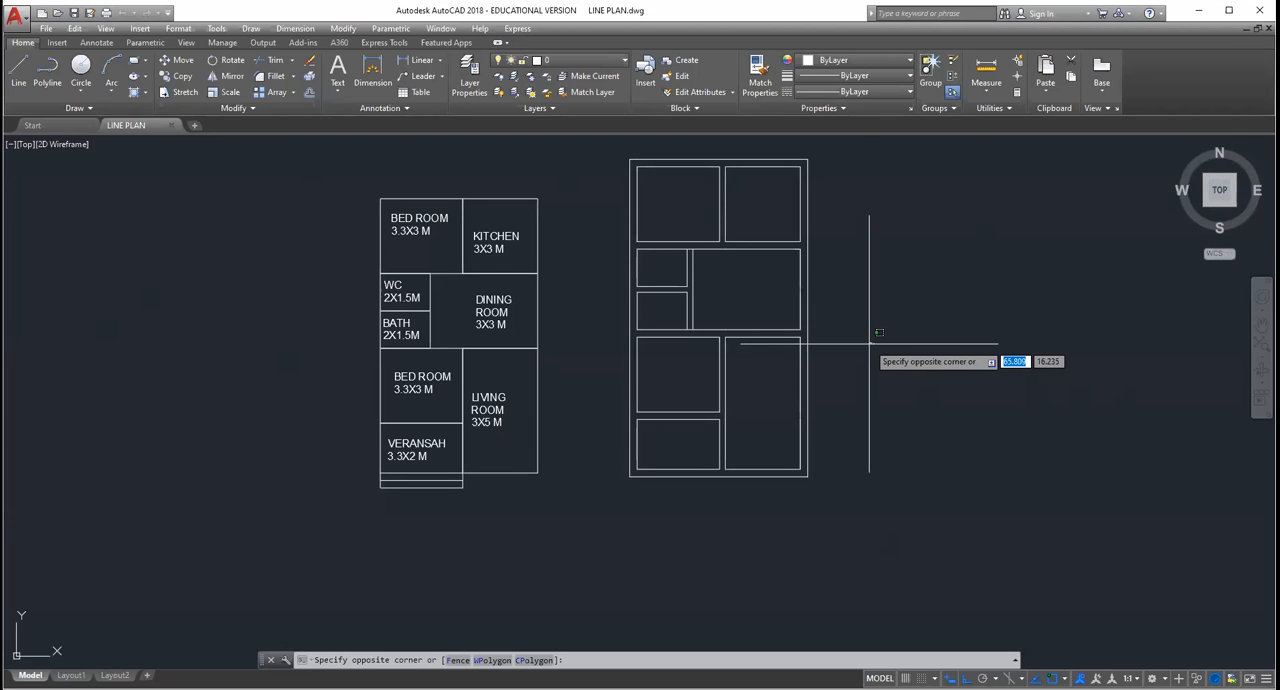
Step: Draw a horizontal base line in the empty area beside the double-line wall plan
{"action": "key", "text": "Escape"}
{"action": "left_click", "coordinate": [1262, 325]}
{"action": "mouse_move", "coordinate": [1051, 346]}
{"action": "left_mouse_down"}
{"action": "mouse_move", "coordinate": [977, 394]}
{"action": "mouse_move", "coordinate": [789, 386]}
{"action": "left_mouse_up"}
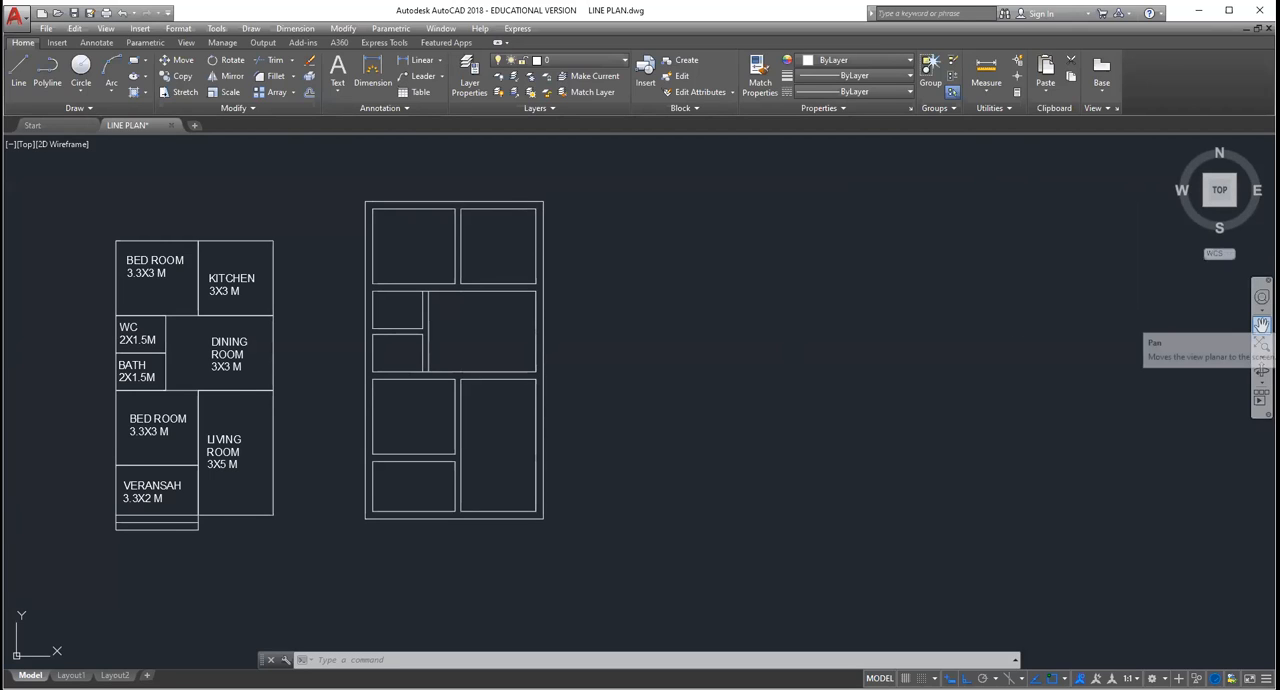
{"action": "left_click", "coordinate": [1261, 325]}
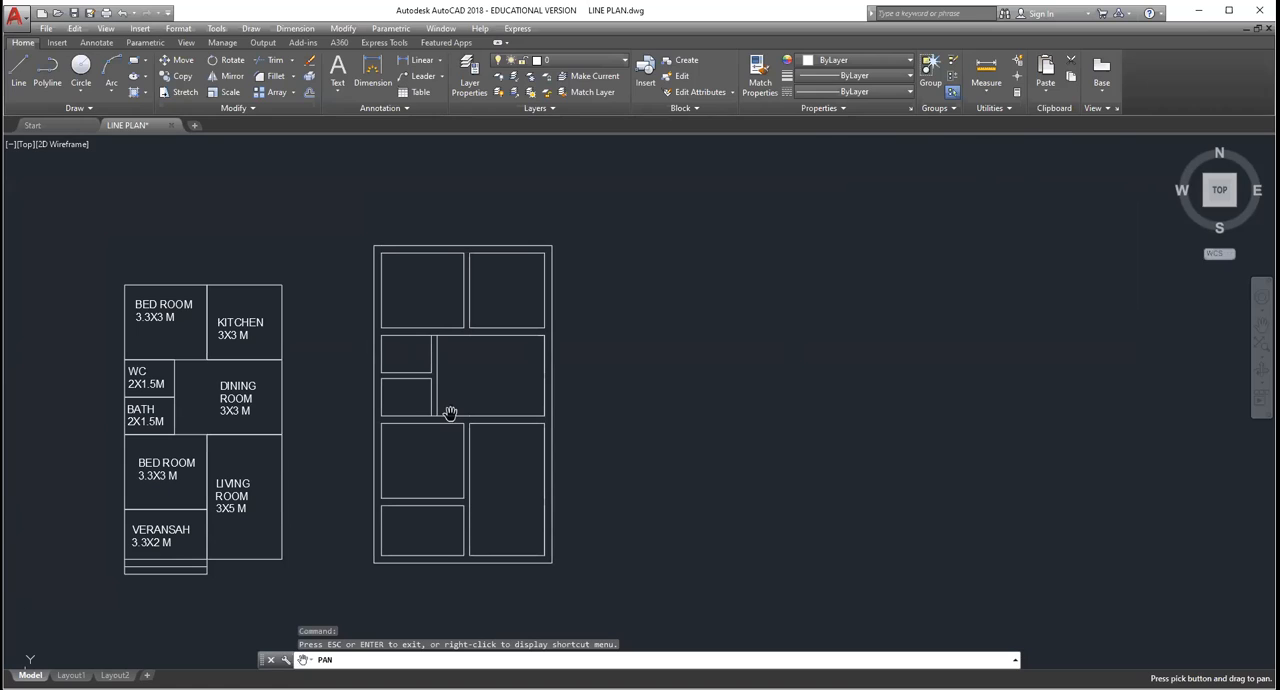
{"action": "key", "text": "Escape"}
{"action": "key", "text": "Escape"}
{"action": "key", "text": "Escape"}
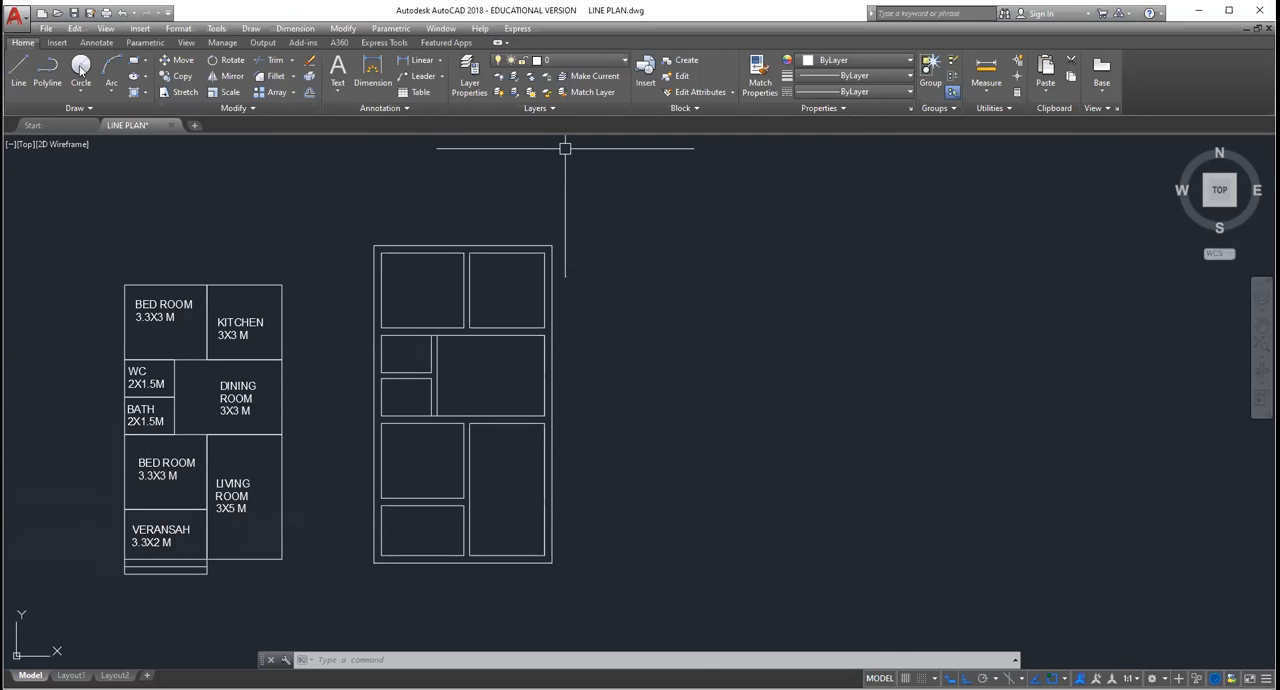
{"action": "left_click", "coordinate": [16, 76]}
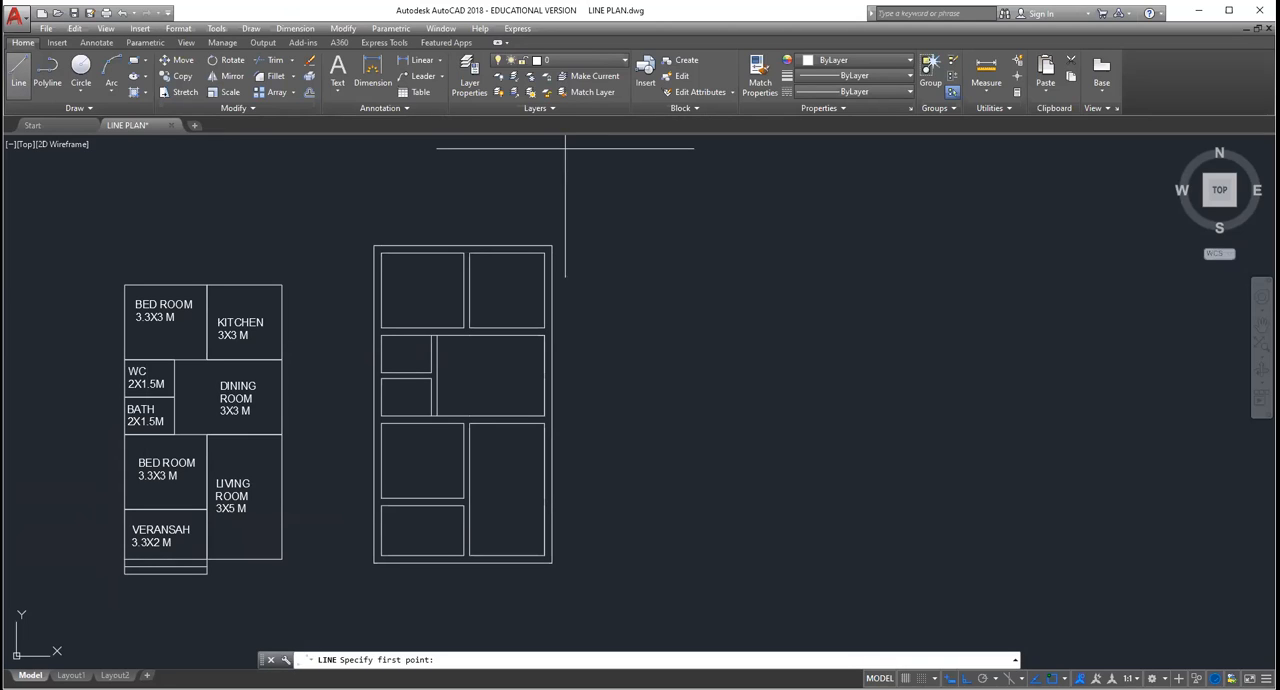
{"action": "left_click", "coordinate": [691, 560]}
{"action": "left_click", "coordinate": [1096, 560]}
{"action": "key", "text": "Escape"}
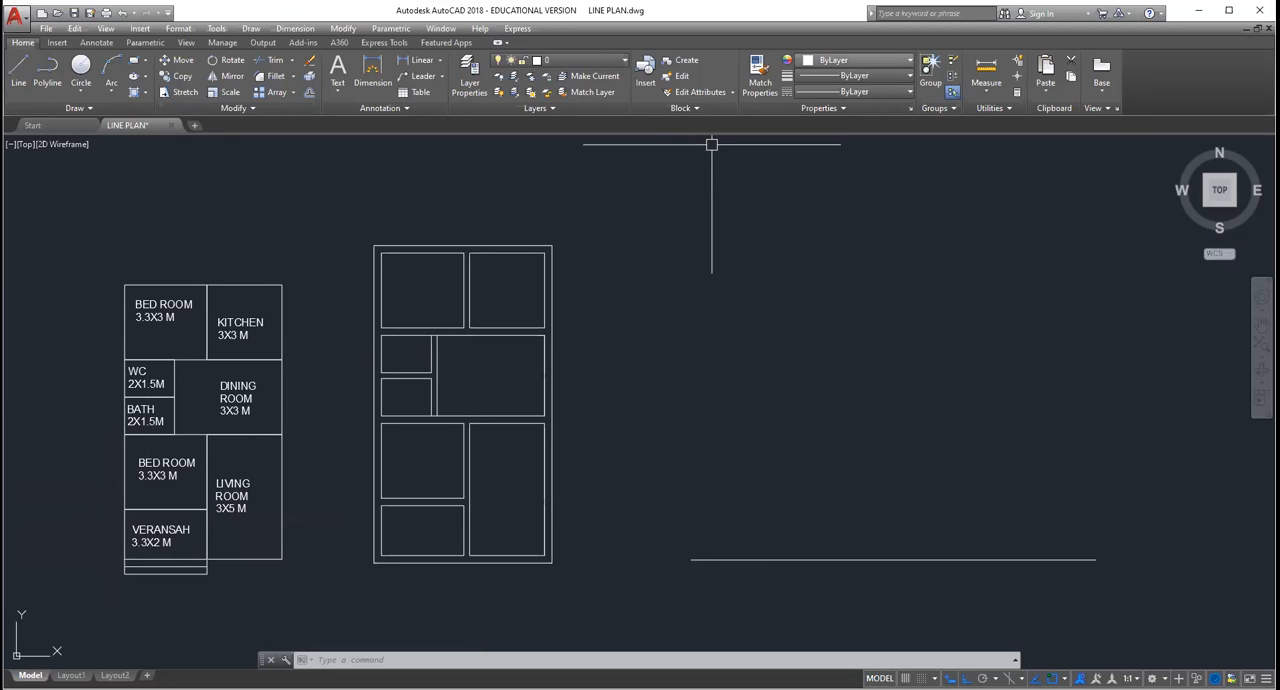
Step: Offset the horizontal base line 0.23 upward to form the bottom wall
{"action": "left_click", "coordinate": [342, 27]}
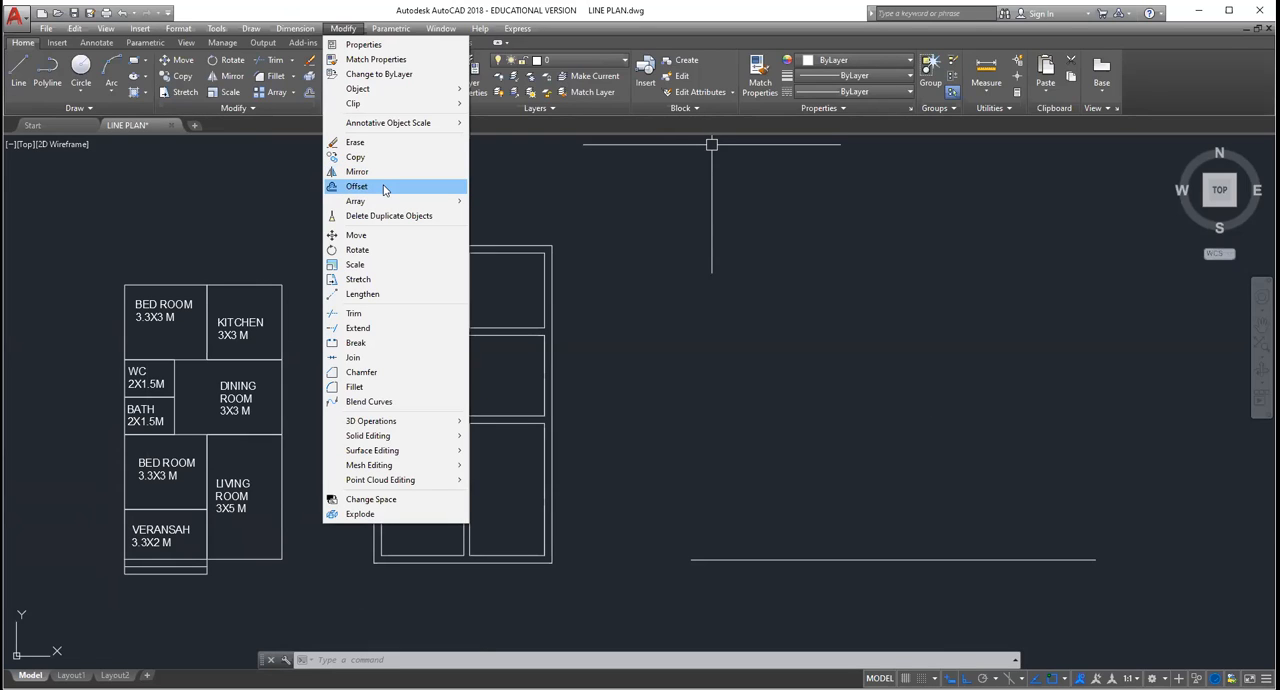
{"action": "key", "text": "Return"}
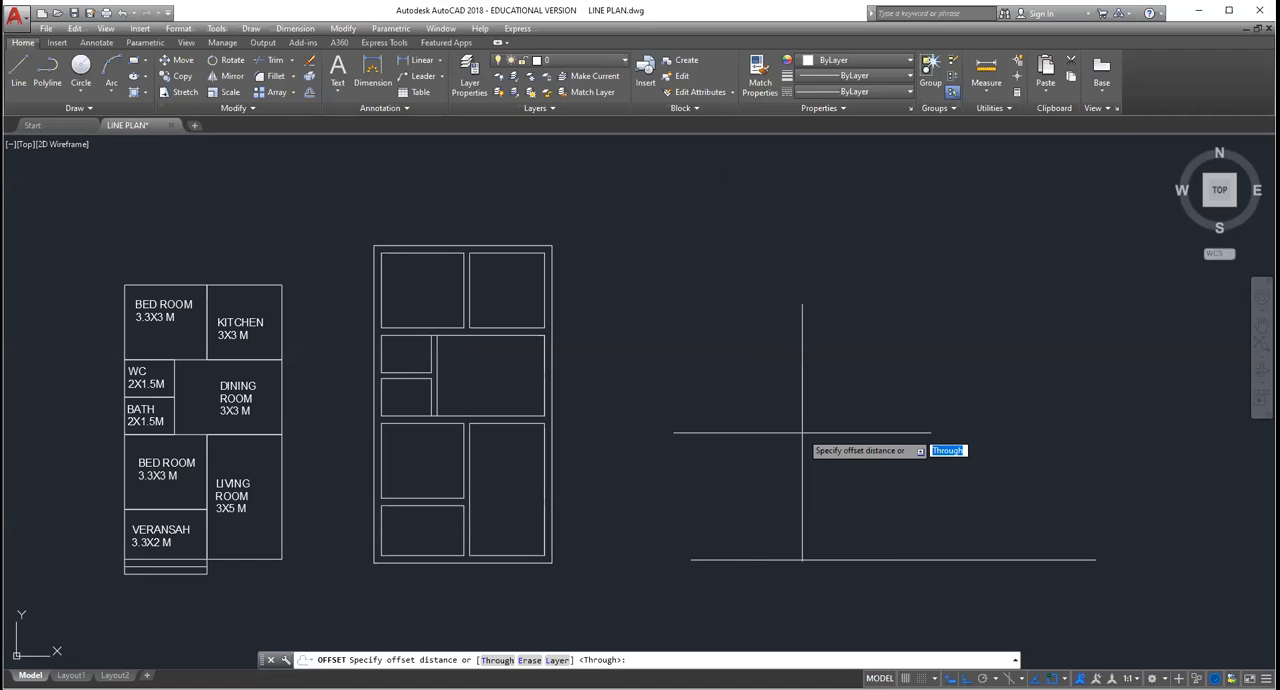
{"action": "type", "text": "0.23"}
{"action": "key", "text": "Return"}
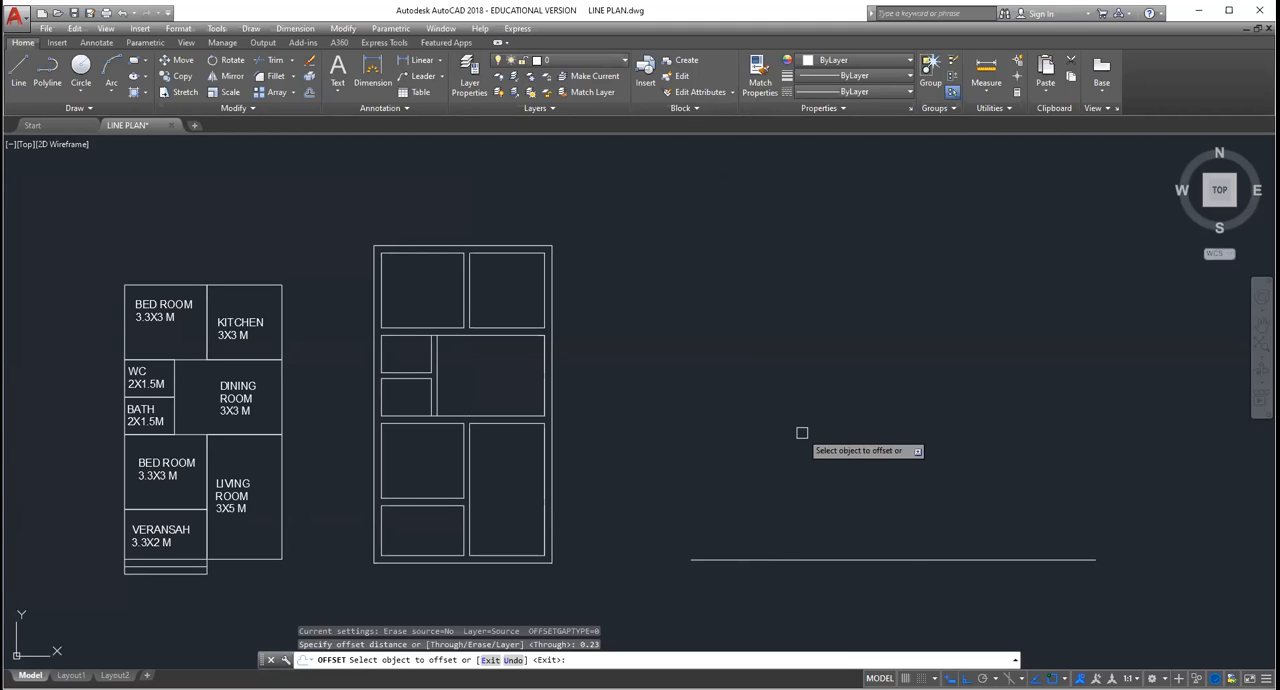
{"action": "left_click", "coordinate": [742, 559]}
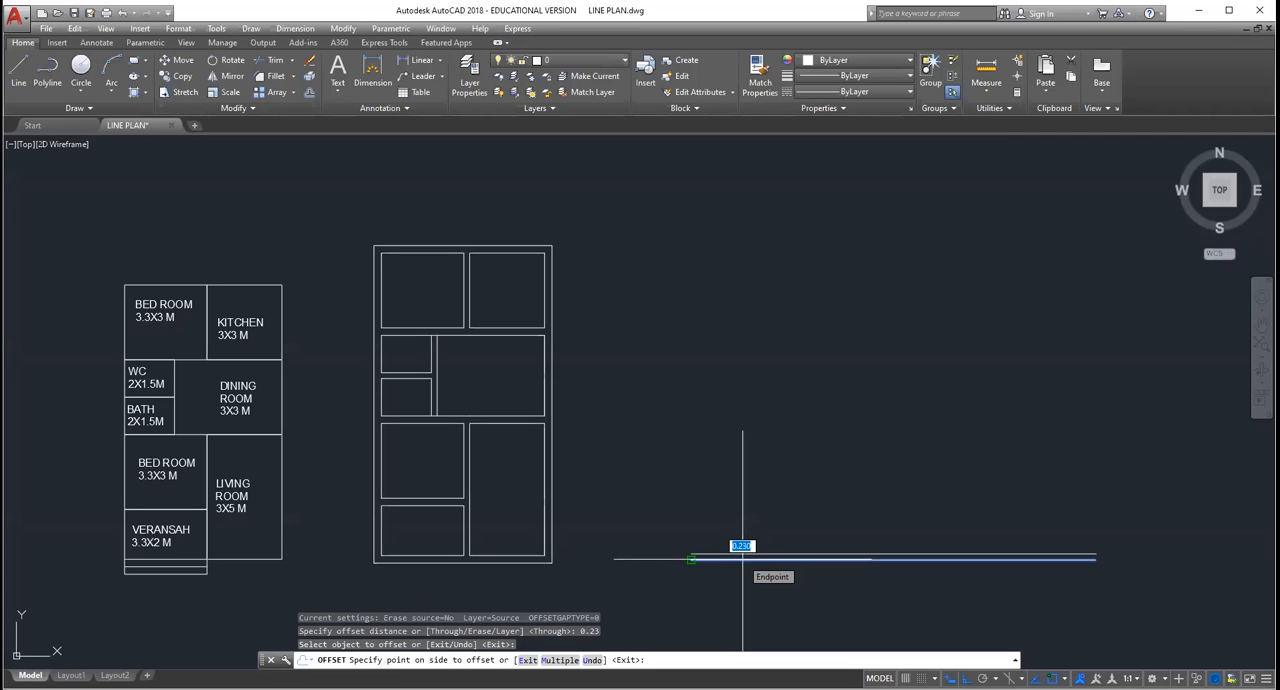
{"action": "left_click", "coordinate": [742, 550]}
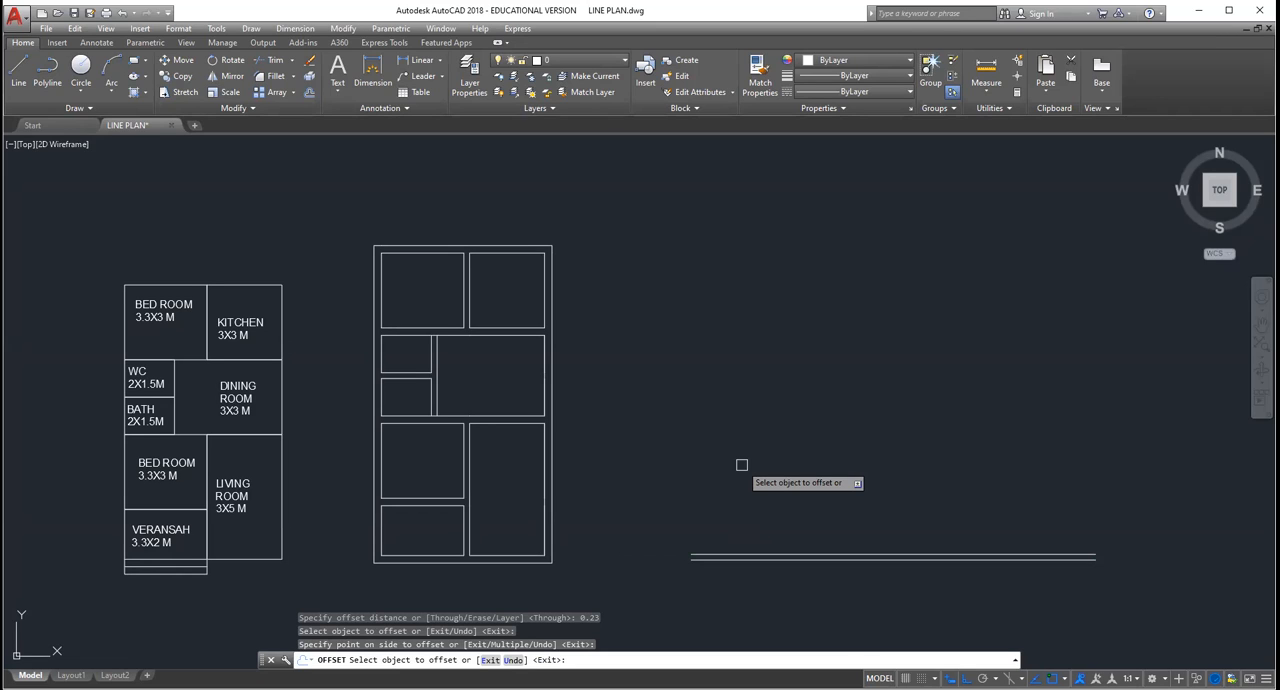
{"action": "key", "text": "Escape"}
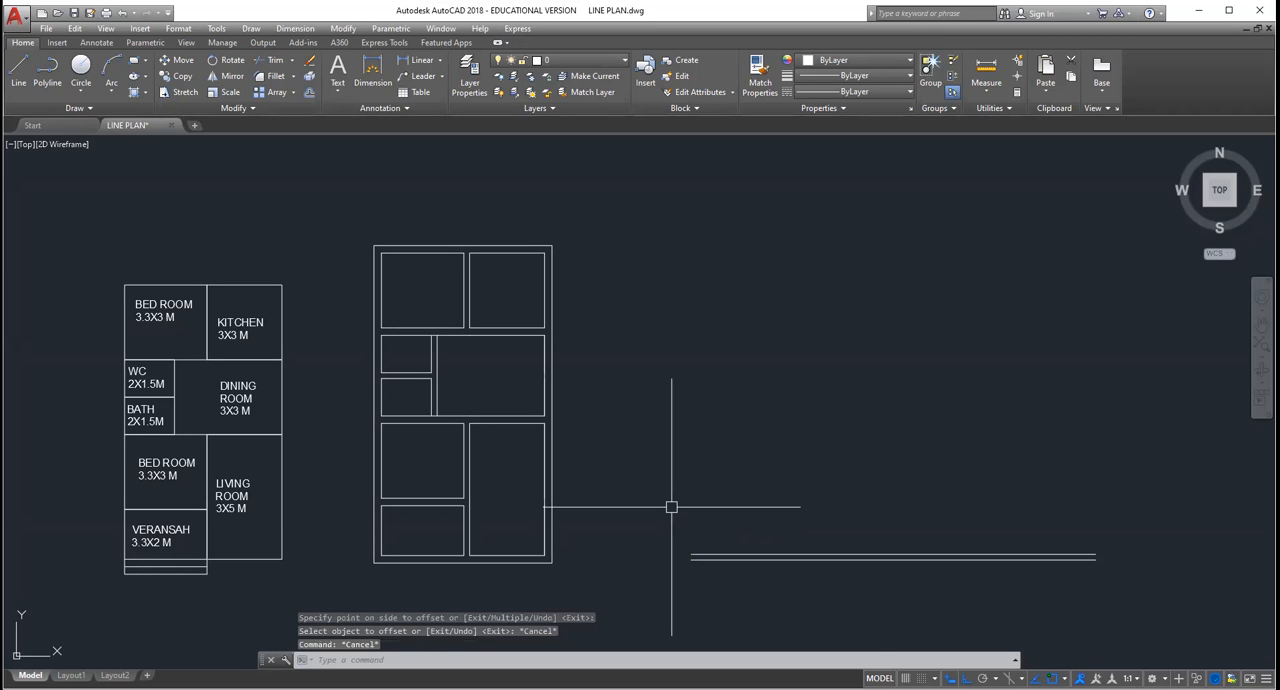
{"action": "key", "text": "Escape"}
{"action": "key", "text": "Escape"}
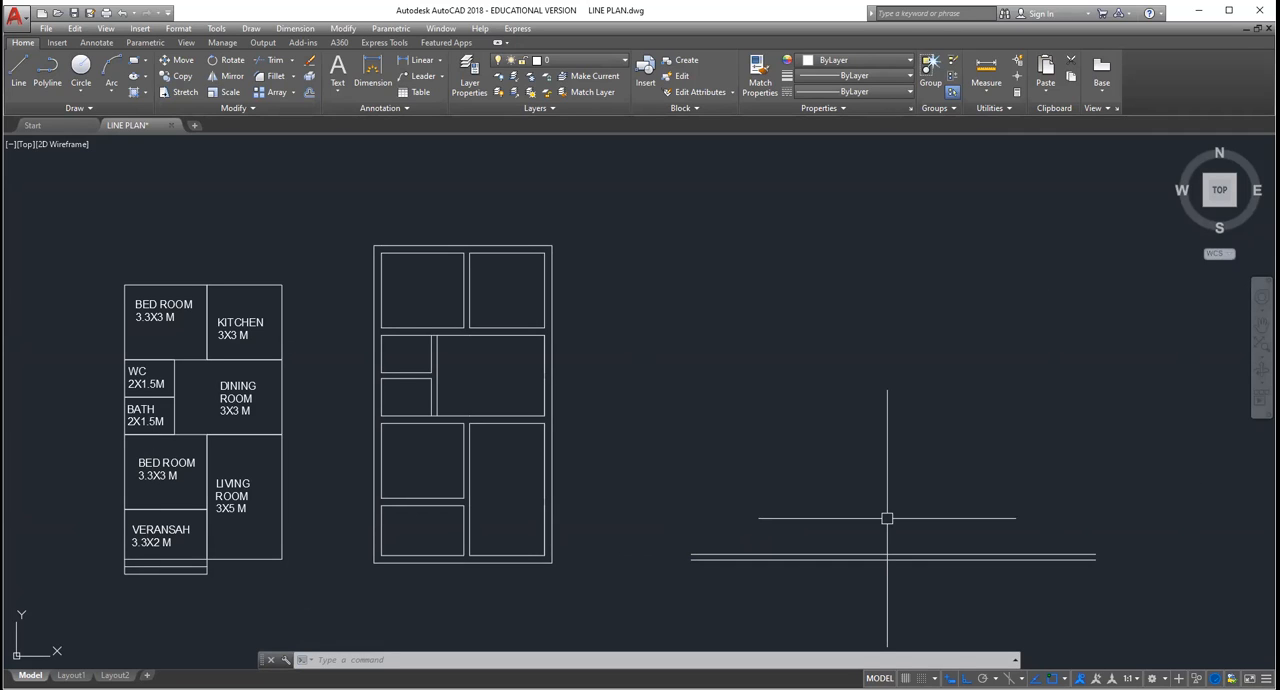
Step: Offset the upper line of the bottom wall 2 upward for the verandah depth
{"action": "type", "text": "o"}
{"action": "key", "text": "Return"}
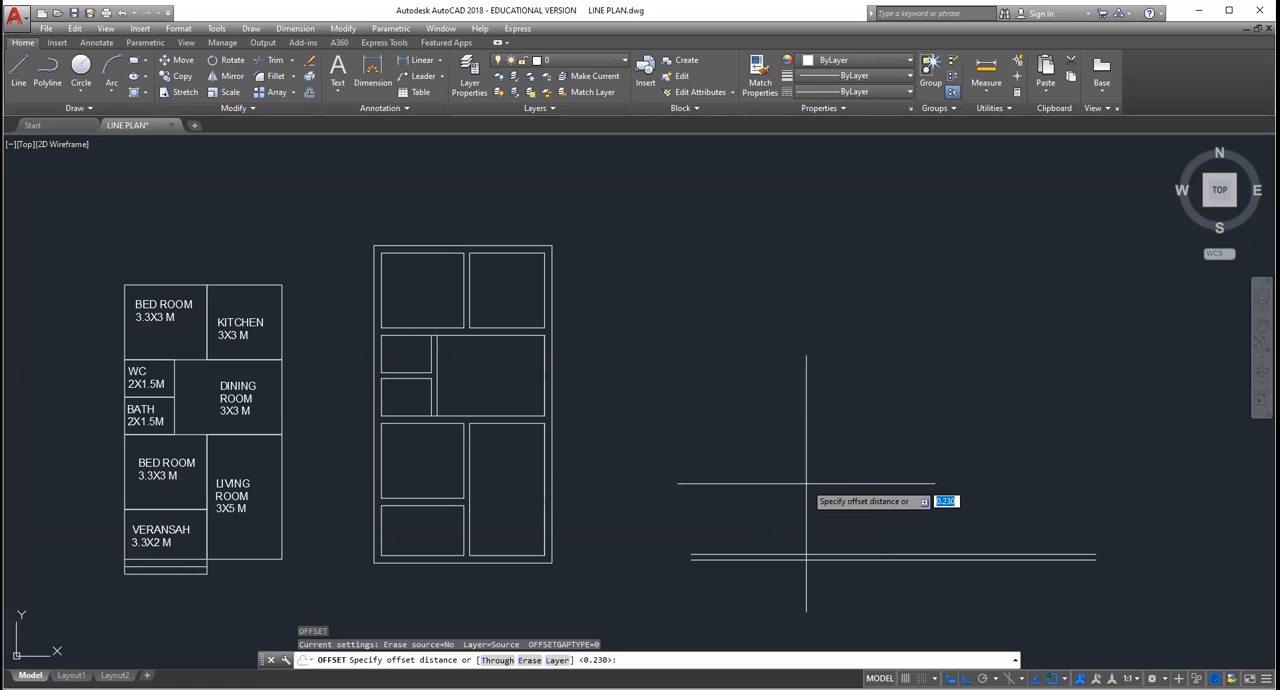
{"action": "type", "text": "2"}
{"action": "key", "text": "Return"}
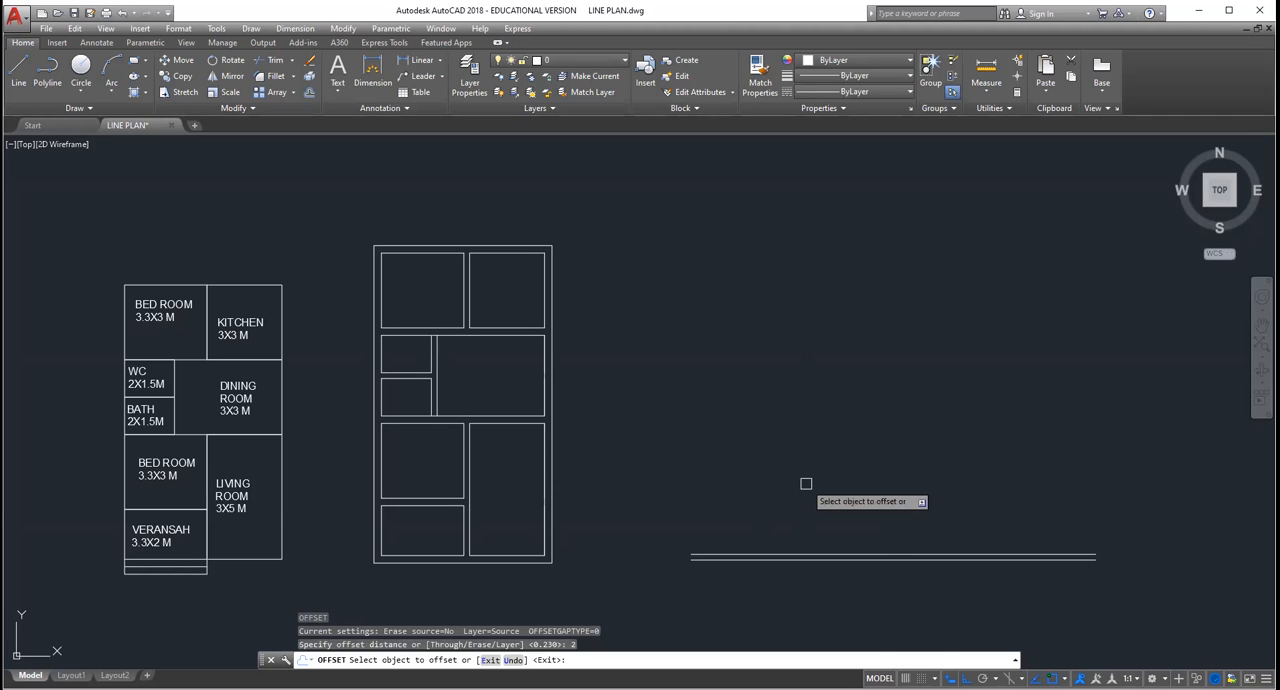
{"action": "left_click", "coordinate": [717, 549]}
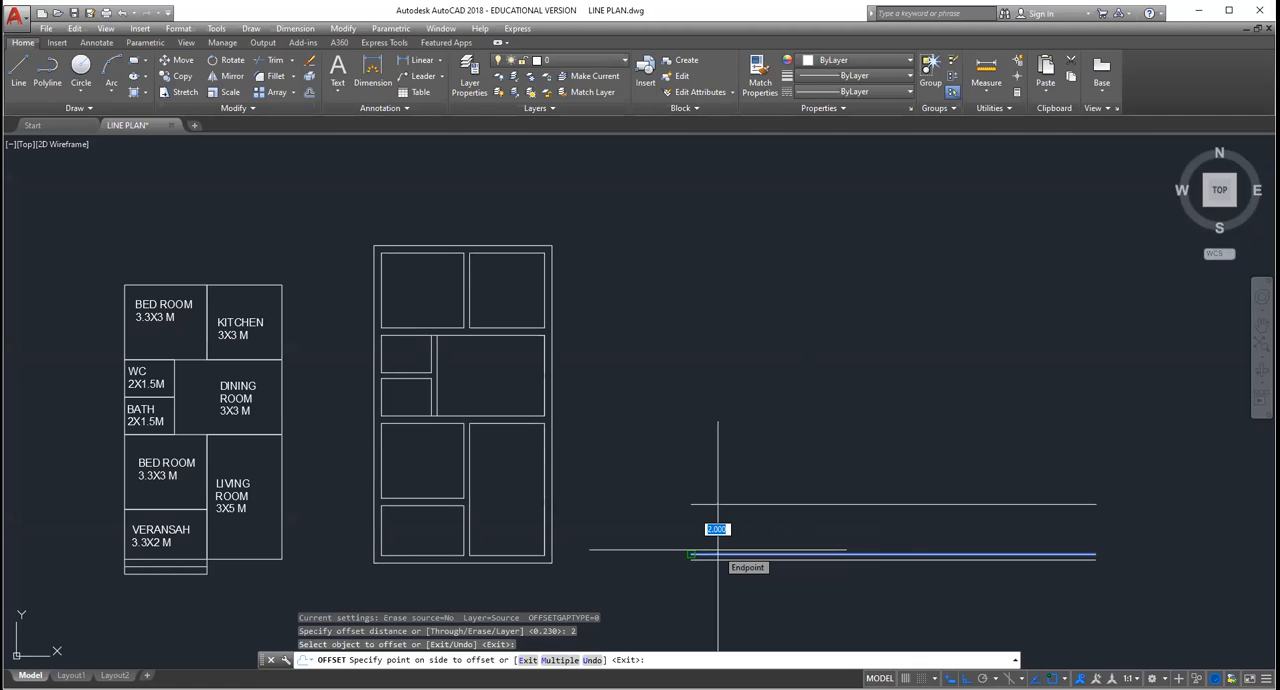
{"action": "left_click", "coordinate": [719, 409]}
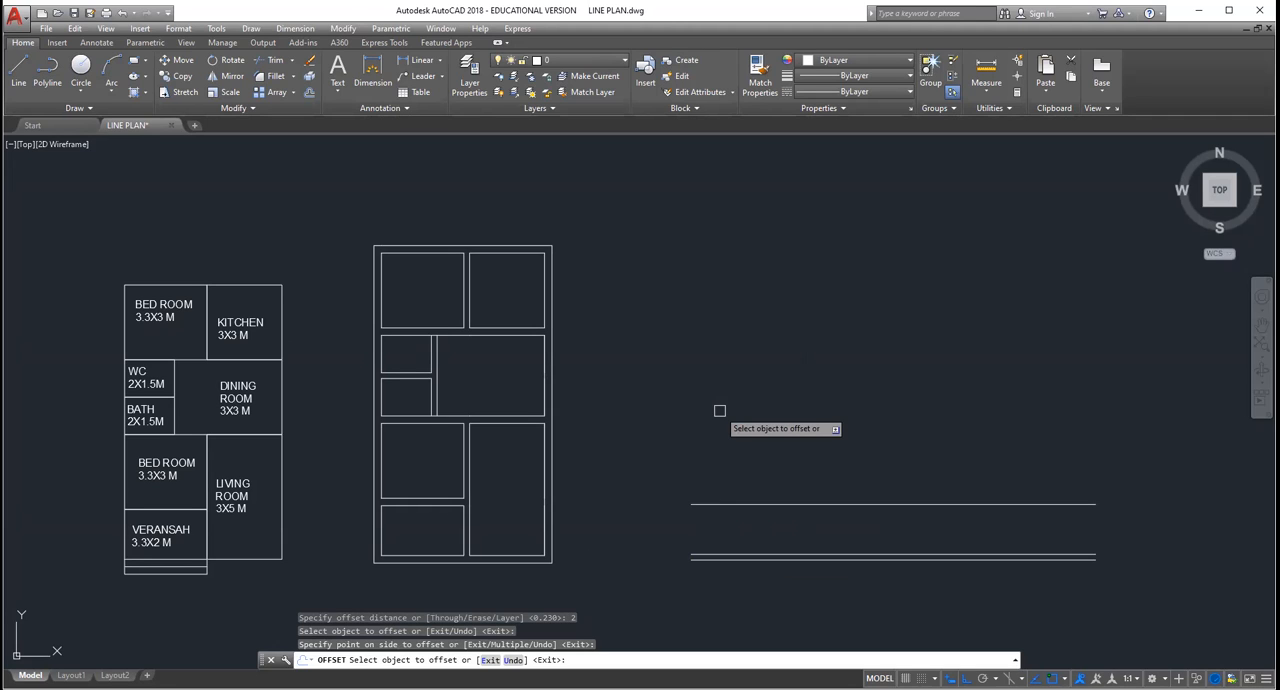
{"action": "key", "text": "Return"}
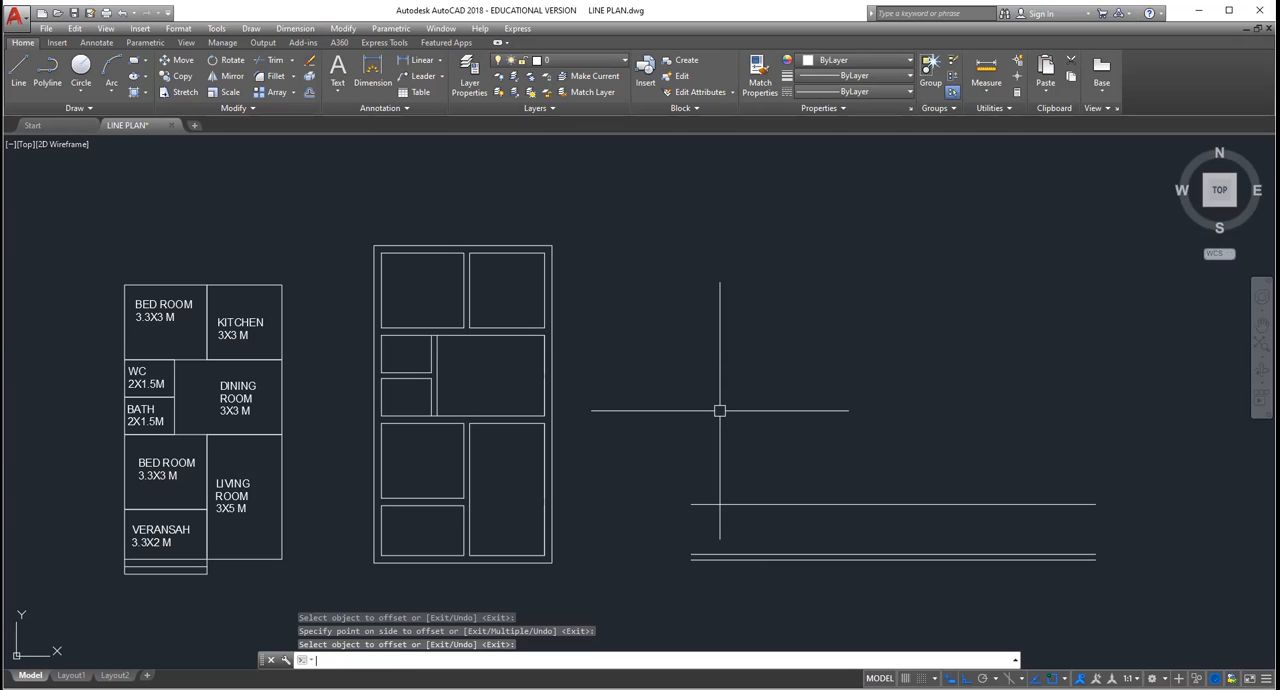
Step: Offset the topmost horizontal line 0.23 upward to form the second wall
{"action": "key", "text": "Return"}
{"action": "key", "text": "Return"}
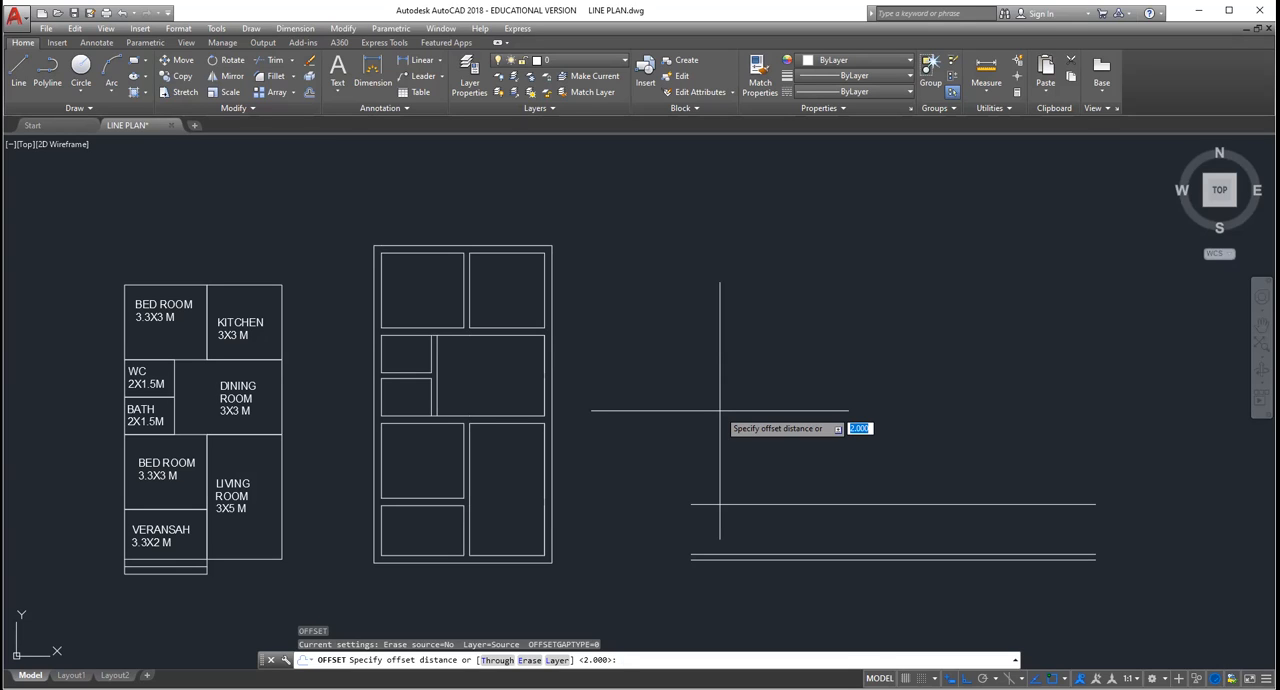
{"action": "type", "text": "0.23"}
{"action": "key", "text": "Return"}
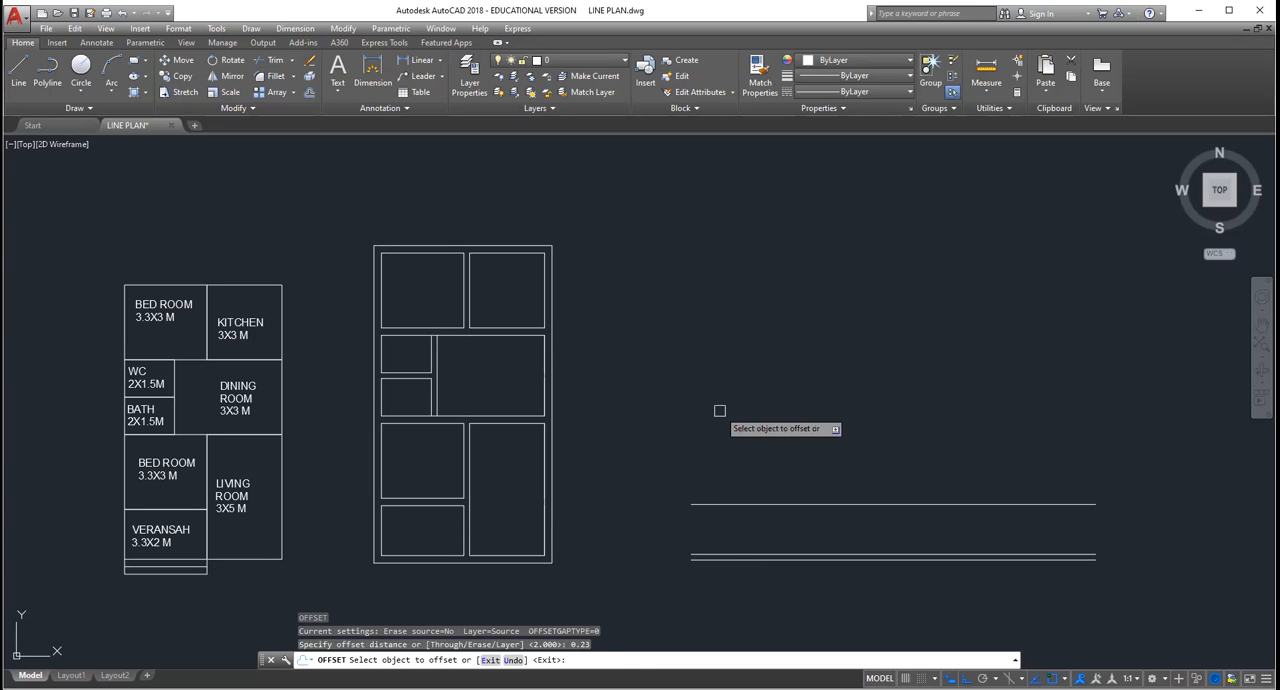
{"action": "left_click", "coordinate": [736, 503]}
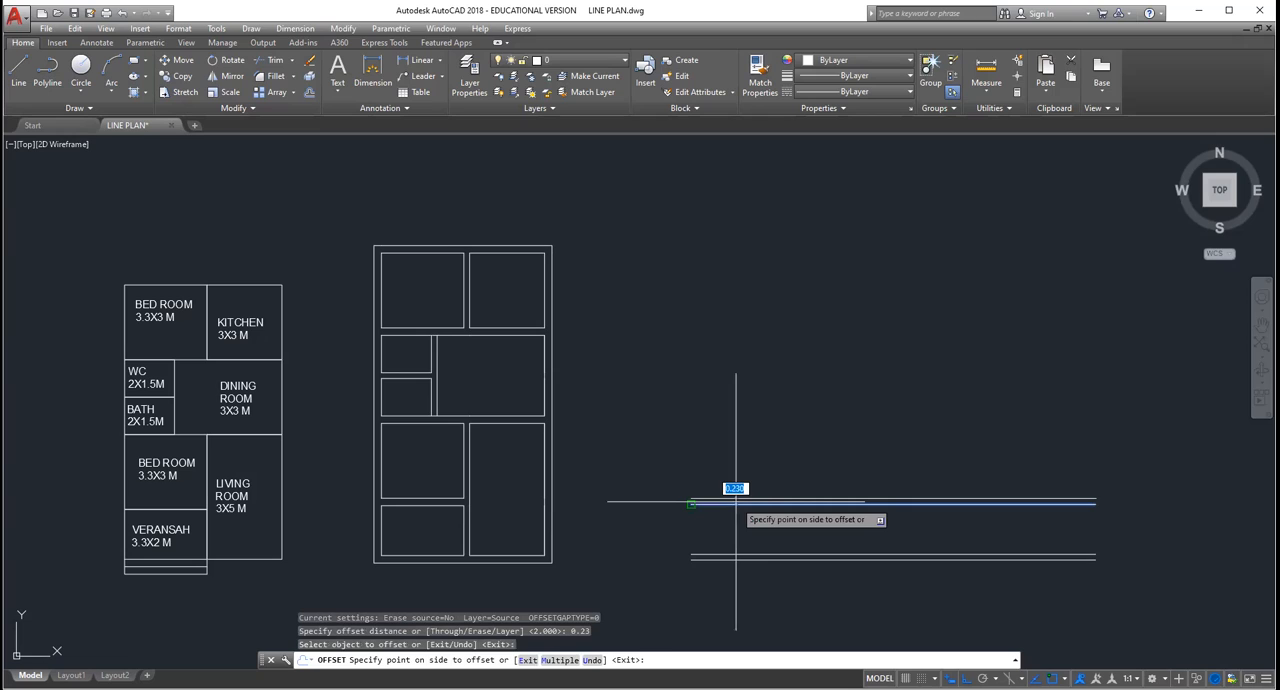
{"action": "left_click", "coordinate": [736, 500]}
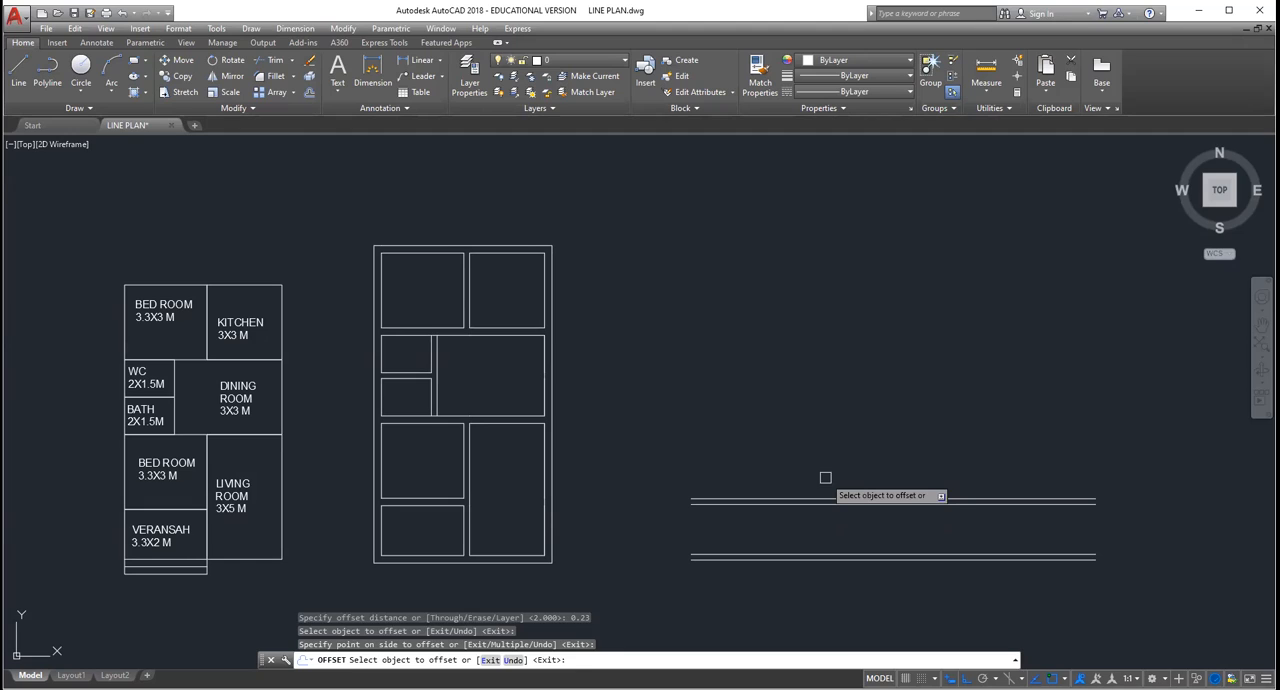
{"action": "key", "text": "Return"}
{"action": "key", "text": "Return"}
Step: Offset the upper line of the second wall 3 upward for the lower bedroom's depth
{"action": "type", "text": "3"}
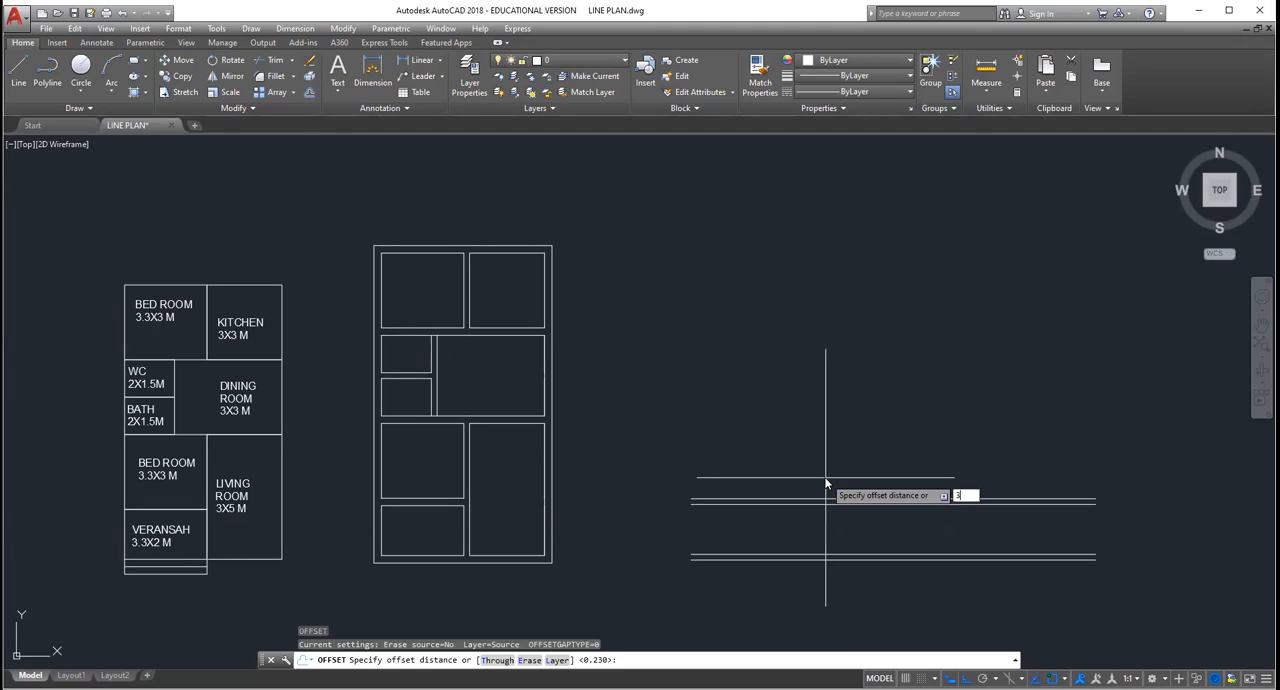
{"action": "key", "text": "Return"}
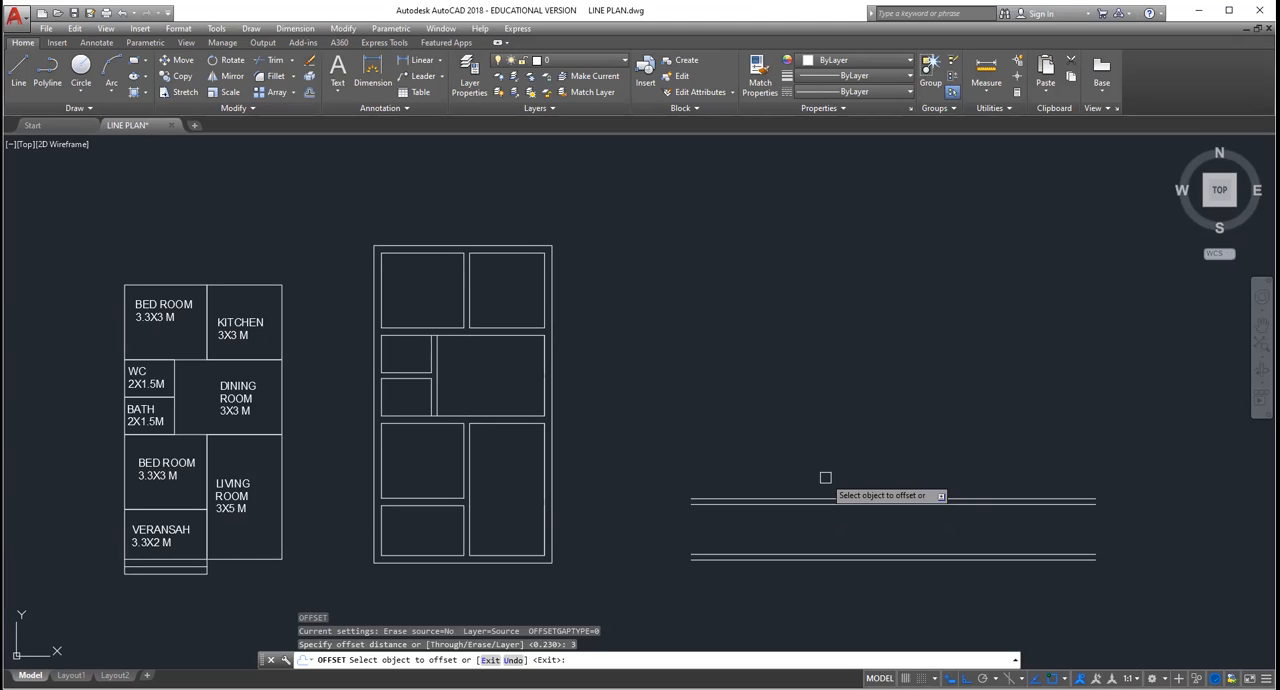
{"action": "left_click", "coordinate": [825, 497]}
{"action": "left_click", "coordinate": [807, 305]}
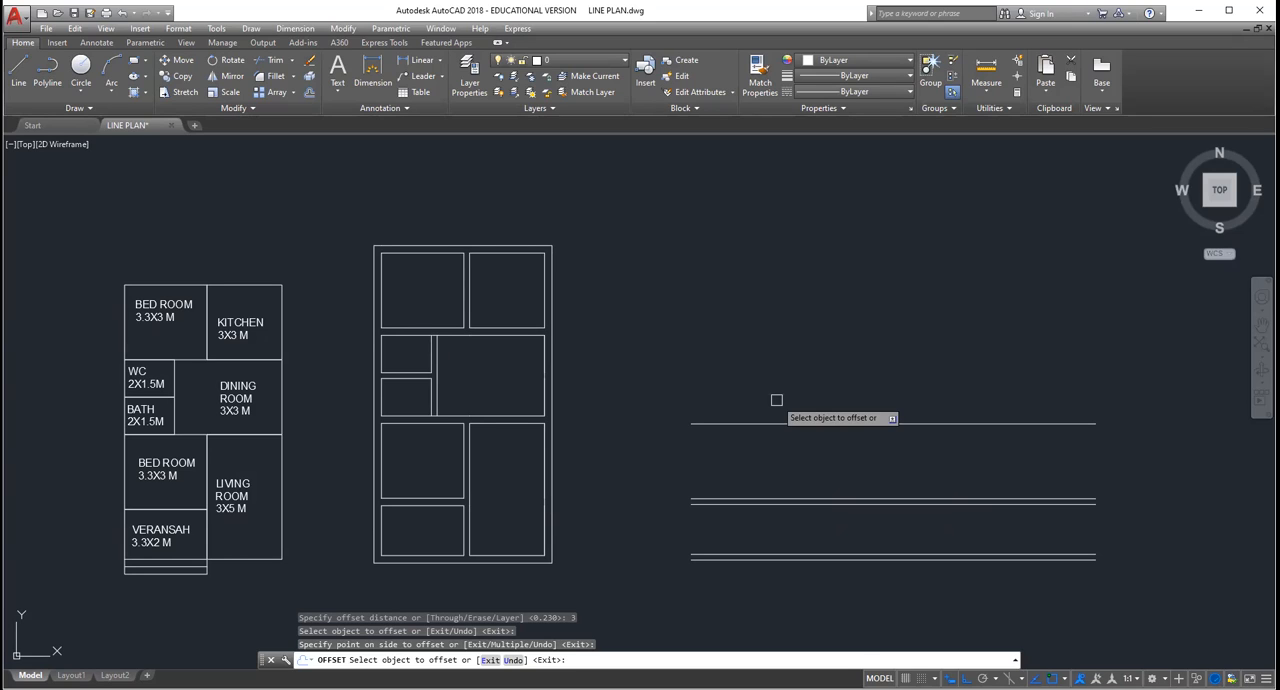
{"action": "key", "text": "Return"}
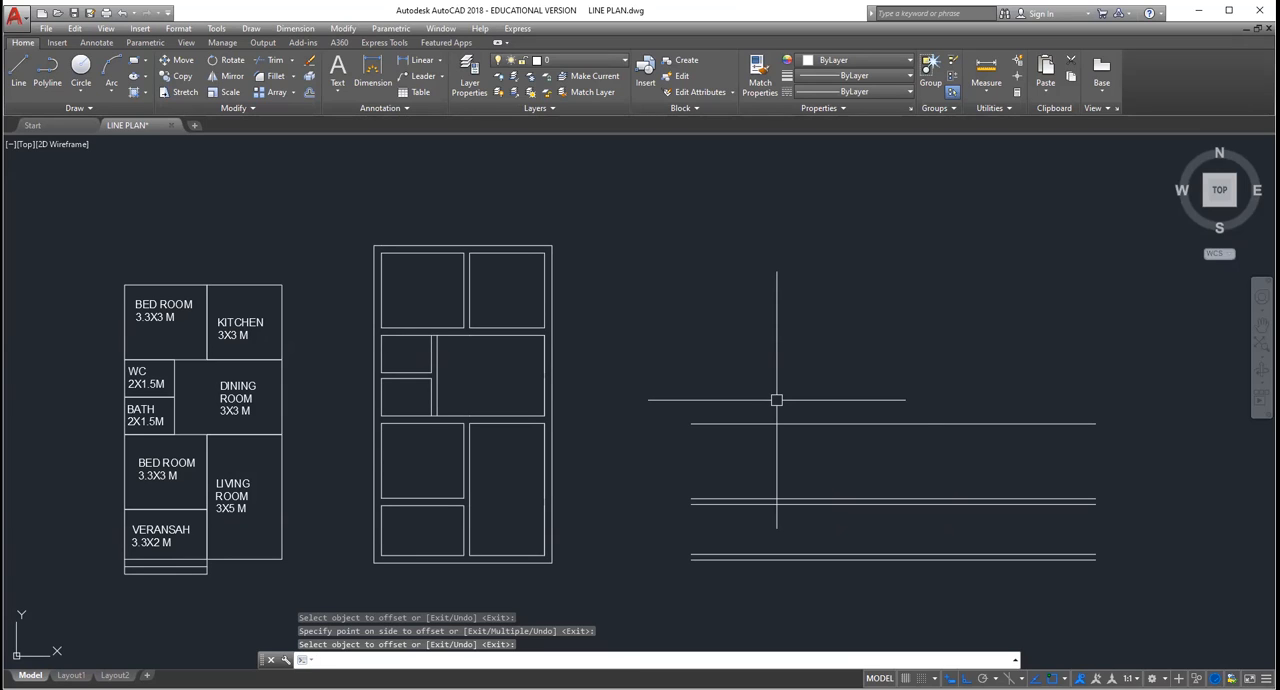
Step: Offset the line above the bedroom space 0.23 upward to form the third wall
{"action": "key", "text": "Return"}
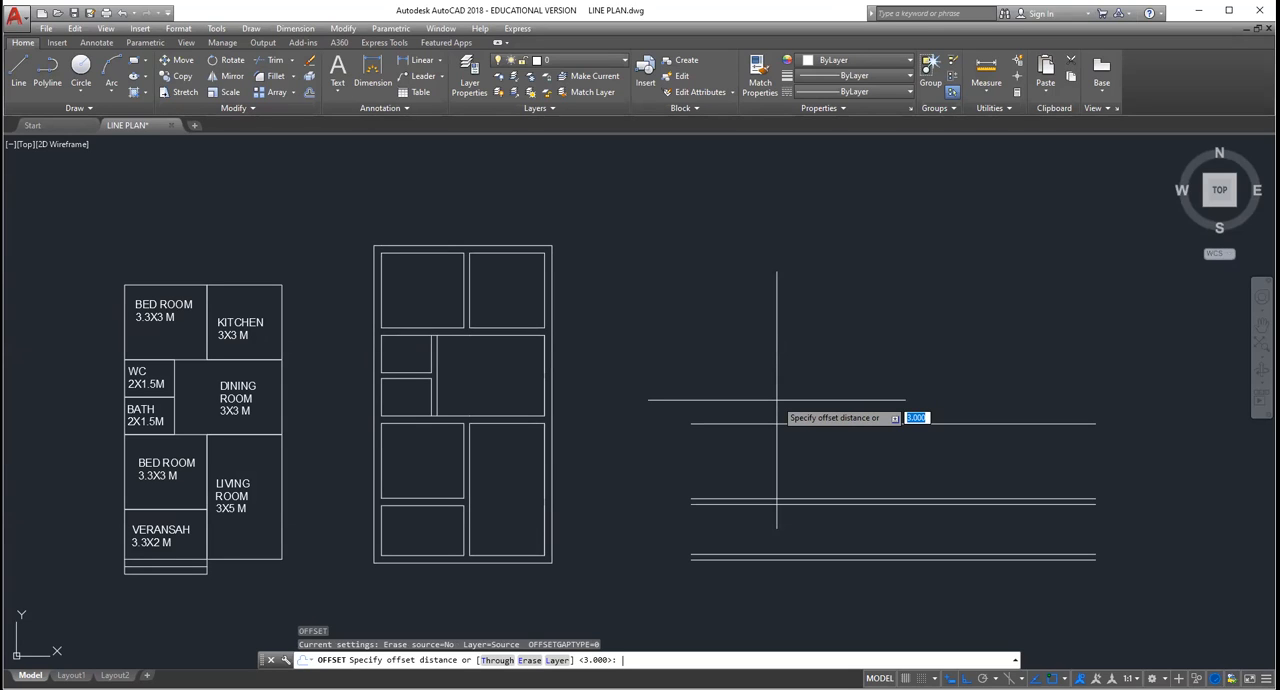
{"action": "type", "text": "0.23"}
{"action": "key", "text": "Return"}
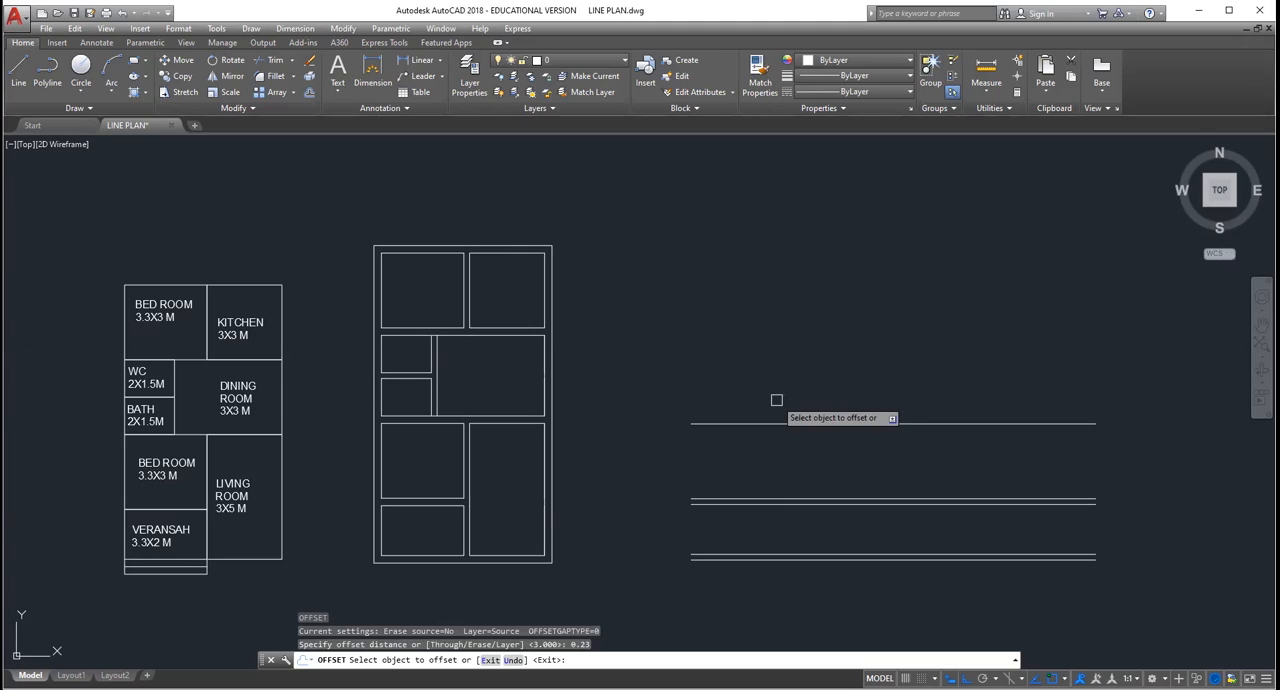
{"action": "left_click", "coordinate": [778, 423]}
{"action": "left_click", "coordinate": [782, 370]}
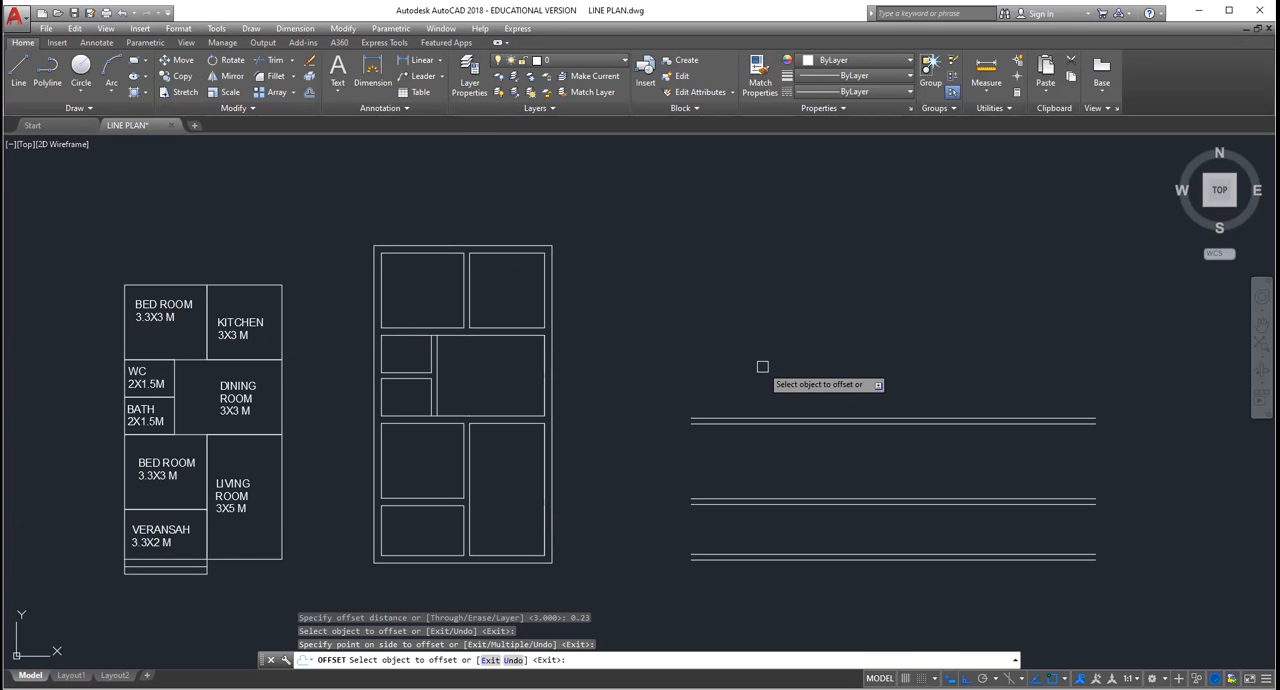
{"action": "key", "text": "Return"}
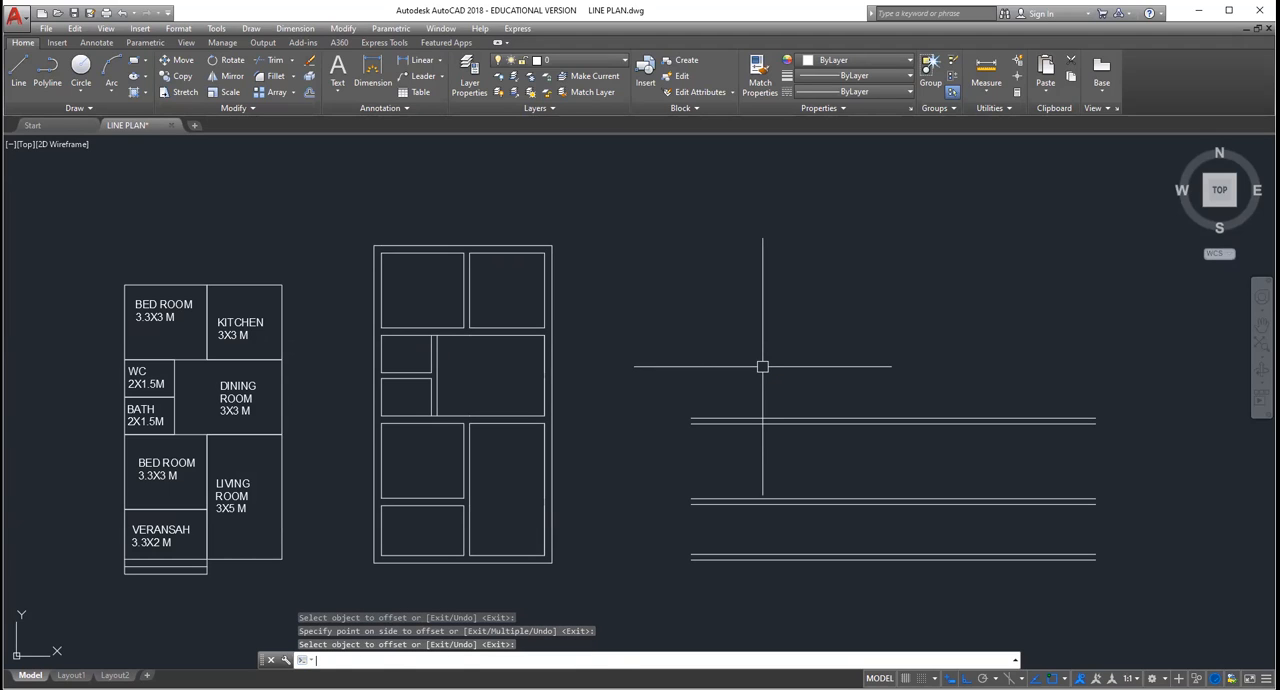
Step: Offset the upper line of the third wall another 0.23 upward
{"action": "key", "text": "Return"}
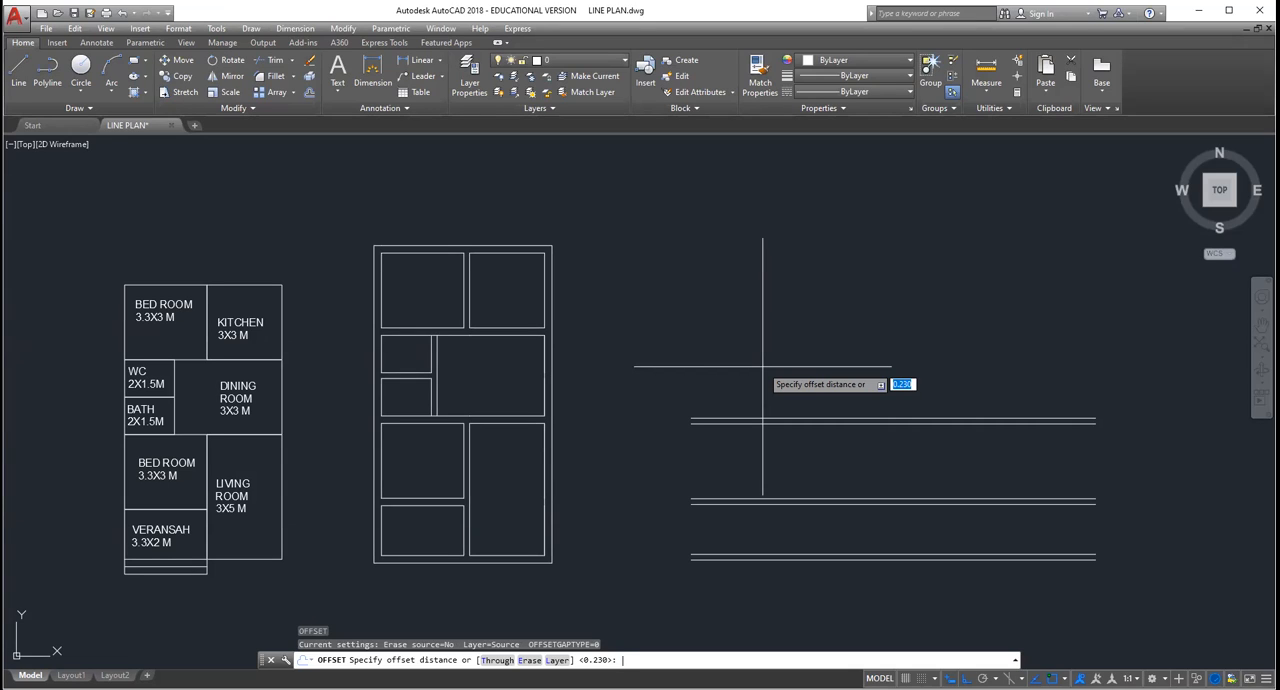
{"action": "type", "text": "0.23"}
{"action": "key", "text": "Return"}
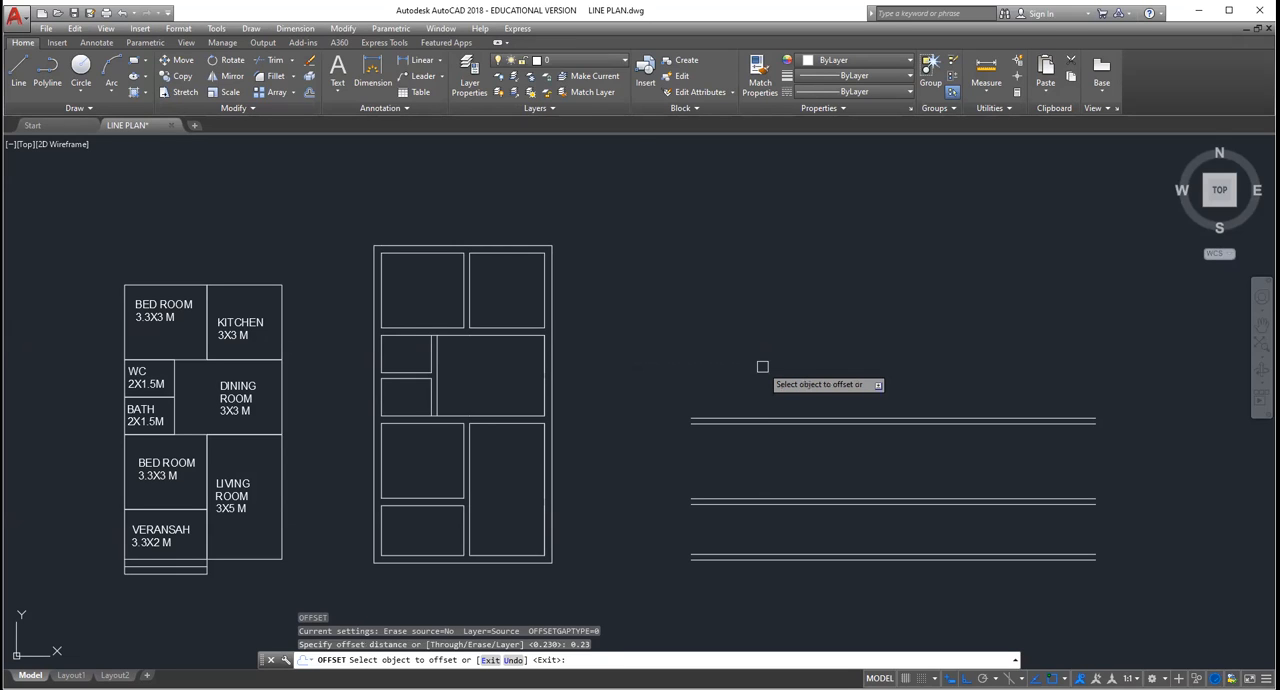
{"action": "left_click", "coordinate": [760, 418]}
{"action": "left_click", "coordinate": [754, 326]}
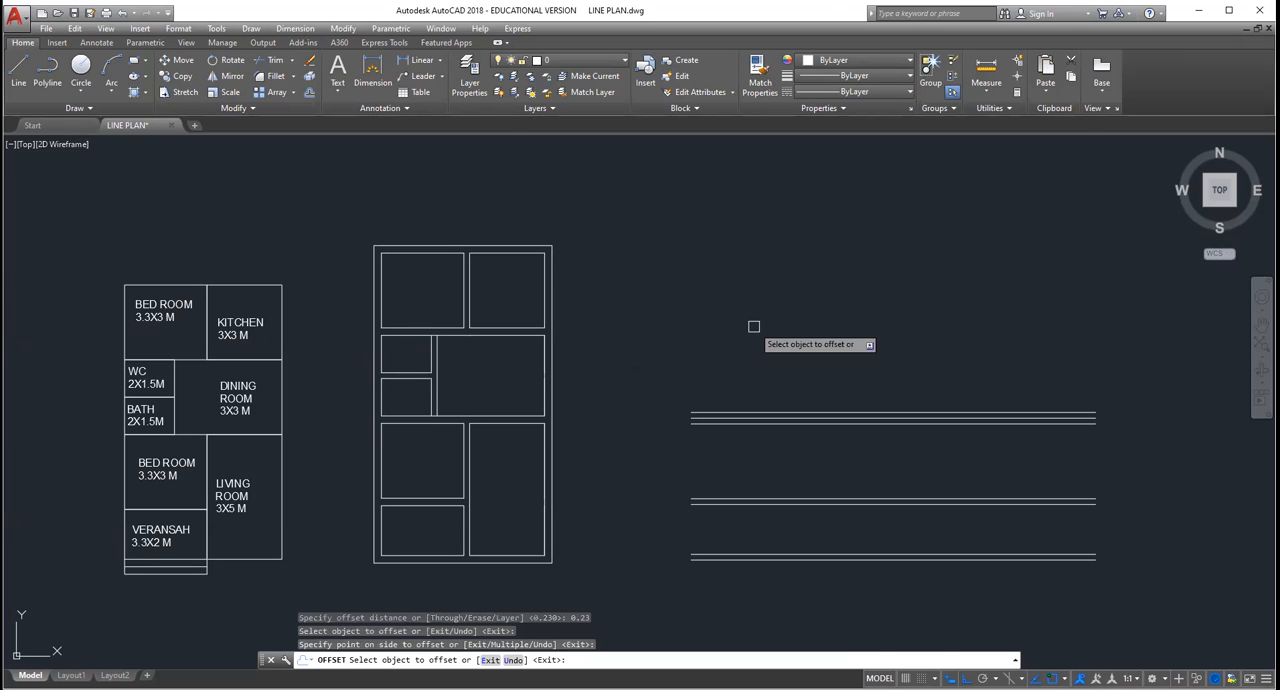
{"action": "key", "text": "Escape"}
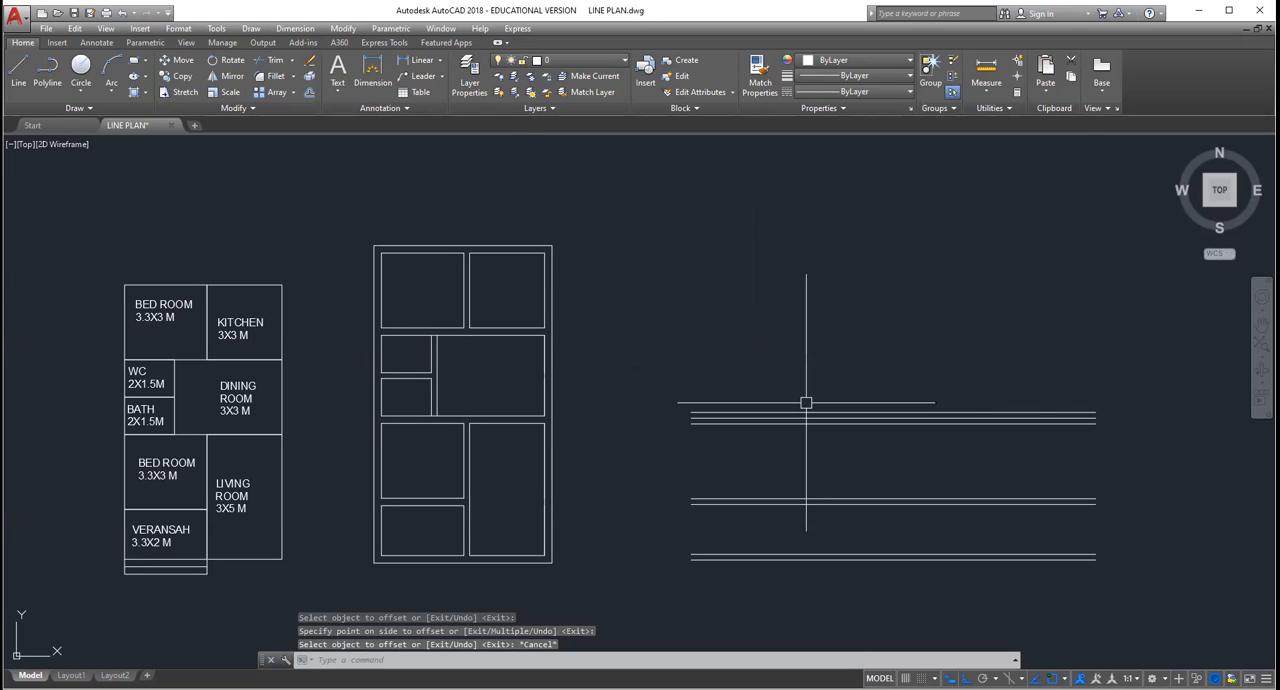
Step: Undo the last 0.23 offset above the third wall
{"action": "left_click", "coordinate": [121, 12]}
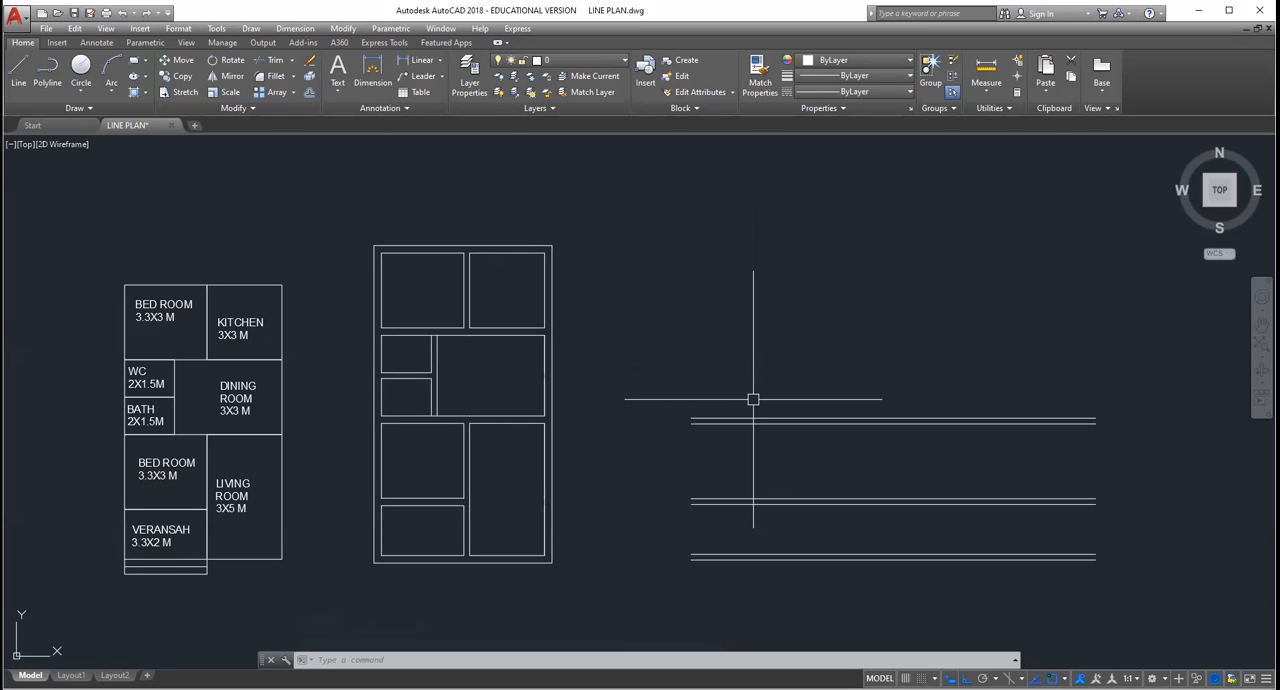
{"action": "type", "text": "undo"}
{"action": "key", "text": "Return"}
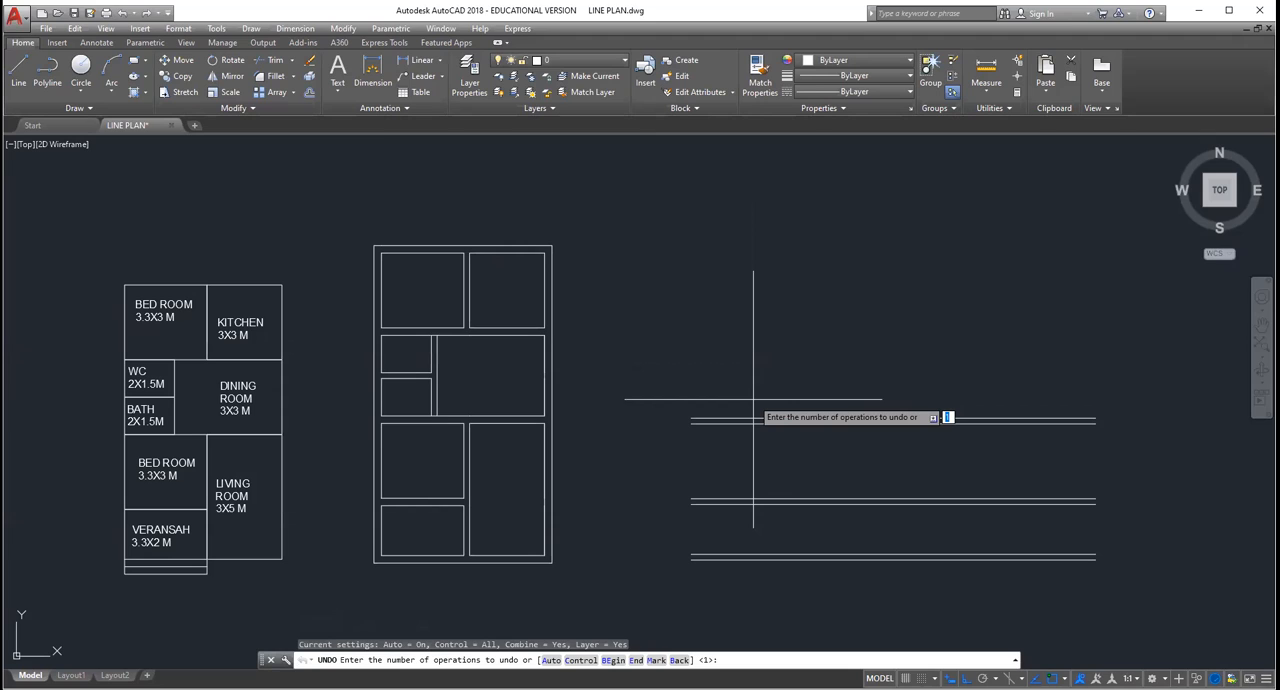
{"action": "key", "text": "Escape"}
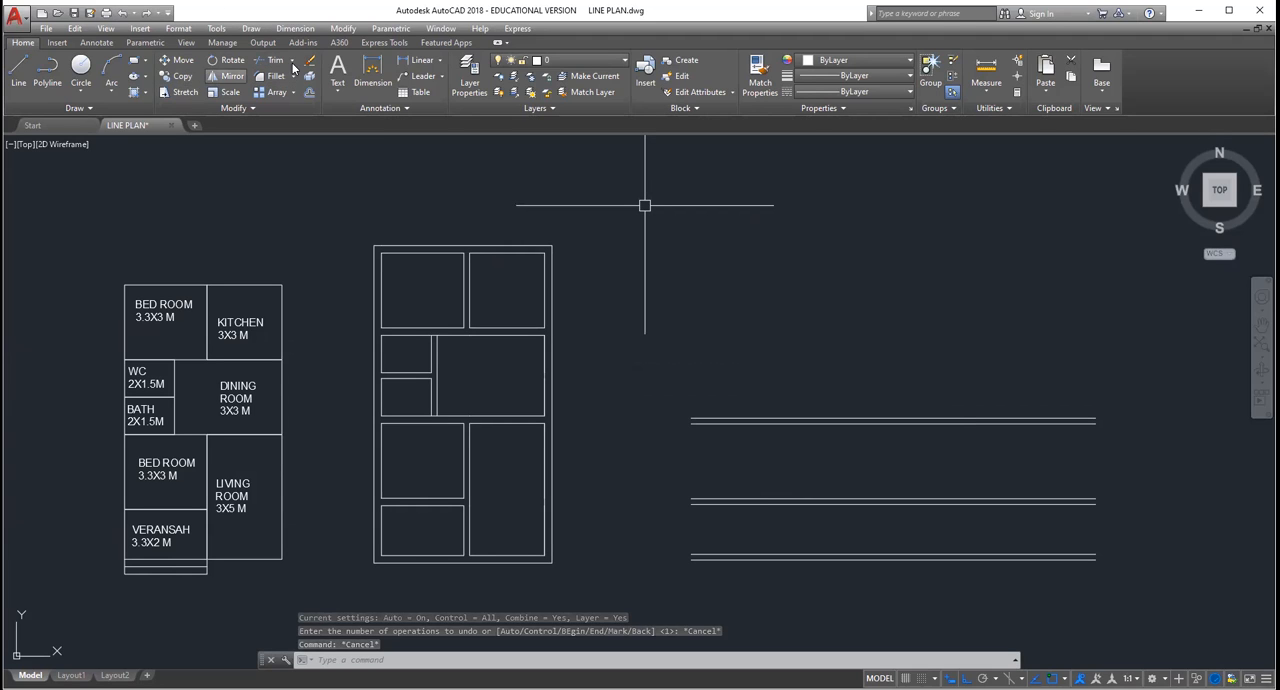
Step: Offset the upper line of the third wall 1.5 upward for the bath's depth
{"action": "left_click", "coordinate": [341, 33]}
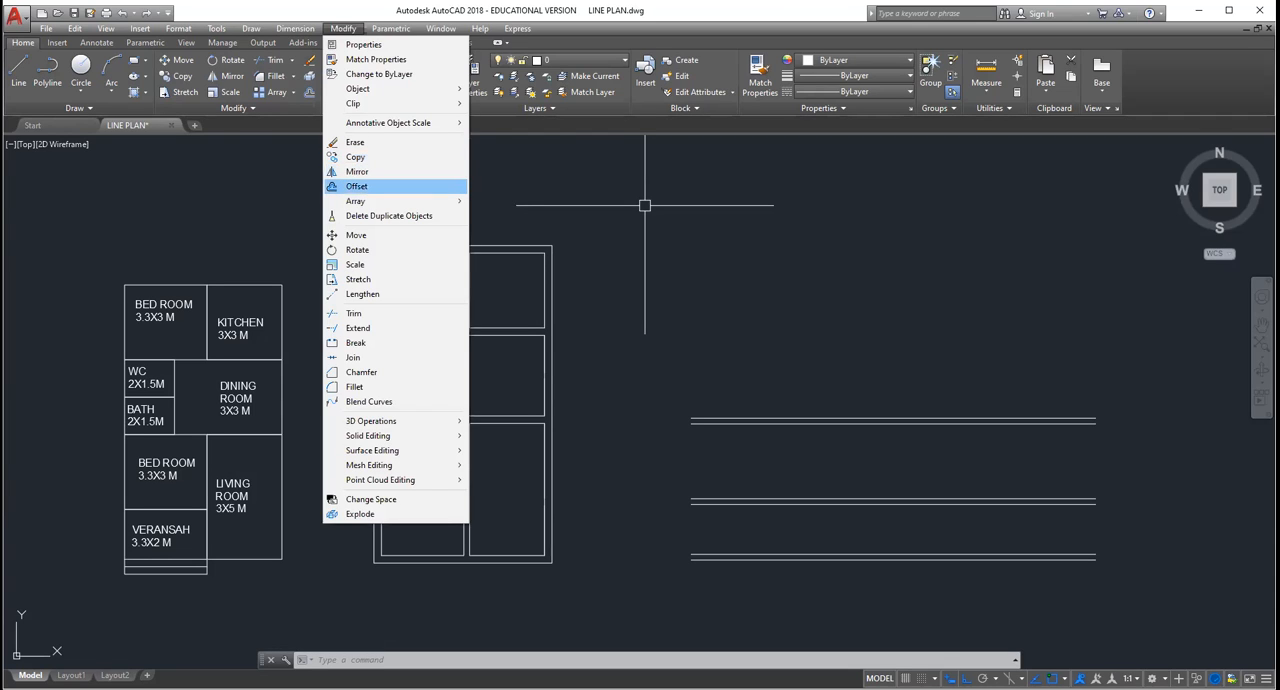
{"action": "left_click", "coordinate": [357, 186]}
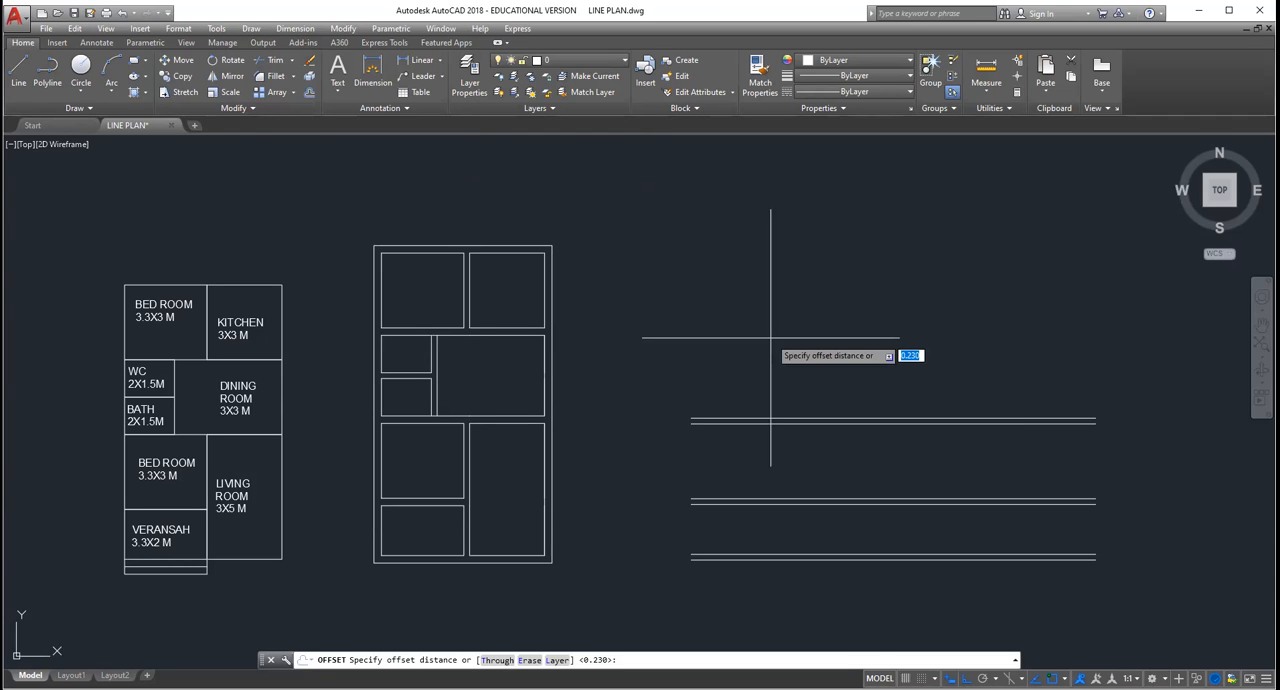
{"action": "type", "text": "1.5"}
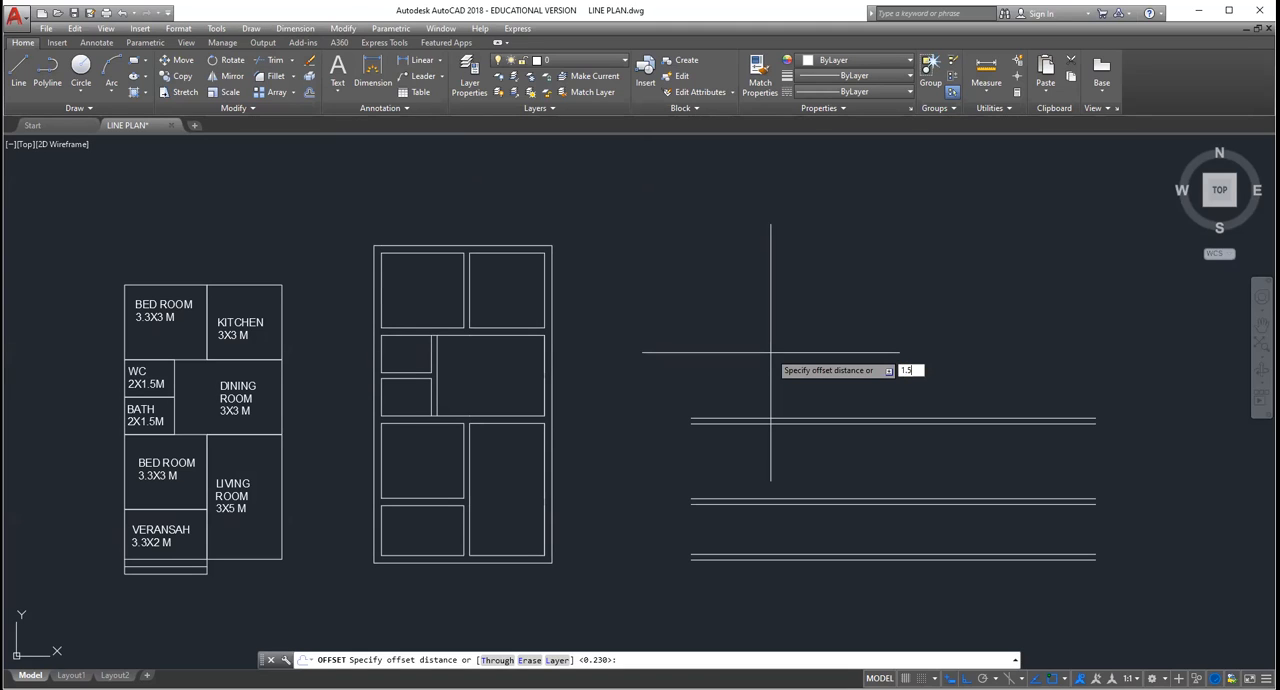
{"action": "key", "text": "Return"}
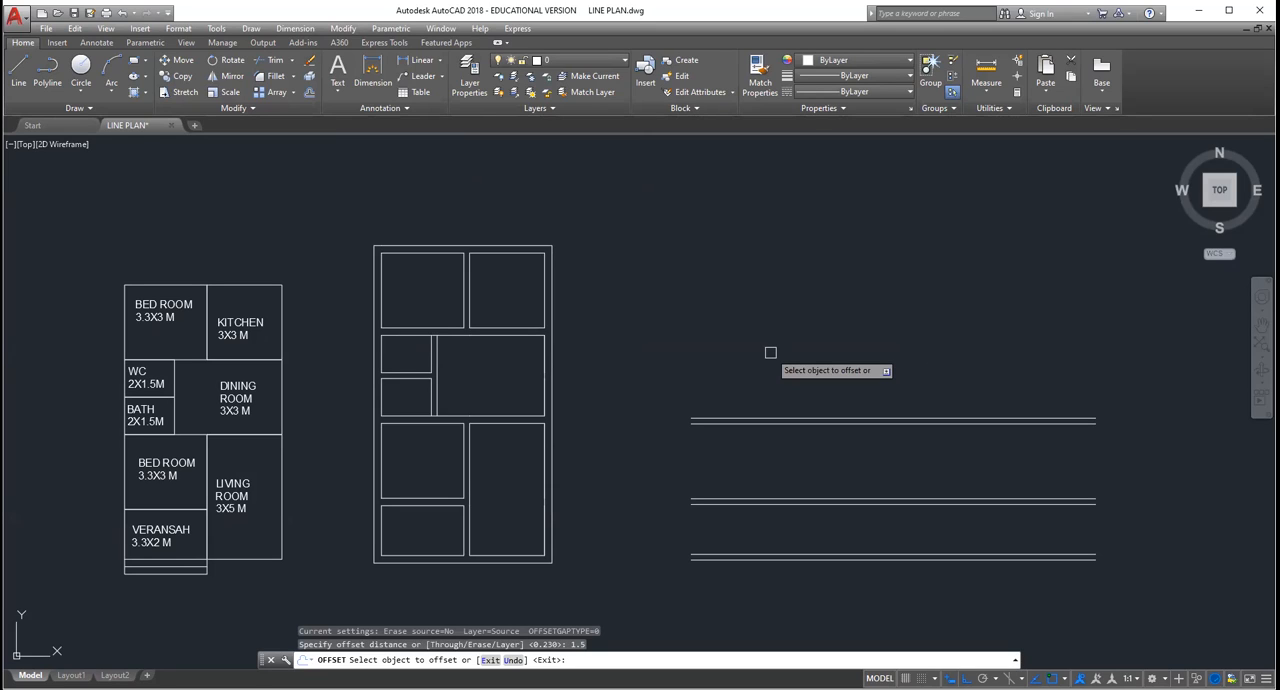
{"action": "left_click", "coordinate": [748, 418]}
{"action": "left_click", "coordinate": [722, 344]}
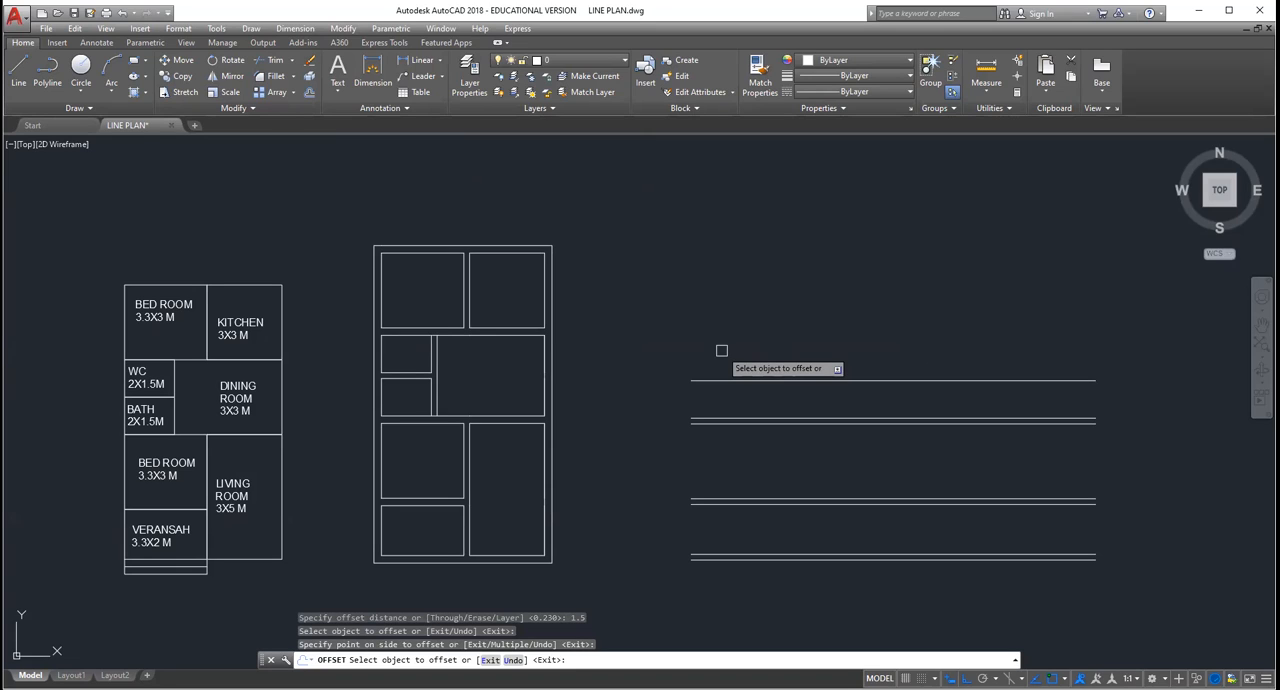
{"action": "key", "text": "Return"}
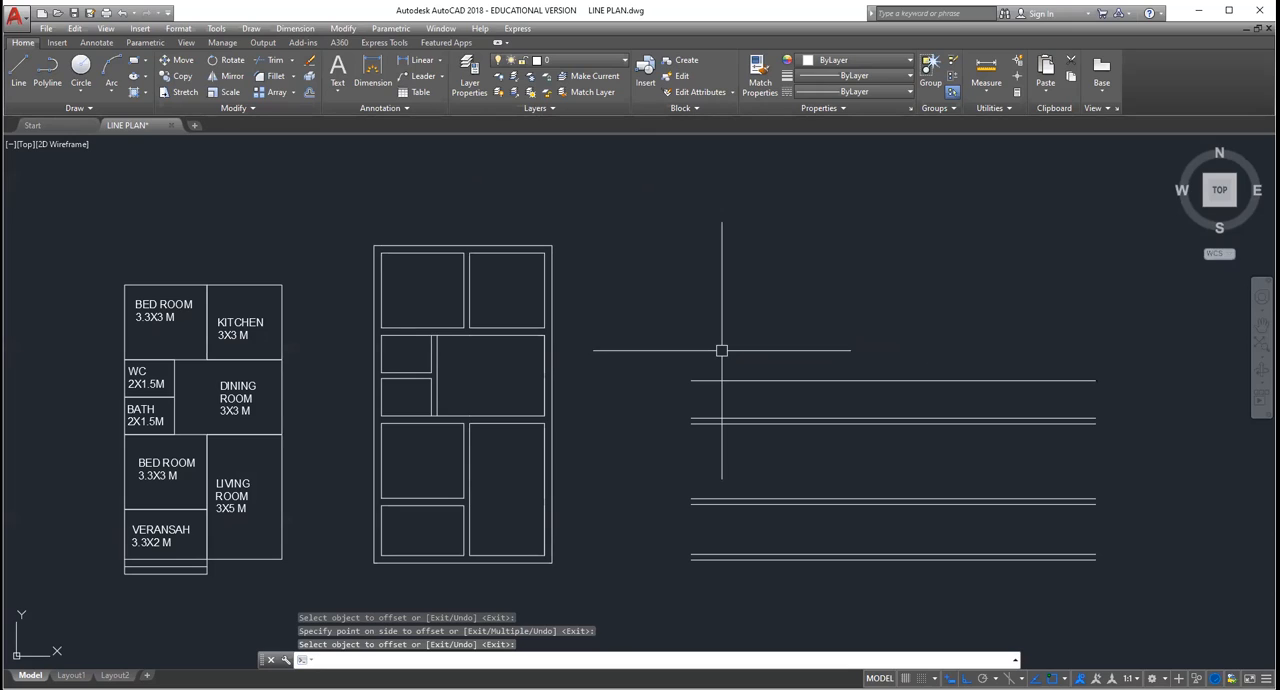
Step: Offset the line above the bath space 0.23 upward to form the fourth wall
{"action": "key", "text": "Return"}
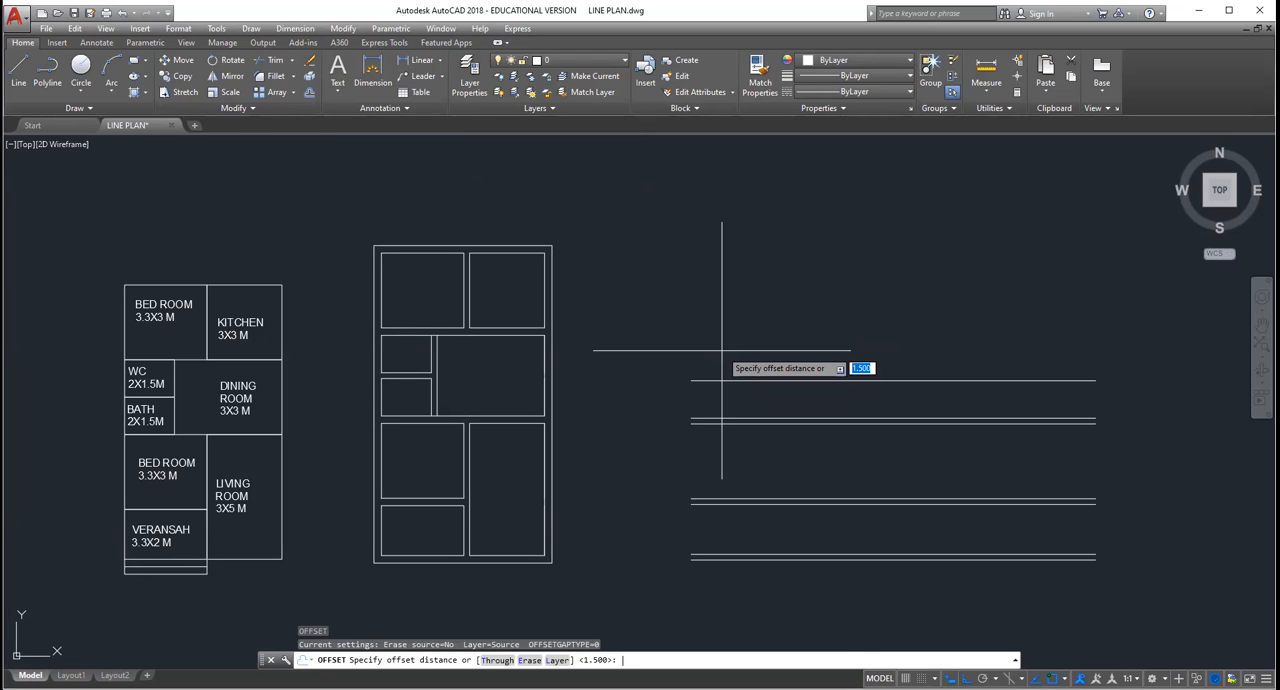
{"action": "type", "text": "0.23"}
{"action": "key", "text": "Return"}
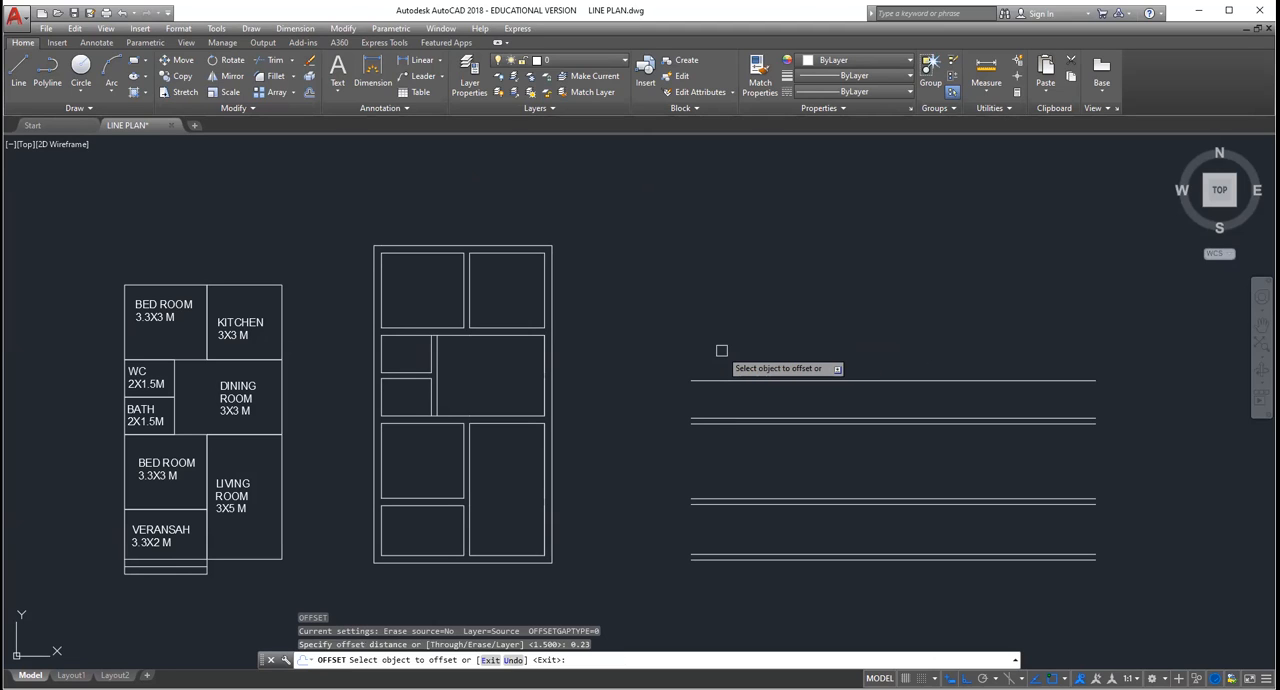
{"action": "left_click", "coordinate": [720, 380]}
{"action": "left_click", "coordinate": [714, 293]}
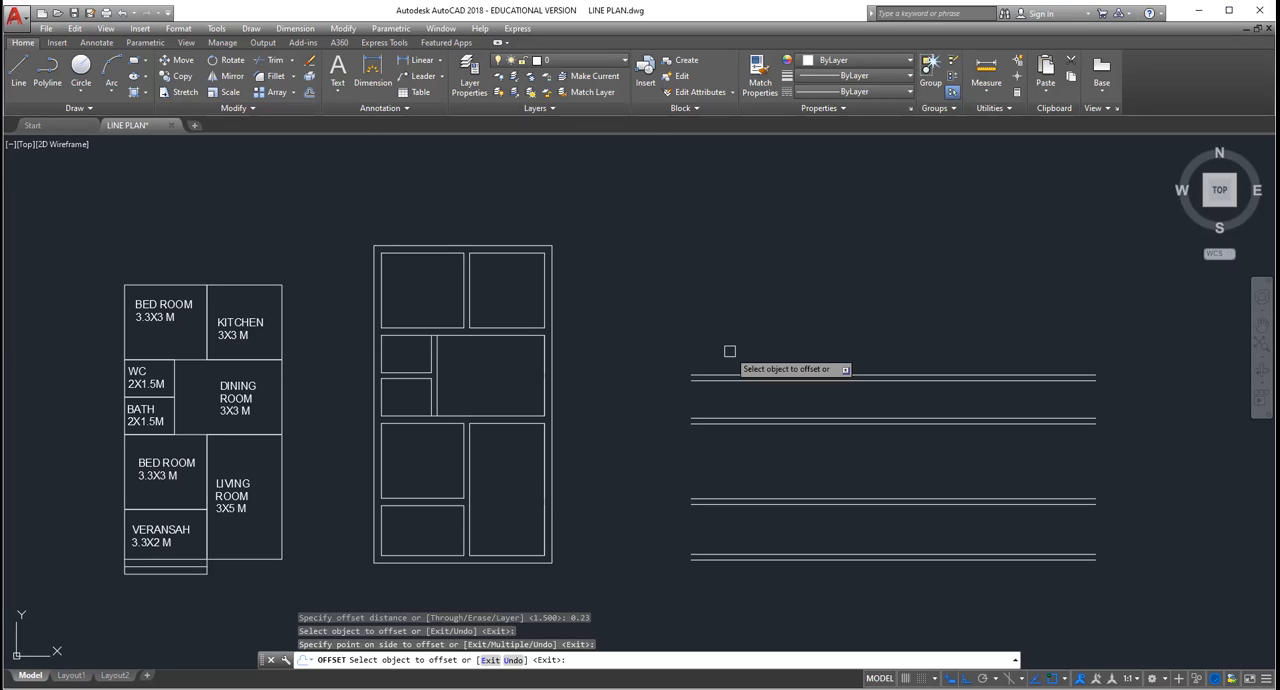
{"action": "key", "text": "Return"}
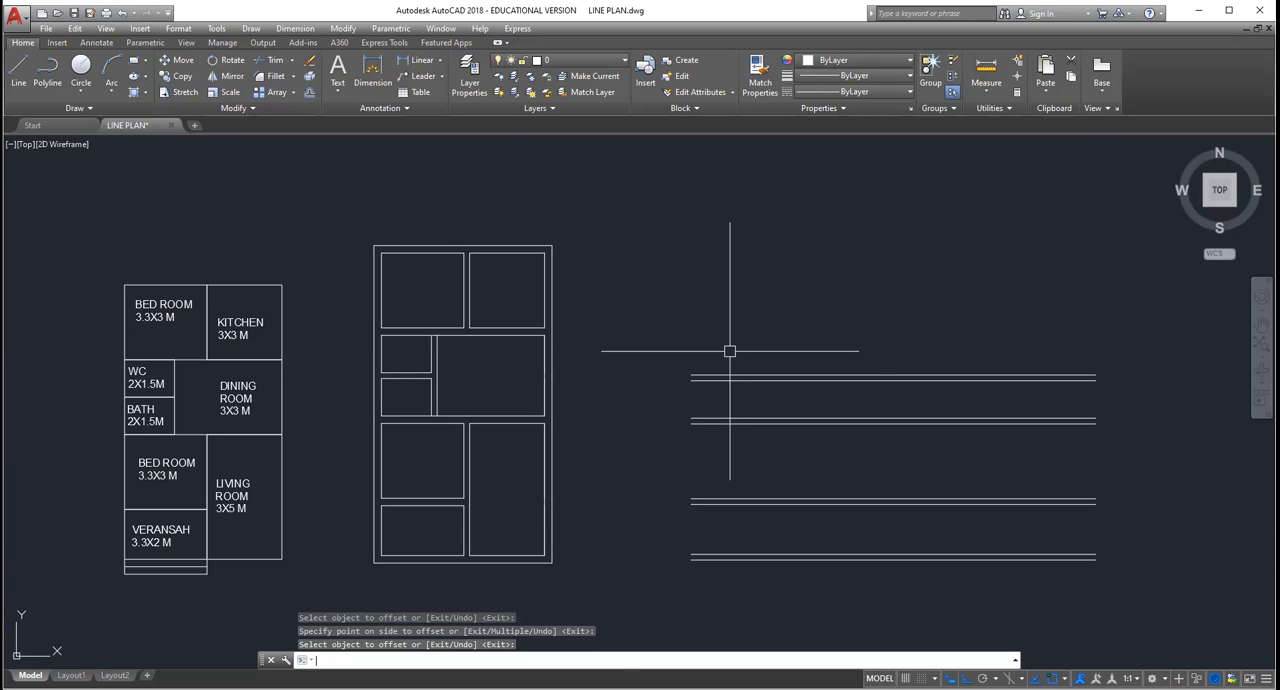
Step: Offset the upper line of the fourth wall 1.5 upward for the WC's depth
{"action": "key", "text": "Return"}
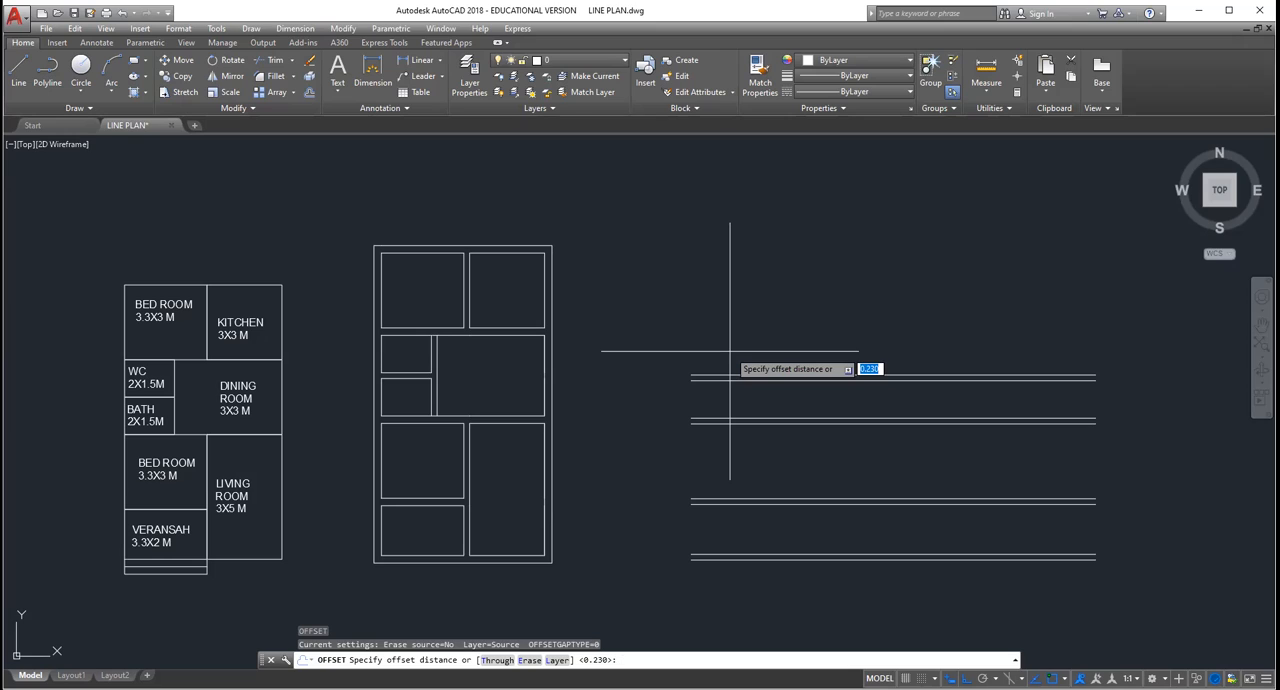
{"action": "type", "text": "1.5"}
{"action": "key", "text": "Return"}
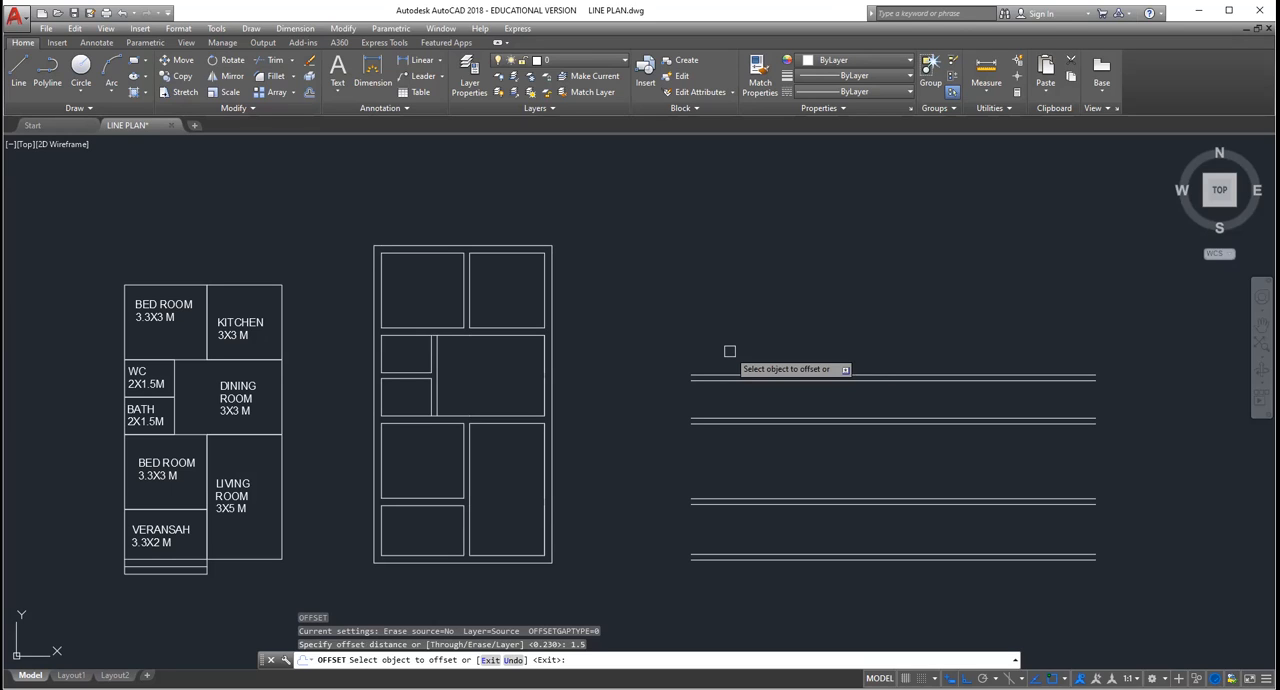
{"action": "left_click", "coordinate": [731, 376]}
{"action": "left_click", "coordinate": [739, 303]}
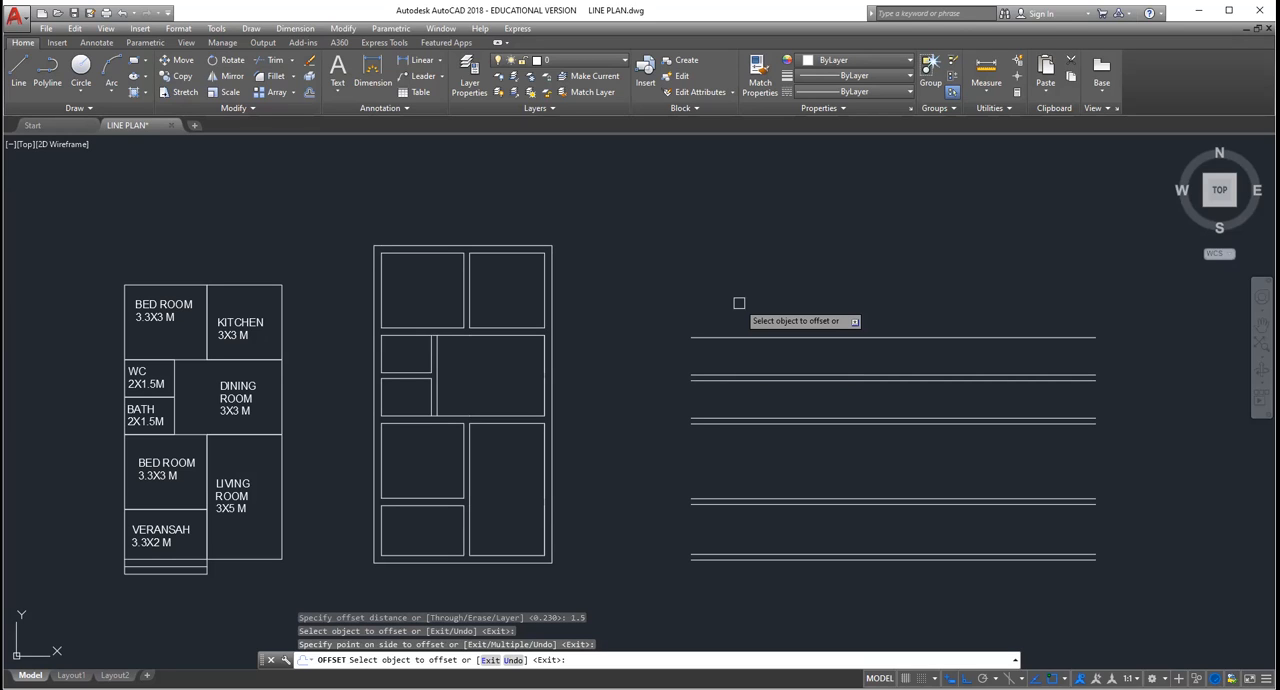
{"action": "key", "text": "Return"}
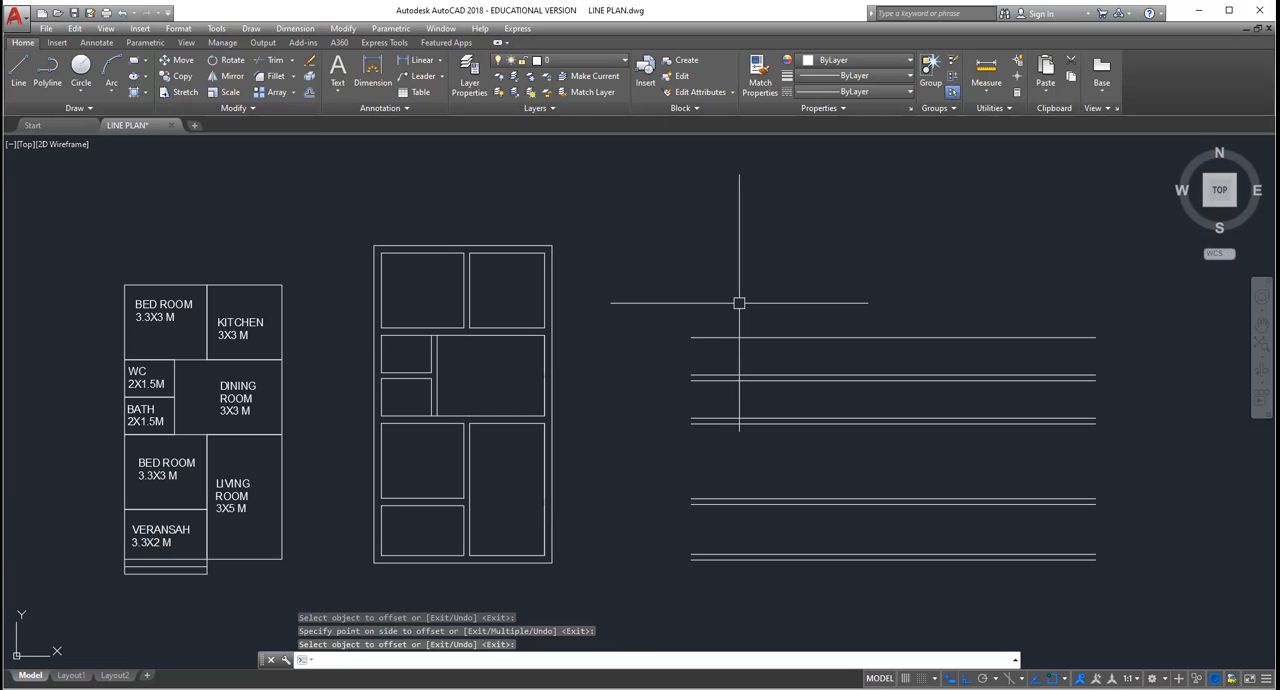
Step: Offset the line above the WC space 0.23 upward to form the fifth wall
{"action": "key", "text": "Return"}
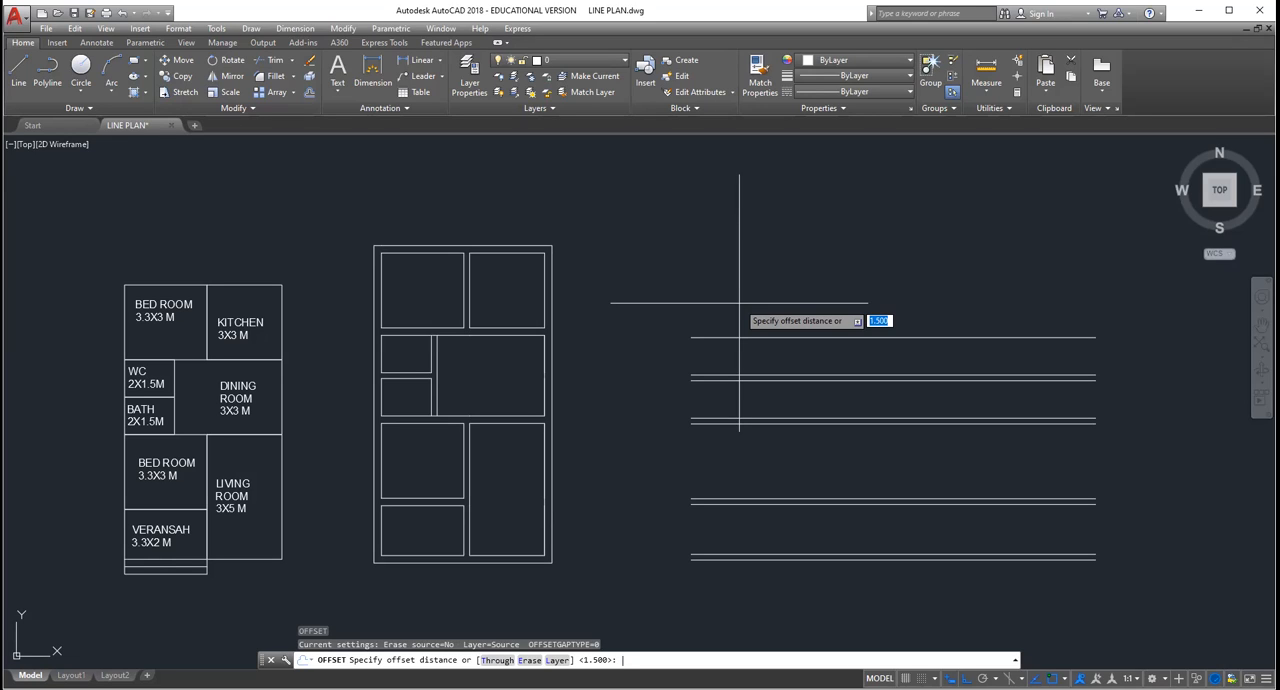
{"action": "type", "text": "0.23"}
{"action": "key", "text": "Return"}
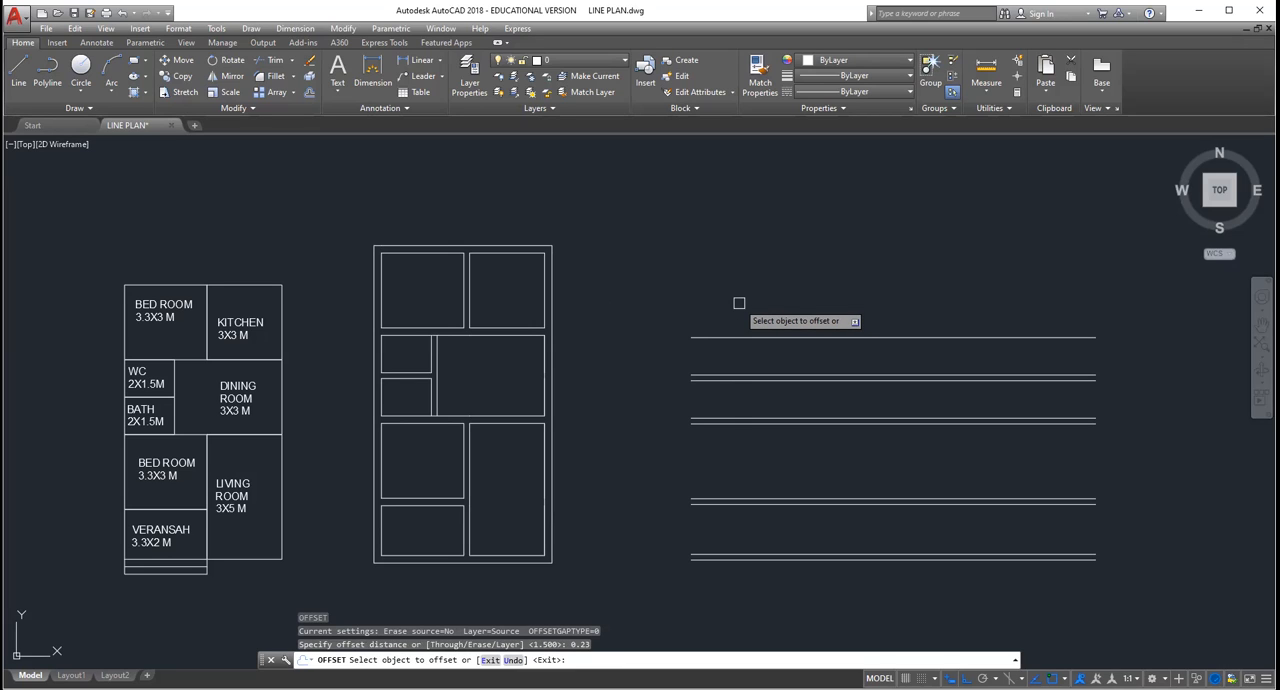
{"action": "left_click", "coordinate": [745, 337]}
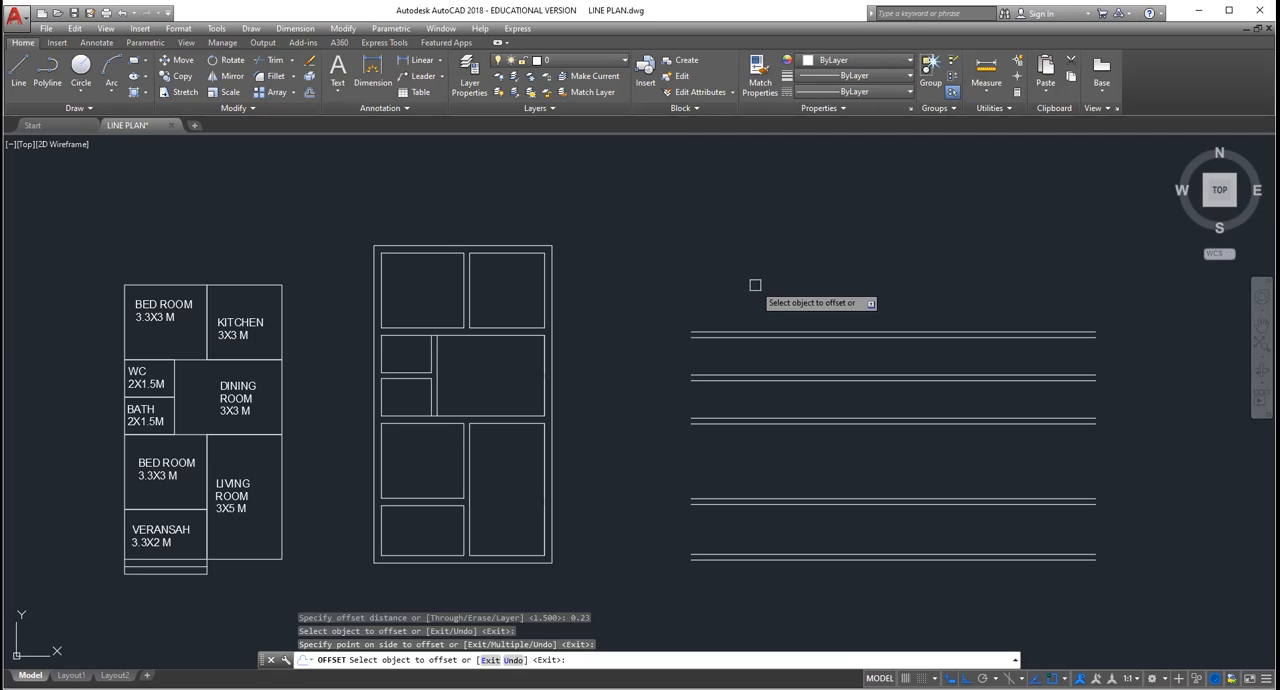
{"action": "key", "text": "Return"}
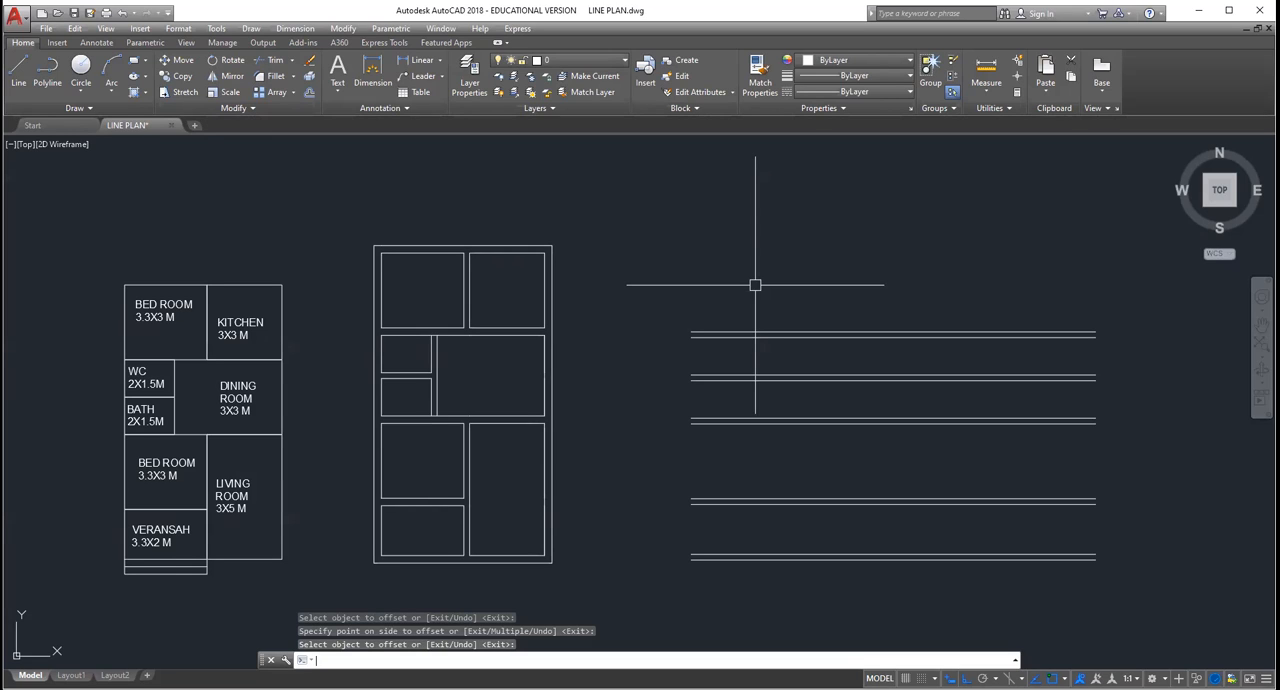
Step: Offset the upper line of the fifth wall 3 upward for the upper bedroom's depth
{"action": "key", "text": "Return"}
{"action": "key", "text": "Return"}
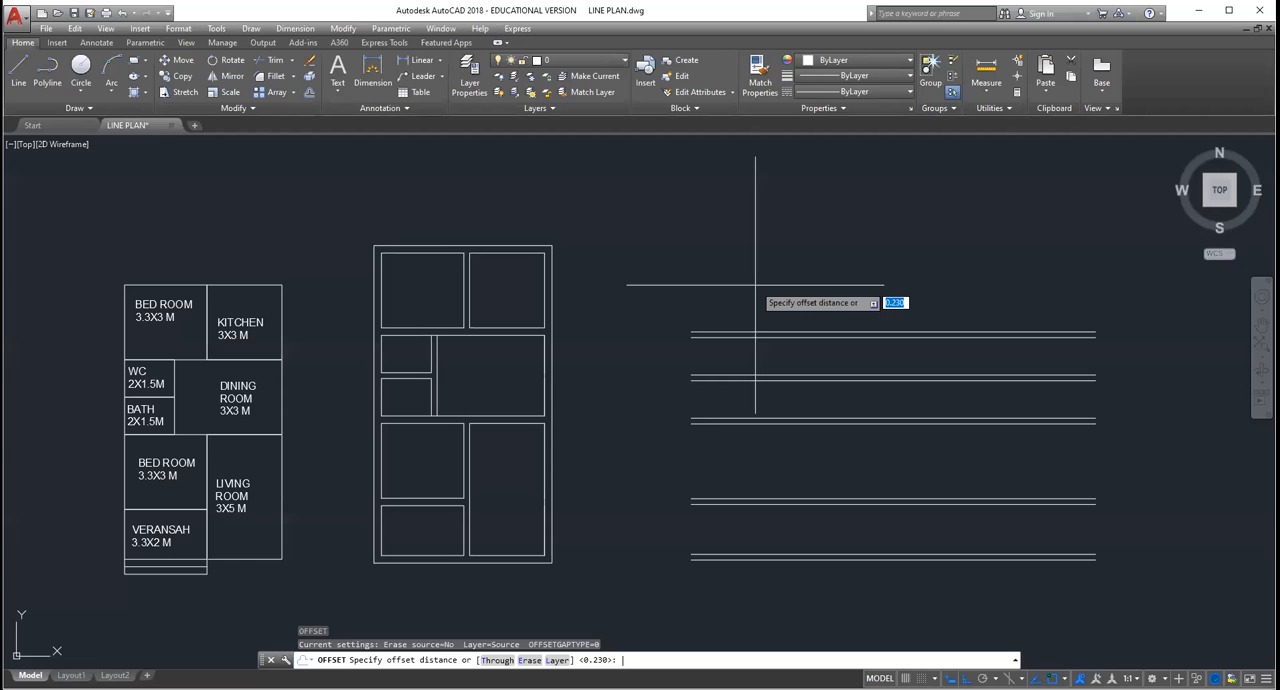
{"action": "type", "text": "3"}
{"action": "key", "text": "Return"}
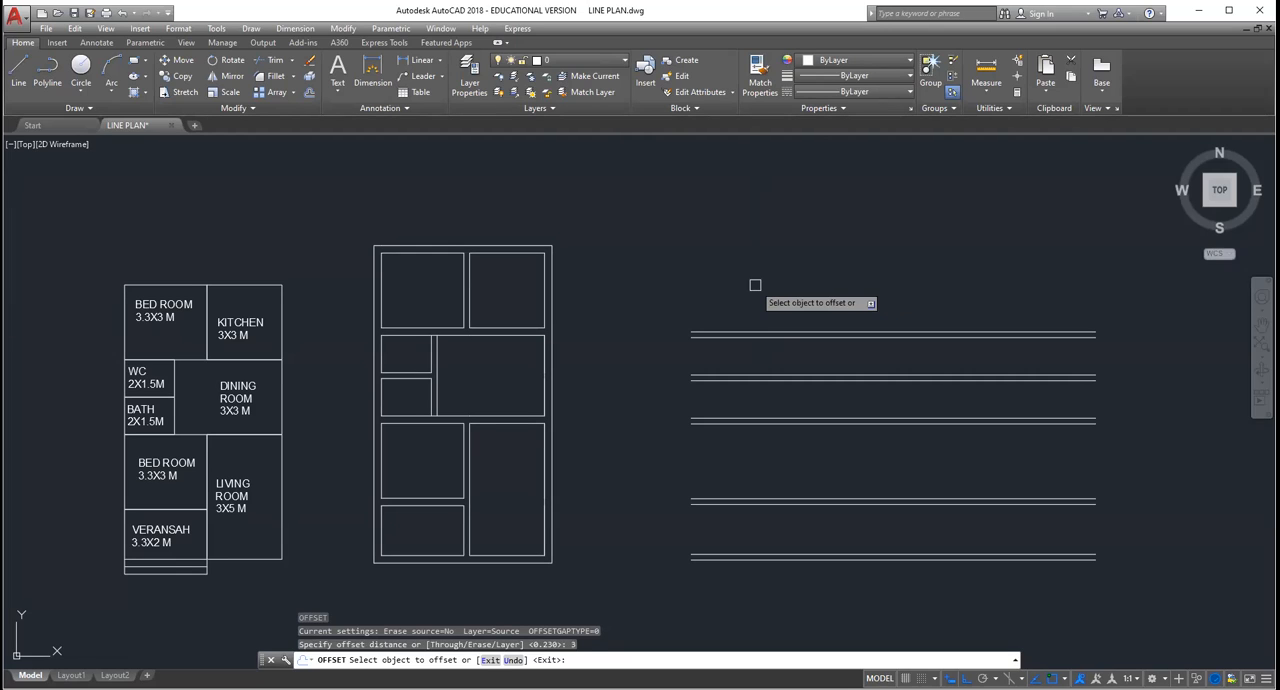
{"action": "left_click", "coordinate": [755, 332]}
{"action": "left_click", "coordinate": [751, 212]}
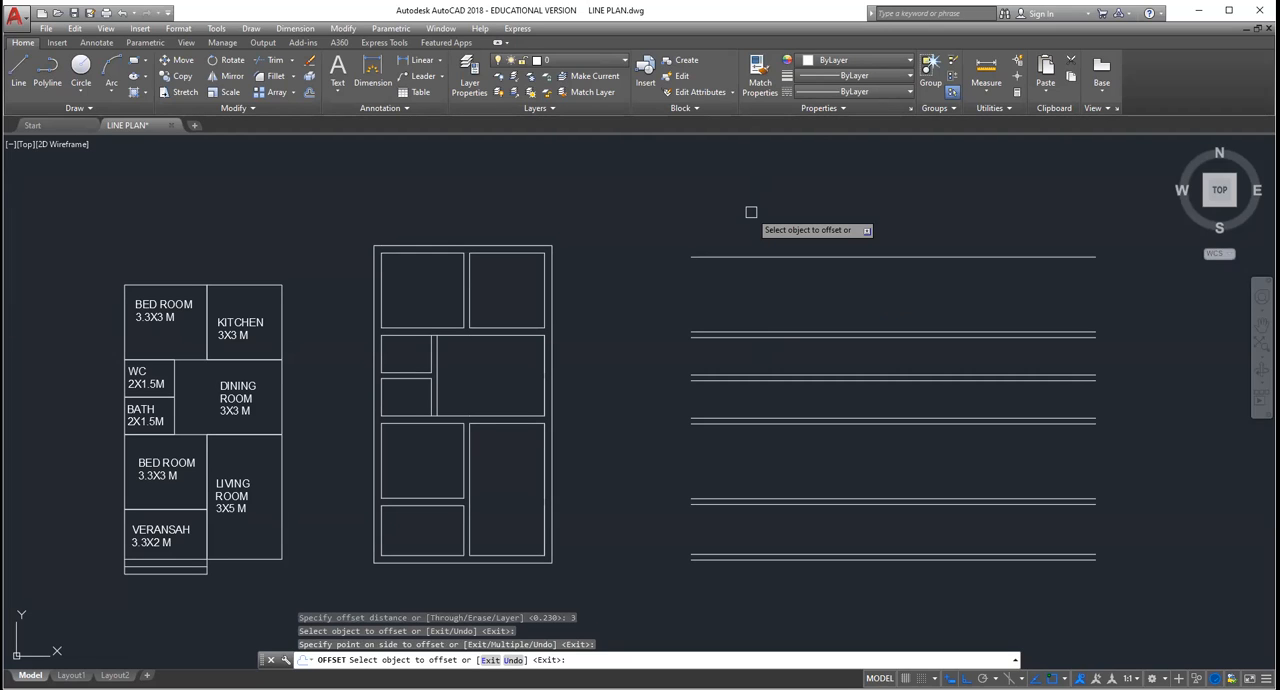
{"action": "key", "text": "Return"}
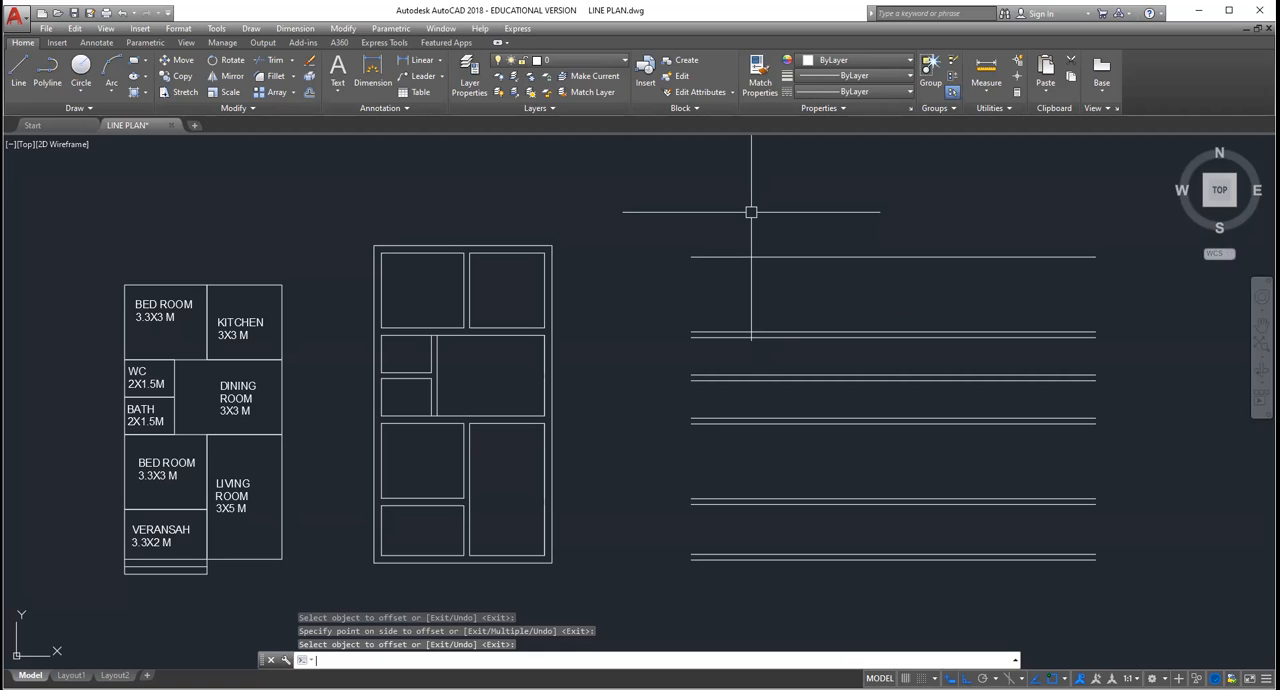
Step: Offset the line above the upper bedroom space 0.23 upward to form the topmost outer wall
{"action": "key", "text": "Return"}
{"action": "key", "text": "Return"}
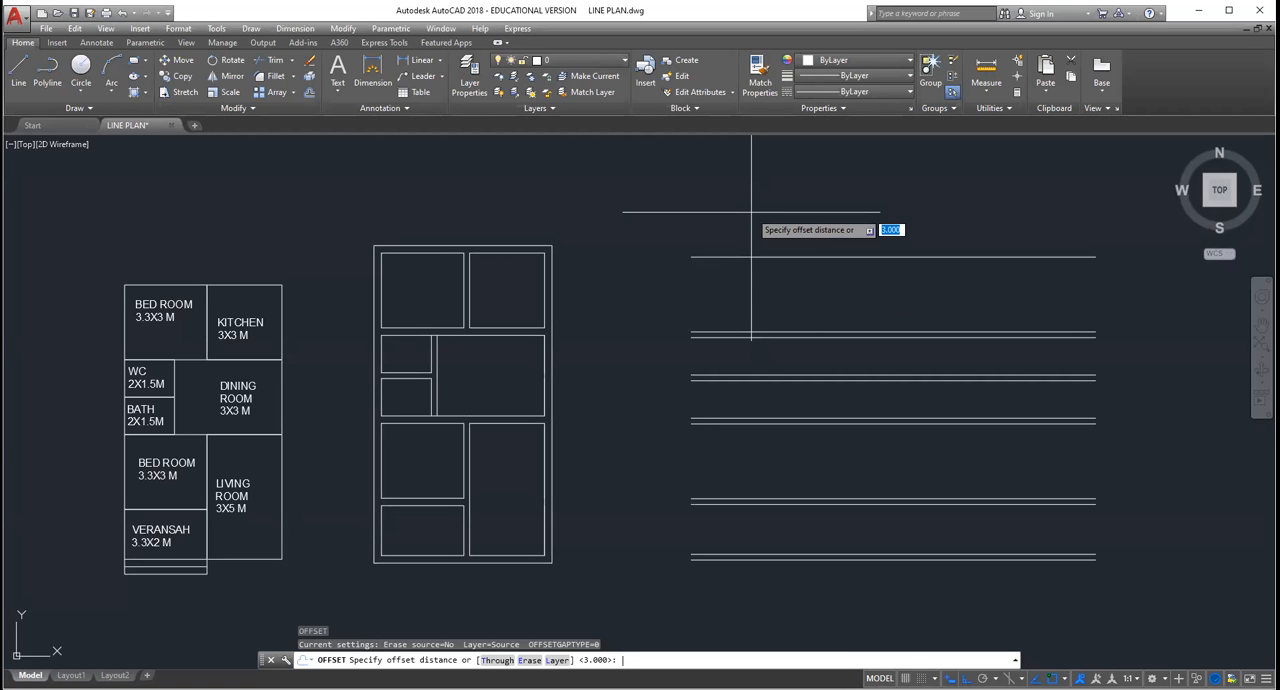
{"action": "type", "text": "0.23"}
{"action": "key", "text": "Return"}
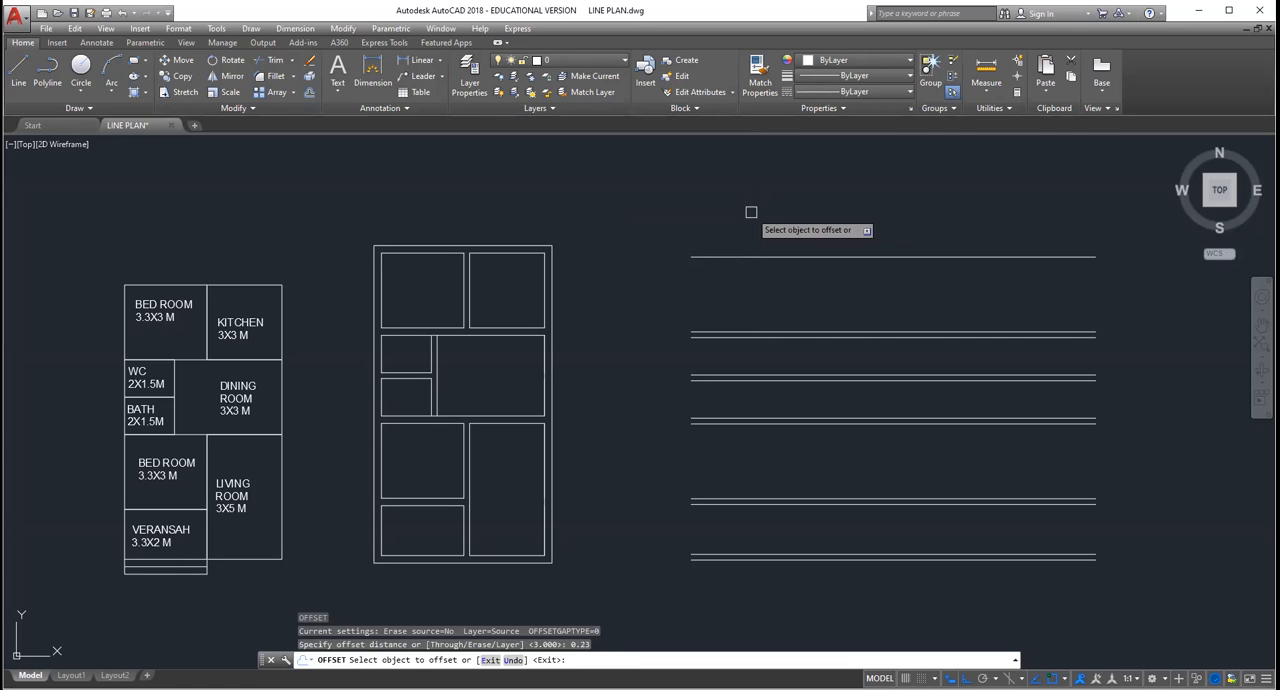
{"action": "left_click", "coordinate": [748, 256]}
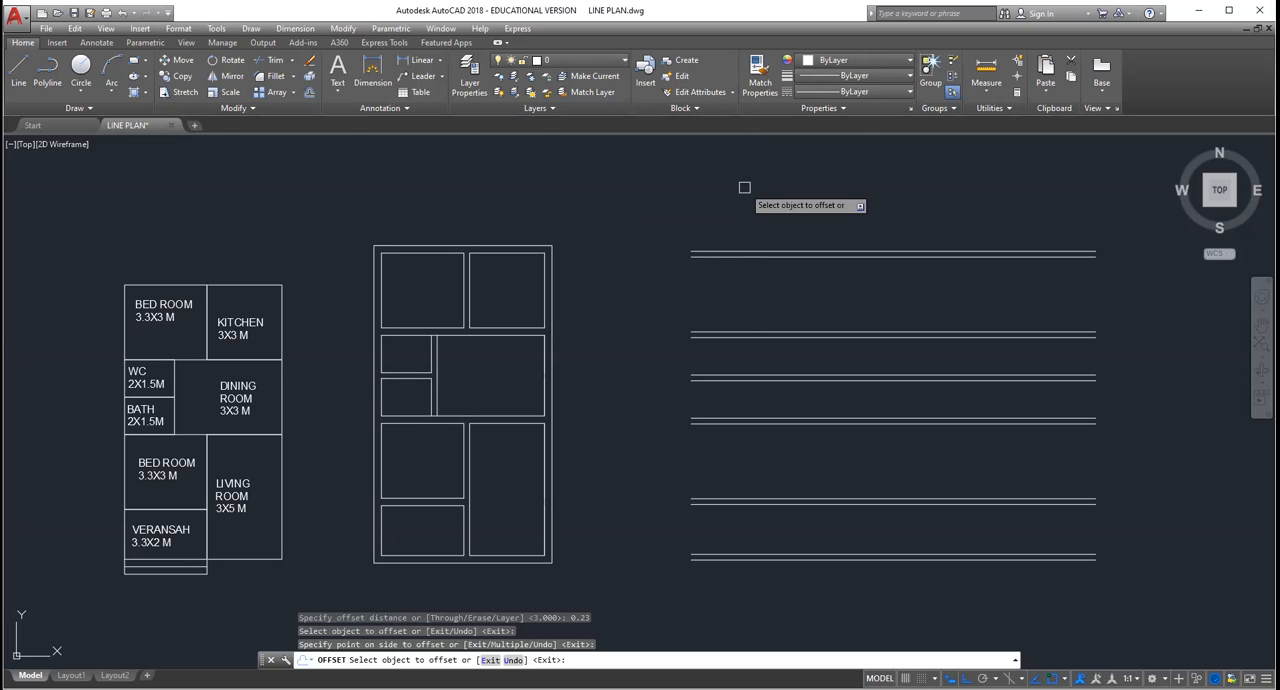
{"action": "key", "text": "Escape"}
{"action": "key", "text": "Escape"}
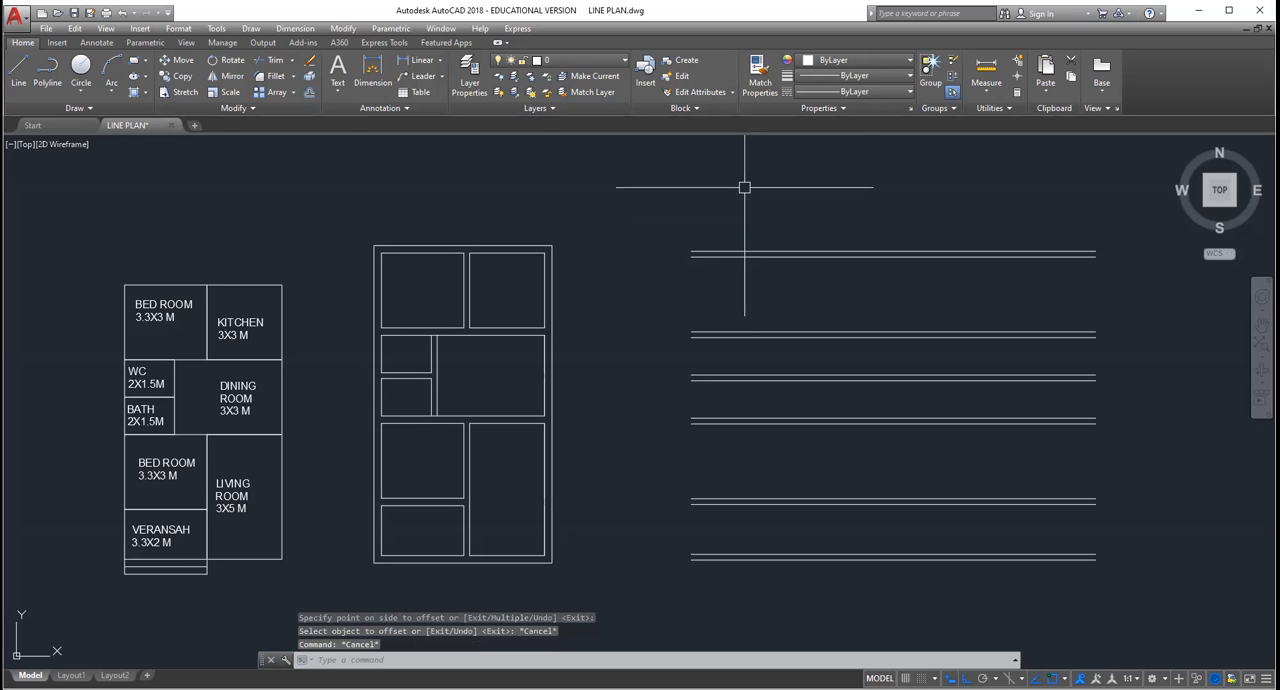
{"action": "key", "text": "Escape"}
{"action": "key", "text": "Escape"}
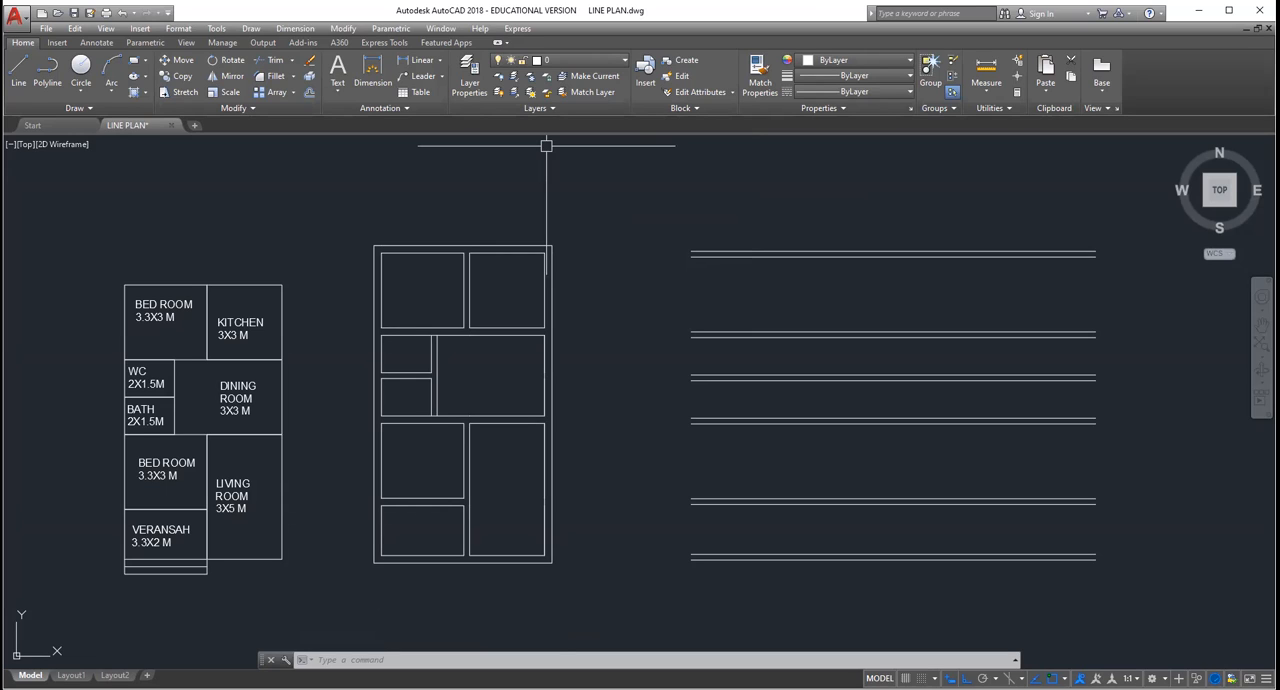
Step: Draw a vertical line joining the left ends of all the horizontal wall lines
{"action": "left_click", "coordinate": [16, 74]}
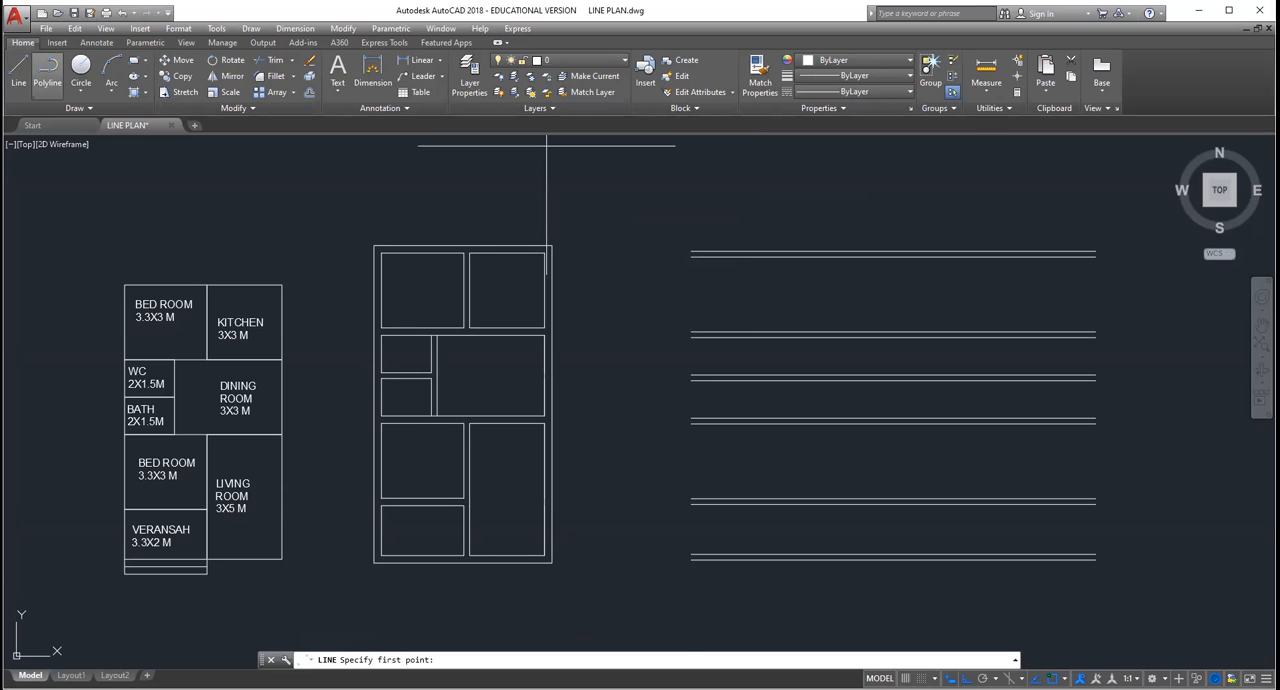
{"action": "scroll", "coordinate": [687, 563], "scroll_direction": "up", "scroll_amount": 6}
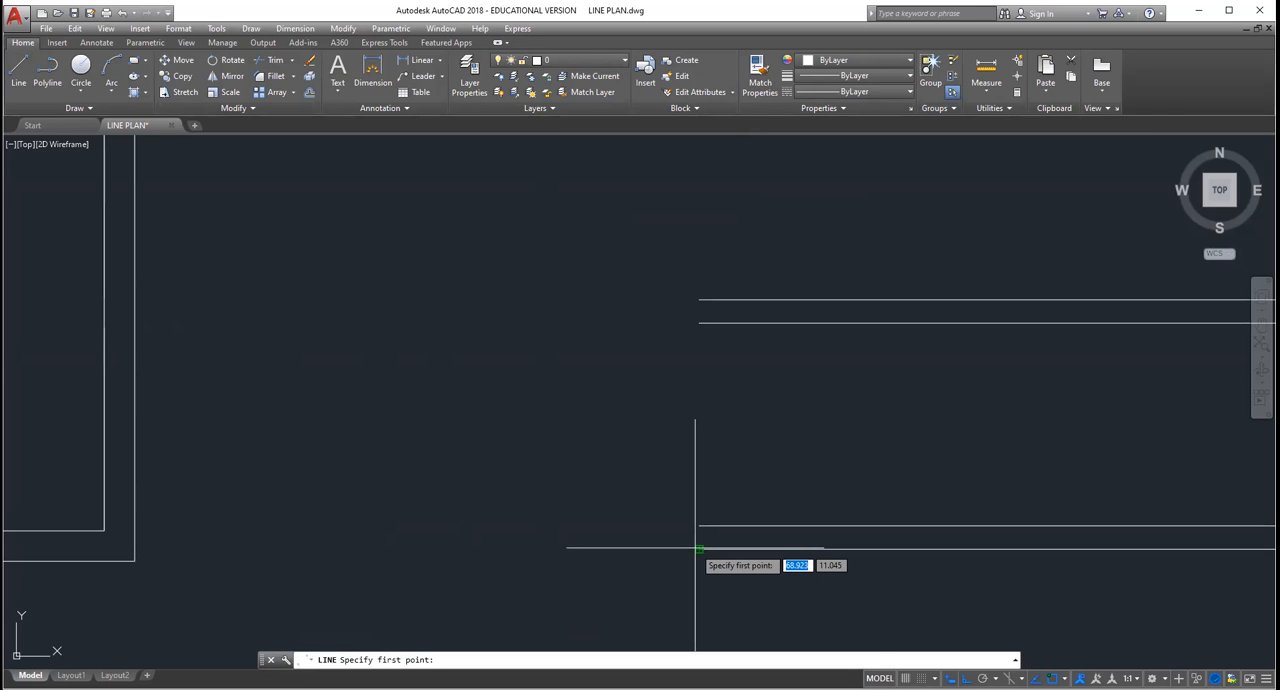
{"action": "left_click", "coordinate": [698, 548]}
{"action": "key", "text": "Escape"}
{"action": "scroll", "coordinate": [670, 500], "scroll_direction": "down", "scroll_amount": 8}
{"action": "scroll", "coordinate": [640, 452], "scroll_direction": "up", "scroll_amount": 5}
{"action": "scroll", "coordinate": [619, 451], "scroll_direction": "up", "scroll_amount": 2}
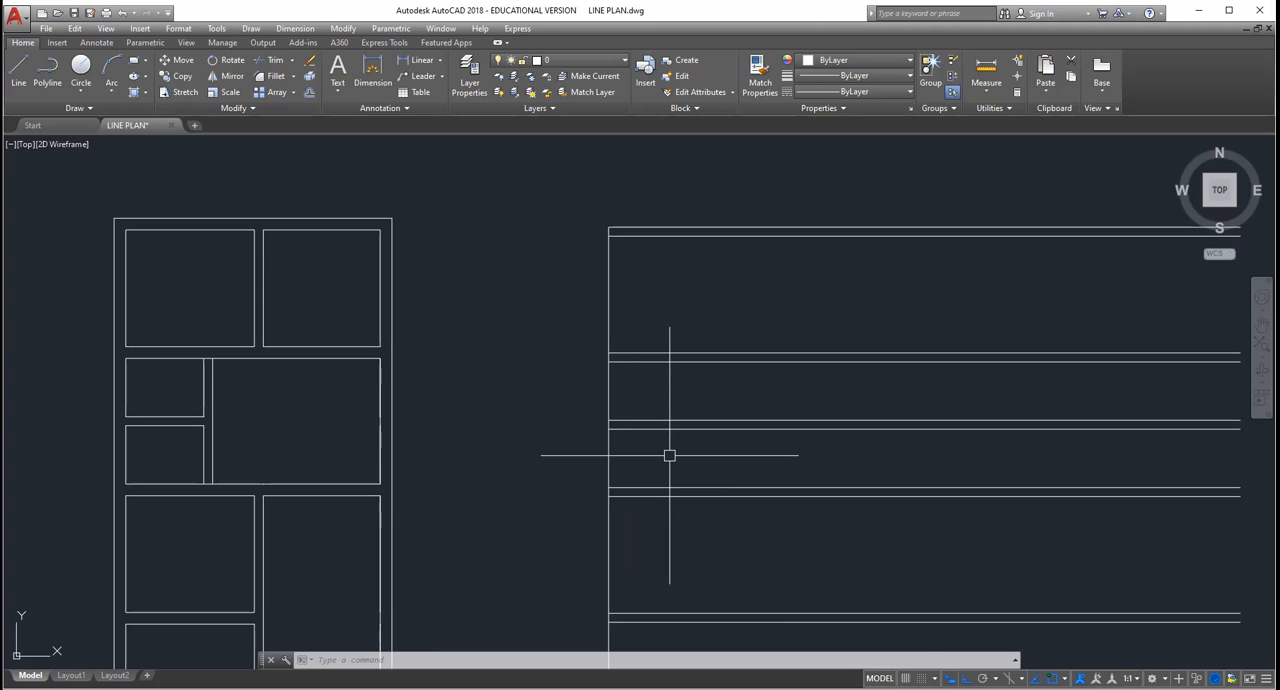
Step: Offset the left vertical line 0.23 to the right to form the left outer wall
{"action": "type", "text": "o"}
{"action": "key", "text": "Return"}
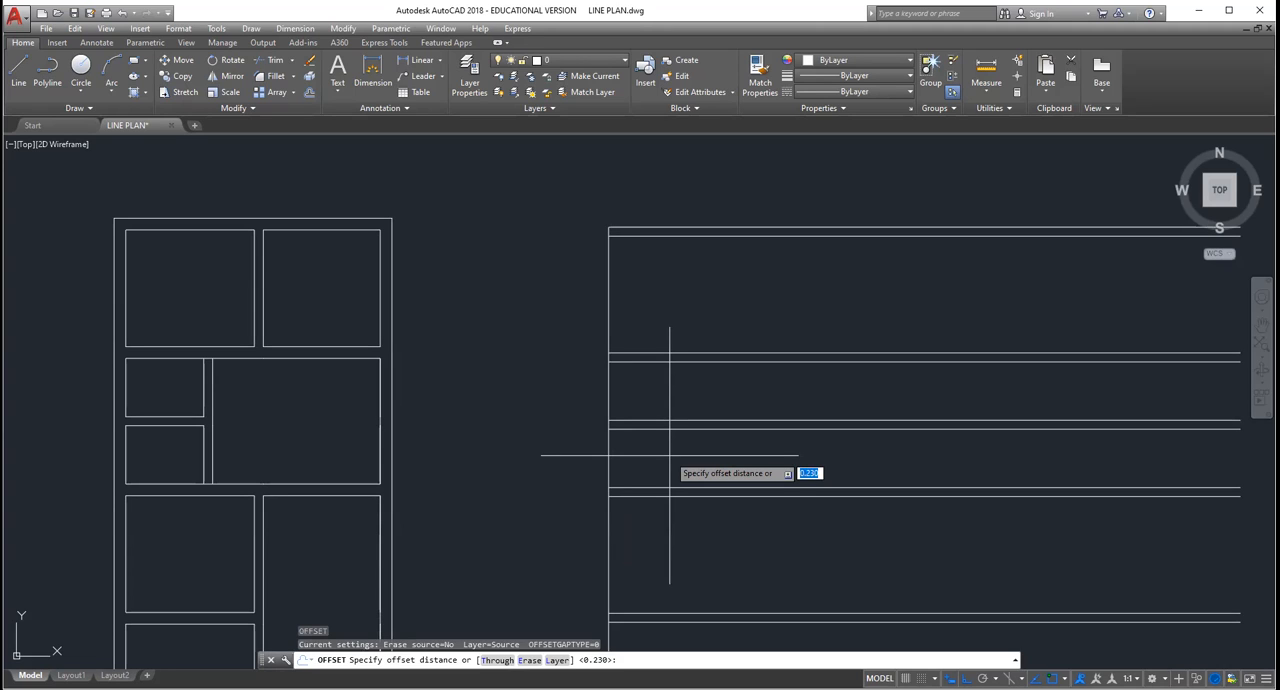
{"action": "type", "text": "0.23"}
{"action": "key", "text": "Return"}
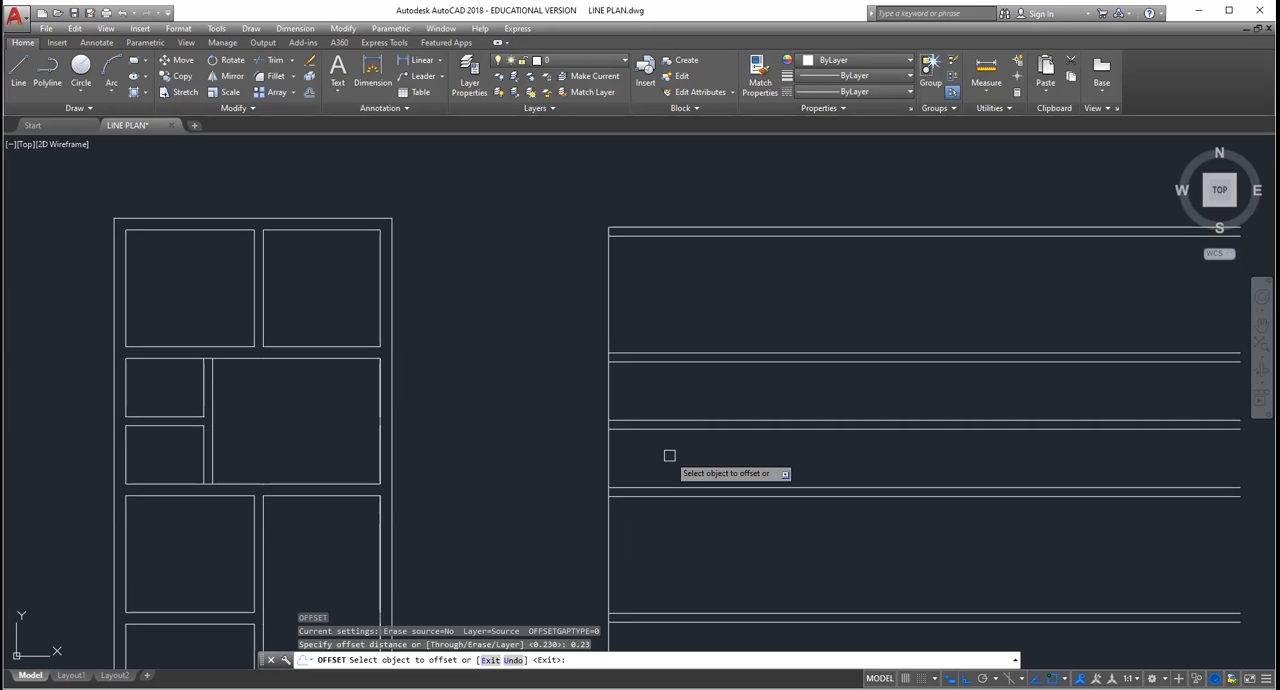
{"action": "left_click", "coordinate": [608, 389]}
{"action": "left_click", "coordinate": [630, 388]}
{"action": "scroll", "coordinate": [615, 387], "scroll_direction": "down", "scroll_amount": 2}
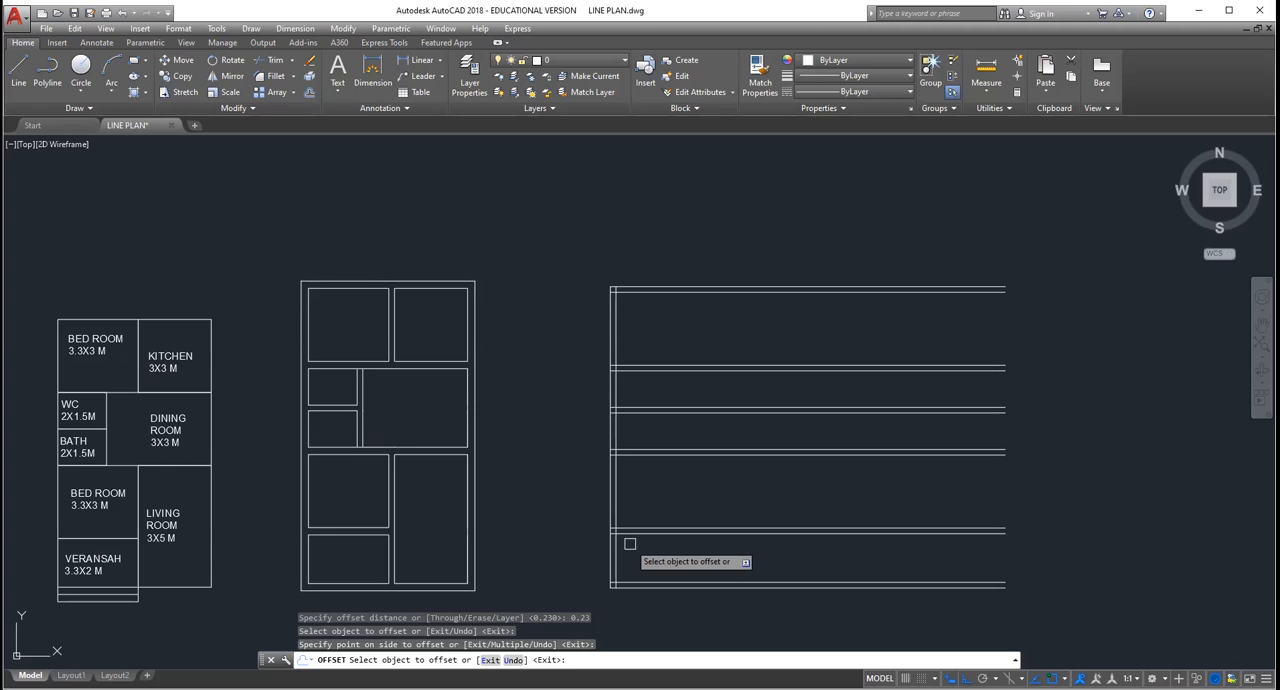
Step: Offset the inner line of the left outer wall 3.3 to the right for the bedroom width
{"action": "scroll", "coordinate": [640, 530], "scroll_direction": "up", "scroll_amount": 2}
{"action": "key", "text": "Return"}
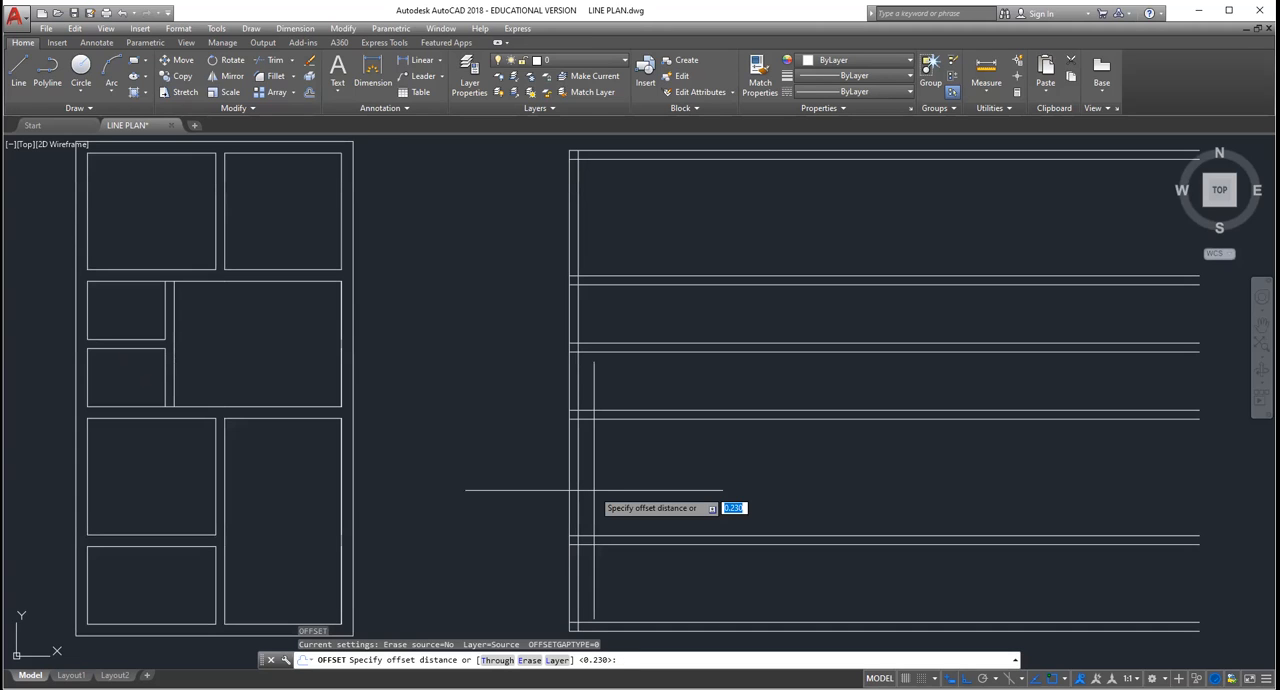
{"action": "type", "text": "3.3"}
{"action": "key", "text": "Return"}
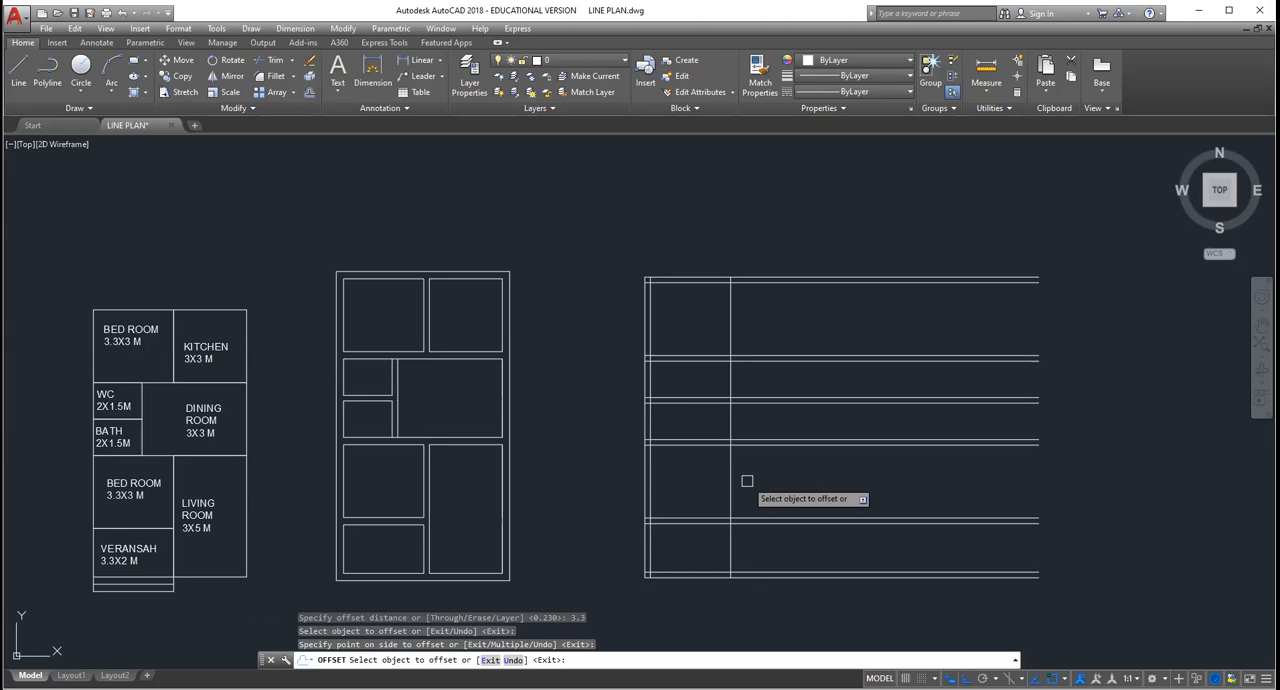
{"action": "key", "text": "Return"}
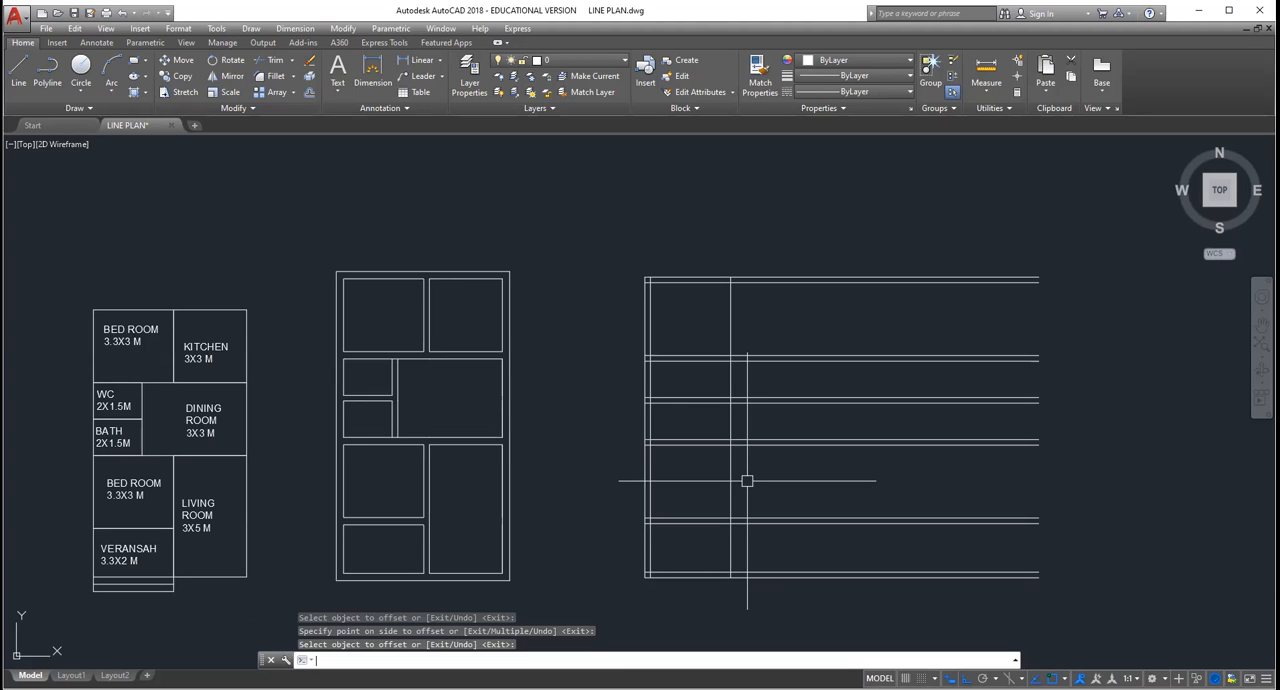
Step: Offset the vertical line beside the bedroom space 0.23 to the right to form the middle wall
{"action": "key", "text": "Return"}
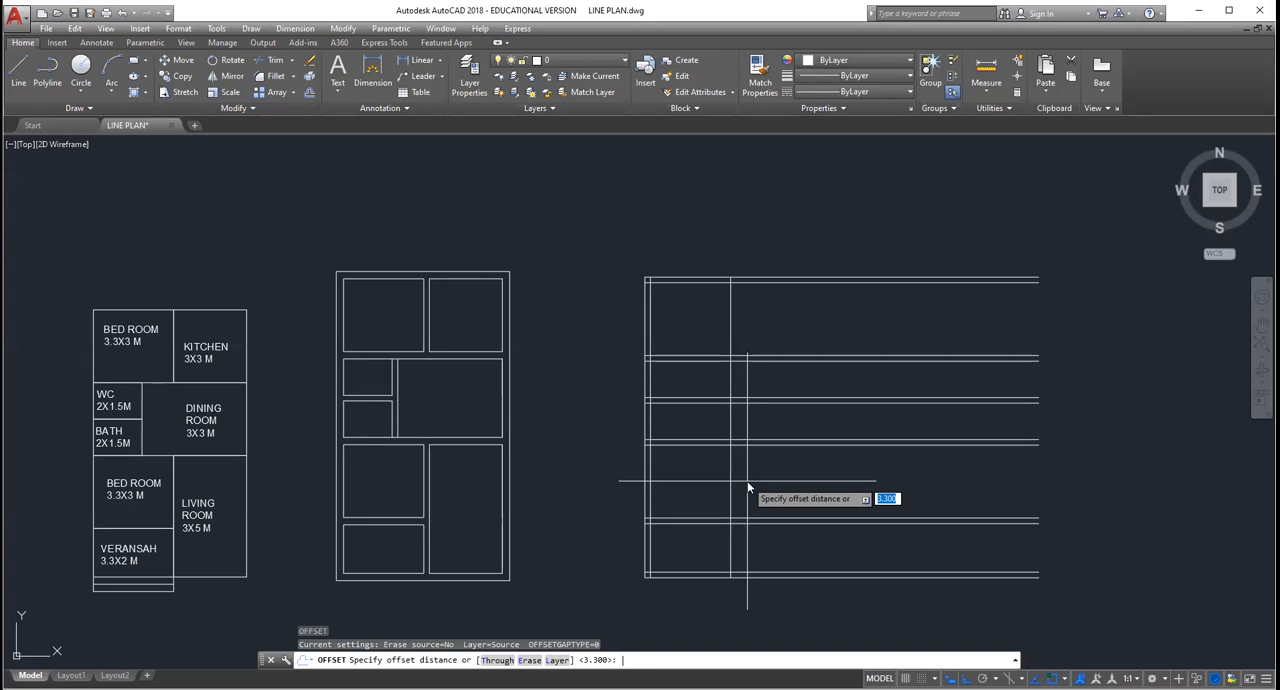
{"action": "type", "text": "0.23"}
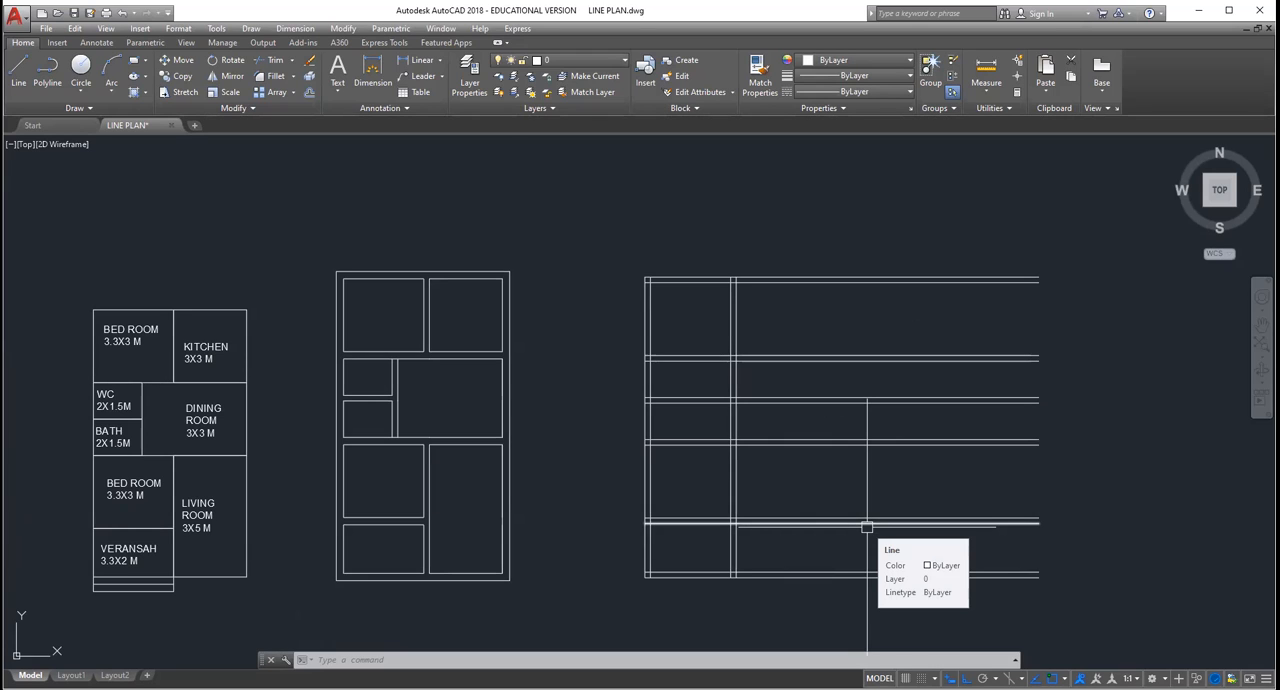
{"action": "scroll", "coordinate": [788, 529], "scroll_direction": "up", "scroll_amount": 2}
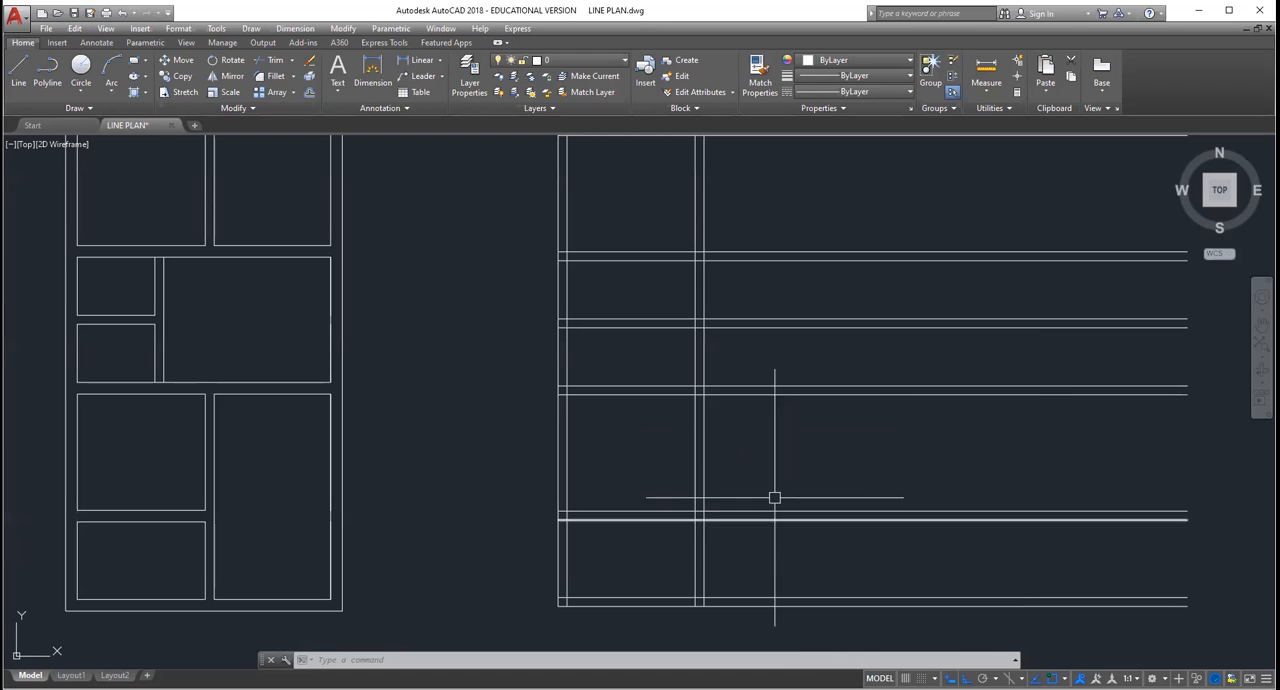
{"action": "scroll", "coordinate": [790, 439], "scroll_direction": "down", "scroll_amount": 2}
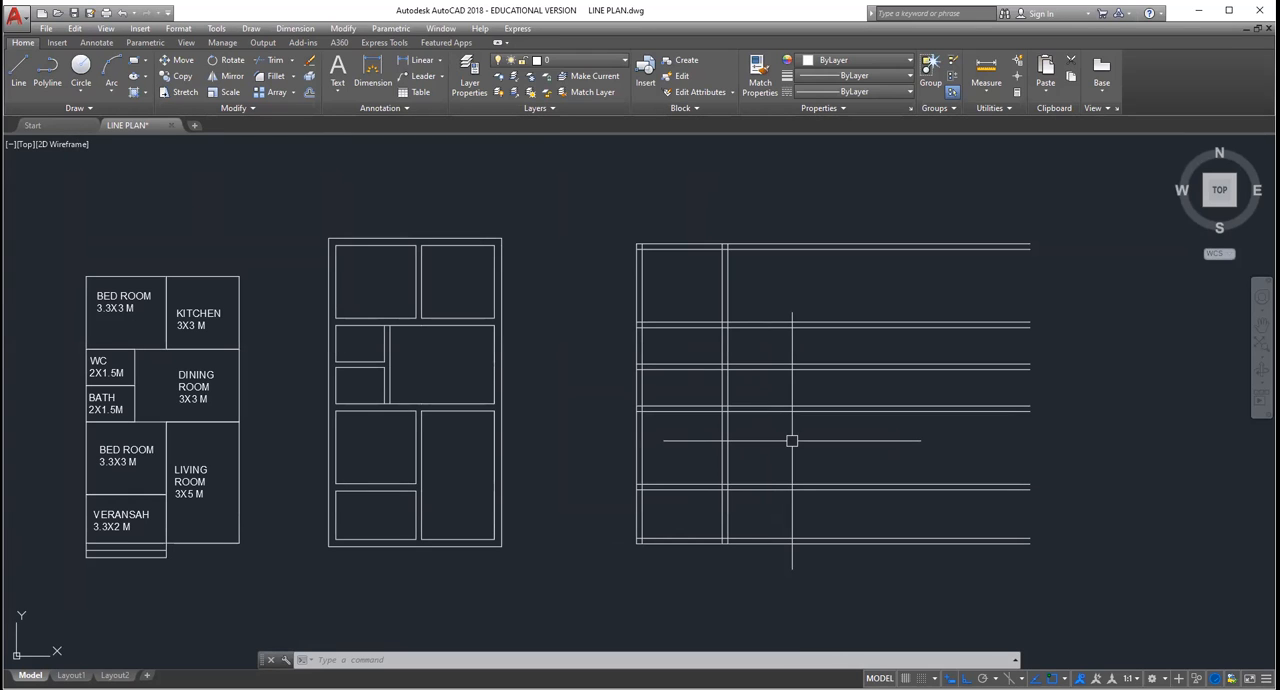
Step: Offset the right line of the middle wall 3 to the right for the living room and kitchen width
{"action": "type", "text": "o"}
{"action": "key", "text": "Return"}
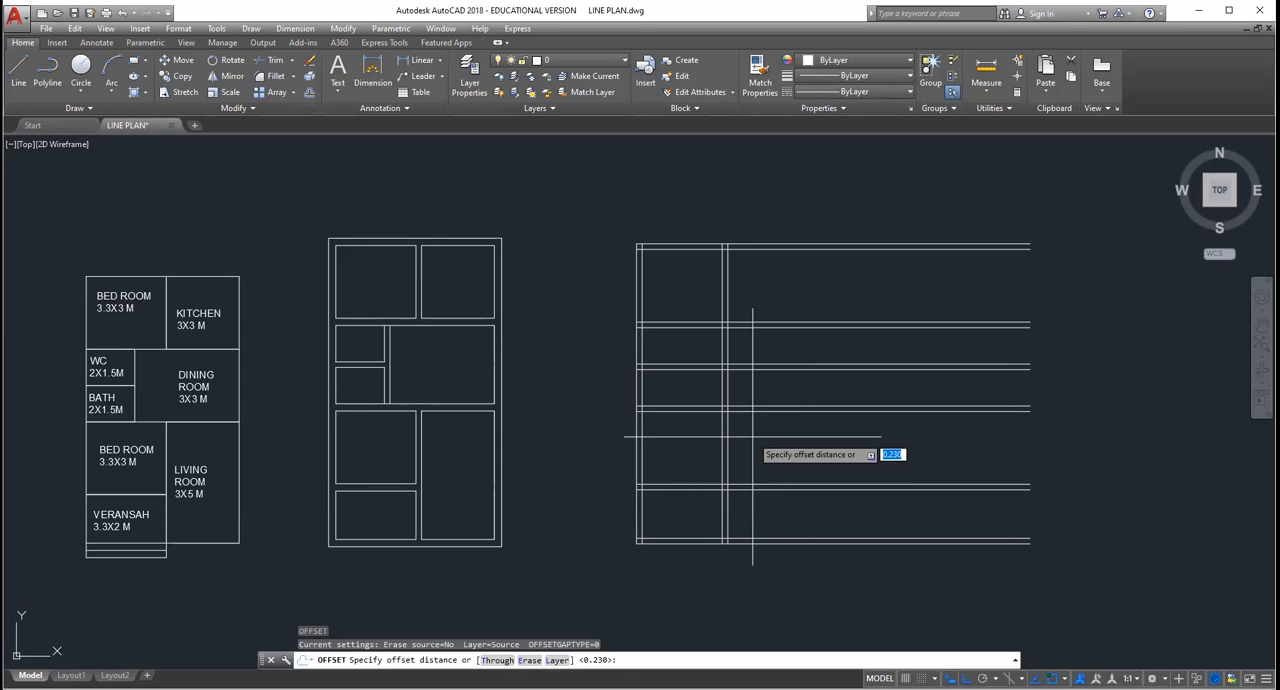
{"action": "type", "text": "3"}
{"action": "key", "text": "Return"}
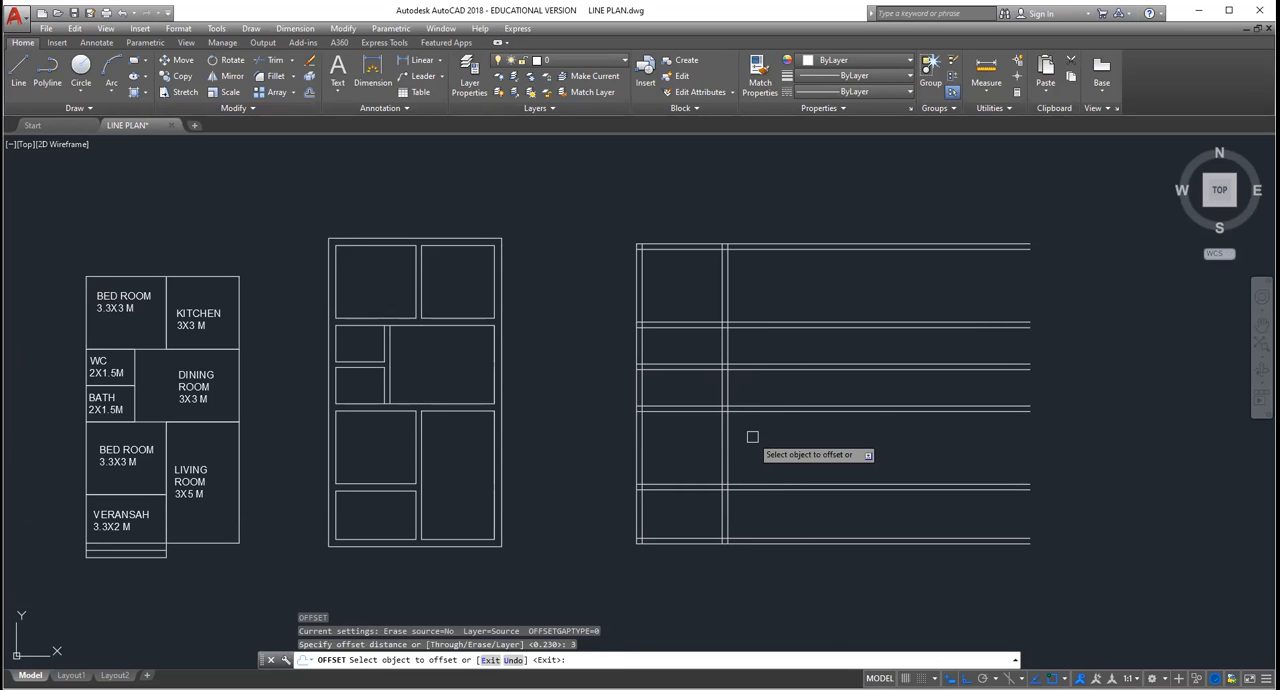
{"action": "left_click", "coordinate": [727, 440]}
{"action": "left_click", "coordinate": [845, 453]}
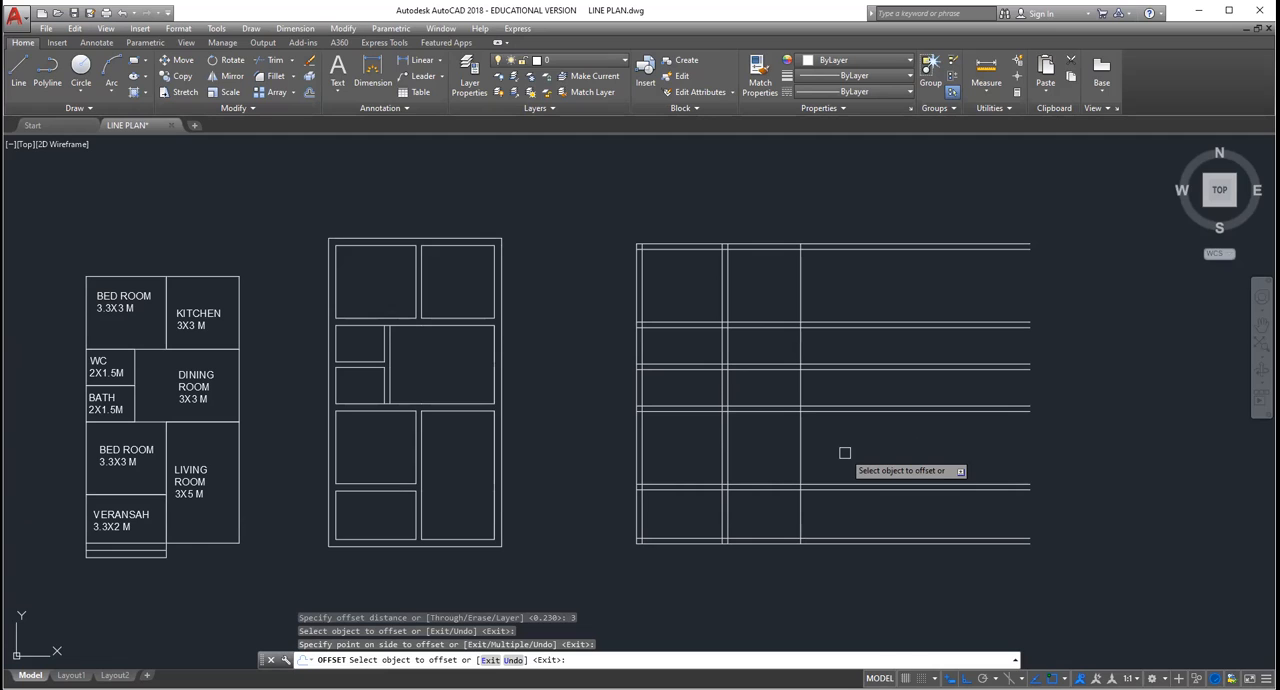
{"action": "key", "text": "Return"}
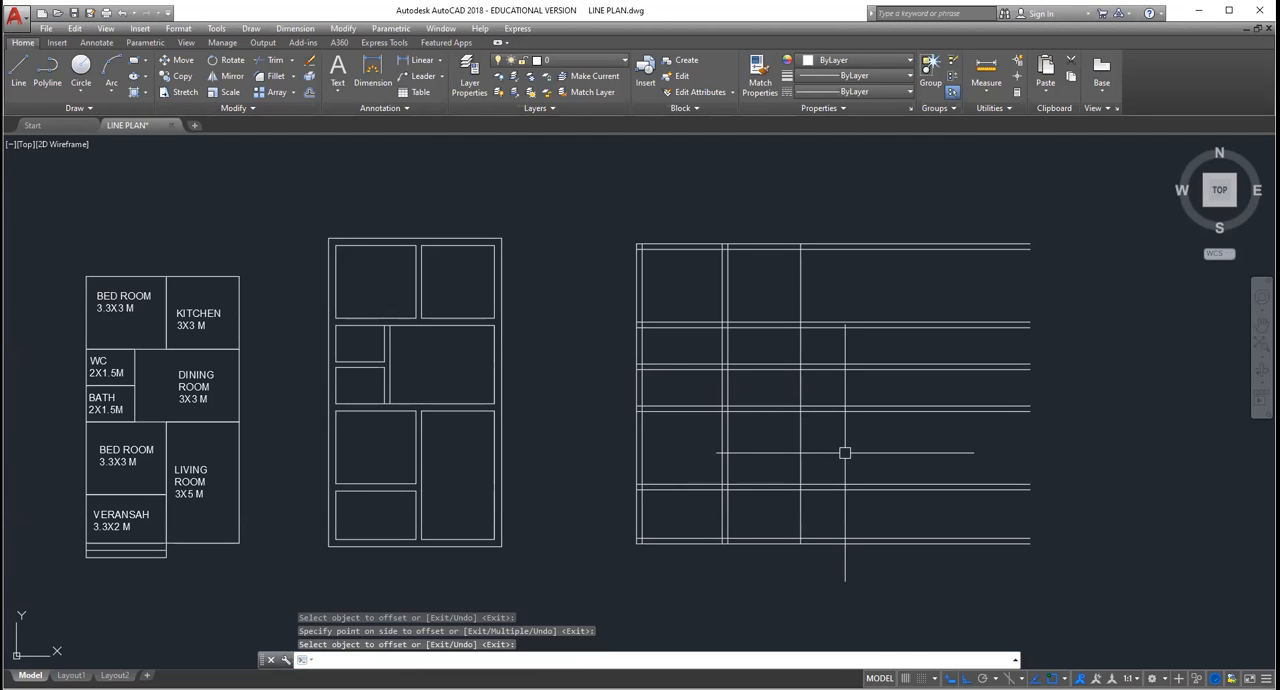
Step: Offset the rightmost vertical line 0.23 outward to form the right outer wall
{"action": "key", "text": "Return"}
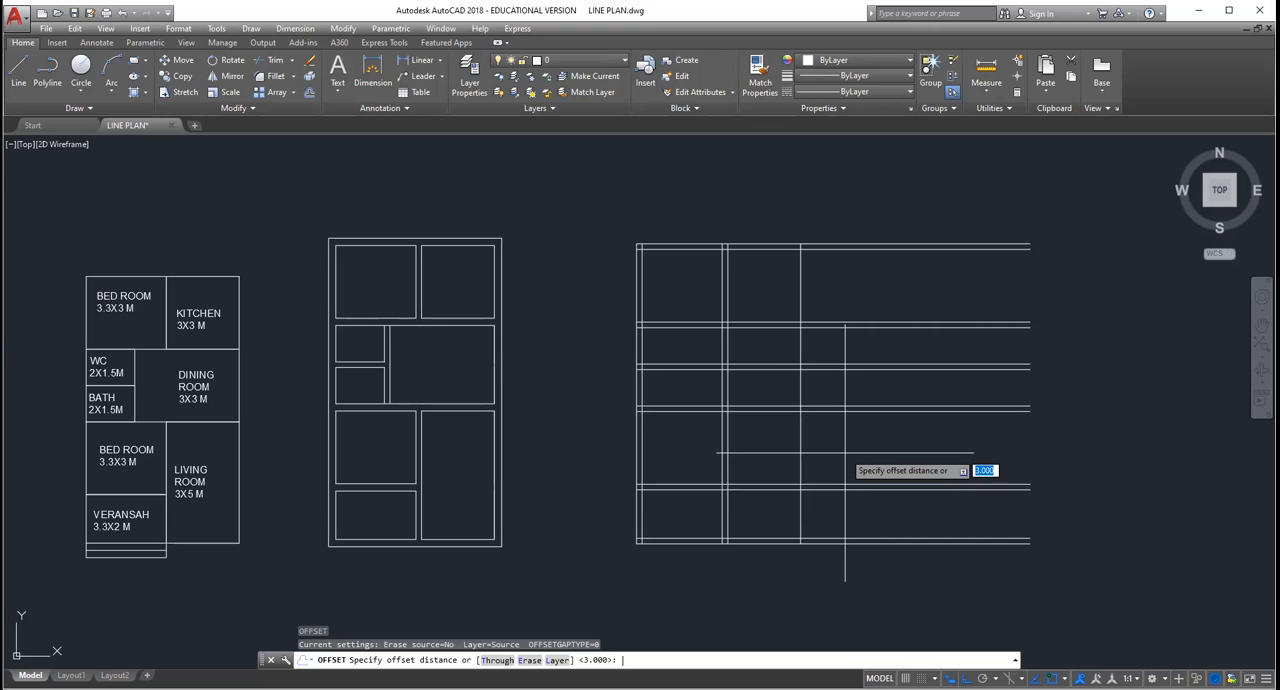
{"action": "type", "text": "0.23"}
{"action": "key", "text": "Return"}
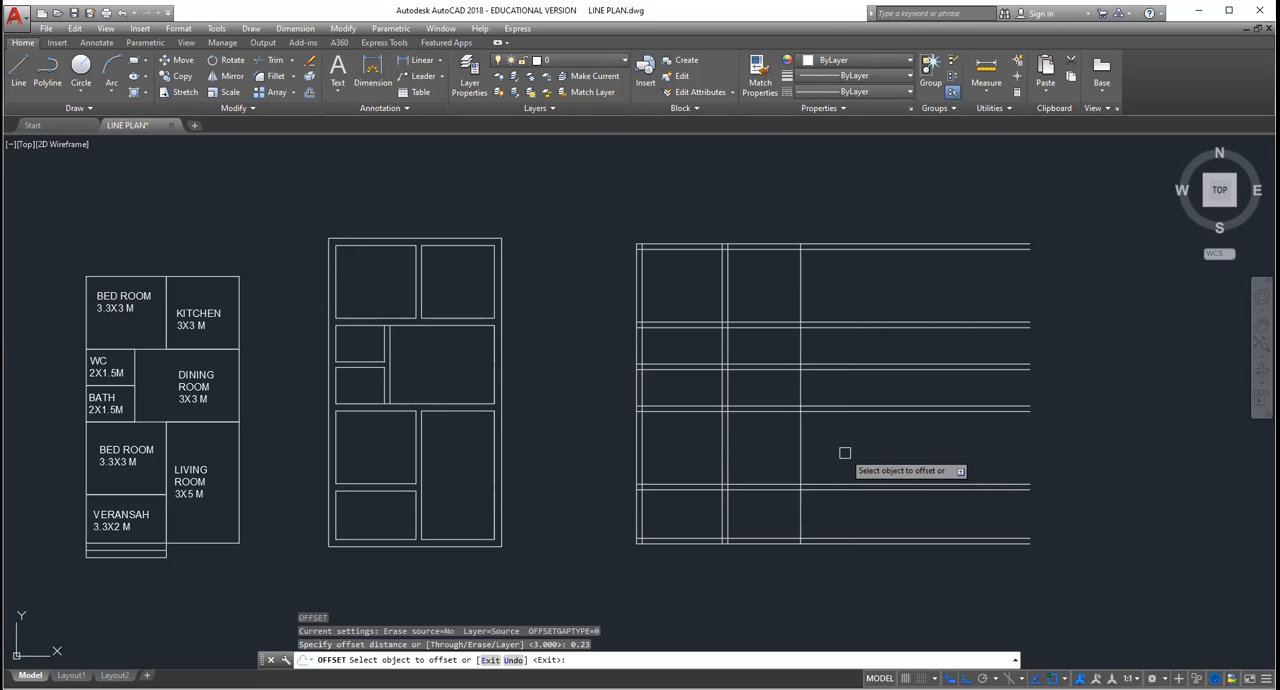
{"action": "left_click", "coordinate": [802, 450]}
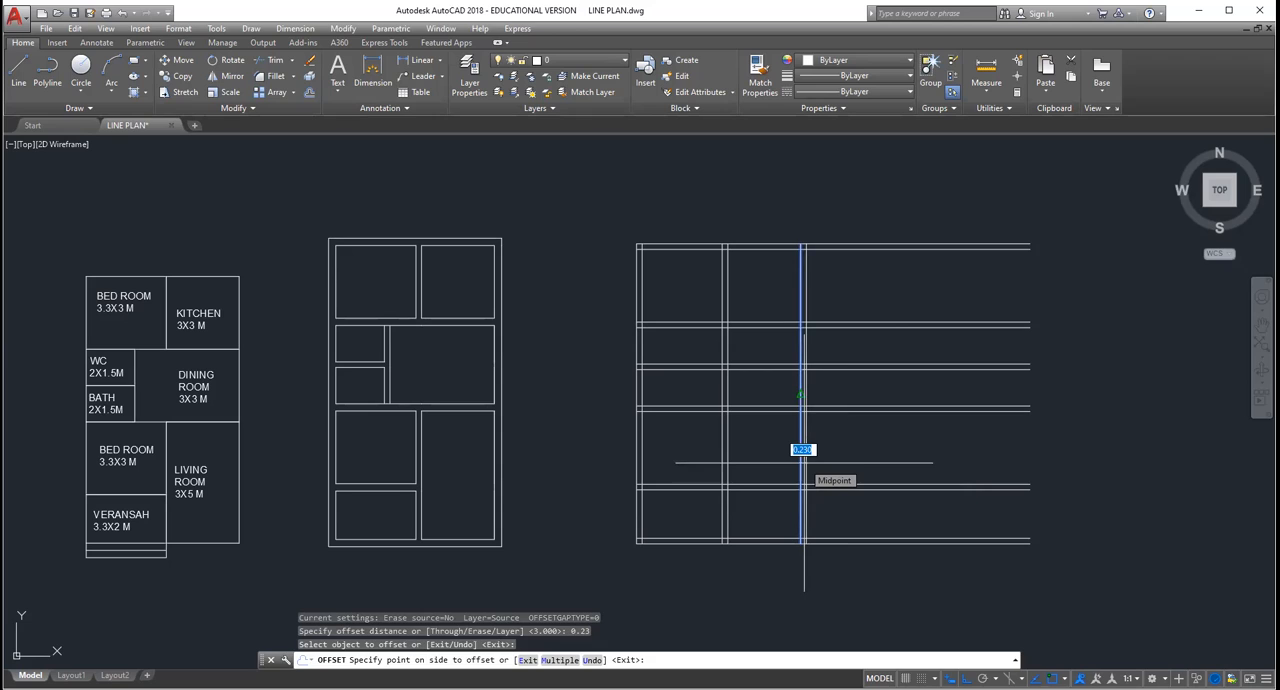
{"action": "left_click", "coordinate": [804, 463]}
{"action": "key", "text": "Escape"}
Step: Start the Trim command with all horizontal and vertical lines of the new plan as cutting edges
{"action": "scroll", "coordinate": [869, 466], "scroll_direction": "down", "scroll_amount": 2}
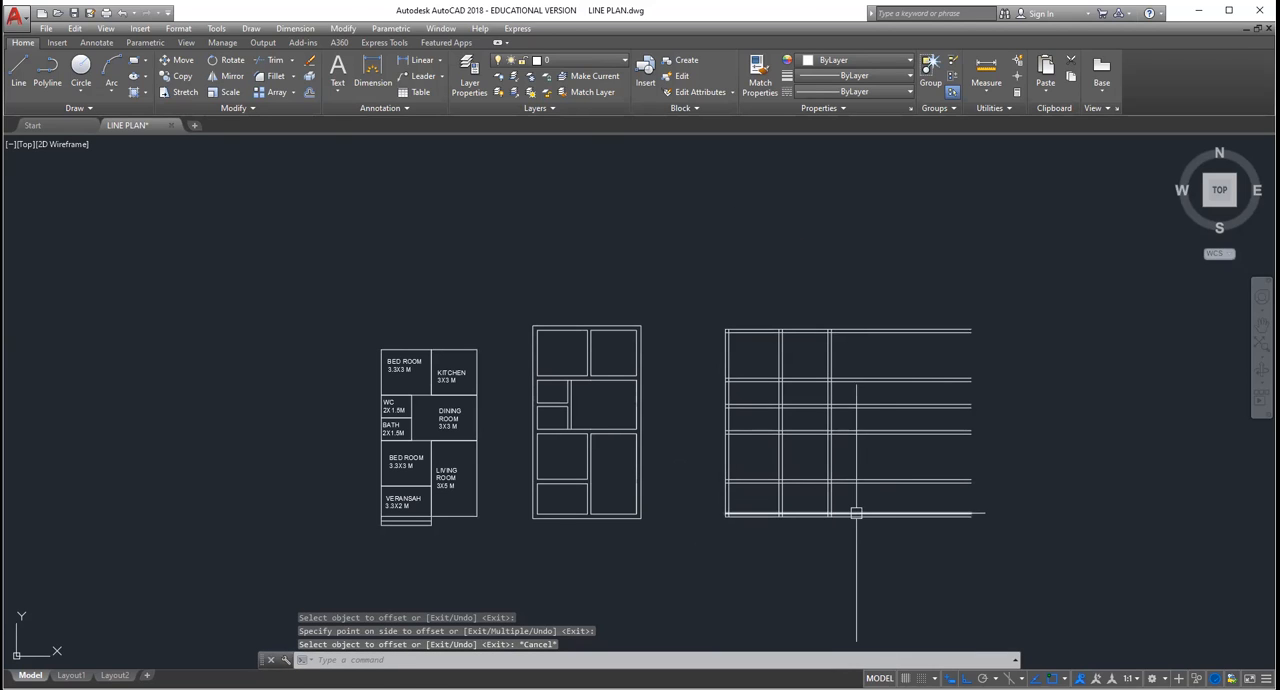
{"action": "scroll", "coordinate": [889, 514], "scroll_direction": "up", "scroll_amount": 2}
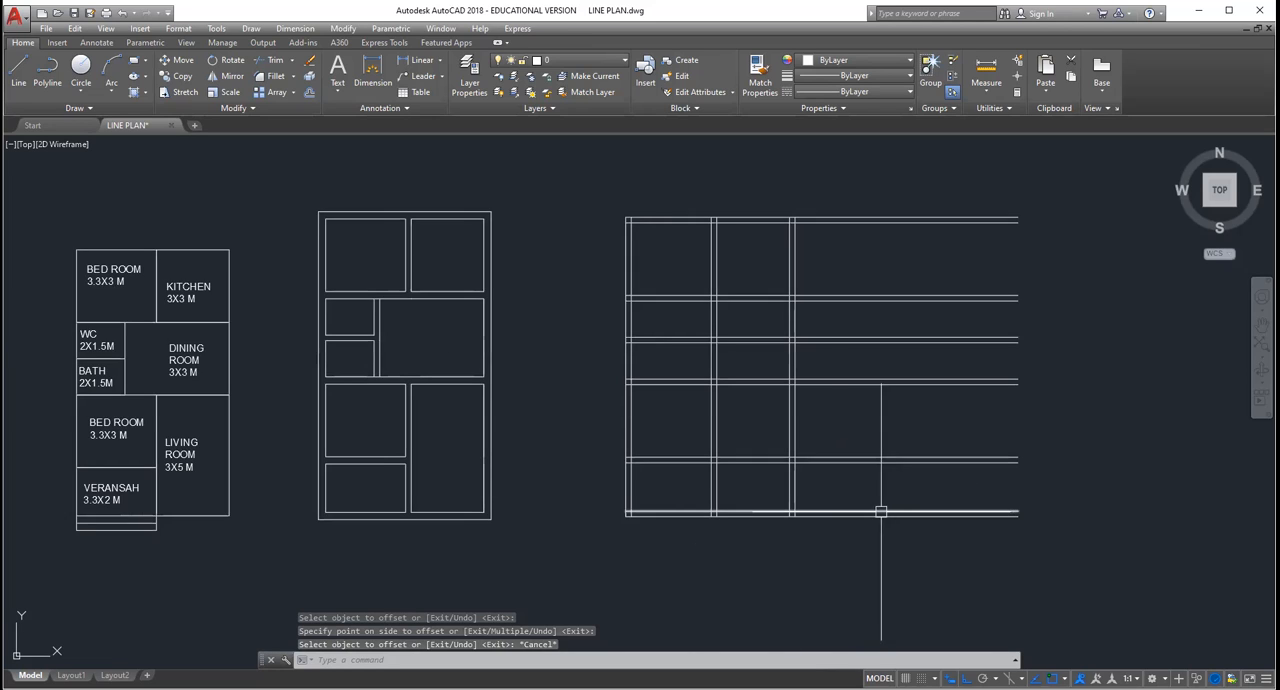
{"action": "scroll", "coordinate": [881, 511], "scroll_direction": "down", "scroll_amount": 2}
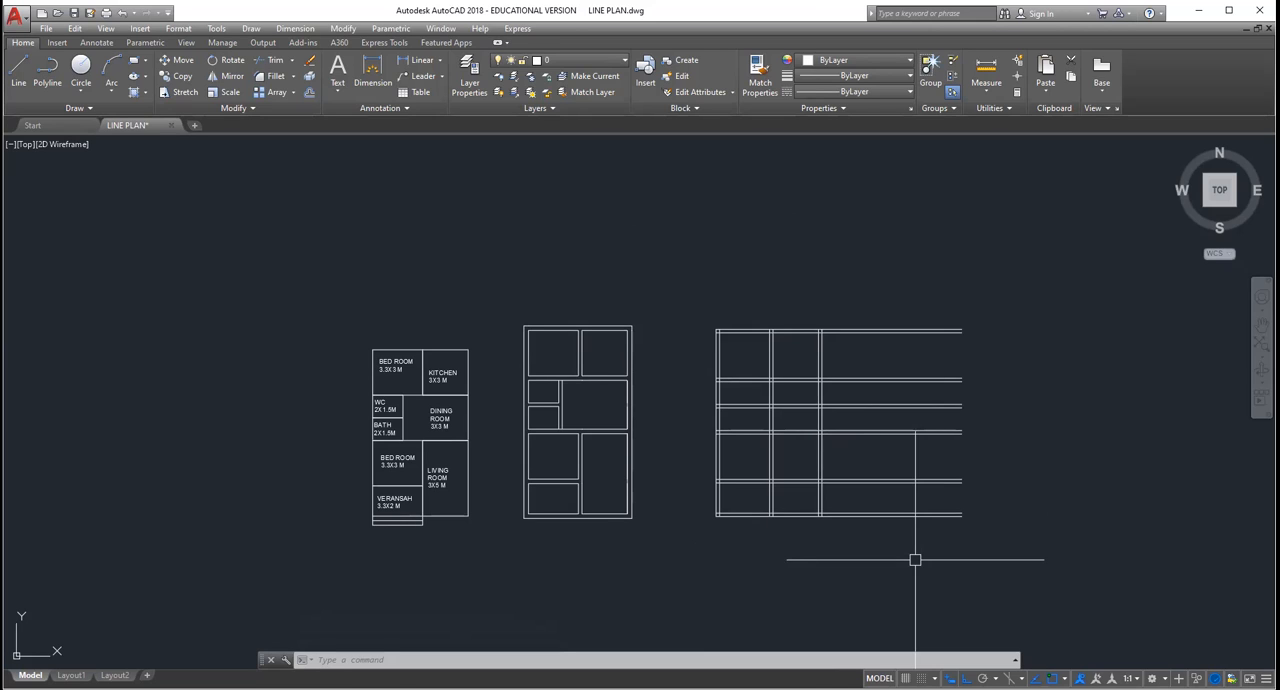
{"action": "left_click", "coordinate": [343, 28]}
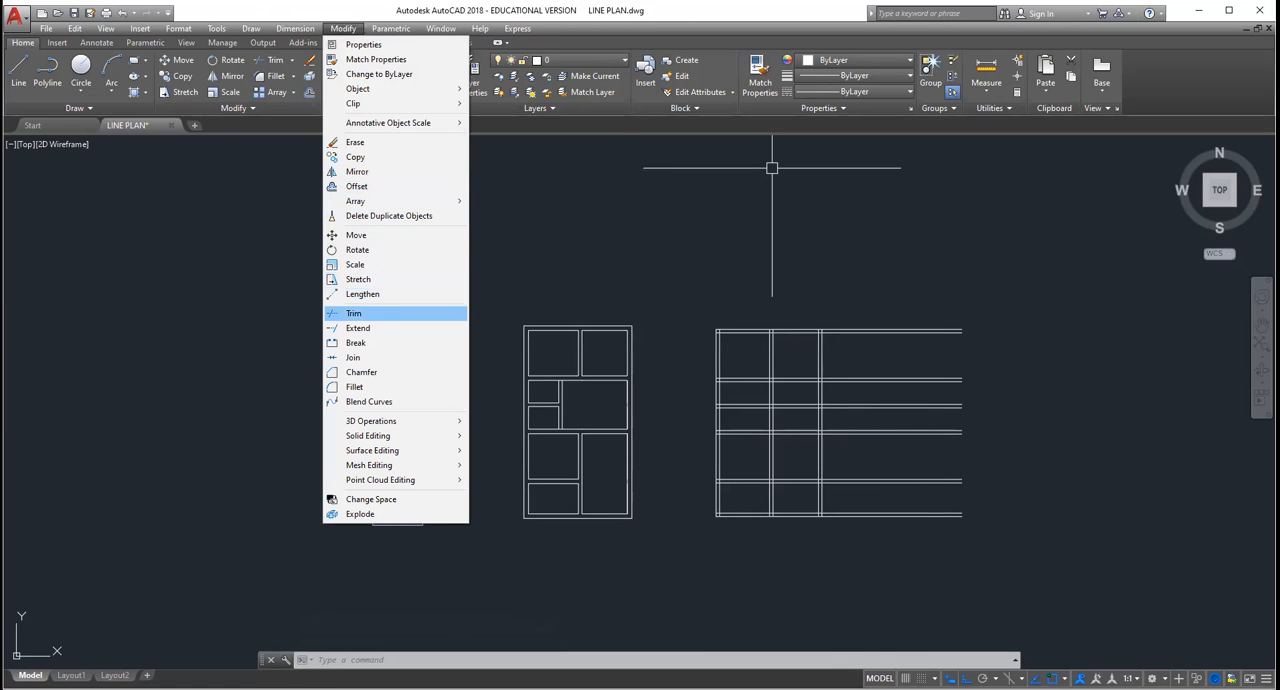
{"action": "left_click", "coordinate": [354, 313]}
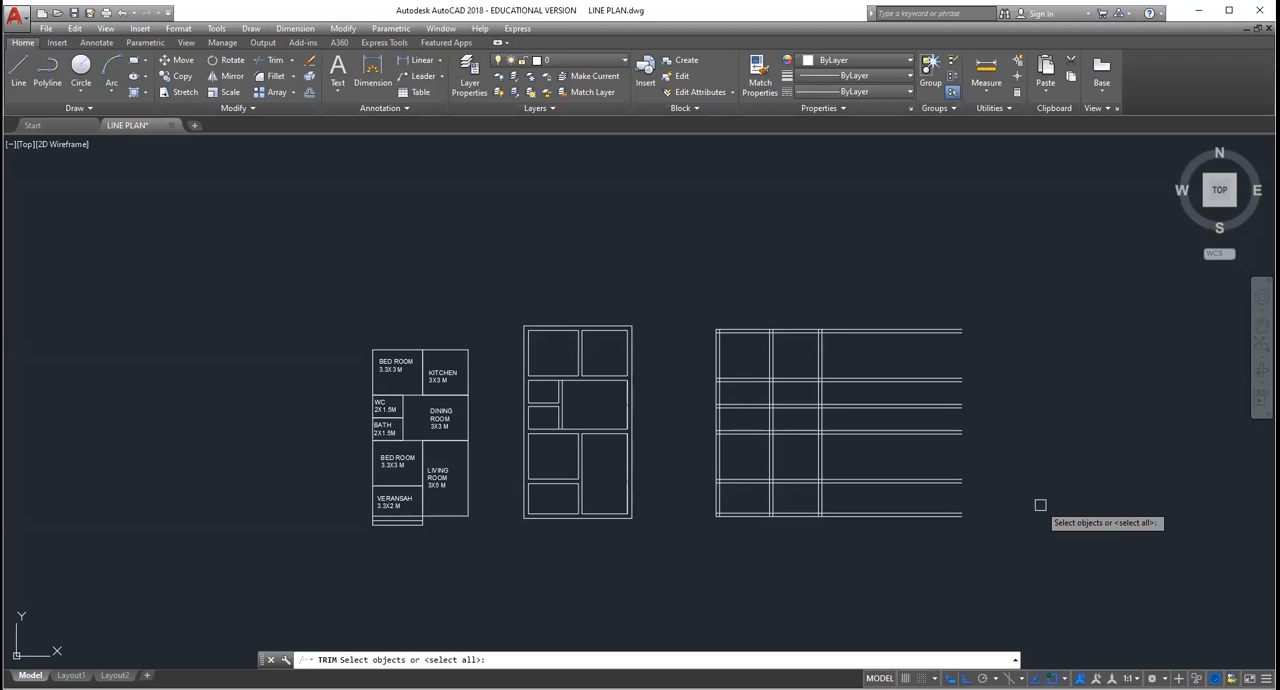
{"action": "left_click", "coordinate": [1005, 528]}
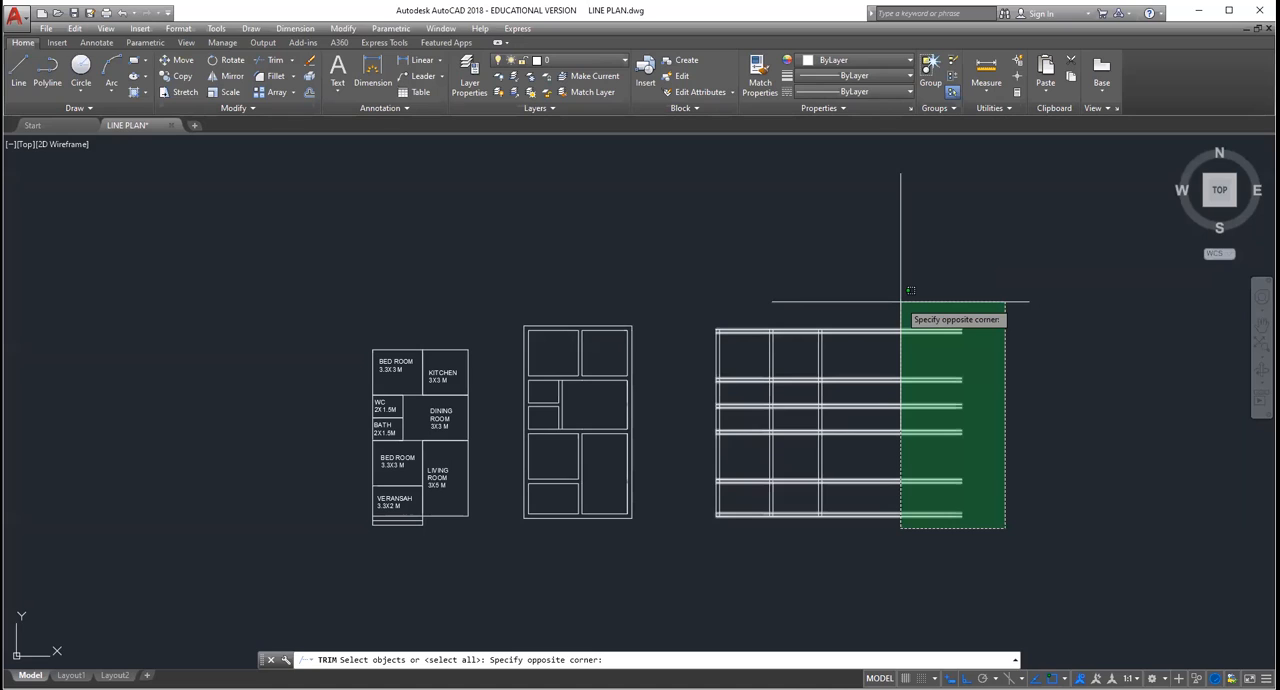
{"action": "left_click", "coordinate": [711, 277]}
{"action": "scroll", "coordinate": [853, 534], "scroll_direction": "up", "scroll_amount": 4}
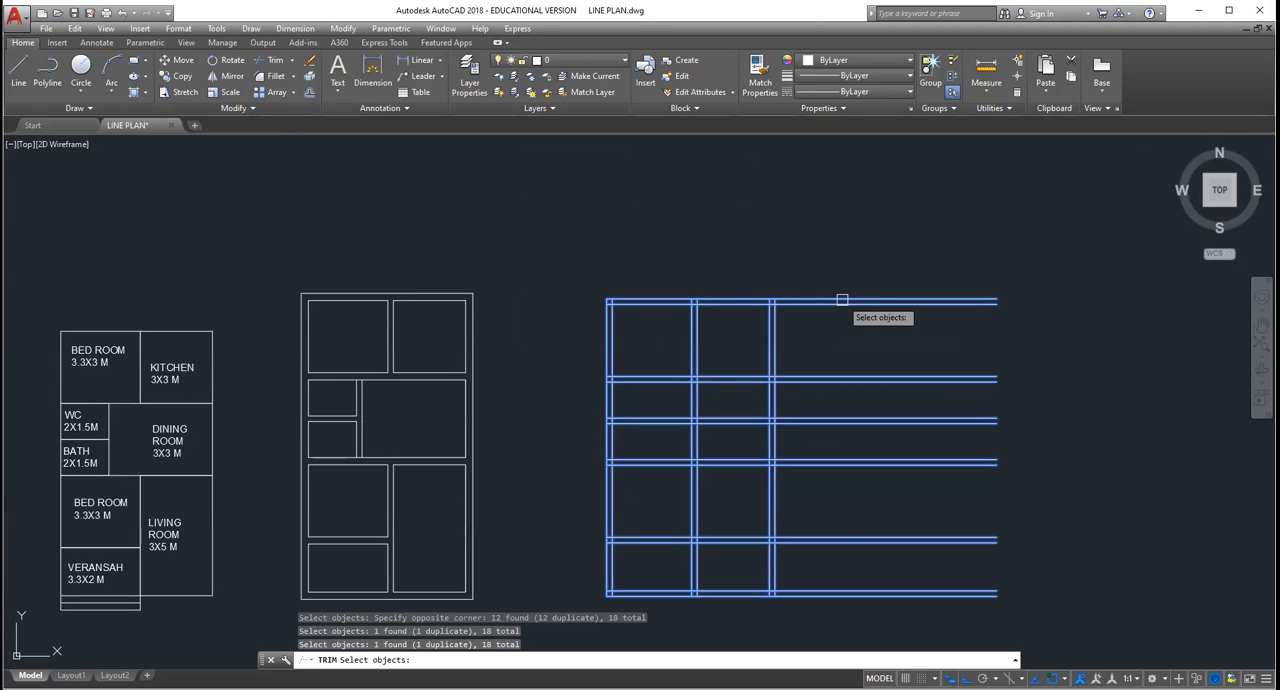
{"action": "key", "text": "Return"}
Step: Trim the surplus line pieces at the wall junctions, removing the WC–bath partition lines that run across the dining room
{"action": "scroll", "coordinate": [619, 526], "scroll_direction": "up", "scroll_amount": 6}
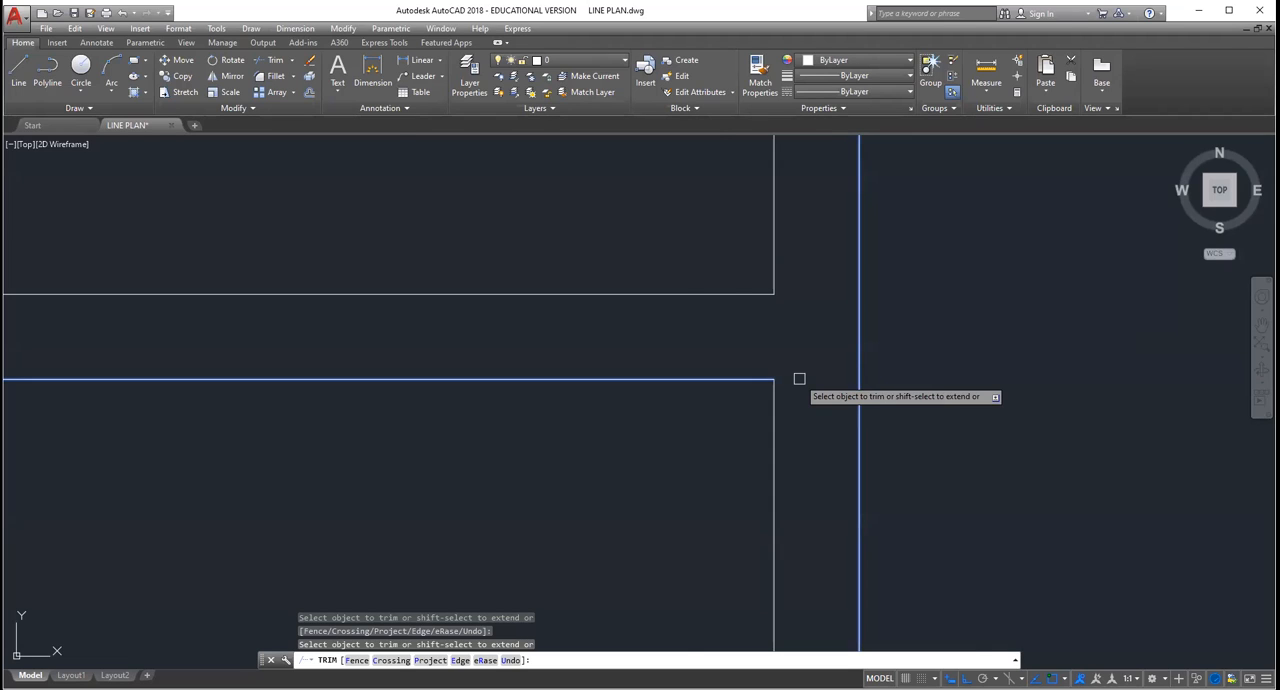
{"action": "scroll", "coordinate": [748, 300], "scroll_direction": "down", "scroll_amount": 3}
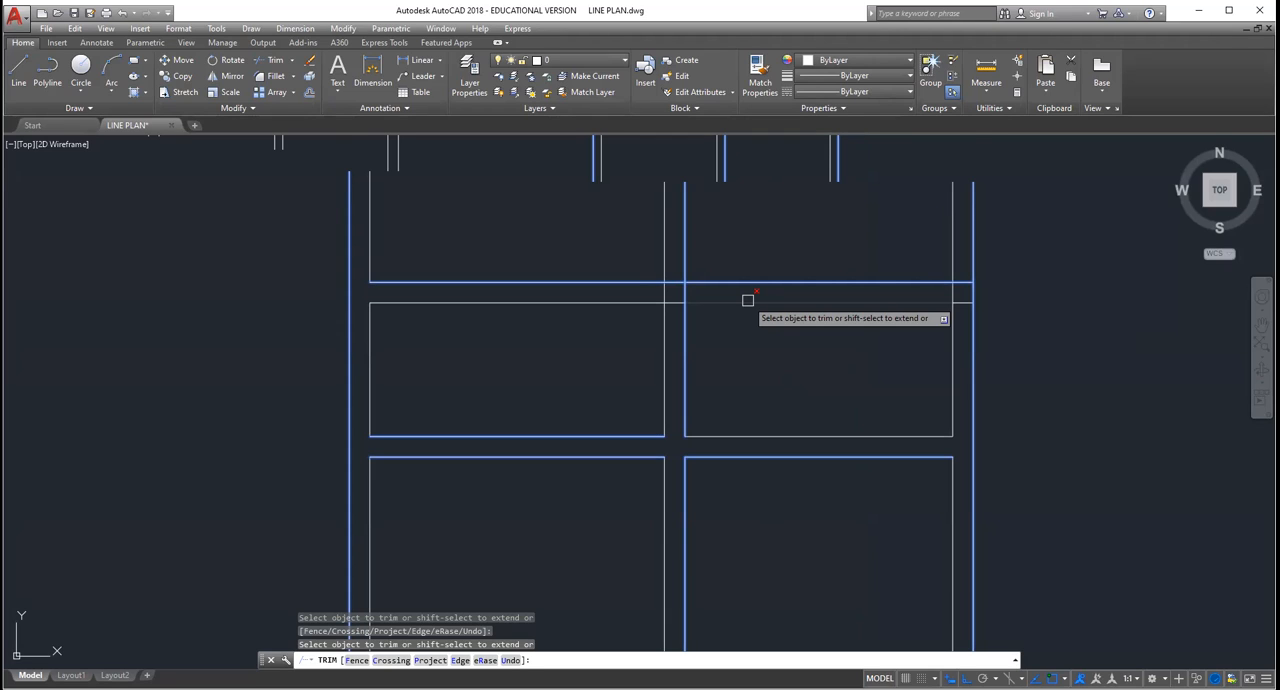
{"action": "left_click", "coordinate": [748, 300]}
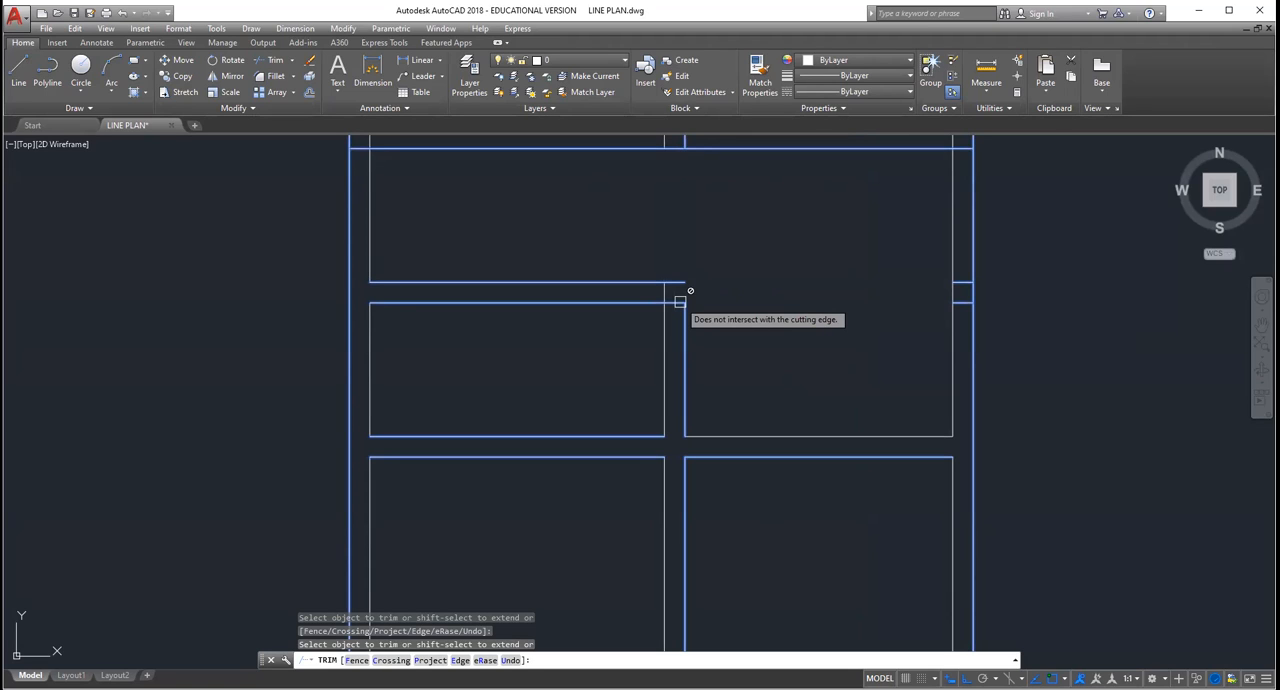
{"action": "middle_click_drag", "start_coordinate": [680, 301], "coordinate": [703, 325]}
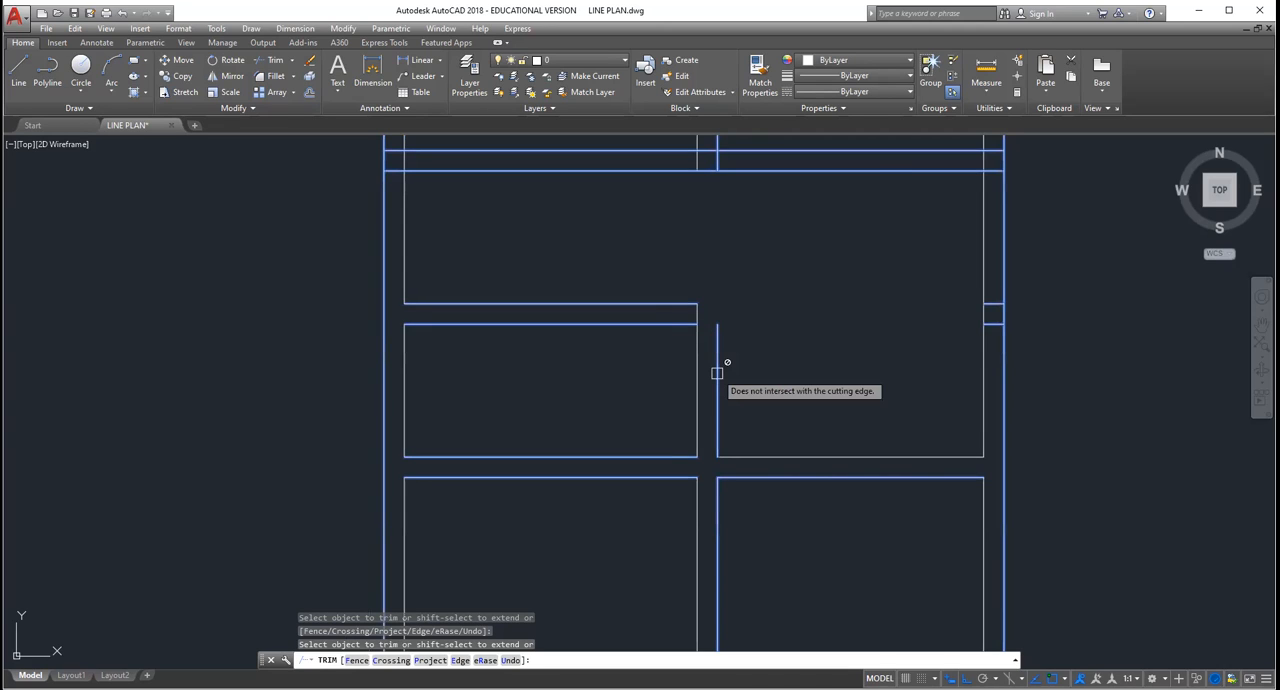
{"action": "scroll", "coordinate": [717, 373], "scroll_direction": "up", "scroll_amount": 4}
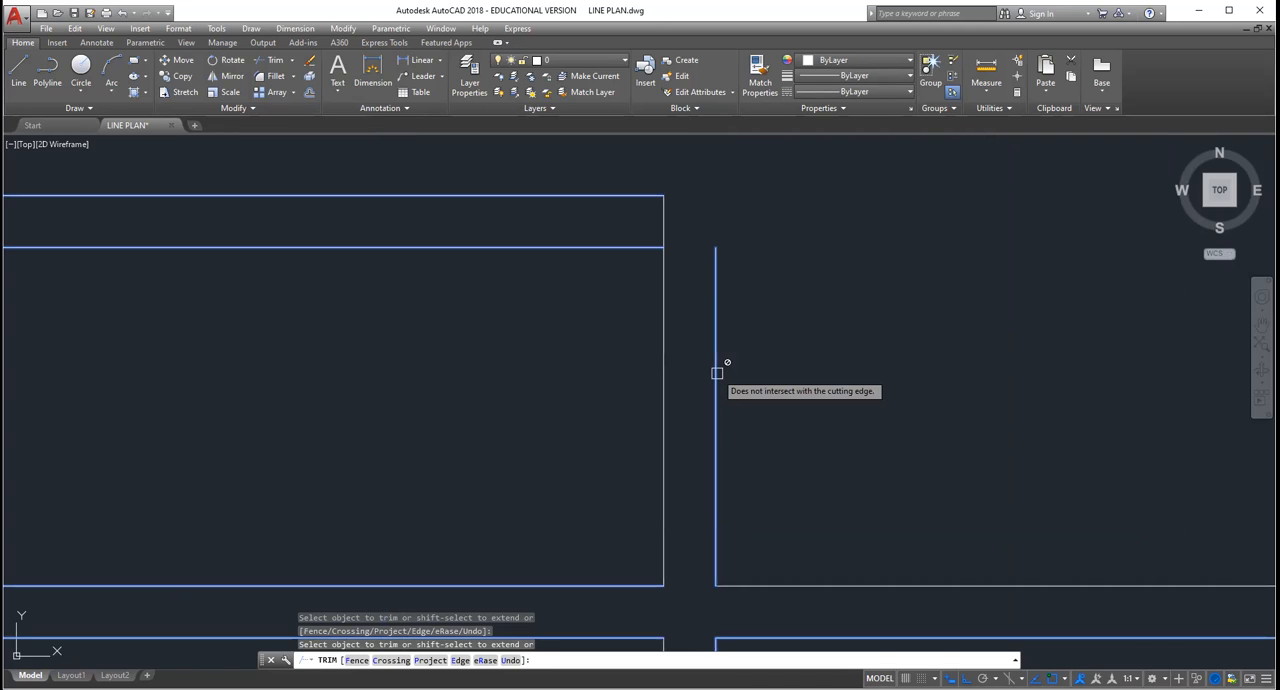
{"action": "scroll", "coordinate": [717, 373], "scroll_direction": "up", "scroll_amount": 2}
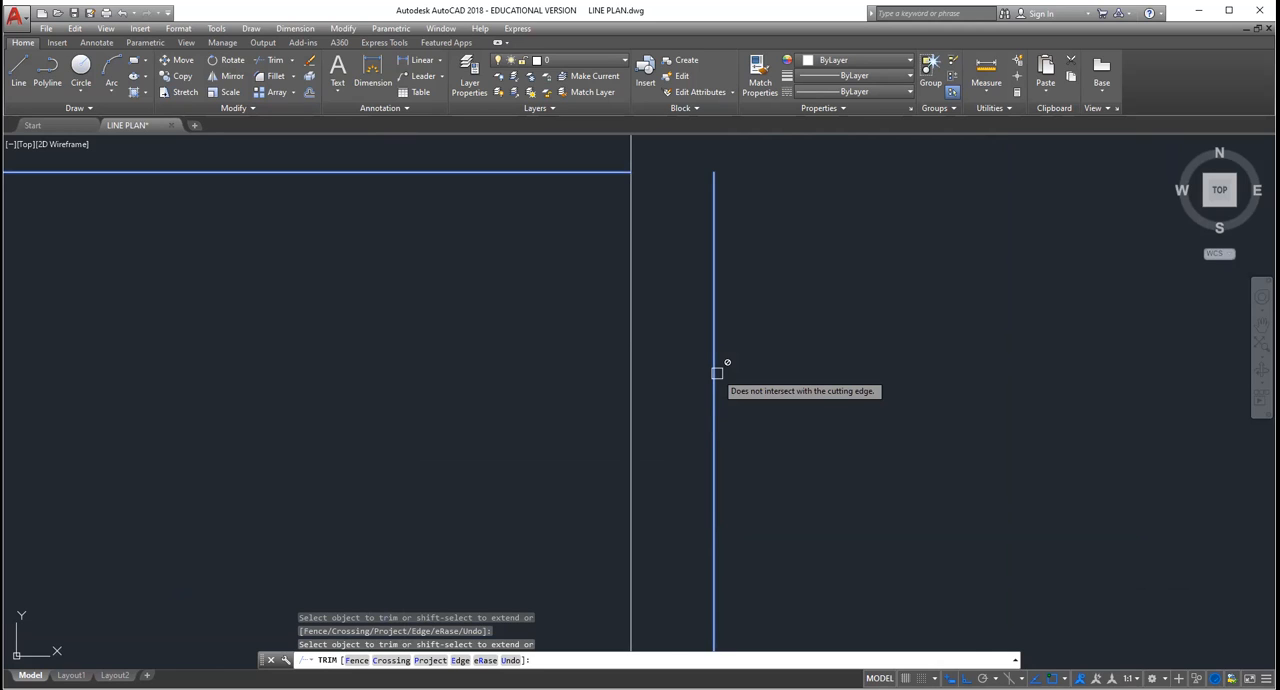
{"action": "scroll", "coordinate": [693, 456], "scroll_direction": "down", "scroll_amount": 3}
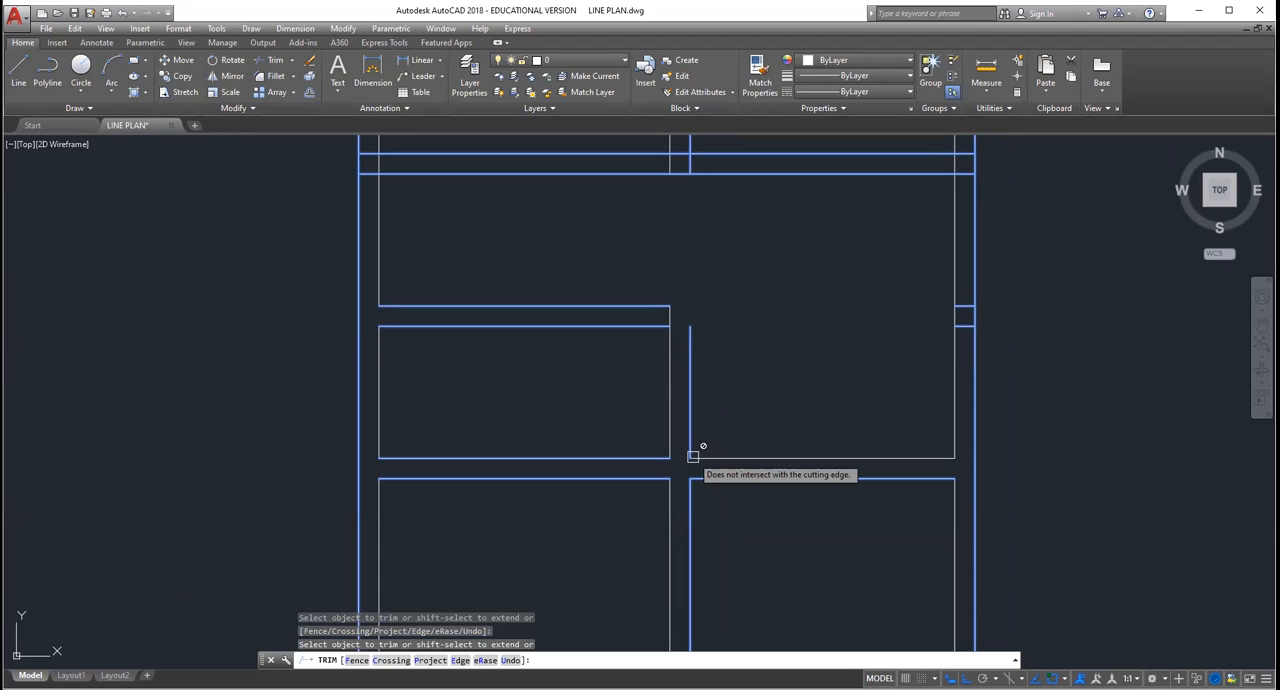
Step: Trim the remaining crossing pieces where the wall below the upper bedroom and kitchen meets the vertical walls, and finish trimming
{"action": "scroll", "coordinate": [794, 324], "scroll_direction": "up", "scroll_amount": 2}
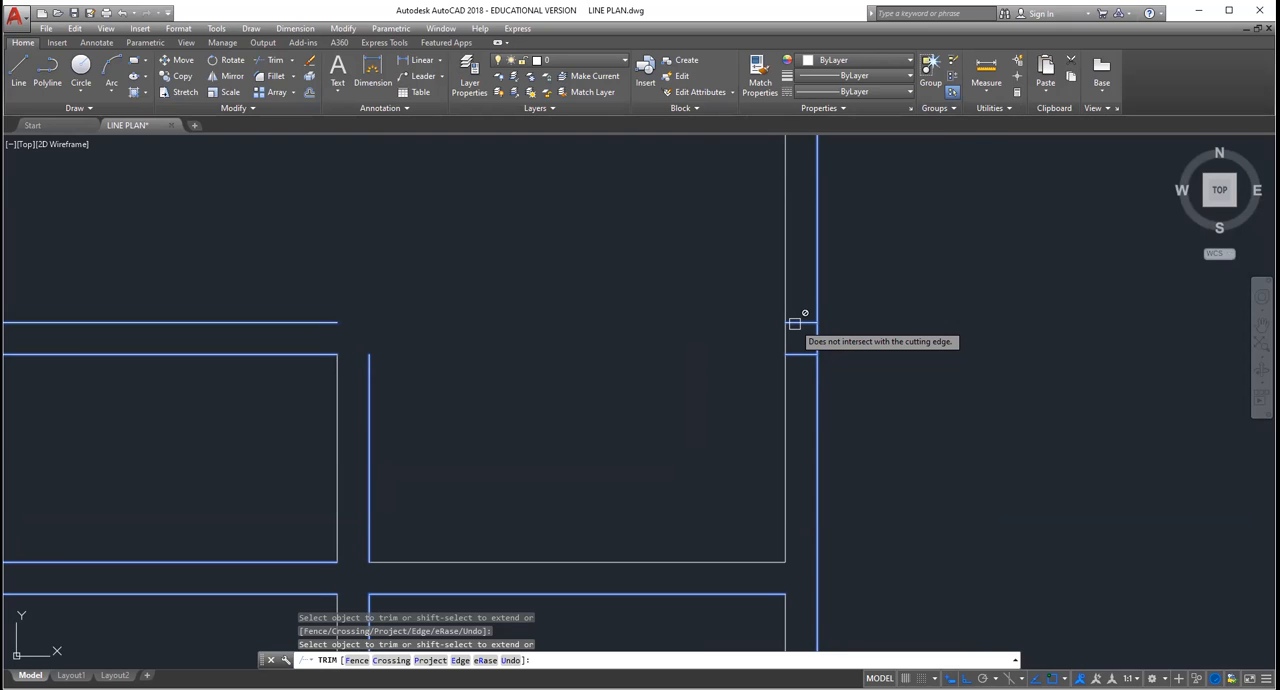
{"action": "scroll", "coordinate": [966, 223], "scroll_direction": "down", "scroll_amount": 3}
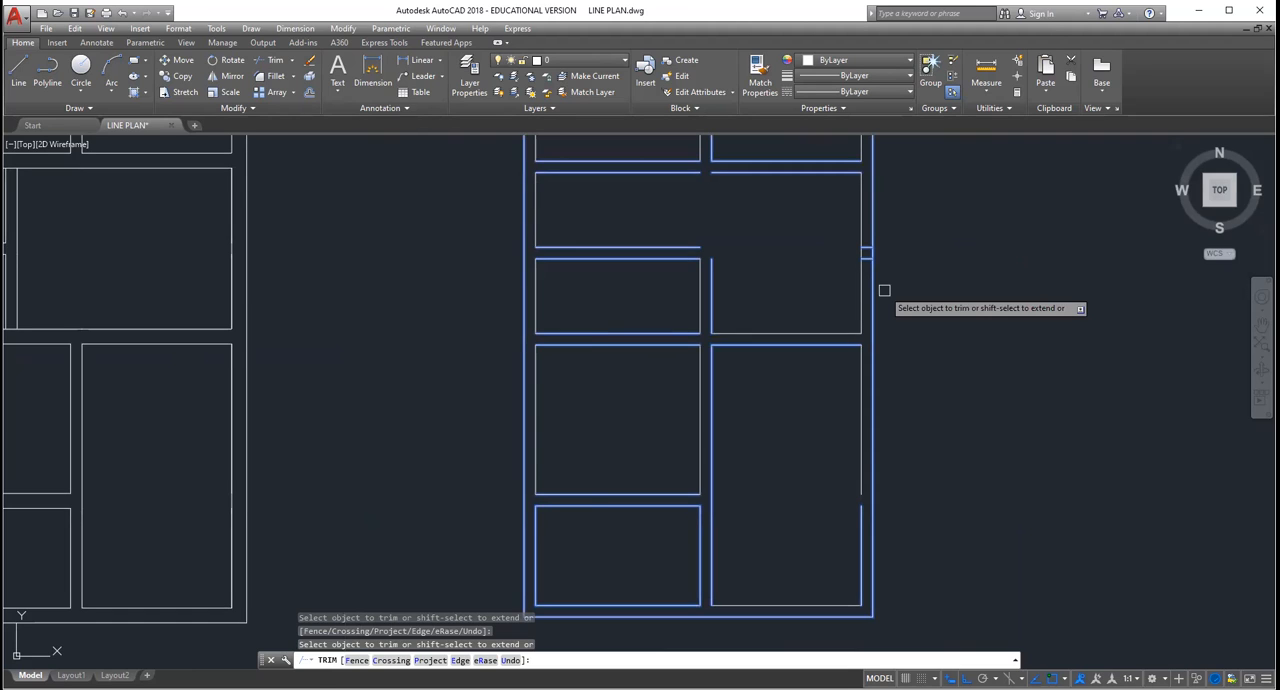
{"action": "key", "text": "Escape"}
{"action": "key", "text": "Escape"}
{"action": "key", "text": "Escape"}
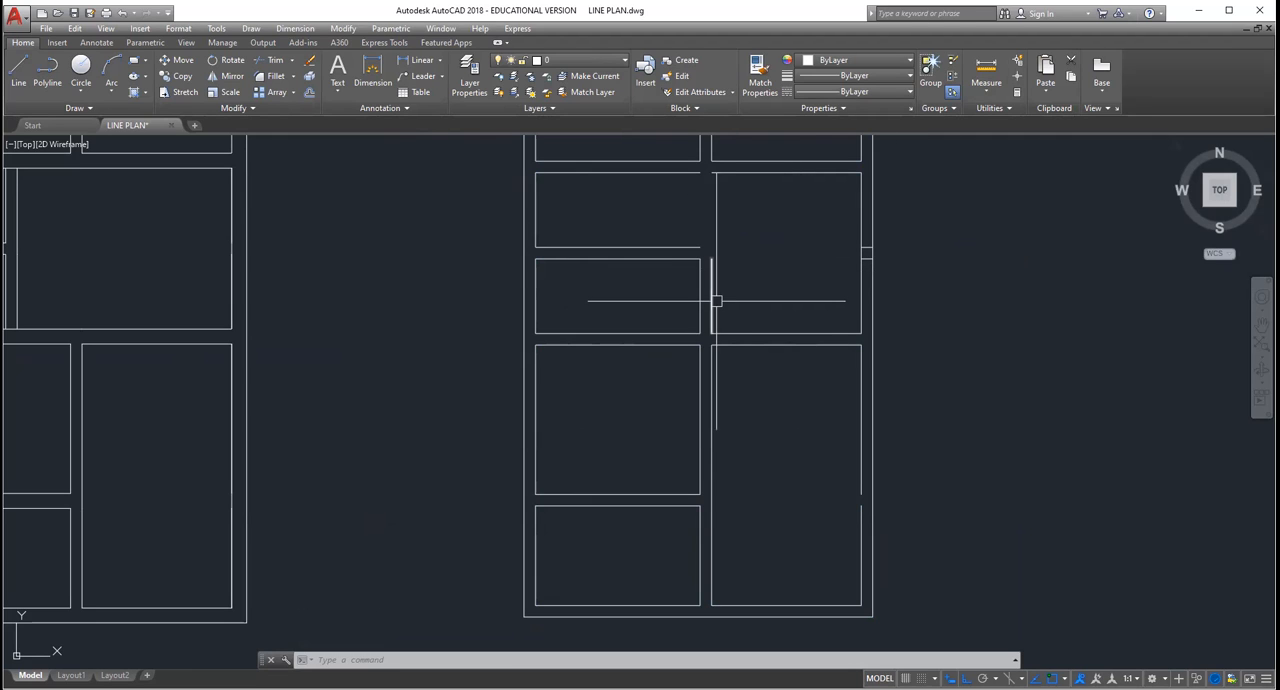
{"action": "scroll", "coordinate": [712, 300], "scroll_direction": "up", "scroll_amount": 2}
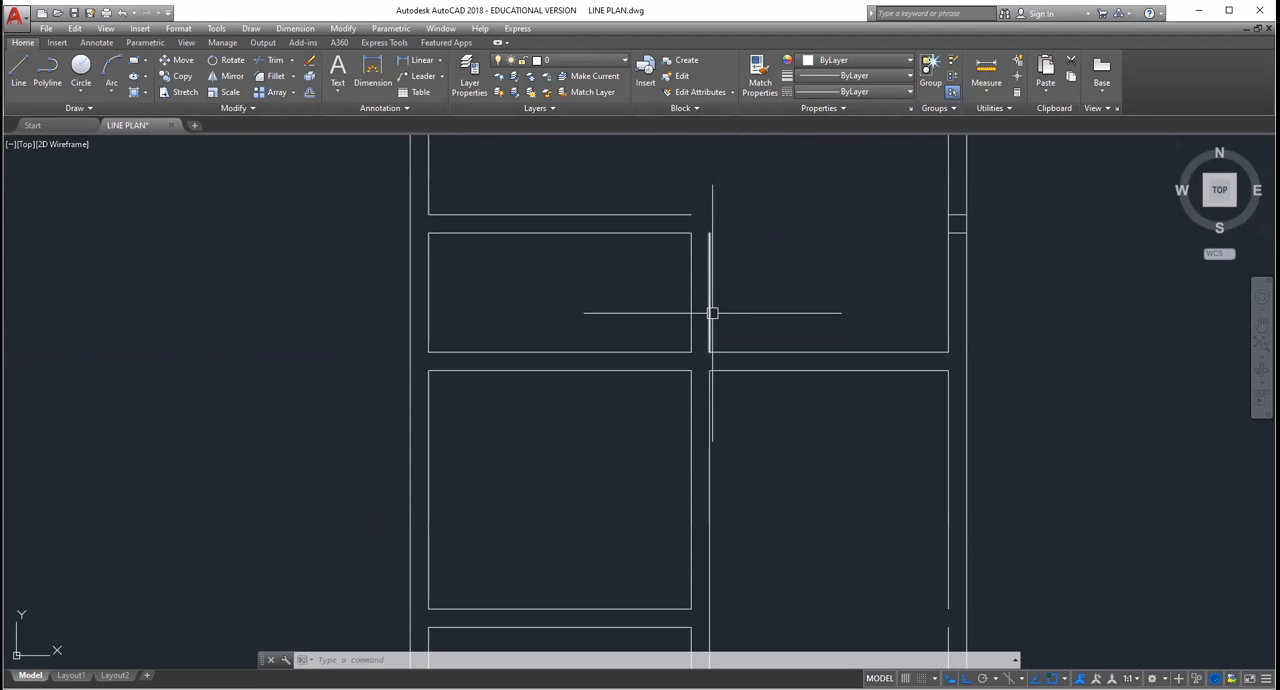
Step: Erase the two short vertical wall lines crossing the dining room between the bath and the dining area
{"action": "left_click", "coordinate": [711, 312]}
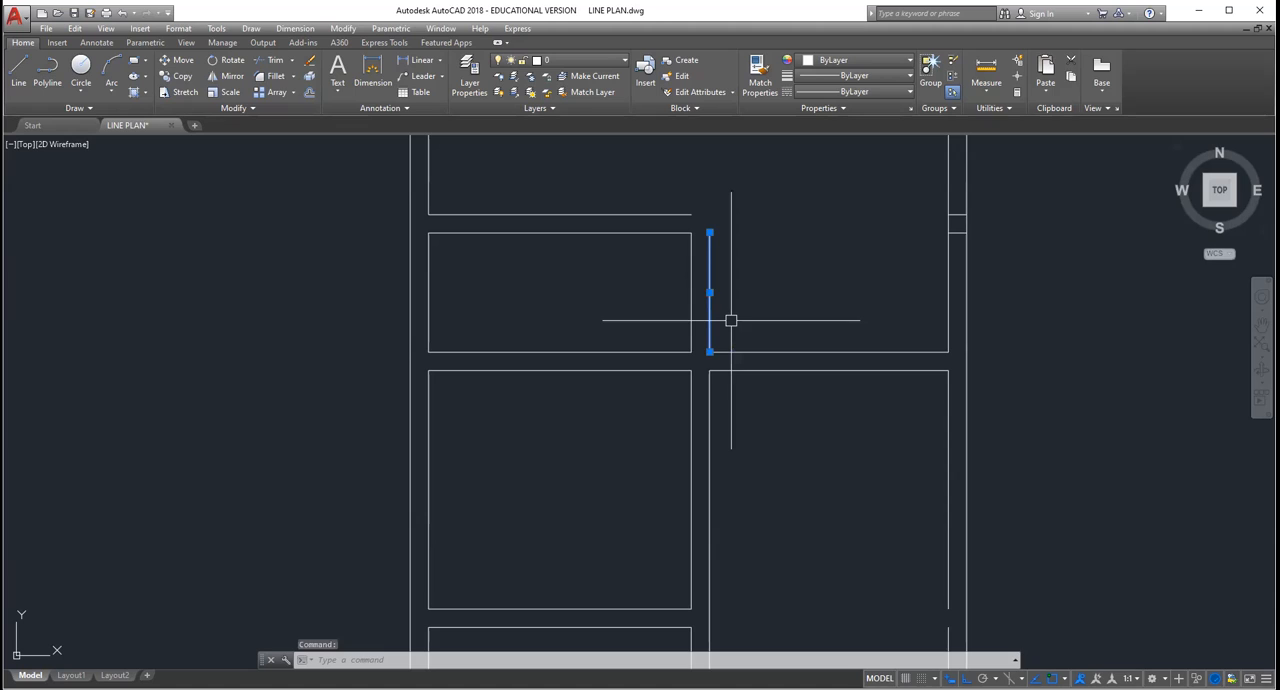
{"action": "key", "text": "Delete"}
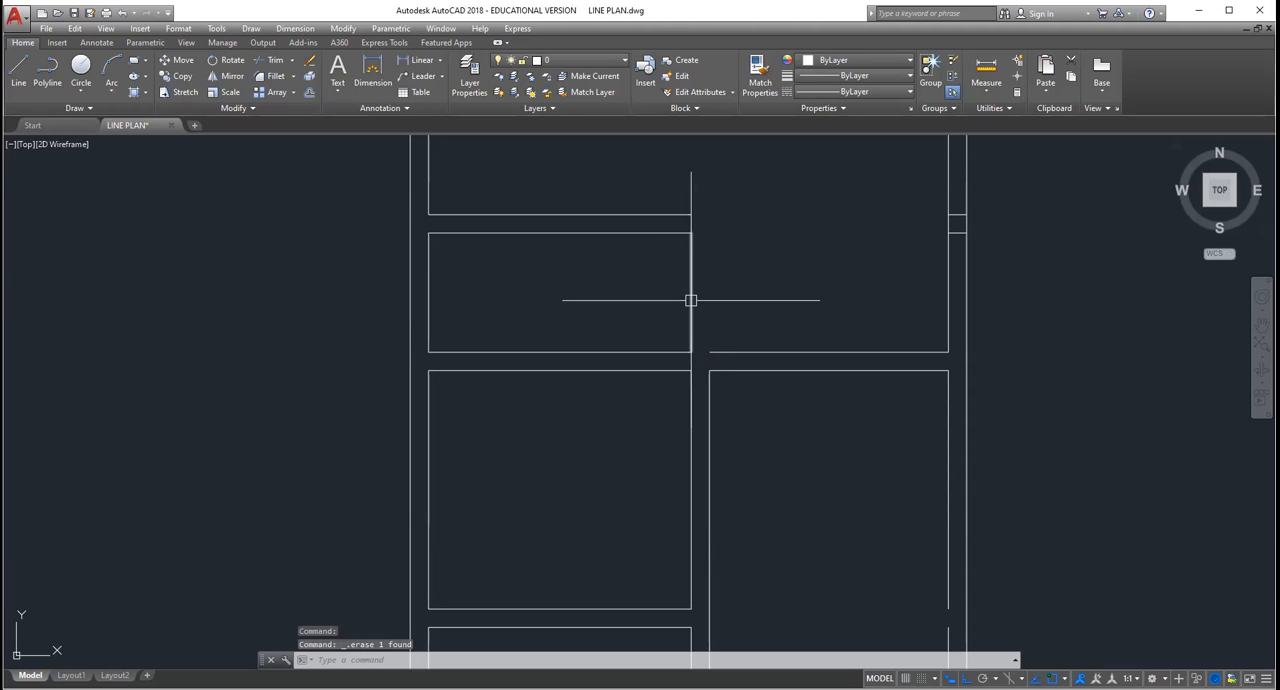
{"action": "left_click", "coordinate": [691, 300]}
{"action": "key", "text": "Delete"}
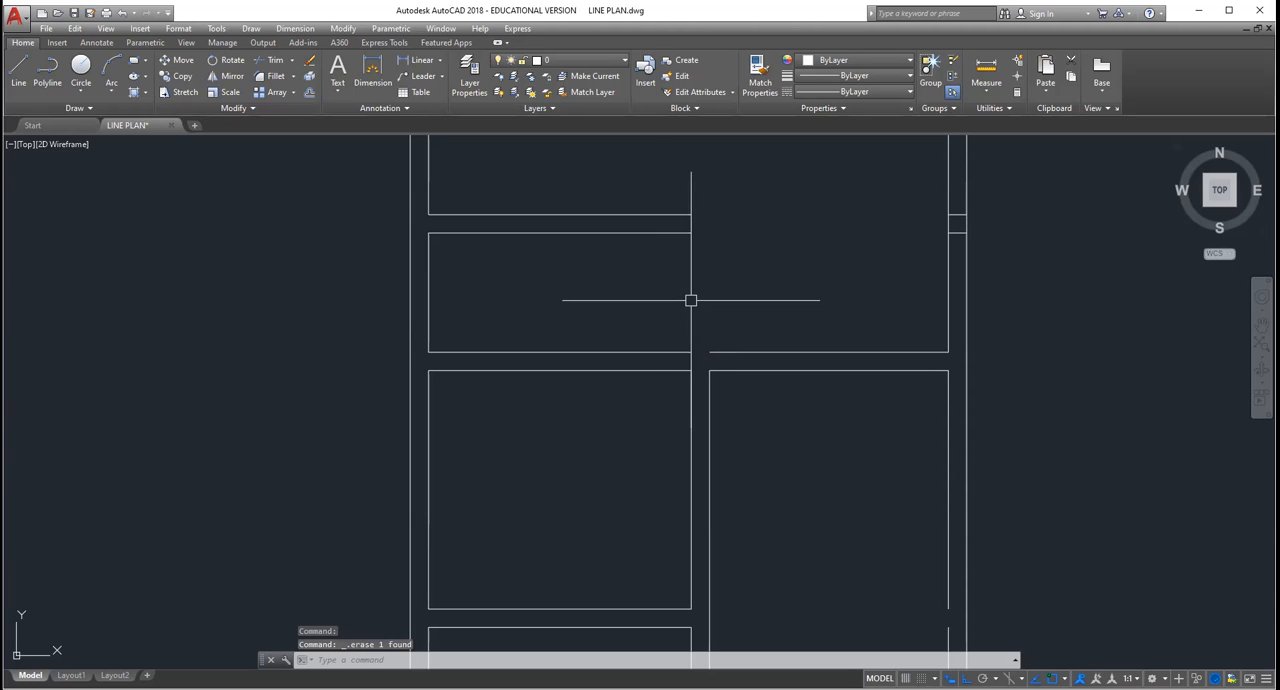
Step: Erase the two short horizontal line pieces left inside the outer wall beside the dining room
{"action": "scroll", "coordinate": [800, 271], "scroll_direction": "down", "scroll_amount": 4}
{"action": "scroll", "coordinate": [870, 244], "scroll_direction": "up", "scroll_amount": 4}
{"action": "scroll", "coordinate": [871, 244], "scroll_direction": "up", "scroll_amount": 1}
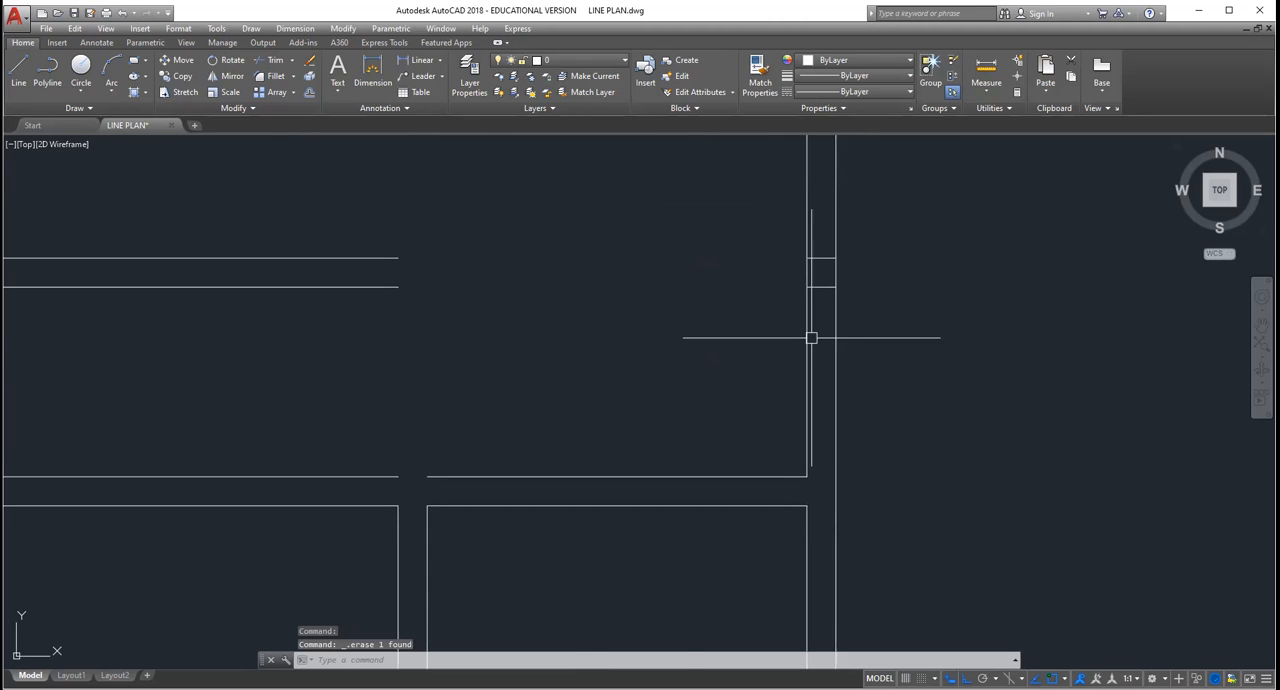
{"action": "scroll", "coordinate": [843, 317], "scroll_direction": "up", "scroll_amount": 3}
{"action": "scroll", "coordinate": [704, 297], "scroll_direction": "down", "scroll_amount": 5}
{"action": "scroll", "coordinate": [711, 249], "scroll_direction": "up", "scroll_amount": 3}
{"action": "left_click", "coordinate": [686, 336]}
{"action": "left_click", "coordinate": [694, 382]}
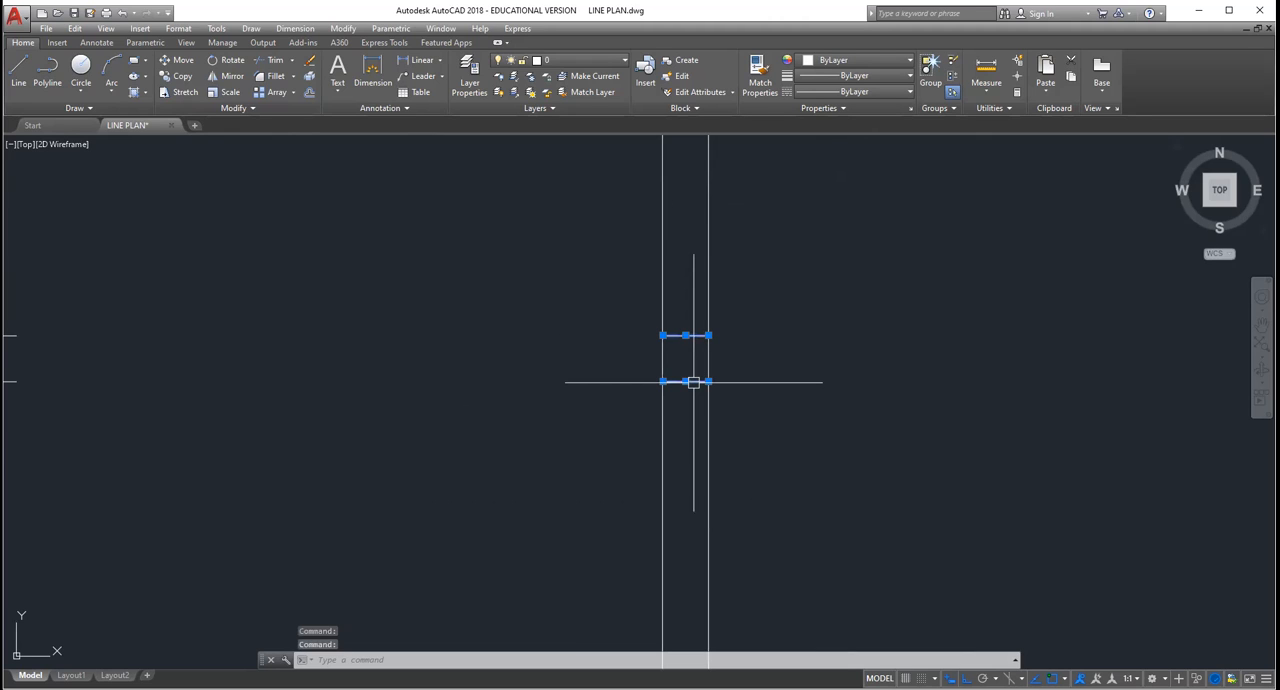
{"action": "key", "text": "Delete"}
Step: Compare the new plan's WC, bath and dining area with the finished double-line plan and the labelled line plan
{"action": "scroll", "coordinate": [674, 438], "scroll_direction": "down", "scroll_amount": 5}
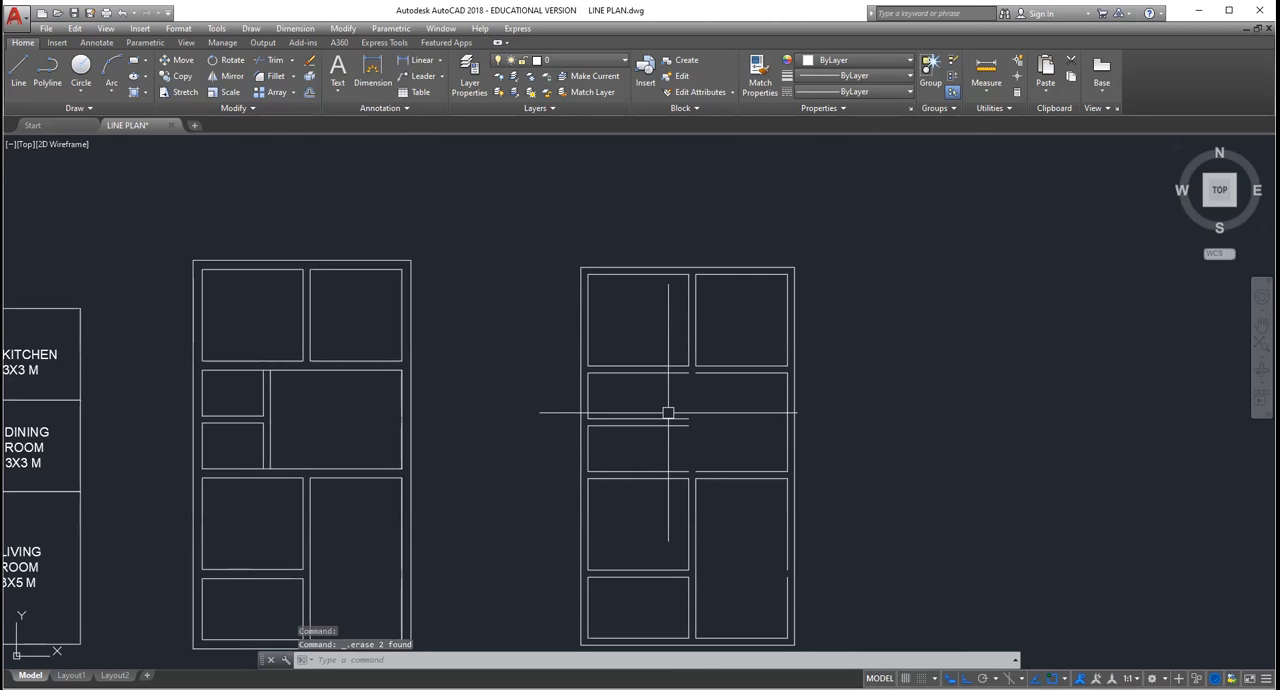
{"action": "scroll", "coordinate": [669, 411], "scroll_direction": "down", "scroll_amount": 2}
{"action": "scroll", "coordinate": [631, 366], "scroll_direction": "up", "scroll_amount": 3}
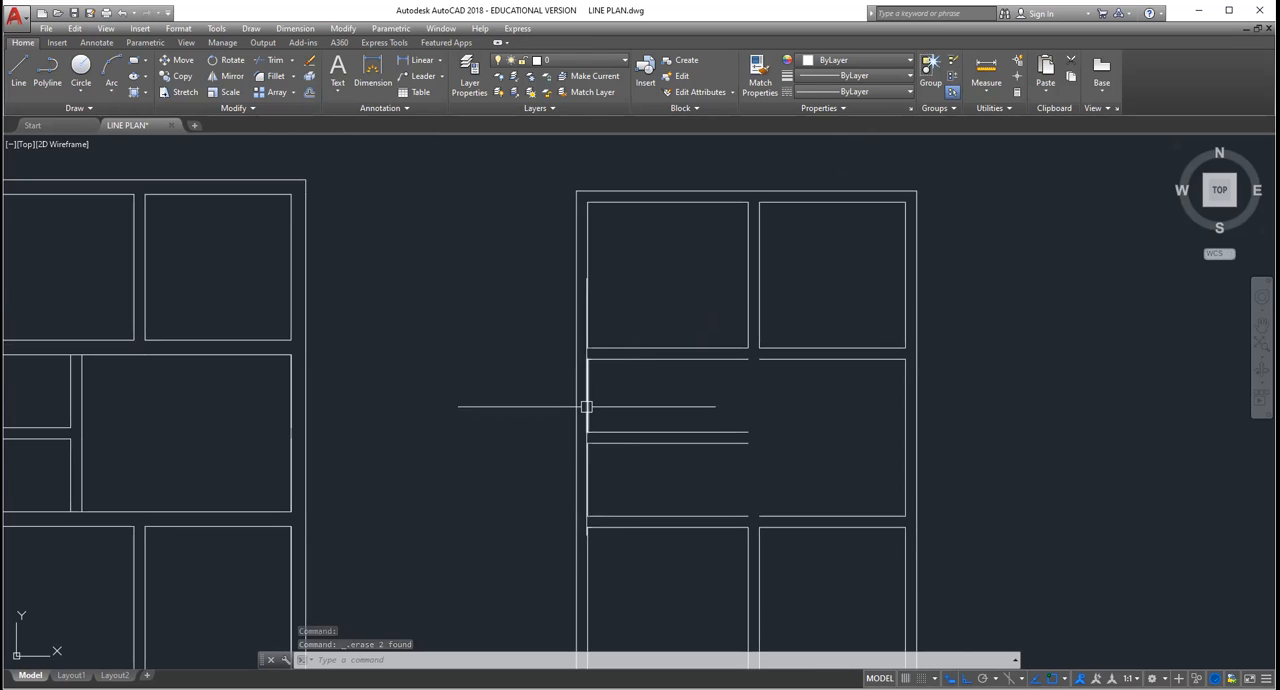
{"action": "scroll", "coordinate": [600, 410], "scroll_direction": "down", "scroll_amount": 5}
{"action": "scroll", "coordinate": [451, 418], "scroll_direction": "up", "scroll_amount": 6}
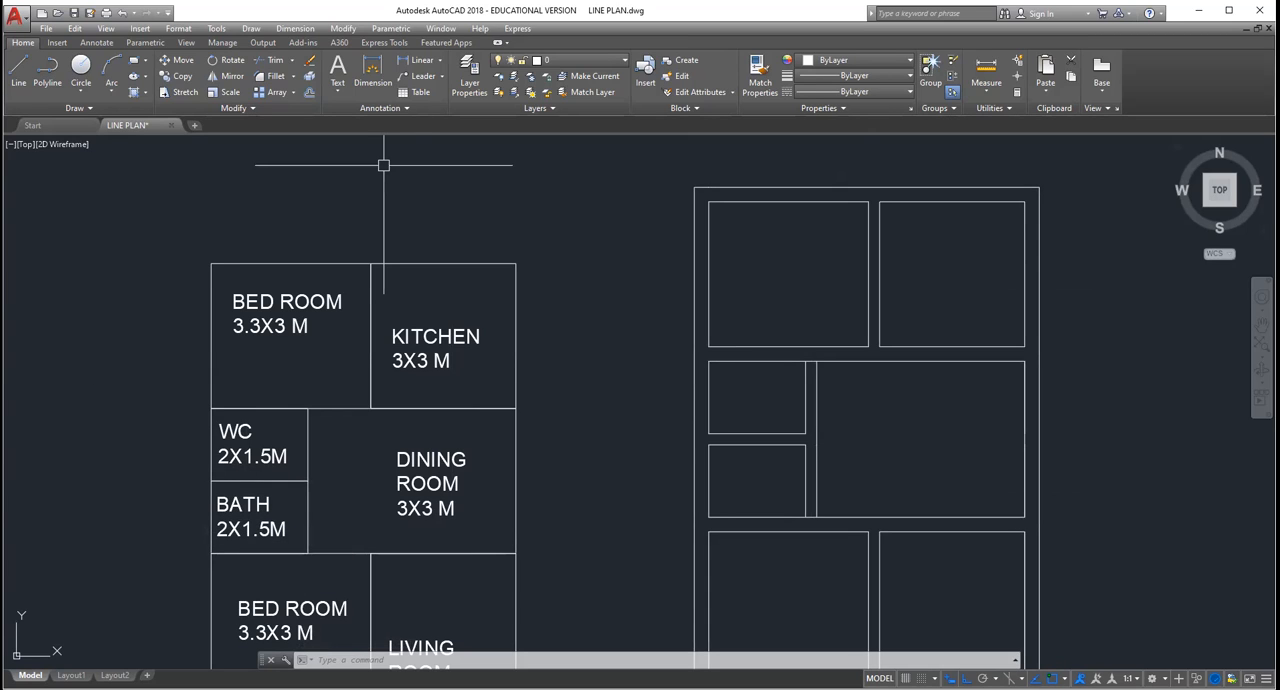
{"action": "middle_click_drag", "start_coordinate": [900, 402], "coordinate": [835, 274]}
{"action": "scroll", "coordinate": [784, 237], "scroll_direction": "up", "scroll_amount": 4}
{"action": "scroll", "coordinate": [714, 289], "scroll_direction": "down", "scroll_amount": 4}
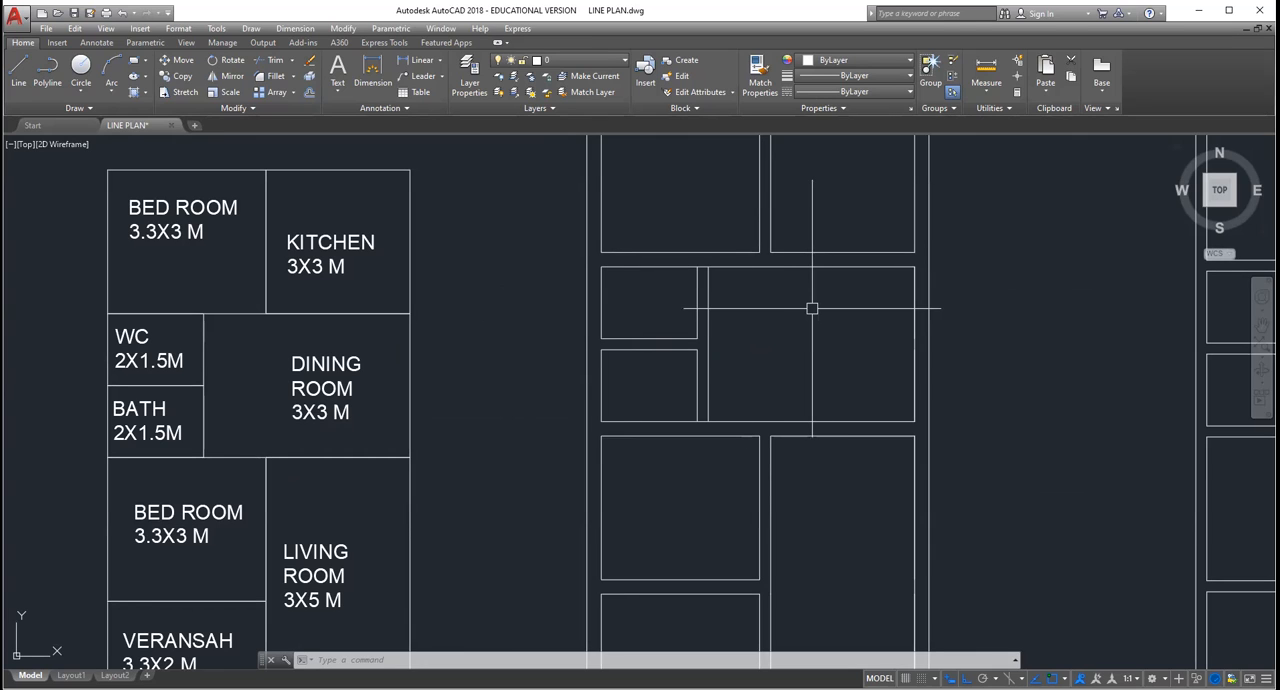
{"action": "scroll", "coordinate": [810, 306], "scroll_direction": "down", "scroll_amount": 4}
{"action": "scroll", "coordinate": [870, 300], "scroll_direction": "down", "scroll_amount": 2}
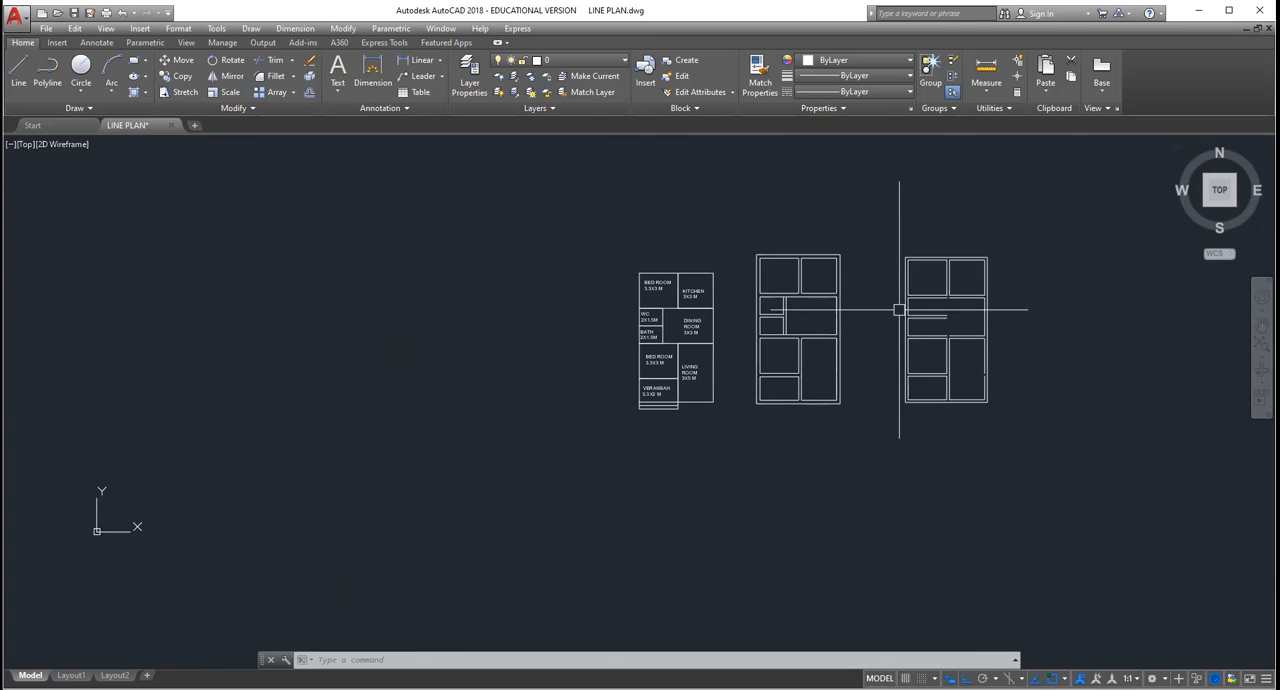
{"action": "scroll", "coordinate": [1087, 296], "scroll_direction": "up", "scroll_amount": 5}
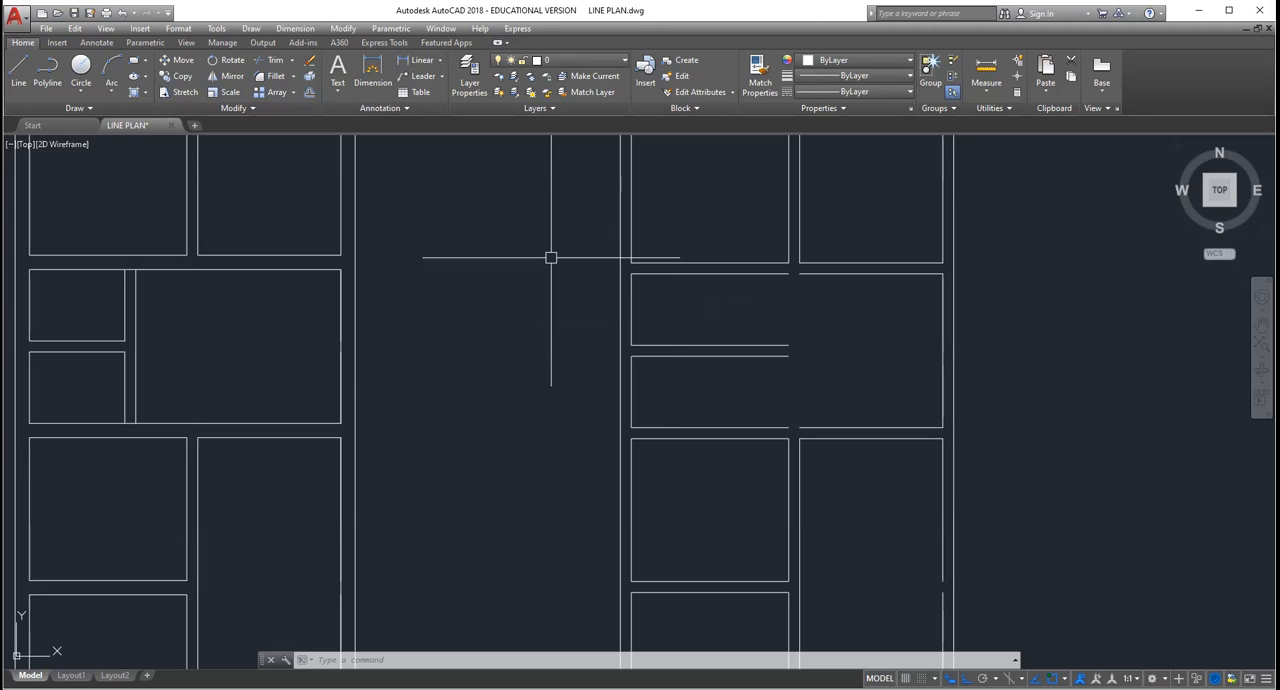
Step: Offset the inner wall lines of the WC and bath by 2 into the rooms to mark their 2 m width
{"action": "type", "text": "o"}
{"action": "key", "text": "Return"}
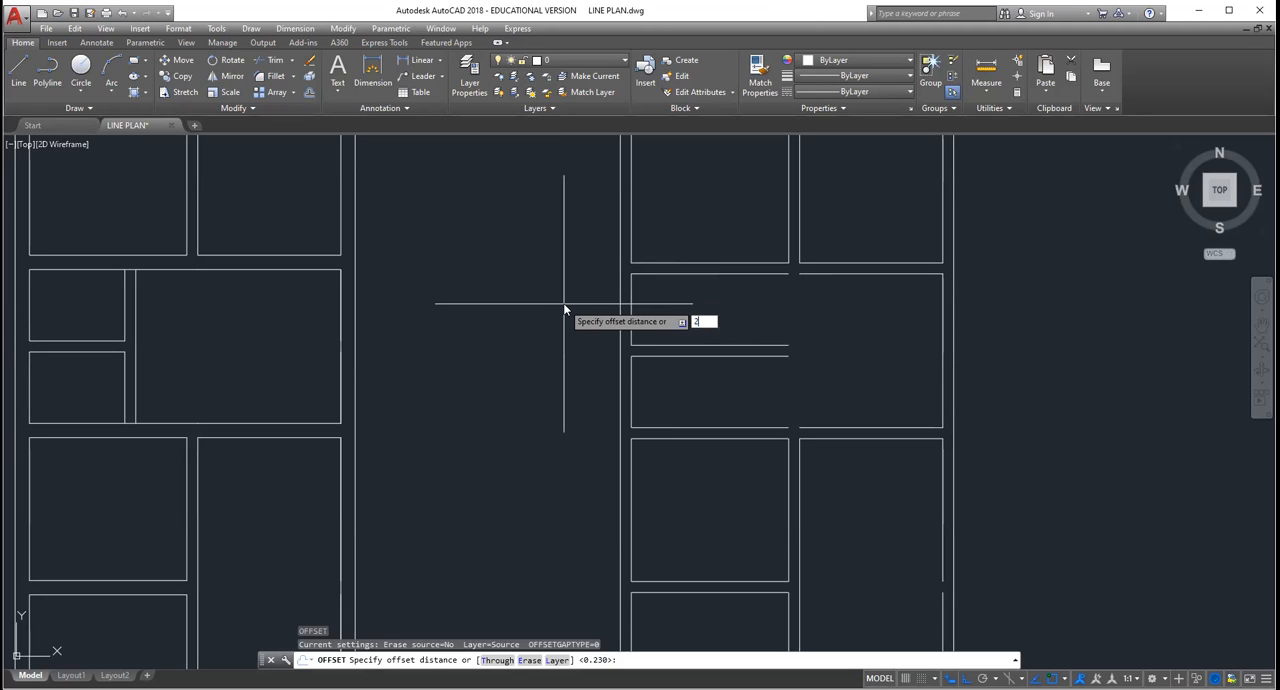
{"action": "key", "text": "Return"}
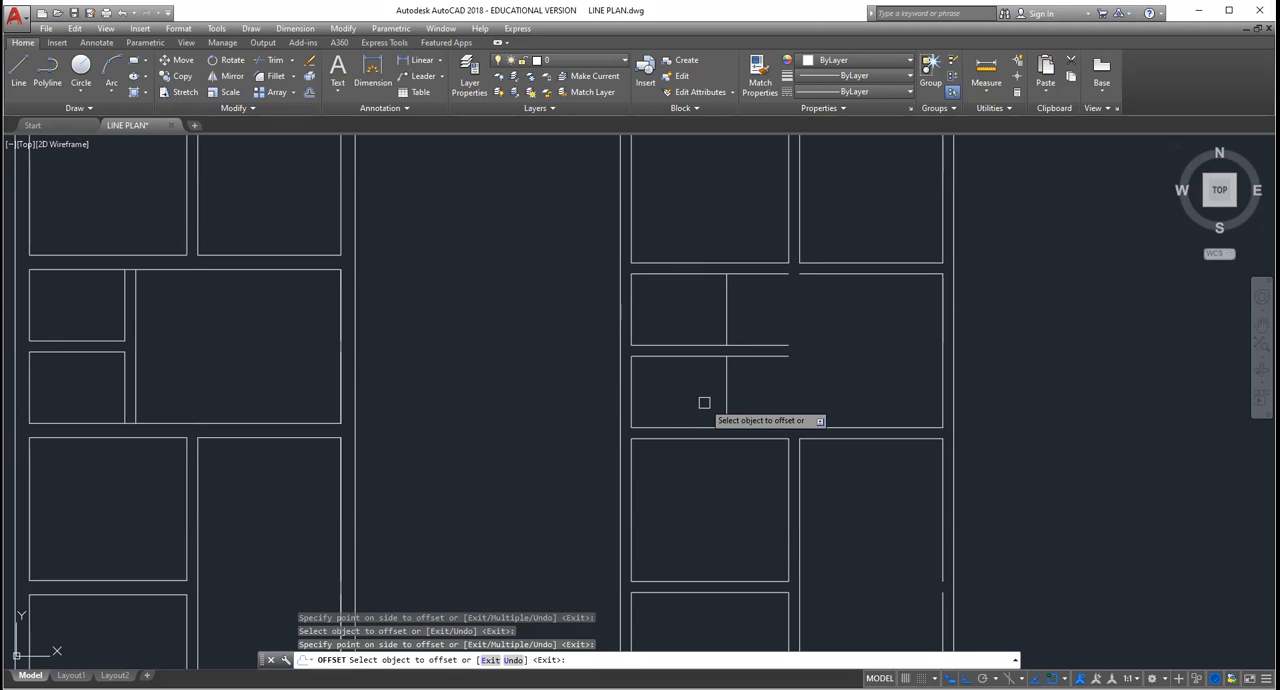
{"action": "key", "text": "Return"}
{"action": "key", "text": "Return"}
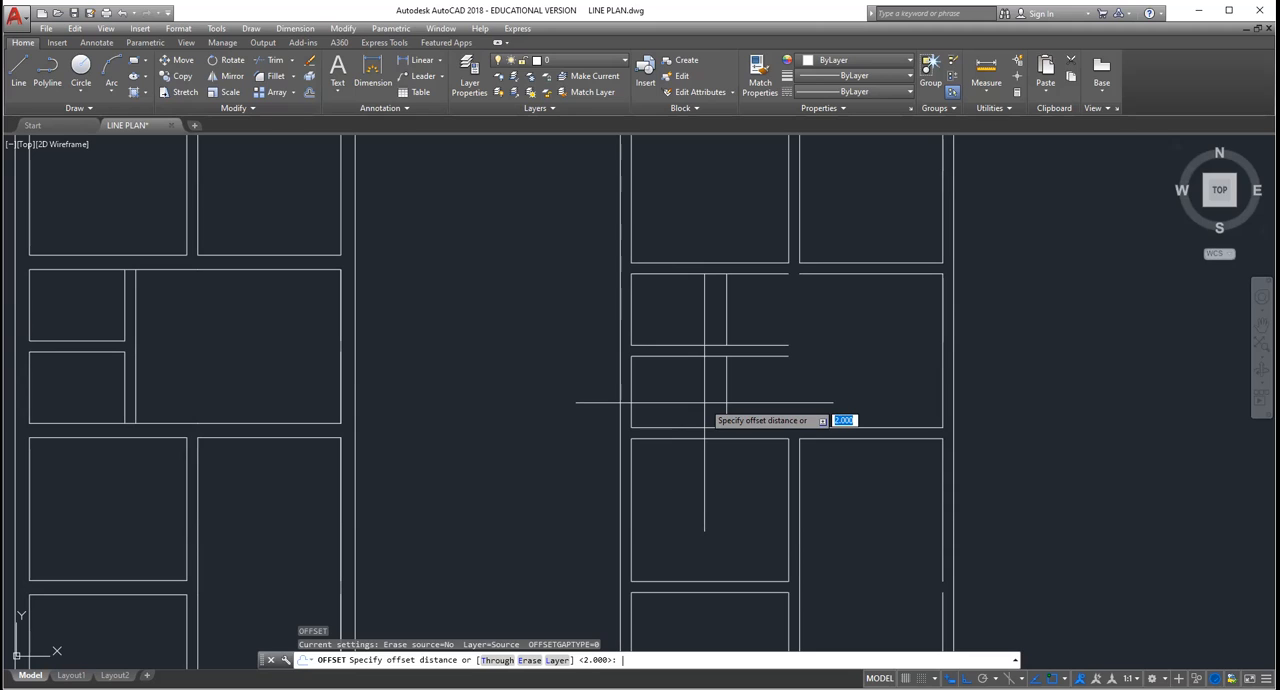
Step: Offset both new vertical lines of the WC and bath 0.23 toward the dining room to form the partition wall
{"action": "type", "text": "0.23"}
{"action": "key", "text": "Return"}
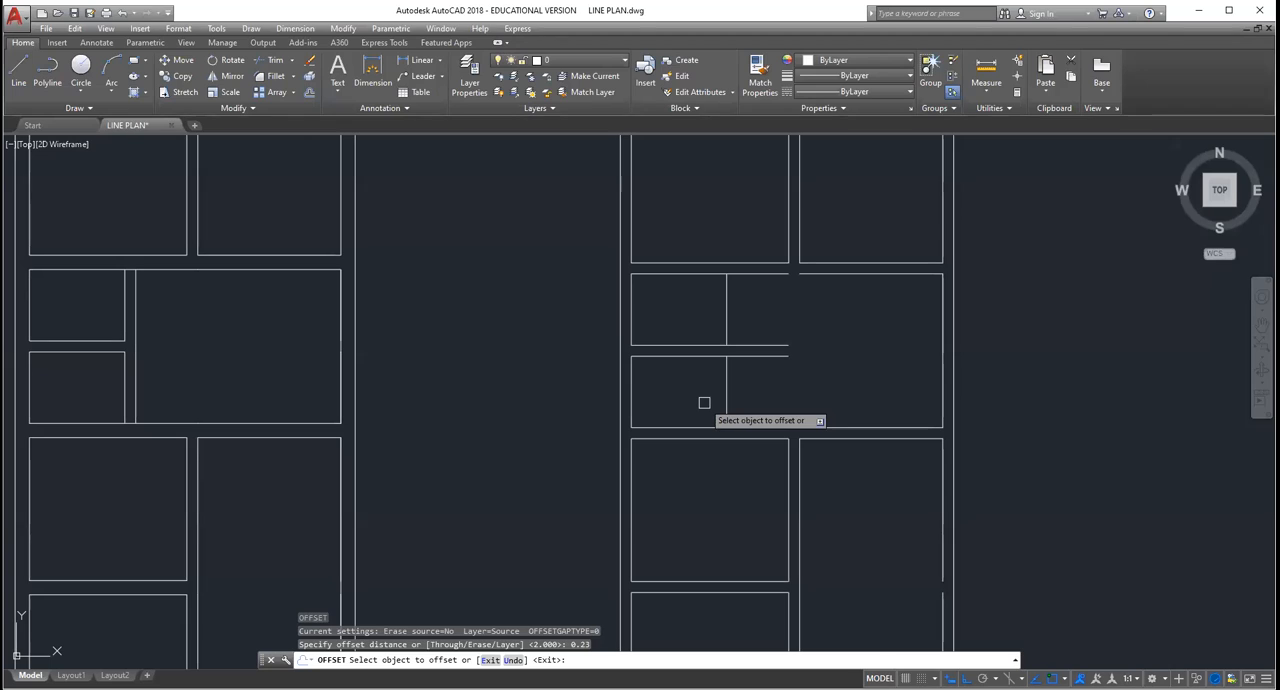
{"action": "left_click", "coordinate": [726, 405]}
{"action": "left_click", "coordinate": [748, 410]}
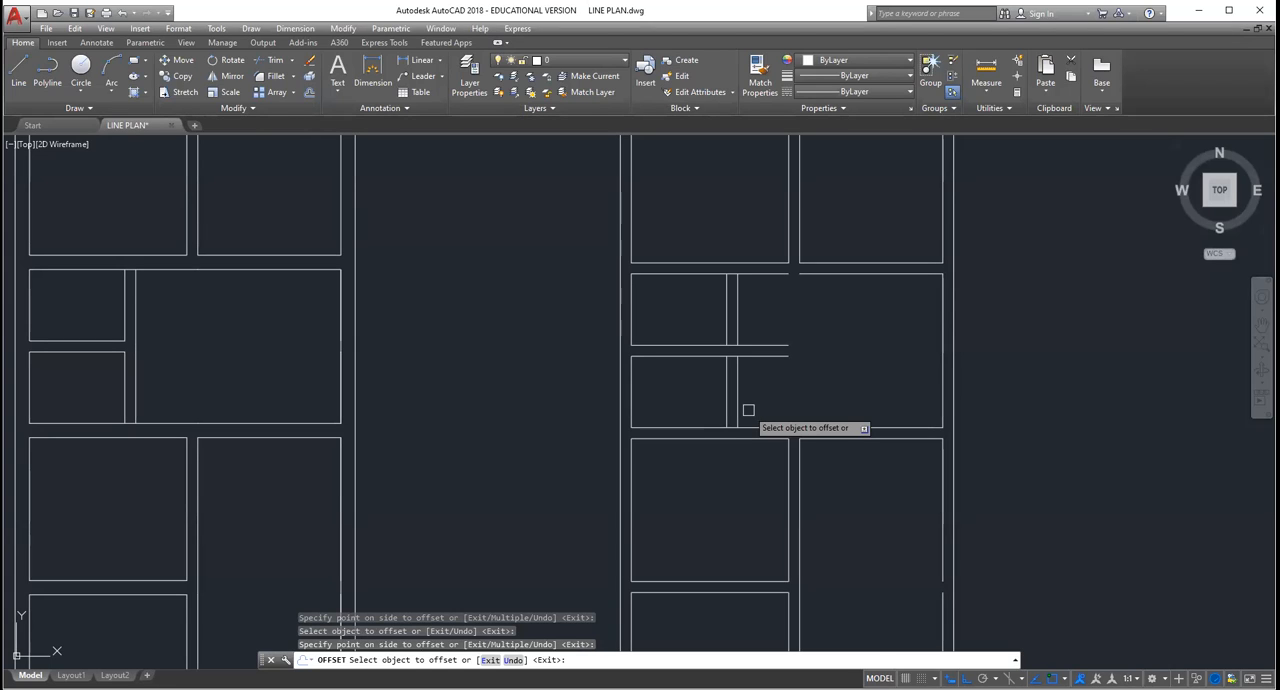
{"action": "key", "text": "Escape"}
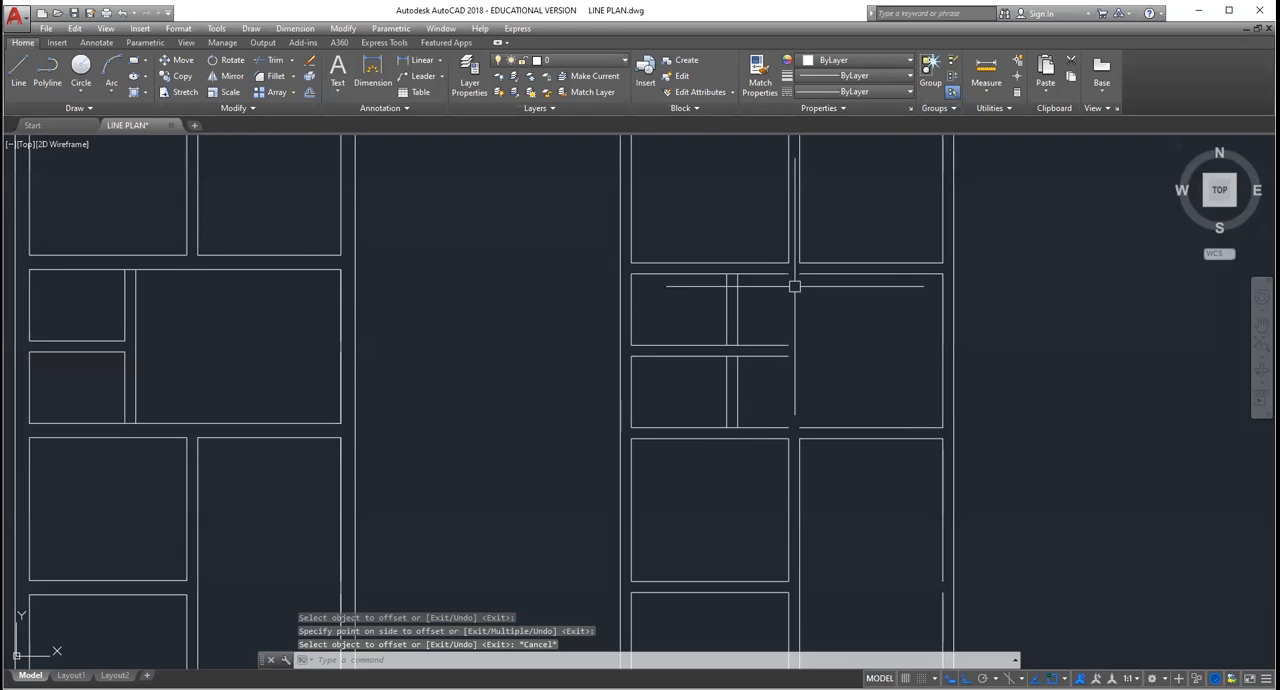
Step: Examine the new partition and the surrounding wall junctions for gaps and surplus lines
{"action": "scroll", "coordinate": [795, 273], "scroll_direction": "down", "scroll_amount": 3}
{"action": "scroll", "coordinate": [800, 265], "scroll_direction": "up", "scroll_amount": 5}
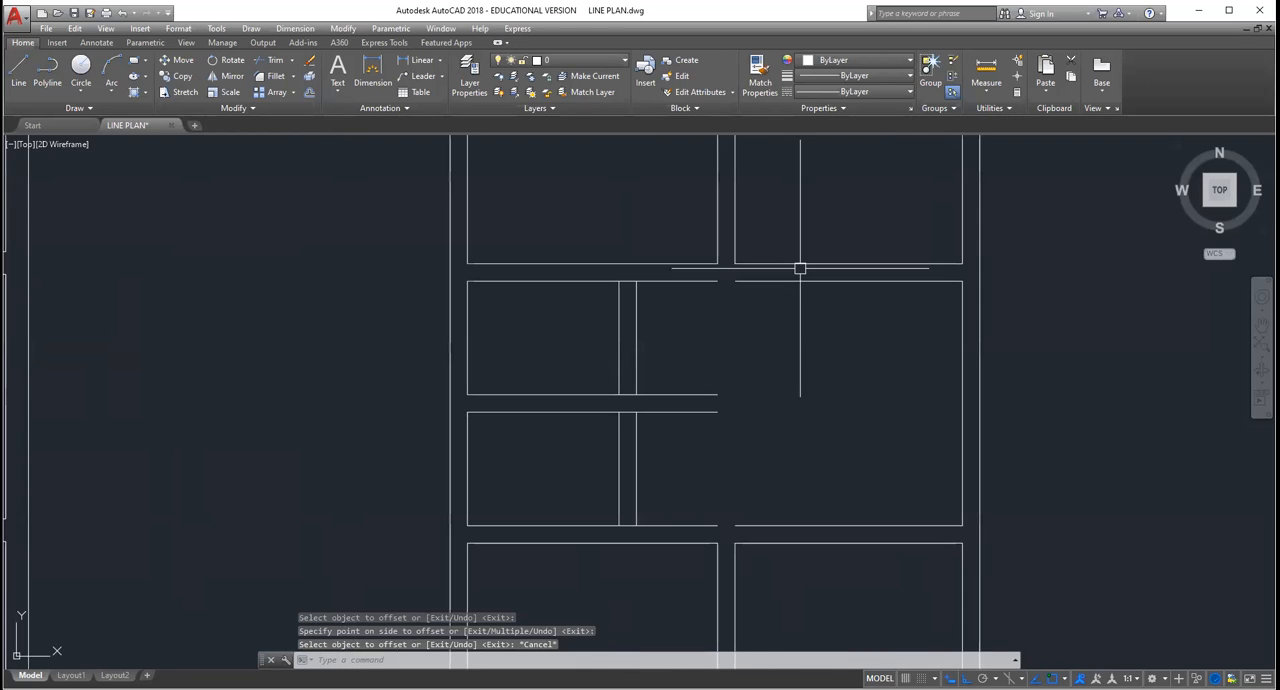
{"action": "scroll", "coordinate": [712, 369], "scroll_direction": "up", "scroll_amount": 2}
{"action": "scroll", "coordinate": [711, 367], "scroll_direction": "down", "scroll_amount": 4}
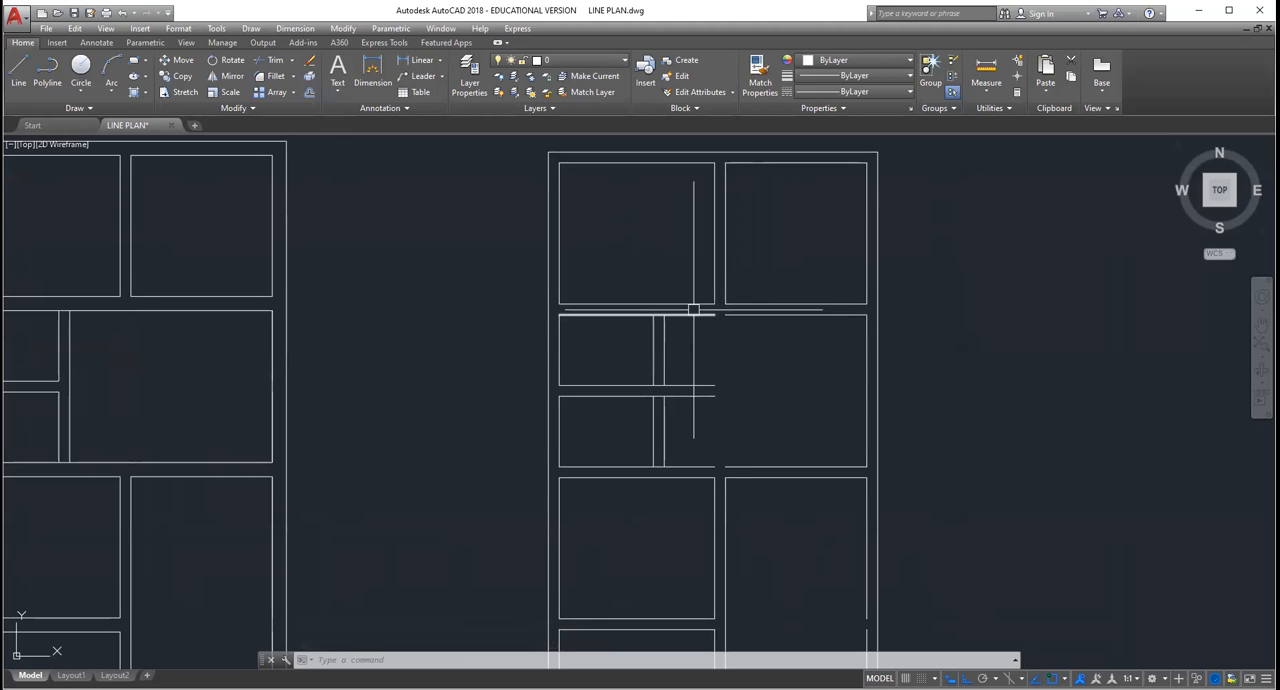
{"action": "scroll", "coordinate": [721, 321], "scroll_direction": "up", "scroll_amount": 2}
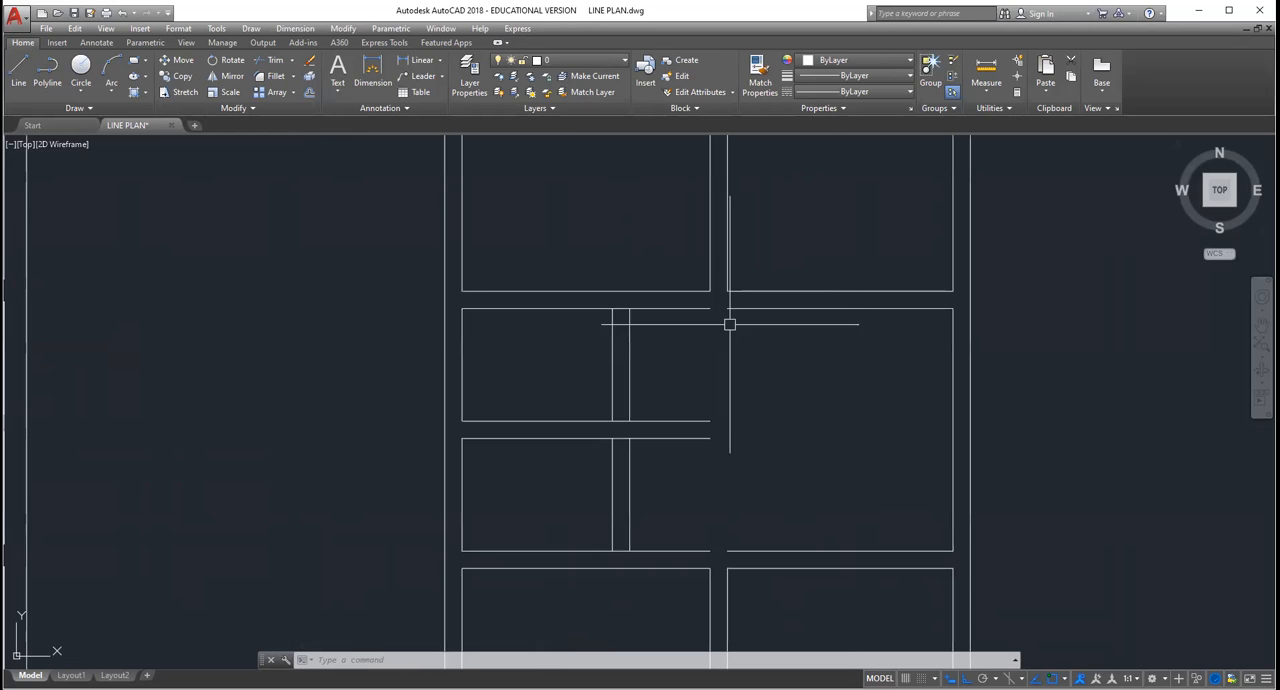
{"action": "scroll", "coordinate": [745, 500], "scroll_direction": "down", "scroll_amount": 3}
{"action": "scroll", "coordinate": [749, 516], "scroll_direction": "up", "scroll_amount": 3}
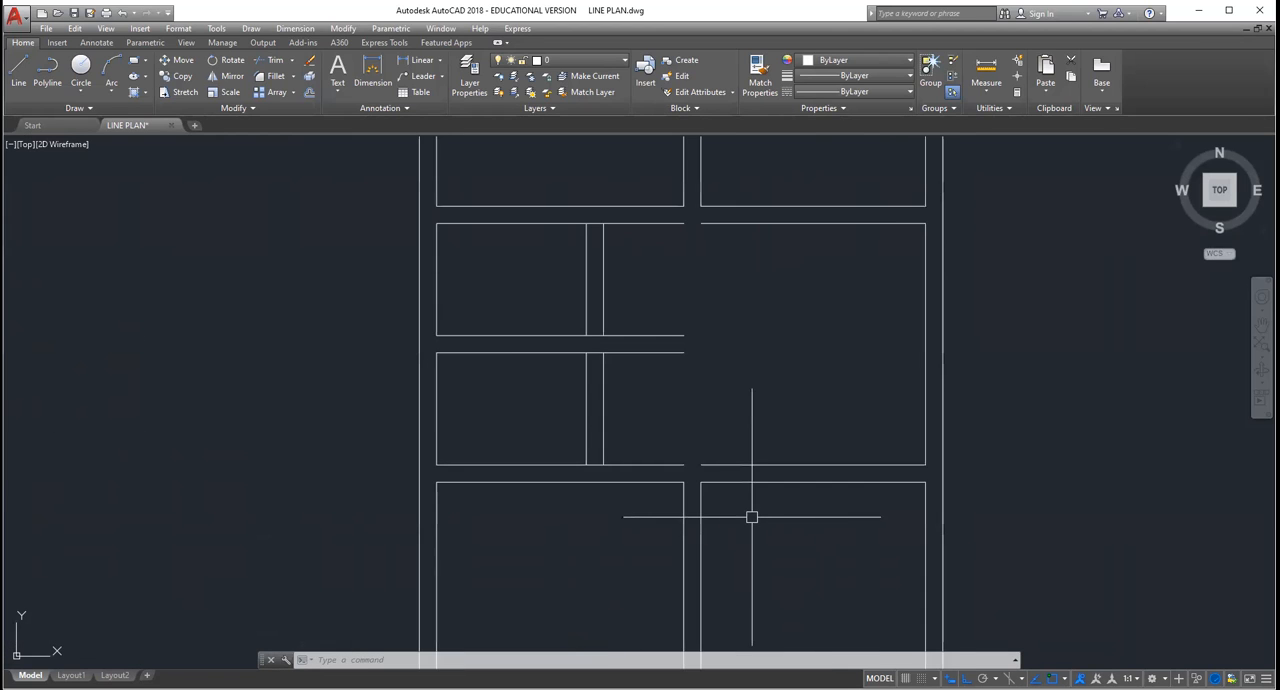
{"action": "scroll", "coordinate": [752, 505], "scroll_direction": "down", "scroll_amount": 5}
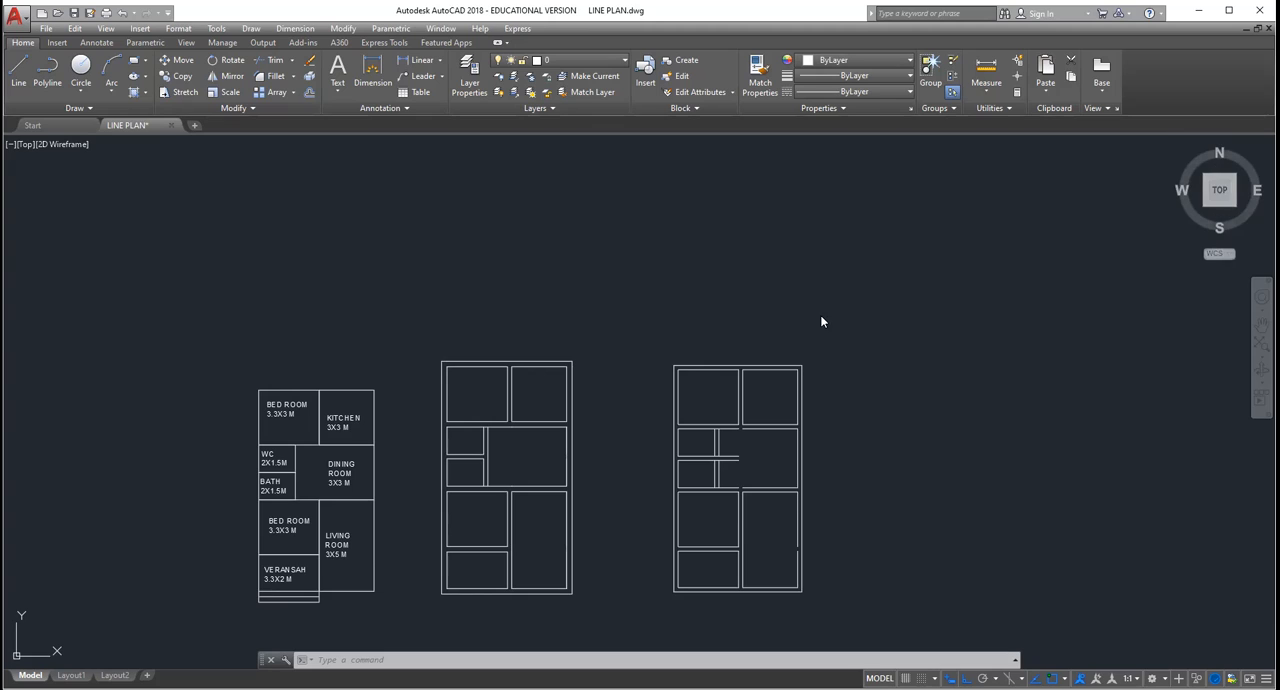
{"action": "scroll", "coordinate": [747, 494], "scroll_direction": "up", "scroll_amount": 4}
{"action": "scroll", "coordinate": [713, 396], "scroll_direction": "up", "scroll_amount": 4}
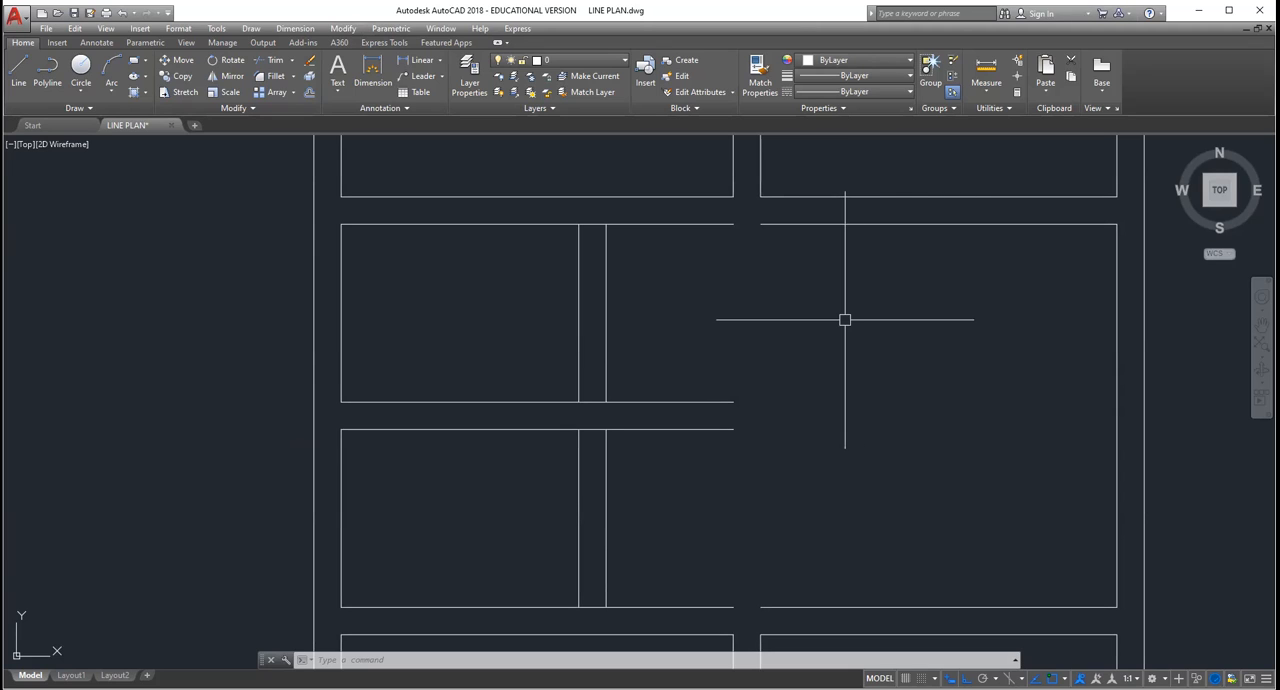
Step: Shorten the lower wall line of the WC by stretching its dining-room end back to the partition's outer line
{"action": "key", "text": "Escape"}
{"action": "key", "text": "Escape"}
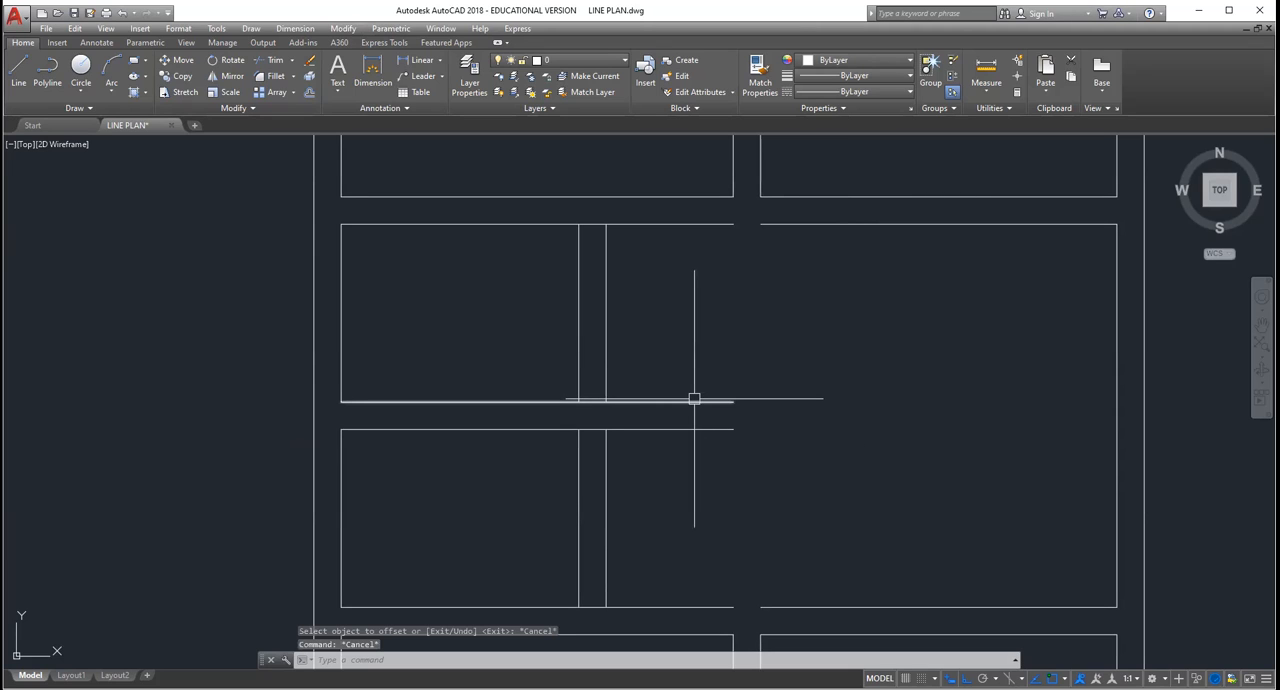
{"action": "left_click", "coordinate": [693, 400]}
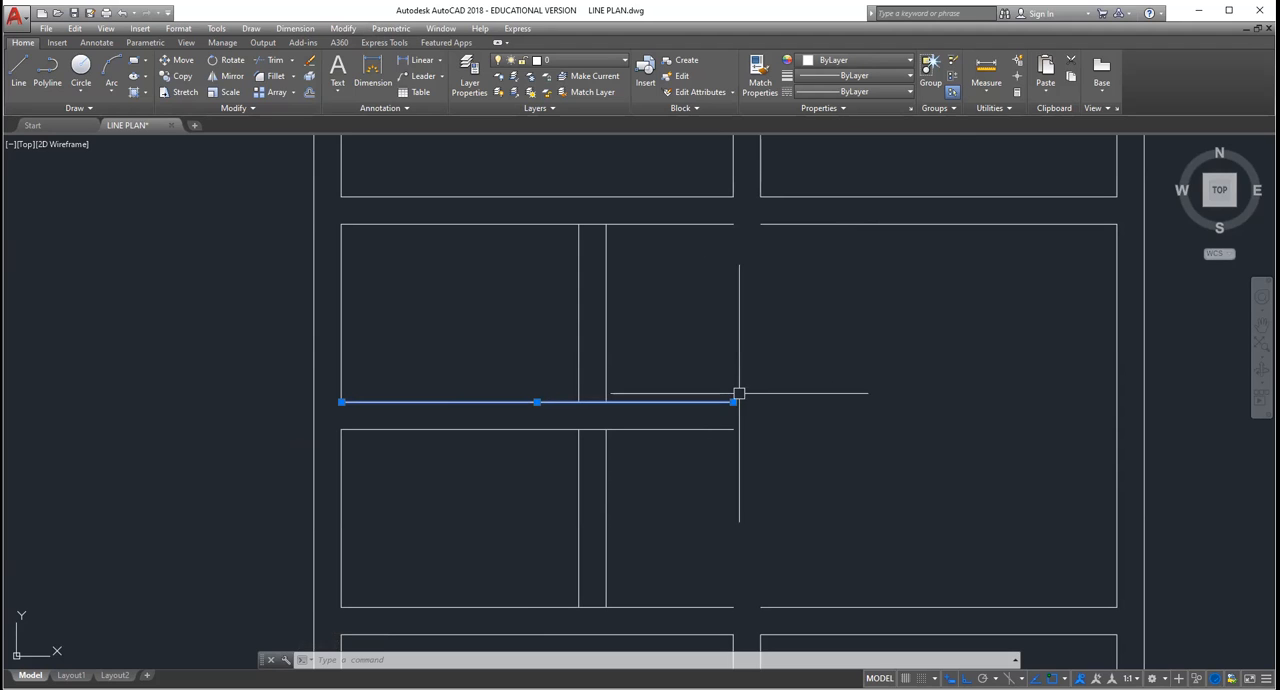
{"action": "mouse_move", "coordinate": [736, 404]}
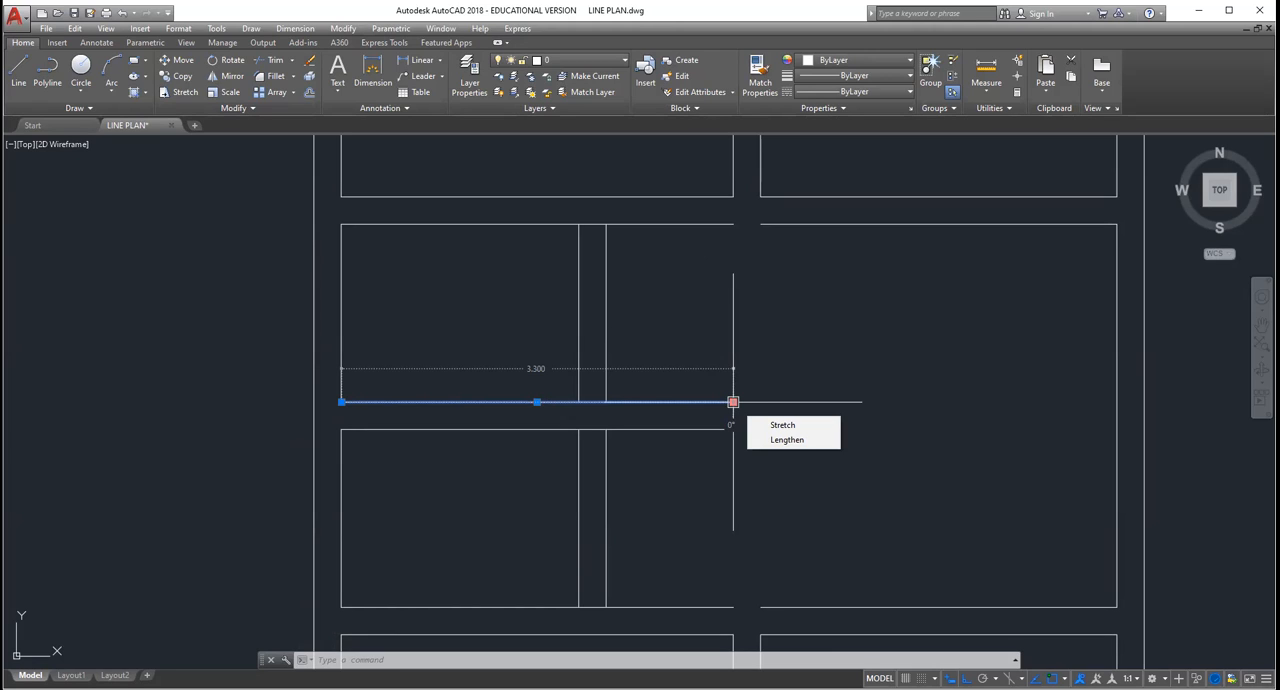
{"action": "left_click", "coordinate": [733, 402]}
{"action": "left_click", "coordinate": [606, 402]}
{"action": "key", "text": "Escape"}
Step: Shorten the upper wall line of the bath by stretching its dining-room end back to the partition's outer line
{"action": "left_click", "coordinate": [689, 429]}
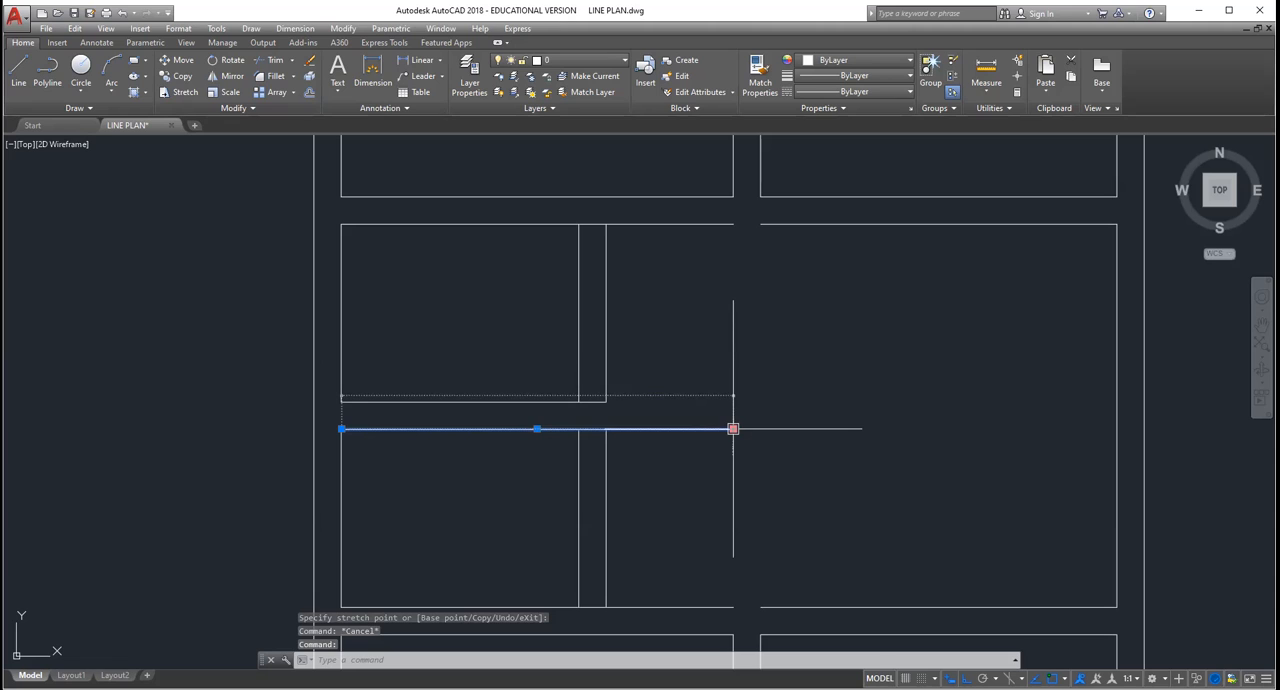
{"action": "left_click", "coordinate": [733, 429]}
{"action": "scroll", "coordinate": [651, 352], "scroll_direction": "down", "scroll_amount": 6}
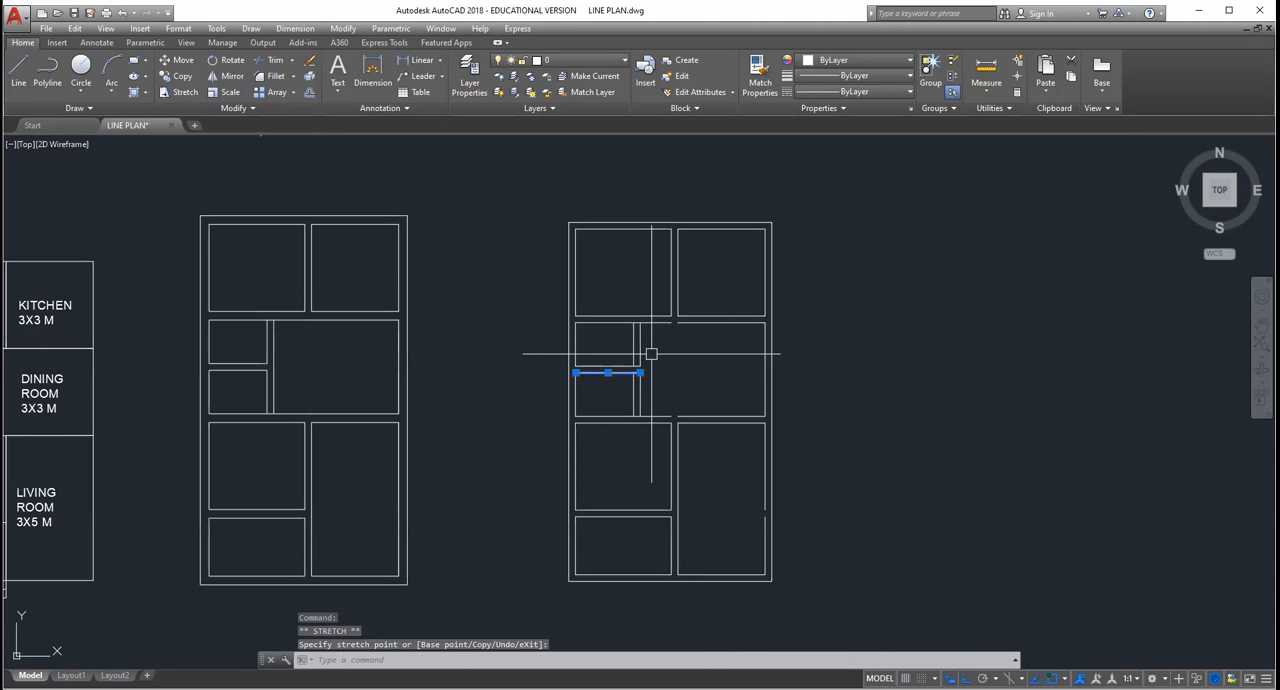
{"action": "scroll", "coordinate": [648, 352], "scroll_direction": "up", "scroll_amount": 4}
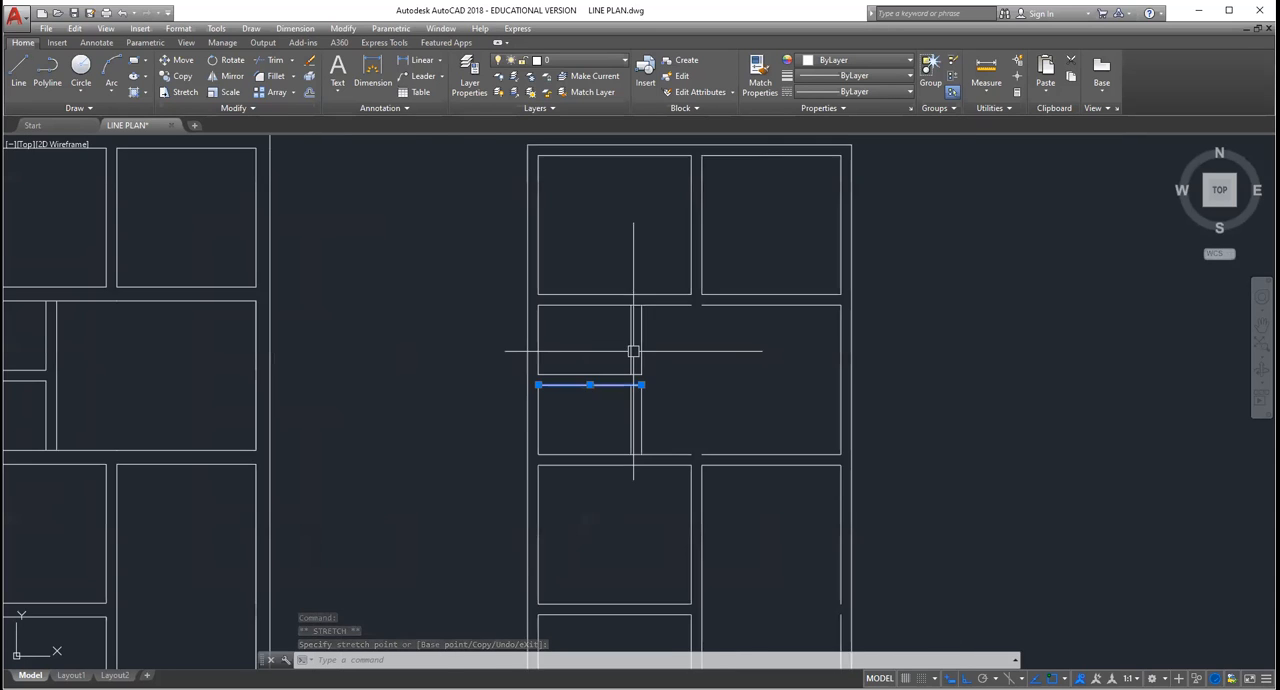
{"action": "scroll", "coordinate": [665, 359], "scroll_direction": "up", "scroll_amount": 4}
{"action": "key", "text": "Escape"}
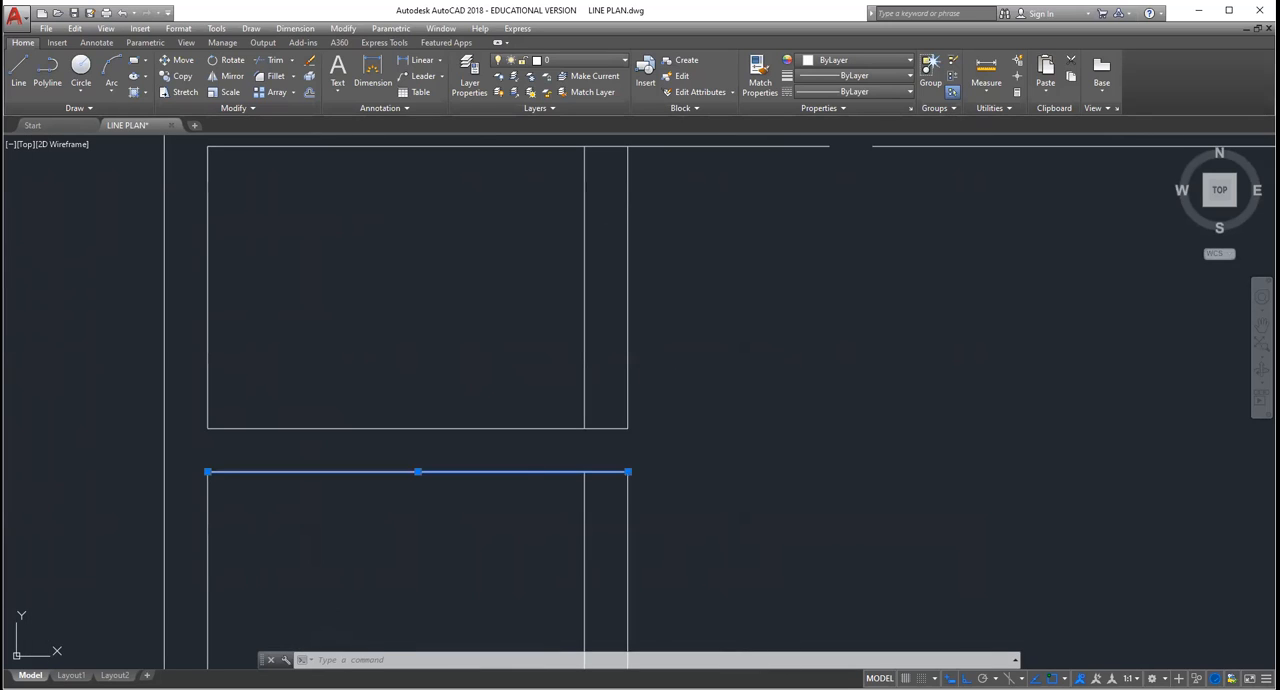
{"action": "key", "text": "Escape"}
Step: Stretch the lower end of the WC partition's outer line down to meet the bath partition's outer line
{"action": "left_click", "coordinate": [628, 380]}
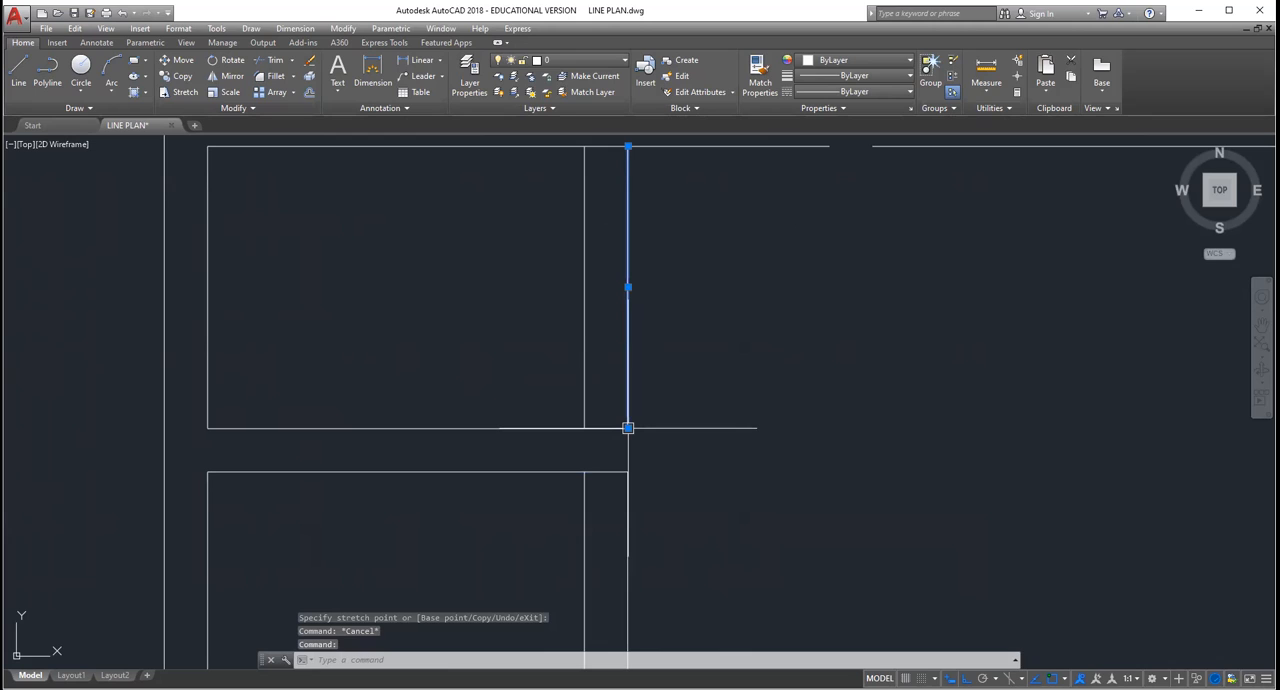
{"action": "left_click", "coordinate": [628, 428]}
{"action": "scroll", "coordinate": [606, 432], "scroll_direction": "up", "scroll_amount": 2}
Step: Stretch the ends of both WC–bath wall lines back to the partition's inner lines to close the two room corners
{"action": "left_click", "coordinate": [604, 422]}
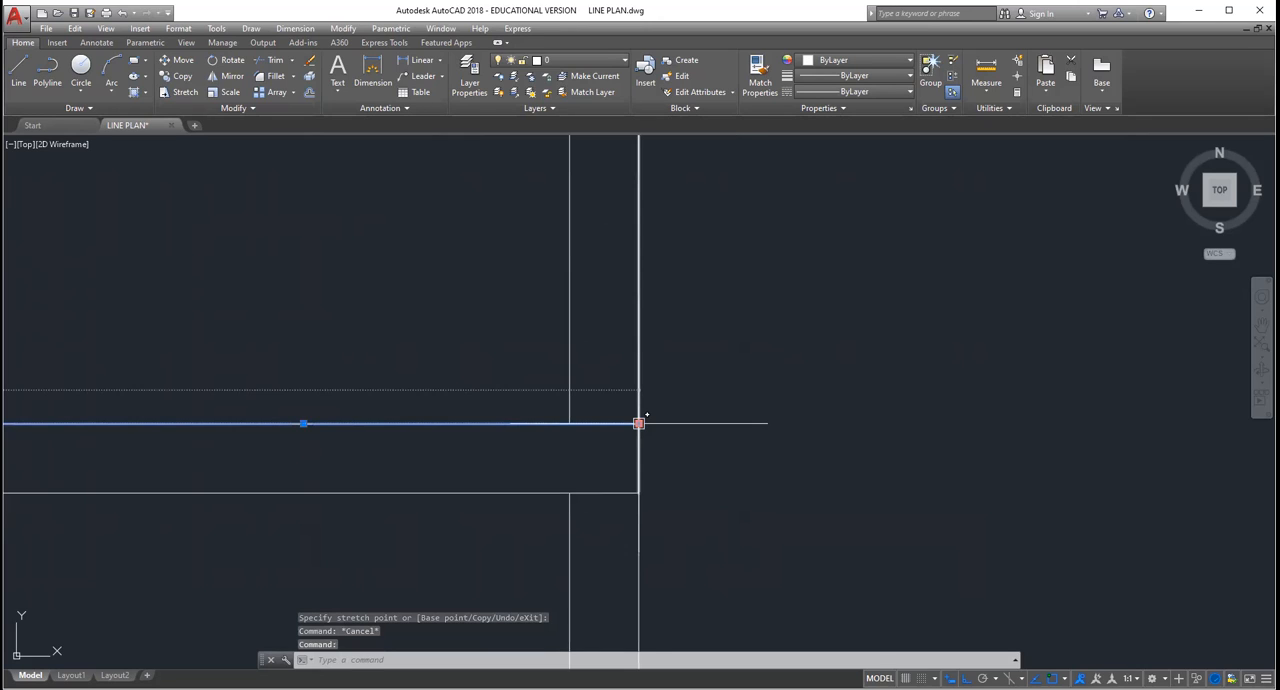
{"action": "left_click", "coordinate": [638, 423]}
{"action": "left_click", "coordinate": [569, 423]}
{"action": "left_click", "coordinate": [590, 492]}
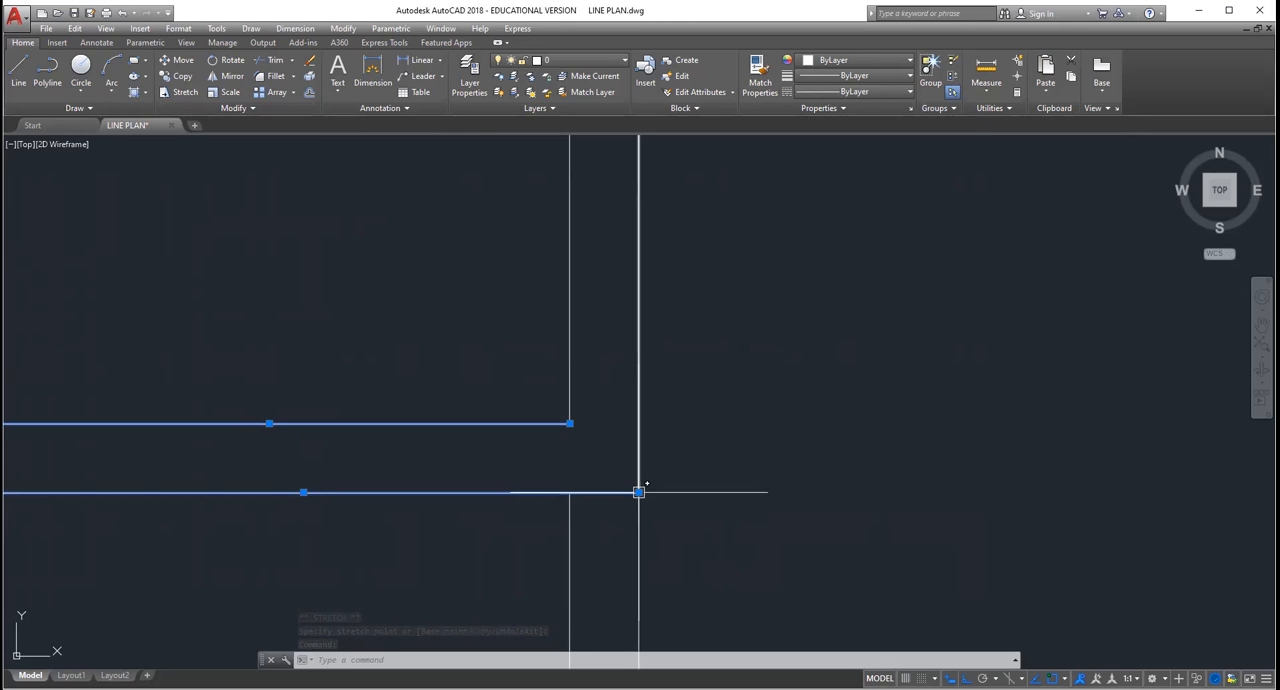
{"action": "left_click", "coordinate": [639, 492]}
{"action": "left_click", "coordinate": [569, 492]}
{"action": "key", "text": "Escape"}
{"action": "scroll", "coordinate": [638, 435], "scroll_direction": "down", "scroll_amount": 8}
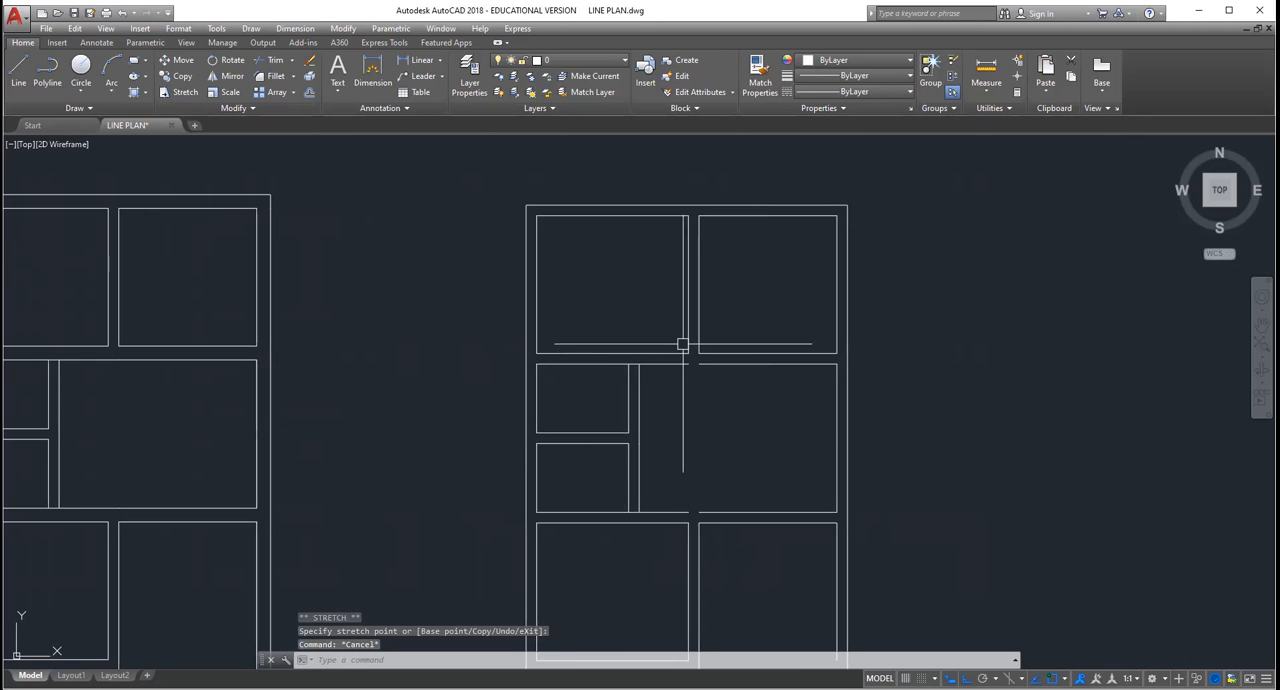
{"action": "scroll", "coordinate": [726, 365], "scroll_direction": "up", "scroll_amount": 4}
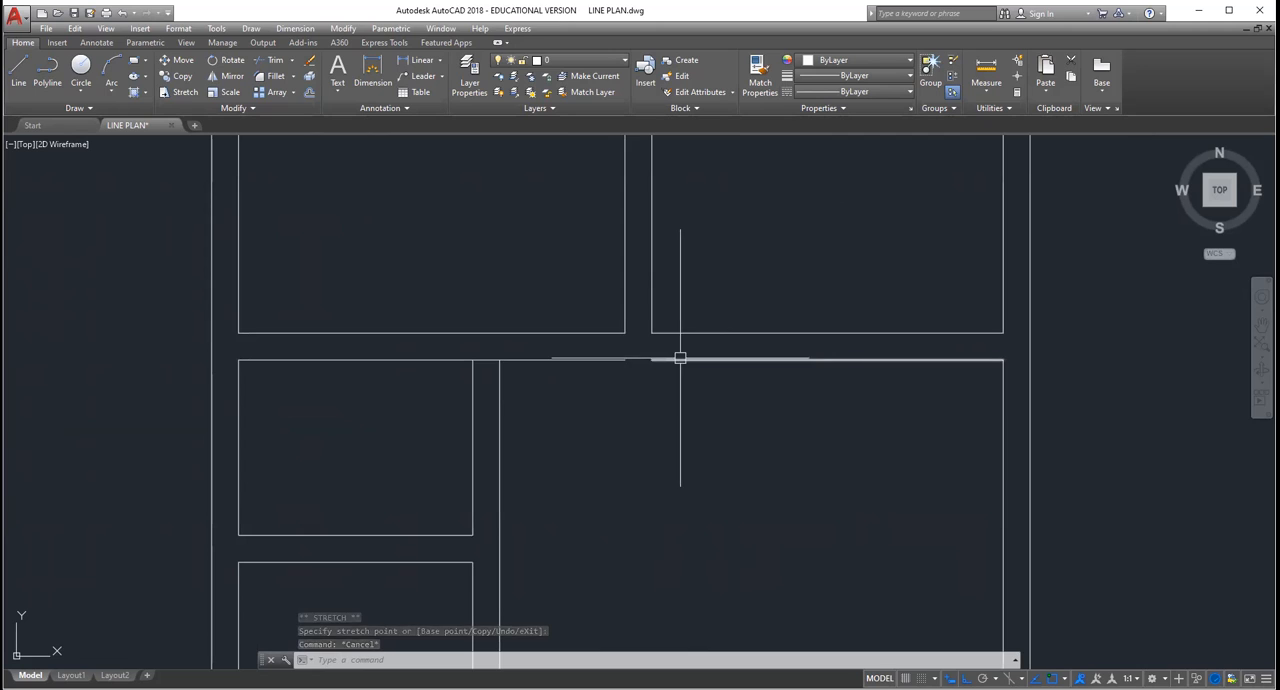
Step: Stretch the kitchen-side end of the dining room's upper wall line across the gap to meet the WC's upper wall line
{"action": "left_click", "coordinate": [680, 359]}
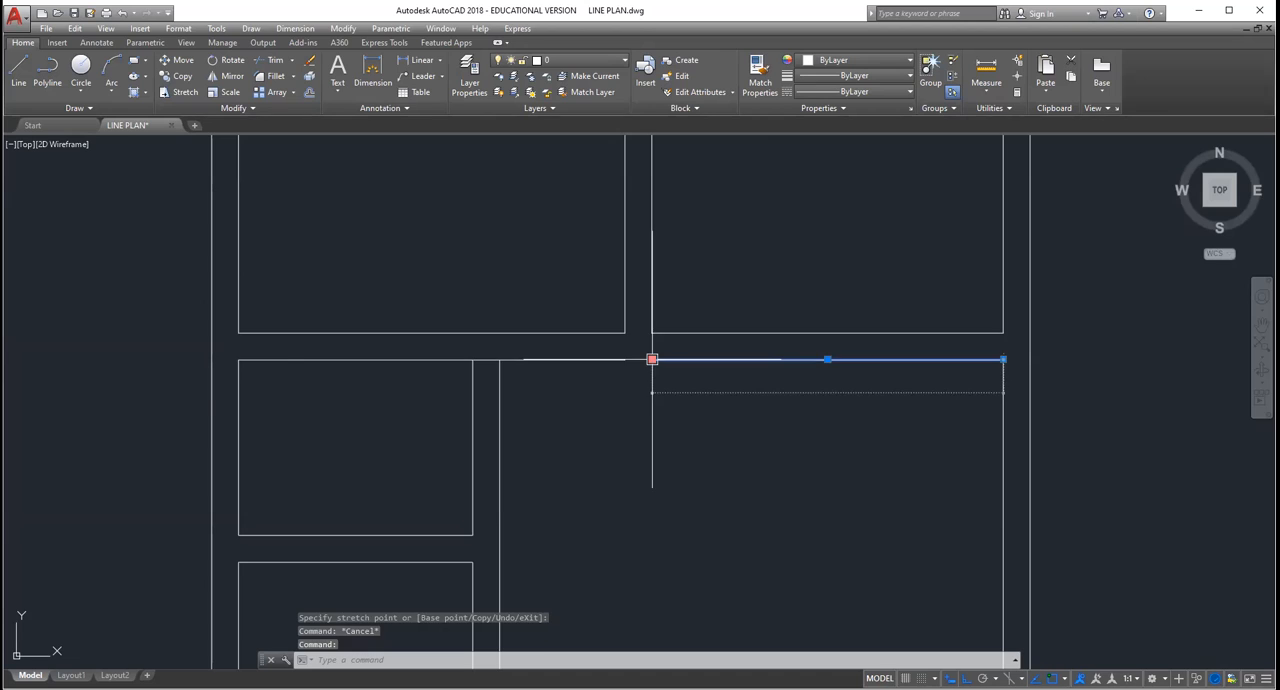
{"action": "left_click", "coordinate": [651, 359]}
{"action": "scroll", "coordinate": [651, 359], "scroll_direction": "down", "scroll_amount": 5}
{"action": "scroll", "coordinate": [709, 477], "scroll_direction": "up", "scroll_amount": 6}
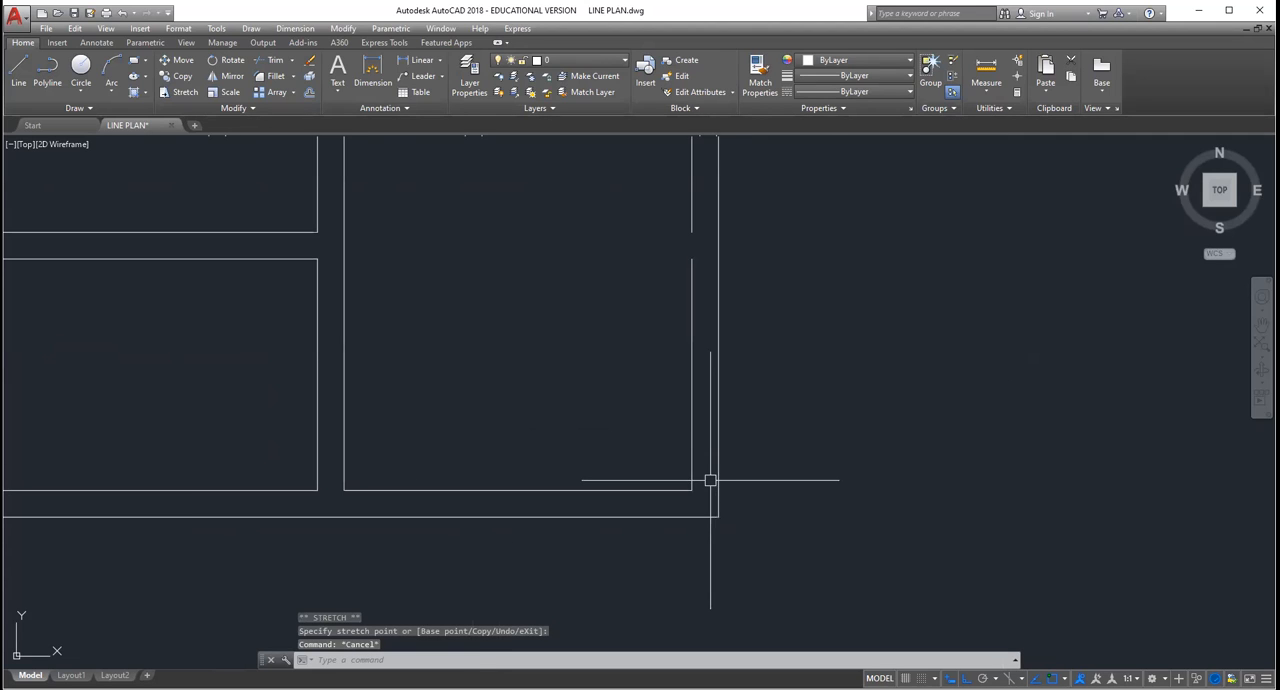
{"action": "scroll", "coordinate": [670, 365], "scroll_direction": "down", "scroll_amount": 5}
{"action": "scroll", "coordinate": [686, 295], "scroll_direction": "up", "scroll_amount": 5}
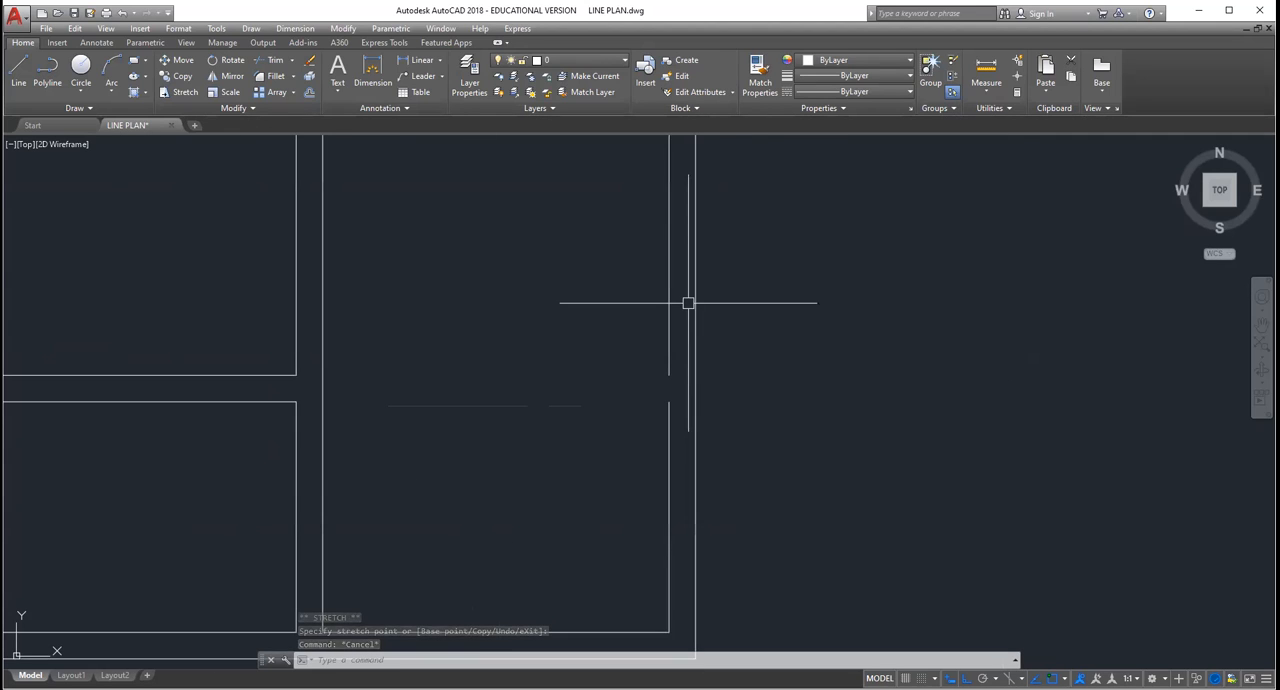
Step: Stretch the lower end of the living room's broken inner east wall line down to meet the segment below and close the gap
{"action": "left_click", "coordinate": [672, 343]}
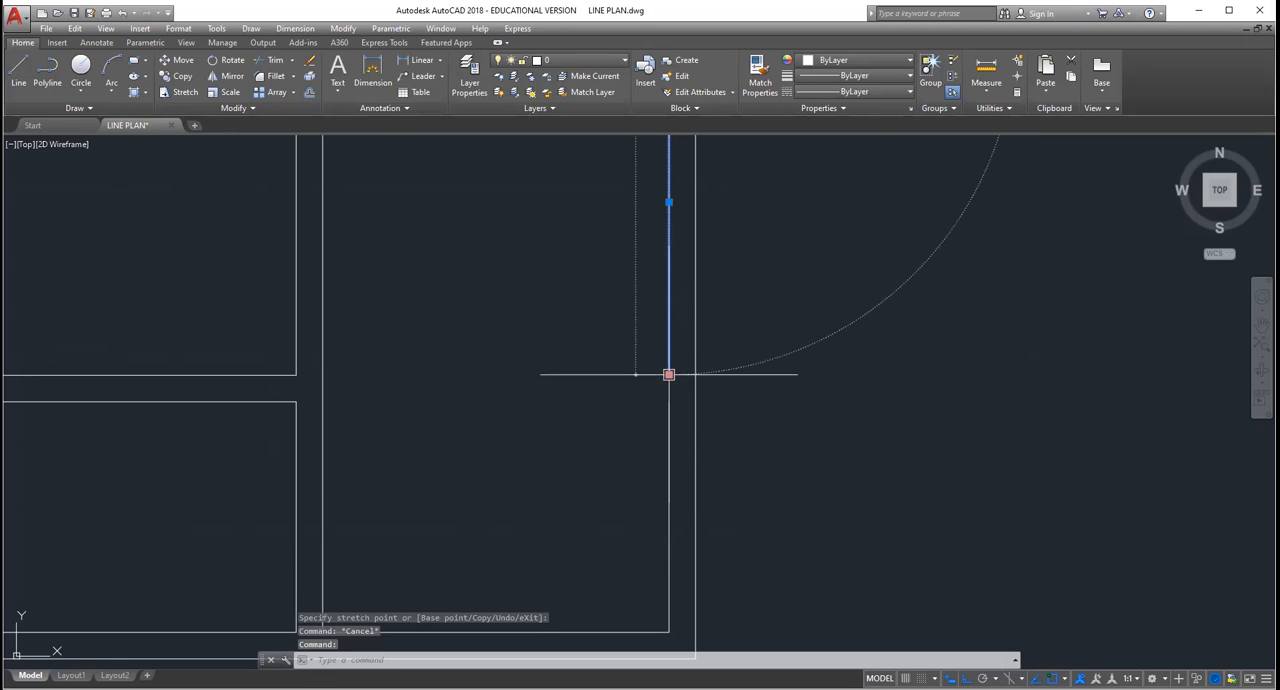
{"action": "left_click", "coordinate": [669, 374]}
{"action": "scroll", "coordinate": [597, 320], "scroll_direction": "down", "scroll_amount": 5}
{"action": "key", "text": "Escape"}
{"action": "scroll", "coordinate": [495, 200], "scroll_direction": "up", "scroll_amount": 5}
{"action": "scroll", "coordinate": [495, 201], "scroll_direction": "up", "scroll_amount": 2}
Step: Stretch the bath's lower wall line across the bedroom–living room partition to meet the dining room's lower wall line
{"action": "left_click", "coordinate": [423, 340]}
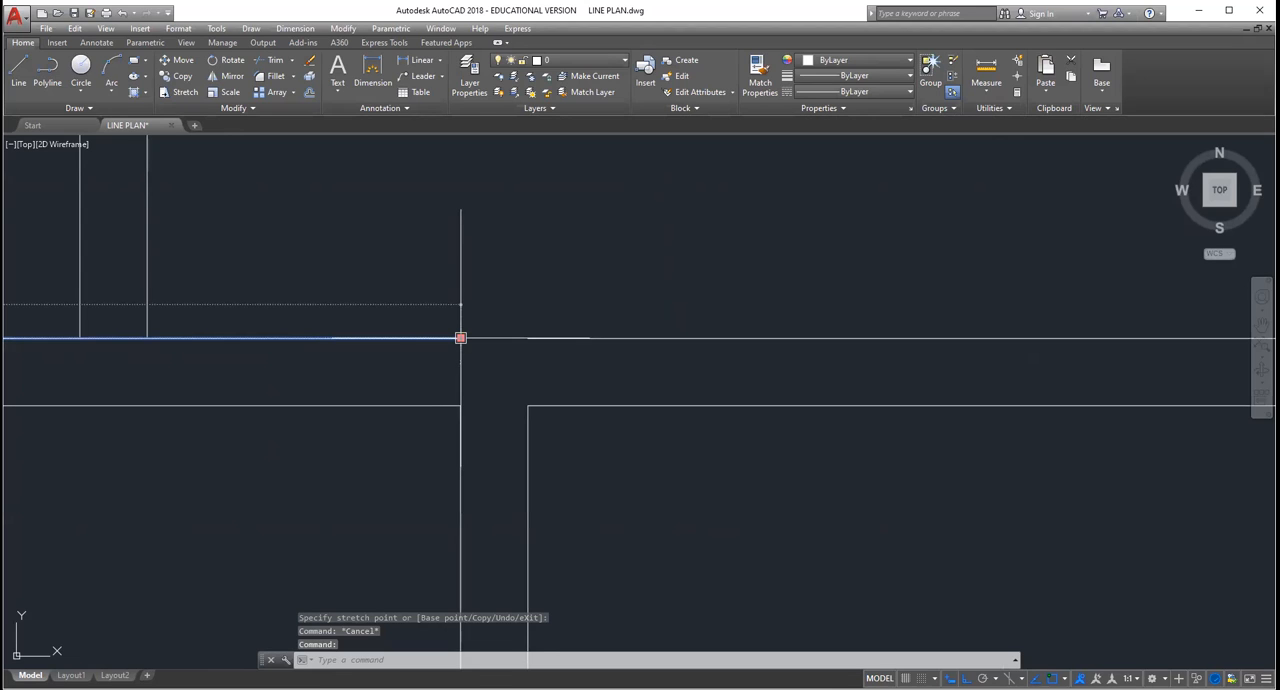
{"action": "left_click", "coordinate": [460, 338]}
{"action": "scroll", "coordinate": [450, 345], "scroll_direction": "down", "scroll_amount": 5}
{"action": "scroll", "coordinate": [394, 232], "scroll_direction": "up", "scroll_amount": 4}
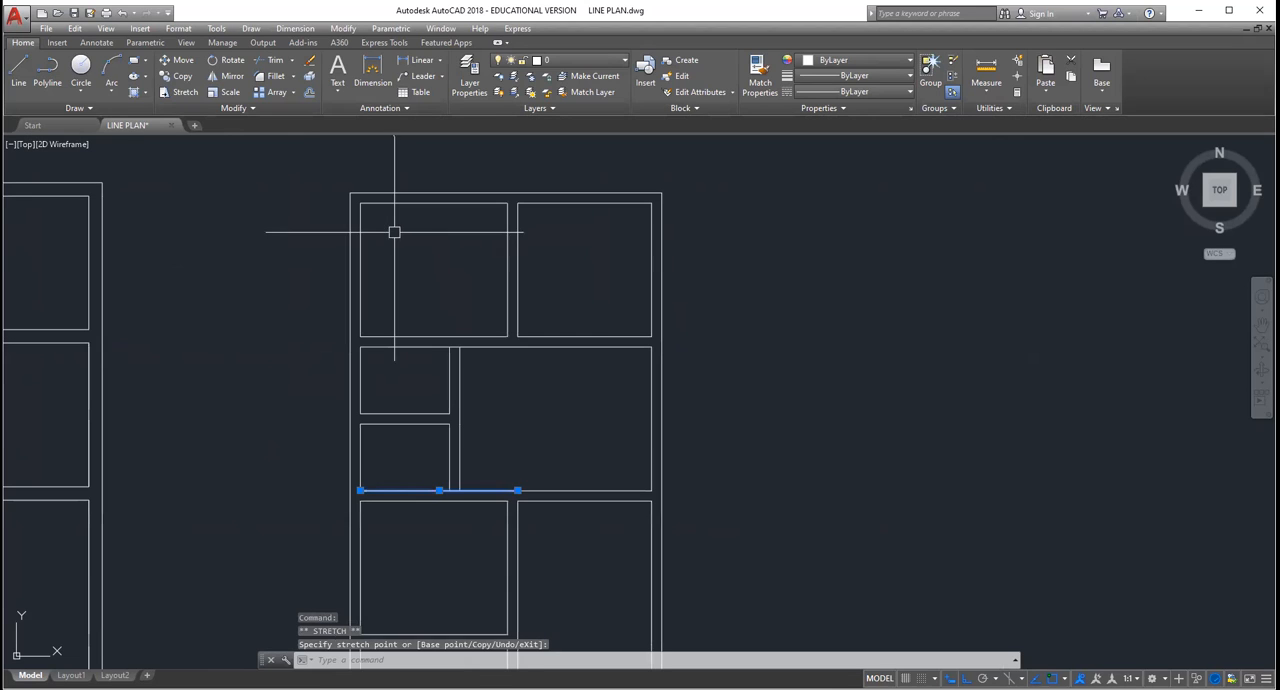
{"action": "key", "text": "Escape"}
Step: Examine the finished double-line plan against the earlier double-line plan and the labelled single-line plan
{"action": "scroll", "coordinate": [594, 349], "scroll_direction": "down", "scroll_amount": 4}
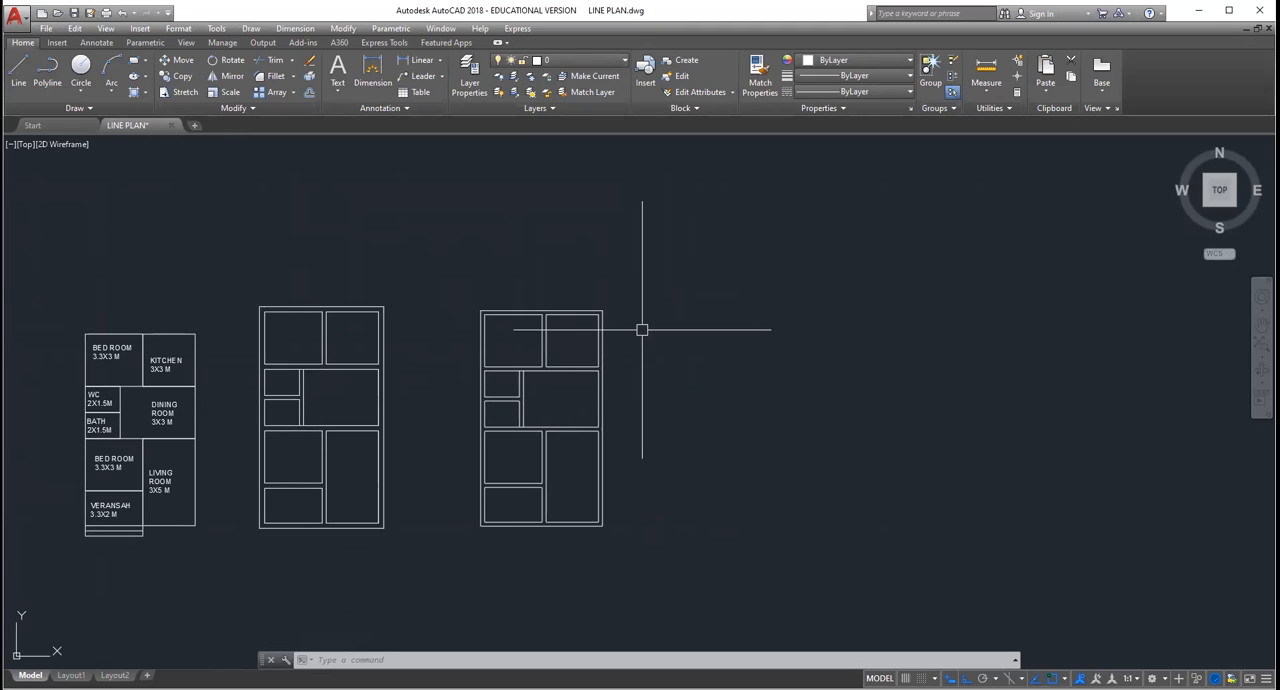
{"action": "scroll", "coordinate": [691, 329], "scroll_direction": "down", "scroll_amount": 2}
{"action": "scroll", "coordinate": [780, 410], "scroll_direction": "up", "scroll_amount": 4}
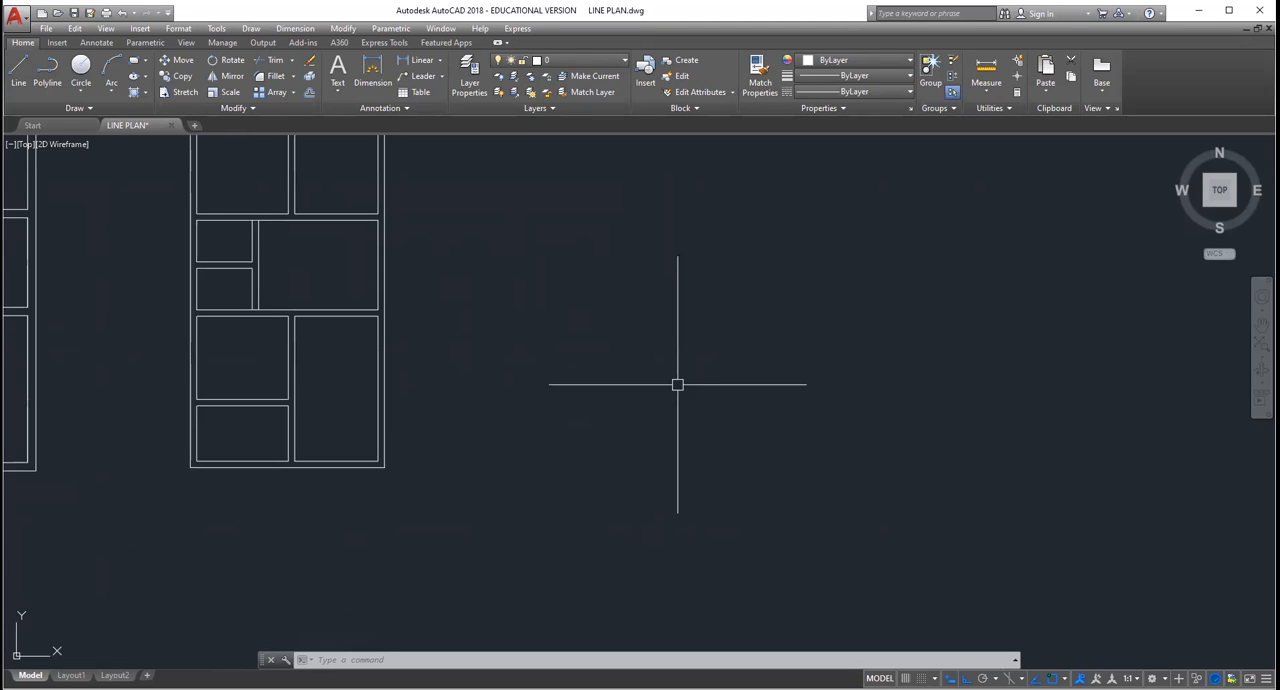
{"action": "scroll", "coordinate": [665, 360], "scroll_direction": "down", "scroll_amount": 1}
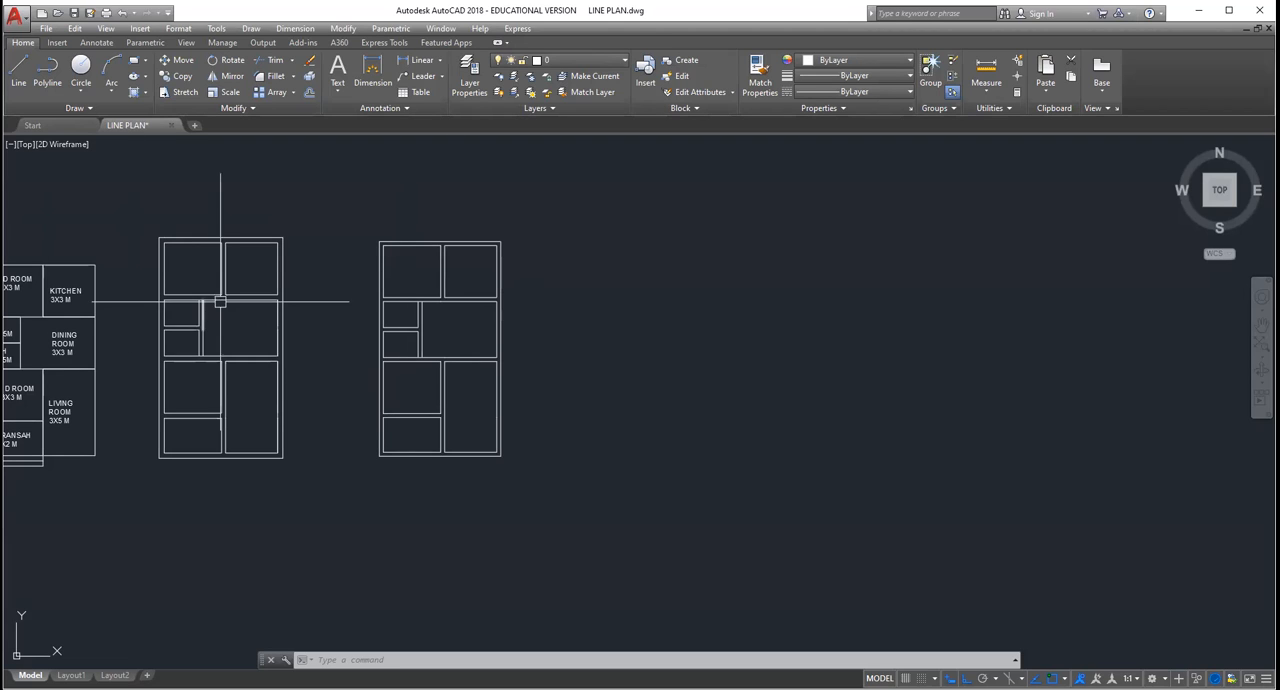
{"action": "scroll", "coordinate": [380, 318], "scroll_direction": "down", "scroll_amount": 2}
{"action": "scroll", "coordinate": [211, 332], "scroll_direction": "up", "scroll_amount": 4}
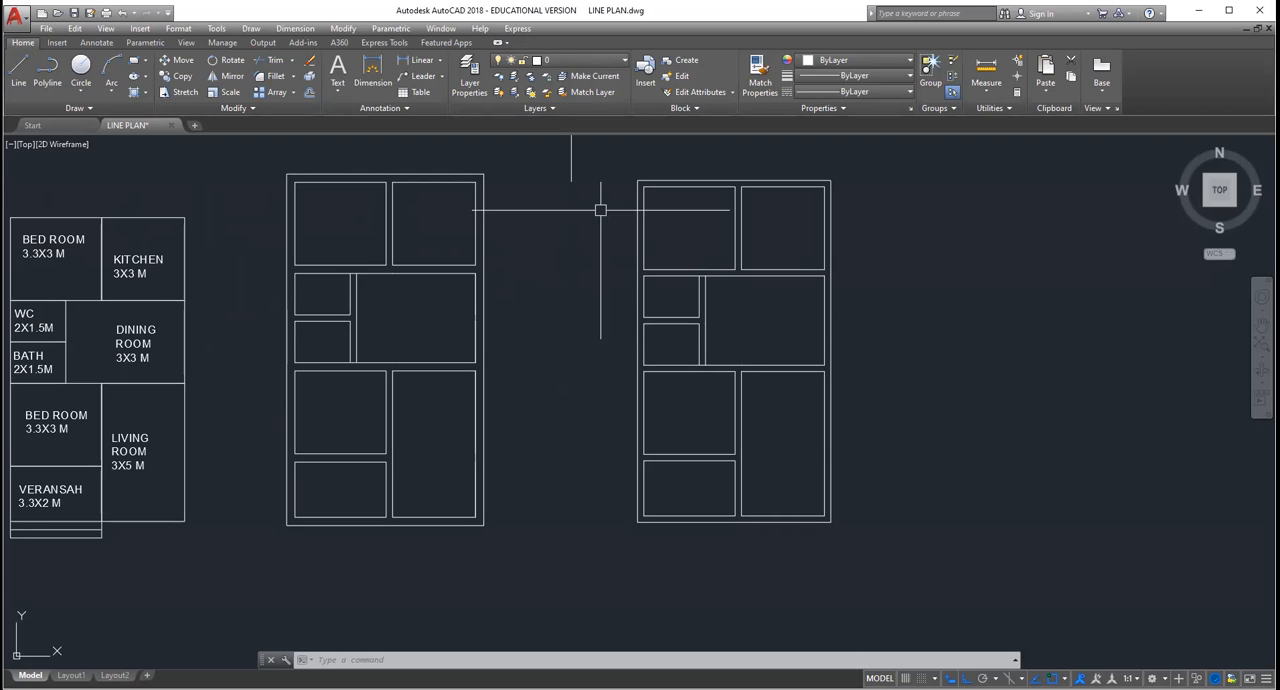
{"action": "scroll", "coordinate": [1110, 195], "scroll_direction": "down", "scroll_amount": 5}
{"action": "scroll", "coordinate": [1060, 214], "scroll_direction": "up", "scroll_amount": 5}
{"action": "scroll", "coordinate": [924, 287], "scroll_direction": "down", "scroll_amount": 5}
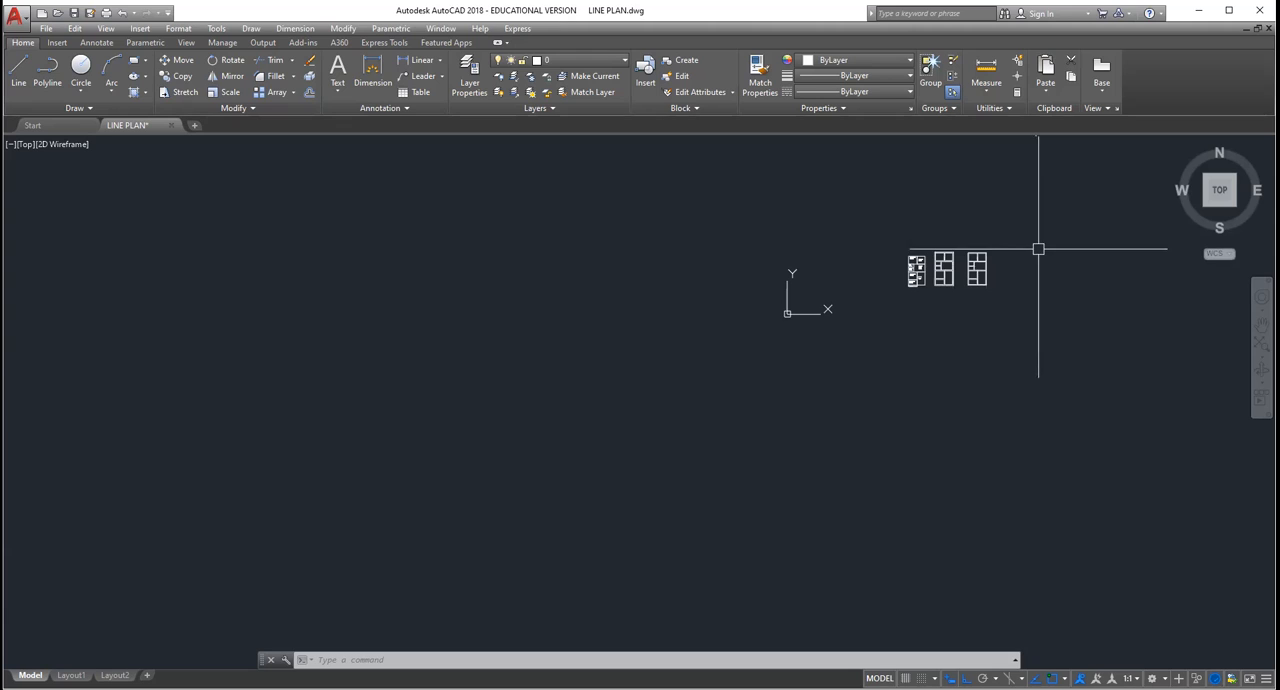
{"action": "scroll", "coordinate": [984, 266], "scroll_direction": "up", "scroll_amount": 8}
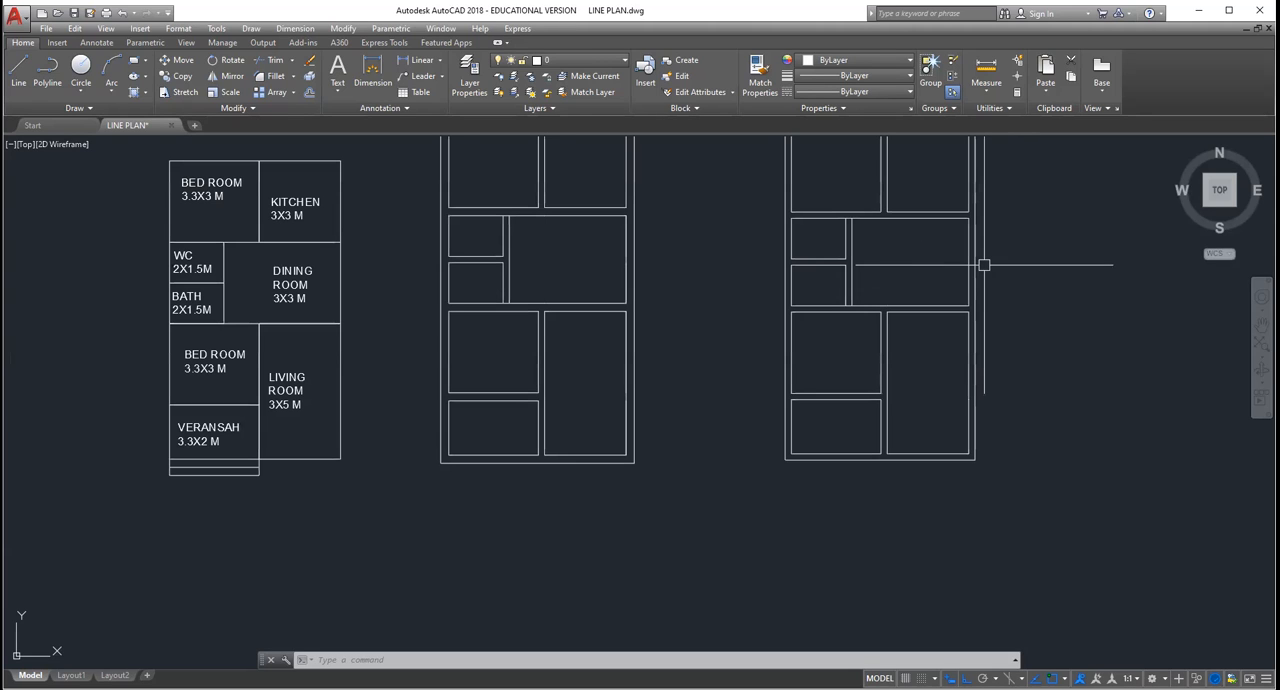
{"action": "scroll", "coordinate": [984, 266], "scroll_direction": "down", "scroll_amount": 4}
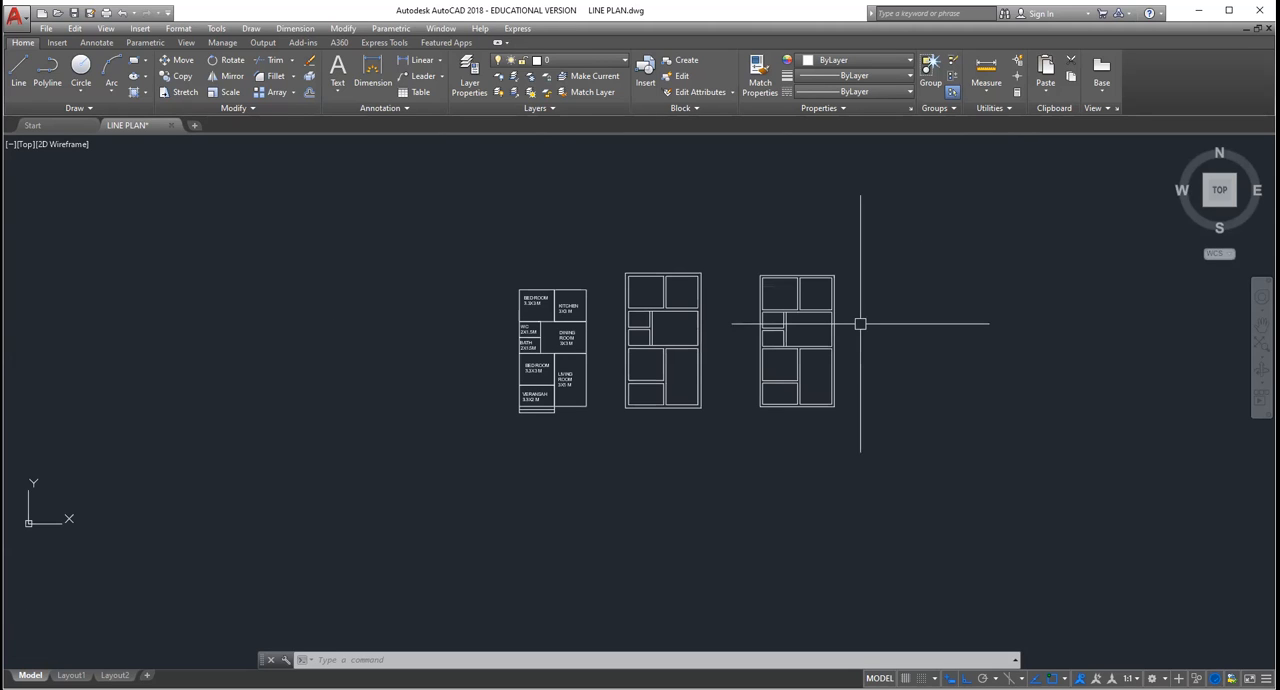
{"action": "scroll", "coordinate": [845, 324], "scroll_direction": "up", "scroll_amount": 6}
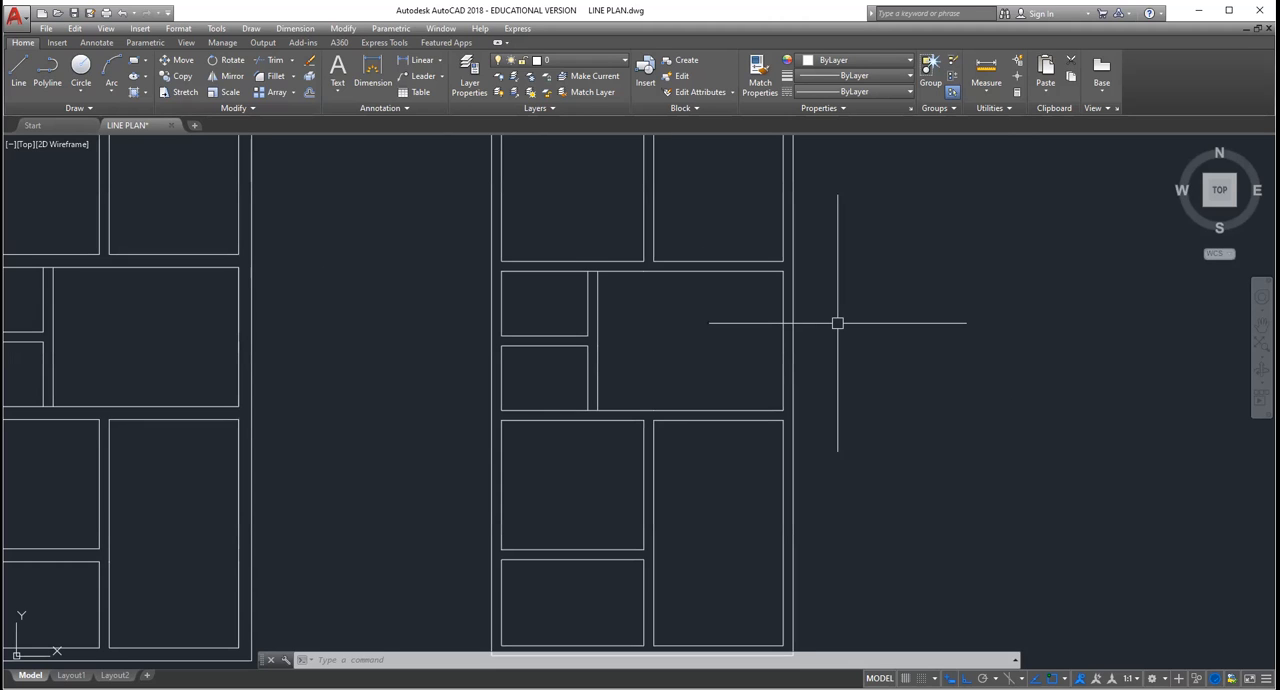
{"action": "scroll", "coordinate": [837, 323], "scroll_direction": "down", "scroll_amount": 4}
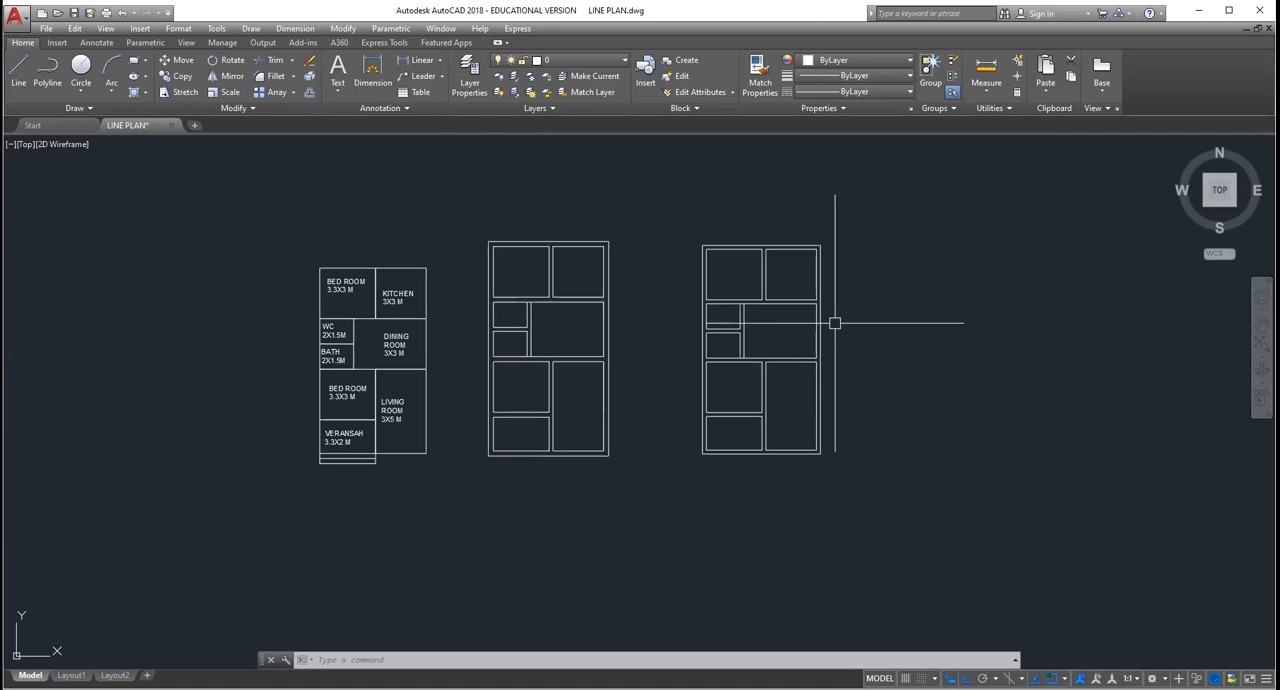
{"action": "scroll", "coordinate": [835, 323], "scroll_direction": "up", "scroll_amount": 2}
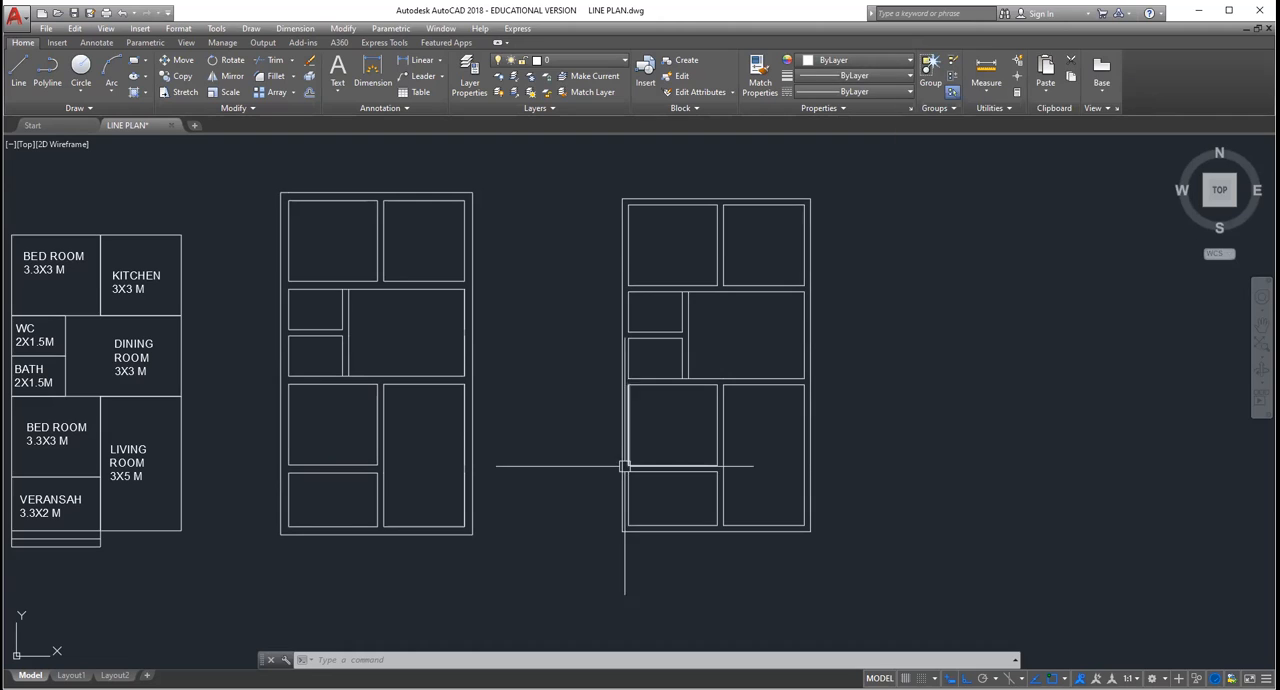
{"action": "scroll", "coordinate": [688, 333], "scroll_direction": "down", "scroll_amount": 2}
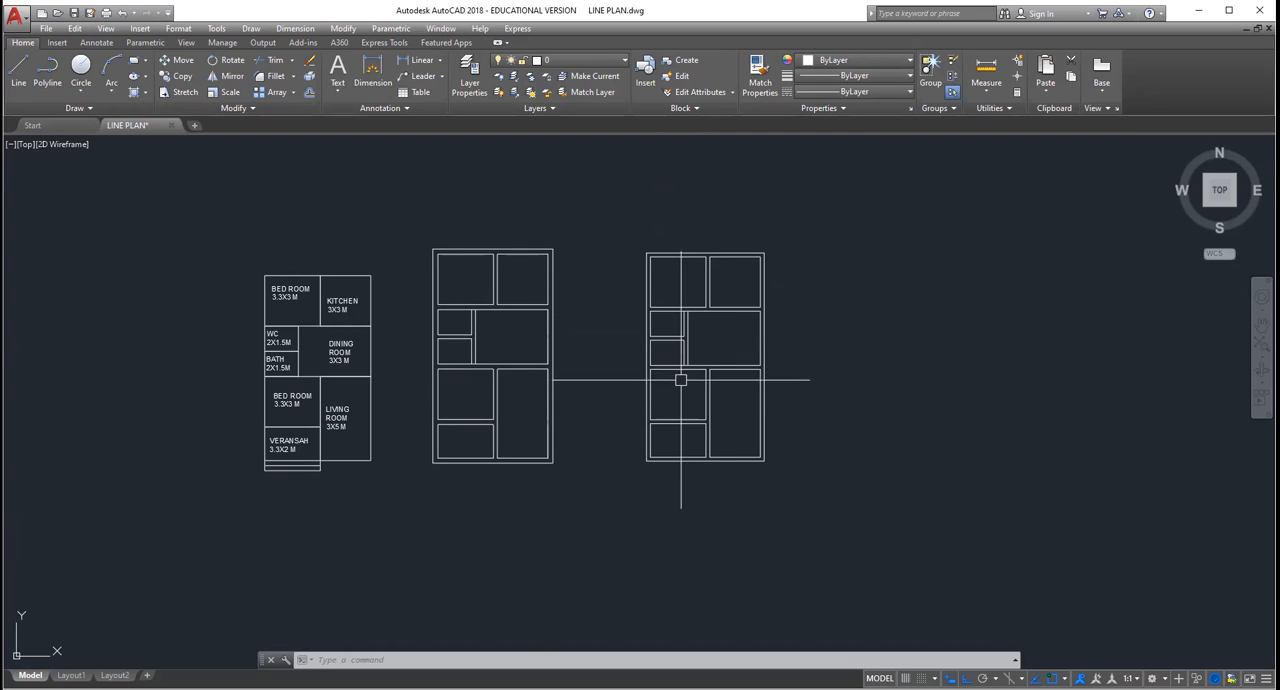
{"action": "scroll", "coordinate": [760, 300], "scroll_direction": "up", "scroll_amount": 6}
{"action": "scroll", "coordinate": [515, 324], "scroll_direction": "down", "scroll_amount": 6}
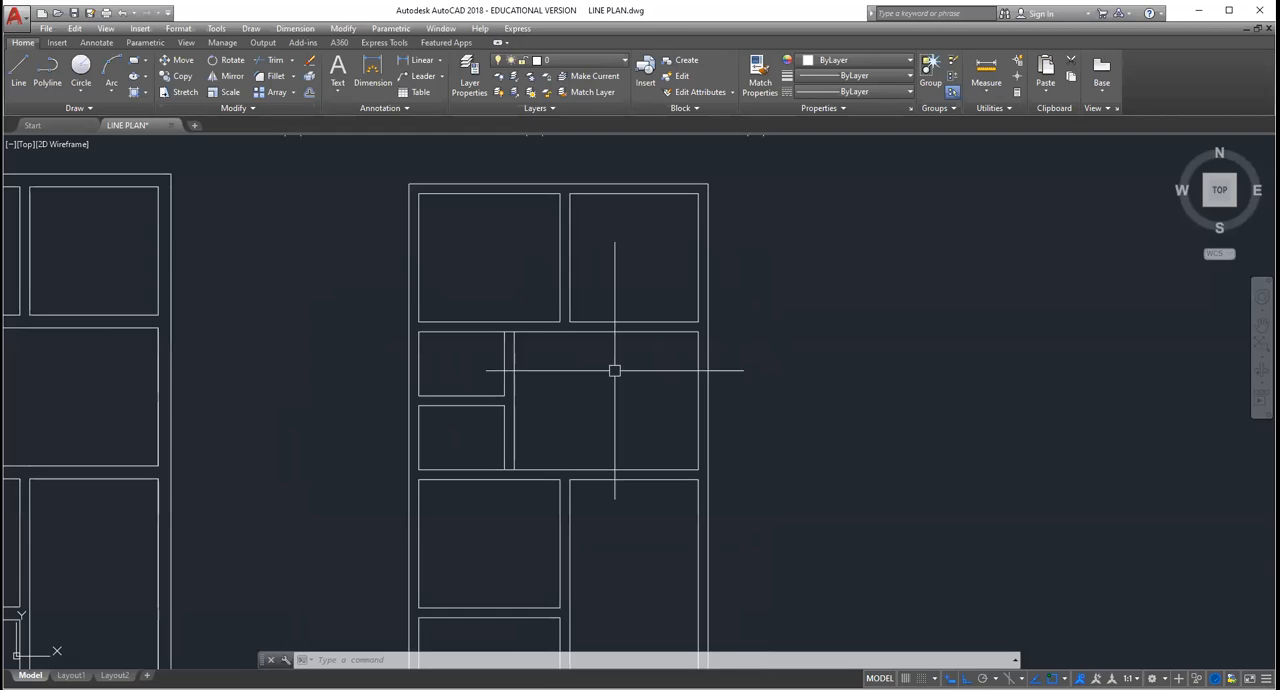
Step: Delete the earlier double-line plan standing between the single-line plan and the new double-line plan
{"action": "left_click", "coordinate": [236, 242]}
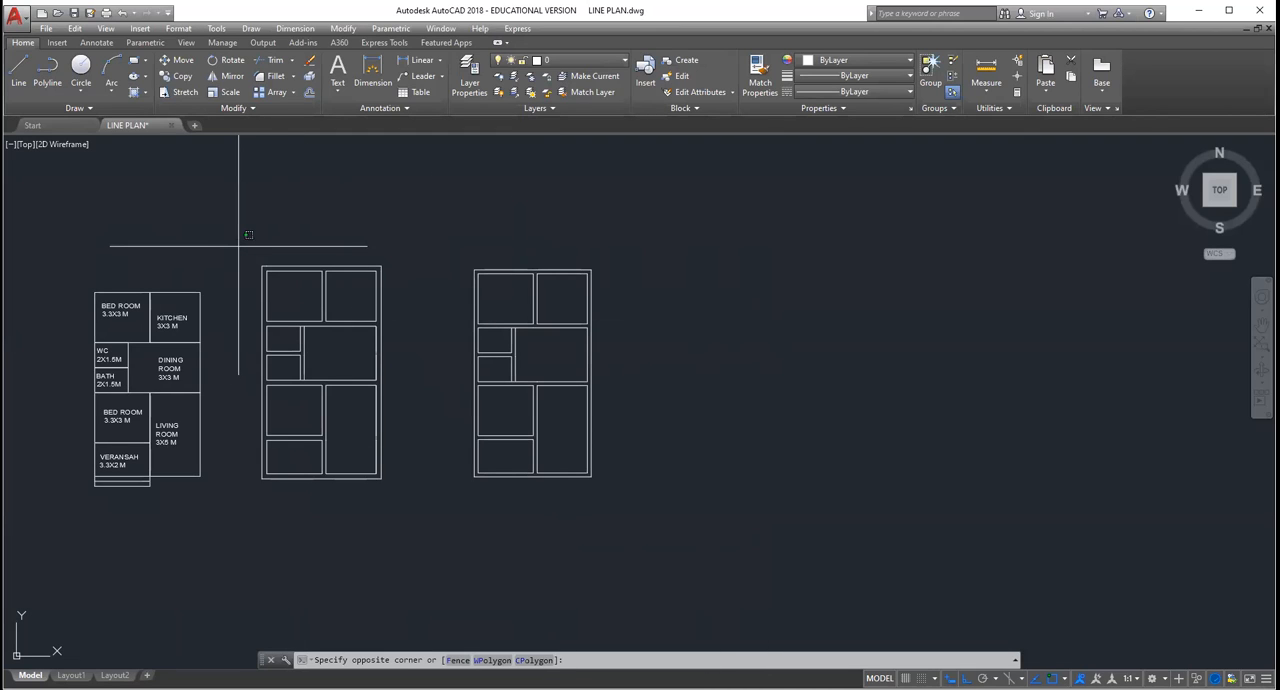
{"action": "left_click", "coordinate": [391, 551]}
{"action": "key", "text": "Delete"}
{"action": "scroll", "coordinate": [467, 275], "scroll_direction": "up", "scroll_amount": 2}
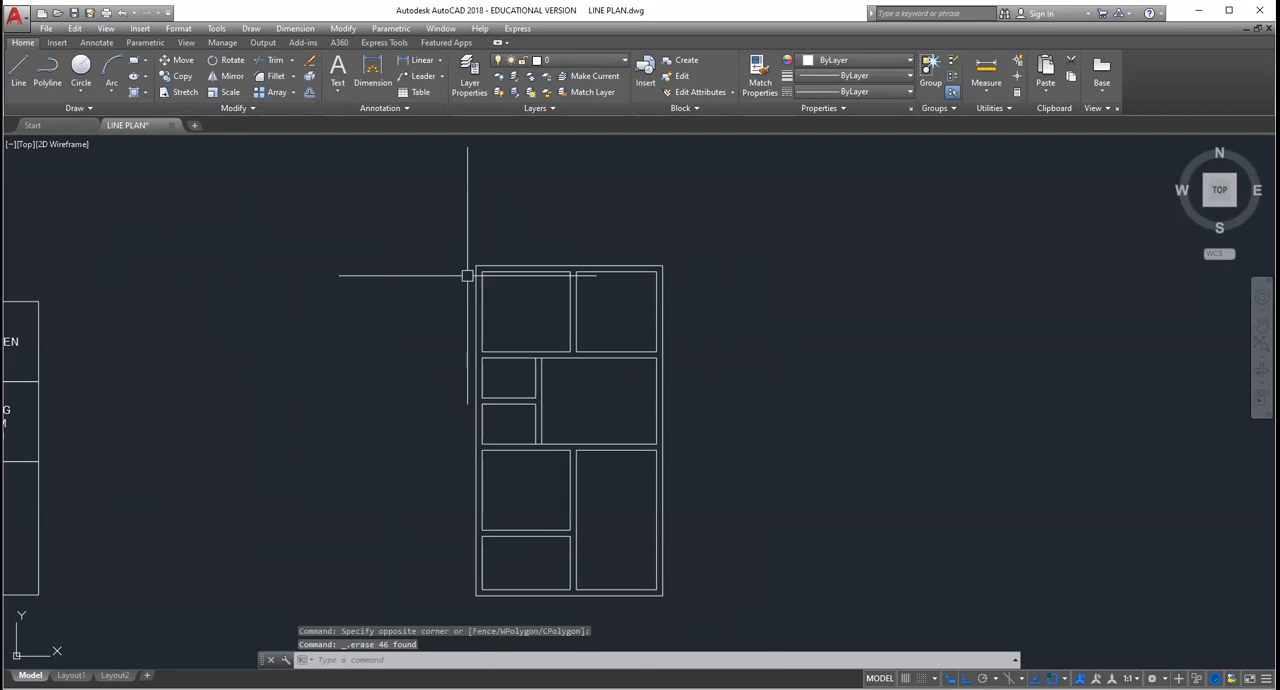
{"action": "scroll", "coordinate": [531, 297], "scroll_direction": "down", "scroll_amount": 2}
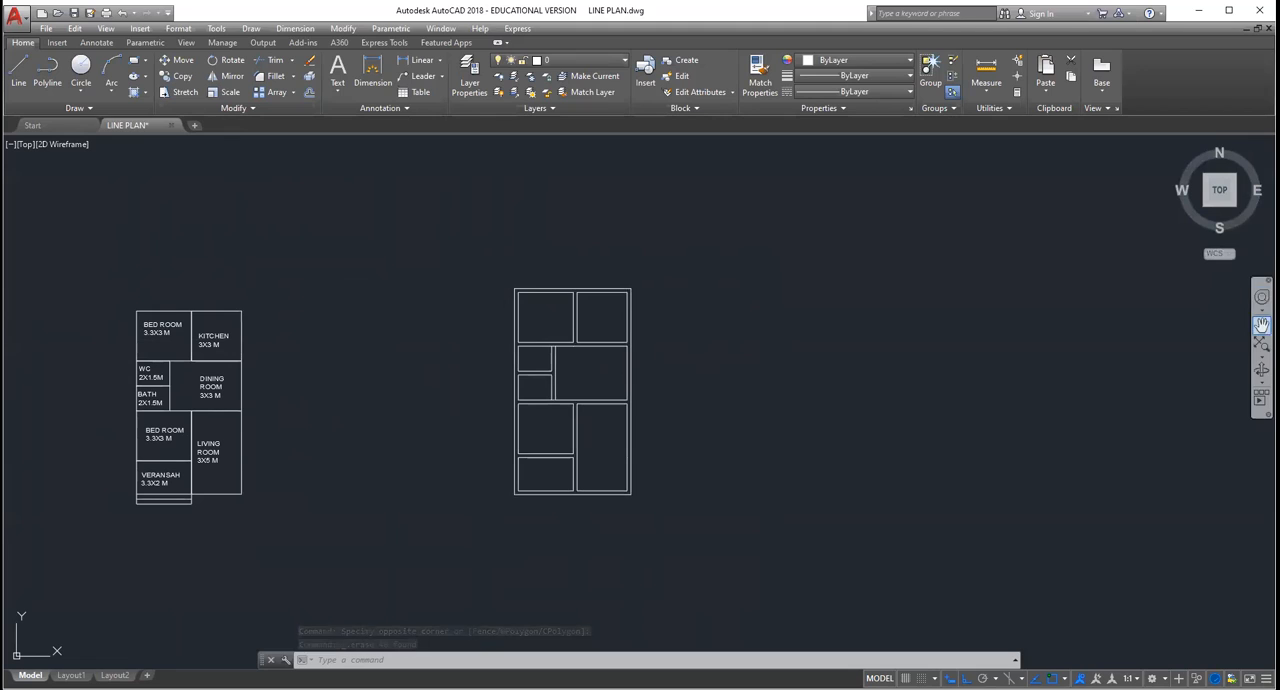
Step: Move the whole labelled single-line plan closer to the double-line plan
{"action": "left_click", "coordinate": [178, 60]}
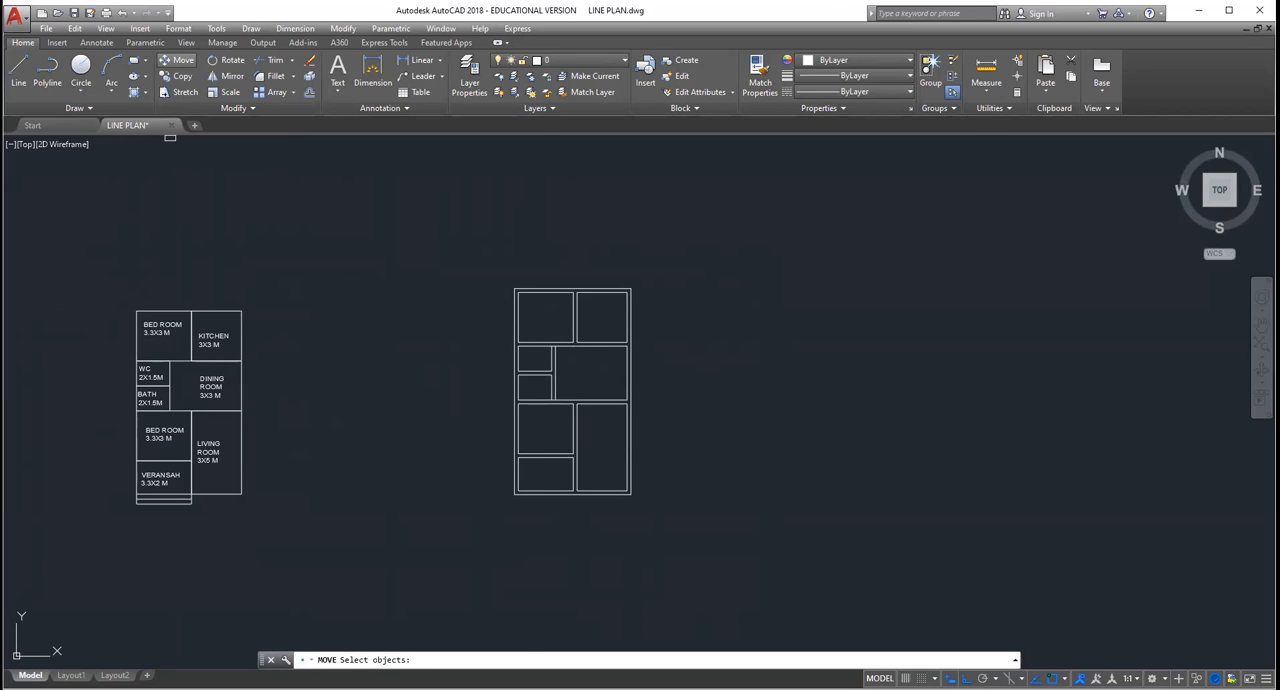
{"action": "left_click", "coordinate": [98, 257]}
{"action": "left_click", "coordinate": [287, 585]}
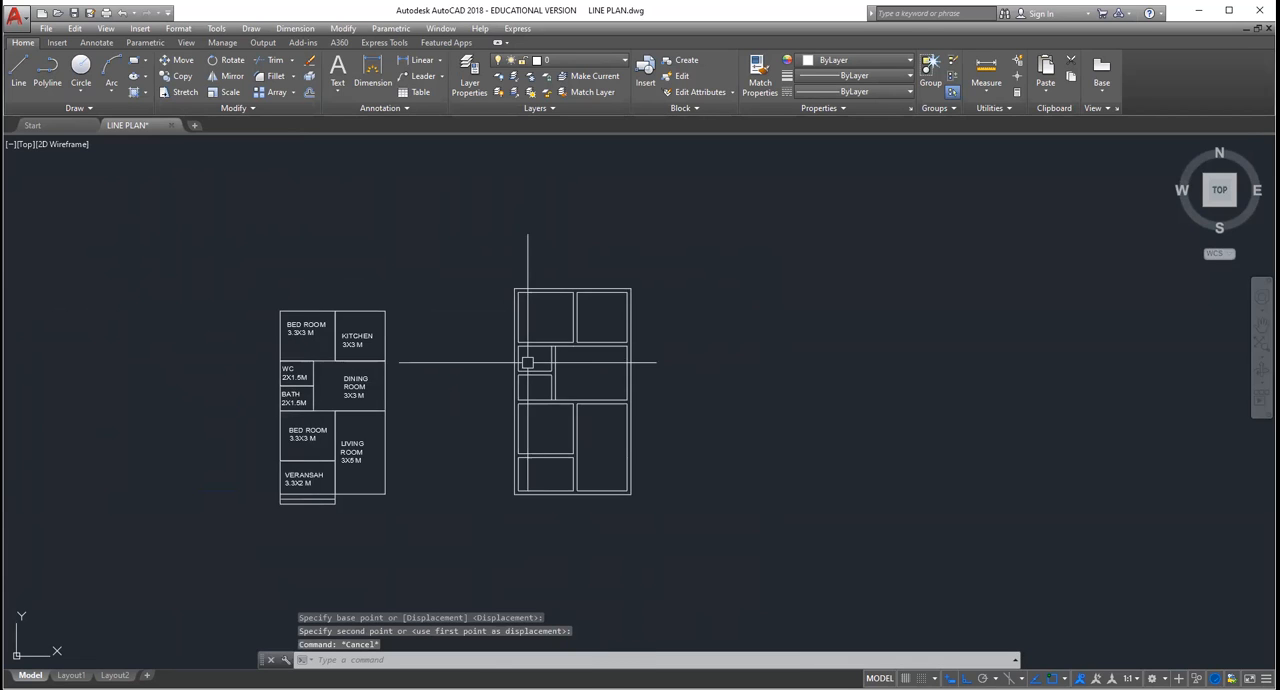
{"action": "scroll", "coordinate": [528, 363], "scroll_direction": "up", "scroll_amount": 4}
{"action": "scroll", "coordinate": [528, 363], "scroll_direction": "down", "scroll_amount": 2}
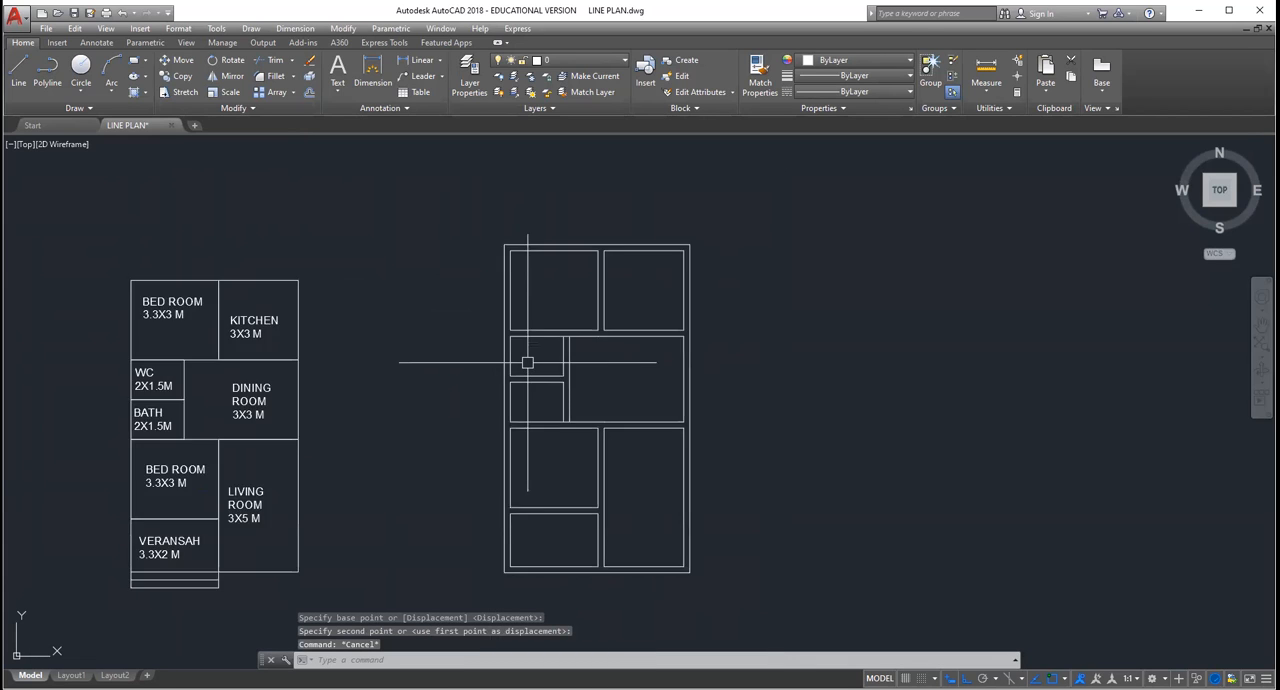
{"action": "scroll", "coordinate": [528, 363], "scroll_direction": "down", "scroll_amount": 2}
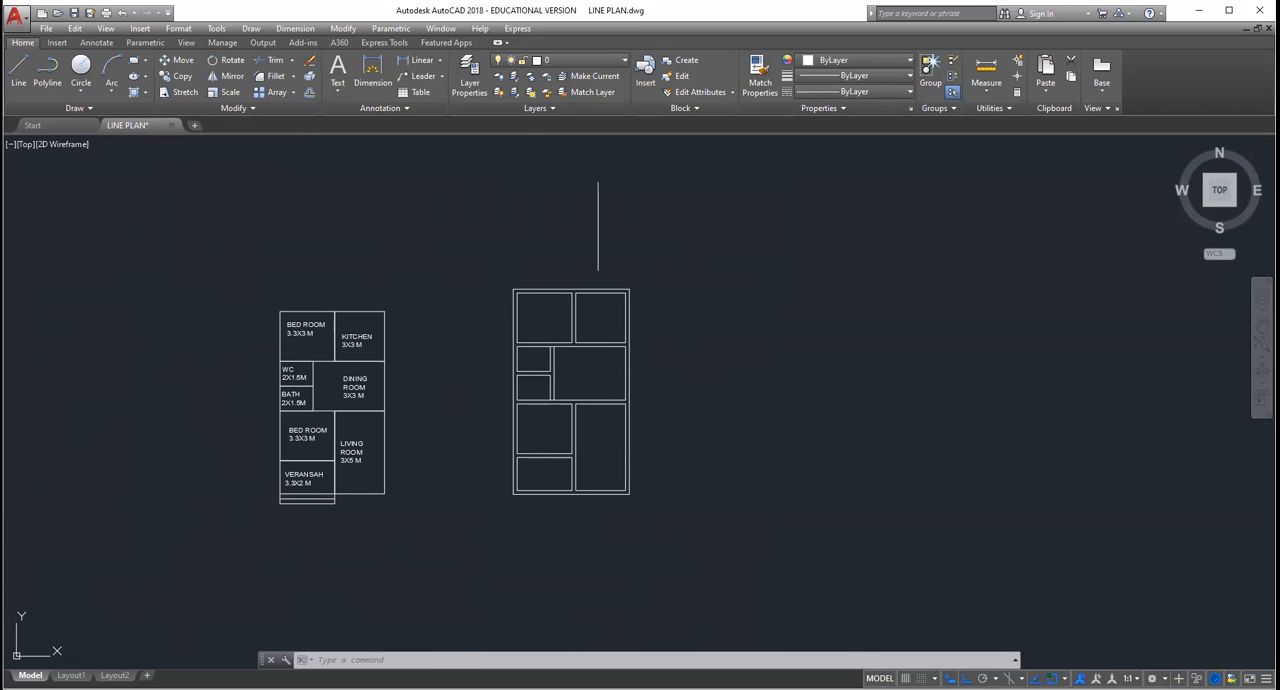
Step: Add a two-line multiline text label reading BED ROOM, 3.3X3 M in the double-line plan's upper-left room
{"action": "scroll", "coordinate": [525, 271], "scroll_direction": "up", "scroll_amount": 2}
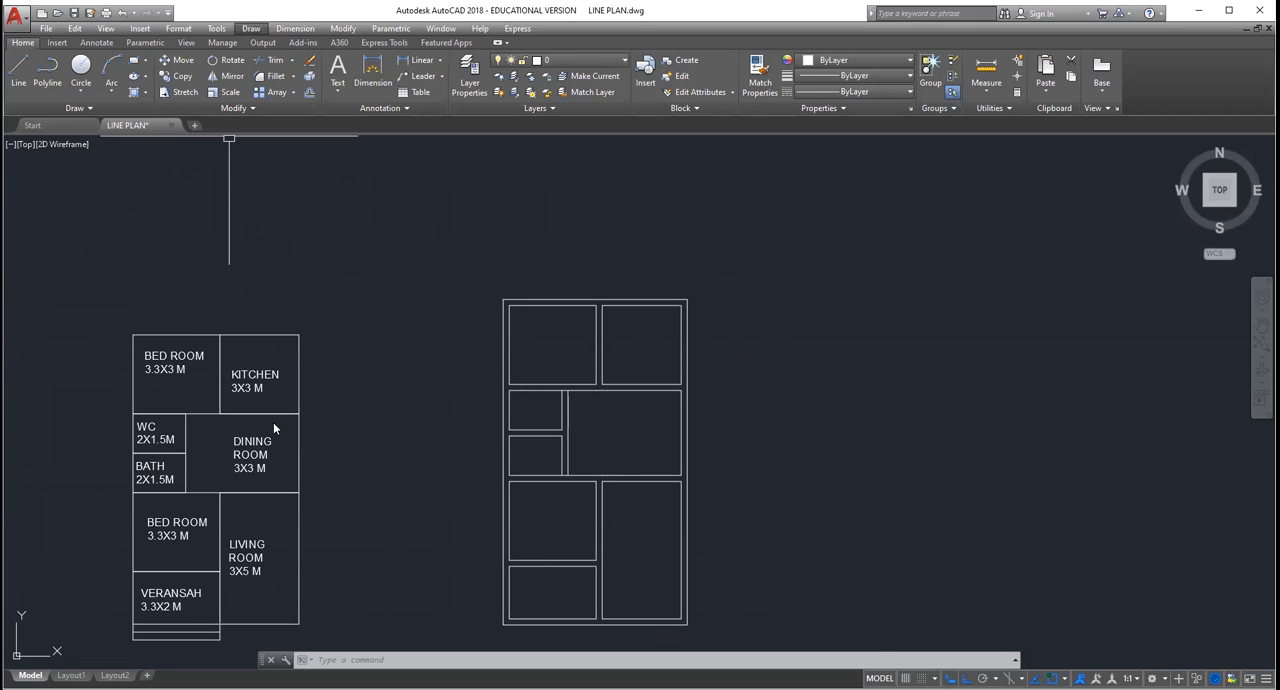
{"action": "mouse_move", "coordinate": [273, 425]}
{"action": "left_click", "coordinate": [400, 425]}
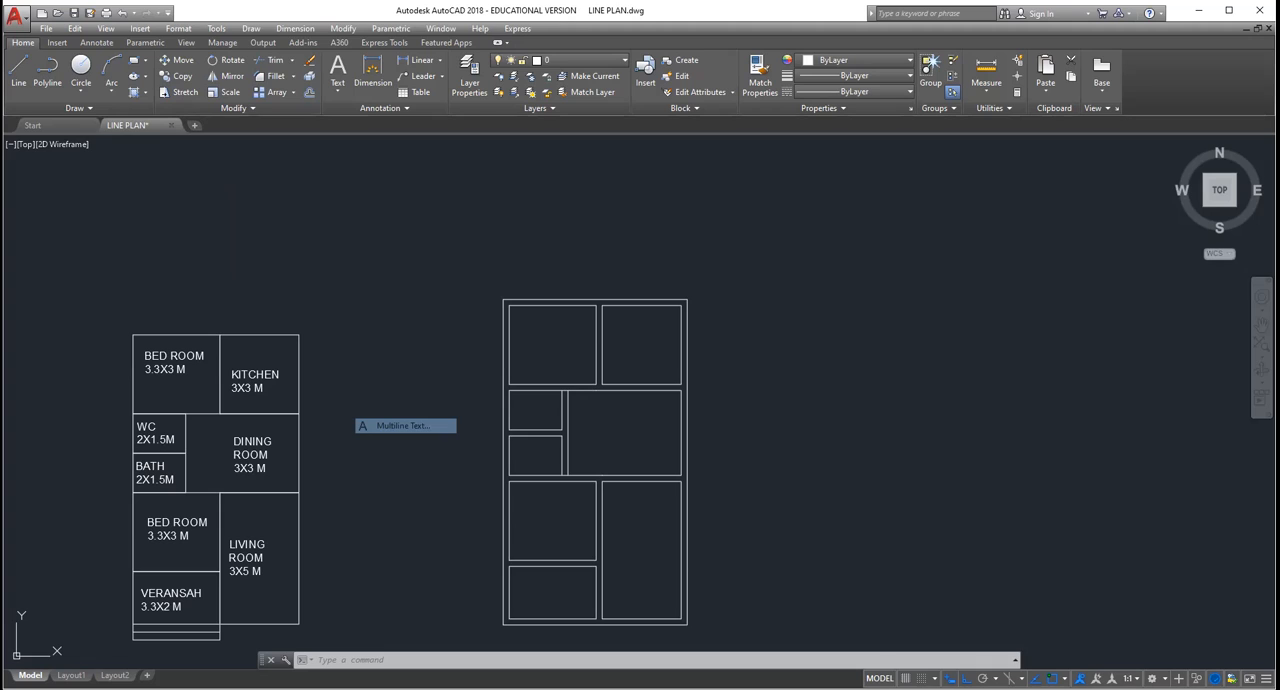
{"action": "scroll", "coordinate": [530, 330], "scroll_direction": "up", "scroll_amount": 4}
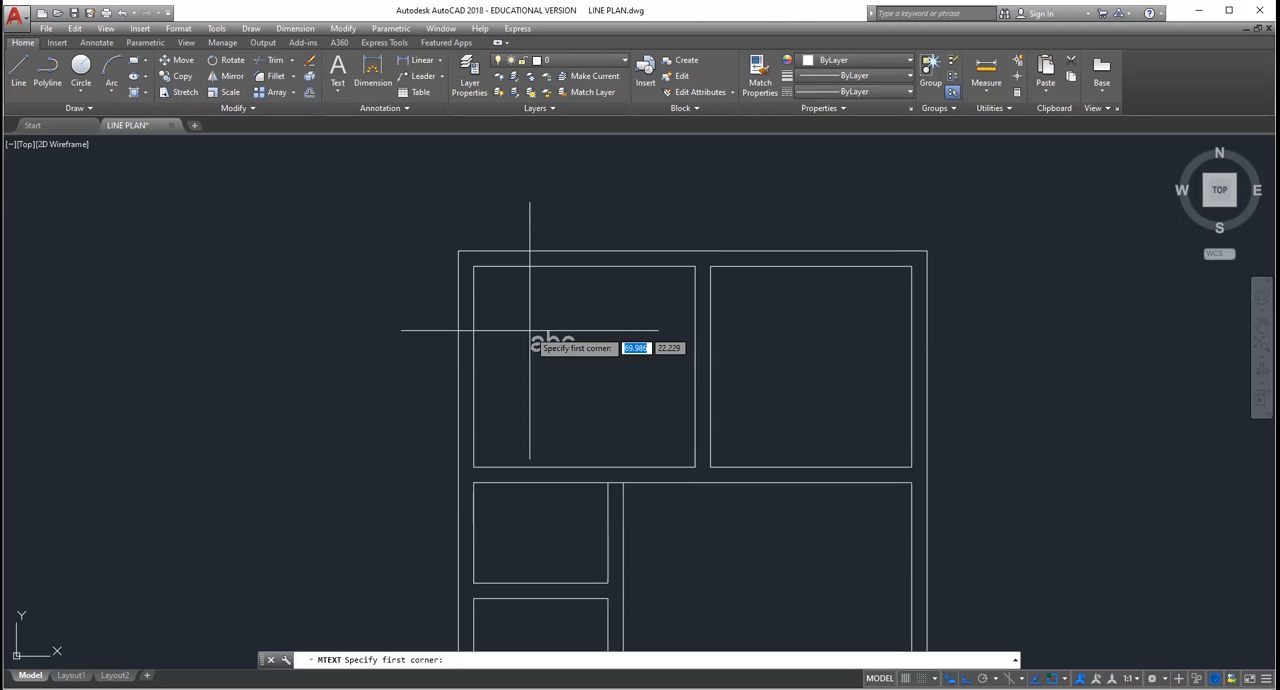
{"action": "left_click", "coordinate": [499, 290]}
{"action": "left_click", "coordinate": [674, 328]}
{"action": "scroll", "coordinate": [610, 394], "scroll_direction": "down", "scroll_amount": 5}
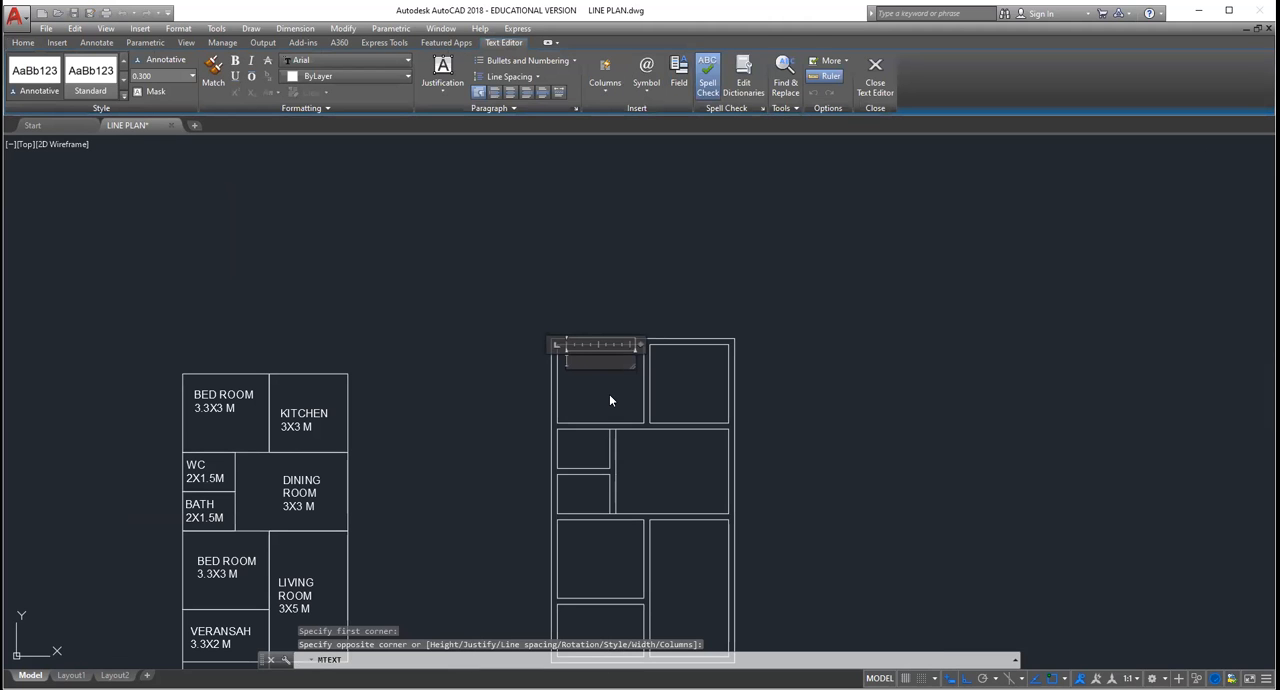
{"action": "type", "text": "bed"}
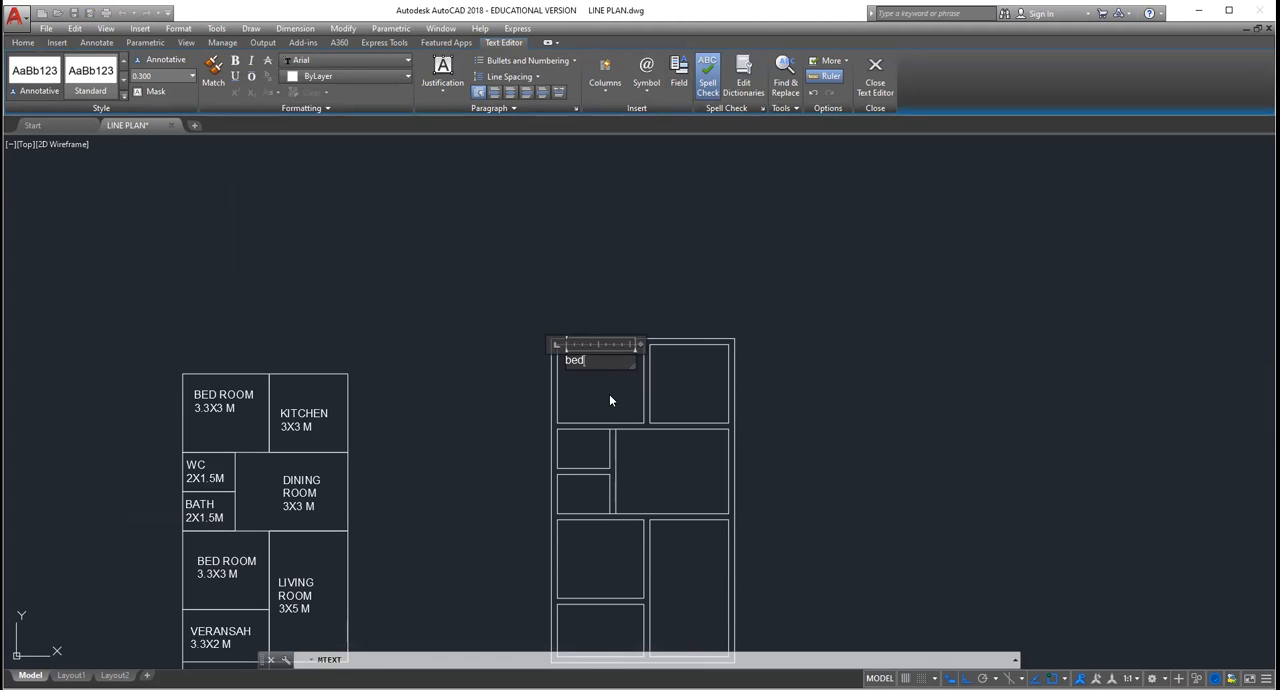
{"action": "key", "text": "BackSpace"}
{"action": "key", "text": "BackSpace"}
{"action": "key", "text": "Return"}
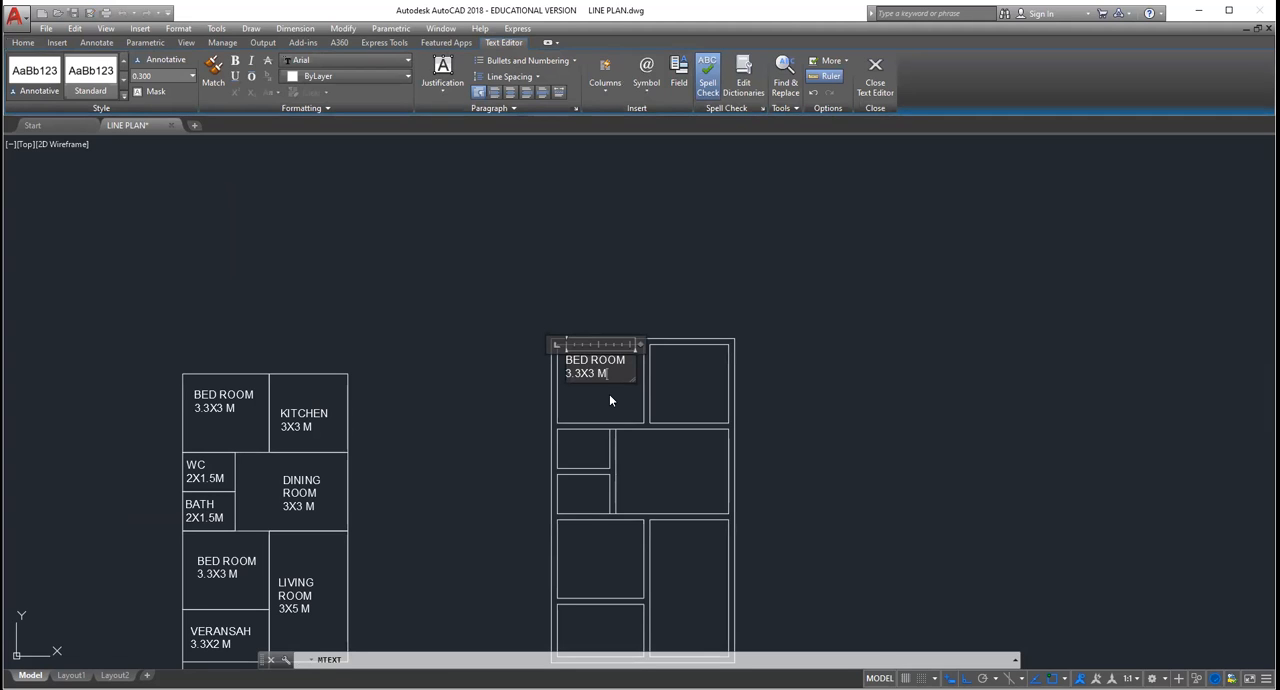
{"action": "key", "text": "Return"}
{"action": "left_click", "coordinate": [599, 338]}
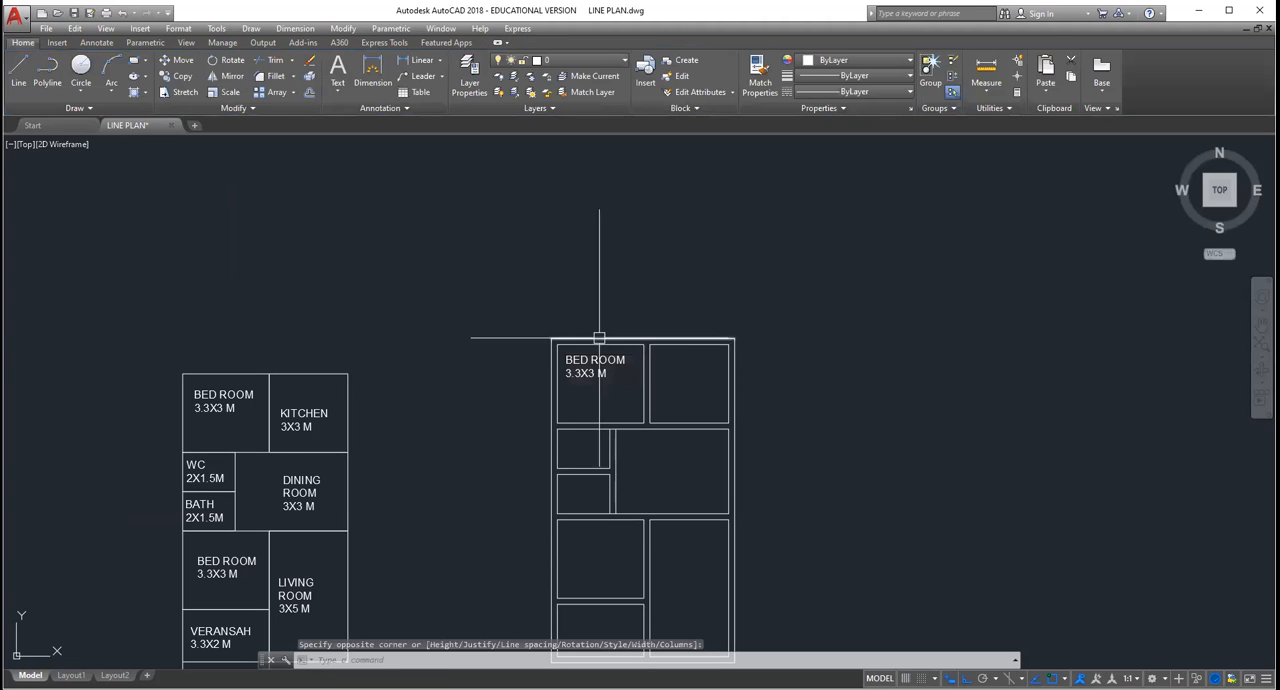
Step: Copy the BED ROOM, 3.3X3 M label into the upper-right, middle-right, lower-right, both lower-left and upper small rooms of the double-line plan
{"action": "left_click", "coordinate": [593, 364]}
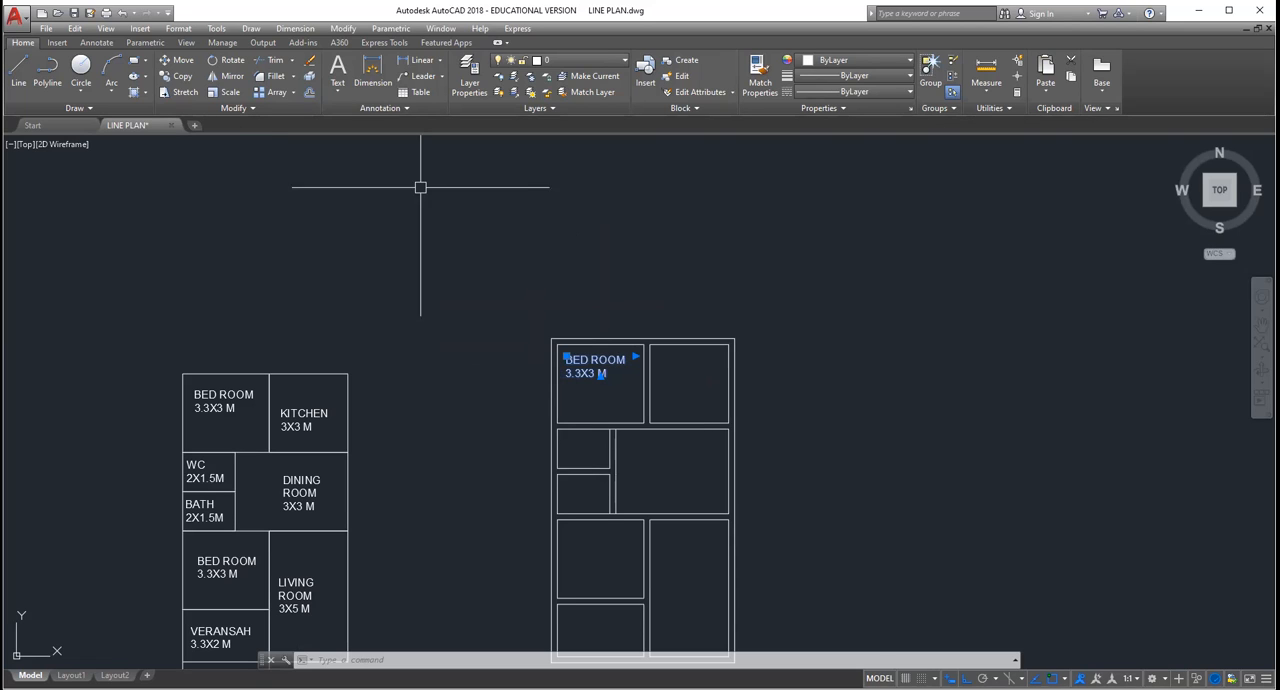
{"action": "left_click", "coordinate": [343, 28]}
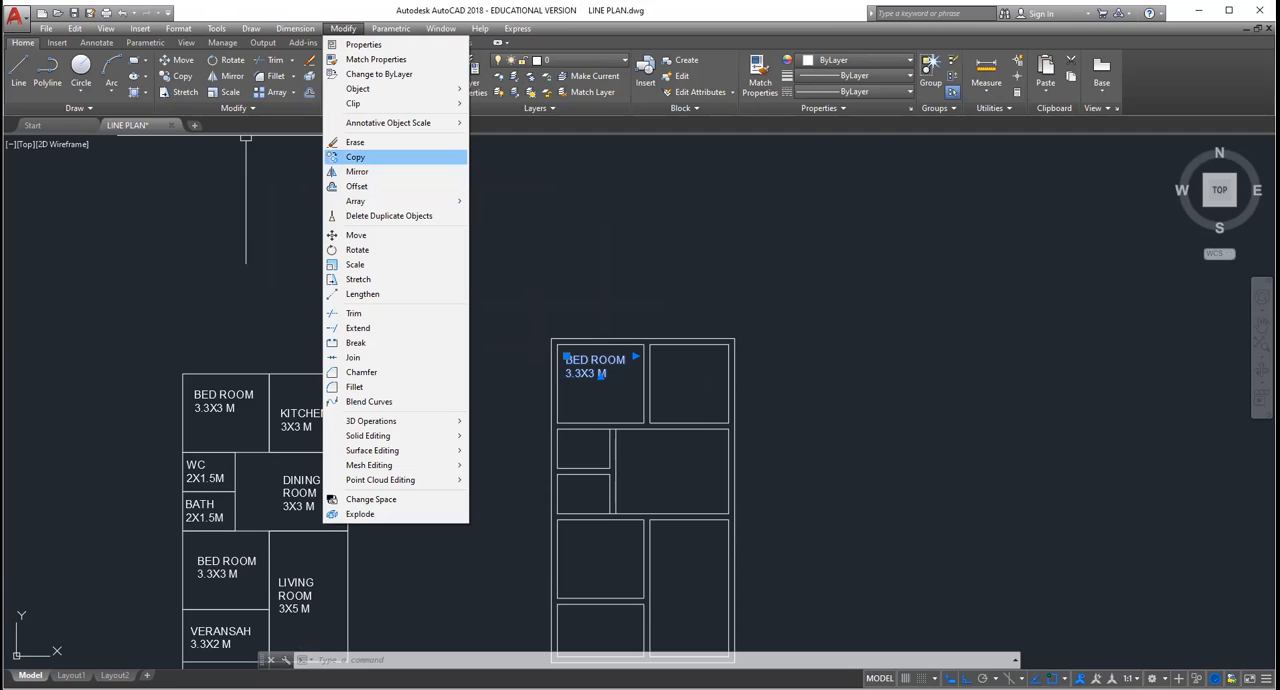
{"action": "left_click", "coordinate": [355, 157]}
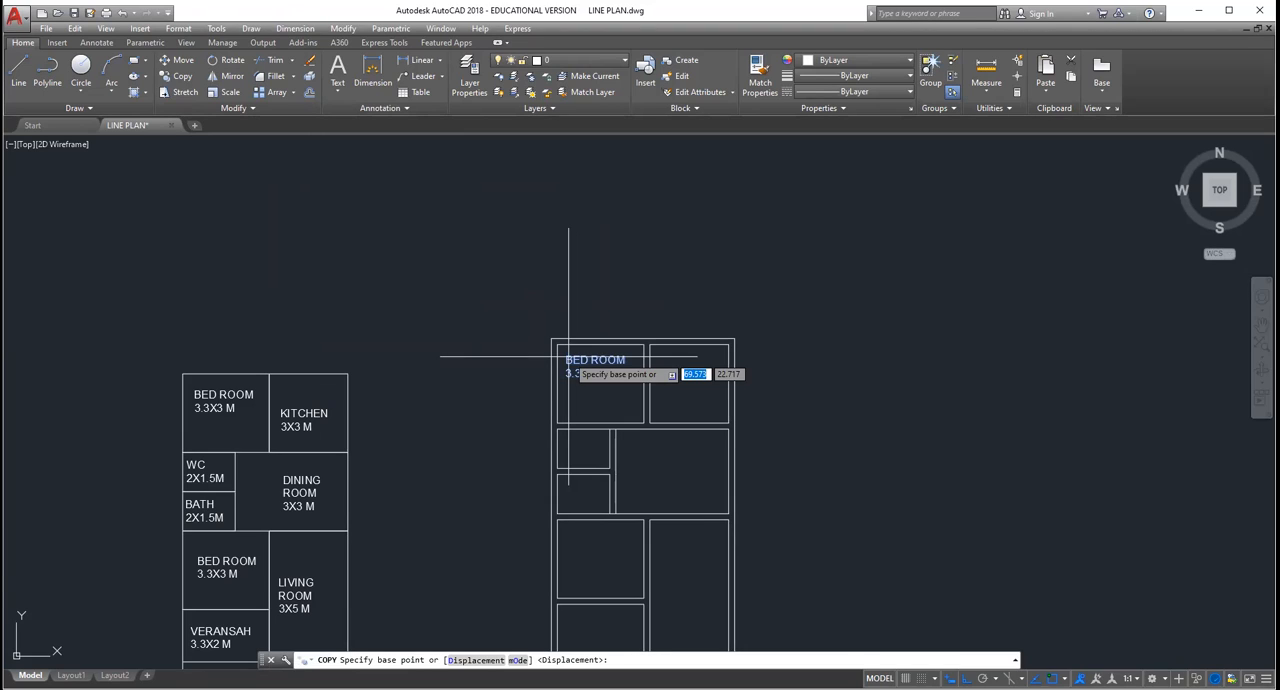
{"action": "left_click", "coordinate": [569, 355]}
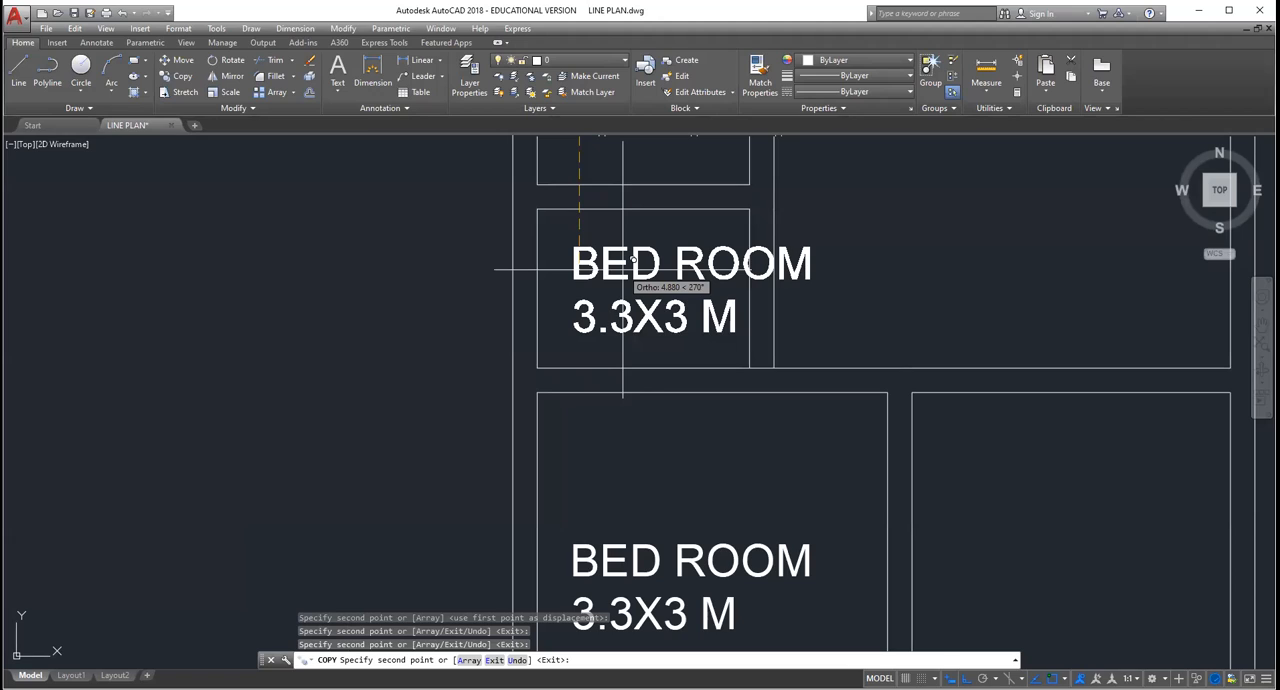
{"action": "scroll", "coordinate": [623, 268], "scroll_direction": "down", "scroll_amount": 8}
{"action": "key", "text": "F8"}
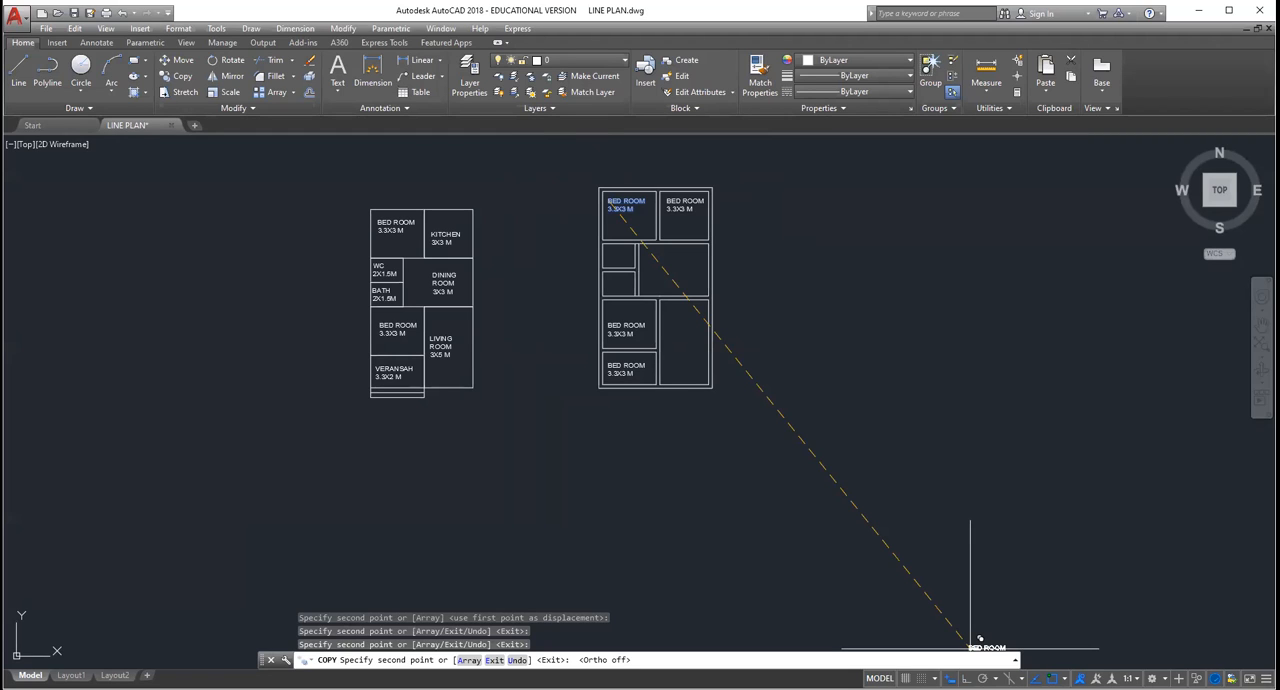
{"action": "scroll", "coordinate": [586, 233], "scroll_direction": "up", "scroll_amount": 8}
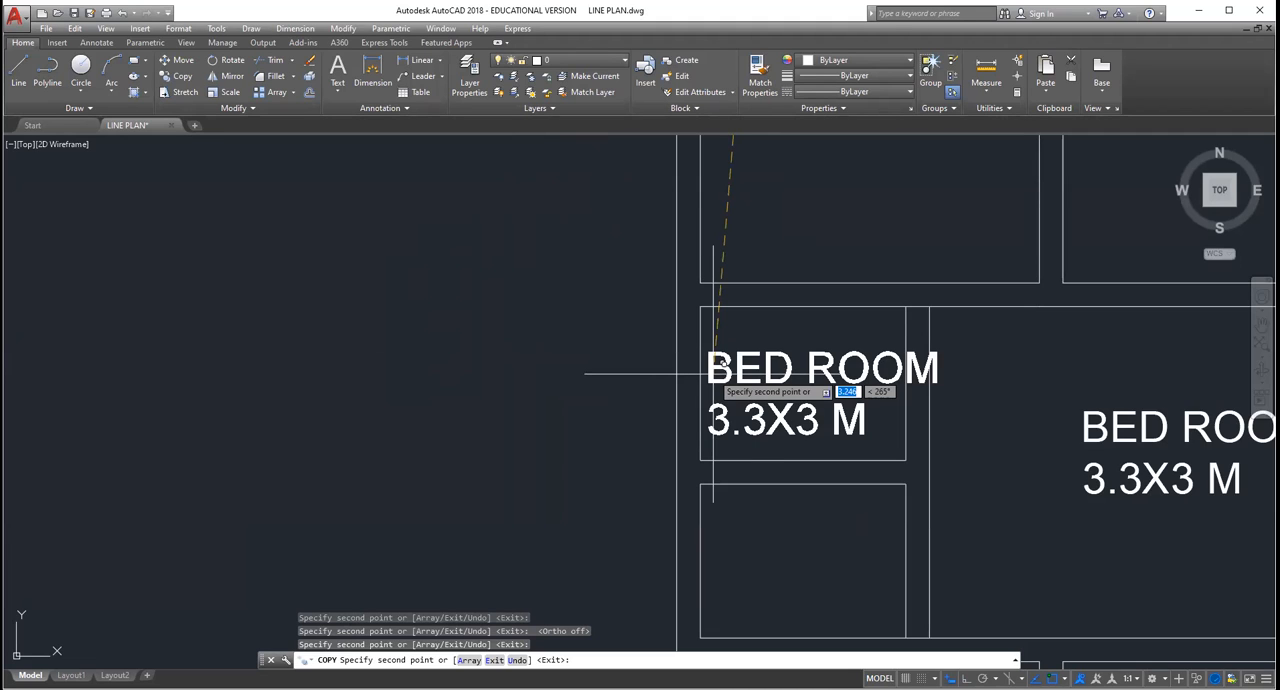
{"action": "left_click", "coordinate": [713, 374]}
{"action": "key", "text": "Escape"}
Step: Change the name in the double-line plan's upper-right room label to KITCHEN
{"action": "scroll", "coordinate": [744, 412], "scroll_direction": "down", "scroll_amount": 8}
{"action": "scroll", "coordinate": [802, 378], "scroll_direction": "up", "scroll_amount": 8}
{"action": "left_click", "coordinate": [910, 290]}
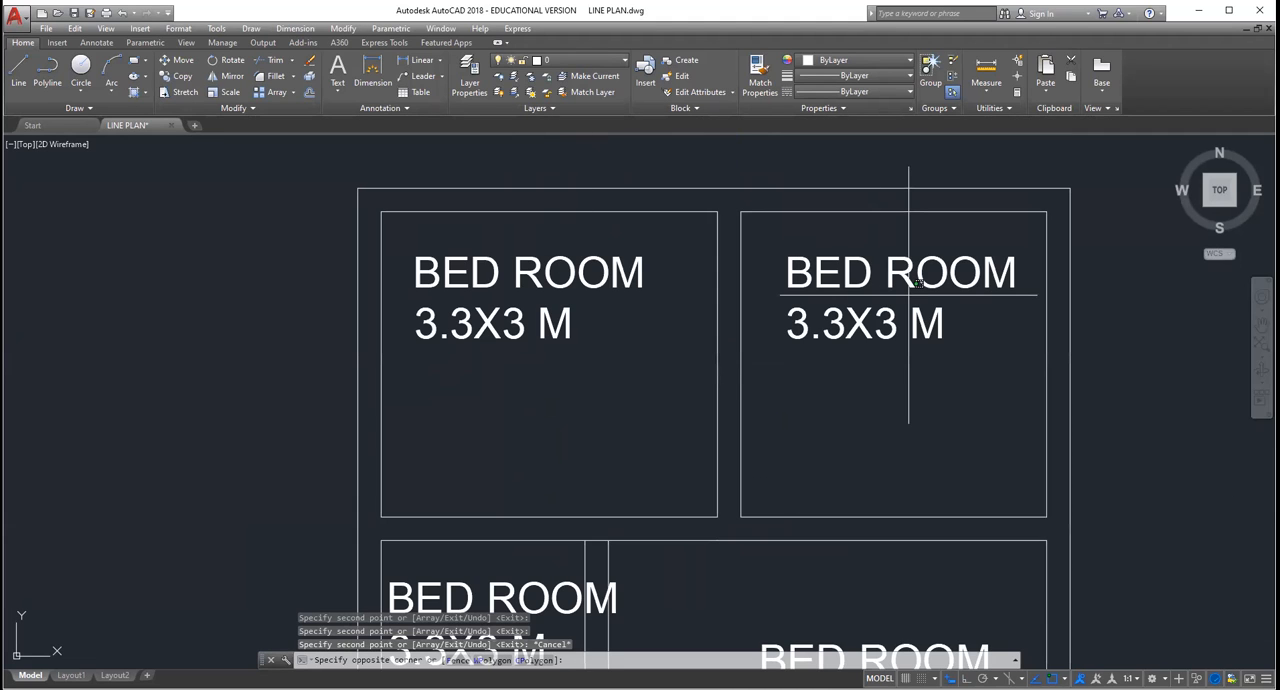
{"action": "left_click", "coordinate": [910, 292]}
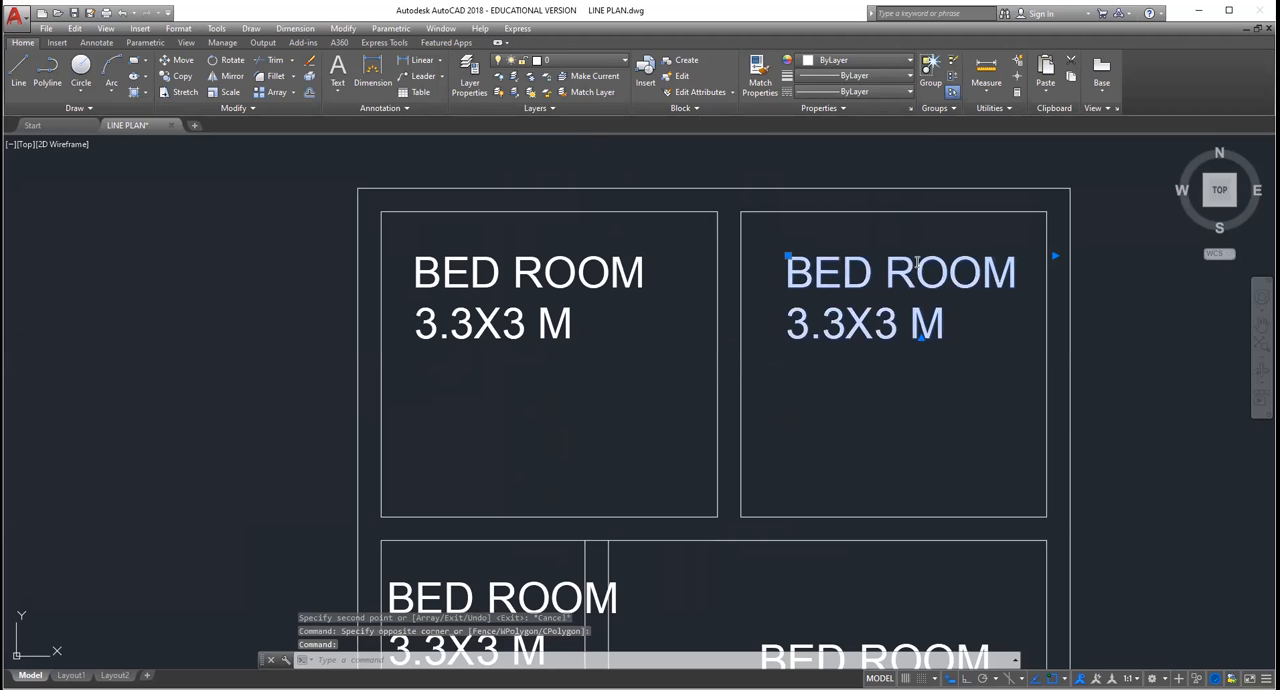
{"action": "double_click", "coordinate": [946, 276]}
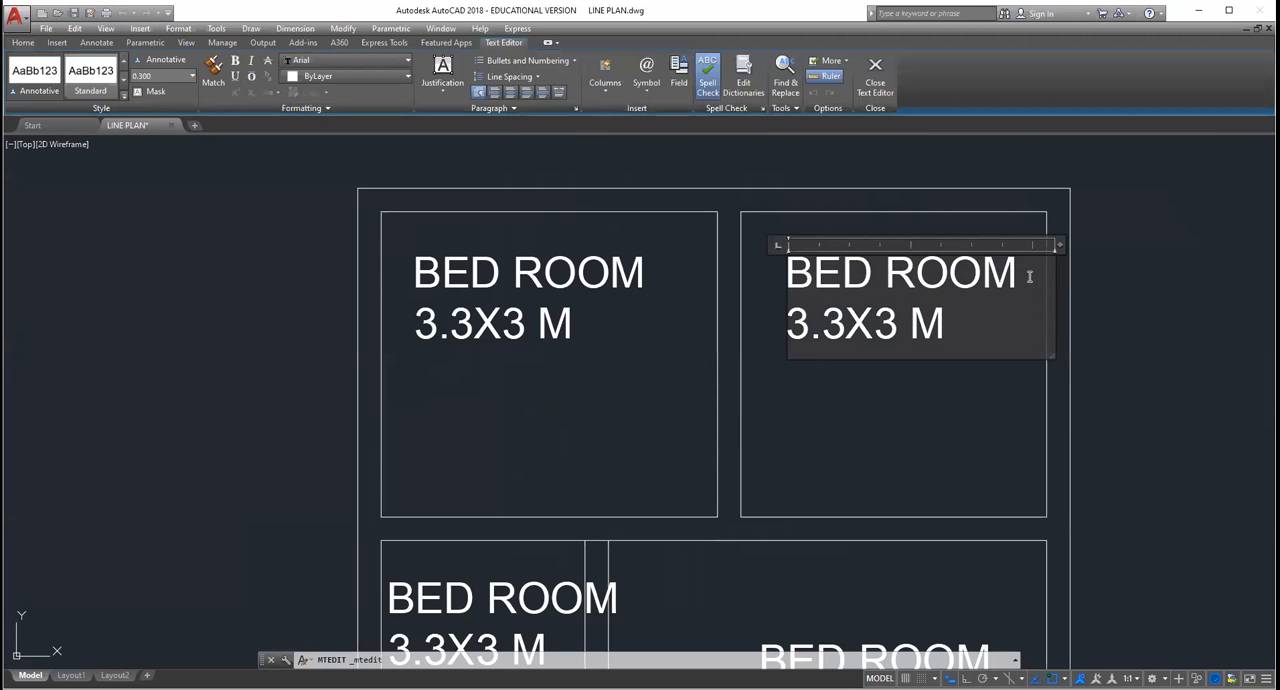
{"action": "key", "text": "BackSpace"}
{"action": "key", "text": "BackSpace"}
{"action": "key", "text": "BackSpace"}
{"action": "key", "text": "BackSpace"}
{"action": "key", "text": "BackSpace"}
{"action": "key", "text": "BackSpace"}
{"action": "key", "text": "BackSpace"}
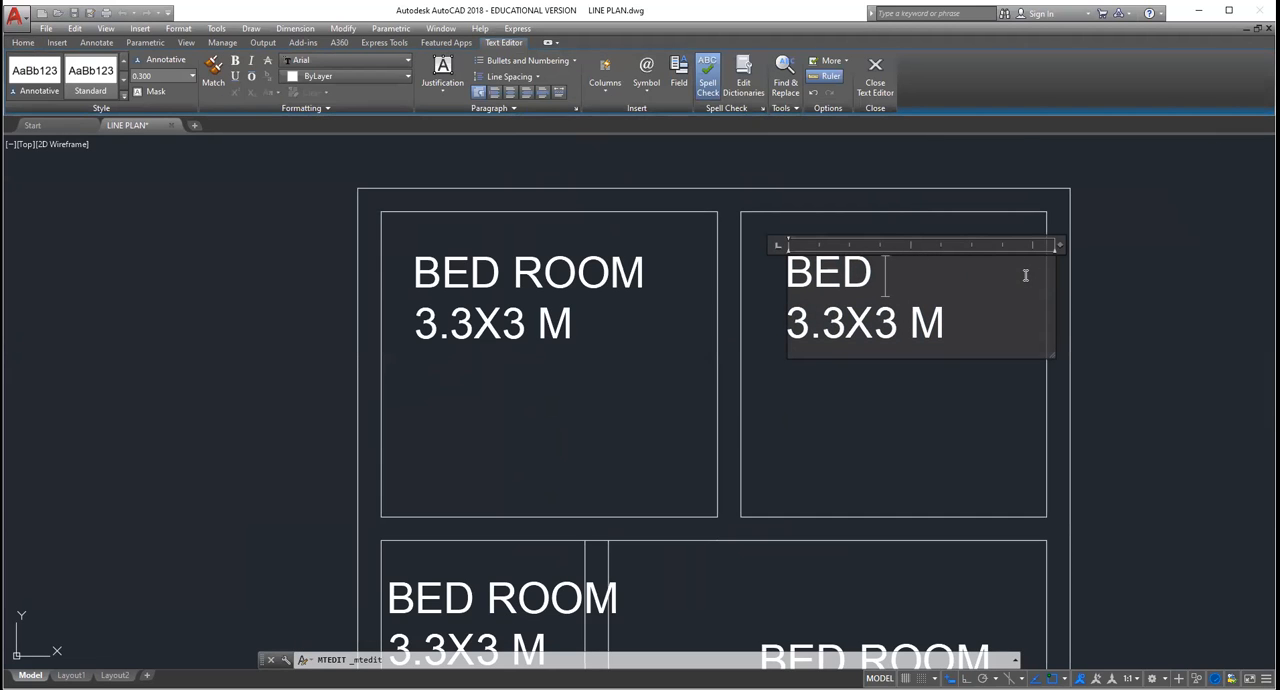
{"action": "key", "text": "BackSpace"}
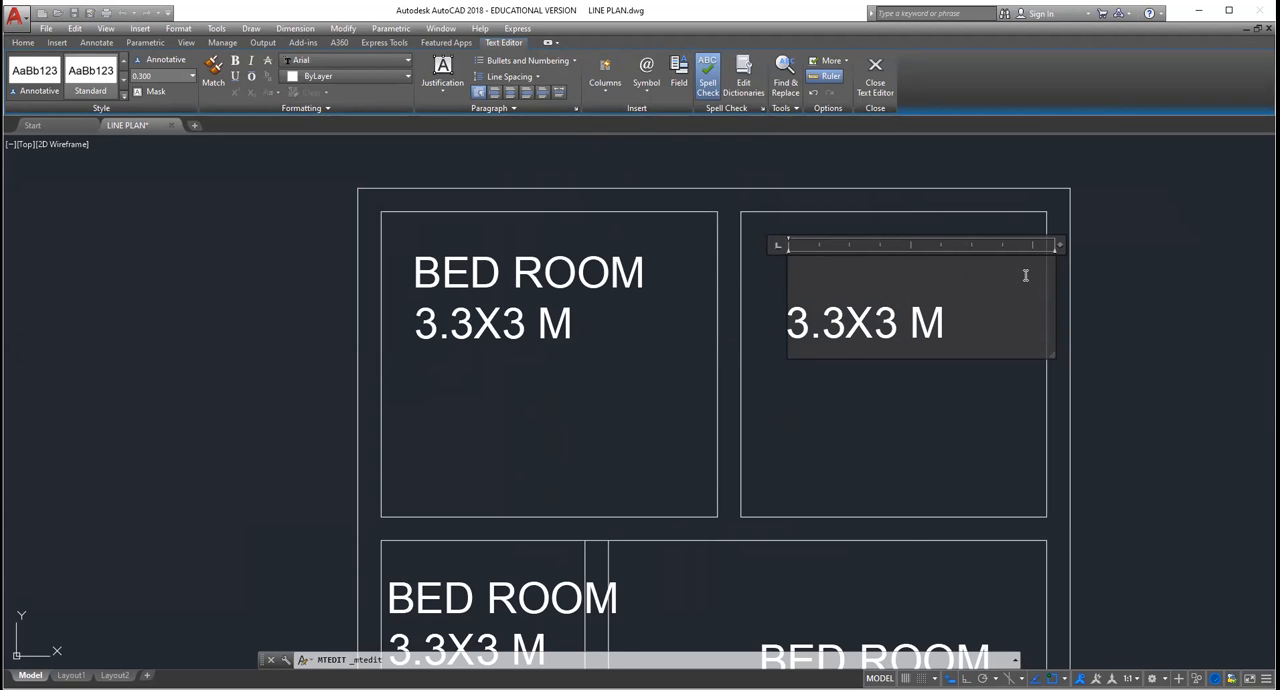
{"action": "scroll", "coordinate": [1025, 275], "scroll_direction": "down", "scroll_amount": 2}
{"action": "scroll", "coordinate": [1025, 275], "scroll_direction": "down", "scroll_amount": 2}
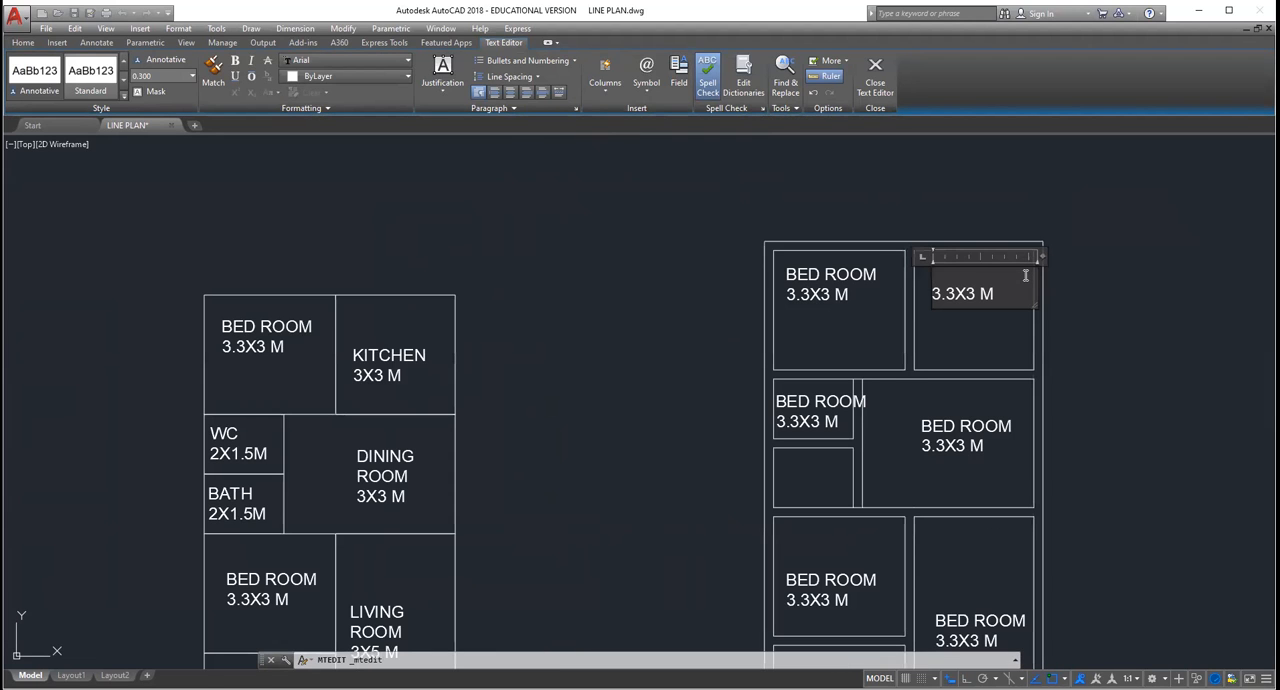
{"action": "type", "text": "KITCHEN"}
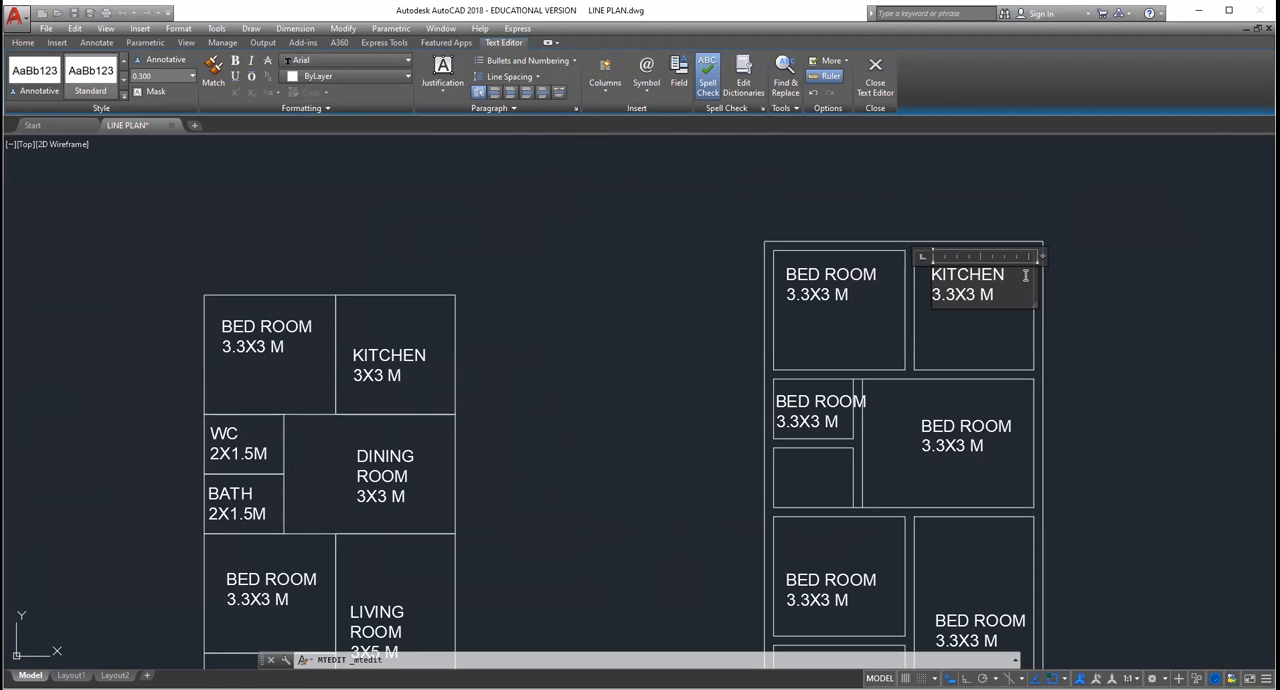
{"action": "left_click", "coordinate": [988, 337]}
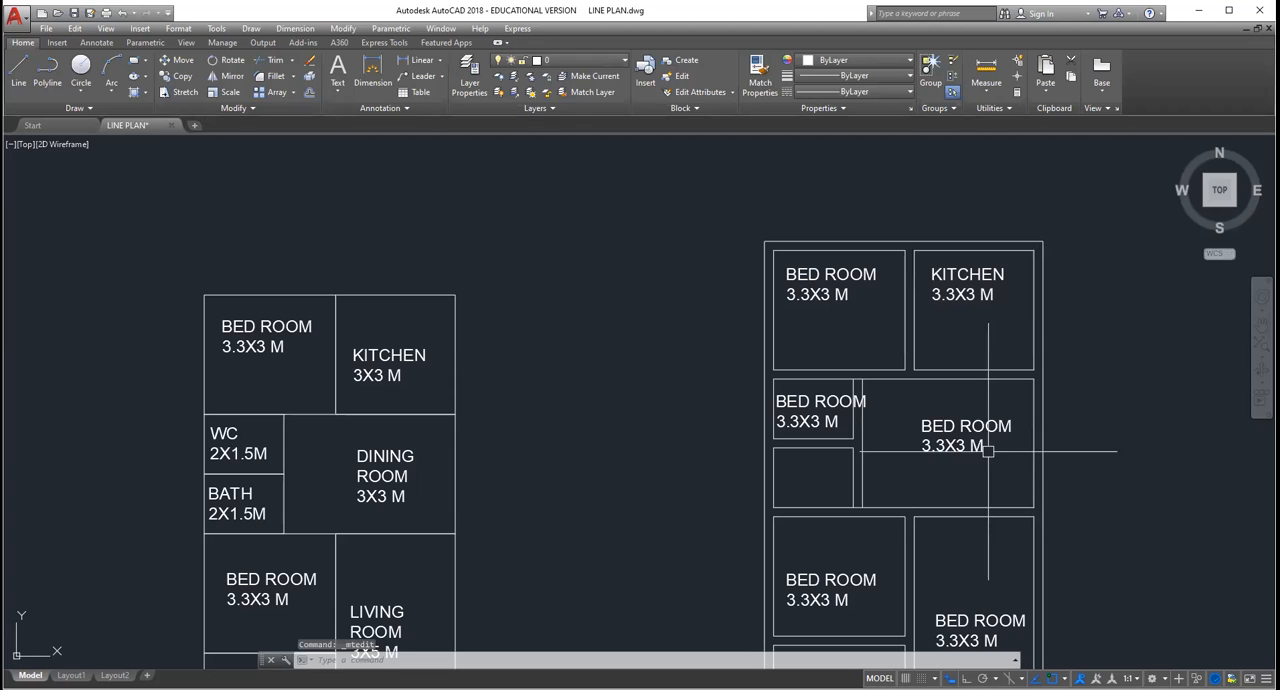
Step: Change the name in the double-line plan's middle-right room label to DINING ROOM
{"action": "left_click", "coordinate": [964, 432]}
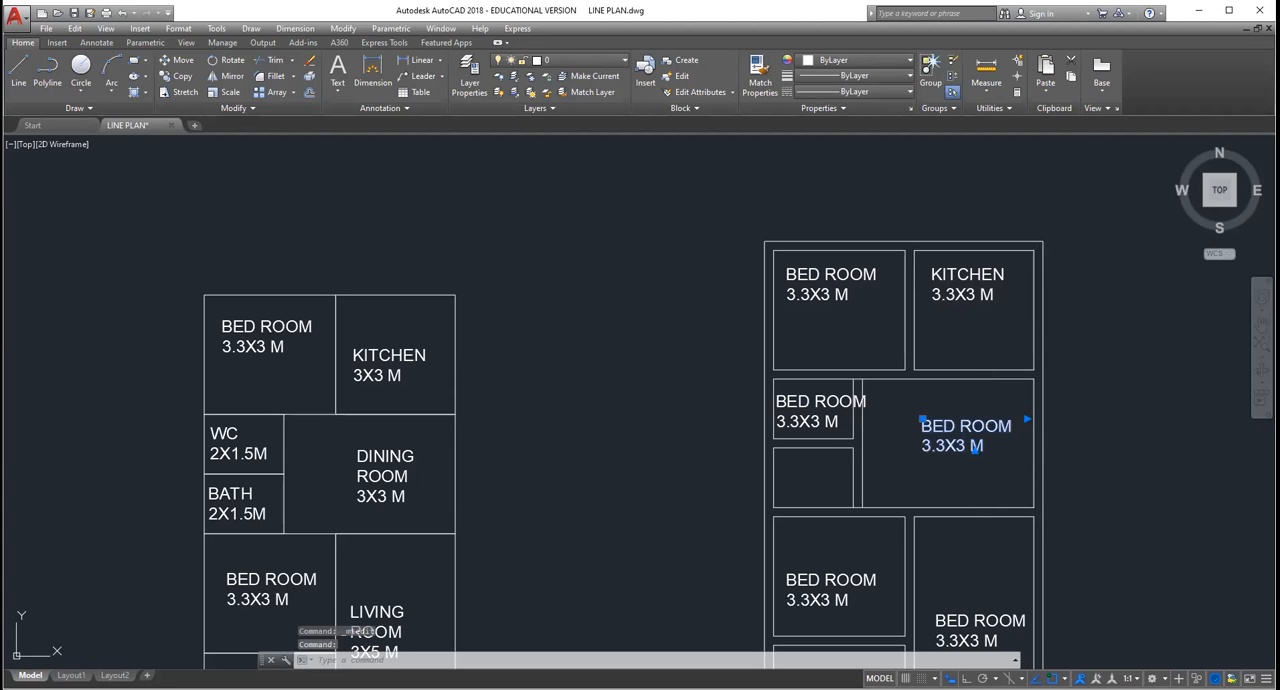
{"action": "double_click", "coordinate": [957, 426]}
{"action": "key", "text": "BackSpace"}
{"action": "key", "text": "BackSpace"}
{"action": "key", "text": "BackSpace"}
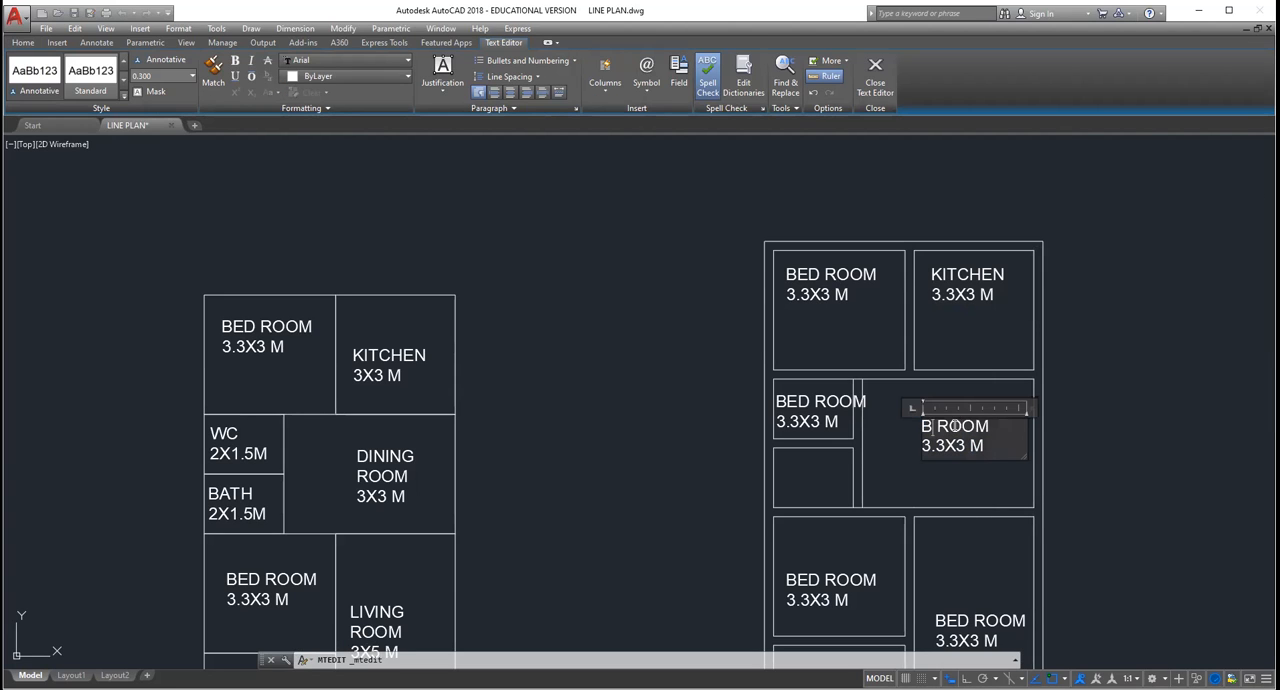
{"action": "type", "text": "DINING"}
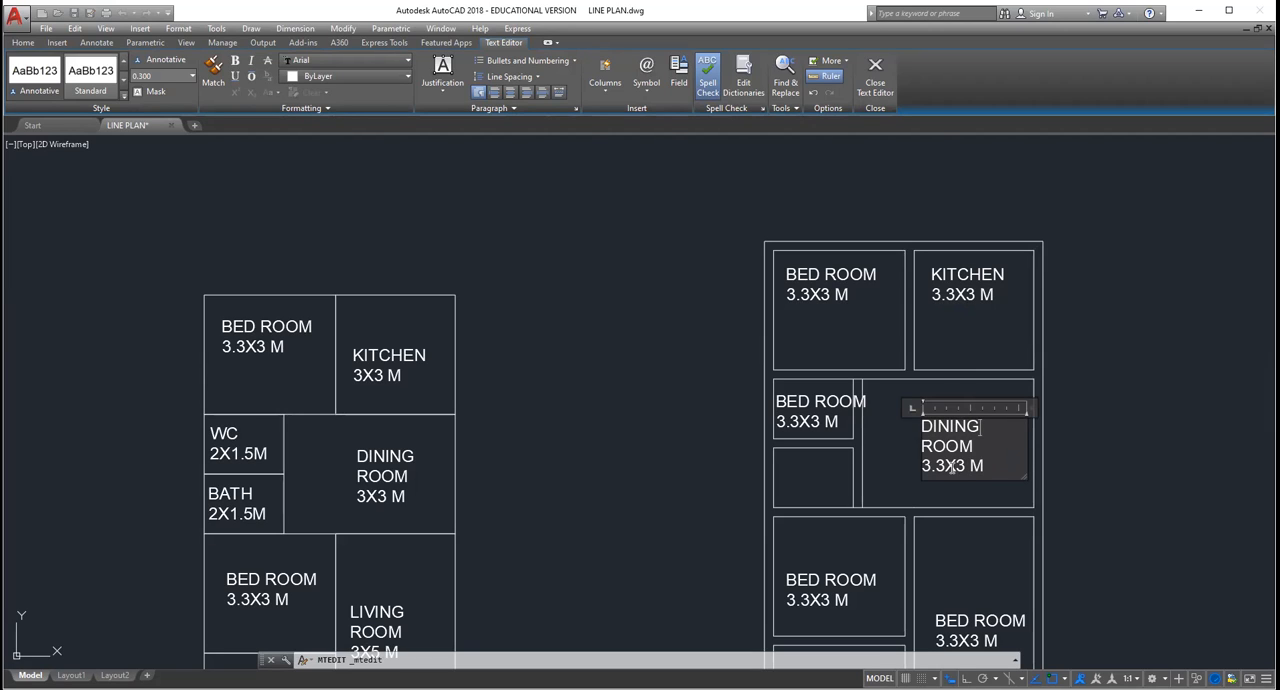
Step: Set the size in the double-line plan's dining room label to 3X3 M
{"action": "key", "text": "BackSpace"}
{"action": "key", "text": "BackSpace"}
{"action": "left_click", "coordinate": [954, 306]}
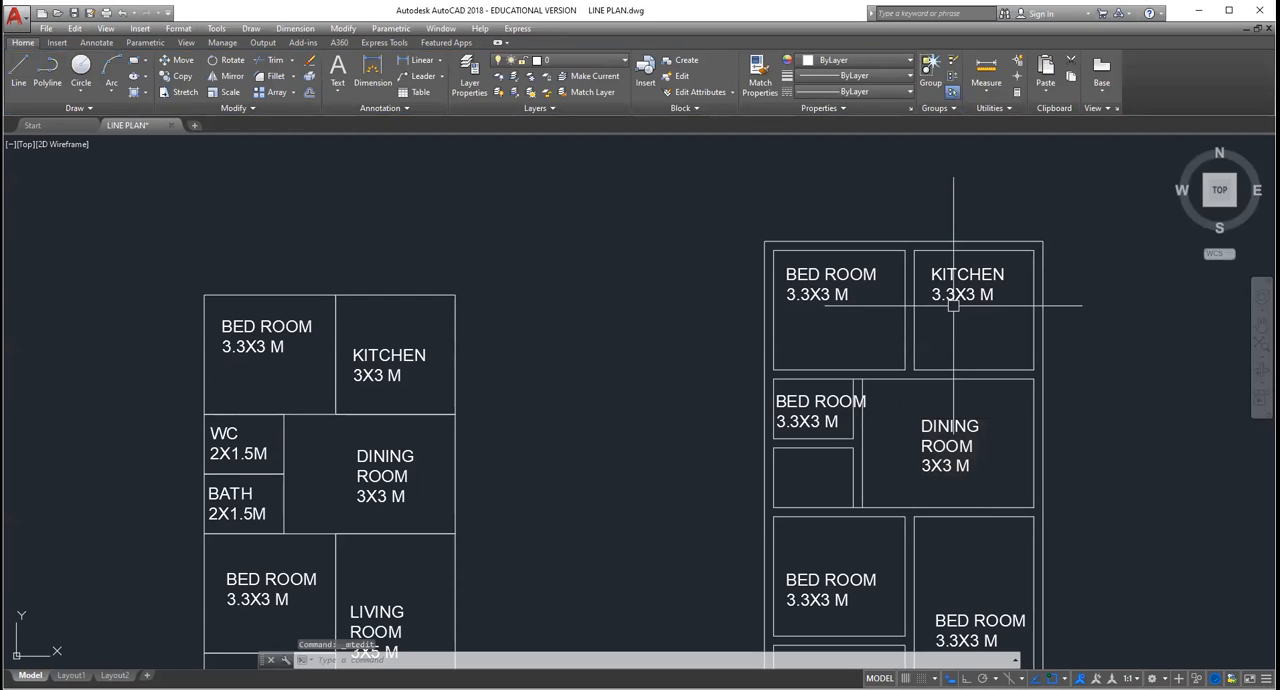
Step: Set the size in the double-line plan's dining room label to 3.3X3 M
{"action": "double_click", "coordinate": [963, 463]}
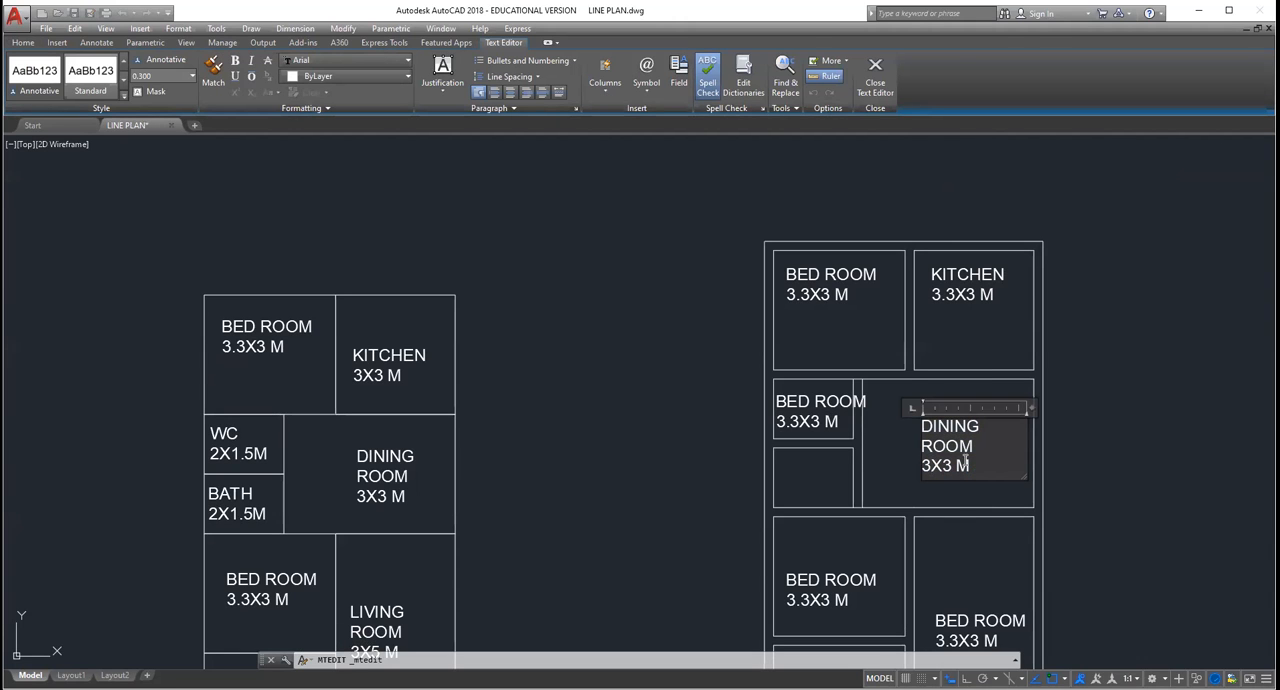
{"action": "type", "text": "3."}
{"action": "left_click", "coordinate": [1008, 335]}
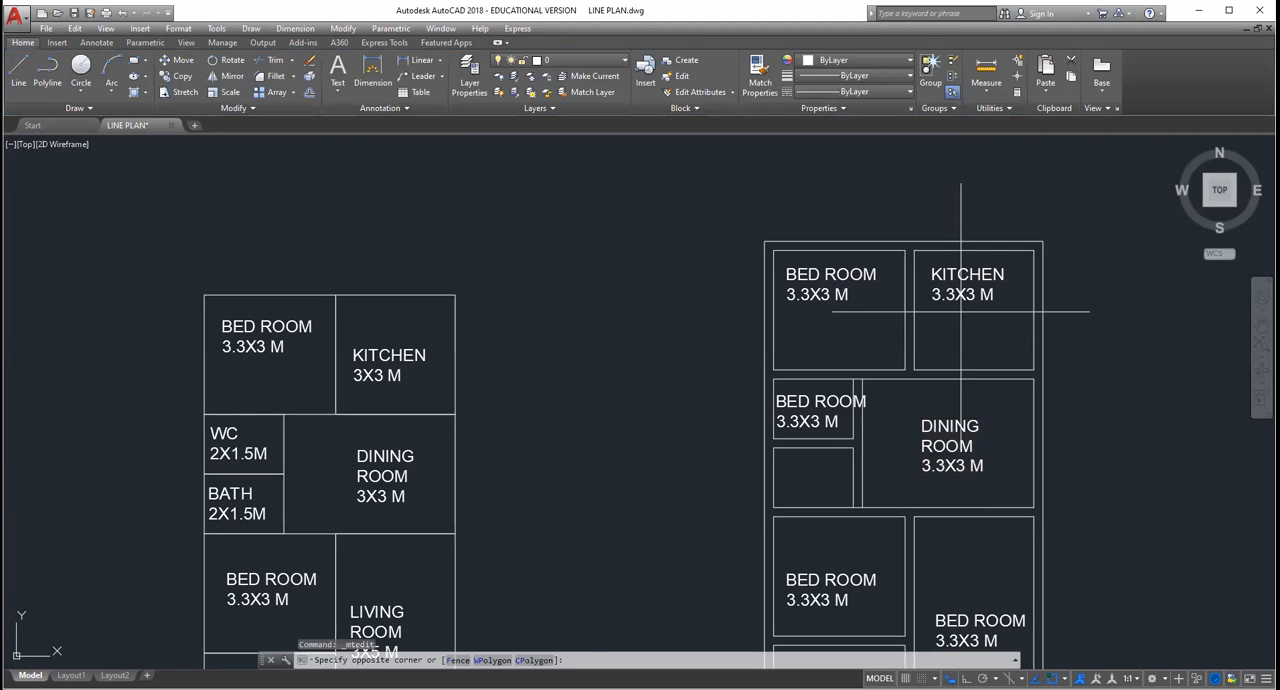
Step: Set the size in the double-line plan's kitchen label to 3X3 M
{"action": "double_click", "coordinate": [957, 294]}
{"action": "key", "text": "BackSpace"}
{"action": "key", "text": "BackSpace"}
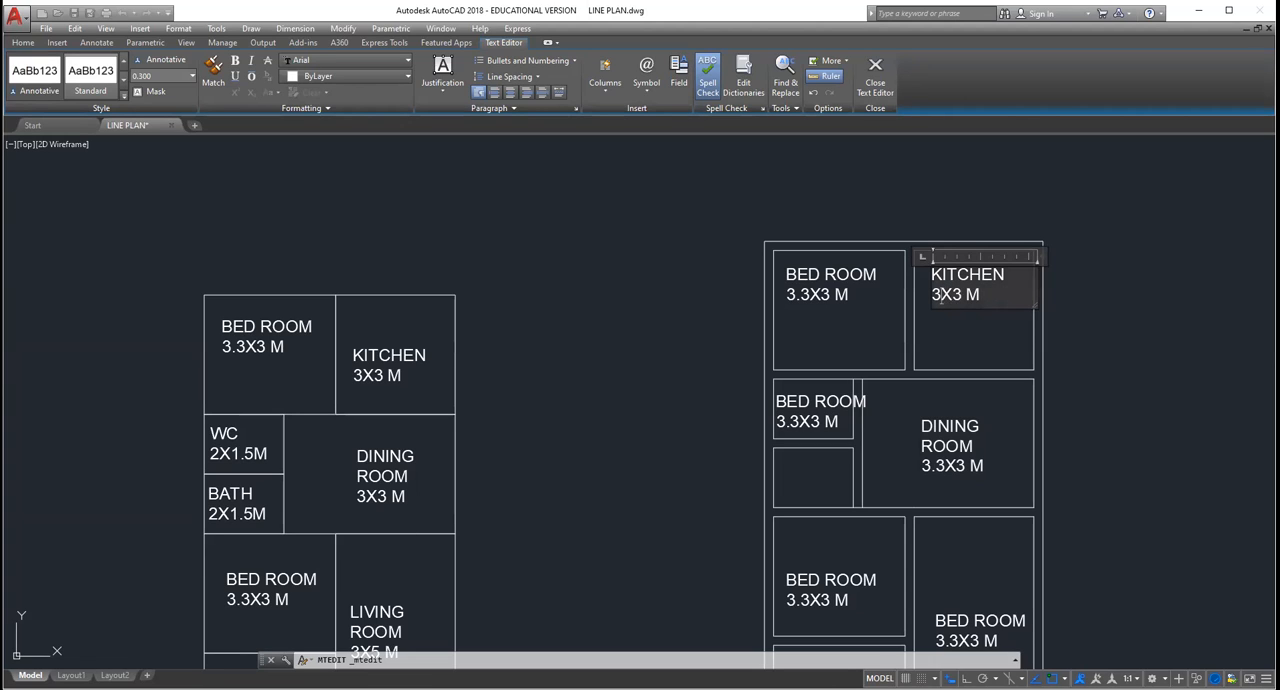
Step: Set the size in the single-line plan's dining room label to 3.3X3 M
{"action": "double_click", "coordinate": [365, 494]}
{"action": "type", "text": ".3"}
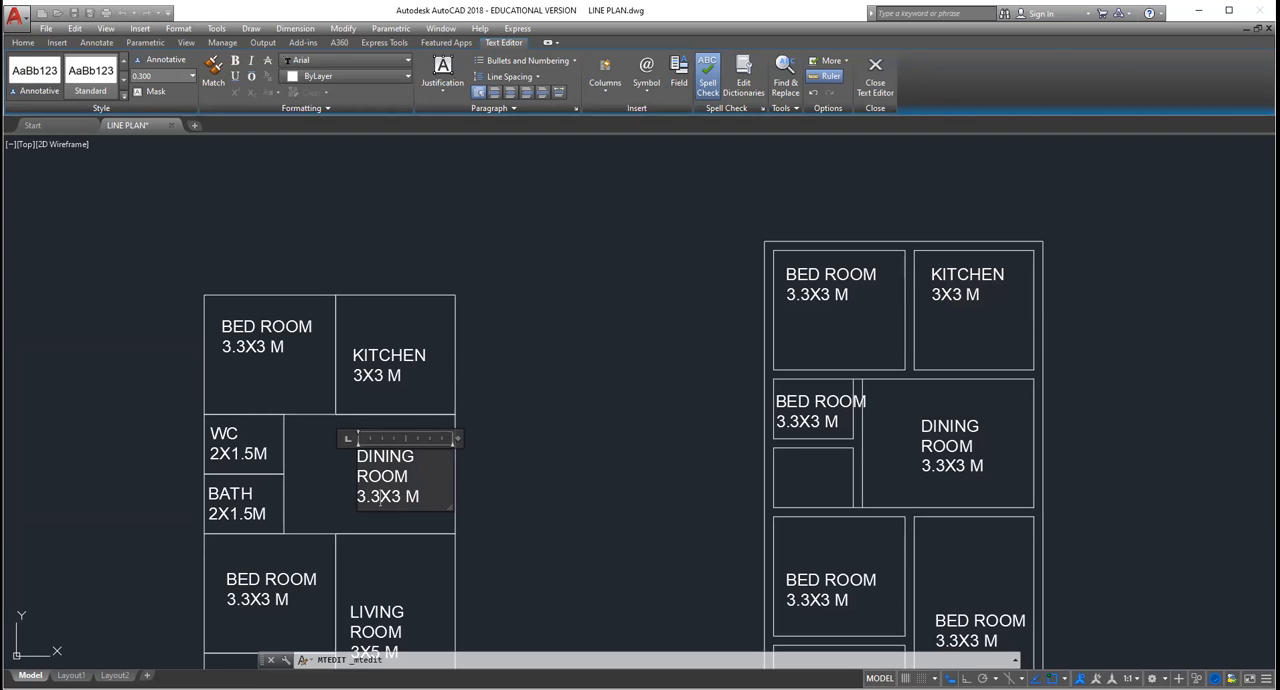
{"action": "left_click", "coordinate": [751, 428]}
Step: Change the name in the double-line plan's lower-right room label to LIVING ROOM
{"action": "scroll", "coordinate": [751, 428], "scroll_direction": "down", "scroll_amount": 6}
{"action": "scroll", "coordinate": [806, 479], "scroll_direction": "up", "scroll_amount": 6}
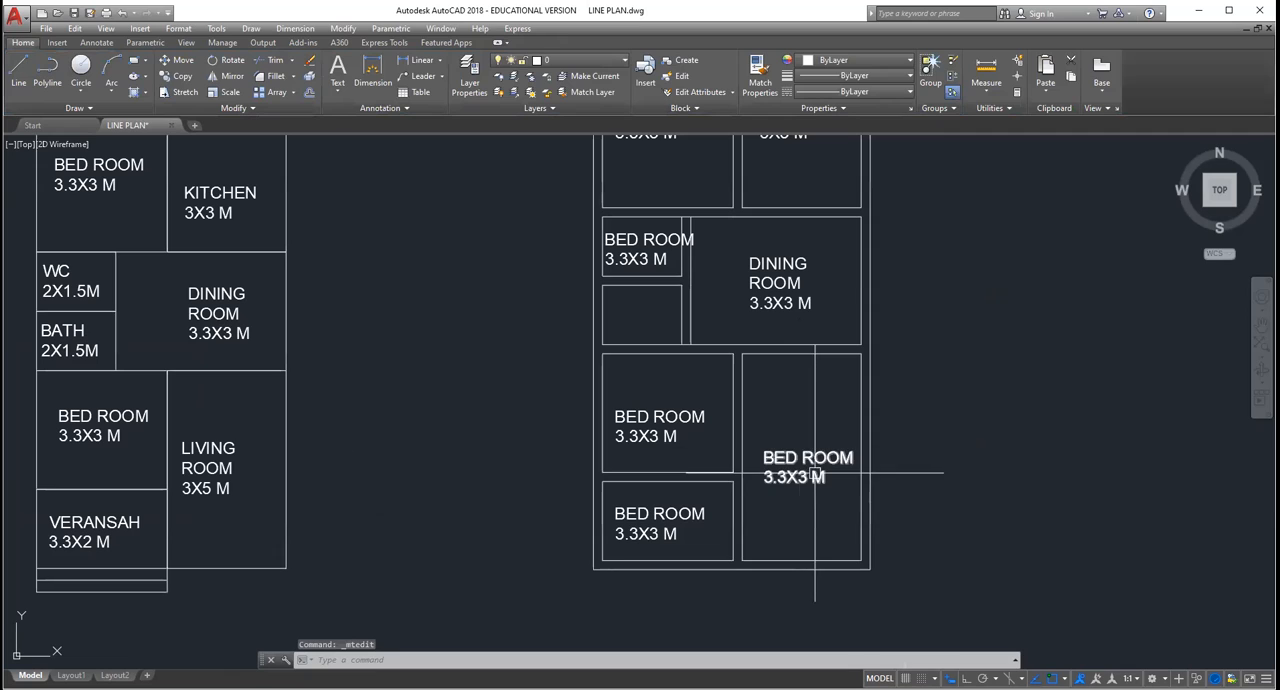
{"action": "left_click", "coordinate": [823, 448]}
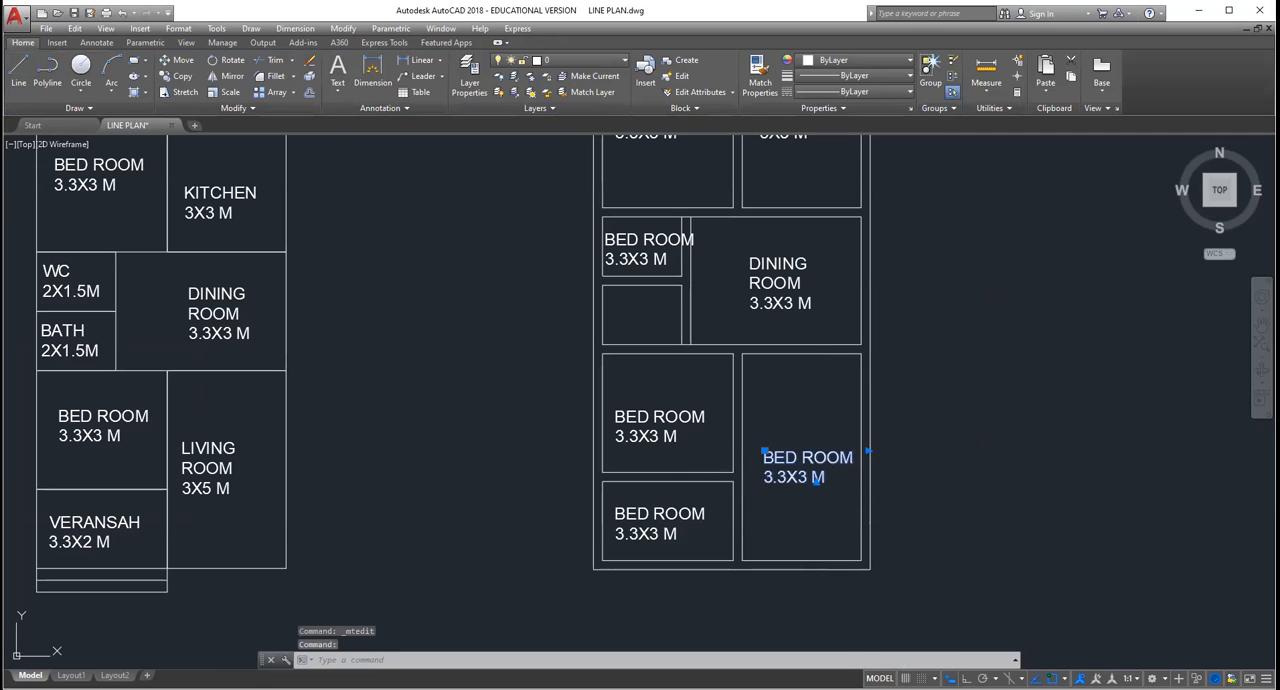
{"action": "double_click", "coordinate": [808, 465]}
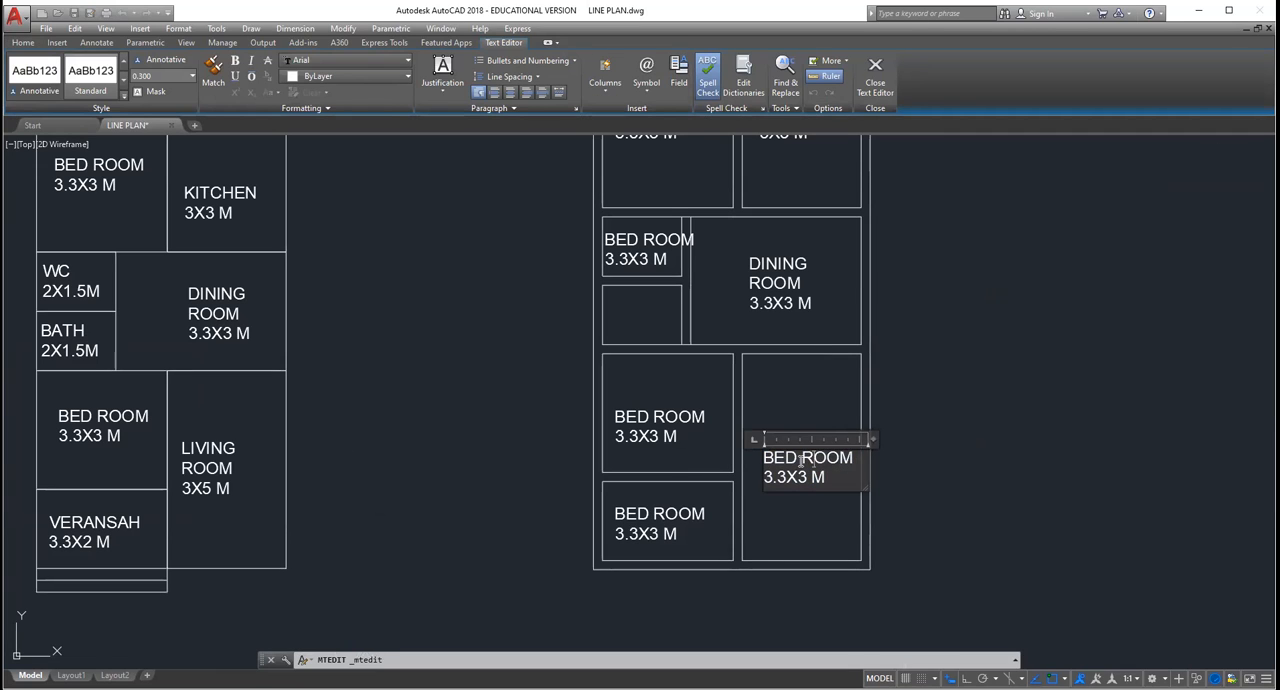
{"action": "left_click", "coordinate": [800, 462]}
{"action": "key", "text": "BackSpace"}
{"action": "key", "text": "BackSpace"}
{"action": "key", "text": "BackSpace"}
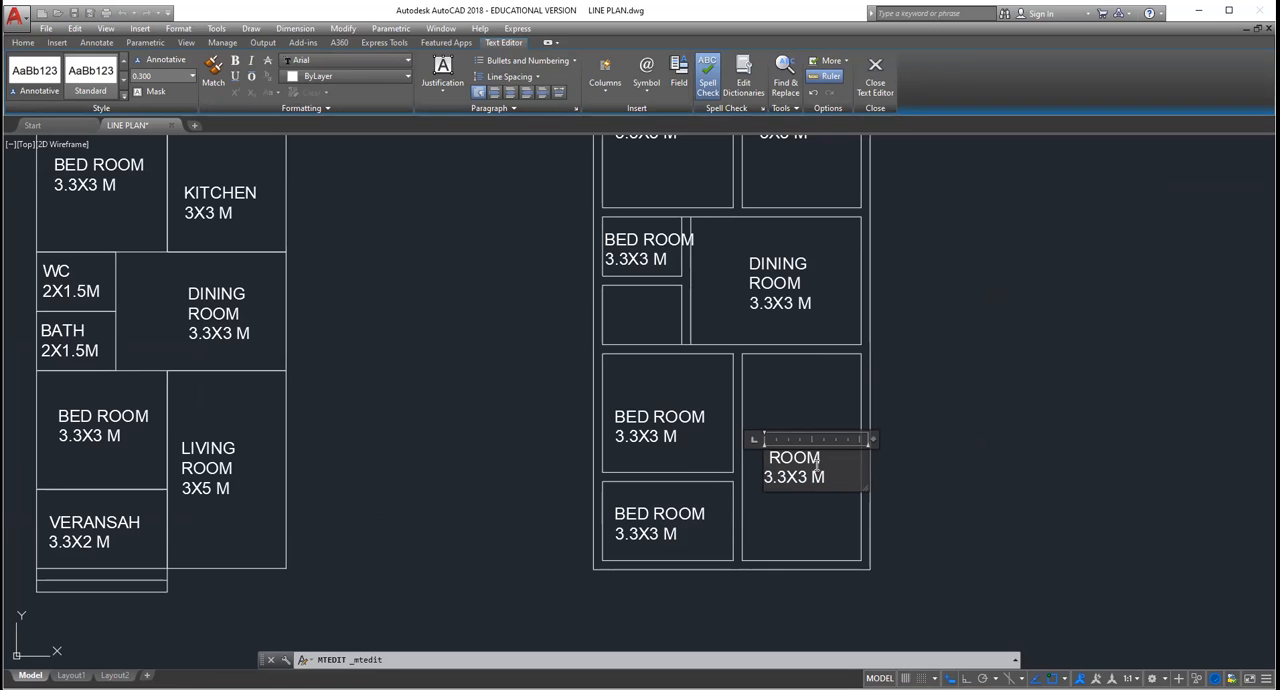
{"action": "type", "text": "LIVING"}
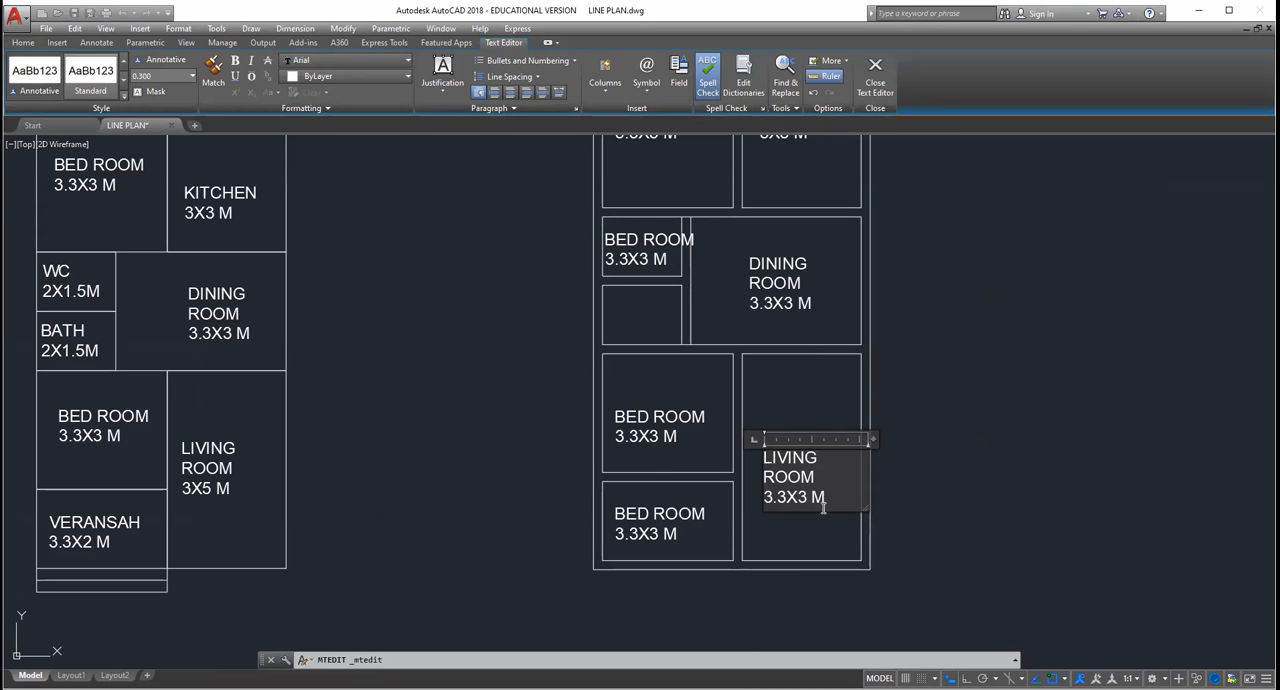
Step: Set the size in the double-line plan's living room label to 3X5 M
{"action": "key", "text": "BackSpace"}
{"action": "key", "text": "BackSpace"}
{"action": "key", "text": "BackSpace"}
{"action": "key", "text": "BackSpace"}
{"action": "type", "text": "X5"}
{"action": "left_click", "coordinate": [658, 432]}
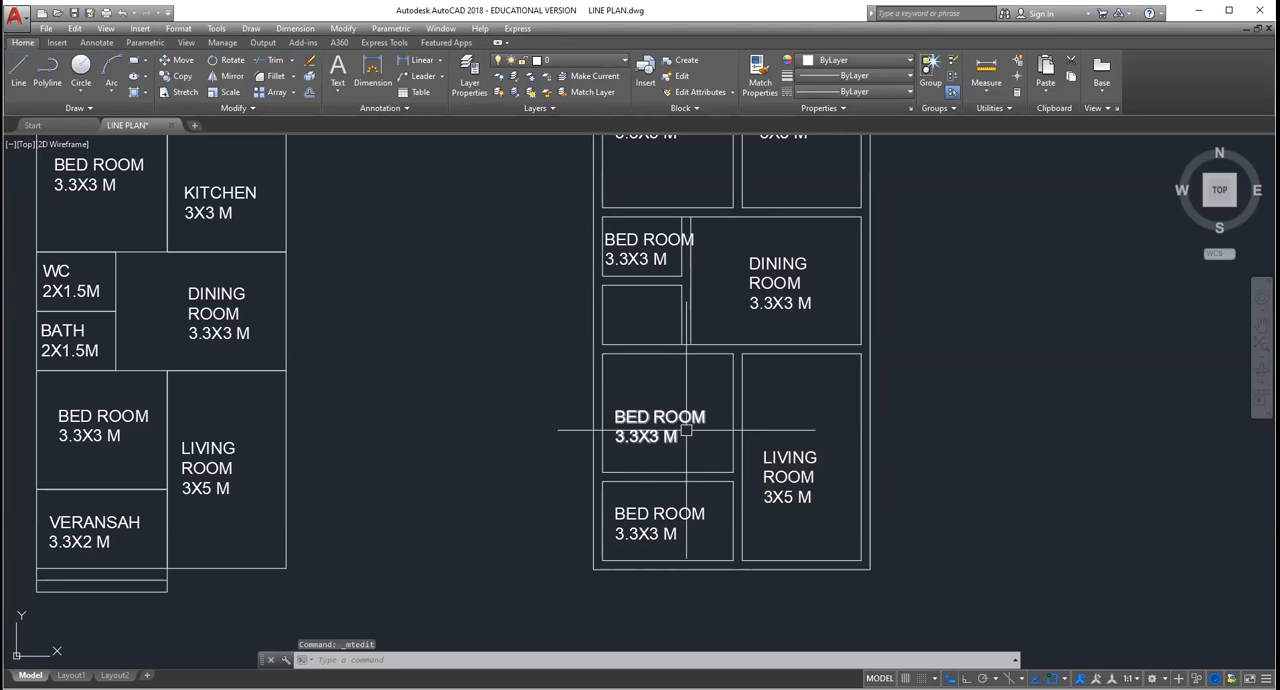
Step: Change the name in the double-line plan's bottom-left room label to VERANDA
{"action": "left_click", "coordinate": [645, 516]}
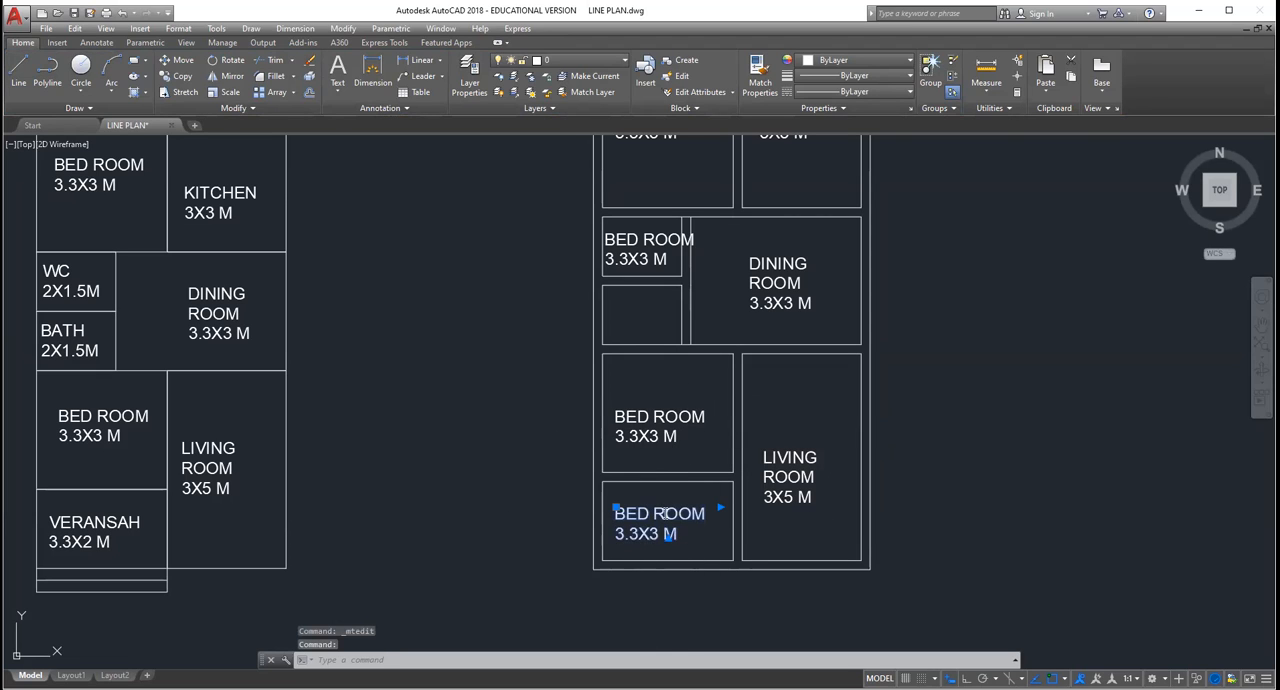
{"action": "double_click", "coordinate": [710, 518]}
{"action": "key", "text": "BackSpace"}
{"action": "key", "text": "BackSpace"}
{"action": "key", "text": "BackSpace"}
{"action": "key", "text": "BackSpace"}
{"action": "key", "text": "BackSpace"}
{"action": "key", "text": "BackSpace"}
{"action": "key", "text": "BackSpace"}
{"action": "key", "text": "BackSpace"}
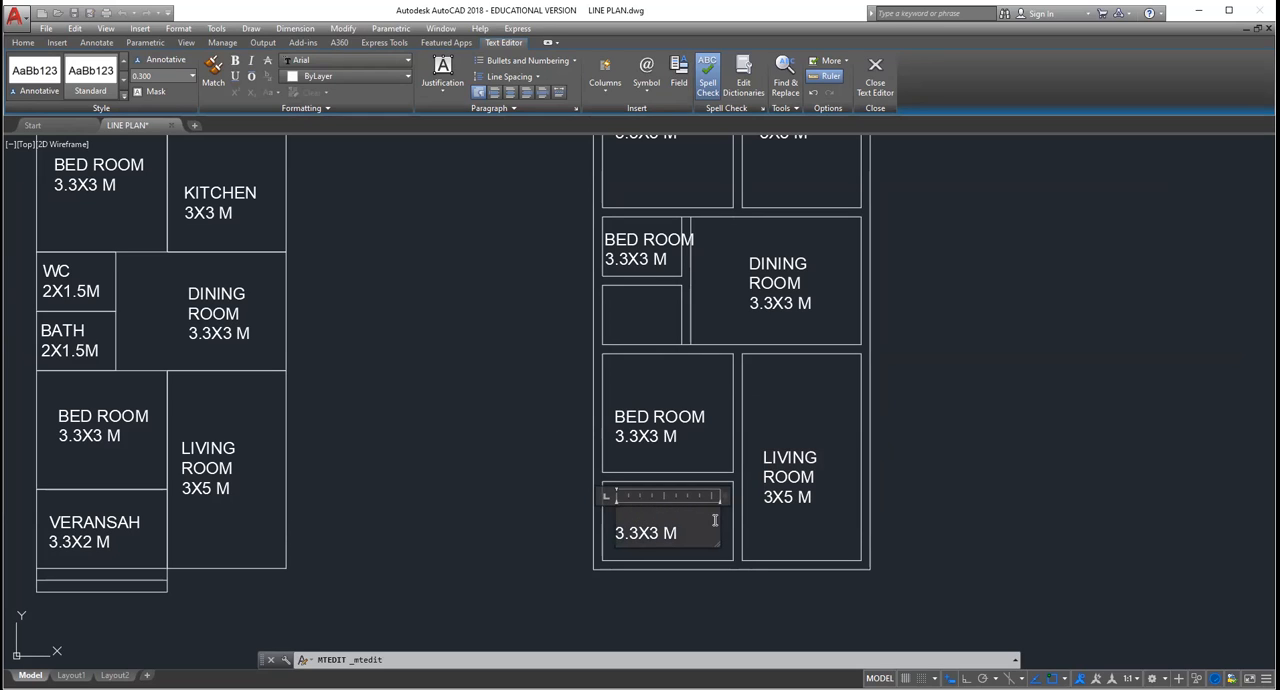
{"action": "type", "text": "VERAN"}
{"action": "type", "text": "SA"}
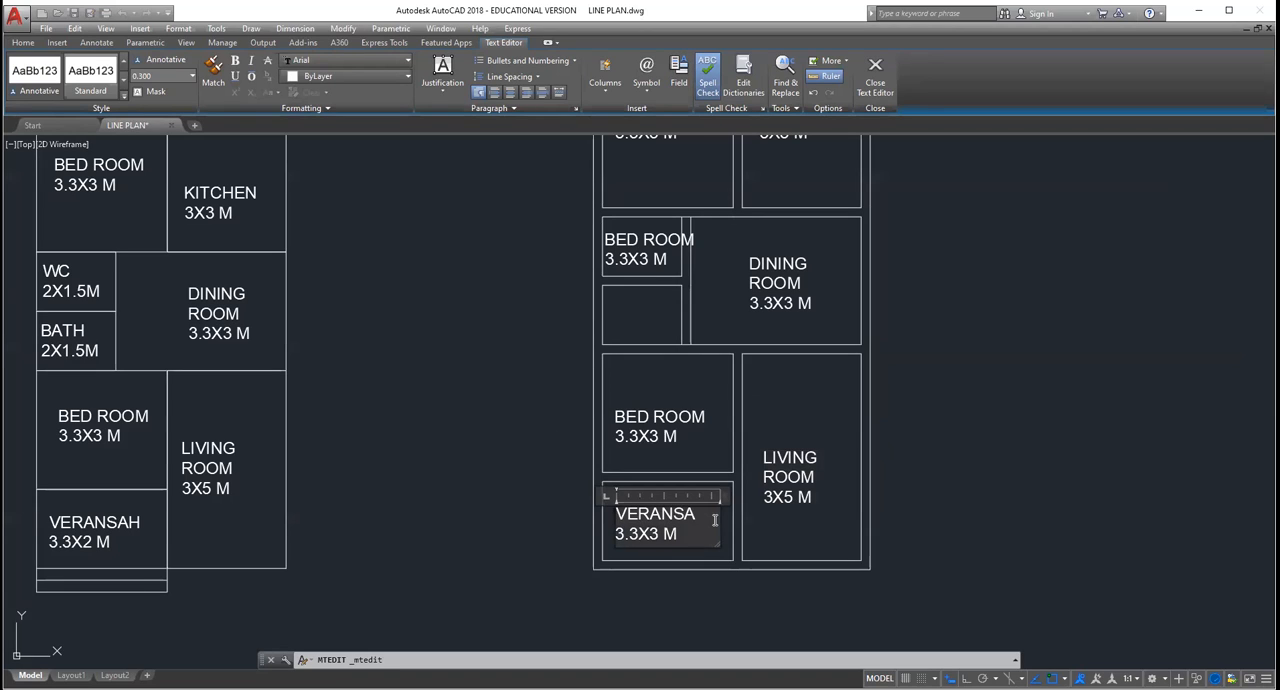
{"action": "type", "text": "H"}
{"action": "key", "text": "BackSpace"}
{"action": "key", "text": "BackSpace"}
{"action": "key", "text": "BackSpace"}
{"action": "type", "text": "DA"}
{"action": "left_click", "coordinate": [723, 435]}
Step: Change the name in the label of the double-line plan's upper small room to WC
{"action": "scroll", "coordinate": [710, 472], "scroll_direction": "down", "scroll_amount": 4}
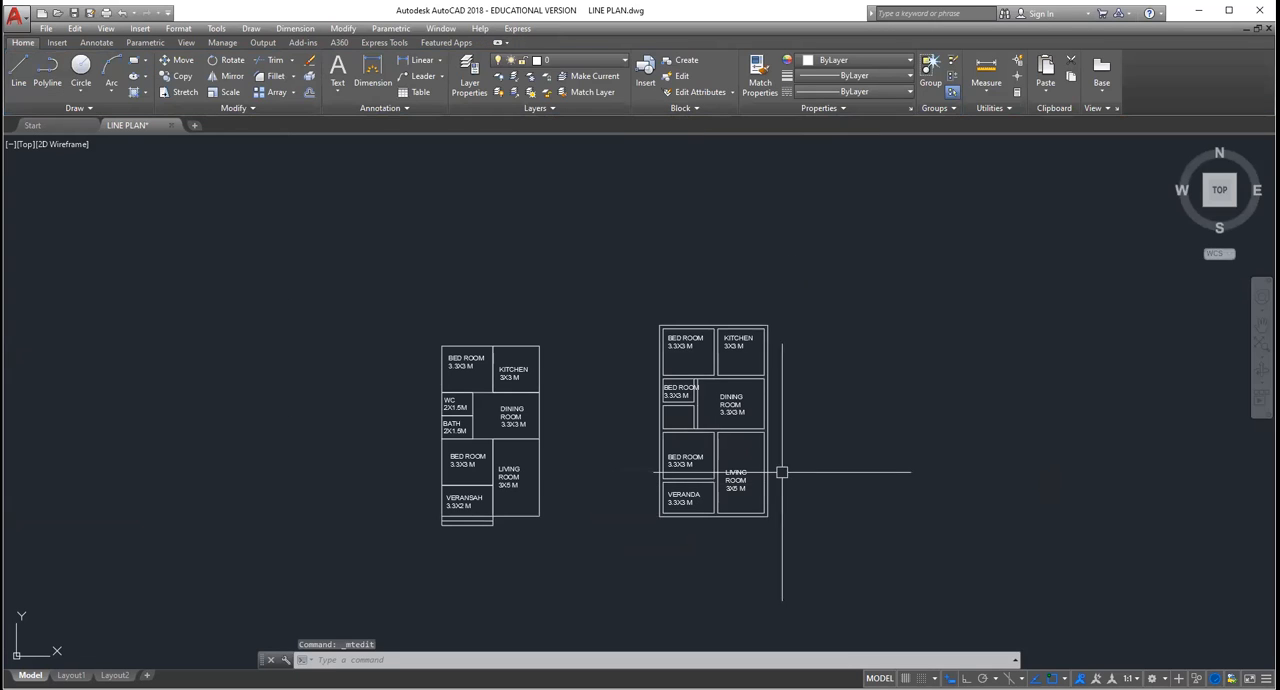
{"action": "scroll", "coordinate": [760, 473], "scroll_direction": "up", "scroll_amount": 5}
{"action": "scroll", "coordinate": [740, 480], "scroll_direction": "down", "scroll_amount": 5}
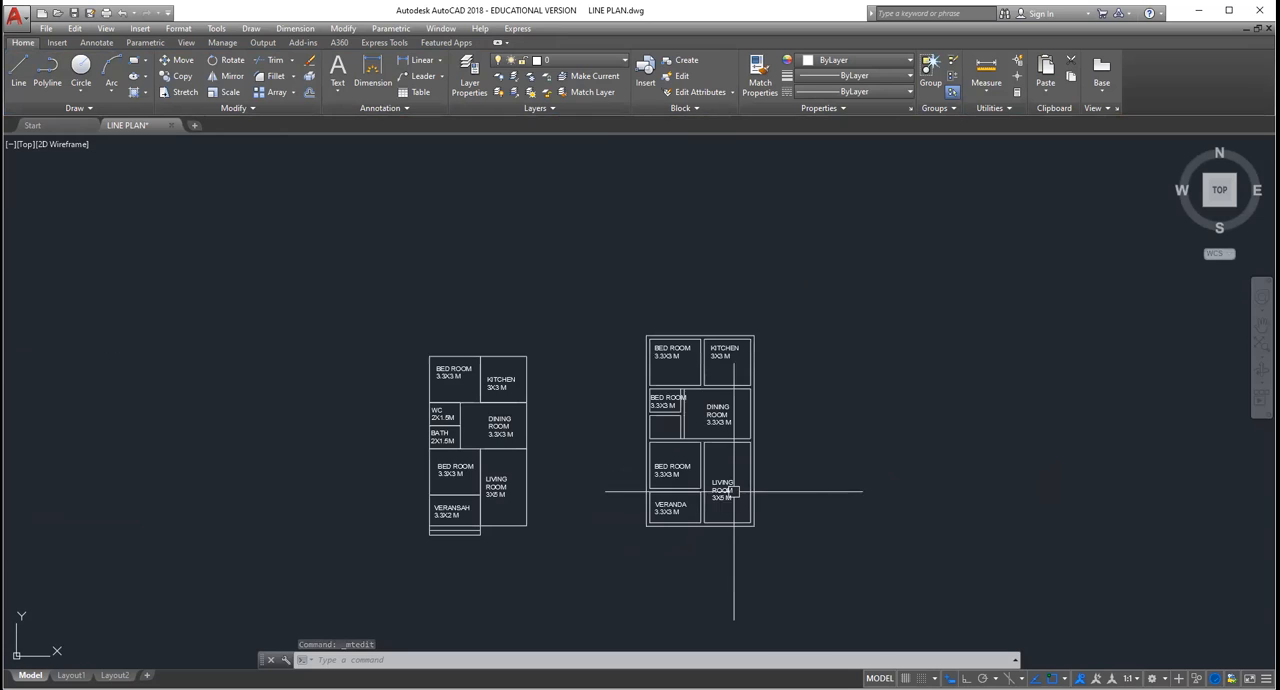
{"action": "left_click", "coordinate": [670, 404]}
{"action": "scroll", "coordinate": [665, 404], "scroll_direction": "up", "scroll_amount": 8}
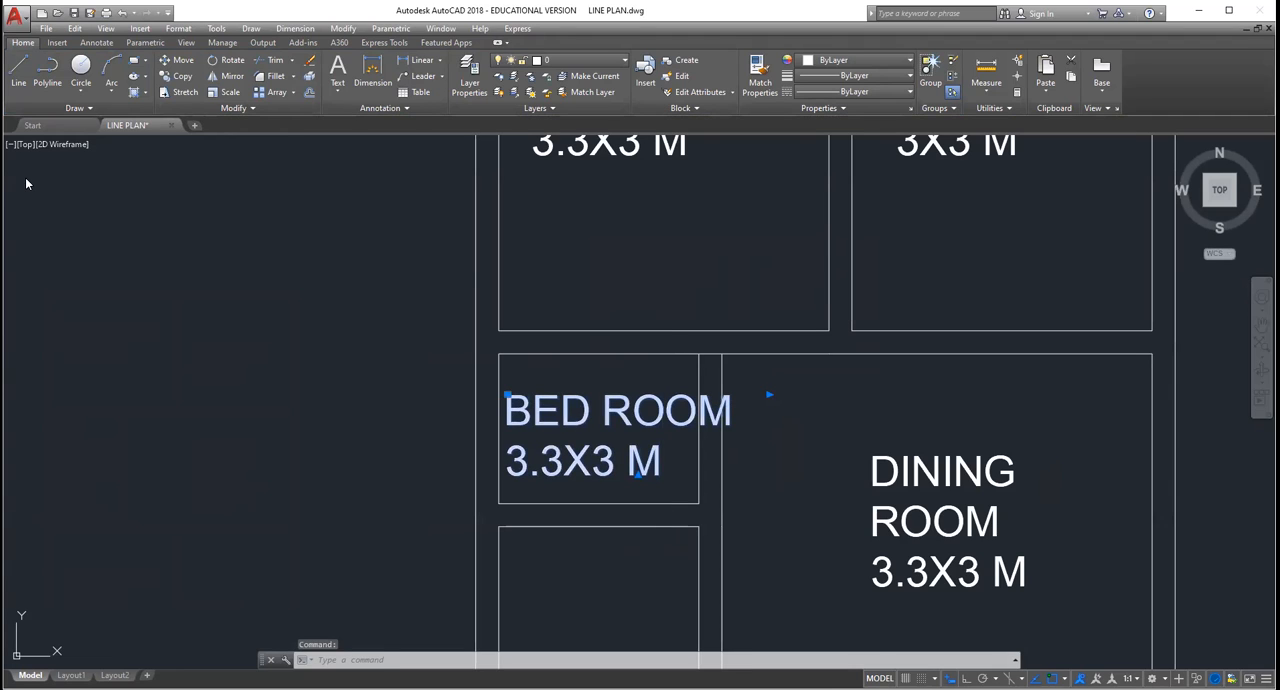
{"action": "double_click", "coordinate": [740, 405]}
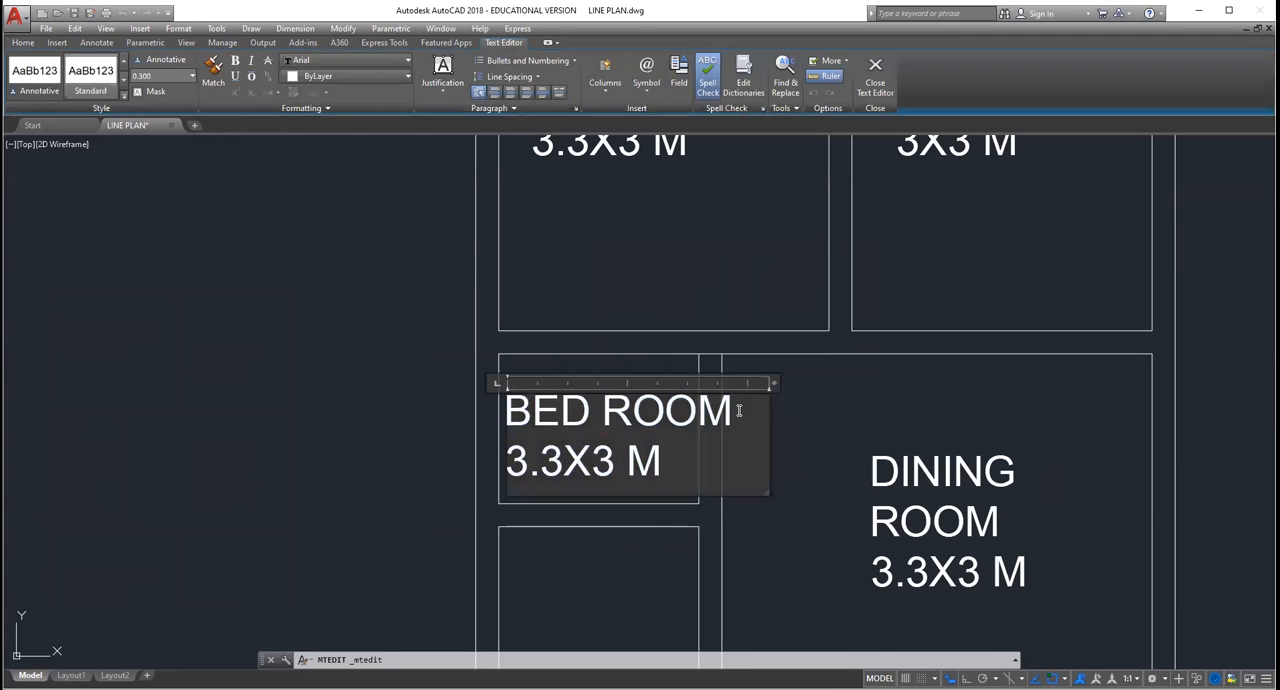
{"action": "key", "text": "BackSpace"}
{"action": "key", "text": "BackSpace"}
{"action": "key", "text": "BackSpace"}
{"action": "key", "text": "BackSpace"}
{"action": "key", "text": "BackSpace"}
{"action": "key", "text": "BackSpace"}
{"action": "key", "text": "BackSpace"}
{"action": "key", "text": "BackSpace"}
{"action": "type", "text": "WC"}
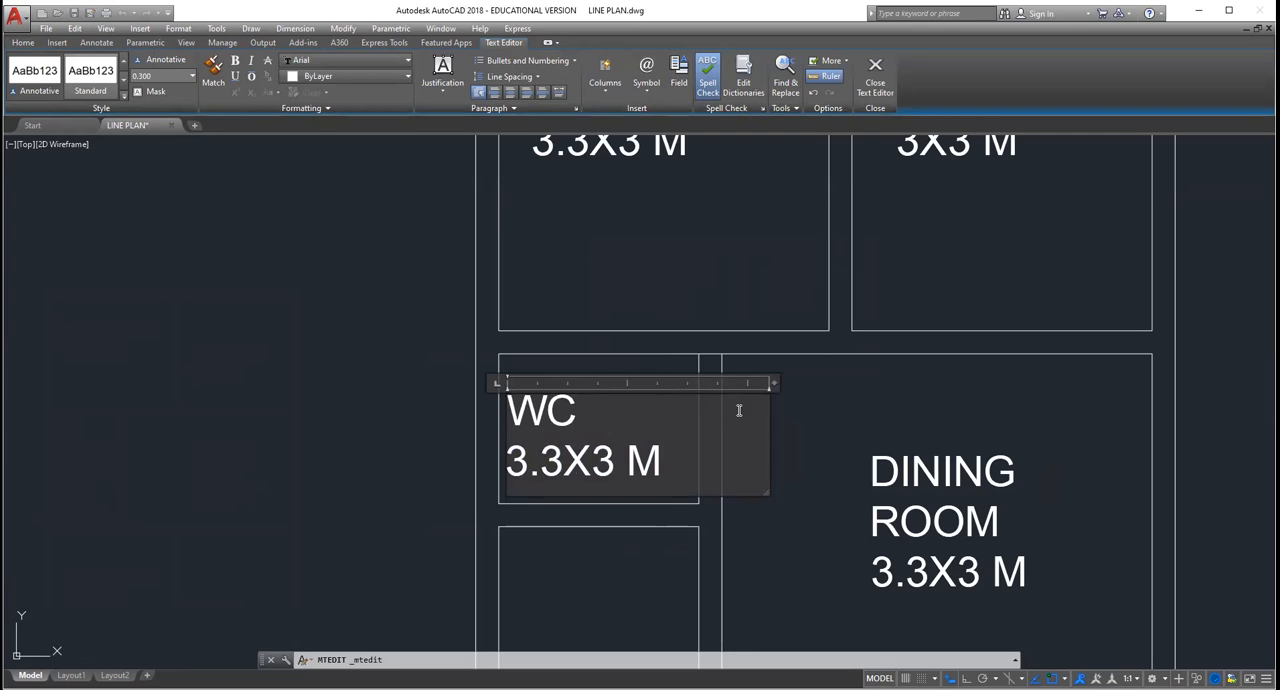
Step: Set the size in the double-line plan's WC label to 2X1.5 M
{"action": "left_click", "coordinate": [564, 472]}
{"action": "key", "text": "BackSpace"}
{"action": "key", "text": "BackSpace"}
{"action": "key", "text": "BackSpace"}
{"action": "type", "text": "2"}
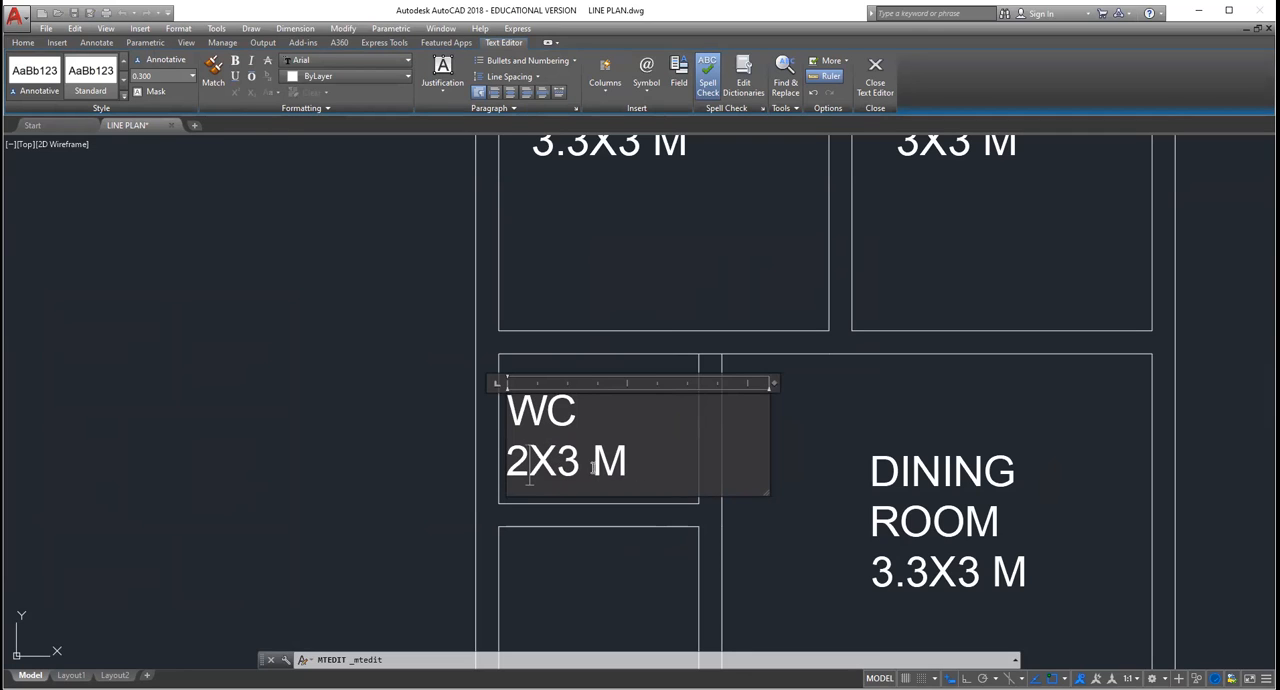
{"action": "left_click", "coordinate": [581, 466]}
{"action": "key", "text": "BackSpace"}
{"action": "type", "text": "1.5"}
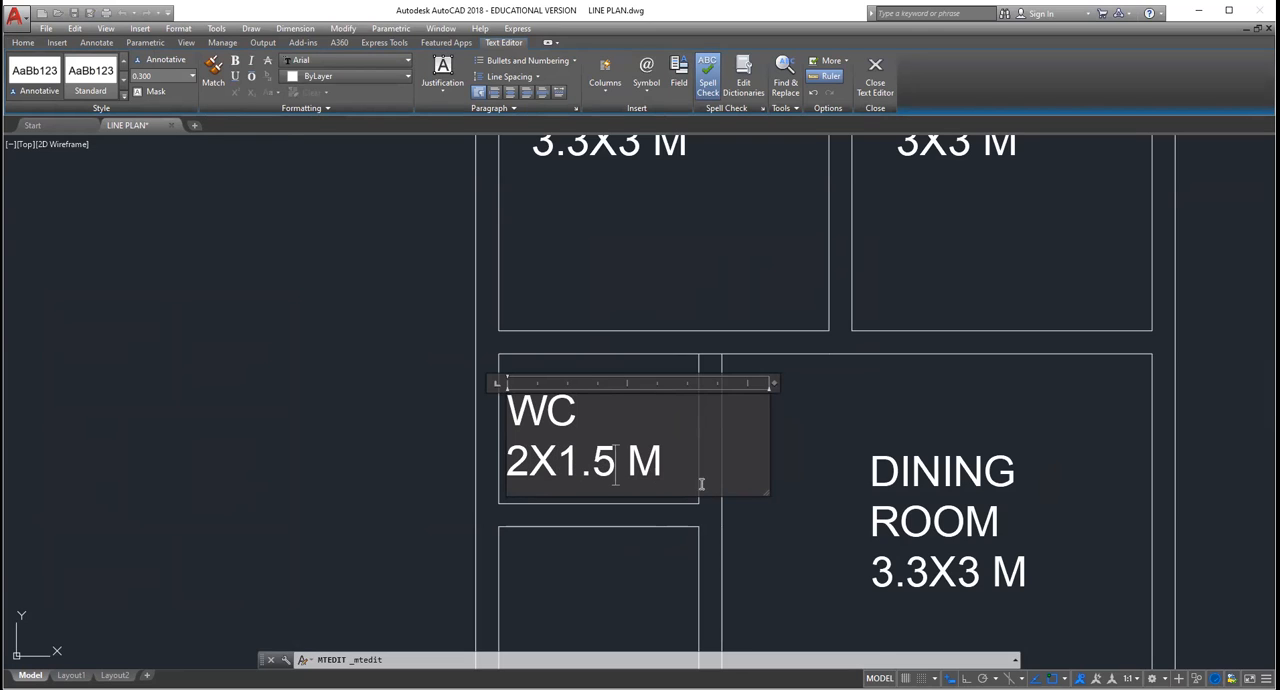
{"action": "left_click", "coordinate": [791, 547]}
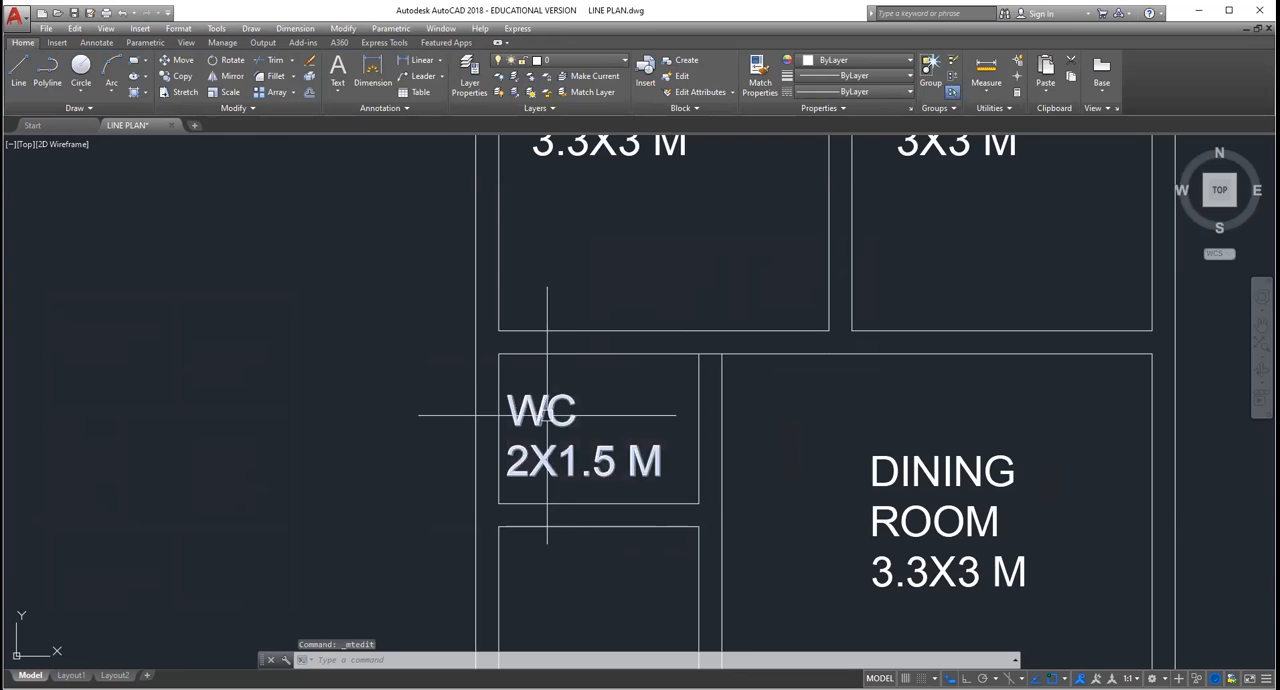
Step: Copy the double-line plan's WC label into the small room directly below it
{"action": "left_click", "coordinate": [547, 414]}
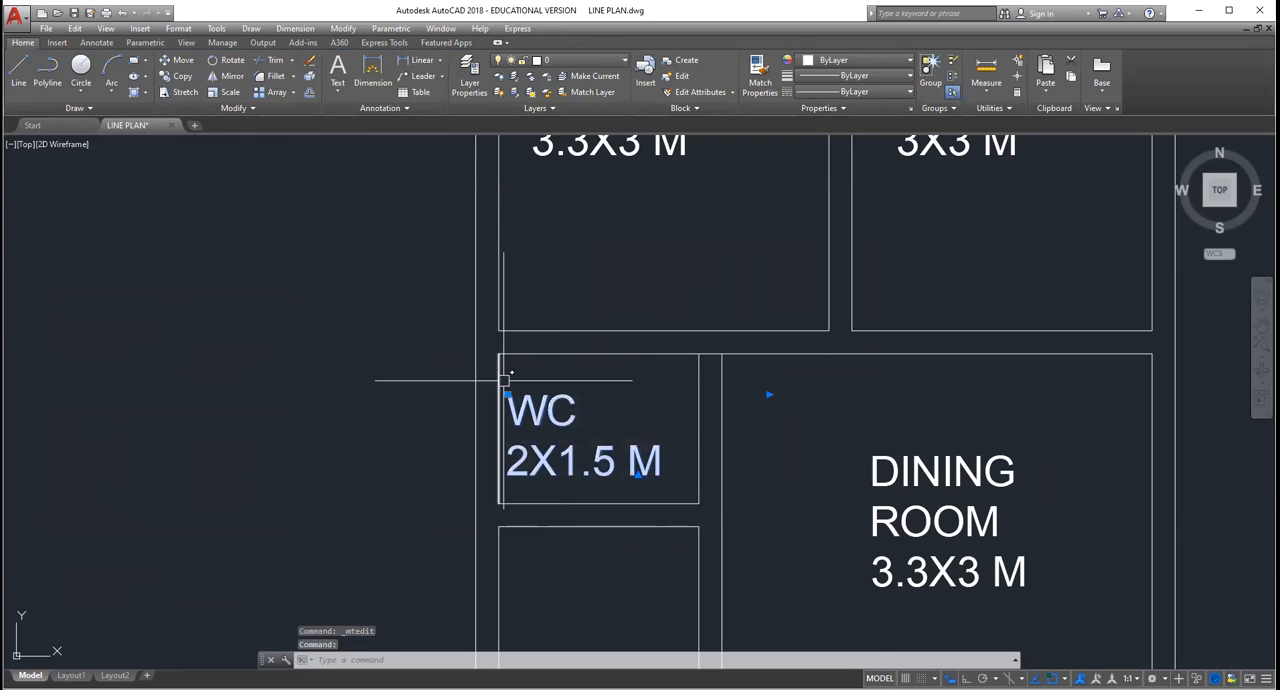
{"action": "left_click", "coordinate": [344, 29]}
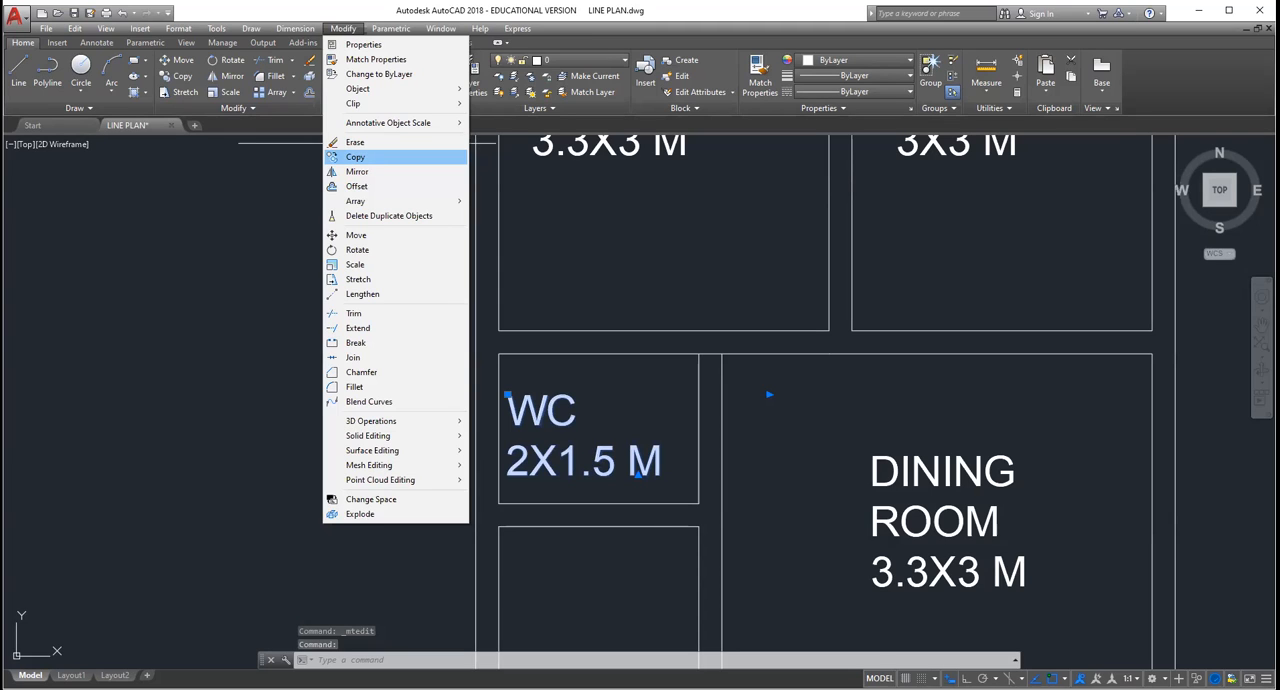
{"action": "left_click", "coordinate": [355, 157]}
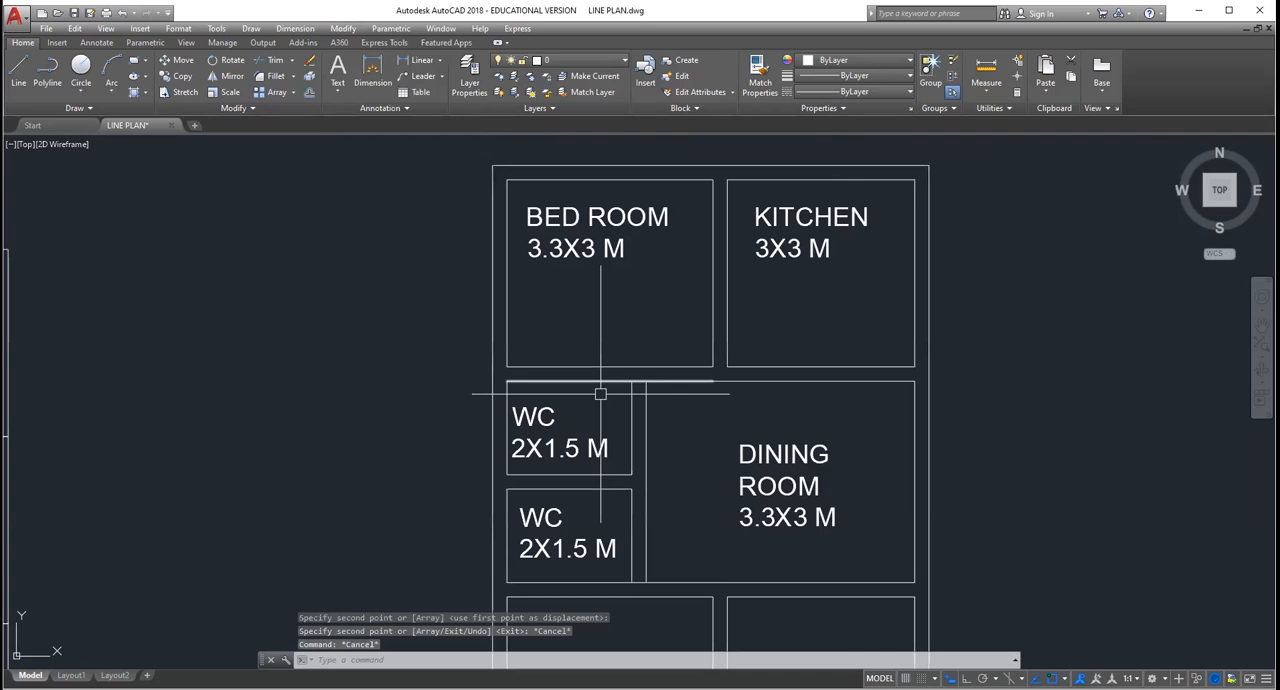
{"action": "key", "text": "Escape"}
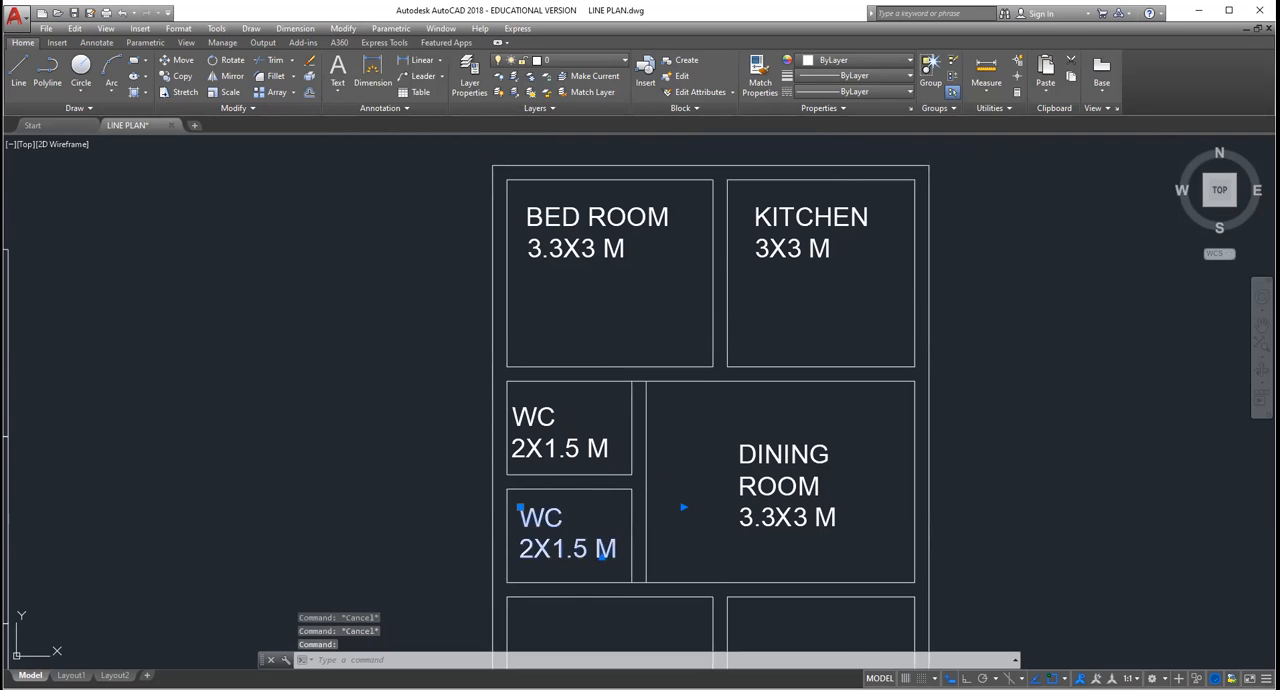
Step: Change the name in the copied label below the WC to BATH
{"action": "double_click", "coordinate": [578, 521]}
{"action": "key", "text": "BackSpace"}
{"action": "type", "text": "BATH"}
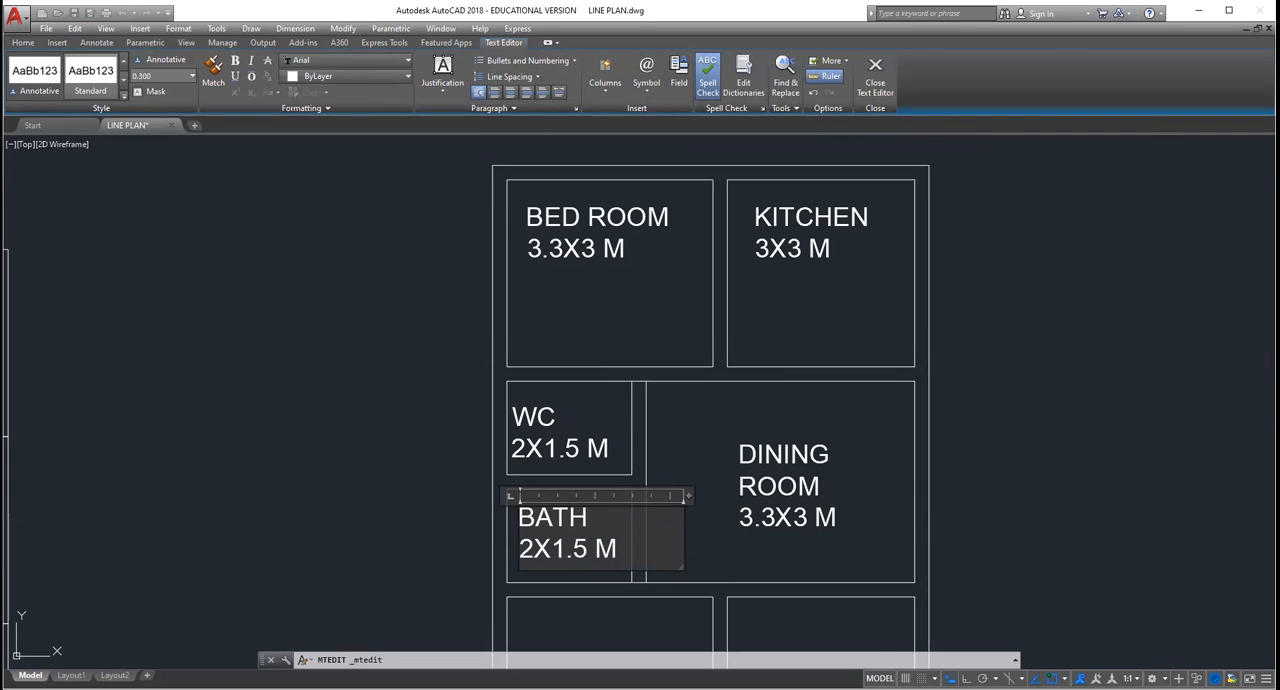
{"action": "left_click", "coordinate": [862, 425]}
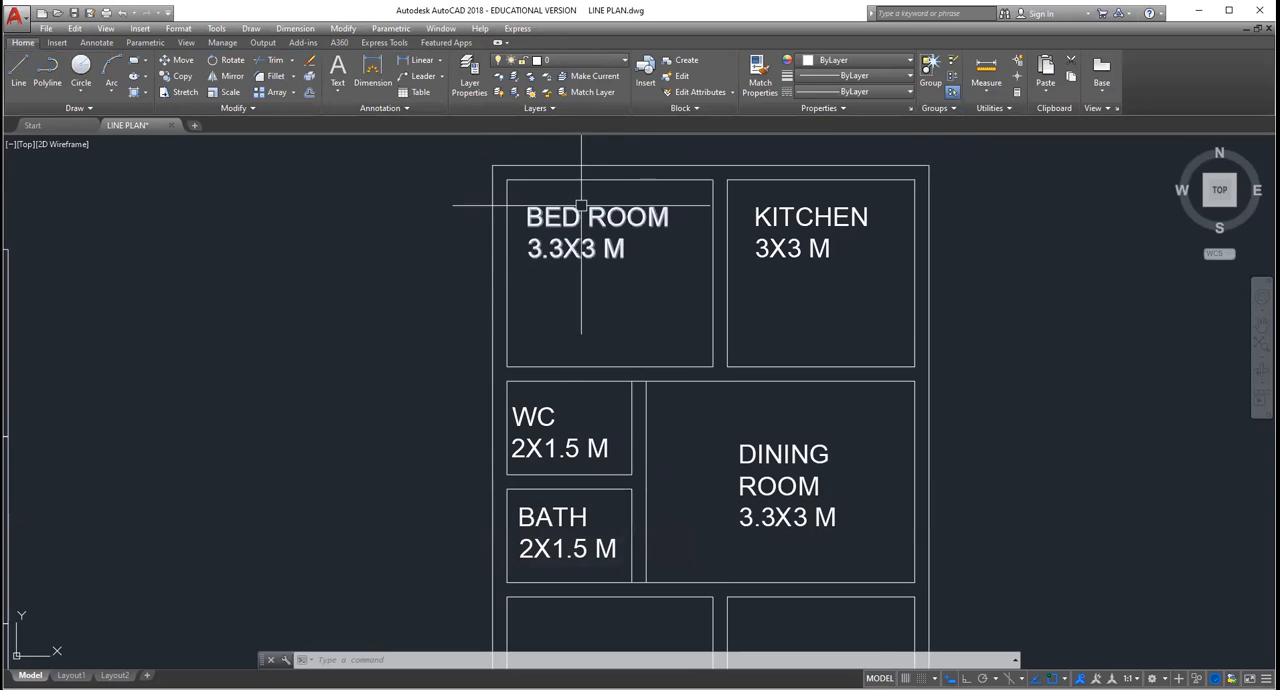
Step: Move the double-line plan's upper bedroom label straight down towards the middle of its room
{"action": "scroll", "coordinate": [650, 250], "scroll_direction": "down", "scroll_amount": 6}
{"action": "scroll", "coordinate": [656, 256], "scroll_direction": "up", "scroll_amount": 5}
{"action": "scroll", "coordinate": [634, 263], "scroll_direction": "down", "scroll_amount": 5}
{"action": "scroll", "coordinate": [634, 263], "scroll_direction": "down", "scroll_amount": 1}
{"action": "scroll", "coordinate": [634, 194], "scroll_direction": "up", "scroll_amount": 5}
{"action": "left_click", "coordinate": [563, 400]}
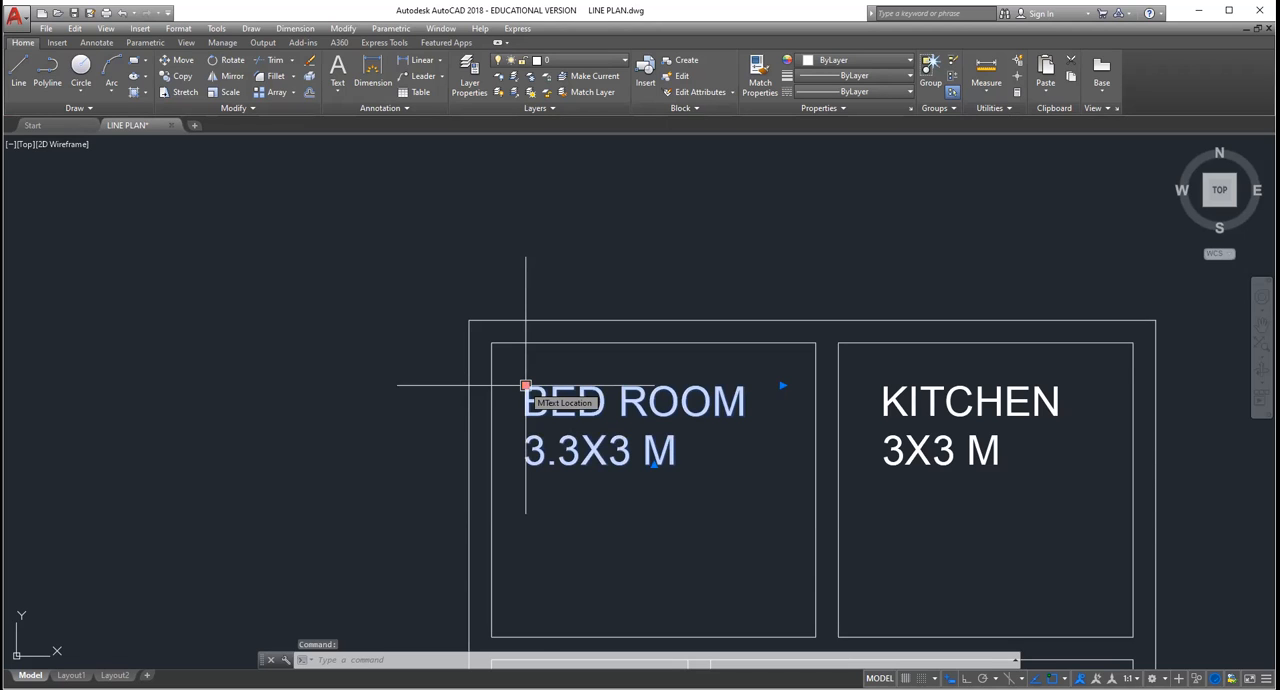
{"action": "left_click_drag", "start_coordinate": [525, 384], "coordinate": [525, 458]}
{"action": "key", "text": "Escape"}
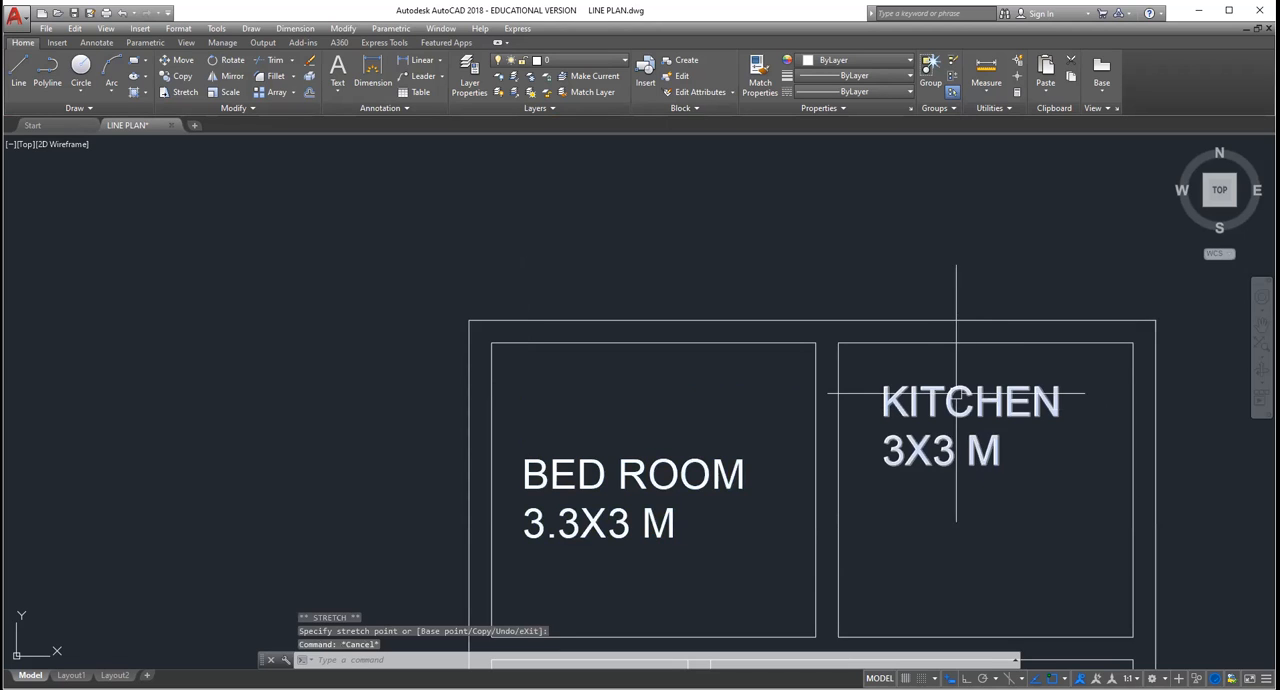
Step: Move the double-line plan's kitchen label down to the height of the neighbouring bedroom label
{"action": "left_click", "coordinate": [920, 400]}
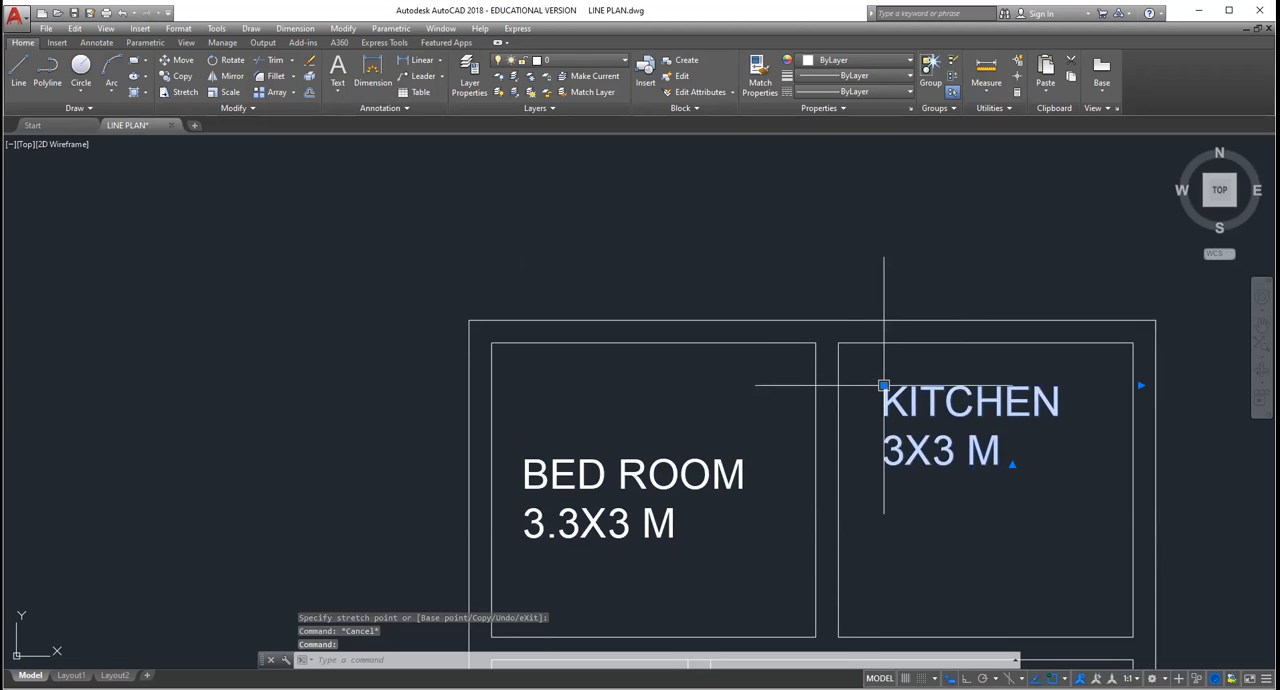
{"action": "left_click", "coordinate": [883, 385]}
{"action": "scroll", "coordinate": [883, 385], "scroll_direction": "down", "scroll_amount": 5}
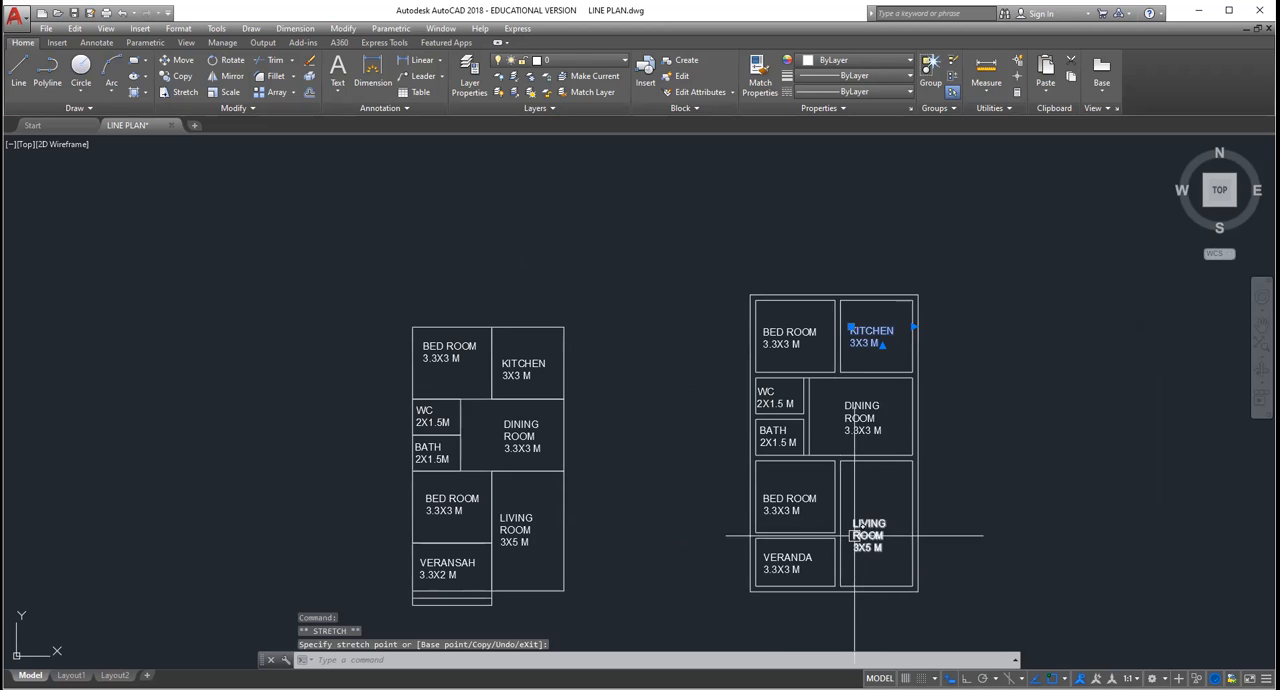
{"action": "scroll", "coordinate": [855, 530], "scroll_direction": "up", "scroll_amount": 9}
{"action": "key", "text": "Escape"}
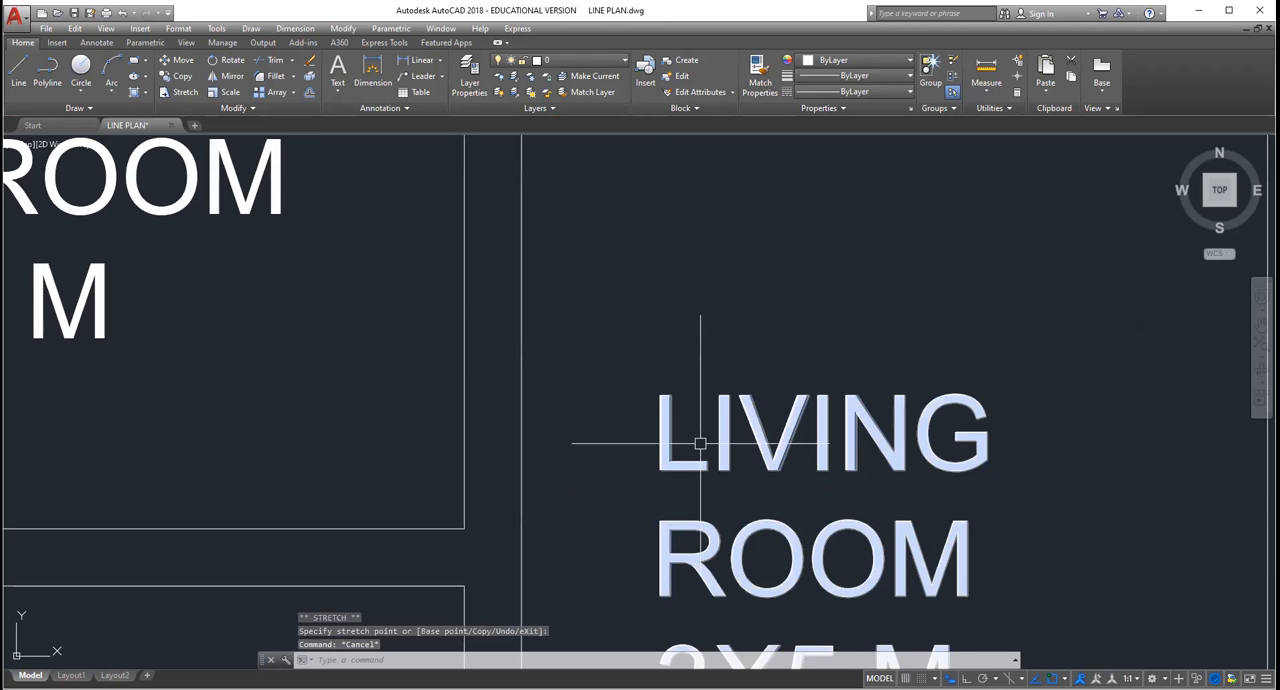
Step: Move the double-line plan's living room label up towards the middle of its room
{"action": "left_click", "coordinate": [700, 443]}
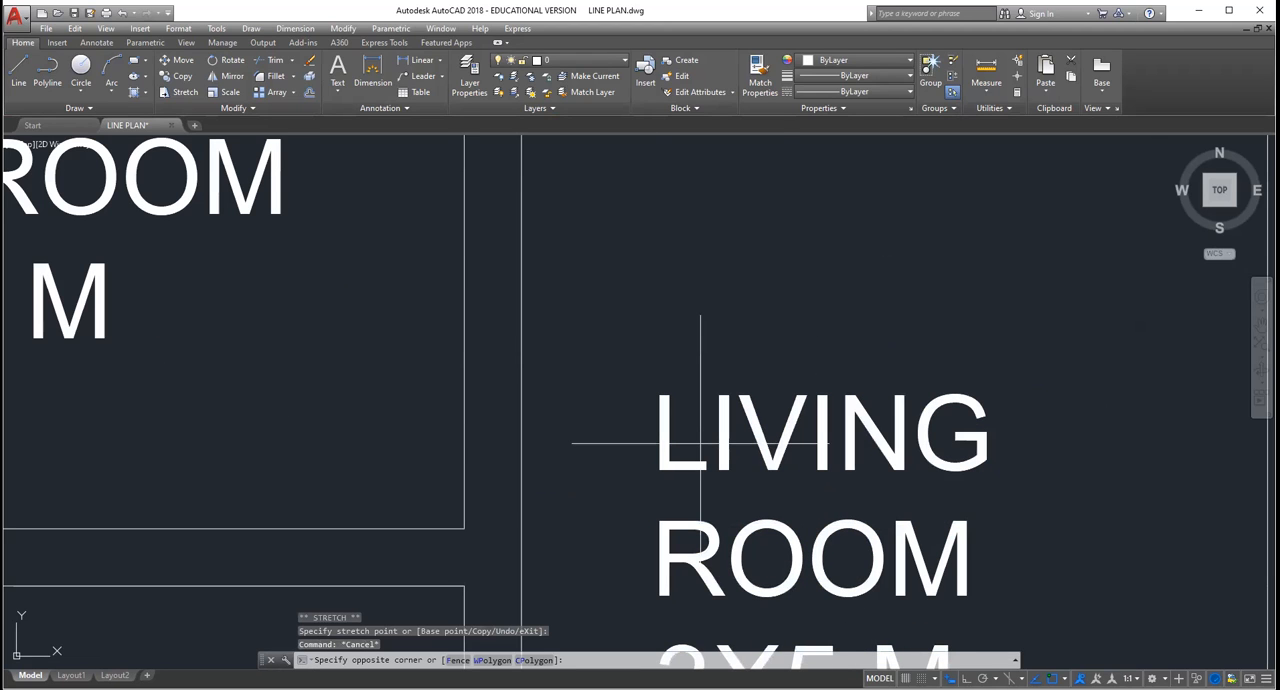
{"action": "scroll", "coordinate": [700, 443], "scroll_direction": "down", "scroll_amount": 4}
{"action": "key", "text": "Escape"}
{"action": "left_click", "coordinate": [726, 429]}
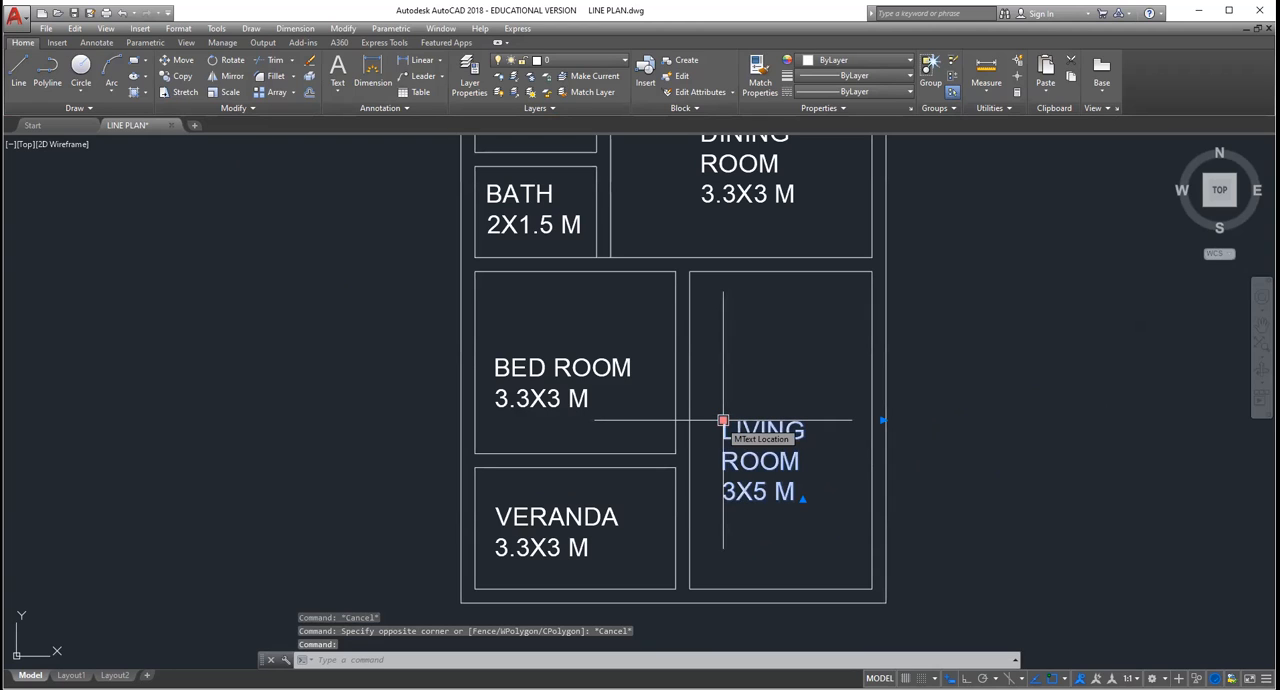
{"action": "left_click", "coordinate": [723, 420]}
{"action": "left_click", "coordinate": [720, 371]}
{"action": "left_click", "coordinate": [495, 367]}
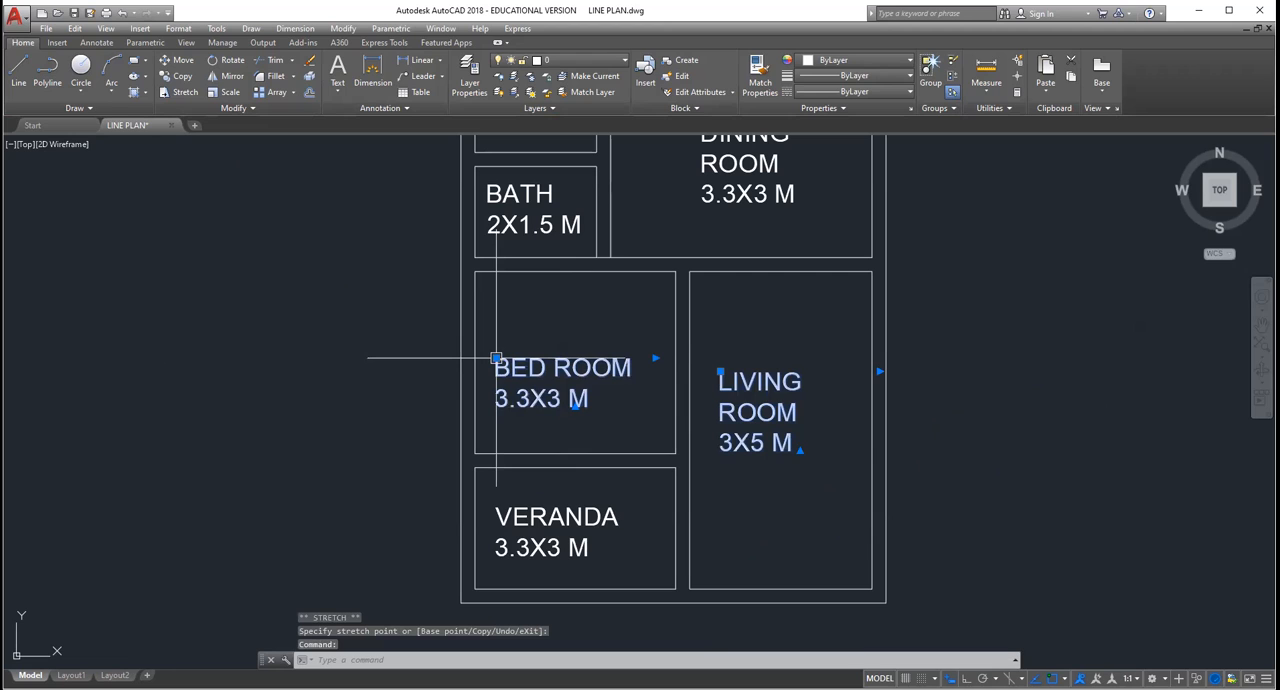
{"action": "key", "text": "Escape"}
Step: Compare the labelled double-line plan with the single-line plan, checking the rooms and the area in front of the veranda
{"action": "scroll", "coordinate": [502, 420], "scroll_direction": "down", "scroll_amount": 4}
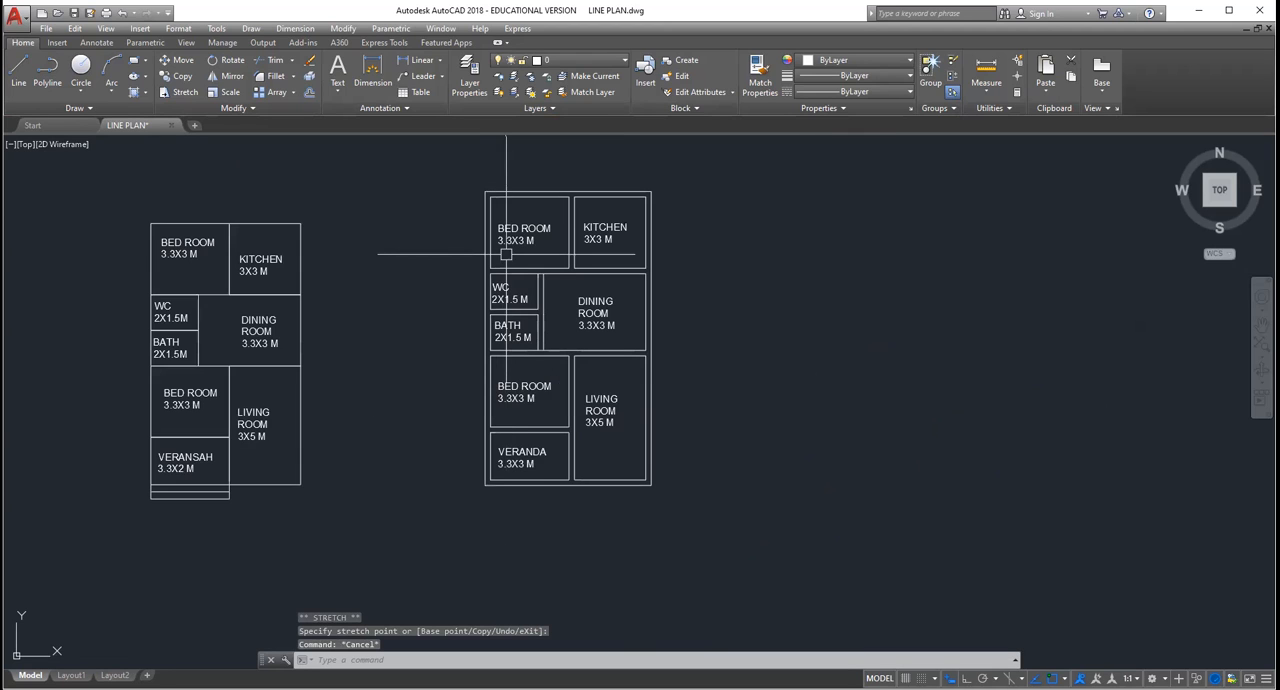
{"action": "scroll", "coordinate": [510, 200], "scroll_direction": "up", "scroll_amount": 2}
{"action": "scroll", "coordinate": [532, 328], "scroll_direction": "down", "scroll_amount": 2}
{"action": "scroll", "coordinate": [566, 309], "scroll_direction": "up", "scroll_amount": 4}
{"action": "scroll", "coordinate": [560, 295], "scroll_direction": "down", "scroll_amount": 4}
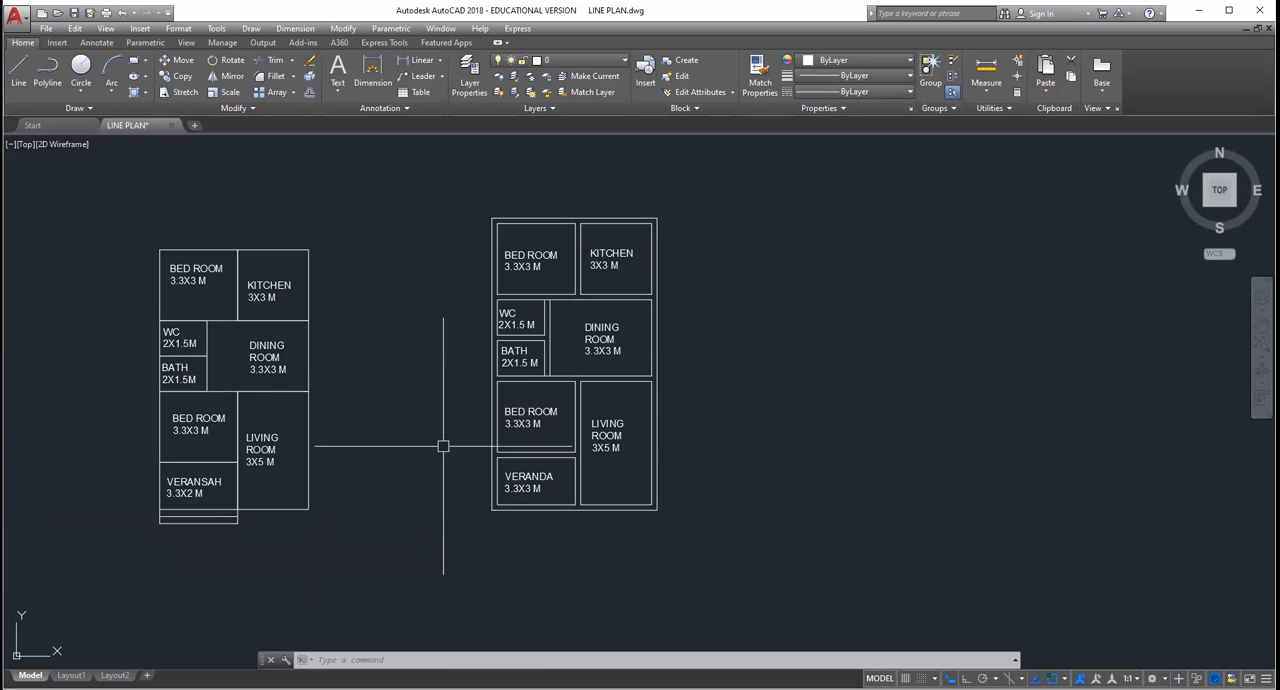
{"action": "scroll", "coordinate": [547, 529], "scroll_direction": "up", "scroll_amount": 4}
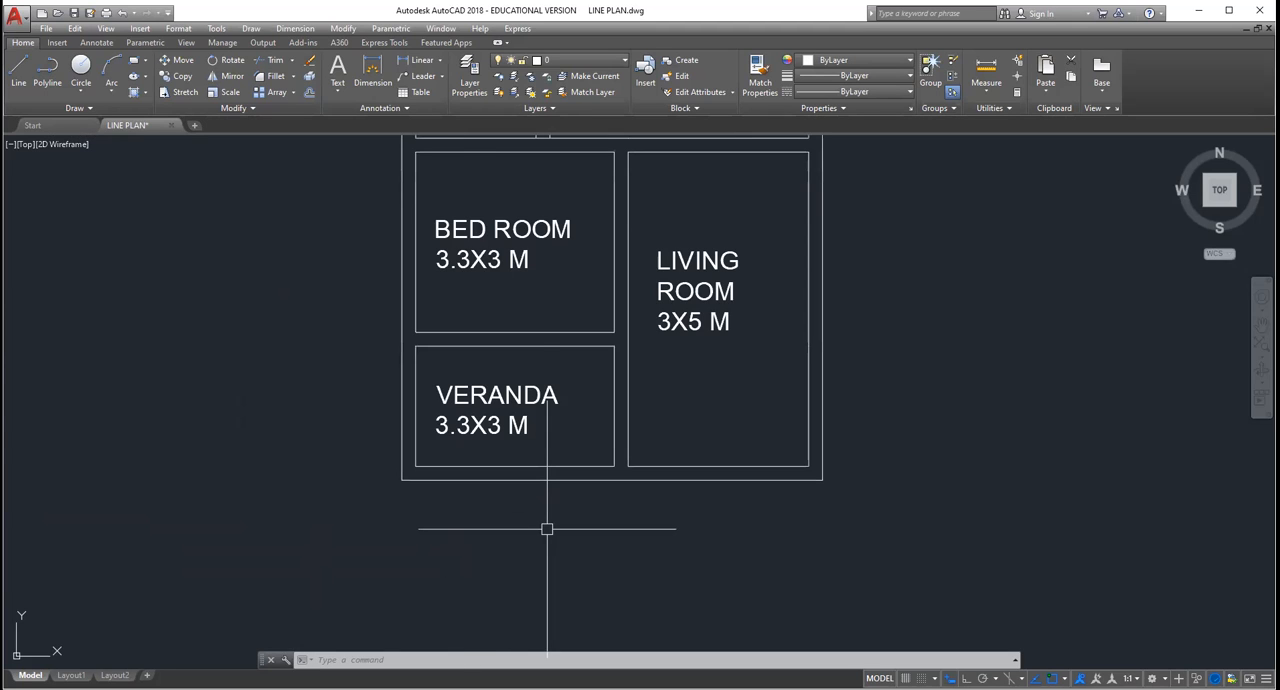
{"action": "scroll", "coordinate": [545, 525], "scroll_direction": "down", "scroll_amount": 4}
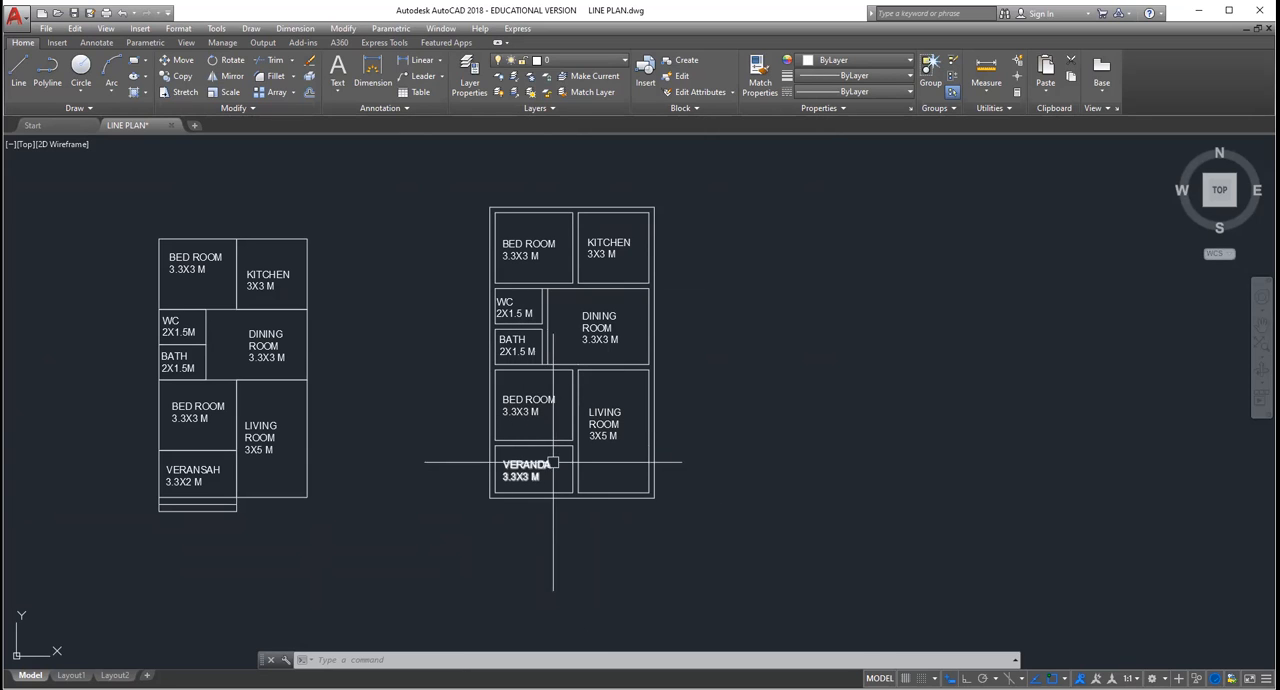
{"action": "key", "text": "Escape"}
{"action": "key", "text": "Escape"}
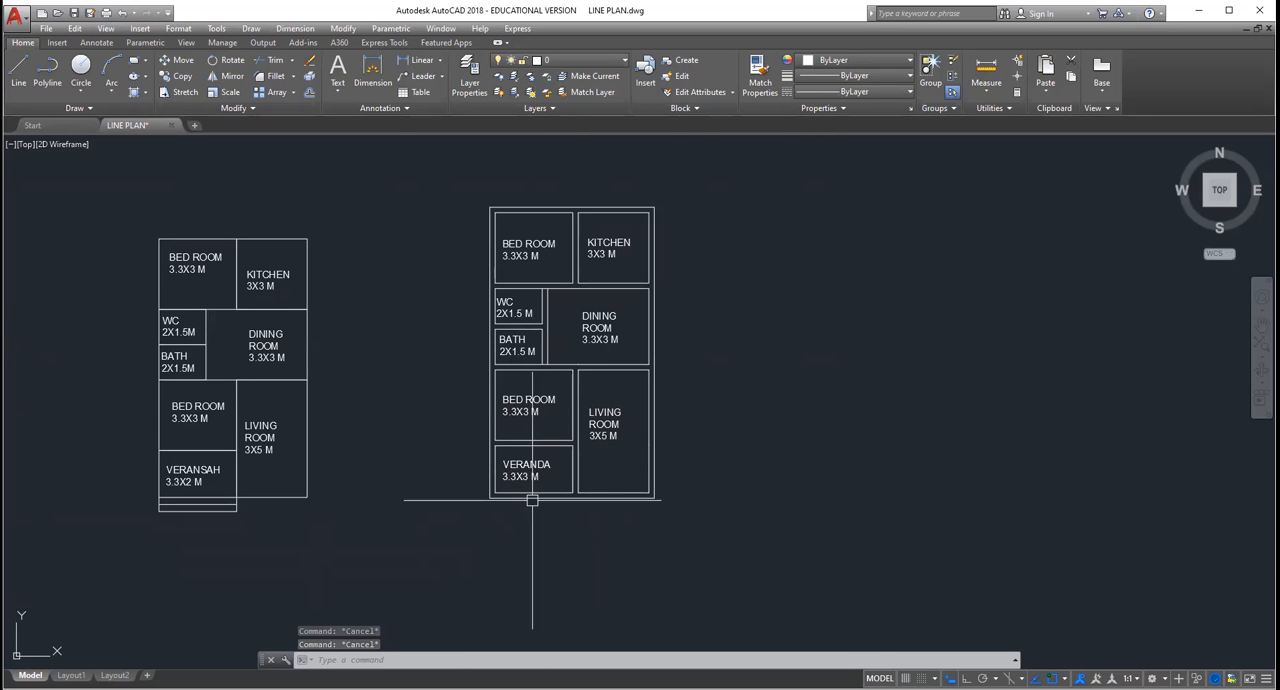
Step: Offset the double-line plan's bottom outer wall line downward twice at 0.3 spacing and close the left ends with a line
{"action": "scroll", "coordinate": [514, 524], "scroll_direction": "down", "scroll_amount": 5}
{"action": "scroll", "coordinate": [538, 498], "scroll_direction": "up", "scroll_amount": 7}
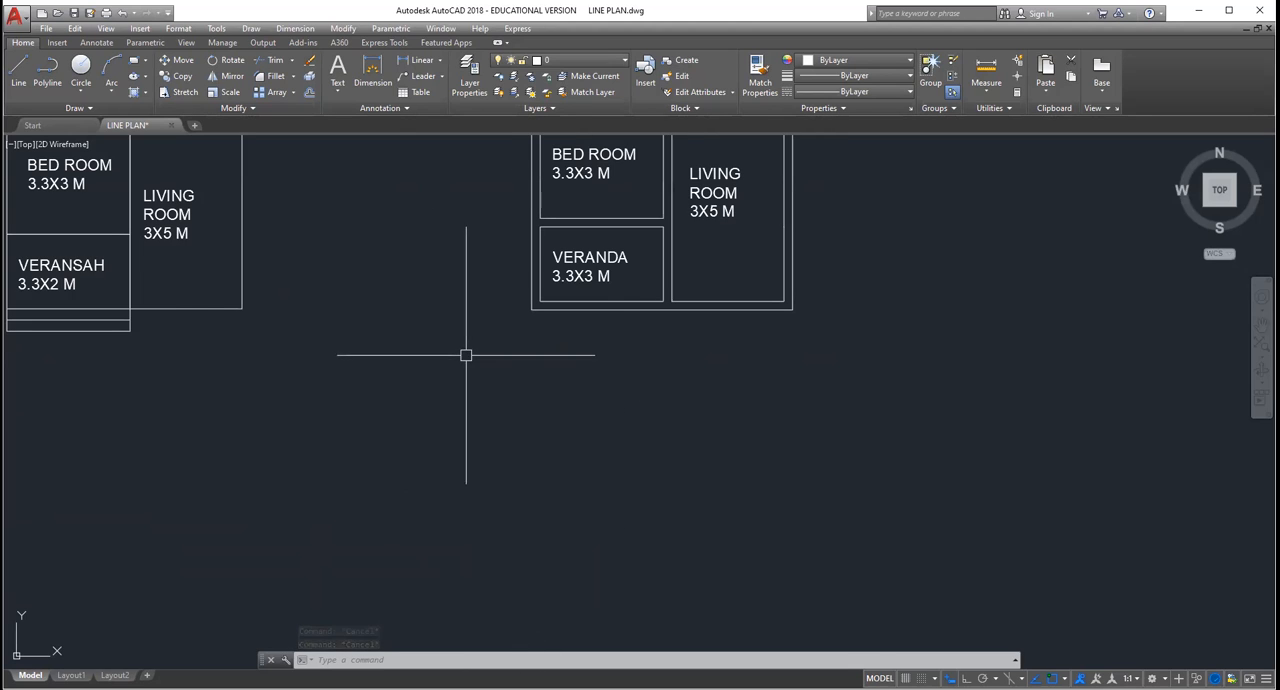
{"action": "scroll", "coordinate": [440, 335], "scroll_direction": "down", "scroll_amount": 4}
{"action": "scroll", "coordinate": [521, 302], "scroll_direction": "up", "scroll_amount": 8}
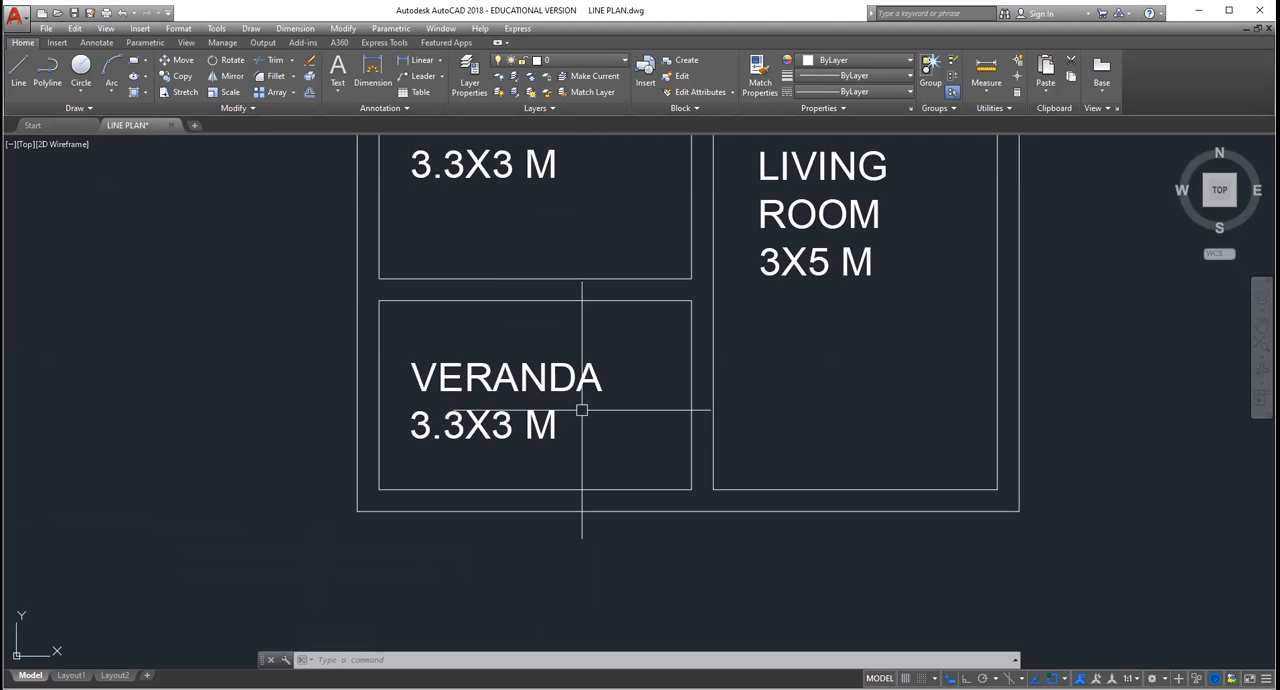
{"action": "type", "text": "o"}
{"action": "key", "text": "Return"}
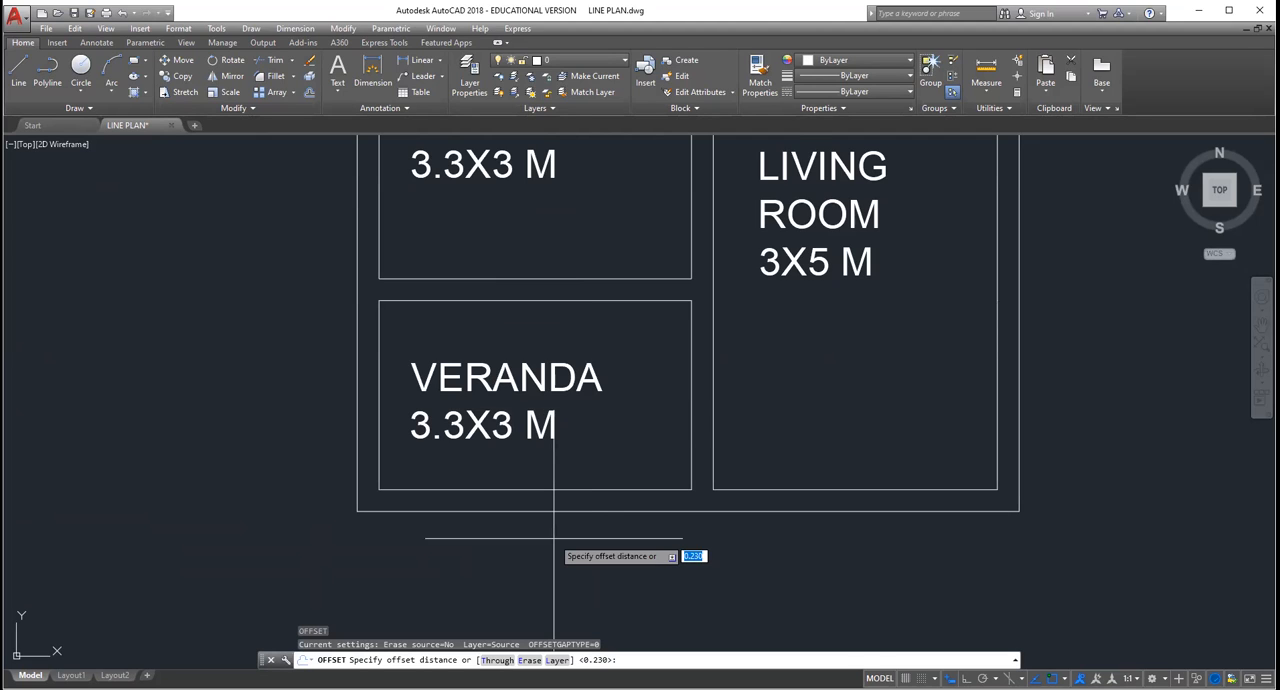
{"action": "type", "text": "0.3"}
{"action": "key", "text": "Return"}
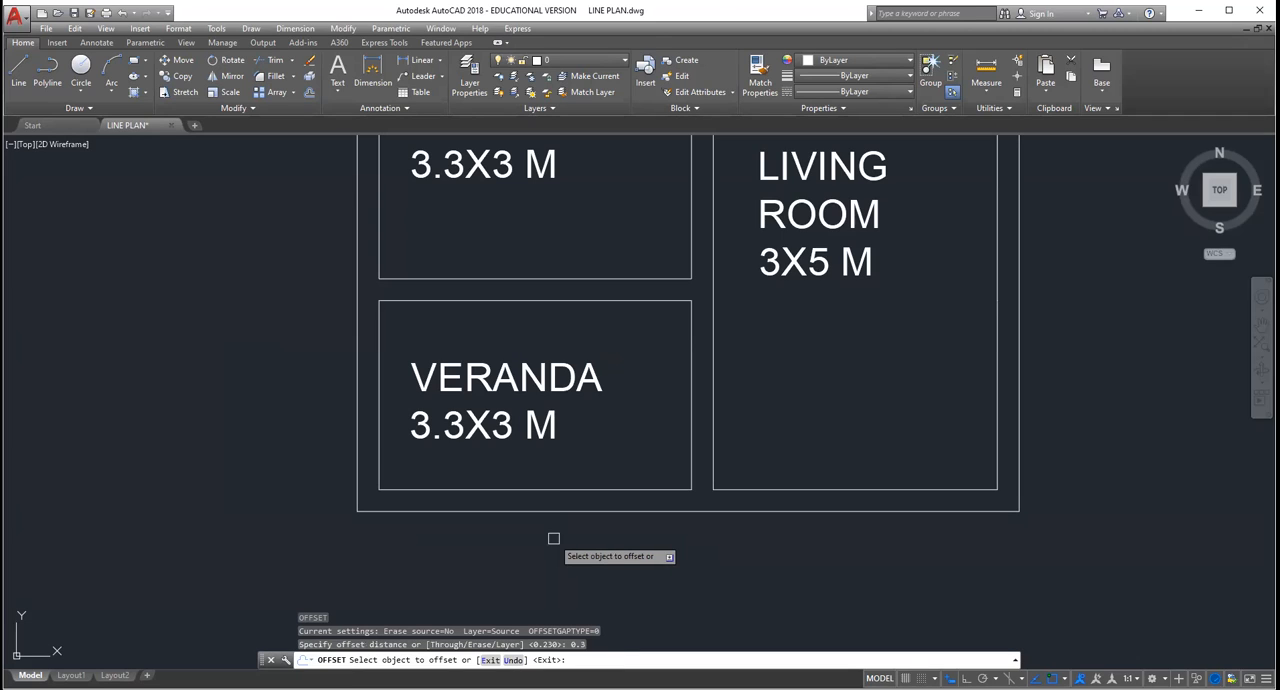
{"action": "left_click", "coordinate": [554, 511]}
{"action": "left_click", "coordinate": [545, 553]}
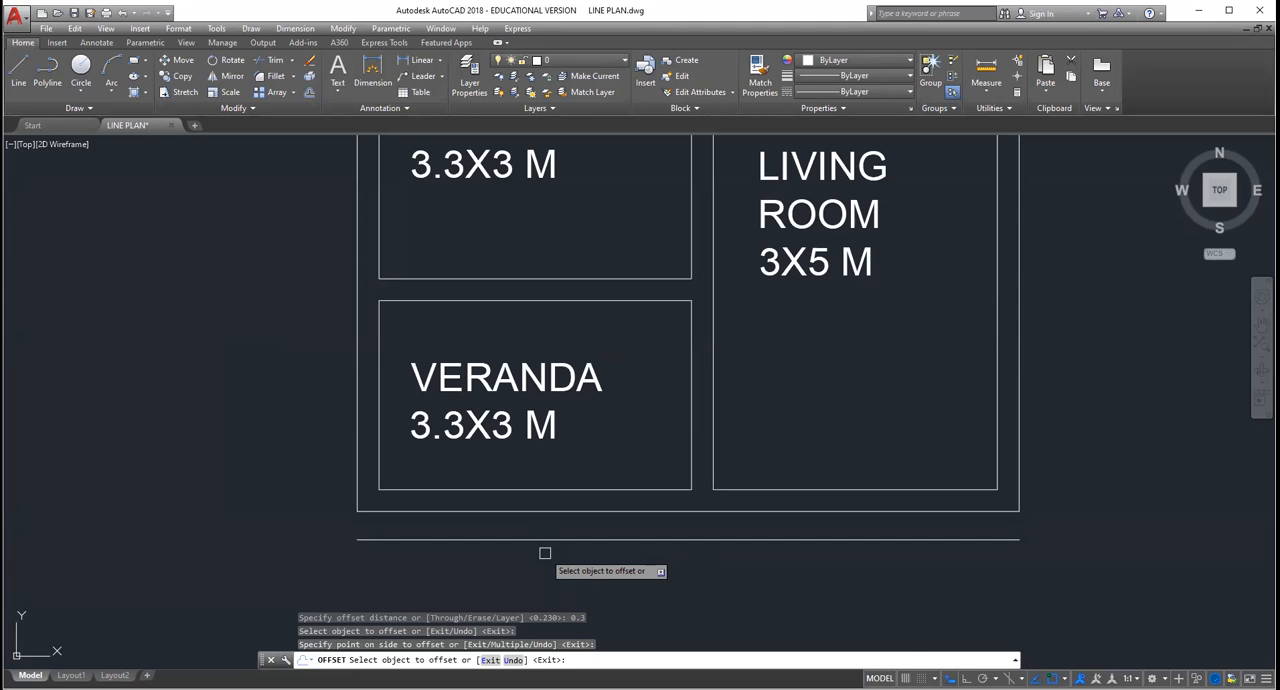
{"action": "key", "text": "Escape"}
{"action": "scroll", "coordinate": [257, 443], "scroll_direction": "down", "scroll_amount": 4}
{"action": "scroll", "coordinate": [263, 412], "scroll_direction": "up", "scroll_amount": 5}
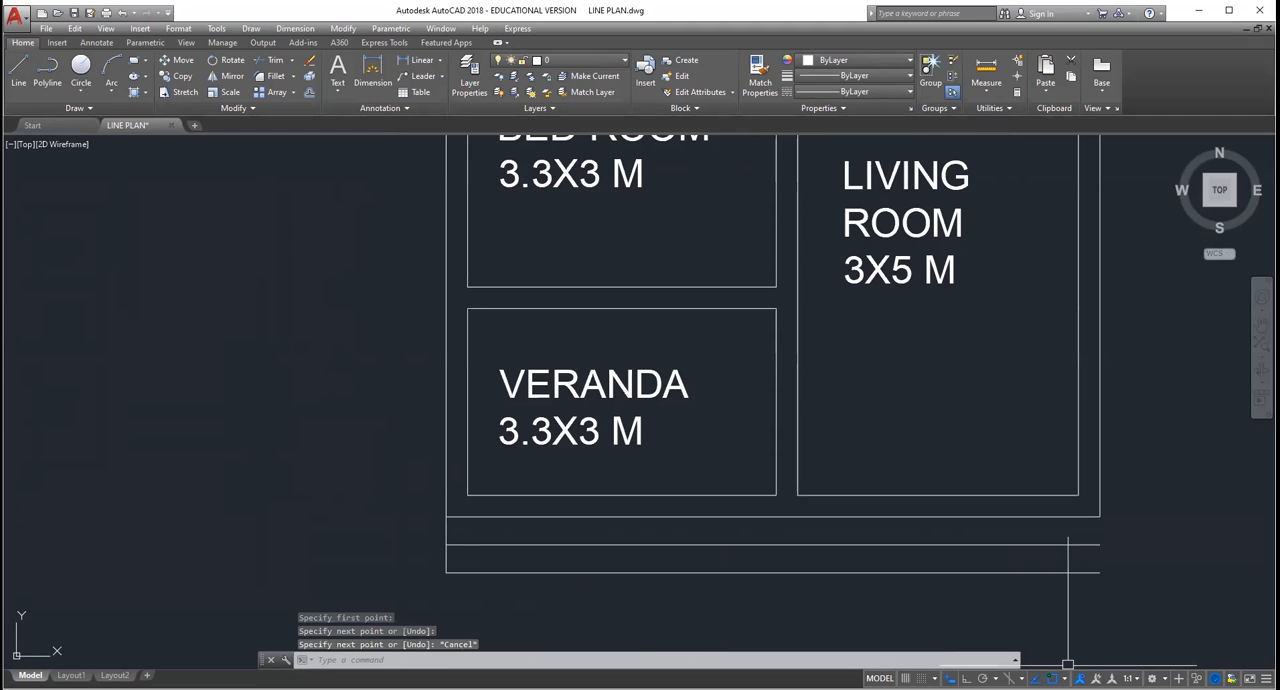
Step: Turn on Ortho and draw a vertical line down across the step lines from the outer wall at the veranda's right edge
{"action": "key", "text": "F8"}
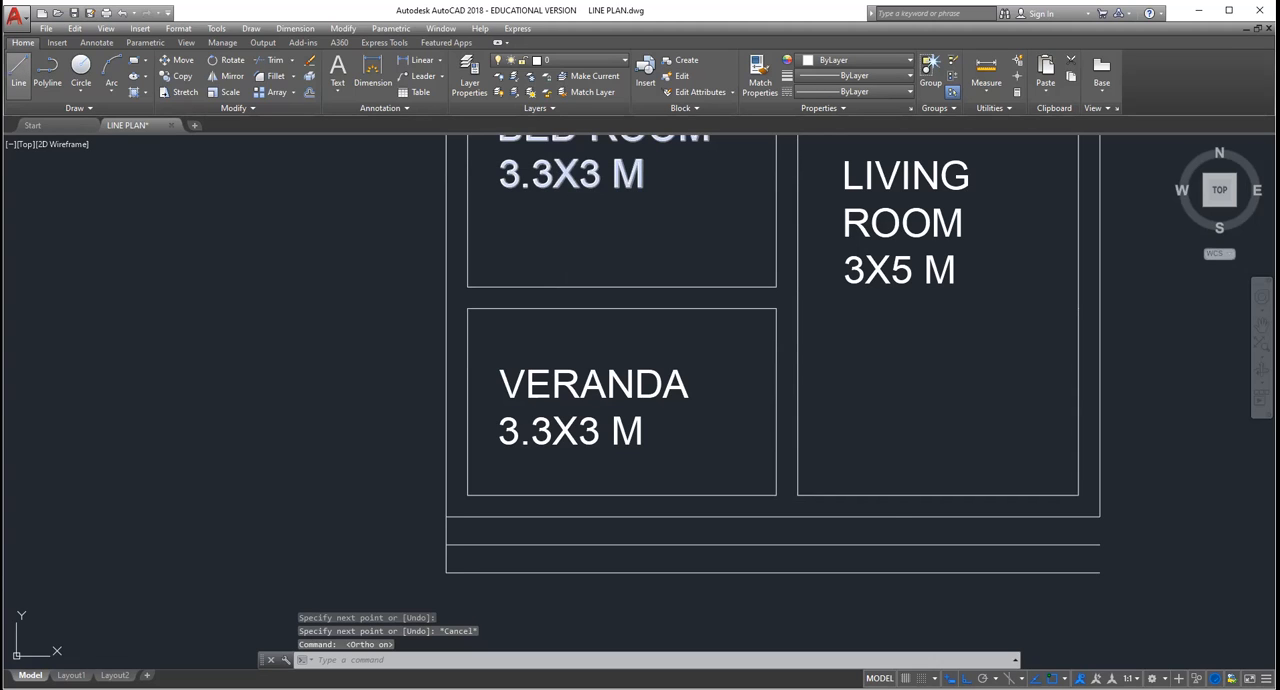
{"action": "left_click", "coordinate": [18, 72]}
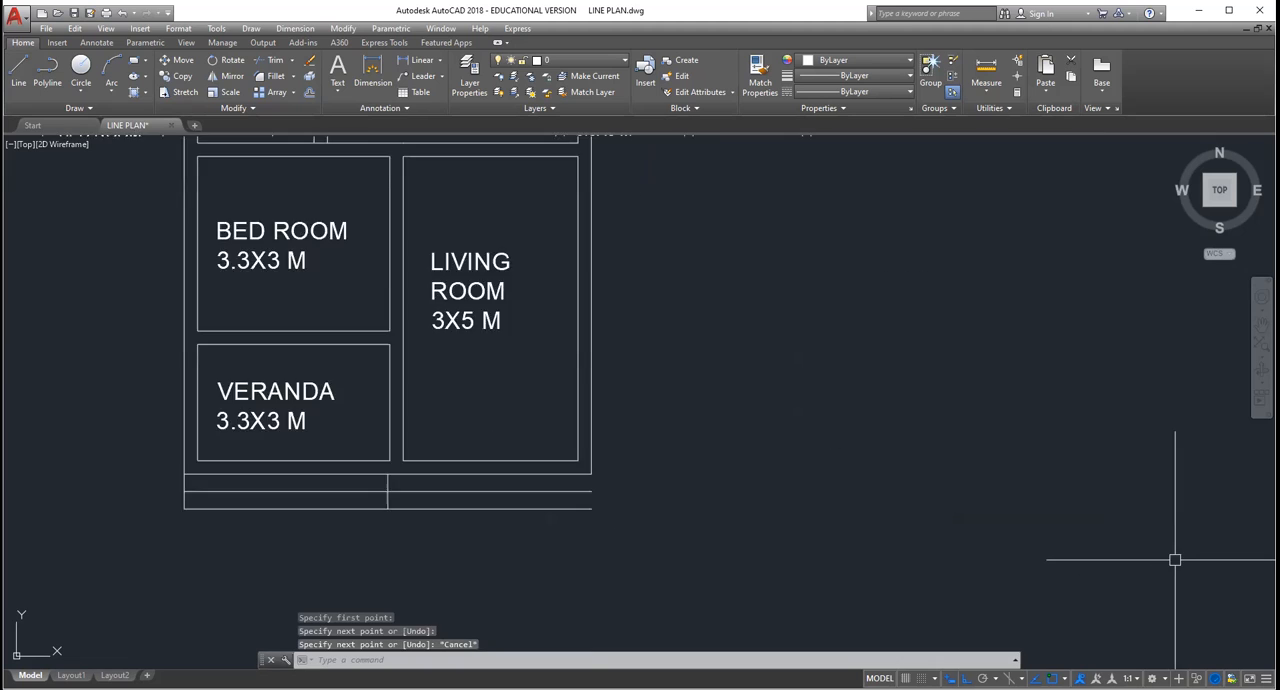
{"action": "scroll", "coordinate": [1175, 557], "scroll_direction": "up", "scroll_amount": 1}
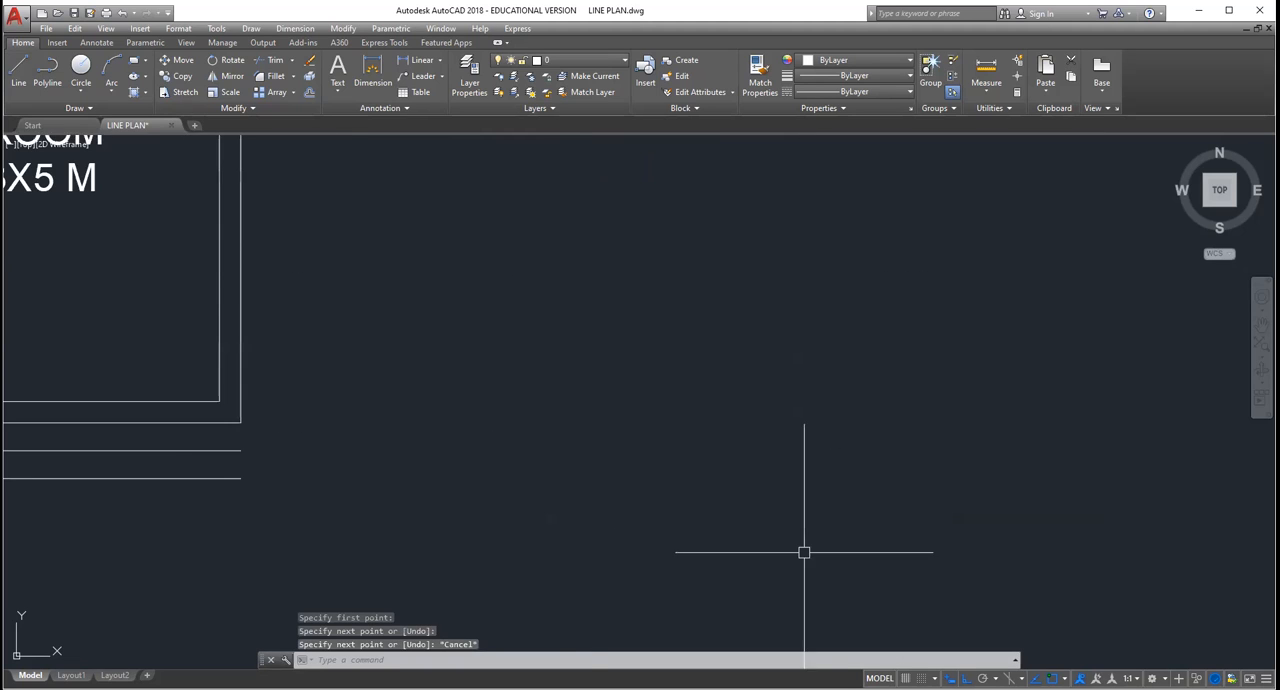
Step: Trim the two step lines beyond the vertical line at the veranda's right edge so the steps span only the veranda
{"action": "scroll", "coordinate": [588, 537], "scroll_direction": "down", "scroll_amount": 2}
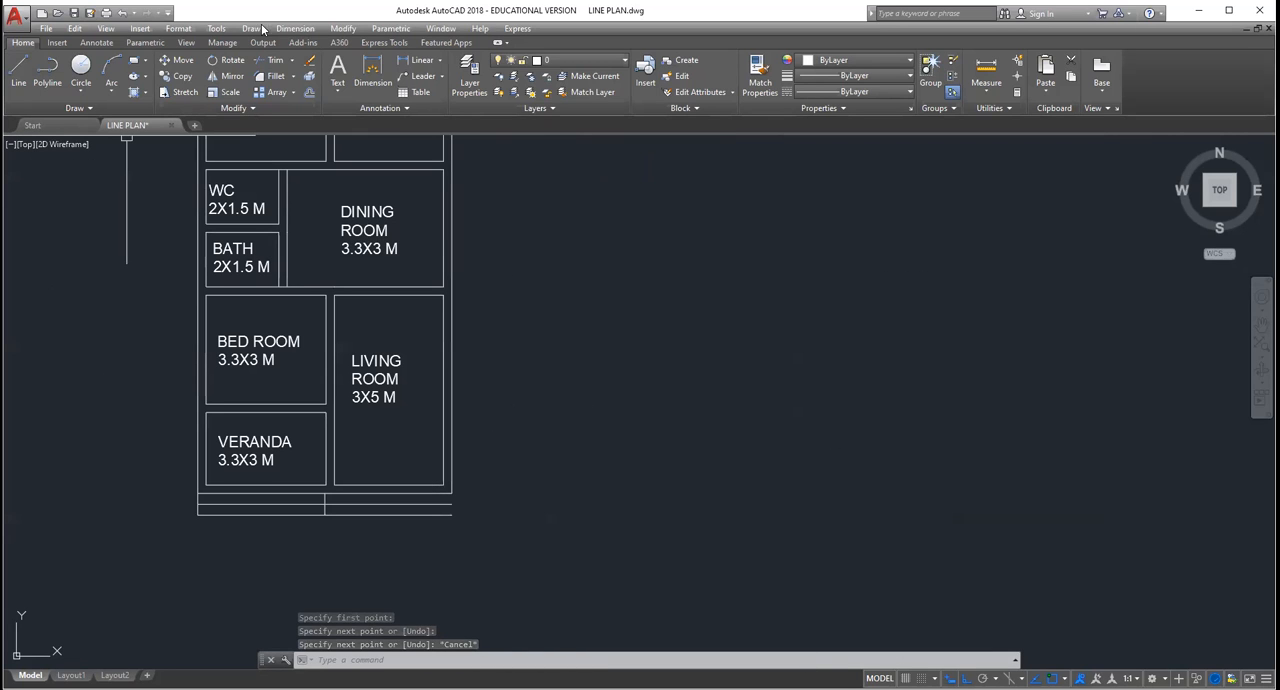
{"action": "left_click", "coordinate": [342, 29]}
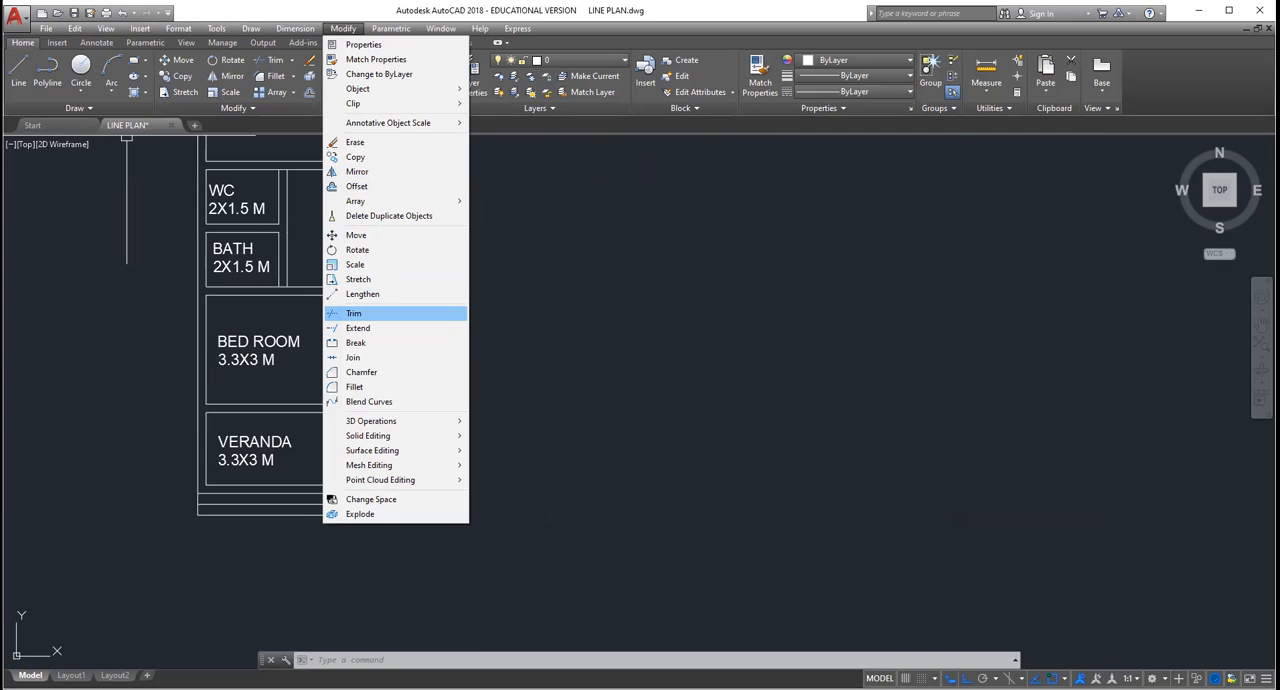
{"action": "left_click", "coordinate": [354, 313]}
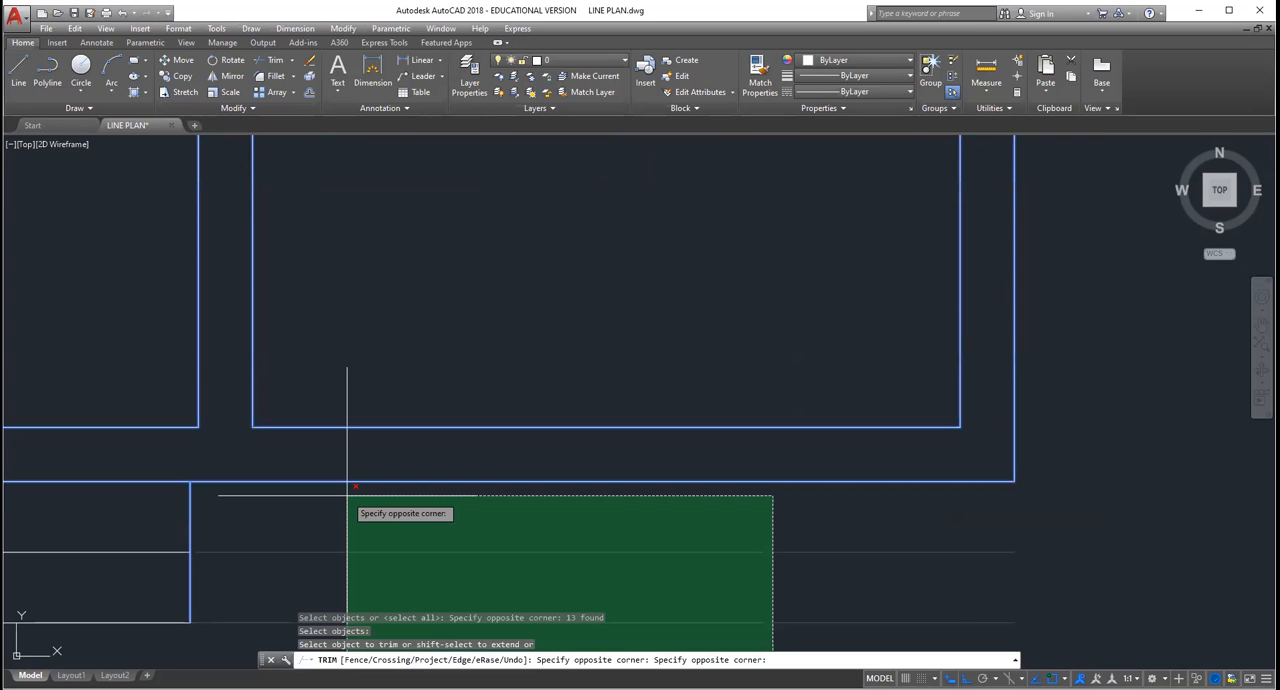
{"action": "key", "text": "Escape"}
{"action": "scroll", "coordinate": [137, 521], "scroll_direction": "down", "scroll_amount": 5}
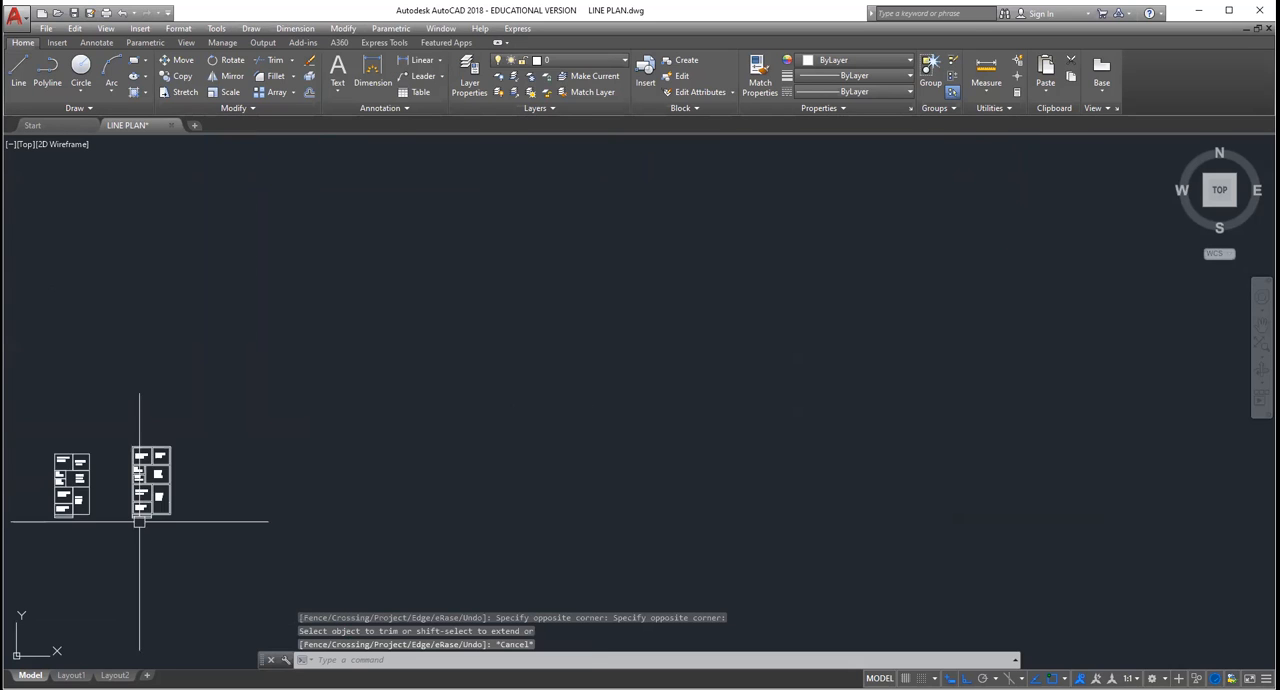
{"action": "scroll", "coordinate": [120, 500], "scroll_direction": "up", "scroll_amount": 8}
{"action": "scroll", "coordinate": [394, 506], "scroll_direction": "down", "scroll_amount": 2}
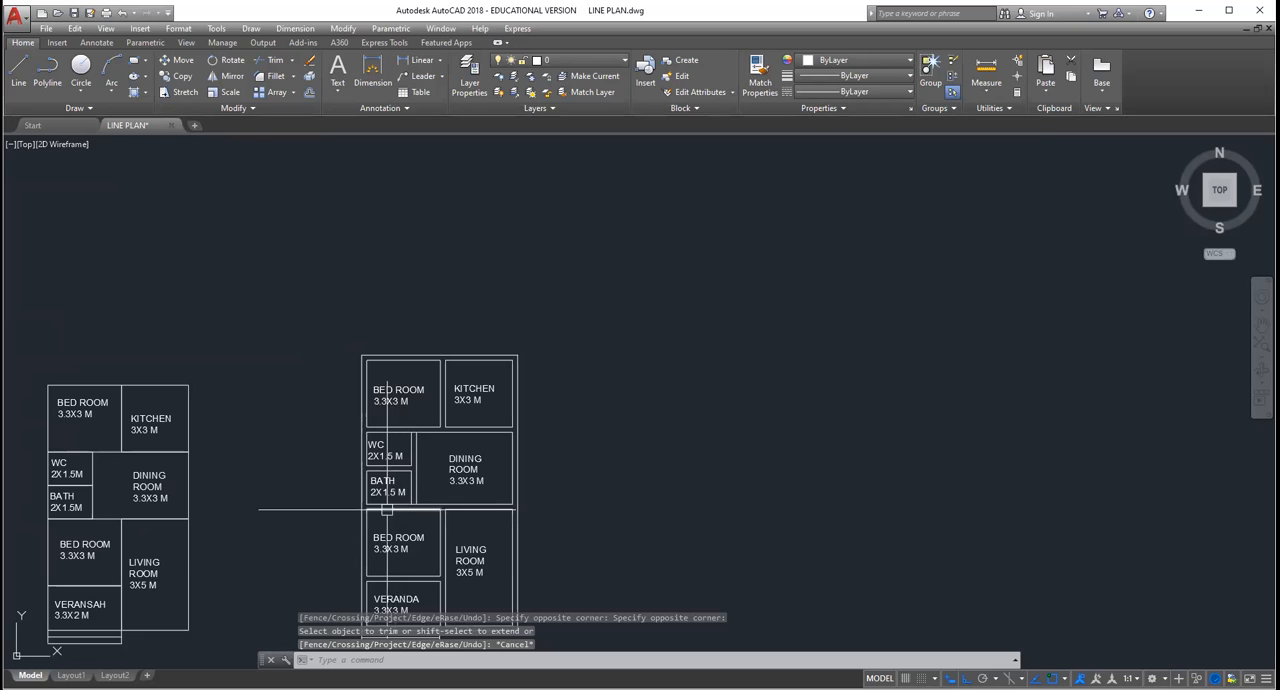
{"action": "scroll", "coordinate": [306, 571], "scroll_direction": "down", "scroll_amount": 6}
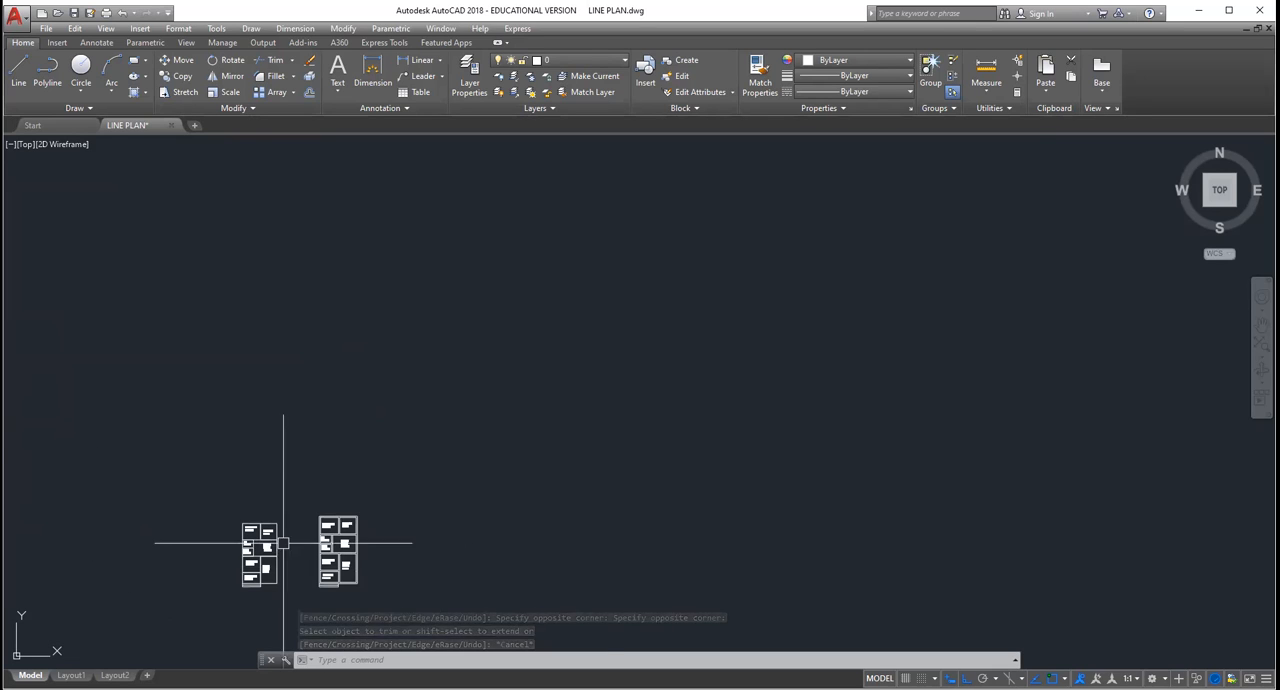
{"action": "scroll", "coordinate": [309, 560], "scroll_direction": "up", "scroll_amount": 8}
{"action": "scroll", "coordinate": [321, 565], "scroll_direction": "down", "scroll_amount": 2}
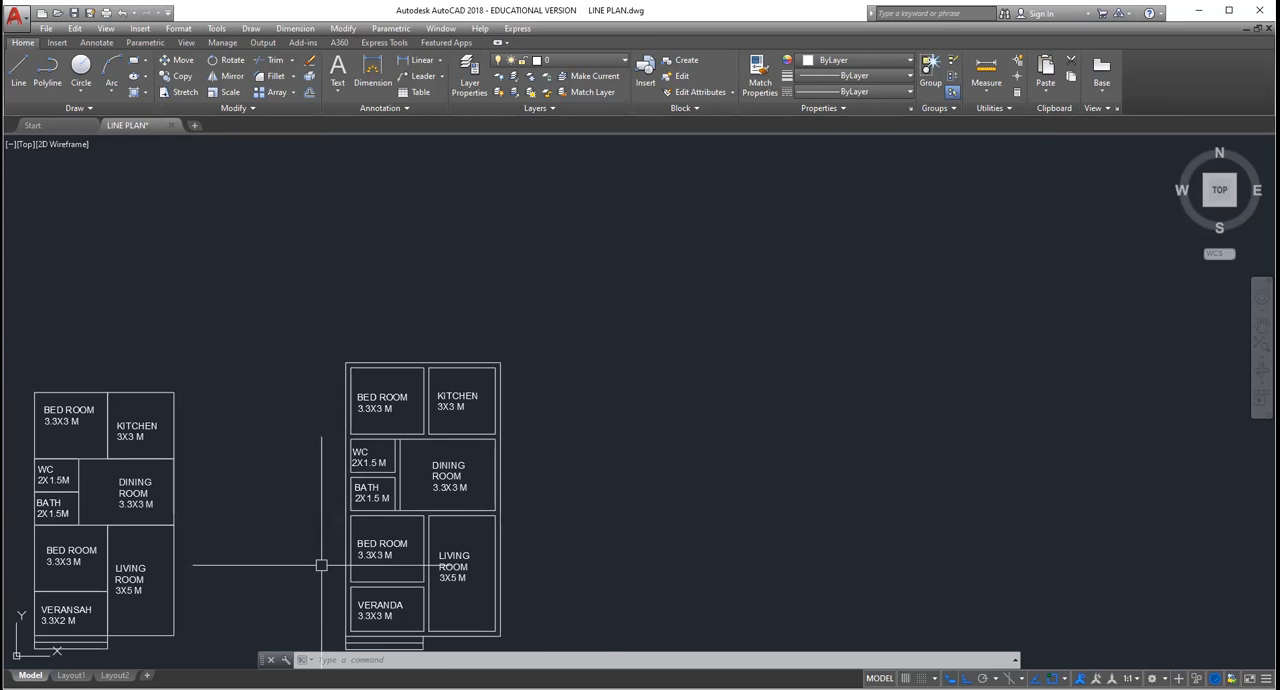
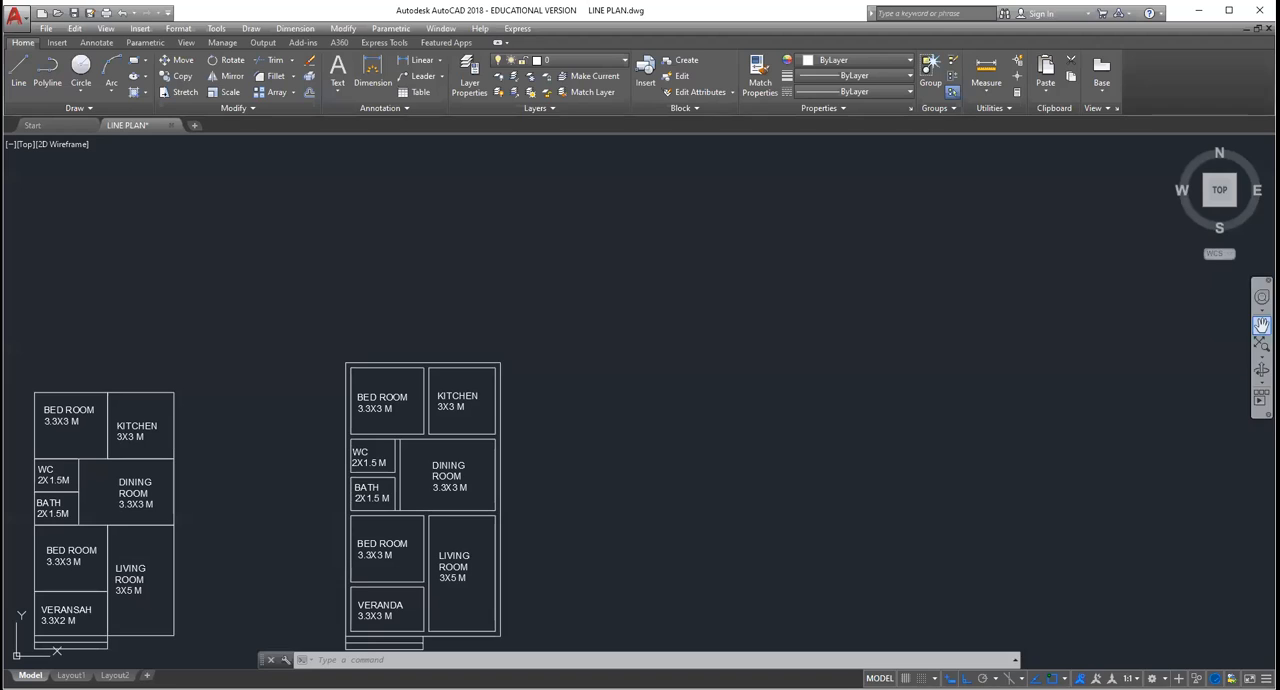
Step: Examine the upper rooms of the double-line plan, from the bedroom and kitchen to the dining room
{"action": "left_click", "coordinate": [1262, 325]}
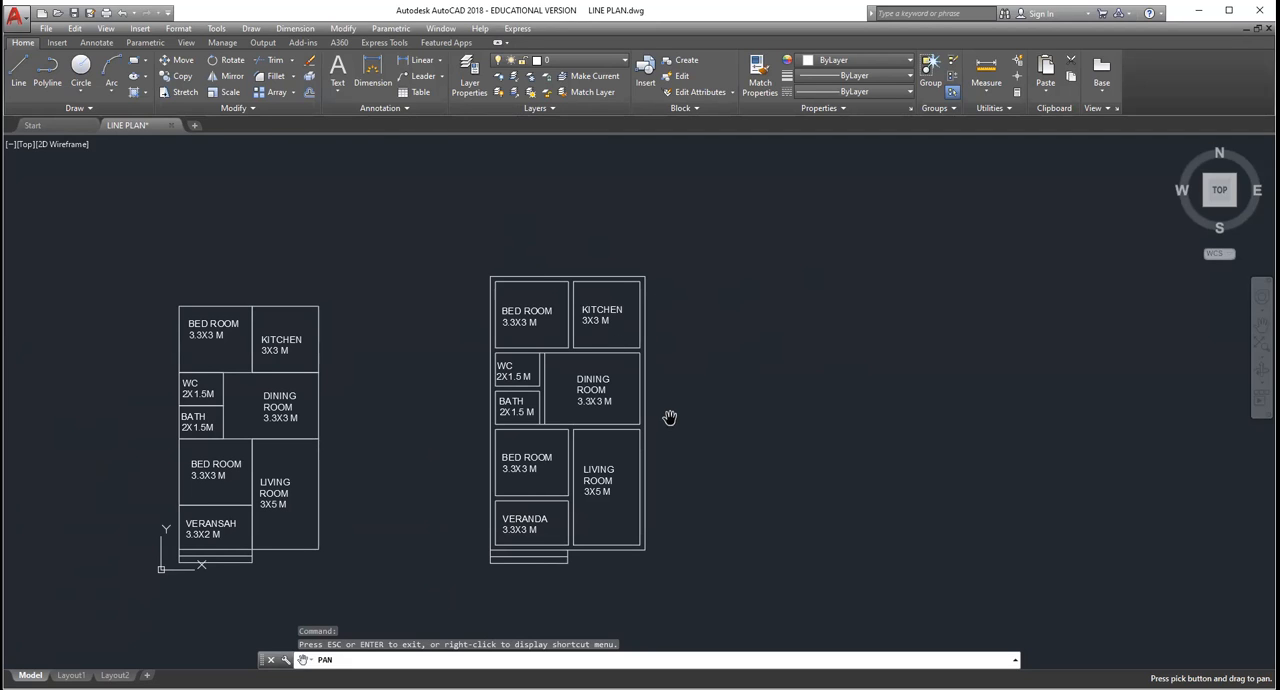
{"action": "scroll", "coordinate": [670, 417], "scroll_direction": "up", "scroll_amount": 4}
{"action": "scroll", "coordinate": [667, 420], "scroll_direction": "down", "scroll_amount": 4}
{"action": "scroll", "coordinate": [571, 260], "scroll_direction": "up", "scroll_amount": 2}
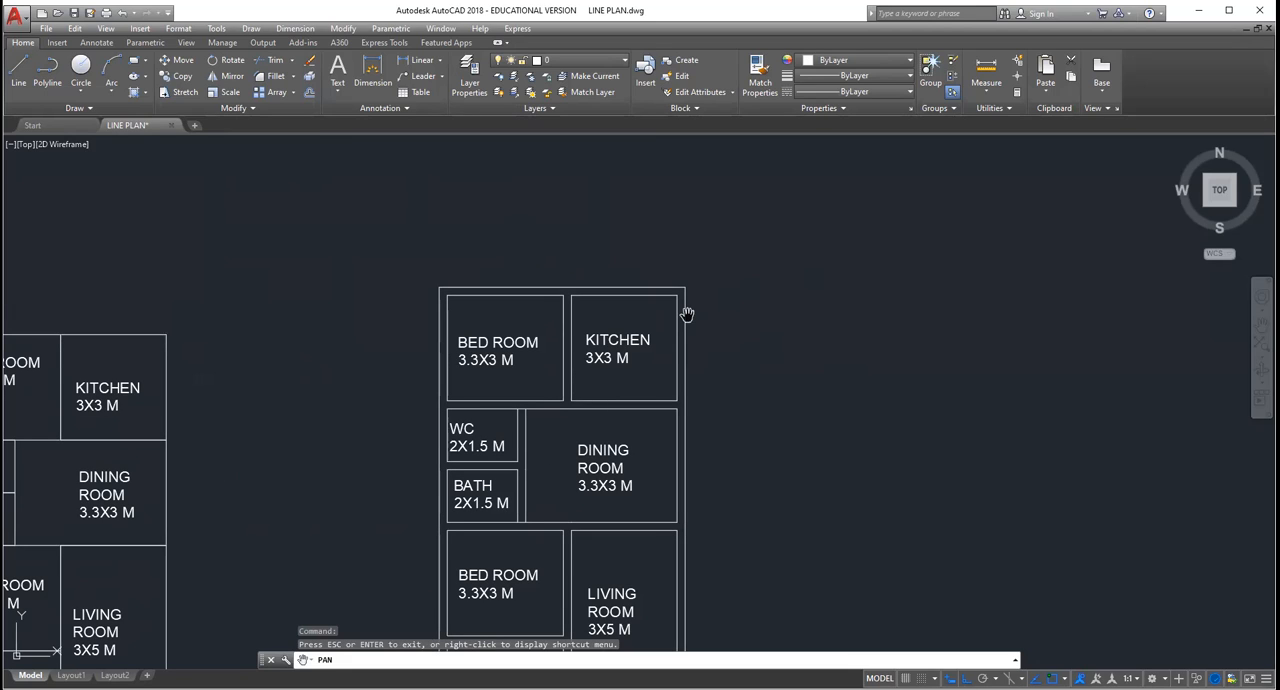
{"action": "key", "text": "Escape"}
{"action": "key", "text": "Escape"}
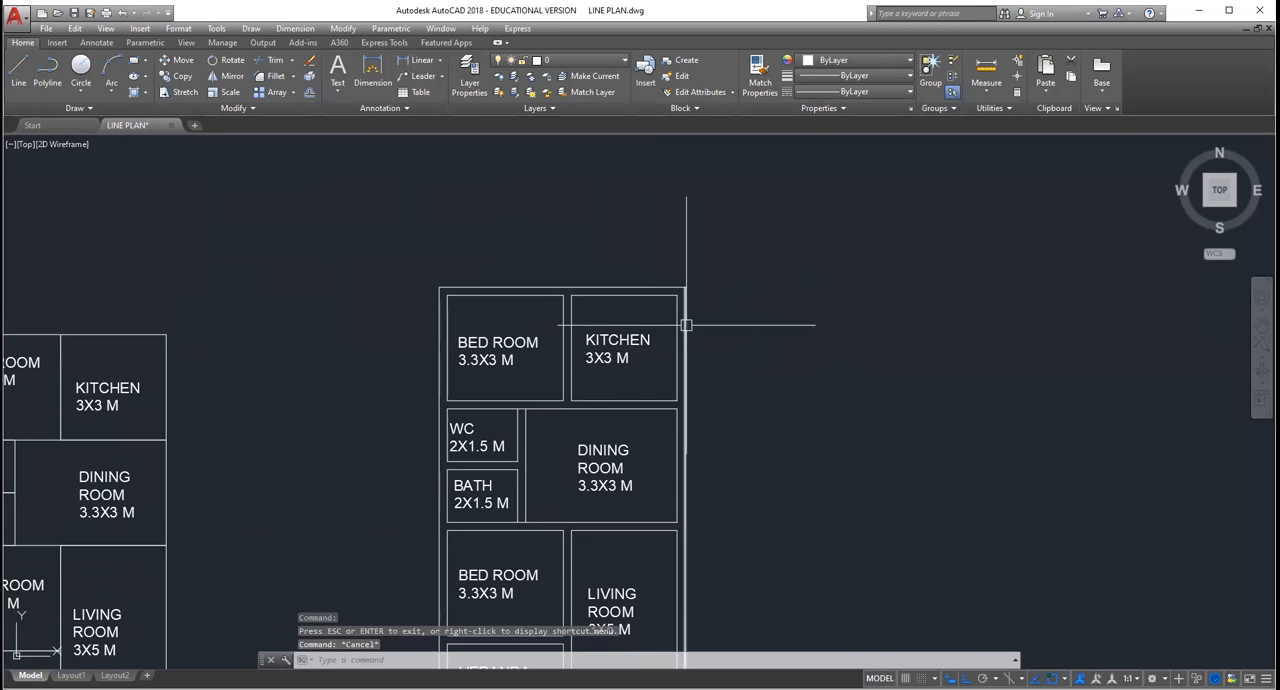
{"action": "key", "text": "Escape"}
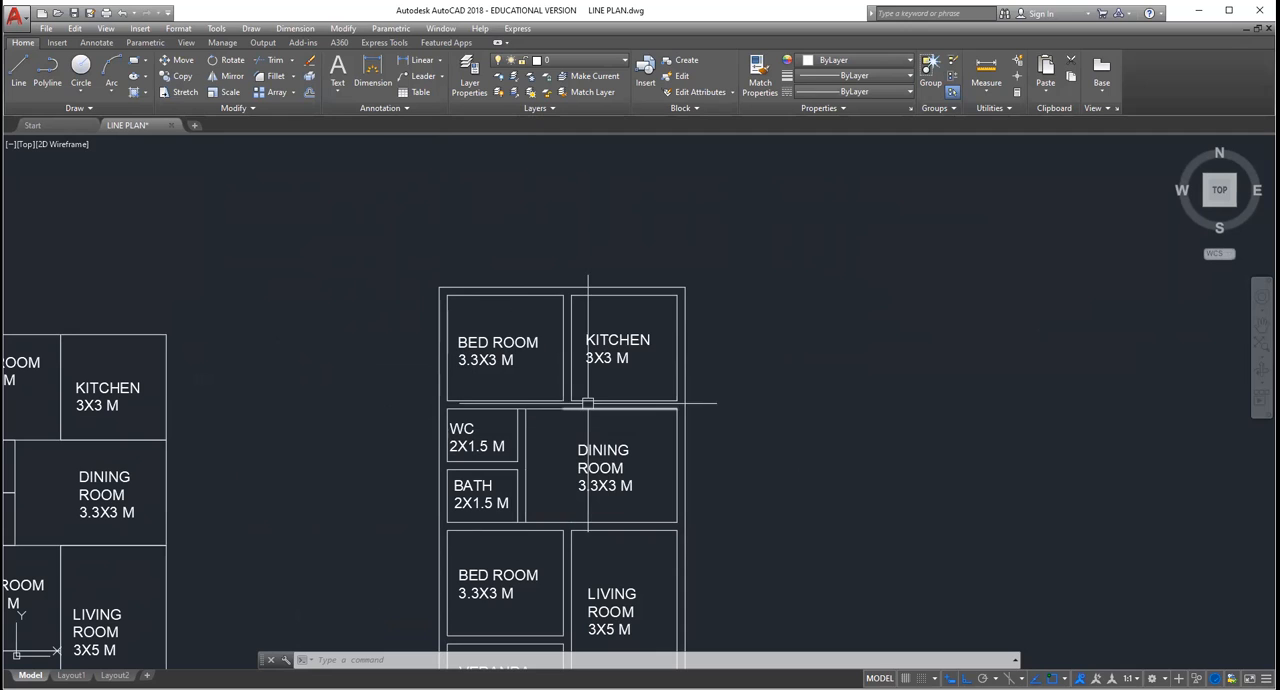
{"action": "scroll", "coordinate": [587, 403], "scroll_direction": "down", "scroll_amount": 2}
{"action": "scroll", "coordinate": [587, 403], "scroll_direction": "up", "scroll_amount": 2}
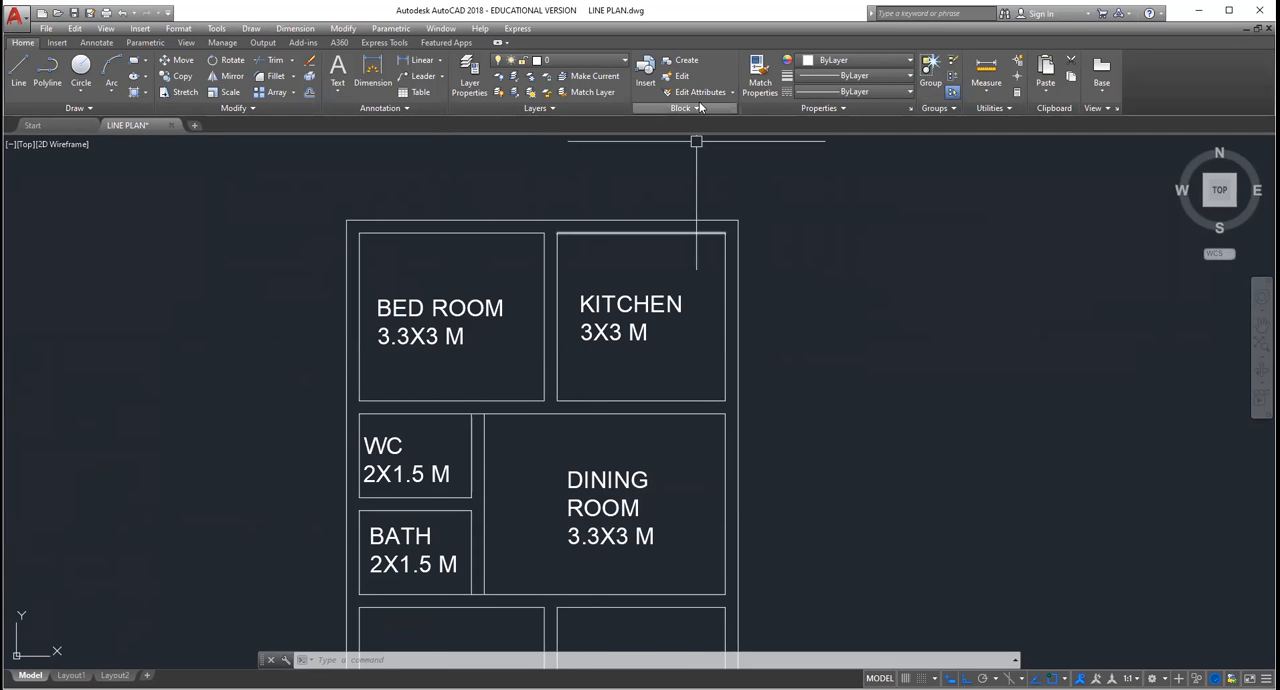
{"action": "key", "text": "l"}
{"action": "key", "text": "Return"}
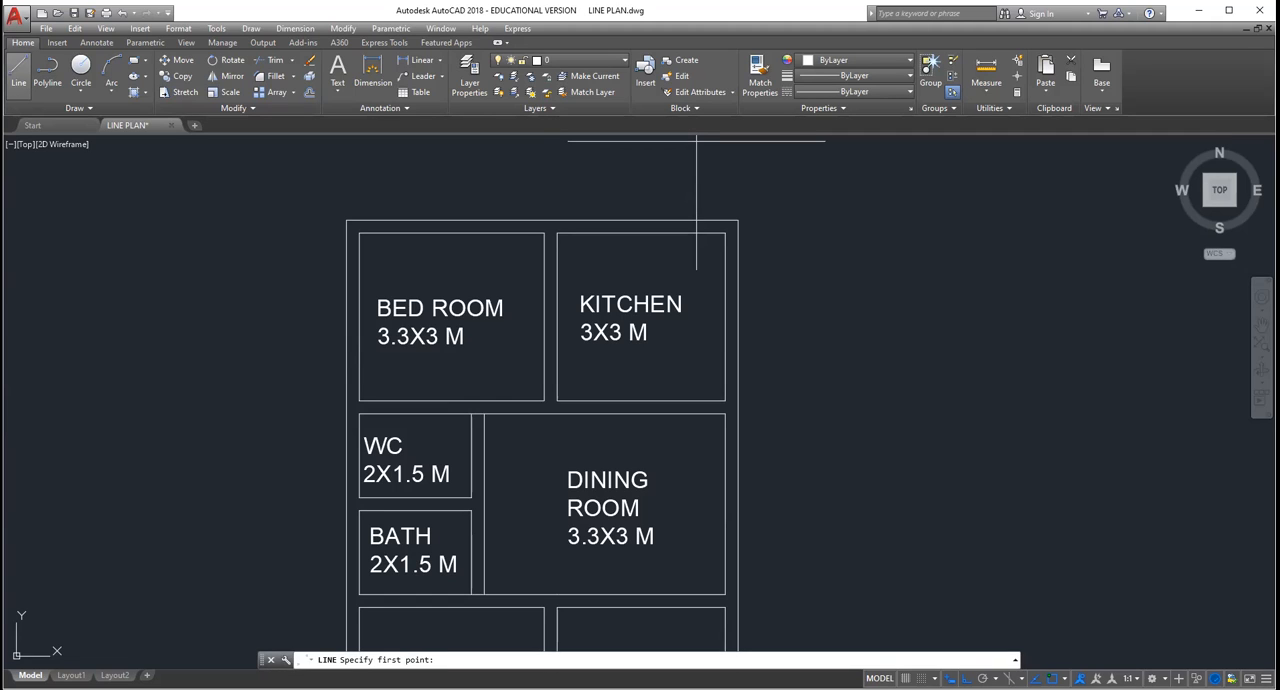
{"action": "key", "text": "Escape"}
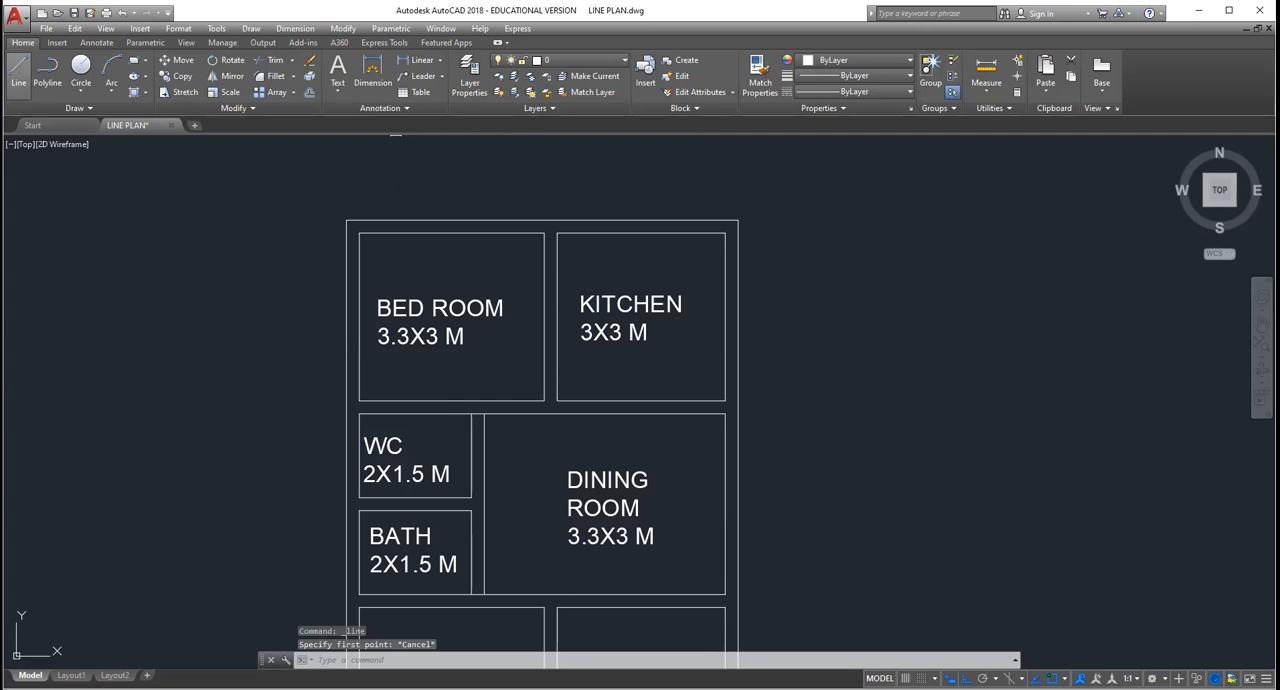
Step: Enable the Quadrant, Intersection and Geometric Center object snaps
{"action": "scroll", "coordinate": [347, 286], "scroll_direction": "up", "scroll_amount": 2}
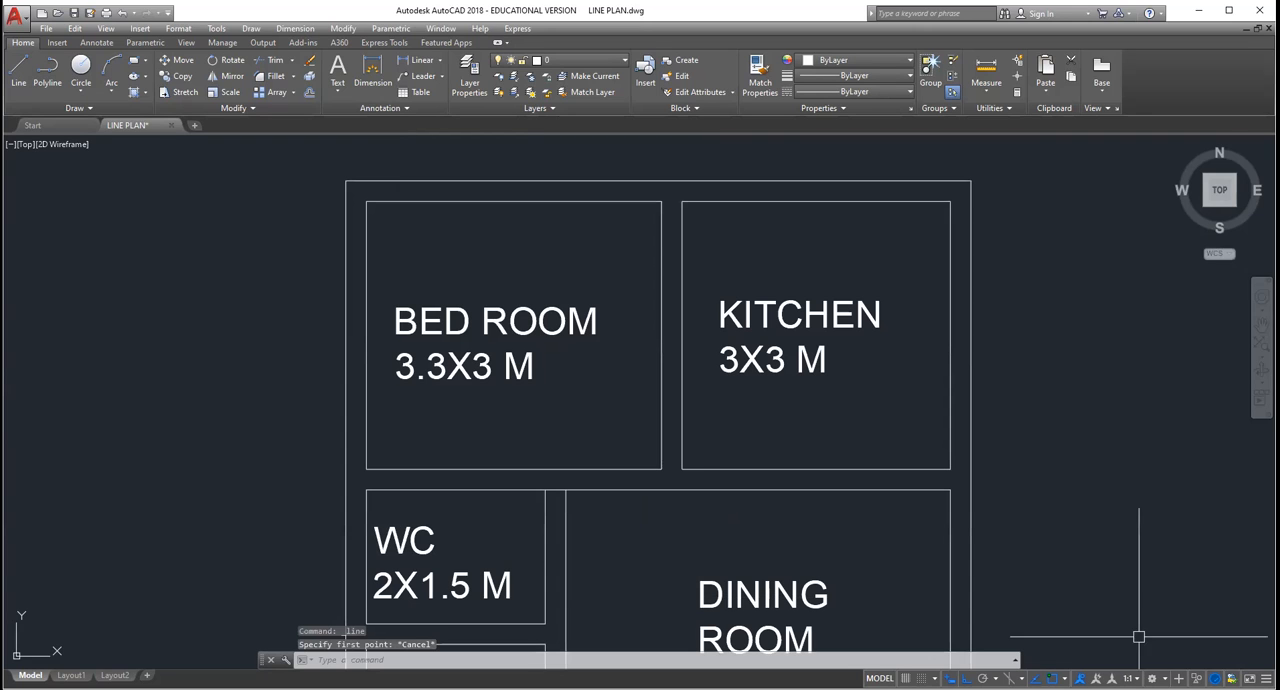
{"action": "left_click", "coordinate": [1063, 679]}
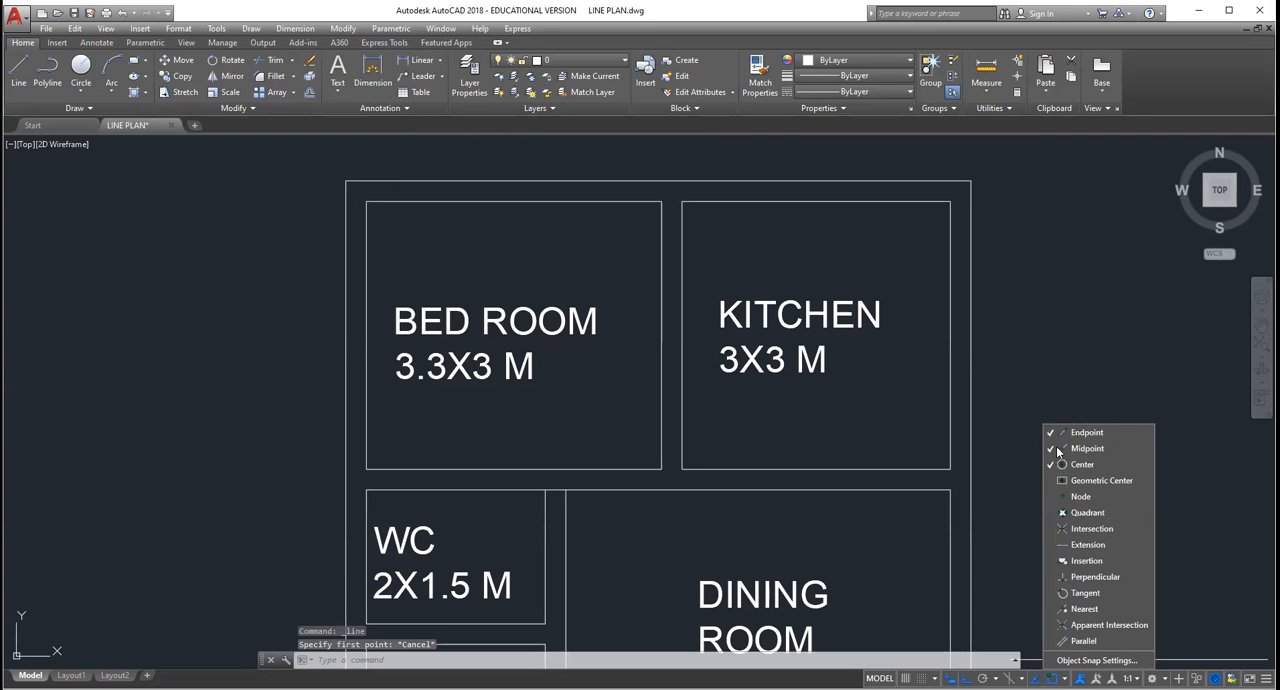
{"action": "left_click", "coordinate": [1062, 512]}
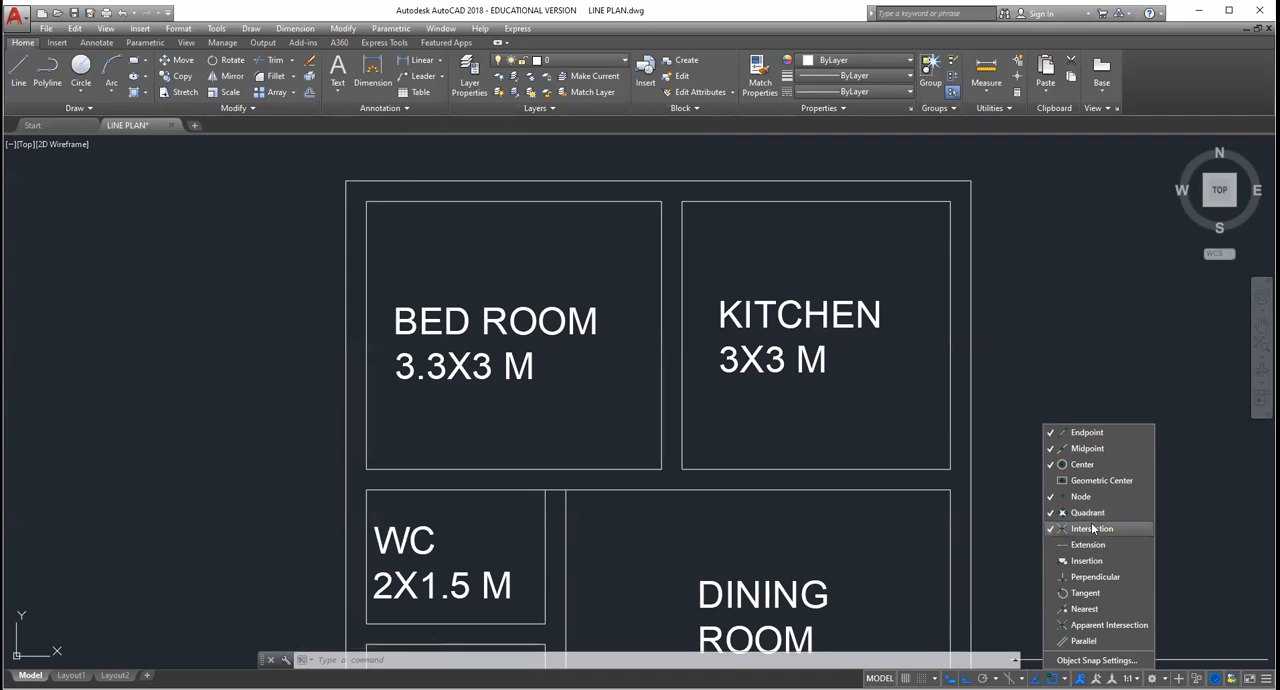
{"action": "left_click", "coordinate": [1075, 480]}
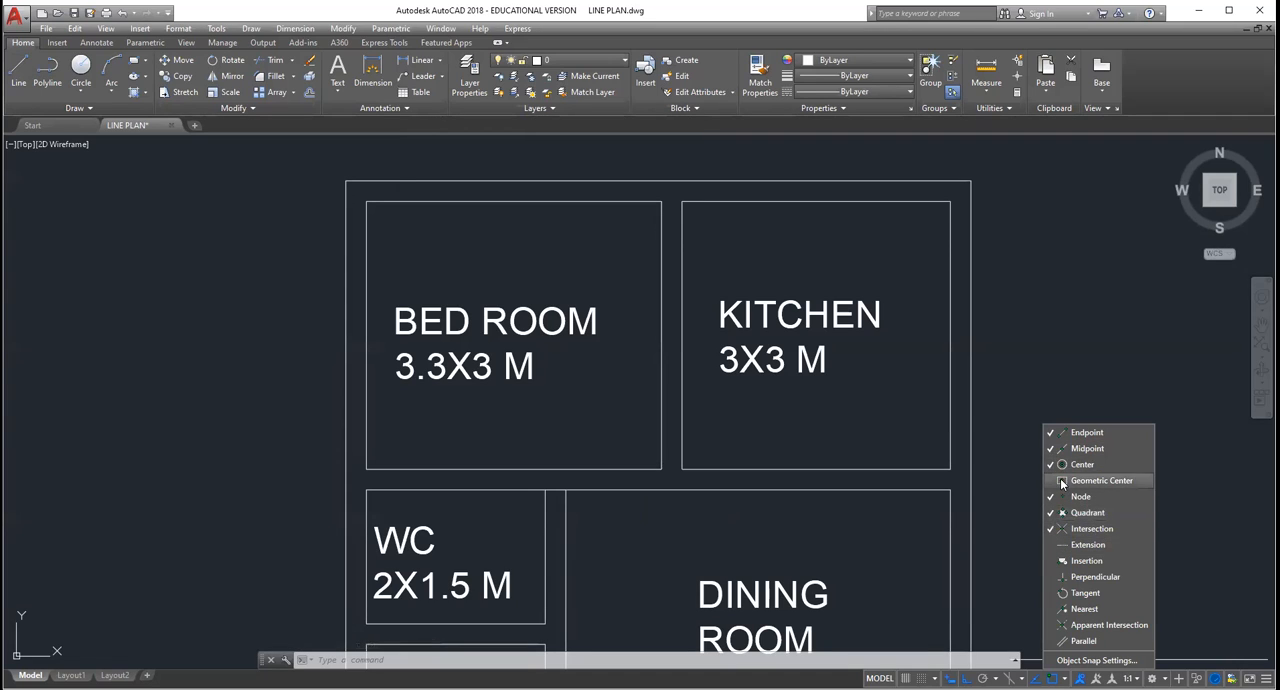
{"action": "left_click", "coordinate": [1063, 354]}
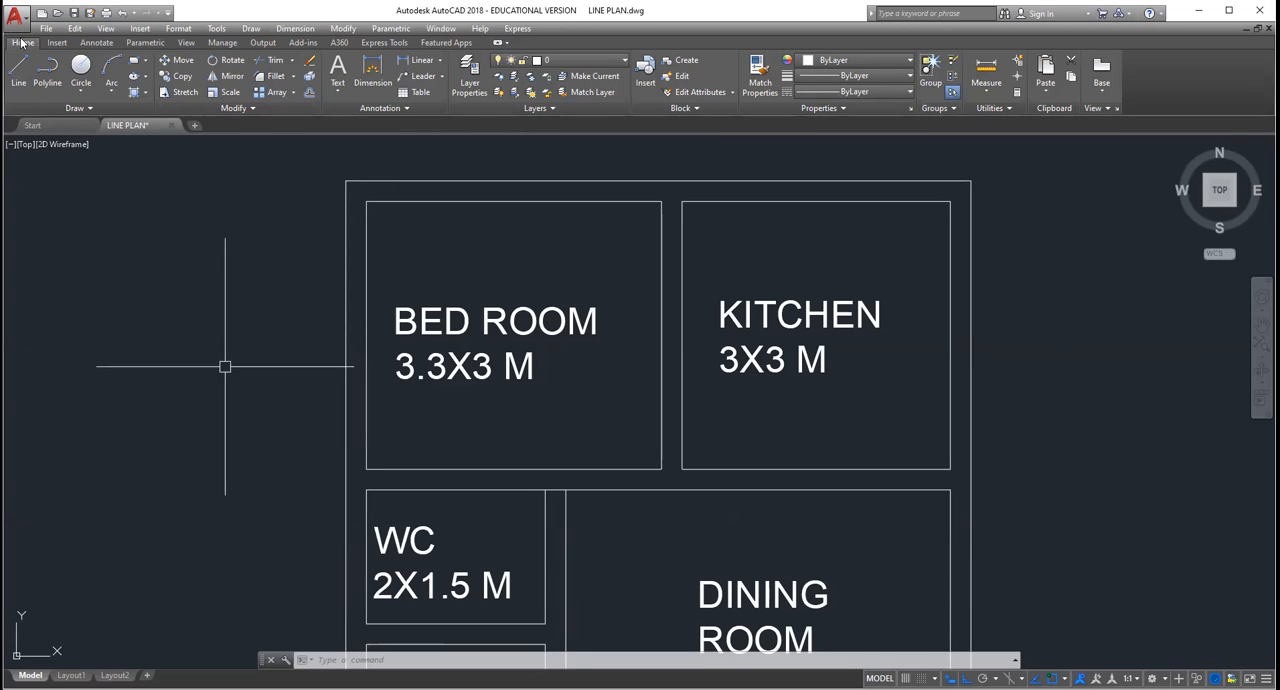
Step: Try to draw a line across the outer wall beside the upper bedroom of the double-line plan and erase it
{"action": "left_click", "coordinate": [18, 70]}
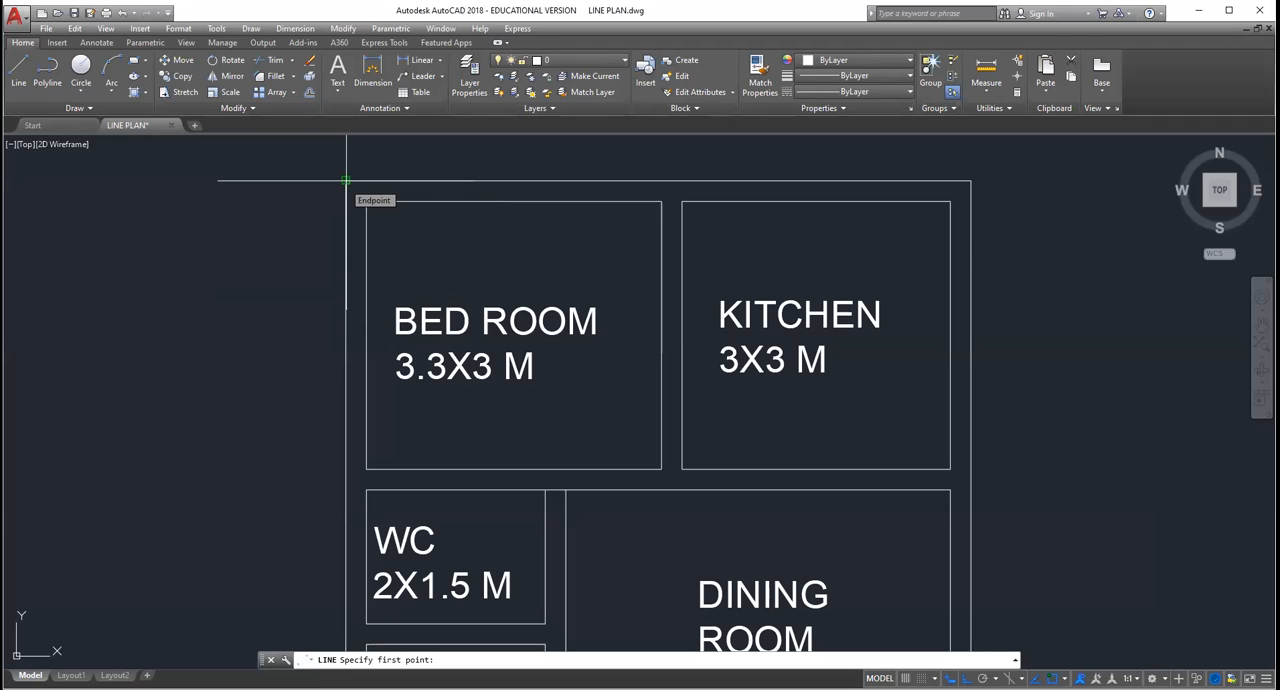
{"action": "key", "text": "Escape"}
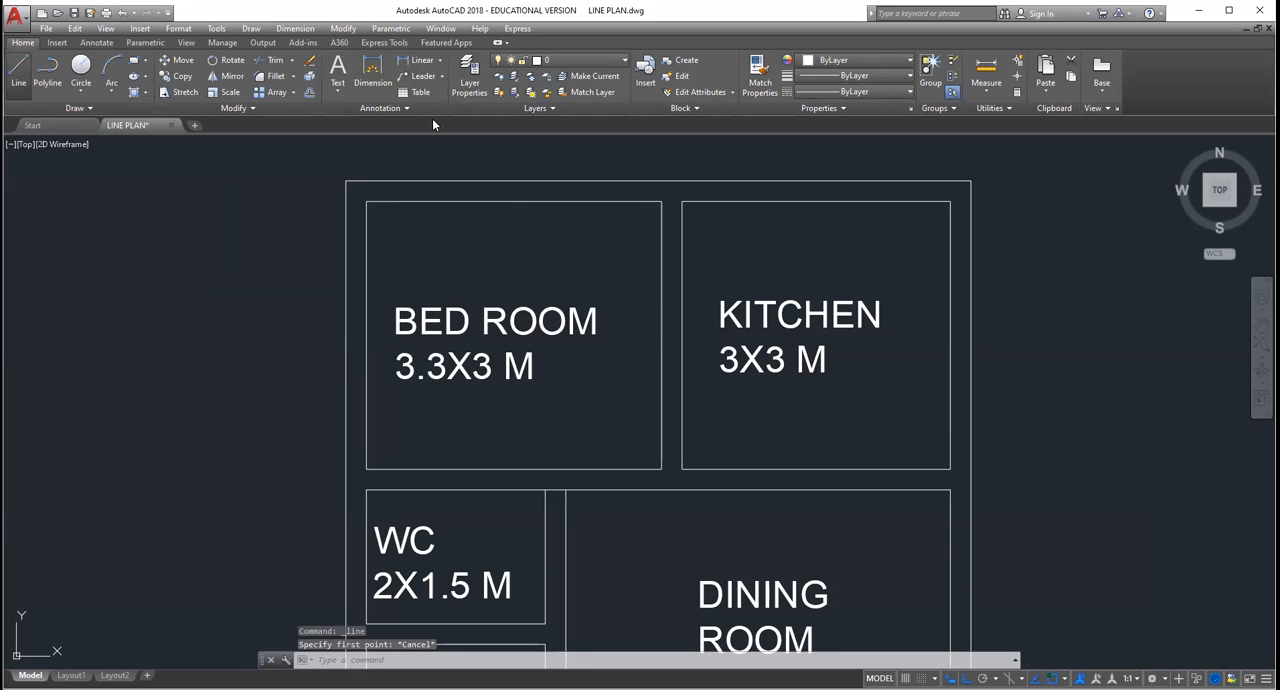
{"action": "left_click", "coordinate": [18, 72]}
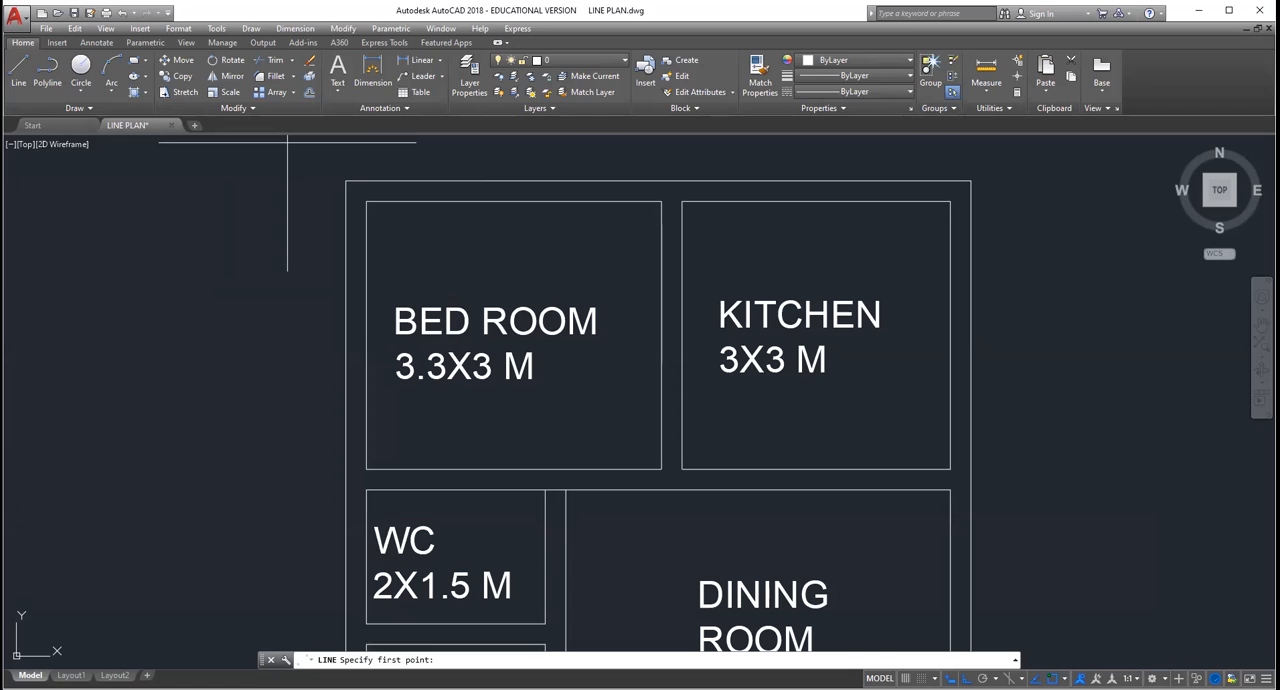
{"action": "left_click", "coordinate": [366, 335]}
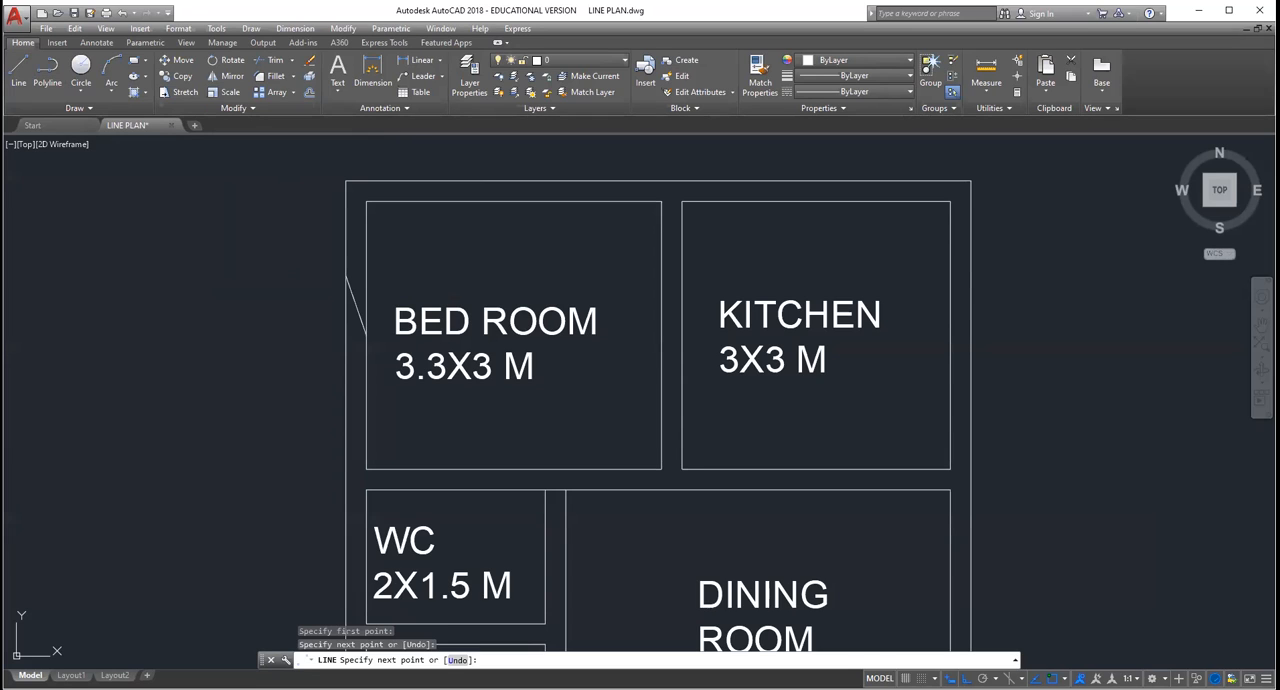
{"action": "key", "text": "Return"}
{"action": "left_click", "coordinate": [356, 298]}
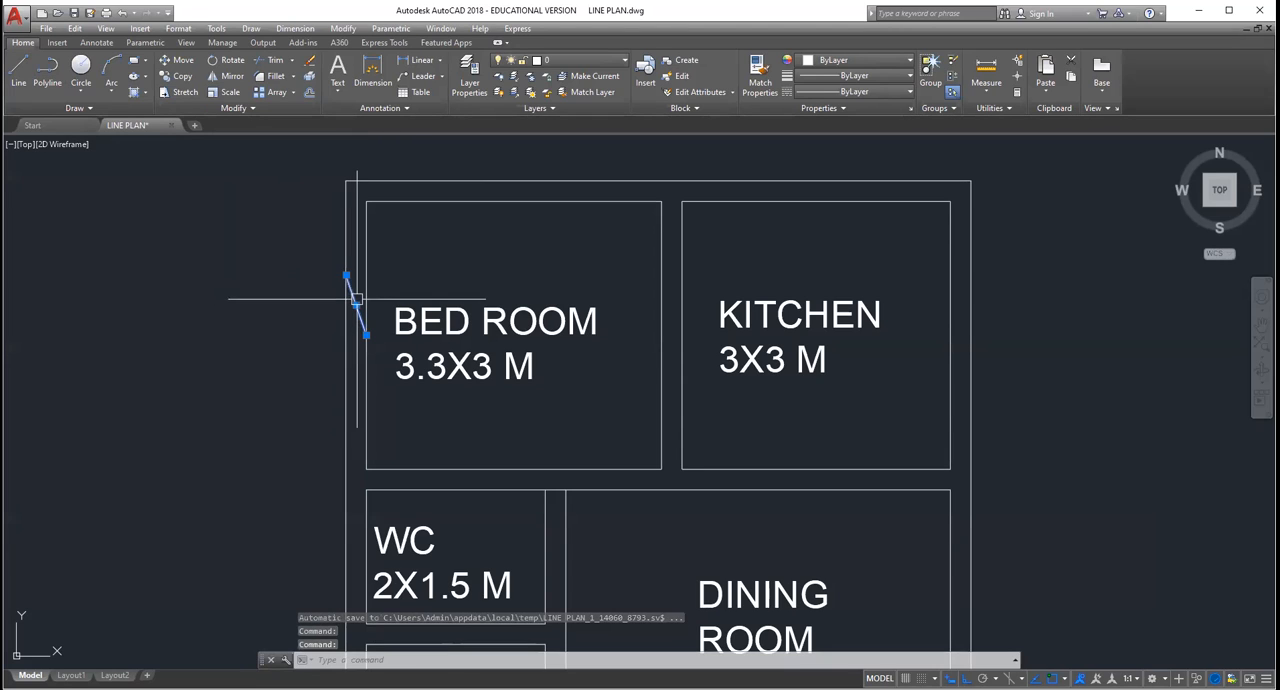
{"action": "key", "text": "Delete"}
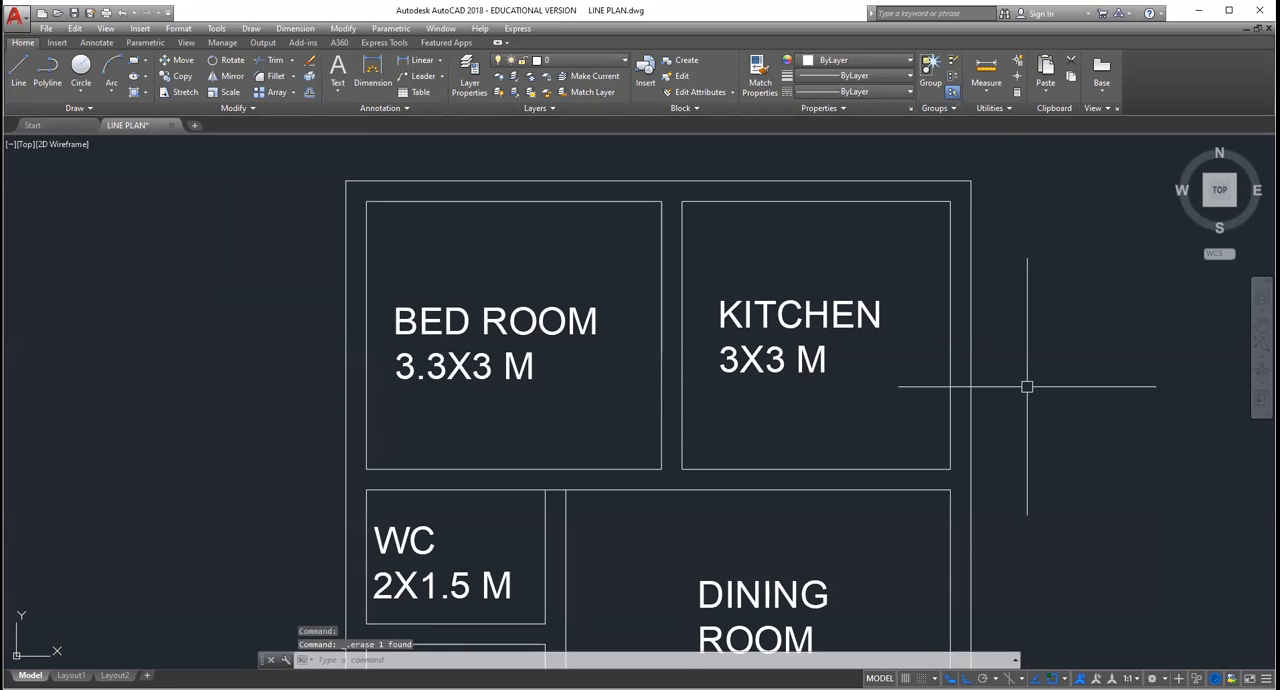
Step: Draw a horizontal line across the upper bedroom's outer side wall at its midpoint and a vertical line of length 1 up from its middle
{"action": "left_click", "coordinate": [17, 75]}
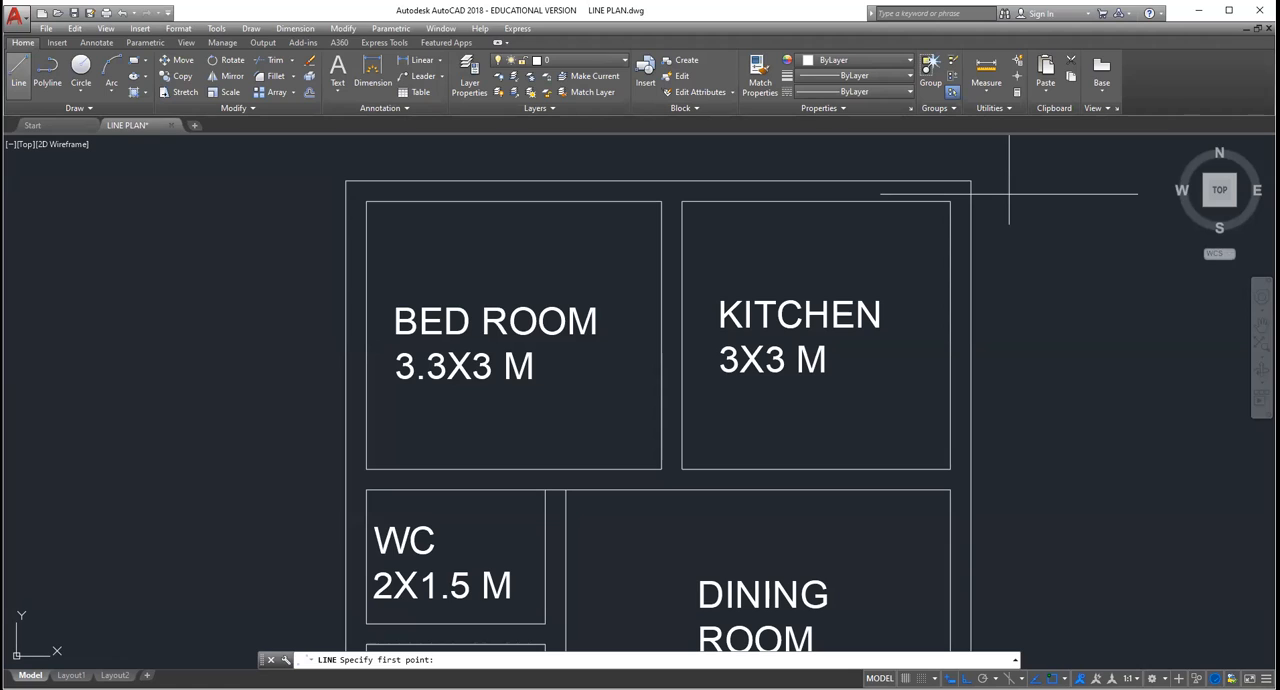
{"action": "key", "text": "Escape"}
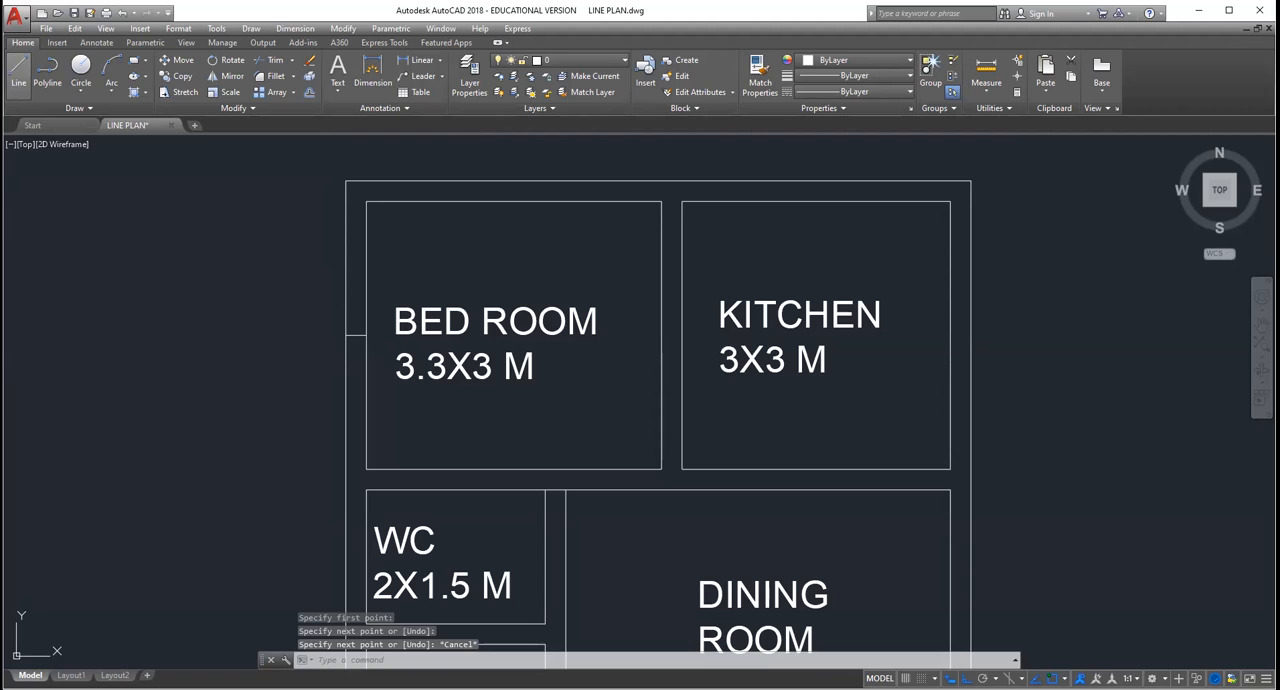
{"action": "left_click", "coordinate": [18, 70]}
{"action": "scroll", "coordinate": [369, 359], "scroll_direction": "up", "scroll_amount": 4}
{"action": "left_click", "coordinate": [333, 303]}
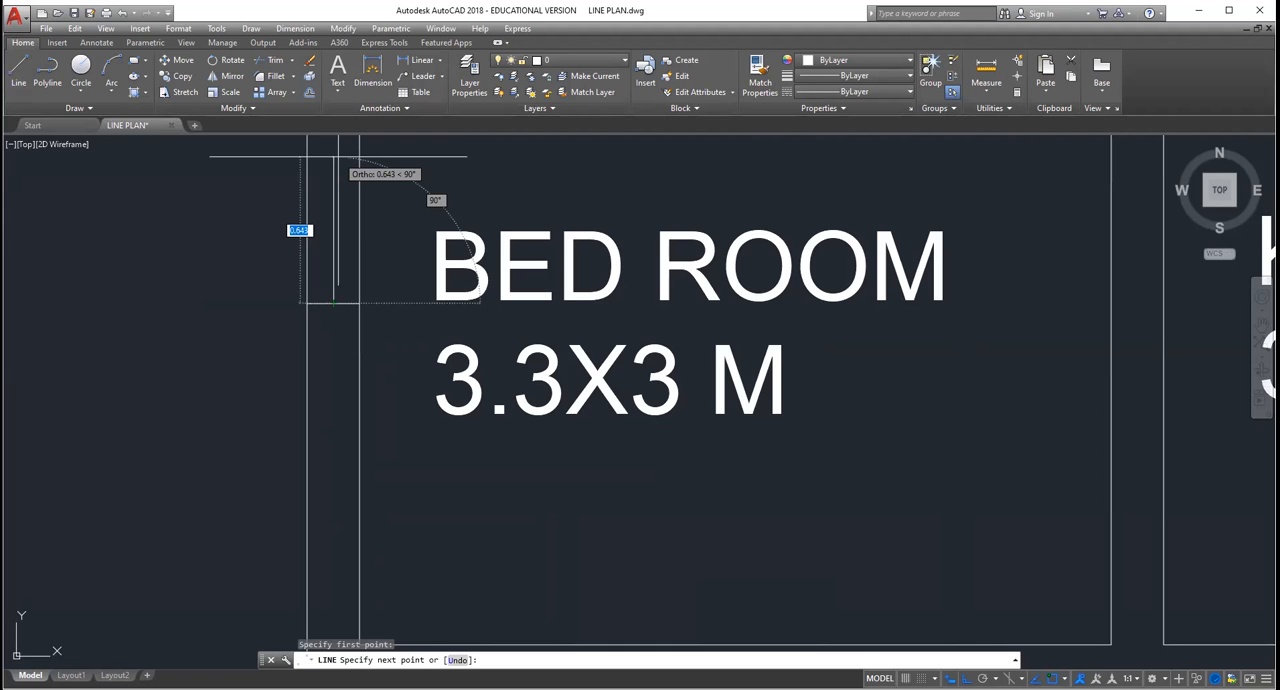
{"action": "scroll", "coordinate": [338, 160], "scroll_direction": "up", "scroll_amount": 5}
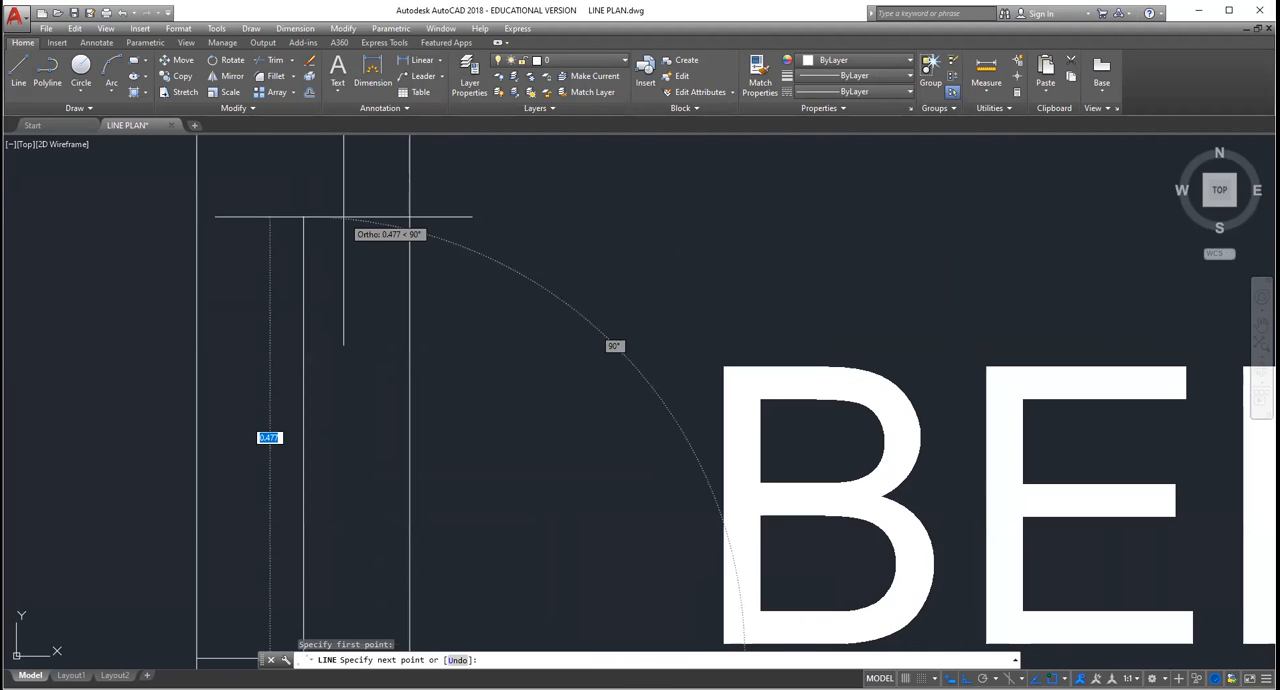
{"action": "scroll", "coordinate": [344, 216], "scroll_direction": "down", "scroll_amount": 2}
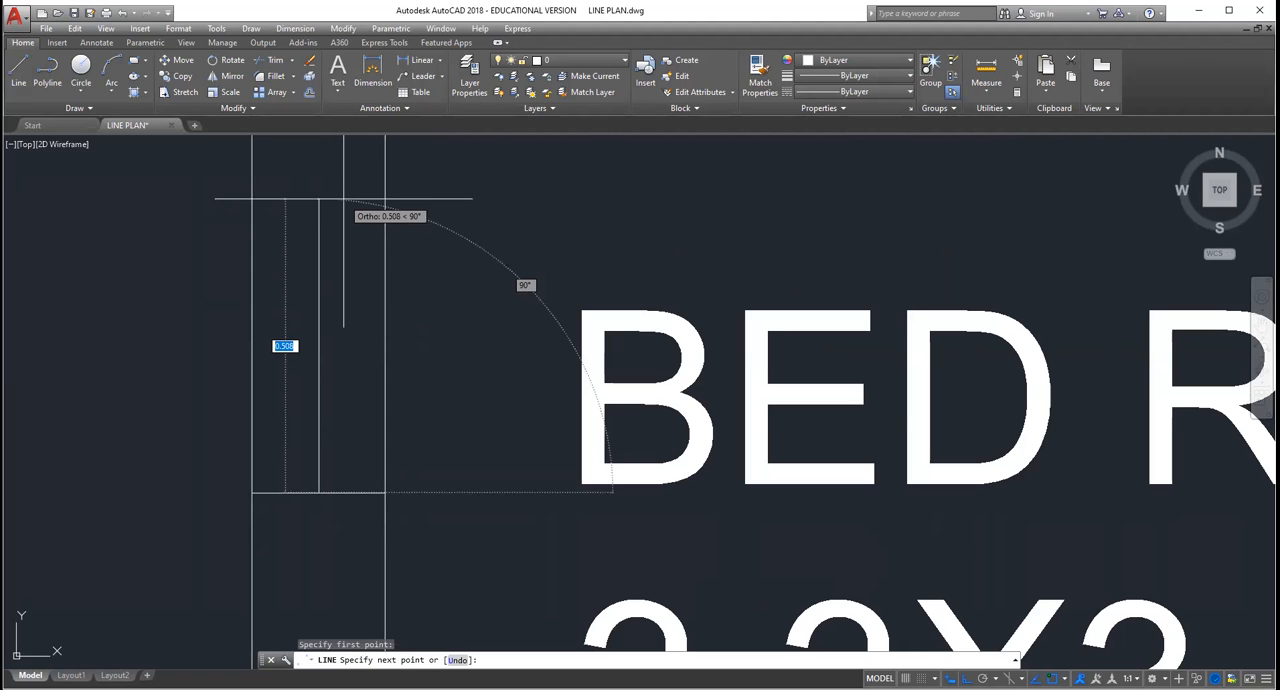
{"action": "type", "text": "1"}
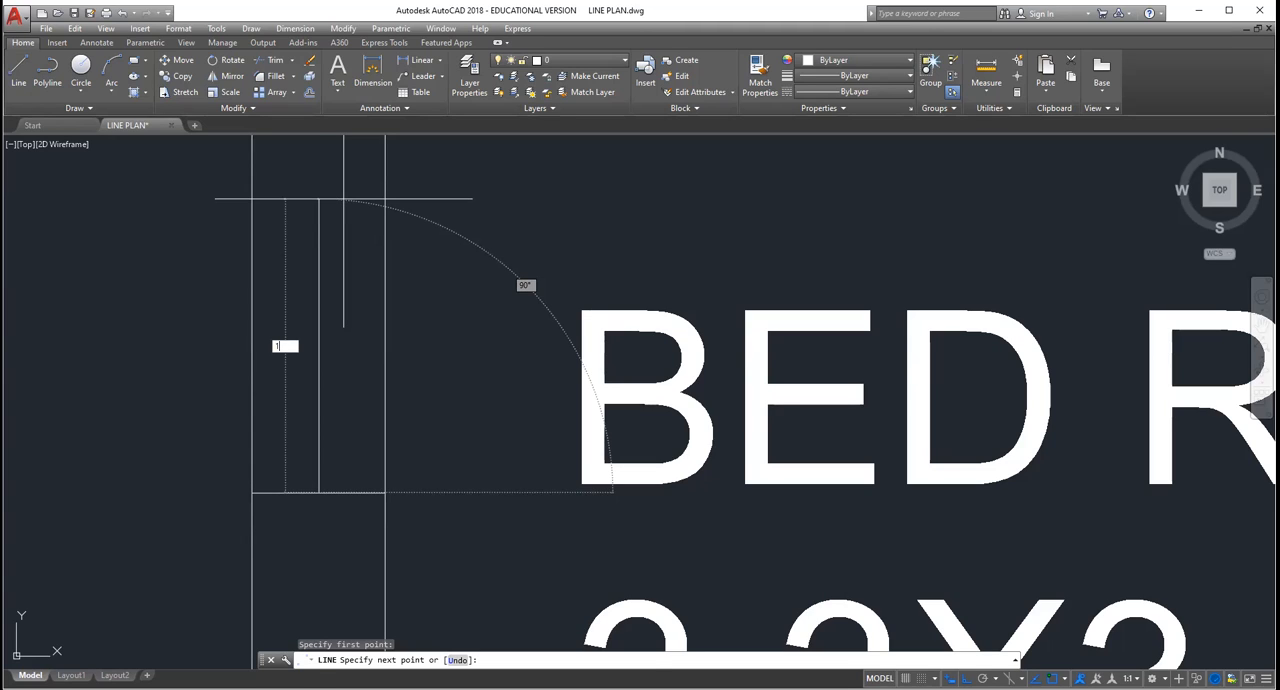
{"action": "key", "text": "Return"}
{"action": "key", "text": "Escape"}
Step: Close the upper end of the bedroom window with a line across the wall at the top of the vertical line
{"action": "left_click", "coordinate": [1262, 325]}
{"action": "scroll", "coordinate": [487, 200], "scroll_direction": "down", "scroll_amount": 4}
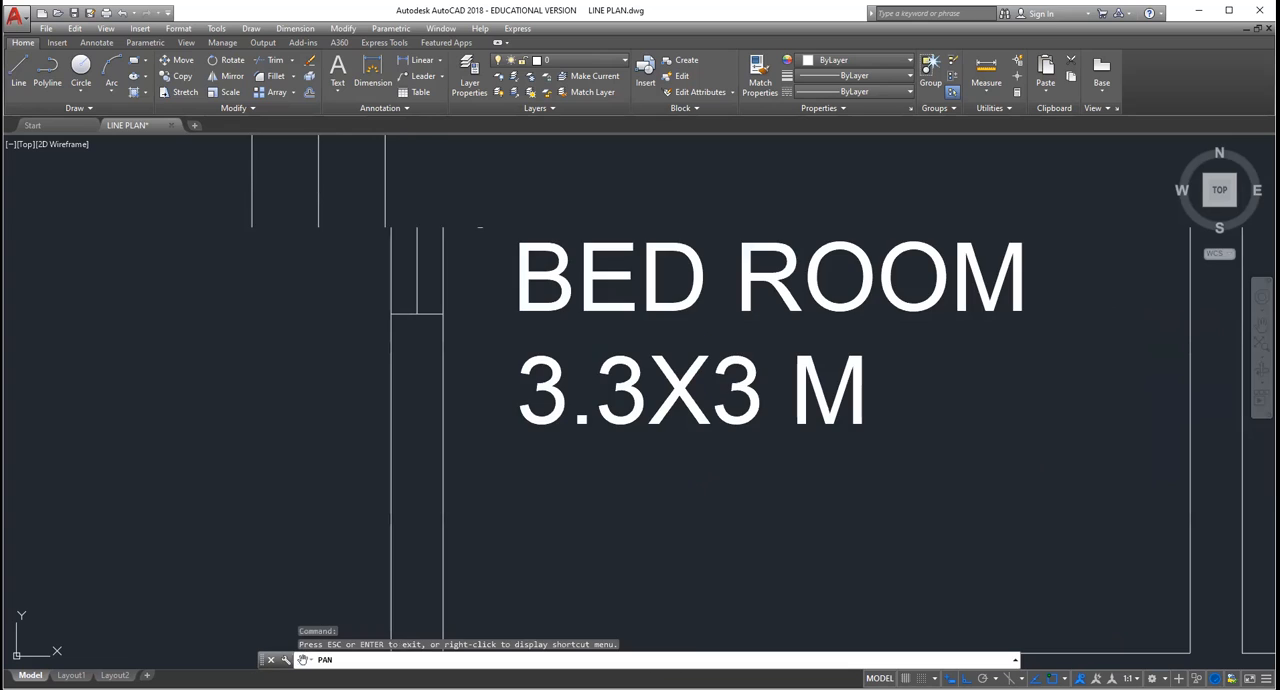
{"action": "scroll", "coordinate": [492, 239], "scroll_direction": "down", "scroll_amount": 4}
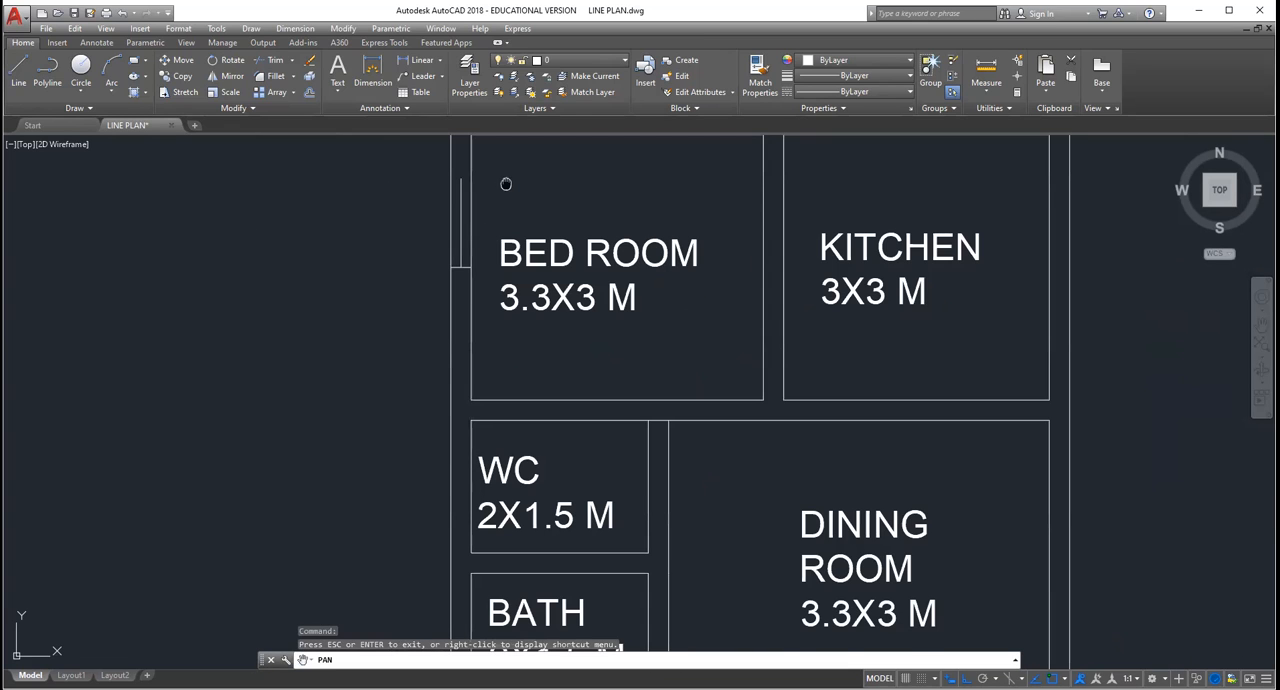
{"action": "left_click_drag", "start_coordinate": [506, 182], "coordinate": [508, 322]}
{"action": "key", "text": "Escape"}
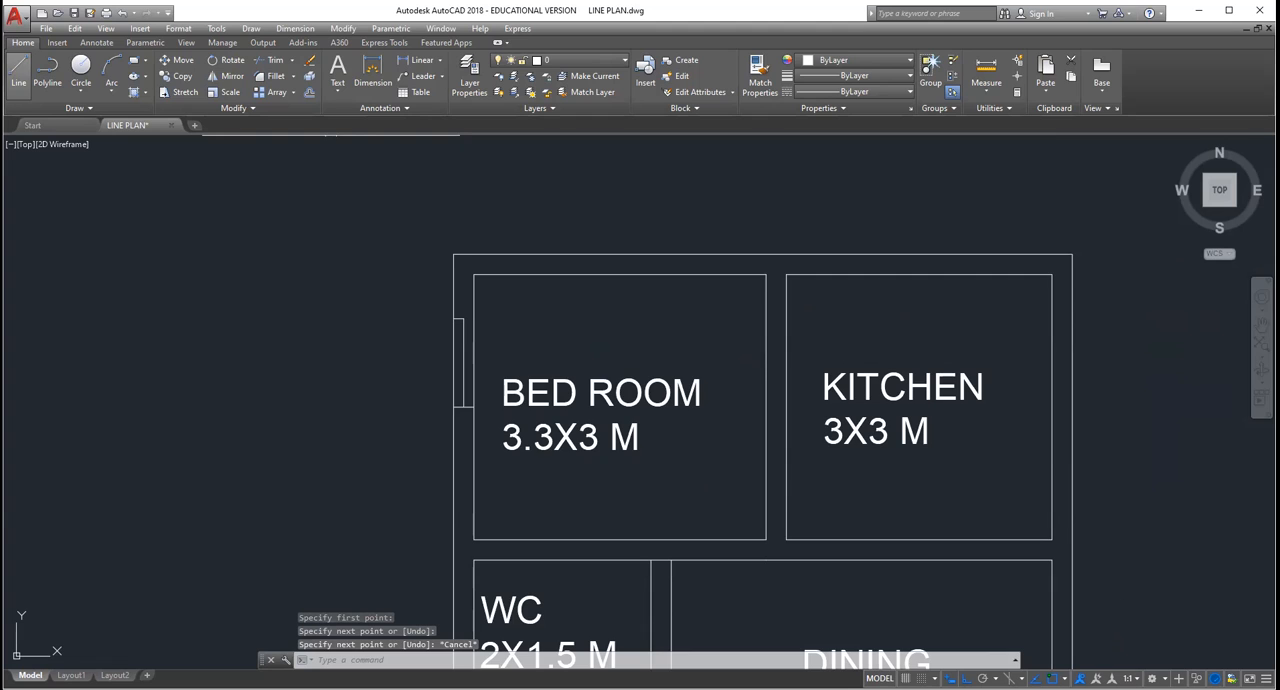
{"action": "scroll", "coordinate": [457, 231], "scroll_direction": "up", "scroll_amount": 3}
{"action": "scroll", "coordinate": [423, 409], "scroll_direction": "down", "scroll_amount": 2}
{"action": "scroll", "coordinate": [427, 409], "scroll_direction": "up", "scroll_amount": 3}
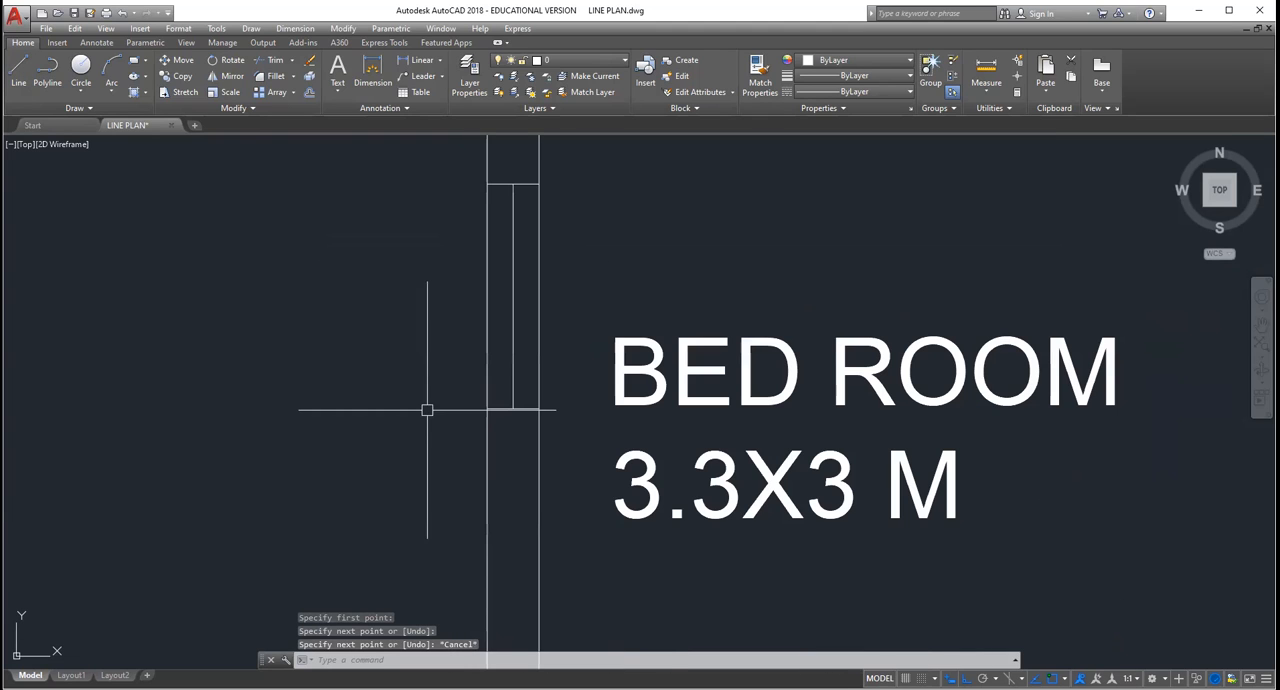
{"action": "scroll", "coordinate": [526, 217], "scroll_direction": "down", "scroll_amount": 2}
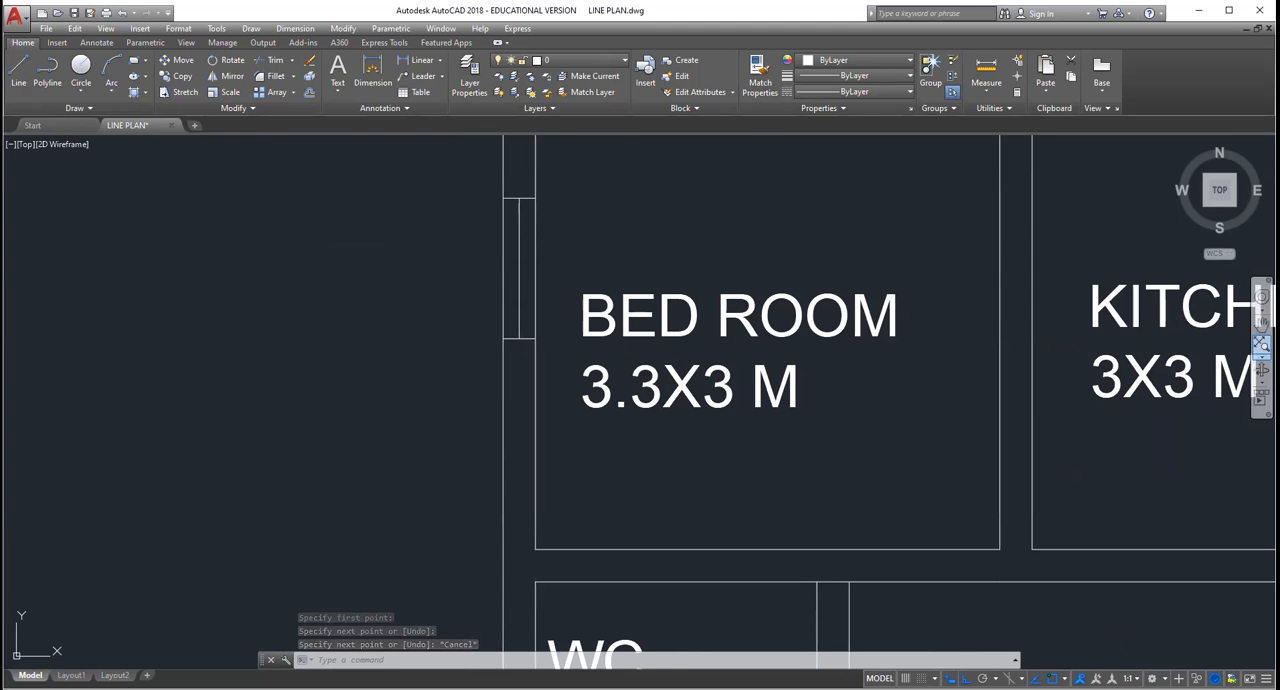
Step: Try to offset the bedroom window's vertical middle line by 0.02
{"action": "left_click", "coordinate": [1262, 322]}
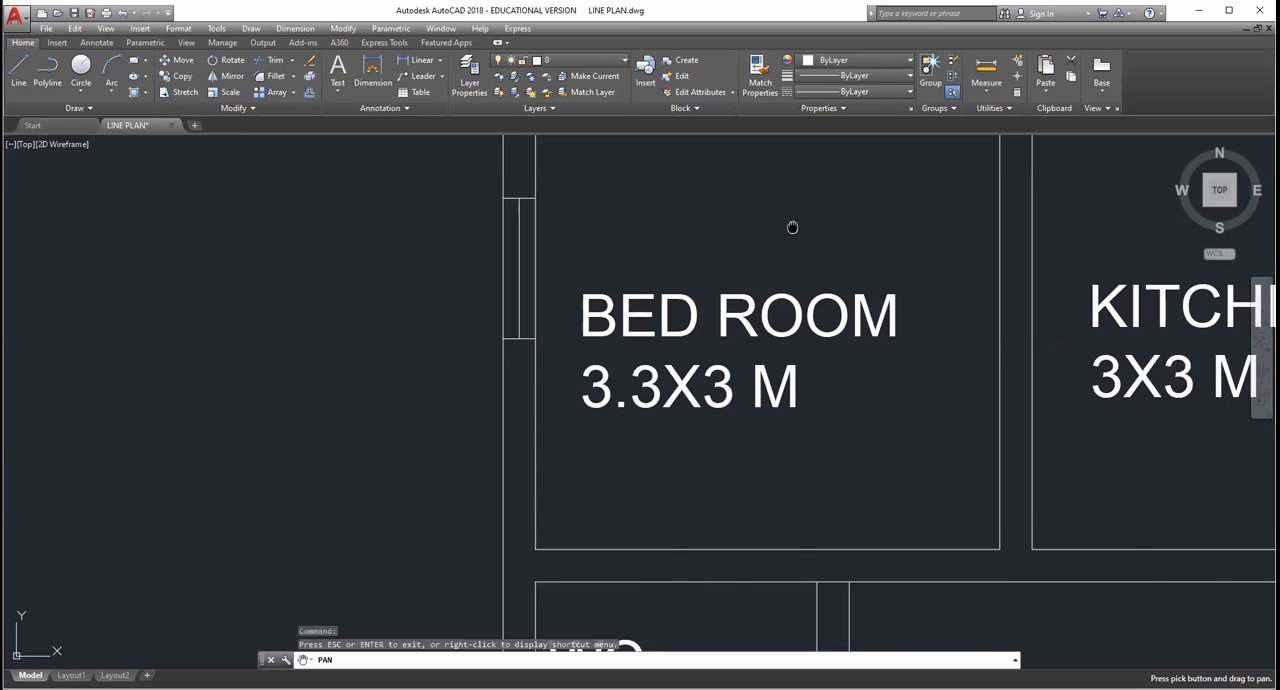
{"action": "left_click_drag", "start_coordinate": [792, 227], "coordinate": [763, 449]}
{"action": "key", "text": "Escape"}
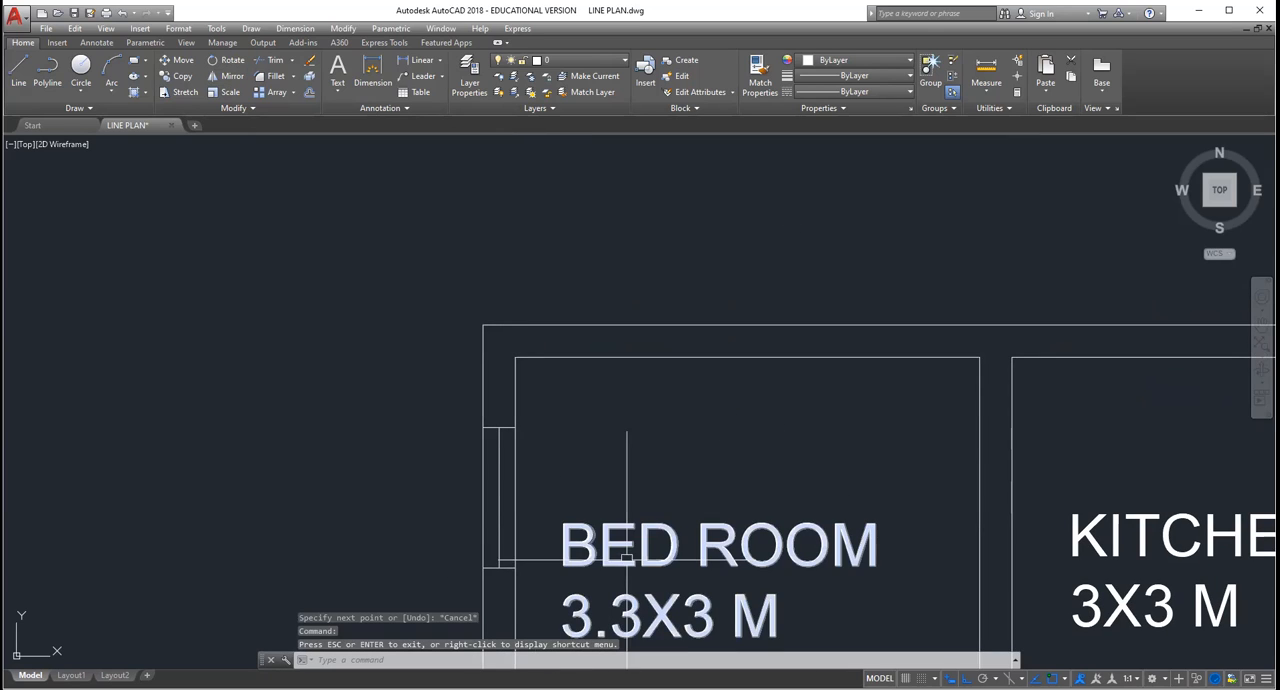
{"action": "scroll", "coordinate": [503, 447], "scroll_direction": "down", "scroll_amount": 2}
{"action": "scroll", "coordinate": [500, 443], "scroll_direction": "up", "scroll_amount": 6}
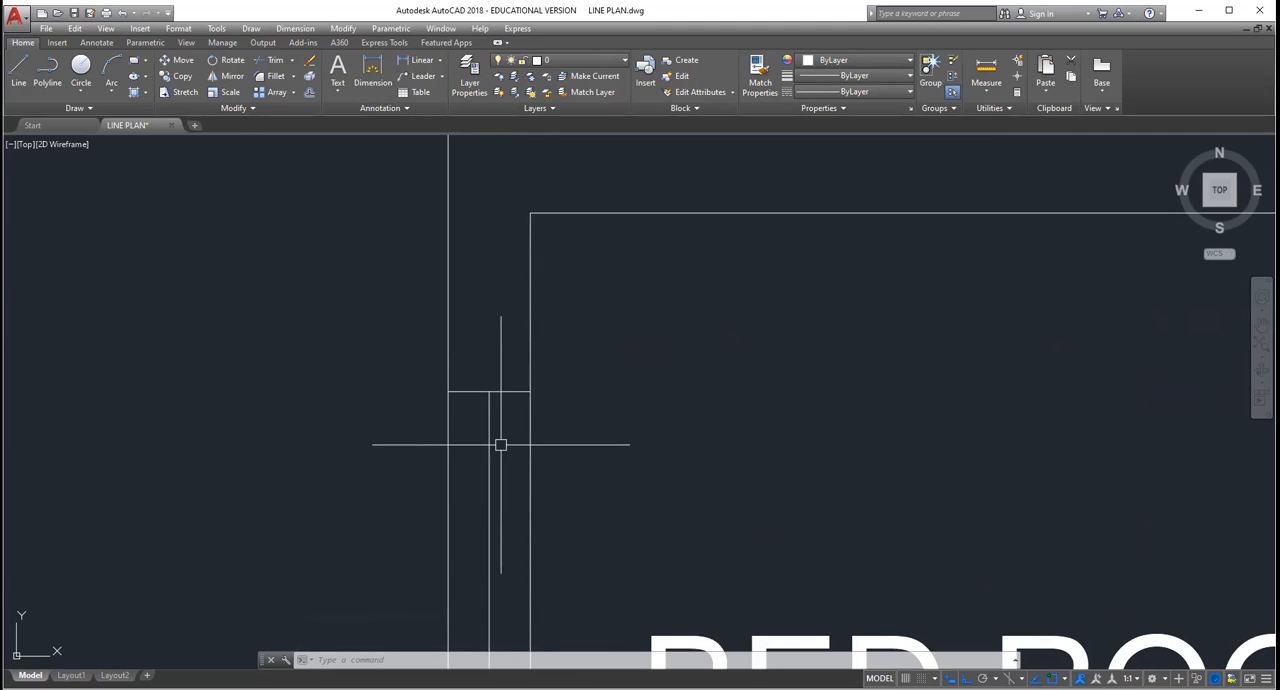
{"action": "type", "text": "0.0"}
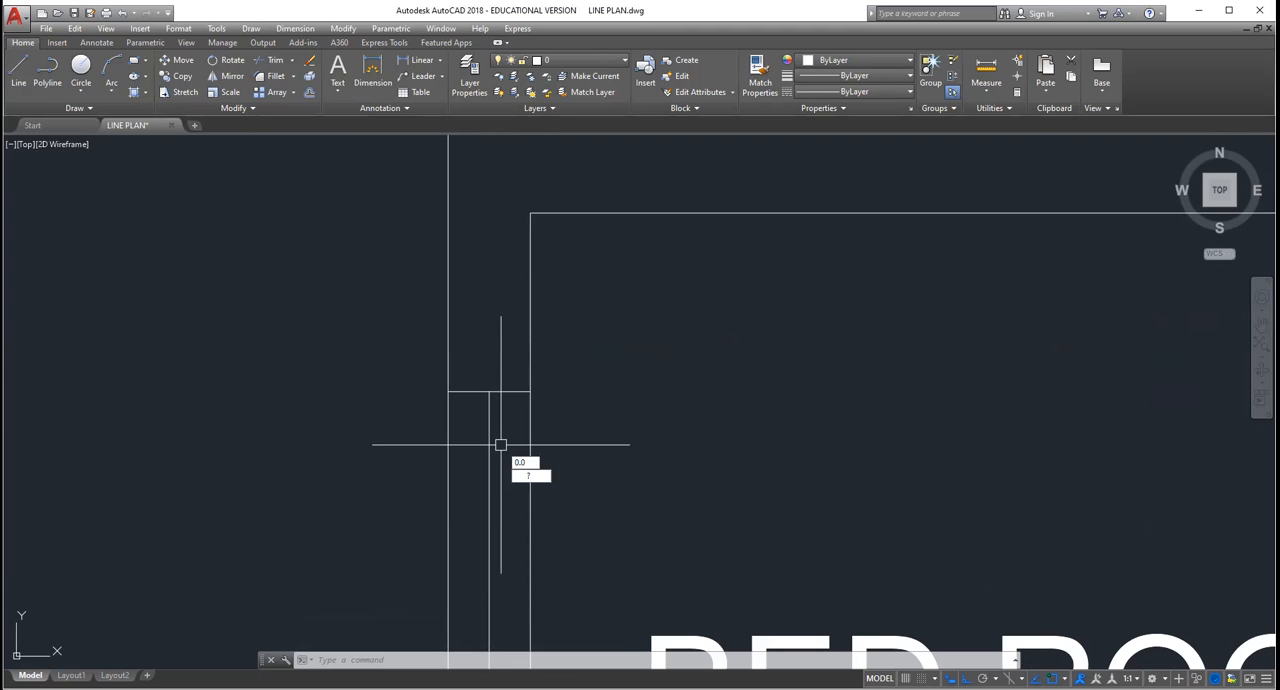
{"action": "type", "text": "2"}
{"action": "key", "text": "Return"}
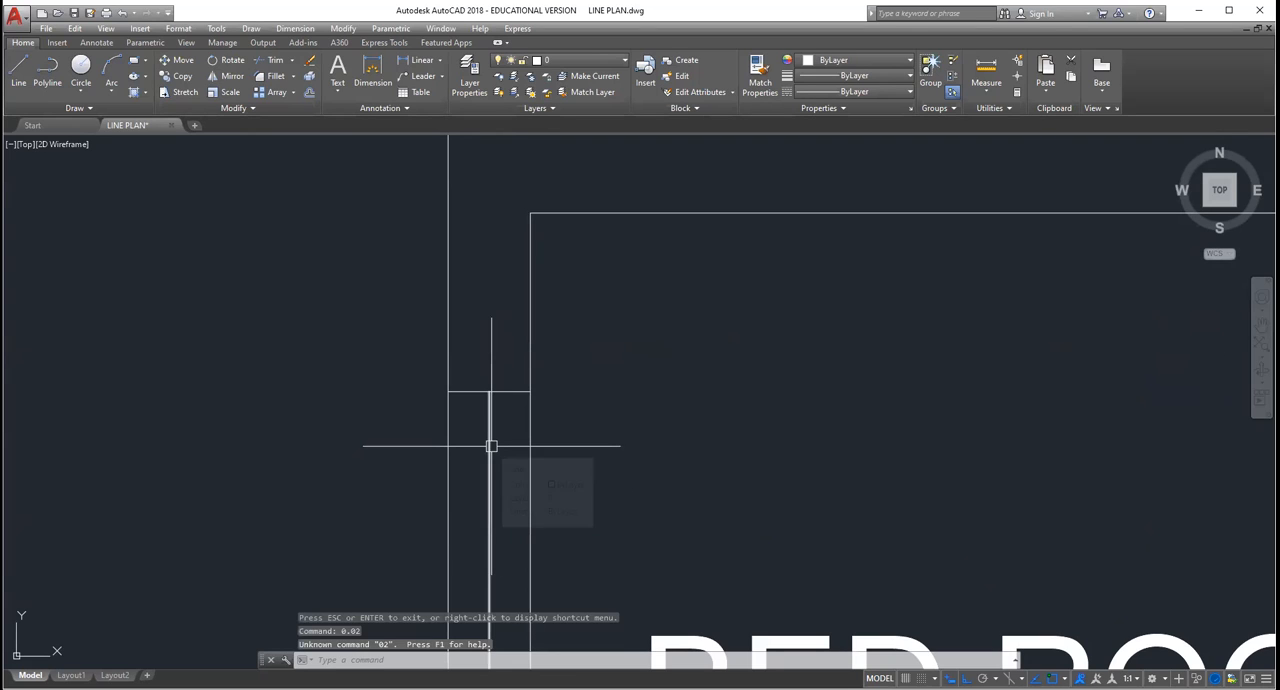
{"action": "key", "text": "Escape"}
{"action": "key", "text": "Escape"}
{"action": "key", "text": "Escape"}
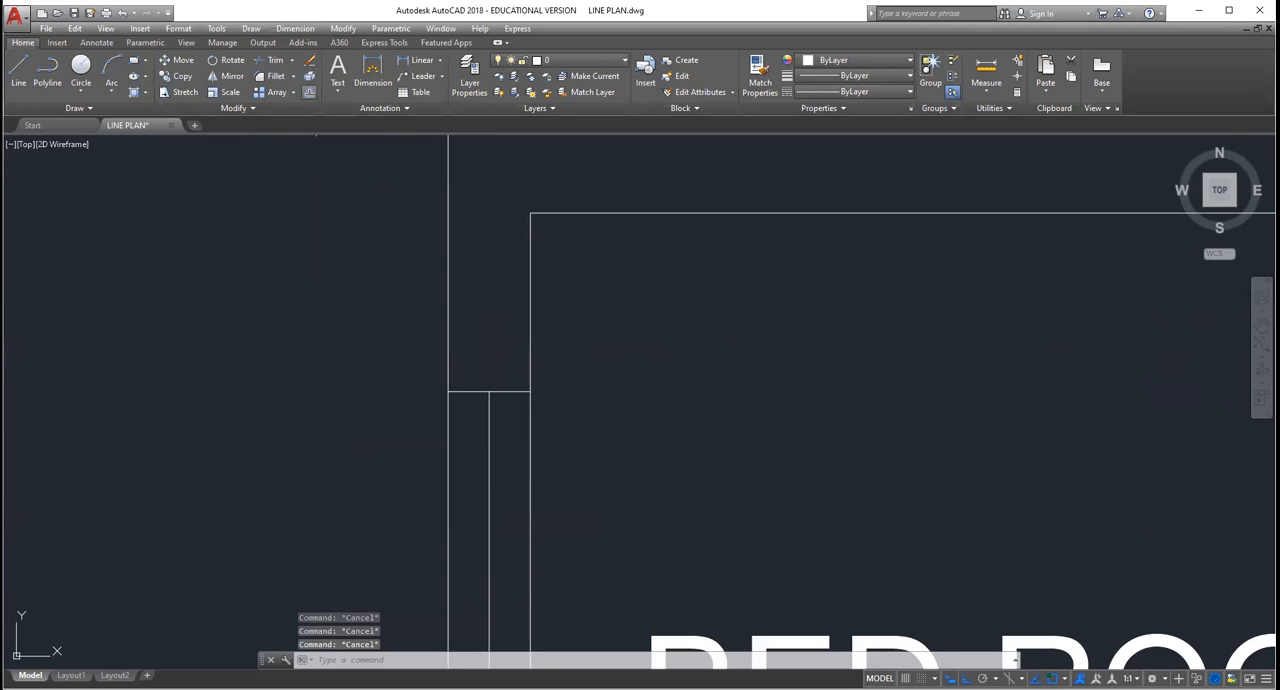
Step: Offset the bedroom window's vertical middle line by 0.02 to both sides
{"action": "left_click", "coordinate": [310, 92]}
{"action": "type", "text": "0.02"}
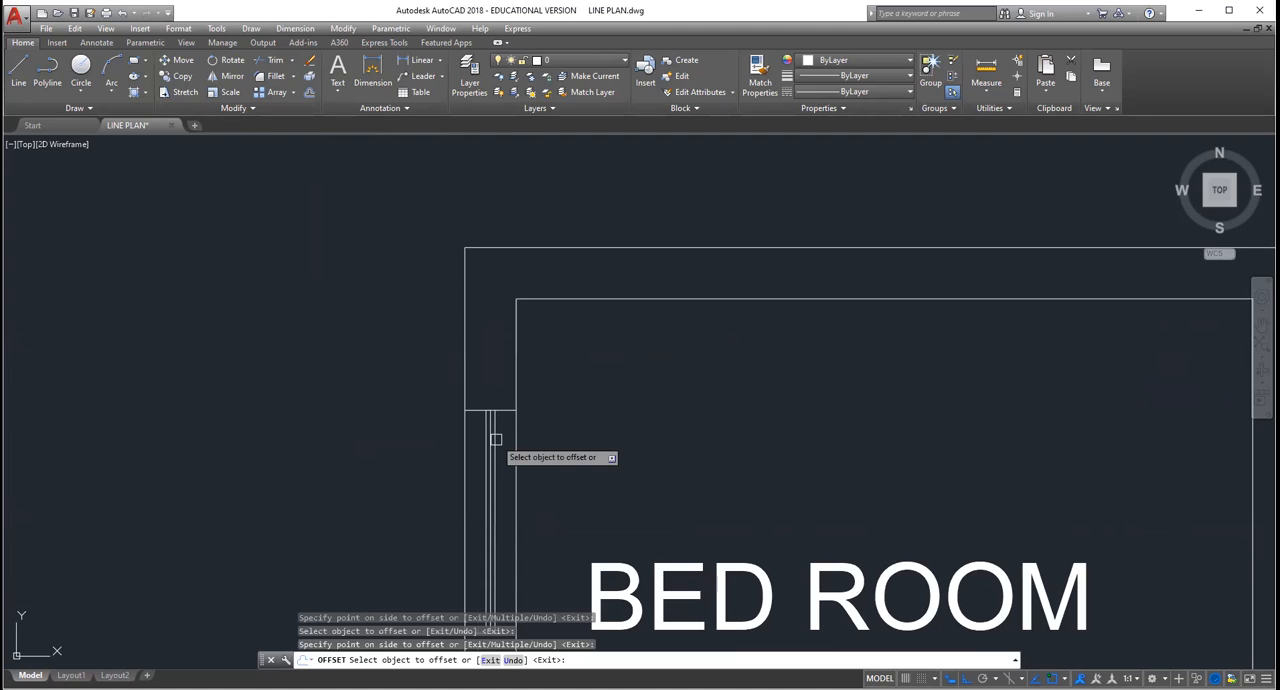
{"action": "key", "text": "Escape"}
{"action": "key", "text": "Escape"}
Step: Erase the original middle line between the two offset lines of the bedroom window
{"action": "scroll", "coordinate": [483, 431], "scroll_direction": "up", "scroll_amount": 4}
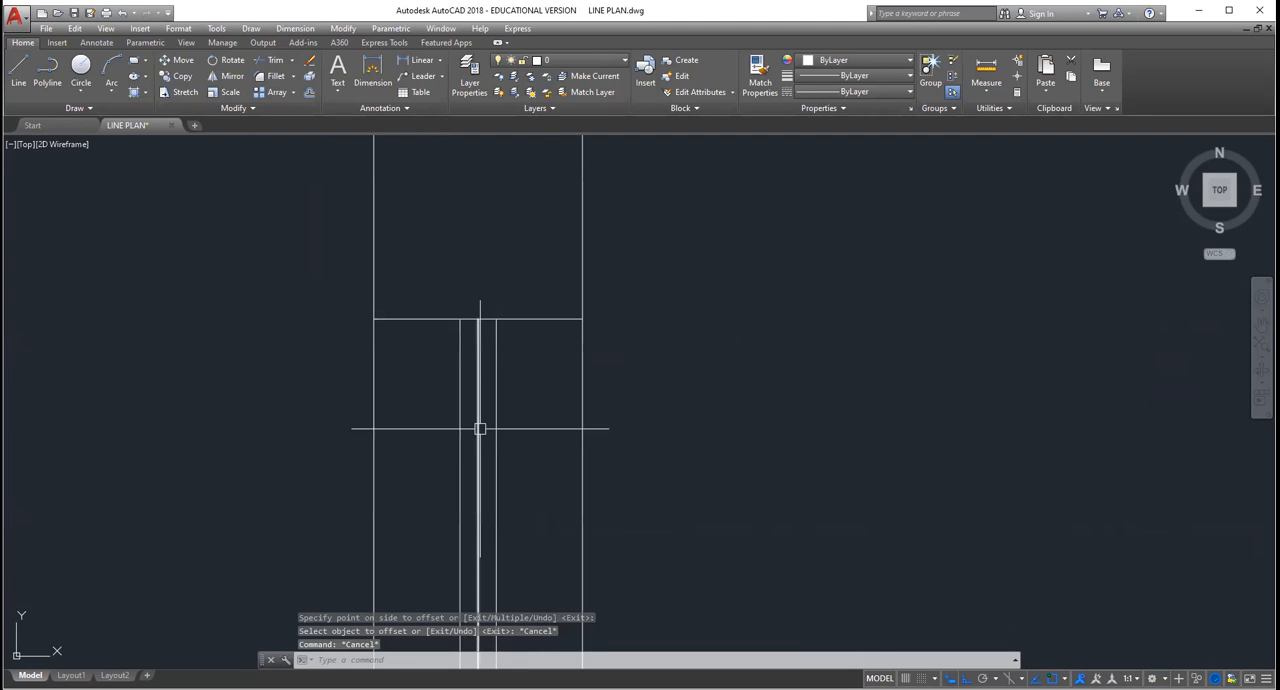
{"action": "left_click", "coordinate": [480, 429]}
{"action": "key", "text": "Delete"}
{"action": "scroll", "coordinate": [480, 429], "scroll_direction": "down", "scroll_amount": 3}
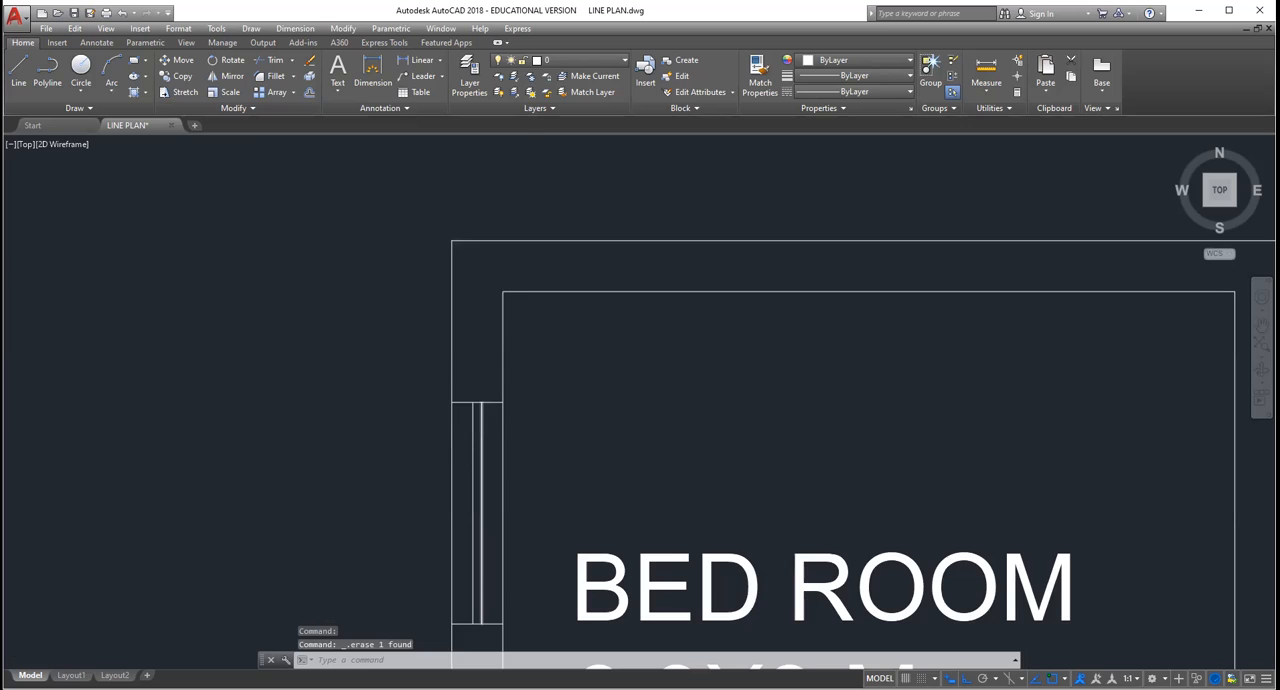
Step: Examine both ends of the bedroom window in the outer wall and its place in the plan
{"action": "scroll", "coordinate": [486, 418], "scroll_direction": "up", "scroll_amount": 4}
{"action": "scroll", "coordinate": [490, 432], "scroll_direction": "down", "scroll_amount": 4}
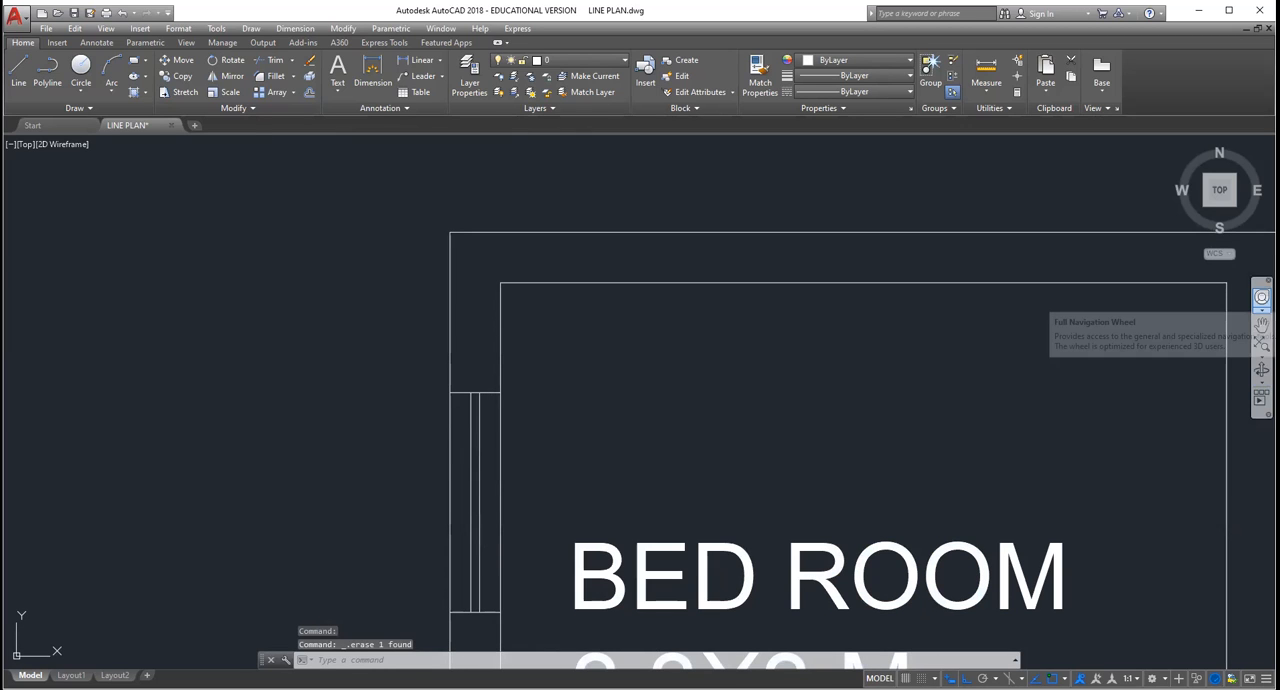
{"action": "left_click", "coordinate": [1262, 325]}
{"action": "left_click_drag", "start_coordinate": [766, 392], "coordinate": [571, 366]}
{"action": "scroll", "coordinate": [534, 323], "scroll_direction": "down", "scroll_amount": 5}
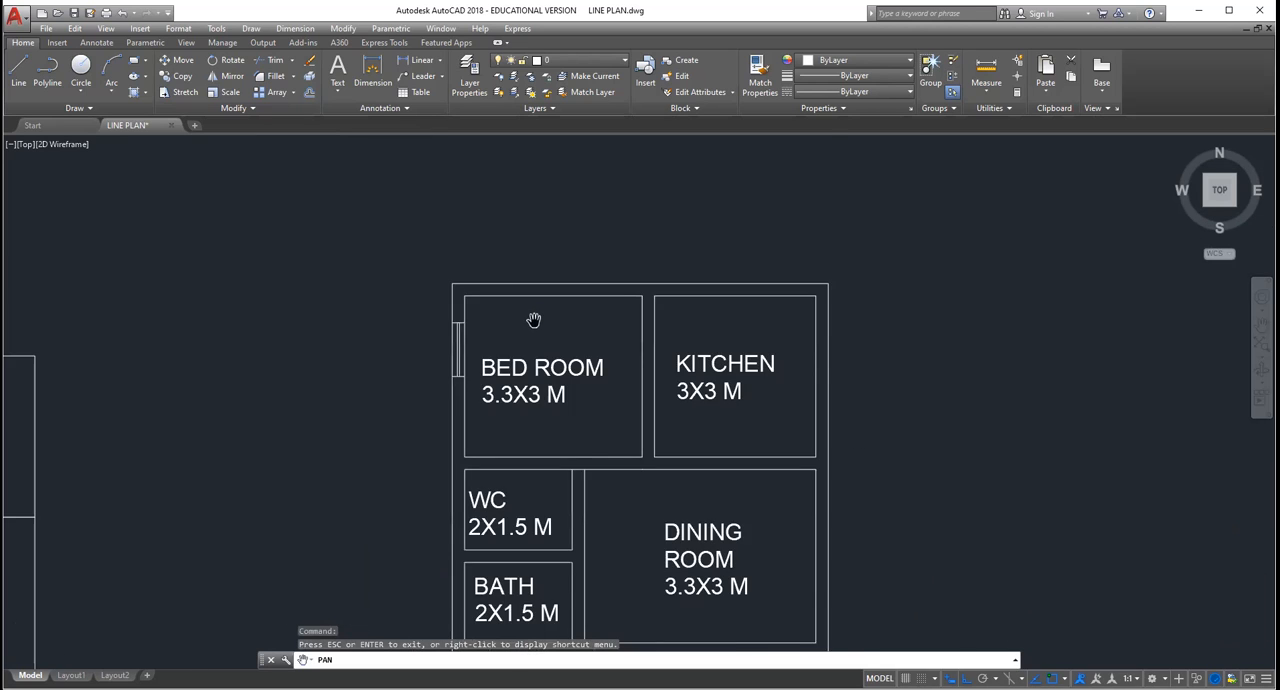
{"action": "scroll", "coordinate": [536, 400], "scroll_direction": "up", "scroll_amount": 4}
{"action": "scroll", "coordinate": [297, 312], "scroll_direction": "up", "scroll_amount": 4}
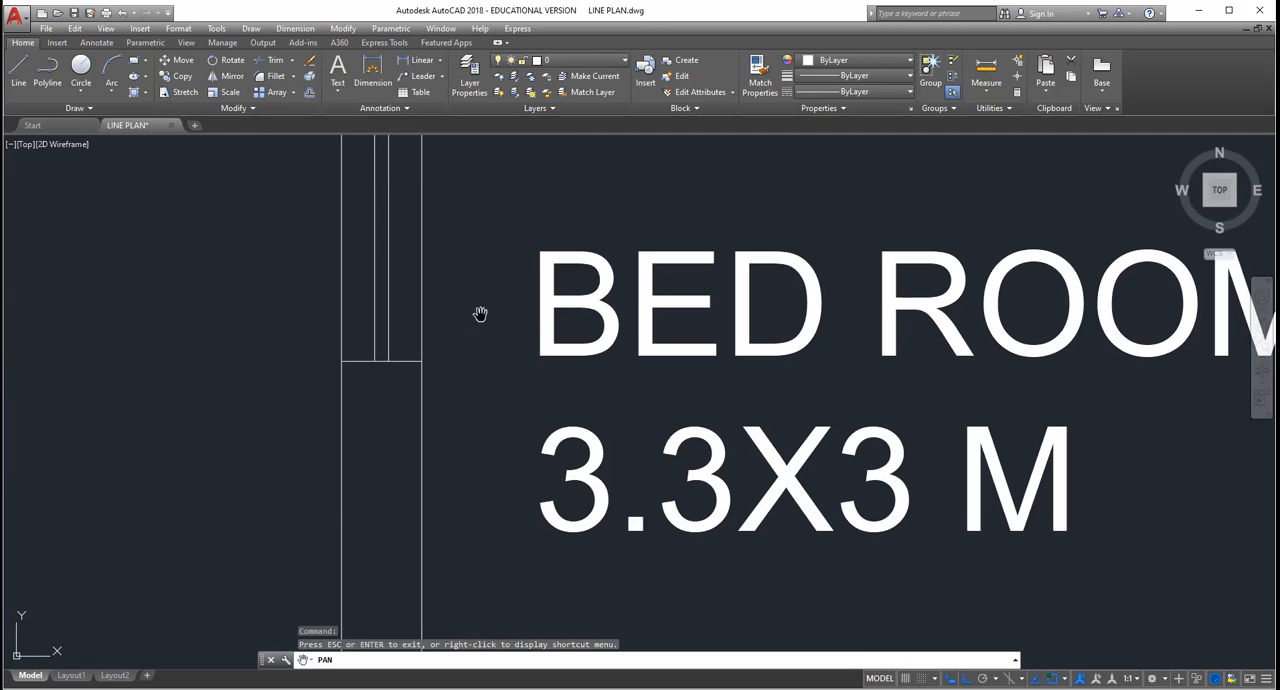
{"action": "key", "text": "Escape"}
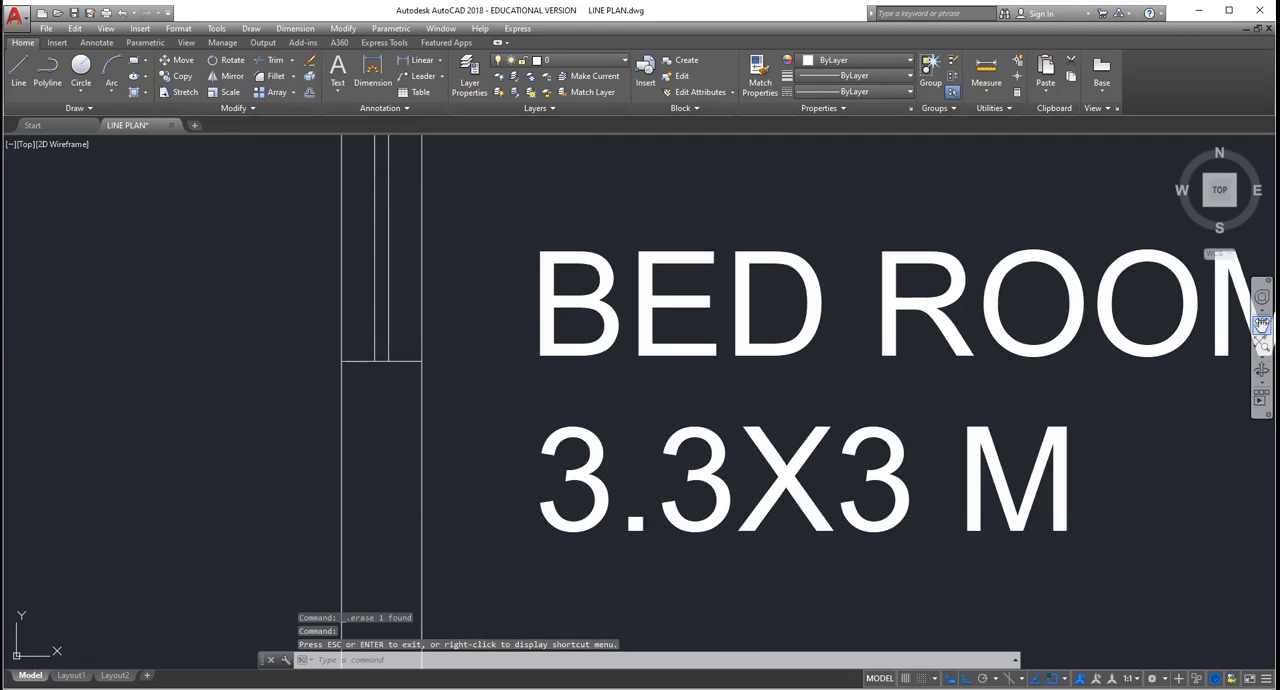
{"action": "left_click", "coordinate": [1262, 325]}
{"action": "left_click_drag", "start_coordinate": [575, 345], "coordinate": [580, 647]}
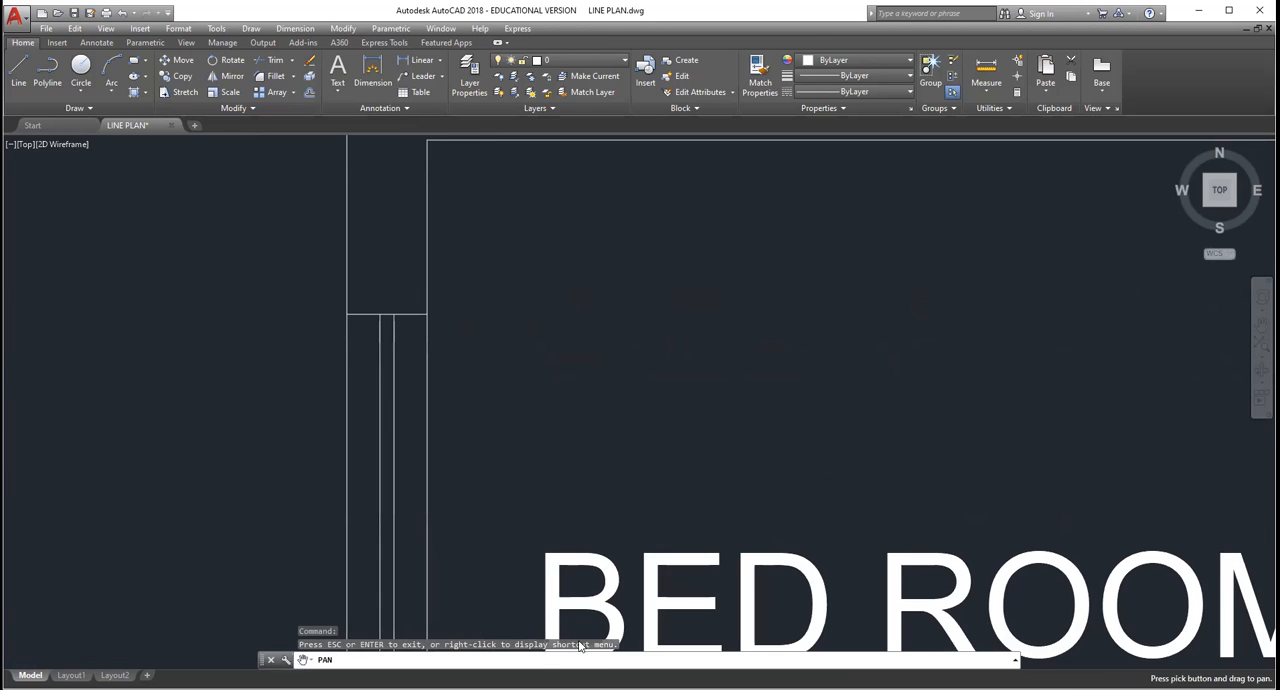
{"action": "scroll", "coordinate": [555, 470], "scroll_direction": "down", "scroll_amount": 5}
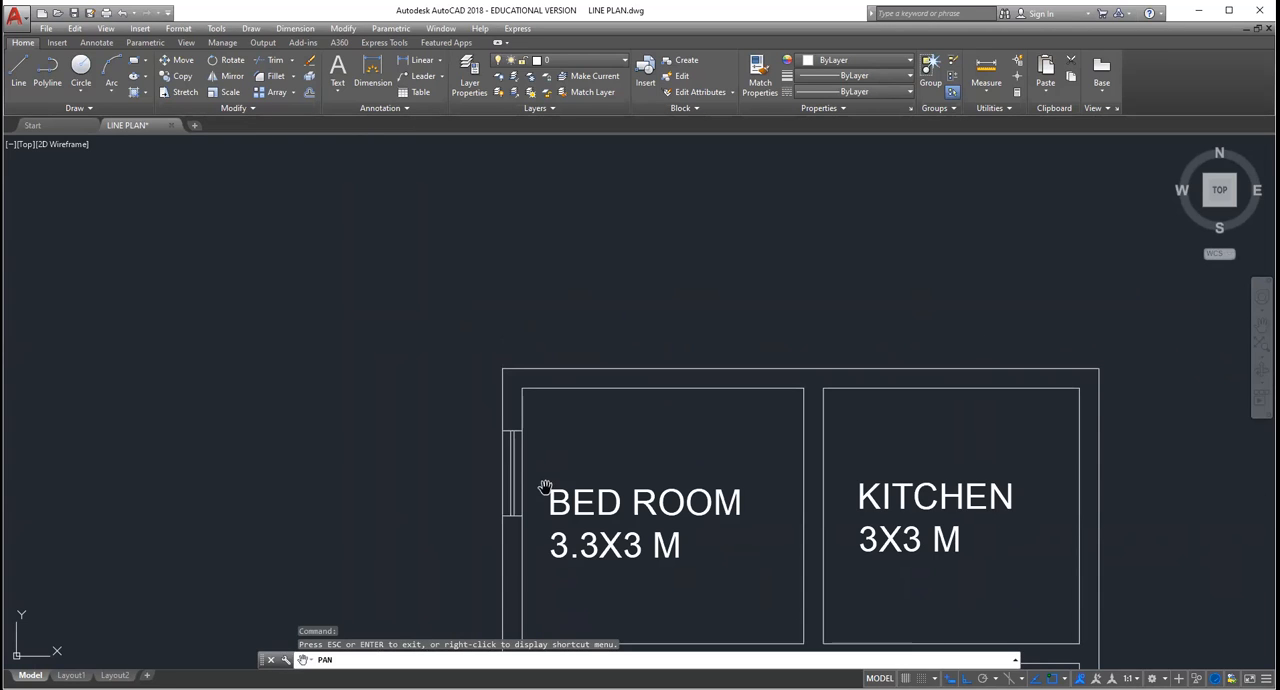
Step: Copy the bedroom window together with its two wall lines into the empty space beside the plan
{"action": "key", "text": "Escape"}
{"action": "left_click", "coordinate": [534, 530]}
{"action": "left_click", "coordinate": [494, 431]}
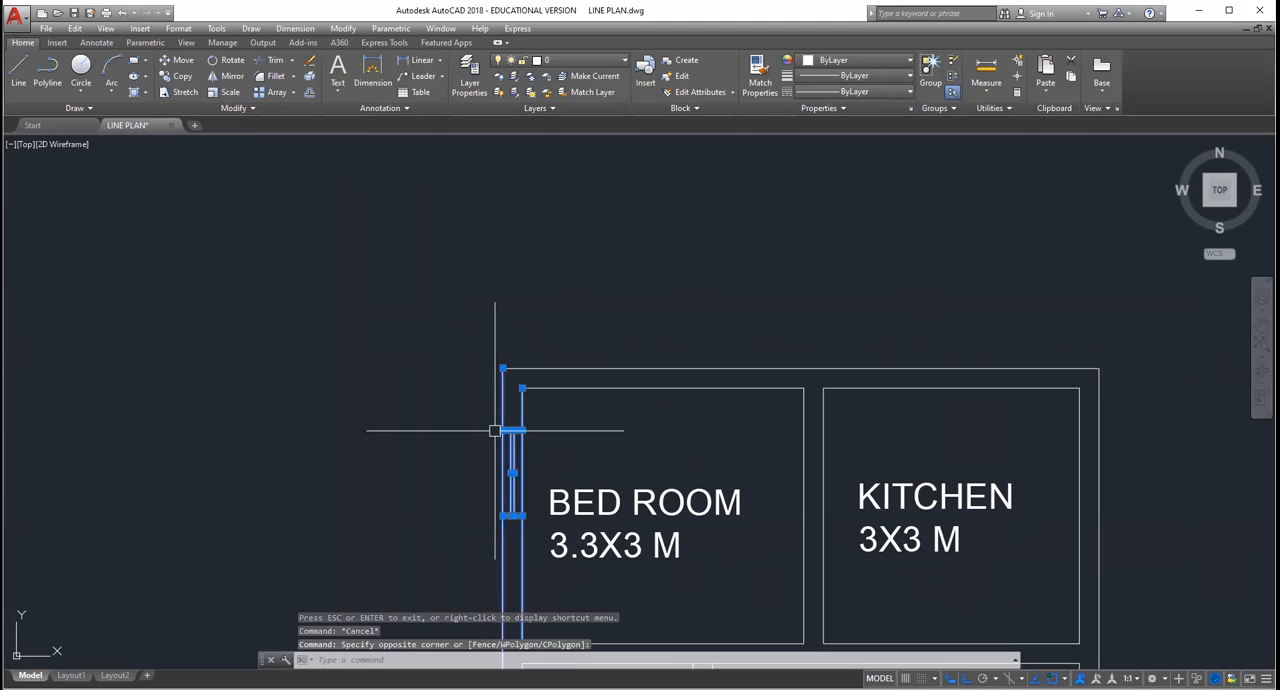
{"action": "key", "text": "Escape"}
{"action": "left_click", "coordinate": [529, 526]}
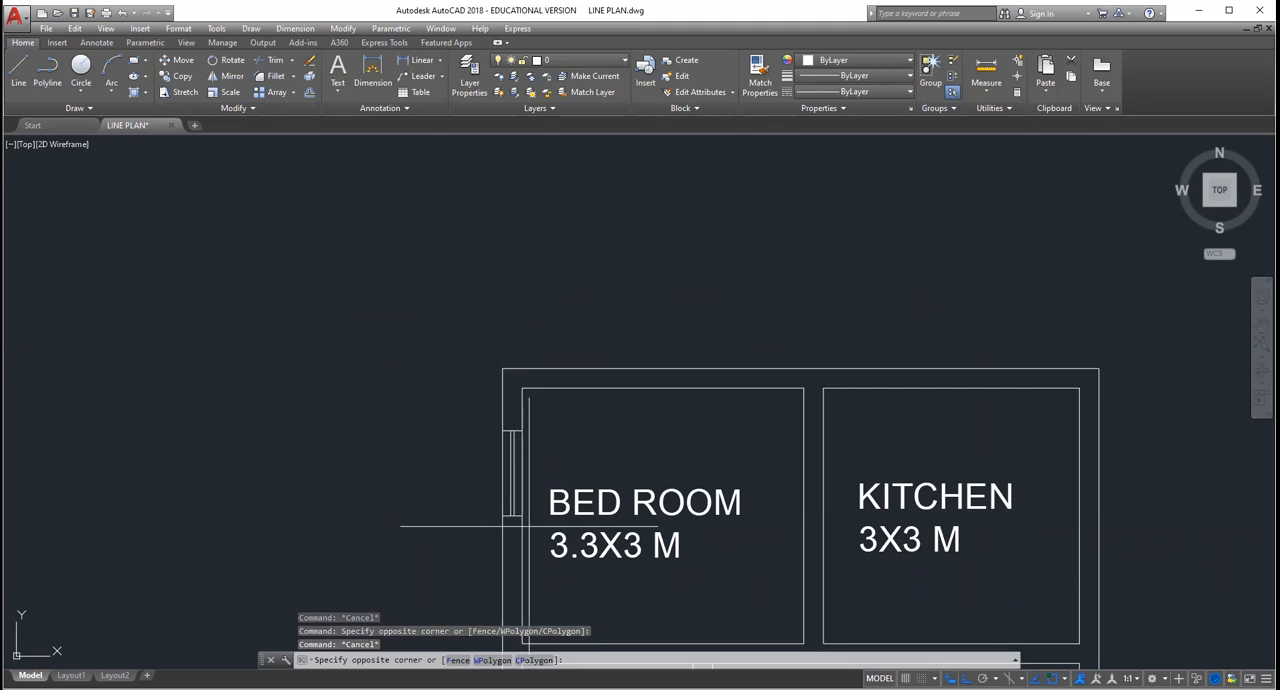
{"action": "left_click", "coordinate": [500, 429]}
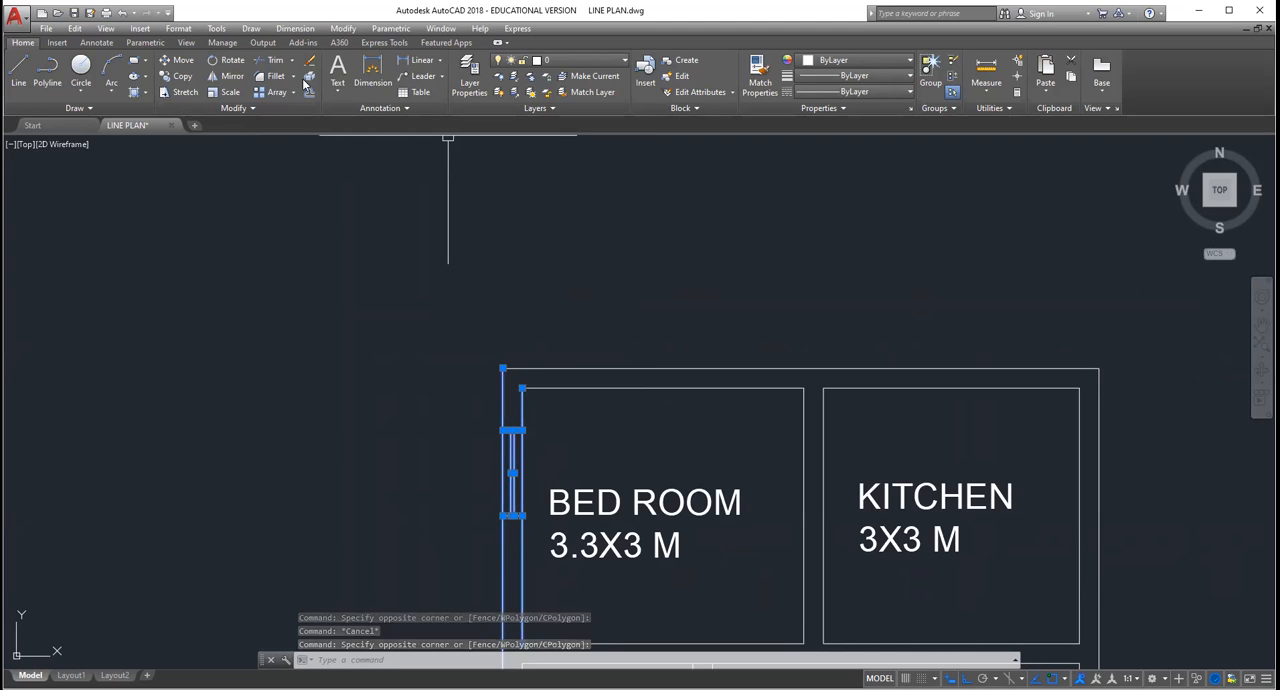
{"action": "left_click", "coordinate": [181, 76]}
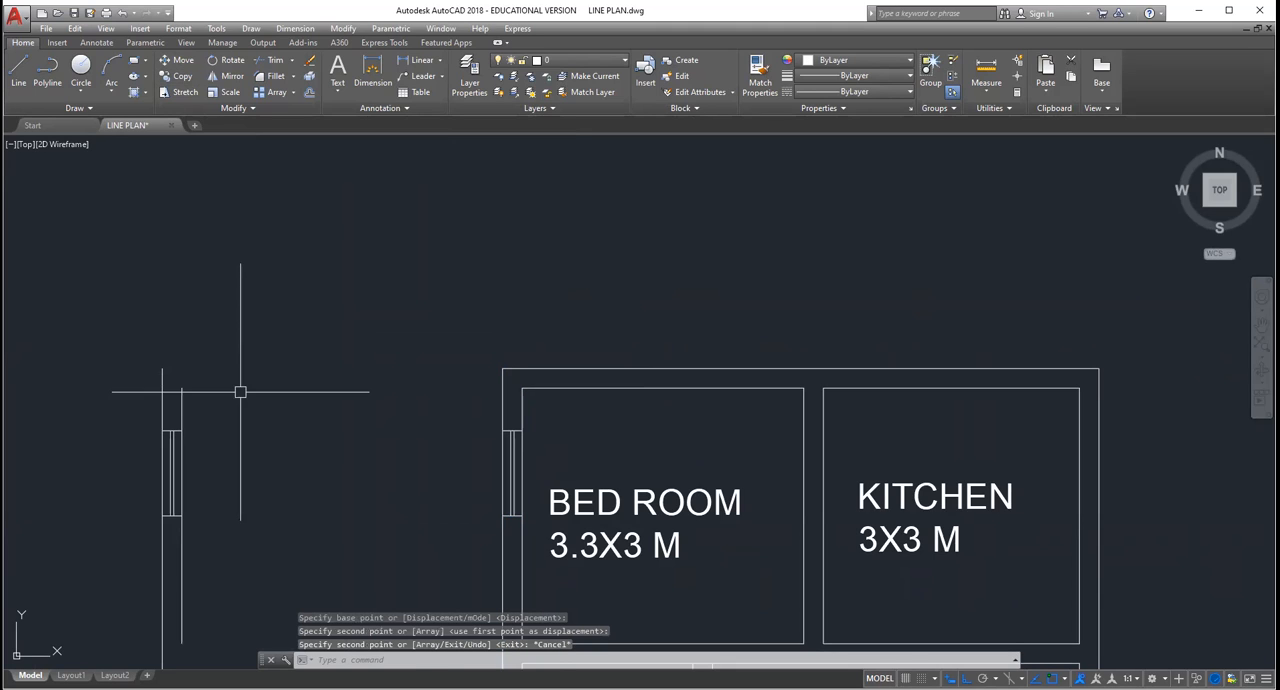
{"action": "left_click", "coordinate": [240, 402]}
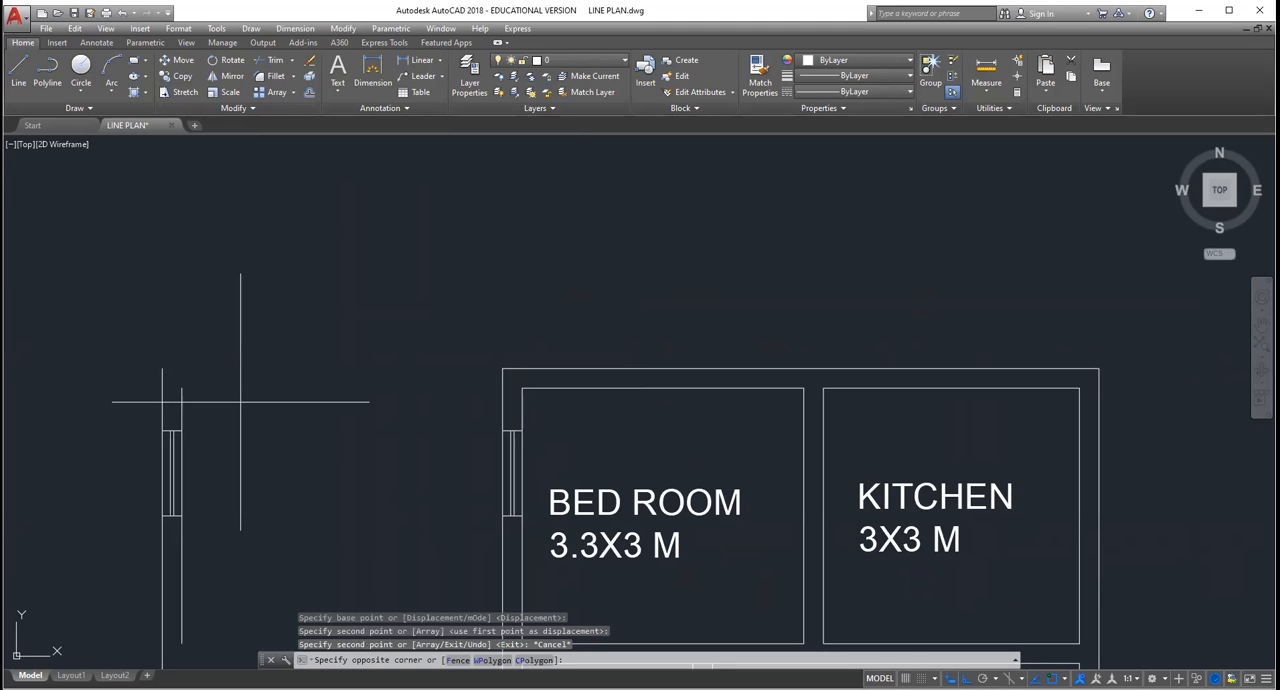
{"action": "key", "text": "Escape"}
{"action": "key", "text": "Escape"}
{"action": "key", "text": "Escape"}
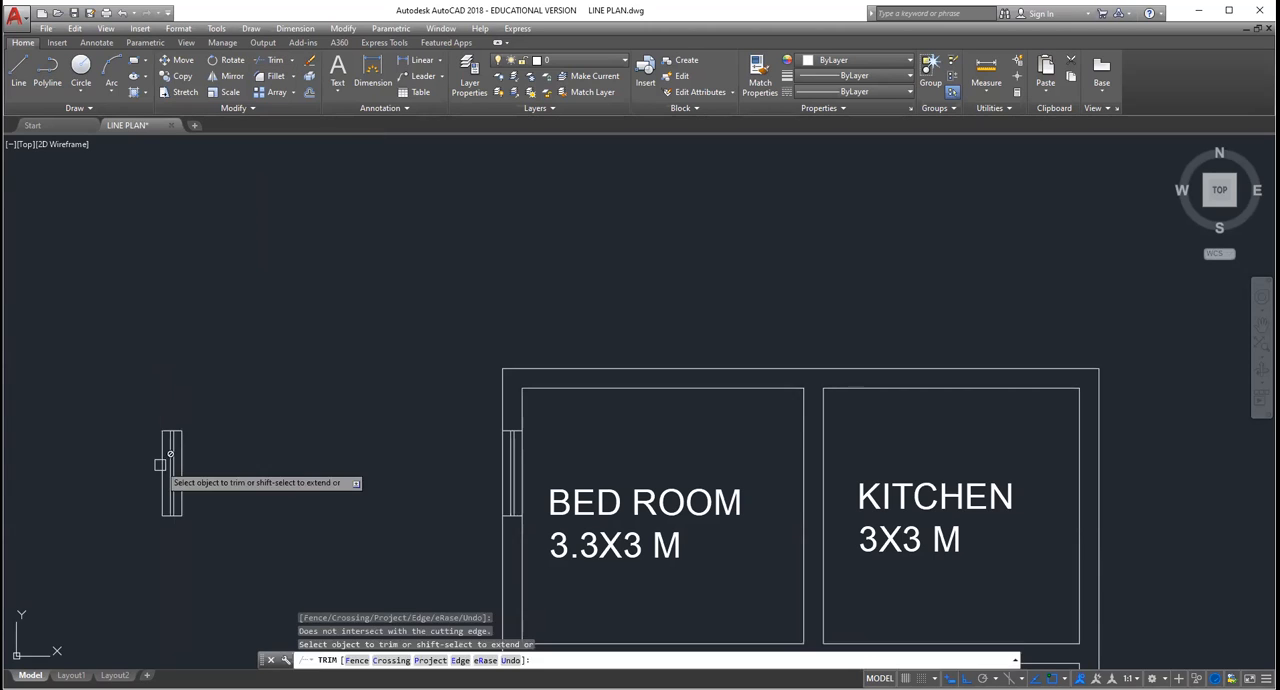
Step: Trim the copied wall lines beyond the two end lines of the window copy
{"action": "key", "text": "Escape"}
{"action": "key", "text": "Escape"}
{"action": "key", "text": "Escape"}
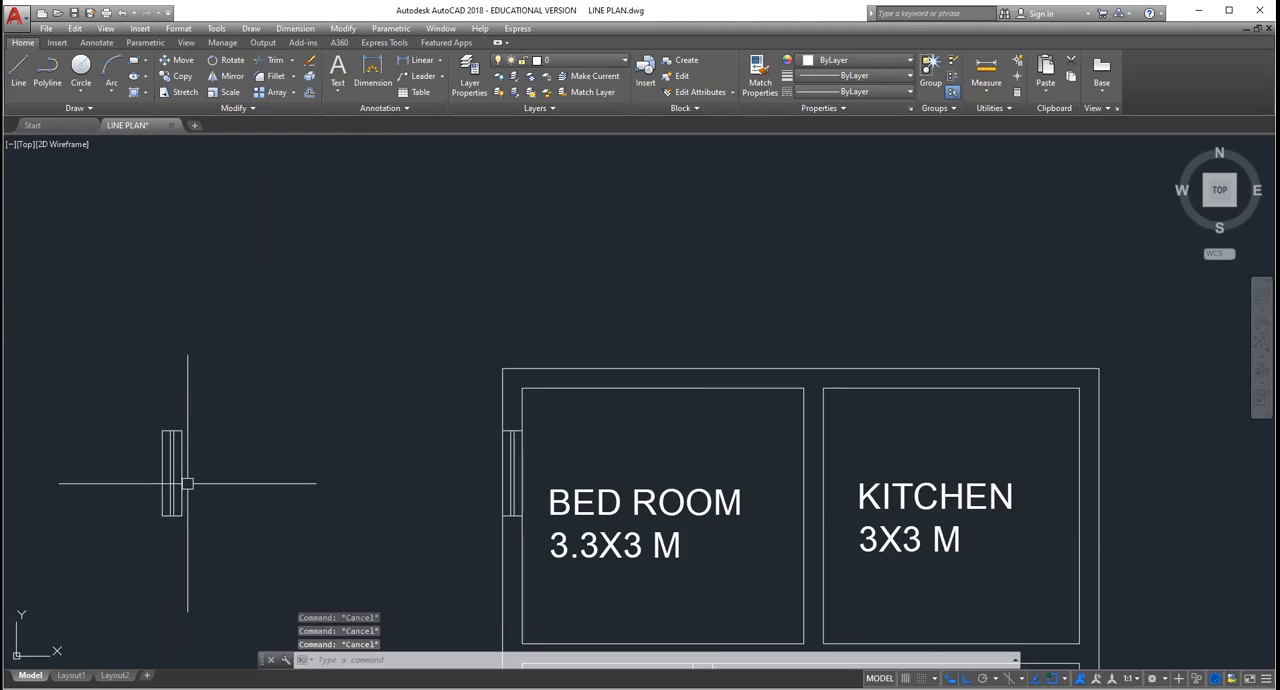
Step: Erase the two remaining outer wall segments on both sides of the window copy
{"action": "scroll", "coordinate": [186, 481], "scroll_direction": "up", "scroll_amount": 2}
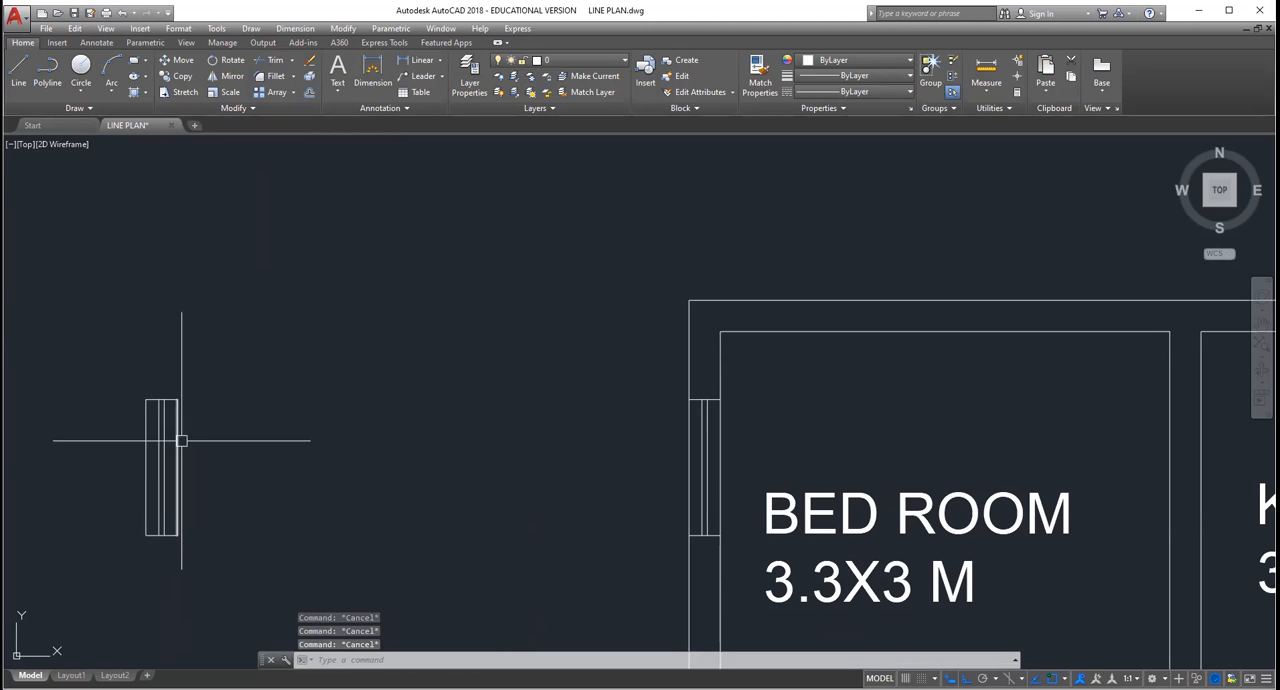
{"action": "left_click", "coordinate": [177, 440]}
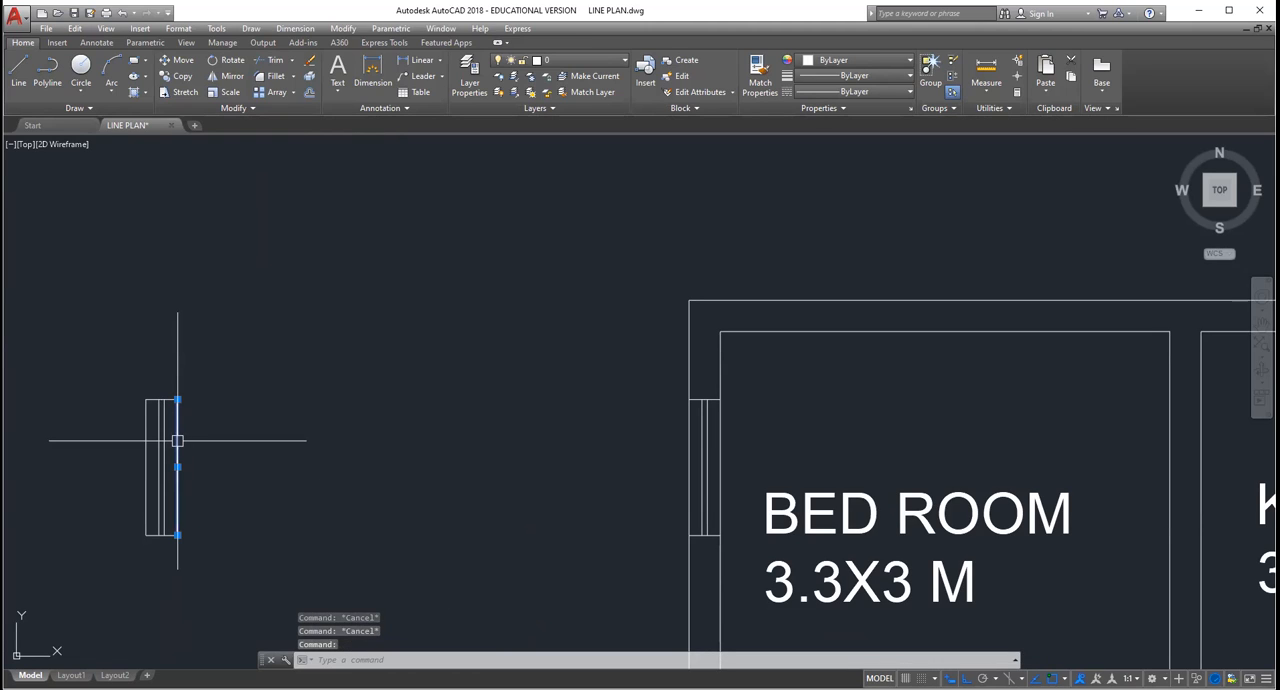
{"action": "key", "text": "Delete"}
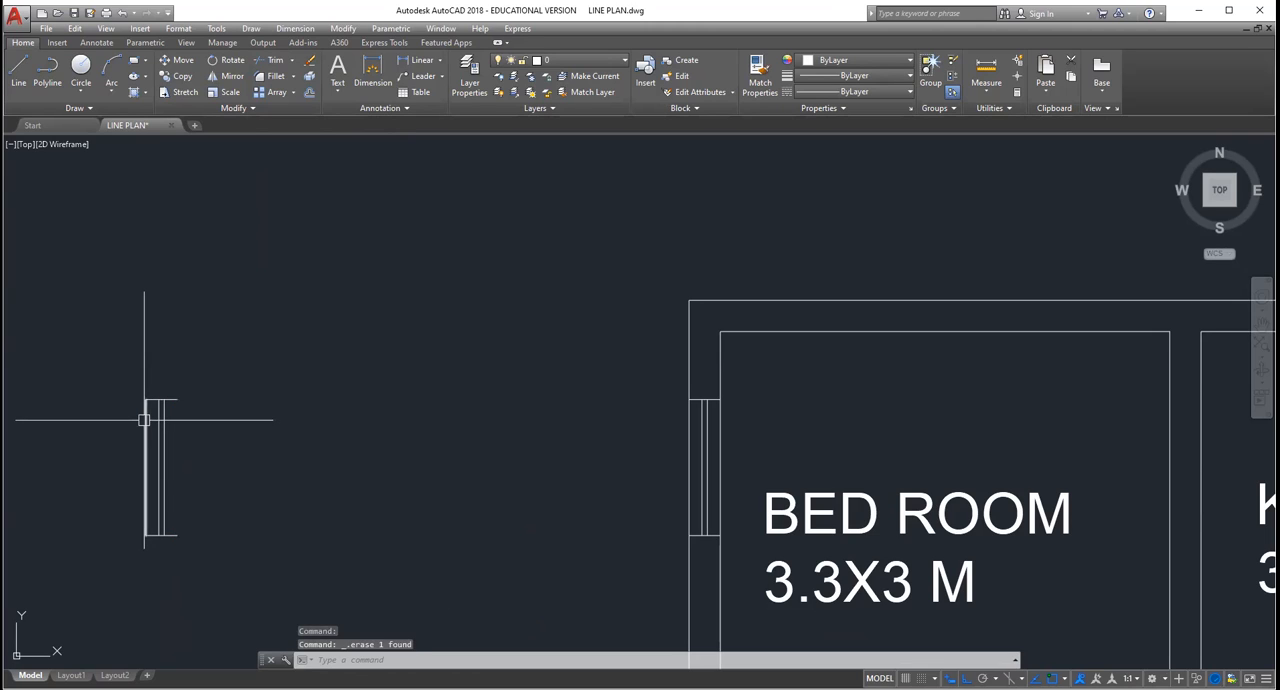
{"action": "left_click", "coordinate": [144, 420]}
{"action": "key", "text": "Delete"}
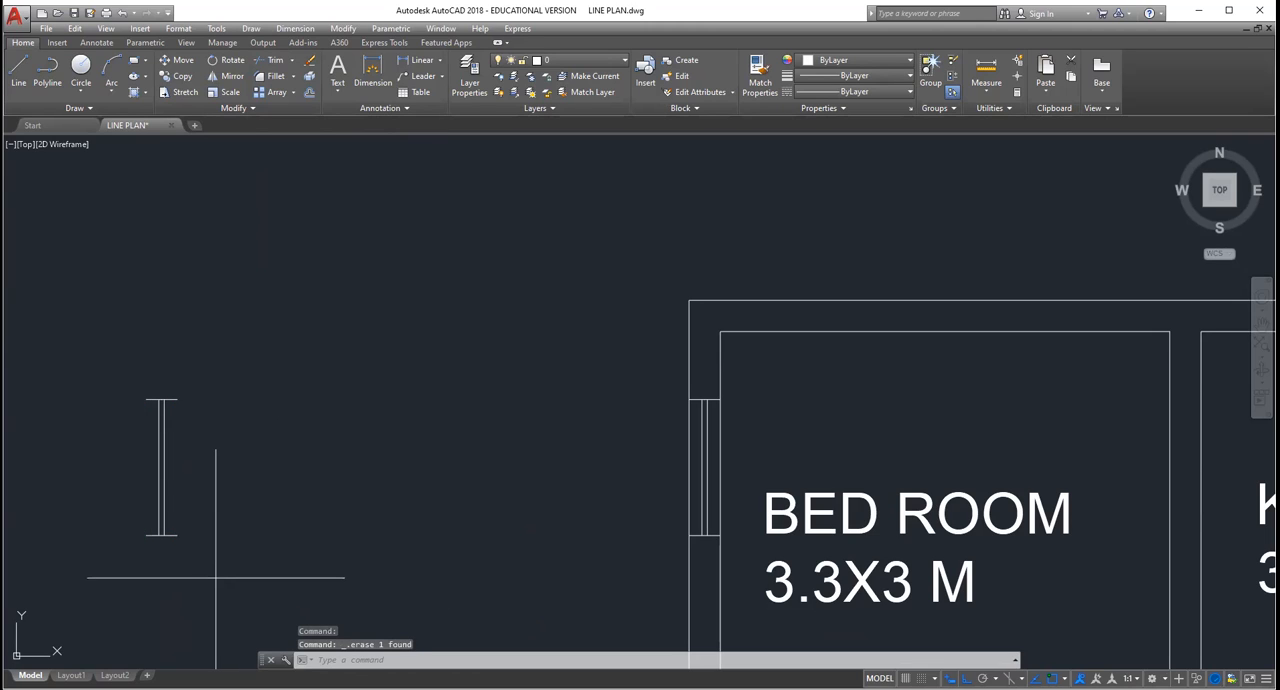
Step: Copy the loose window symbol with Ortho off into the kitchen's outer side wall, near the middle of the wall
{"action": "left_click", "coordinate": [216, 578]}
{"action": "left_click", "coordinate": [122, 358]}
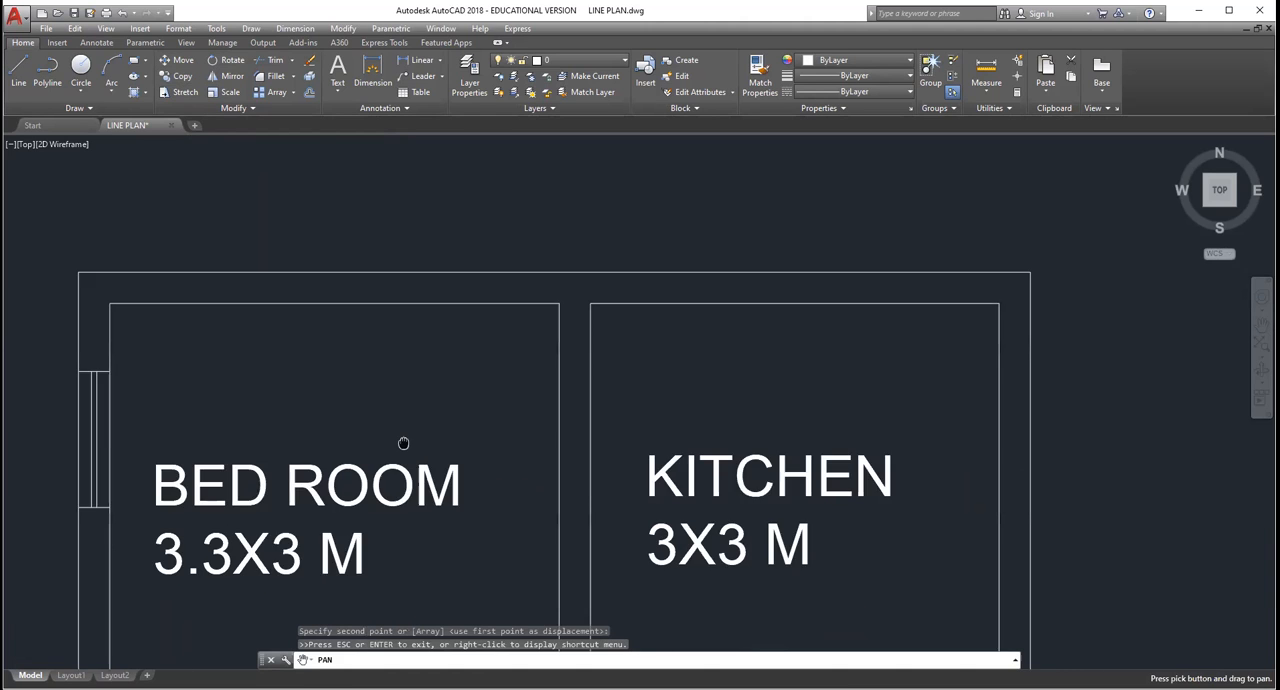
{"action": "left_click_drag", "start_coordinate": [403, 446], "coordinate": [356, 429]}
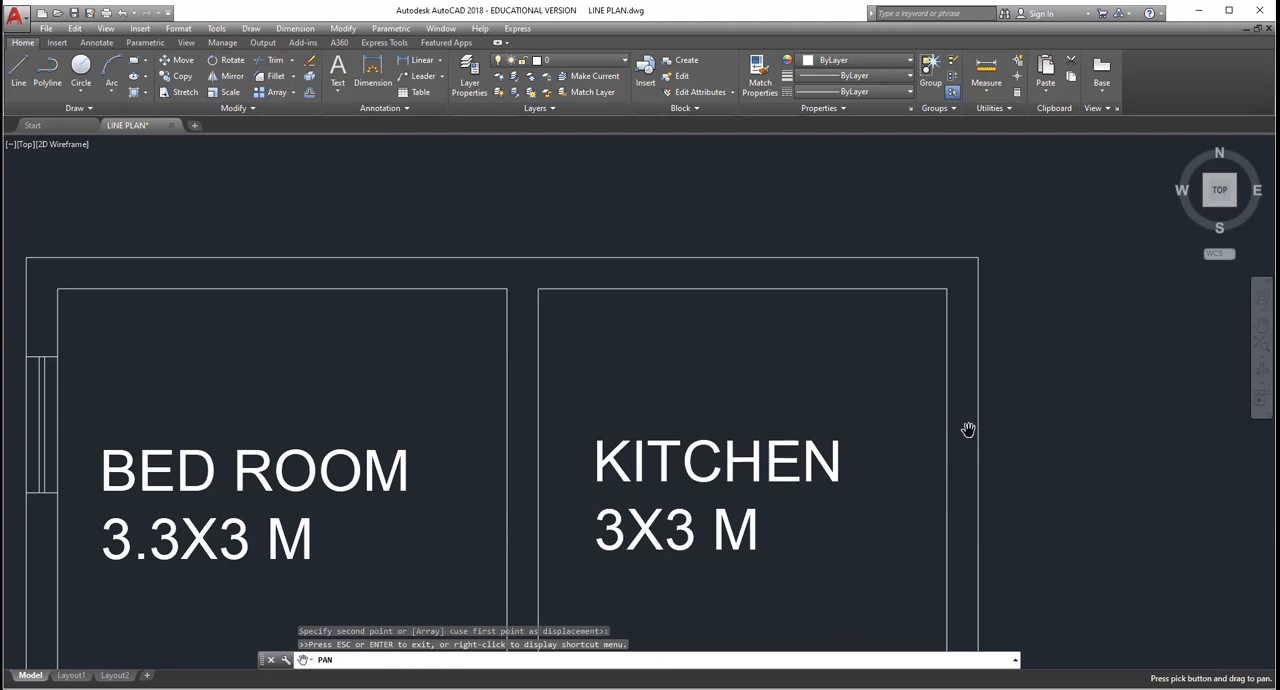
{"action": "key", "text": "Escape"}
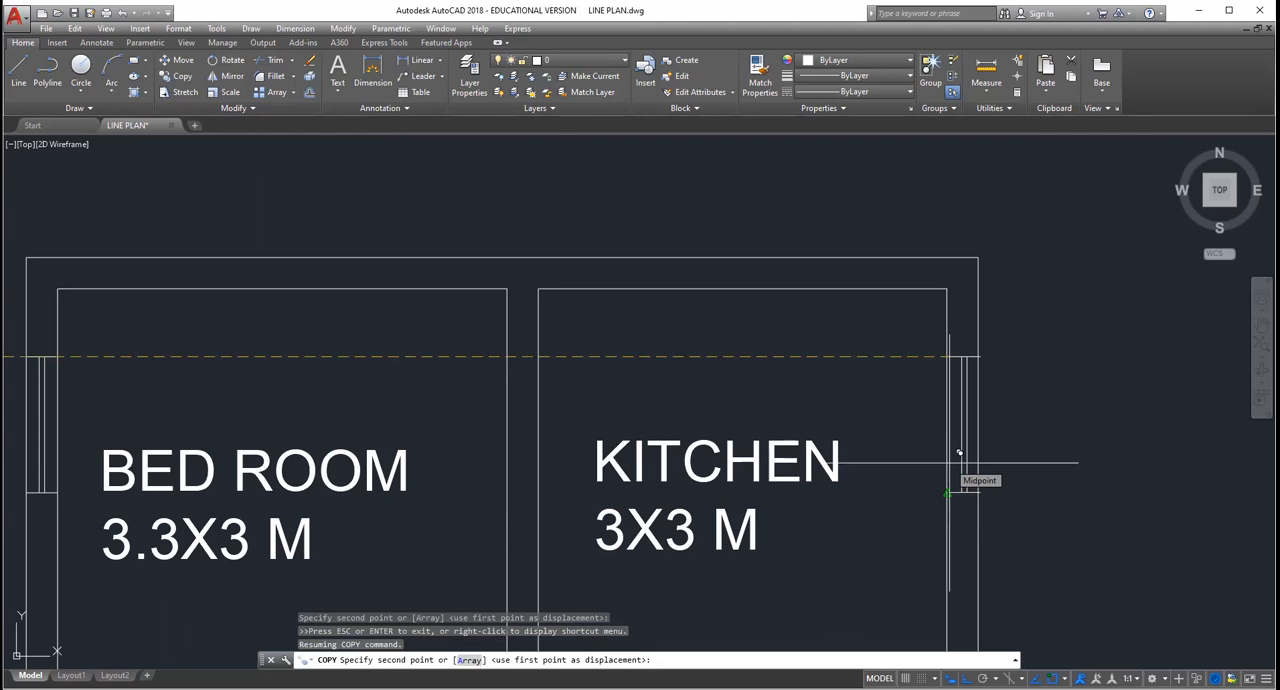
{"action": "key", "text": "F8"}
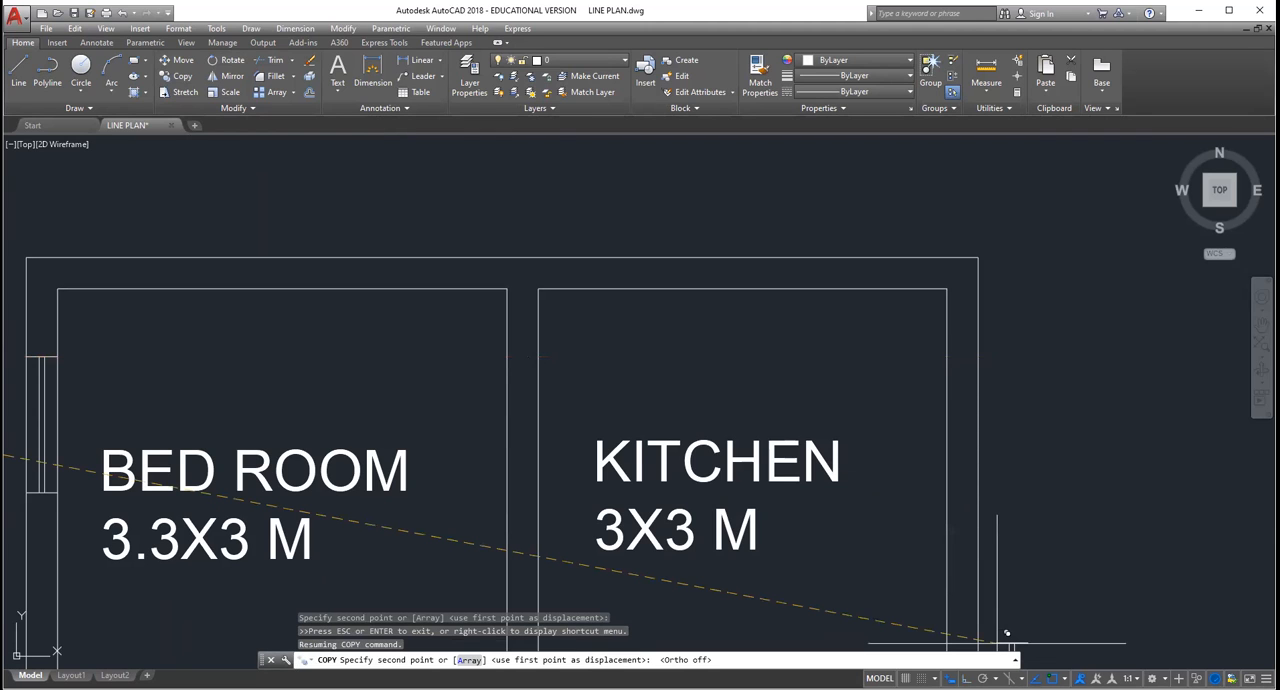
{"action": "scroll", "coordinate": [955, 472], "scroll_direction": "up", "scroll_amount": 4}
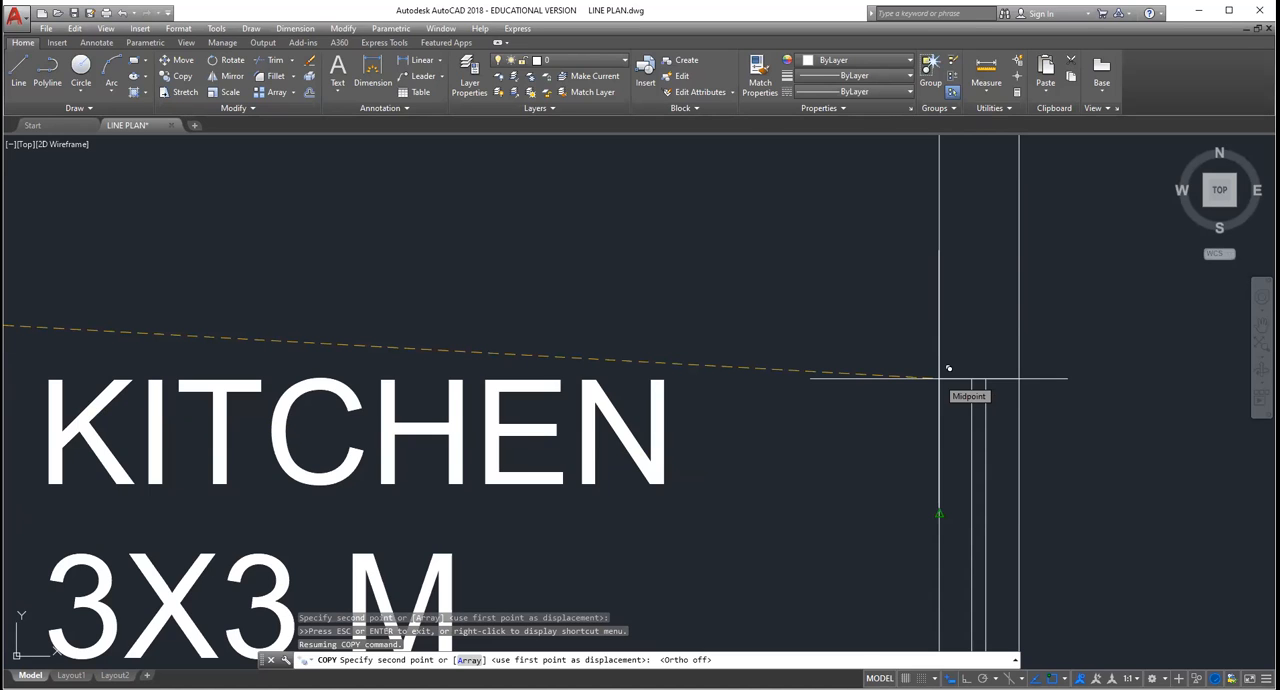
{"action": "left_click", "coordinate": [948, 369]}
{"action": "scroll", "coordinate": [980, 400], "scroll_direction": "down", "scroll_amount": 8}
{"action": "key", "text": "Escape"}
{"action": "scroll", "coordinate": [984, 391], "scroll_direction": "up", "scroll_amount": 6}
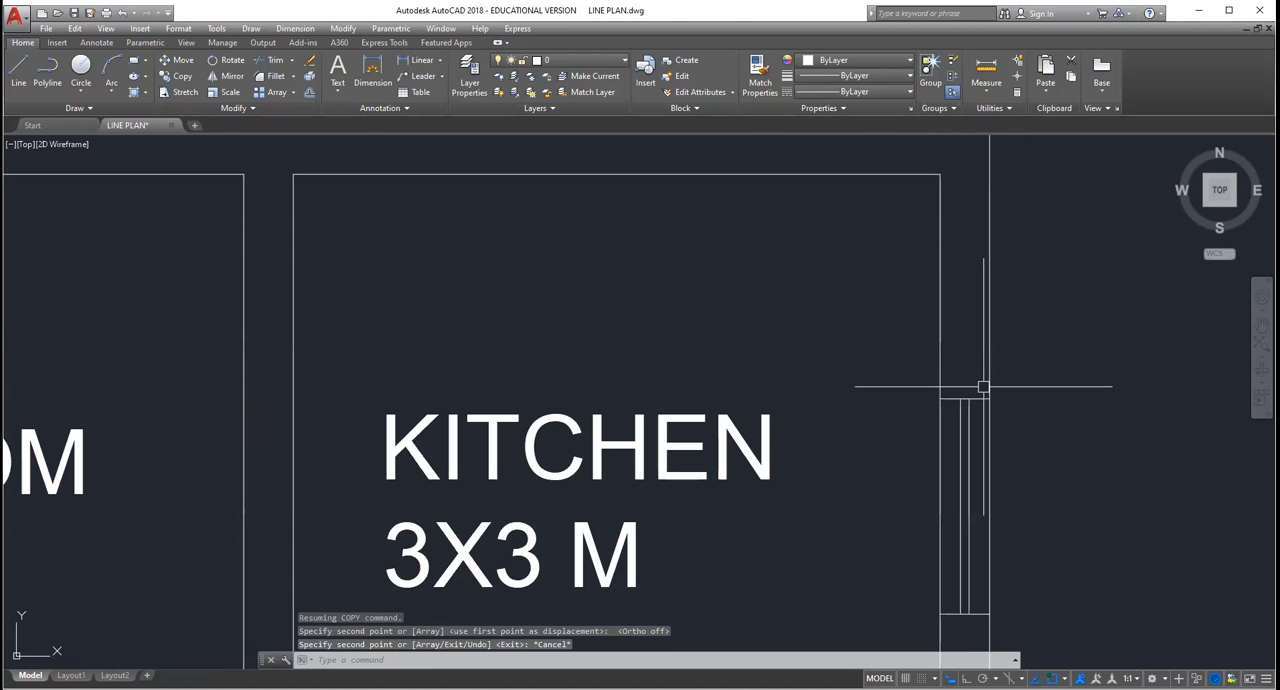
{"action": "scroll", "coordinate": [909, 397], "scroll_direction": "down", "scroll_amount": 6}
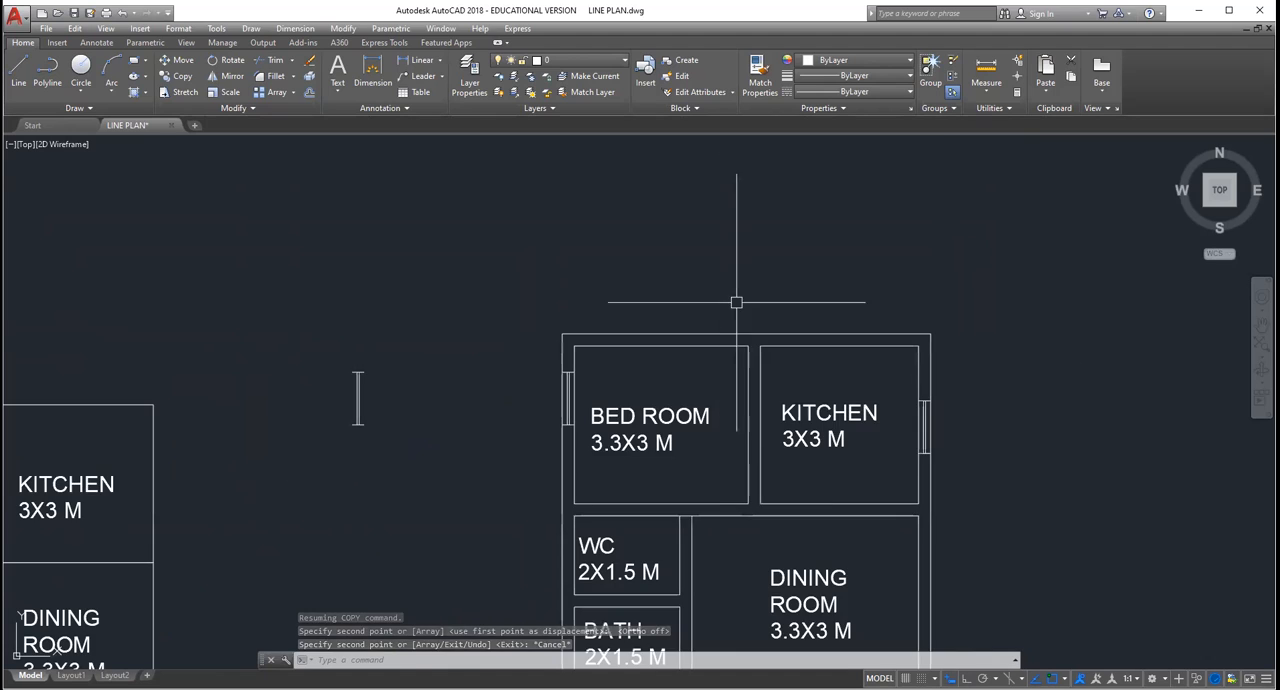
Step: Rotate the loose window symbol beside the plan by 270° about its upper corner so it lies horizontally
{"action": "scroll", "coordinate": [740, 302], "scroll_direction": "up", "scroll_amount": 5}
{"action": "scroll", "coordinate": [720, 331], "scroll_direction": "down", "scroll_amount": 3}
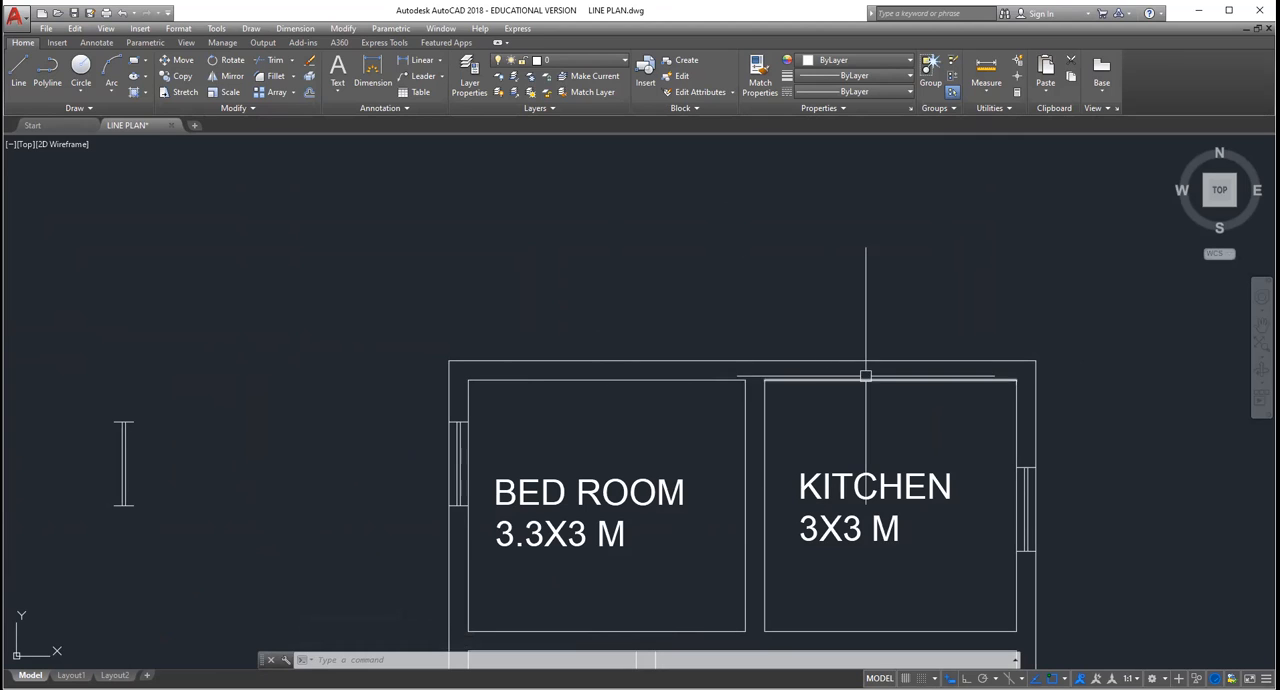
{"action": "left_click", "coordinate": [175, 532]}
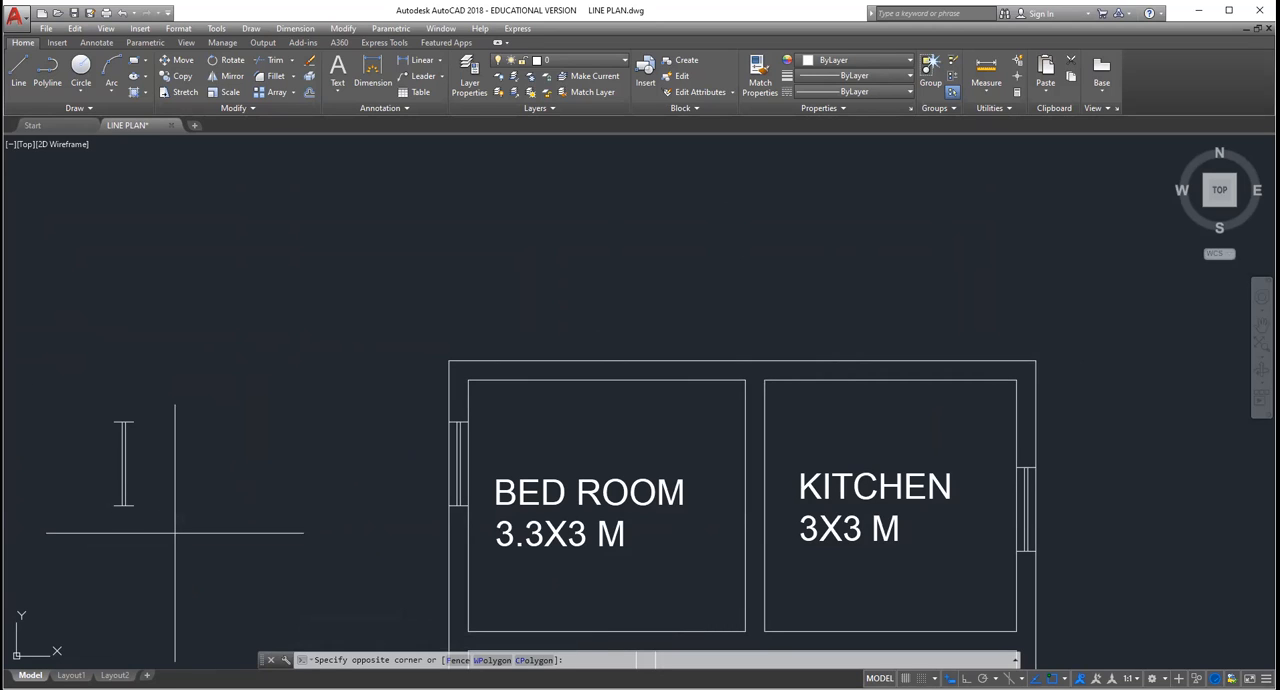
{"action": "left_click", "coordinate": [175, 532]}
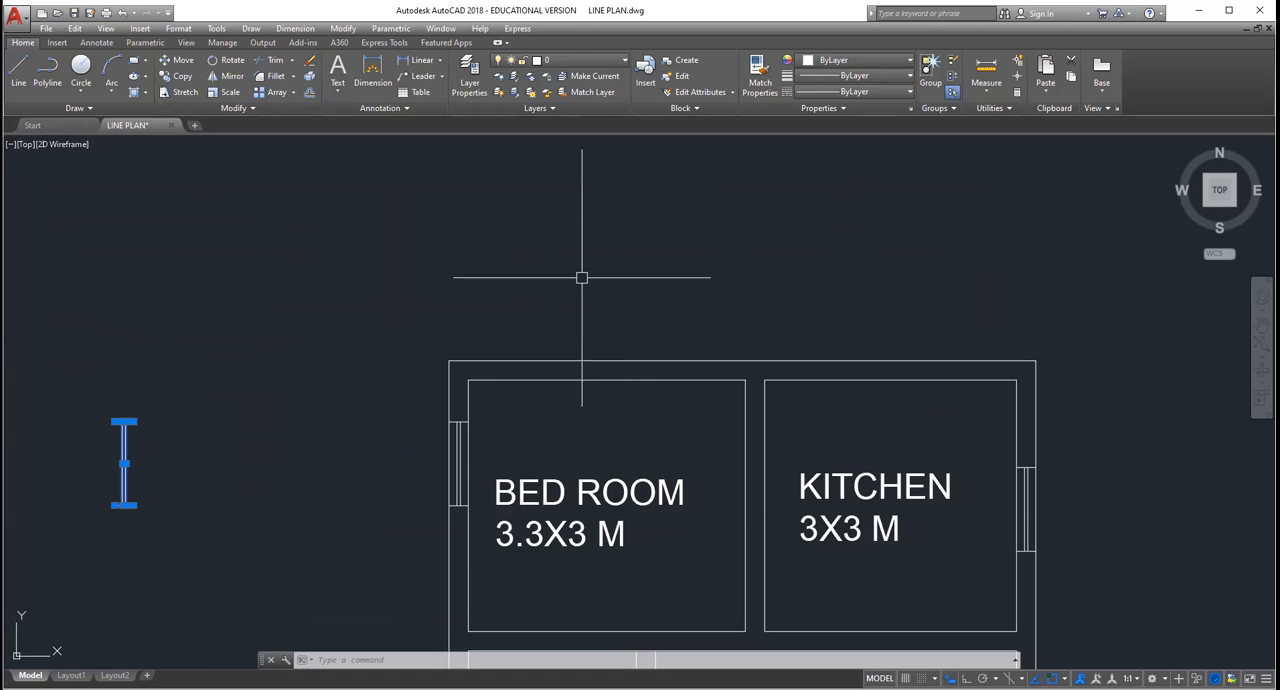
{"action": "left_click", "coordinate": [228, 60]}
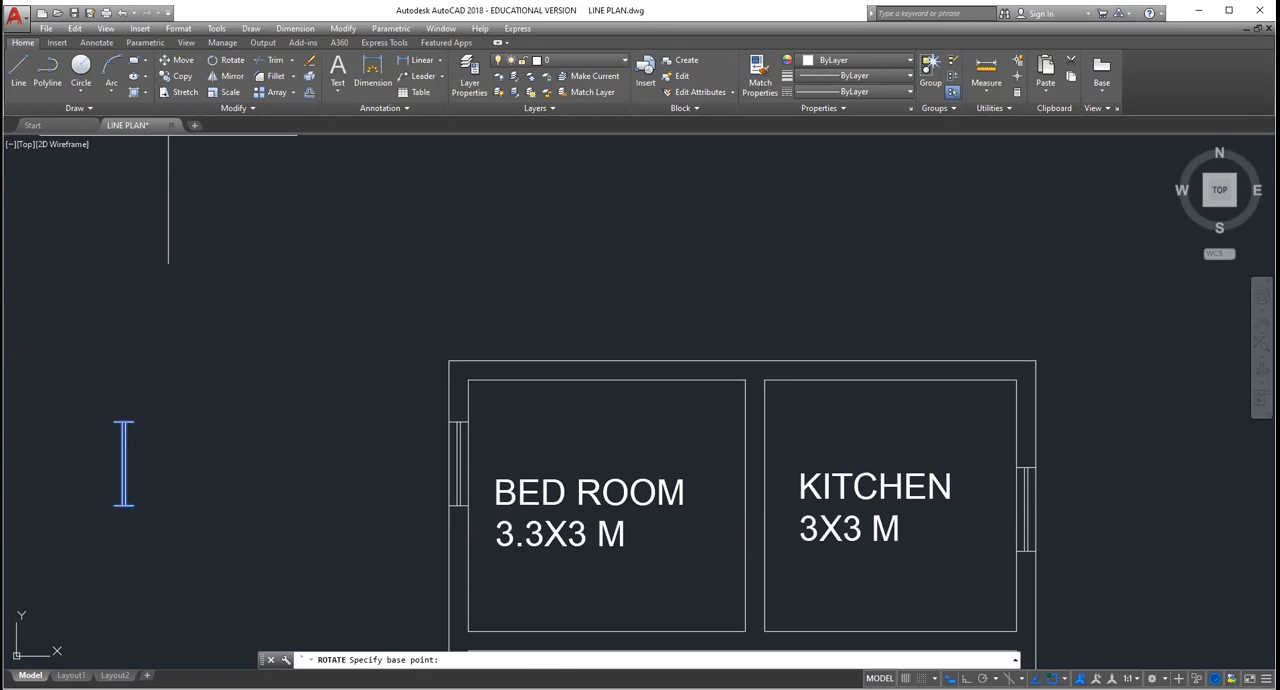
{"action": "left_click", "coordinate": [114, 426]}
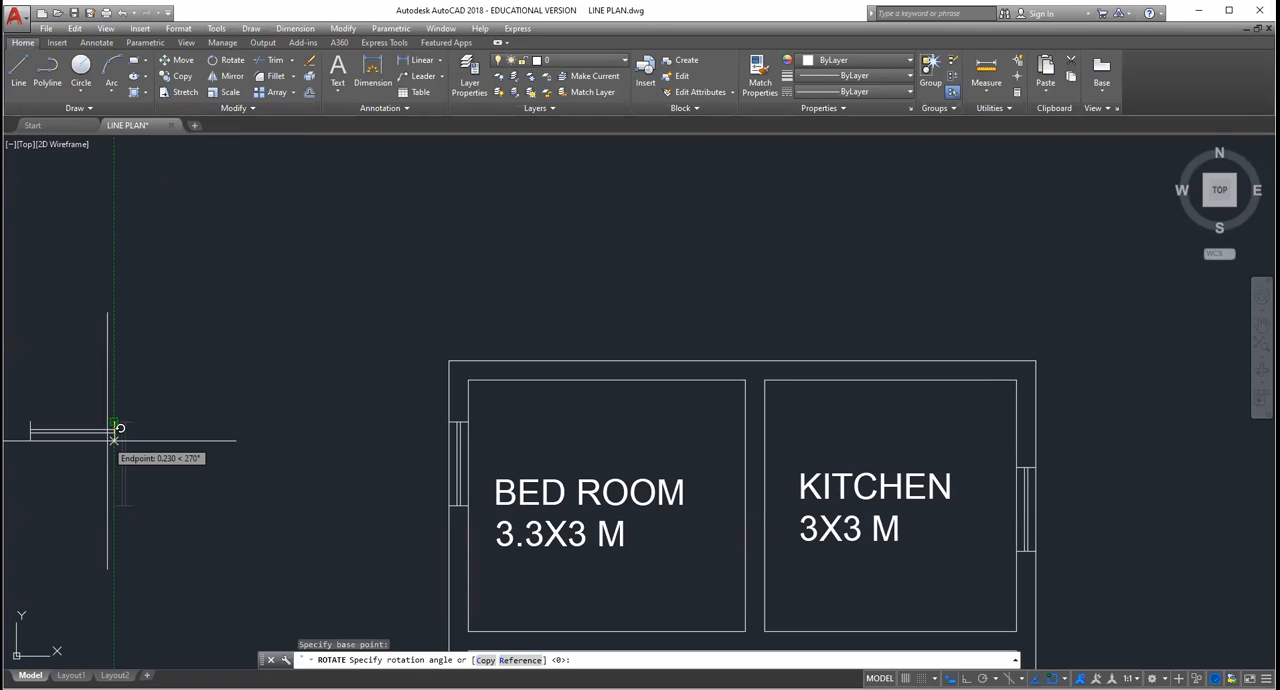
{"action": "key", "text": "Return"}
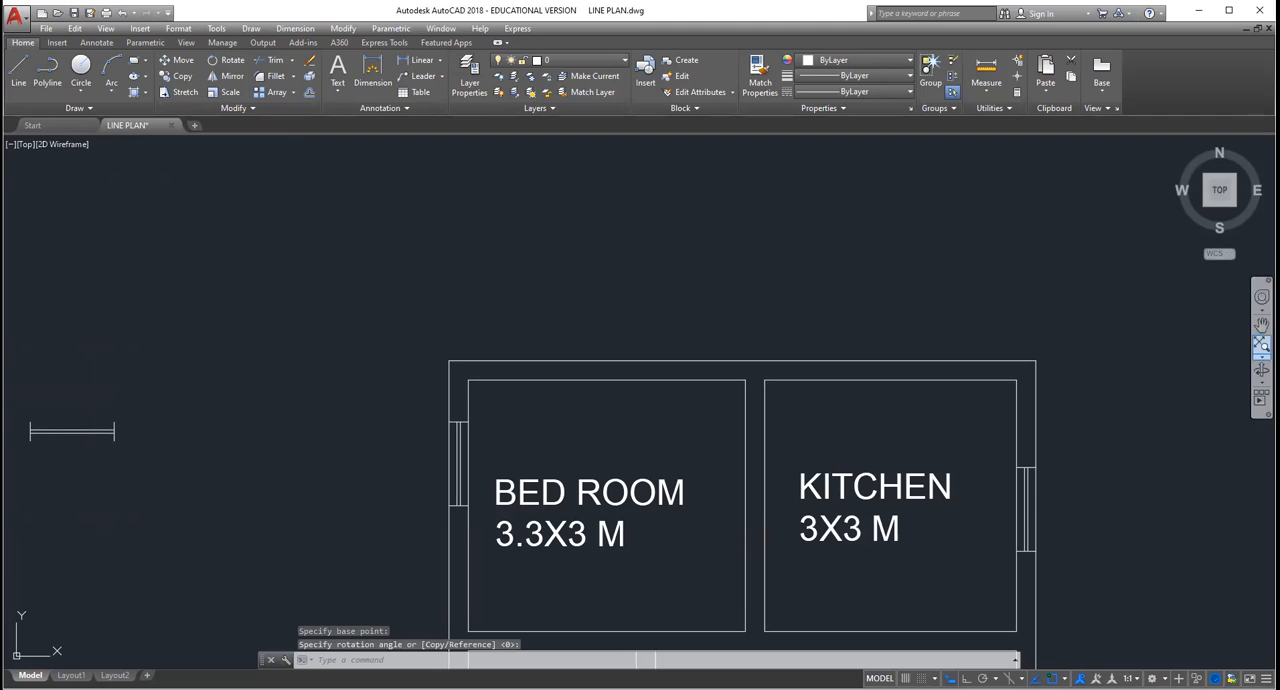
{"action": "left_click", "coordinate": [1261, 325]}
{"action": "left_click_drag", "start_coordinate": [387, 418], "coordinate": [503, 413]}
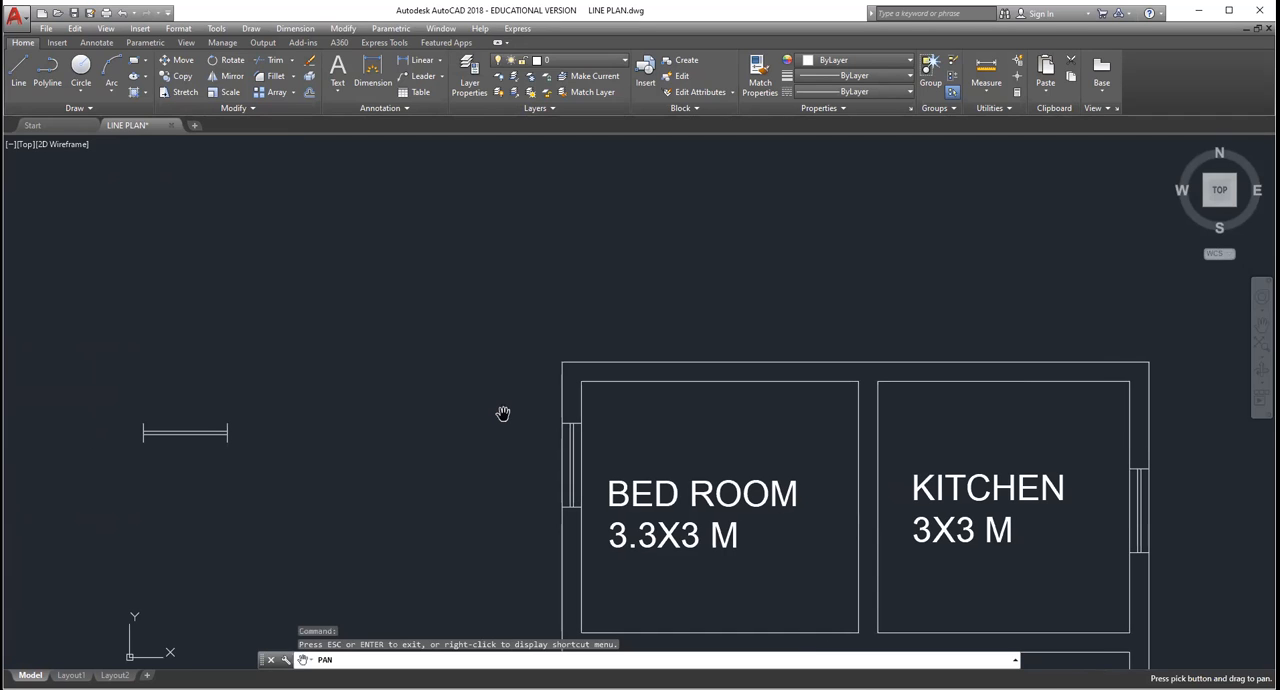
{"action": "key", "text": "Escape"}
{"action": "key", "text": "Escape"}
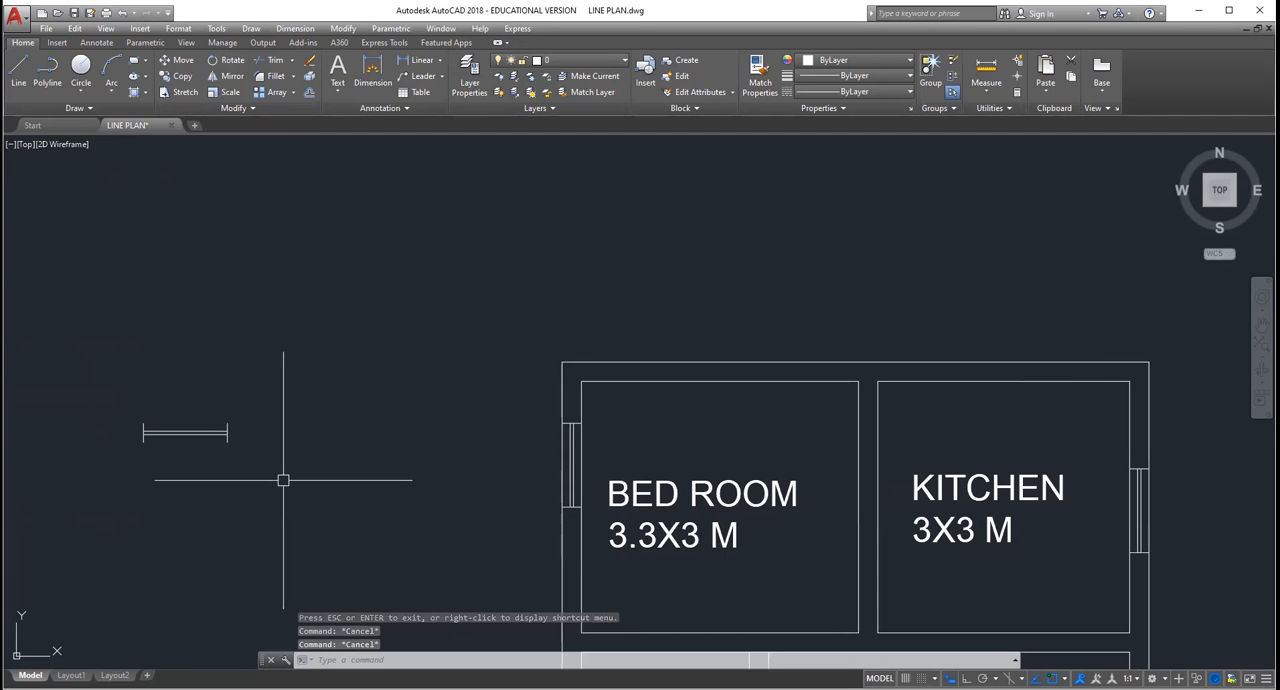
Step: Copy the loose horizontal window symbol into the upper outer wall of the plan, once above the bedroom and once above the kitchen
{"action": "left_click", "coordinate": [185, 432]}
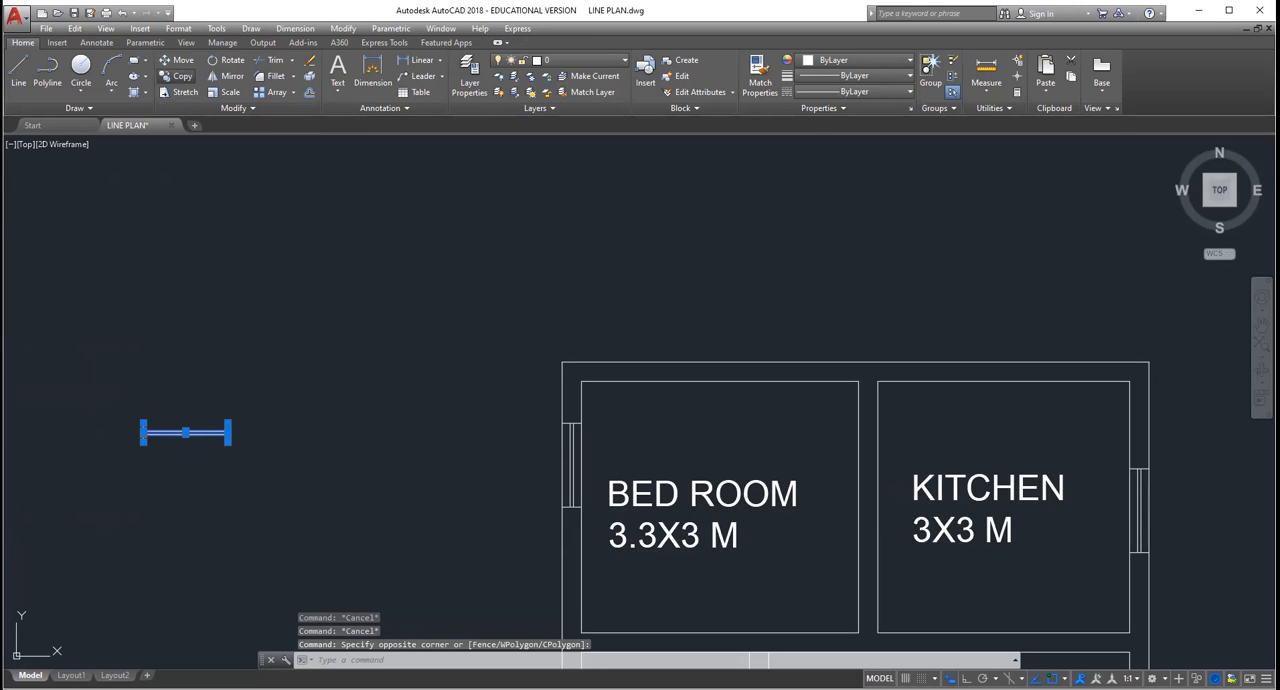
{"action": "left_click", "coordinate": [182, 76]}
{"action": "left_click", "coordinate": [143, 423]}
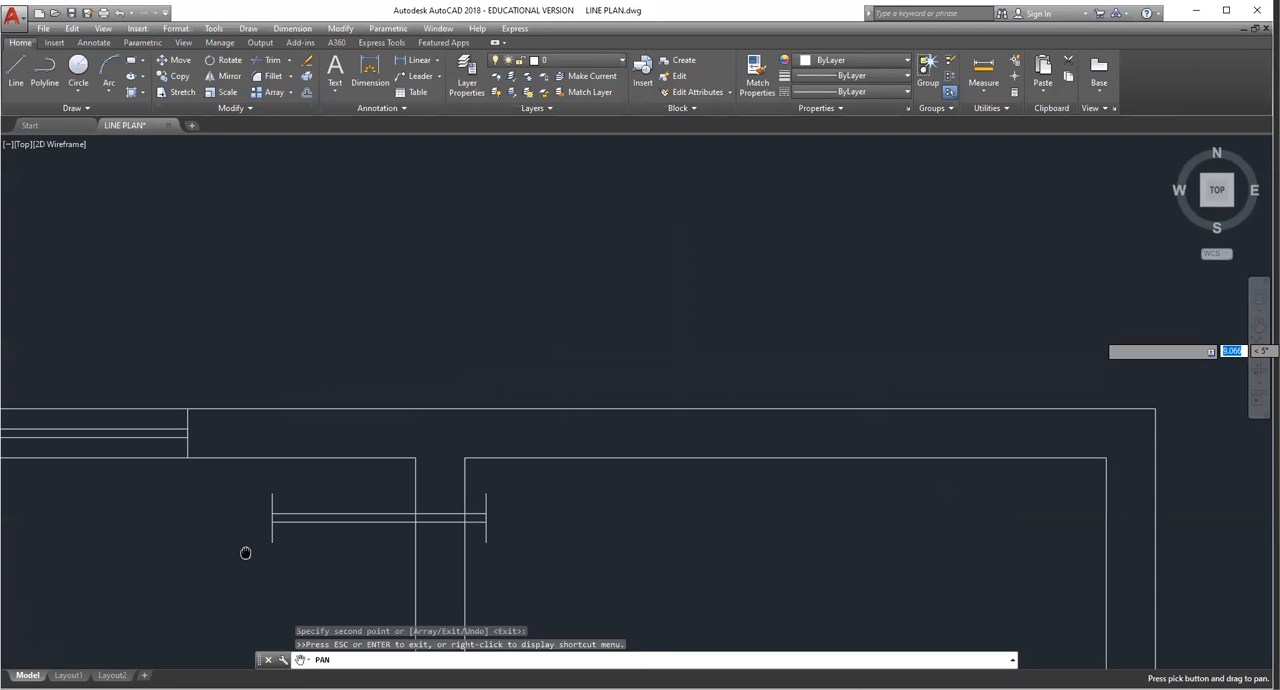
{"action": "middle_click_drag", "start_coordinate": [245, 553], "coordinate": [184, 532]}
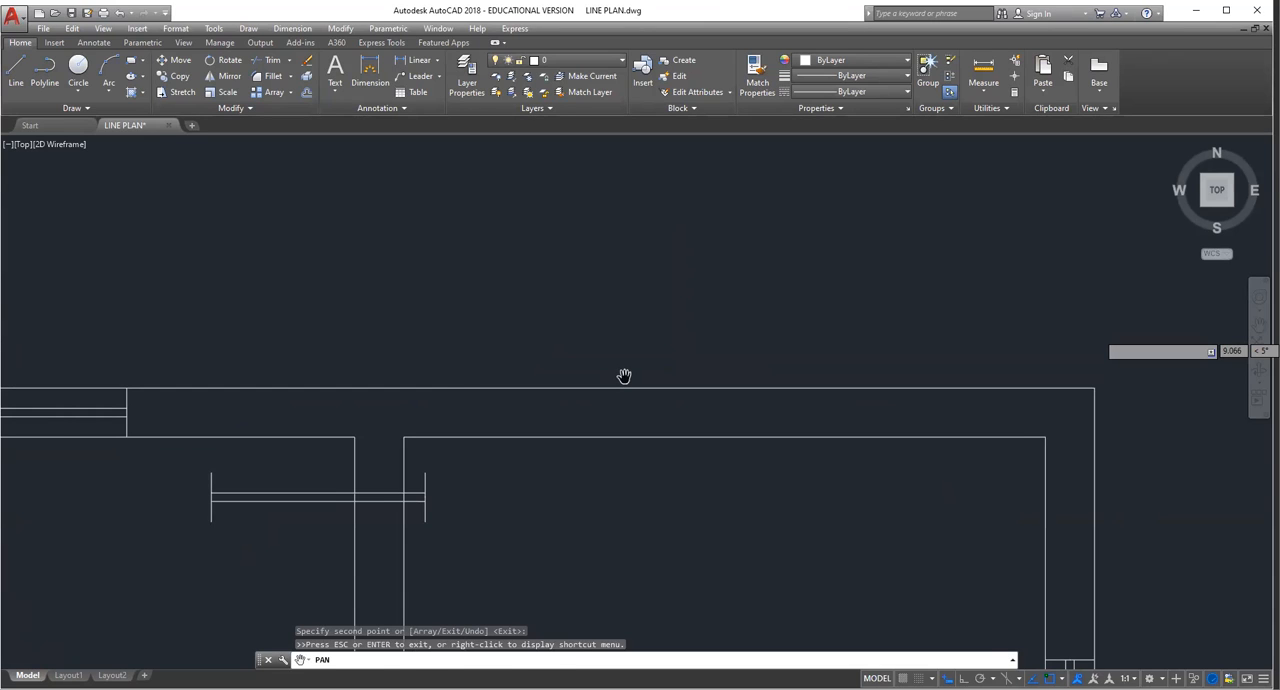
{"action": "key", "text": "Escape"}
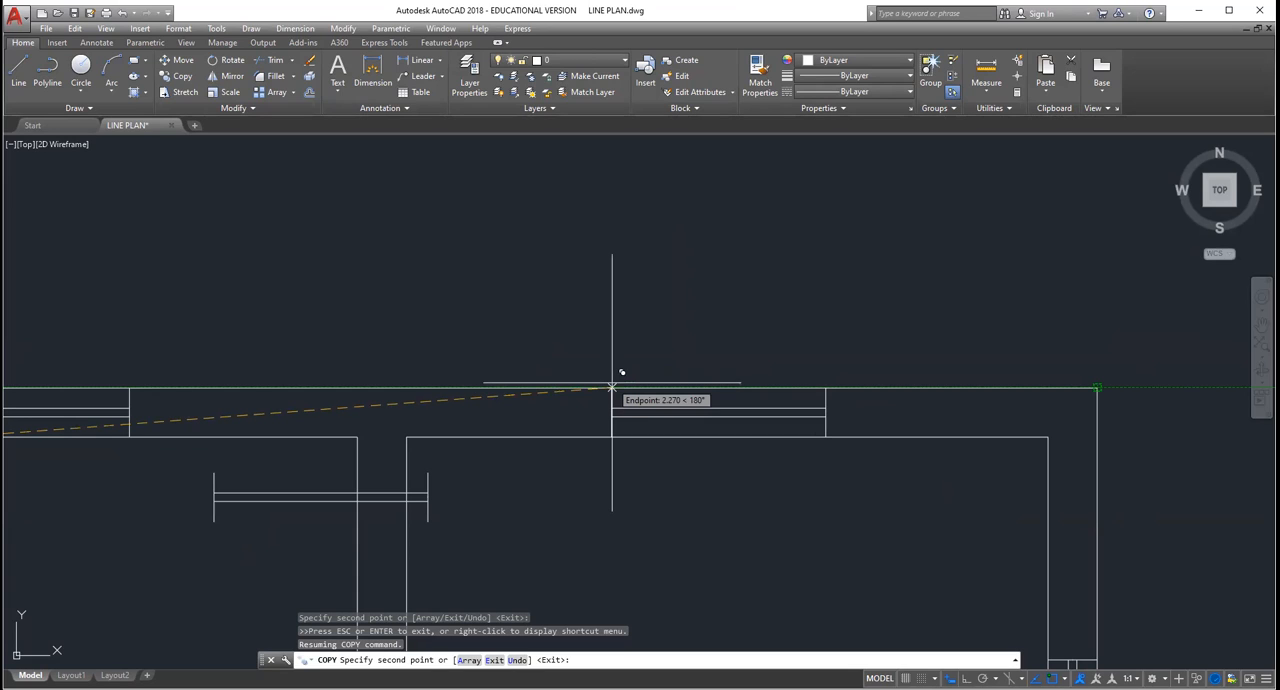
{"action": "scroll", "coordinate": [612, 384], "scroll_direction": "down", "scroll_amount": 1}
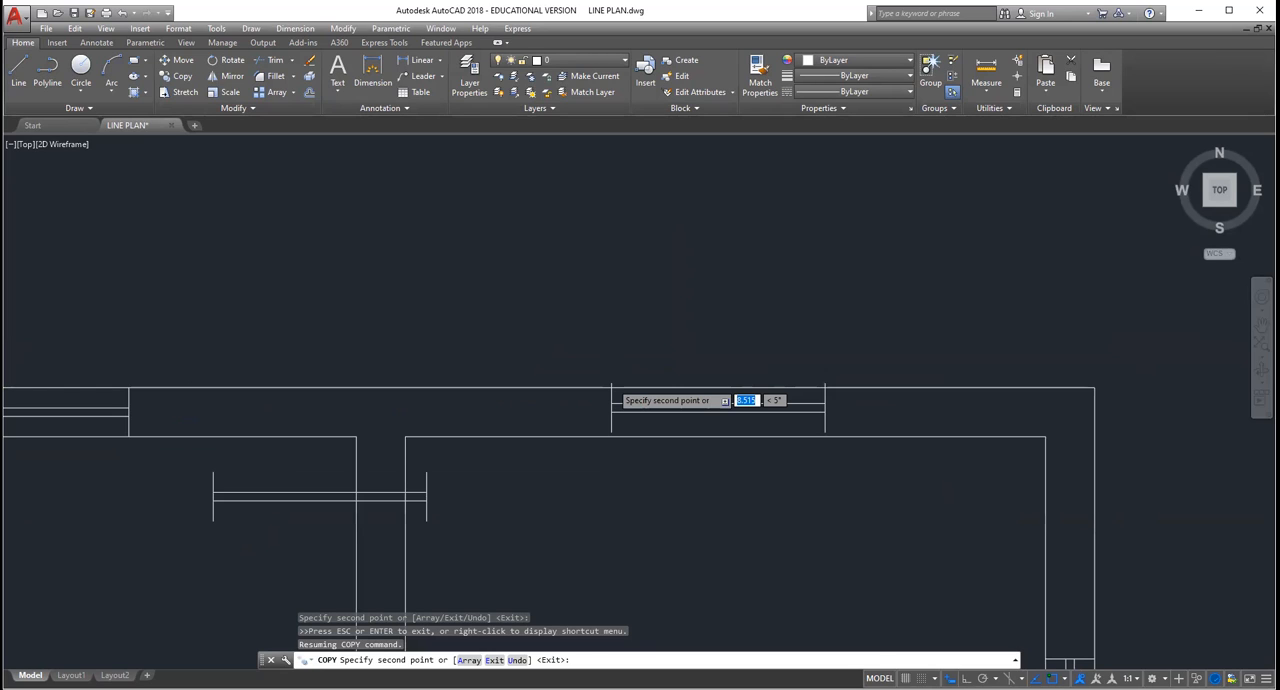
{"action": "scroll", "coordinate": [915, 380], "scroll_direction": "up", "scroll_amount": 3}
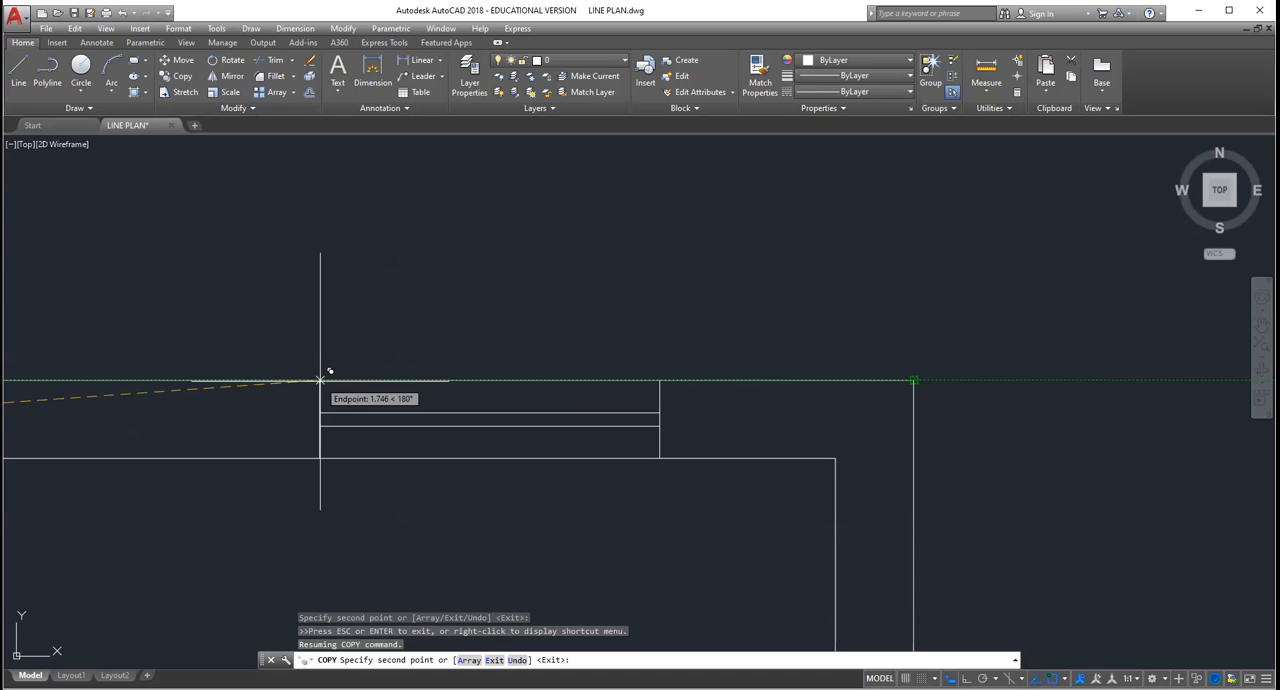
{"action": "key", "text": "Escape"}
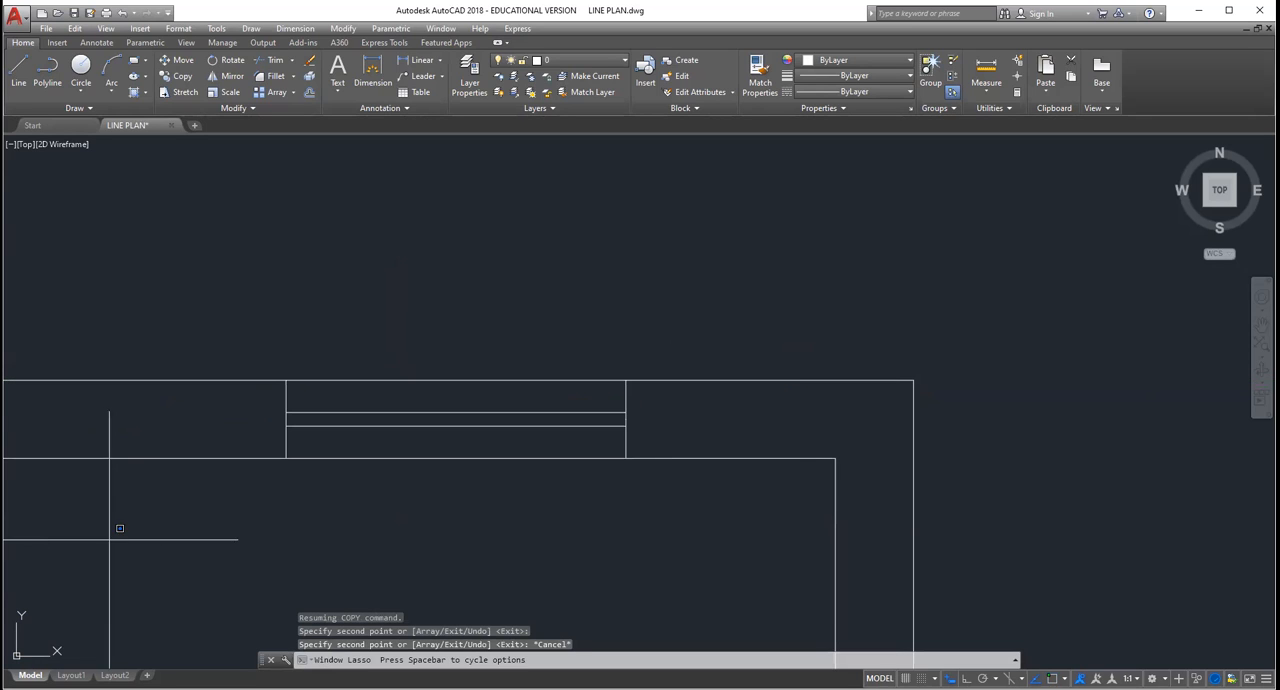
{"action": "left_click_drag", "start_coordinate": [114, 528], "coordinate": [289, 528]}
{"action": "key", "text": "Escape"}
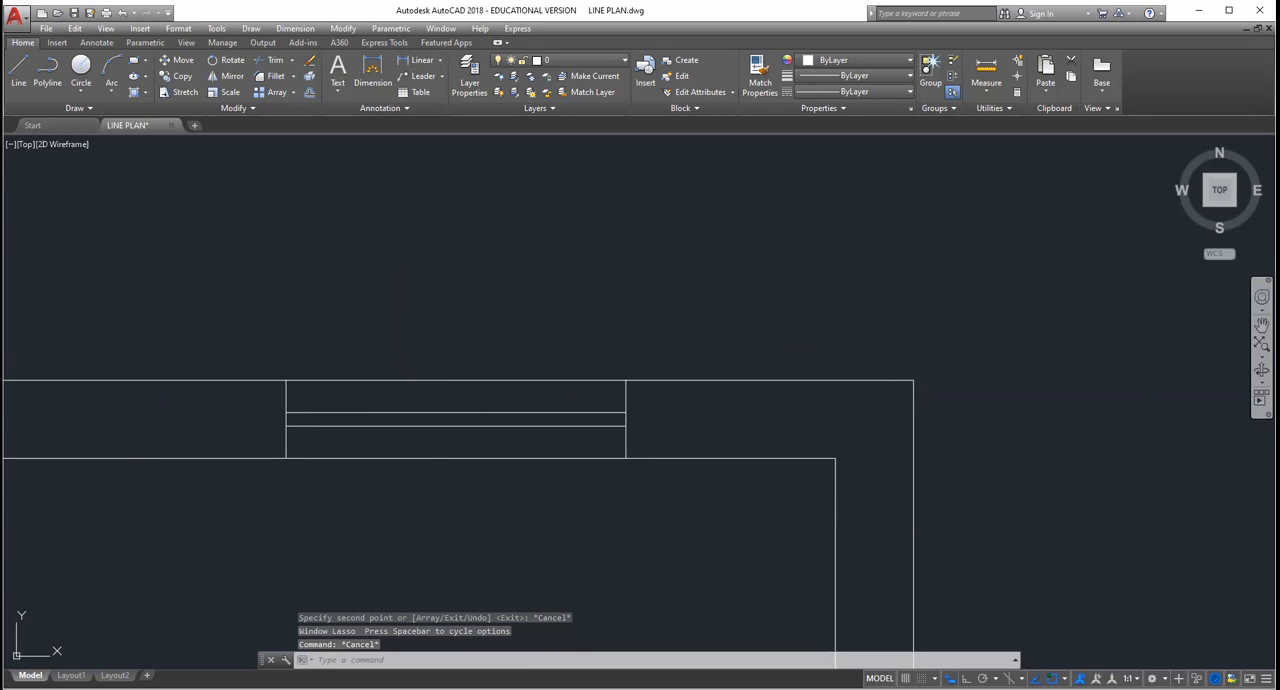
Step: Erase the stray window symbol copy that crosses the wall between the bedroom and the kitchen
{"action": "left_click", "coordinate": [1262, 325]}
{"action": "mouse_move", "coordinate": [325, 545]}
{"action": "left_mouse_down"}
{"action": "mouse_move", "coordinate": [671, 503]}
{"action": "mouse_move", "coordinate": [750, 512]}
{"action": "left_mouse_up"}
{"action": "scroll", "coordinate": [271, 460], "scroll_direction": "down", "scroll_amount": 2}
{"action": "scroll", "coordinate": [246, 476], "scroll_direction": "up", "scroll_amount": 2}
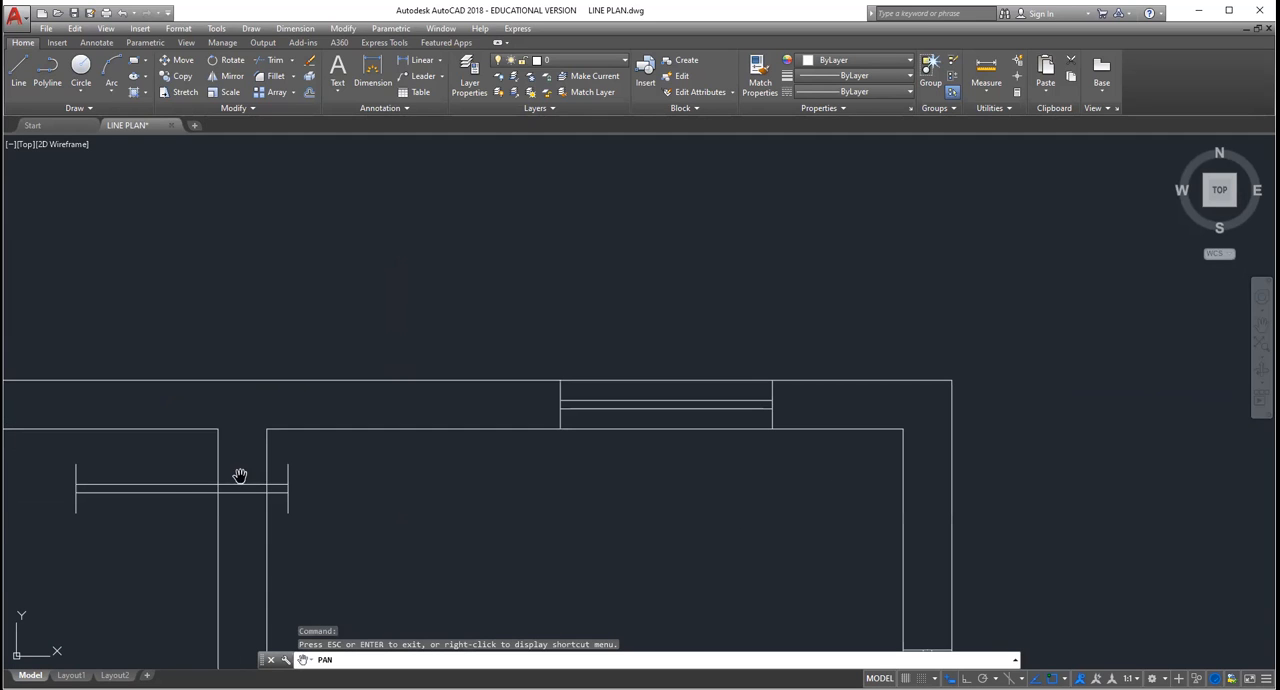
{"action": "key", "text": "Escape"}
{"action": "left_click", "coordinate": [174, 488]}
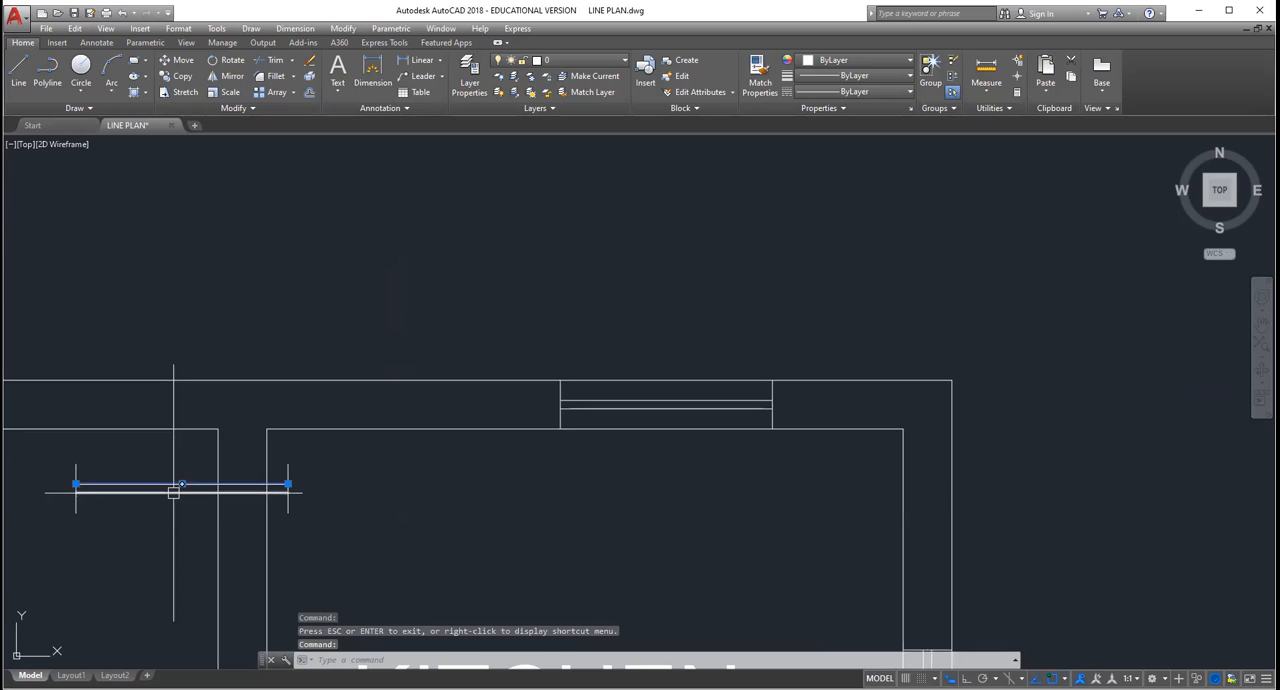
{"action": "key", "text": "Delete"}
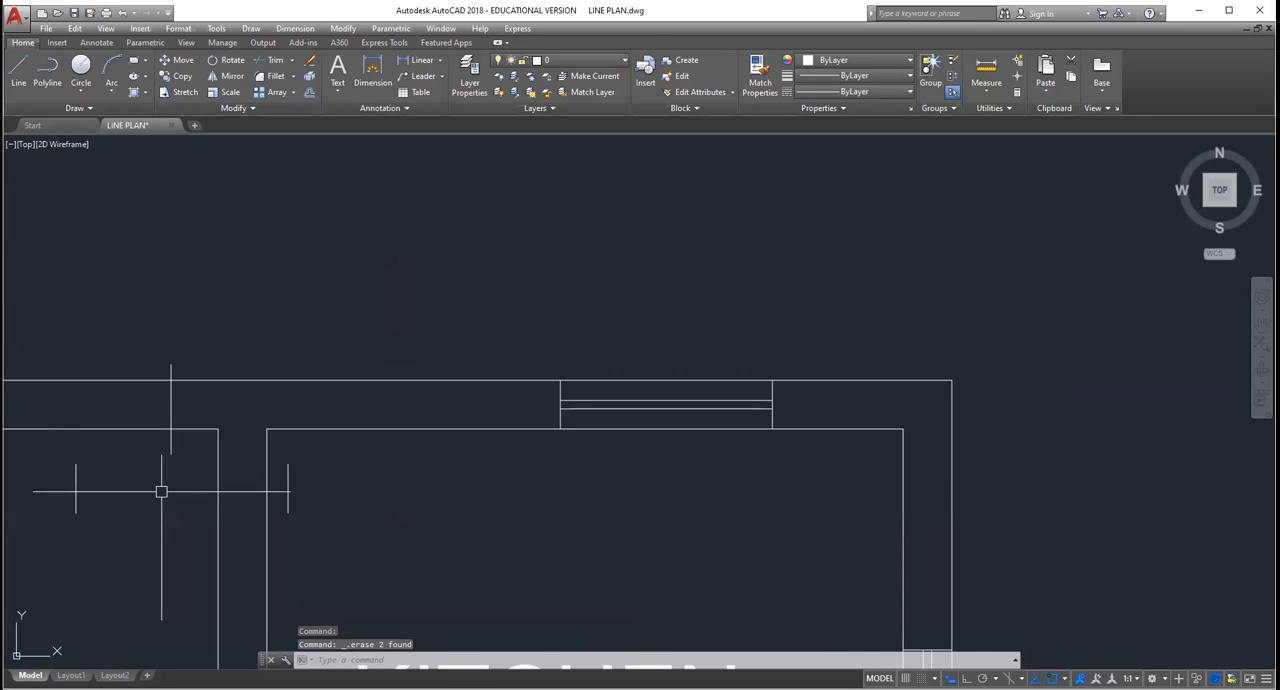
{"action": "left_click", "coordinate": [75, 486]}
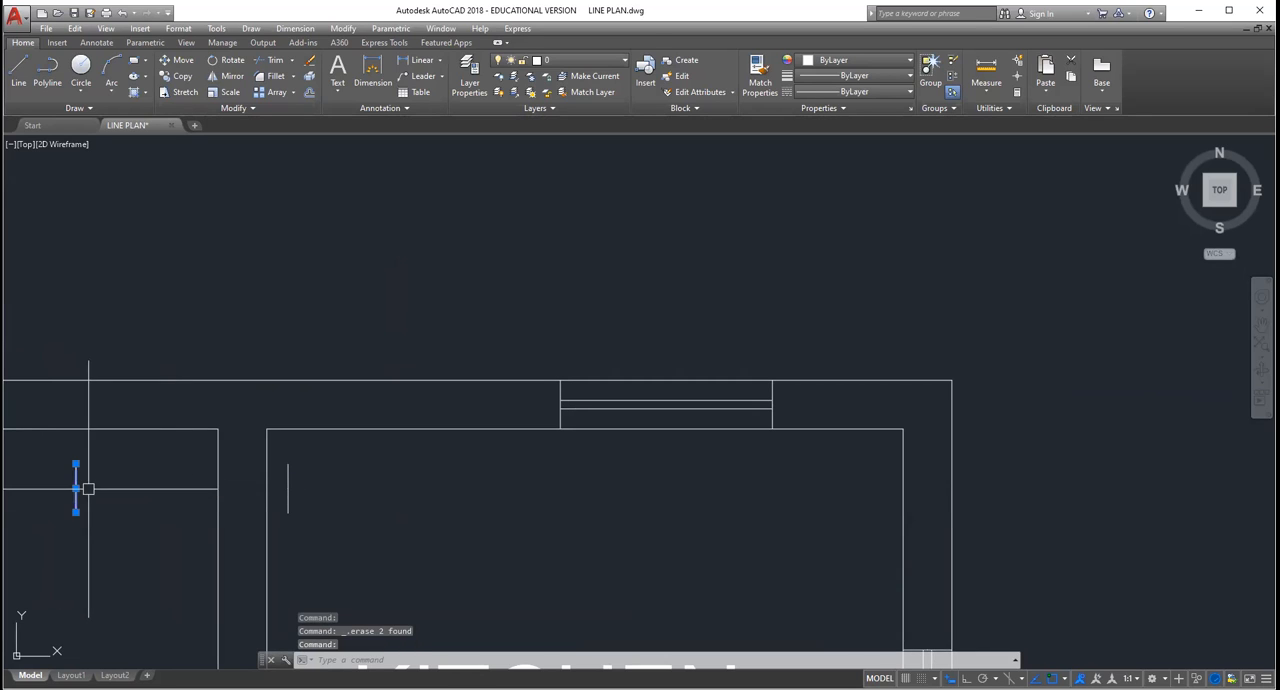
{"action": "key", "text": "Delete"}
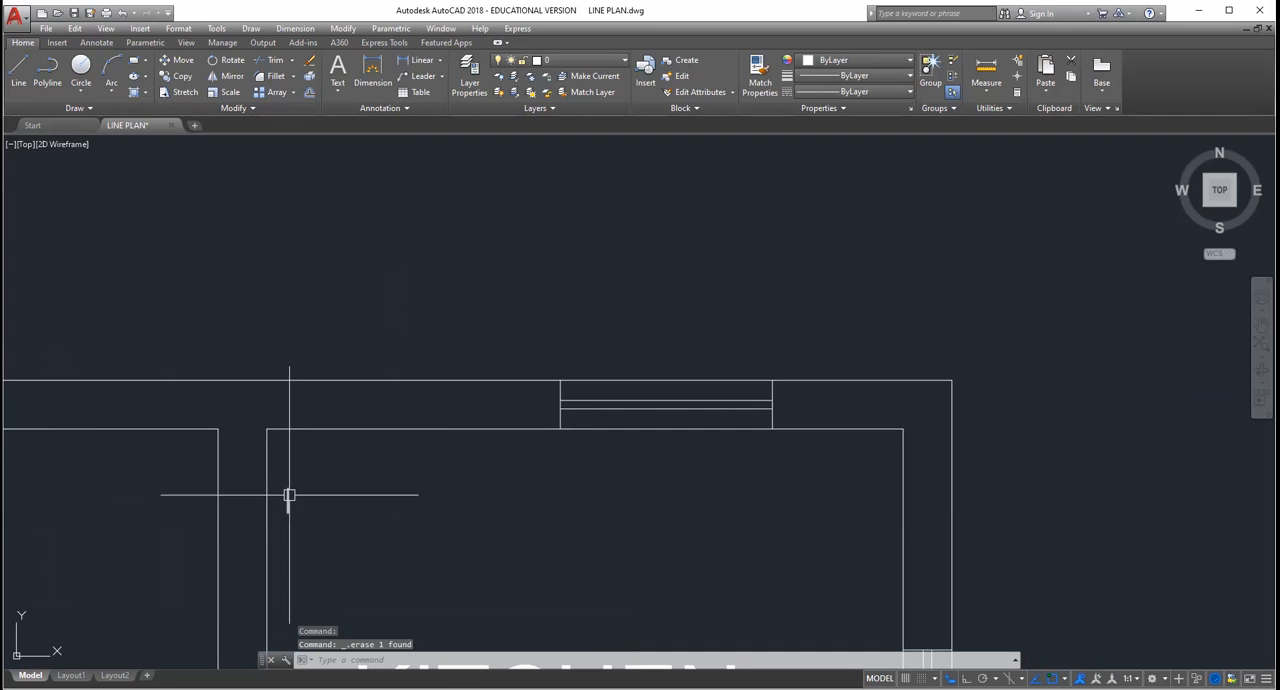
Step: Draw a vertical line 0.23 long beneath the left end of the loose window symbol beside the plan
{"action": "scroll", "coordinate": [289, 494], "scroll_direction": "down", "scroll_amount": 3}
{"action": "scroll", "coordinate": [289, 494], "scroll_direction": "up", "scroll_amount": 2}
{"action": "scroll", "coordinate": [289, 494], "scroll_direction": "down", "scroll_amount": 6}
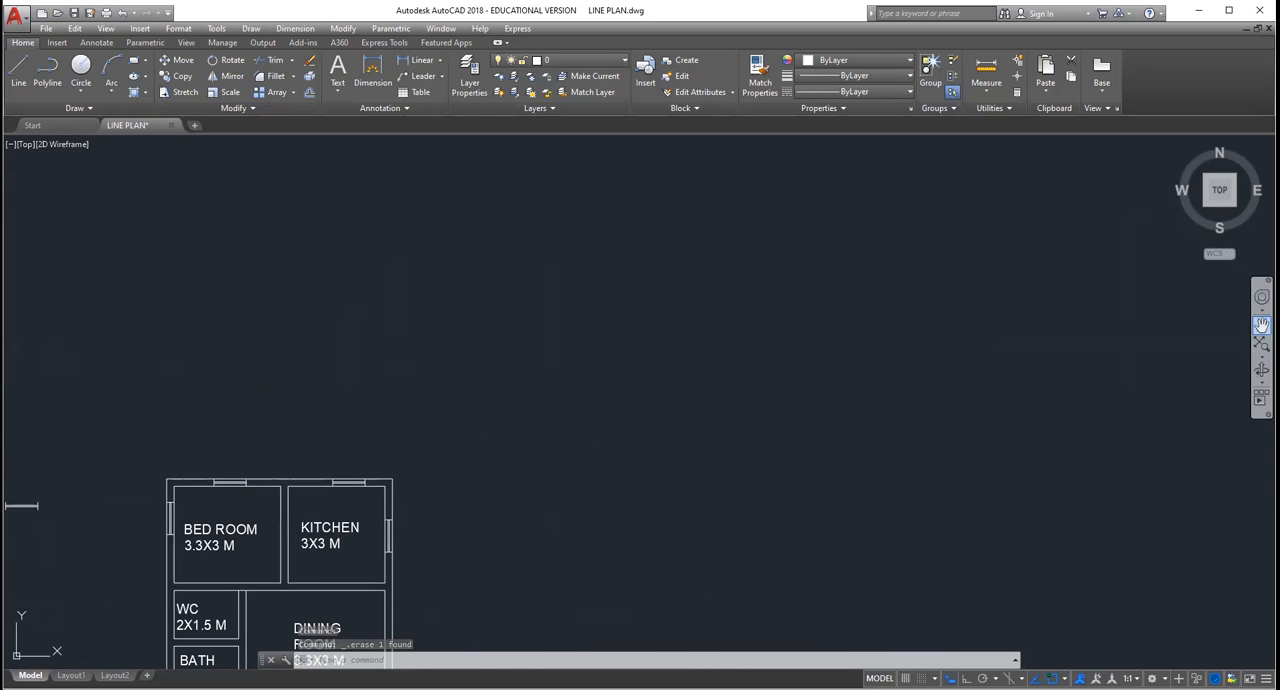
{"action": "left_click", "coordinate": [1261, 325]}
{"action": "mouse_move", "coordinate": [506, 436]}
{"action": "left_mouse_down"}
{"action": "mouse_move", "coordinate": [680, 314]}
{"action": "mouse_move", "coordinate": [758, 291]}
{"action": "left_mouse_up"}
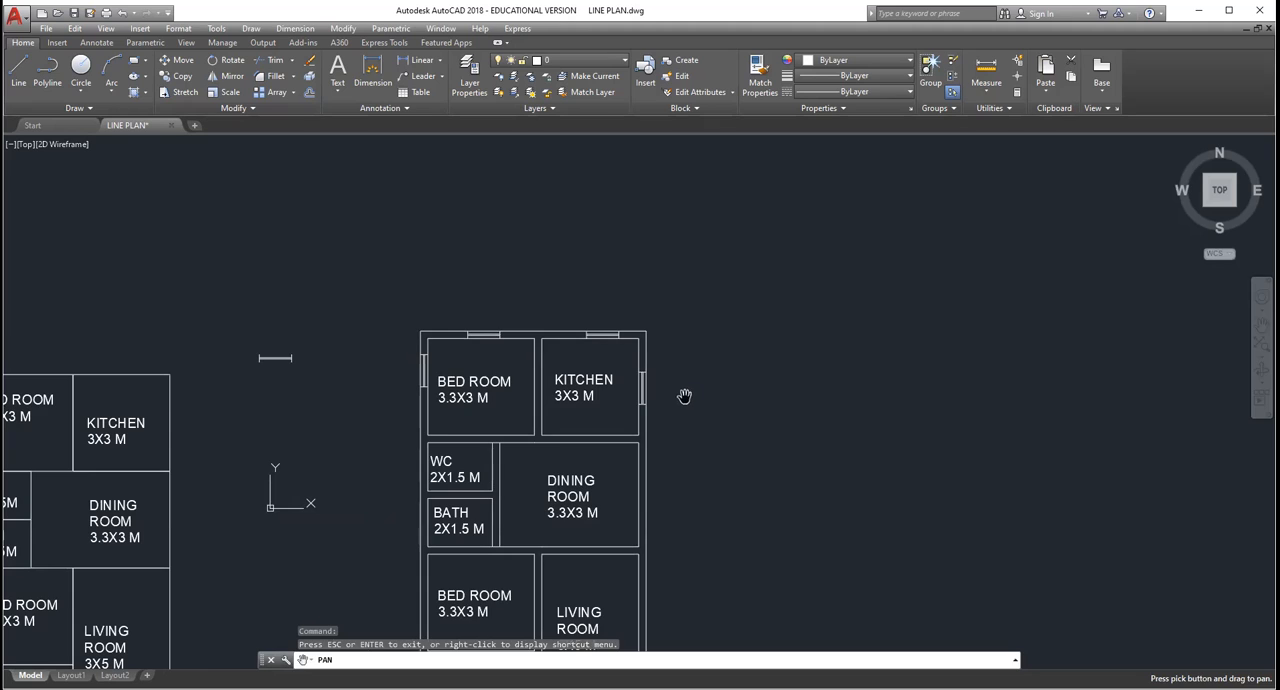
{"action": "key", "text": "Escape"}
{"action": "scroll", "coordinate": [483, 390], "scroll_direction": "down", "scroll_amount": 2}
{"action": "scroll", "coordinate": [497, 440], "scroll_direction": "up", "scroll_amount": 4}
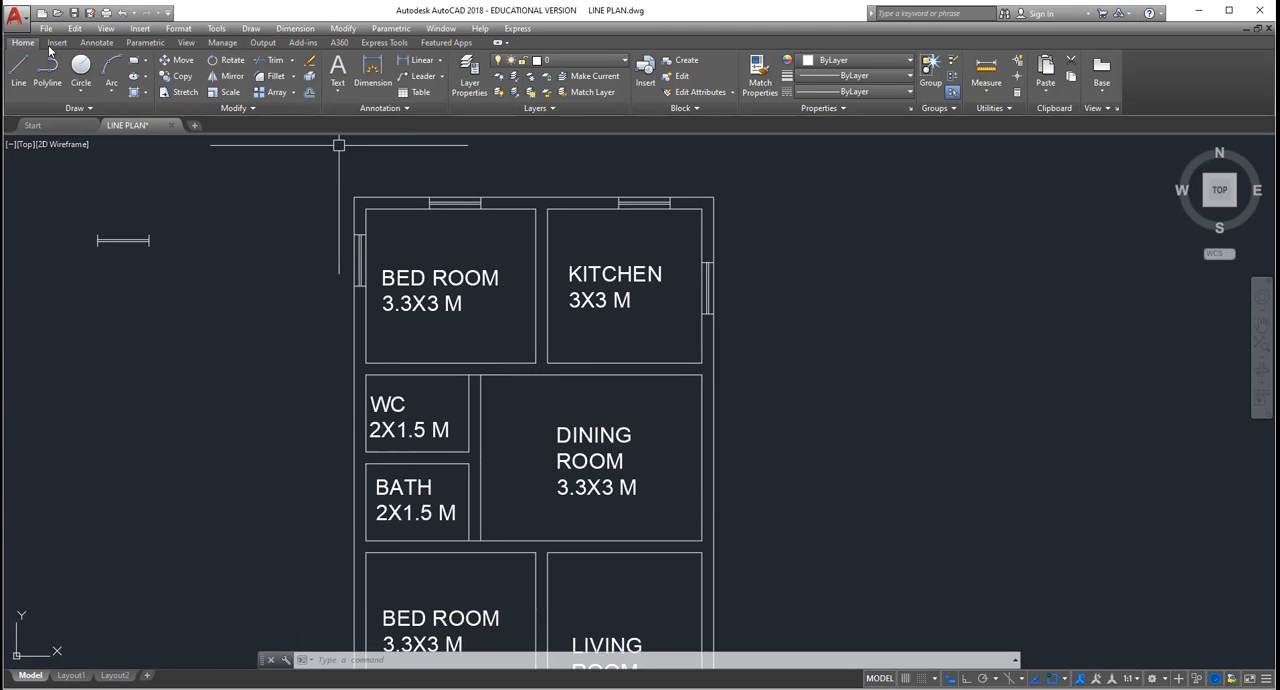
{"action": "left_click", "coordinate": [14, 73]}
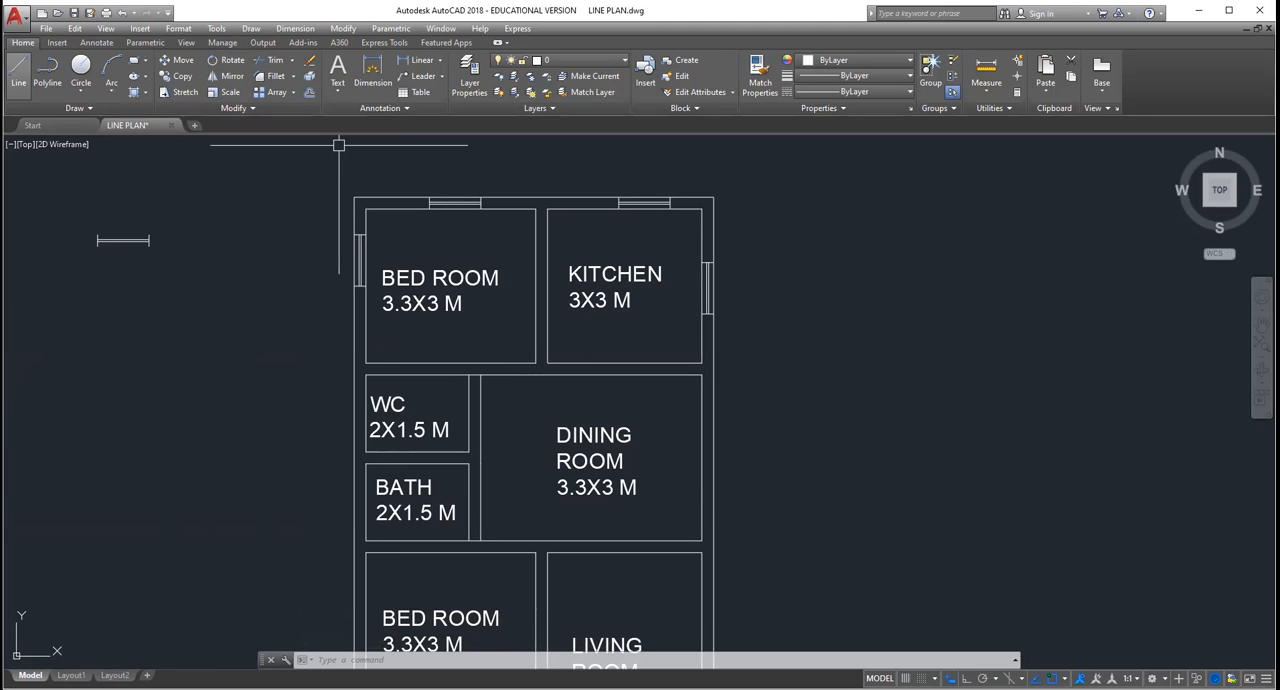
{"action": "scroll", "coordinate": [73, 248], "scroll_direction": "up", "scroll_amount": 4}
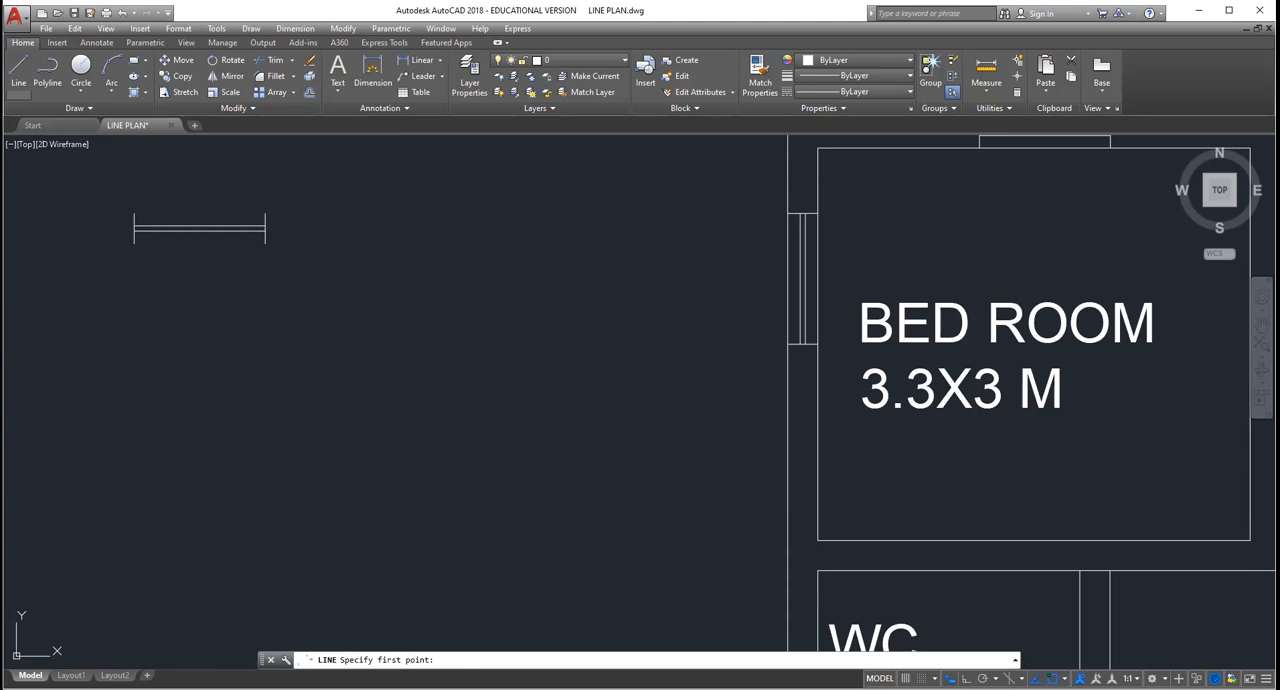
{"action": "left_click", "coordinate": [135, 304]}
{"action": "type", "text": "0.23"}
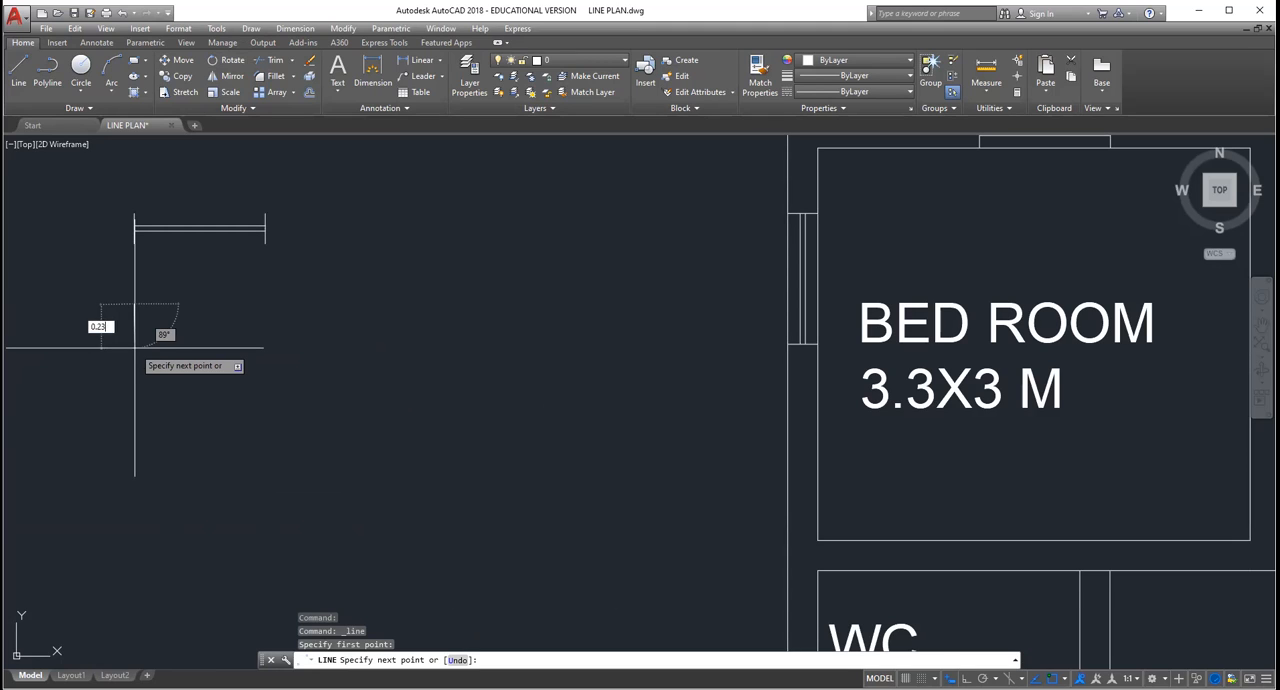
{"action": "key", "text": "Return"}
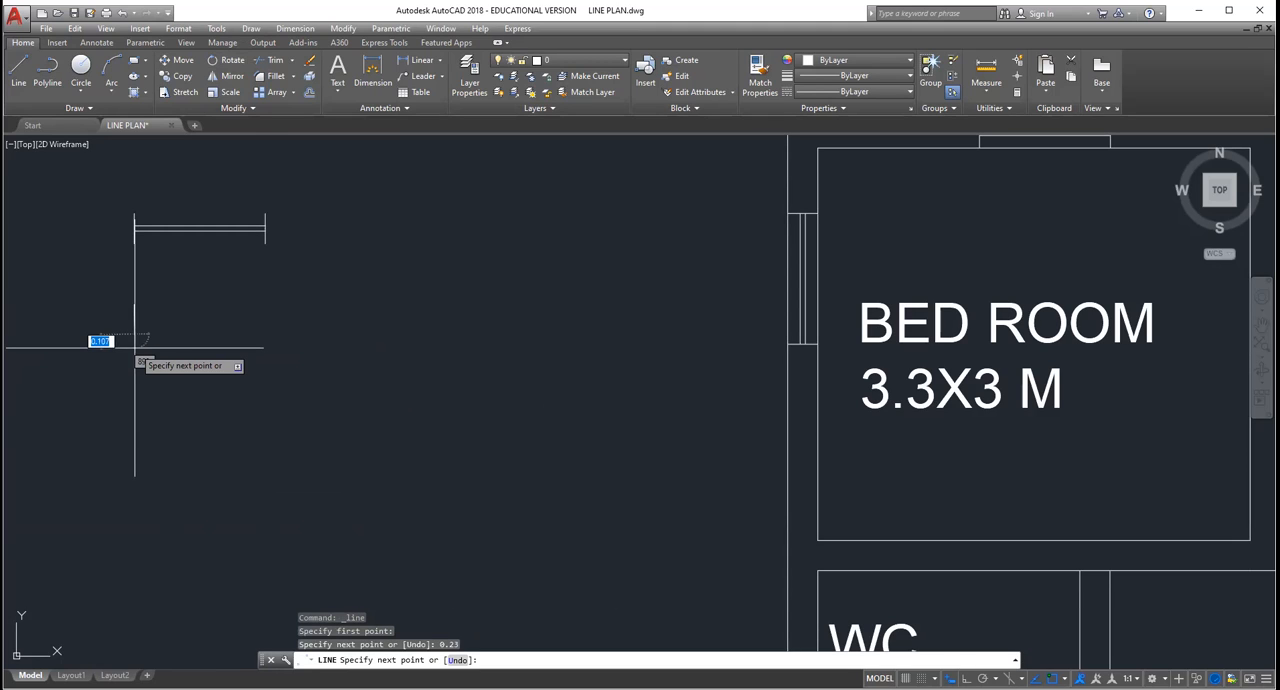
{"action": "key", "text": "Escape"}
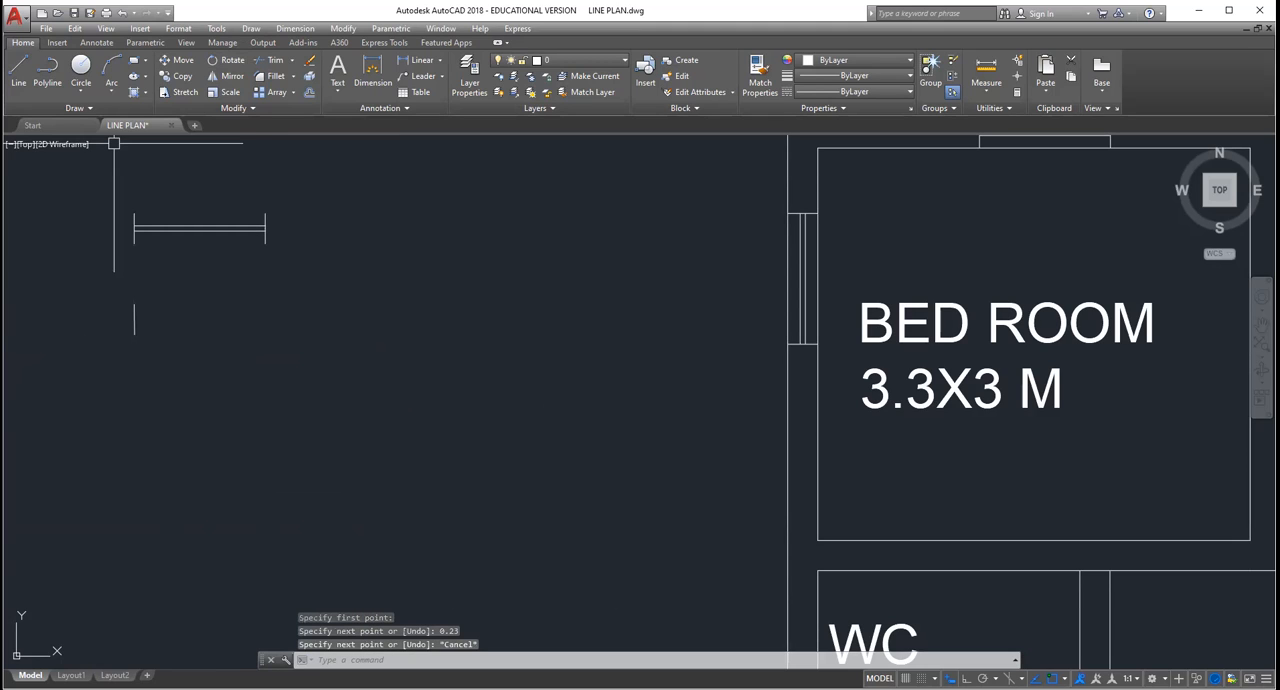
Step: Draw a horizontal line 0.35 long from the short vertical line's midpoint and copy the vertical line to its far end
{"action": "left_click", "coordinate": [20, 70]}
{"action": "key", "text": "Escape"}
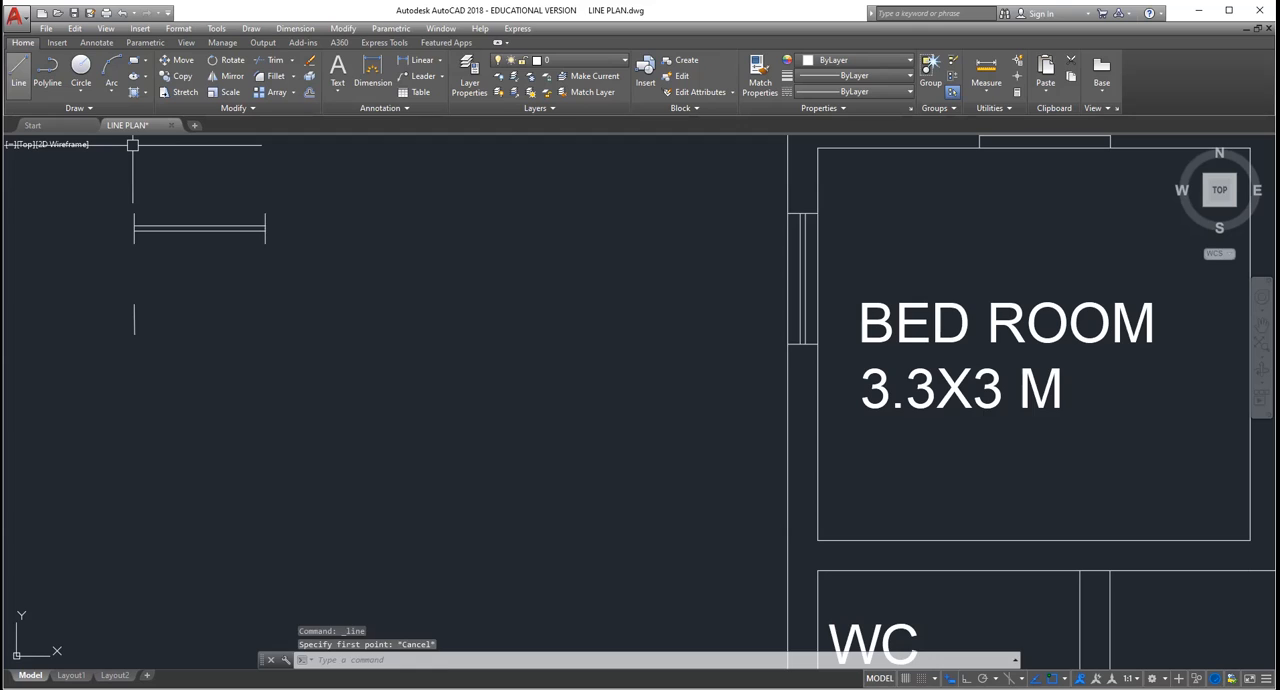
{"action": "left_click", "coordinate": [20, 70]}
{"action": "left_click", "coordinate": [134, 321]}
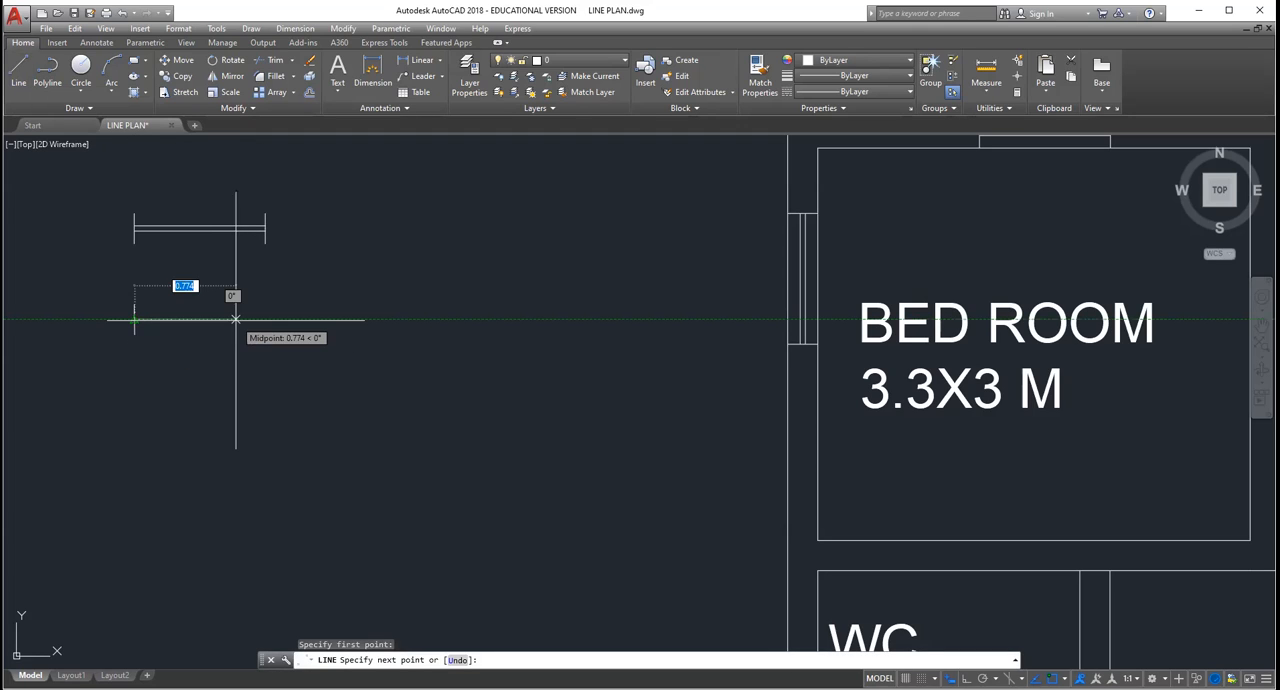
{"action": "type", "text": "0.35"}
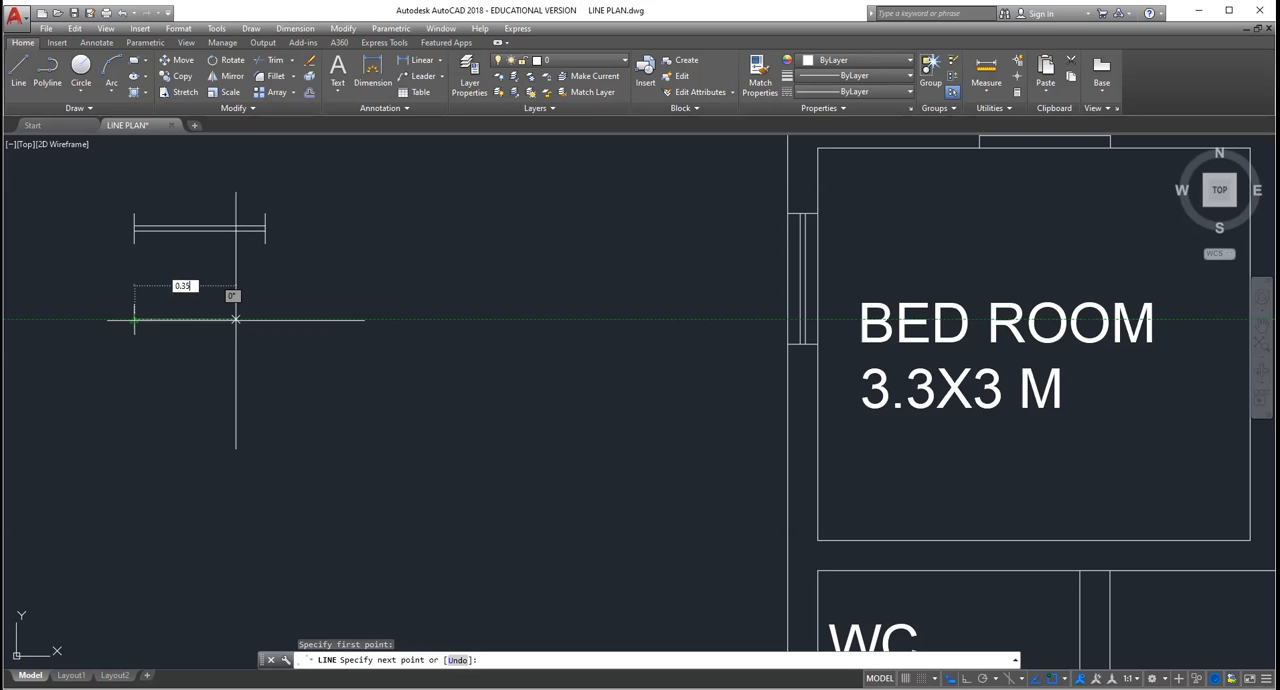
{"action": "key", "text": "Return"}
{"action": "key", "text": "Escape"}
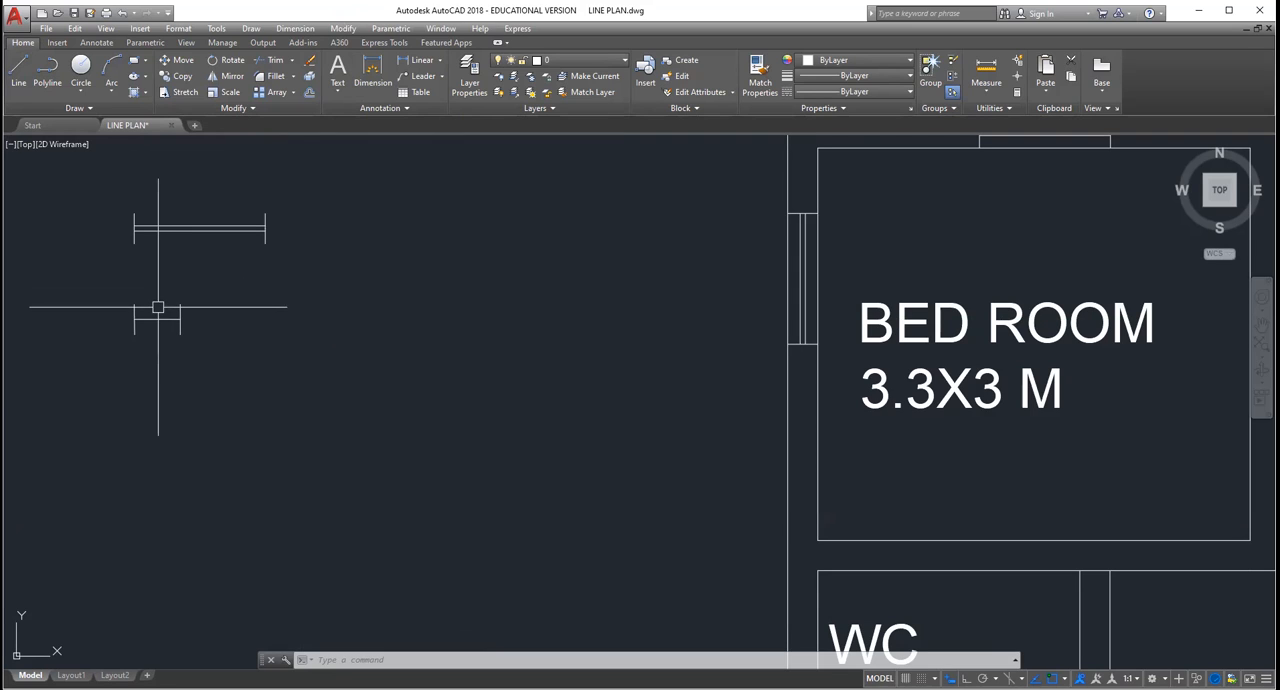
Step: Offset the 0.35 line by 0.02 to both sides and erase the original centre line
{"action": "left_click", "coordinate": [309, 91]}
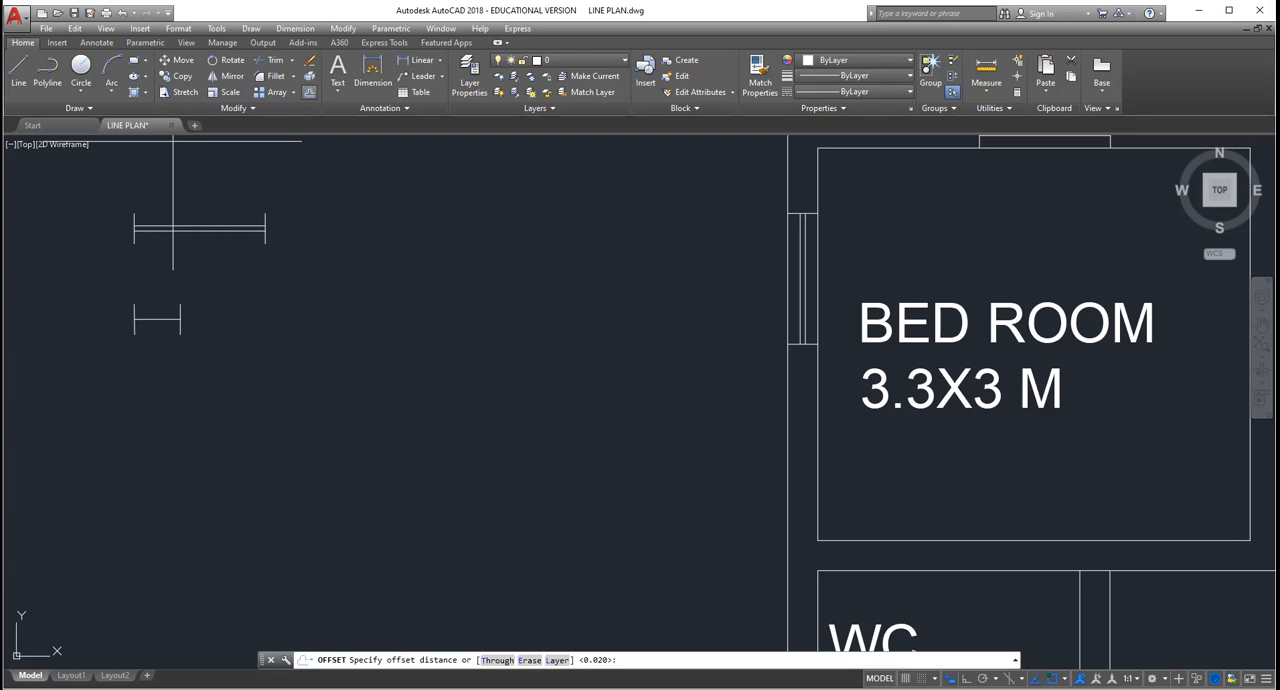
{"action": "key", "text": "Escape"}
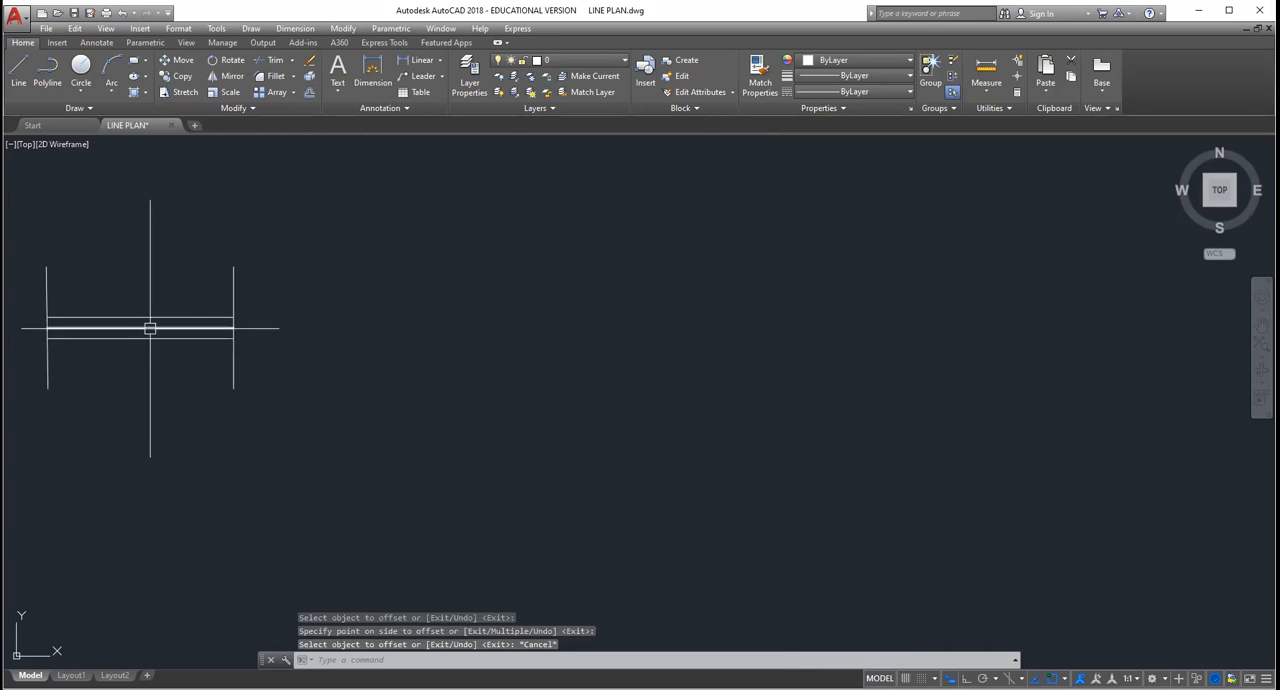
{"action": "key", "text": "Escape"}
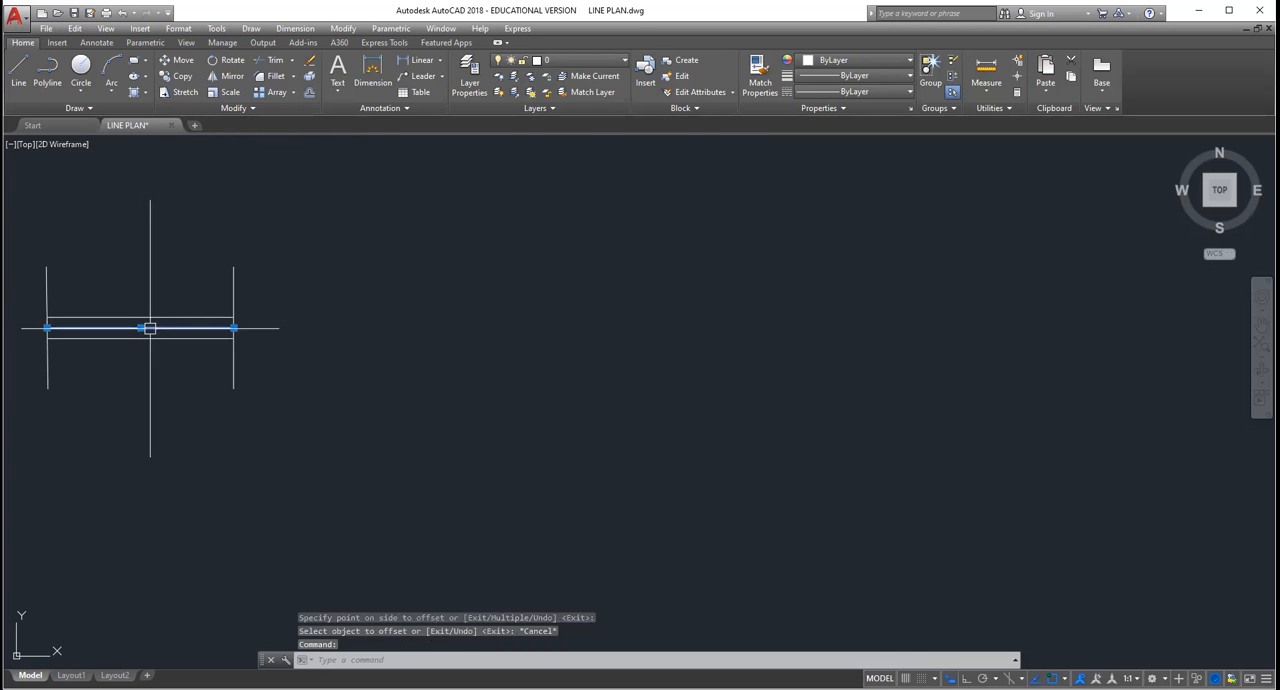
{"action": "key", "text": "Delete"}
{"action": "left_click", "coordinate": [152, 327]}
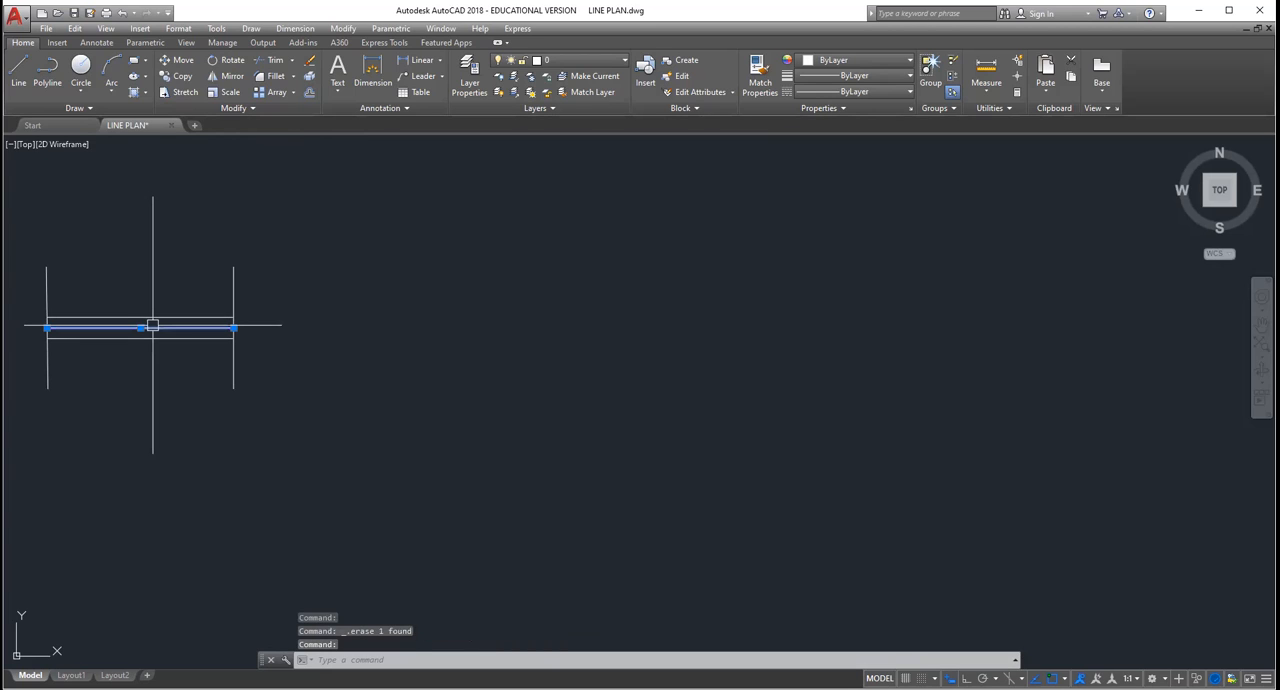
{"action": "key", "text": "Delete"}
Step: Examine the outer wall beside the WC and bath against the new small window symbol
{"action": "scroll", "coordinate": [198, 287], "scroll_direction": "down", "scroll_amount": 6}
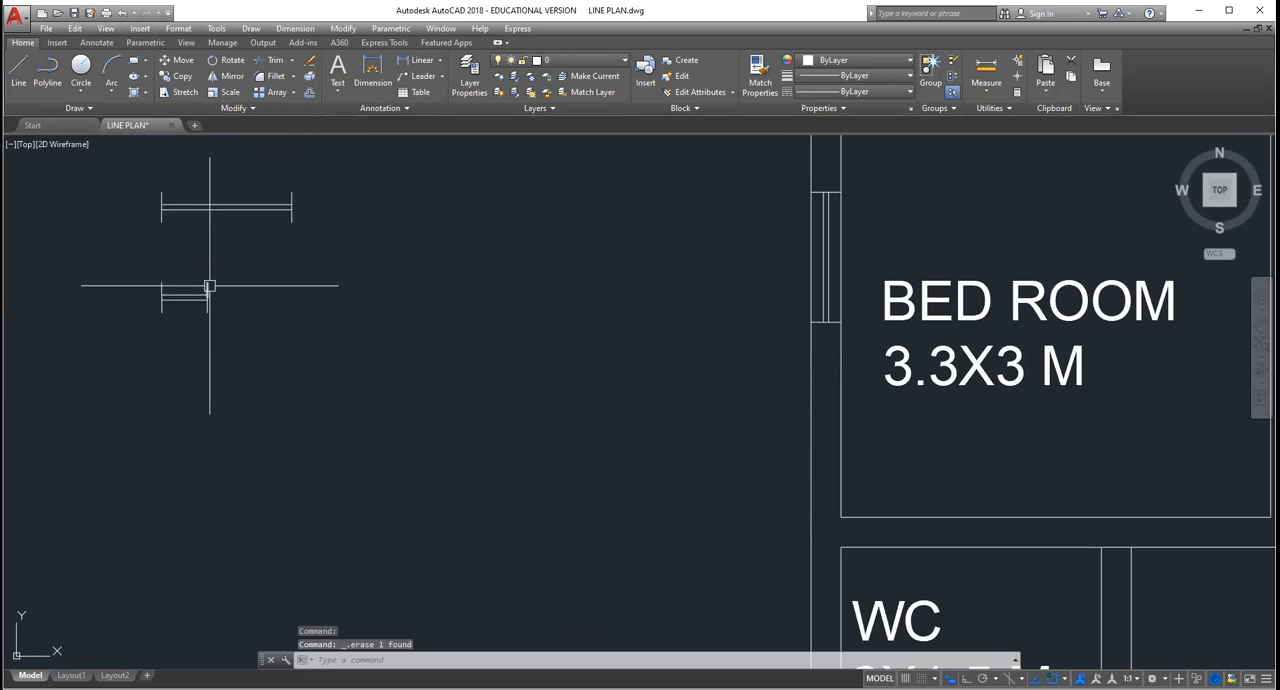
{"action": "scroll", "coordinate": [471, 351], "scroll_direction": "down", "scroll_amount": 3}
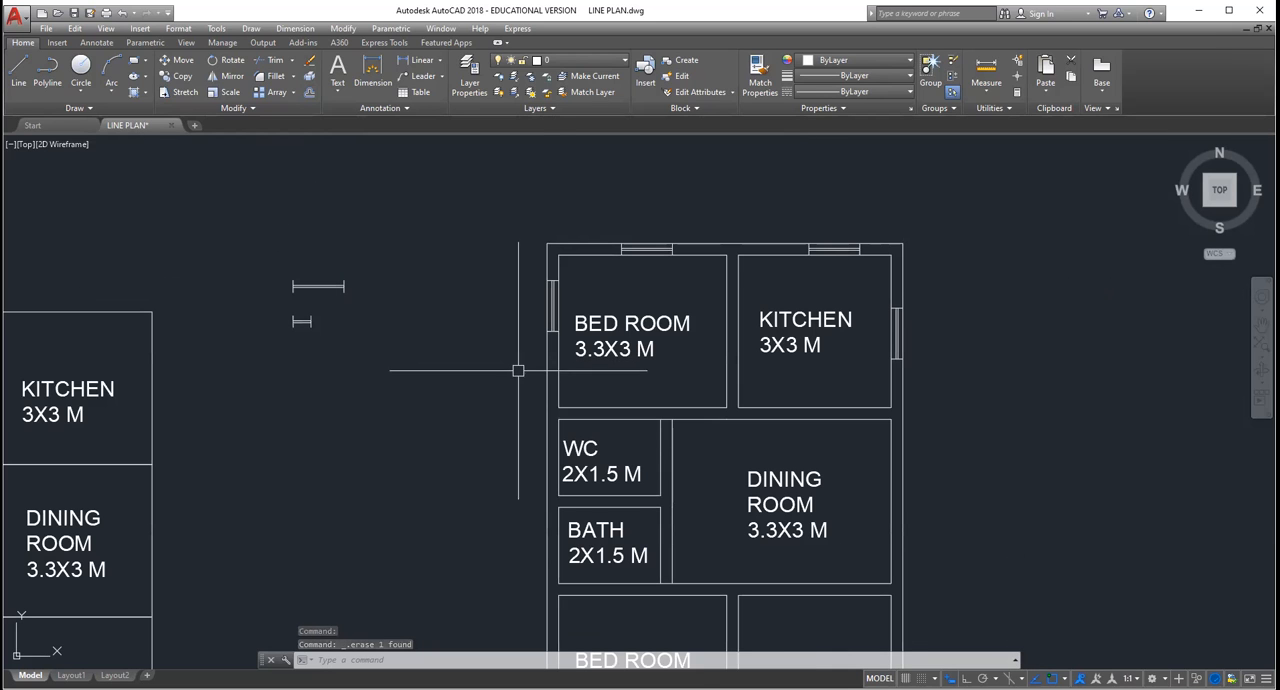
{"action": "scroll", "coordinate": [547, 422], "scroll_direction": "up", "scroll_amount": 2}
{"action": "scroll", "coordinate": [547, 422], "scroll_direction": "up", "scroll_amount": 2}
{"action": "scroll", "coordinate": [543, 423], "scroll_direction": "down", "scroll_amount": 4}
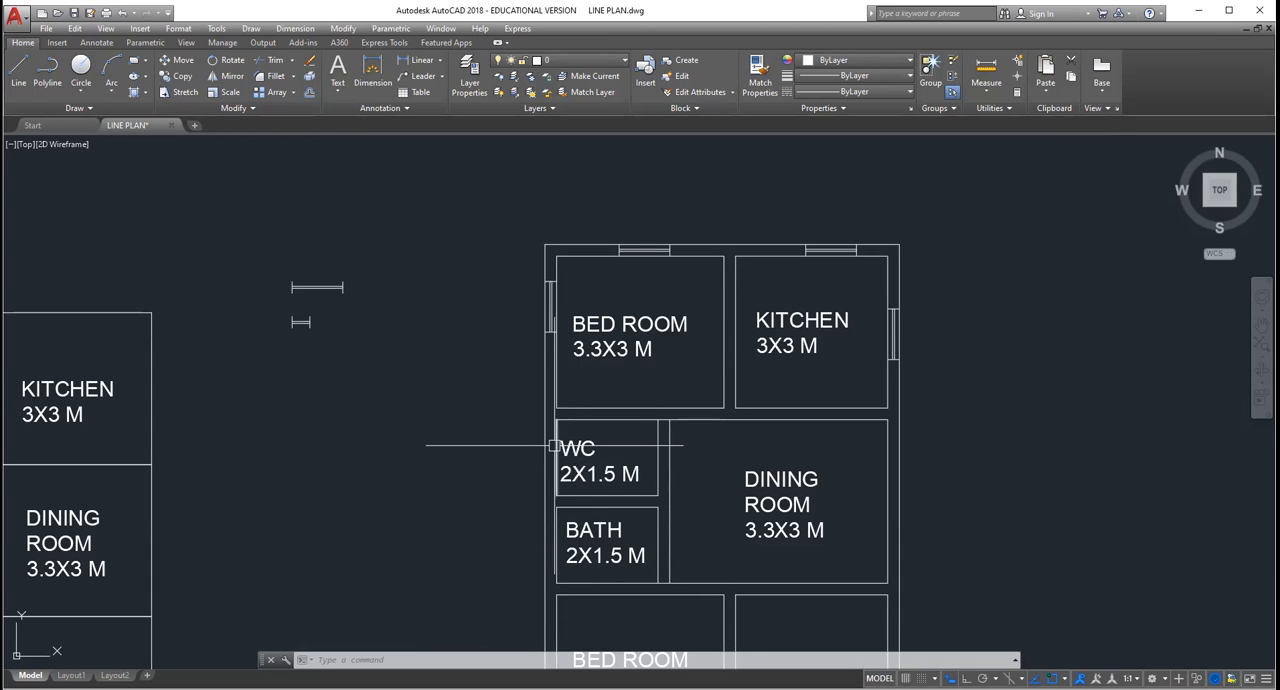
{"action": "scroll", "coordinate": [554, 445], "scroll_direction": "up", "scroll_amount": 2}
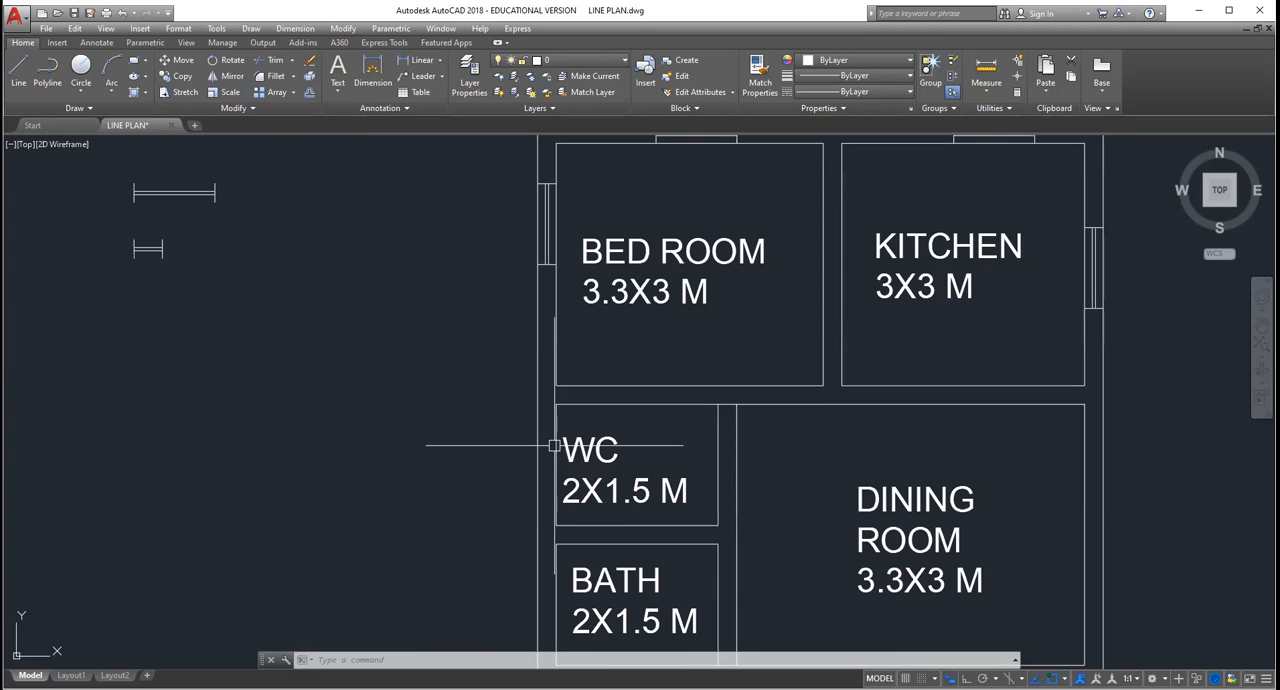
{"action": "scroll", "coordinate": [554, 445], "scroll_direction": "down", "scroll_amount": 4}
{"action": "scroll", "coordinate": [468, 377], "scroll_direction": "up", "scroll_amount": 2}
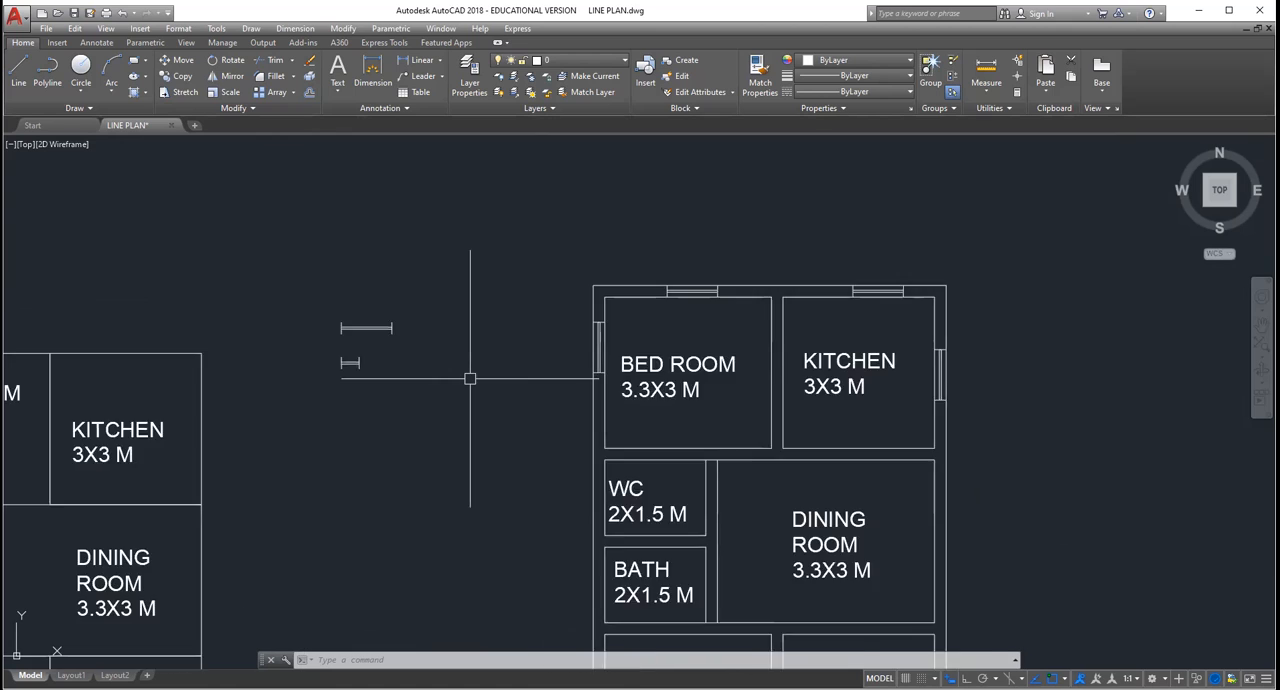
Step: Rotate the small window symbol beside the plan to vertical about the lower end of its left line
{"action": "scroll", "coordinate": [470, 378], "scroll_direction": "up", "scroll_amount": 2}
{"action": "left_click", "coordinate": [309, 384]}
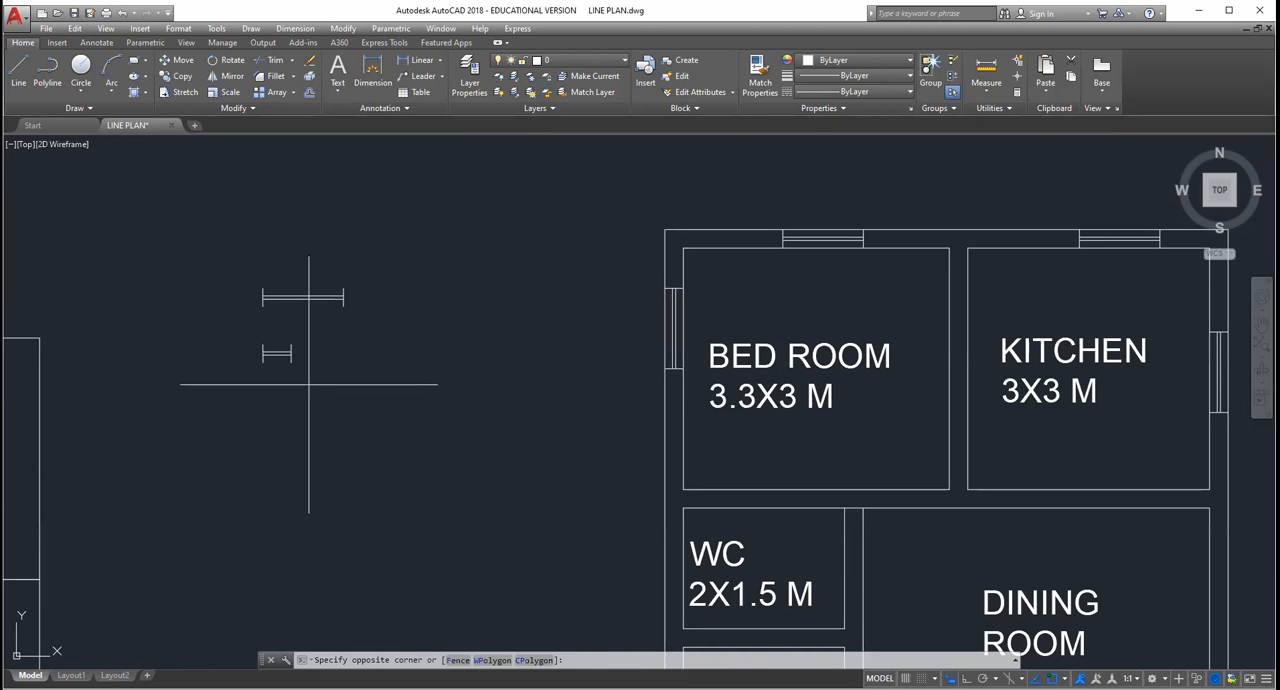
{"action": "left_click", "coordinate": [255, 335]}
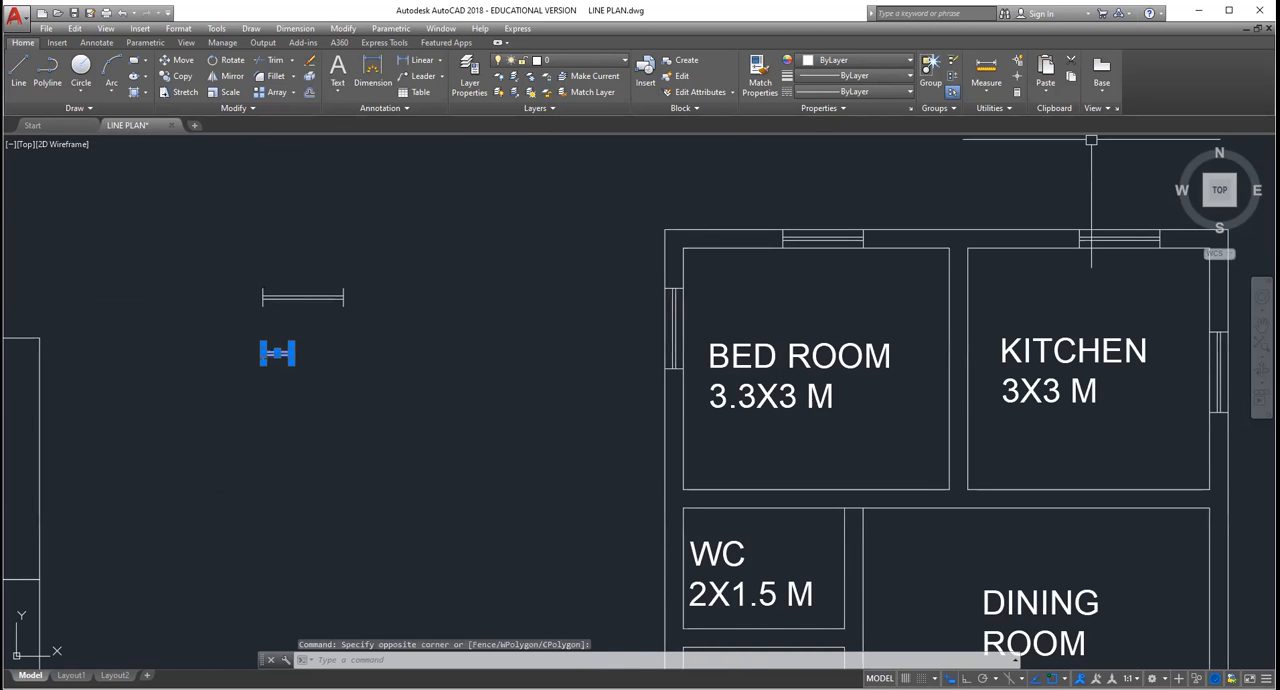
{"action": "left_click", "coordinate": [226, 60]}
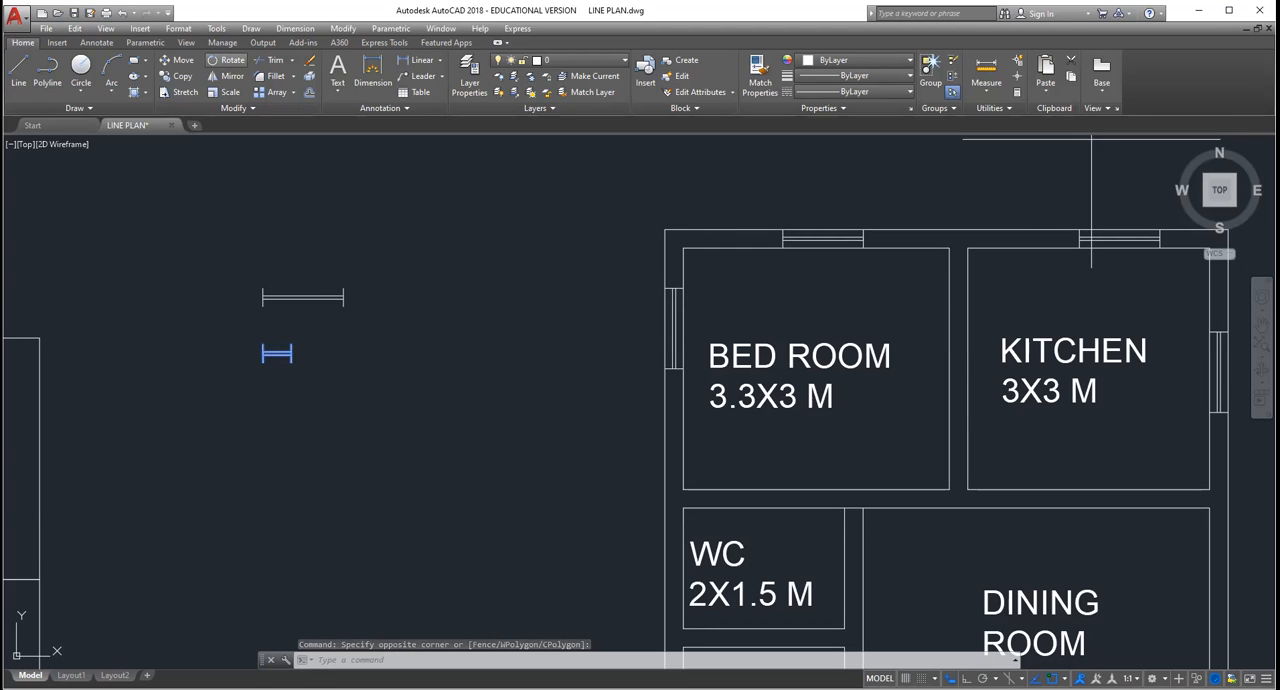
{"action": "left_click", "coordinate": [263, 360]}
{"action": "key", "text": "F8"}
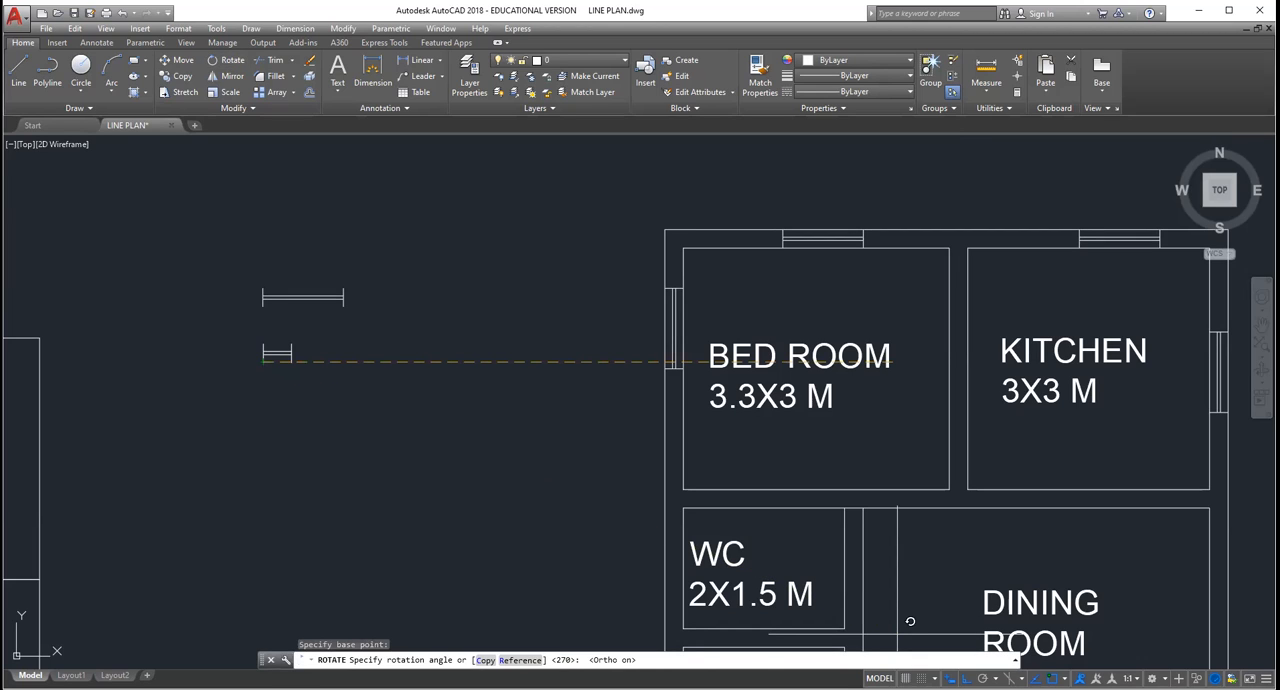
{"action": "scroll", "coordinate": [481, 474], "scroll_direction": "down", "scroll_amount": 2}
{"action": "key", "text": "Escape"}
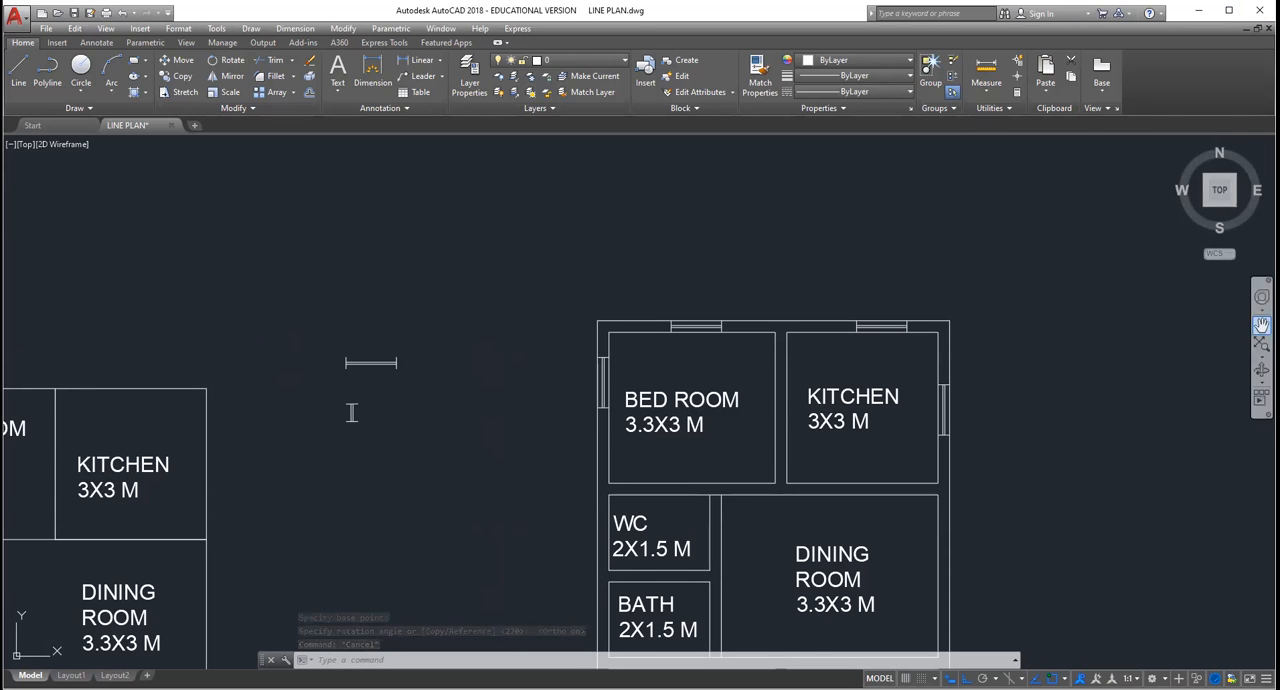
Step: Copy the upright small window symbol from its upper-left corner into the outer walls of the WC and the bath
{"action": "left_click", "coordinate": [1262, 325]}
{"action": "left_click_drag", "start_coordinate": [809, 266], "coordinate": [764, 102]}
{"action": "key", "text": "Escape"}
{"action": "left_click", "coordinate": [368, 290]}
{"action": "left_click", "coordinate": [298, 240]}
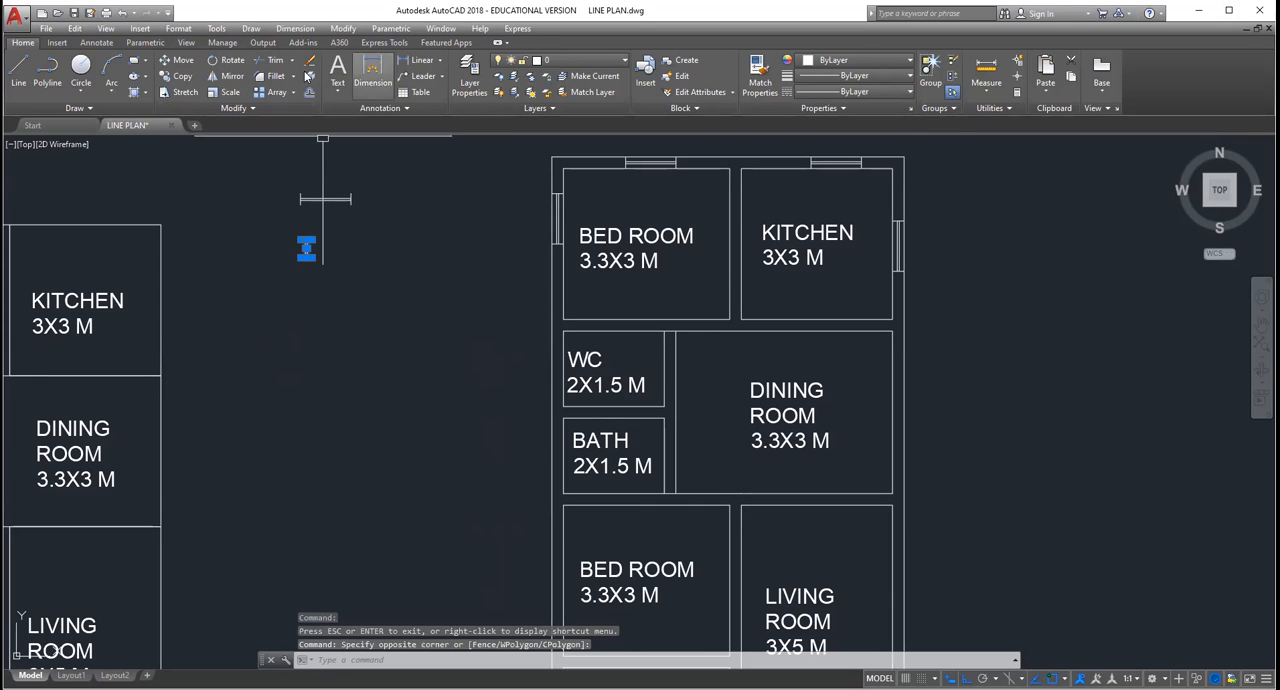
{"action": "left_click", "coordinate": [170, 75]}
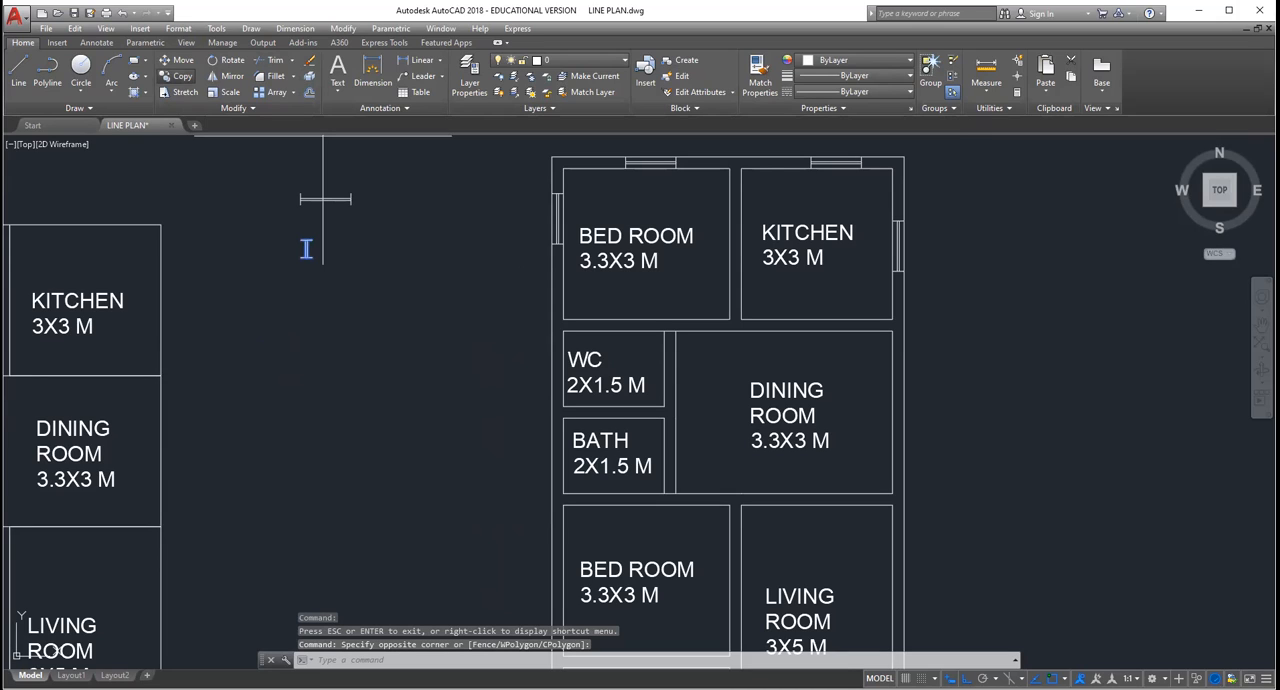
{"action": "left_click", "coordinate": [301, 240]}
{"action": "key", "text": "F8"}
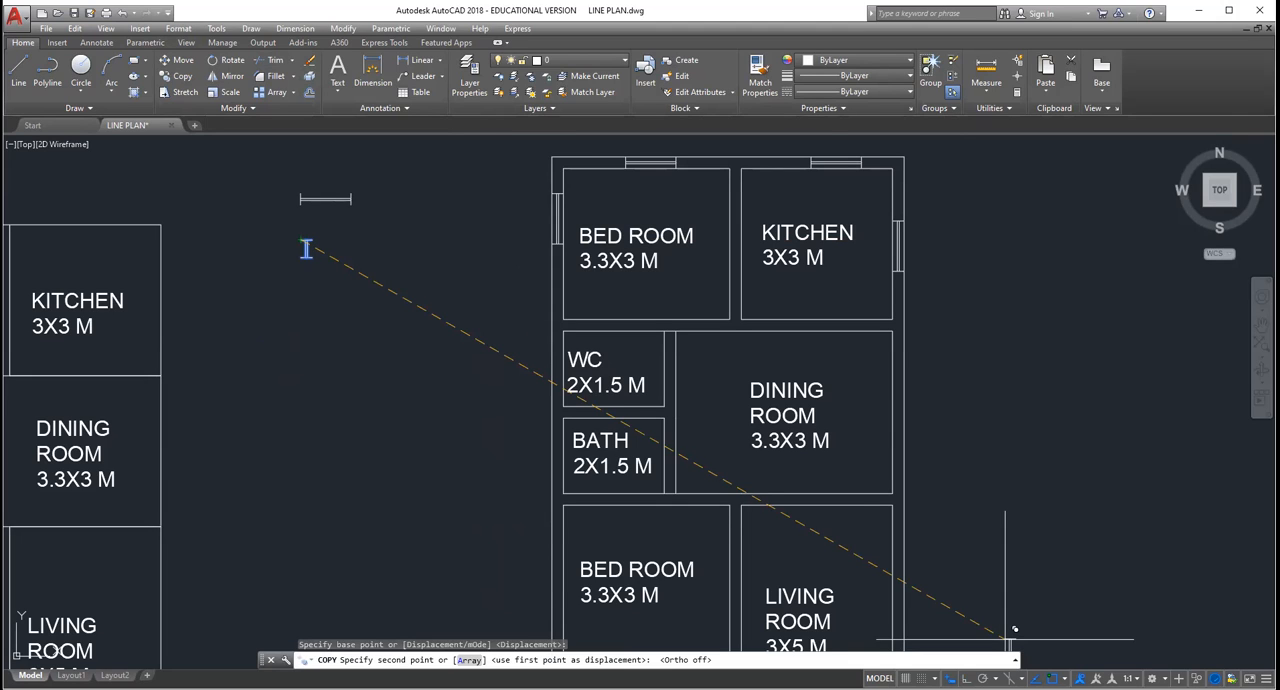
{"action": "scroll", "coordinate": [561, 345], "scroll_direction": "up", "scroll_amount": 2}
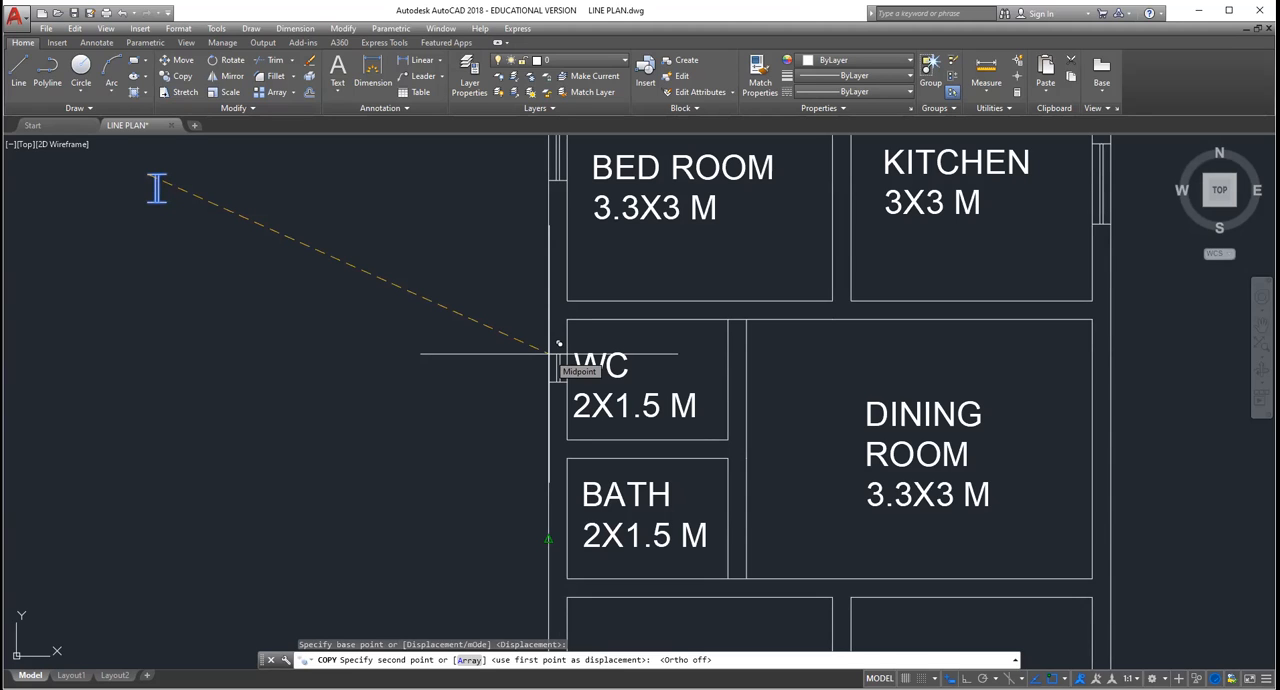
{"action": "left_click", "coordinate": [549, 353]}
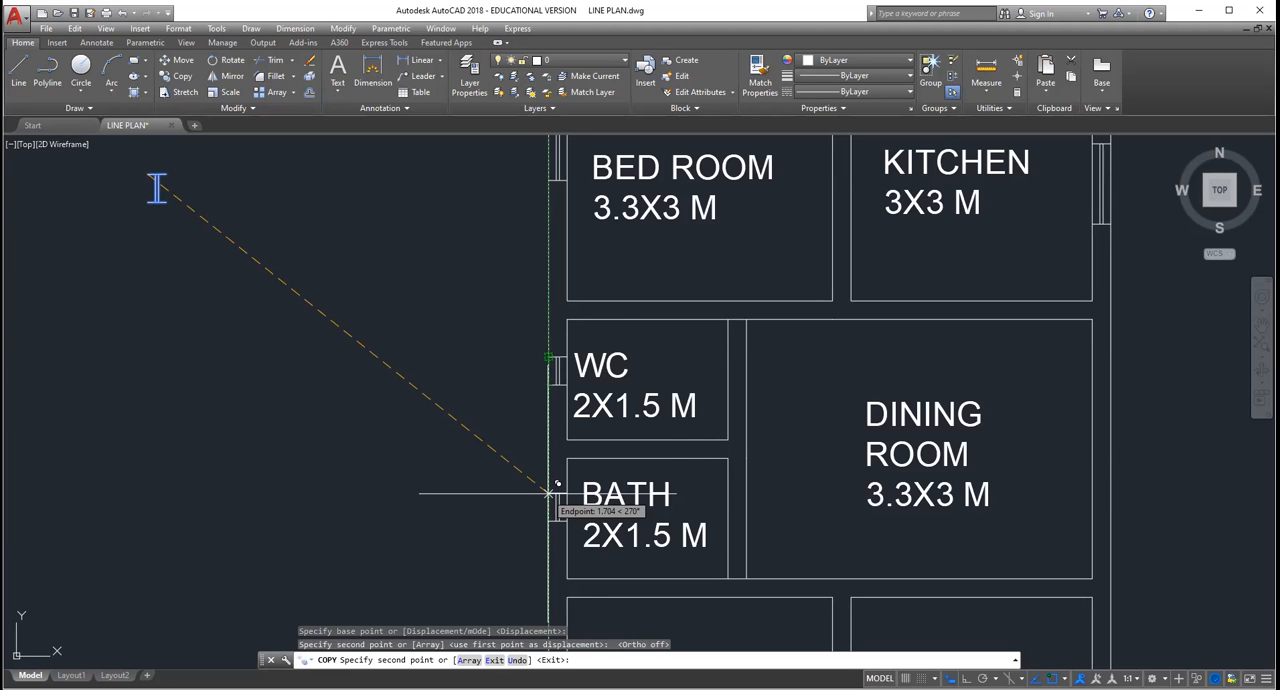
{"action": "scroll", "coordinate": [550, 493], "scroll_direction": "up", "scroll_amount": 3}
{"action": "key", "text": "Escape"}
{"action": "scroll", "coordinate": [586, 430], "scroll_direction": "down", "scroll_amount": 8}
{"action": "scroll", "coordinate": [571, 430], "scroll_direction": "up", "scroll_amount": 3}
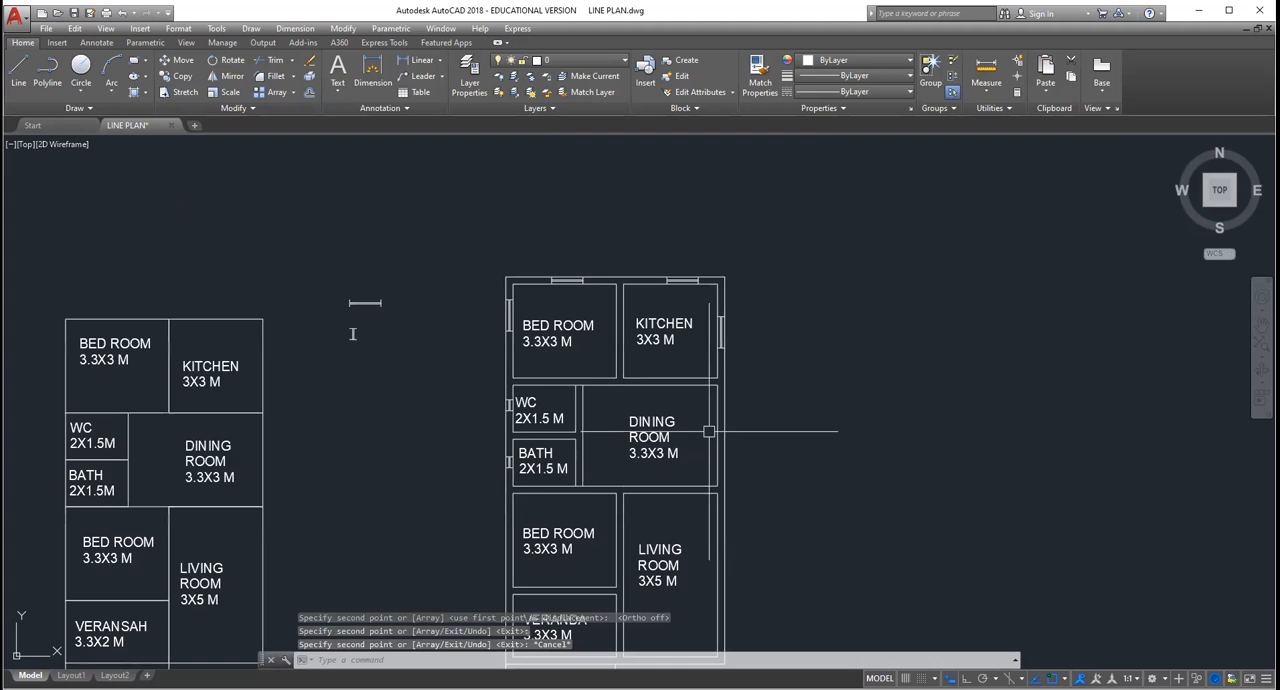
{"action": "scroll", "coordinate": [700, 500], "scroll_direction": "down", "scroll_amount": 3}
{"action": "scroll", "coordinate": [612, 470], "scroll_direction": "up", "scroll_amount": 3}
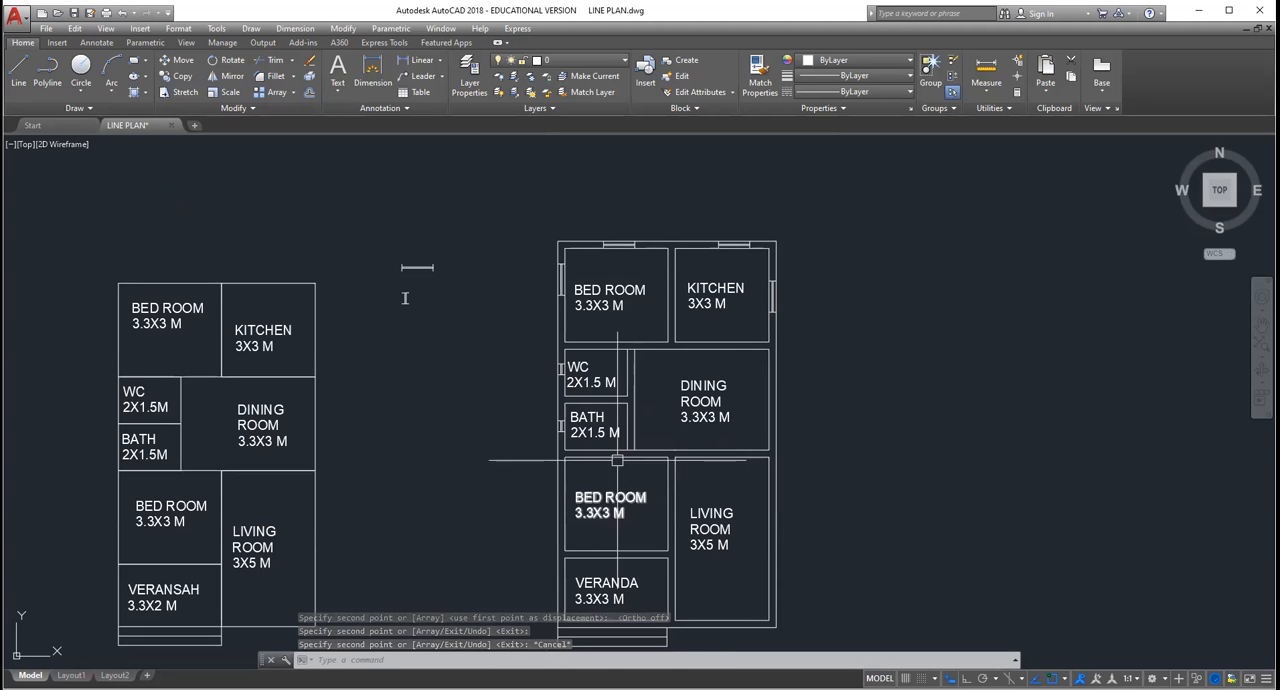
{"action": "left_click", "coordinate": [461, 276]}
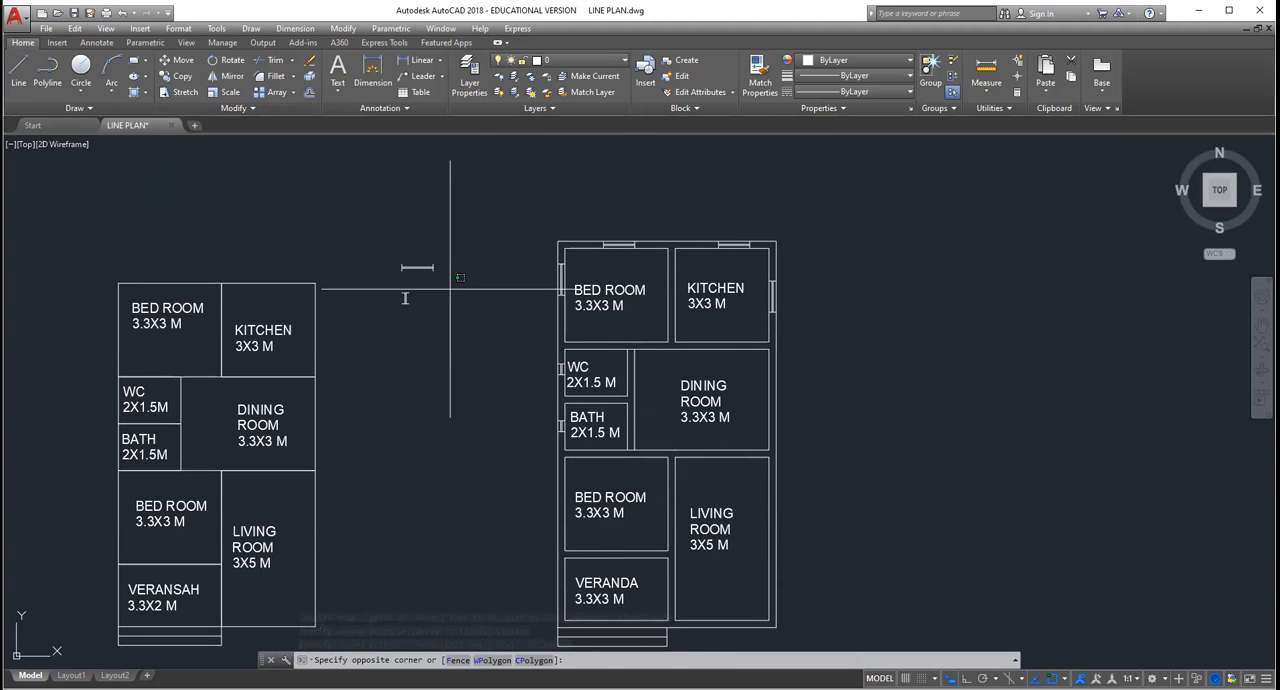
{"action": "key", "text": "Escape"}
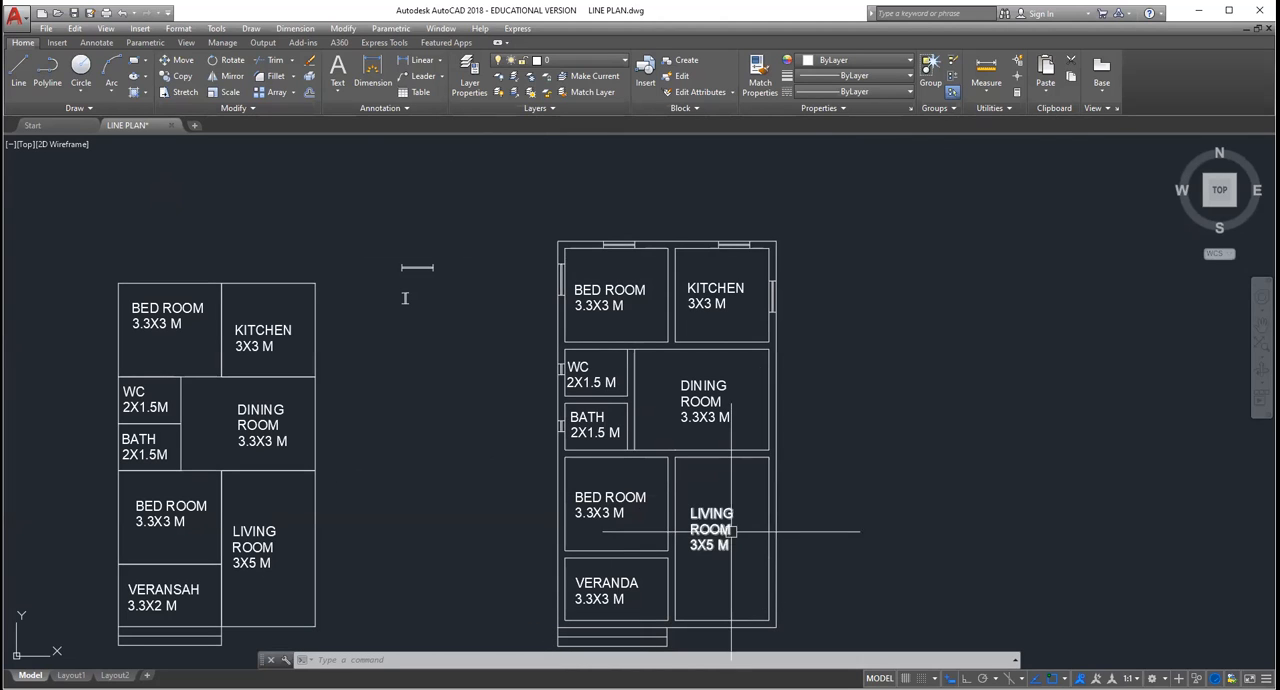
{"action": "left_click", "coordinate": [448, 305]}
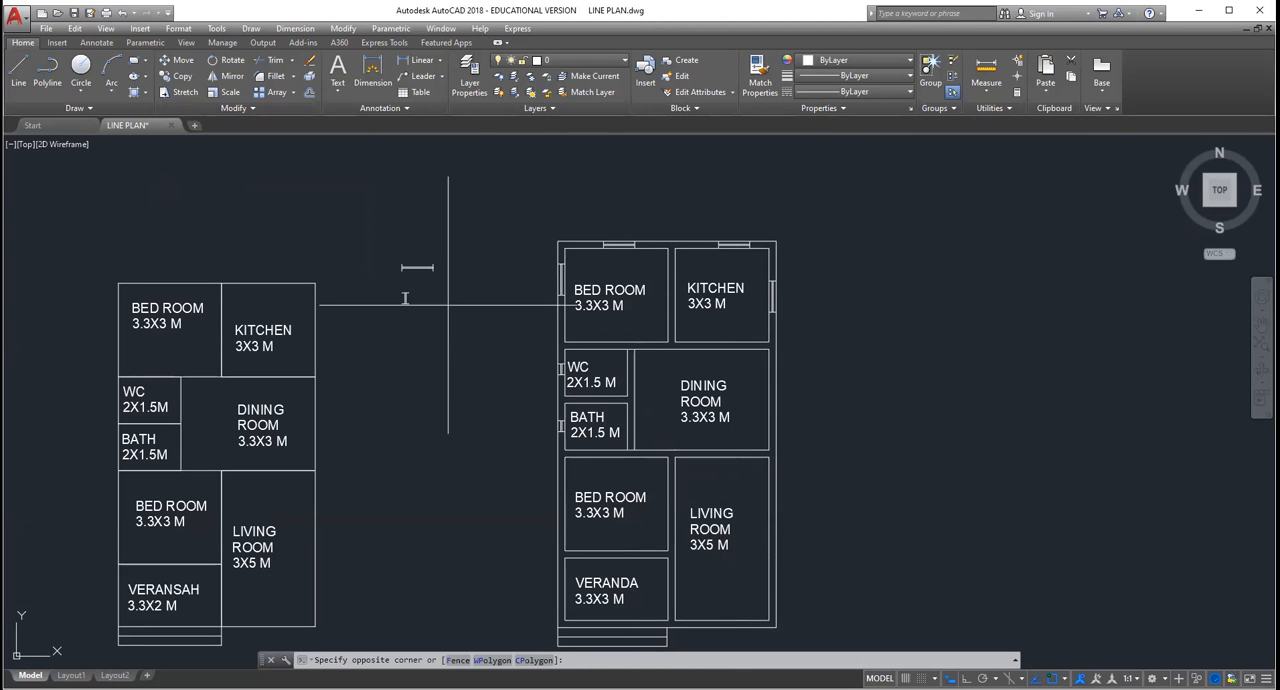
{"action": "key", "text": "Escape"}
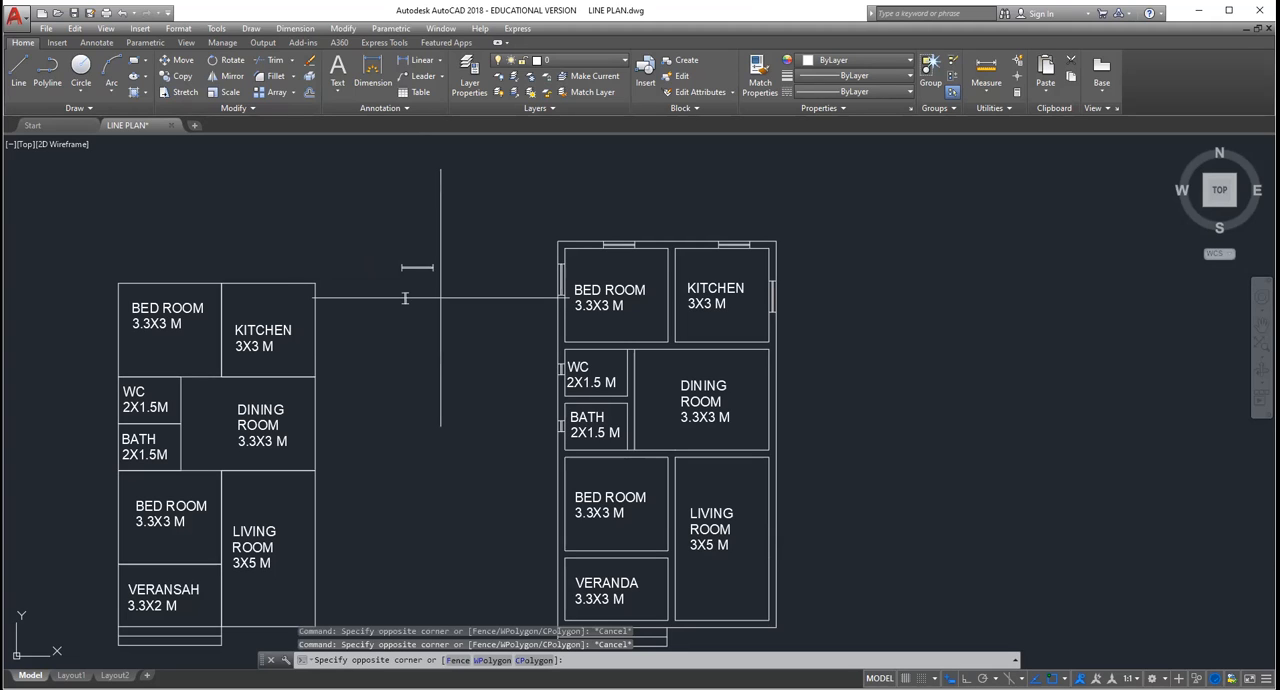
Step: Rotate the larger loose window symbol to vertical about its upper-left corner, with Ortho on for the rotation only
{"action": "left_click", "coordinate": [441, 297]}
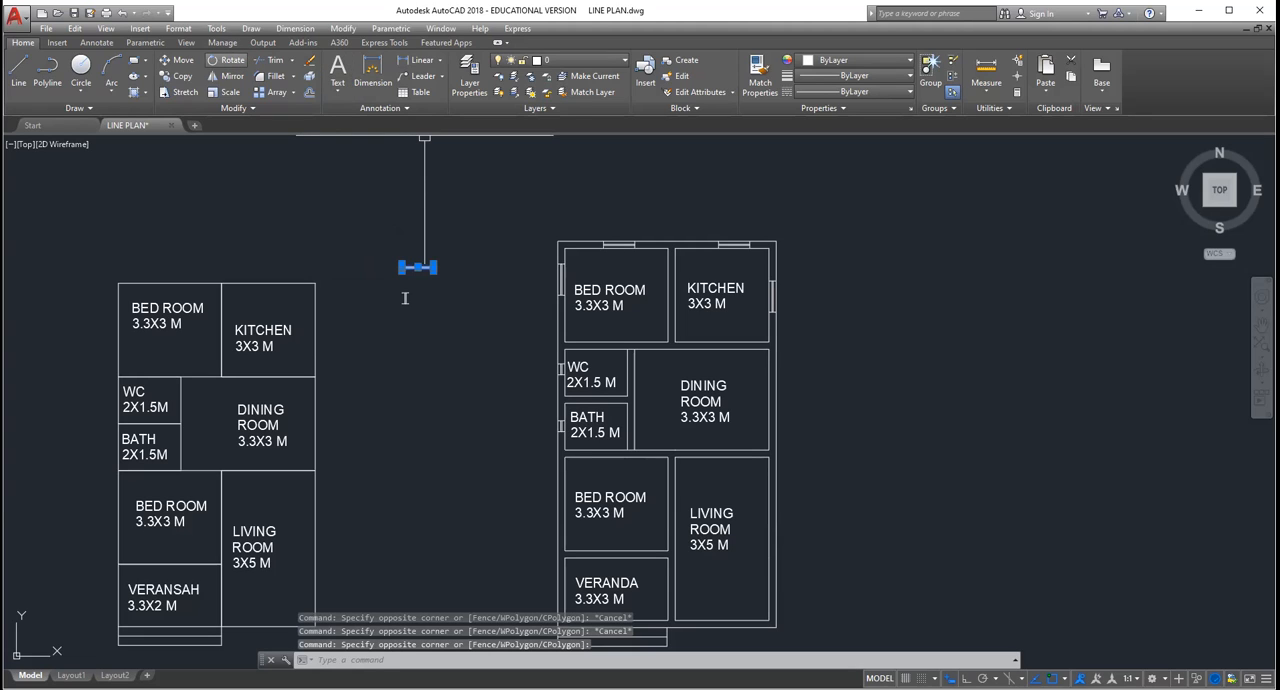
{"action": "left_click", "coordinate": [226, 60]}
{"action": "left_click", "coordinate": [402, 264]}
{"action": "left_click", "coordinate": [966, 678]}
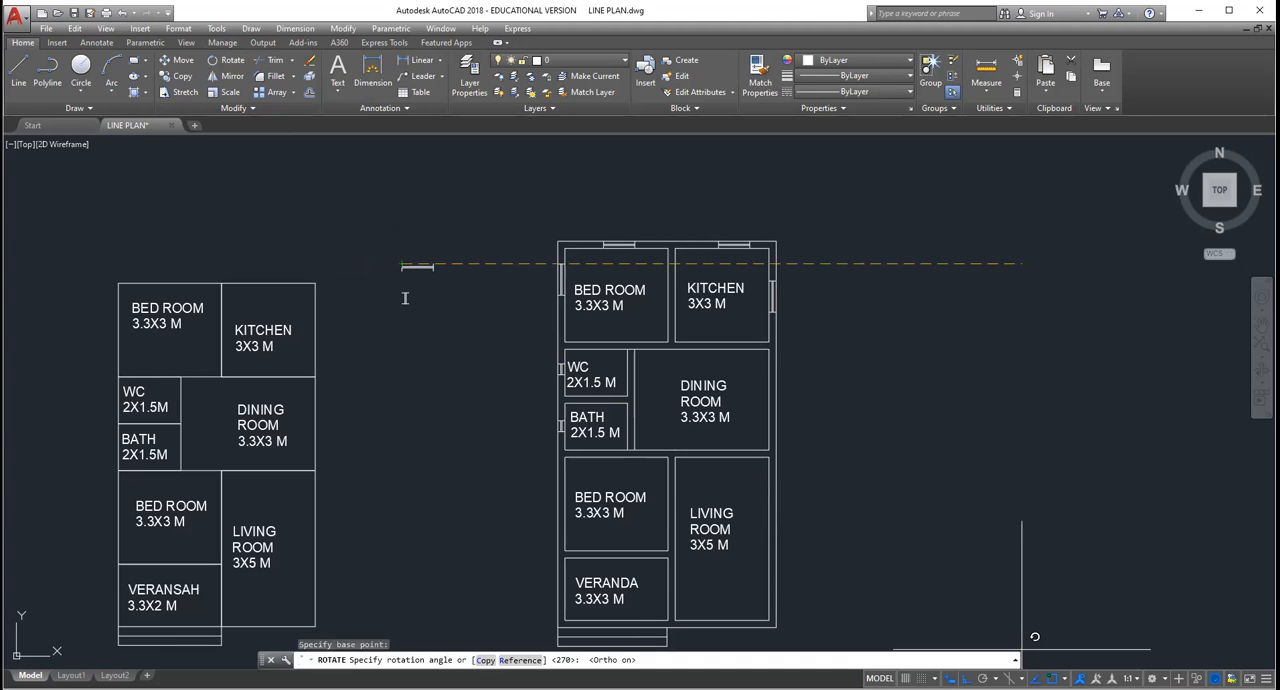
{"action": "left_click", "coordinate": [414, 140]}
{"action": "key", "text": "Escape"}
{"action": "key", "text": "Escape"}
{"action": "key", "text": "Escape"}
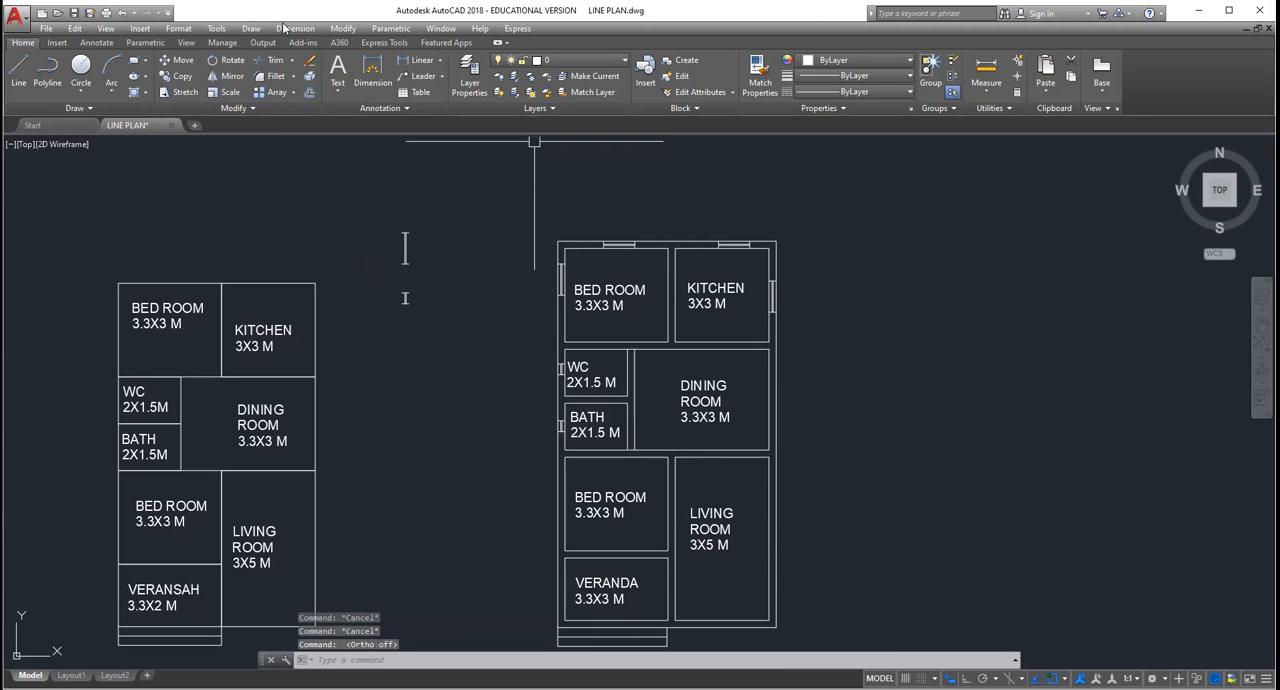
{"action": "key", "text": "F8"}
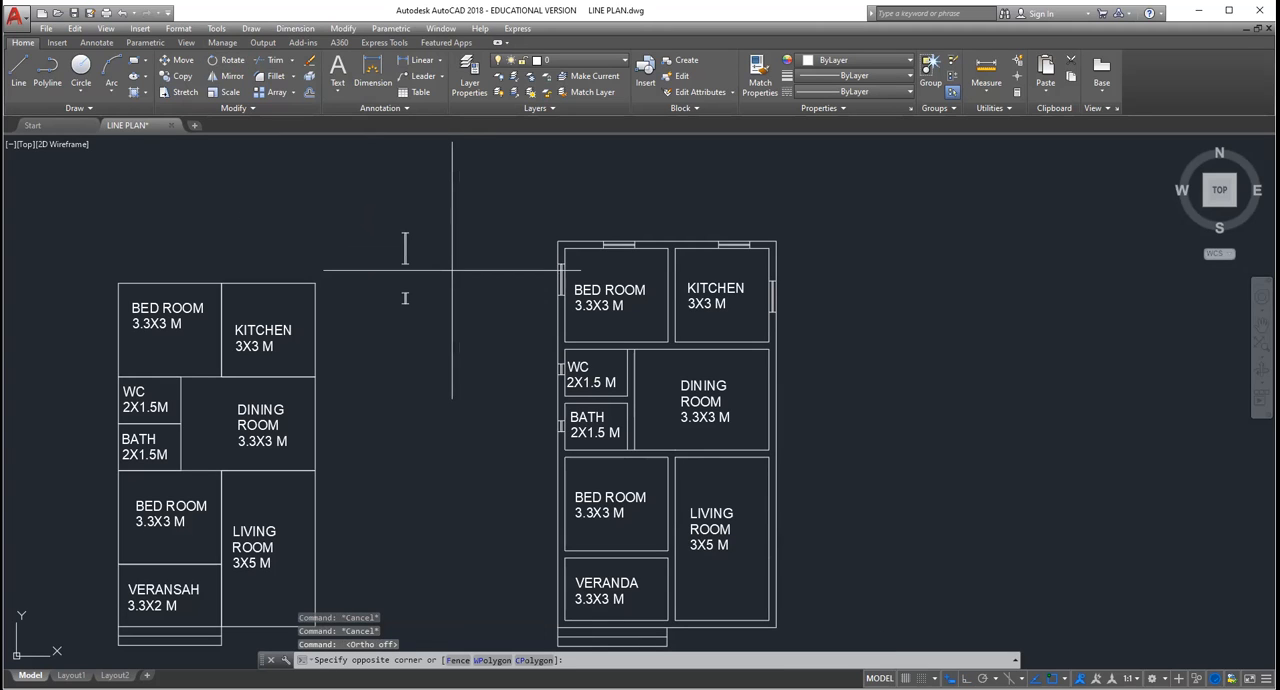
{"action": "left_click", "coordinate": [452, 270]}
{"action": "left_click", "coordinate": [232, 61]}
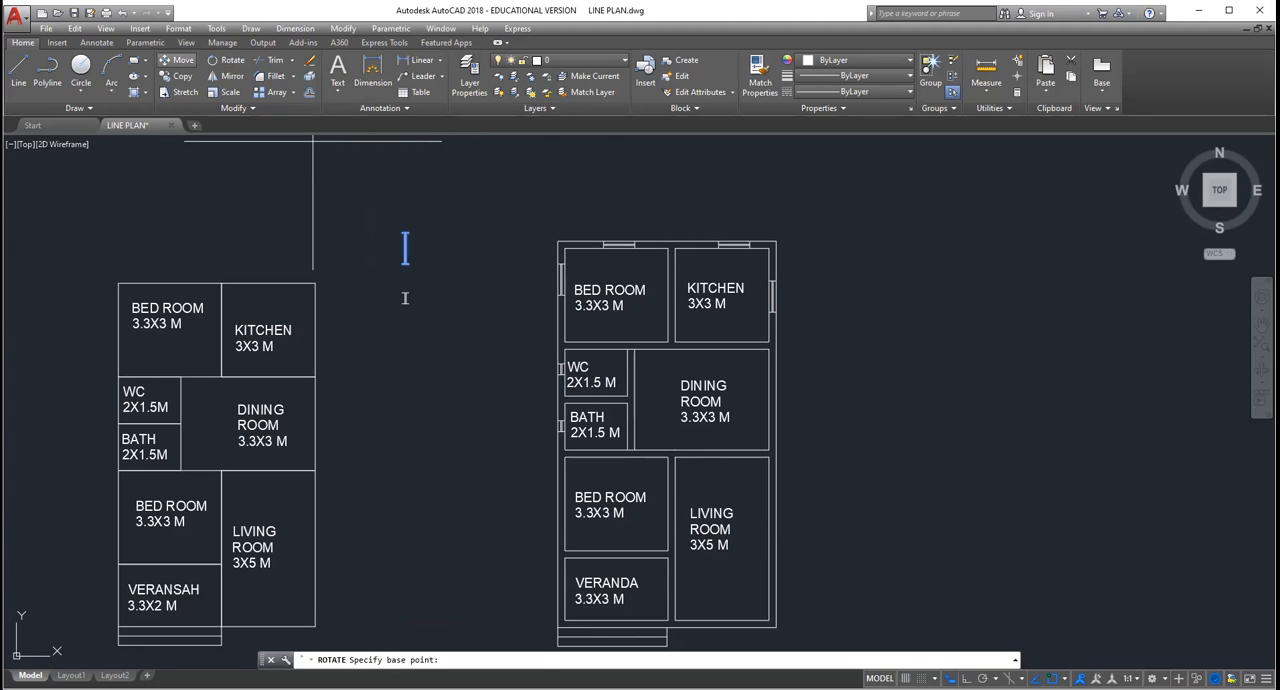
{"action": "key", "text": "Escape"}
{"action": "key", "text": "Escape"}
{"action": "key", "text": "Escape"}
Step: Copy the upright larger window symbol into the outer wall of the bedroom above the veranda
{"action": "left_click", "coordinate": [456, 270]}
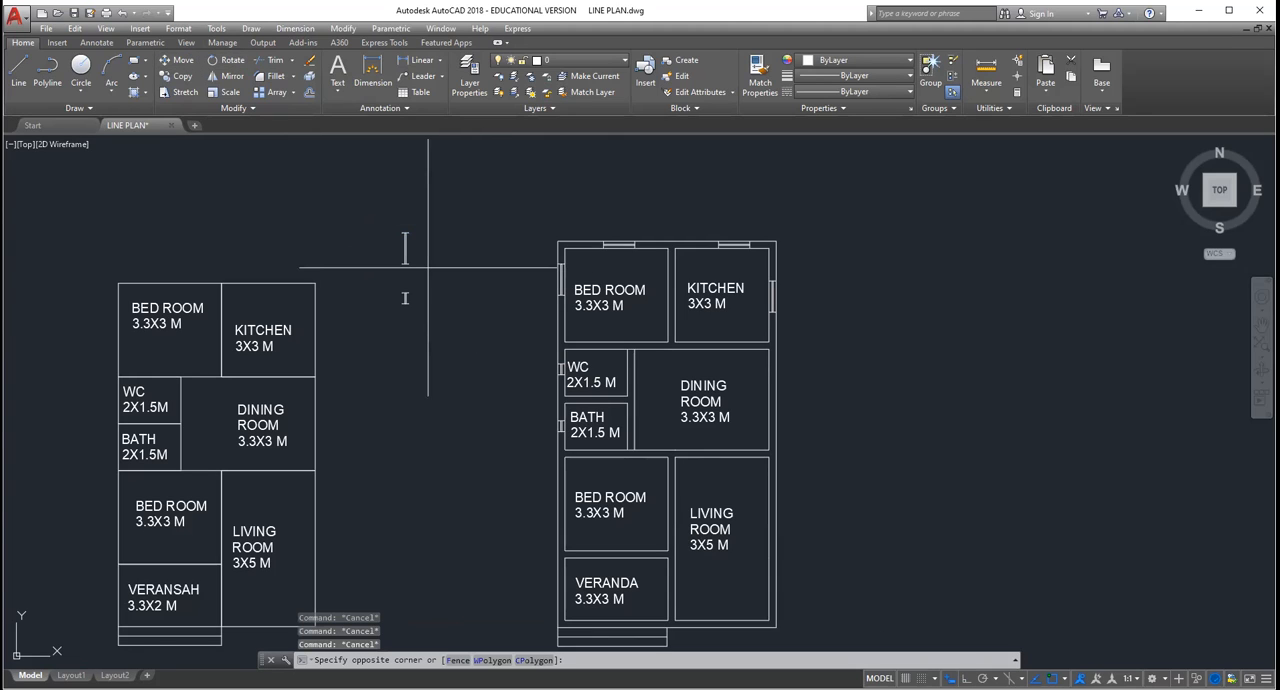
{"action": "left_click", "coordinate": [366, 142]}
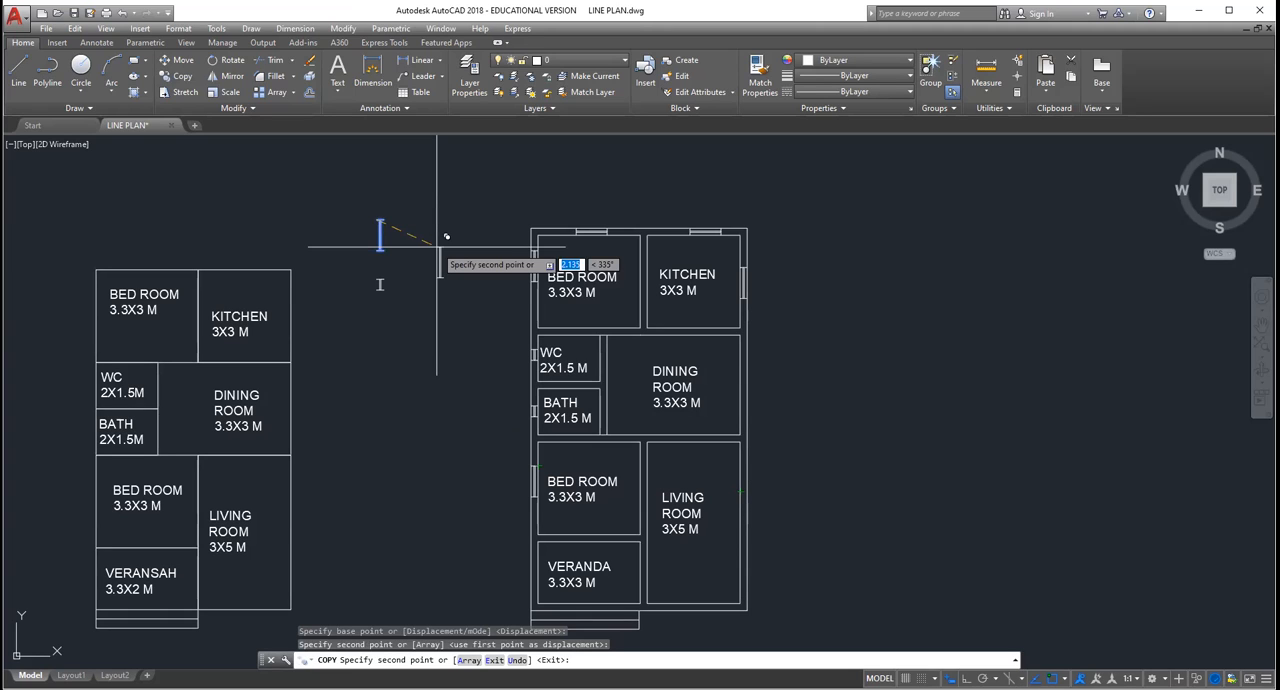
{"action": "key", "text": "Escape"}
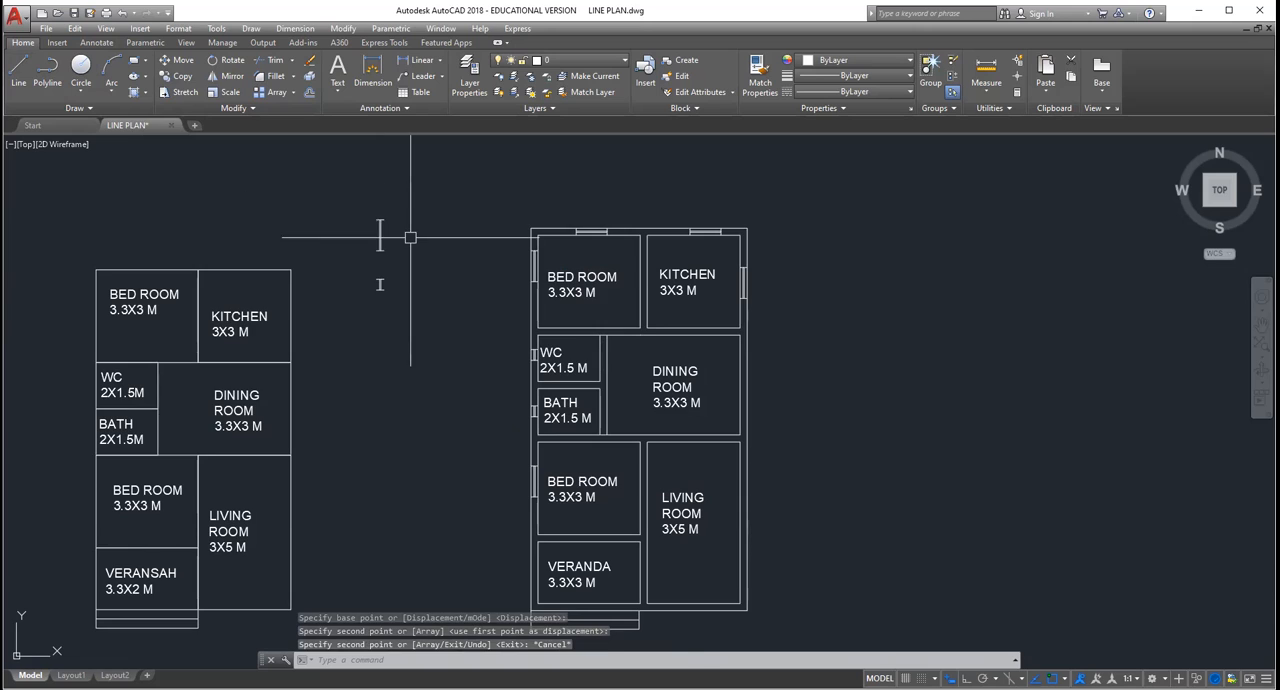
{"action": "scroll", "coordinate": [410, 236], "scroll_direction": "up", "scroll_amount": 2}
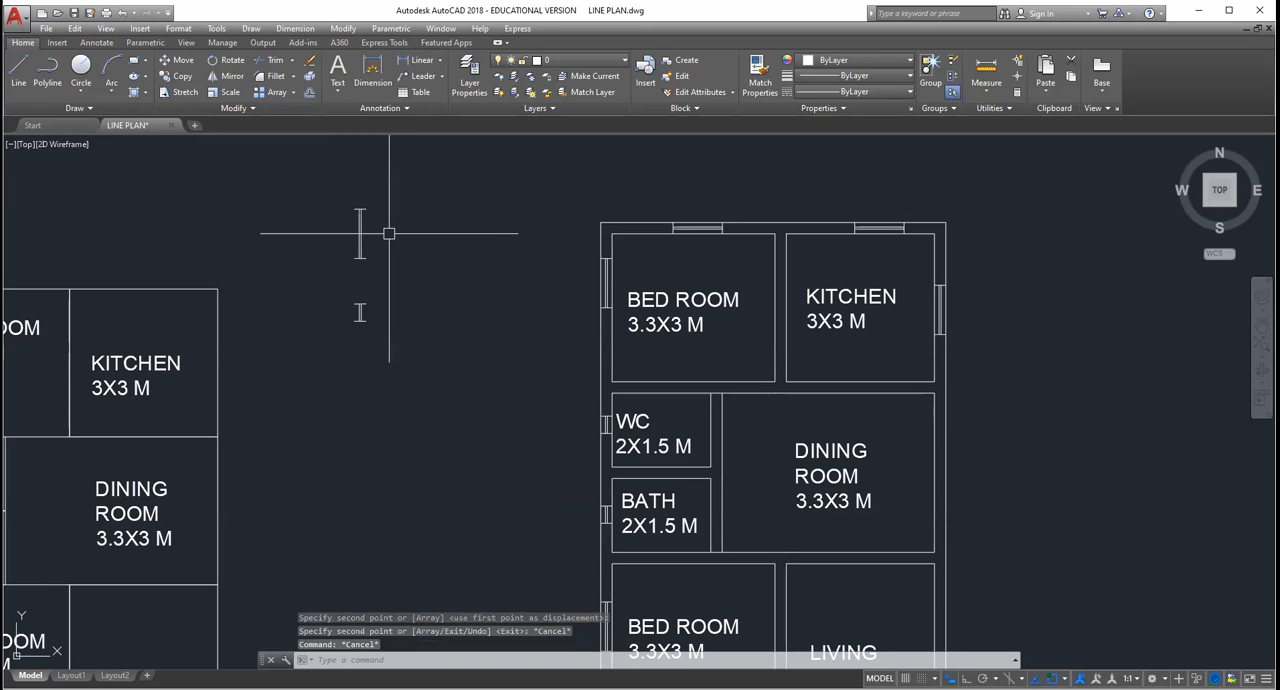
{"action": "left_click", "coordinate": [381, 231]}
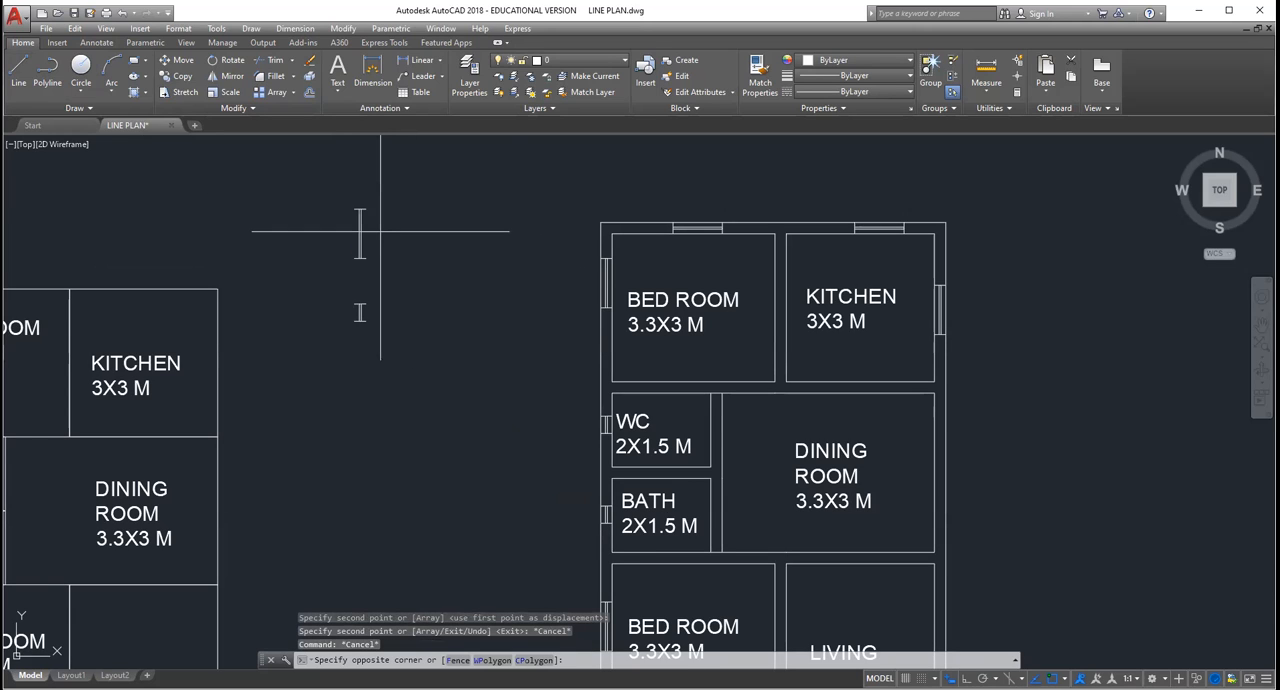
{"action": "key", "text": "Escape"}
{"action": "left_click", "coordinate": [374, 213]}
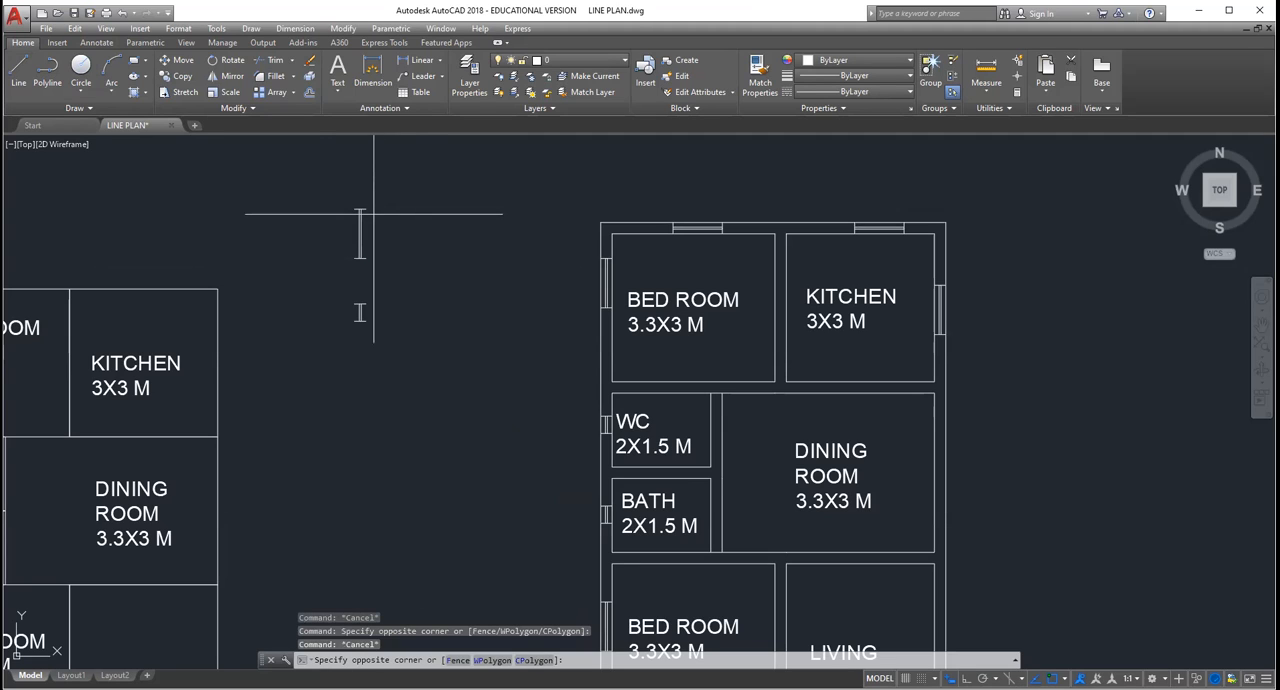
{"action": "key", "text": "Escape"}
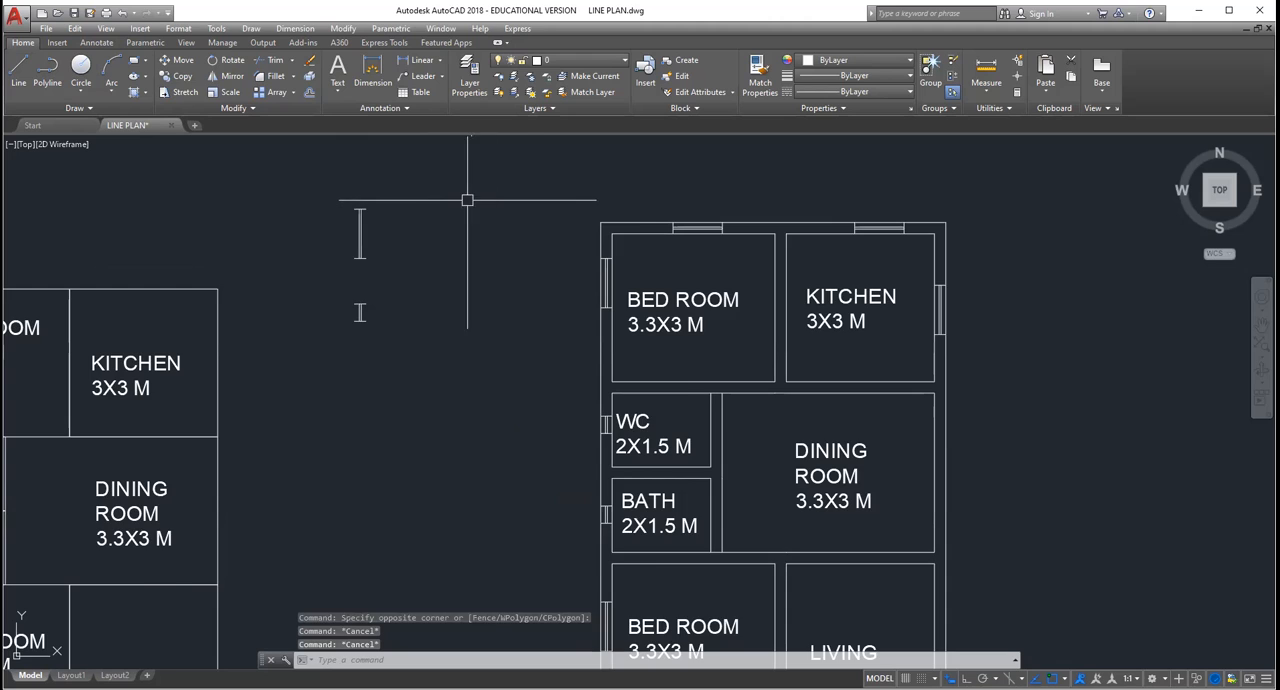
Step: Copy the upright larger window symbol from its top end into the dining room's outer wall and twice into the living room's outer wall
{"action": "scroll", "coordinate": [508, 260], "scroll_direction": "down", "scroll_amount": 2}
{"action": "scroll", "coordinate": [546, 292], "scroll_direction": "up", "scroll_amount": 2}
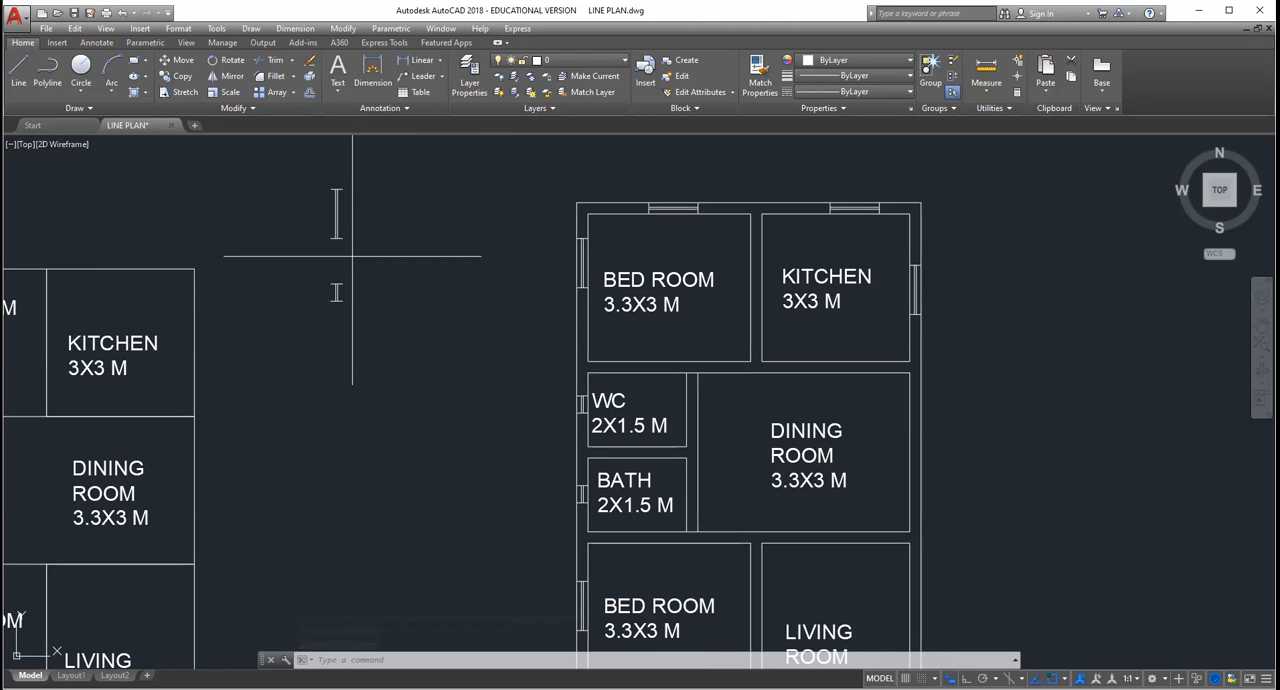
{"action": "left_click_drag", "start_coordinate": [352, 256], "coordinate": [327, 150]}
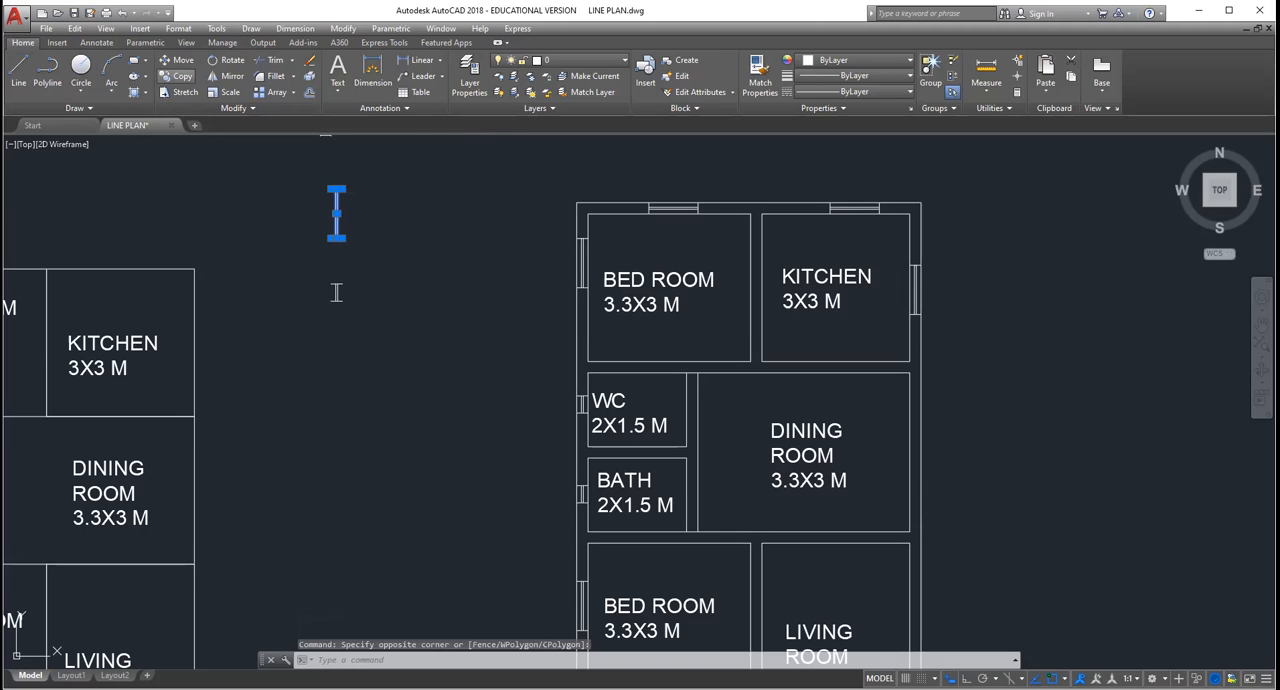
{"action": "left_click", "coordinate": [176, 76]}
{"action": "left_click", "coordinate": [336, 191]}
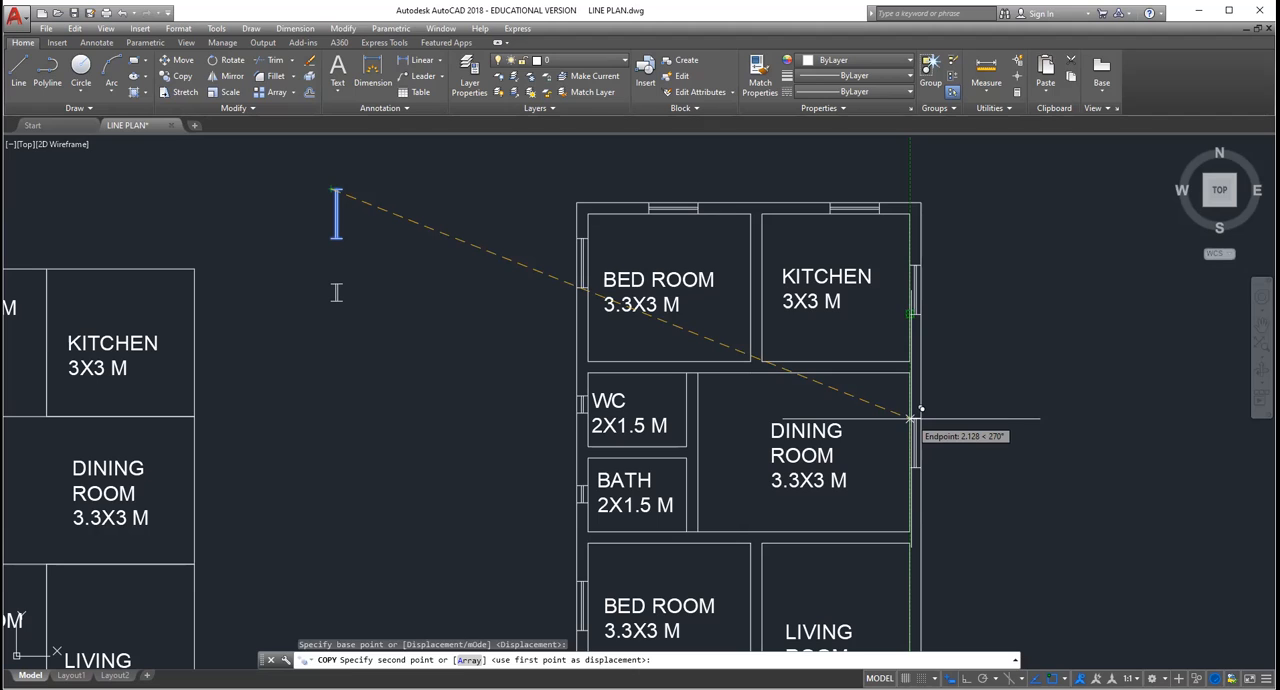
{"action": "left_click", "coordinate": [910, 418]}
{"action": "middle_click_drag", "start_coordinate": [911, 588], "coordinate": [850, 447]}
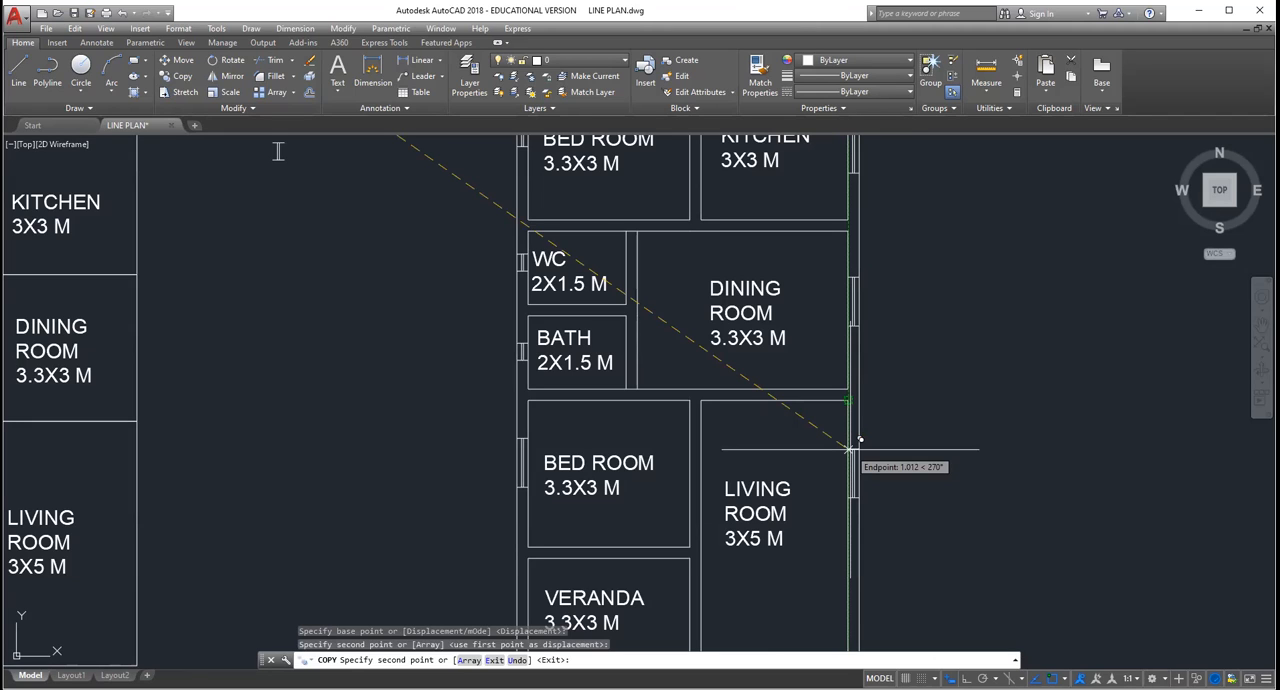
{"action": "scroll", "coordinate": [845, 480], "scroll_direction": "down", "scroll_amount": 2}
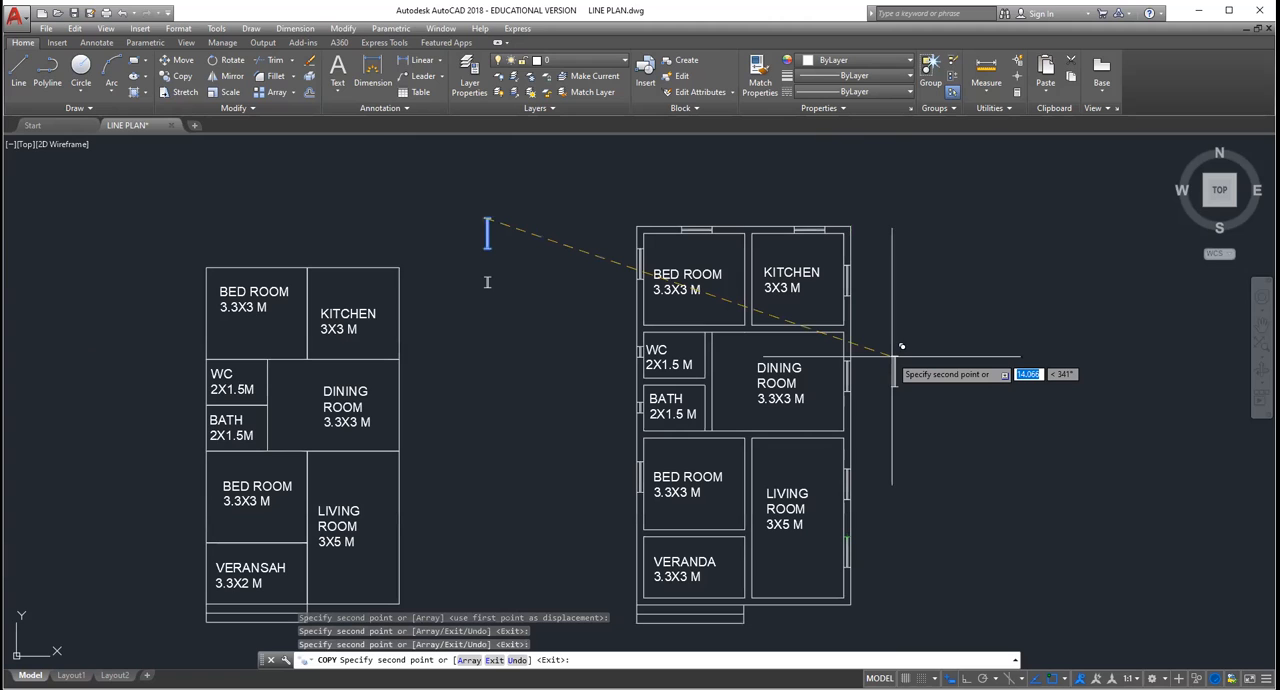
{"action": "key", "text": "Escape"}
{"action": "key", "text": "Escape"}
{"action": "key", "text": "Escape"}
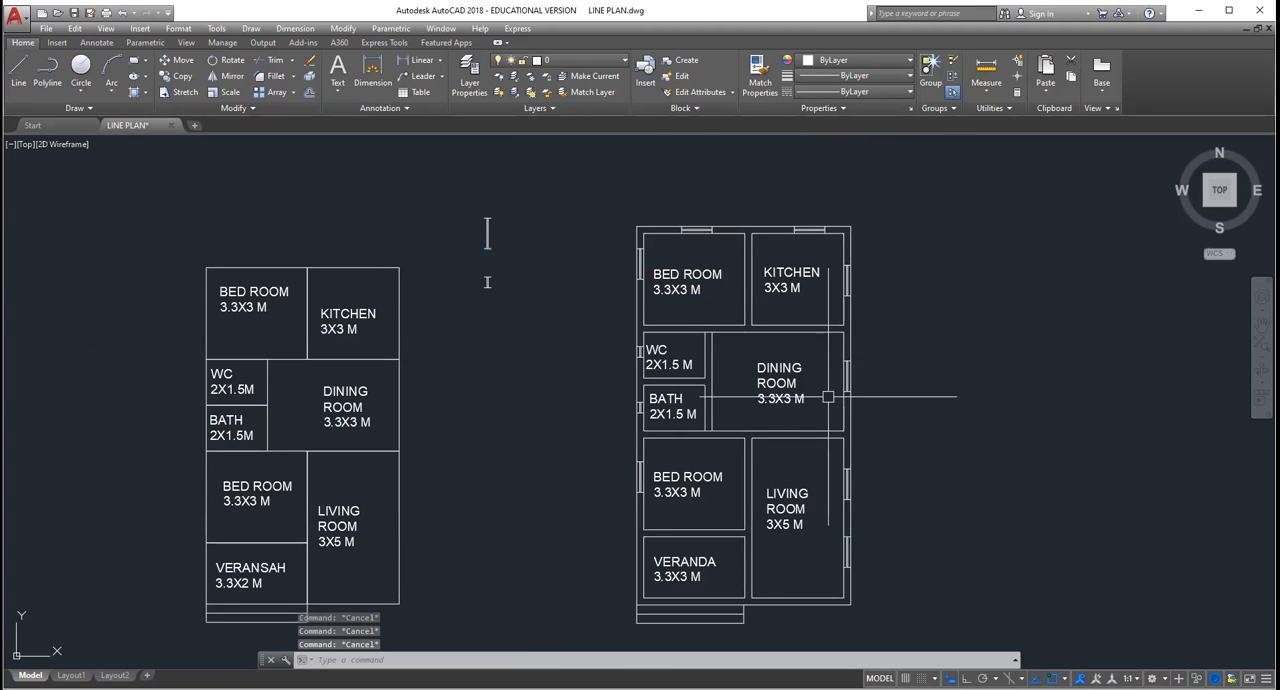
Step: Draw a 0.9 horizontal door-opening line from the midpoint of the short wall line below the kitchen's lower-left corner, and close its end across the wall
{"action": "scroll", "coordinate": [812, 382], "scroll_direction": "up", "scroll_amount": 2}
{"action": "scroll", "coordinate": [676, 300], "scroll_direction": "up", "scroll_amount": 4}
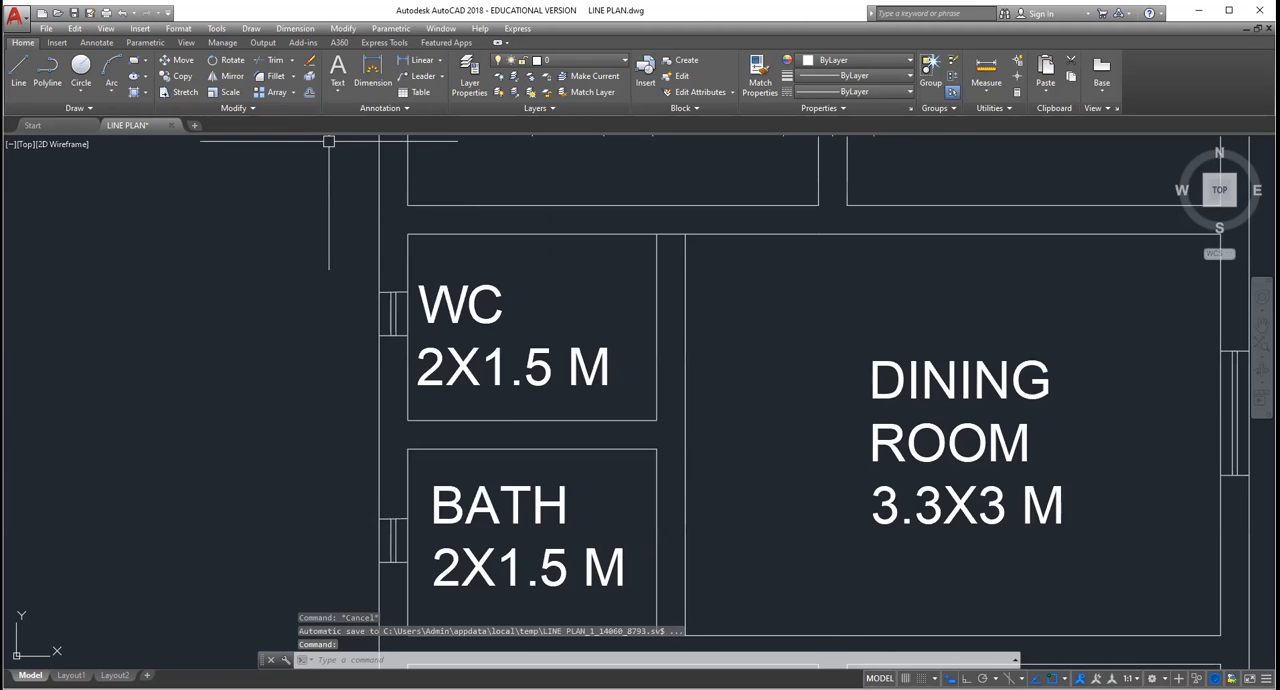
{"action": "scroll", "coordinate": [348, 300], "scroll_direction": "down", "scroll_amount": 6}
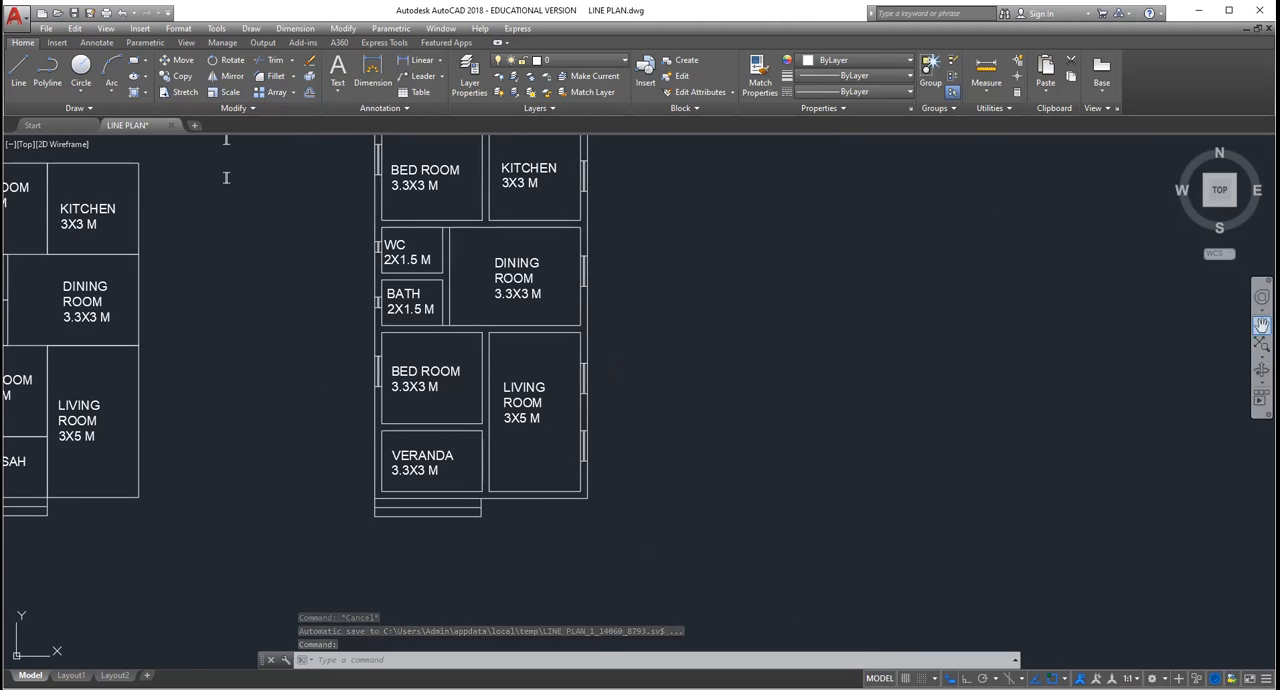
{"action": "left_click", "coordinate": [1261, 325]}
{"action": "left_click_drag", "start_coordinate": [879, 296], "coordinate": [934, 457]}
{"action": "key", "text": "Escape"}
{"action": "key", "text": "Escape"}
{"action": "key", "text": "Escape"}
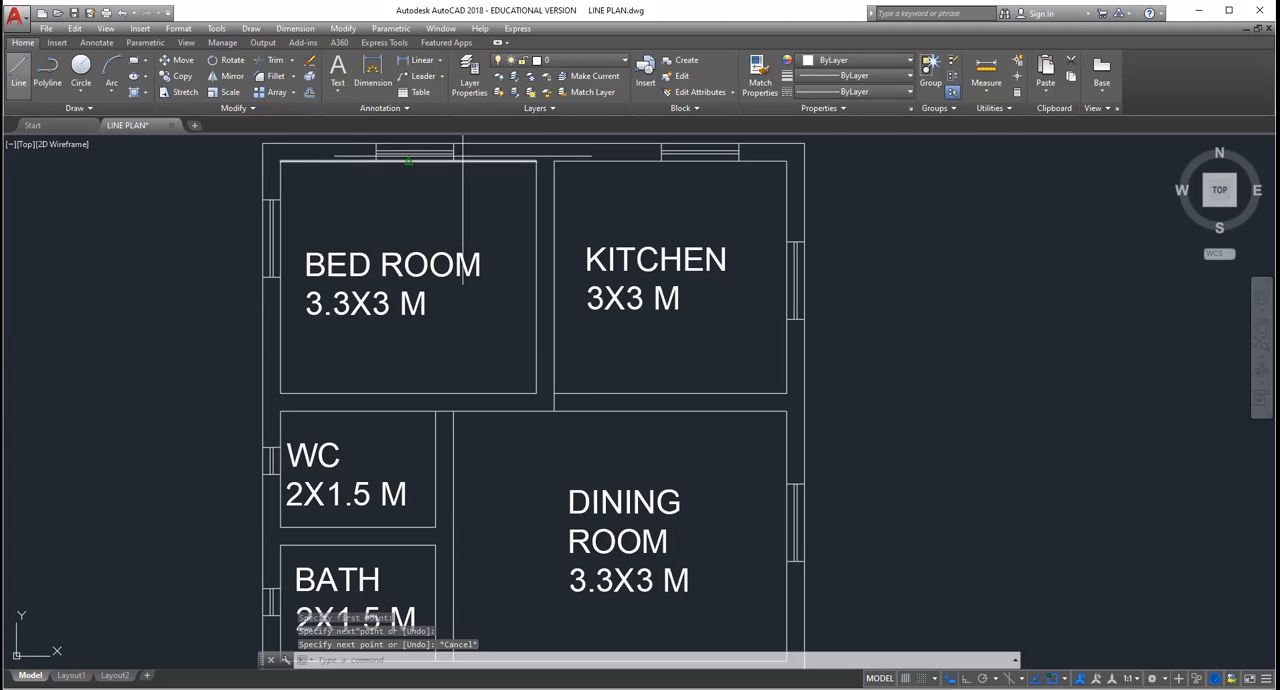
{"action": "left_click", "coordinate": [18, 72]}
{"action": "left_click", "coordinate": [554, 402]}
{"action": "type", "text": "0.9"}
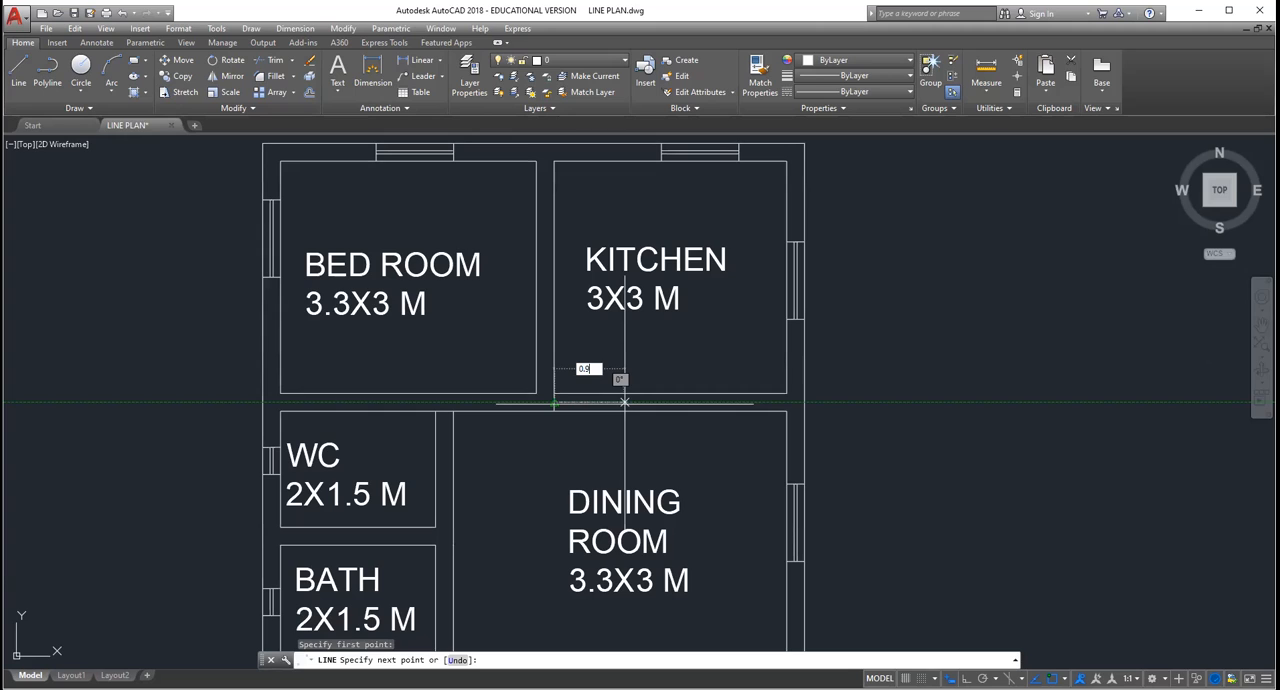
{"action": "key", "text": "Return"}
{"action": "key", "text": "Escape"}
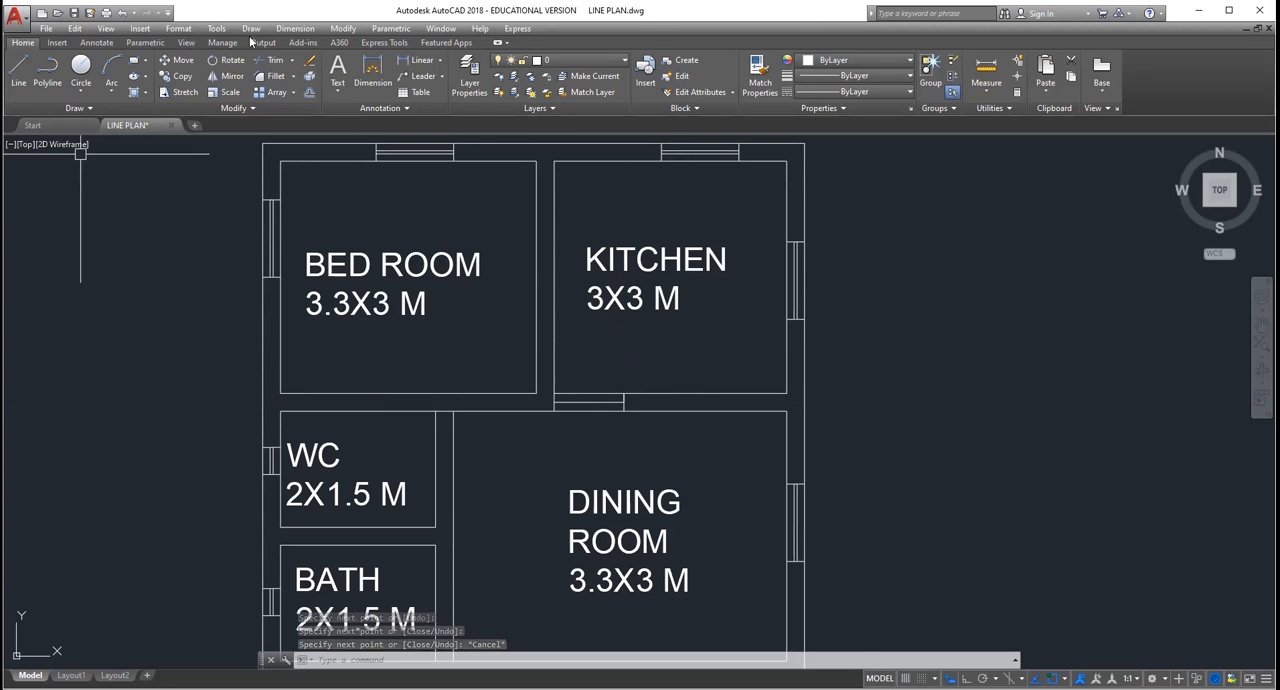
Step: Draw a short line across the wall from the upper bedroom's lower-right corner to the dining room's wall line
{"action": "left_click", "coordinate": [17, 68]}
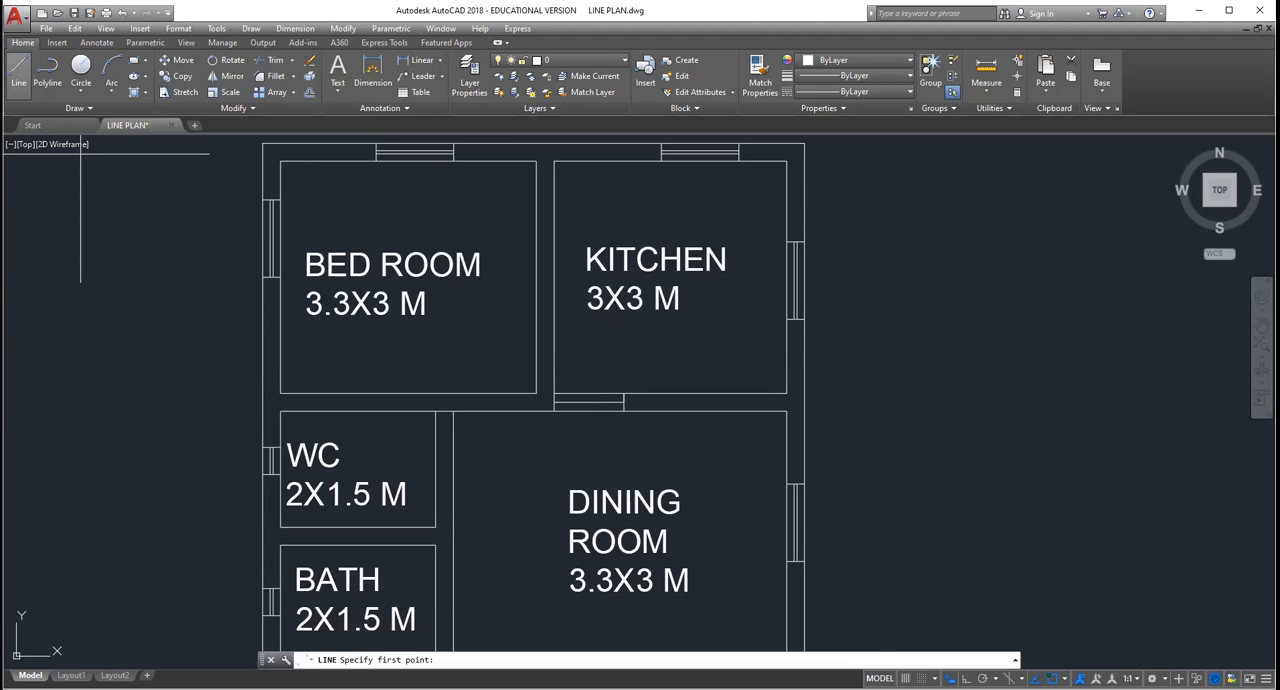
{"action": "left_click", "coordinate": [537, 393]}
{"action": "key", "text": "Escape"}
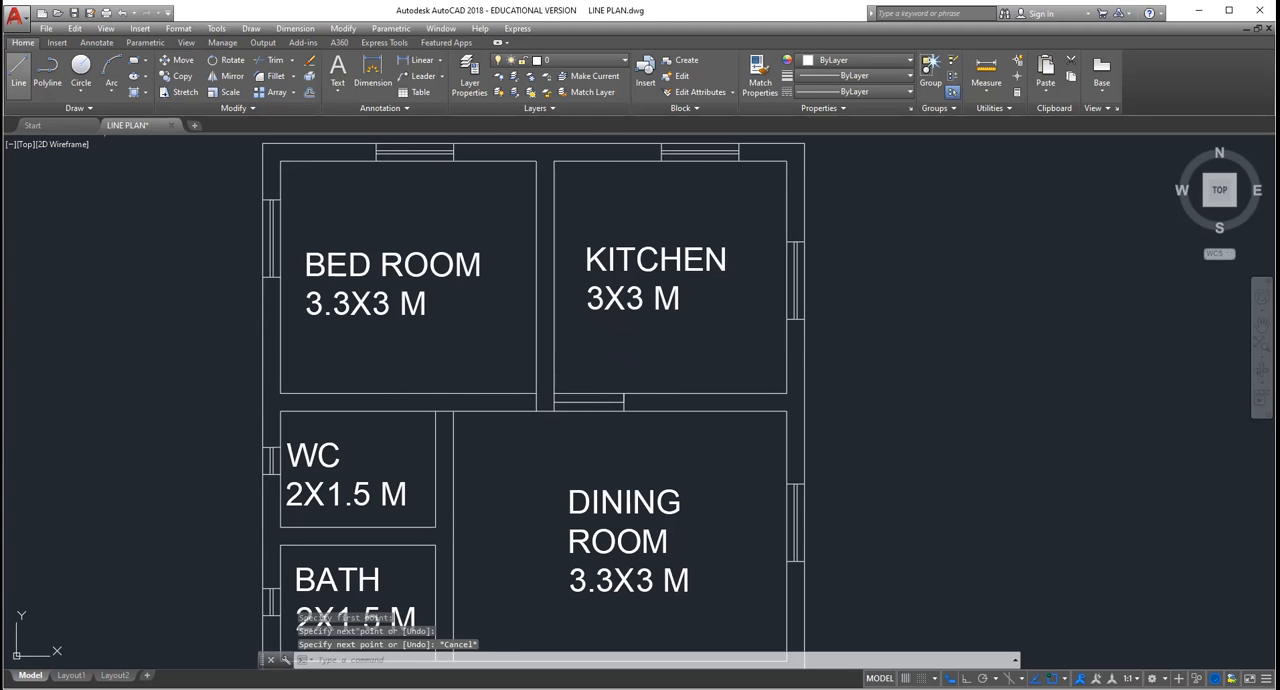
Step: Try to draw a 0.9 line leftward from the midpoint of the short line below the bedroom's corner, and delete the result
{"action": "scroll", "coordinate": [586, 432], "scroll_direction": "up", "scroll_amount": 5}
{"action": "left_click", "coordinate": [24, 66]}
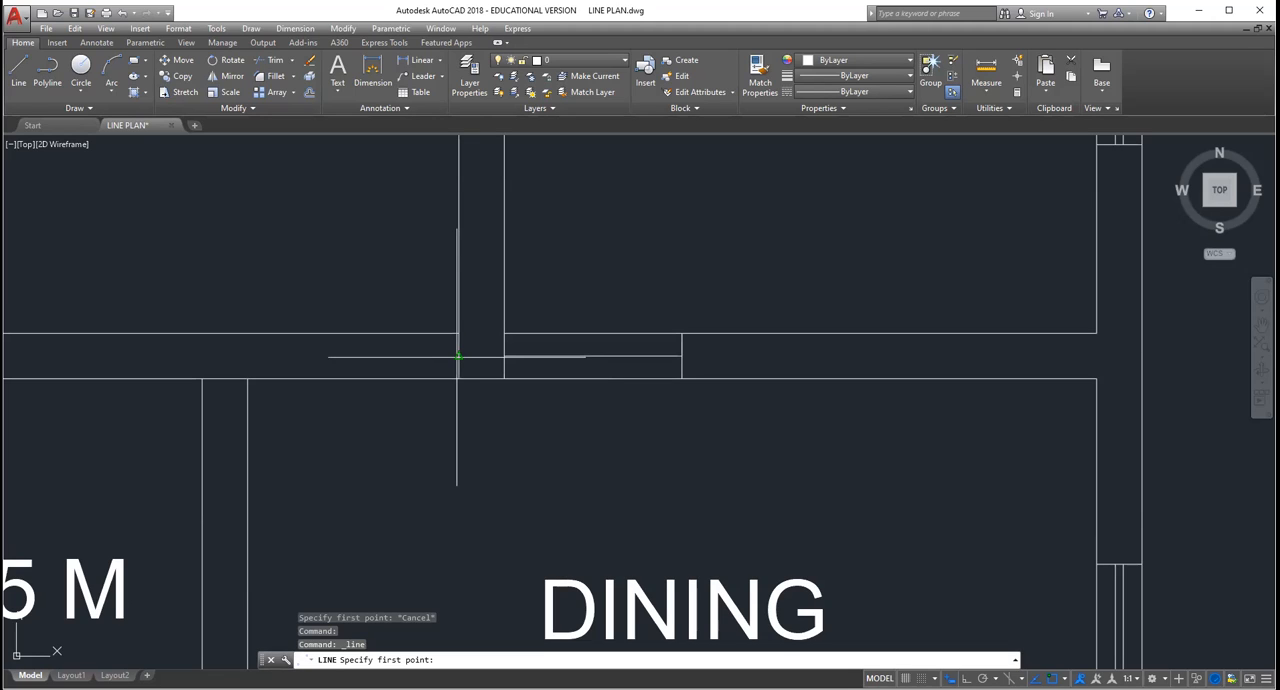
{"action": "left_click", "coordinate": [457, 356]}
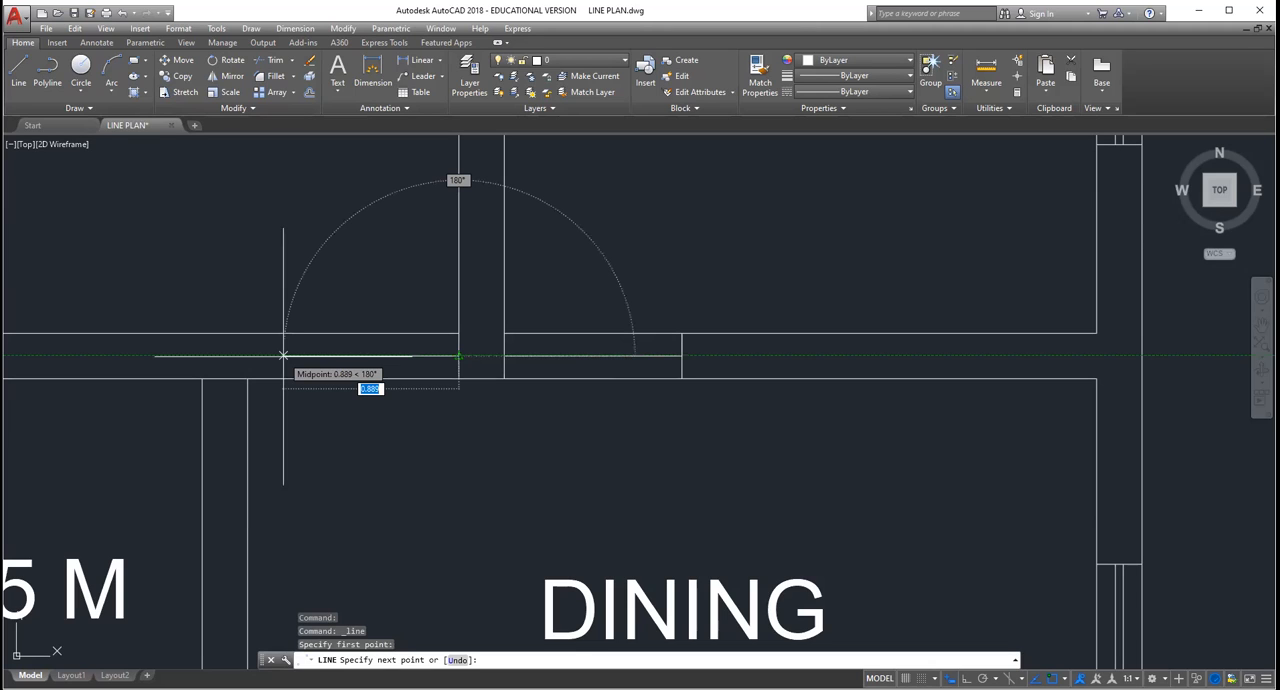
{"action": "type", "text": "0."}
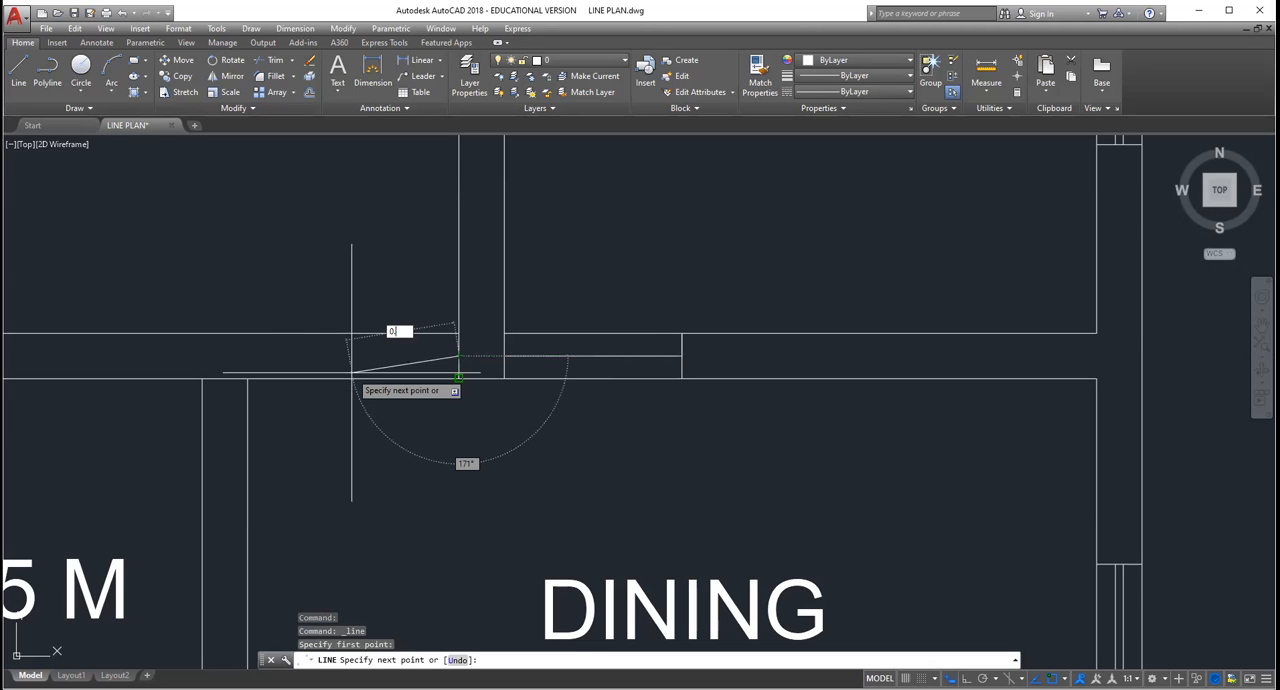
{"action": "type", "text": "9"}
{"action": "key", "text": "Return"}
{"action": "key", "text": "Escape"}
{"action": "left_click", "coordinate": [405, 363]}
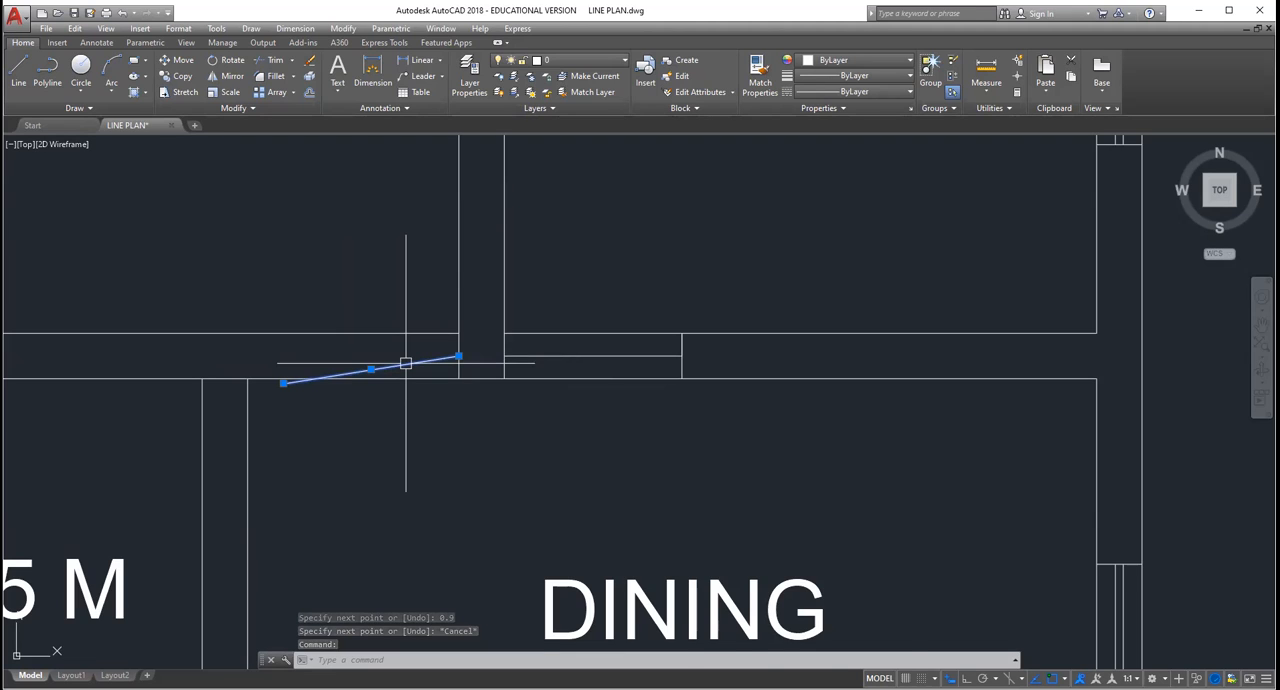
{"action": "key", "text": "Delete"}
Step: Enable the Extension, Insertion, Perpendicular and Tangent object snaps
{"action": "scroll", "coordinate": [910, 605], "scroll_direction": "down", "scroll_amount": 2}
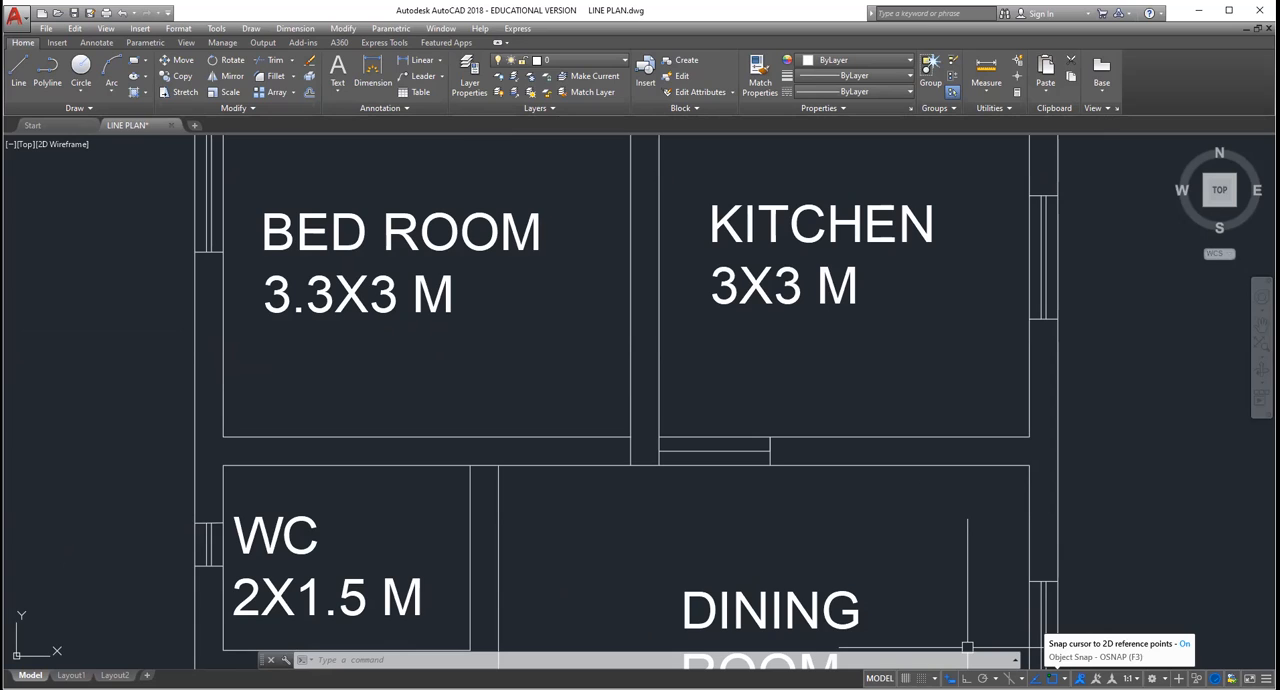
{"action": "left_click", "coordinate": [1063, 679]}
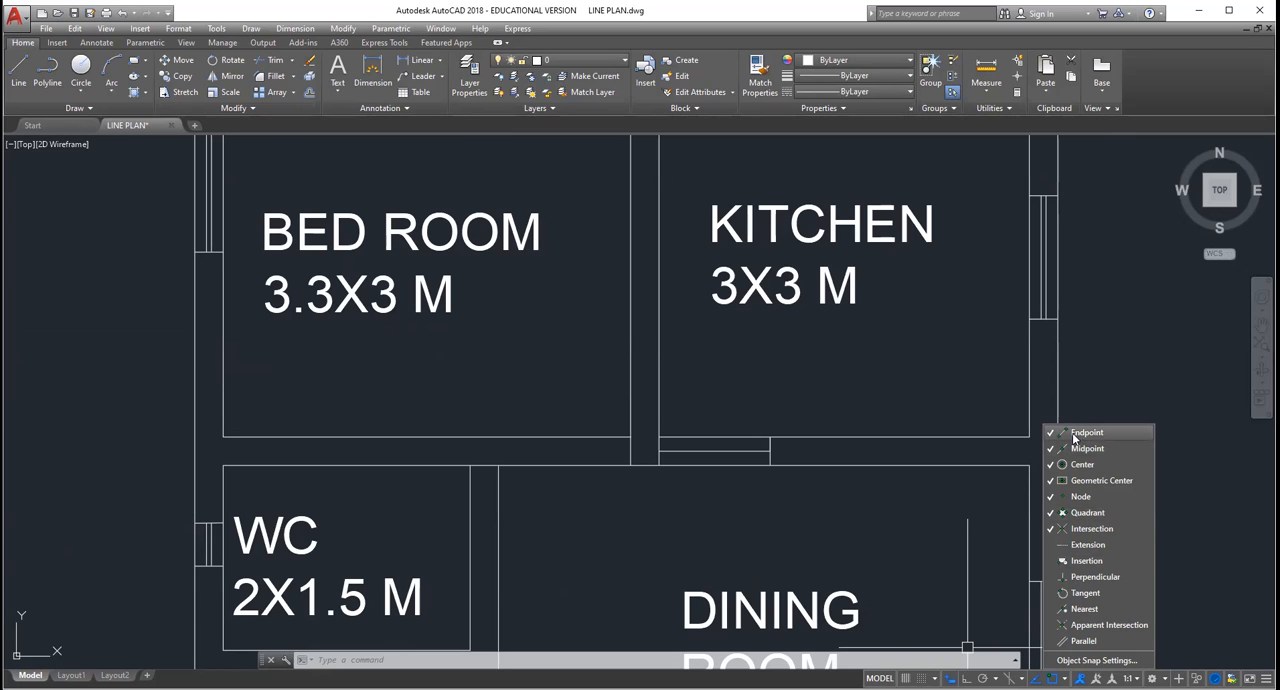
{"action": "left_click", "coordinate": [1052, 548]}
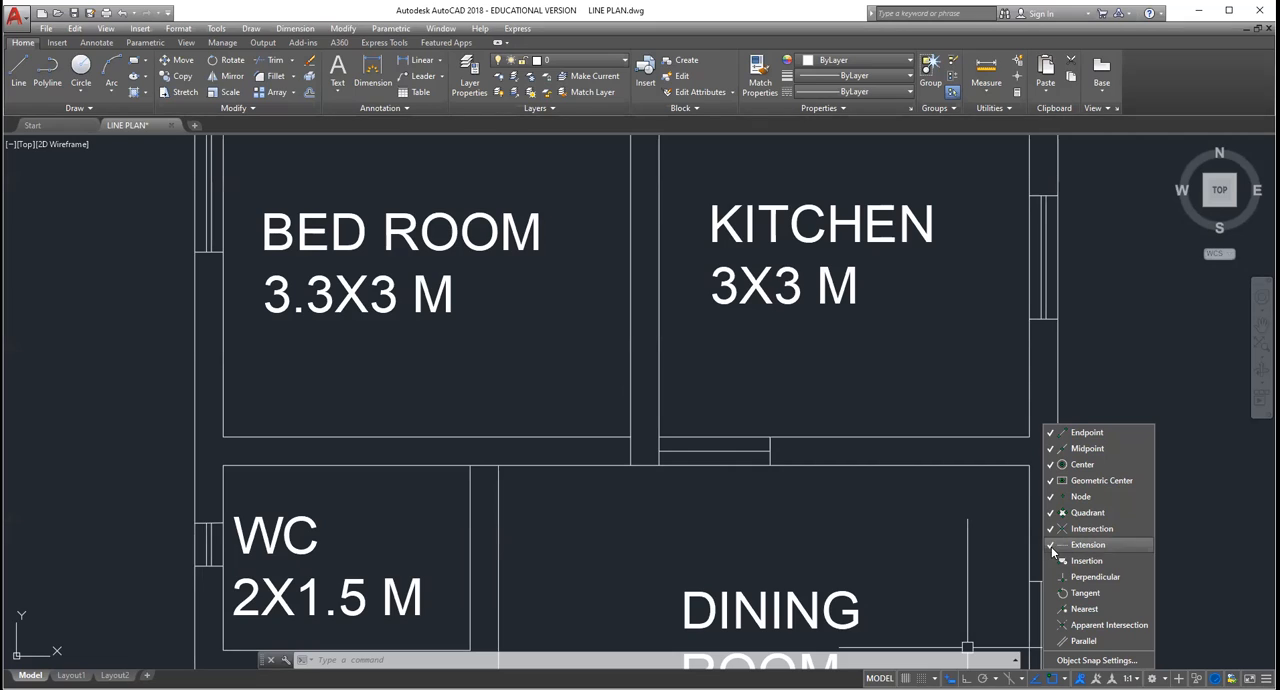
{"action": "left_click", "coordinate": [1052, 562]}
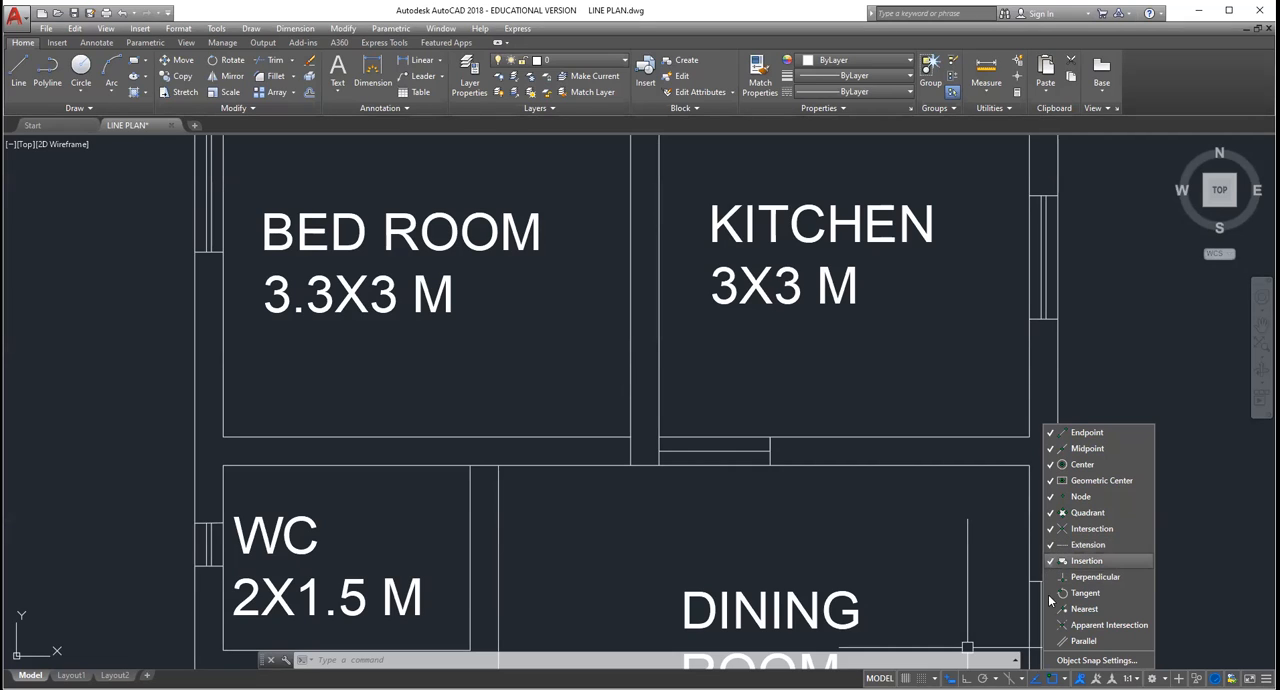
{"action": "left_click", "coordinate": [1053, 593]}
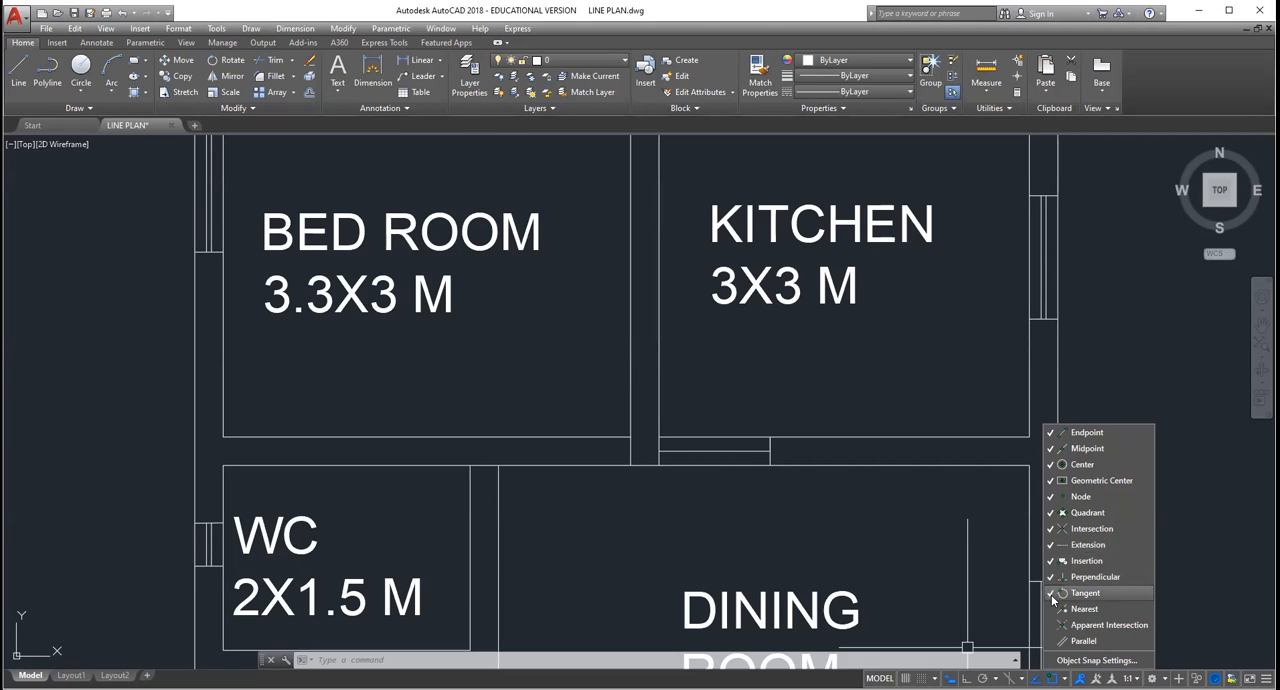
{"action": "left_click", "coordinate": [1053, 593]}
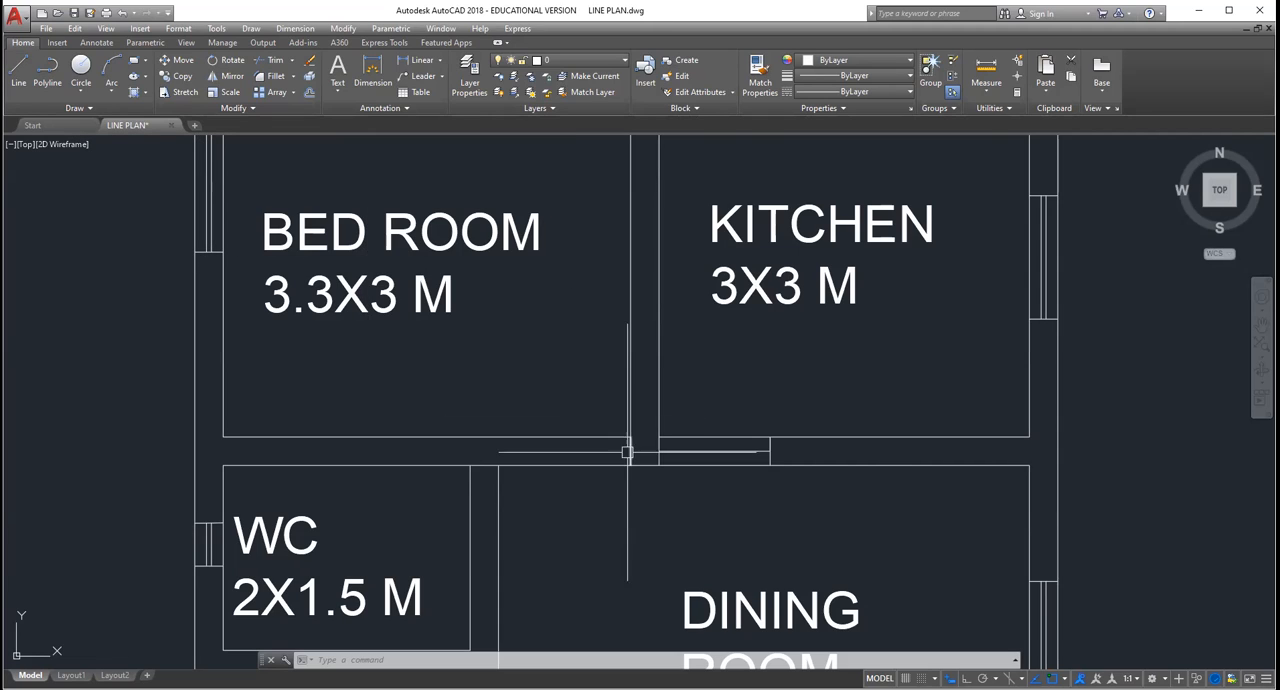
Step: Draw a 0.9 line at 180° from the midpoint of the short line below the bedroom's corner, and close its end across the wall
{"action": "left_click", "coordinate": [18, 72]}
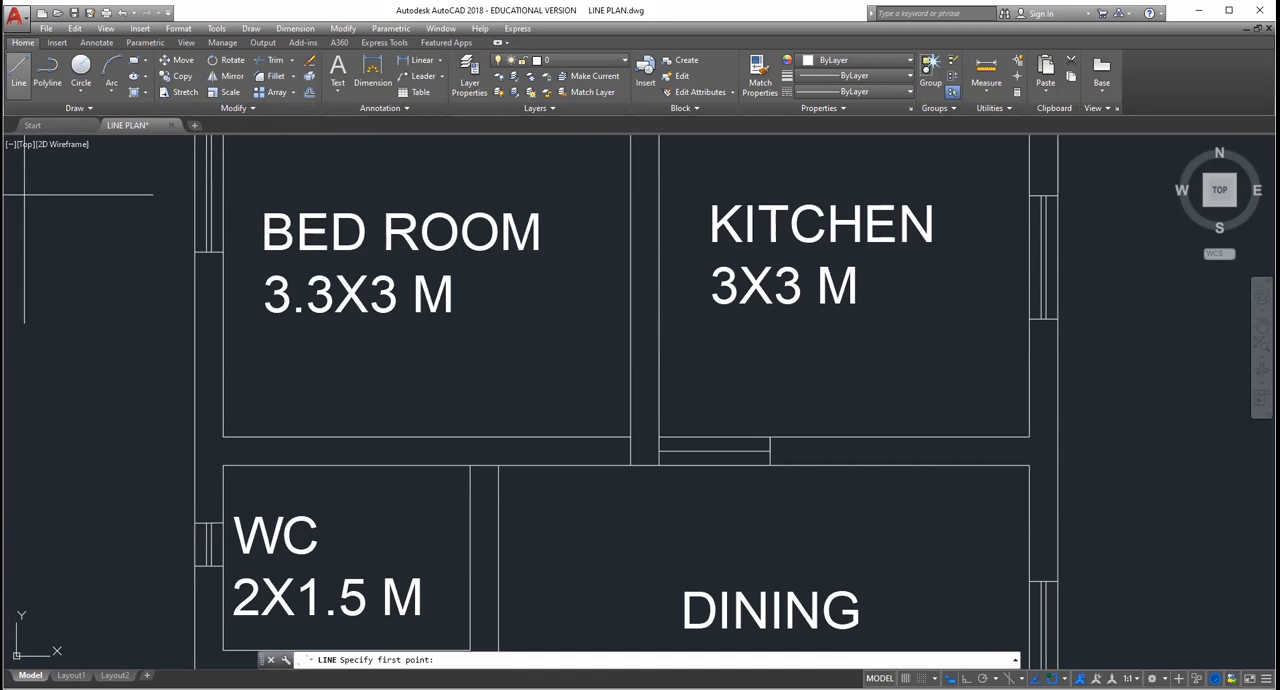
{"action": "left_click", "coordinate": [630, 450]}
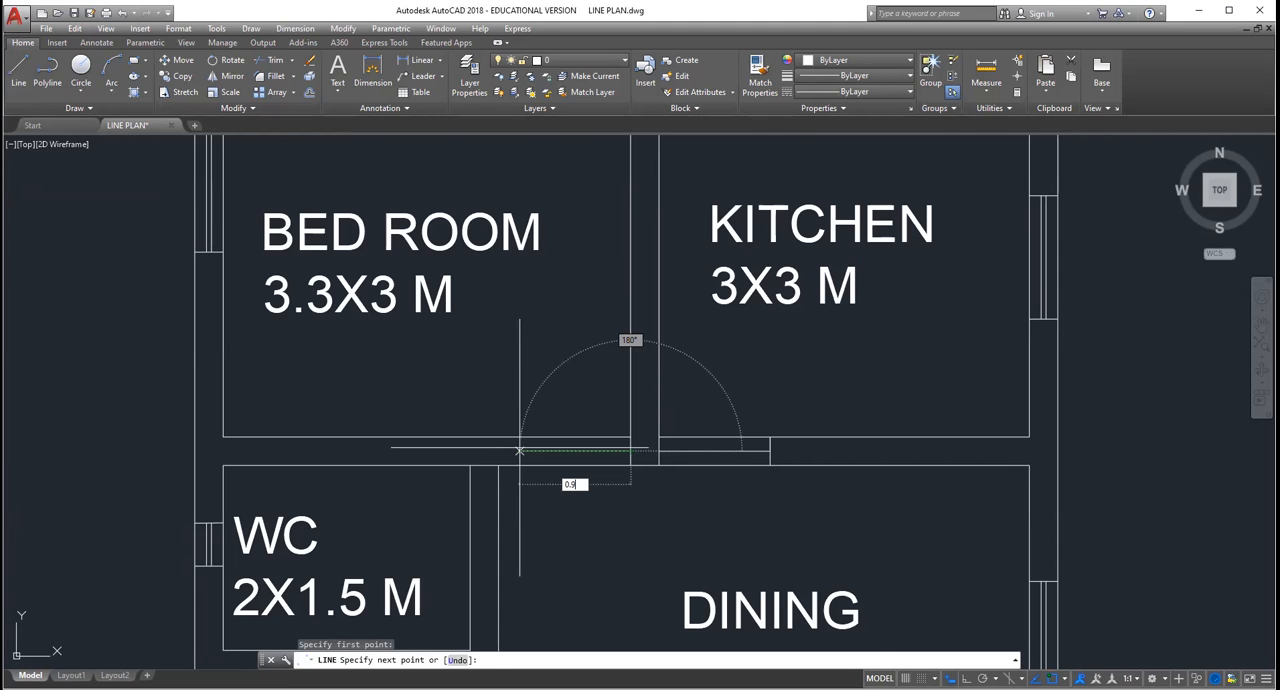
{"action": "key", "text": "Return"}
{"action": "key", "text": "Escape"}
{"action": "scroll", "coordinate": [793, 463], "scroll_direction": "down", "scroll_amount": 4}
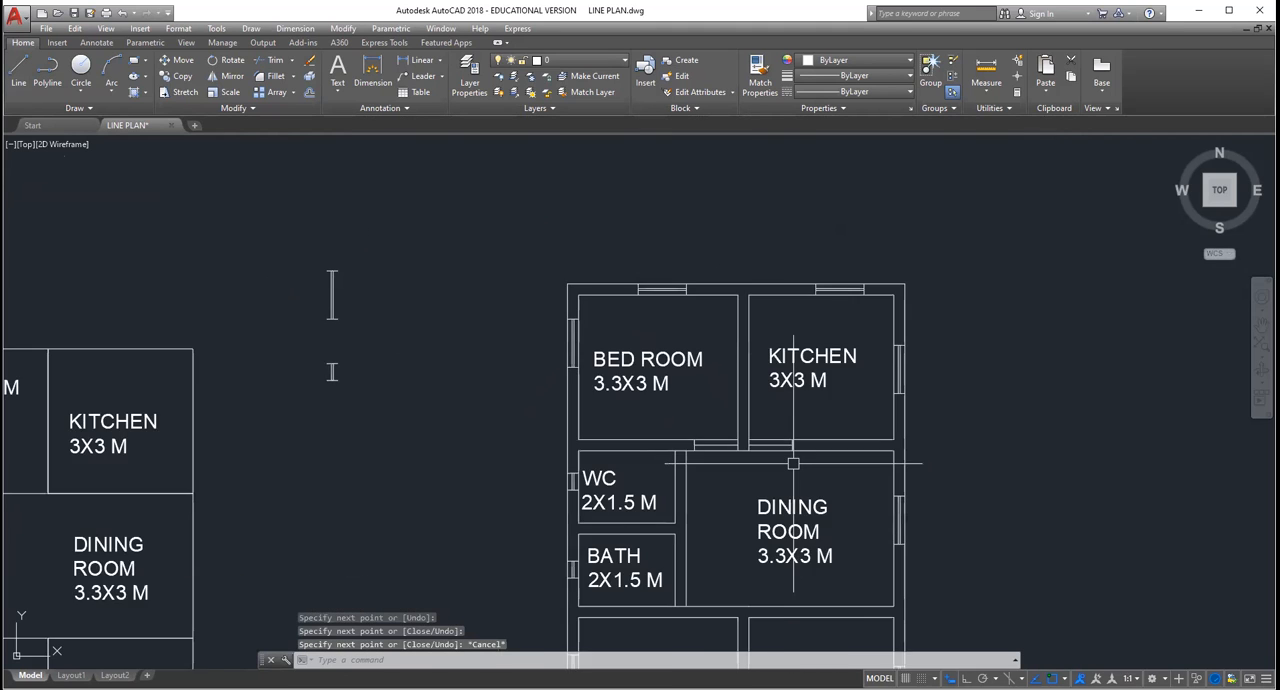
Step: With Ortho turned on, draw a 0.23 horizontal line in the empty space outside the WC's outer wall
{"action": "scroll", "coordinate": [793, 463], "scroll_direction": "up", "scroll_amount": 4}
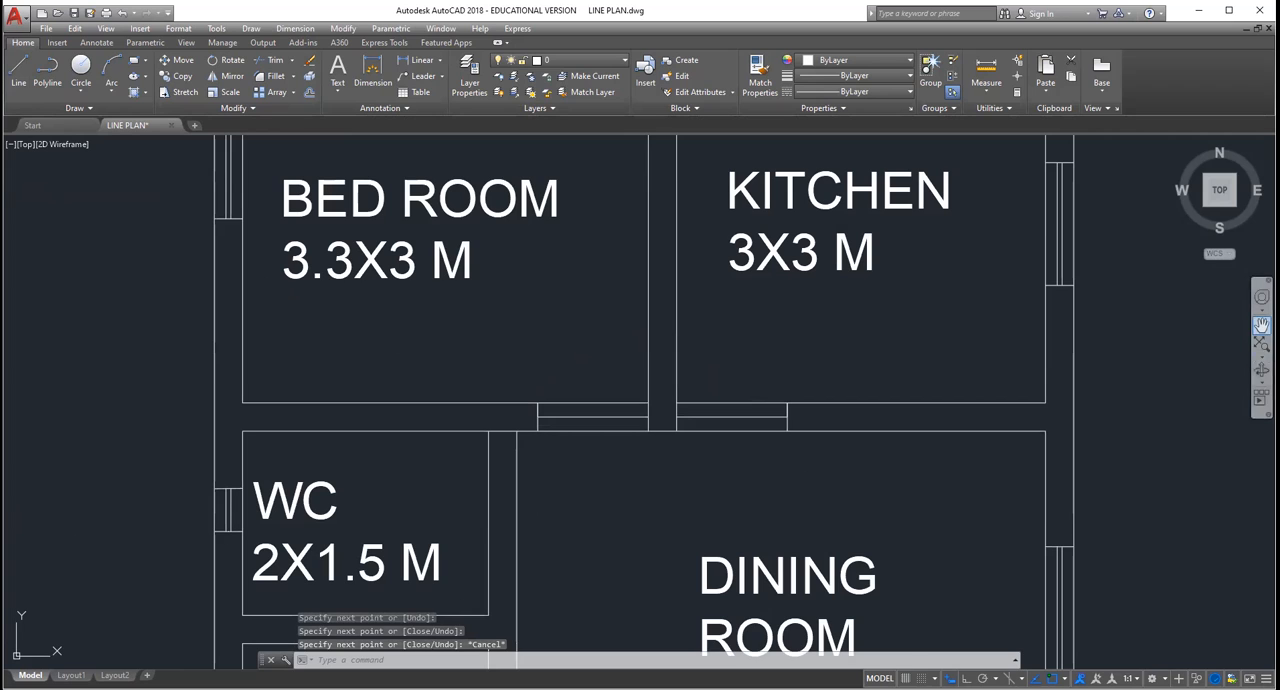
{"action": "left_click", "coordinate": [1261, 325]}
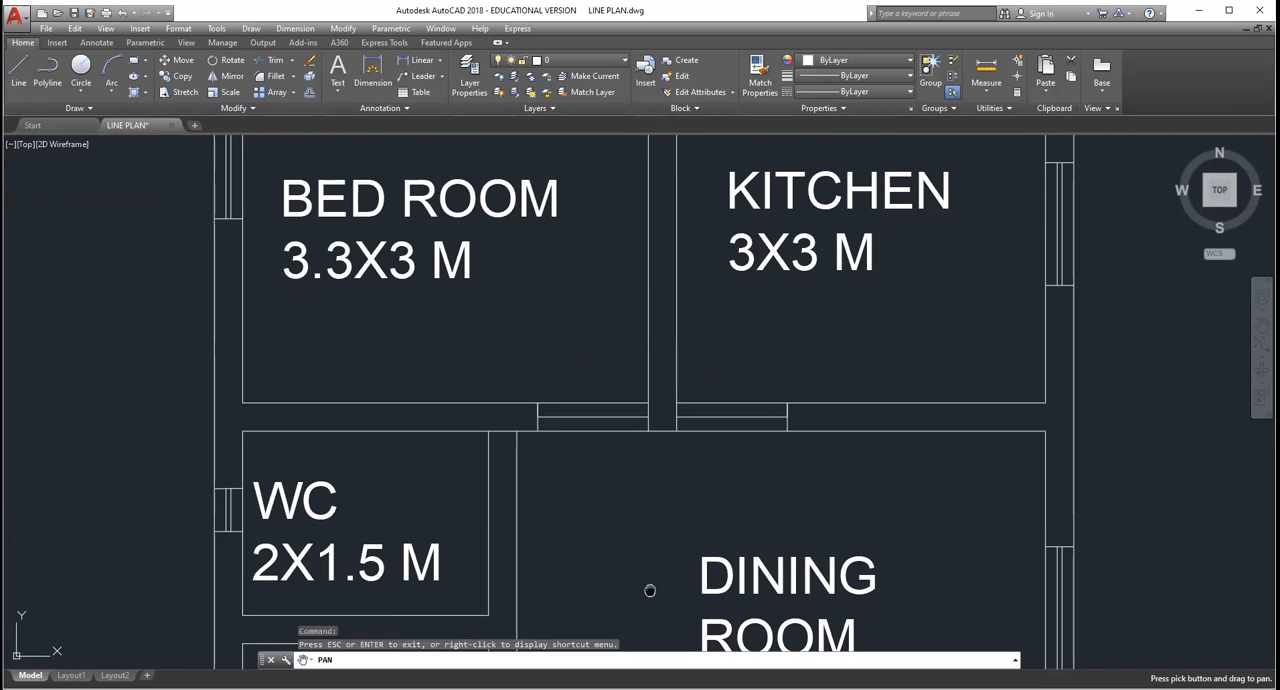
{"action": "left_click_drag", "start_coordinate": [650, 588], "coordinate": [660, 409]}
{"action": "key", "text": "Escape"}
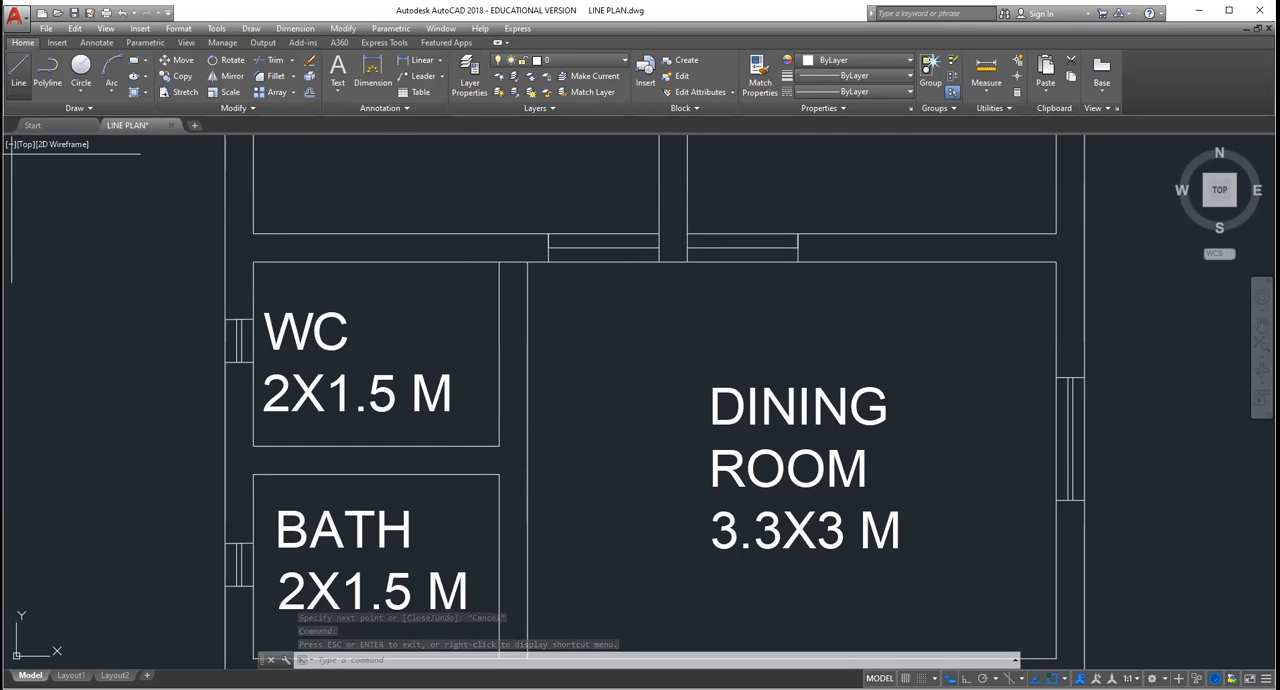
{"action": "left_click", "coordinate": [18, 72]}
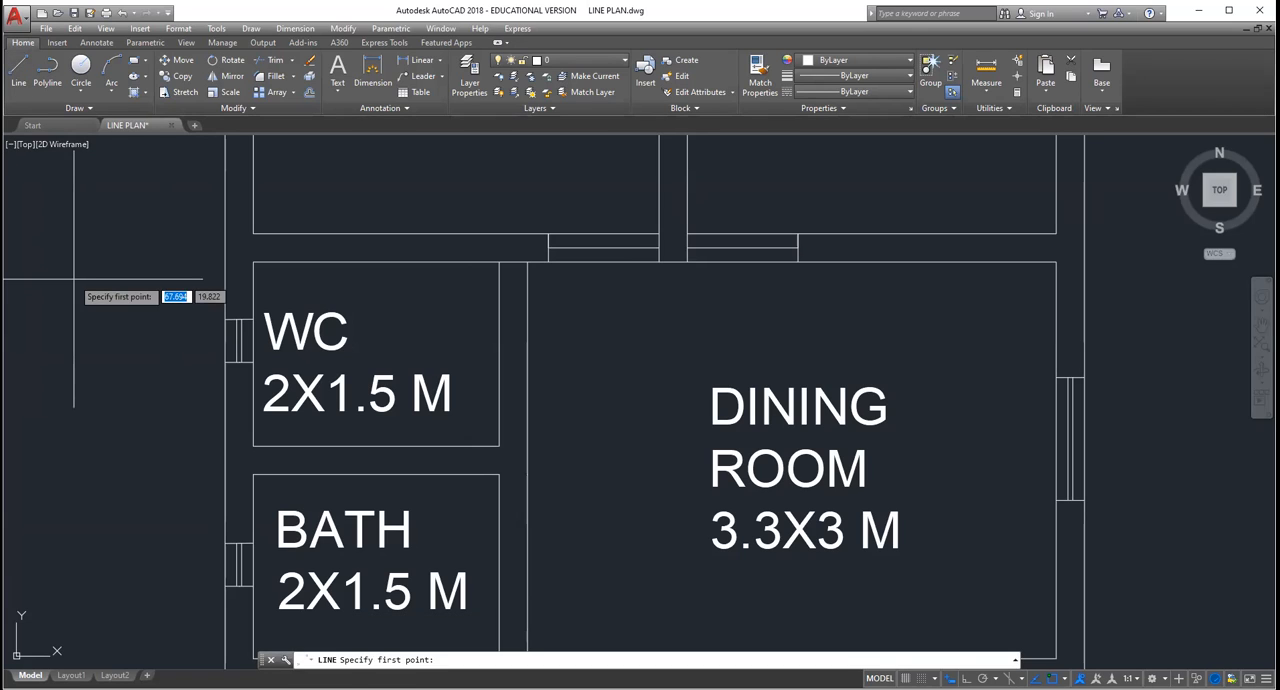
{"action": "left_click", "coordinate": [73, 281]}
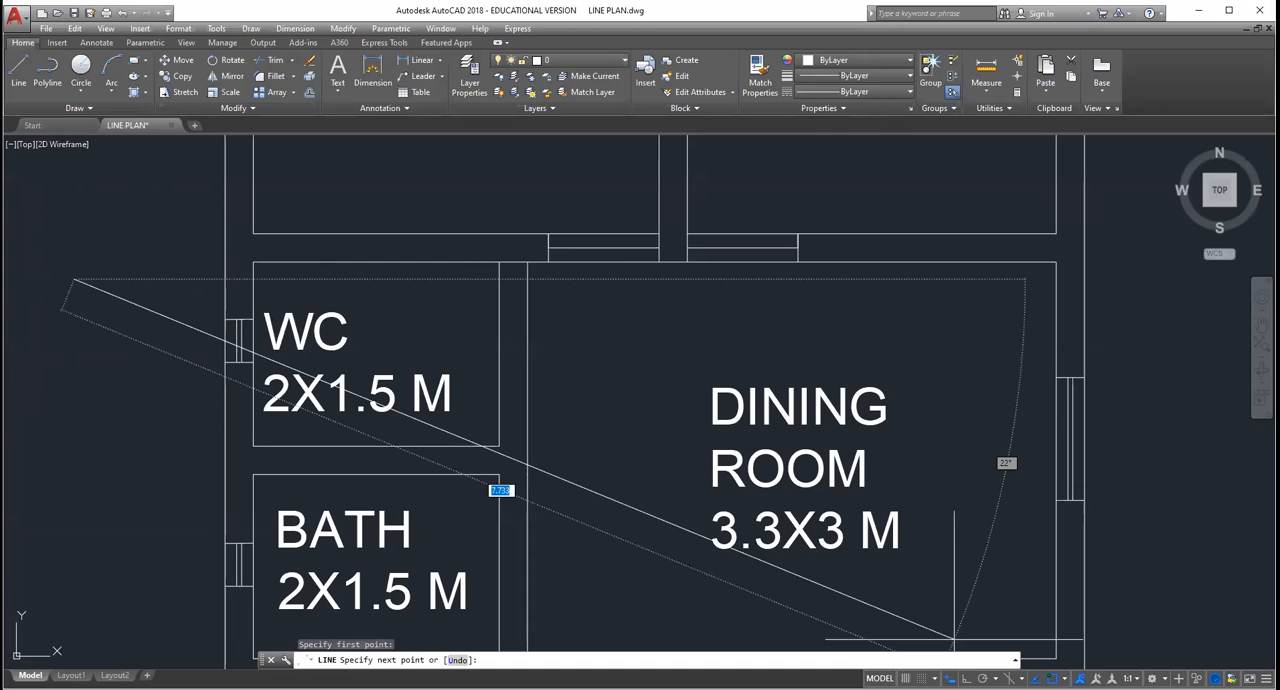
{"action": "key", "text": "F8"}
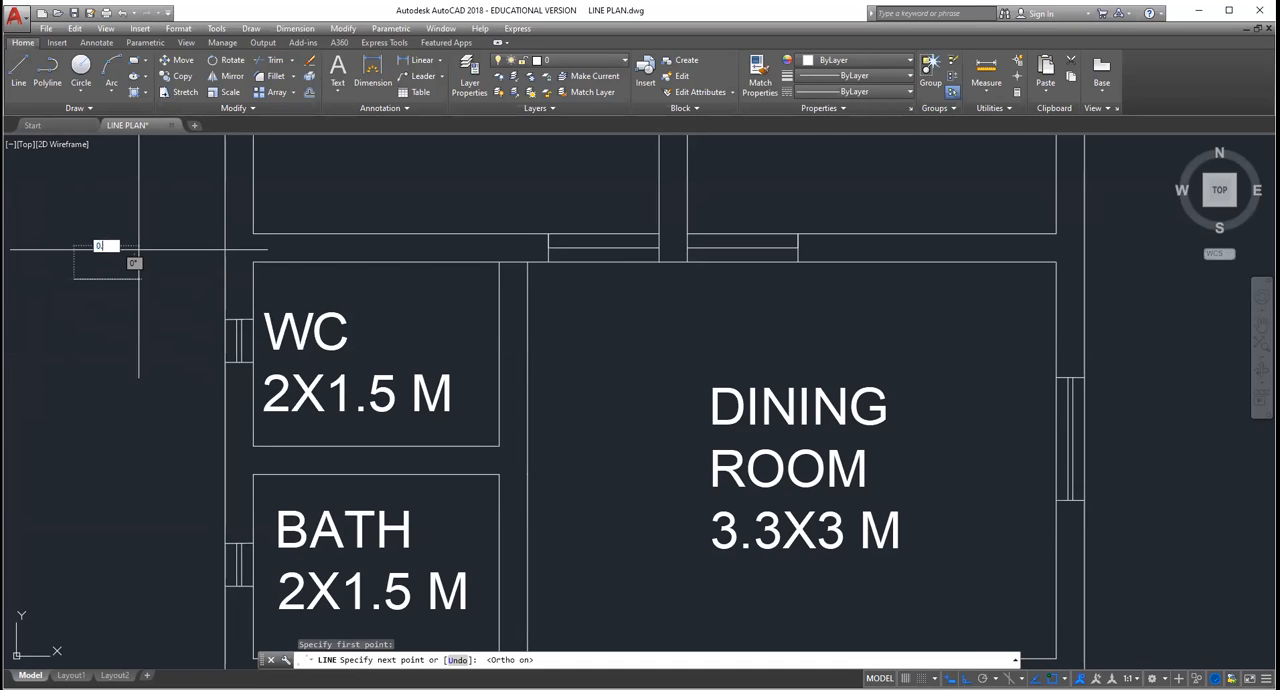
{"action": "type", "text": "0.23"}
{"action": "key", "text": "Return"}
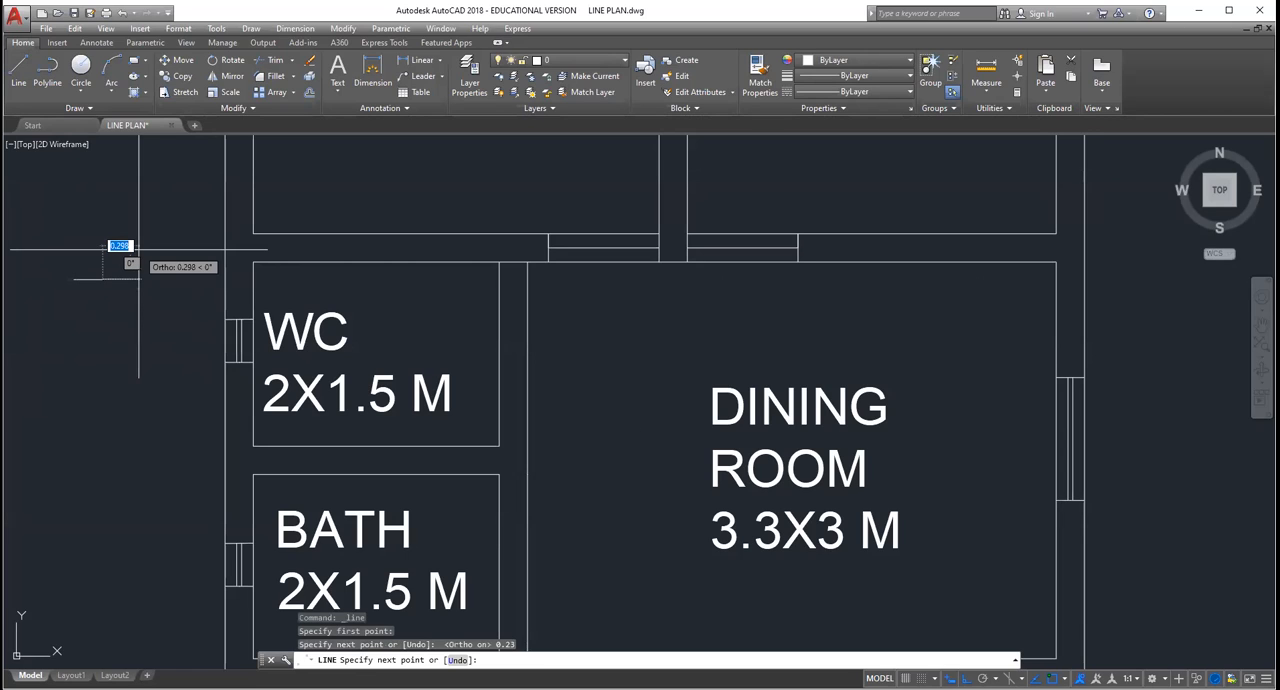
{"action": "key", "text": "Escape"}
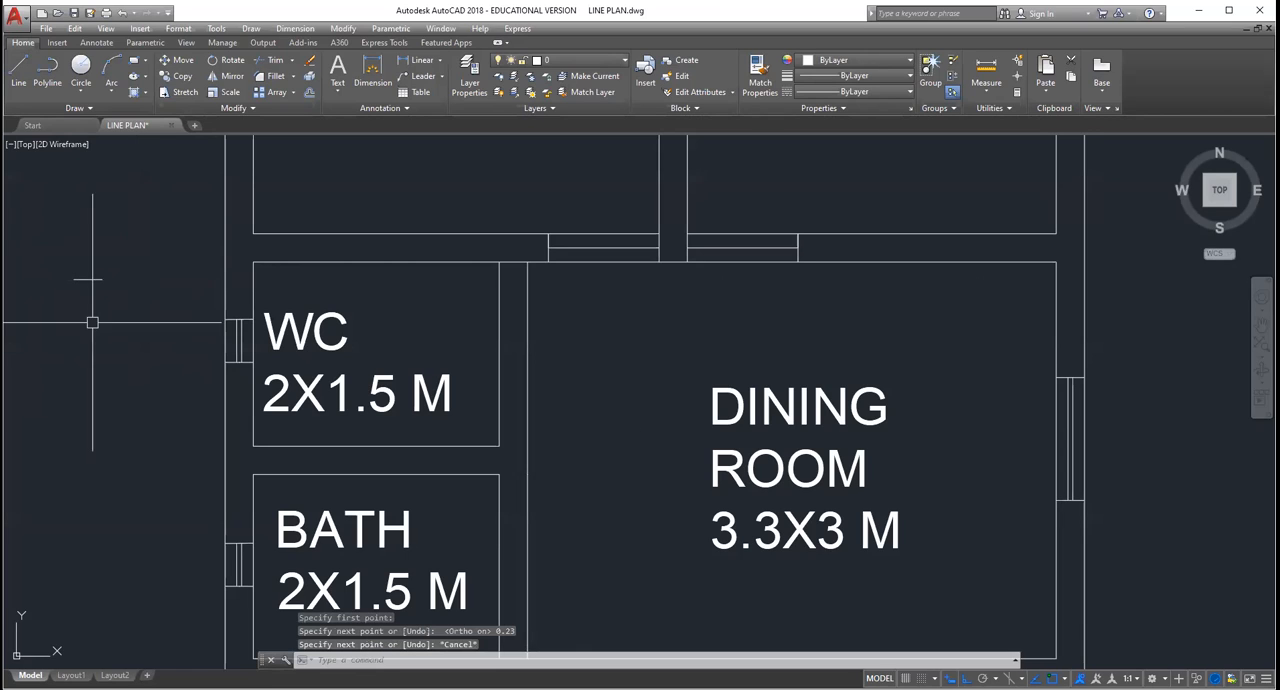
{"action": "left_click", "coordinate": [18, 70]}
{"action": "key", "text": "Escape"}
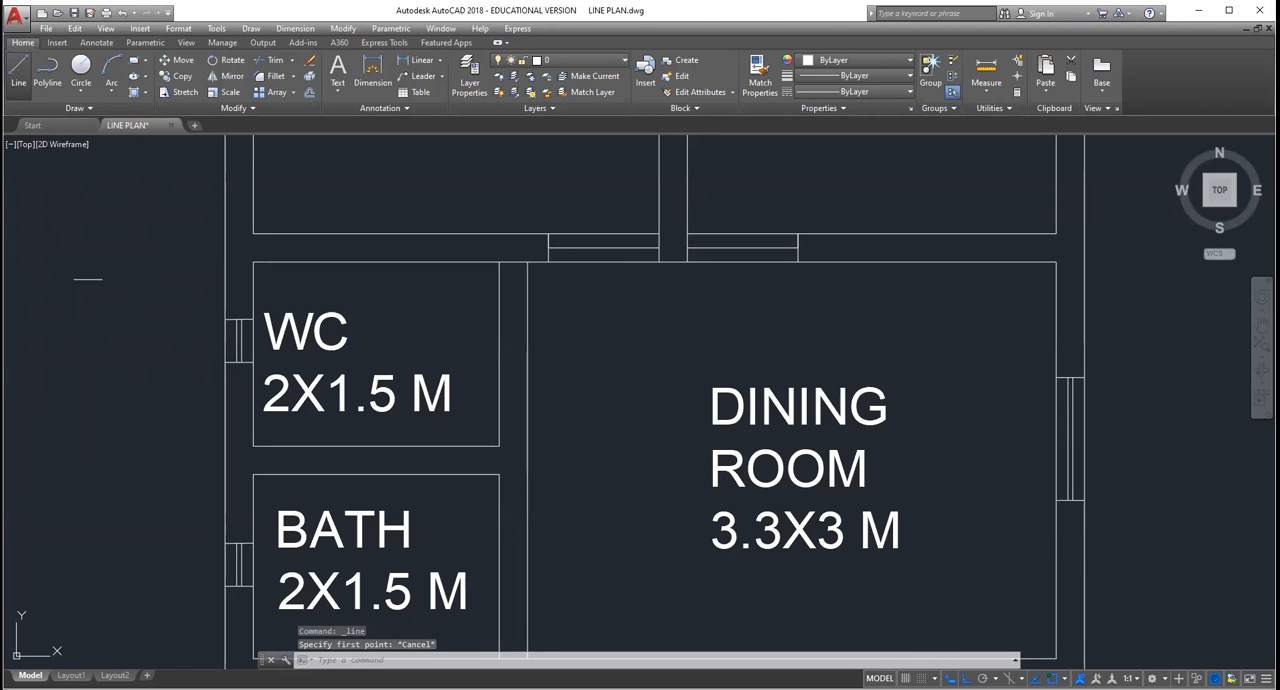
Step: Draw a 0.9 line downward from the midpoint of the short horizontal line outside the WC, and close its lower end with a matching short line
{"action": "left_click", "coordinate": [88, 279]}
{"action": "type", "text": "0.9"}
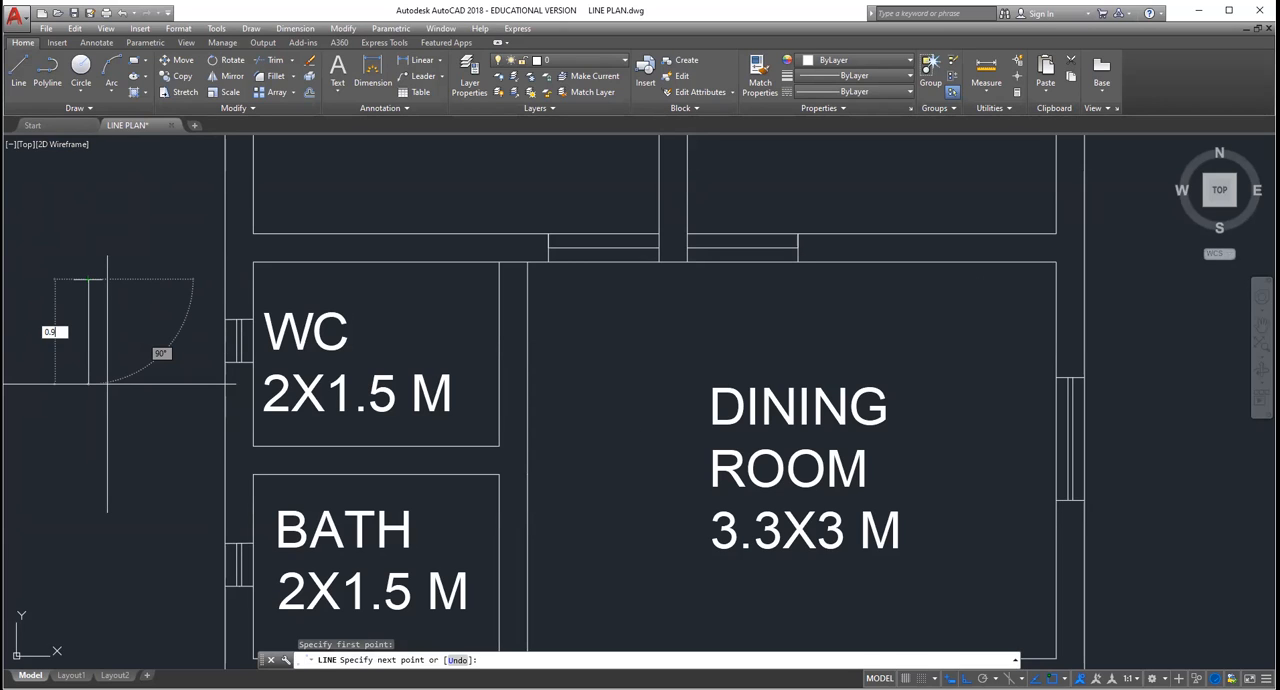
{"action": "key", "text": "Return"}
{"action": "key", "text": "Escape"}
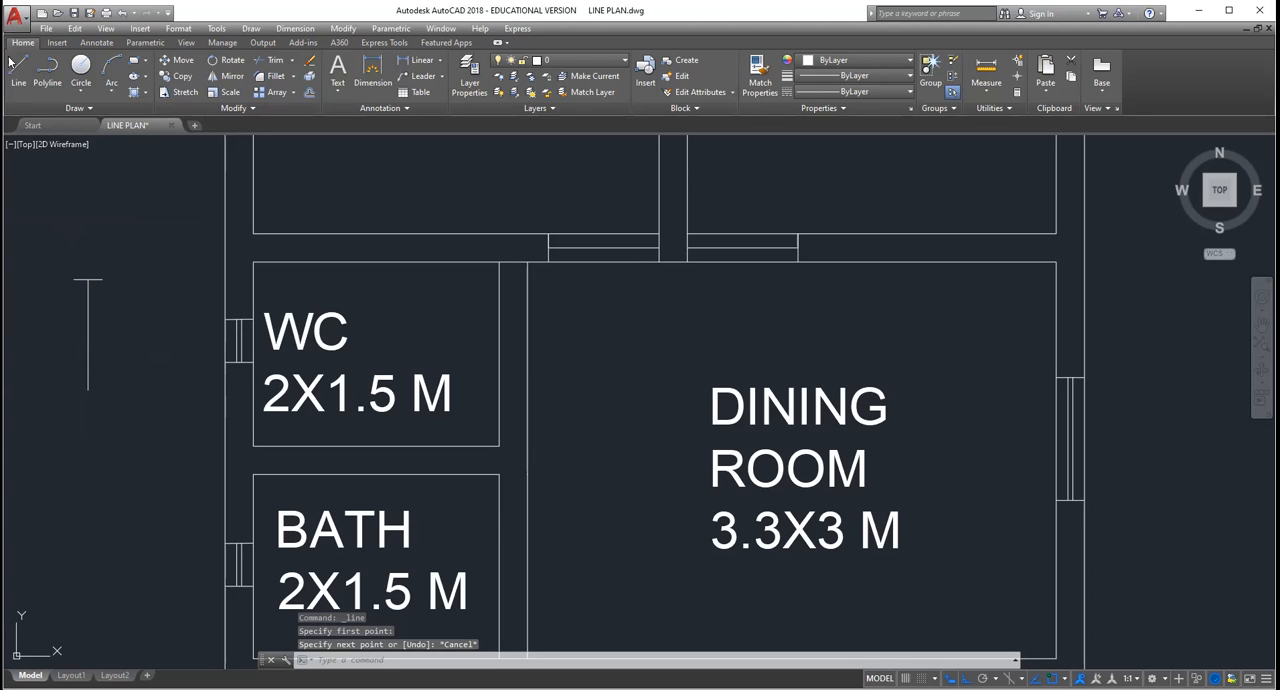
{"action": "left_click", "coordinate": [15, 62]}
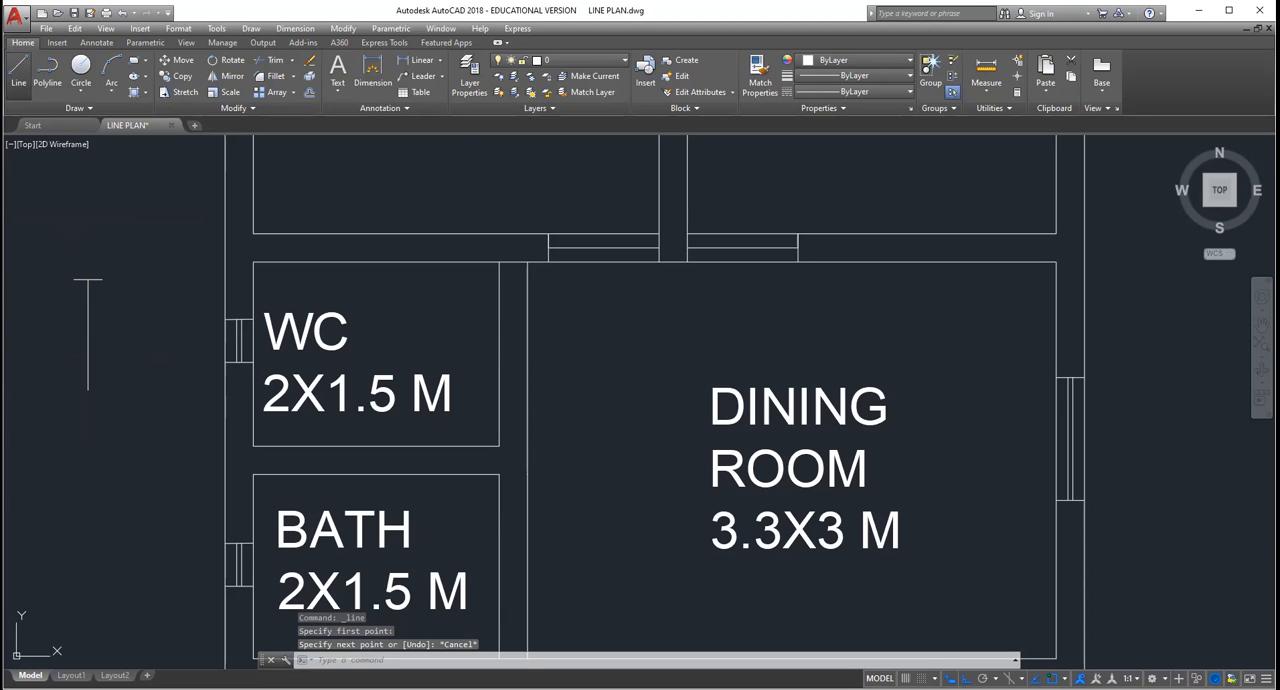
{"action": "scroll", "coordinate": [106, 203], "scroll_direction": "up", "scroll_amount": 3}
{"action": "scroll", "coordinate": [106, 203], "scroll_direction": "down", "scroll_amount": 7}
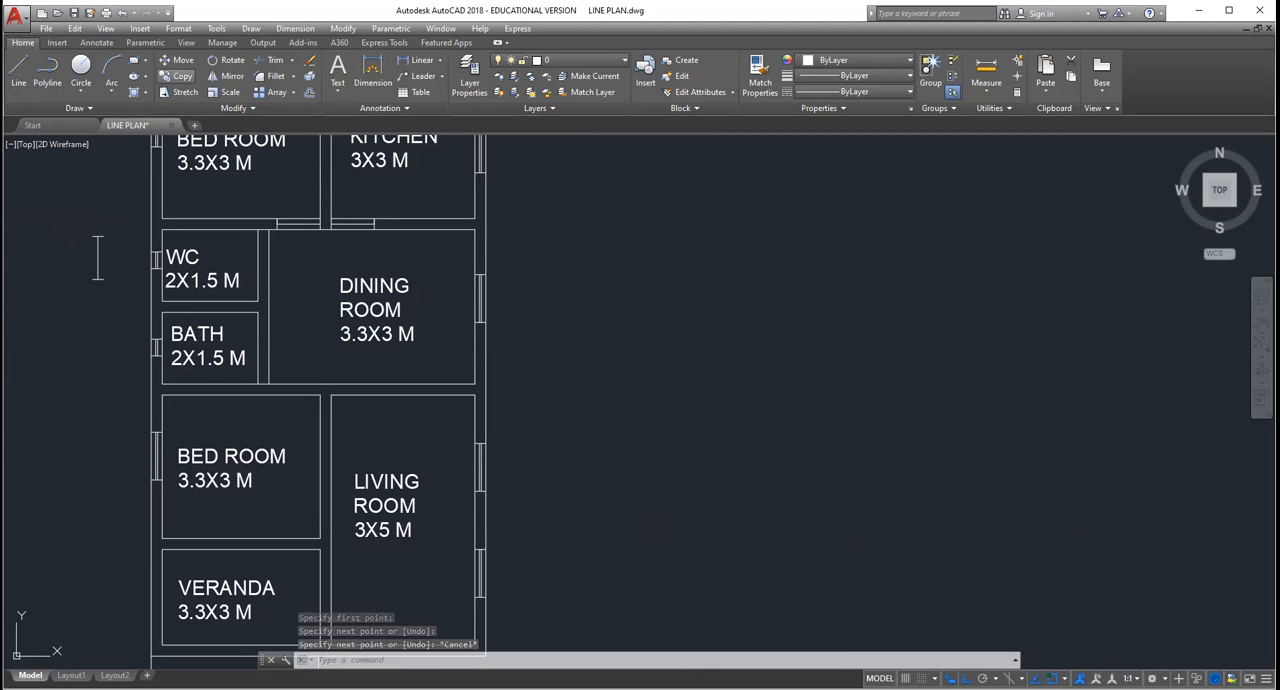
{"action": "left_click", "coordinate": [181, 77]}
{"action": "key", "text": "Escape"}
{"action": "key", "text": "Escape"}
{"action": "key", "text": "Escape"}
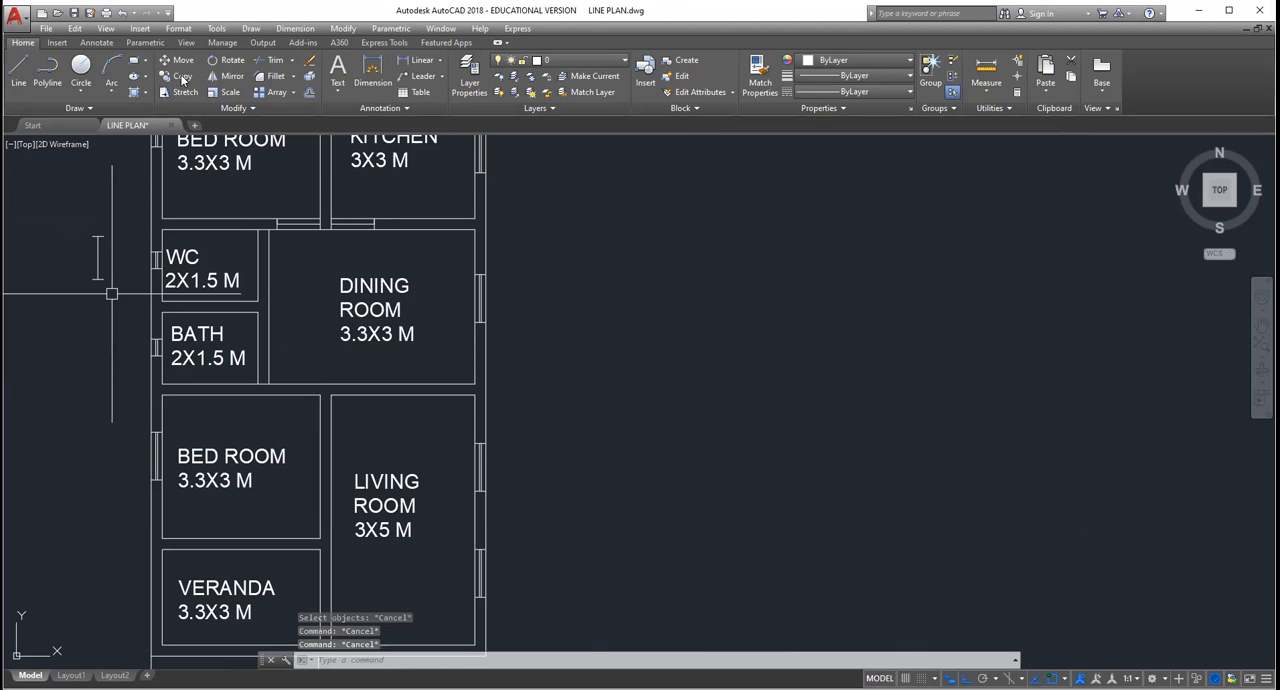
Step: With Ortho turned off, copy the 0.9 door symbol into the walls separating the WC and the bath from the dining room
{"action": "left_click", "coordinate": [112, 294]}
{"action": "left_click", "coordinate": [84, 226]}
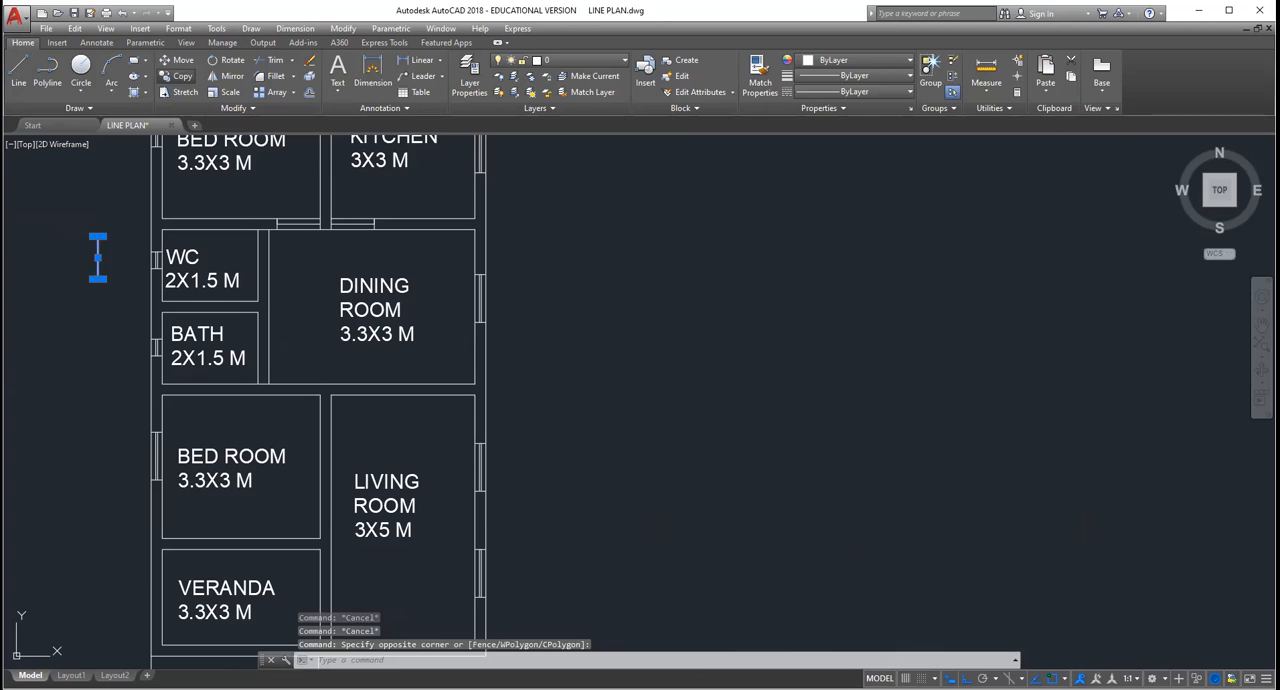
{"action": "left_click", "coordinate": [181, 77]}
{"action": "left_click", "coordinate": [93, 236]}
{"action": "key", "text": "F8"}
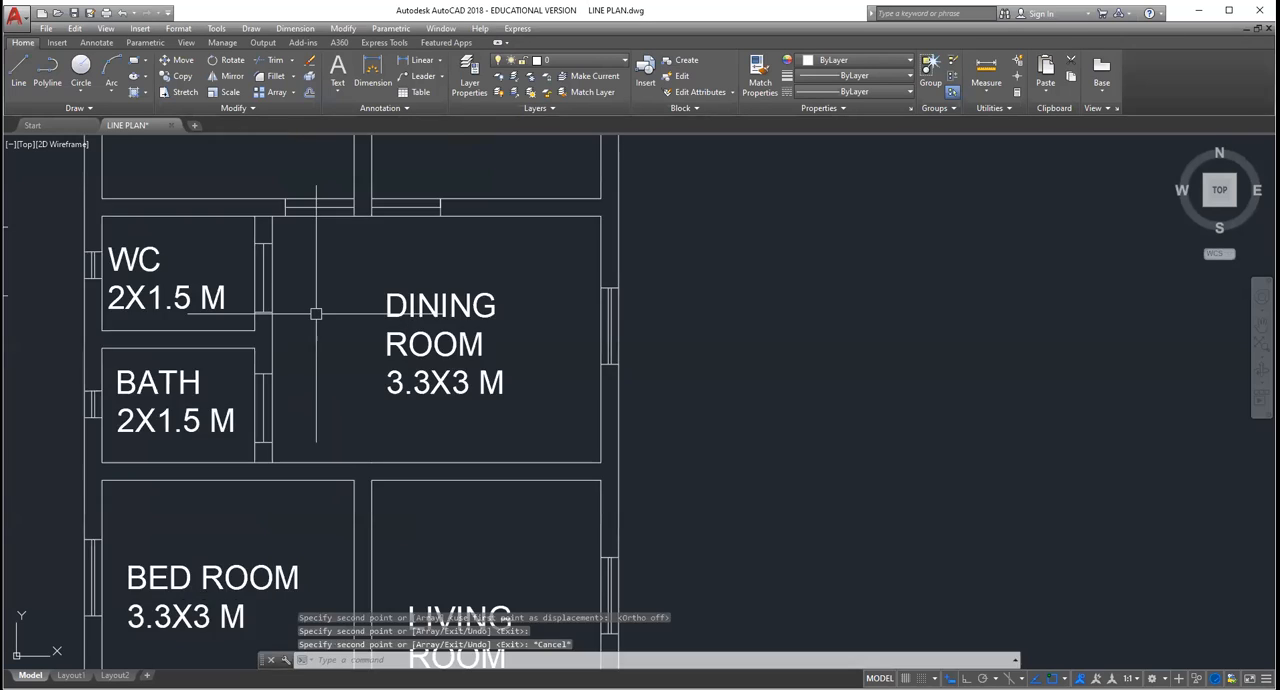
{"action": "scroll", "coordinate": [306, 387], "scroll_direction": "down", "scroll_amount": 2}
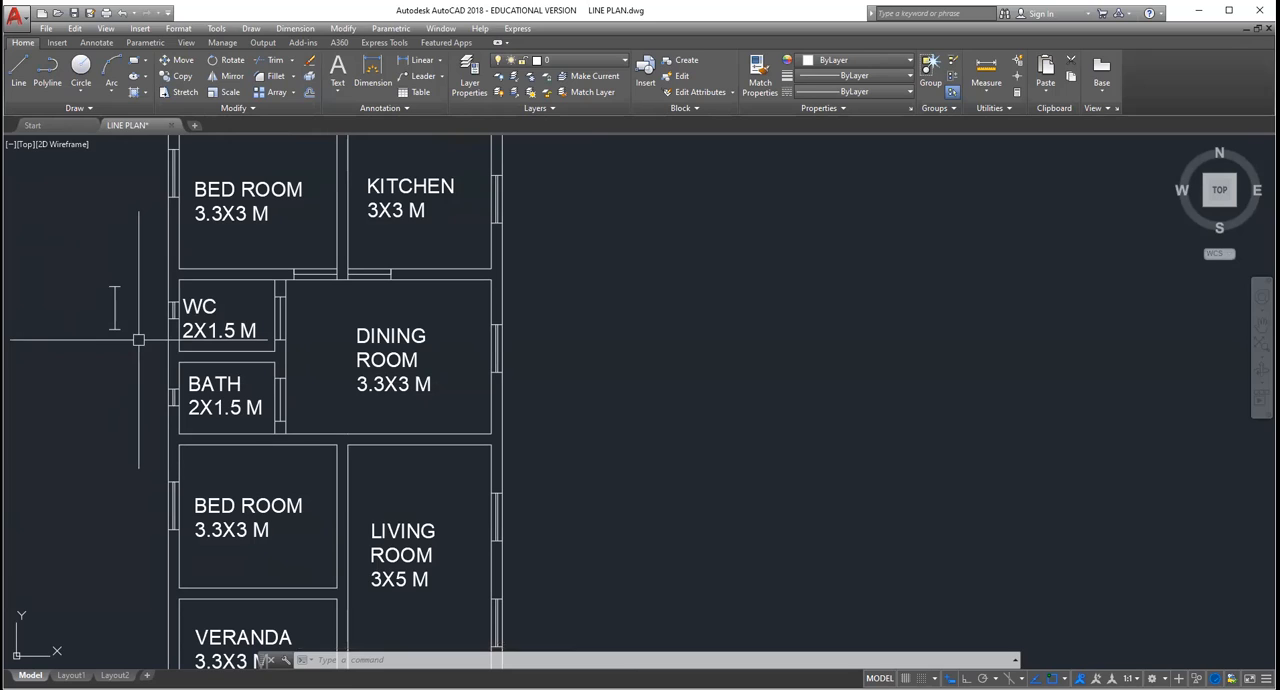
{"action": "key", "text": "Escape"}
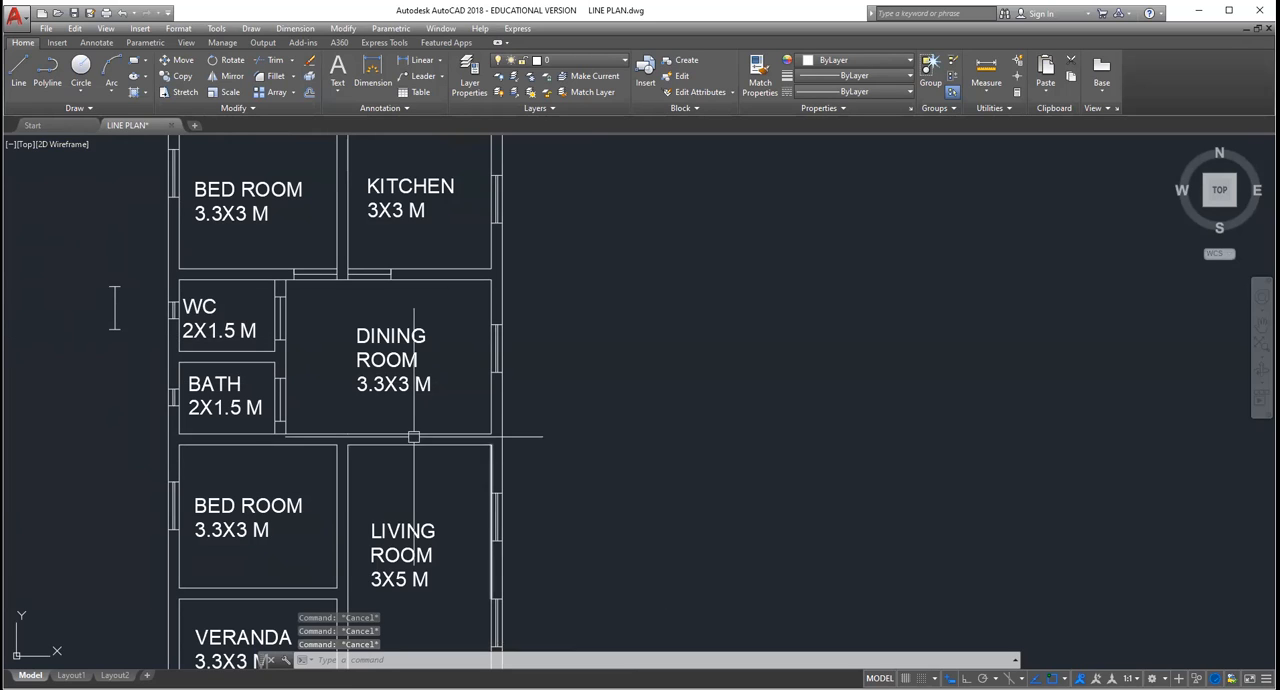
{"action": "left_click", "coordinate": [143, 353]}
{"action": "key", "text": "Escape"}
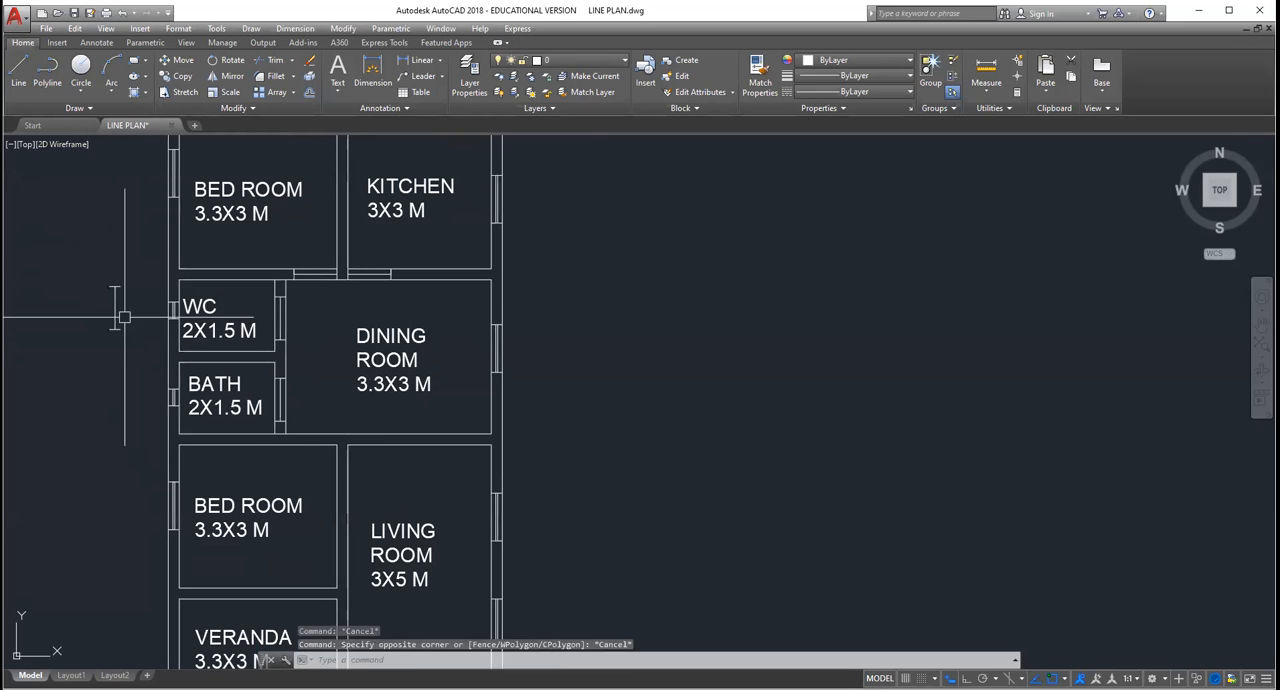
{"action": "left_click", "coordinate": [104, 277]}
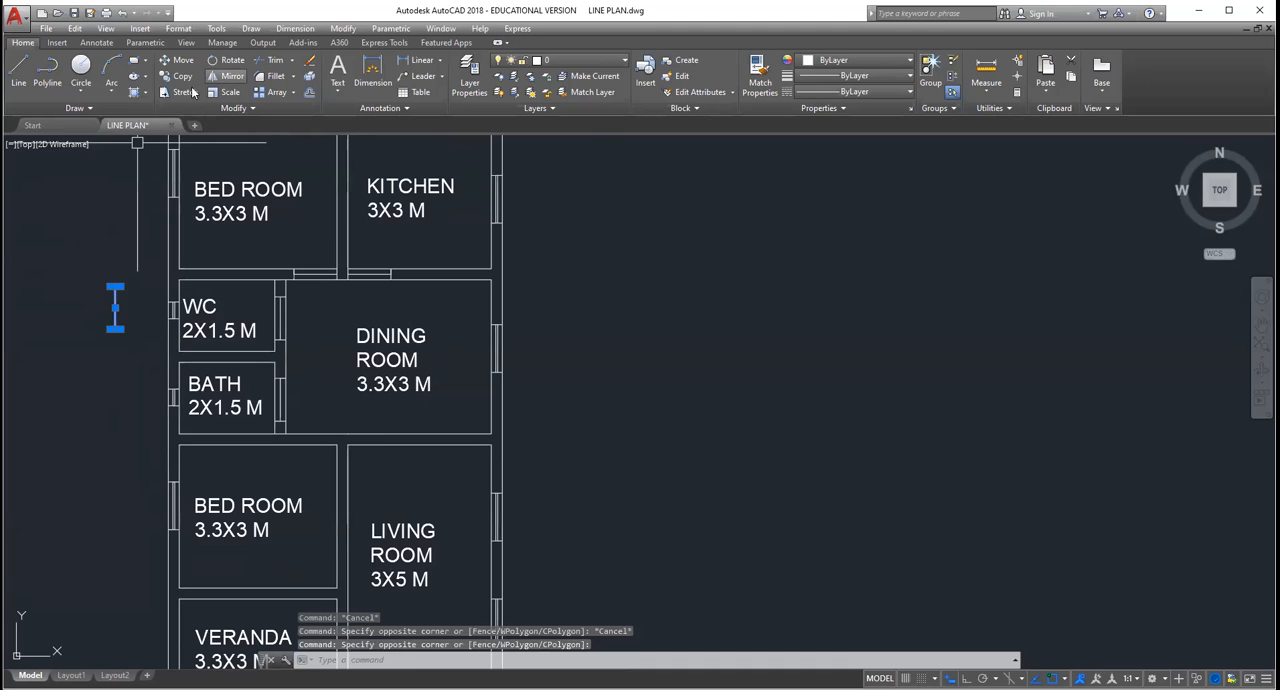
{"action": "key", "text": "Escape"}
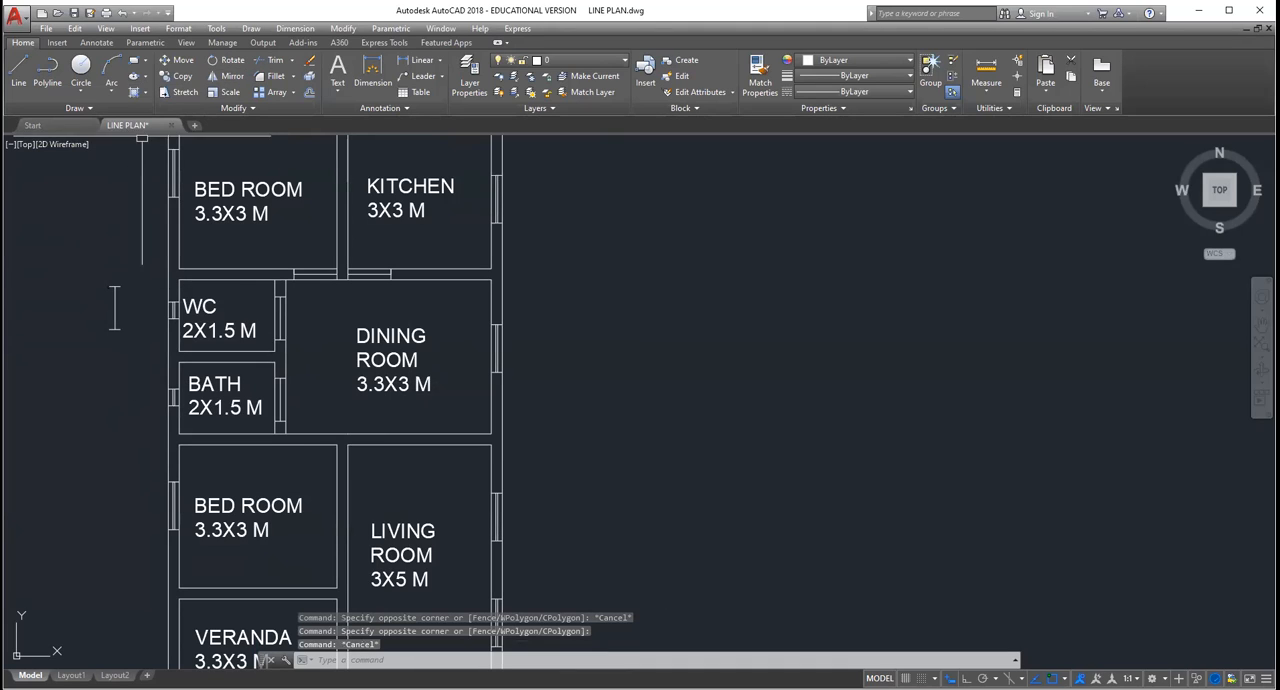
Step: With Ortho turned on, rotate the spare door symbol outside the WC so that it lies horizontally
{"action": "left_click", "coordinate": [128, 331]}
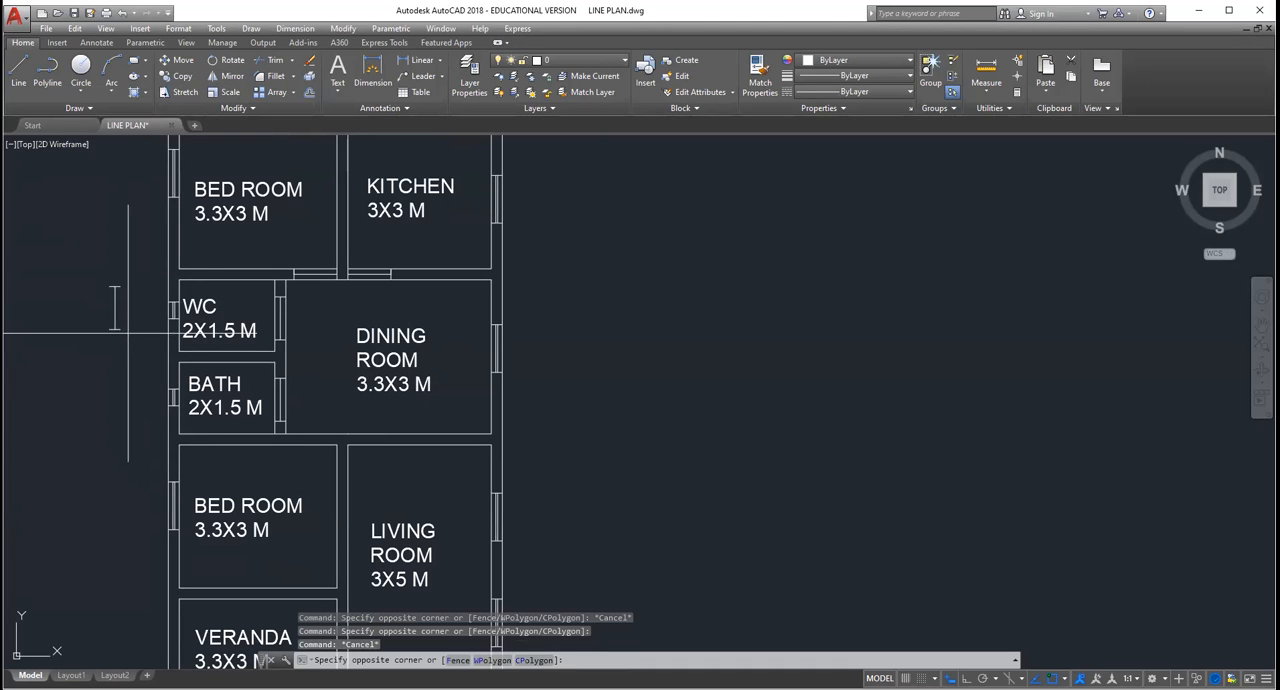
{"action": "left_click", "coordinate": [148, 153]}
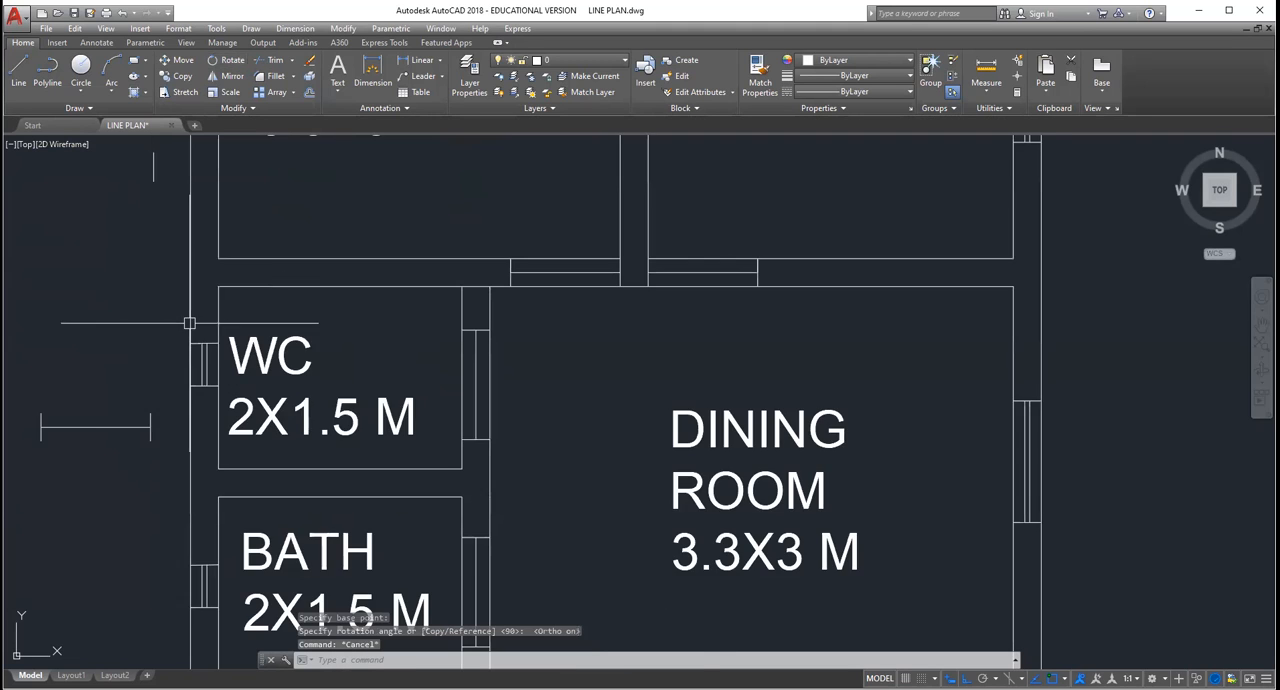
{"action": "scroll", "coordinate": [191, 360], "scroll_direction": "down", "scroll_amount": 2}
{"action": "scroll", "coordinate": [176, 410], "scroll_direction": "down", "scroll_amount": 2}
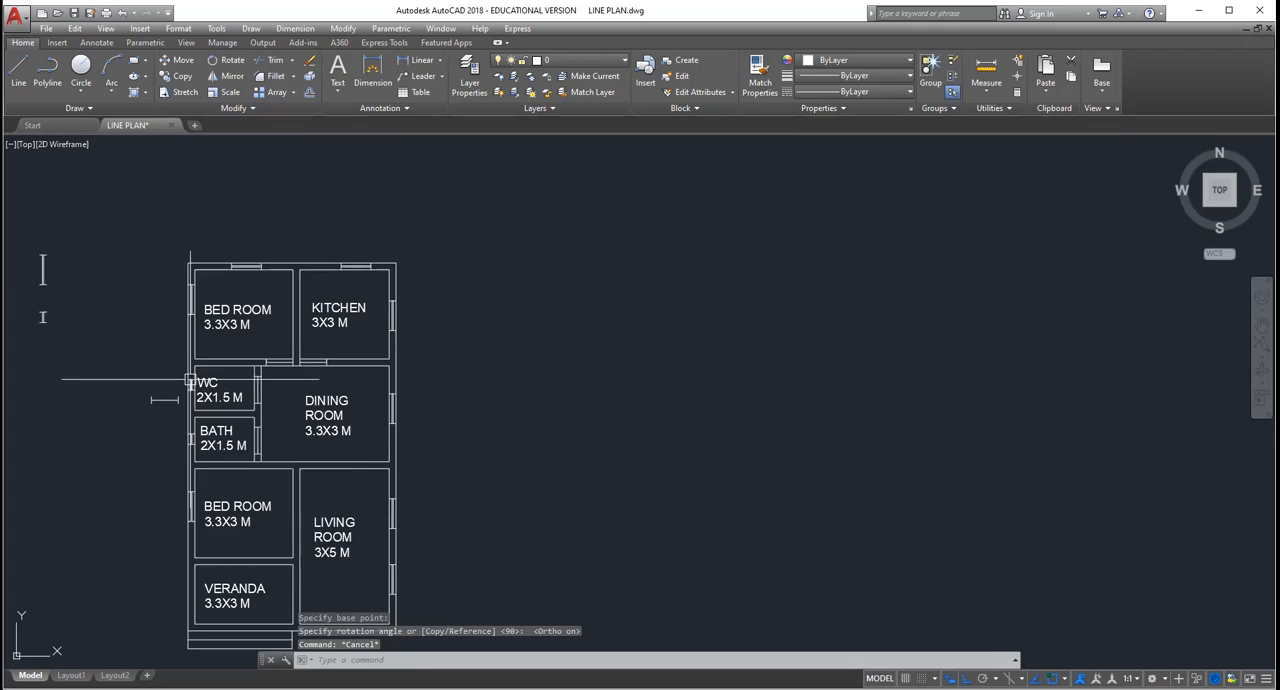
Step: Copy the horizontal door symbol twice into the wall below the dining room, once above the bedroom and once at the living room's corner
{"action": "scroll", "coordinate": [165, 430], "scroll_direction": "up", "scroll_amount": 2}
{"action": "scroll", "coordinate": [162, 434], "scroll_direction": "up", "scroll_amount": 2}
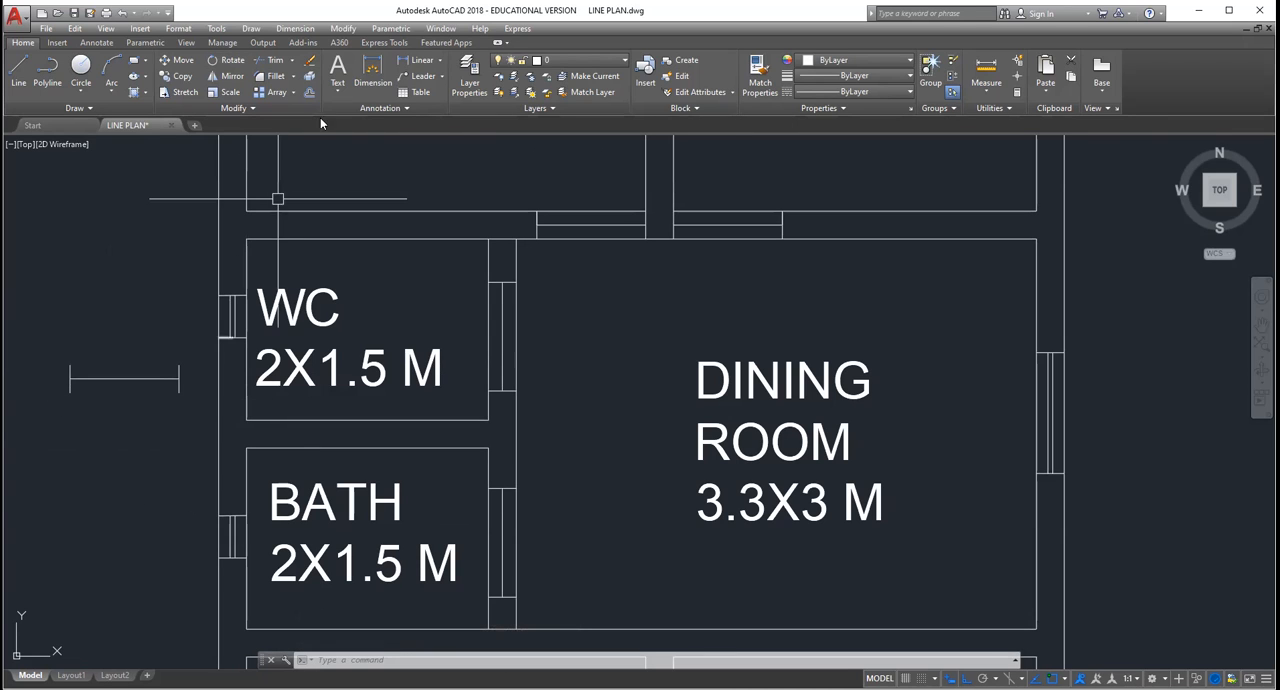
{"action": "scroll", "coordinate": [608, 323], "scroll_direction": "down", "scroll_amount": 2}
{"action": "scroll", "coordinate": [608, 323], "scroll_direction": "up", "scroll_amount": 2}
{"action": "scroll", "coordinate": [610, 325], "scroll_direction": "down", "scroll_amount": 2}
{"action": "scroll", "coordinate": [620, 349], "scroll_direction": "up", "scroll_amount": 1}
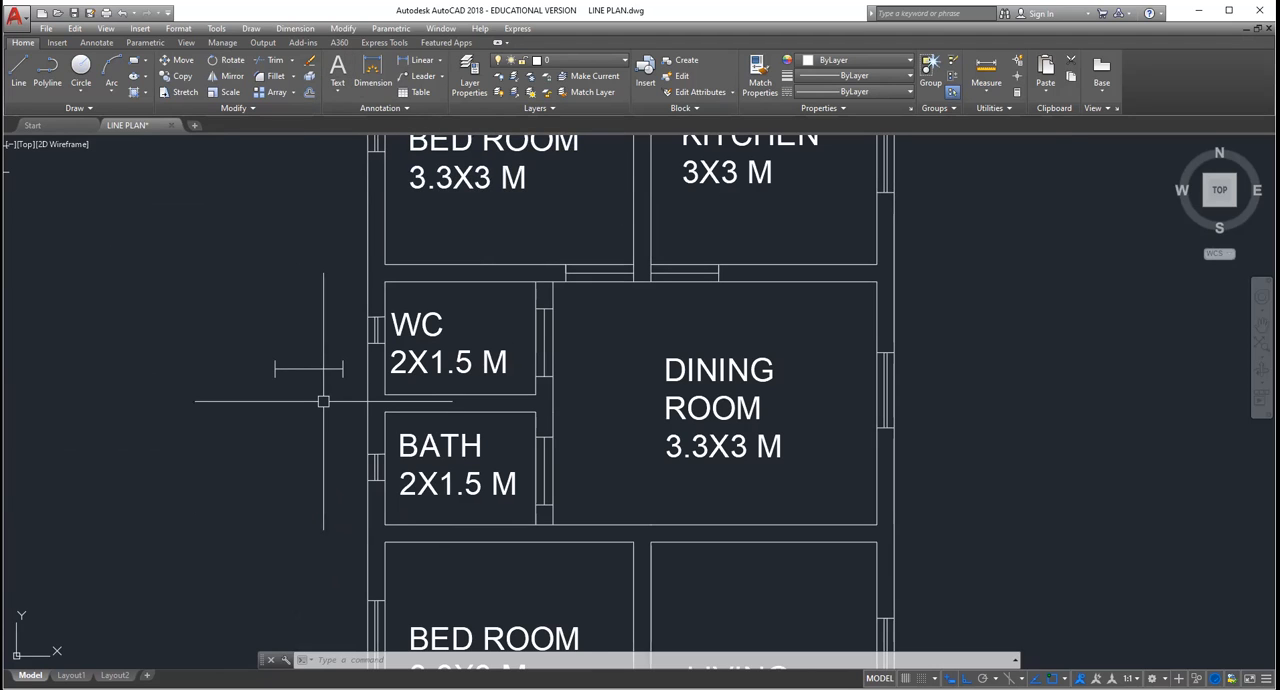
{"action": "left_click", "coordinate": [355, 394]}
{"action": "left_click", "coordinate": [262, 343]}
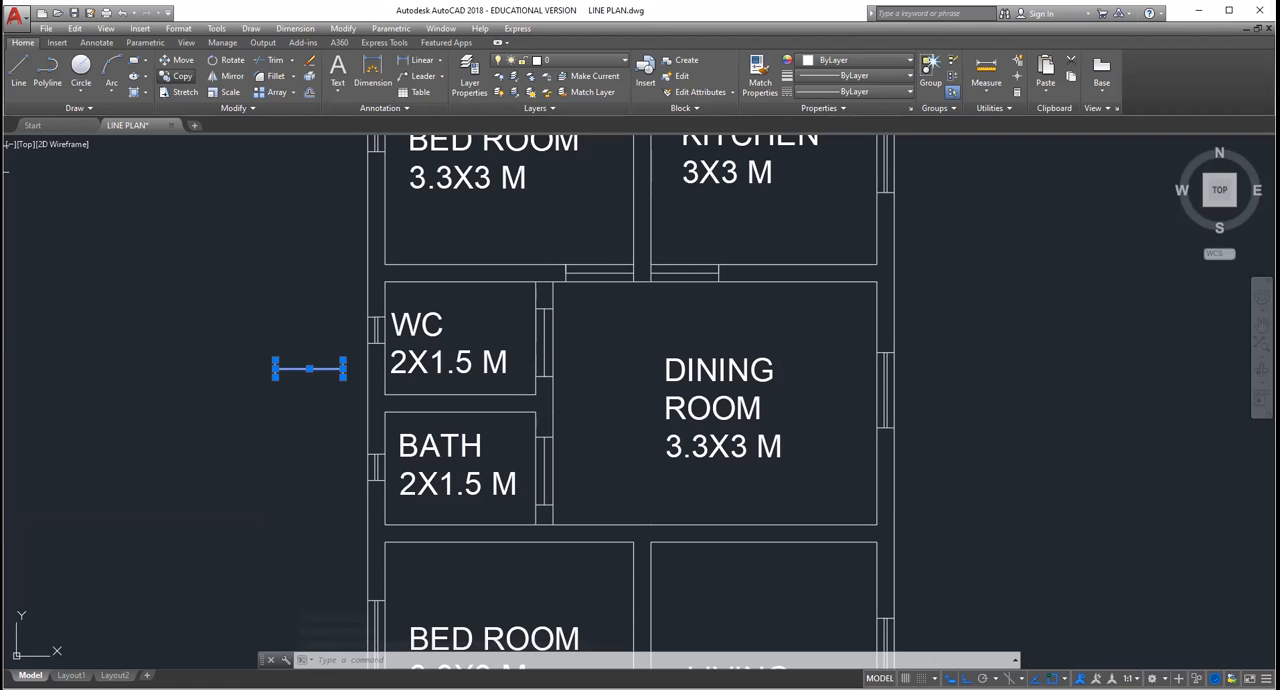
{"action": "key", "text": "Escape"}
Step: Delete all lines of the spare horizontal door symbol outside the WC's outer wall
{"action": "scroll", "coordinate": [705, 400], "scroll_direction": "down", "scroll_amount": 5}
{"action": "scroll", "coordinate": [759, 518], "scroll_direction": "up", "scroll_amount": 4}
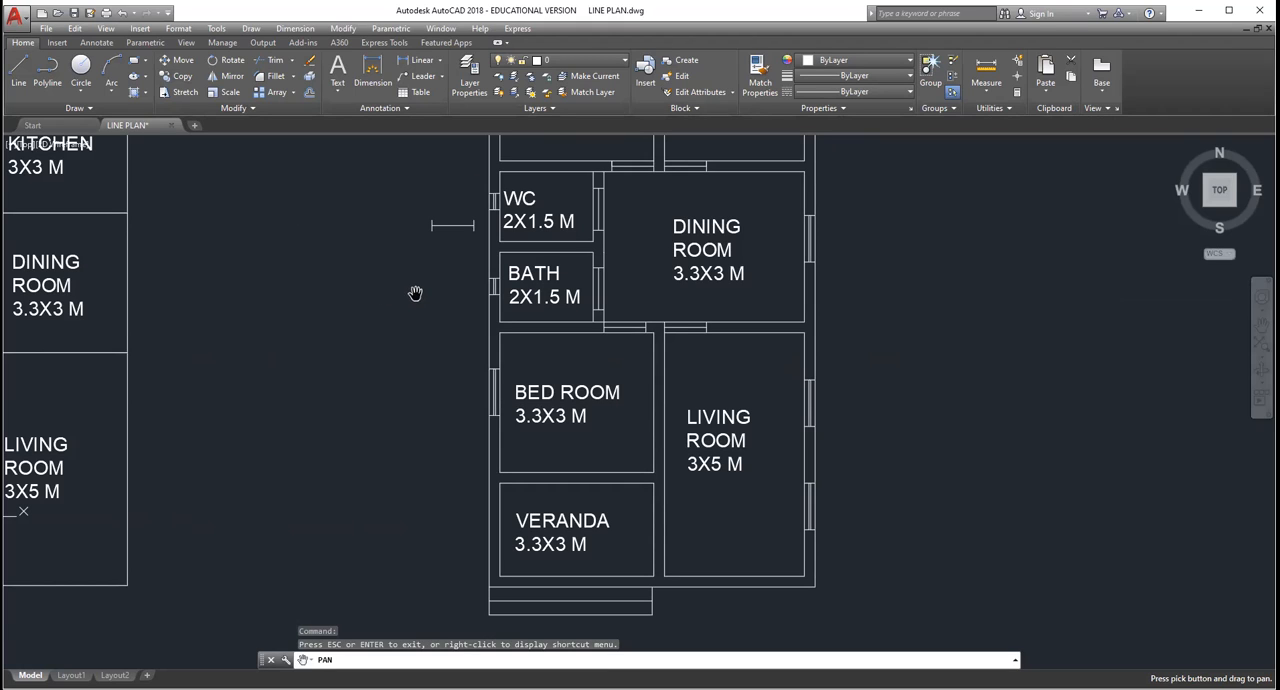
{"action": "key", "text": "Escape"}
{"action": "left_click", "coordinate": [489, 247]}
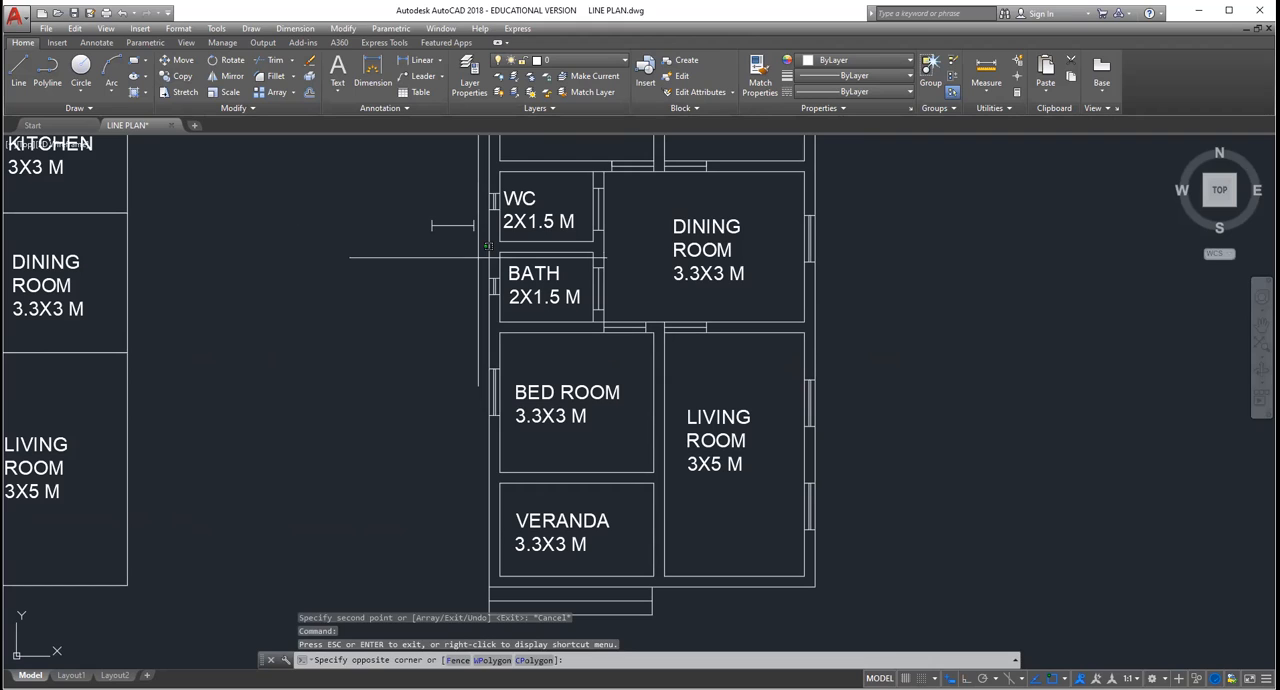
{"action": "left_click", "coordinate": [434, 206]}
{"action": "key", "text": "Delete"}
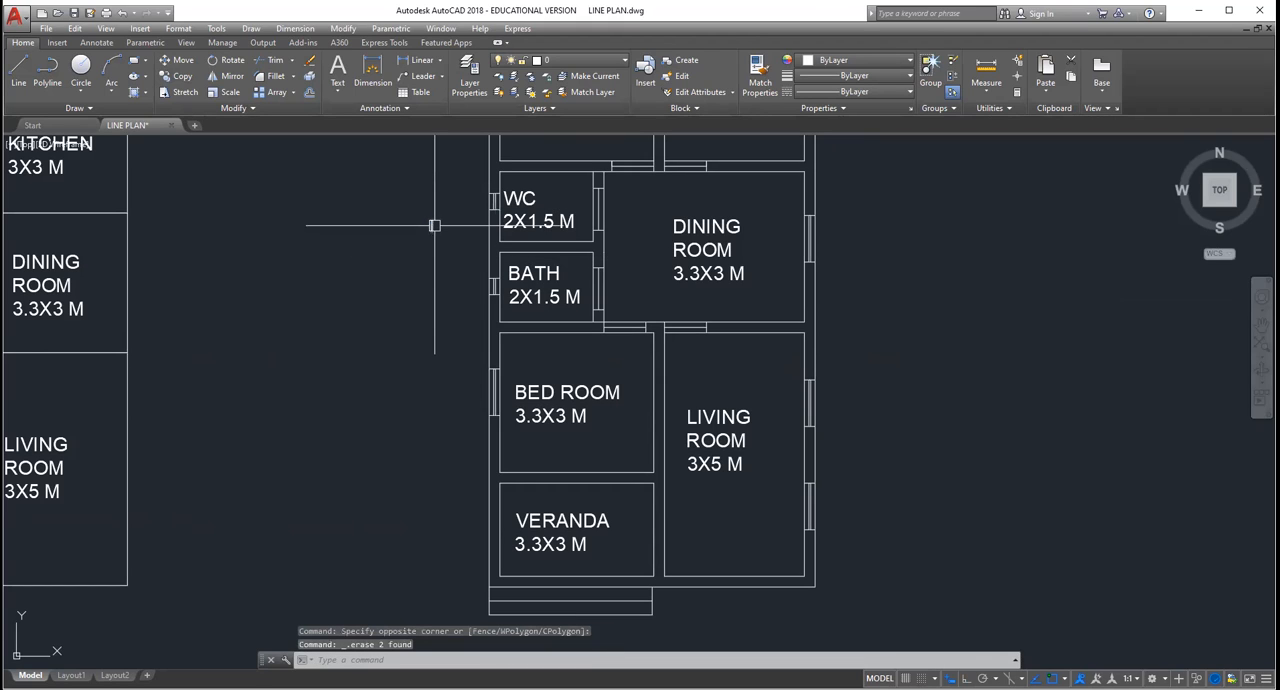
{"action": "left_click", "coordinate": [434, 225]}
{"action": "left_click", "coordinate": [434, 224]}
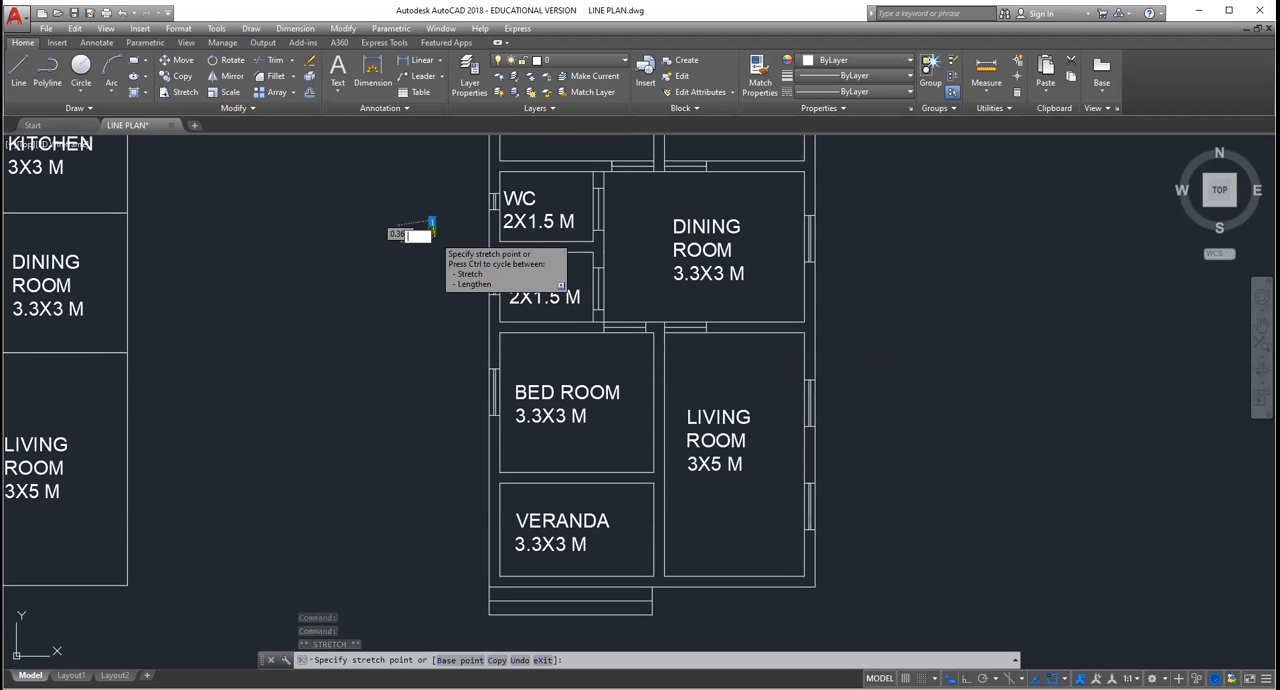
{"action": "key", "text": "Escape"}
{"action": "left_click", "coordinate": [466, 250]}
{"action": "left_click", "coordinate": [409, 197]}
{"action": "key", "text": "Delete"}
Step: Examine the walls around the lower bedroom, veranda and living room for door openings that are still missing
{"action": "scroll", "coordinate": [480, 311], "scroll_direction": "down", "scroll_amount": 4}
{"action": "scroll", "coordinate": [503, 337], "scroll_direction": "up", "scroll_amount": 8}
{"action": "scroll", "coordinate": [507, 338], "scroll_direction": "down", "scroll_amount": 4}
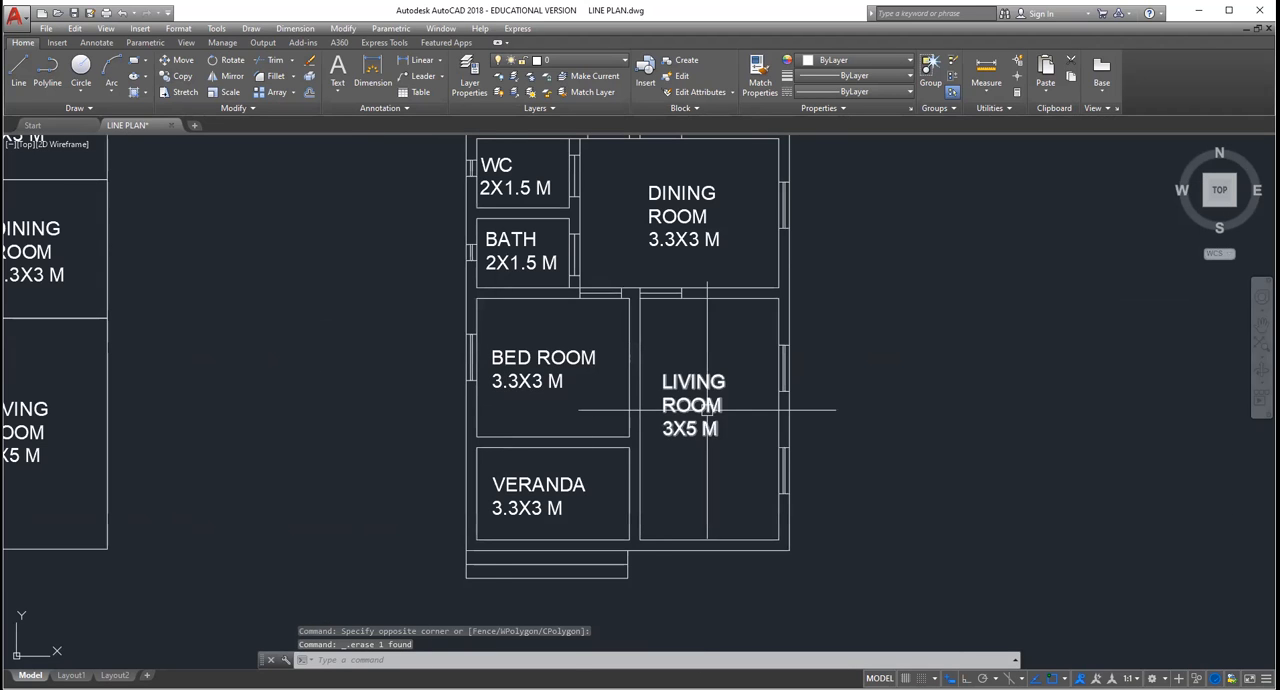
{"action": "scroll", "coordinate": [740, 422], "scroll_direction": "up", "scroll_amount": 2}
{"action": "scroll", "coordinate": [609, 326], "scroll_direction": "down", "scroll_amount": 2}
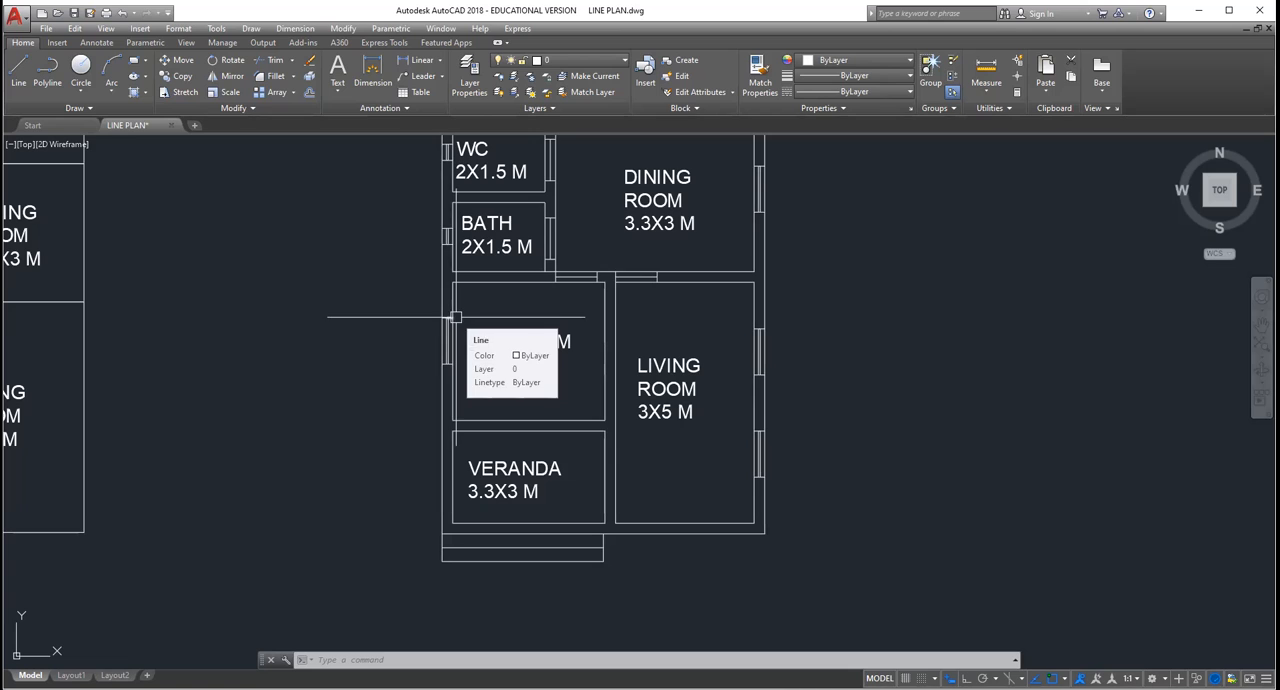
{"action": "scroll", "coordinate": [541, 433], "scroll_direction": "up", "scroll_amount": 2}
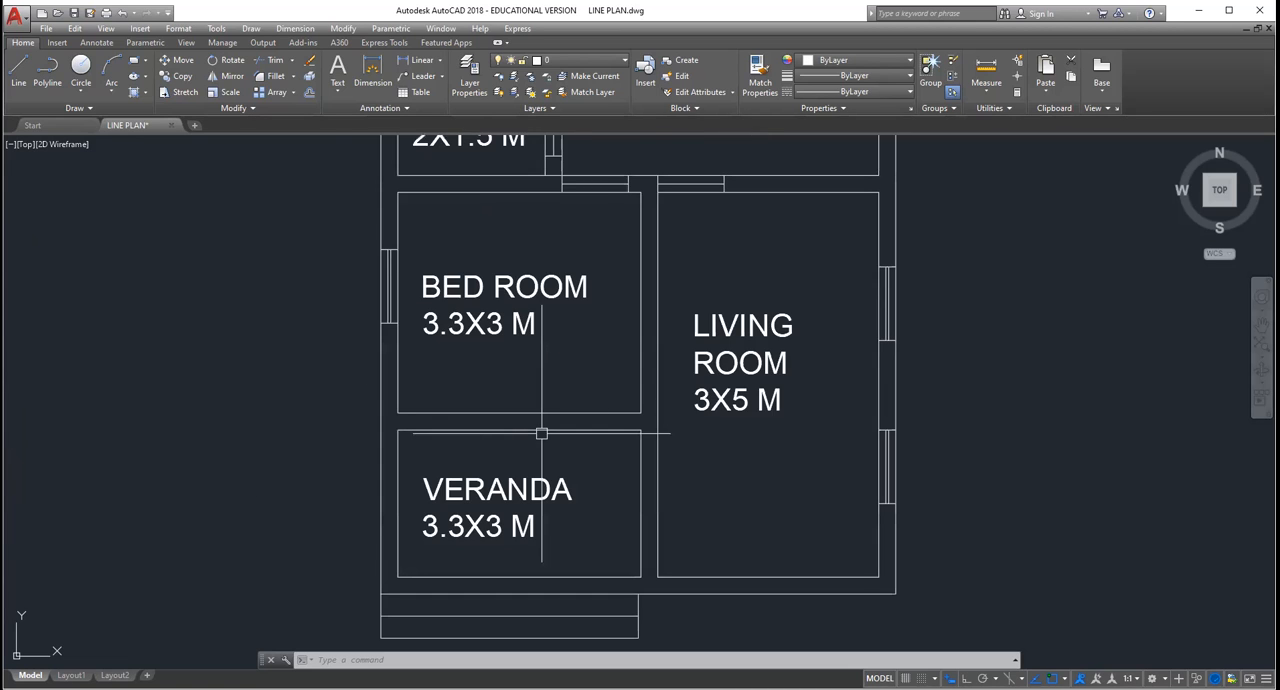
{"action": "scroll", "coordinate": [541, 433], "scroll_direction": "down", "scroll_amount": 4}
{"action": "scroll", "coordinate": [575, 352], "scroll_direction": "up", "scroll_amount": 2}
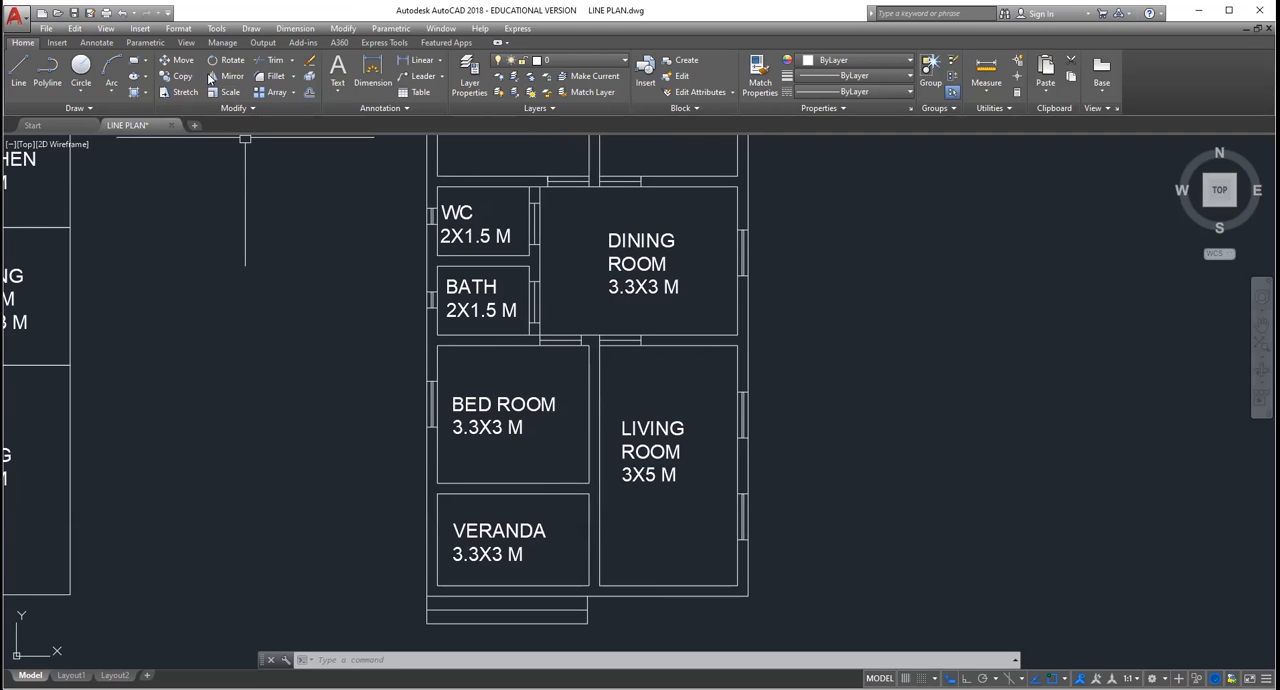
{"action": "left_click", "coordinate": [19, 68]}
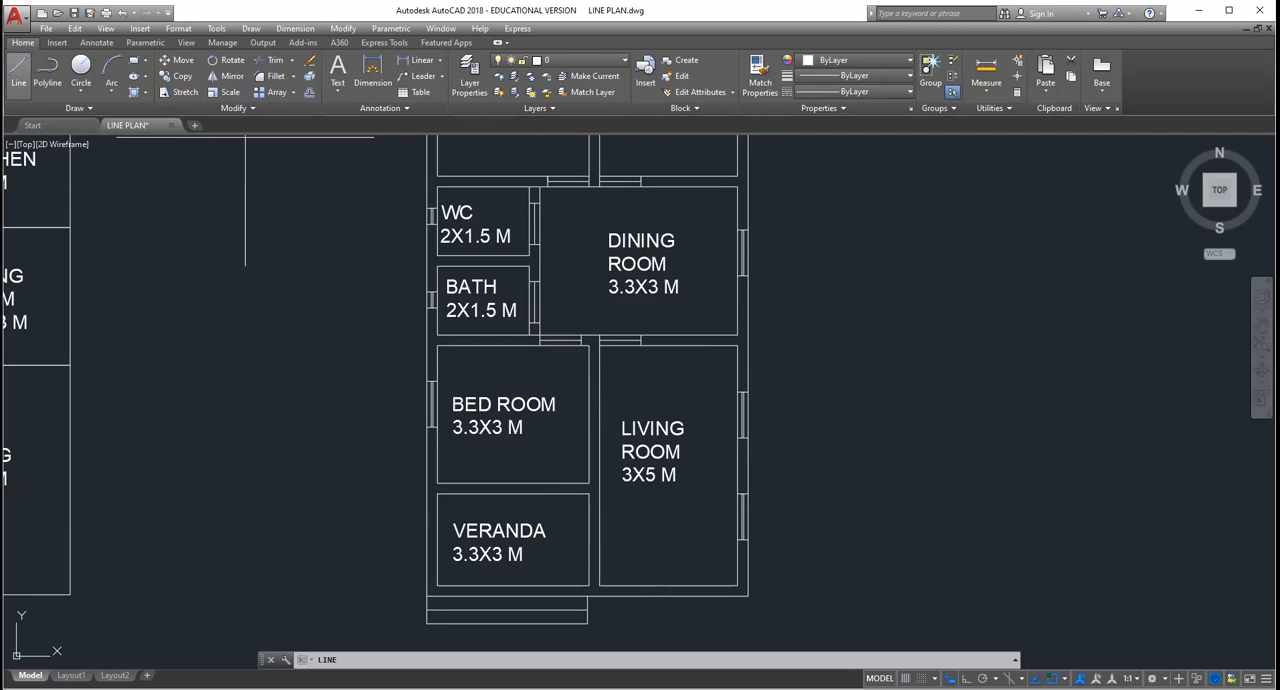
{"action": "key", "text": "Escape"}
{"action": "key", "text": "Escape"}
{"action": "key", "text": "Escape"}
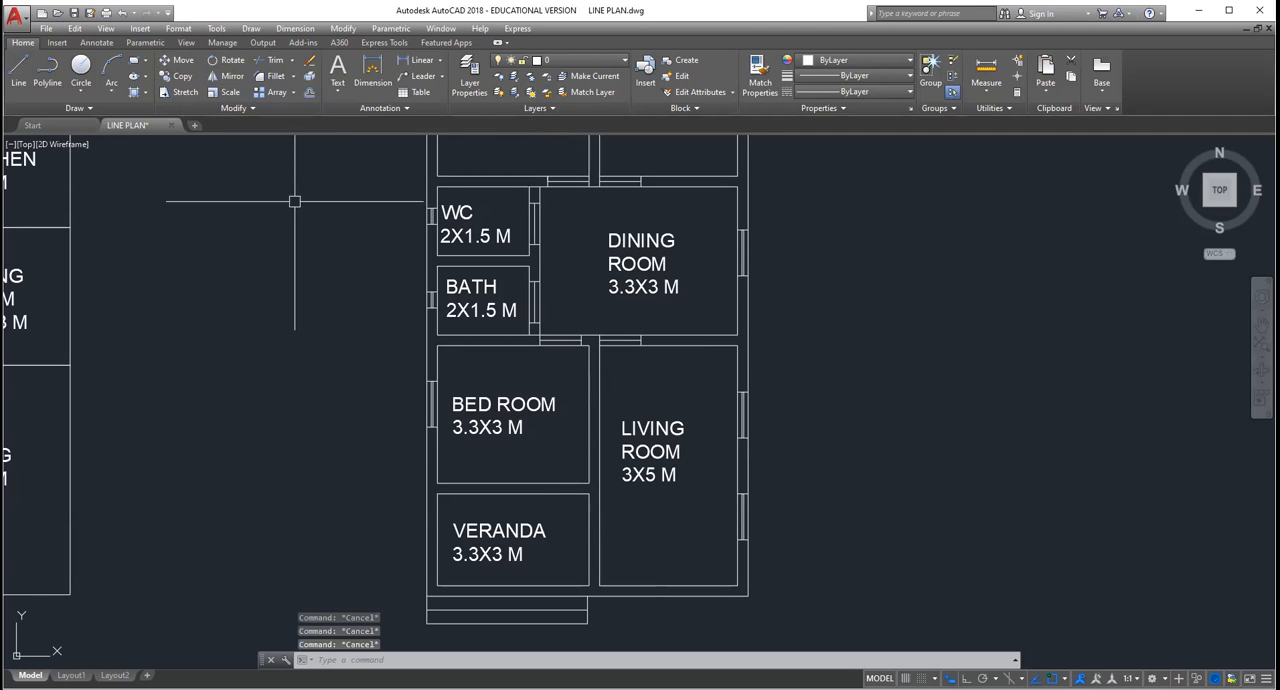
{"action": "scroll", "coordinate": [492, 360], "scroll_direction": "up", "scroll_amount": 2}
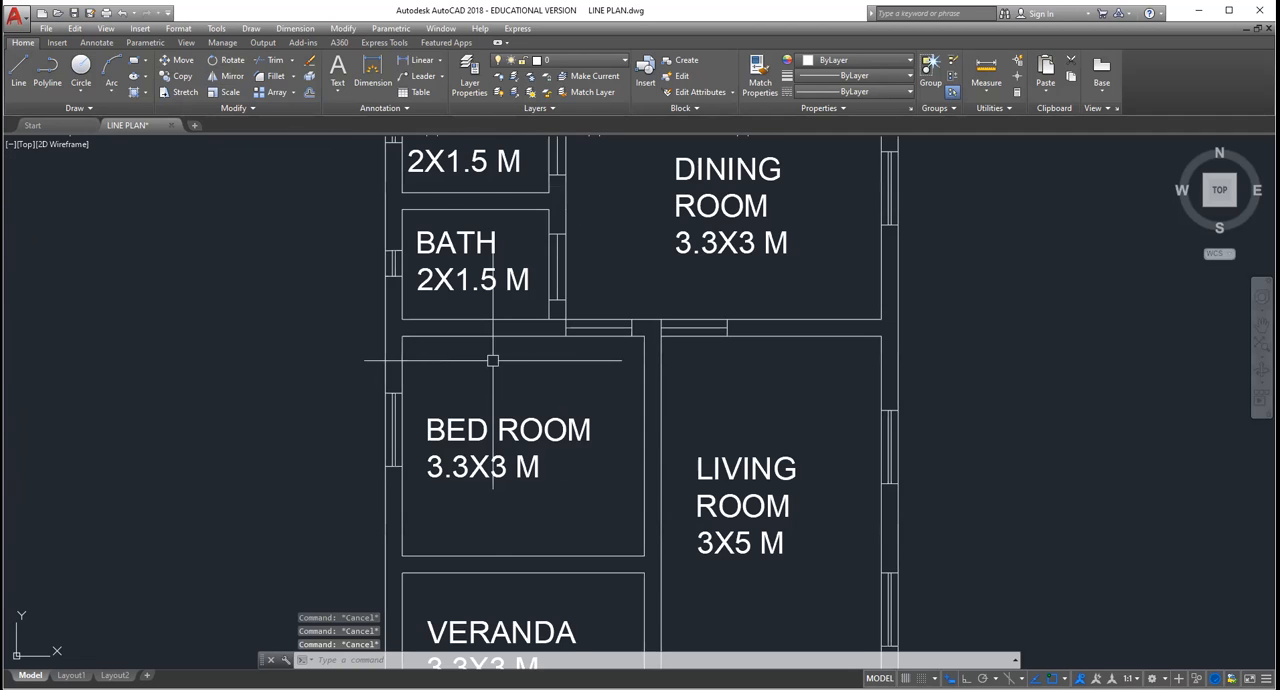
{"action": "scroll", "coordinate": [492, 360], "scroll_direction": "down", "scroll_amount": 2}
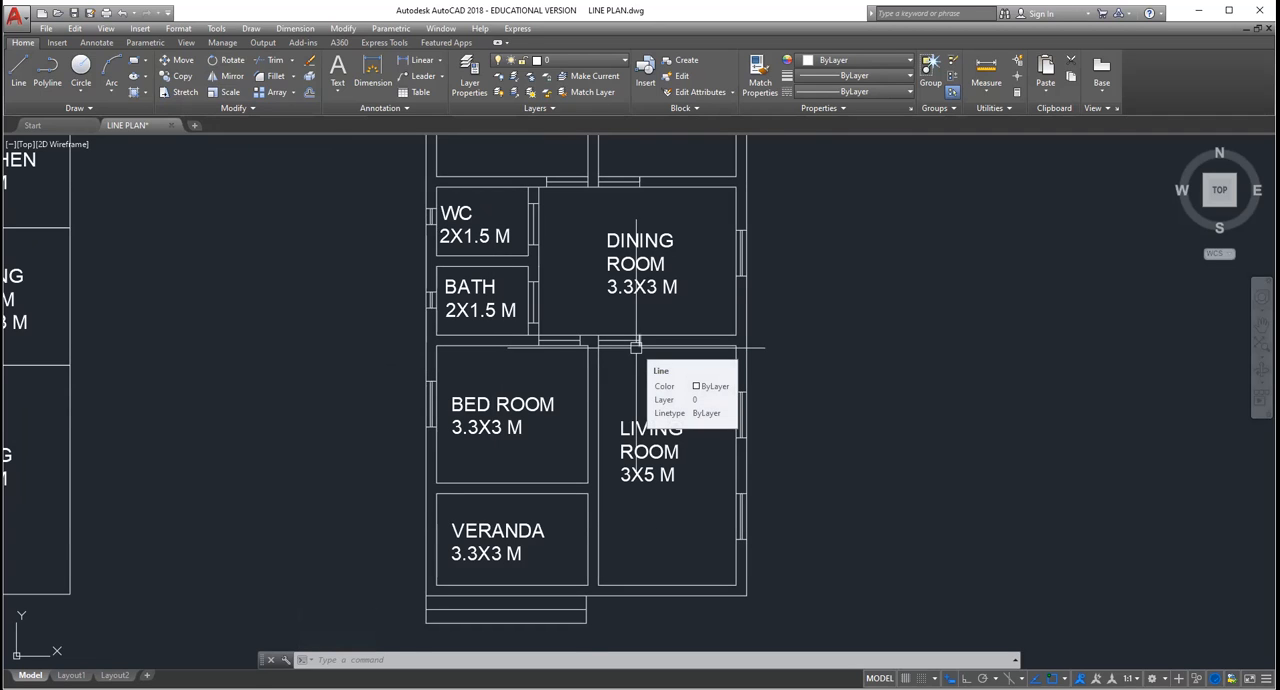
{"action": "scroll", "coordinate": [606, 342], "scroll_direction": "up", "scroll_amount": 2}
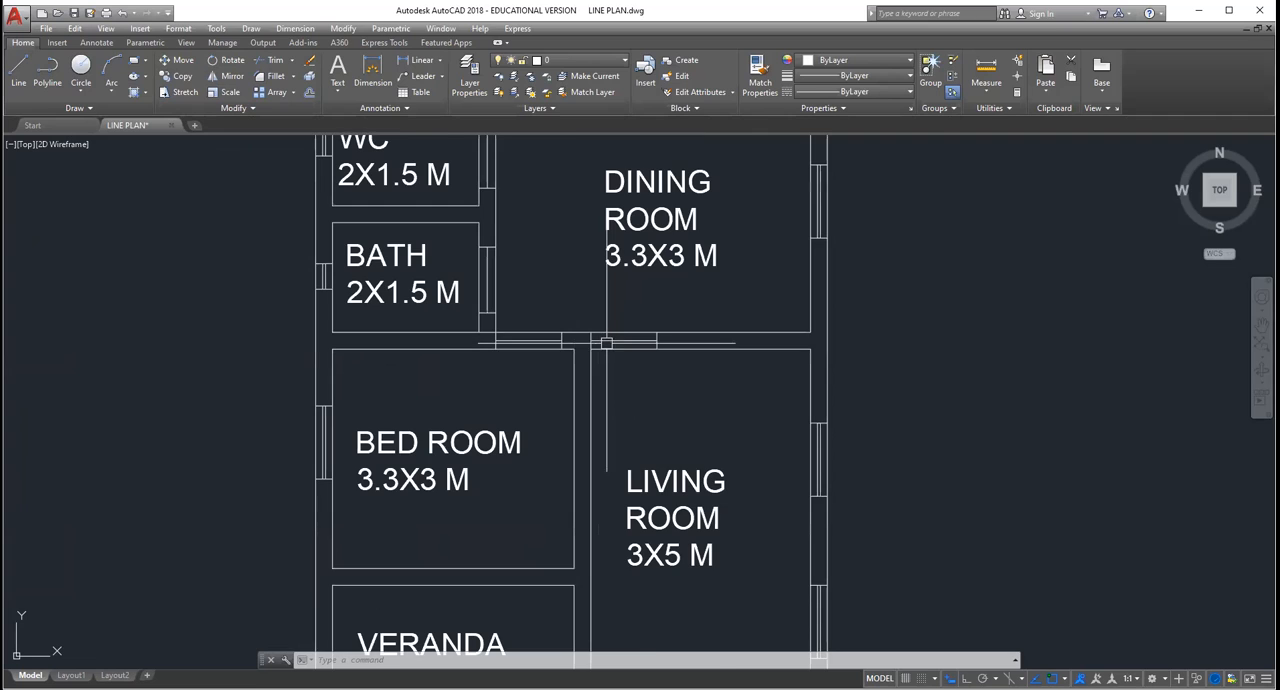
{"action": "scroll", "coordinate": [606, 342], "scroll_direction": "up", "scroll_amount": 2}
{"action": "scroll", "coordinate": [600, 380], "scroll_direction": "down", "scroll_amount": 2}
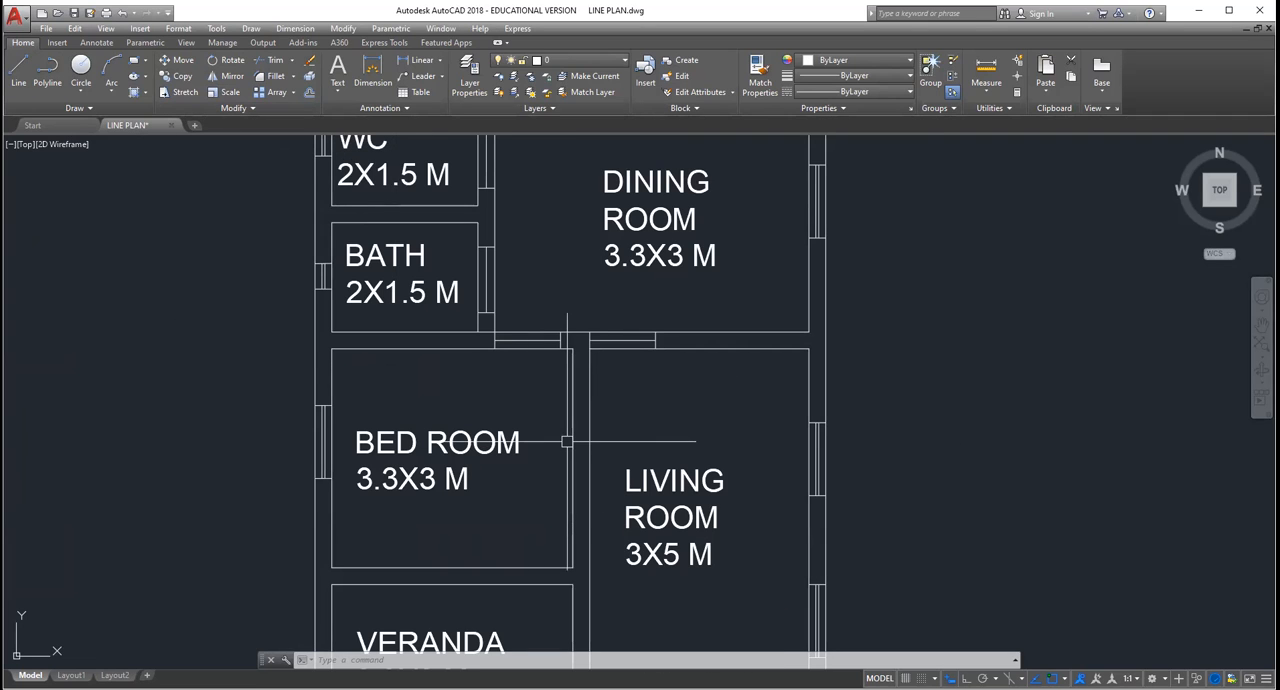
{"action": "left_click", "coordinate": [16, 74]}
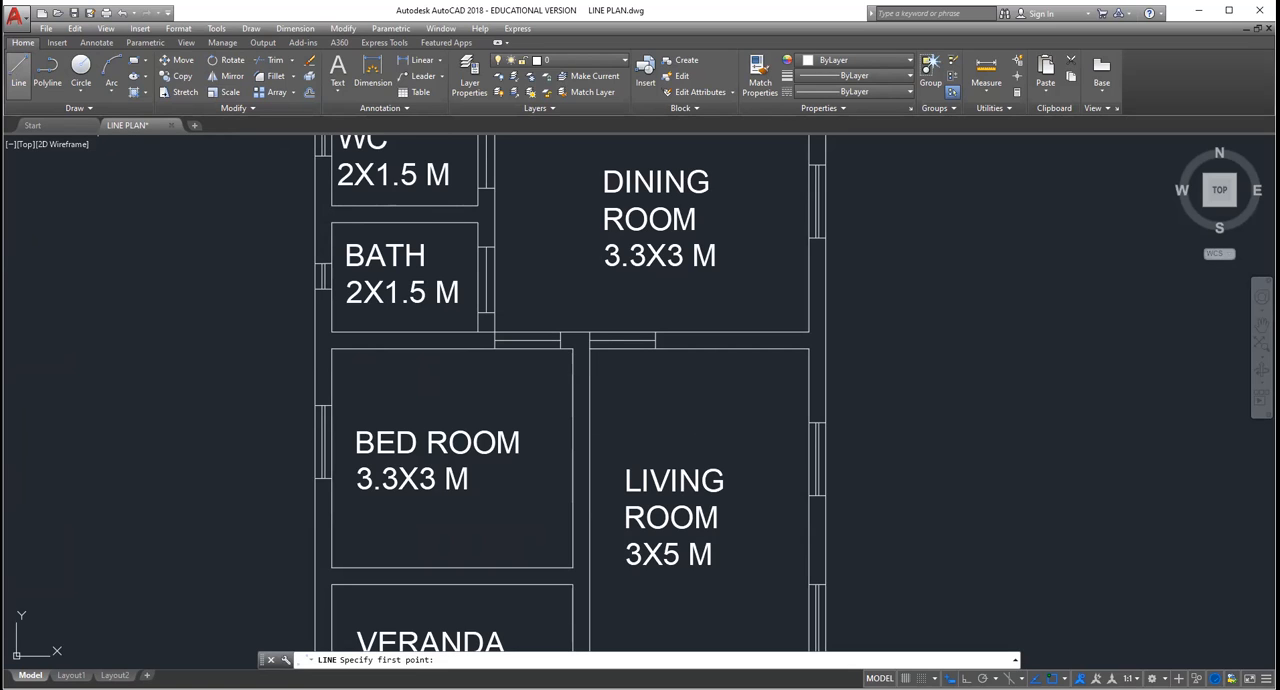
{"action": "left_click", "coordinate": [92, 275]}
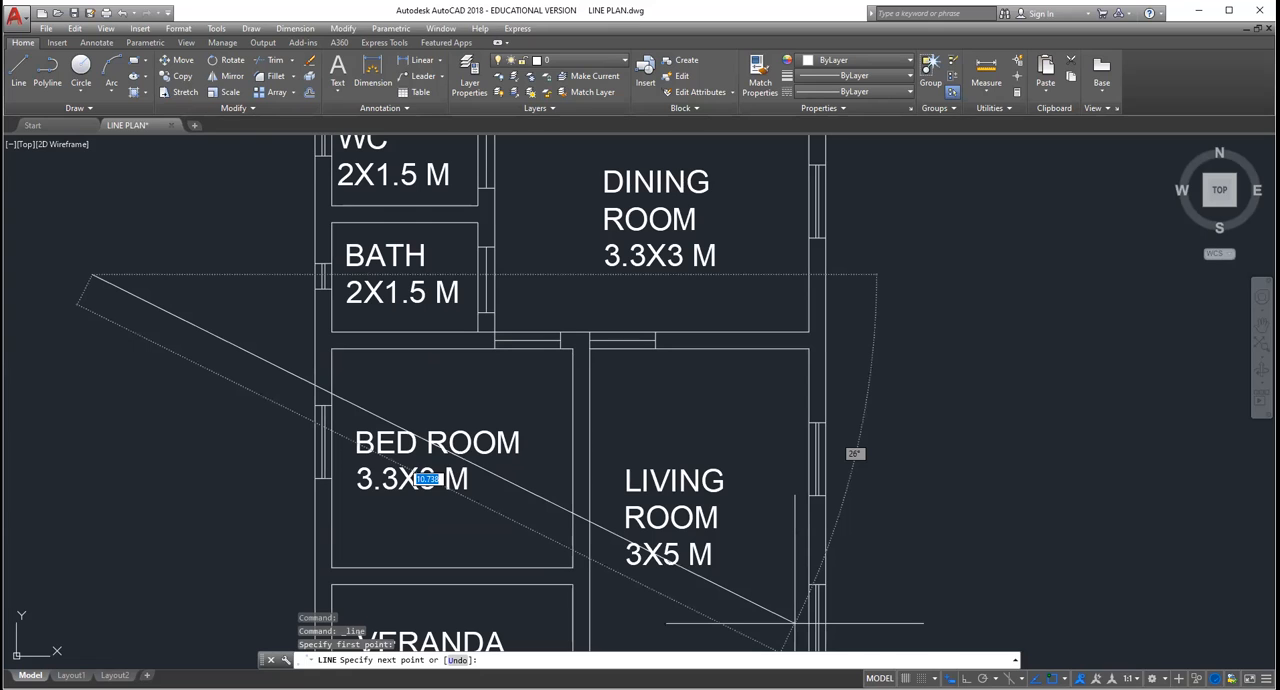
{"action": "key", "text": "Escape"}
{"action": "scroll", "coordinate": [611, 457], "scroll_direction": "down", "scroll_amount": 2}
{"action": "scroll", "coordinate": [611, 457], "scroll_direction": "up", "scroll_amount": 1}
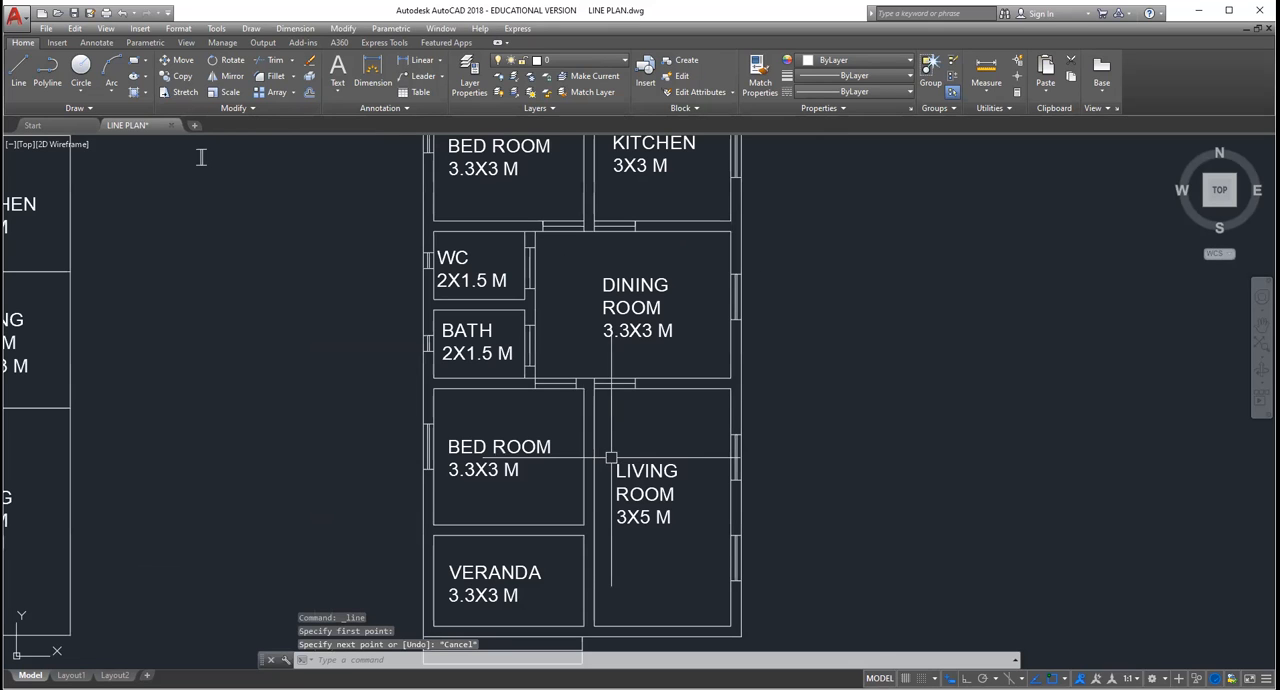
Step: Copy the bath's door symbol with its two wall lines to the free area outside the WC's outer wall
{"action": "left_click", "coordinate": [549, 363]}
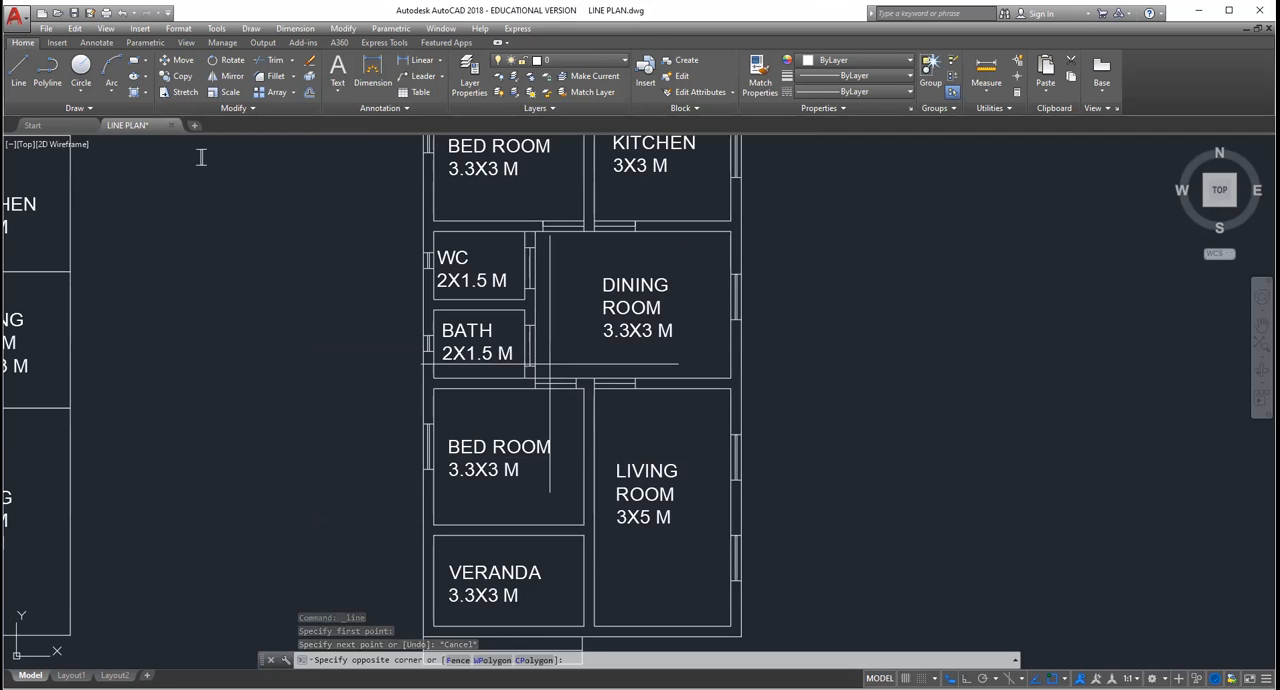
{"action": "left_click", "coordinate": [534, 333]}
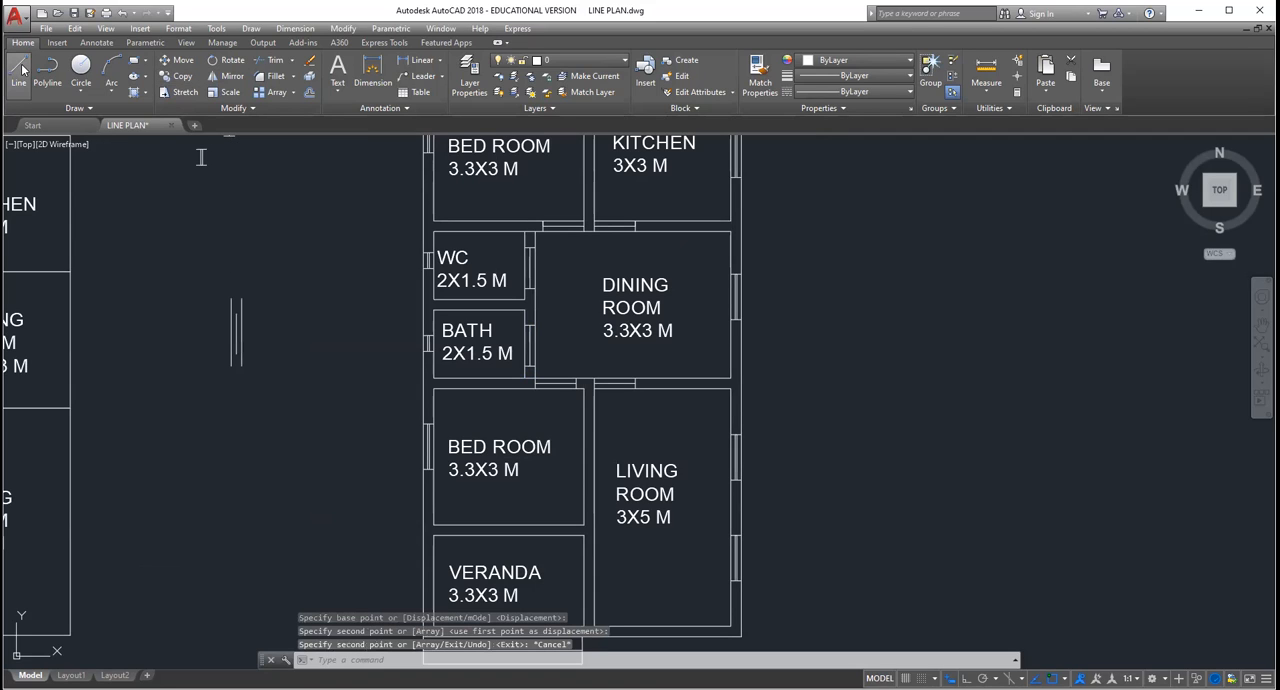
{"action": "left_click", "coordinate": [20, 66]}
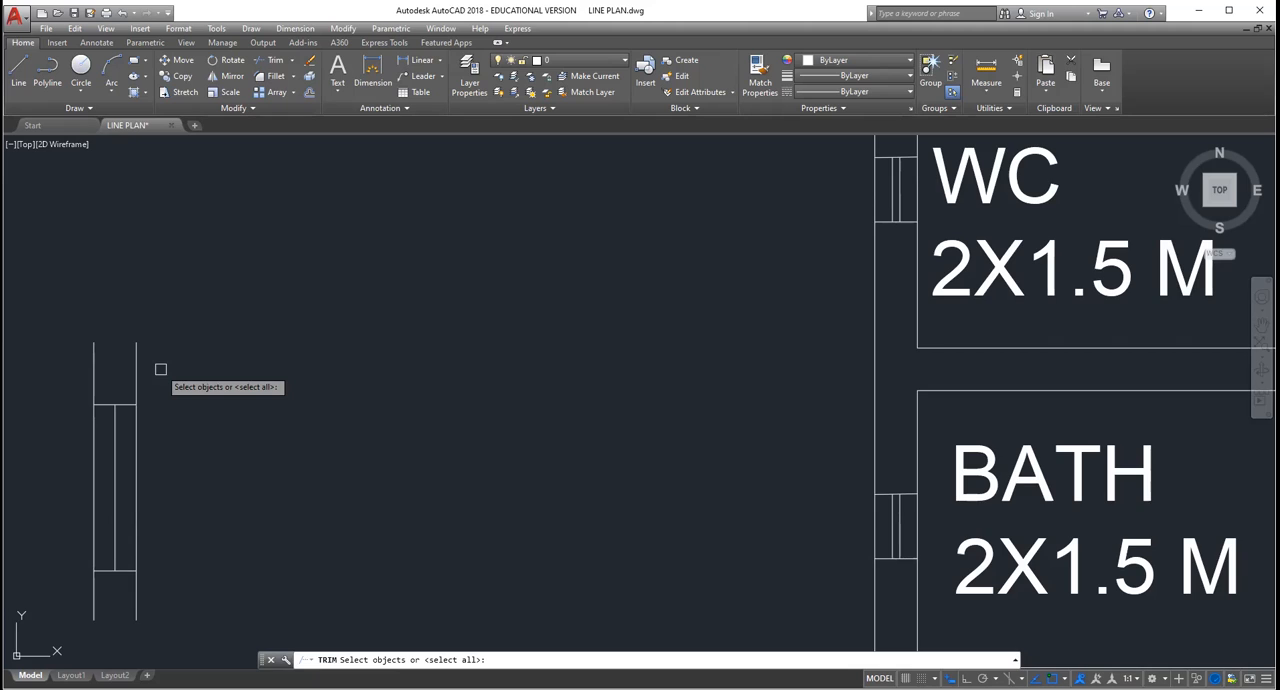
Step: Trim the overhanging wall lines of the spare door symbol and delete its two side lines, keeping the centre line and end caps
{"action": "key", "text": "Escape"}
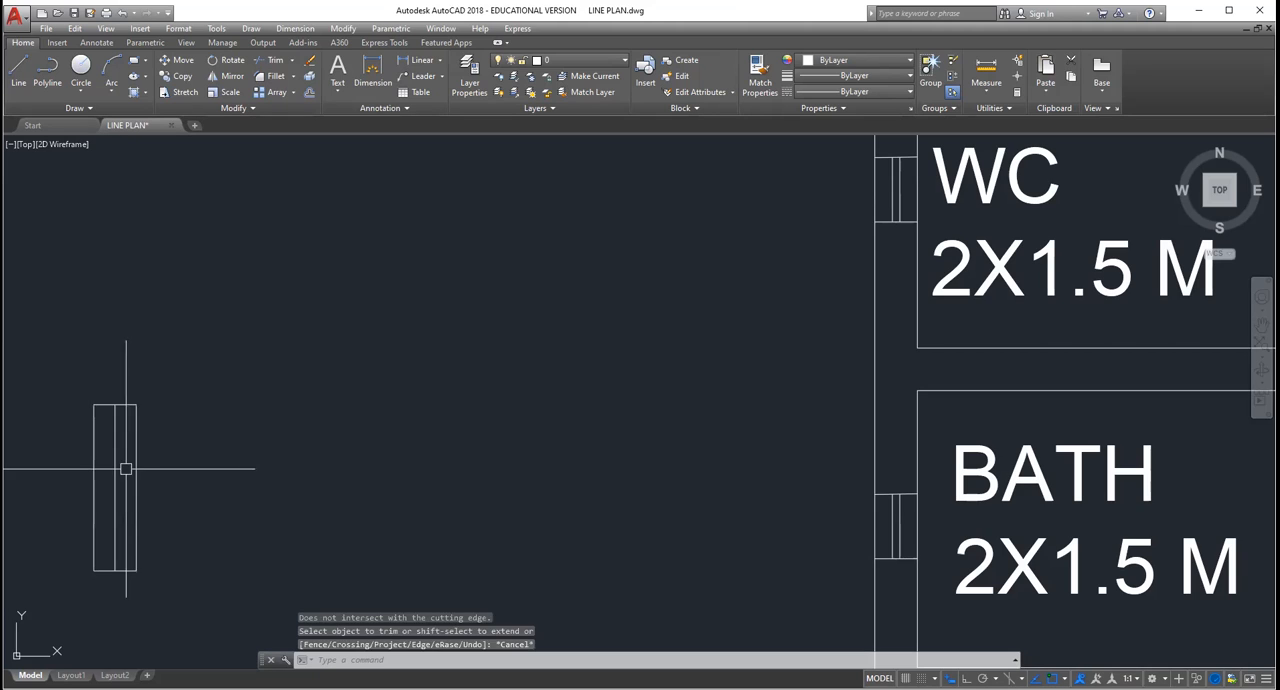
{"action": "key", "text": "Escape"}
{"action": "left_click", "coordinate": [136, 472]}
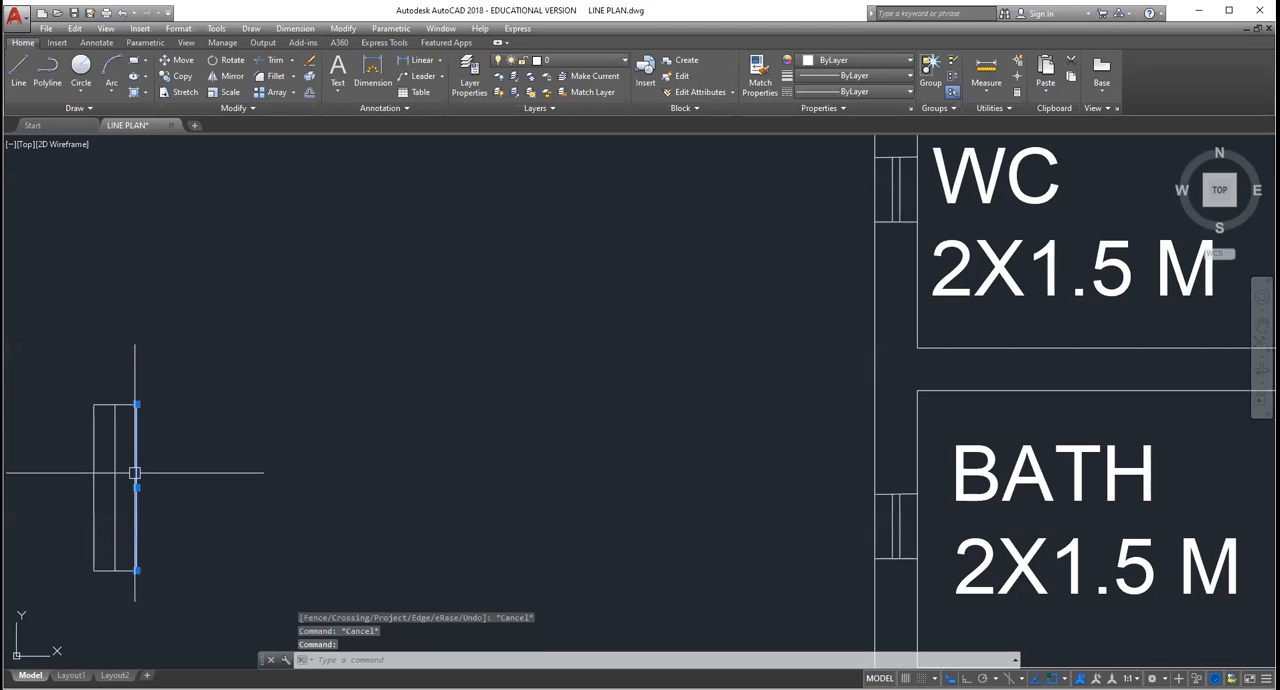
{"action": "key", "text": "Delete"}
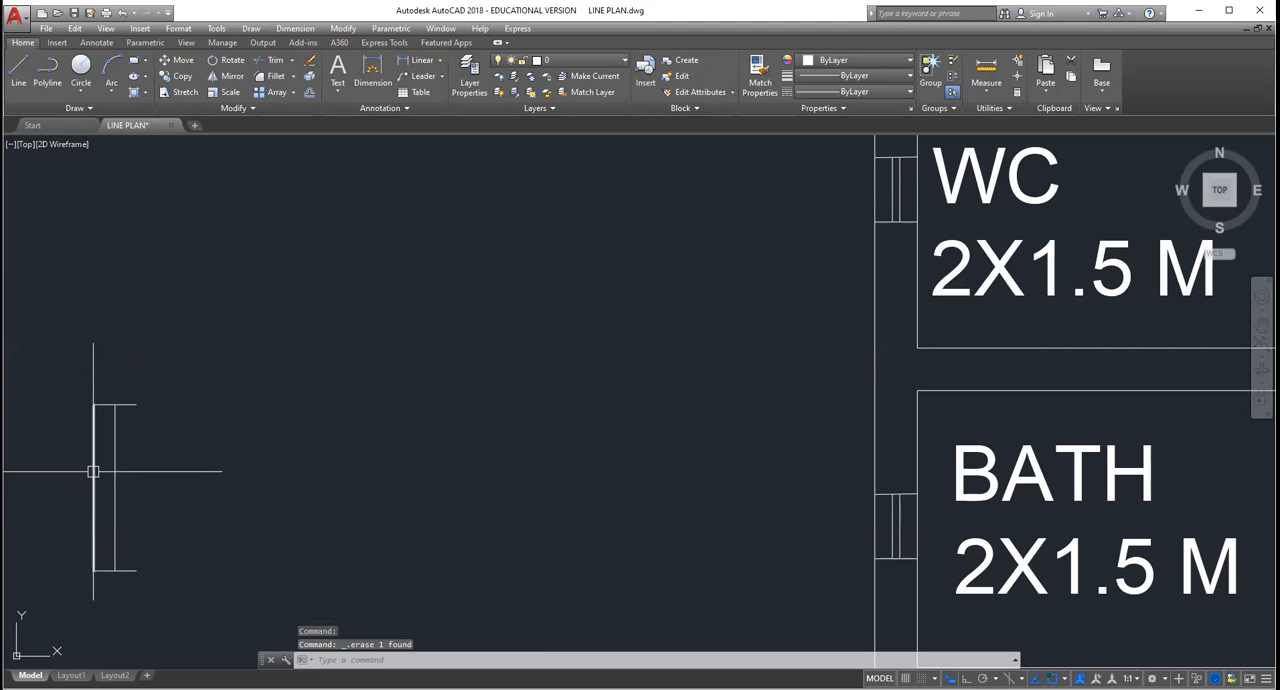
Step: Copy the trimmed spare door symbol into the wall west of the living room, once beside the lower bedroom and once beside the veranda
{"action": "scroll", "coordinate": [93, 472], "scroll_direction": "down", "scroll_amount": 4}
{"action": "left_click", "coordinate": [142, 510]}
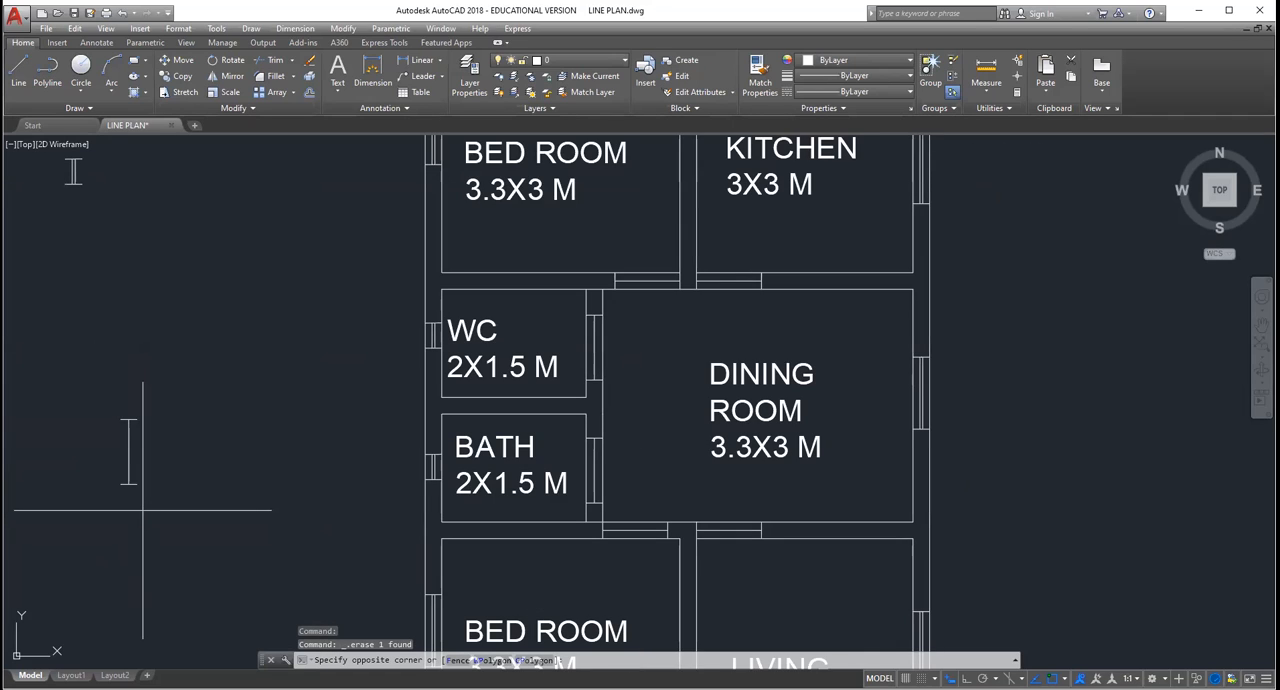
{"action": "left_click", "coordinate": [112, 402]}
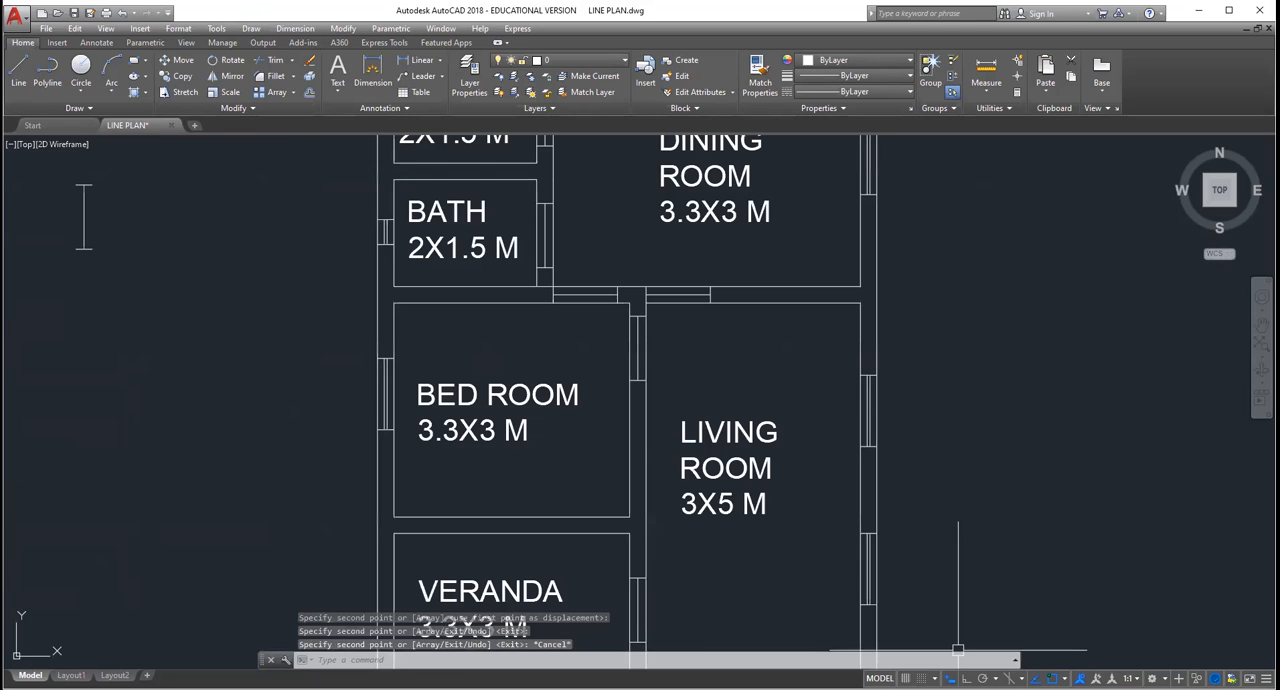
Step: Delete the door symbol in the wall between the dining room and the lower bedroom
{"action": "scroll", "coordinate": [958, 650], "scroll_direction": "down", "scroll_amount": 5}
{"action": "scroll", "coordinate": [719, 510], "scroll_direction": "up", "scroll_amount": 5}
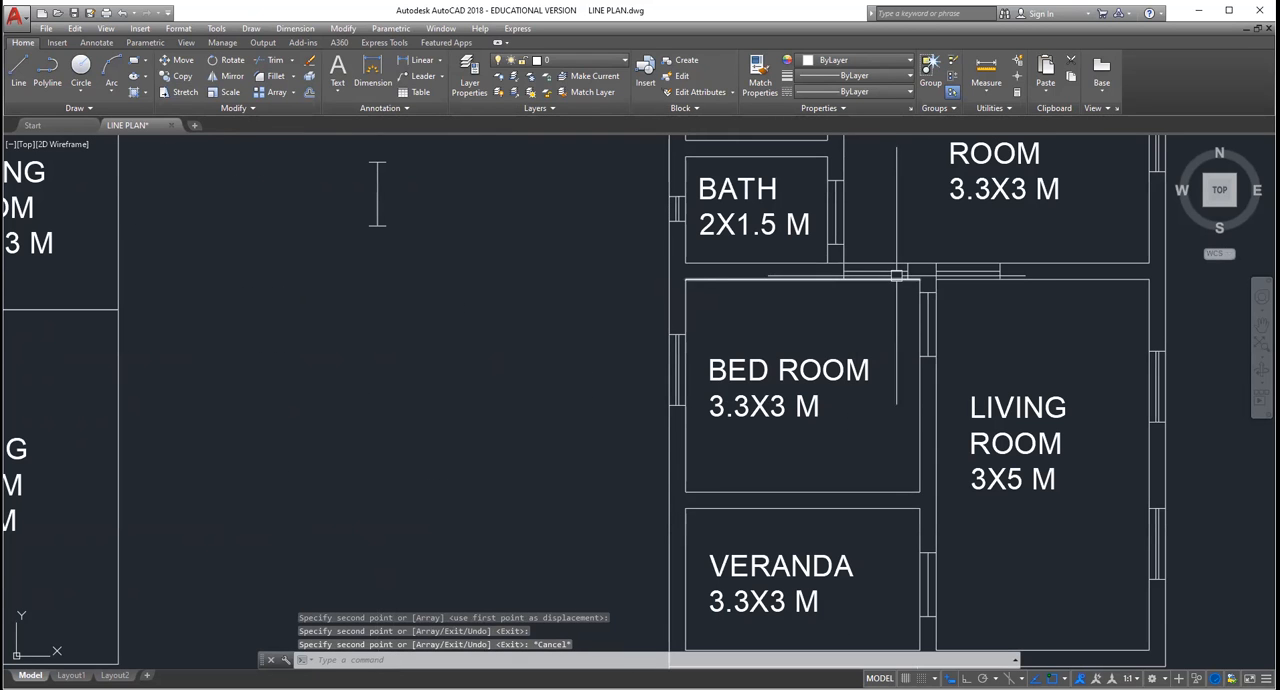
{"action": "left_click", "coordinate": [896, 271]}
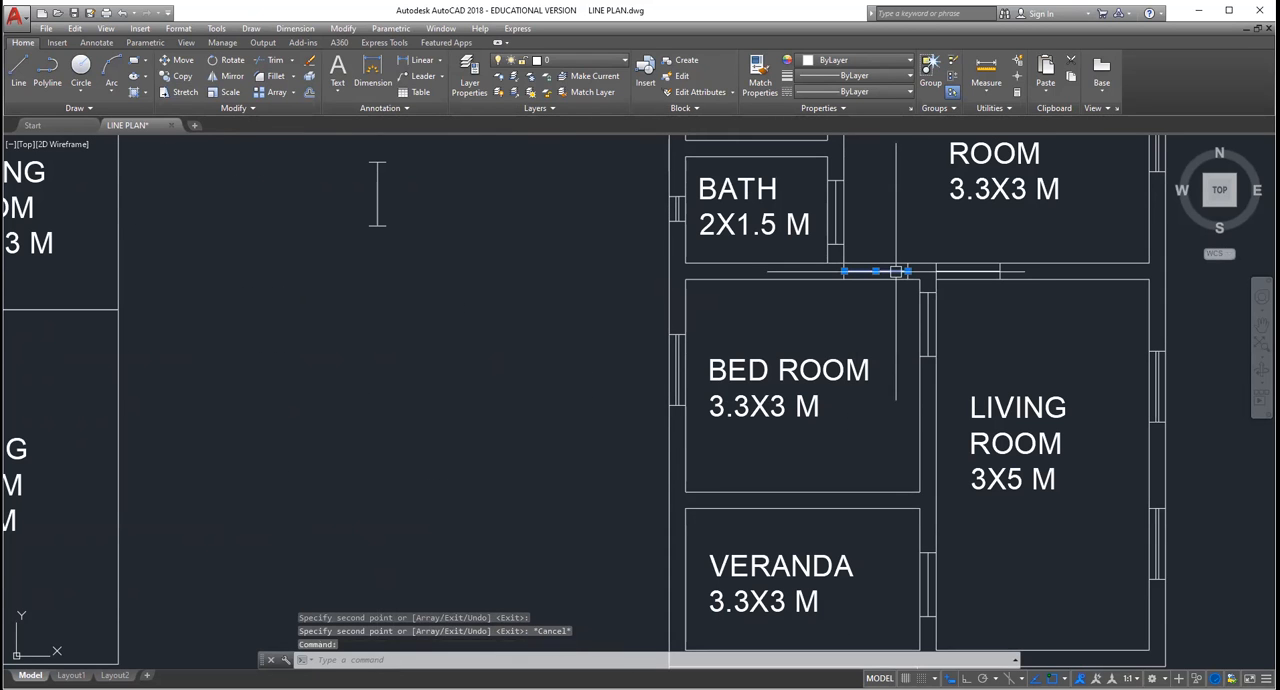
{"action": "key", "text": "Delete"}
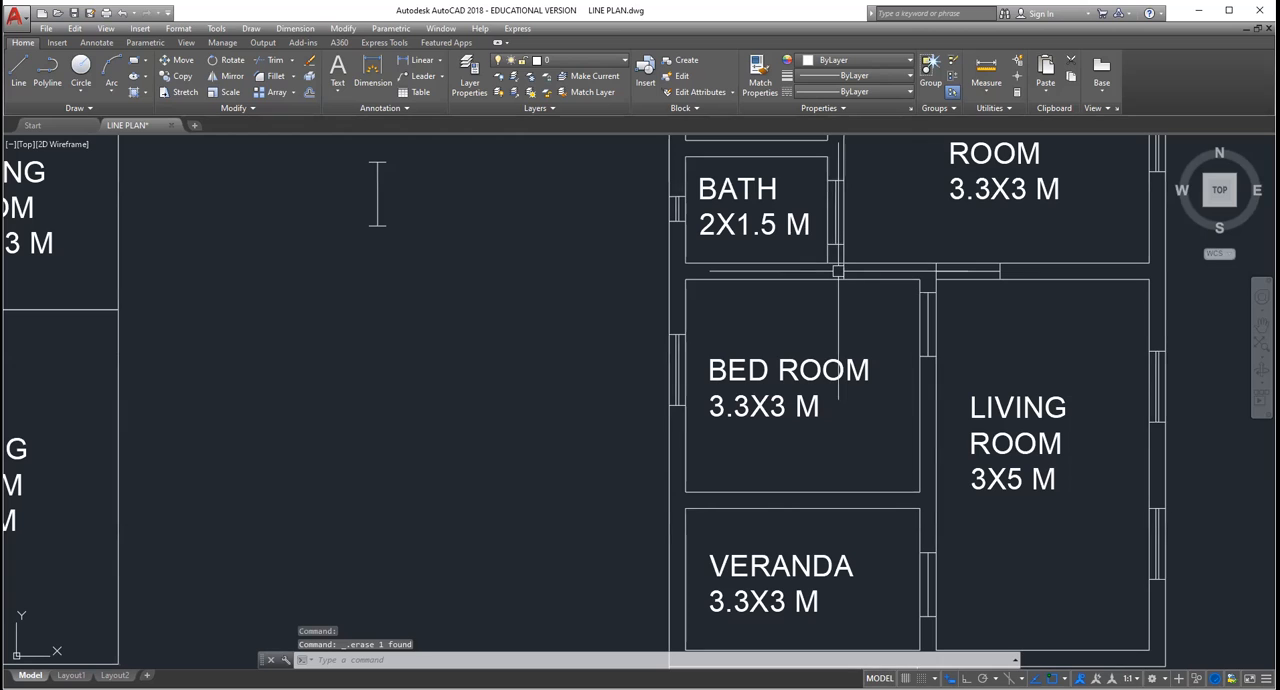
{"action": "scroll", "coordinate": [843, 271], "scroll_direction": "down", "scroll_amount": 5}
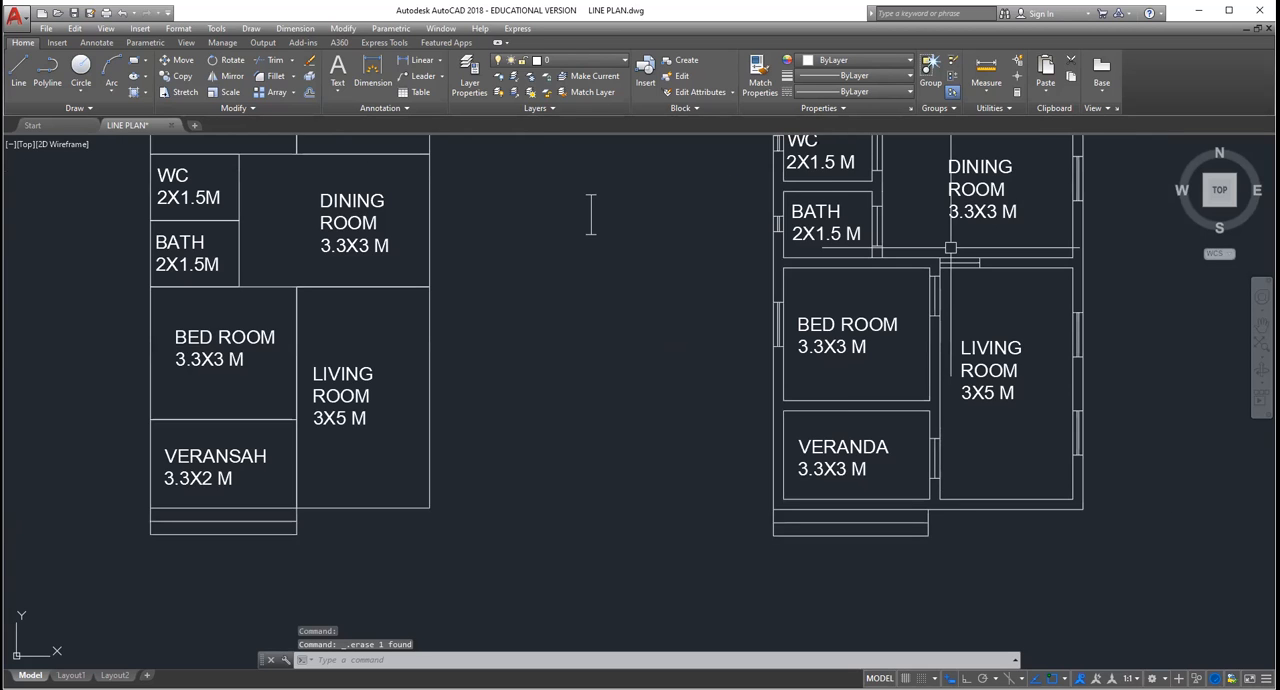
Step: Examine the door openings around the living room, dining room, upper bedroom and kitchen
{"action": "scroll", "coordinate": [823, 351], "scroll_direction": "up", "scroll_amount": 3}
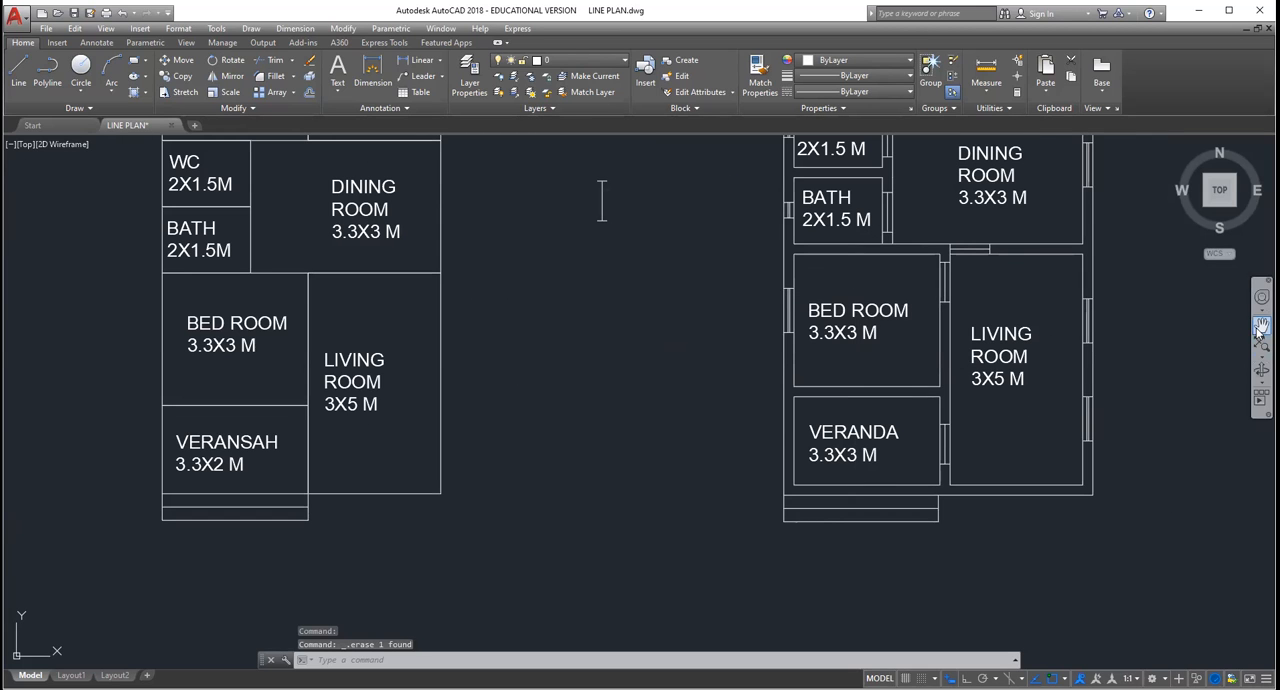
{"action": "left_click", "coordinate": [1261, 334]}
{"action": "scroll", "coordinate": [1120, 325], "scroll_direction": "up", "scroll_amount": 2}
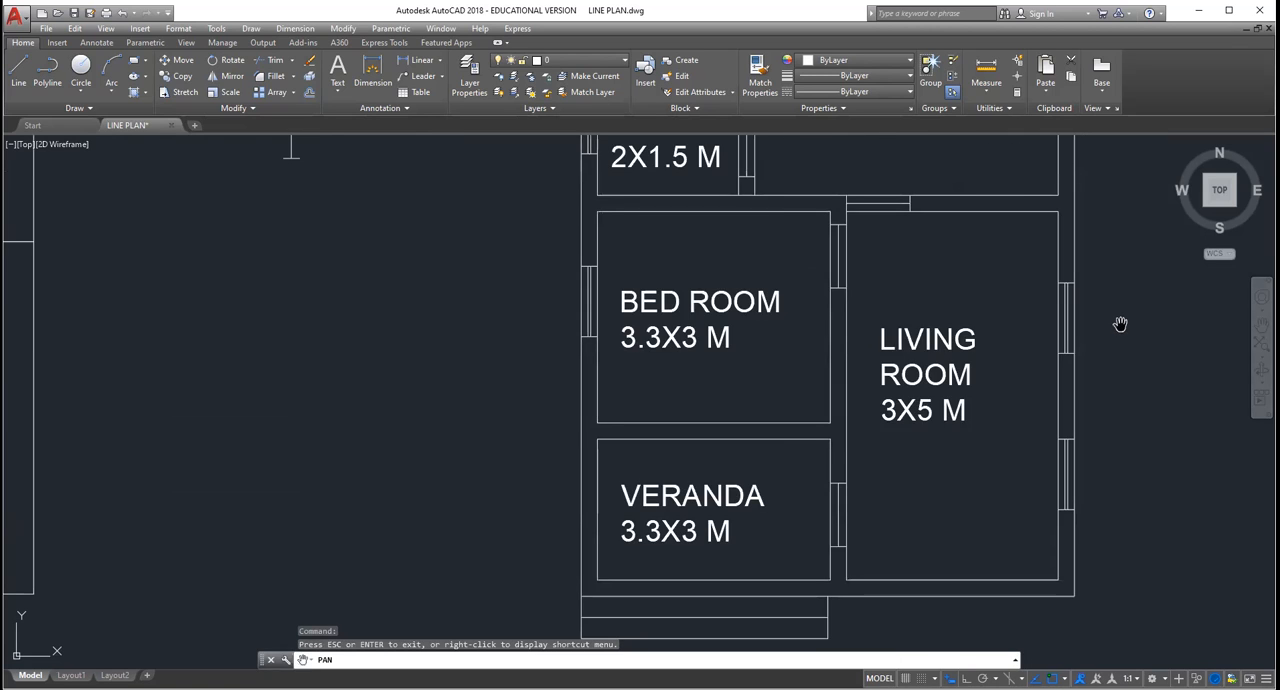
{"action": "scroll", "coordinate": [1118, 327], "scroll_direction": "down", "scroll_amount": 2}
{"action": "left_click_drag", "start_coordinate": [1106, 294], "coordinate": [943, 551]}
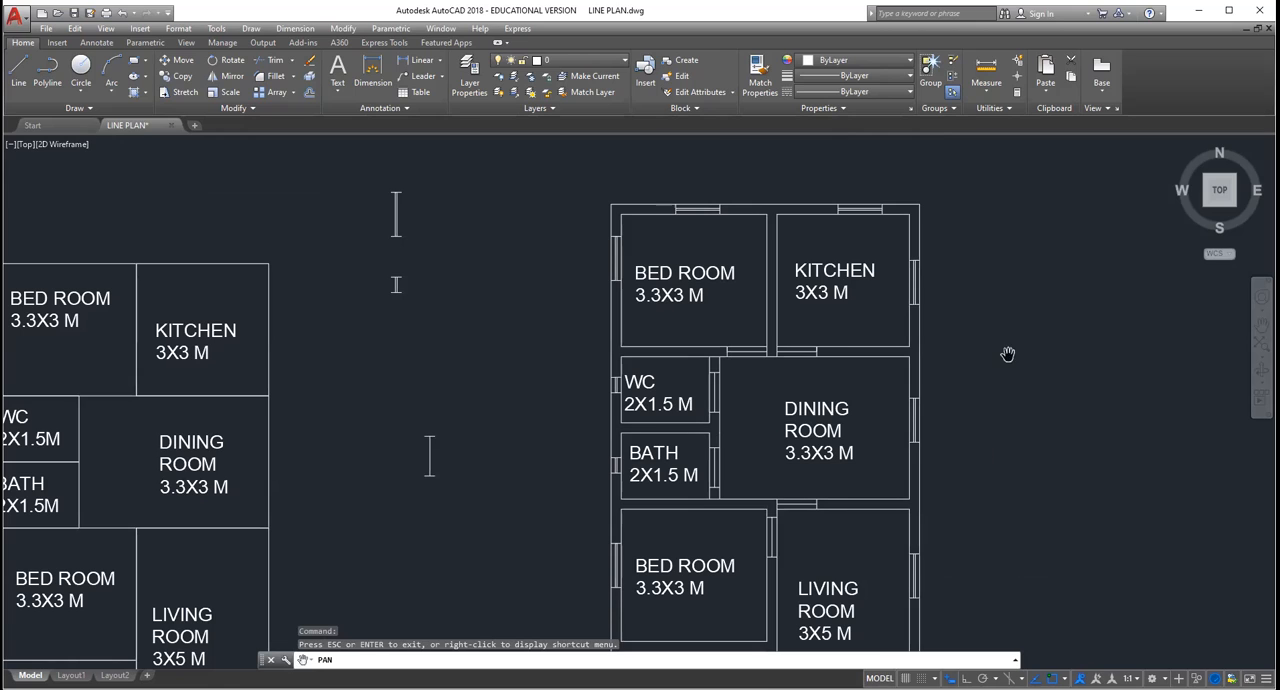
{"action": "key", "text": "Escape"}
{"action": "key", "text": "Escape"}
{"action": "key", "text": "Escape"}
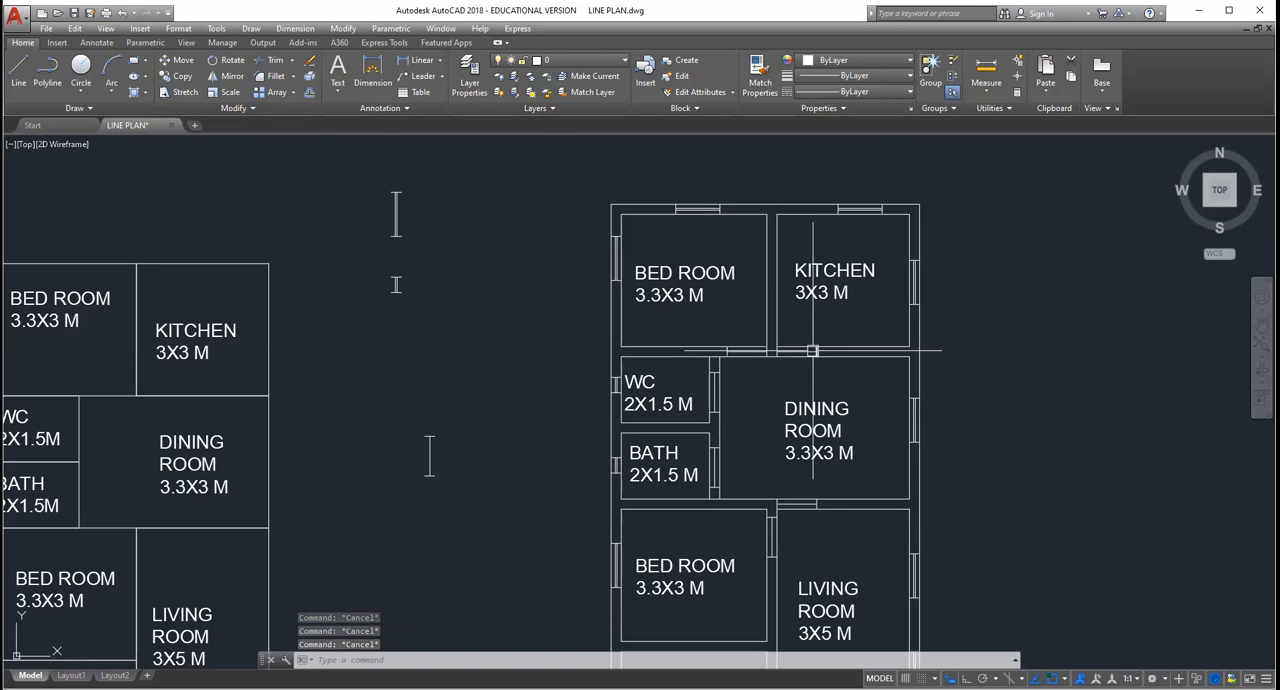
{"action": "scroll", "coordinate": [813, 350], "scroll_direction": "up", "scroll_amount": 4}
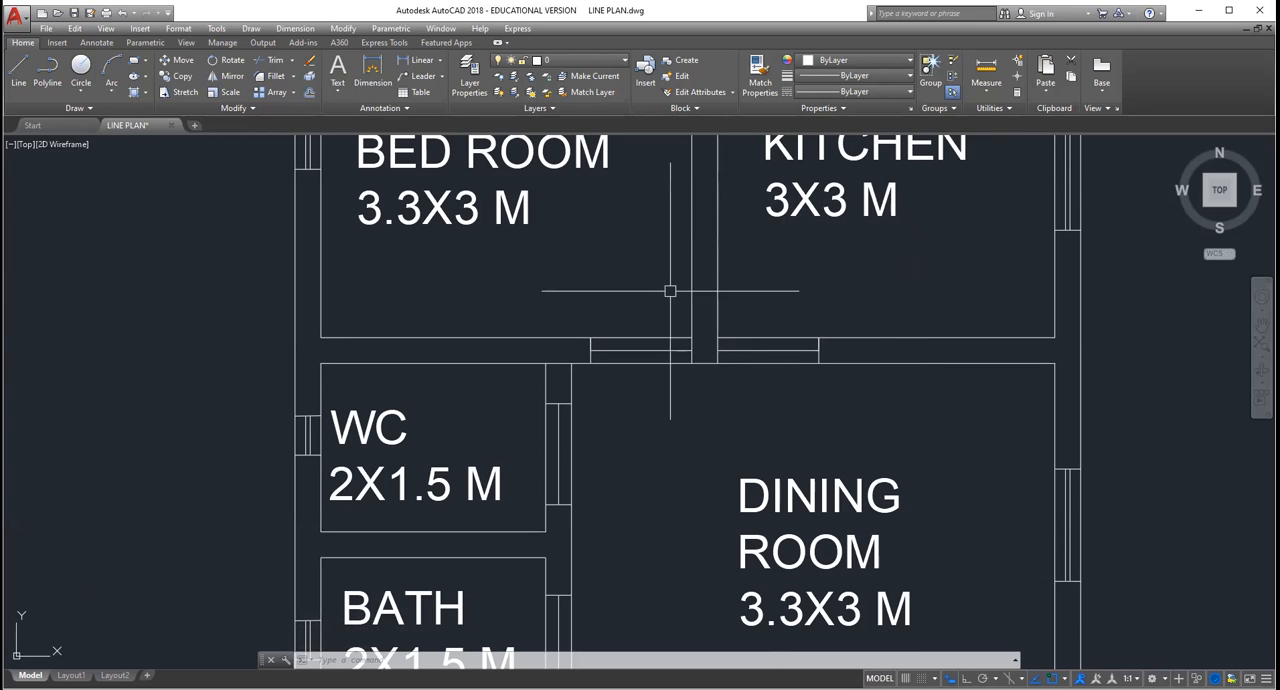
{"action": "scroll", "coordinate": [710, 297], "scroll_direction": "up", "scroll_amount": 2}
{"action": "scroll", "coordinate": [709, 297], "scroll_direction": "down", "scroll_amount": 2}
{"action": "scroll", "coordinate": [710, 298], "scroll_direction": "up", "scroll_amount": 2}
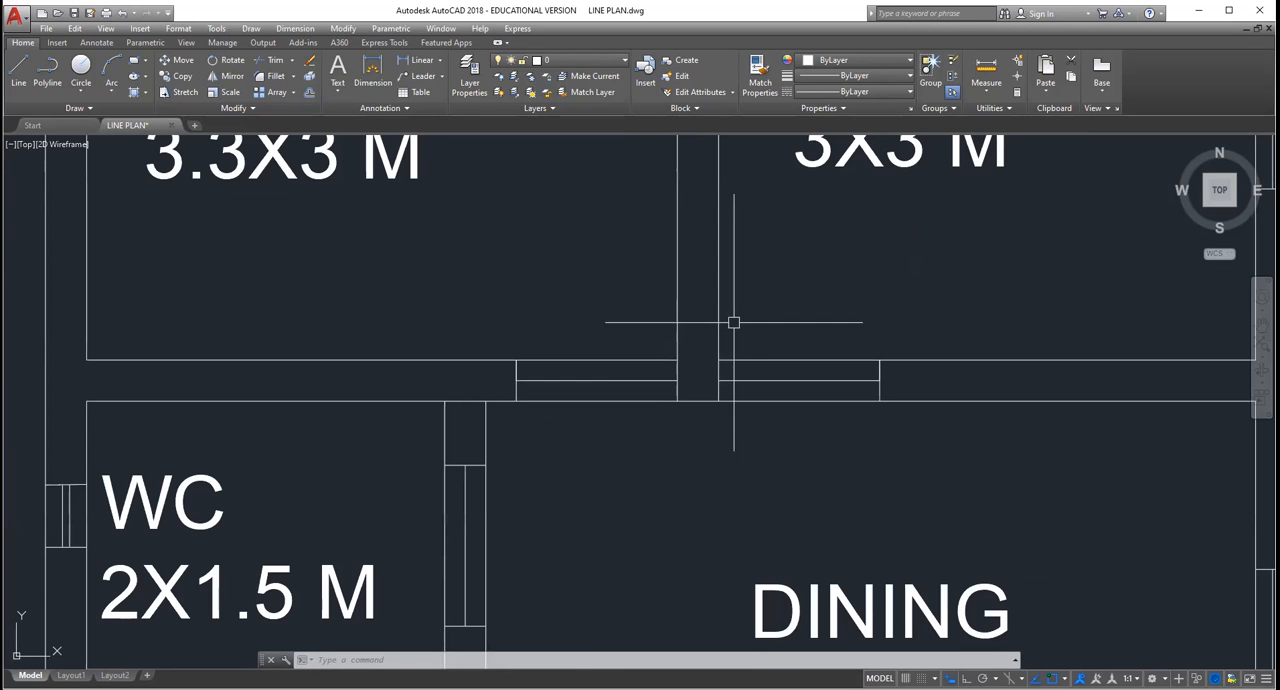
{"action": "scroll", "coordinate": [740, 330], "scroll_direction": "down", "scroll_amount": 2}
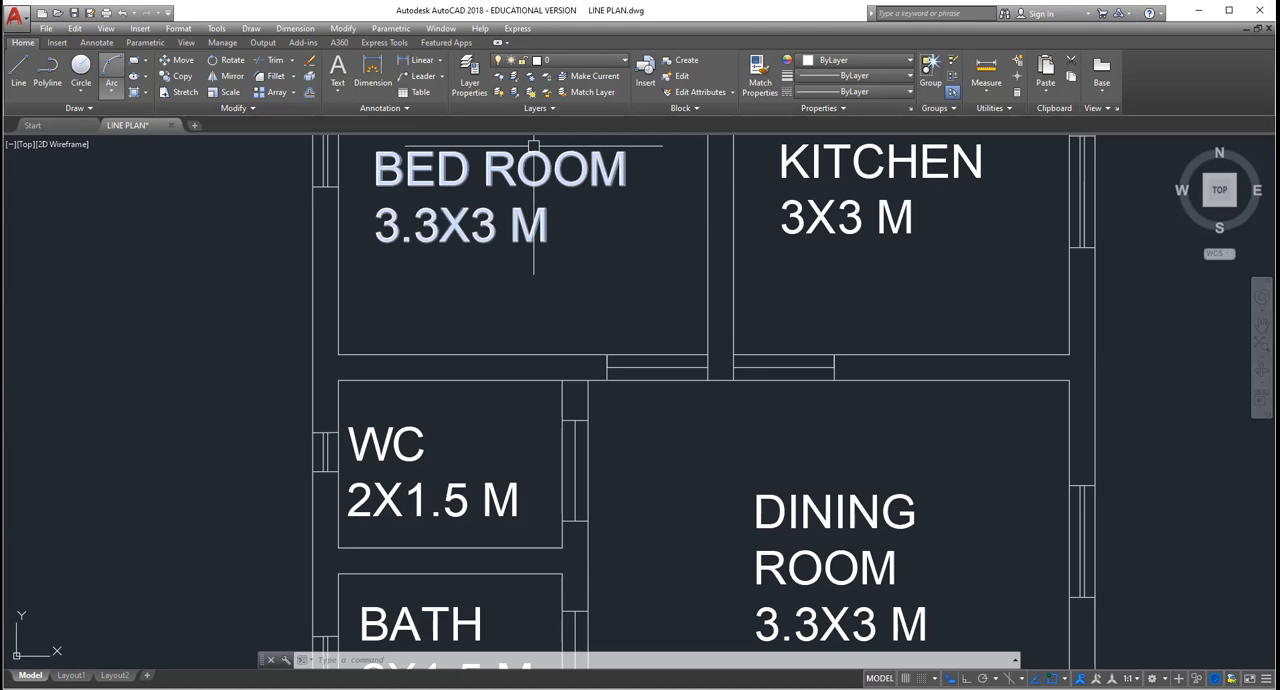
Step: Draw a short horizontal line as a door leaf in the free area outside the WC's outer wall
{"action": "key", "text": "Escape"}
{"action": "left_click", "coordinate": [22, 80]}
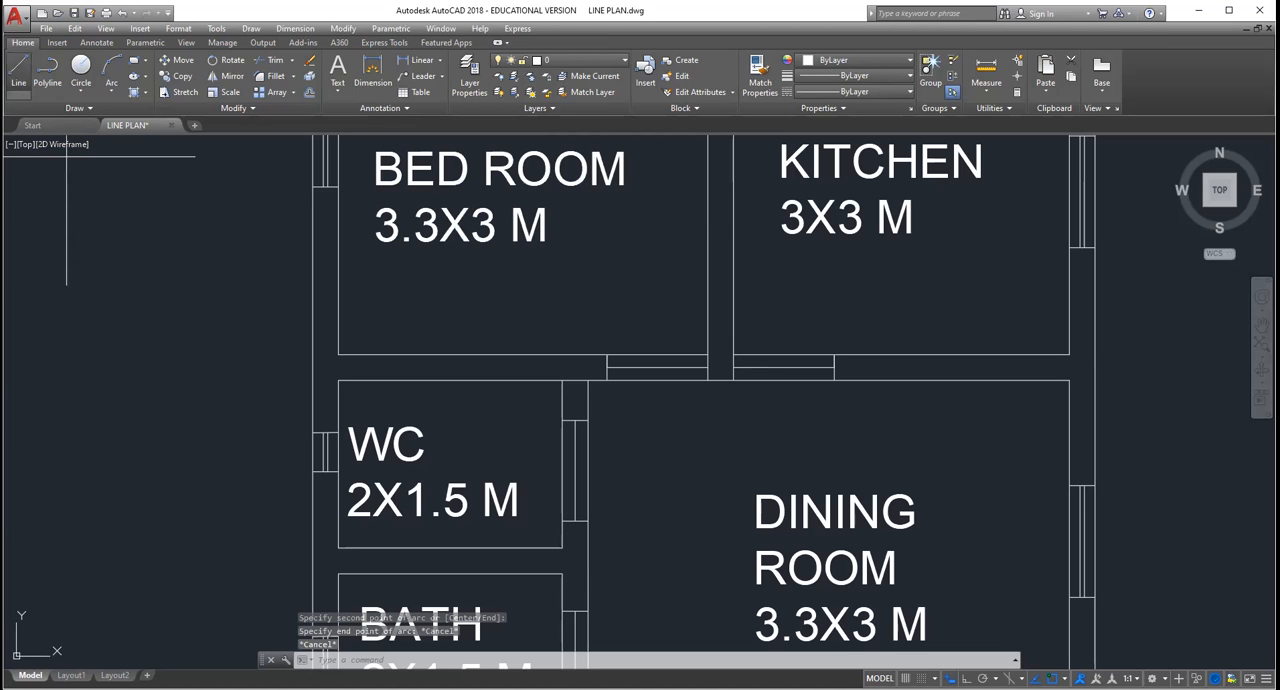
{"action": "left_click", "coordinate": [91, 355]}
{"action": "left_click", "coordinate": [143, 355]}
Step: Draw a quarter-circle swing arc centred on the door leaf's right end, running from its left end to below the centre
{"action": "left_click", "coordinate": [113, 64]}
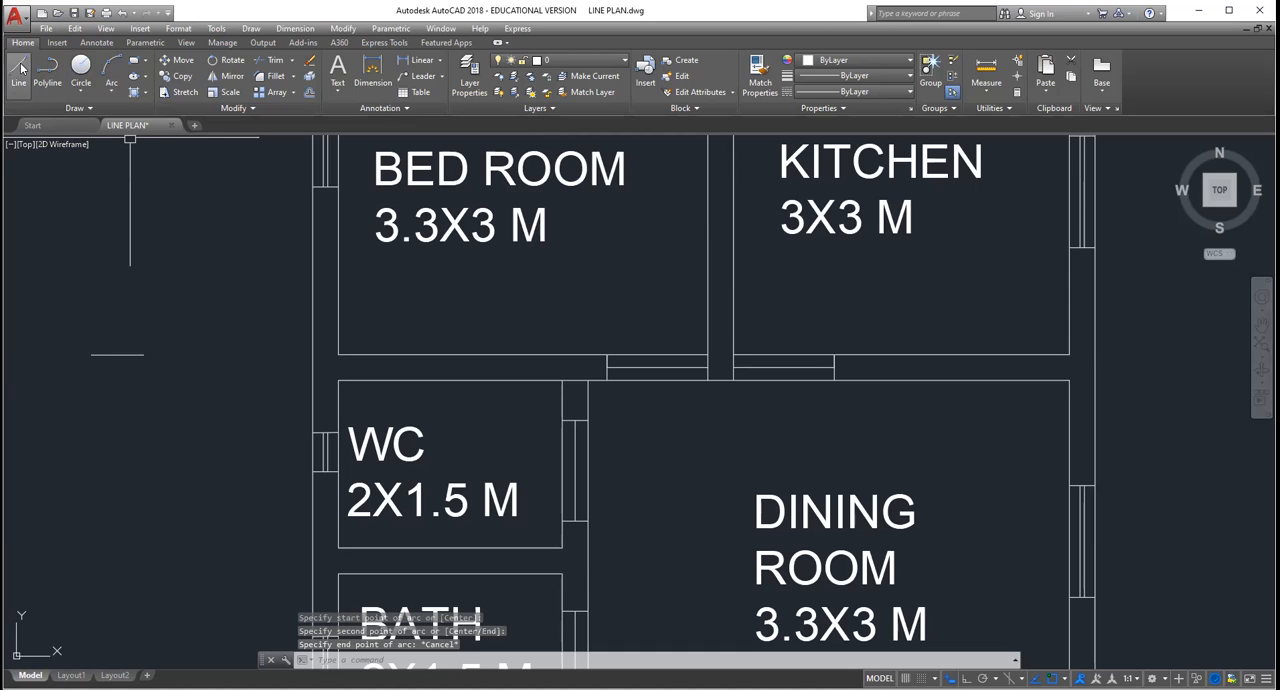
{"action": "left_click", "coordinate": [19, 75]}
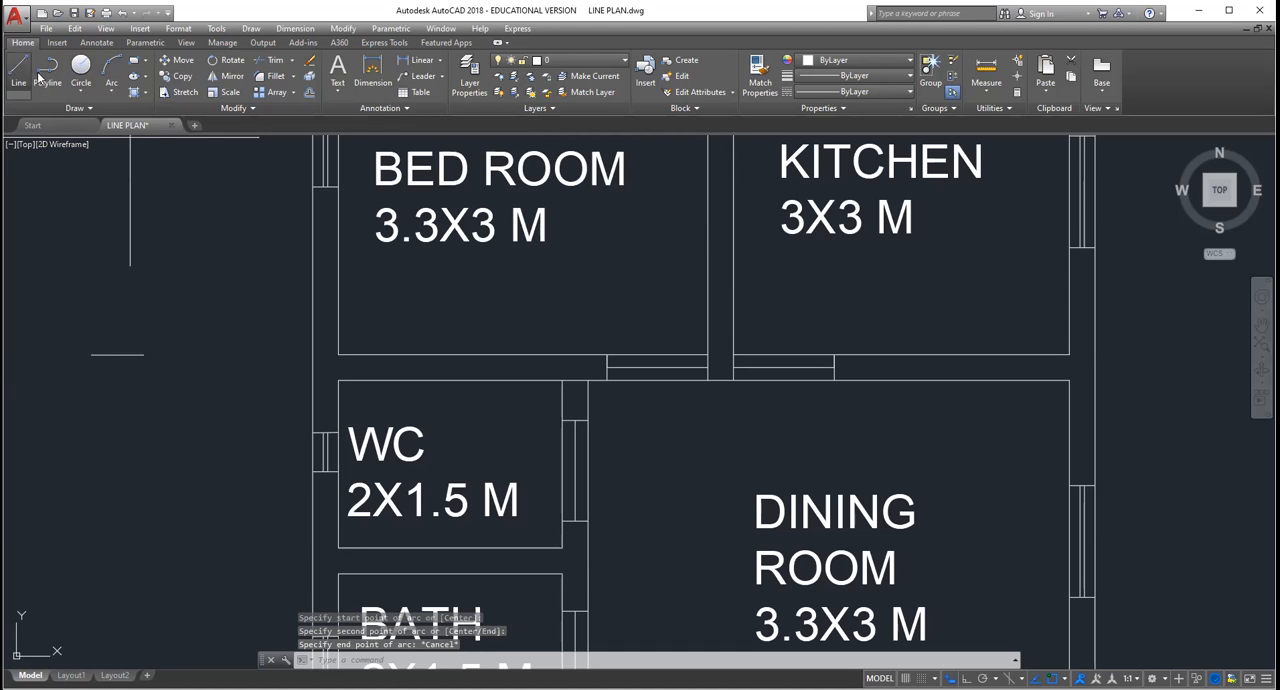
{"action": "left_click", "coordinate": [109, 90]}
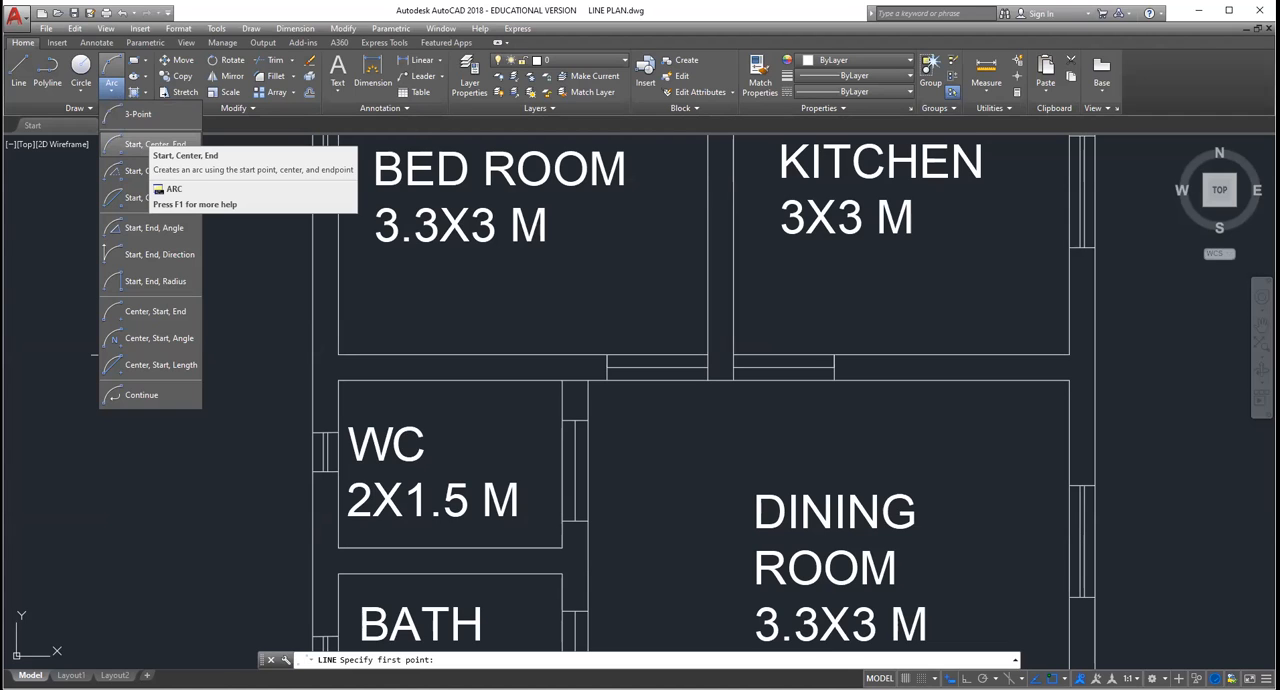
{"action": "key", "text": "Escape"}
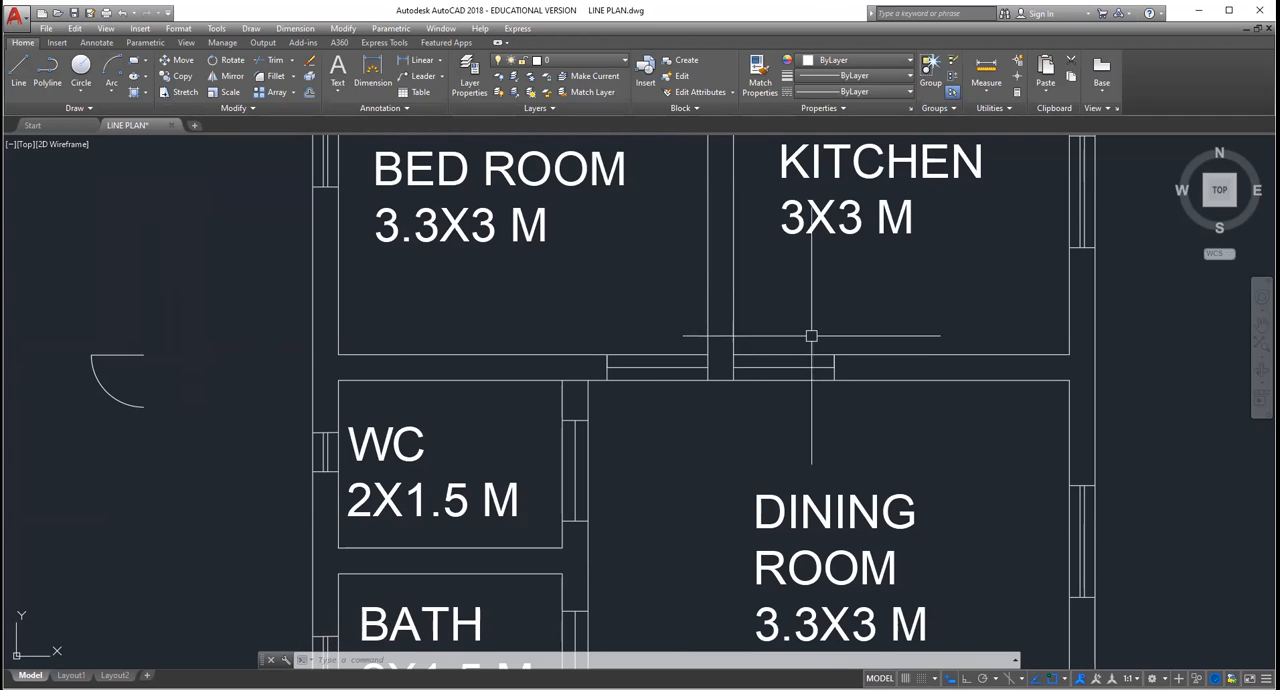
{"action": "left_click", "coordinate": [148, 426]}
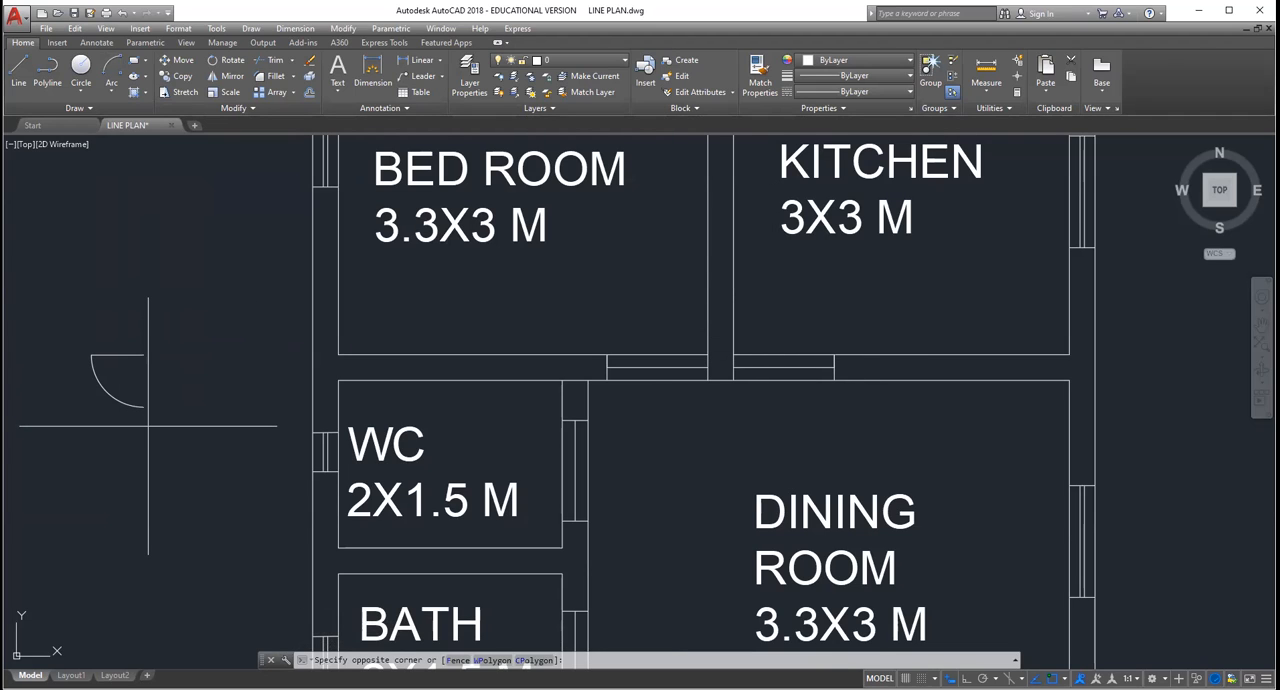
{"action": "left_click", "coordinate": [84, 334]}
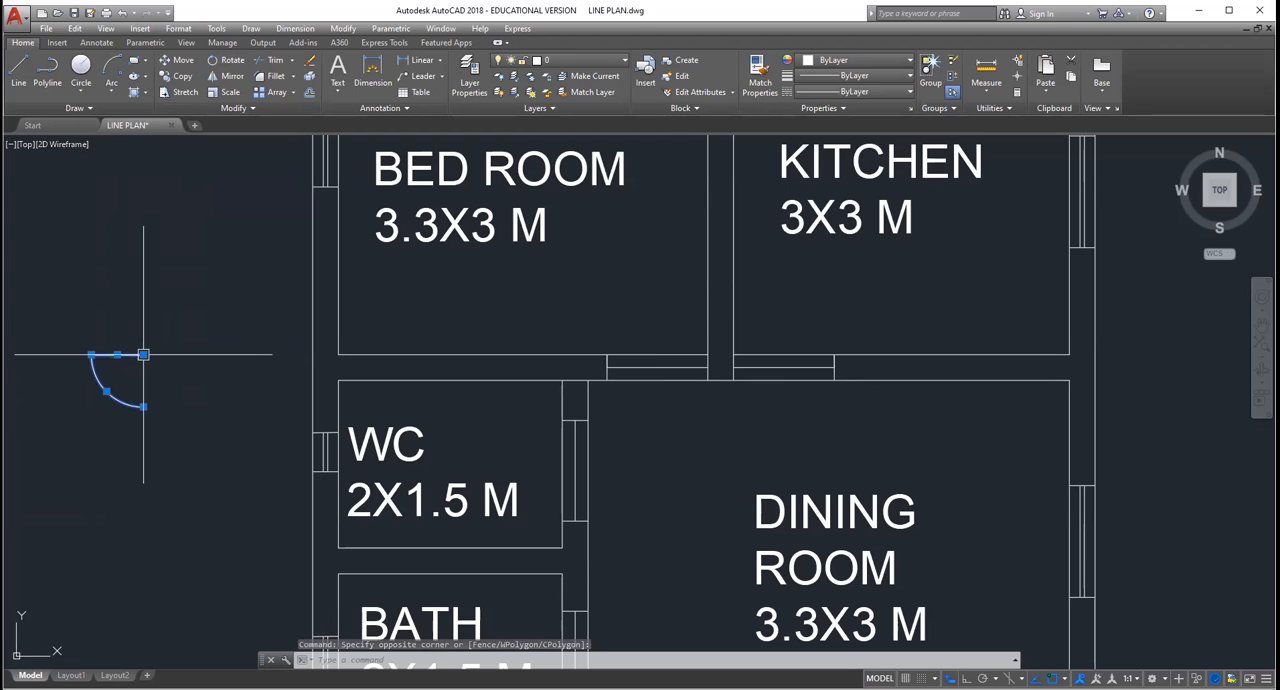
{"action": "left_click", "coordinate": [143, 354]}
{"action": "key", "text": "Escape"}
{"action": "key", "text": "Escape"}
{"action": "key", "text": "Escape"}
Step: With Ortho turned on, rotate the door leaf and its arc 90° clockwise about the arc's lower end
{"action": "left_click", "coordinate": [180, 440]}
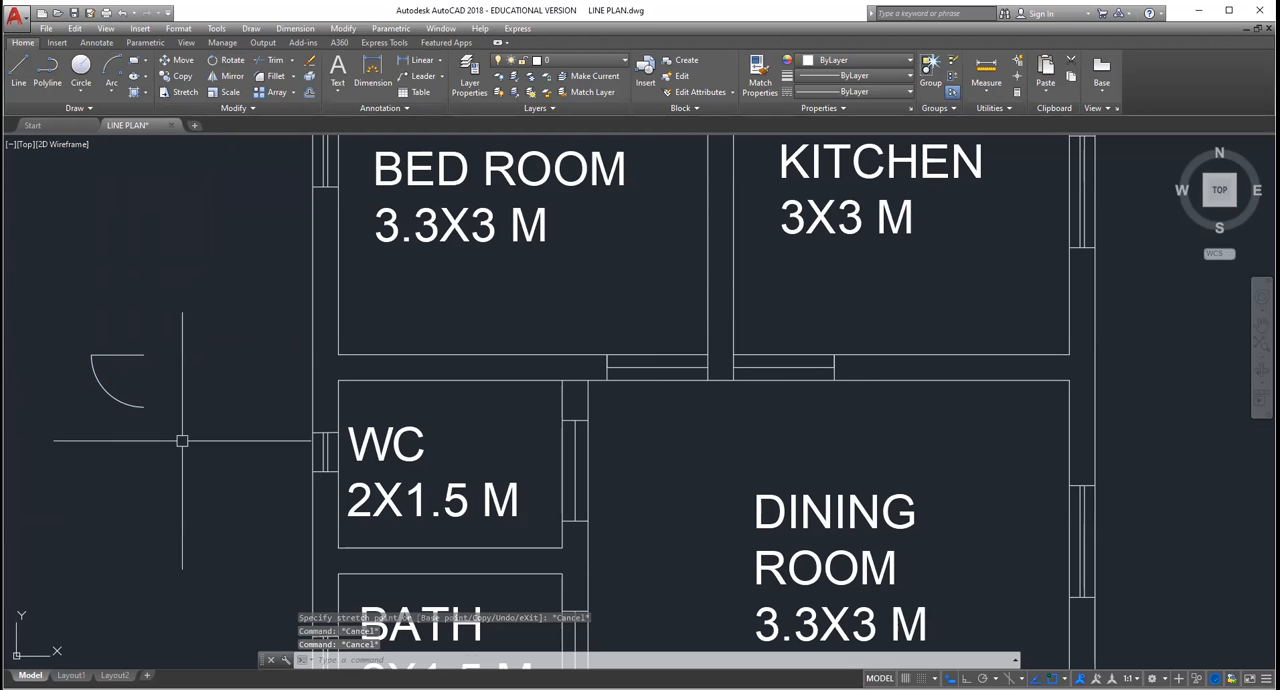
{"action": "left_click", "coordinate": [82, 334]}
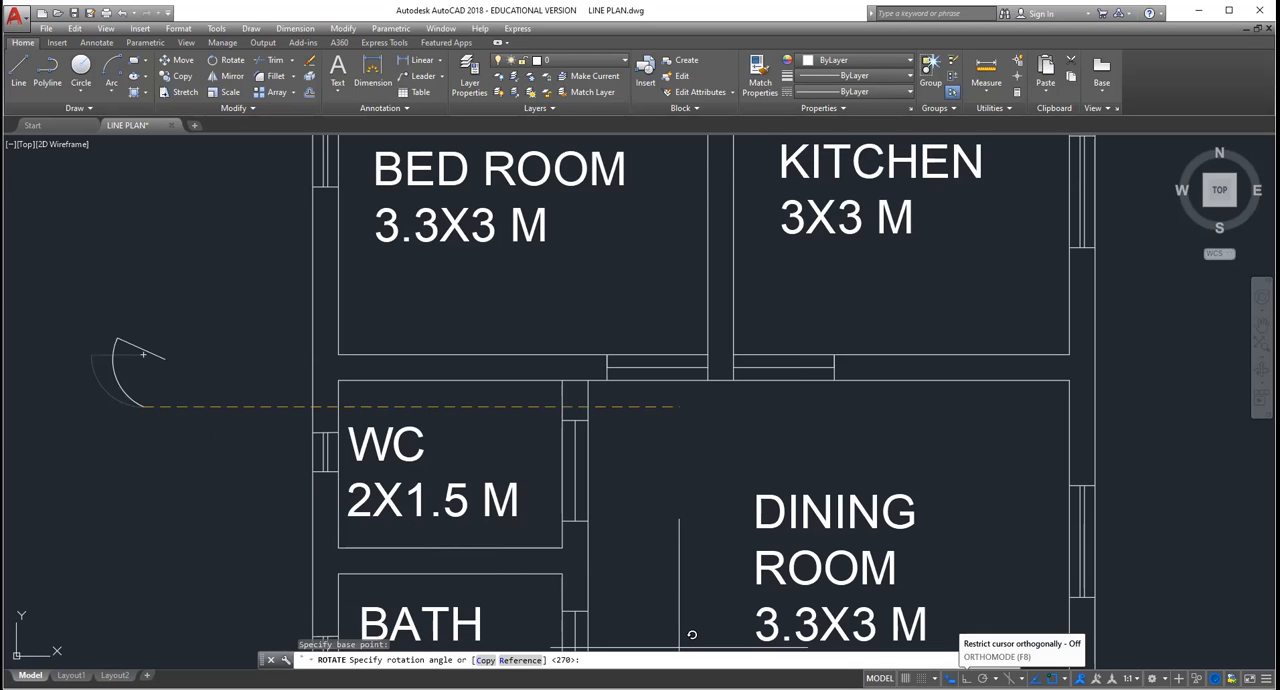
{"action": "left_click", "coordinate": [966, 678]}
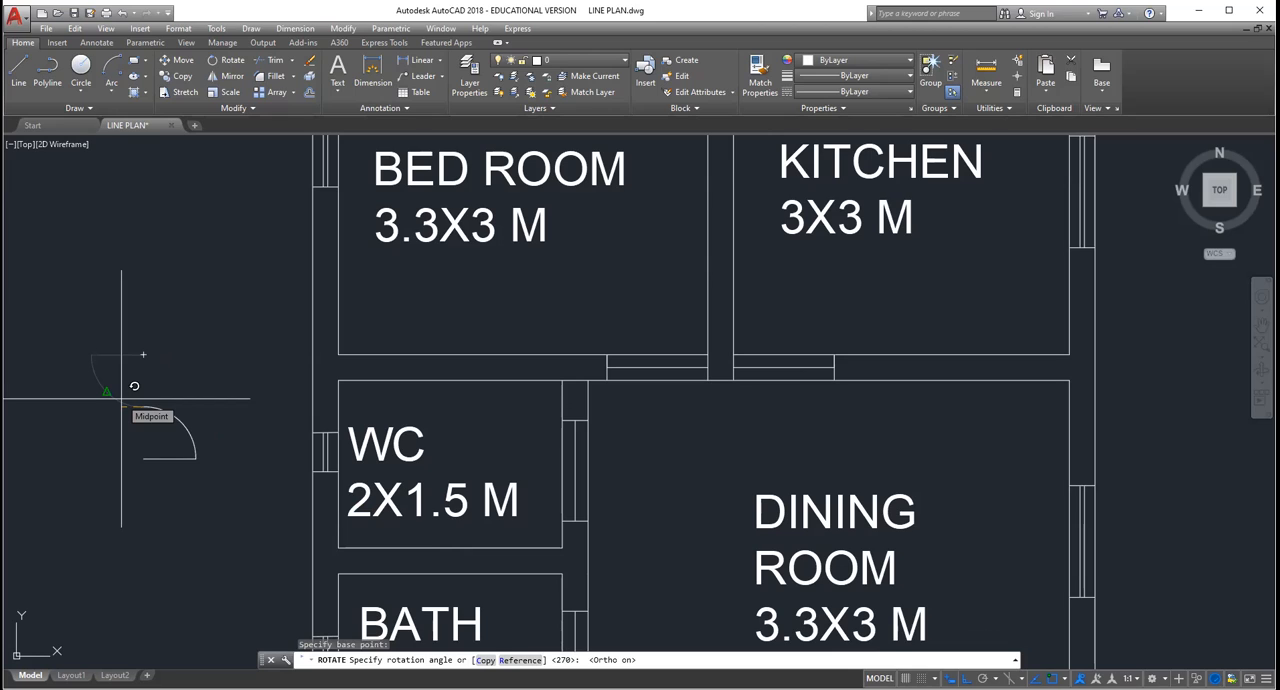
{"action": "left_click", "coordinate": [148, 425]}
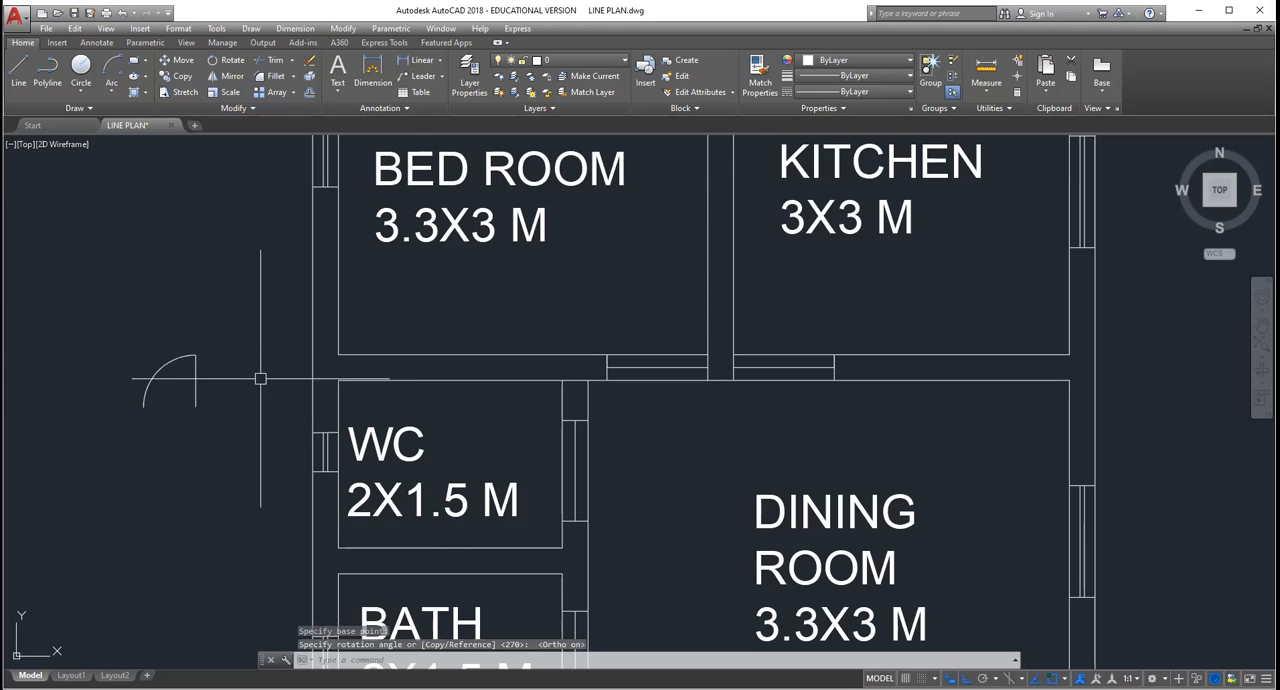
{"action": "left_click", "coordinate": [195, 434]}
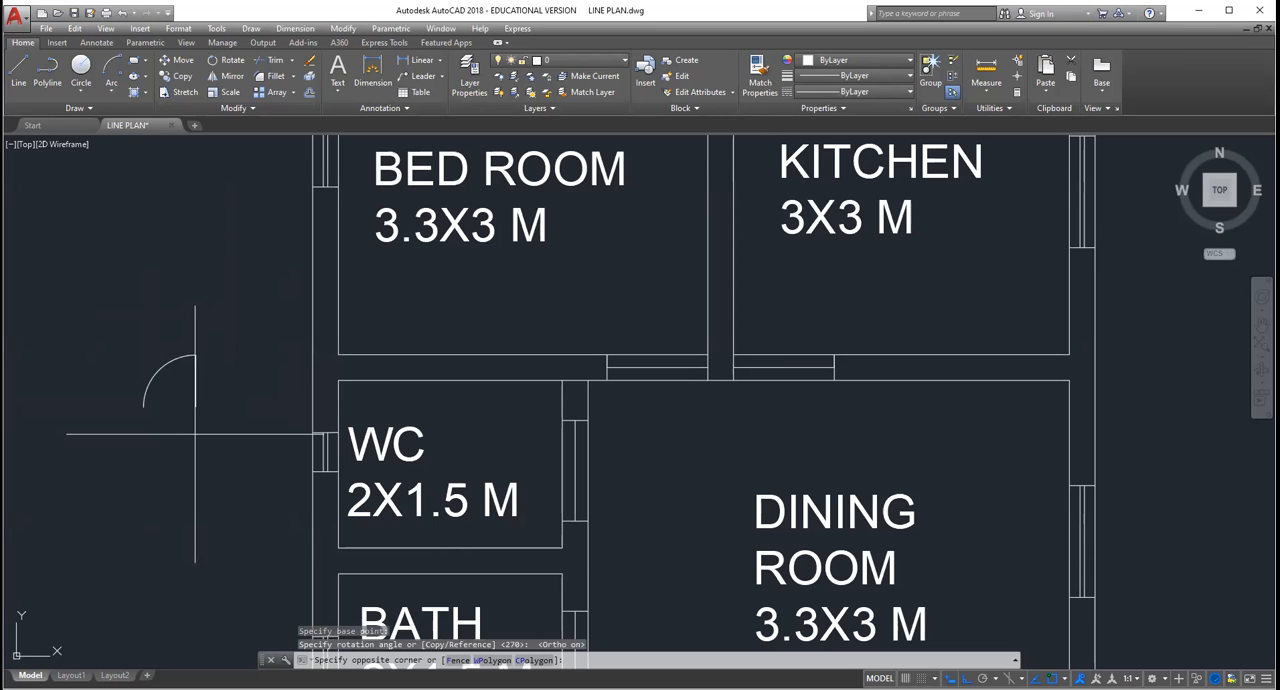
{"action": "key", "text": "Escape"}
{"action": "key", "text": "Escape"}
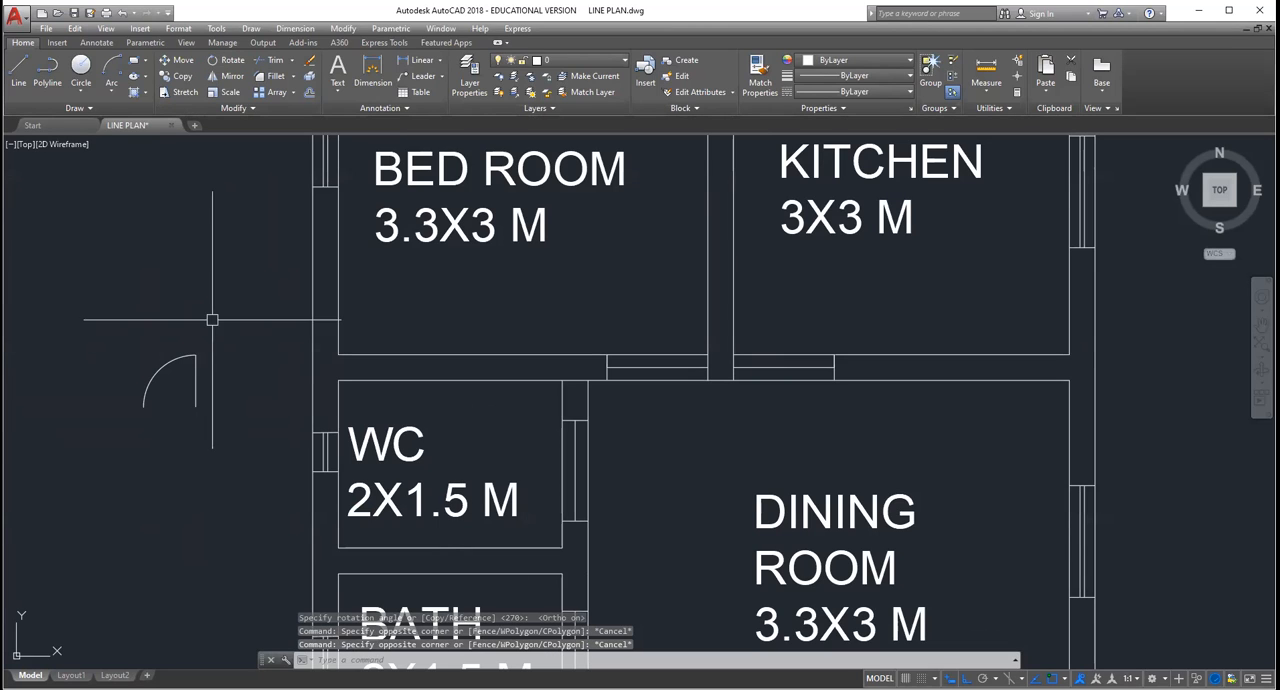
Step: Draw a vertical line just right of the rotated door swing, longer than the door leaf
{"action": "left_click", "coordinate": [18, 75]}
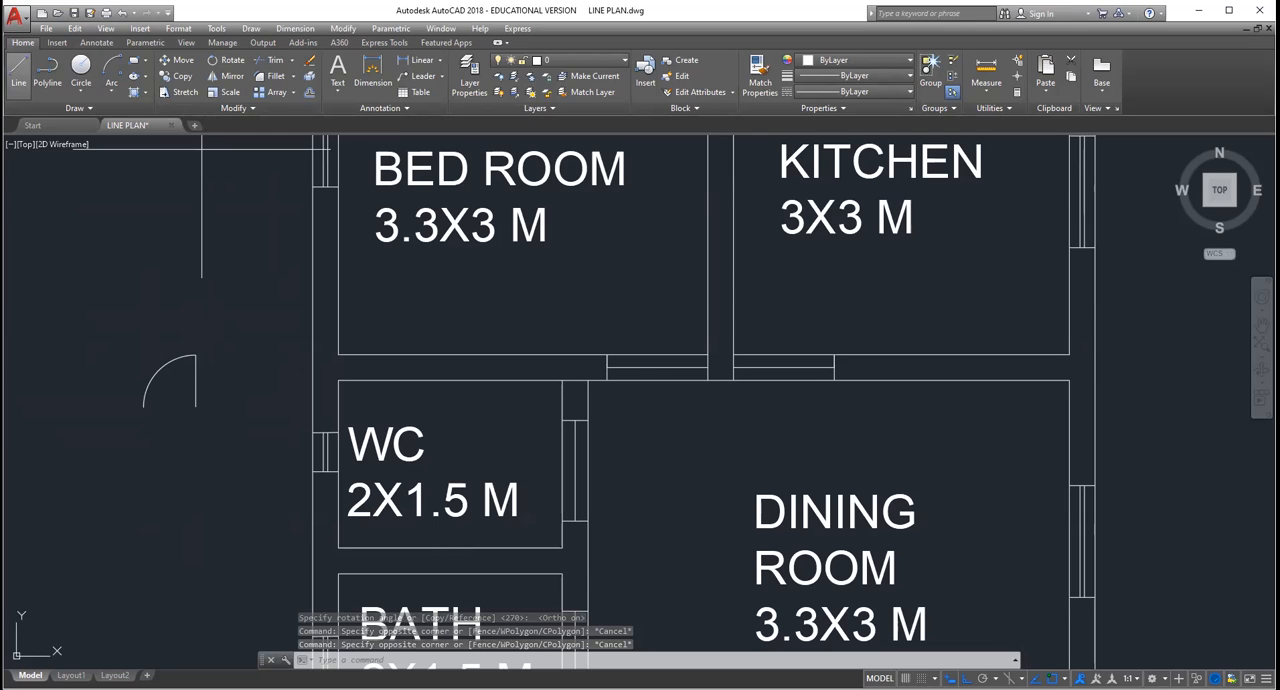
{"action": "left_click", "coordinate": [214, 313]}
{"action": "left_click", "coordinate": [214, 462]}
{"action": "key", "text": "Escape"}
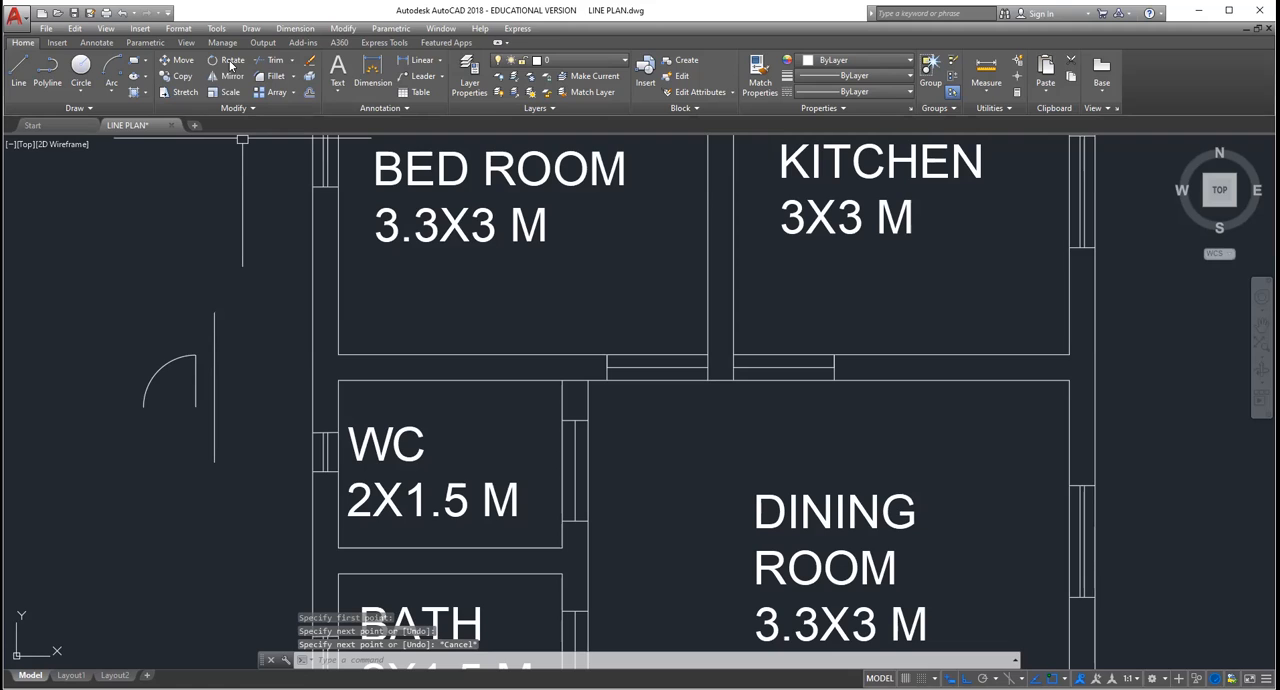
{"action": "left_click", "coordinate": [234, 364]}
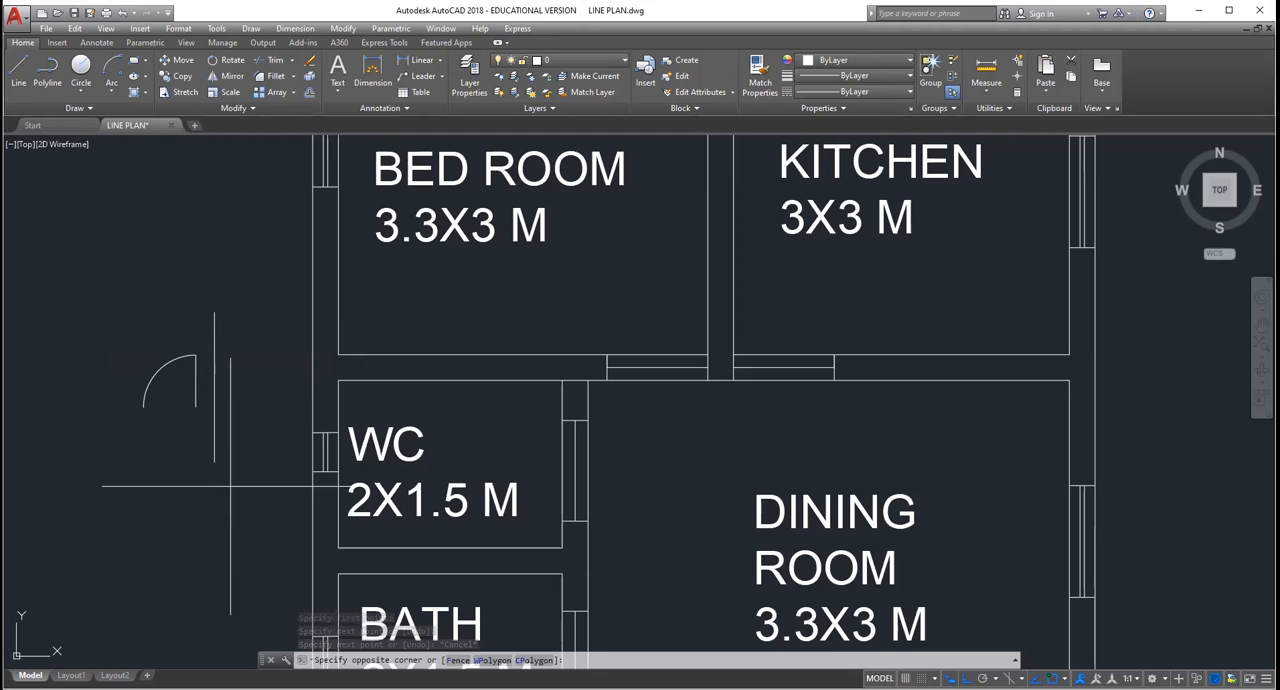
{"action": "left_click", "coordinate": [180, 480]}
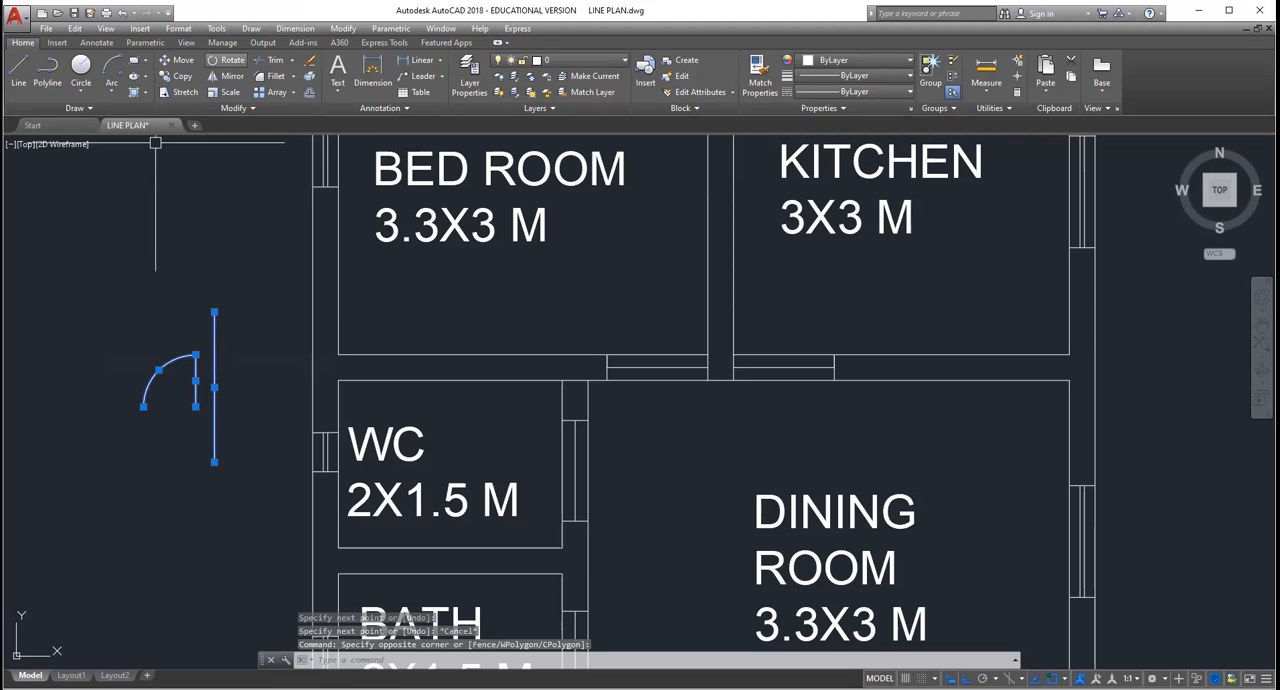
{"action": "left_click", "coordinate": [232, 76]}
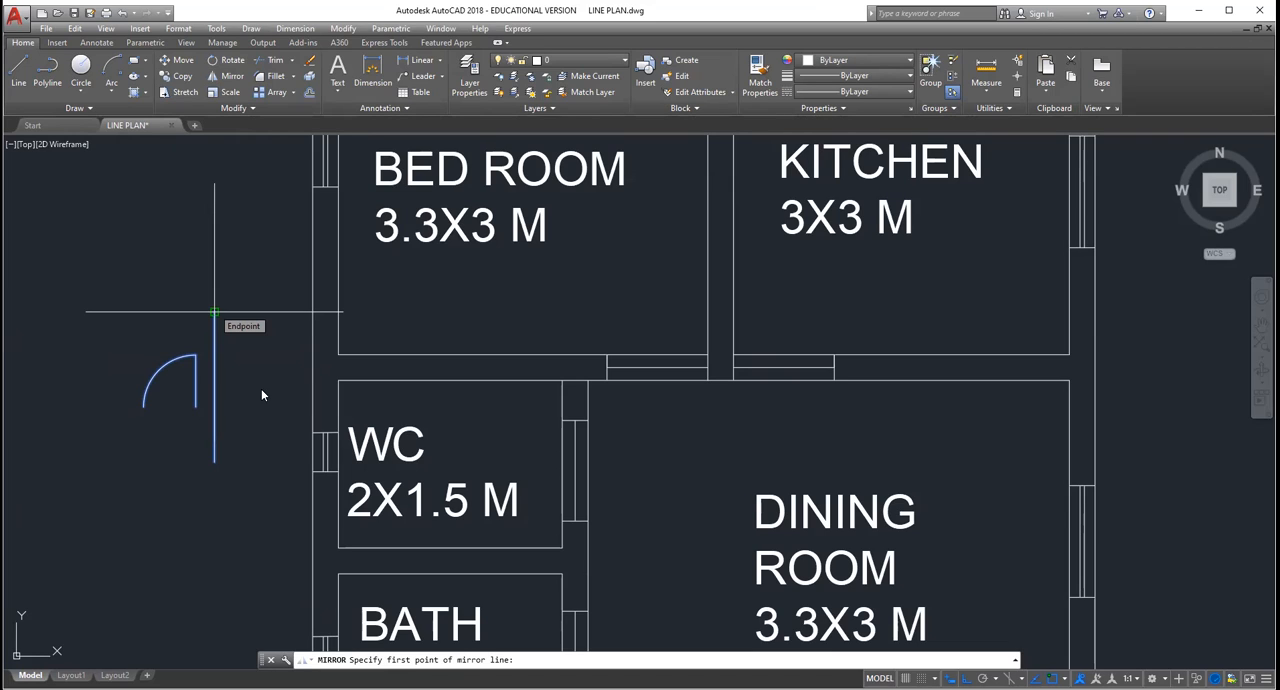
{"action": "left_click", "coordinate": [214, 312]}
{"action": "left_click", "coordinate": [262, 390]}
{"action": "key", "text": "Escape"}
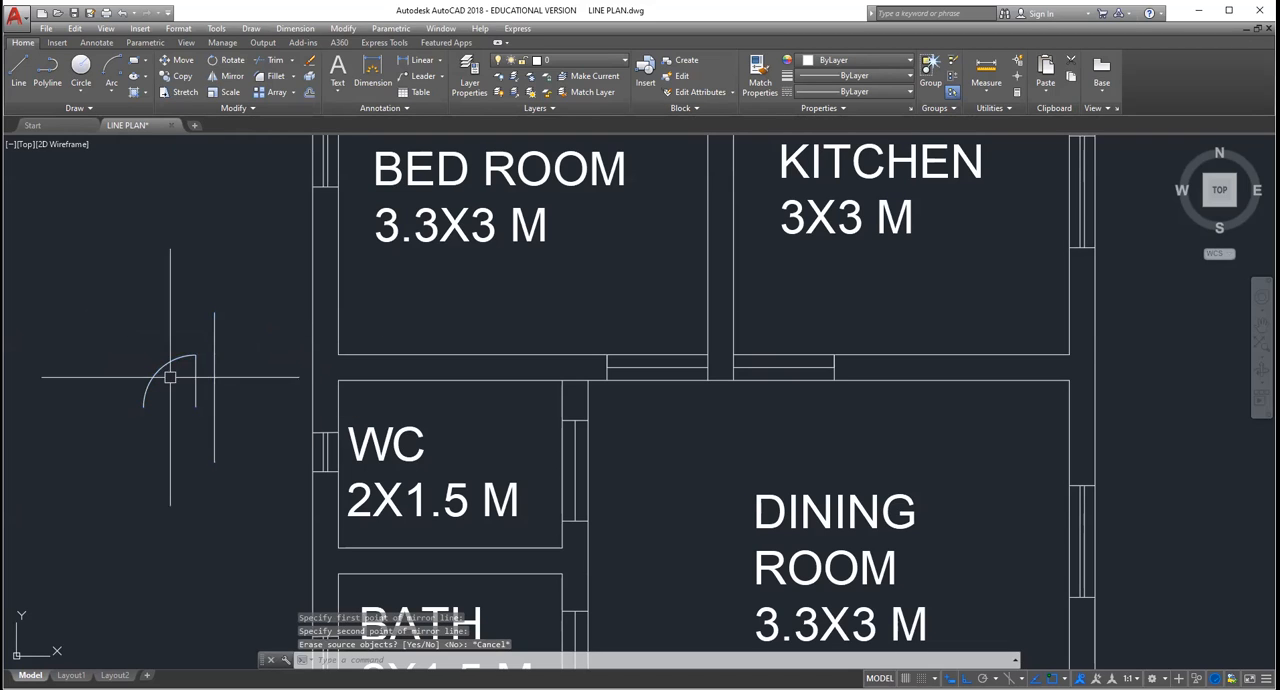
{"action": "left_click", "coordinate": [234, 518]}
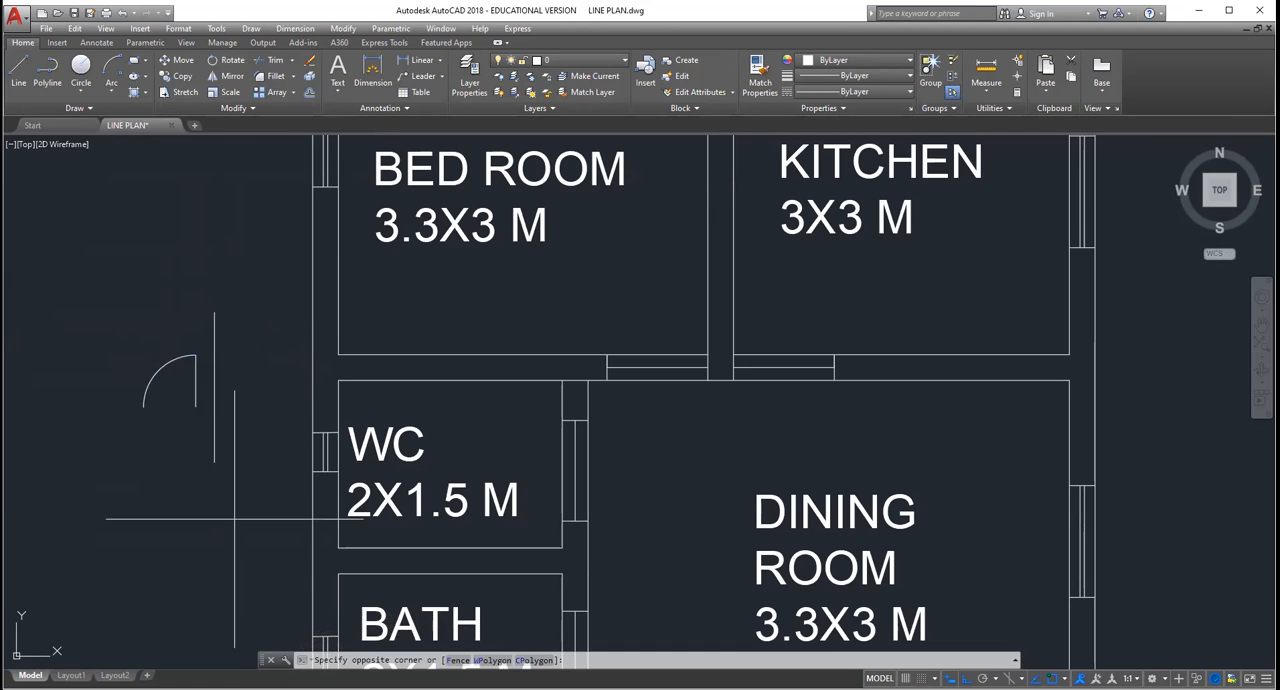
{"action": "key", "text": "Escape"}
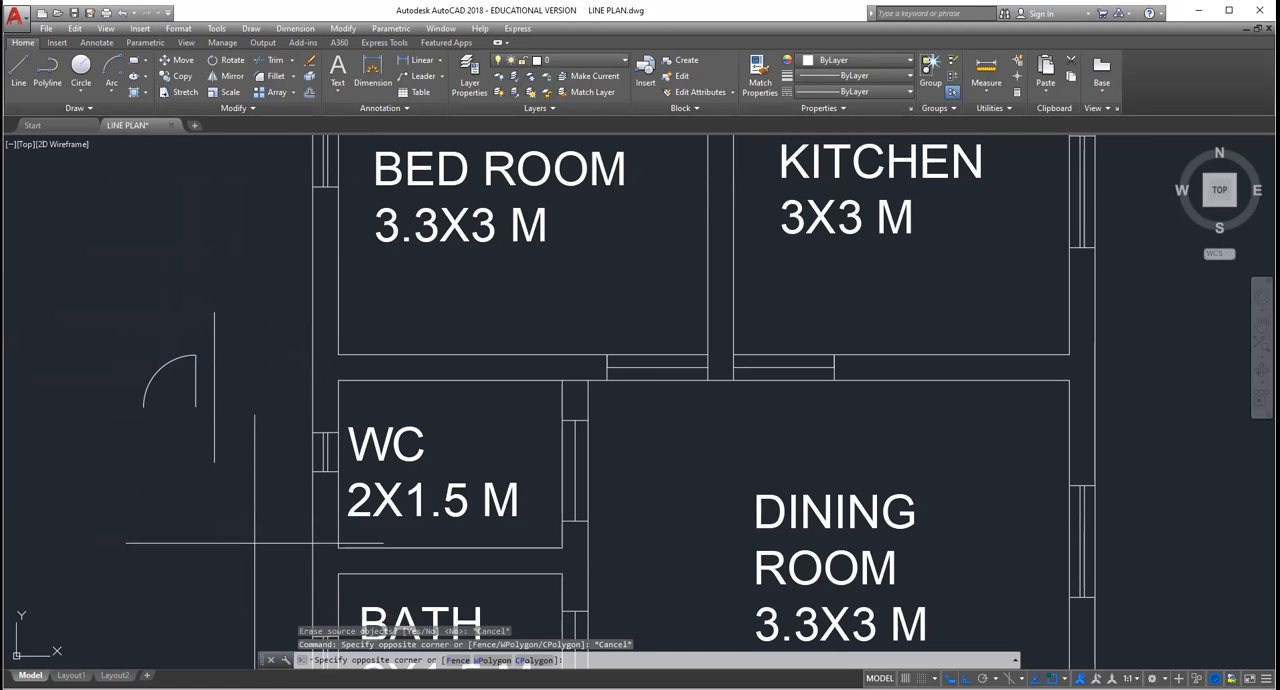
Step: Mirror the door leaf and swing arc about the vertical line beside them, keeping the source objects
{"action": "left_click", "coordinate": [266, 591]}
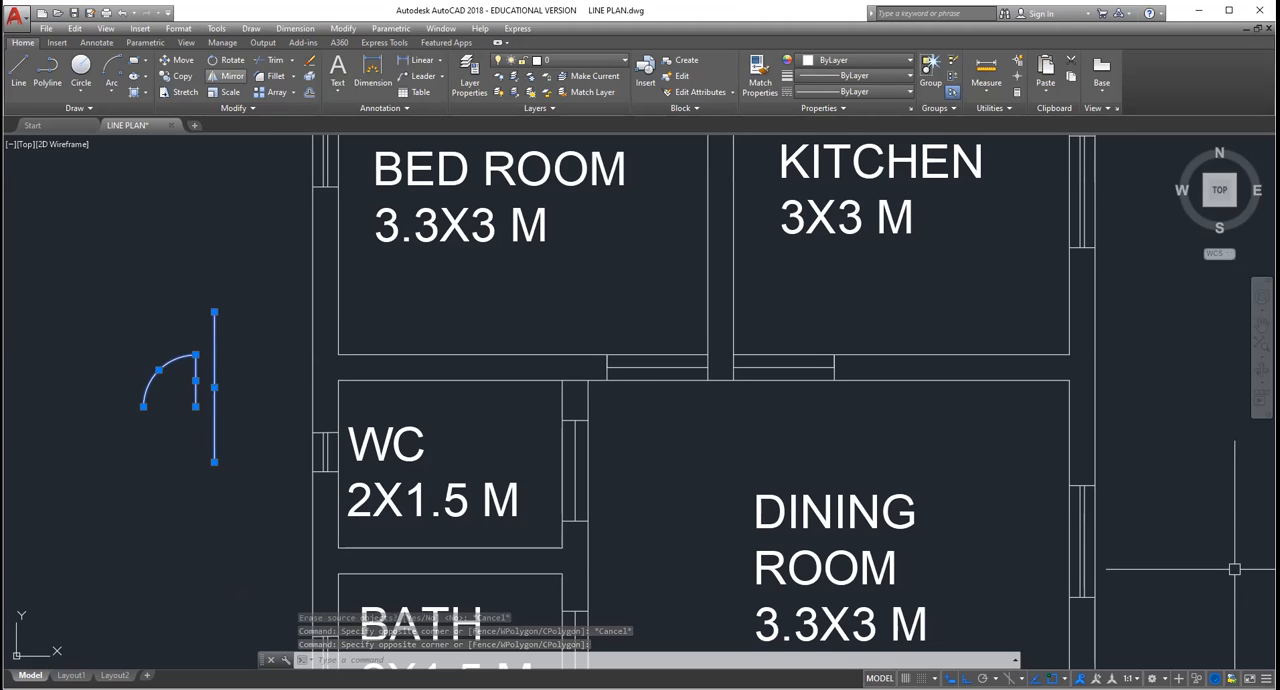
{"action": "left_click", "coordinate": [227, 76]}
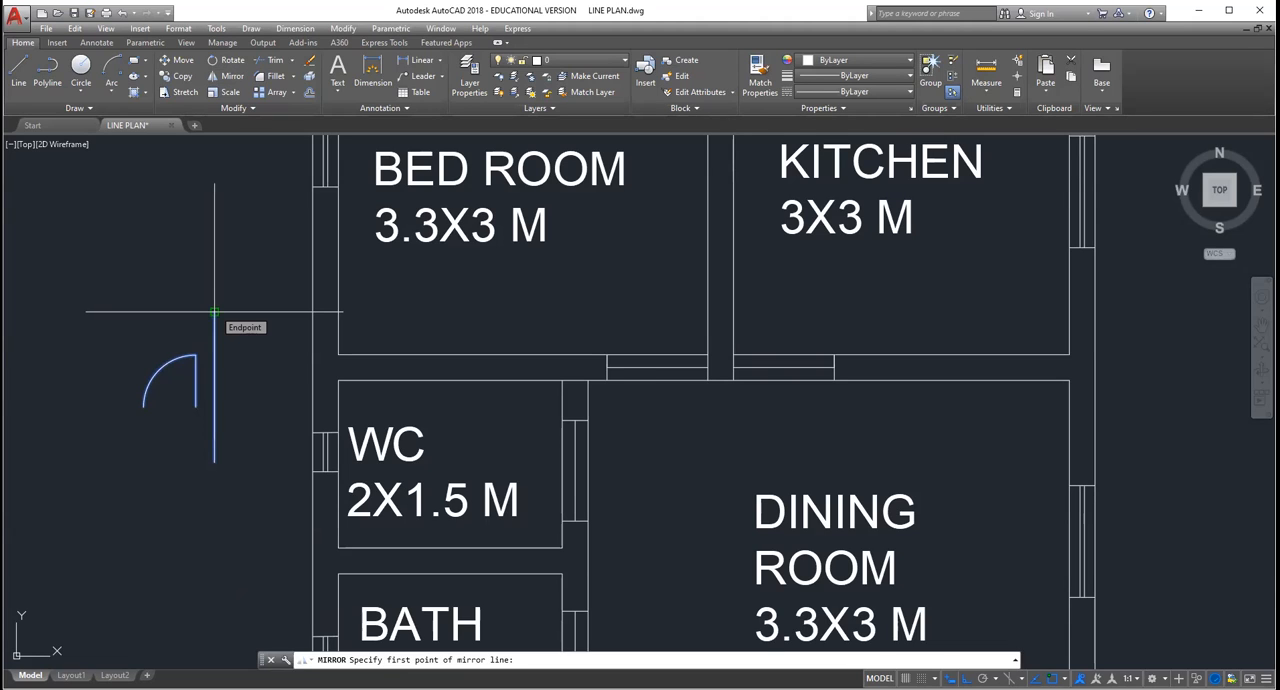
{"action": "left_click", "coordinate": [214, 312]}
{"action": "left_click", "coordinate": [250, 366]}
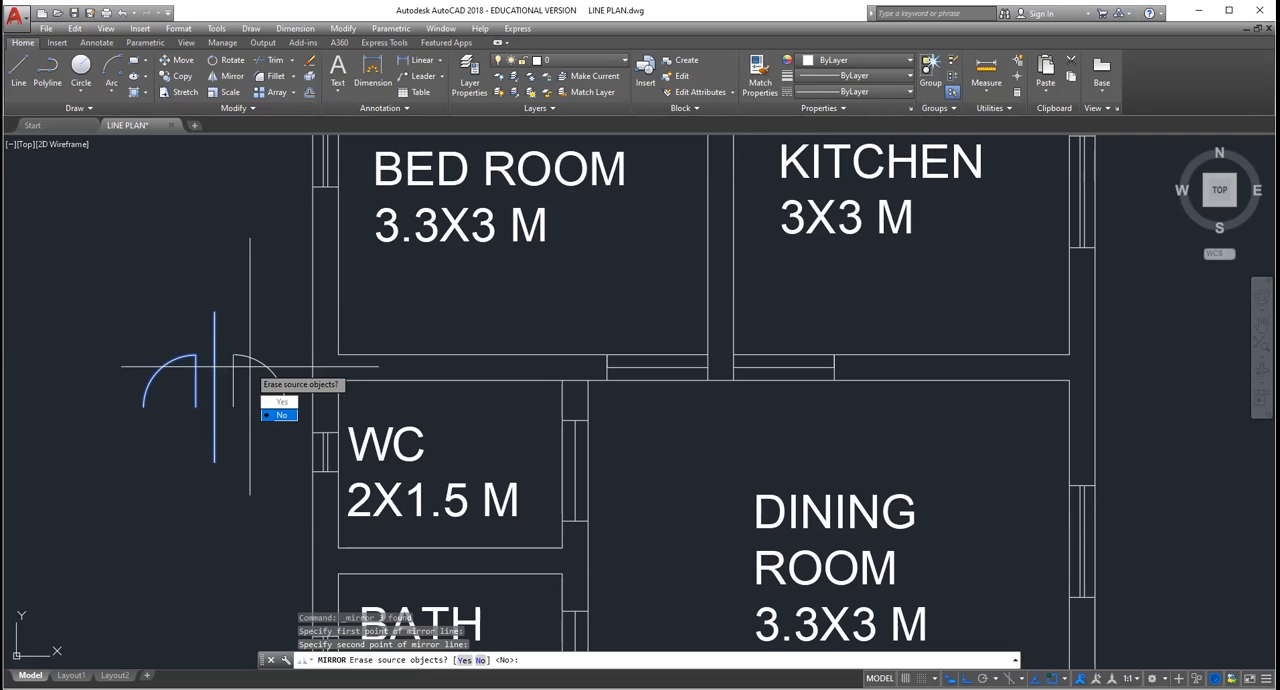
{"action": "left_click", "coordinate": [279, 414]}
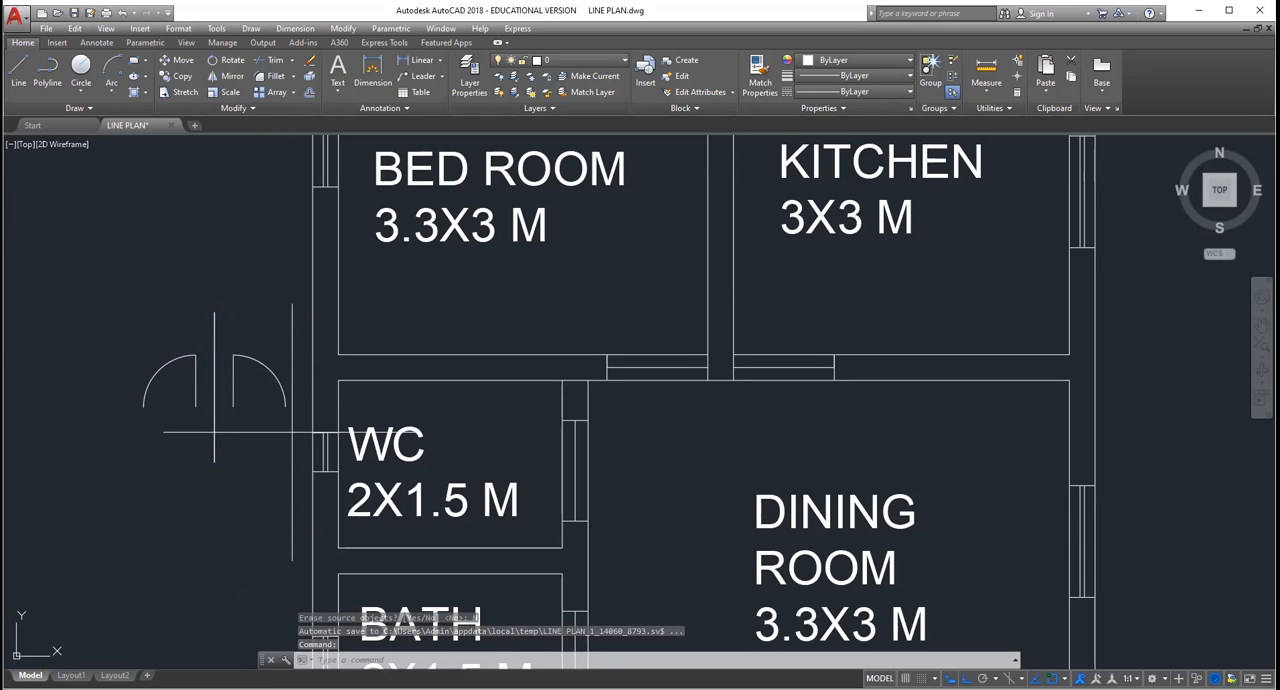
Step: Copy the mirrored door symbol from its leaf's lower end to the upper-left corner of the kitchen door opening
{"action": "left_click", "coordinate": [292, 432]}
{"action": "left_click", "coordinate": [233, 374]}
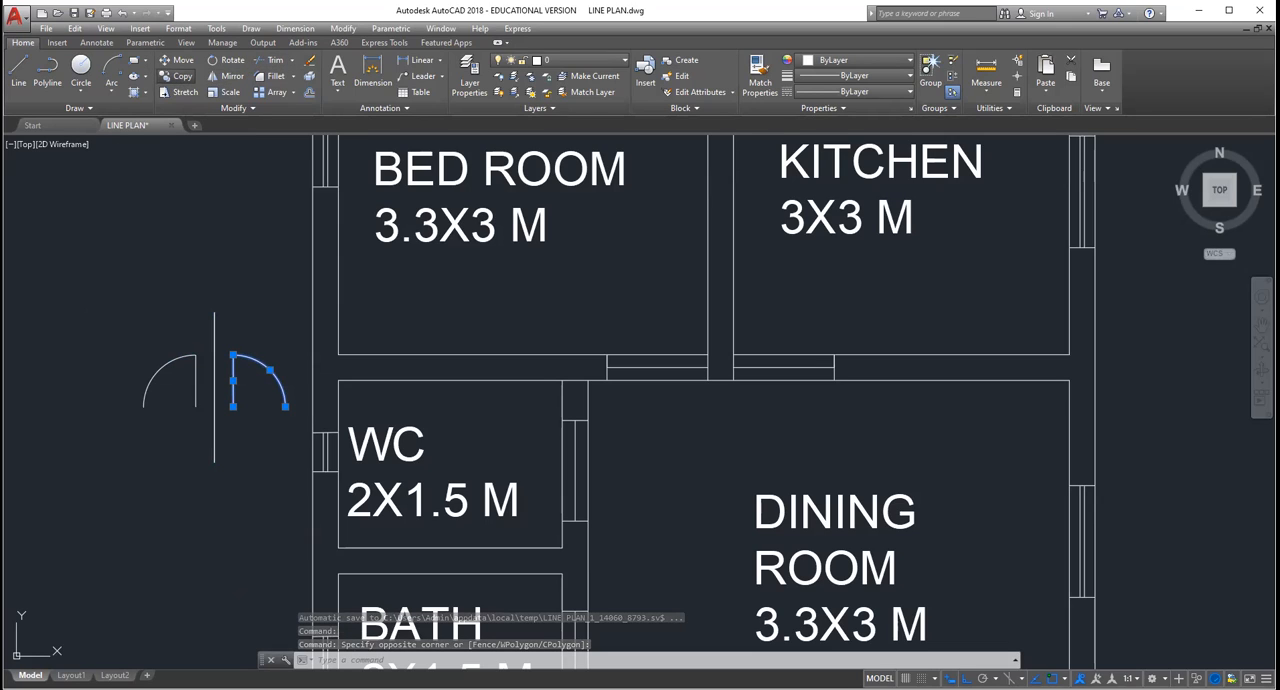
{"action": "left_click", "coordinate": [182, 76]}
{"action": "left_click", "coordinate": [233, 407]}
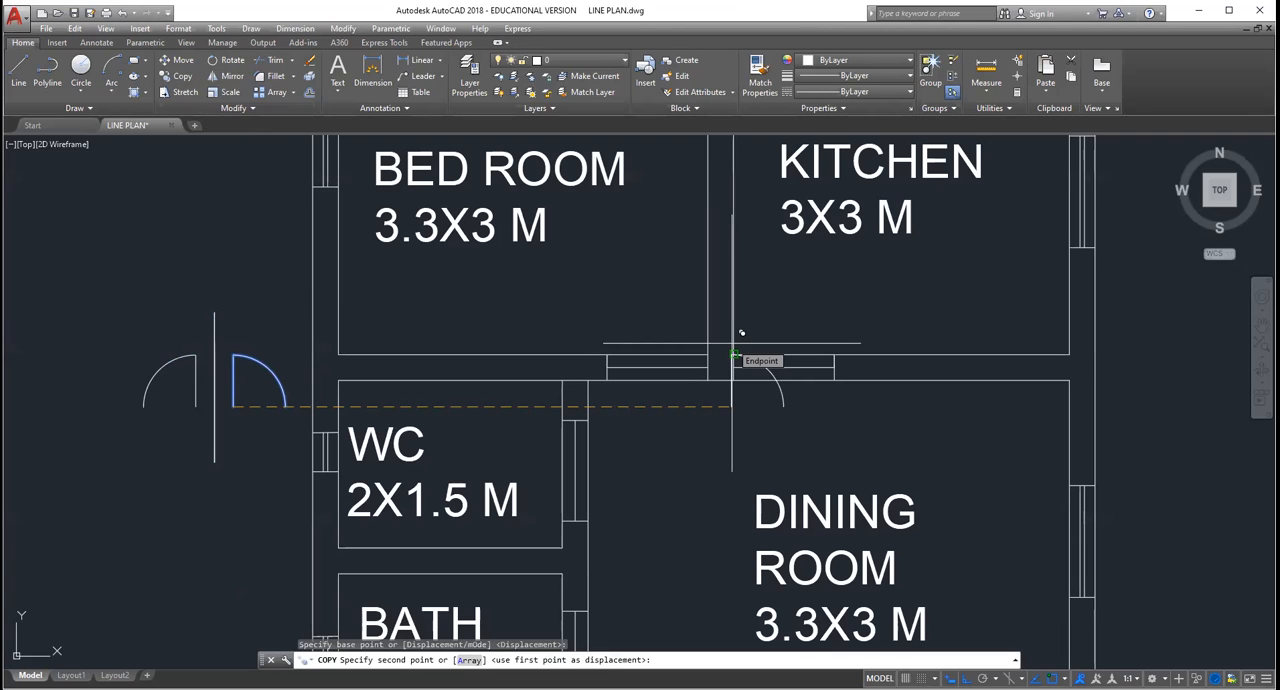
{"action": "left_click", "coordinate": [733, 343]}
{"action": "key", "text": "Escape"}
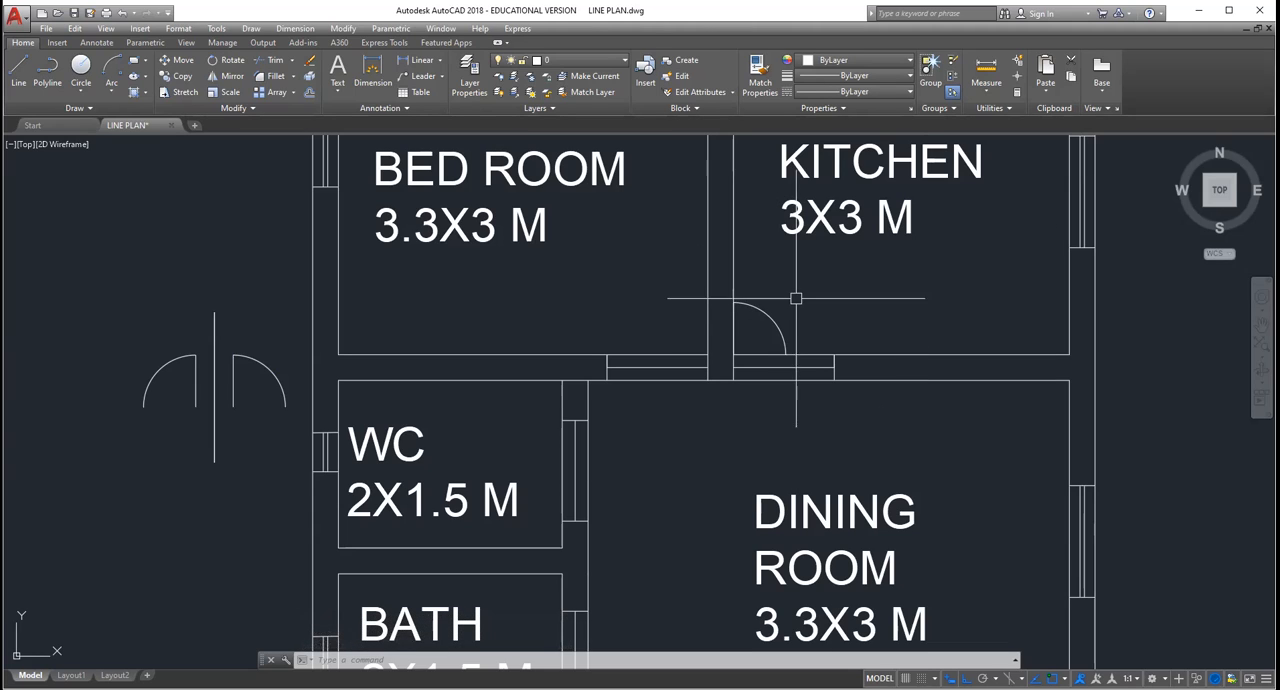
{"action": "scroll", "coordinate": [752, 325], "scroll_direction": "up", "scroll_amount": 2}
{"action": "scroll", "coordinate": [752, 325], "scroll_direction": "down", "scroll_amount": 2}
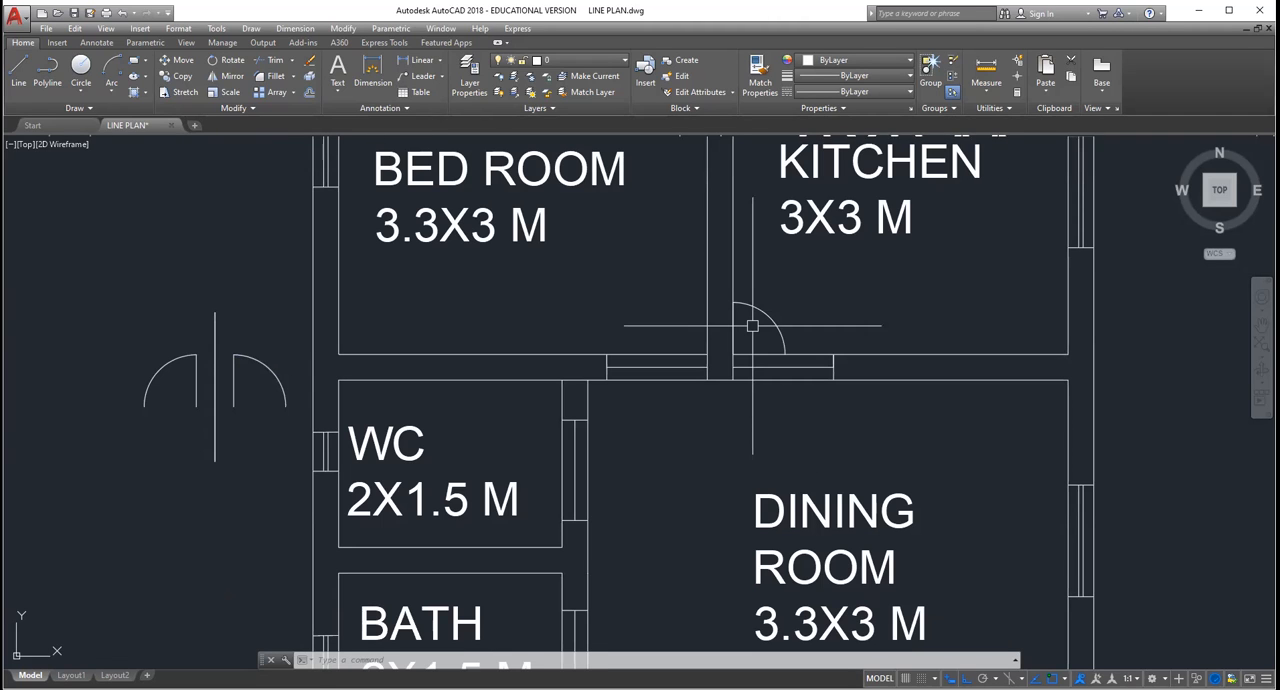
{"action": "left_click", "coordinate": [110, 95]}
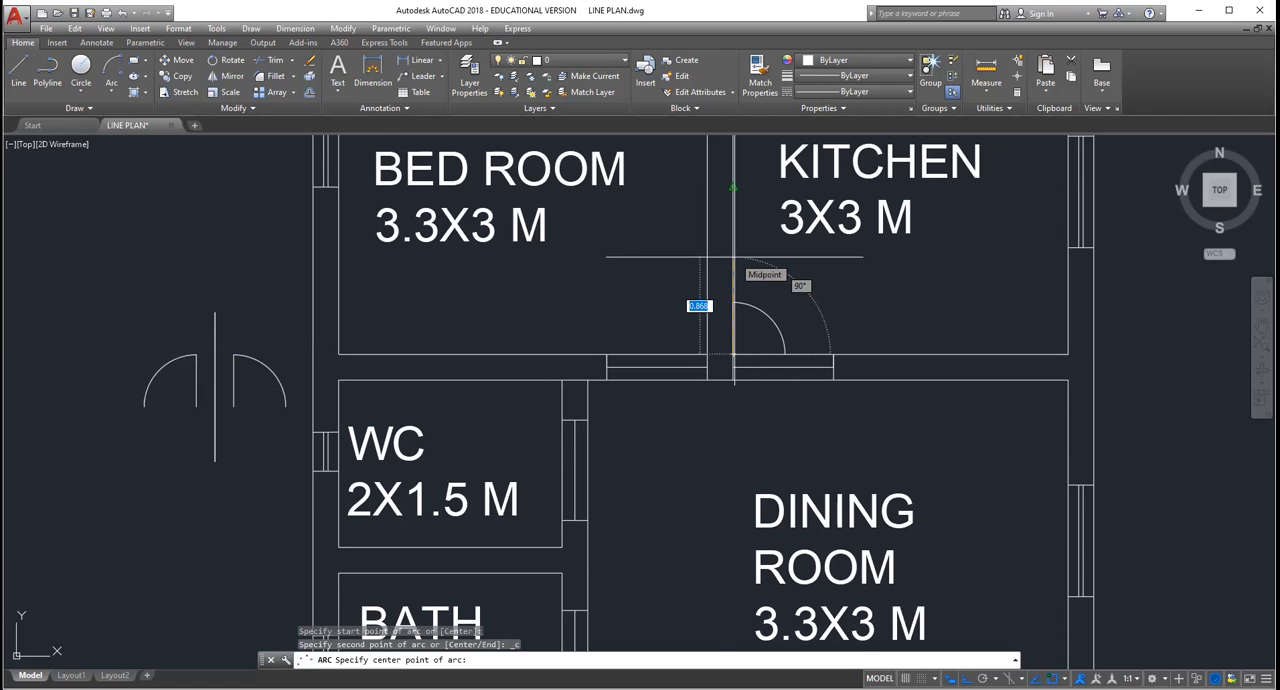
{"action": "key", "text": "Escape"}
{"action": "left_click", "coordinate": [111, 96]}
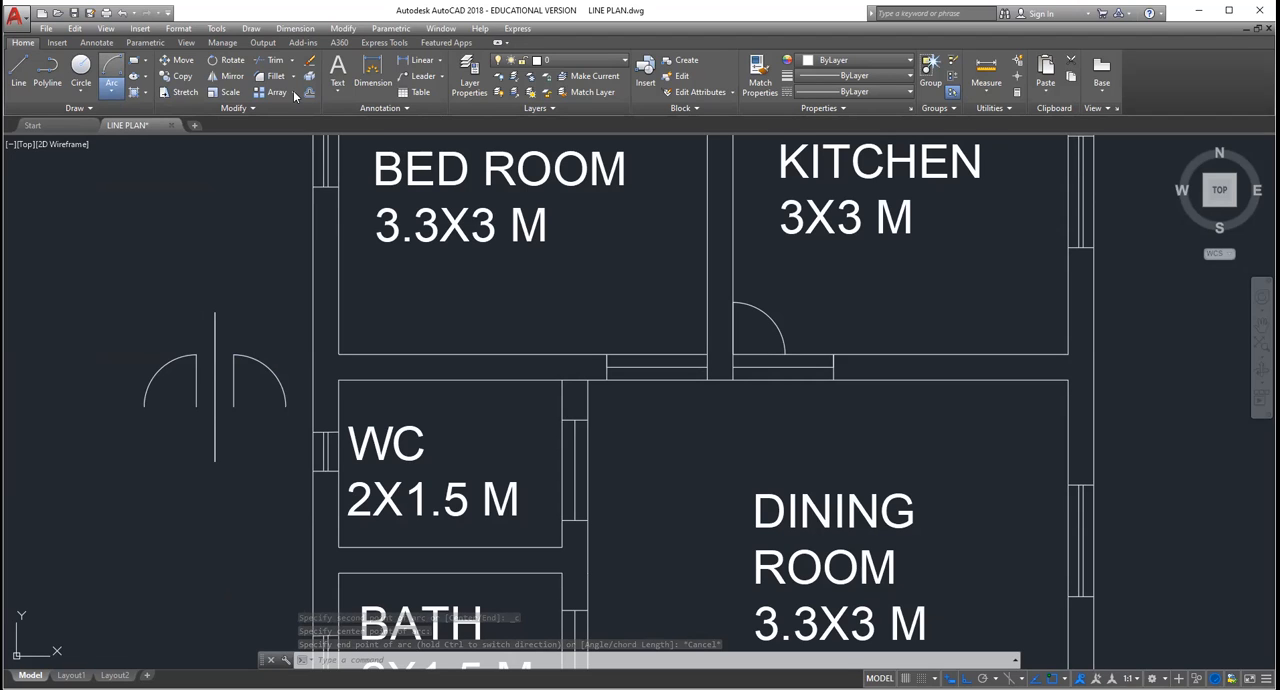
Step: Try a three-point arc as the swing across the kitchen door opening, and erase it
{"action": "left_click", "coordinate": [111, 90]}
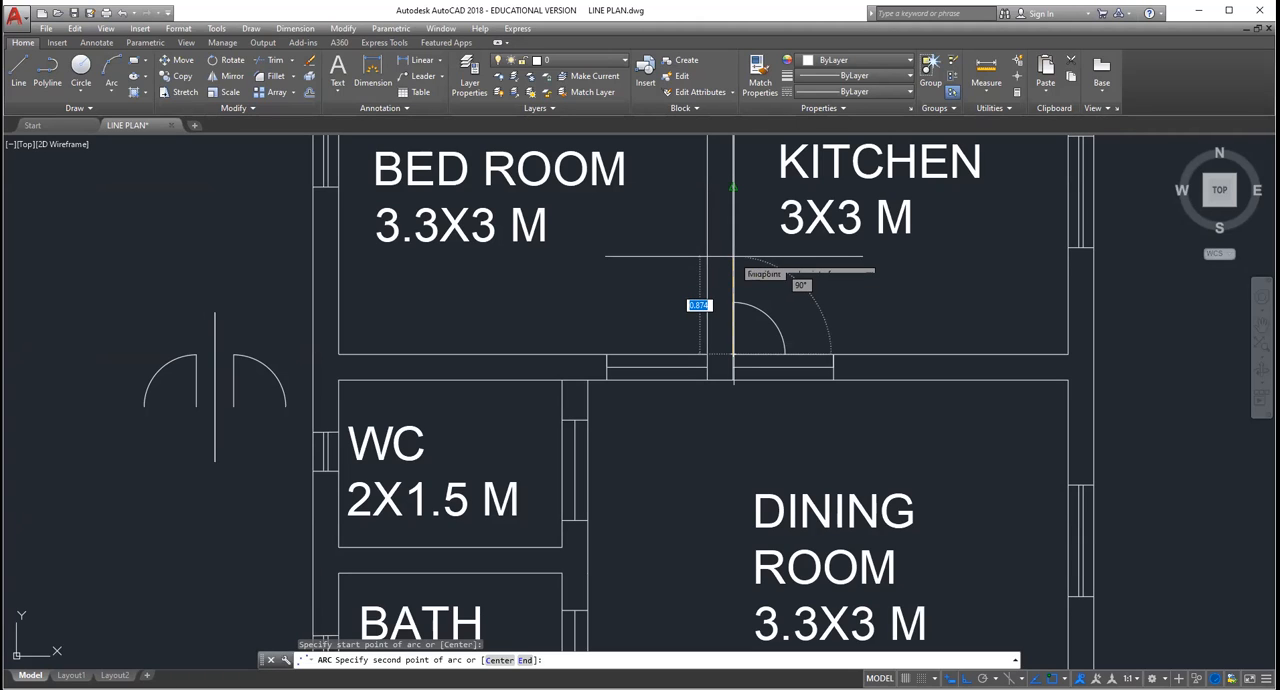
{"action": "left_click", "coordinate": [733, 256]}
{"action": "key", "text": "Escape"}
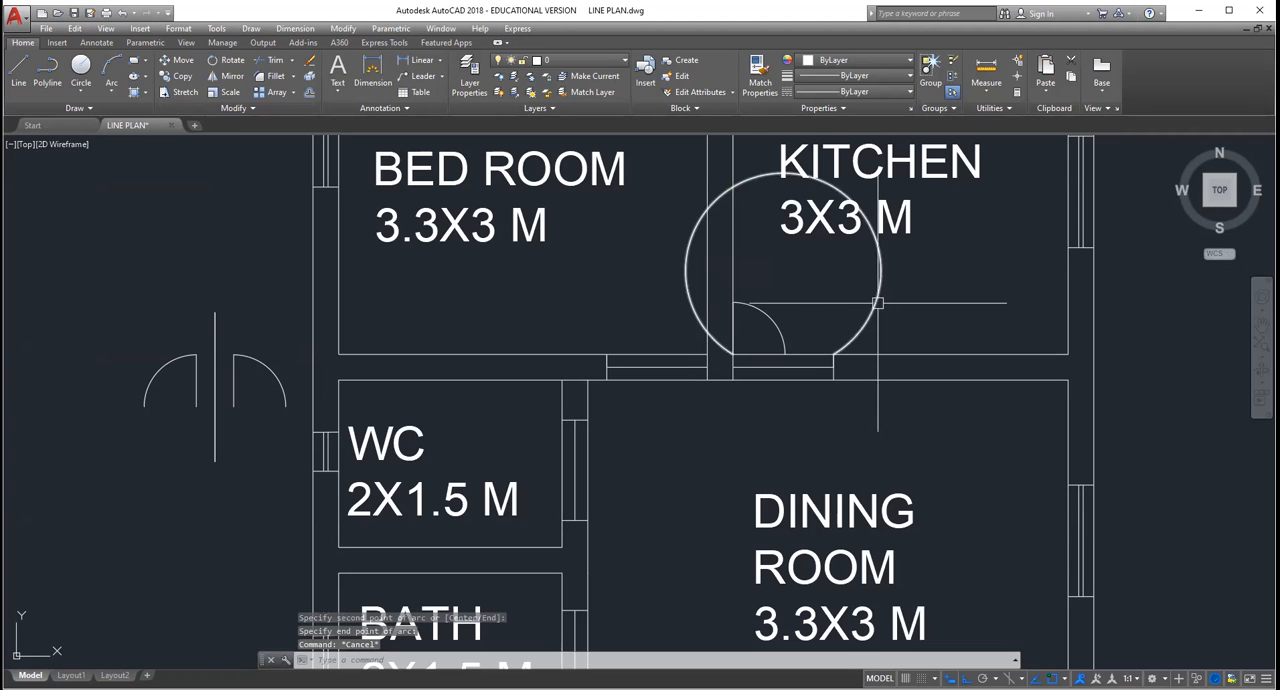
{"action": "left_click", "coordinate": [877, 302]}
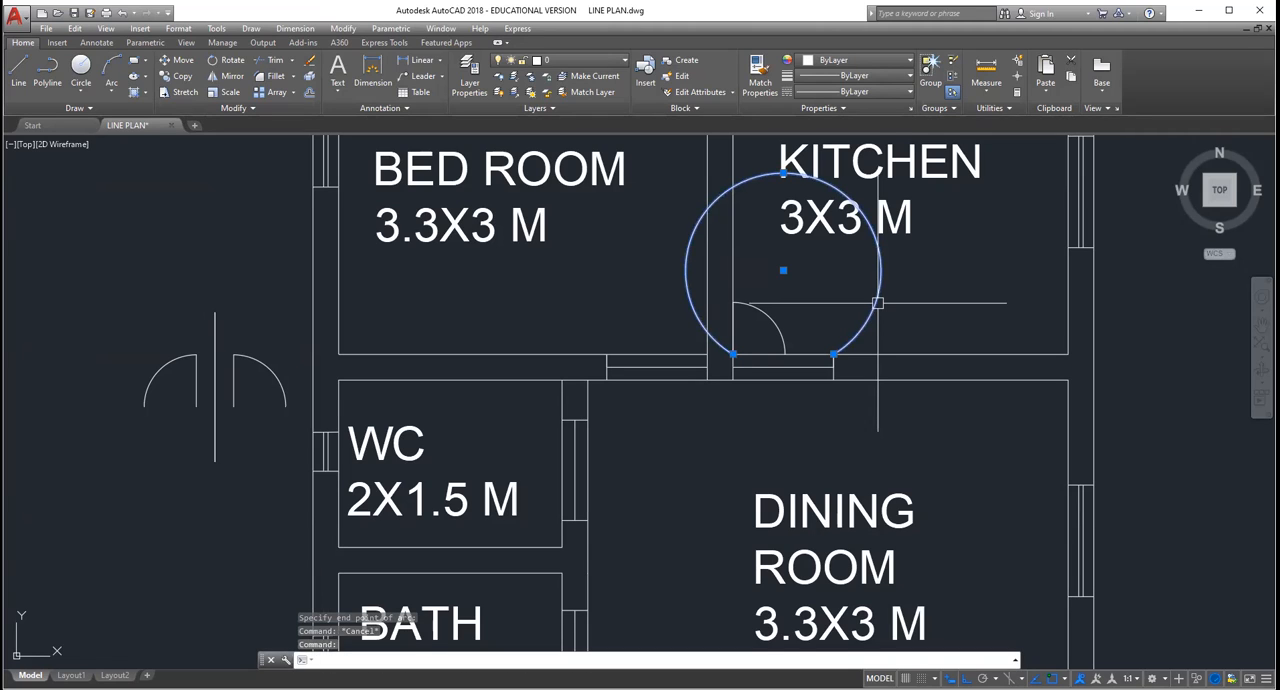
{"action": "key", "text": "Delete"}
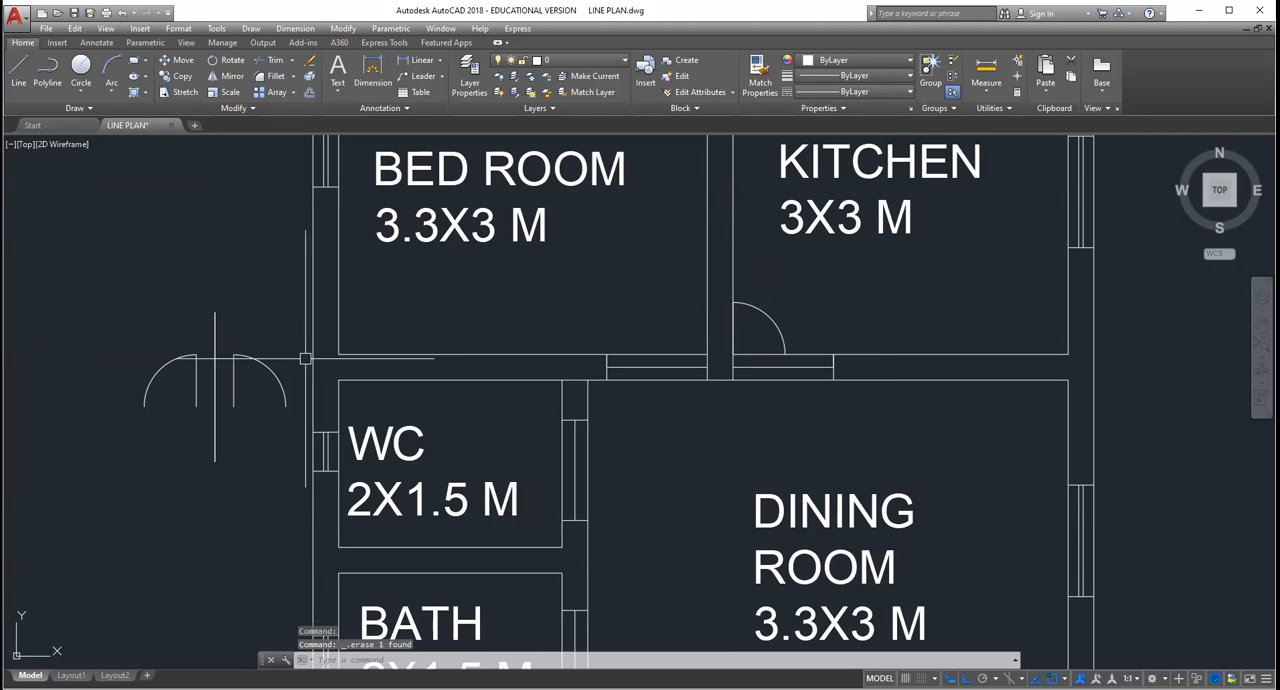
Step: Draw a circle centred on the kitchen door opening's upper-left corner, with its radius reaching the opening's right end
{"action": "left_click", "coordinate": [81, 92]}
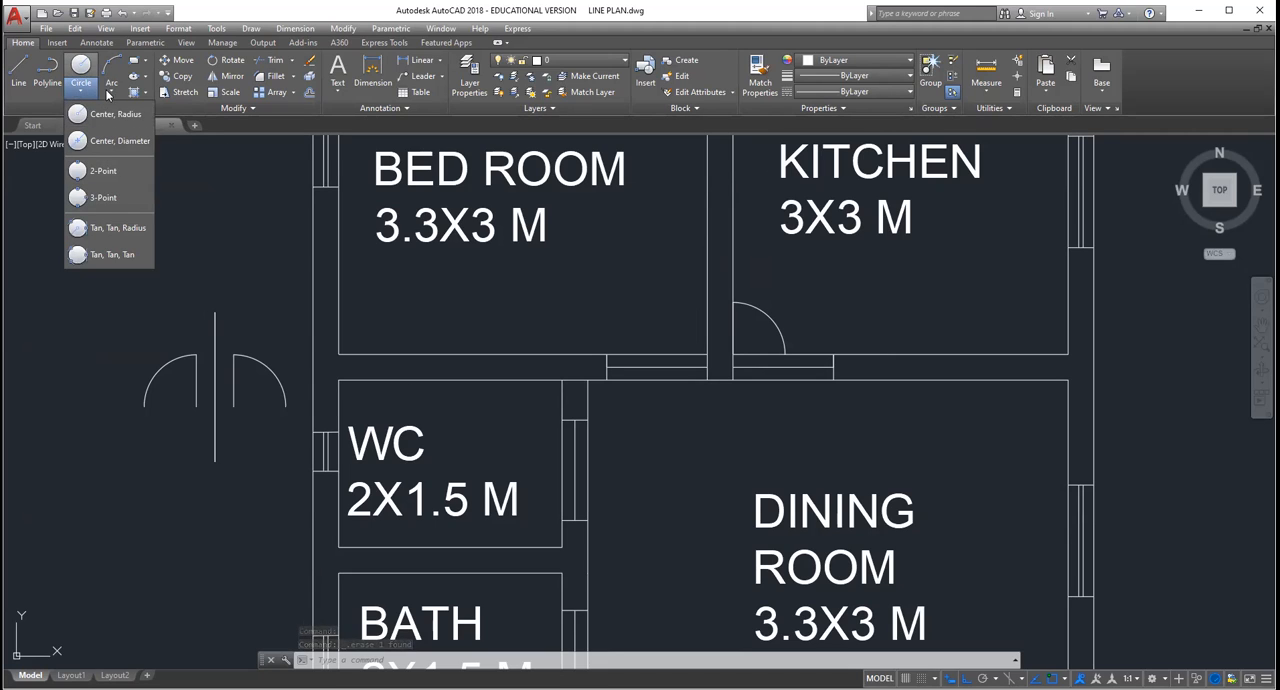
{"action": "left_click", "coordinate": [100, 113]}
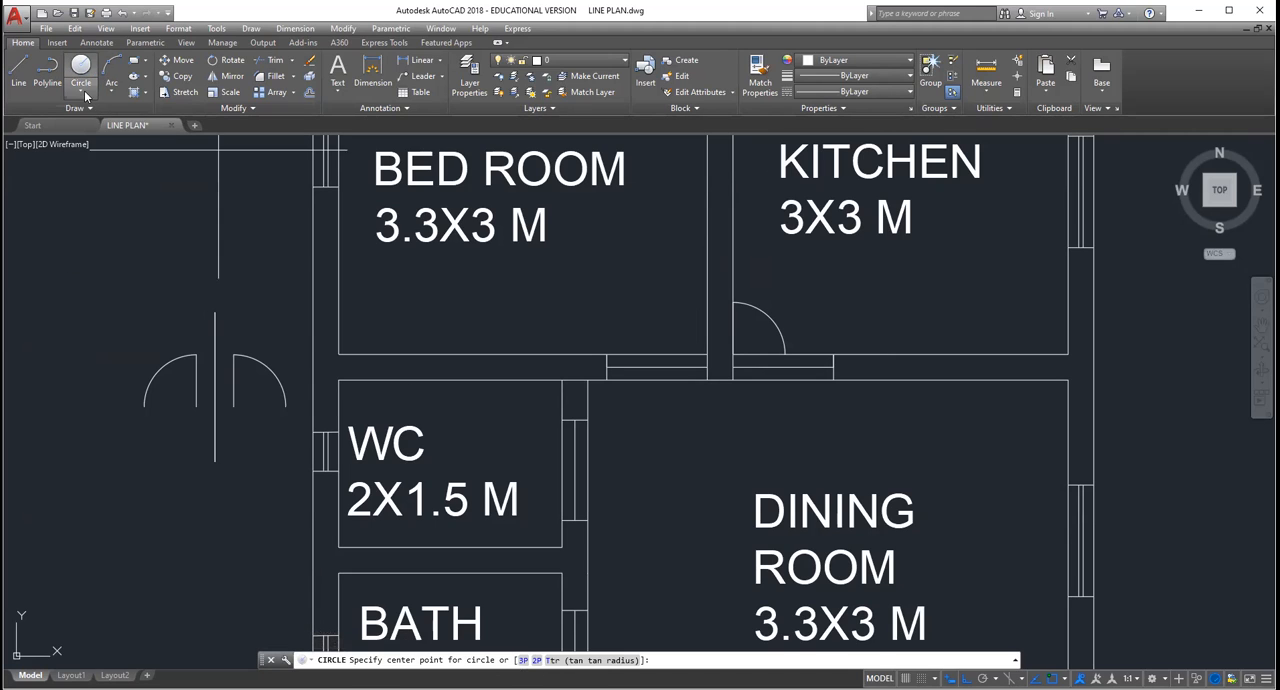
{"action": "left_click", "coordinate": [81, 91]}
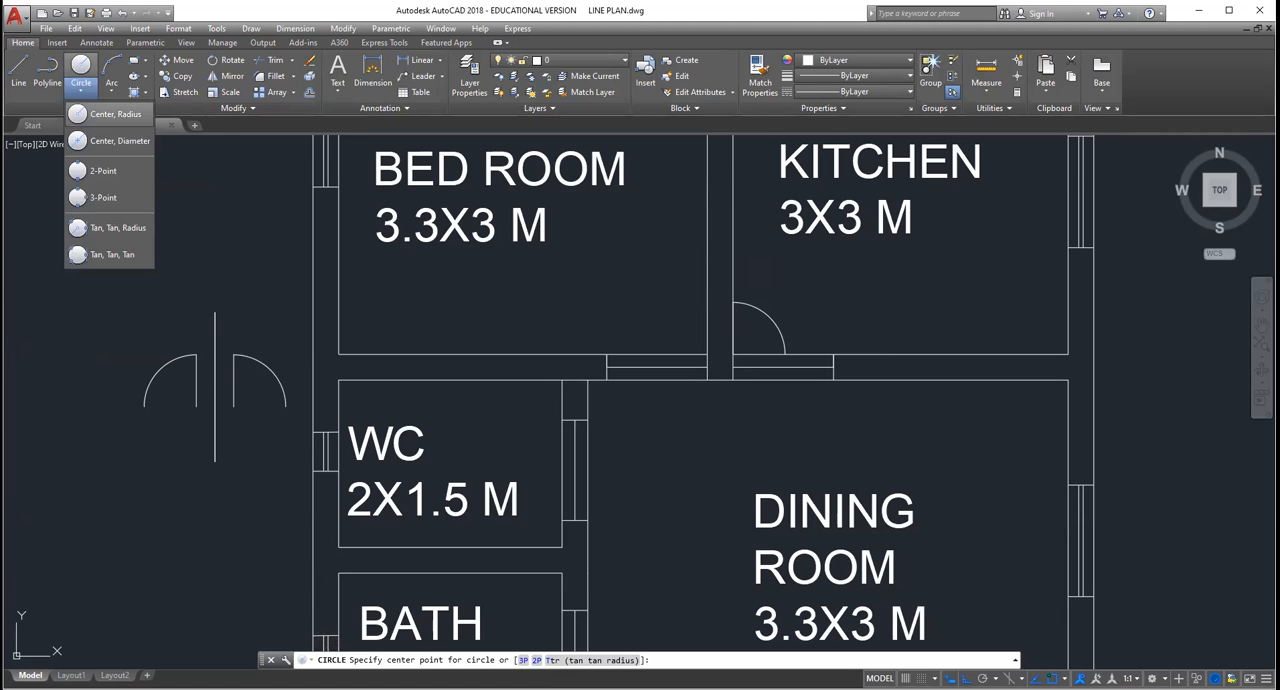
{"action": "left_click", "coordinate": [733, 355]}
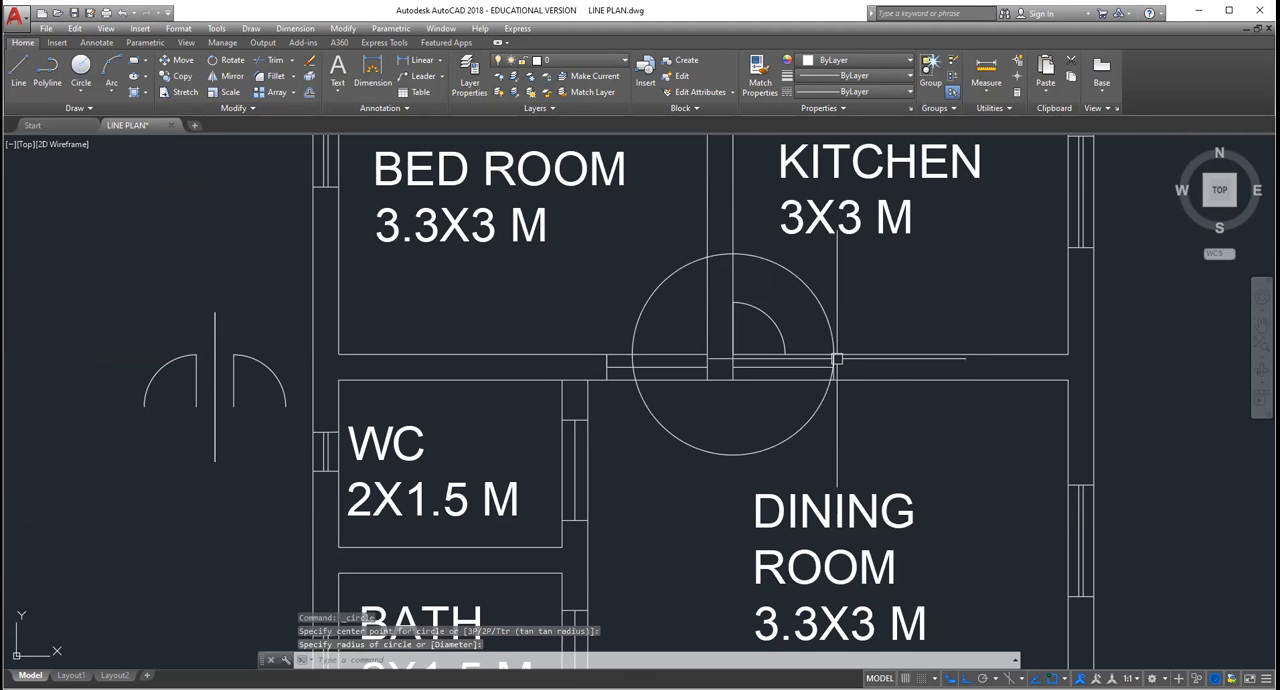
{"action": "left_click", "coordinate": [836, 358]}
{"action": "key", "text": "Escape"}
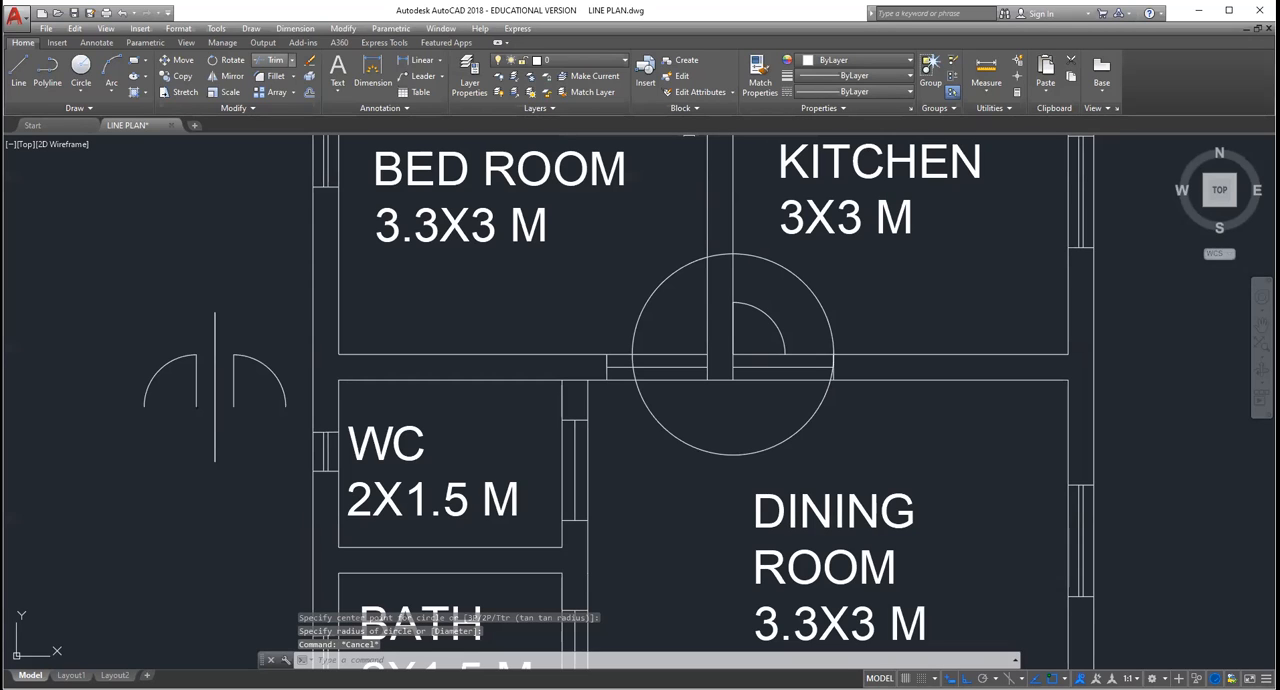
Step: Trim the circle so that its quarter arc inside the kitchen remains as the door swing
{"action": "left_click", "coordinate": [272, 60]}
{"action": "scroll", "coordinate": [634, 365], "scroll_direction": "up", "scroll_amount": 2}
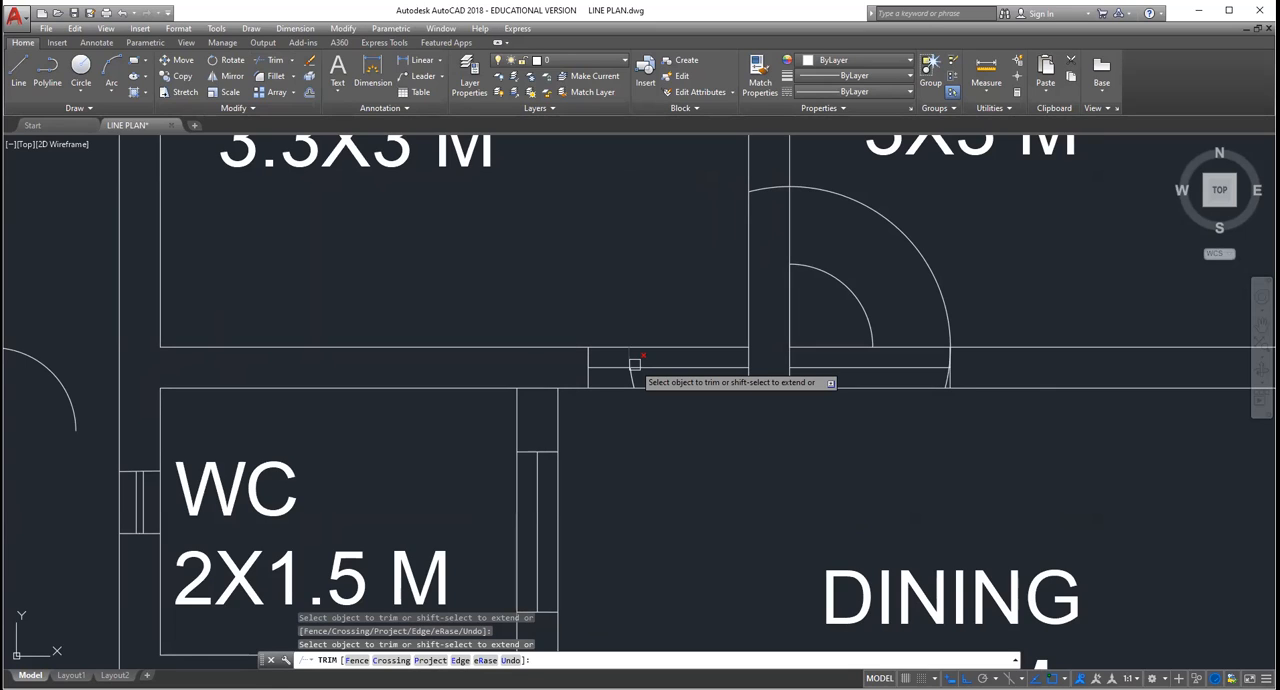
{"action": "scroll", "coordinate": [932, 378], "scroll_direction": "up", "scroll_amount": 4}
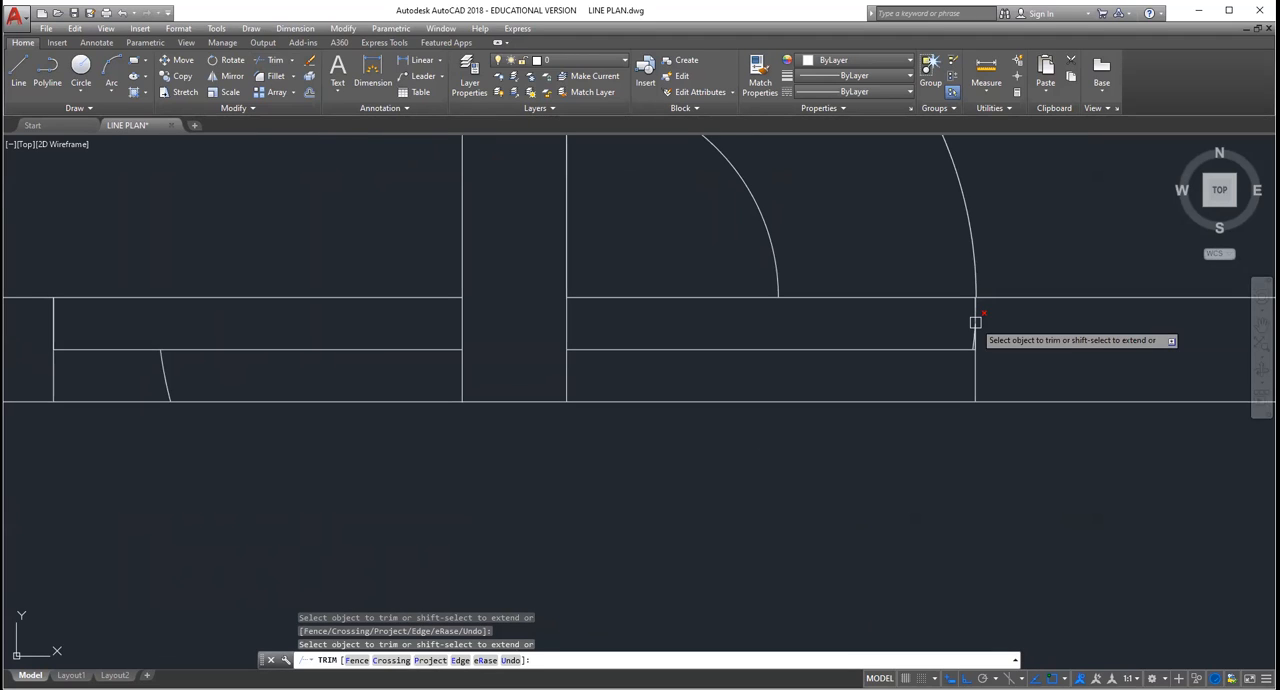
{"action": "scroll", "coordinate": [975, 322], "scroll_direction": "down", "scroll_amount": 2}
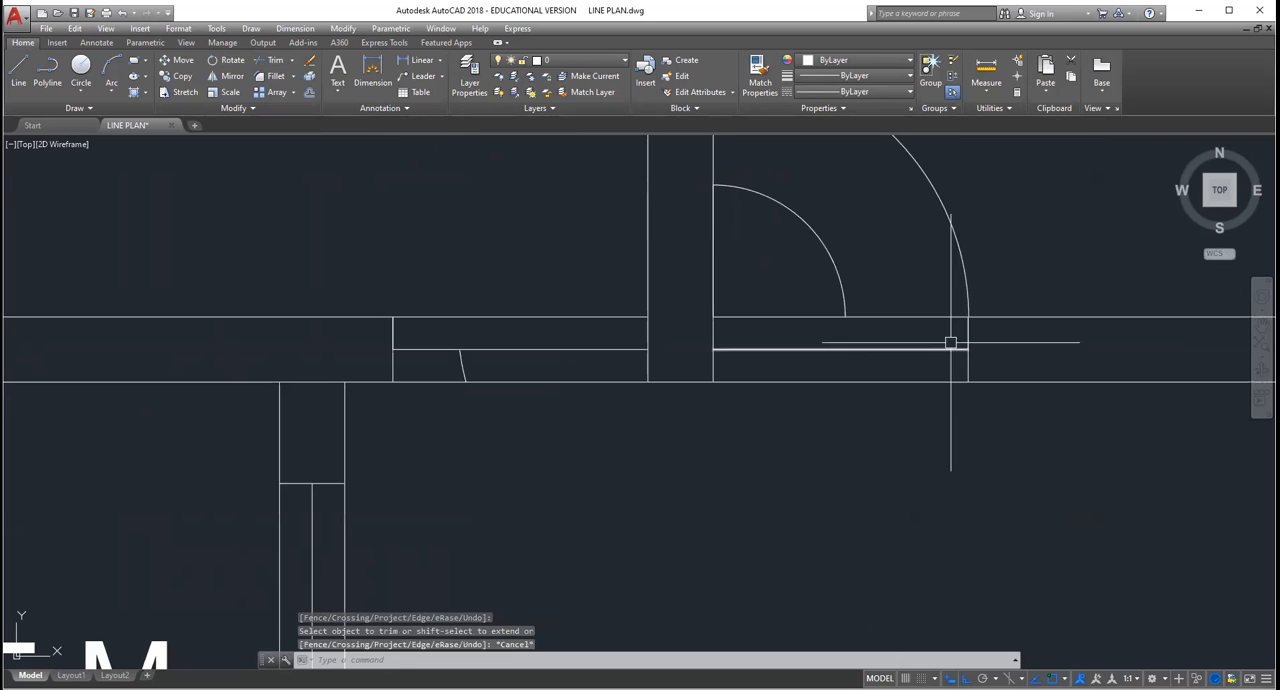
{"action": "key", "text": "Escape"}
Step: Erase the smaller copied swing arc inside the kitchen's new door swing
{"action": "left_click", "coordinate": [834, 245]}
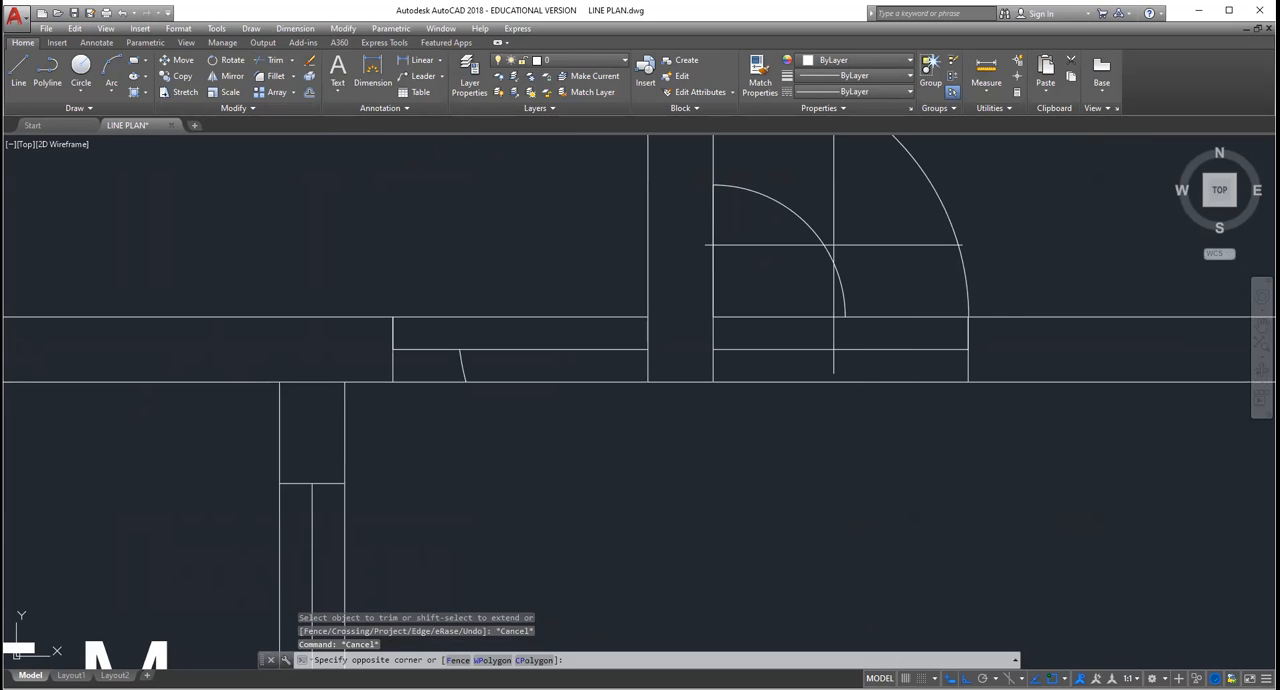
{"action": "left_click", "coordinate": [833, 247]}
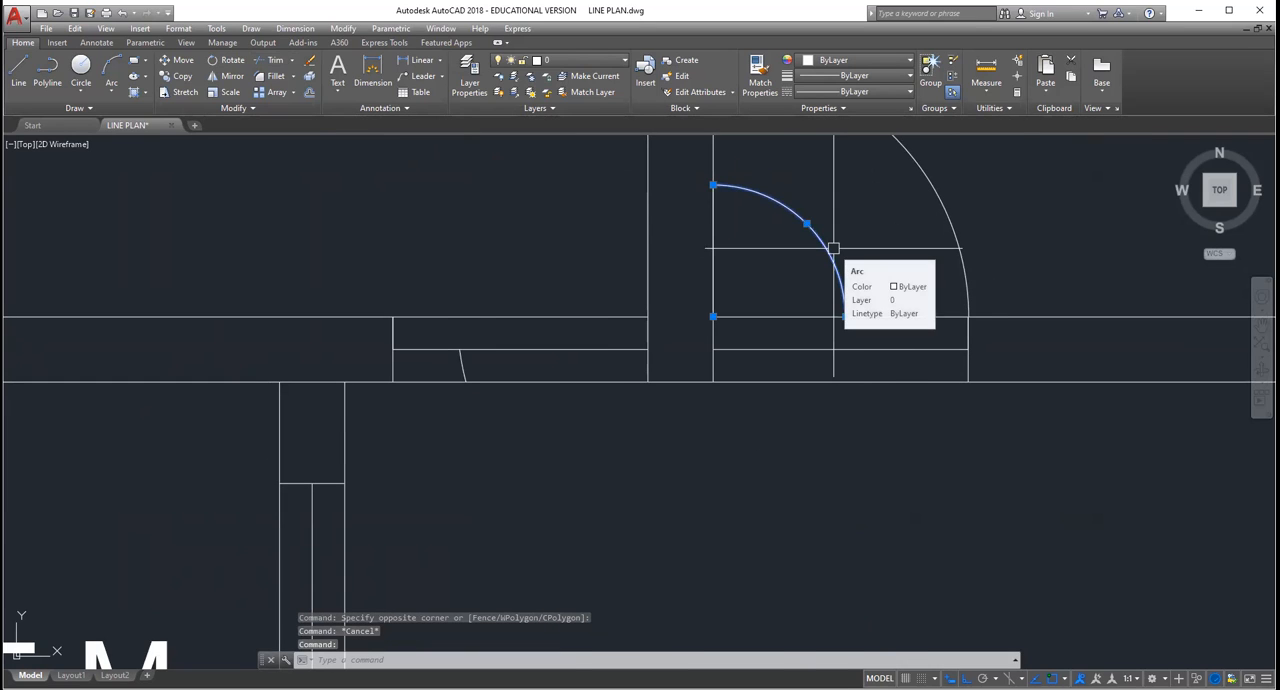
{"action": "key", "text": "Delete"}
Step: Erase the leftover circle fragment in the door opening between the upper bedroom and the dining room
{"action": "scroll", "coordinate": [830, 256], "scroll_direction": "down", "scroll_amount": 3}
{"action": "scroll", "coordinate": [826, 300], "scroll_direction": "up", "scroll_amount": 1}
{"action": "scroll", "coordinate": [826, 301], "scroll_direction": "down", "scroll_amount": 1}
{"action": "scroll", "coordinate": [820, 308], "scroll_direction": "up", "scroll_amount": 1}
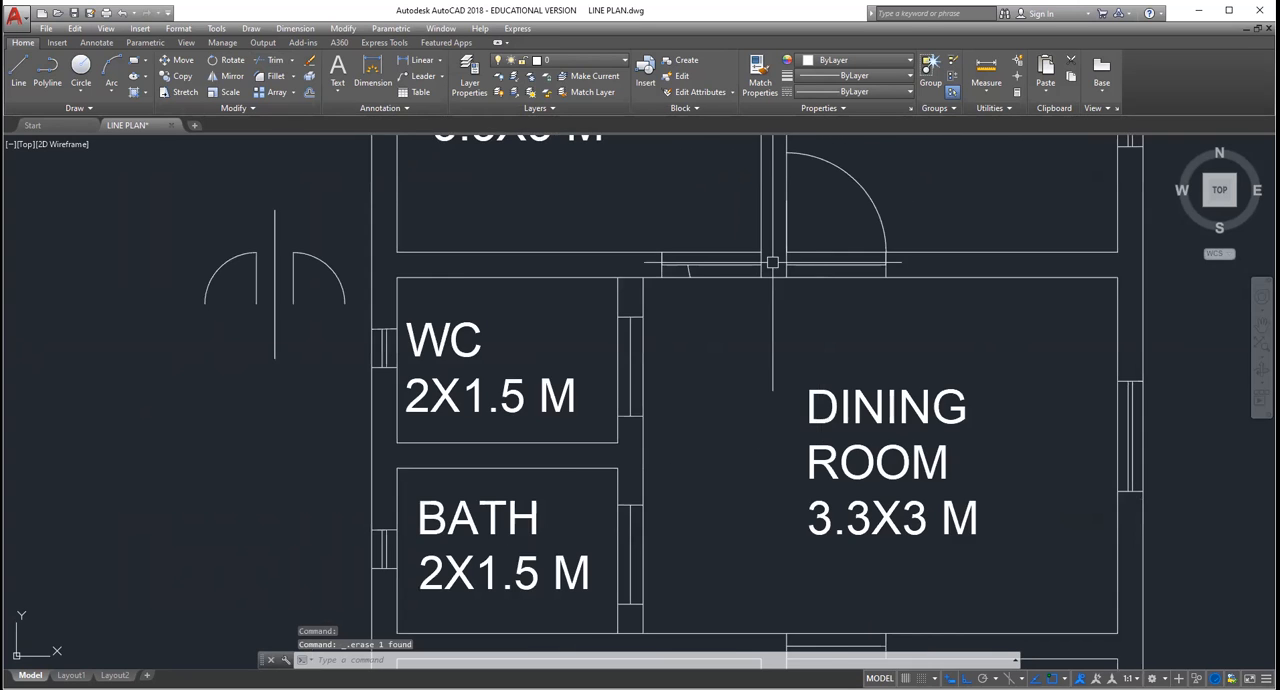
{"action": "scroll", "coordinate": [772, 262], "scroll_direction": "down", "scroll_amount": 3}
{"action": "scroll", "coordinate": [763, 266], "scroll_direction": "up", "scroll_amount": 4}
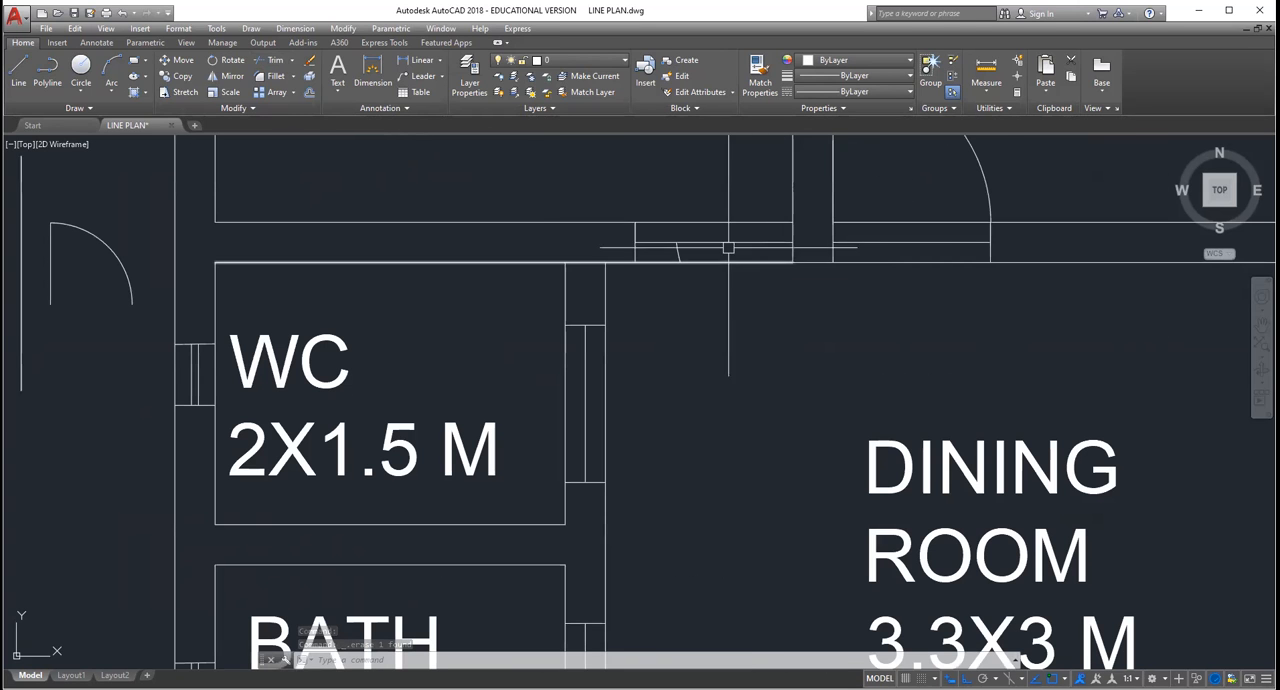
{"action": "left_click", "coordinate": [680, 255]}
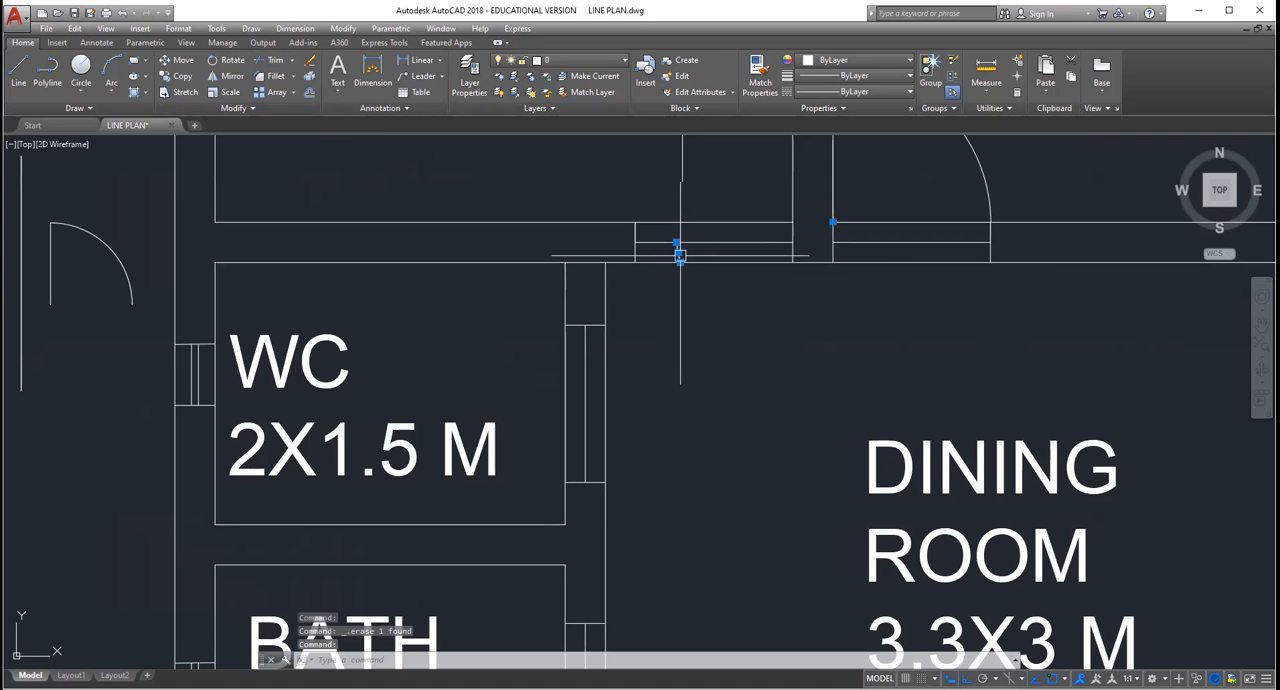
{"action": "scroll", "coordinate": [831, 249], "scroll_direction": "down", "scroll_amount": 6}
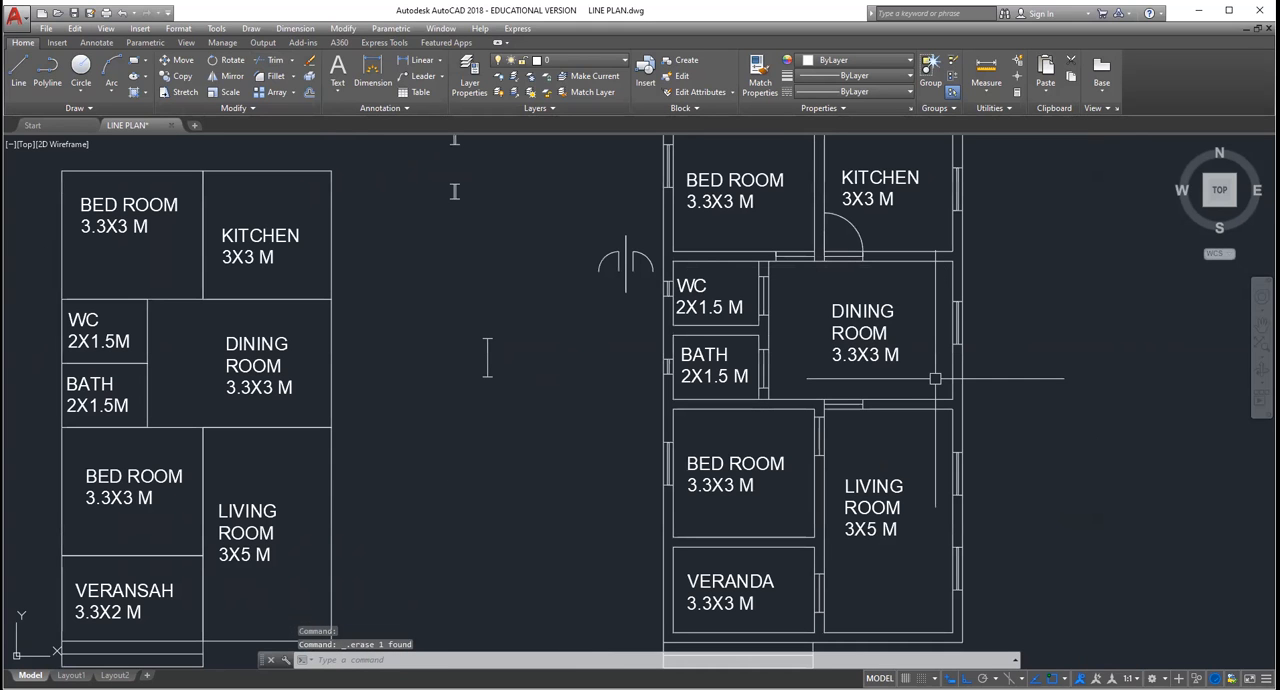
{"action": "scroll", "coordinate": [930, 370], "scroll_direction": "up", "scroll_amount": 1}
{"action": "scroll", "coordinate": [880, 345], "scroll_direction": "down", "scroll_amount": 3}
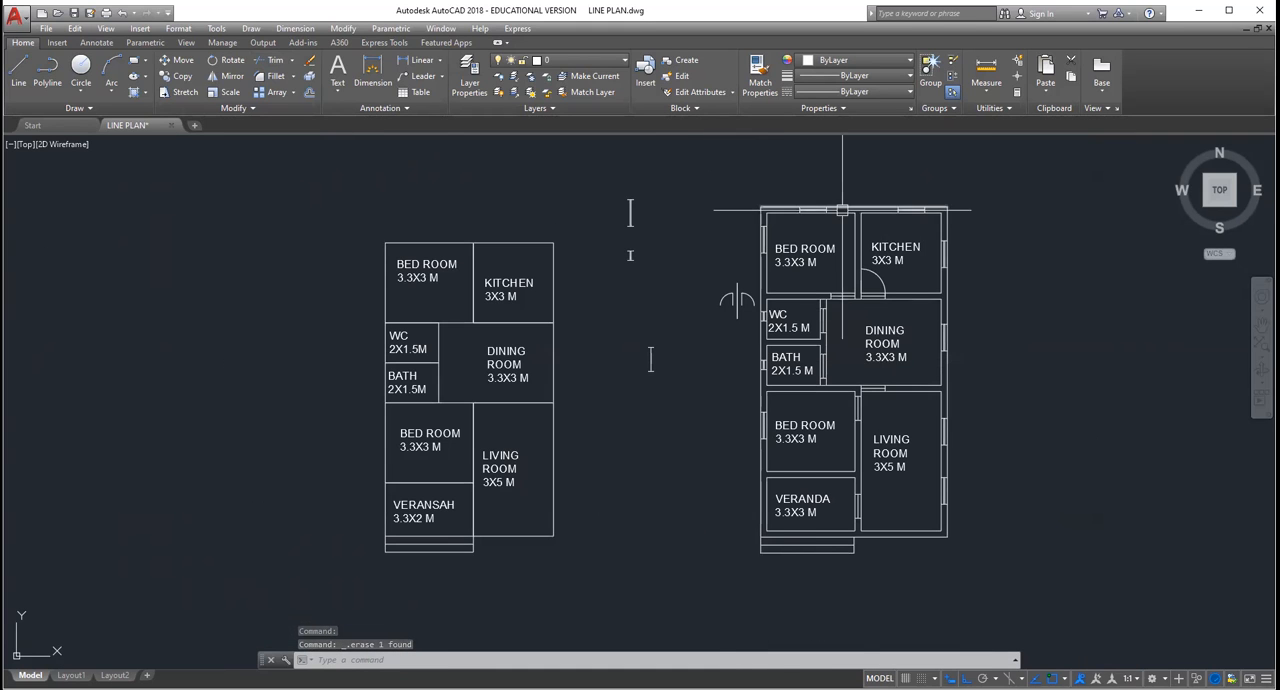
{"action": "scroll", "coordinate": [842, 212], "scroll_direction": "up", "scroll_amount": 2}
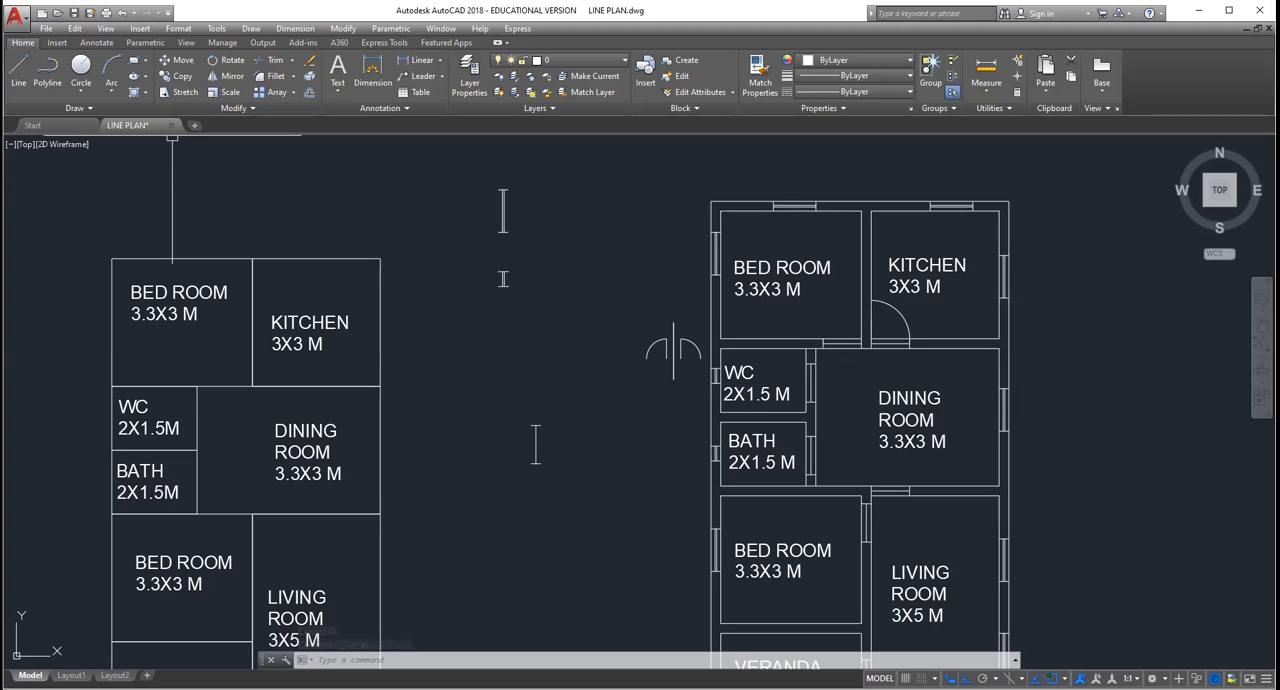
{"action": "left_click", "coordinate": [338, 70]}
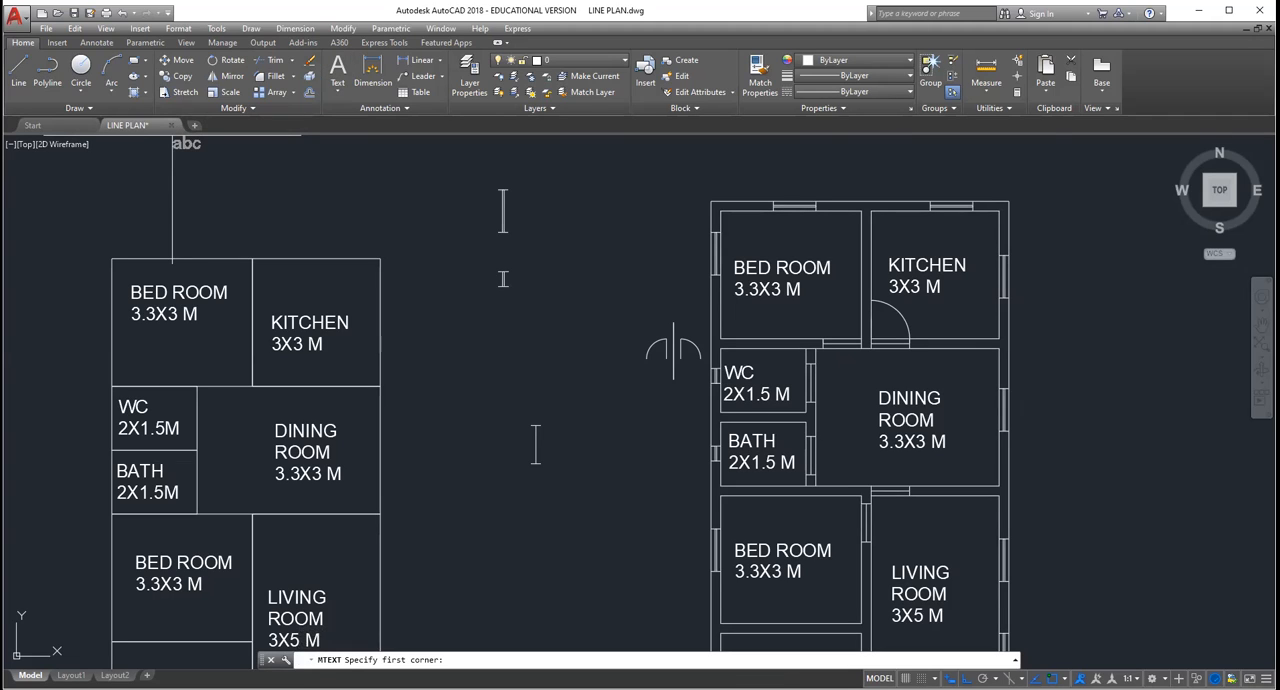
{"action": "left_click", "coordinate": [641, 224]}
{"action": "left_click", "coordinate": [680, 255]}
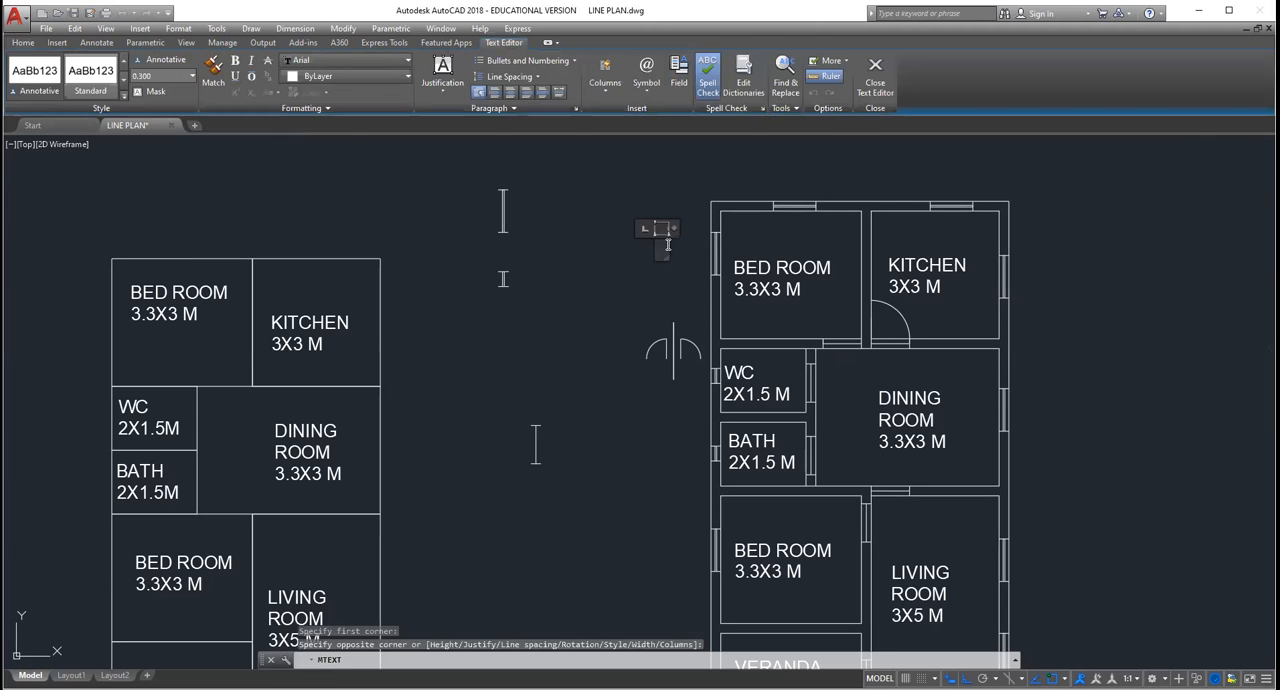
{"action": "type", "text": "W"}
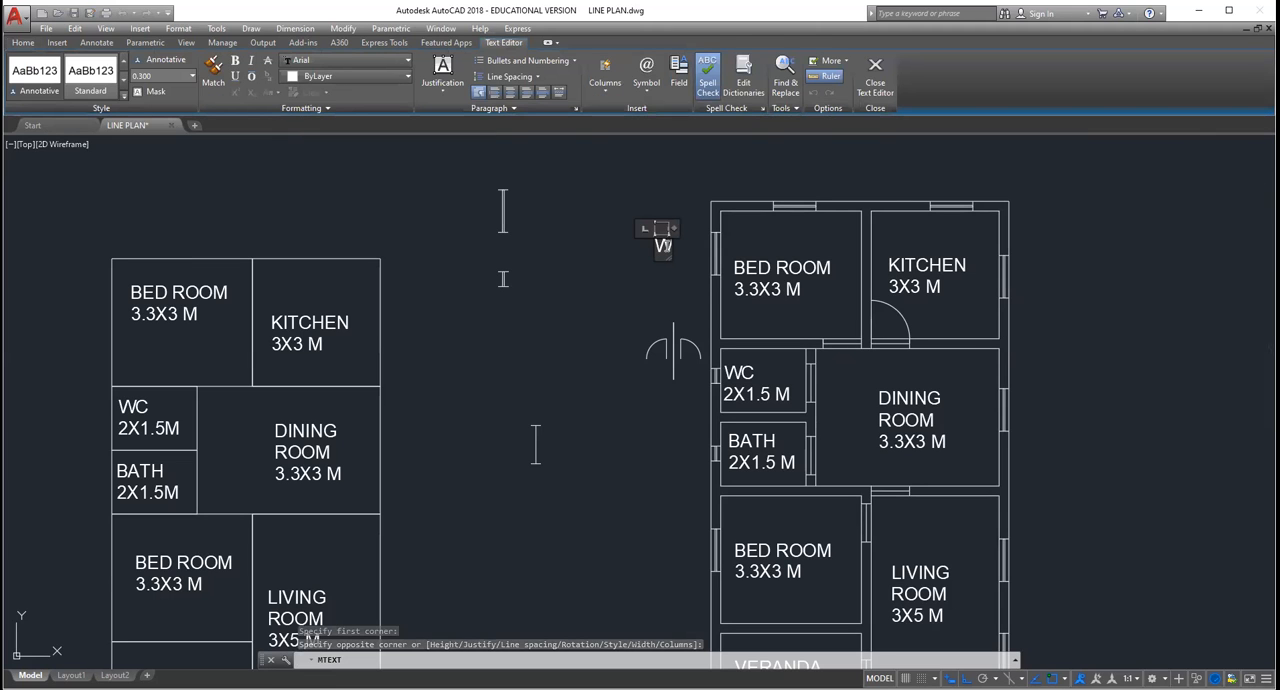
{"action": "key", "text": "Return"}
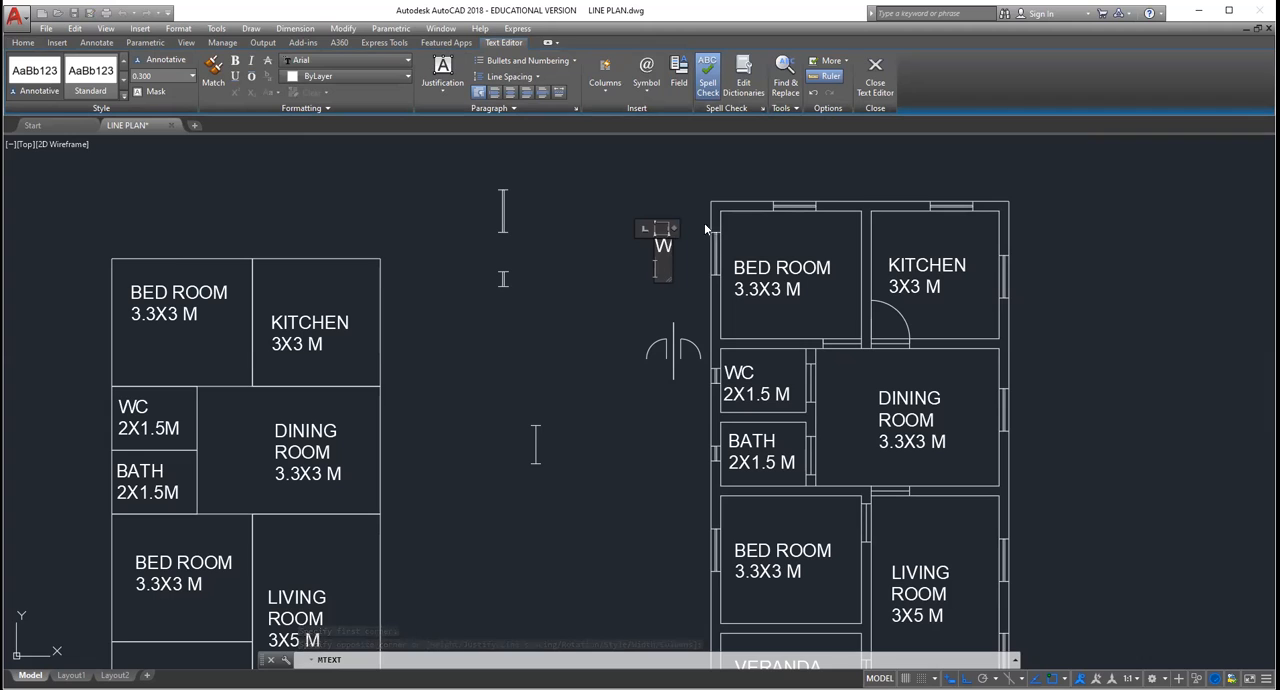
{"action": "key", "text": "Escape"}
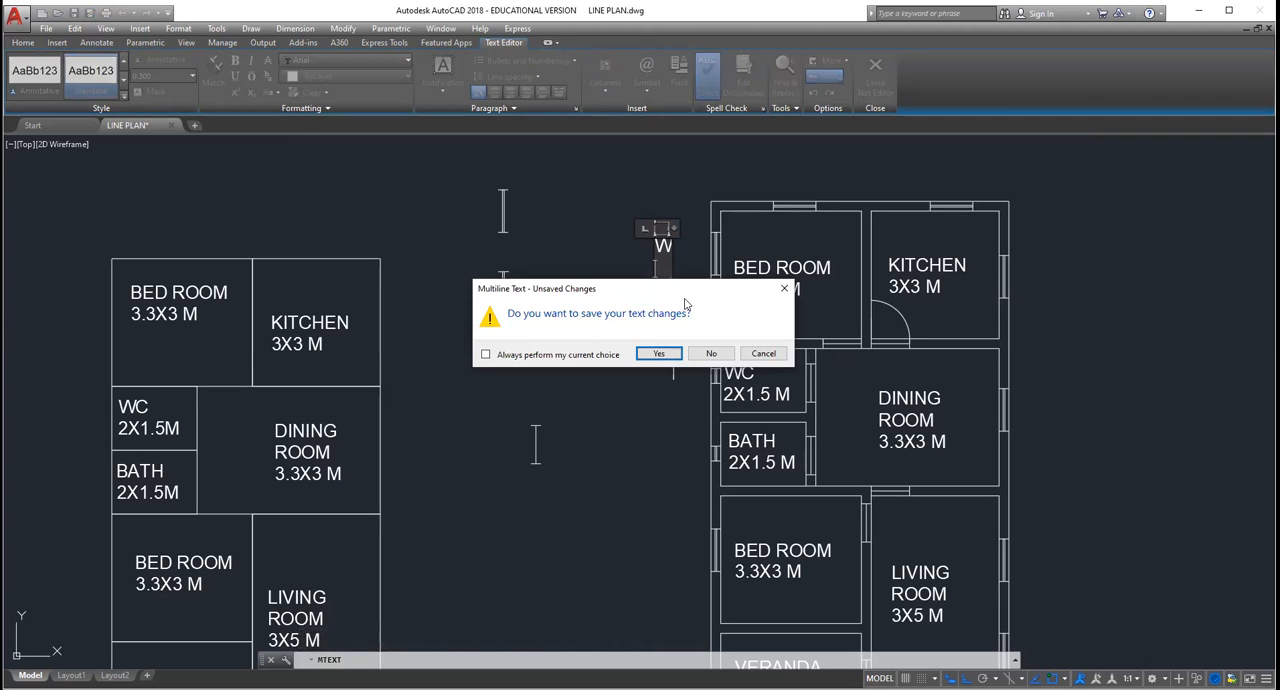
{"action": "left_click", "coordinate": [706, 355]}
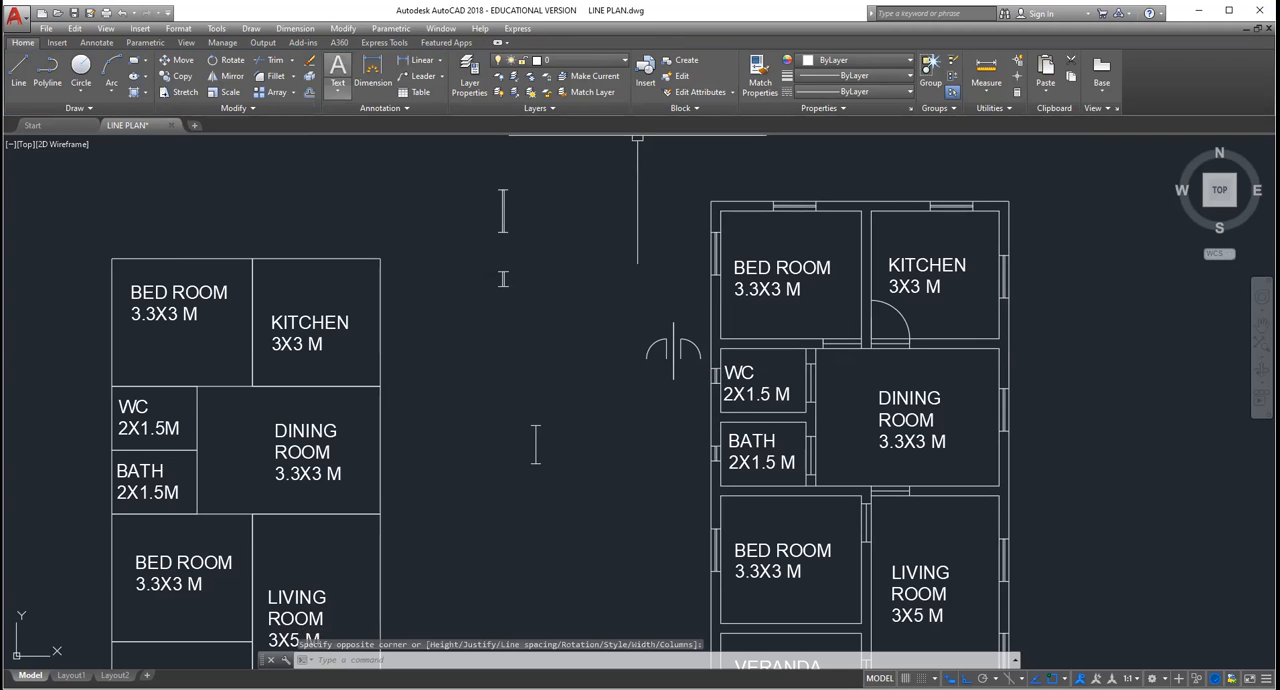
Step: Add a multiline text label "W" in the empty space just outside the upper bedroom's outer side wall on the double-line plan
{"action": "left_click", "coordinate": [664, 285]}
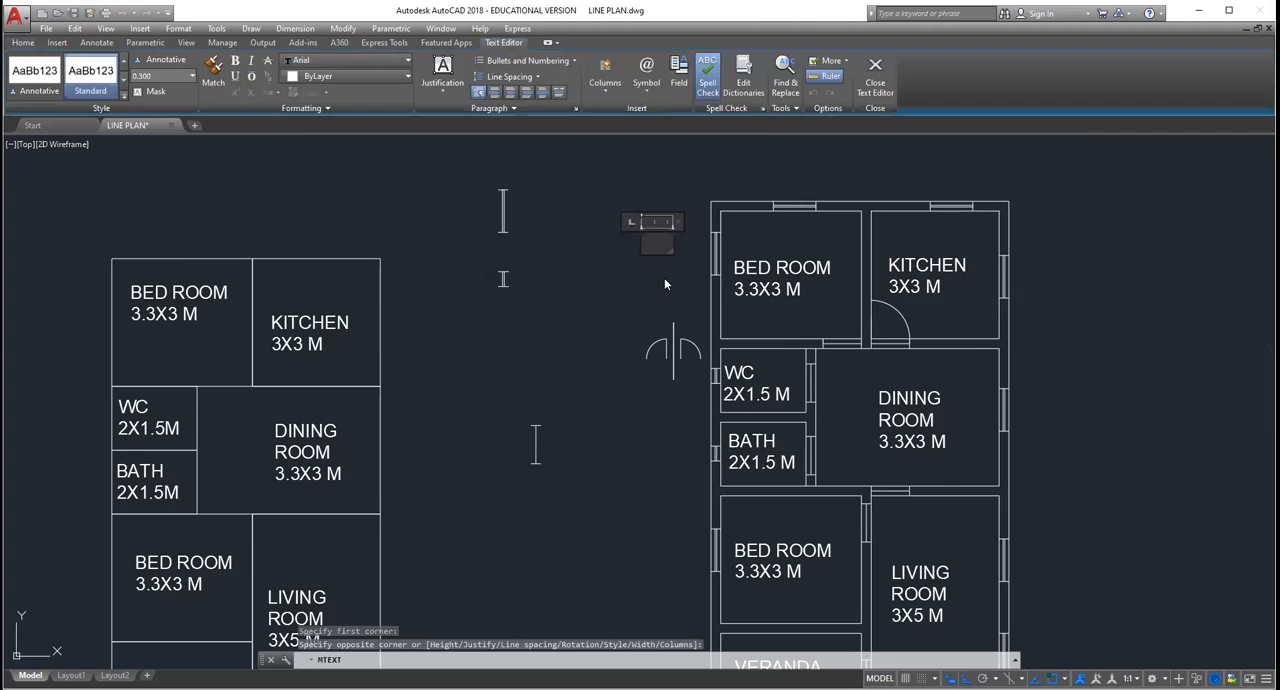
{"action": "type", "text": "W"}
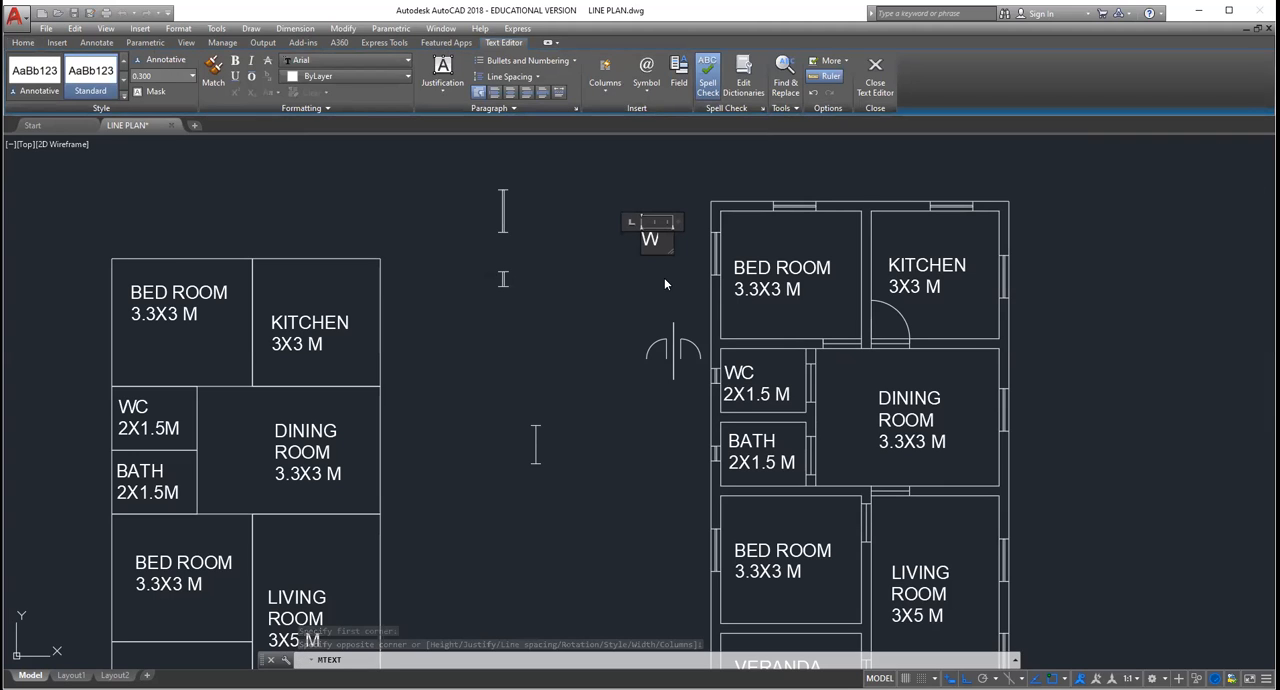
{"action": "left_click", "coordinate": [680, 258]}
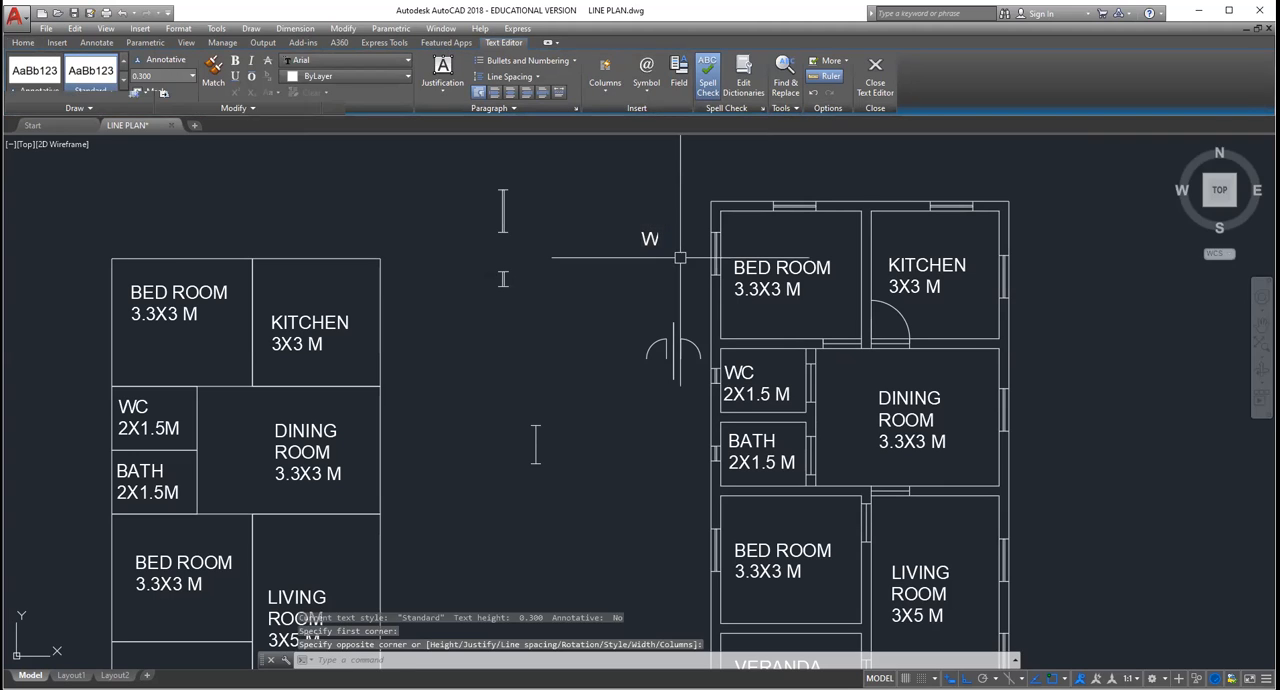
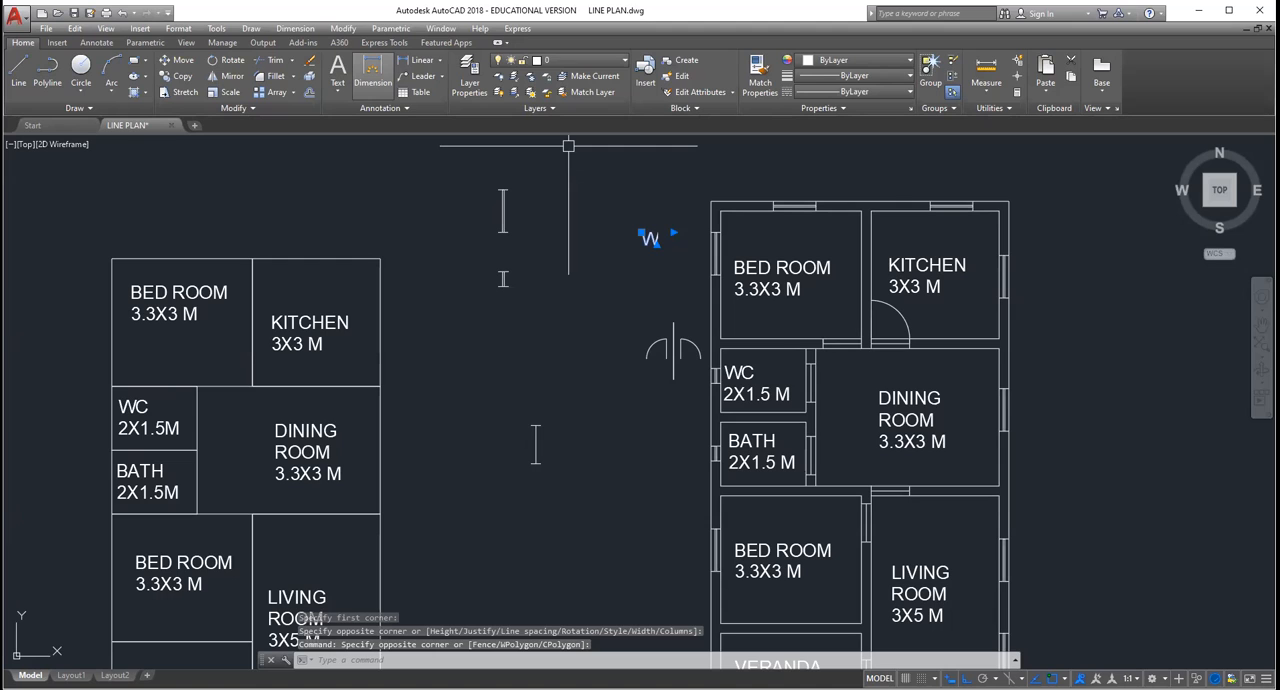
Step: Copy the W label beside the windows of the double-line plan and erase the spare door-swing arcs beside the WC
{"action": "key", "text": "Delete"}
{"action": "scroll", "coordinate": [1008, 468], "scroll_direction": "up", "scroll_amount": 2}
{"action": "scroll", "coordinate": [1008, 468], "scroll_direction": "down", "scroll_amount": 2}
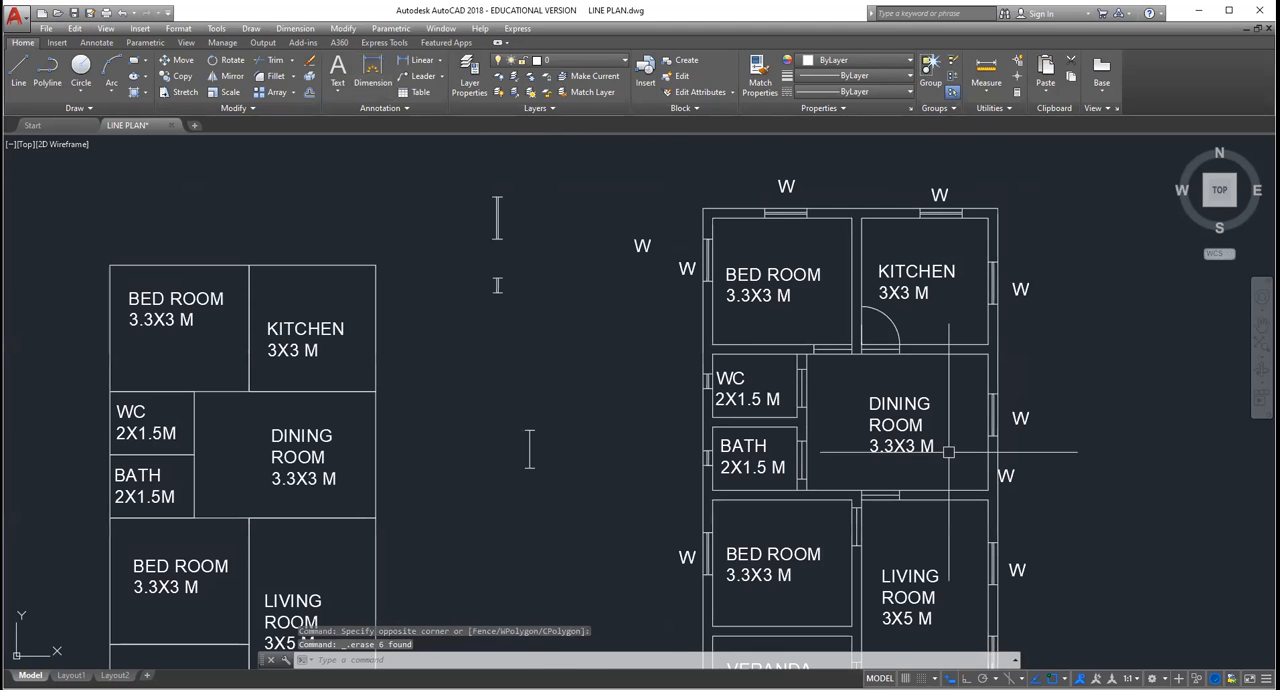
Step: Add a multiline text label "V" in the empty space outside the WC of the double-line plan
{"action": "scroll", "coordinate": [1001, 520], "scroll_direction": "up", "scroll_amount": 2}
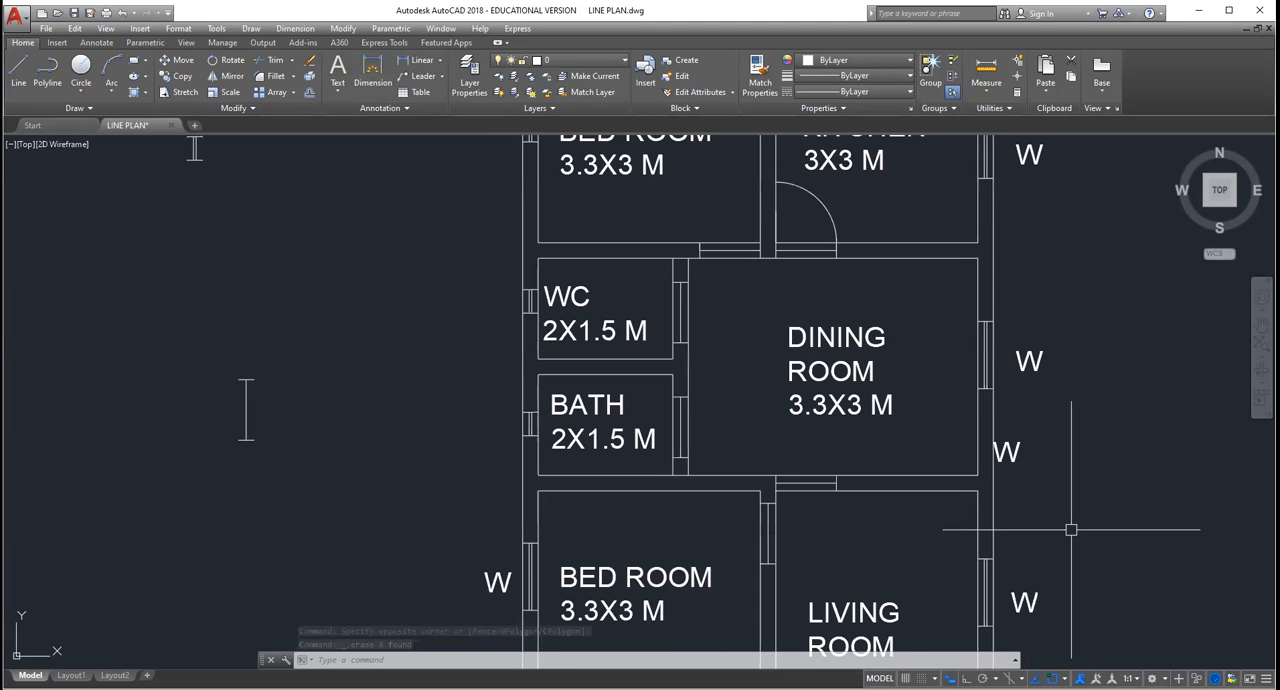
{"action": "scroll", "coordinate": [1071, 530], "scroll_direction": "down", "scroll_amount": 3}
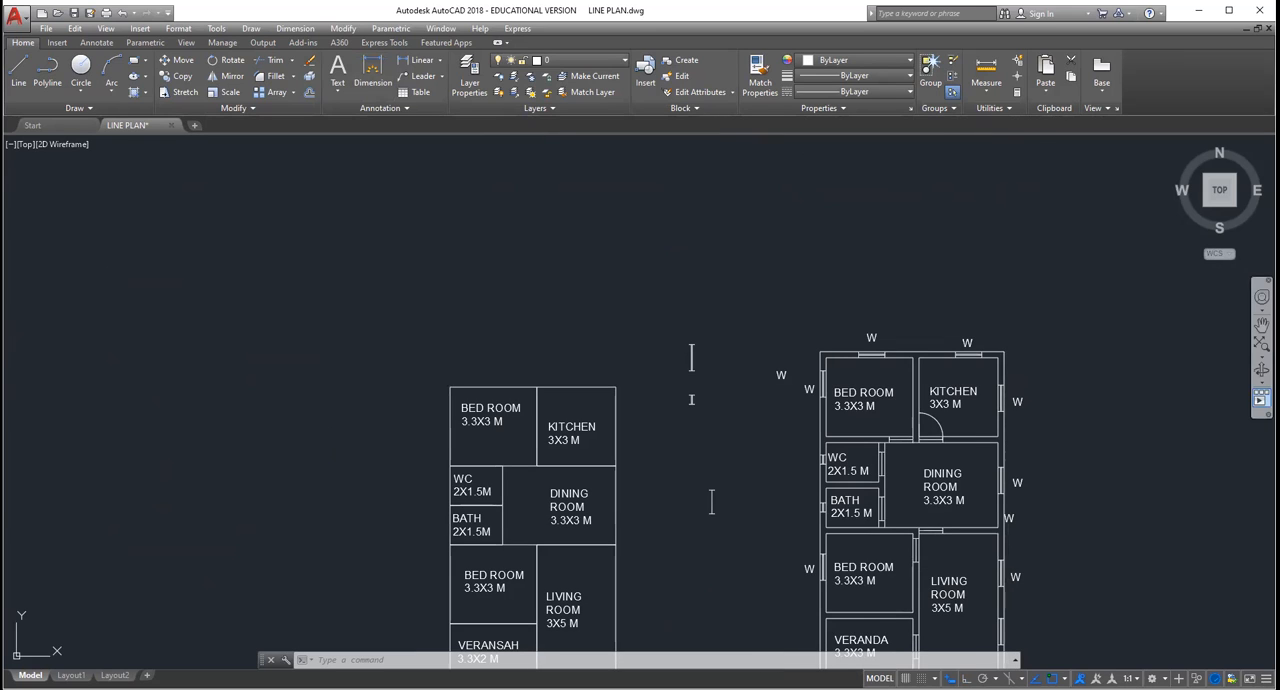
{"action": "left_click", "coordinate": [1261, 325]}
{"action": "left_click_drag", "start_coordinate": [1138, 483], "coordinate": [1000, 310]}
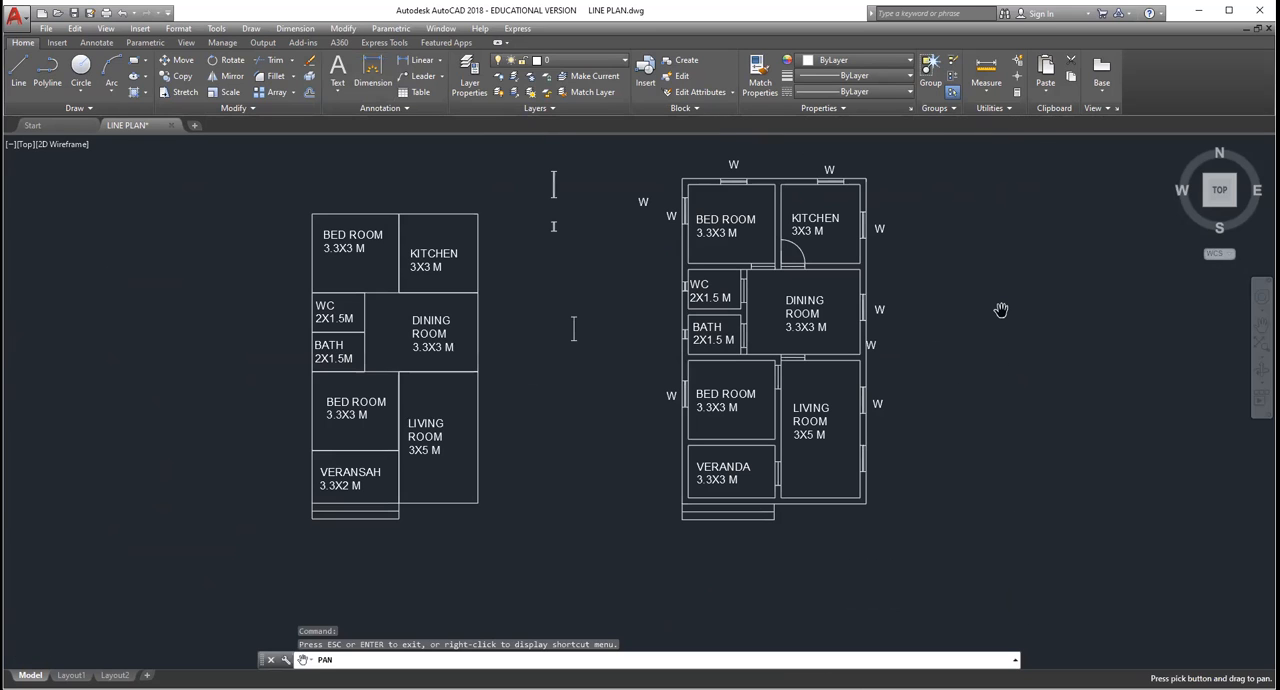
{"action": "key", "text": "Escape"}
{"action": "scroll", "coordinate": [761, 268], "scroll_direction": "up", "scroll_amount": 2}
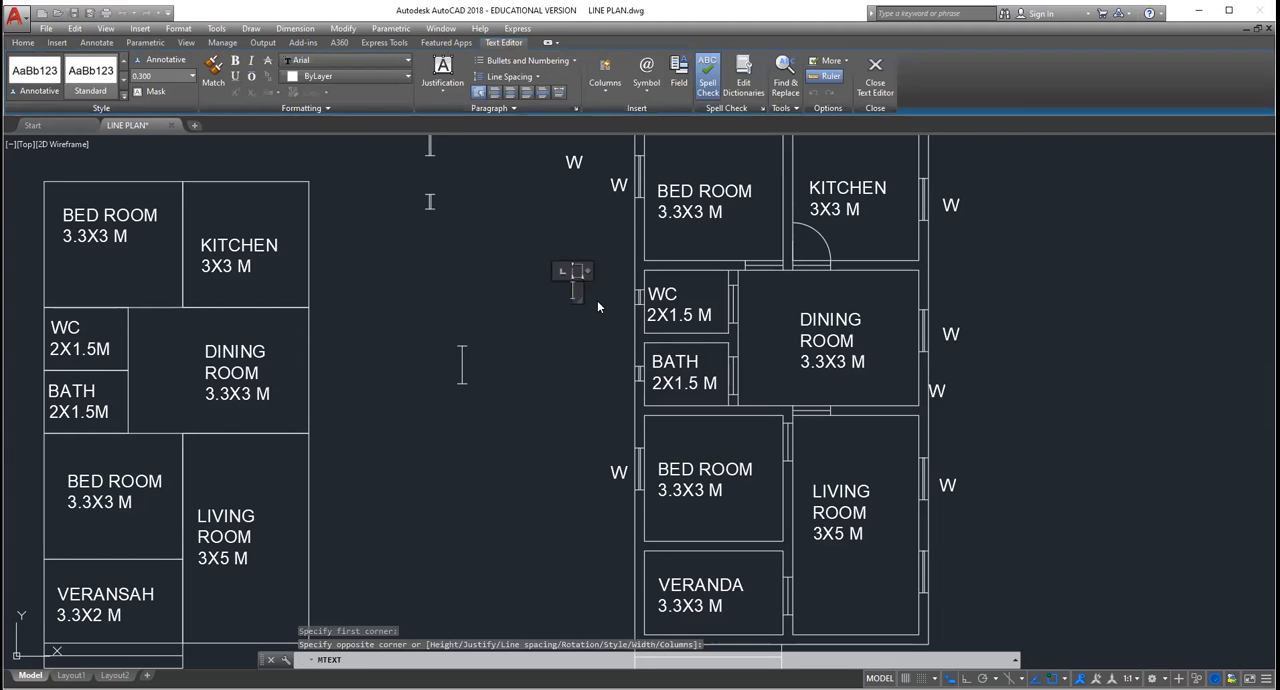
{"action": "type", "text": "V"}
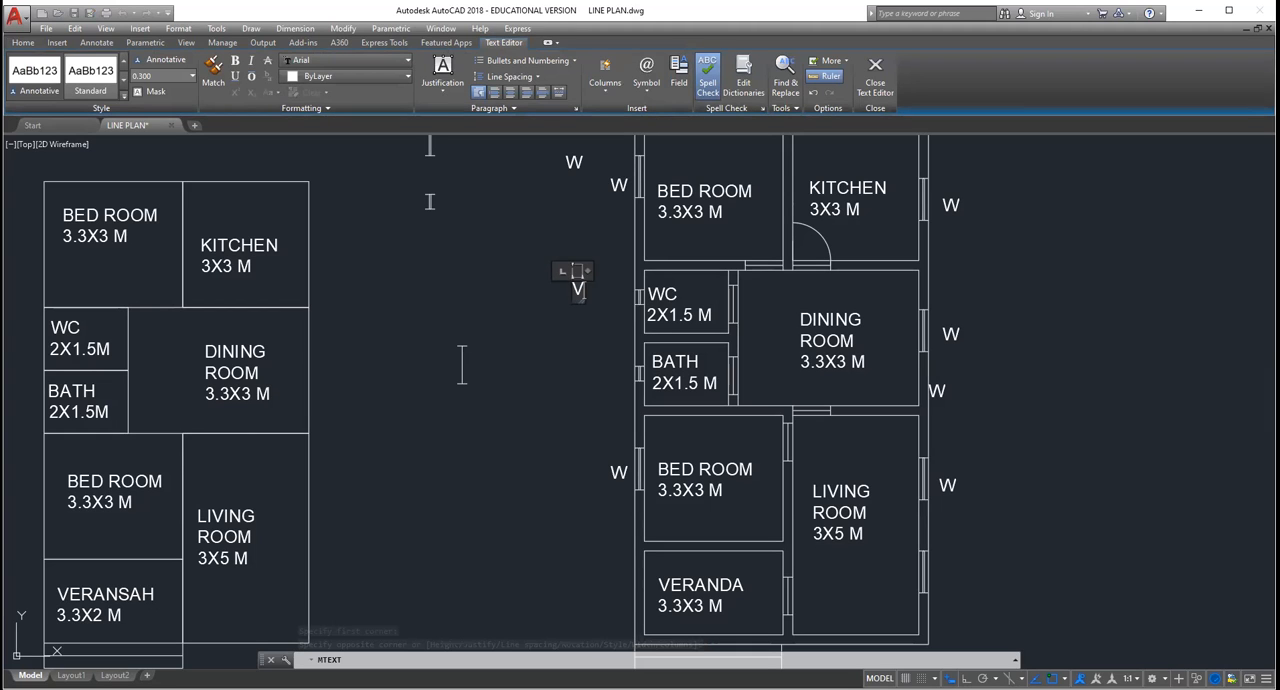
{"action": "left_click", "coordinate": [472, 141]}
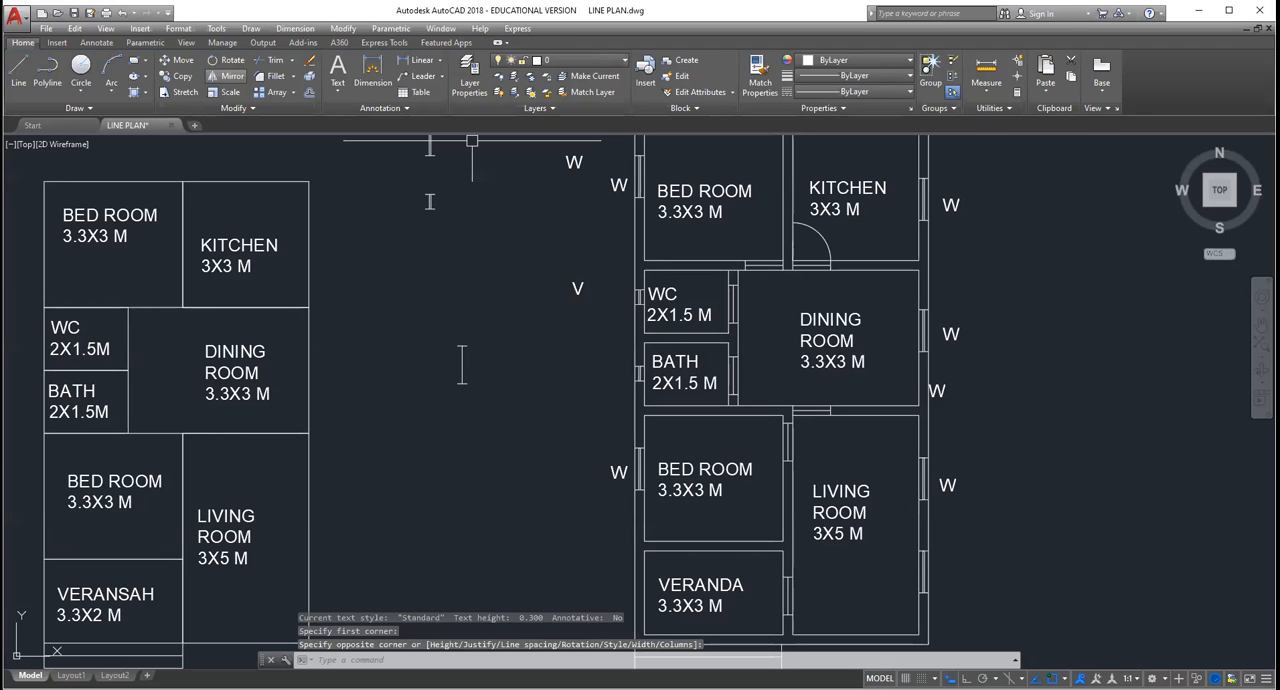
Step: Copy the V label beside the WC and bath ventilators and erase the spare original V
{"action": "left_click", "coordinate": [577, 288]}
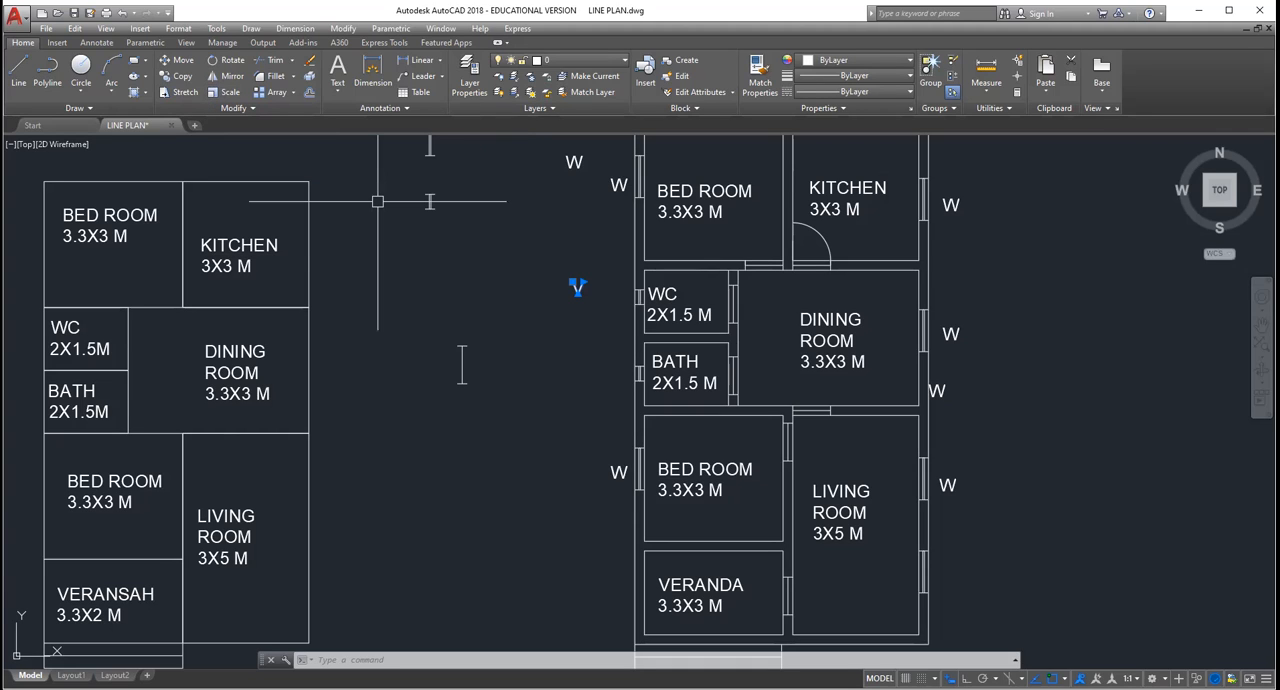
{"action": "left_click", "coordinate": [184, 76]}
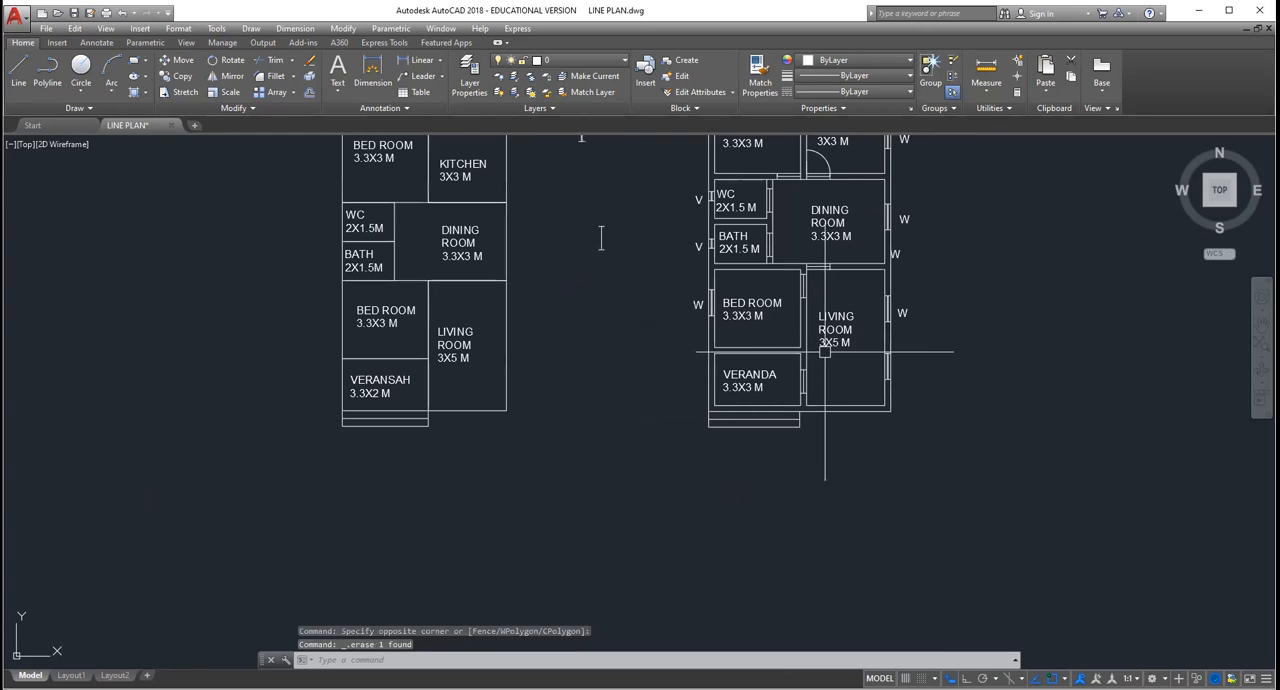
{"action": "scroll", "coordinate": [825, 352], "scroll_direction": "up", "scroll_amount": 2}
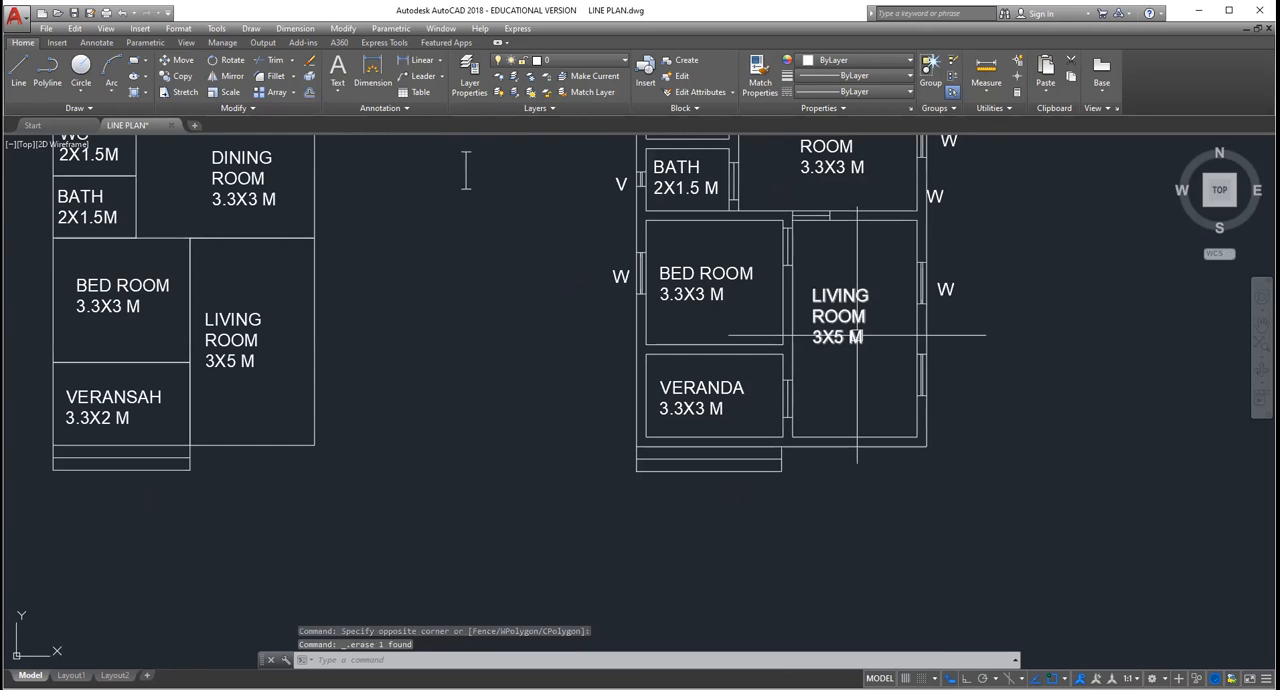
{"action": "scroll", "coordinate": [857, 336], "scroll_direction": "up", "scroll_amount": 2}
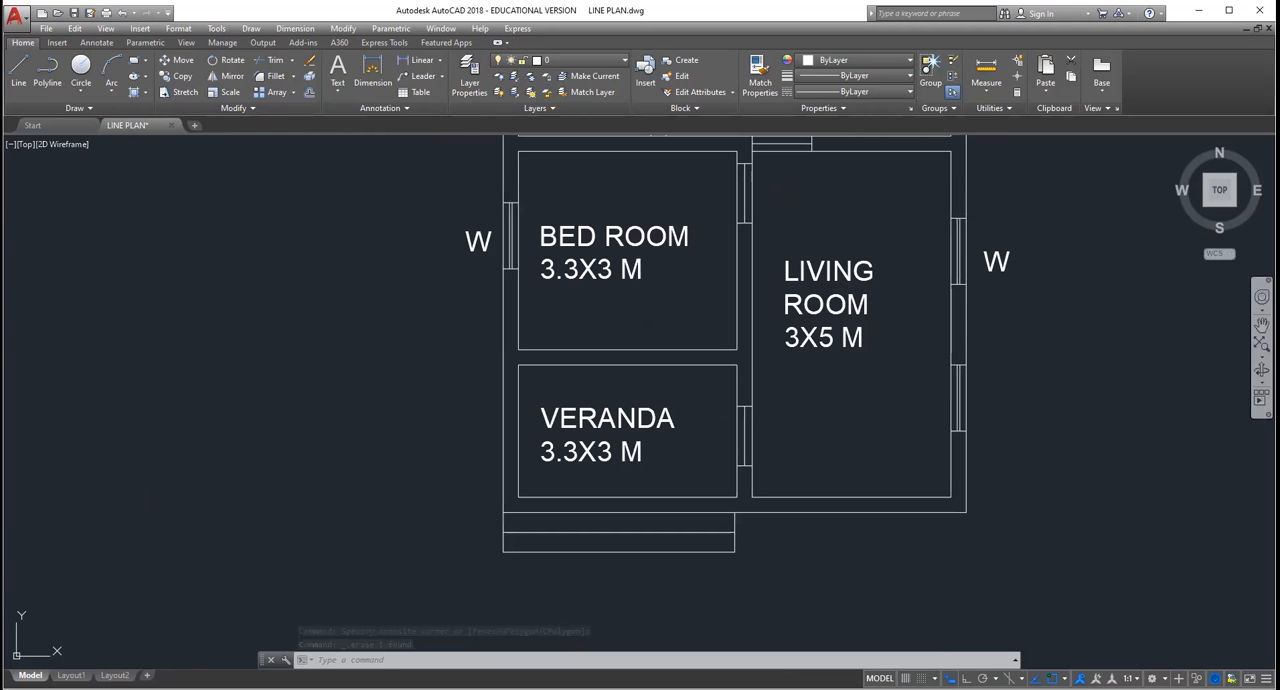
Step: Inspect the lower part of the double-line plan and the empty space below the veranda and living room
{"action": "left_click", "coordinate": [1261, 325]}
{"action": "mouse_move", "coordinate": [1131, 292]}
{"action": "left_mouse_down"}
{"action": "mouse_move", "coordinate": [1092, 485]}
{"action": "mouse_move", "coordinate": [1098, 645]}
{"action": "left_mouse_up"}
{"action": "left_click_drag", "start_coordinate": [1098, 529], "coordinate": [1093, 187]}
{"action": "scroll", "coordinate": [1090, 190], "scroll_direction": "down", "scroll_amount": 4}
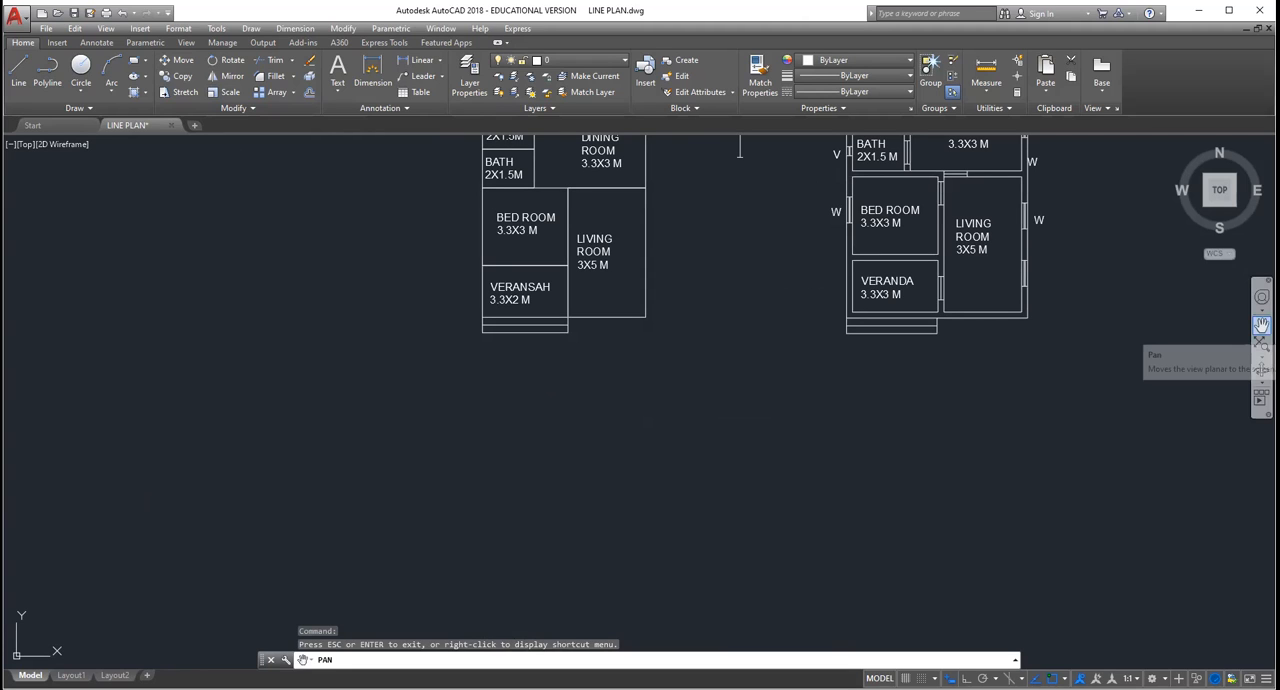
{"action": "left_click", "coordinate": [1261, 325]}
{"action": "left_click_drag", "start_coordinate": [1086, 336], "coordinate": [951, 405]}
{"action": "scroll", "coordinate": [912, 443], "scroll_direction": "up", "scroll_amount": 2}
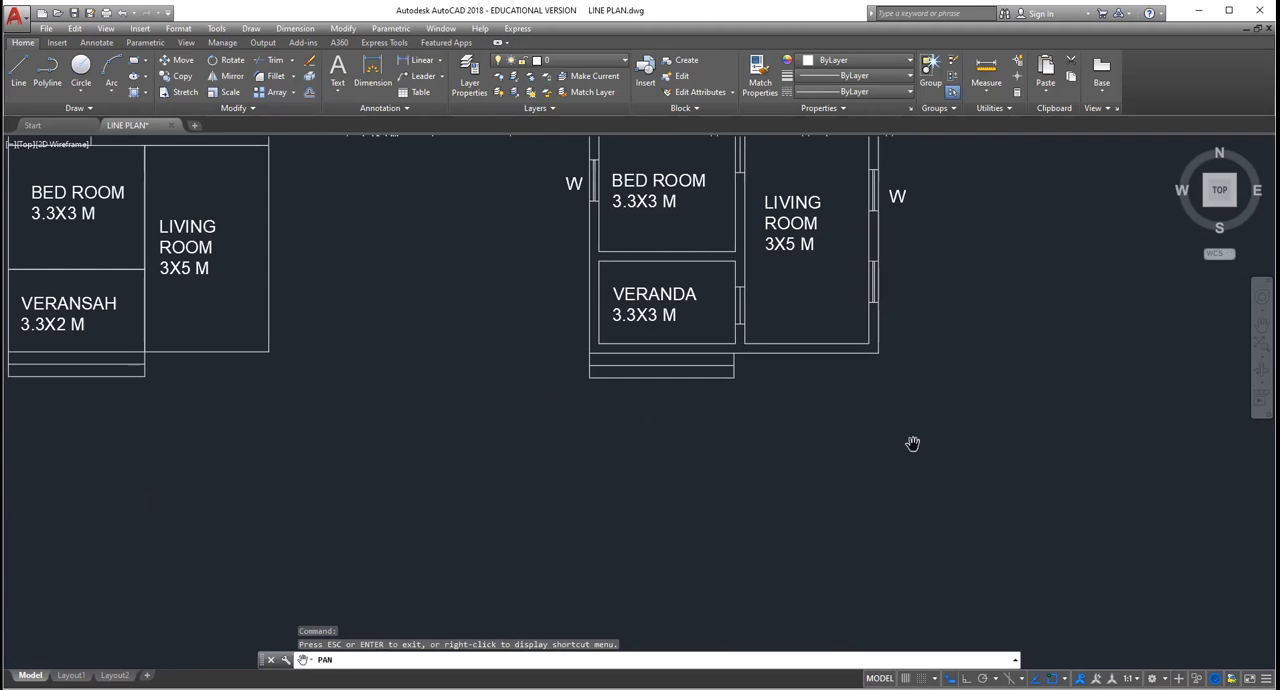
{"action": "scroll", "coordinate": [912, 443], "scroll_direction": "up", "scroll_amount": 2}
{"action": "scroll", "coordinate": [912, 443], "scroll_direction": "down", "scroll_amount": 5}
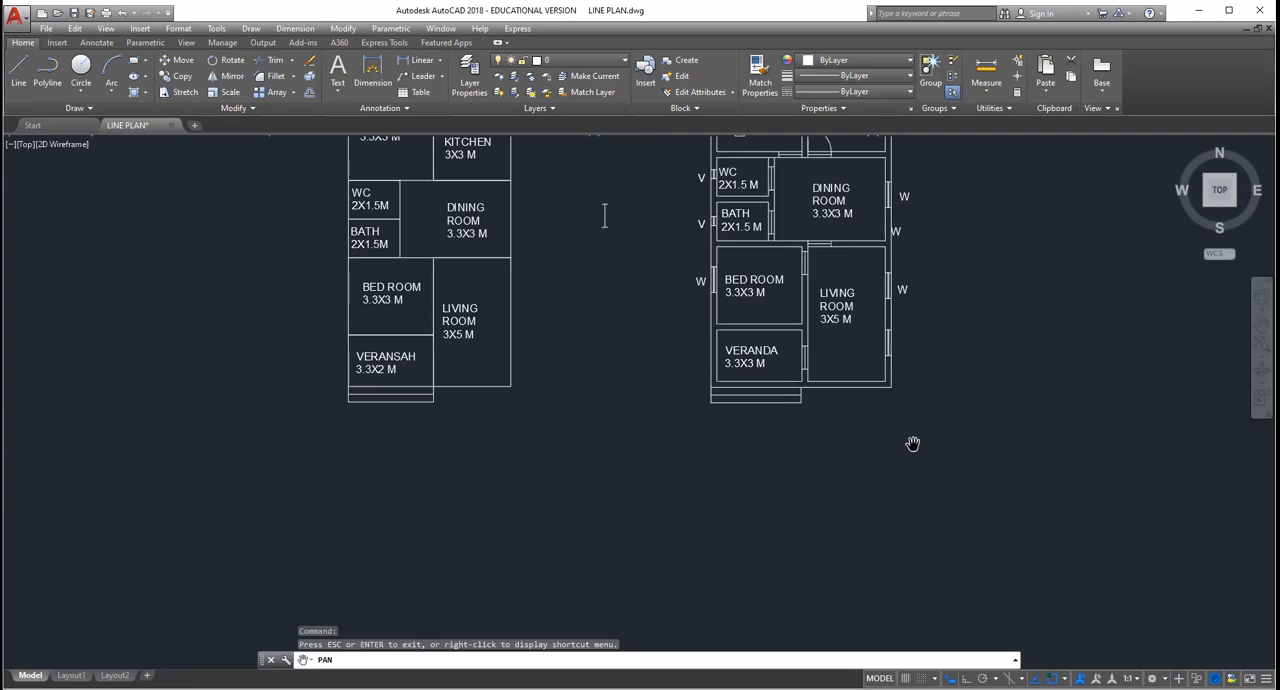
{"action": "scroll", "coordinate": [912, 443], "scroll_direction": "down", "scroll_amount": 2}
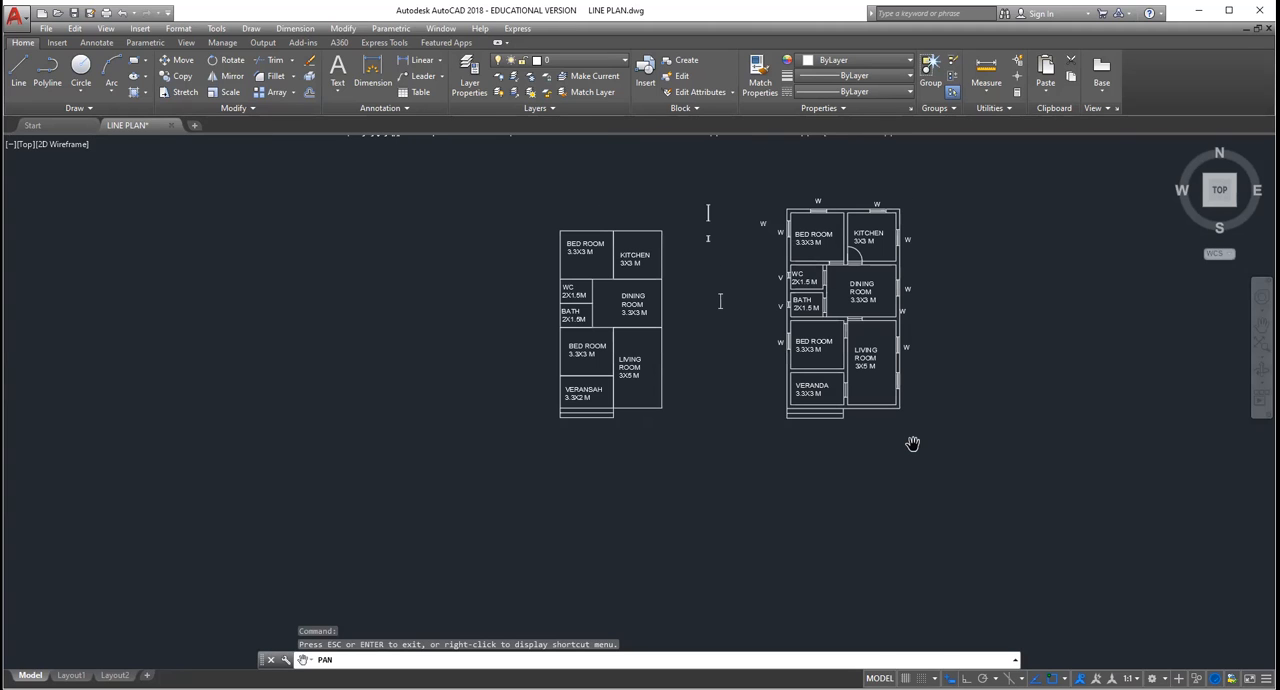
{"action": "scroll", "coordinate": [749, 400], "scroll_direction": "up", "scroll_amount": 2}
{"action": "key", "text": "Escape"}
{"action": "key", "text": "Escape"}
{"action": "key", "text": "Escape"}
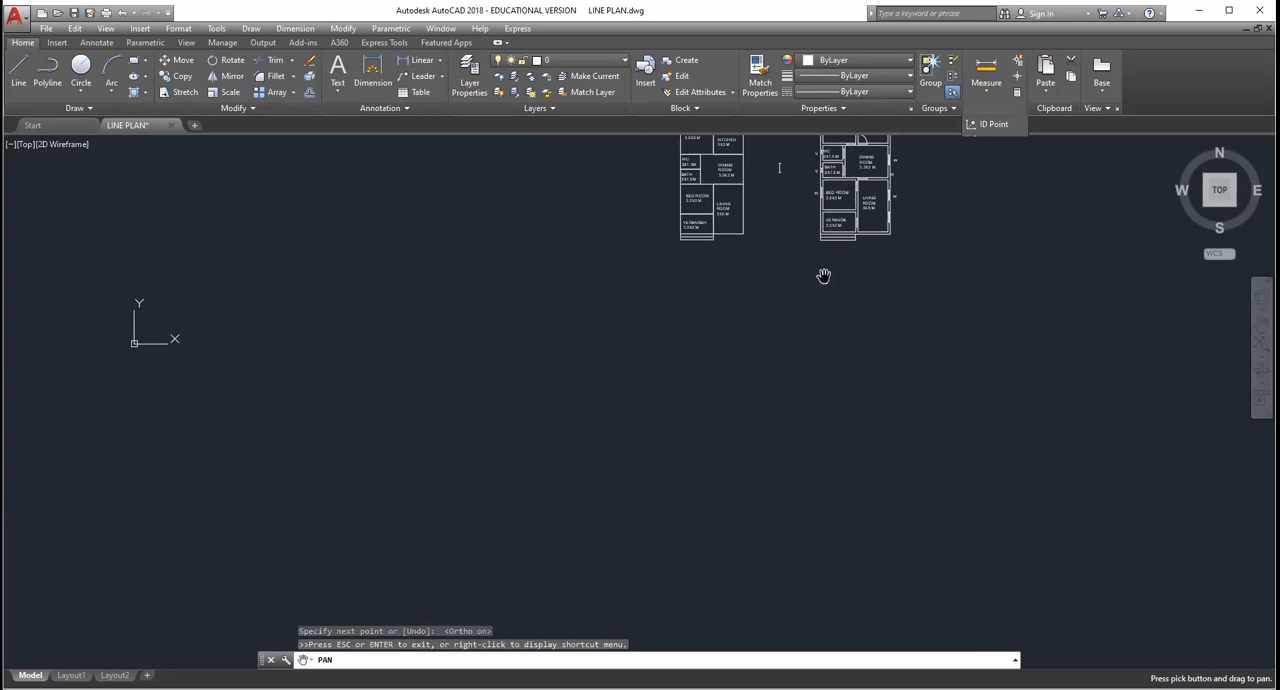
Step: Draw three vertical lines below the plan: 3.3 long under the veranda's outer wall, and longer ones under its inner wall and the living room's outer wall
{"action": "scroll", "coordinate": [823, 275], "scroll_direction": "up", "scroll_amount": 5}
{"action": "key", "text": "Escape"}
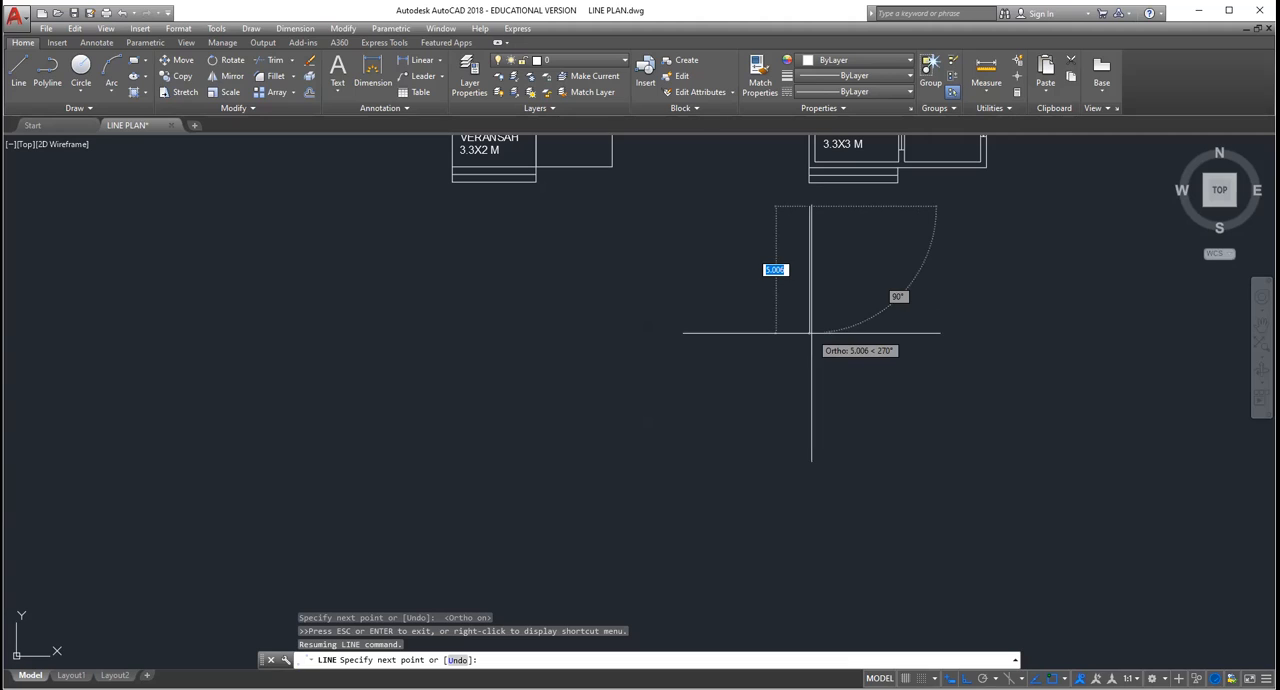
{"action": "type", "text": "3.3"}
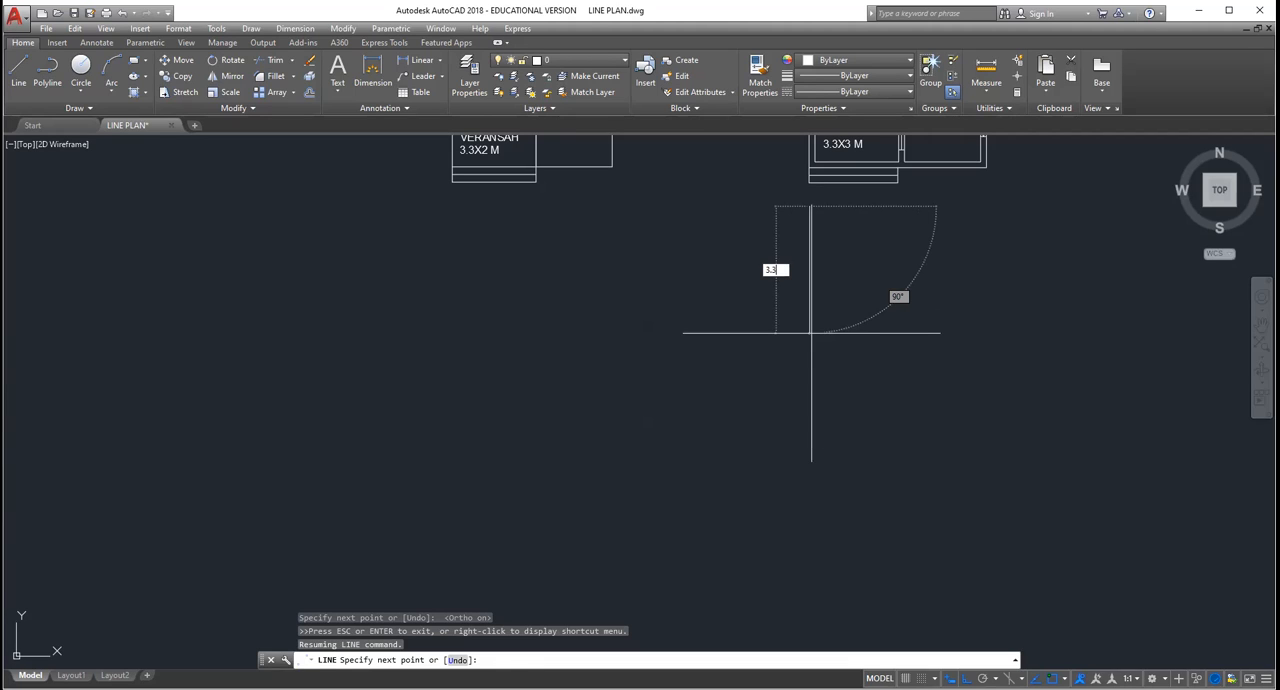
{"action": "key", "text": "Return"}
{"action": "key", "text": "Escape"}
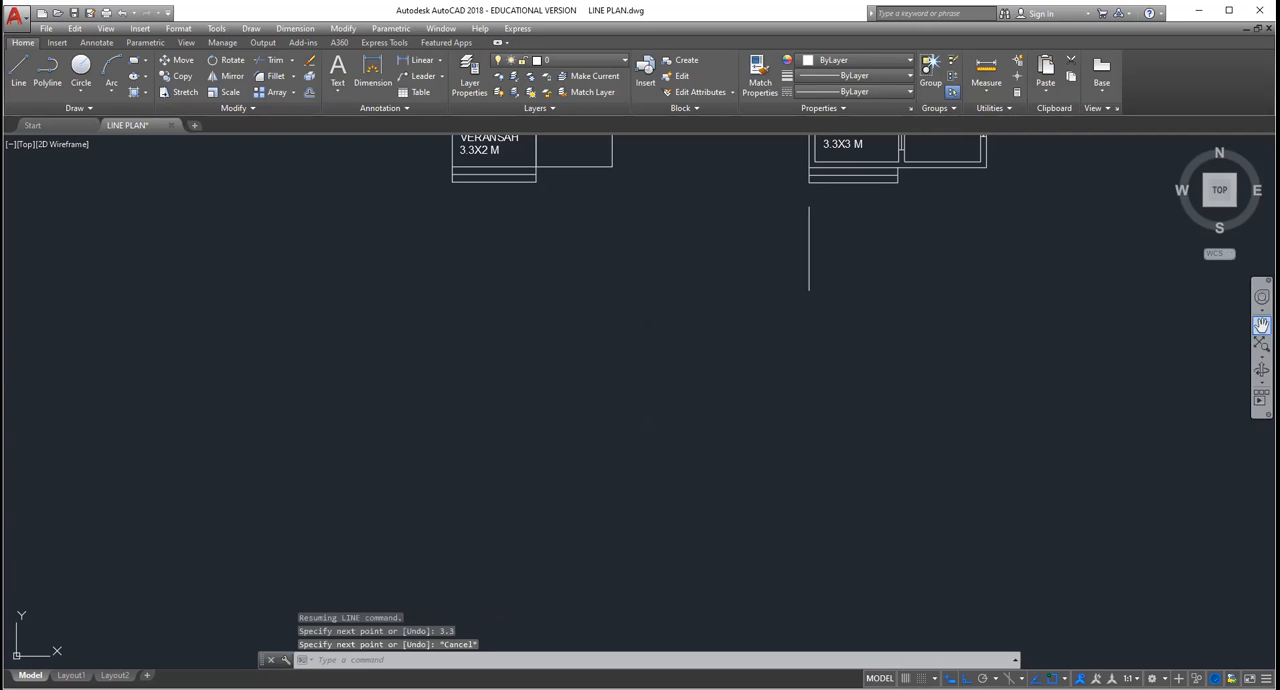
{"action": "left_click", "coordinate": [1261, 325]}
{"action": "left_click_drag", "start_coordinate": [802, 237], "coordinate": [747, 371]}
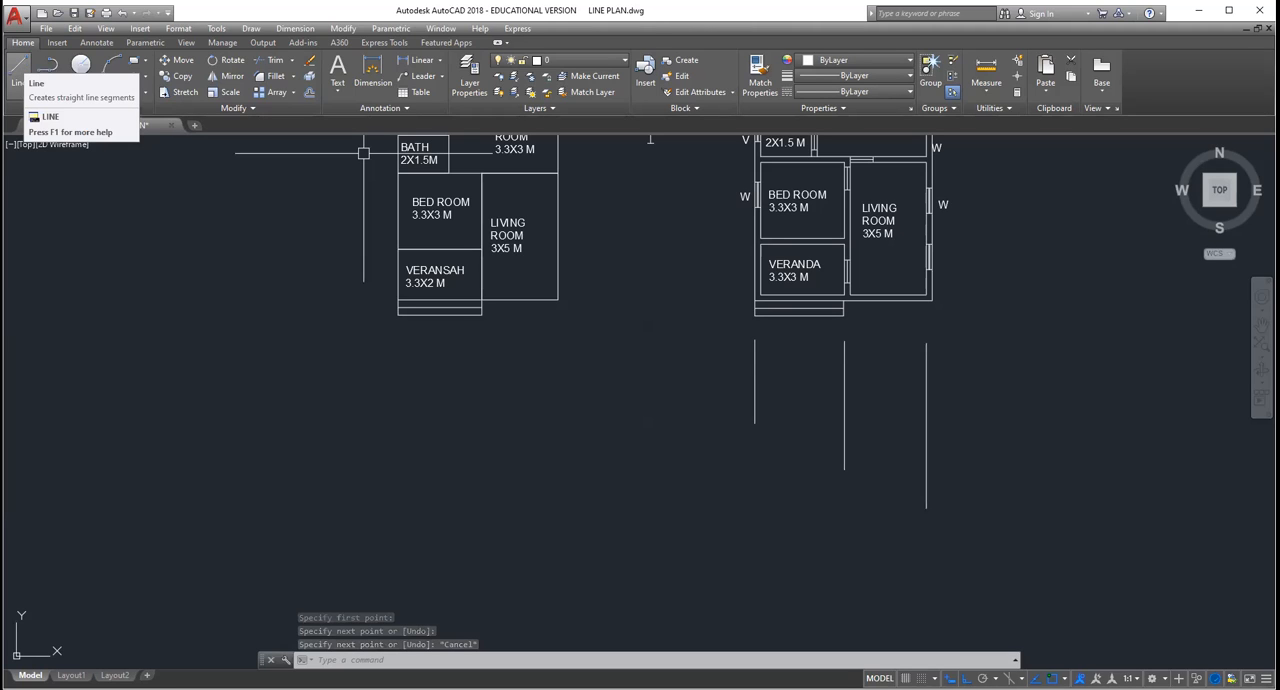
Step: Connect the upper ends of the three vertical lines below the plan with a horizontal line
{"action": "scroll", "coordinate": [817, 260], "scroll_direction": "up", "scroll_amount": 2}
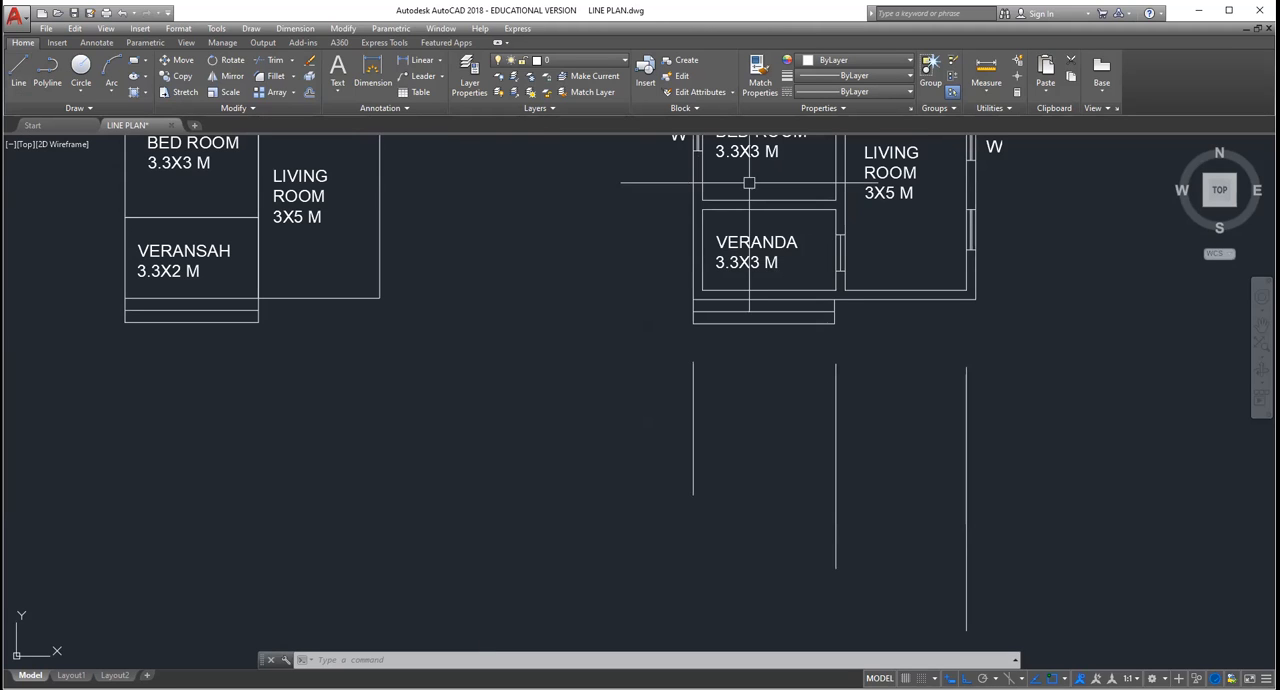
{"action": "left_click", "coordinate": [666, 214]}
{"action": "scroll", "coordinate": [650, 222], "scroll_direction": "down", "scroll_amount": 2}
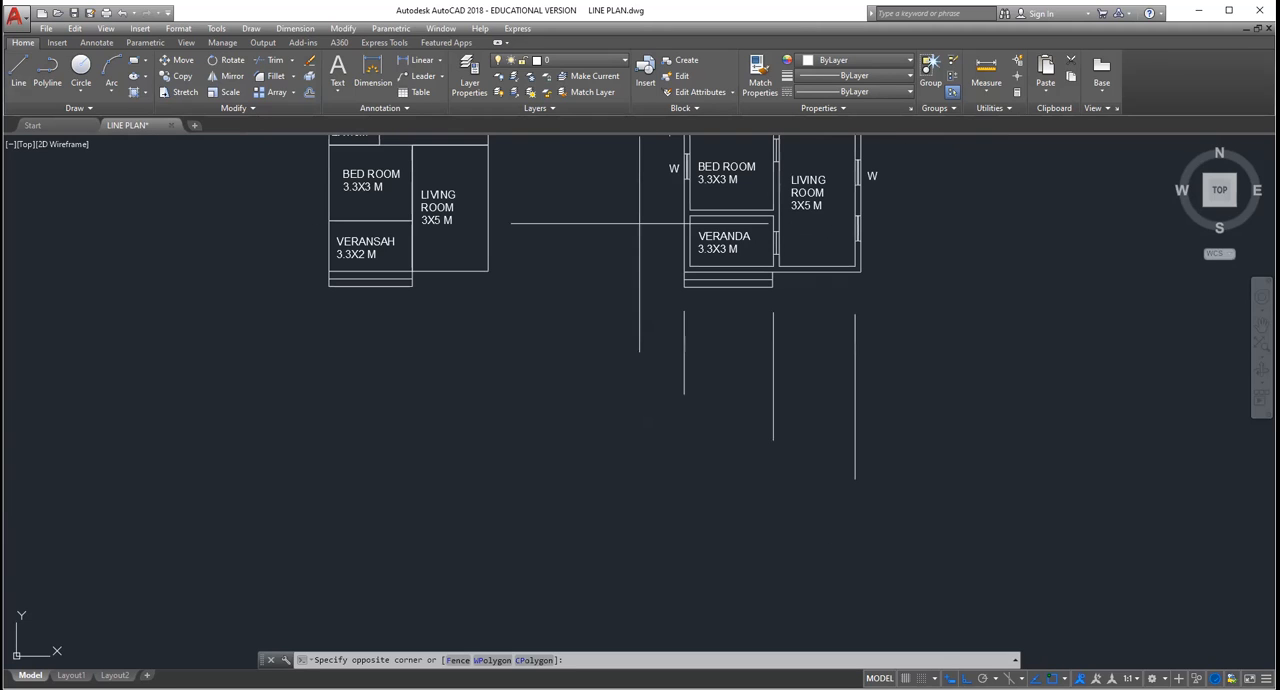
{"action": "left_click", "coordinate": [642, 317]}
{"action": "mouse_move", "coordinate": [642, 317]}
{"action": "left_mouse_down"}
{"action": "mouse_move", "coordinate": [698, 232]}
{"action": "mouse_move", "coordinate": [1230, 351]}
{"action": "left_mouse_up"}
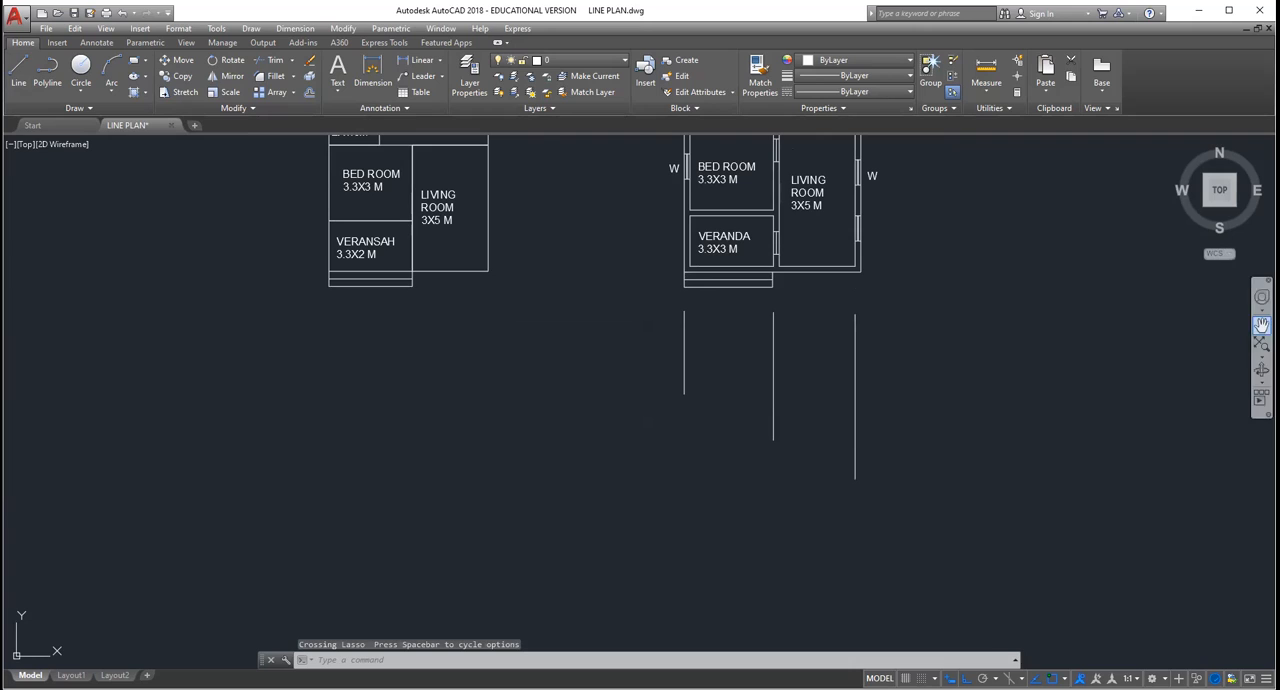
{"action": "left_click", "coordinate": [1262, 325]}
{"action": "left_click_drag", "start_coordinate": [580, 190], "coordinate": [580, 277]}
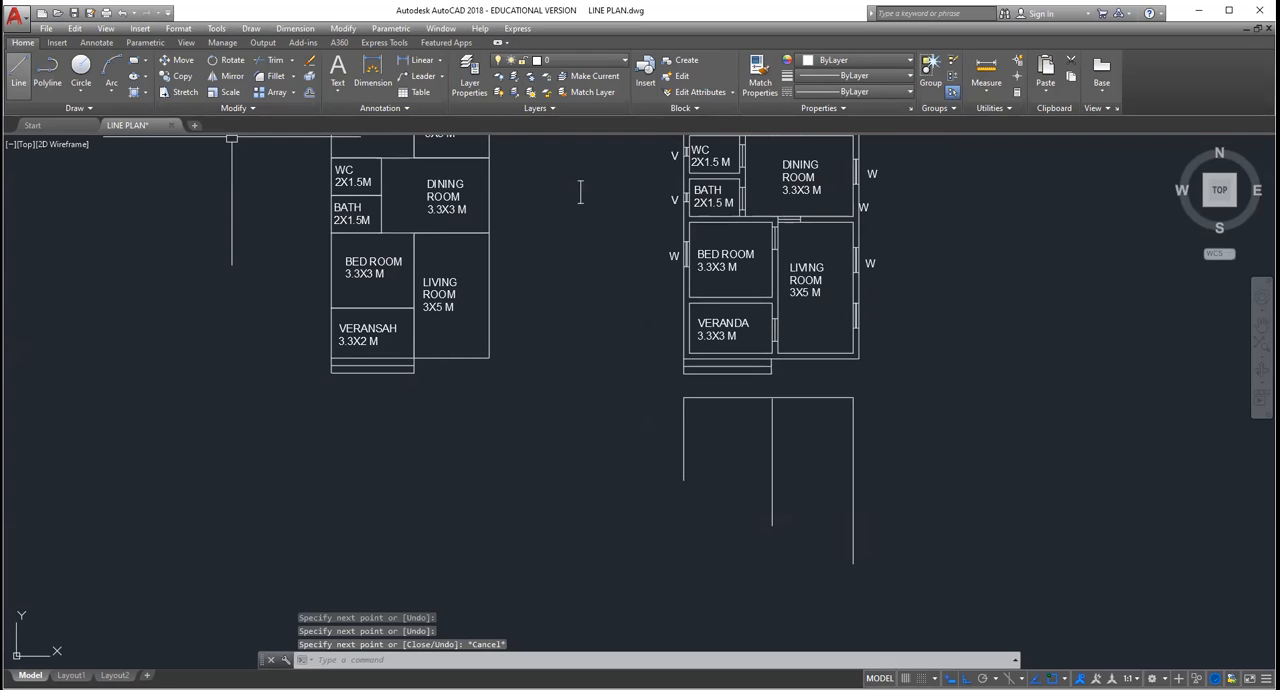
Step: Draw a line from the lower end of the shortest vertical line across to the farthest vertical line
{"action": "scroll", "coordinate": [737, 386], "scroll_direction": "up", "scroll_amount": 4}
{"action": "scroll", "coordinate": [479, 150], "scroll_direction": "down", "scroll_amount": 6}
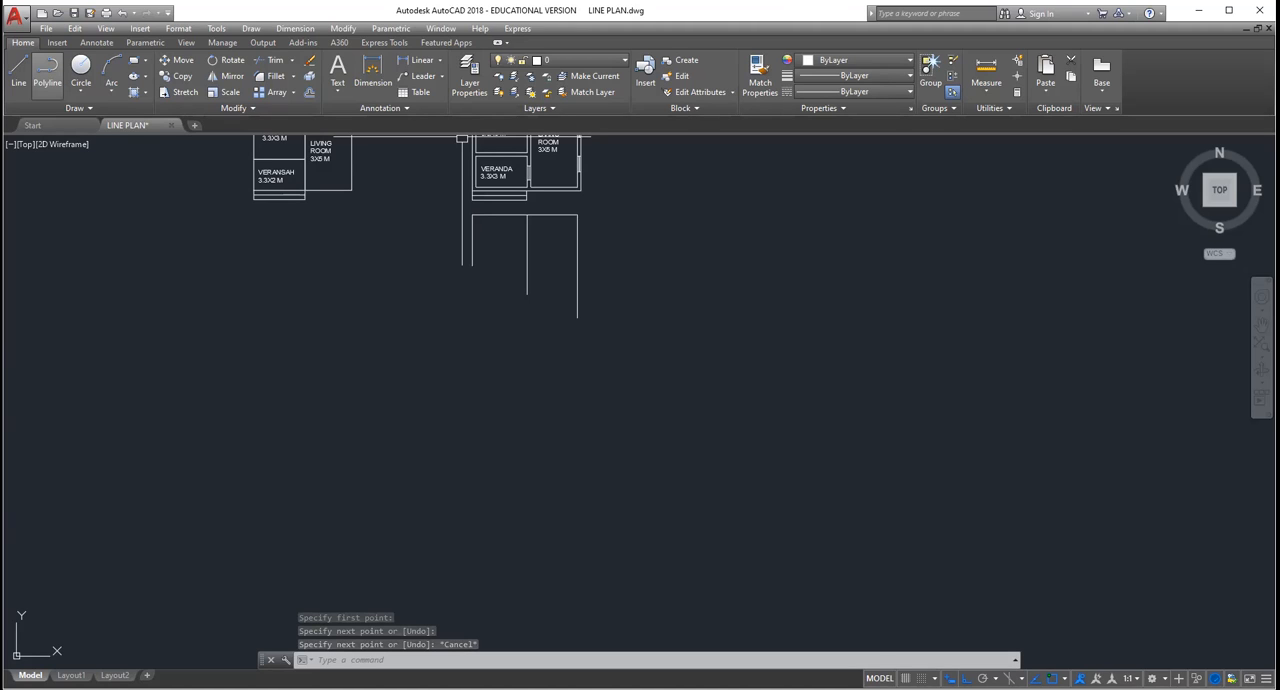
{"action": "scroll", "coordinate": [637, 313], "scroll_direction": "down", "scroll_amount": 2}
{"action": "scroll", "coordinate": [637, 313], "scroll_direction": "up", "scroll_amount": 5}
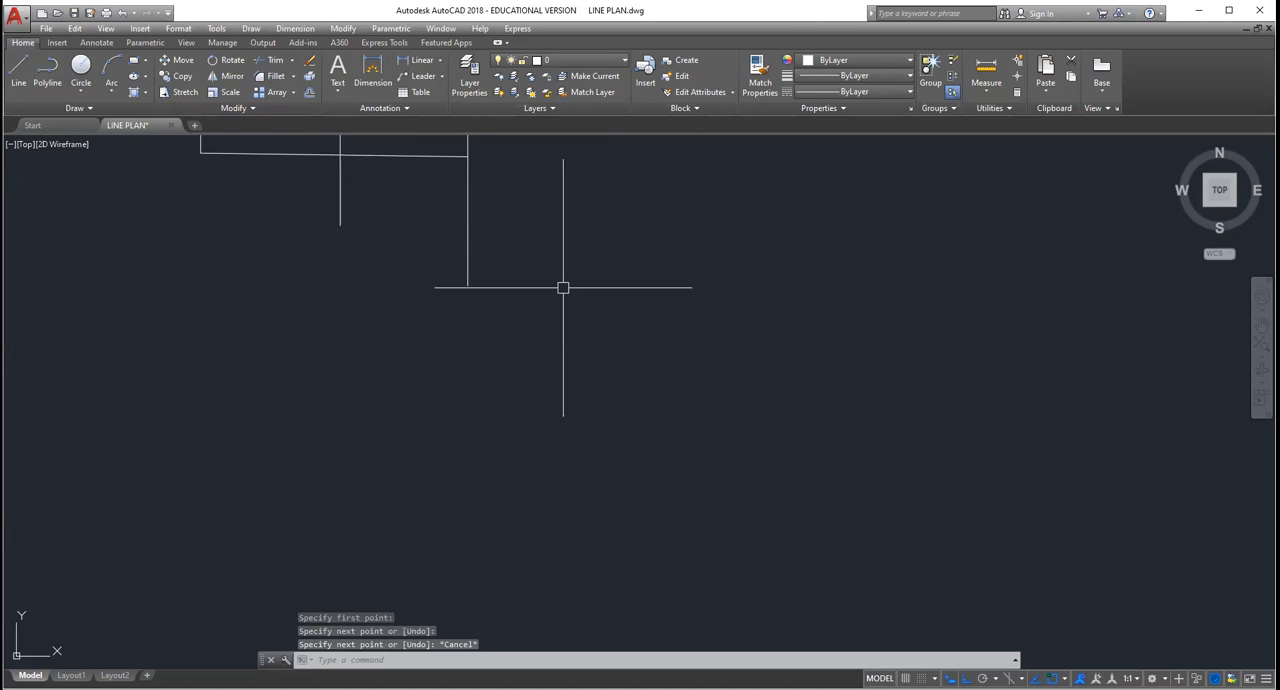
Step: Trim the parts of the two longer vertical lines that extend below the outline's lower line
{"action": "left_click_drag", "start_coordinate": [563, 288], "coordinate": [304, 190]}
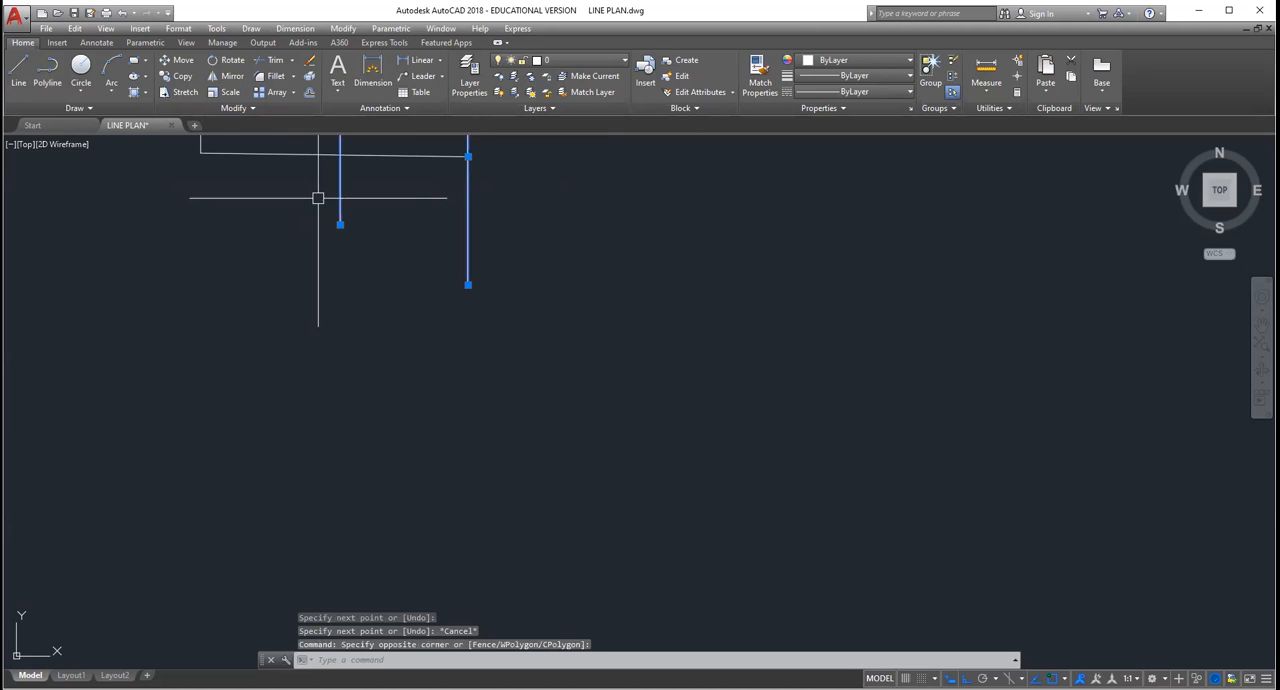
{"action": "key", "text": "Escape"}
{"action": "key", "text": "Escape"}
{"action": "key", "text": "Escape"}
{"action": "left_click", "coordinate": [292, 62]}
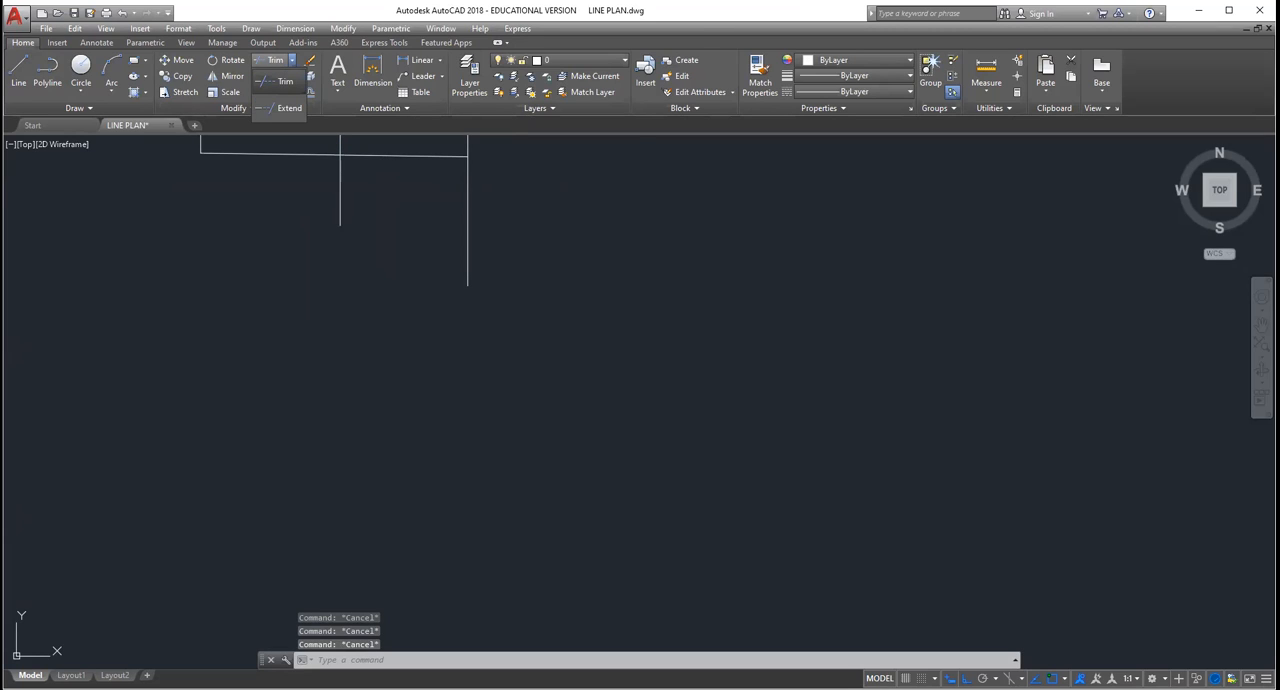
{"action": "left_click", "coordinate": [1260, 326]}
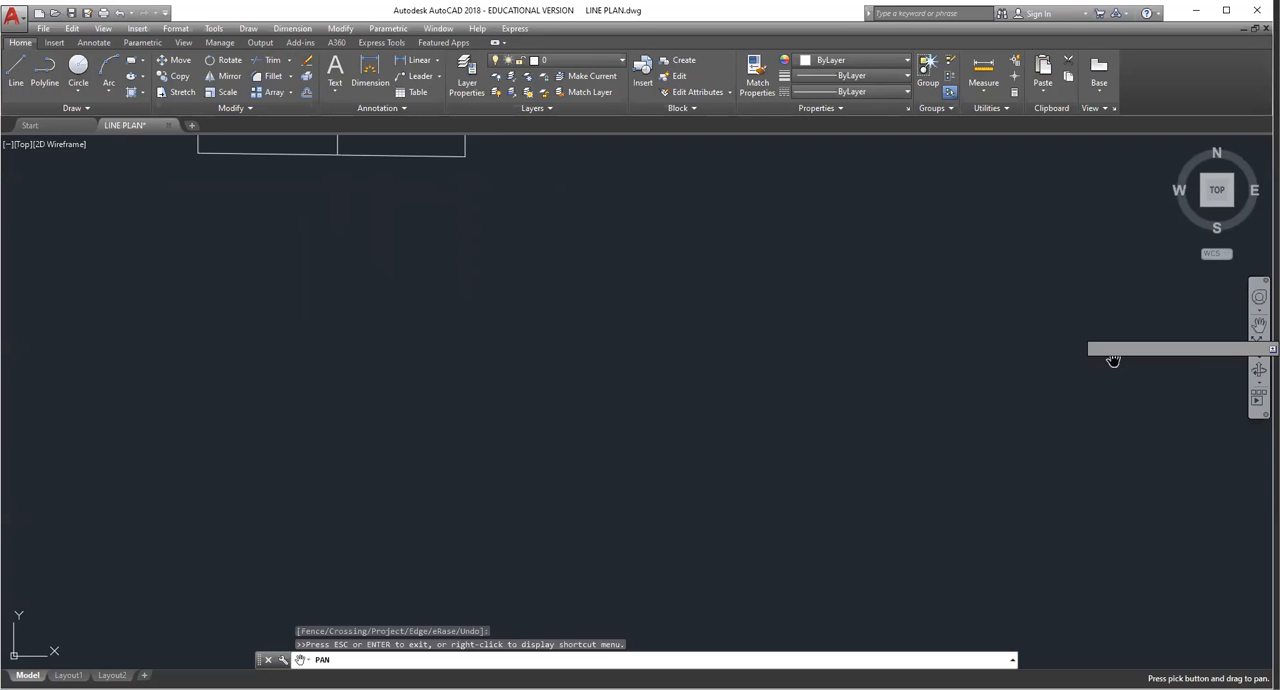
{"action": "left_click_drag", "start_coordinate": [486, 150], "coordinate": [717, 440]}
{"action": "key", "text": "Escape"}
{"action": "key", "text": "Escape"}
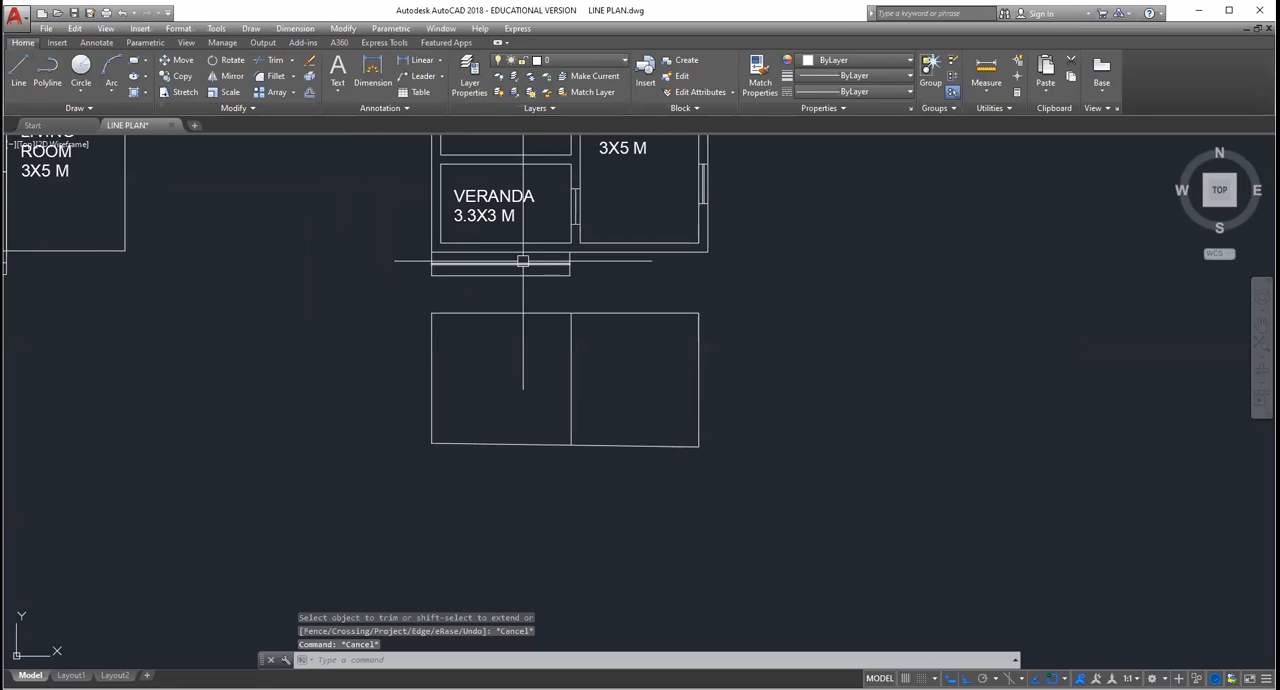
{"action": "key", "text": "Escape"}
{"action": "key", "text": "Escape"}
{"action": "scroll", "coordinate": [522, 261], "scroll_direction": "up", "scroll_amount": 2}
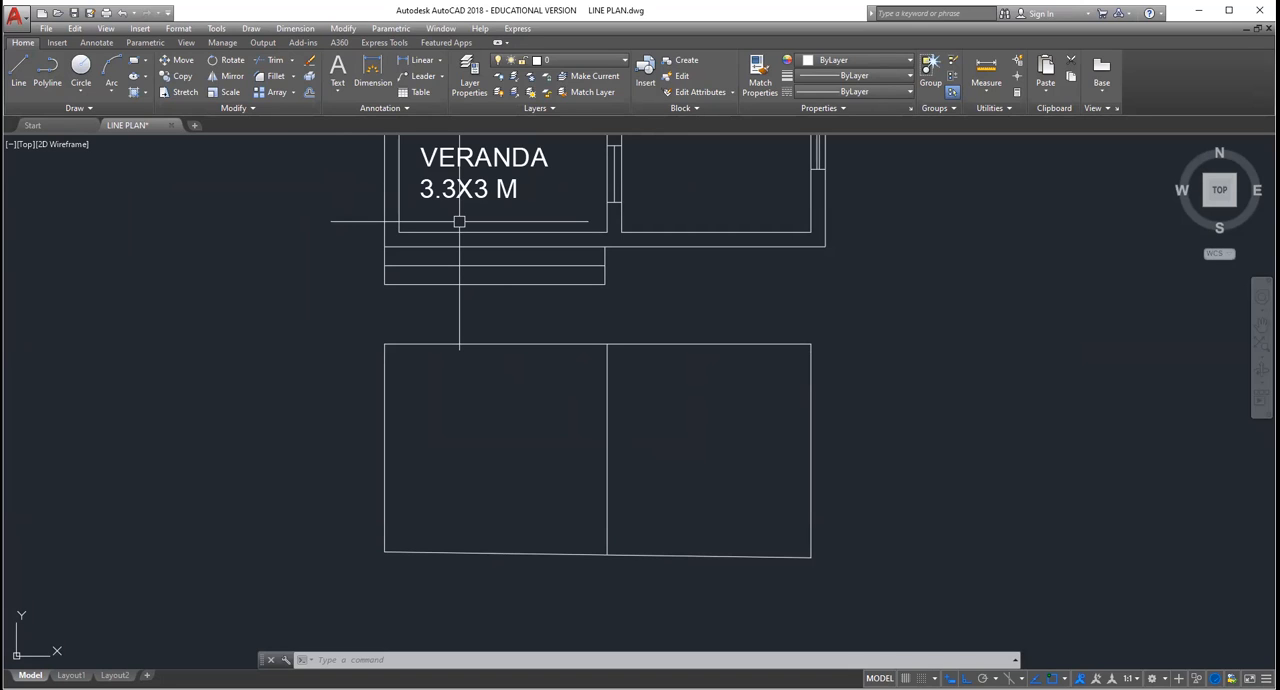
{"action": "scroll", "coordinate": [641, 435], "scroll_direction": "down", "scroll_amount": 1}
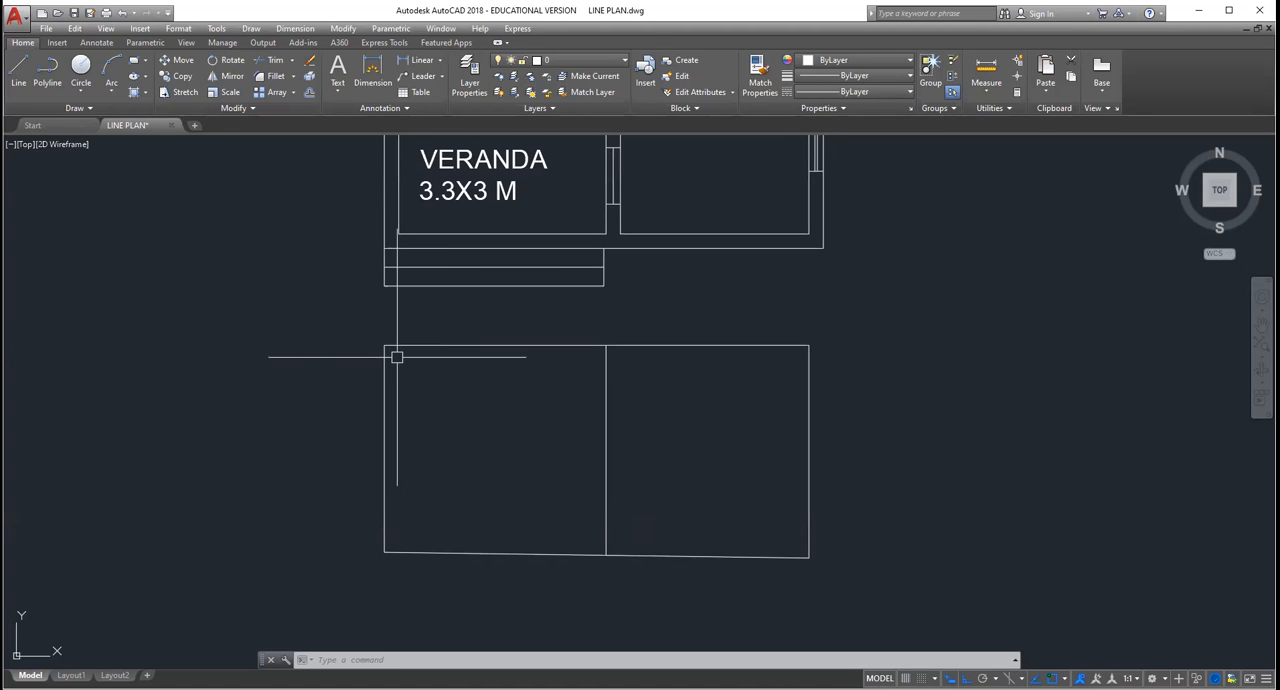
{"action": "scroll", "coordinate": [579, 333], "scroll_direction": "down", "scroll_amount": 1}
{"action": "scroll", "coordinate": [579, 334], "scroll_direction": "up", "scroll_amount": 1}
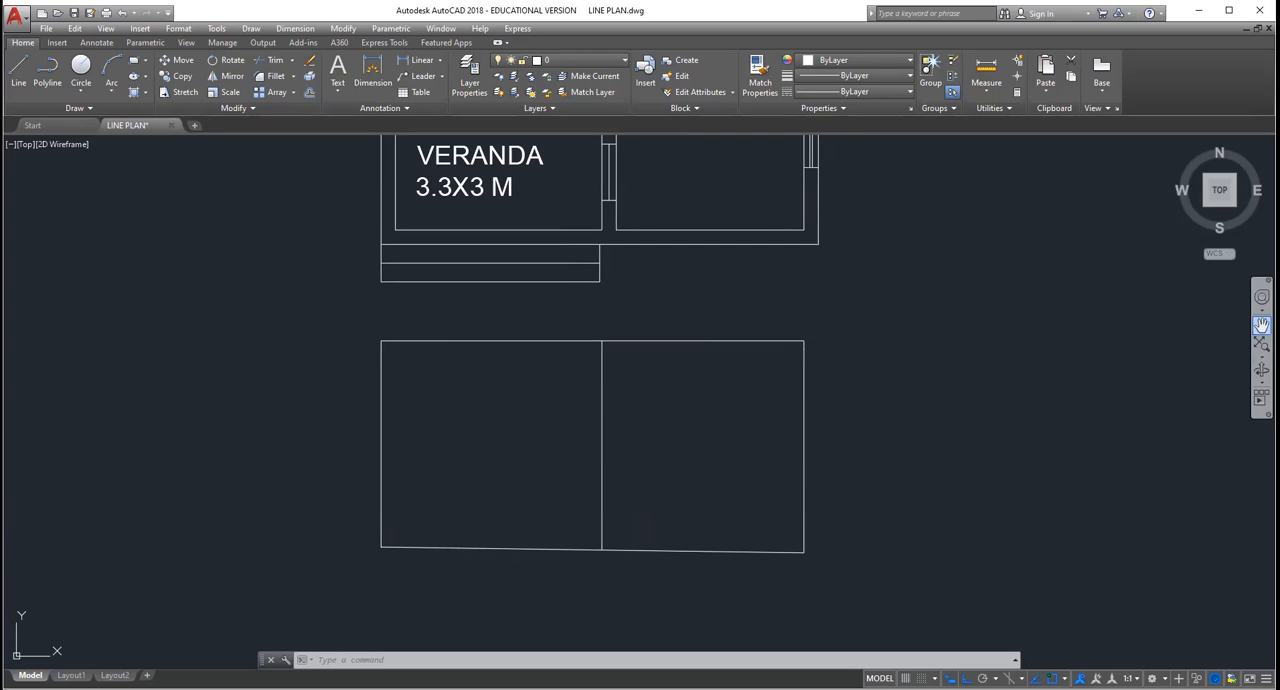
{"action": "left_click", "coordinate": [1261, 325]}
{"action": "left_click_drag", "start_coordinate": [436, 201], "coordinate": [510, 332]}
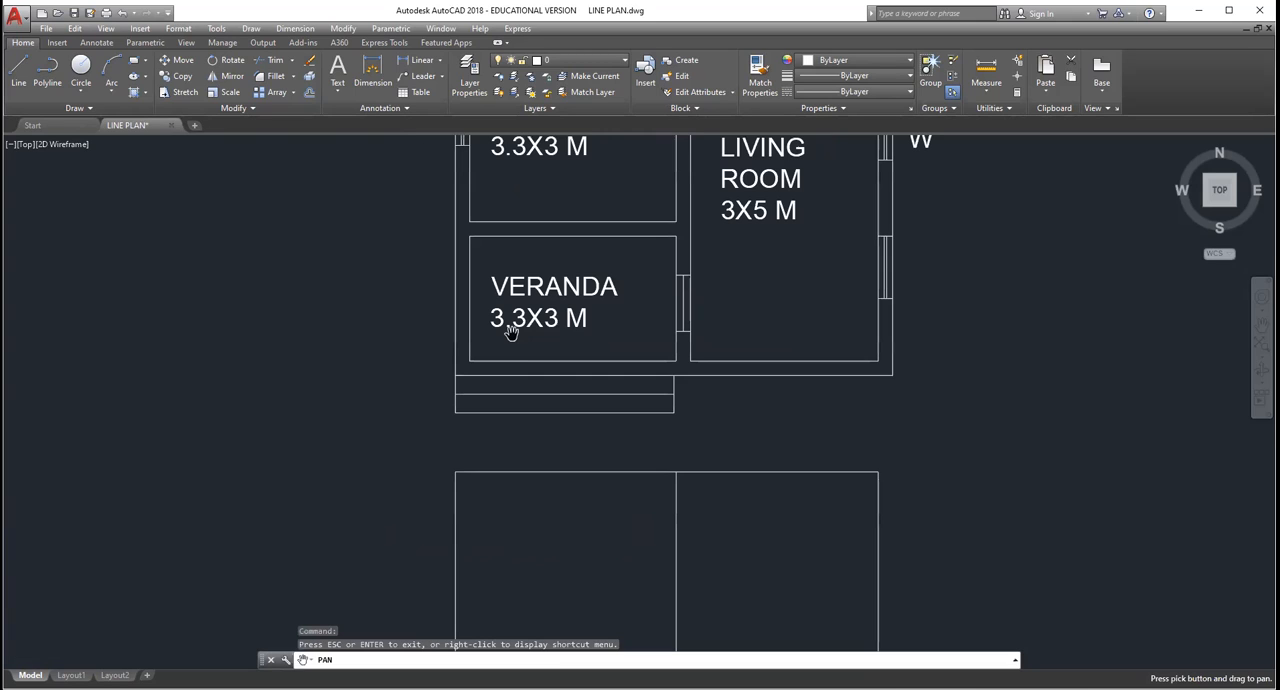
{"action": "scroll", "coordinate": [519, 367], "scroll_direction": "down", "scroll_amount": 4}
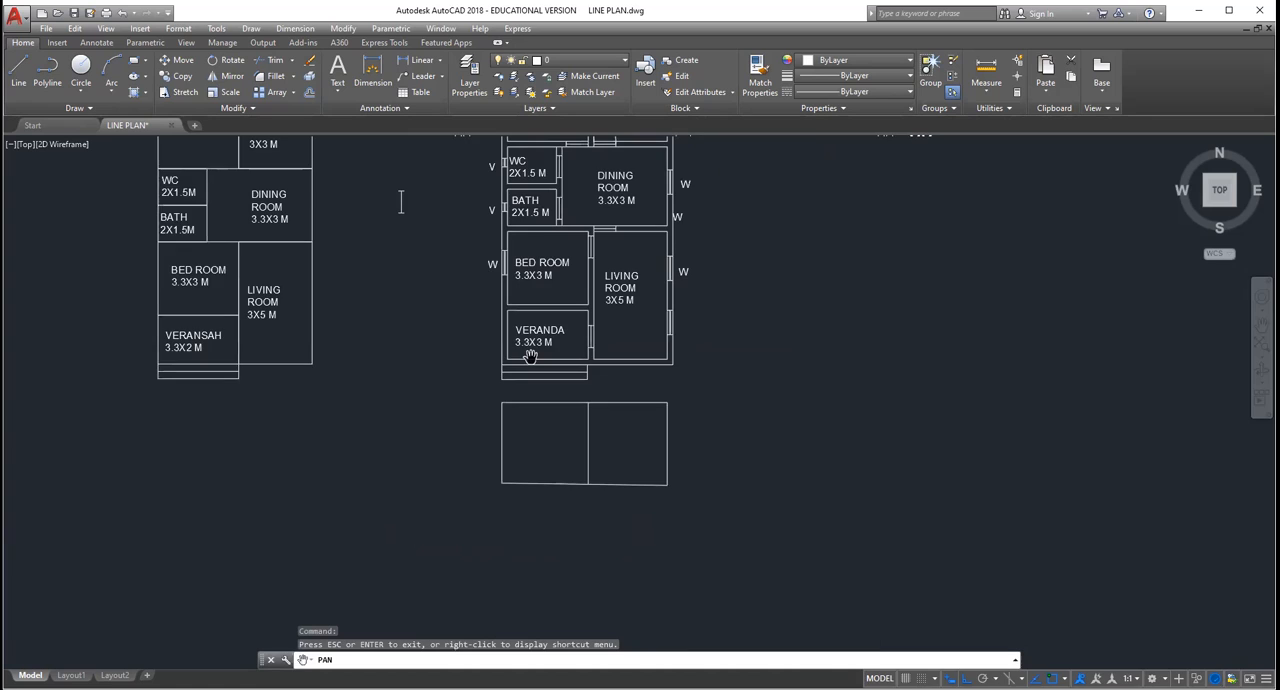
Step: Draw a horizontal line across the left bay of the outline below the plan, a little above its lower edge
{"action": "scroll", "coordinate": [530, 357], "scroll_direction": "up", "scroll_amount": 2}
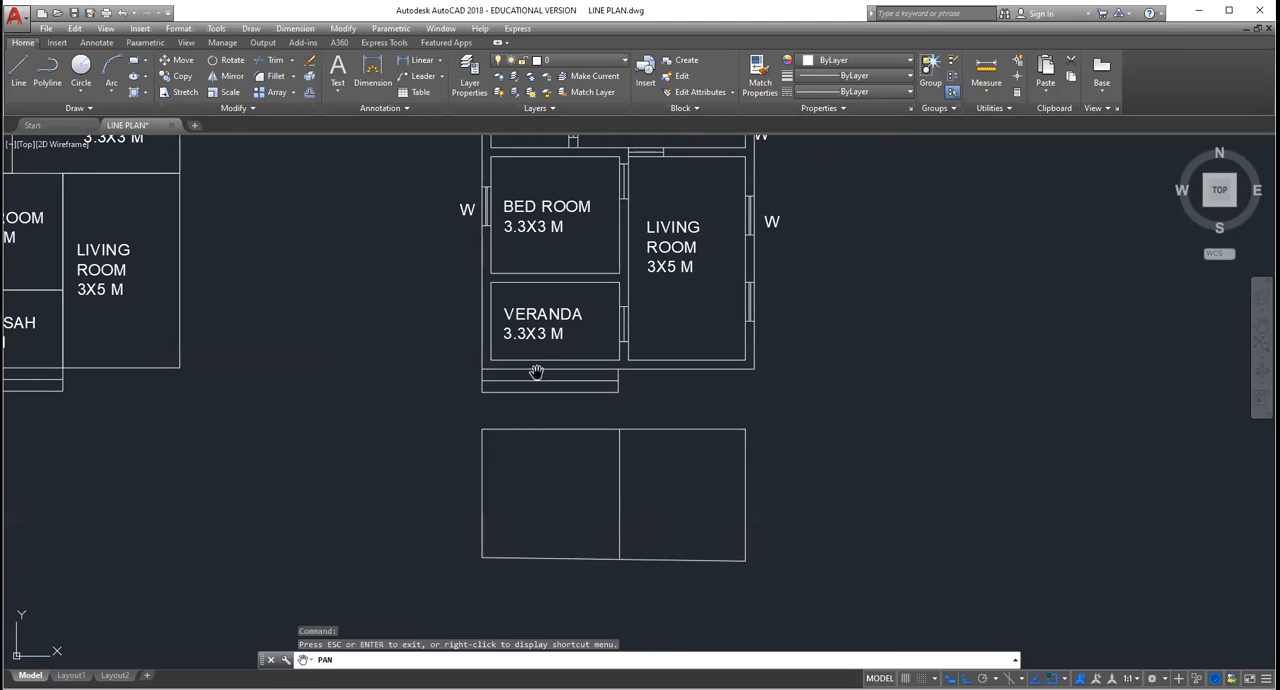
{"action": "scroll", "coordinate": [538, 393], "scroll_direction": "down", "scroll_amount": 2}
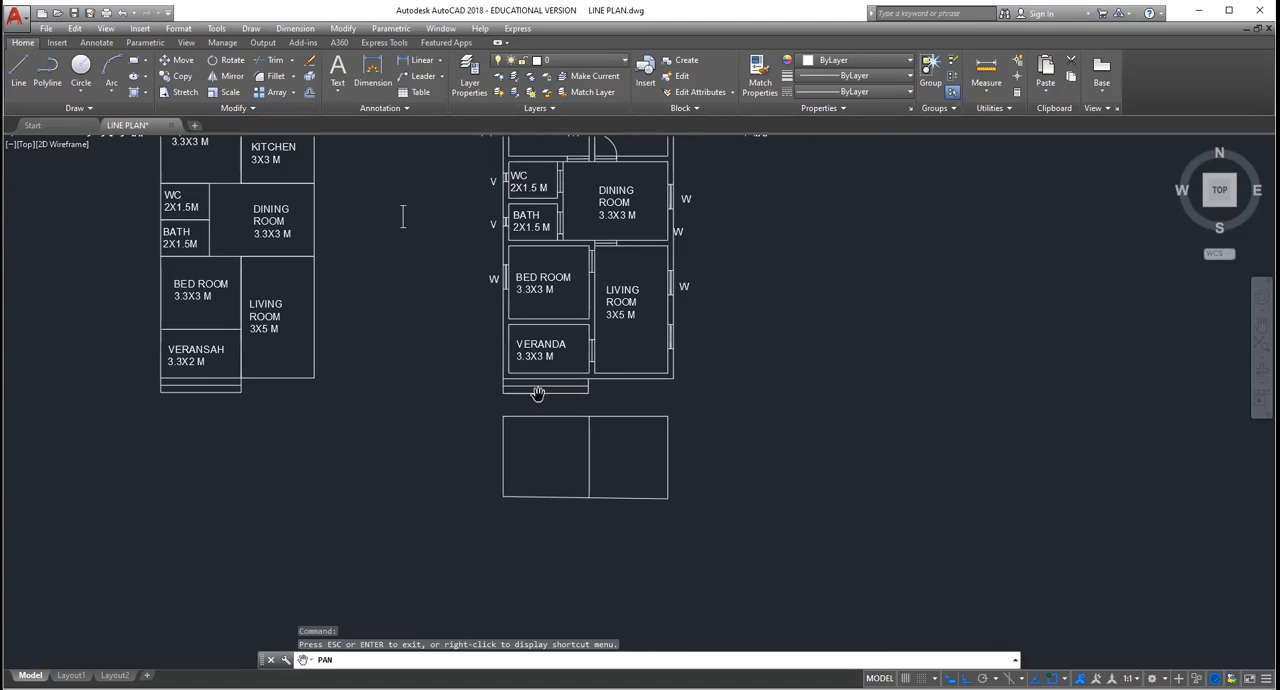
{"action": "scroll", "coordinate": [538, 393], "scroll_direction": "up", "scroll_amount": 2}
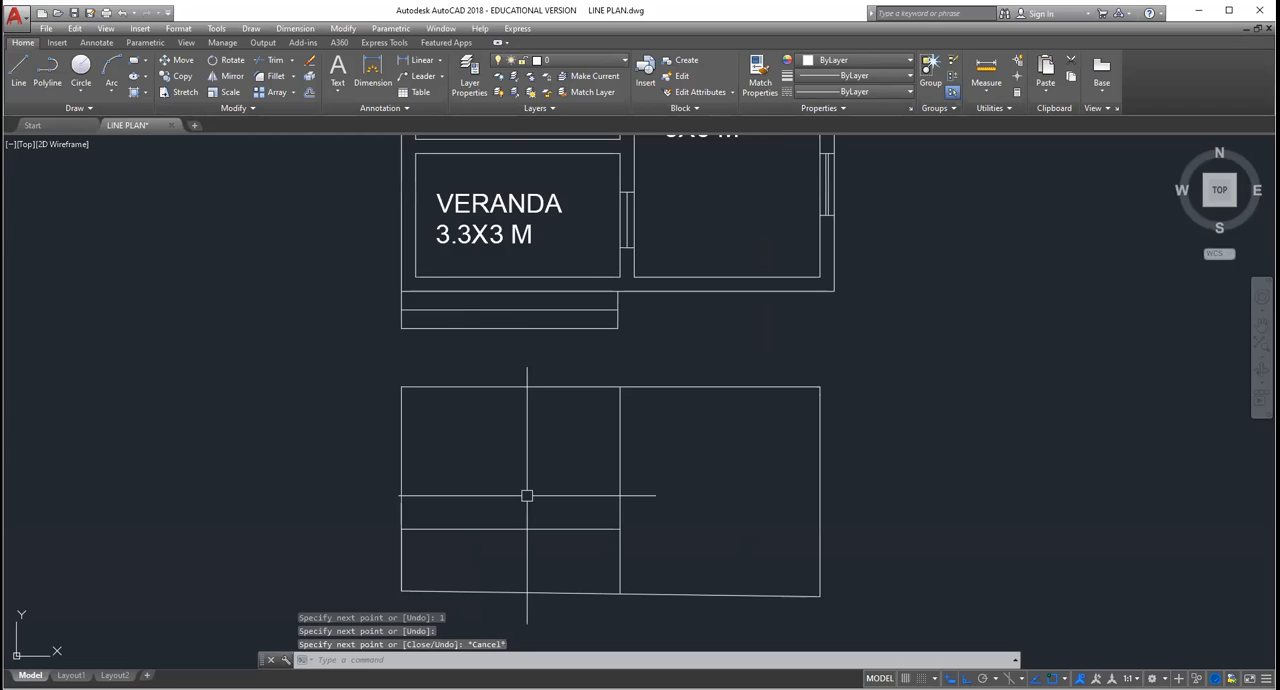
{"action": "scroll", "coordinate": [464, 469], "scroll_direction": "down", "scroll_amount": 2}
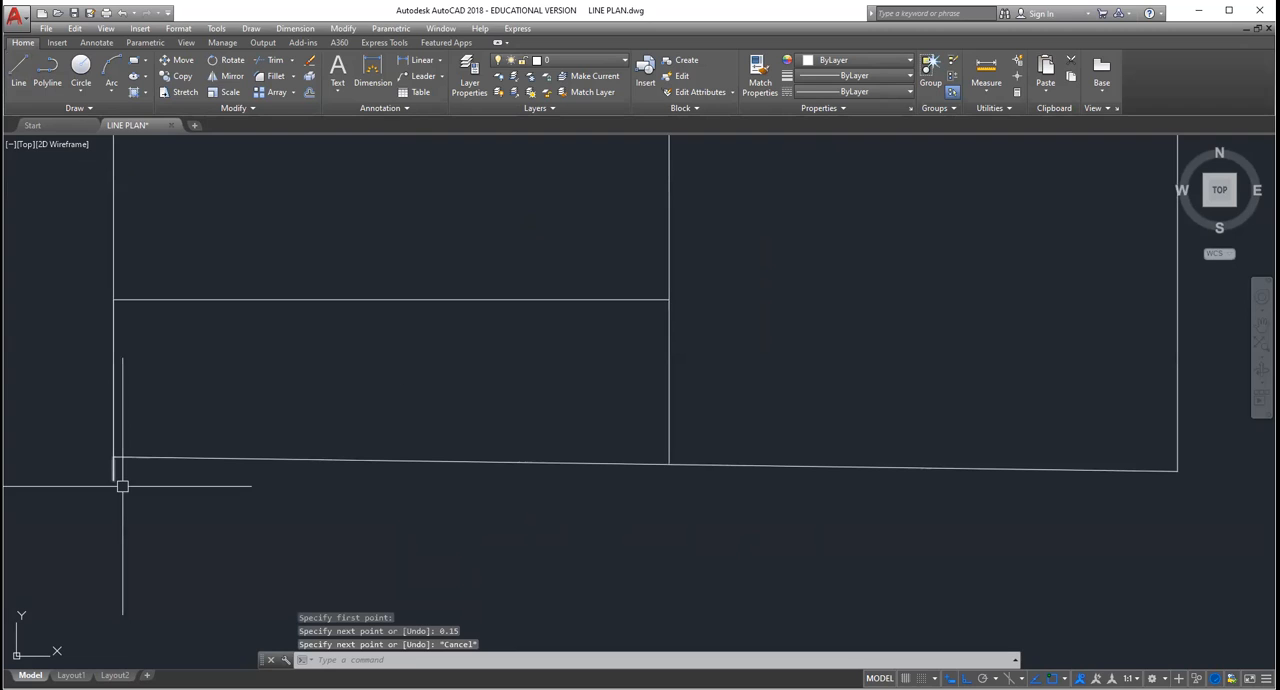
Step: Erase the short 0.15 vertical line hanging below the outline's lower-left corner
{"action": "left_click", "coordinate": [122, 486]}
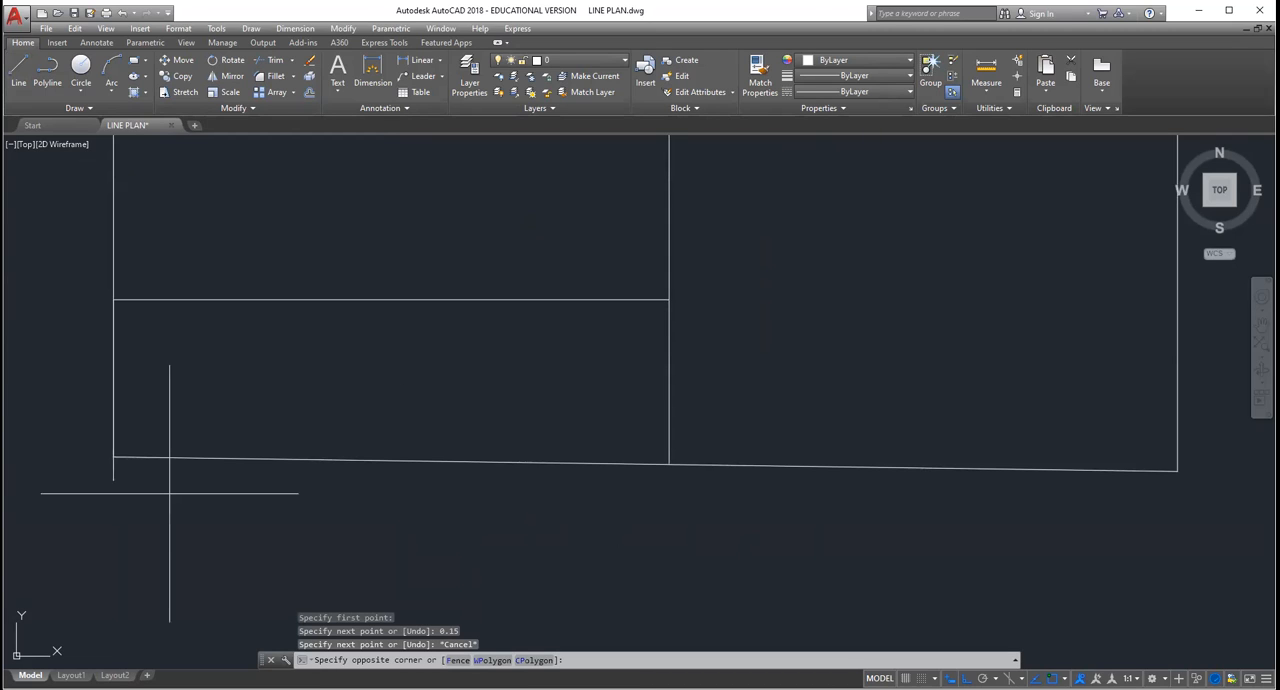
{"action": "left_click", "coordinate": [168, 492]}
{"action": "key", "text": "Delete"}
Step: Draw a full-width strip below the outline, running down from its lower-left corner, across, and up to its lower-right corner
{"action": "scroll", "coordinate": [165, 489], "scroll_direction": "down", "scroll_amount": 6}
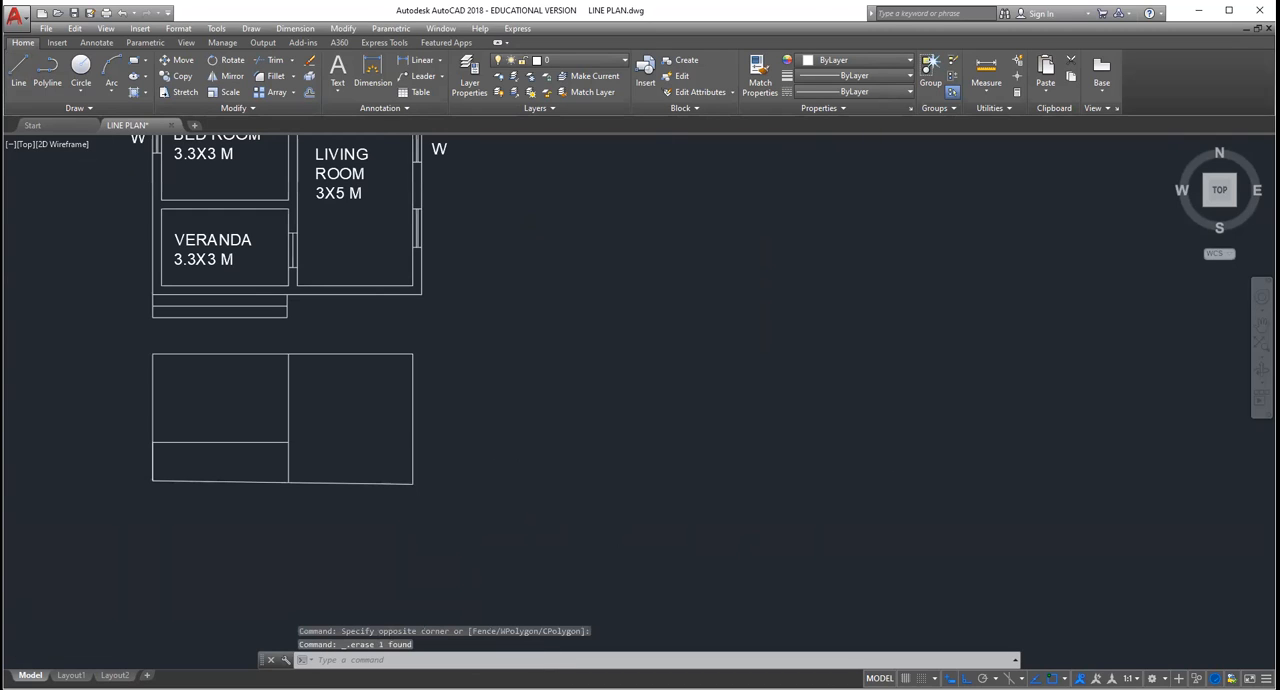
{"action": "scroll", "coordinate": [165, 488], "scroll_direction": "down", "scroll_amount": 2}
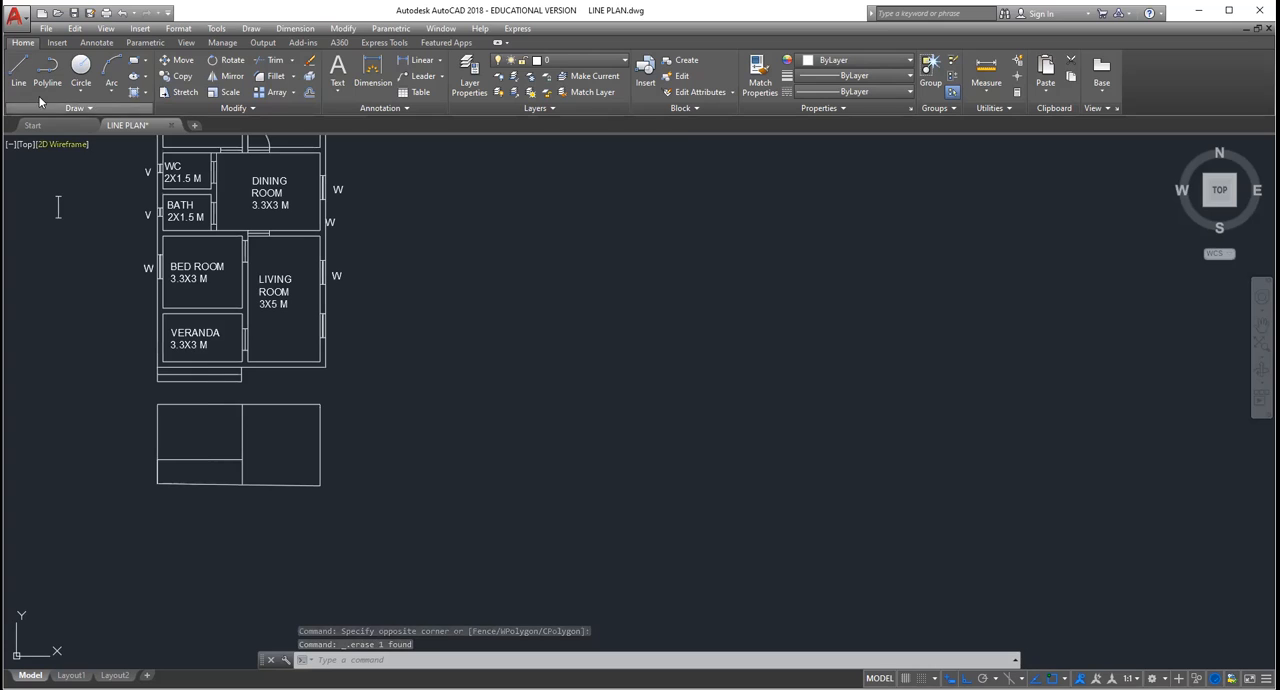
{"action": "left_click", "coordinate": [12, 72]}
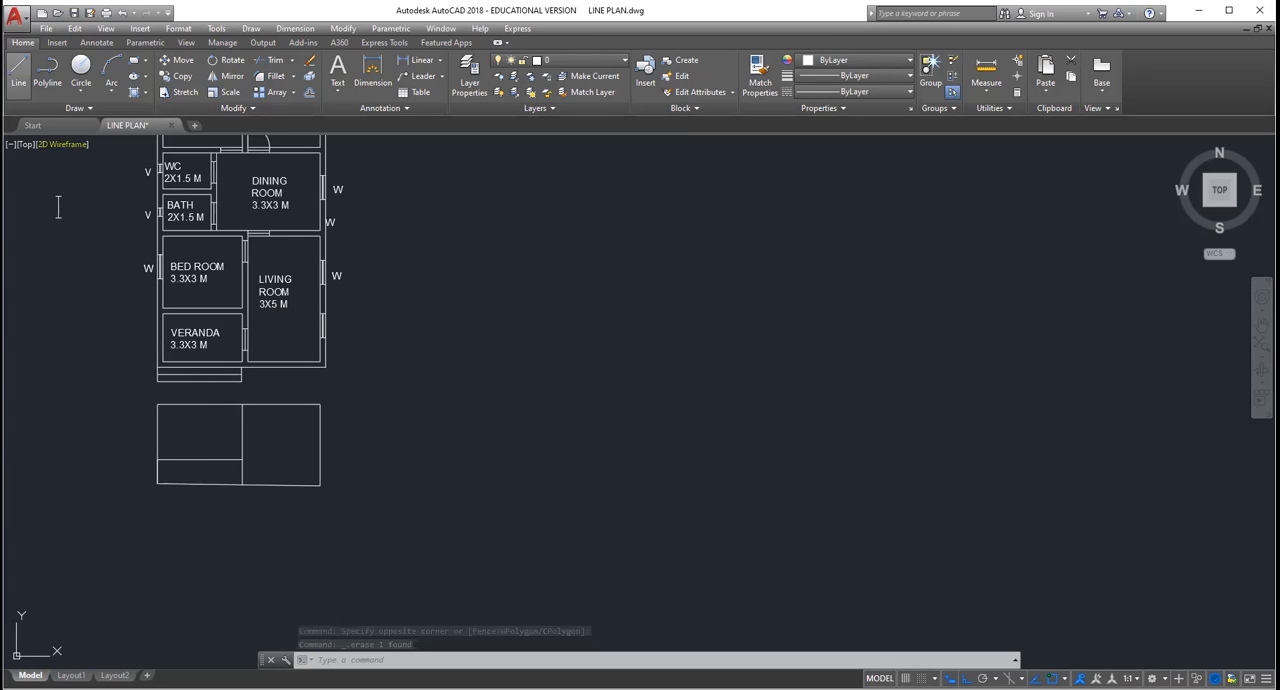
{"action": "left_click", "coordinate": [157, 484]}
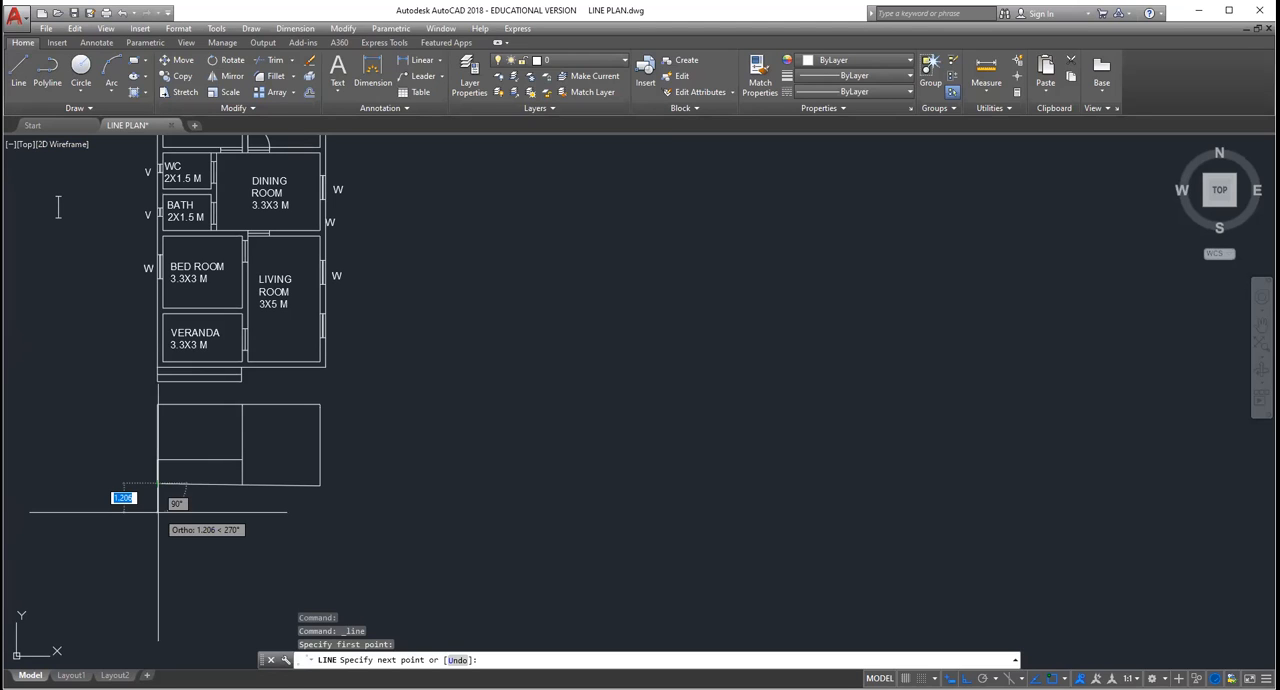
{"action": "key", "text": "Escape"}
{"action": "scroll", "coordinate": [342, 455], "scroll_direction": "down", "scroll_amount": 4}
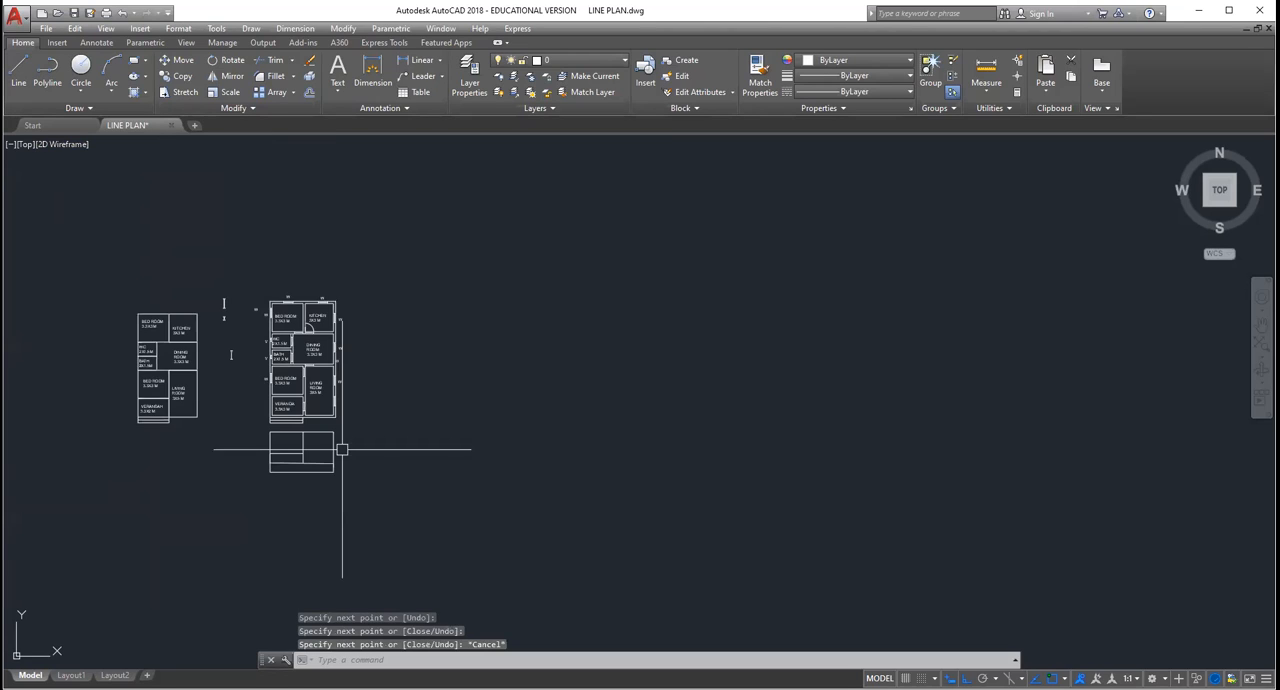
Step: Add a third step 0.3 deep below the two existing steps in front of the veranda
{"action": "scroll", "coordinate": [342, 449], "scroll_direction": "up", "scroll_amount": 6}
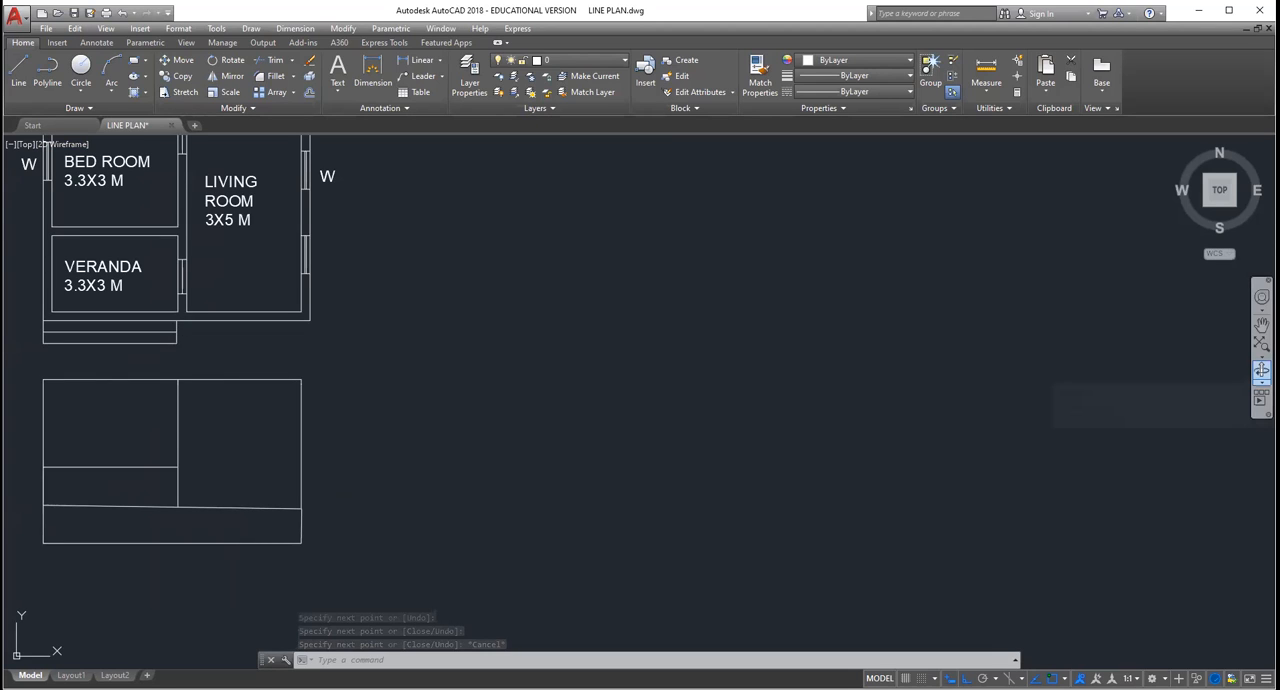
{"action": "left_click", "coordinate": [1262, 325]}
{"action": "left_click_drag", "start_coordinate": [541, 498], "coordinate": [826, 521]}
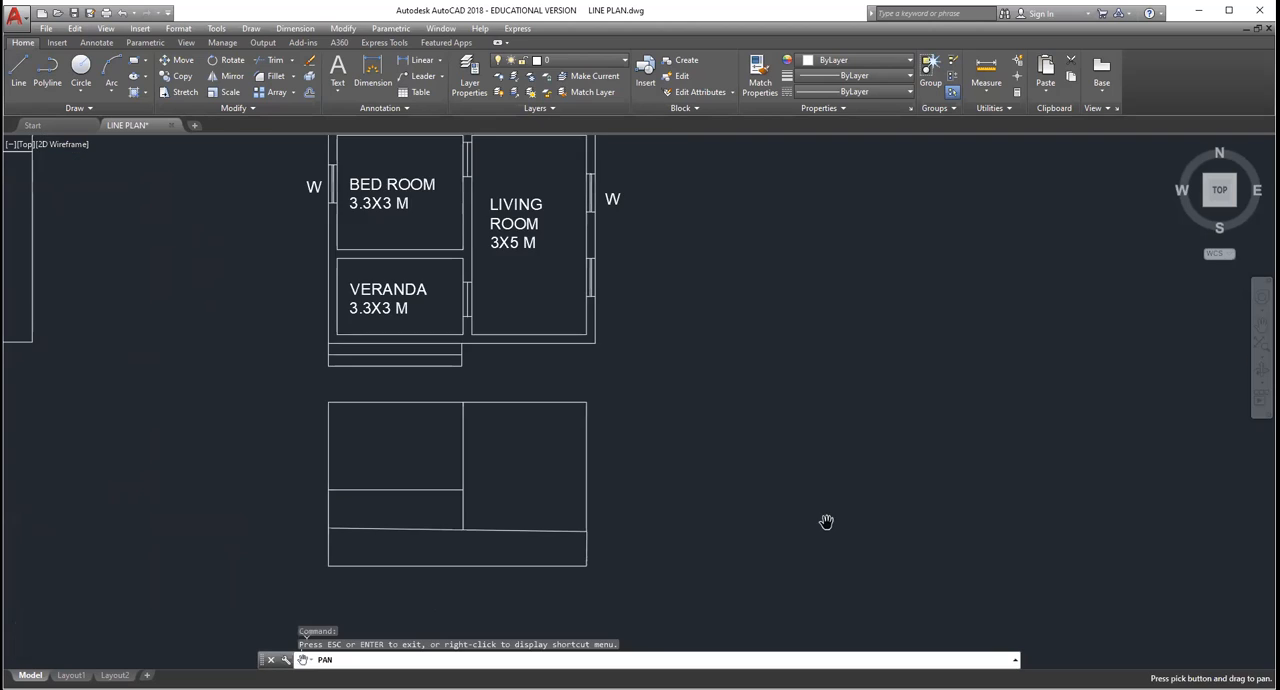
{"action": "scroll", "coordinate": [527, 556], "scroll_direction": "up", "scroll_amount": 2}
{"action": "scroll", "coordinate": [527, 556], "scroll_direction": "down", "scroll_amount": 2}
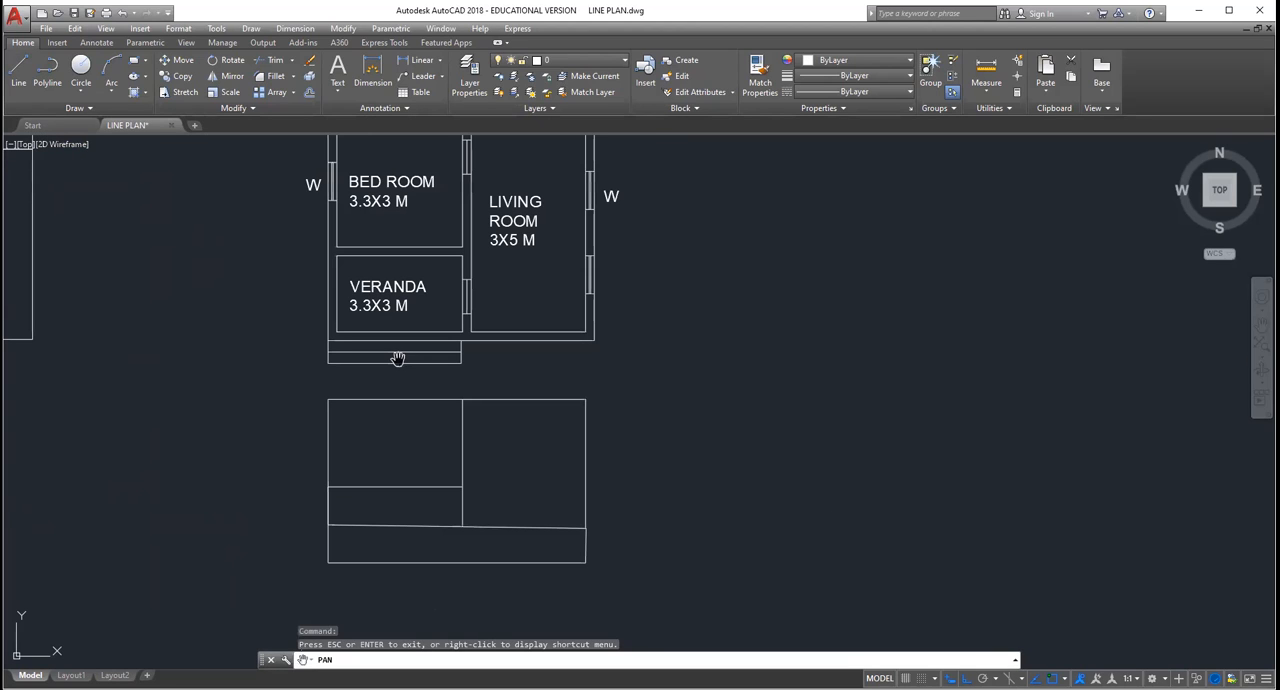
{"action": "left_click", "coordinate": [17, 71]}
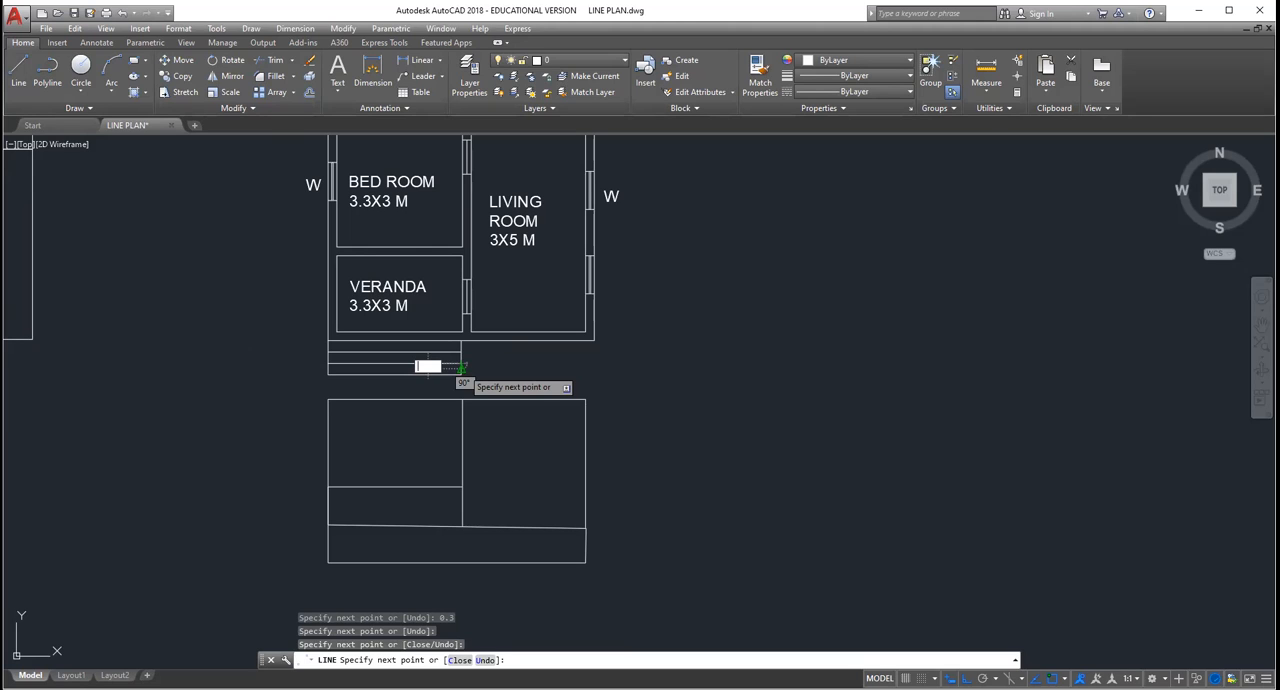
{"action": "key", "text": "Escape"}
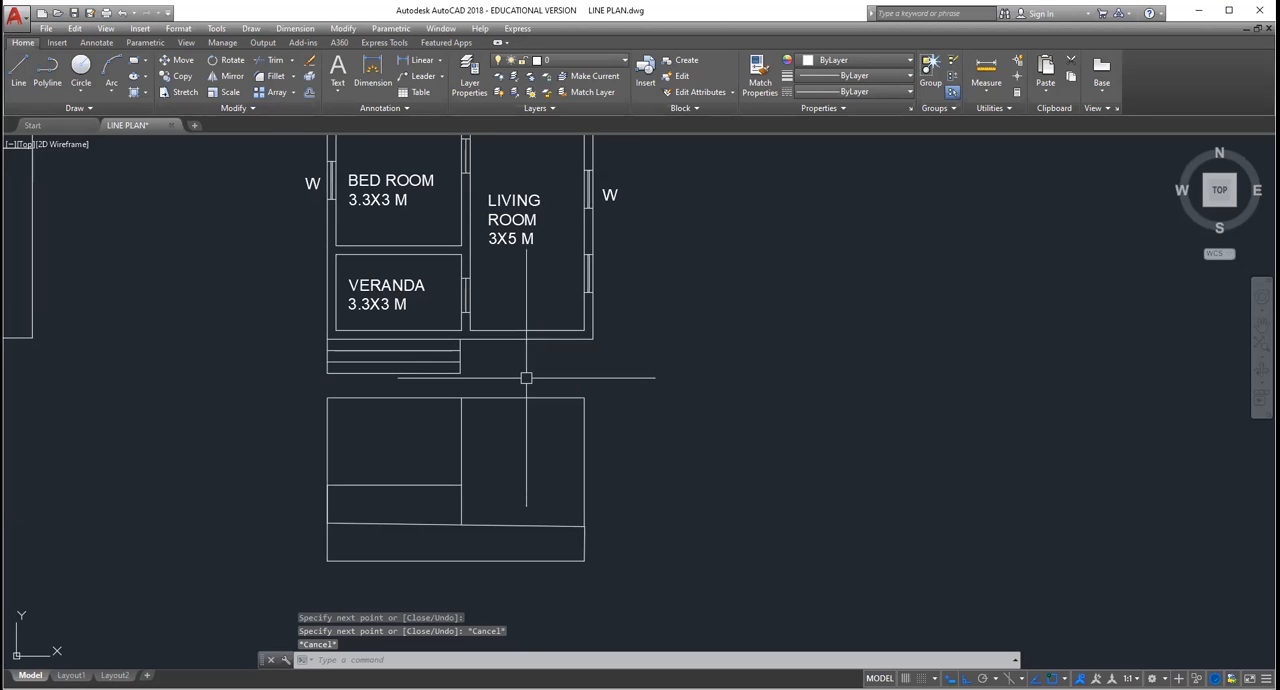
Step: Erase the three lines that form the strip below the outline
{"action": "scroll", "coordinate": [526, 395], "scroll_direction": "down", "scroll_amount": 2}
{"action": "scroll", "coordinate": [522, 442], "scroll_direction": "up", "scroll_amount": 3}
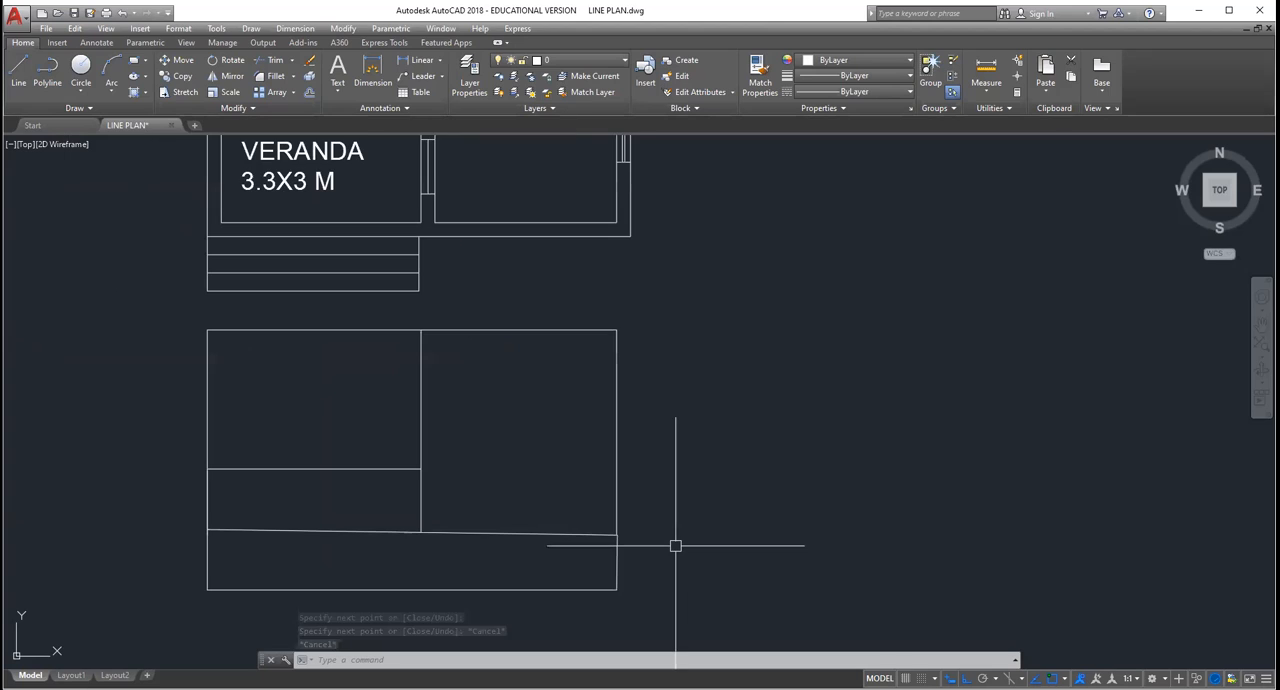
{"action": "scroll", "coordinate": [617, 524], "scroll_direction": "down", "scroll_amount": 3}
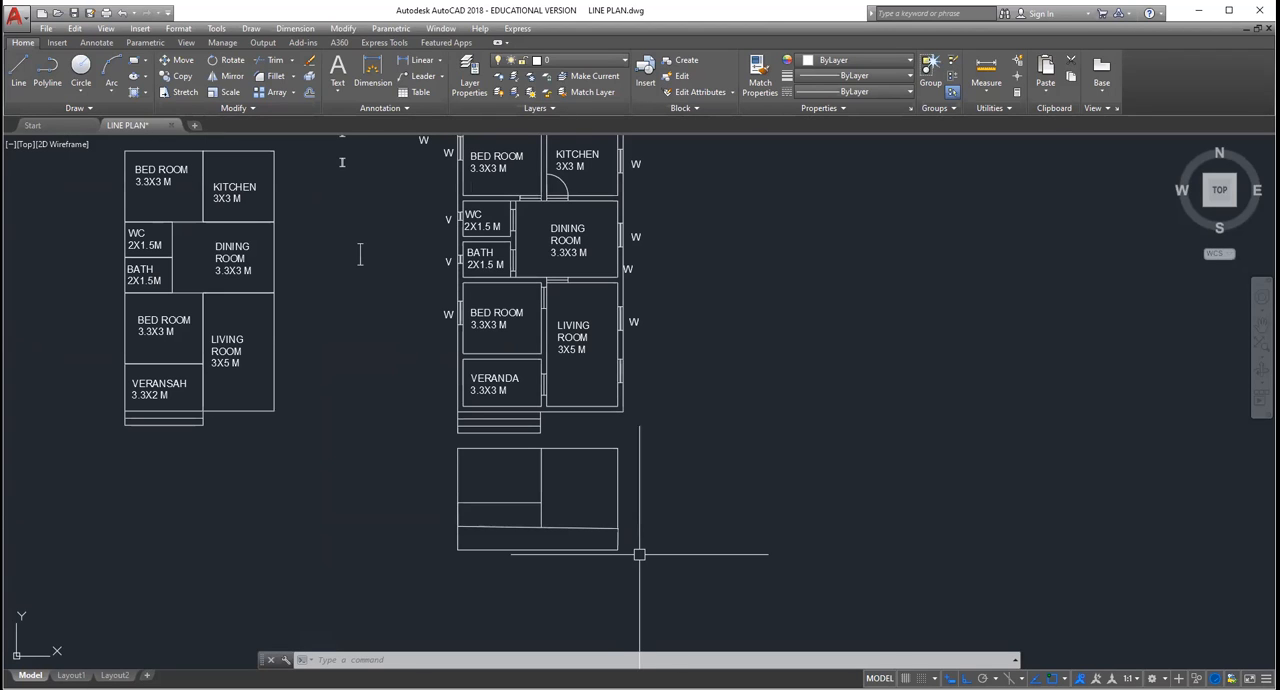
{"action": "scroll", "coordinate": [639, 554], "scroll_direction": "up", "scroll_amount": 3}
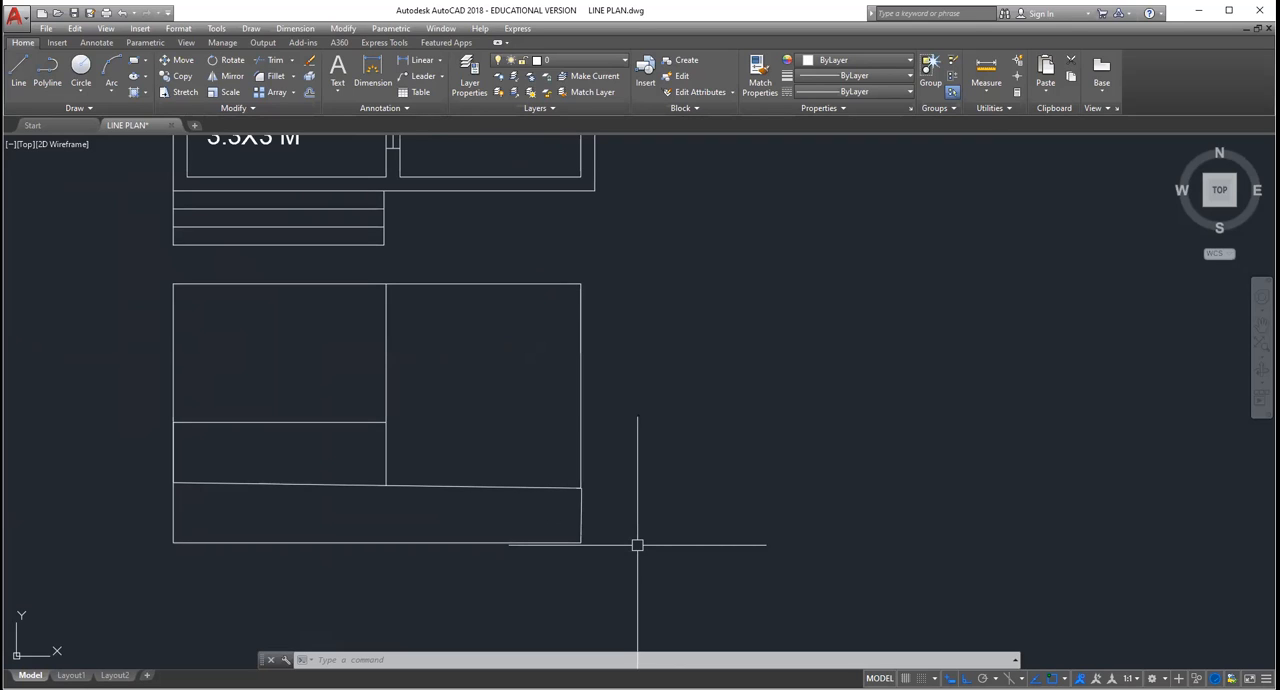
{"action": "left_click", "coordinate": [637, 545]}
{"action": "left_click", "coordinate": [71, 496]}
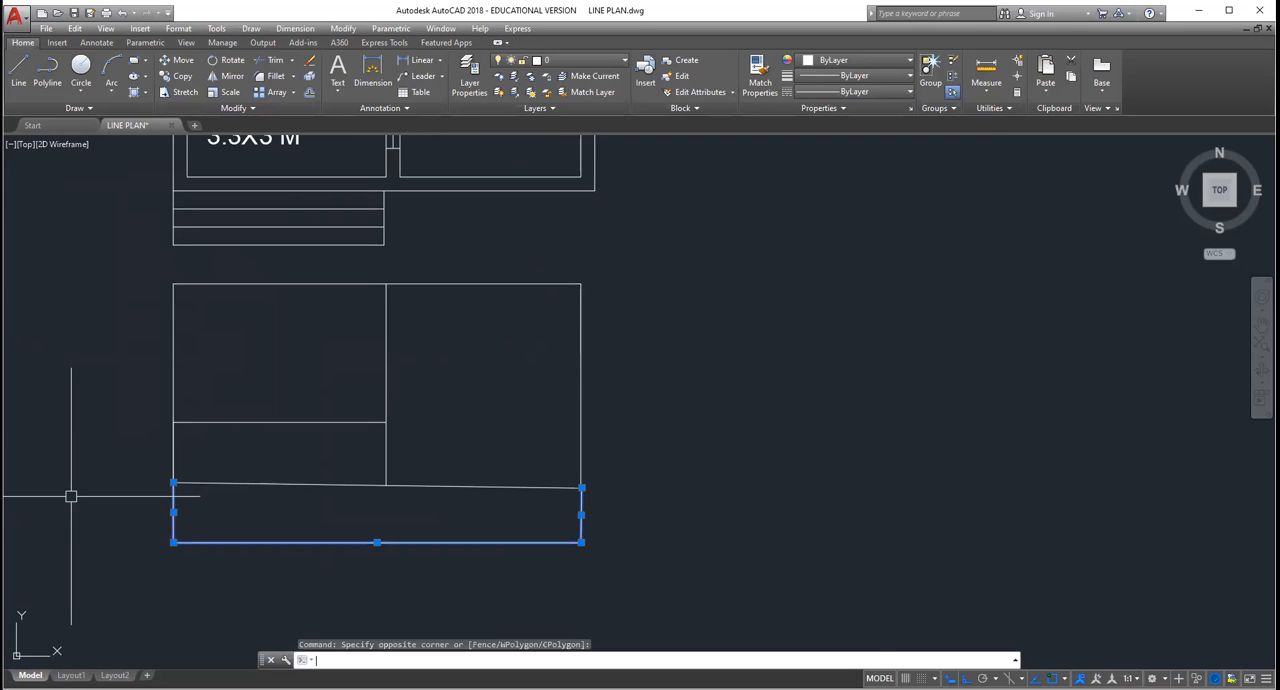
{"action": "key", "text": "Delete"}
{"action": "scroll", "coordinate": [414, 459], "scroll_direction": "down", "scroll_amount": 3}
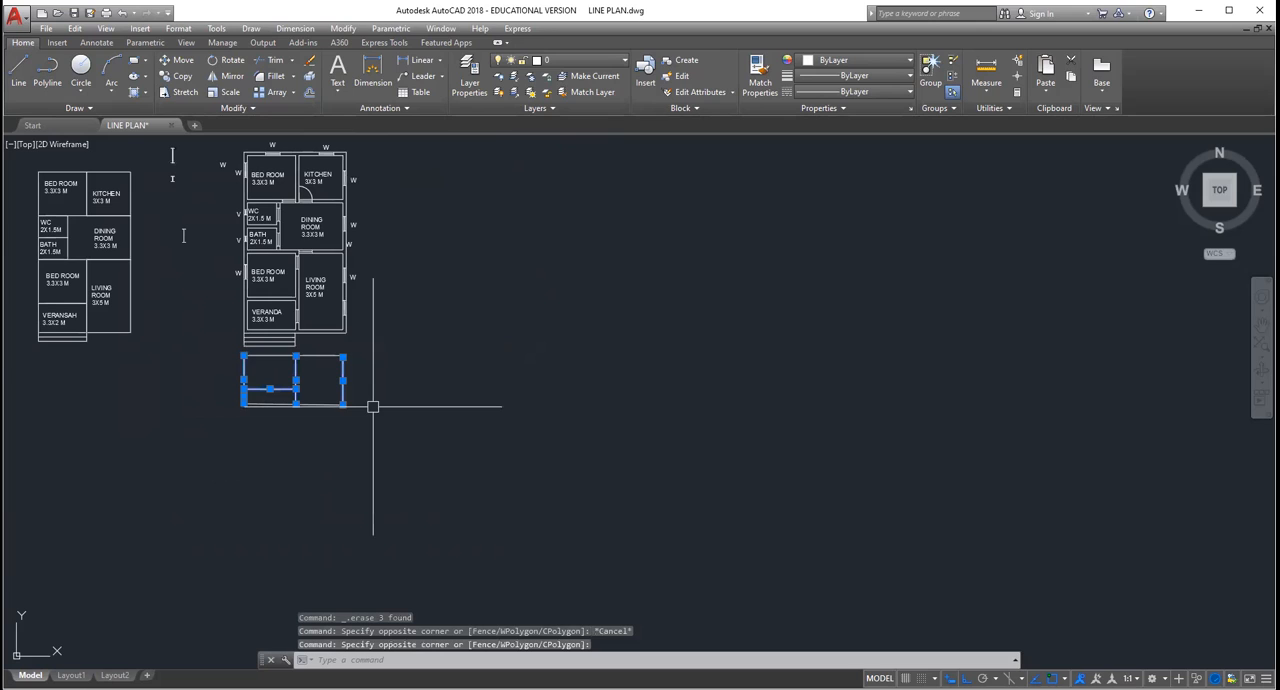
{"action": "scroll", "coordinate": [330, 420], "scroll_direction": "up", "scroll_amount": 6}
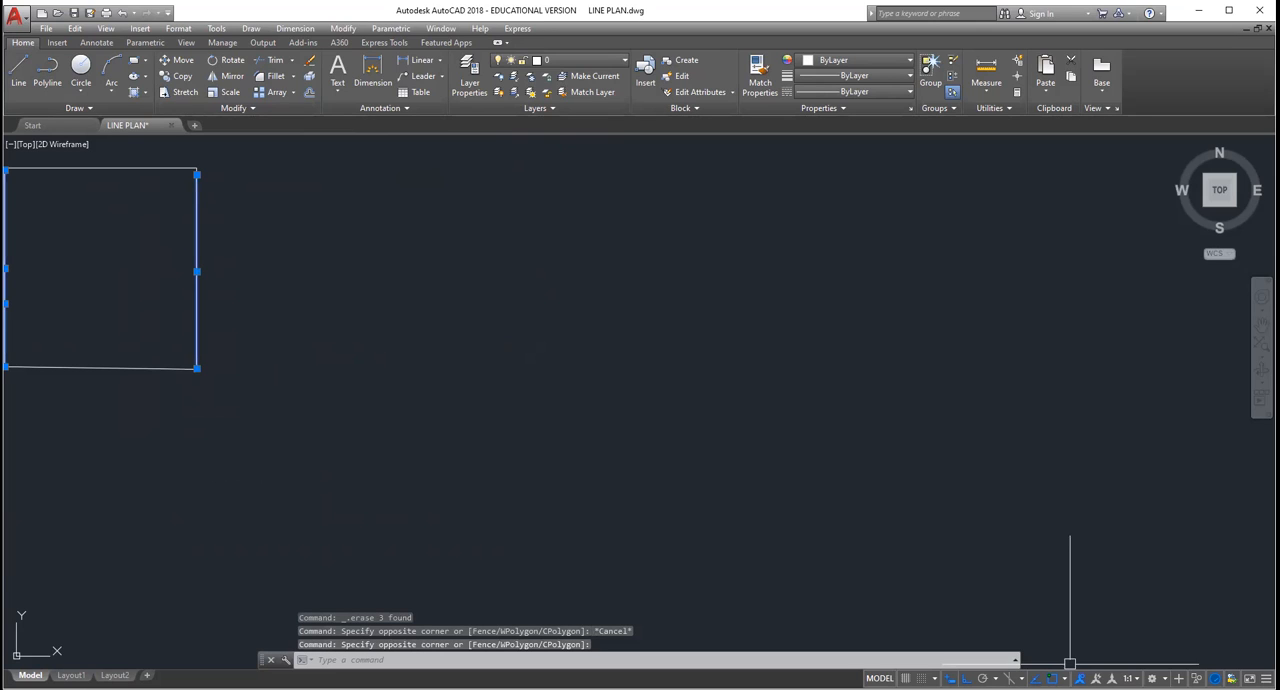
{"action": "left_click_drag", "start_coordinate": [368, 399], "coordinate": [561, 401]}
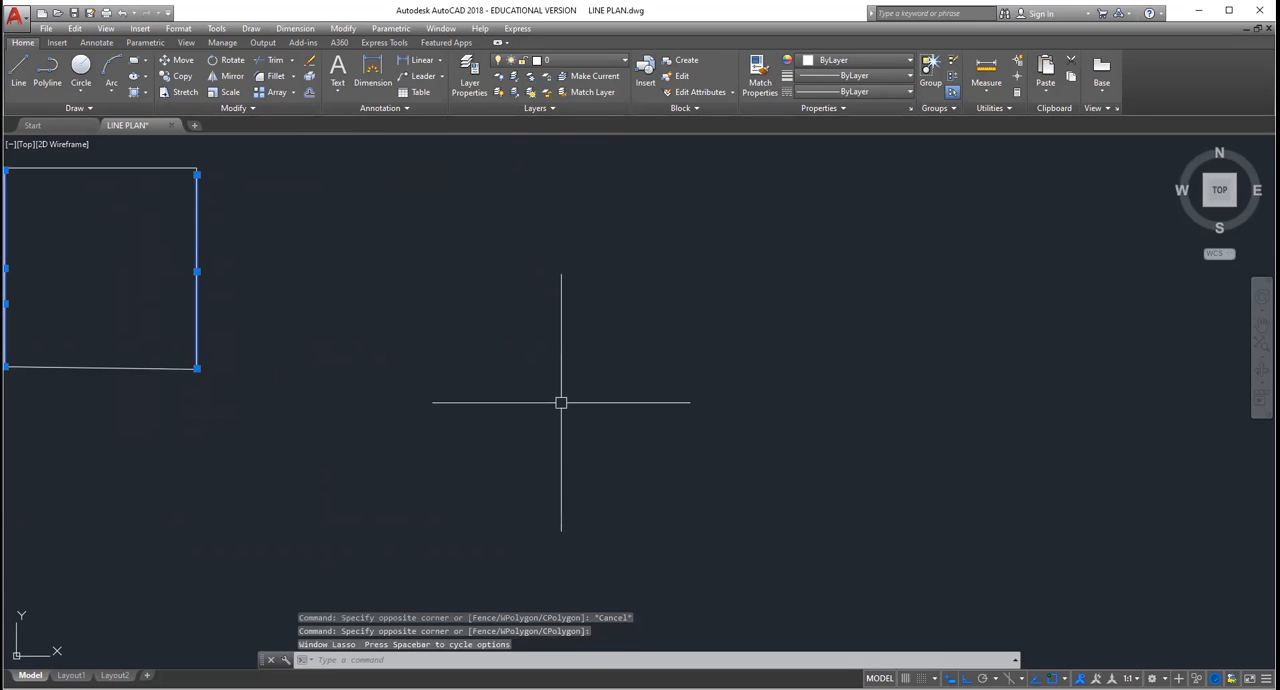
{"action": "key", "text": "Escape"}
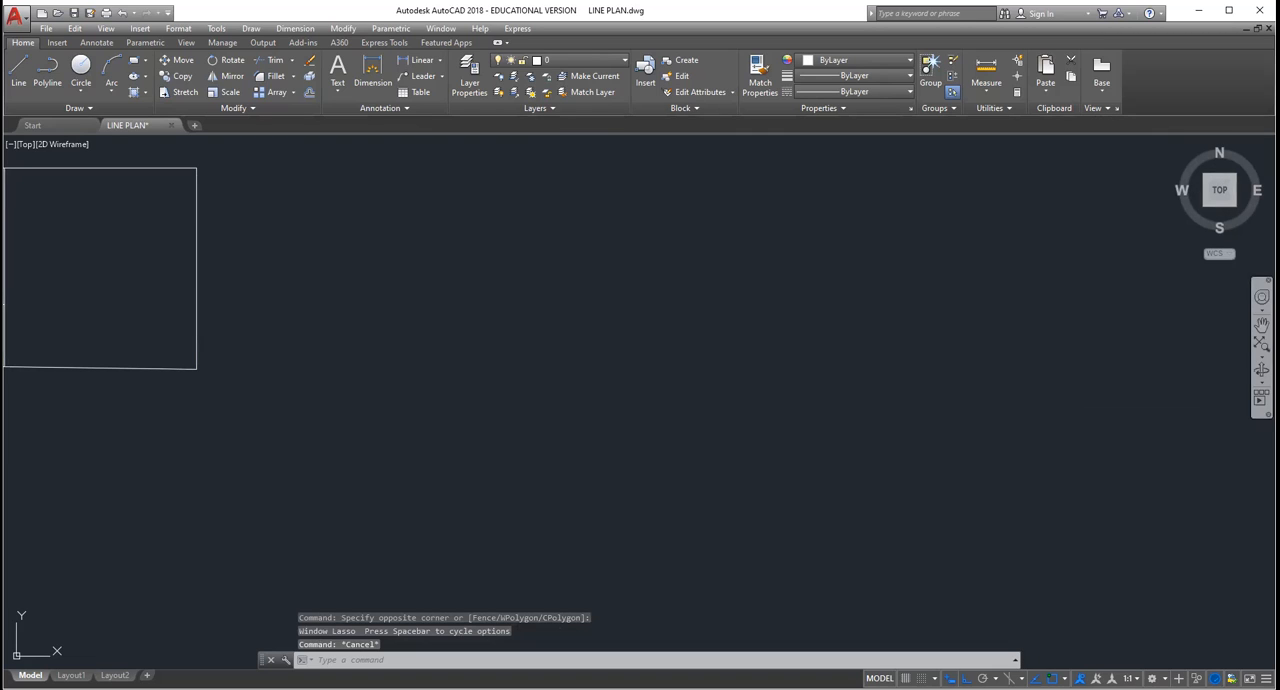
{"action": "middle_click_drag", "start_coordinate": [135, 336], "coordinate": [585, 451]}
{"action": "scroll", "coordinate": [585, 451], "scroll_direction": "down", "scroll_amount": 5}
{"action": "key", "text": "Escape"}
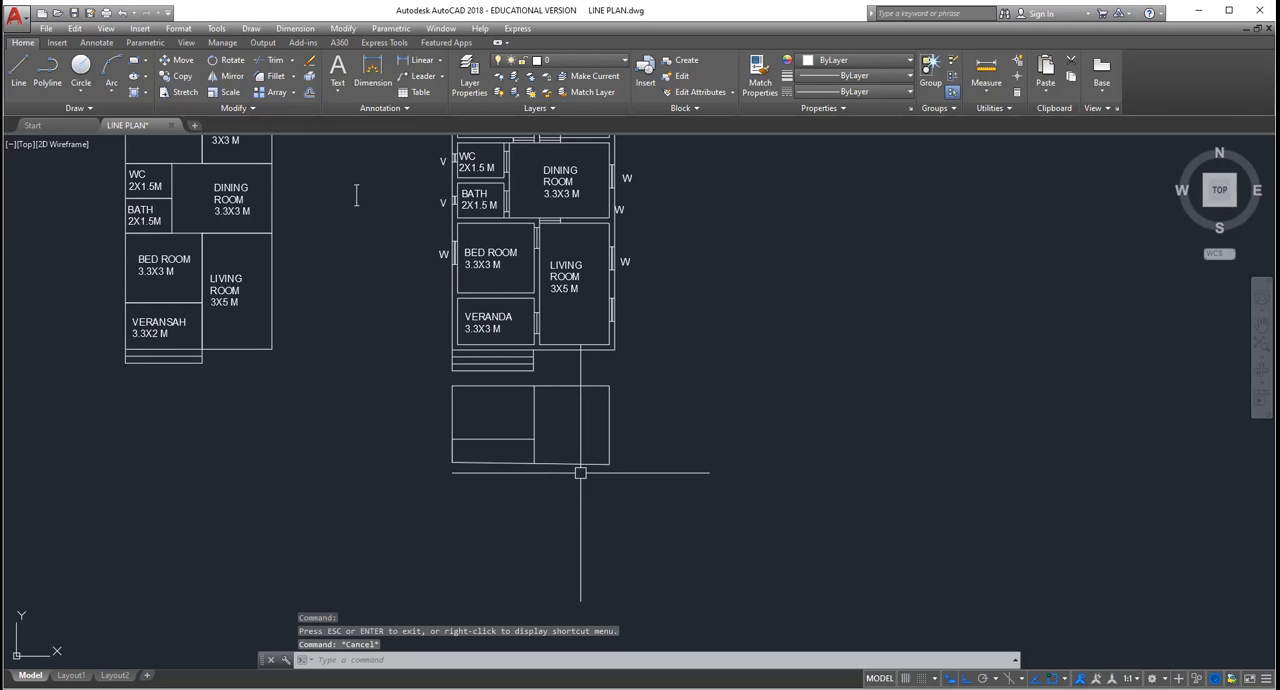
{"action": "key", "text": "Escape"}
{"action": "left_click", "coordinate": [630, 482]}
{"action": "left_click", "coordinate": [438, 451]}
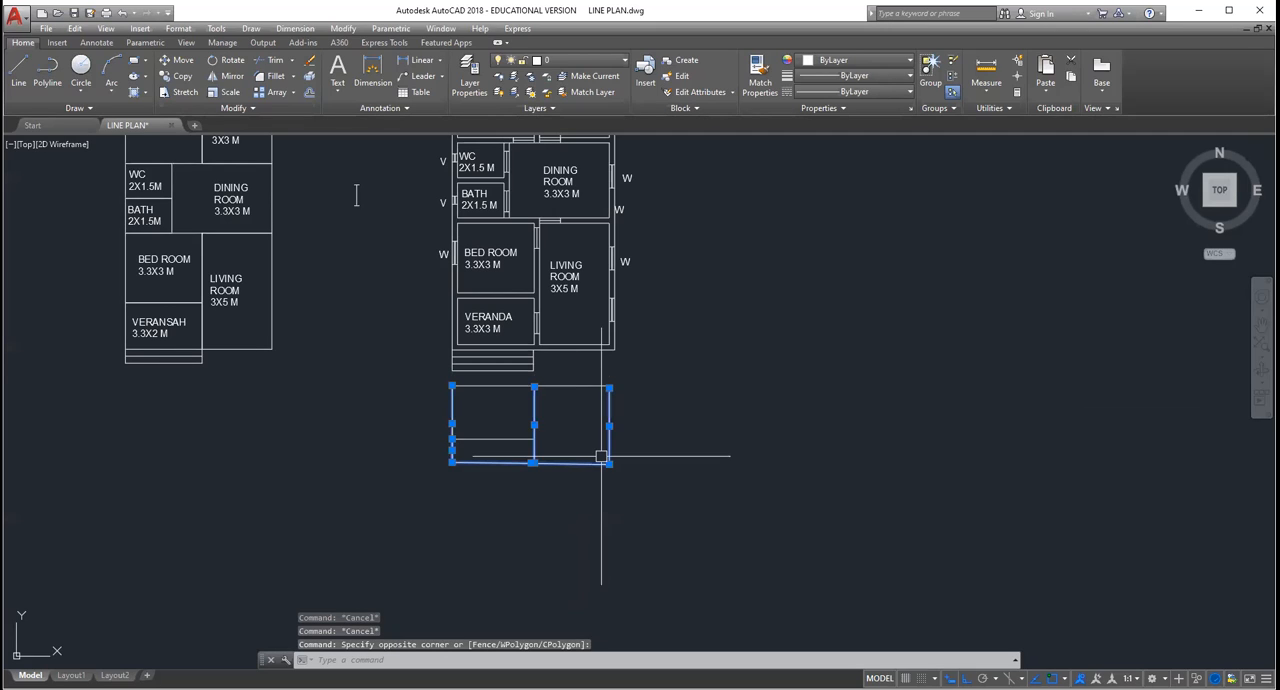
{"action": "key", "text": "Escape"}
{"action": "key", "text": "Escape"}
{"action": "key", "text": "Escape"}
Step: Erase the whole projected outline below the plan
{"action": "scroll", "coordinate": [601, 457], "scroll_direction": "up", "scroll_amount": 2}
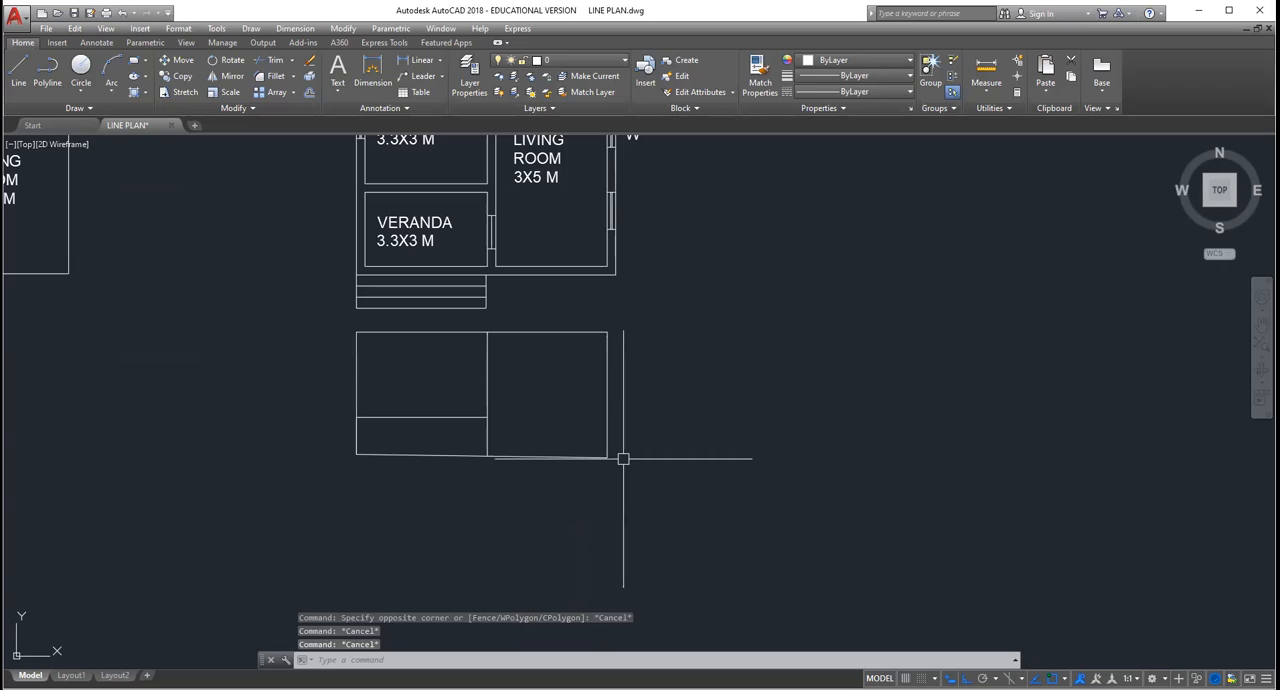
{"action": "left_click", "coordinate": [623, 459]}
{"action": "left_click", "coordinate": [346, 429]}
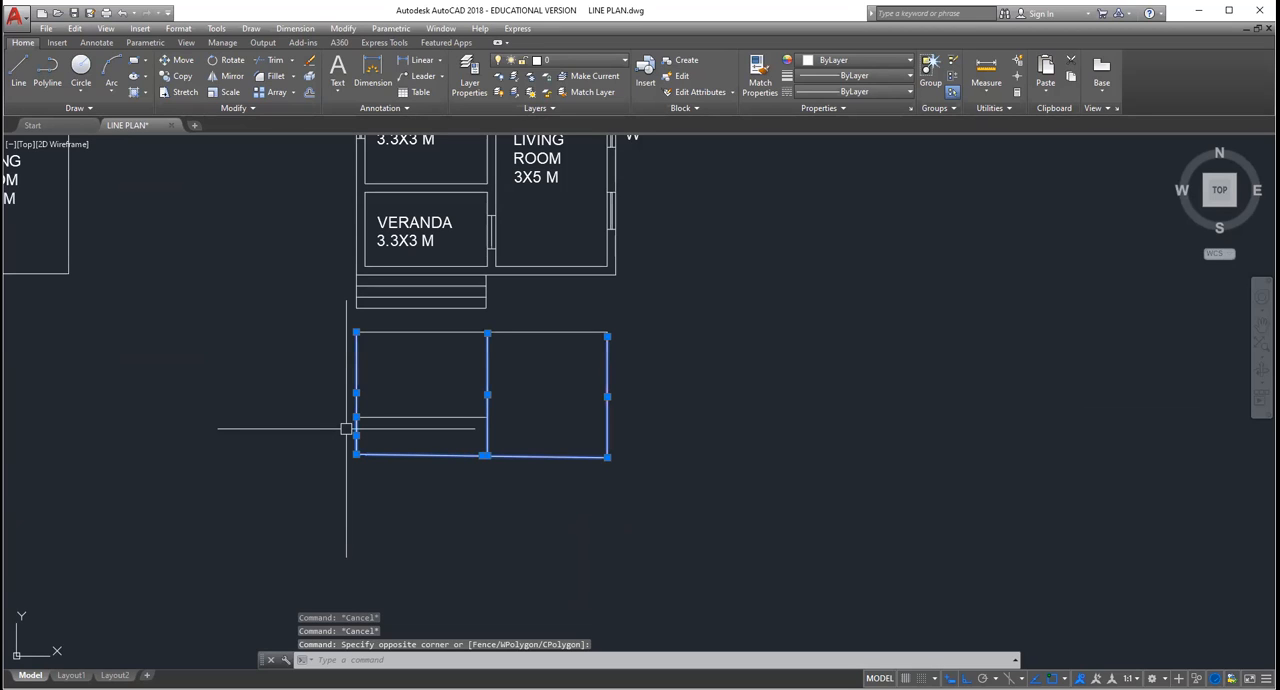
{"action": "key", "text": "Delete"}
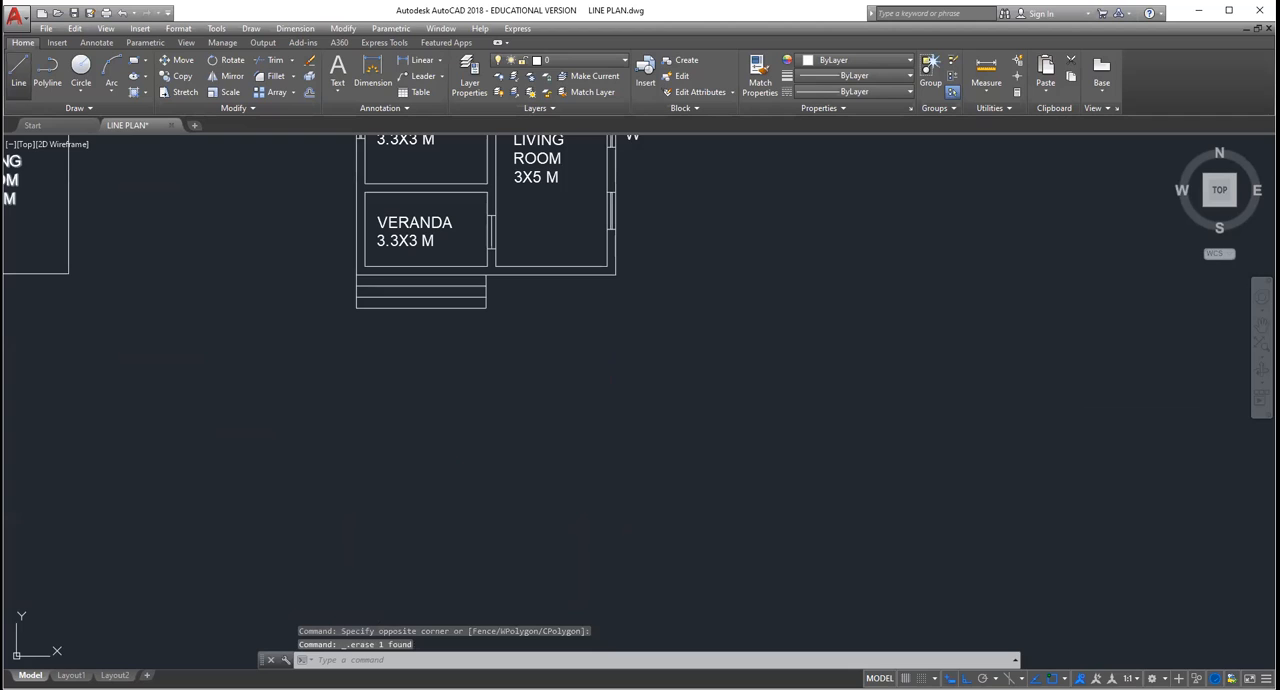
Step: Draw a vertical line 3 long below the steps, aligned with the veranda's outer wall
{"action": "left_click", "coordinate": [19, 67]}
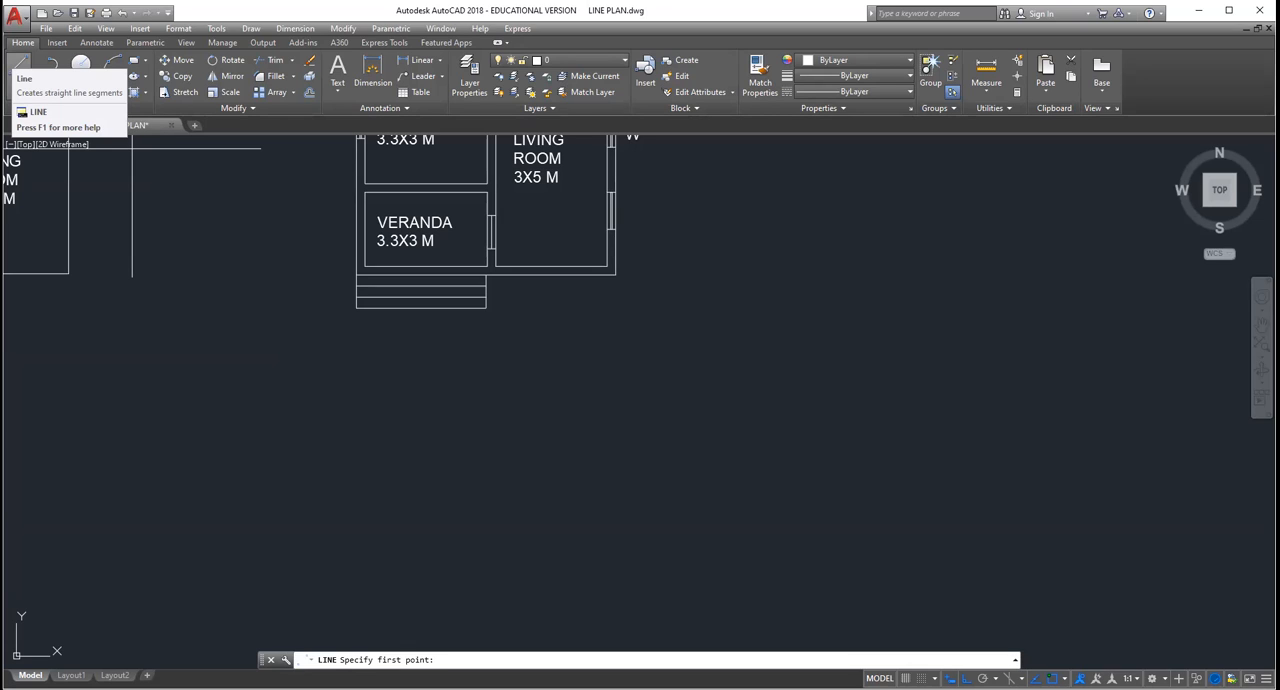
{"action": "left_click", "coordinate": [365, 363]}
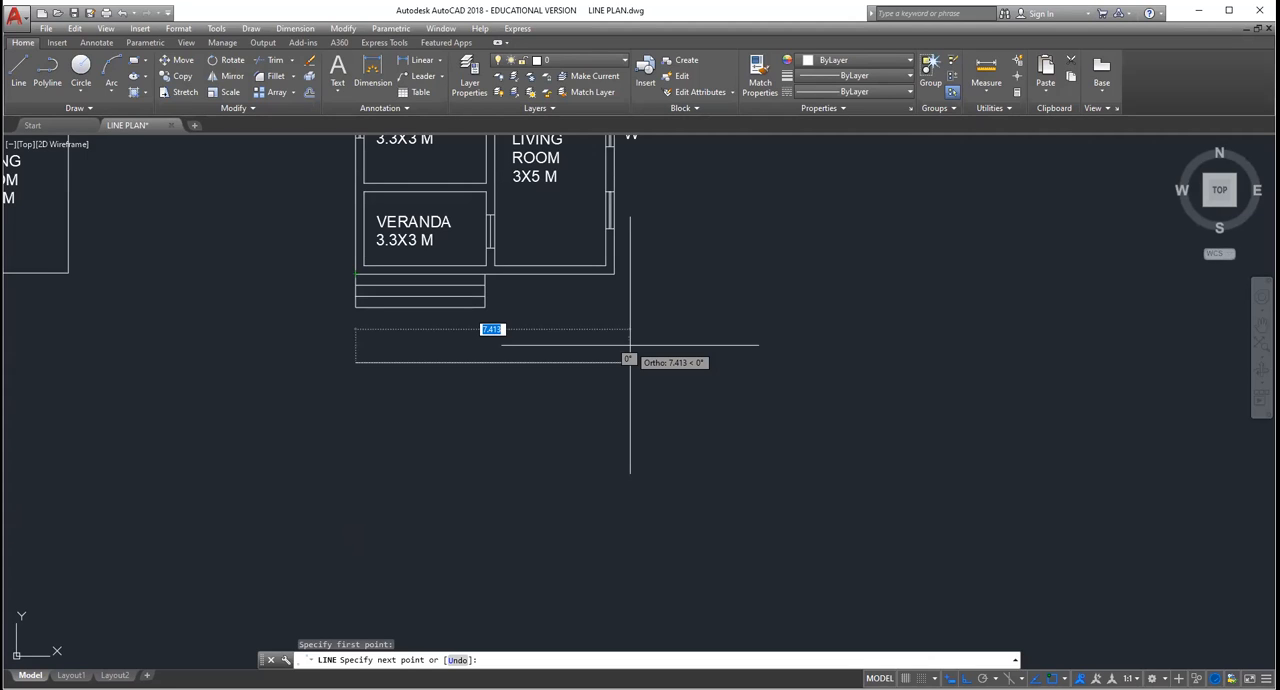
{"action": "type", "text": "3"}
{"action": "key", "text": "Return"}
{"action": "key", "text": "Escape"}
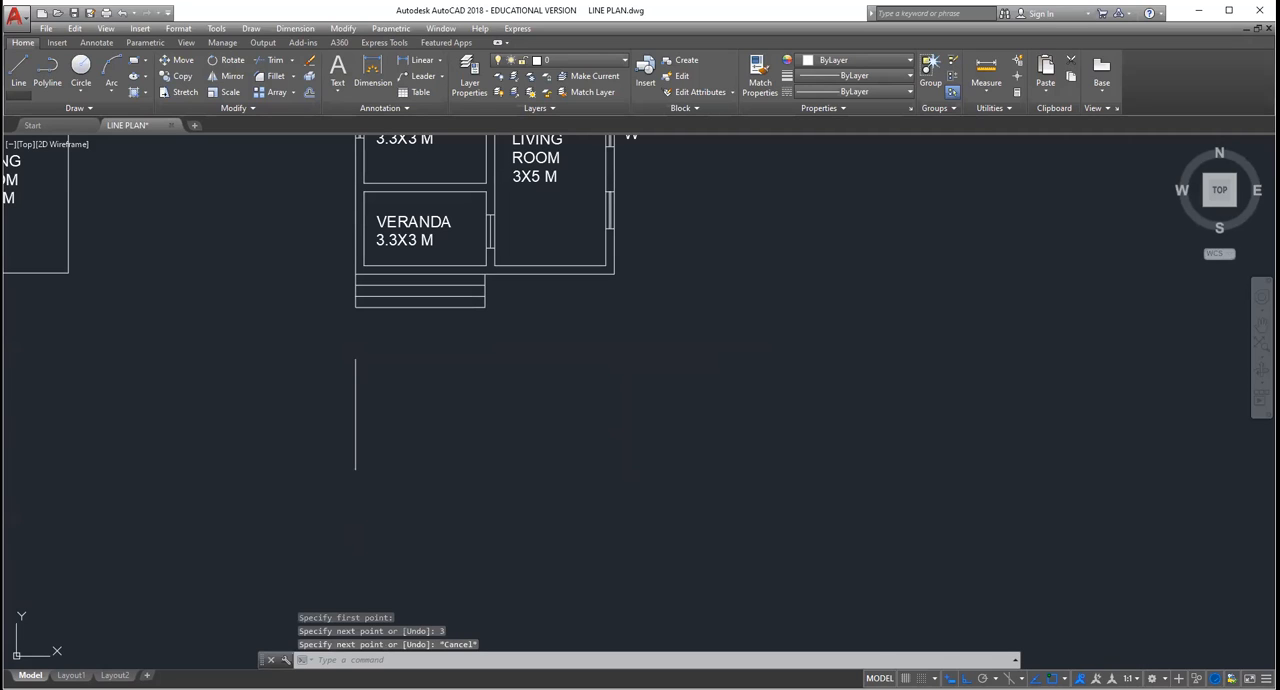
Step: Draw horizontal lines from both ends of the vertical line, joined by verticals aligned with the steps' right end and the living room's outer wall
{"action": "left_click", "coordinate": [14, 60]}
{"action": "key", "text": "Escape"}
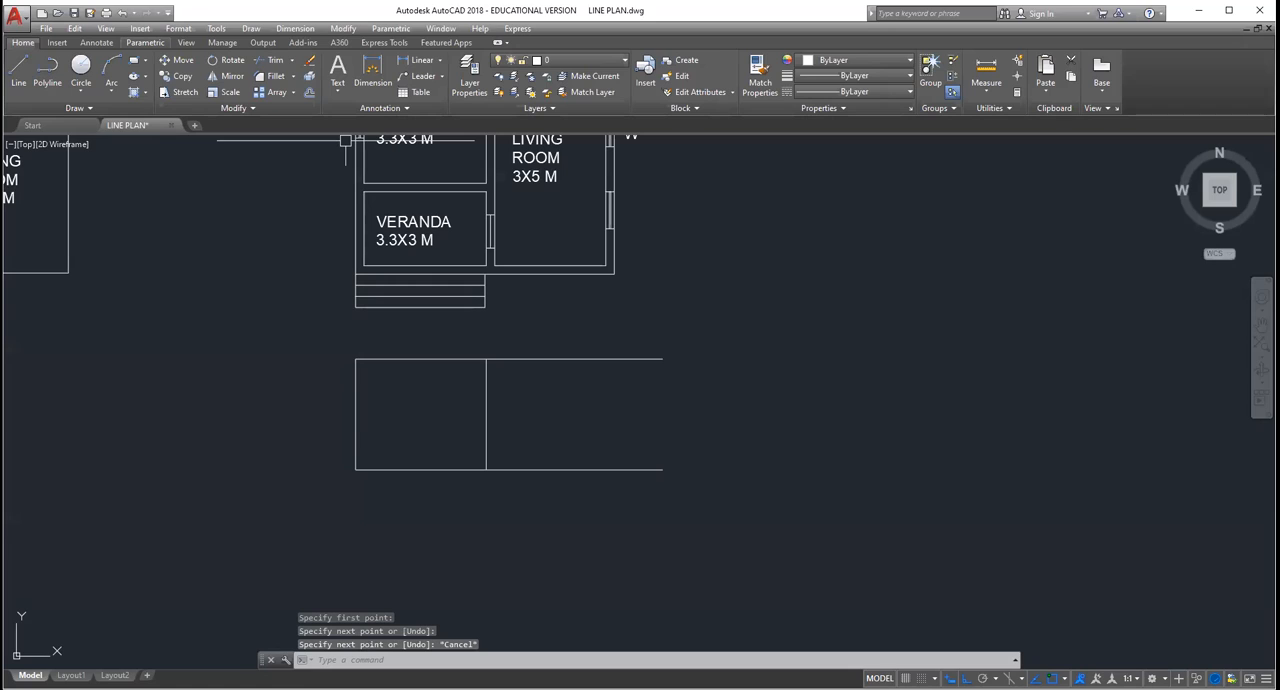
{"action": "left_click", "coordinate": [18, 70]}
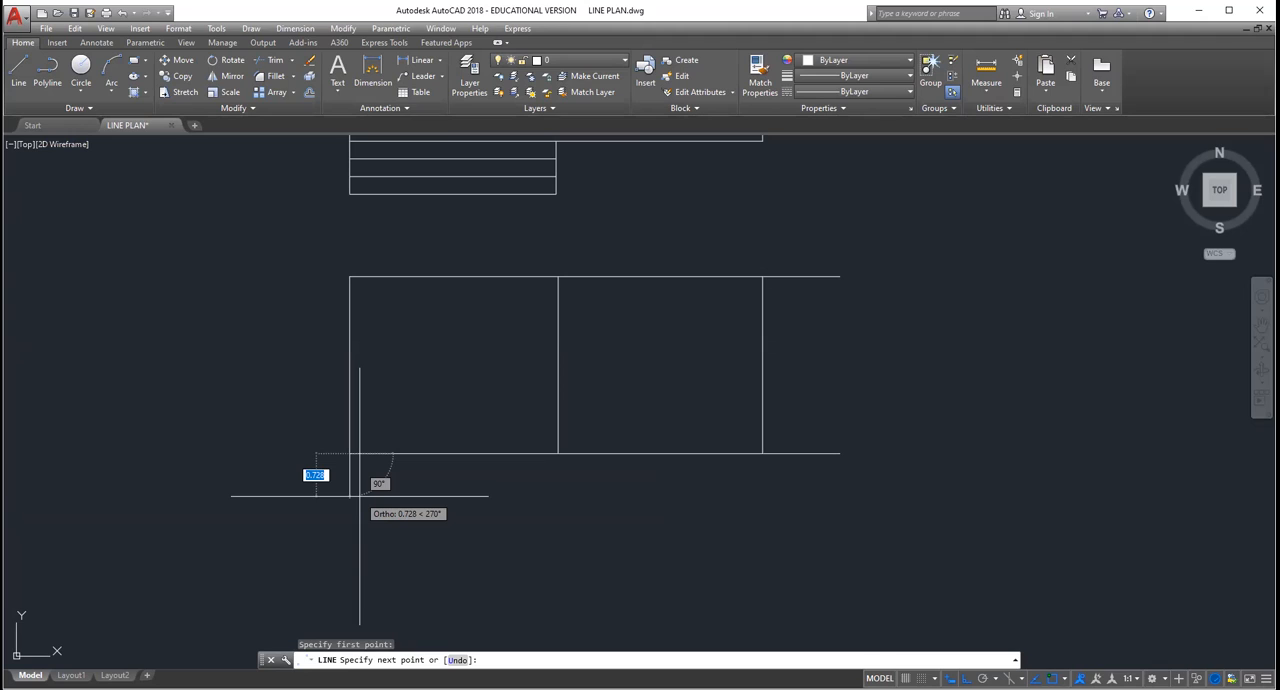
Step: Draw a 0.75 line down from the outline's lower-left corner and a horizontal line across from its lower end
{"action": "type", "text": "075"}
{"action": "key", "text": "BackSpace"}
{"action": "key", "text": "BackSpace"}
{"action": "key", "text": "BackSpace"}
{"action": "type", "text": "4"}
{"action": "type", "text": ".75"}
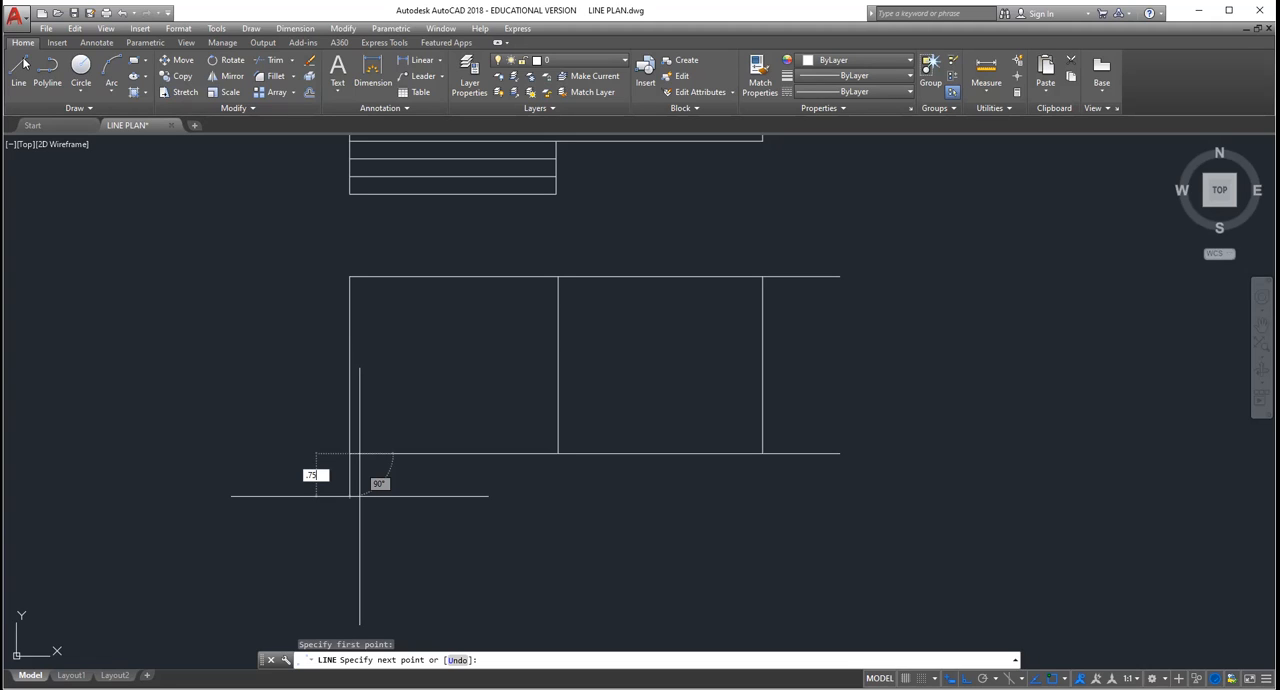
{"action": "key", "text": "Return"}
{"action": "key", "text": "Escape"}
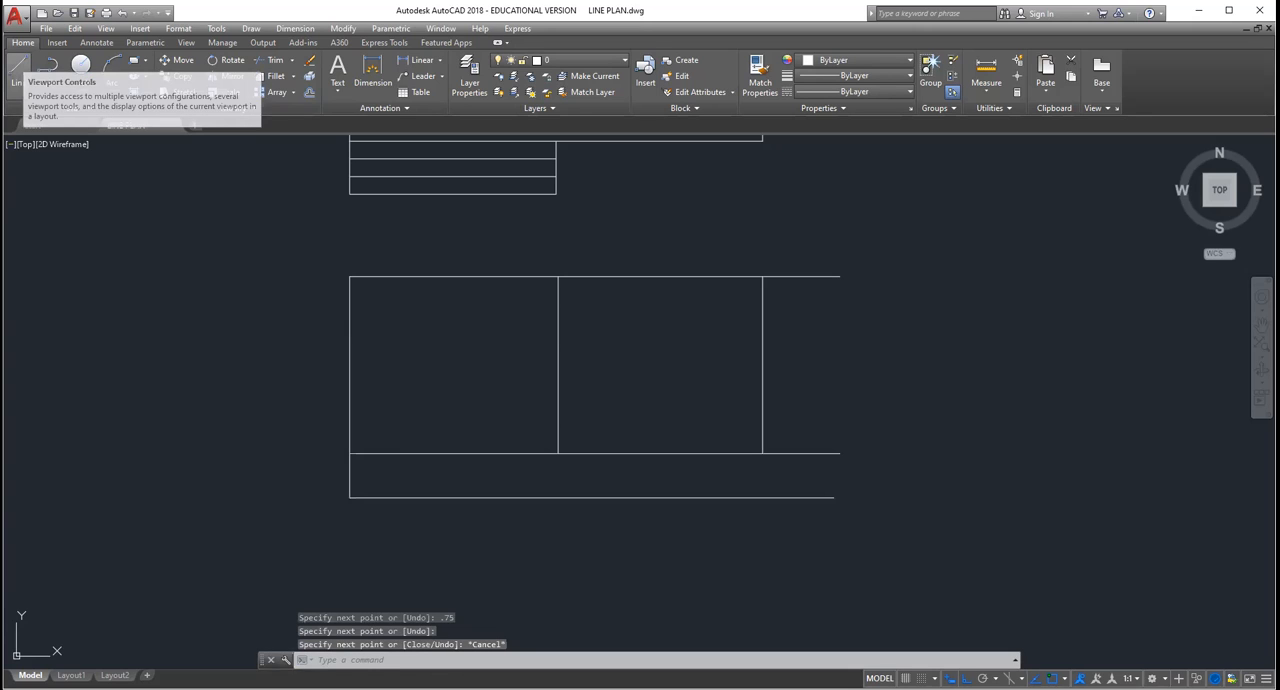
Step: Draw two evenly spaced horizontal lines inside the elevation's base strip and extend the middle vertical down to the base line
{"action": "left_click", "coordinate": [18, 70]}
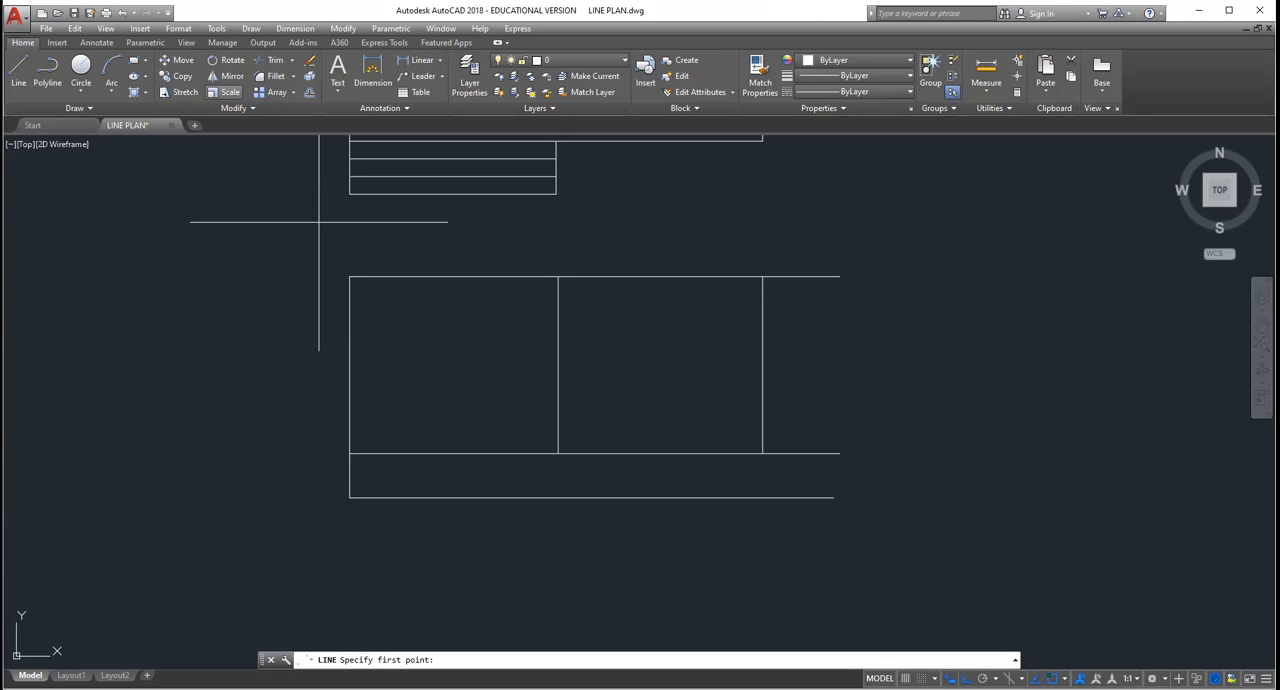
{"action": "left_click", "coordinate": [558, 453]}
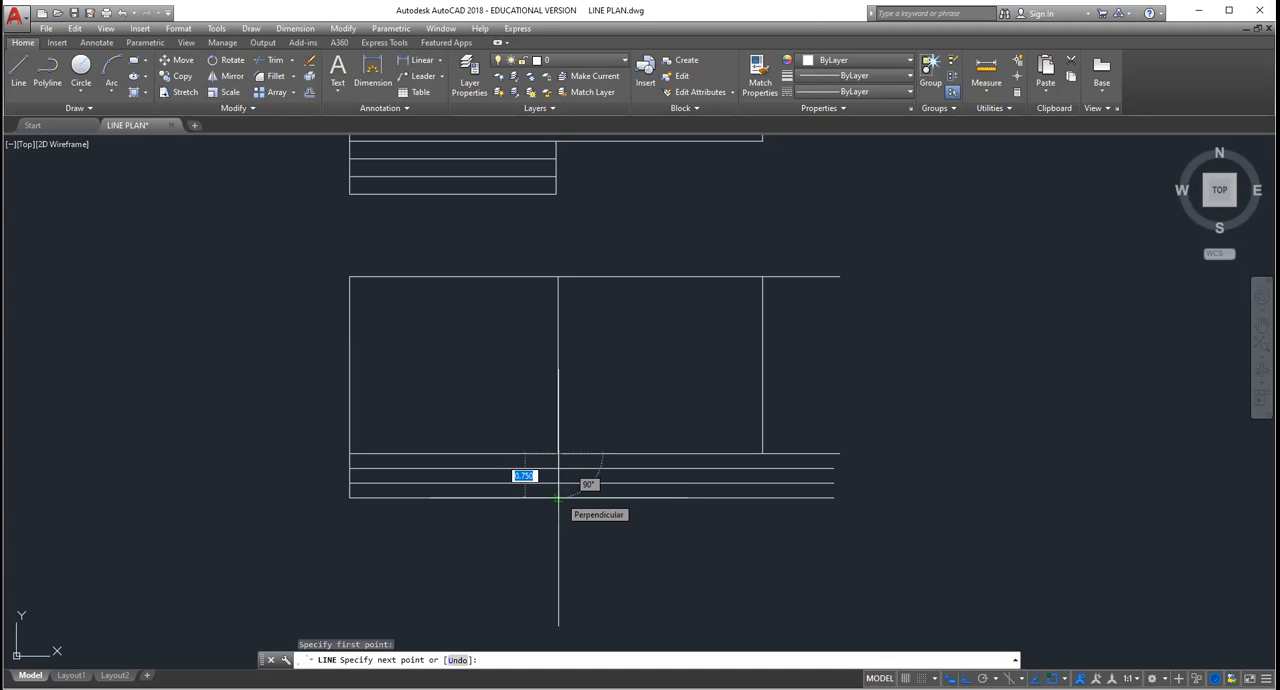
{"action": "key", "text": "Escape"}
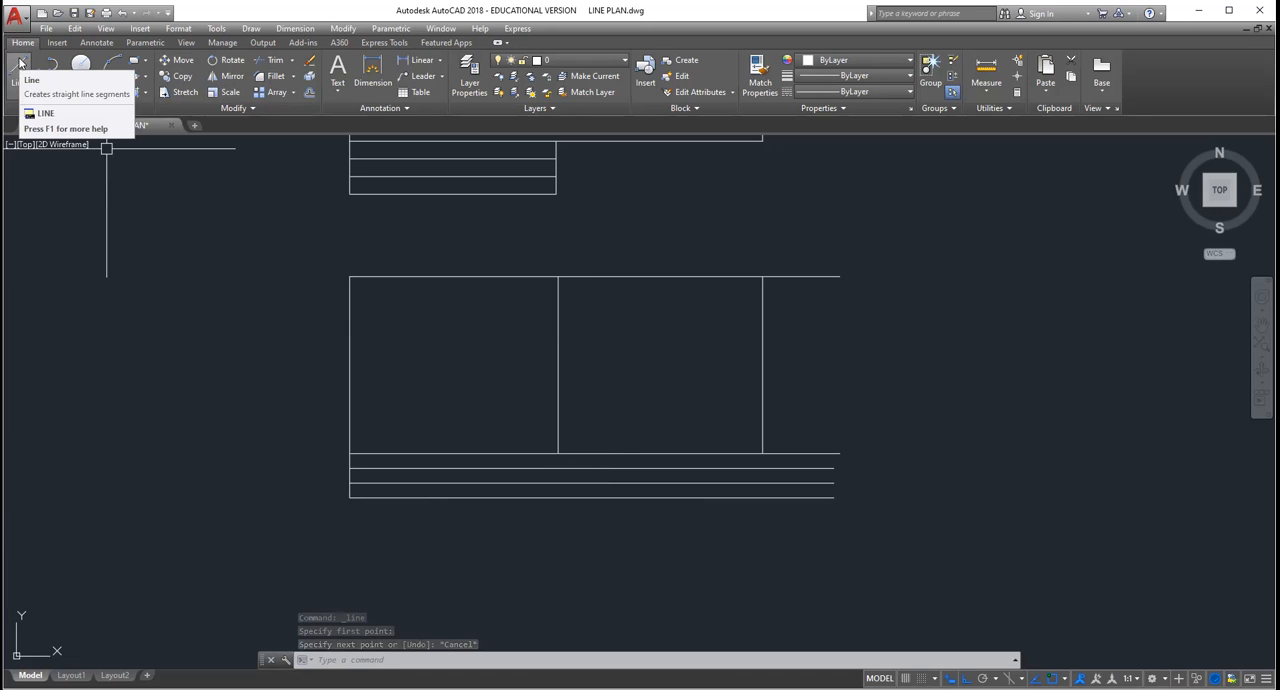
{"action": "left_click", "coordinate": [22, 66]}
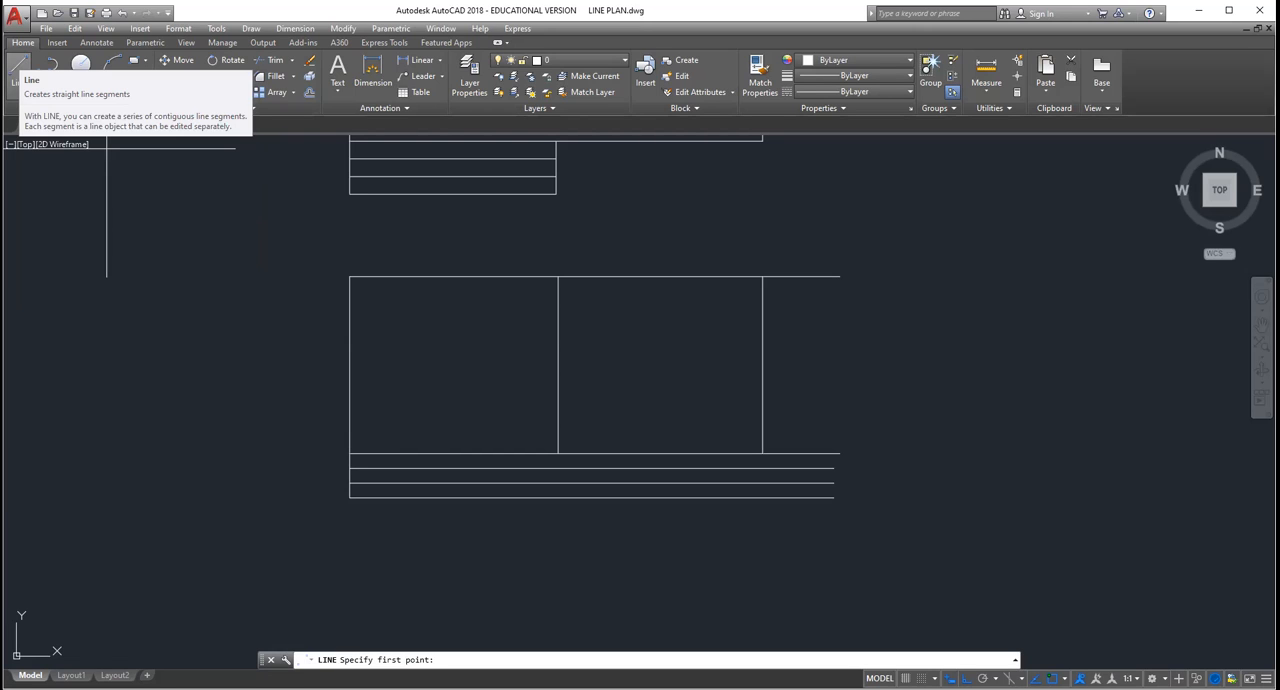
{"action": "key", "text": "Escape"}
{"action": "key", "text": "Escape"}
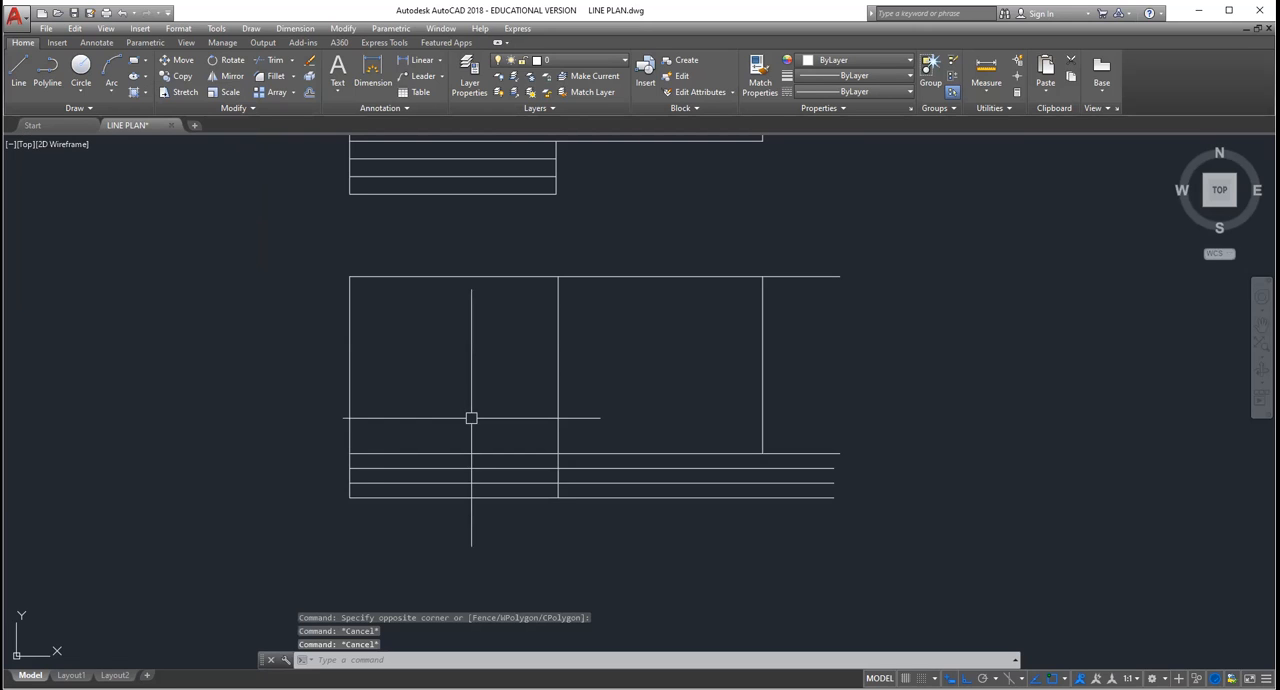
Step: Draw a low wall outline 1 high and 2 long from the elevation's left edge, closed down to the floor line
{"action": "scroll", "coordinate": [471, 418], "scroll_direction": "up", "scroll_amount": 5}
{"action": "scroll", "coordinate": [430, 420], "scroll_direction": "down", "scroll_amount": 2}
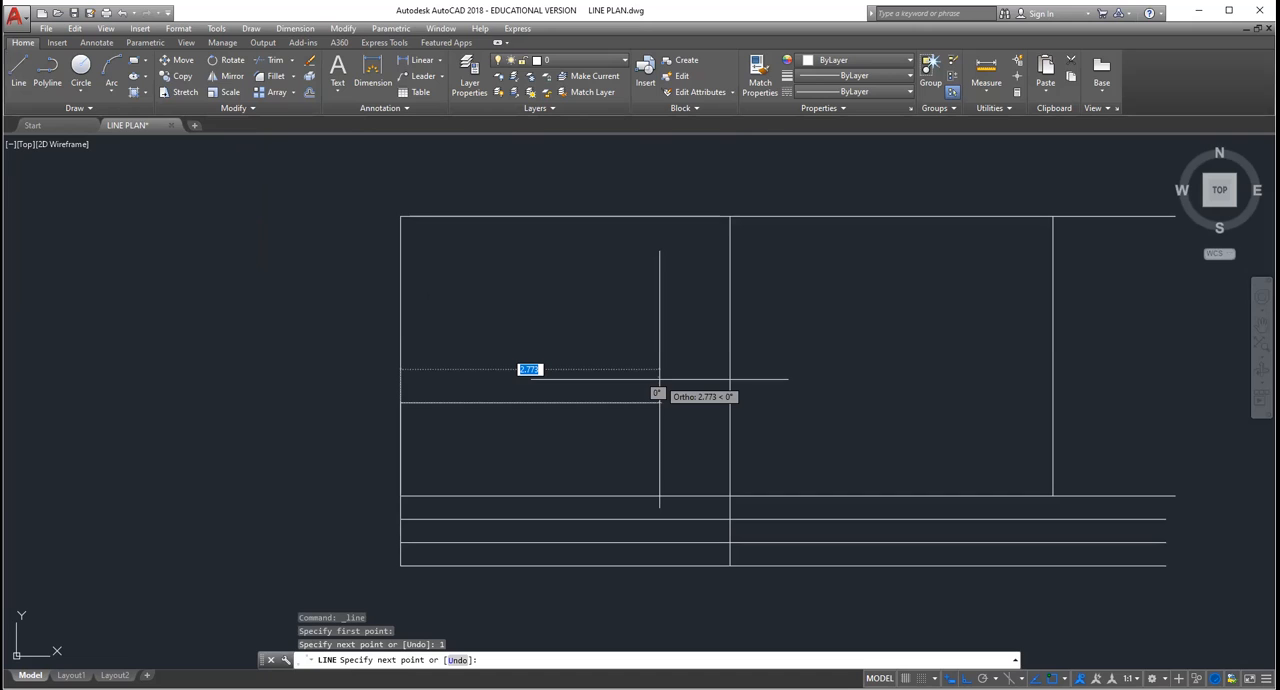
{"action": "type", "text": "2"}
{"action": "key", "text": "Return"}
{"action": "key", "text": "Escape"}
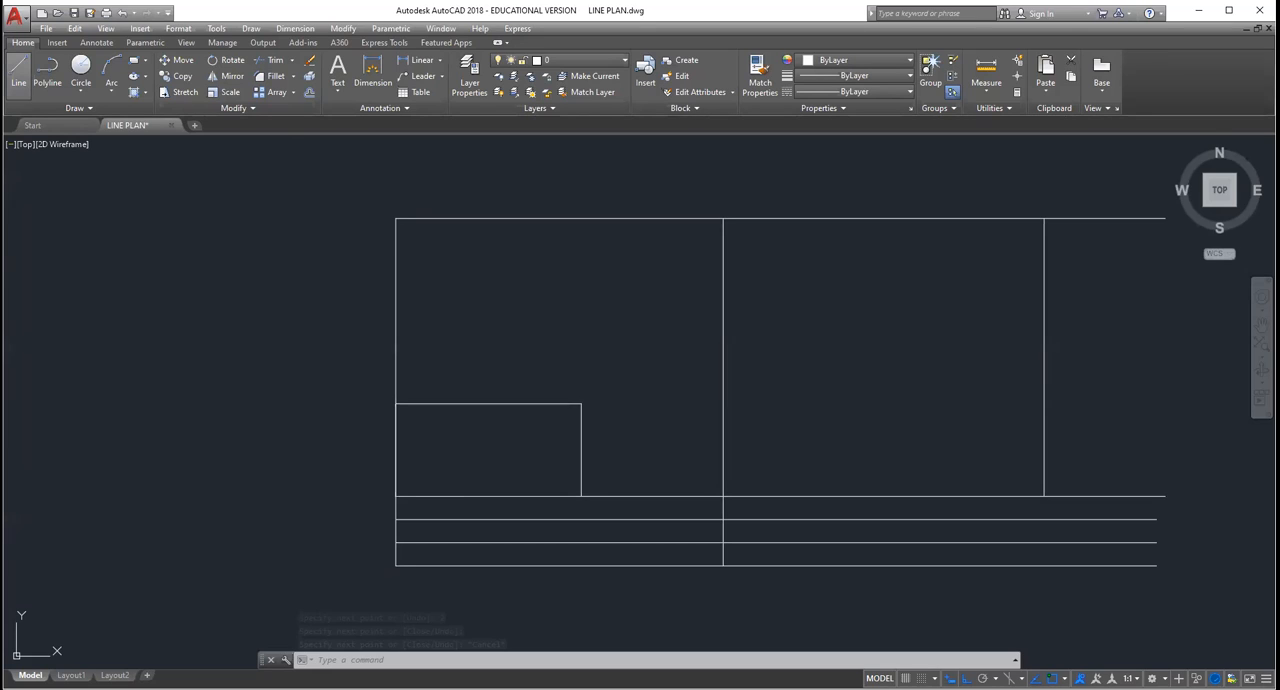
Step: Extend the low wall's right side down to the base line and trim the step lines outside it and the middle vertical
{"action": "left_click", "coordinate": [18, 75]}
{"action": "left_click", "coordinate": [581, 566]}
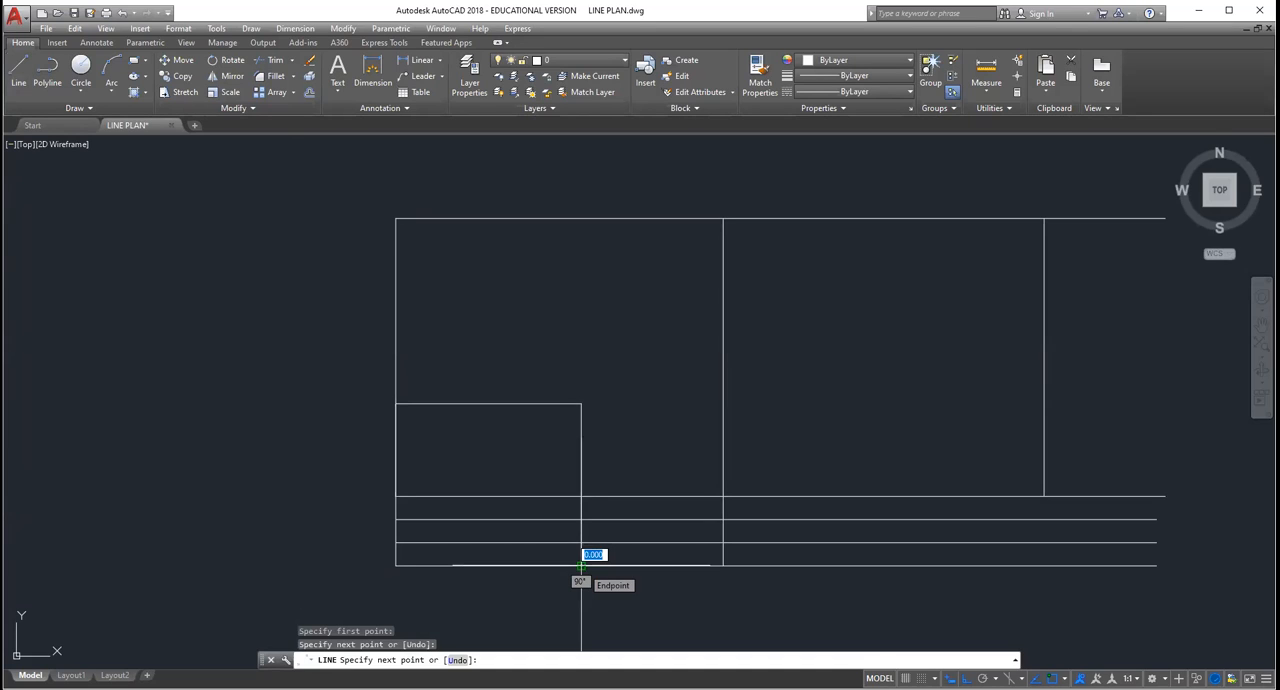
{"action": "key", "text": "Escape"}
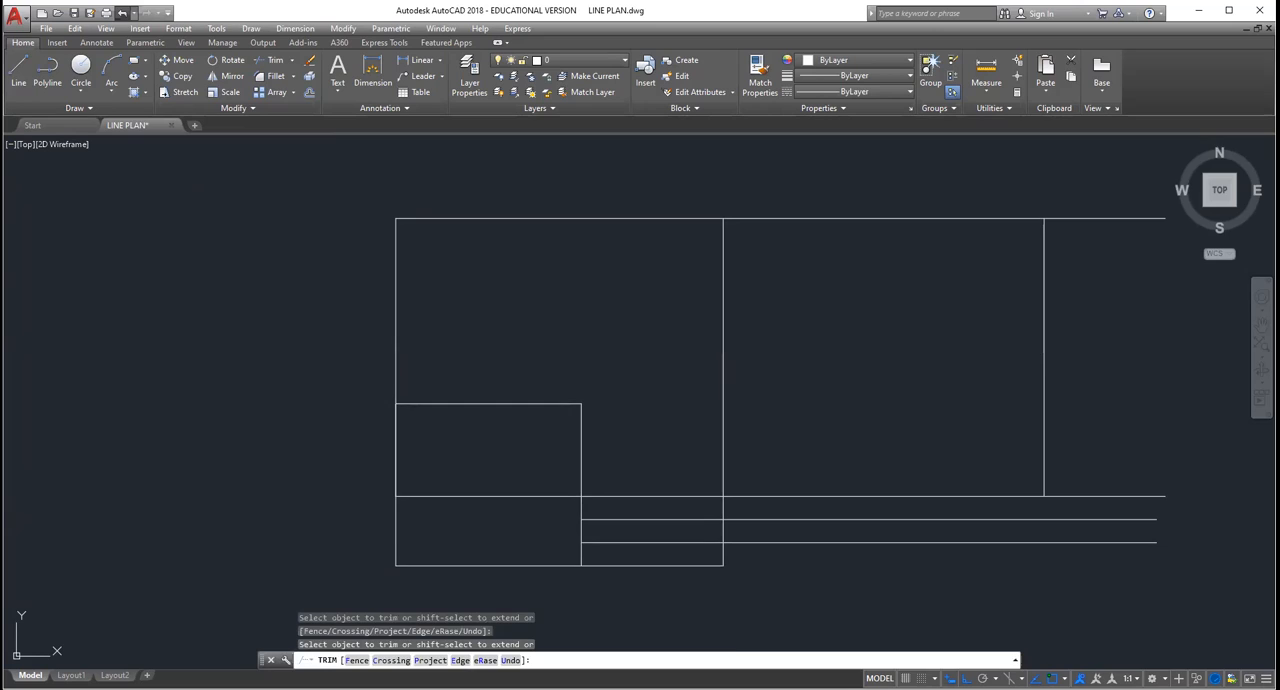
{"action": "key", "text": "ctrl+z"}
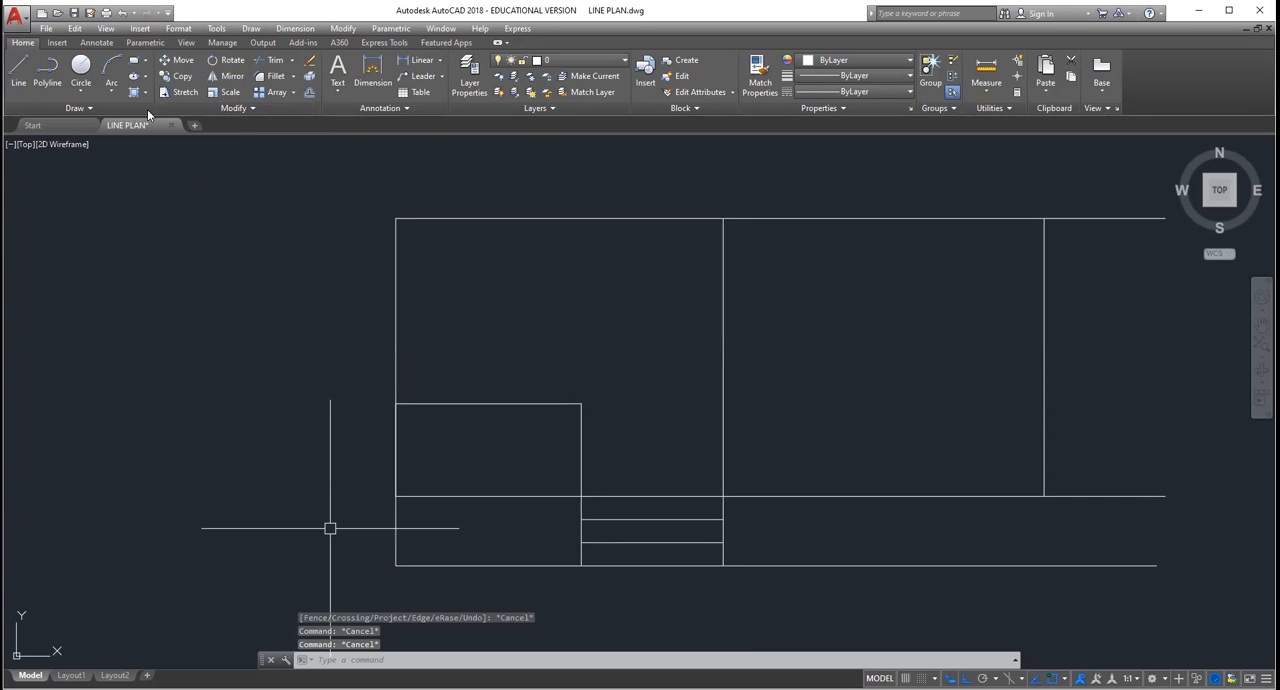
Step: Extend the elevation's right outer vertical down to the base line and trim the horizontal lines overhanging it
{"action": "key", "text": "Escape"}
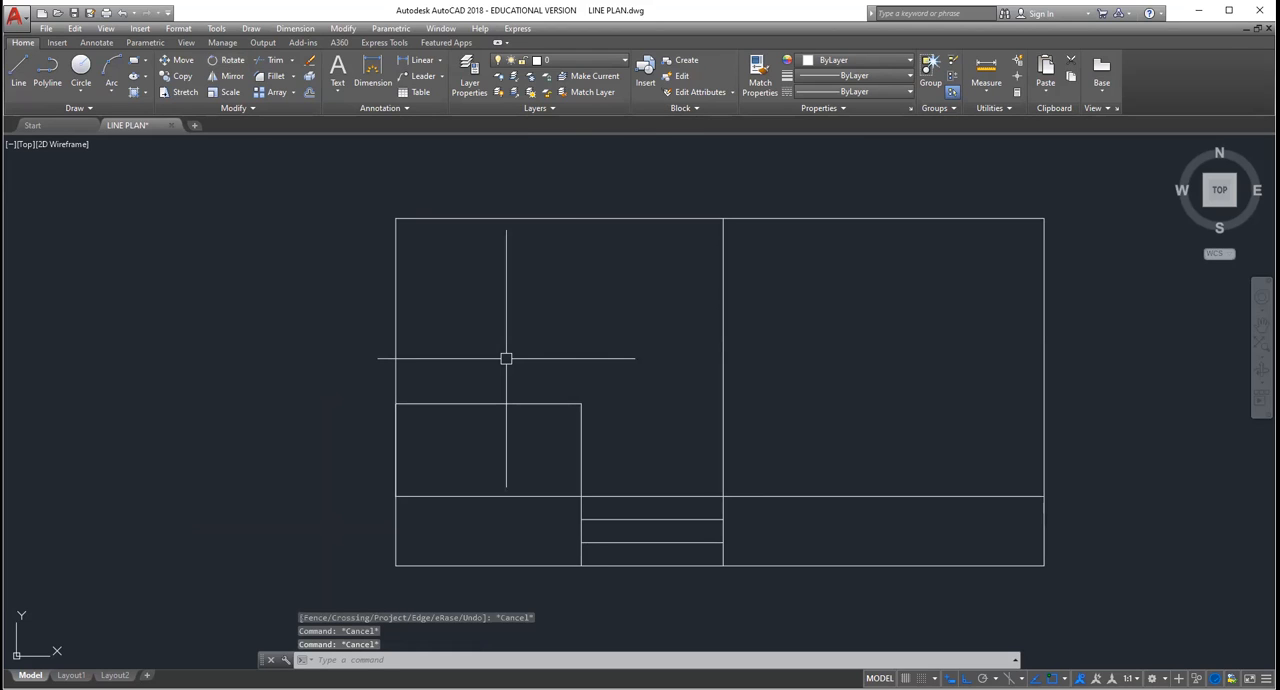
{"action": "key", "text": "Escape"}
{"action": "scroll", "coordinate": [558, 311], "scroll_direction": "down", "scroll_amount": 3}
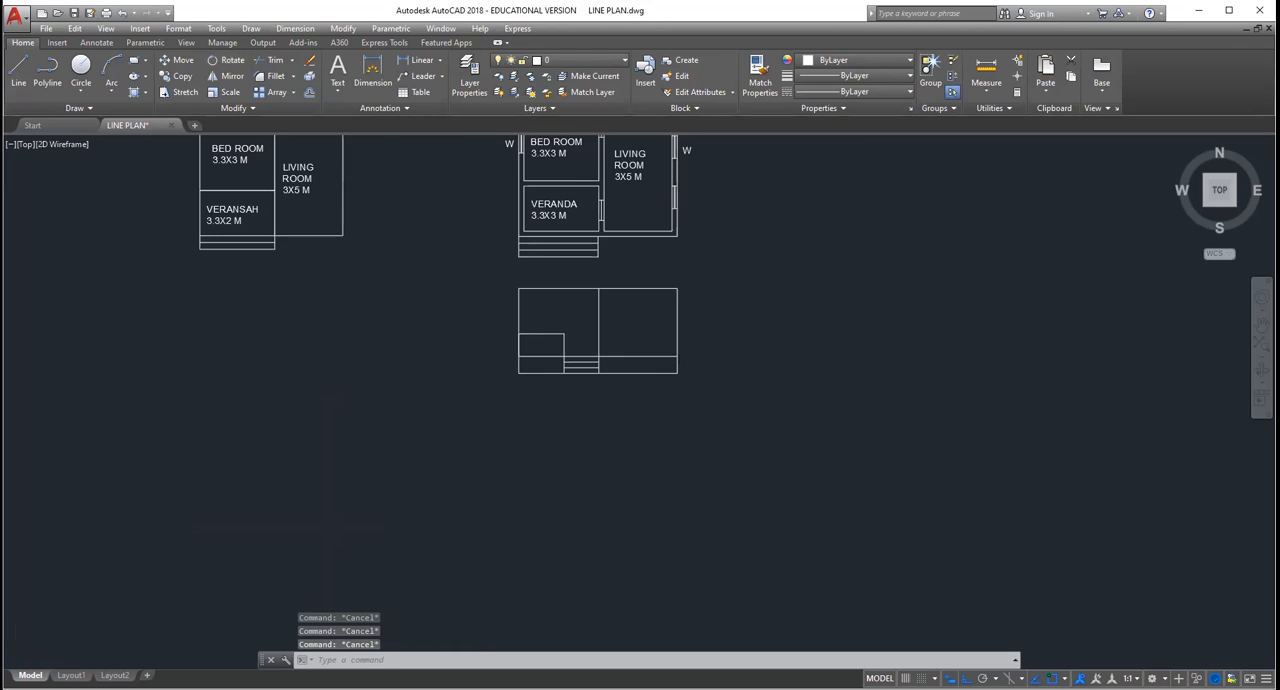
{"action": "scroll", "coordinate": [649, 343], "scroll_direction": "up", "scroll_amount": 3}
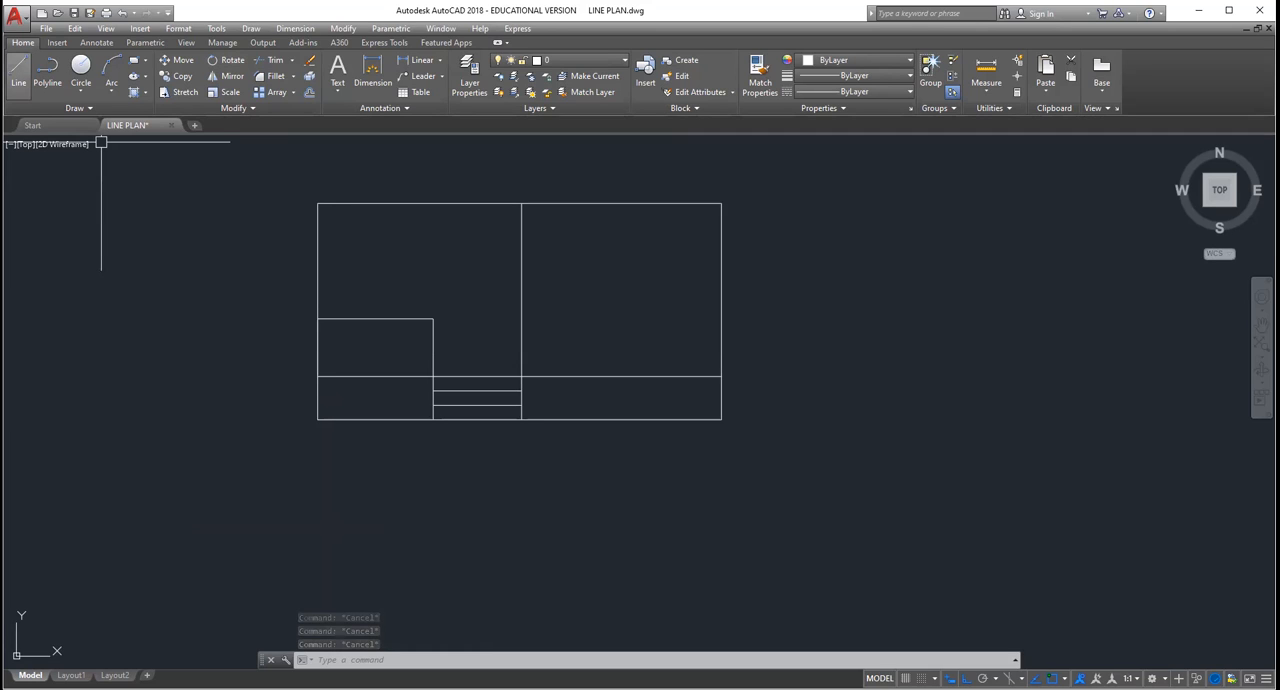
{"action": "left_click", "coordinate": [318, 203]}
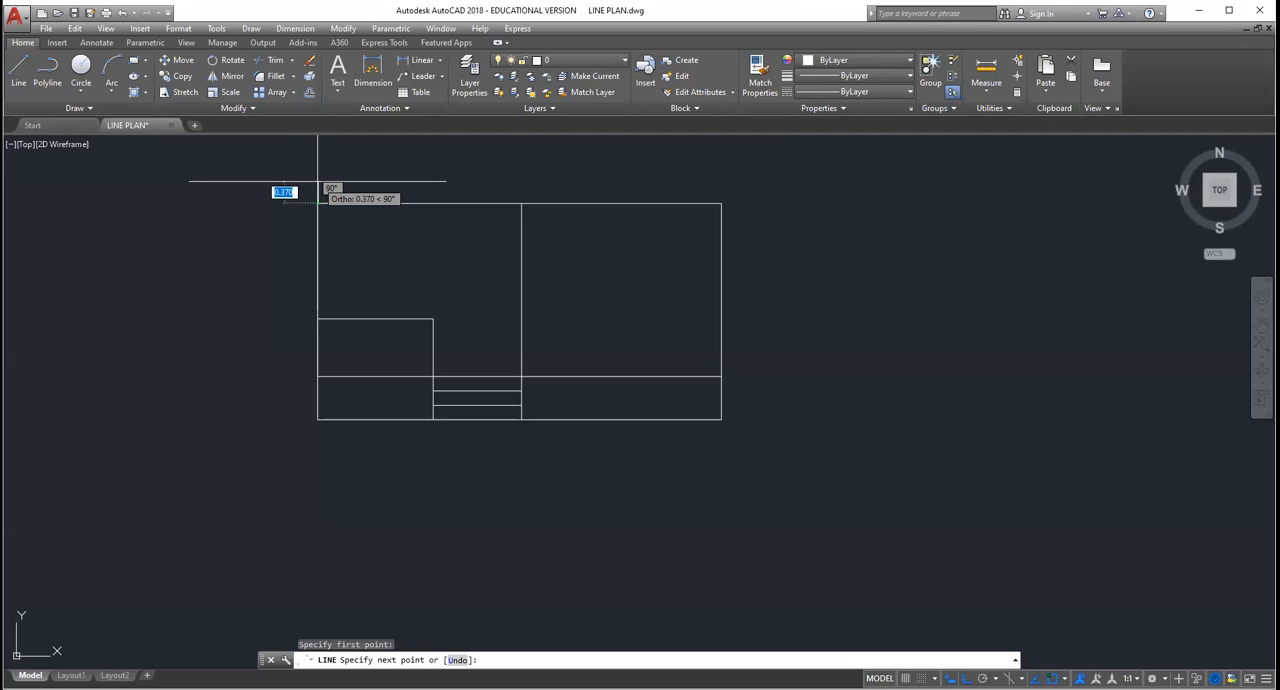
{"action": "key", "text": "Escape"}
Step: Examine the double-line floor plan and its alignment with the elevation projected below it
{"action": "left_click", "coordinate": [1262, 325]}
{"action": "left_click_drag", "start_coordinate": [723, 242], "coordinate": [791, 523]}
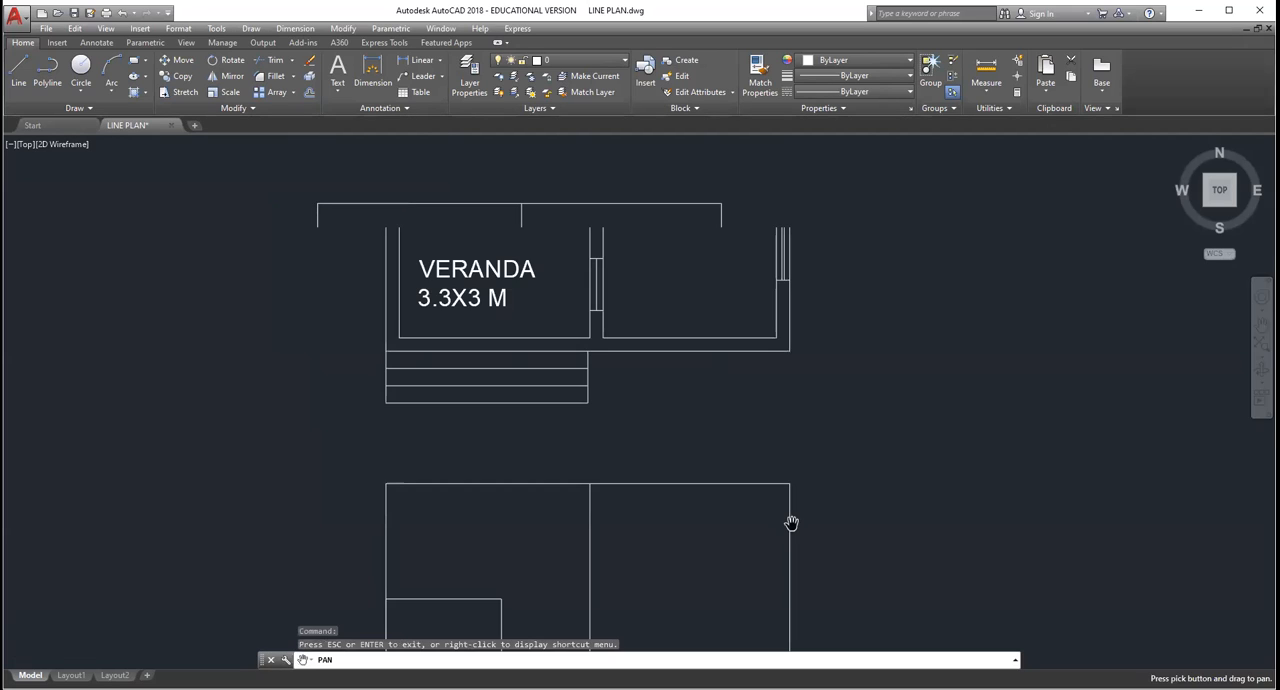
{"action": "scroll", "coordinate": [790, 387], "scroll_direction": "down", "scroll_amount": 5}
{"action": "scroll", "coordinate": [803, 274], "scroll_direction": "up", "scroll_amount": 2}
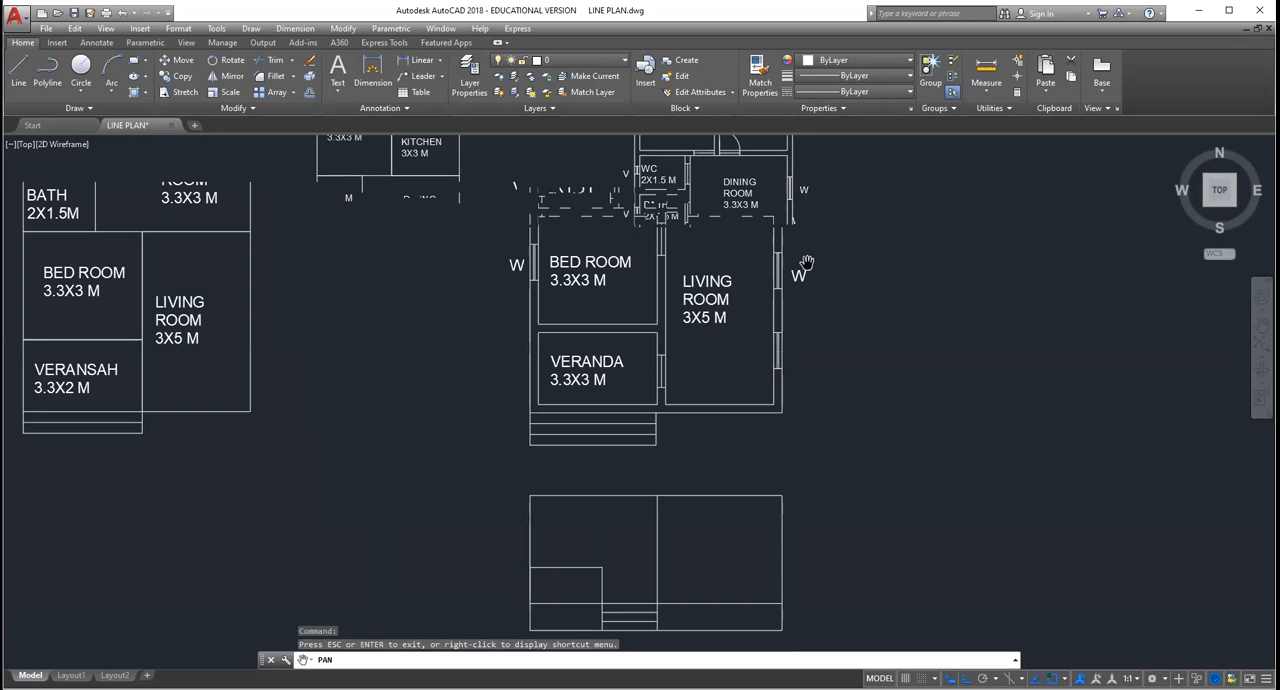
{"action": "scroll", "coordinate": [805, 241], "scroll_direction": "down", "scroll_amount": 2}
{"action": "left_click_drag", "start_coordinate": [805, 241], "coordinate": [805, 451]}
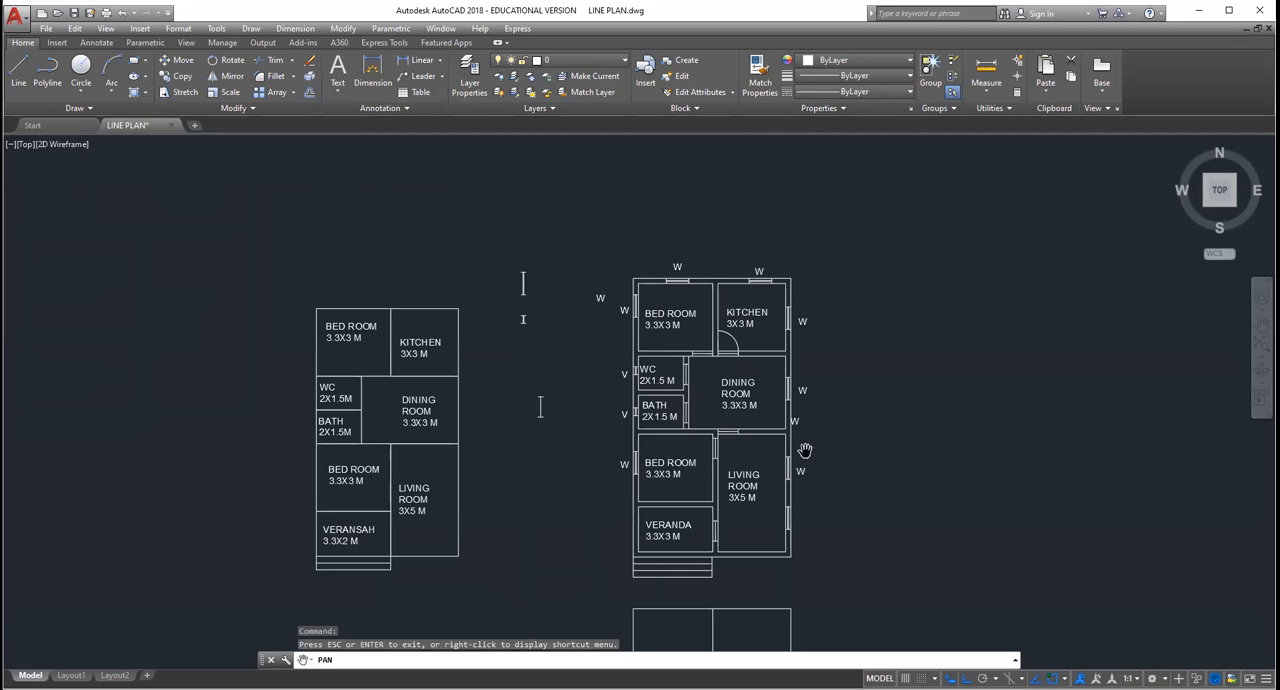
{"action": "left_click_drag", "start_coordinate": [812, 536], "coordinate": [733, 413]}
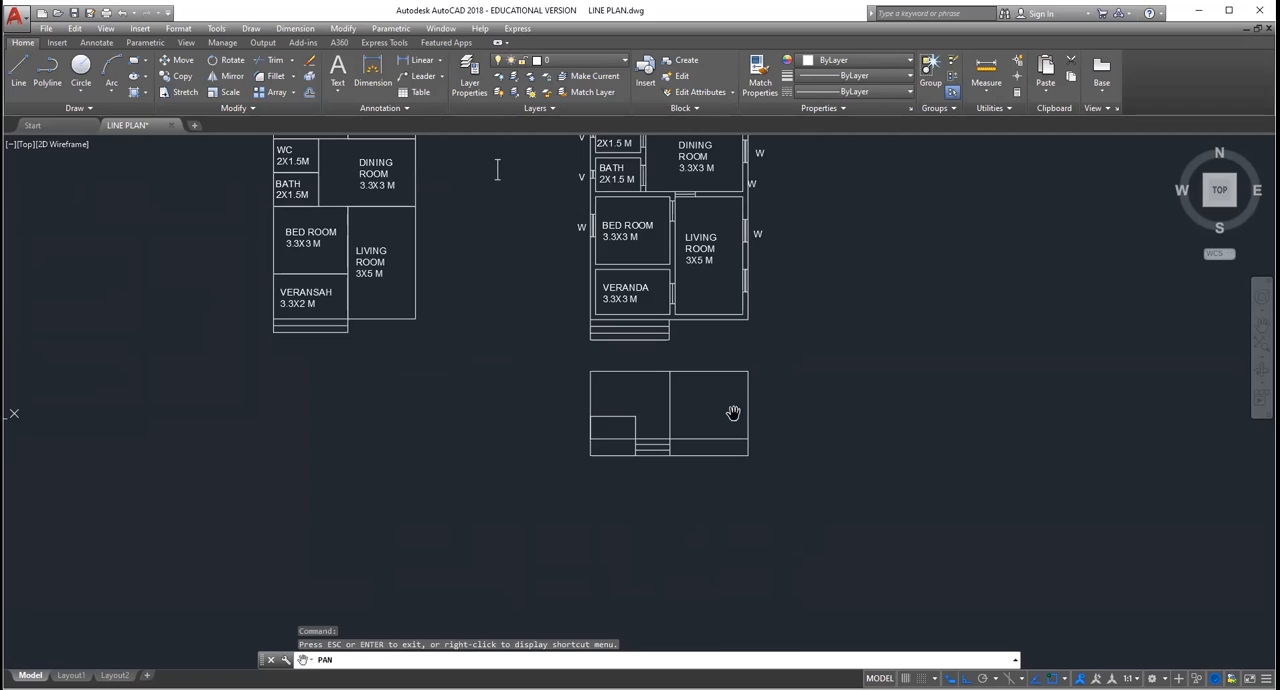
{"action": "scroll", "coordinate": [690, 425], "scroll_direction": "up", "scroll_amount": 2}
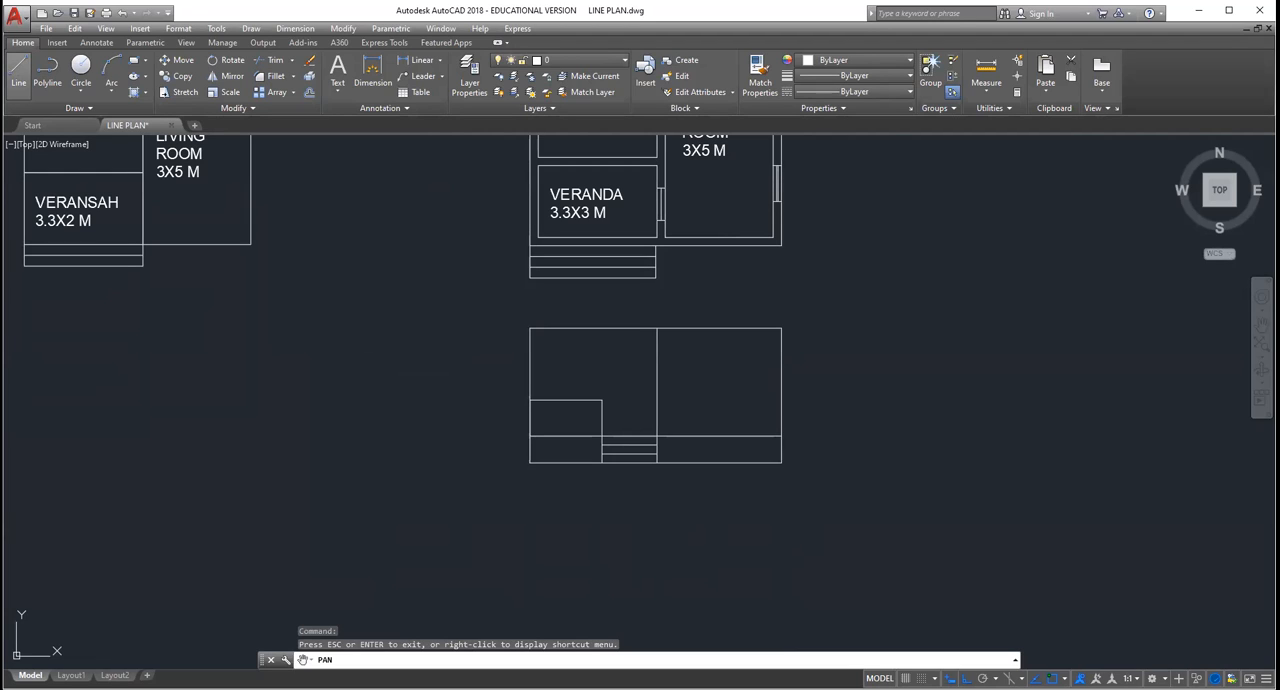
{"action": "key", "text": "Escape"}
{"action": "type", "text": "l"}
{"action": "key", "text": "Return"}
{"action": "left_click", "coordinate": [531, 304]}
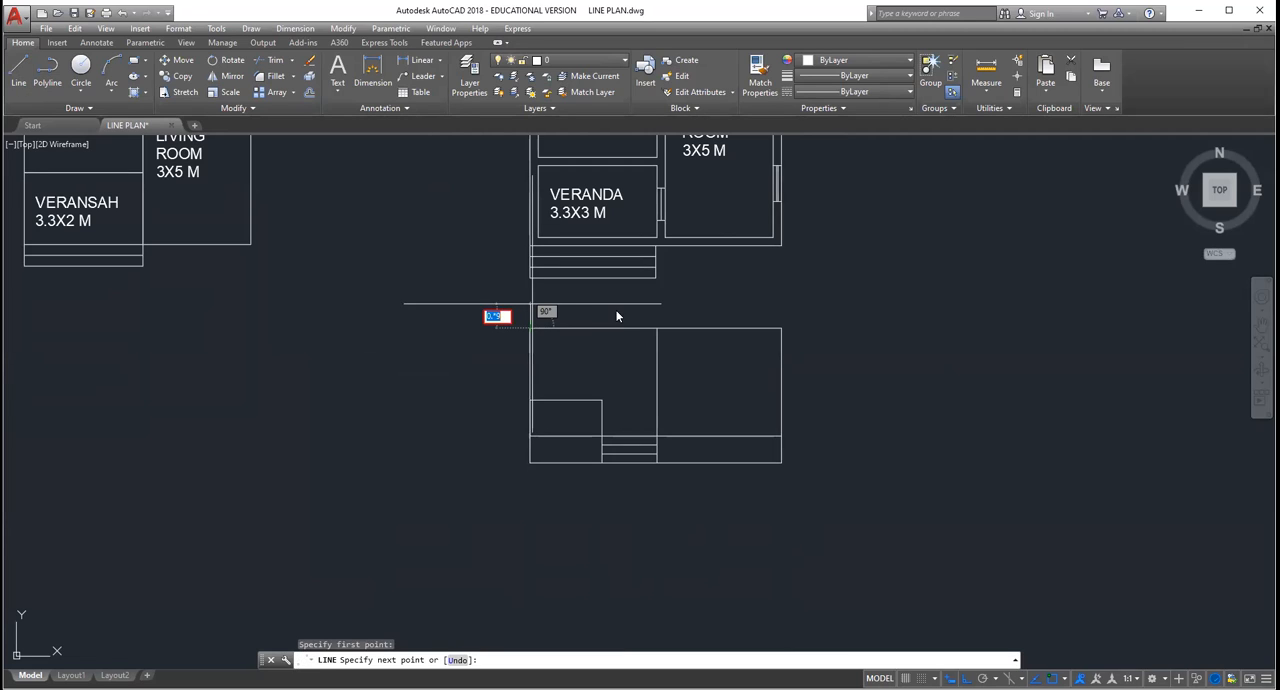
{"action": "key", "text": "Escape"}
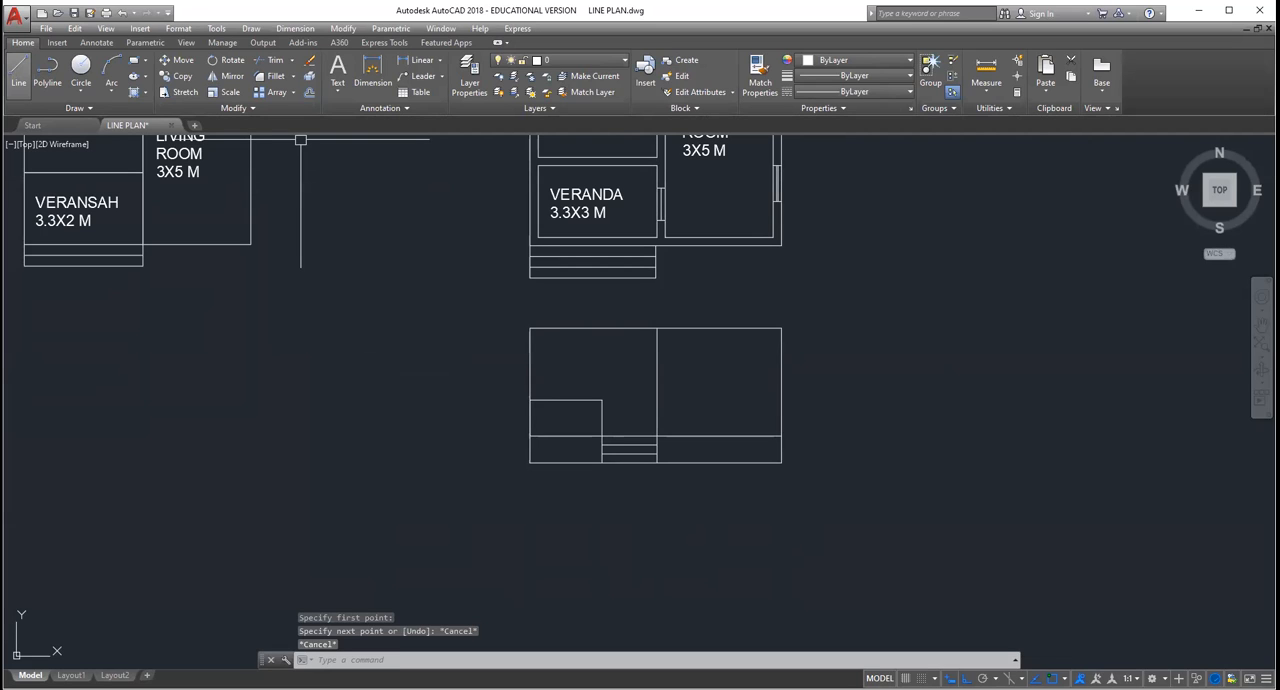
Step: Draw a thin closed slab band on top of the elevation, spanning its full width
{"action": "key", "text": "Return"}
{"action": "left_click", "coordinate": [529, 328]}
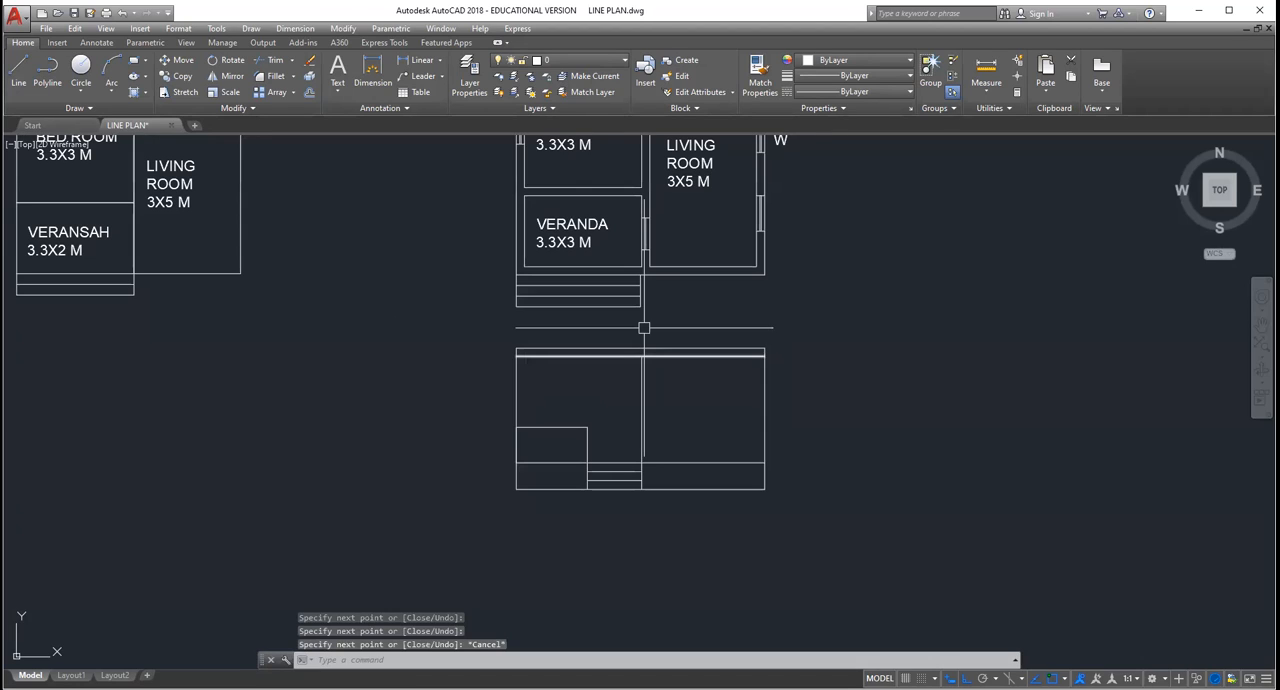
{"action": "scroll", "coordinate": [644, 327], "scroll_direction": "up", "scroll_amount": 2}
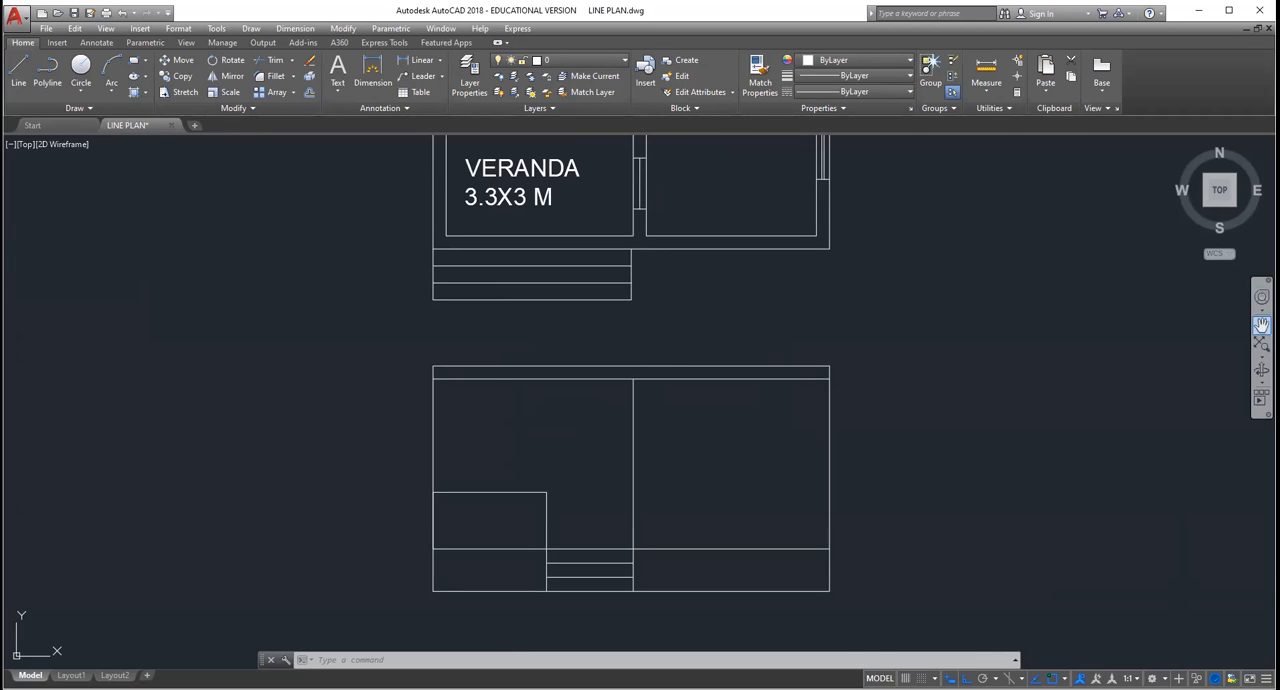
Step: Review the veranda, living room and window positions in the floor plan above the elevation
{"action": "left_click", "coordinate": [1261, 325]}
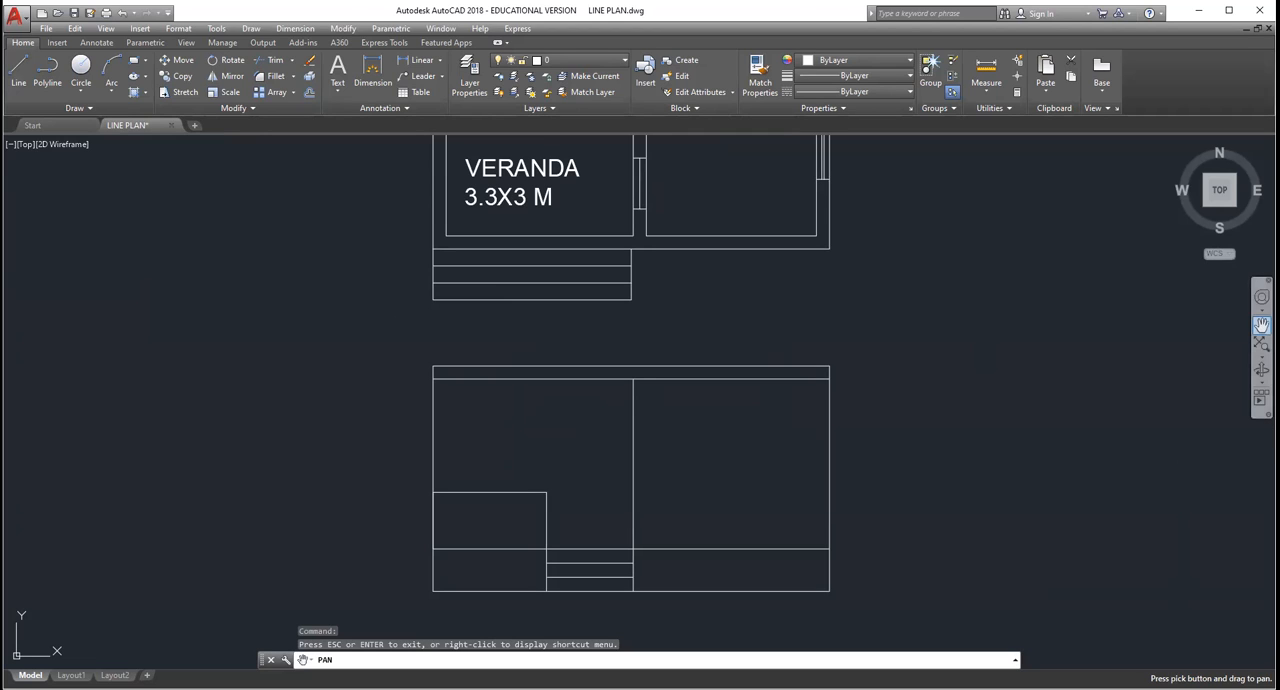
{"action": "left_click_drag", "start_coordinate": [691, 144], "coordinate": [685, 444]}
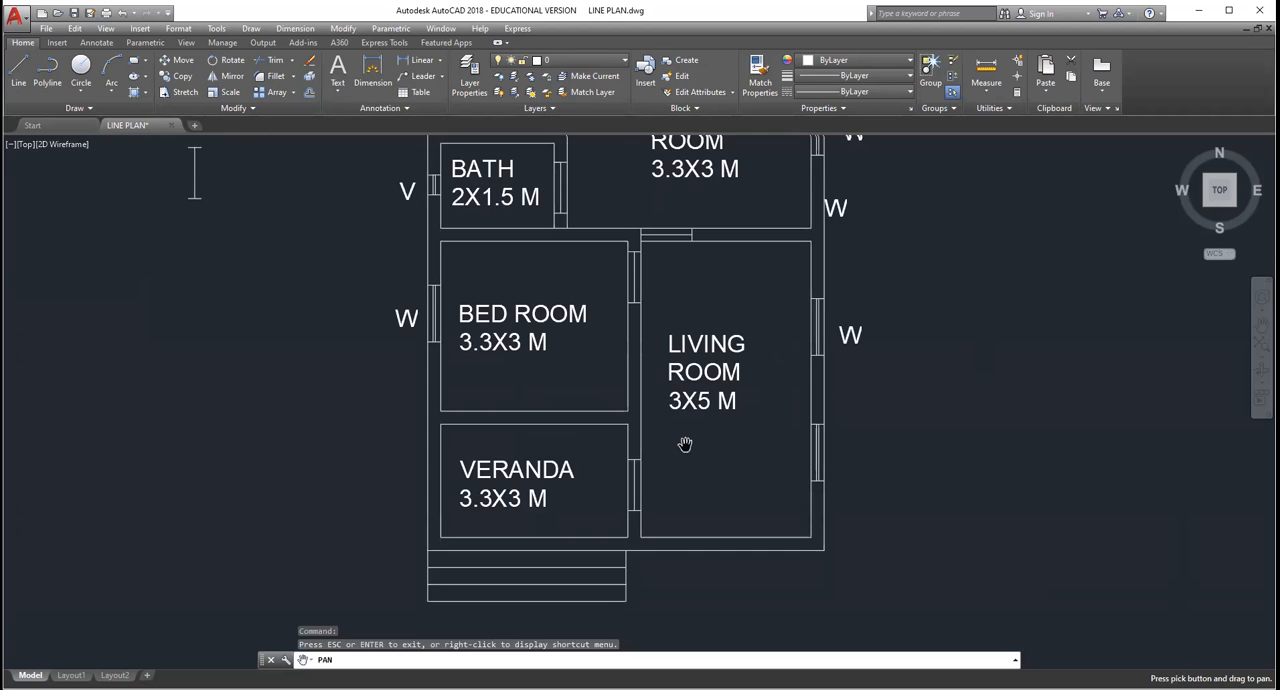
{"action": "scroll", "coordinate": [660, 466], "scroll_direction": "down", "scroll_amount": 2}
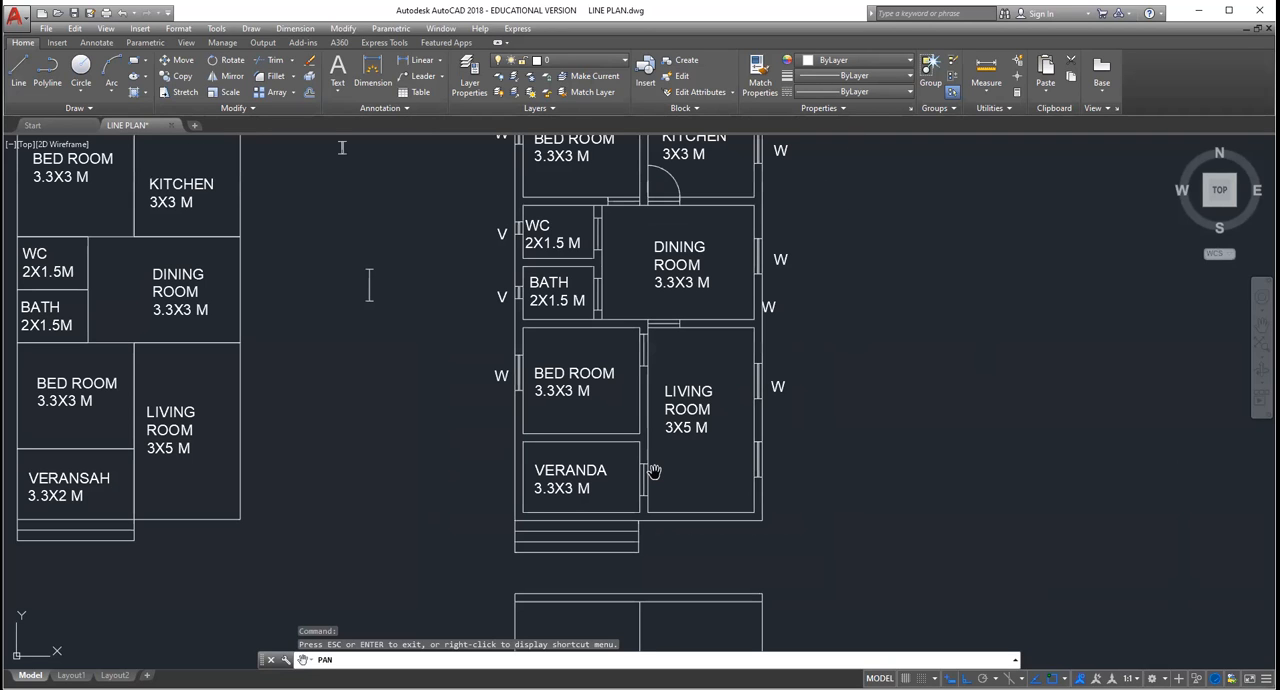
{"action": "scroll", "coordinate": [566, 414], "scroll_direction": "up", "scroll_amount": 2}
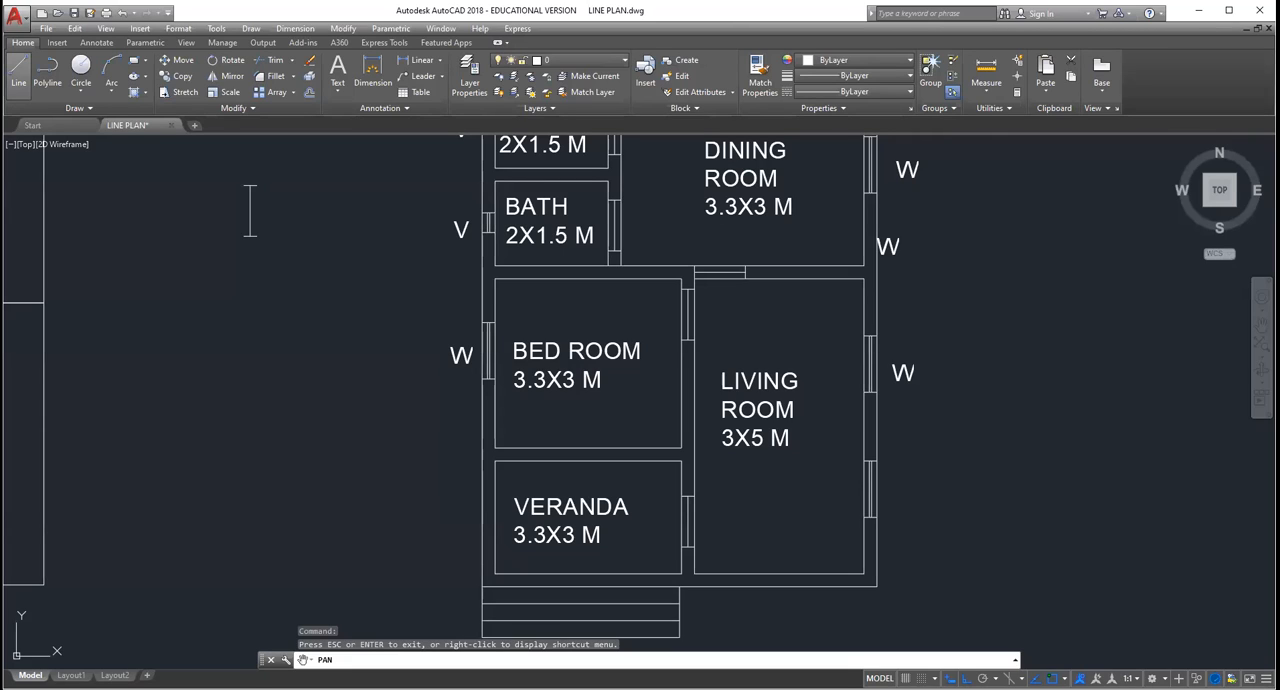
{"action": "scroll", "coordinate": [629, 527], "scroll_direction": "down", "scroll_amount": 3}
{"action": "scroll", "coordinate": [502, 484], "scroll_direction": "up", "scroll_amount": 2}
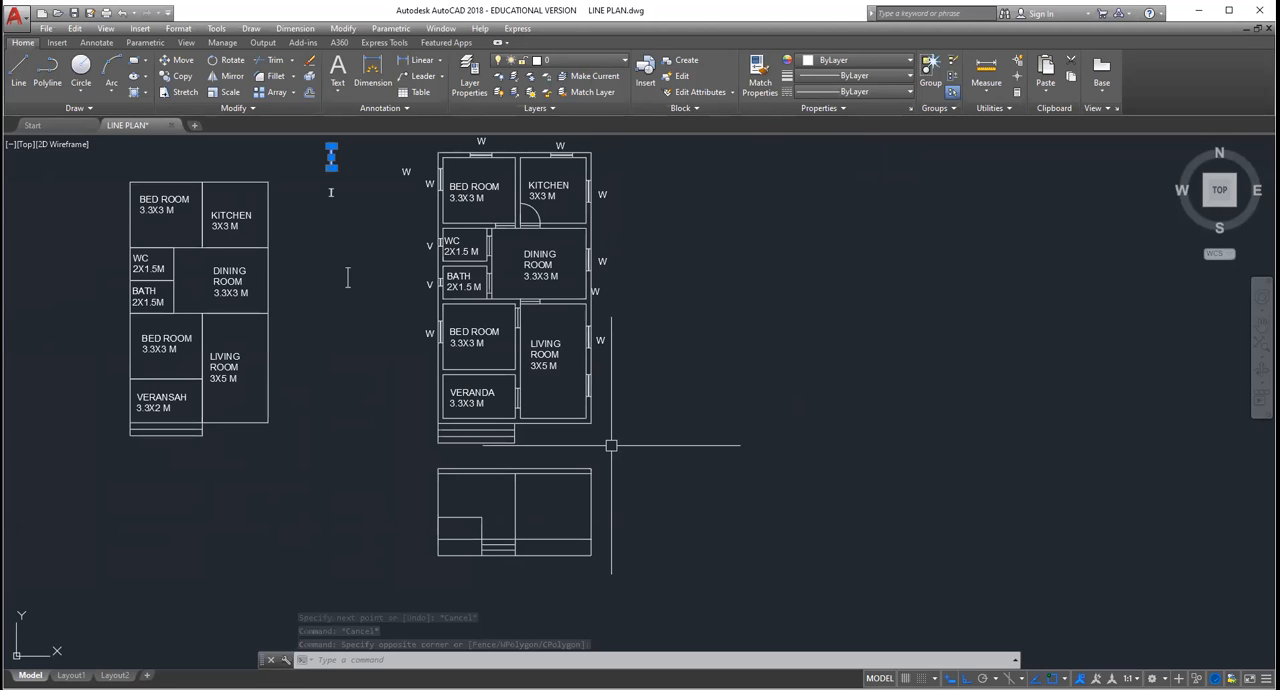
{"action": "scroll", "coordinate": [611, 445], "scroll_direction": "up", "scroll_amount": 2}
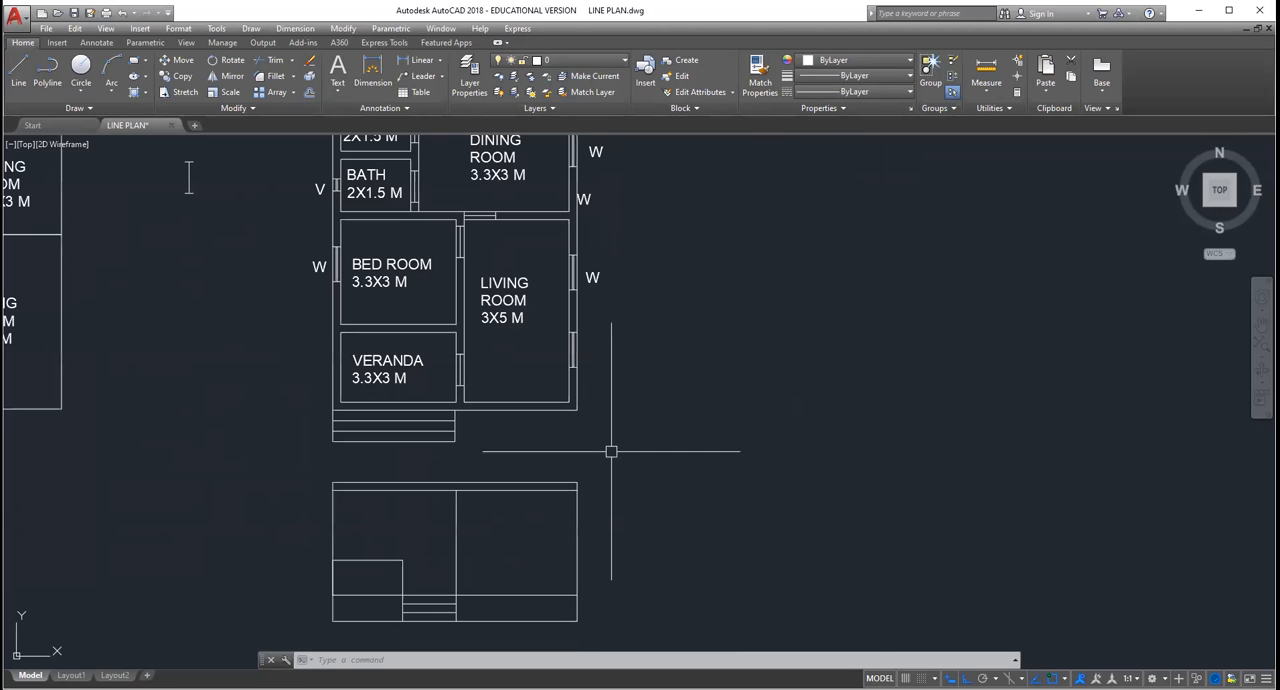
{"action": "left_click", "coordinate": [524, 481]}
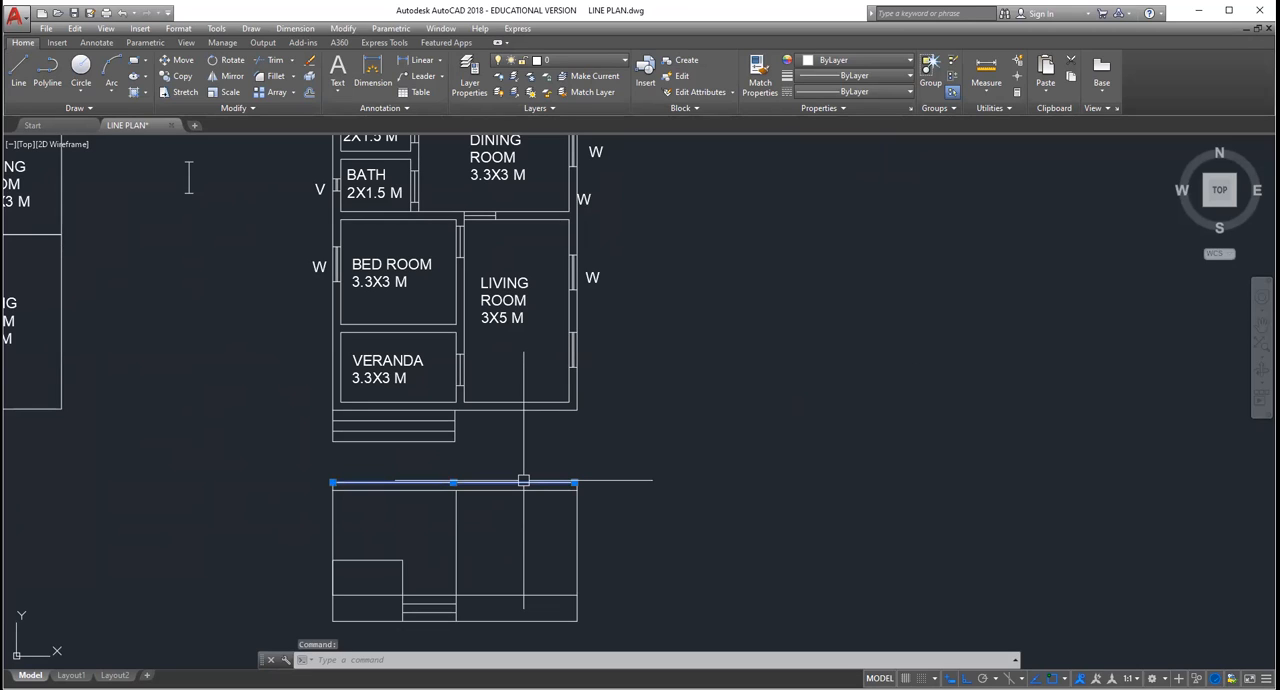
{"action": "type", "text": "o"}
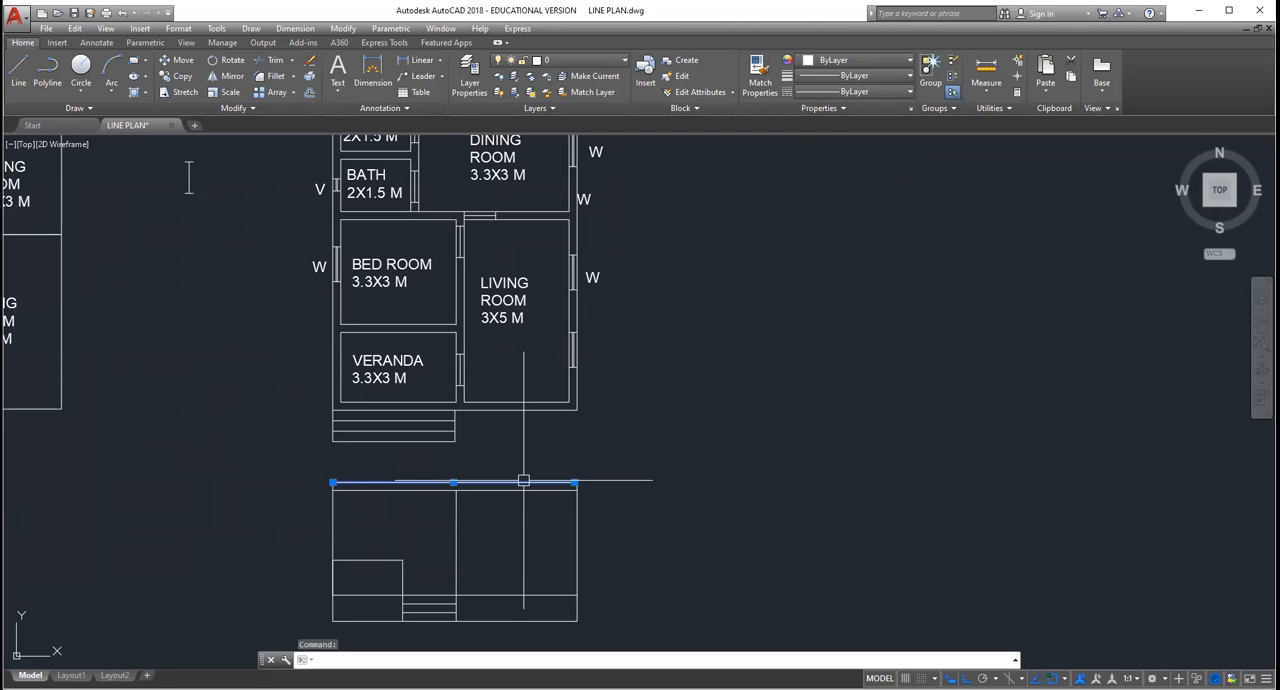
{"action": "scroll", "coordinate": [524, 477], "scroll_direction": "down", "scroll_amount": 3}
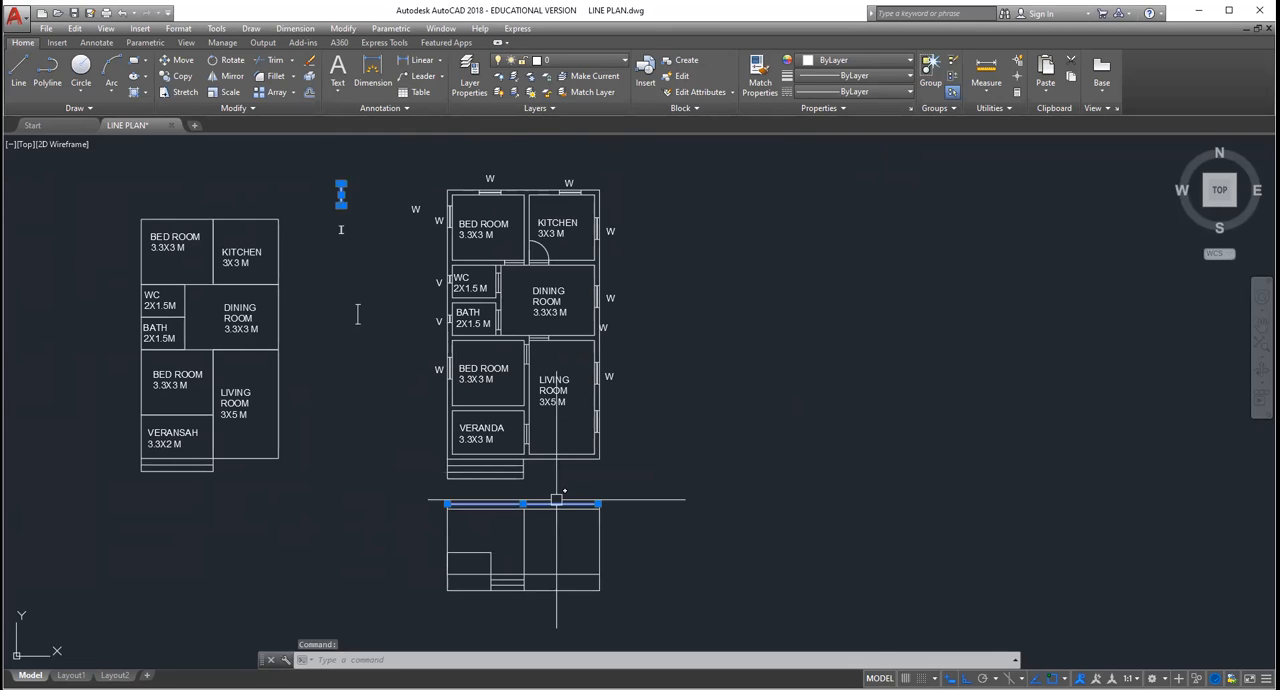
{"action": "scroll", "coordinate": [556, 498], "scroll_direction": "up", "scroll_amount": 4}
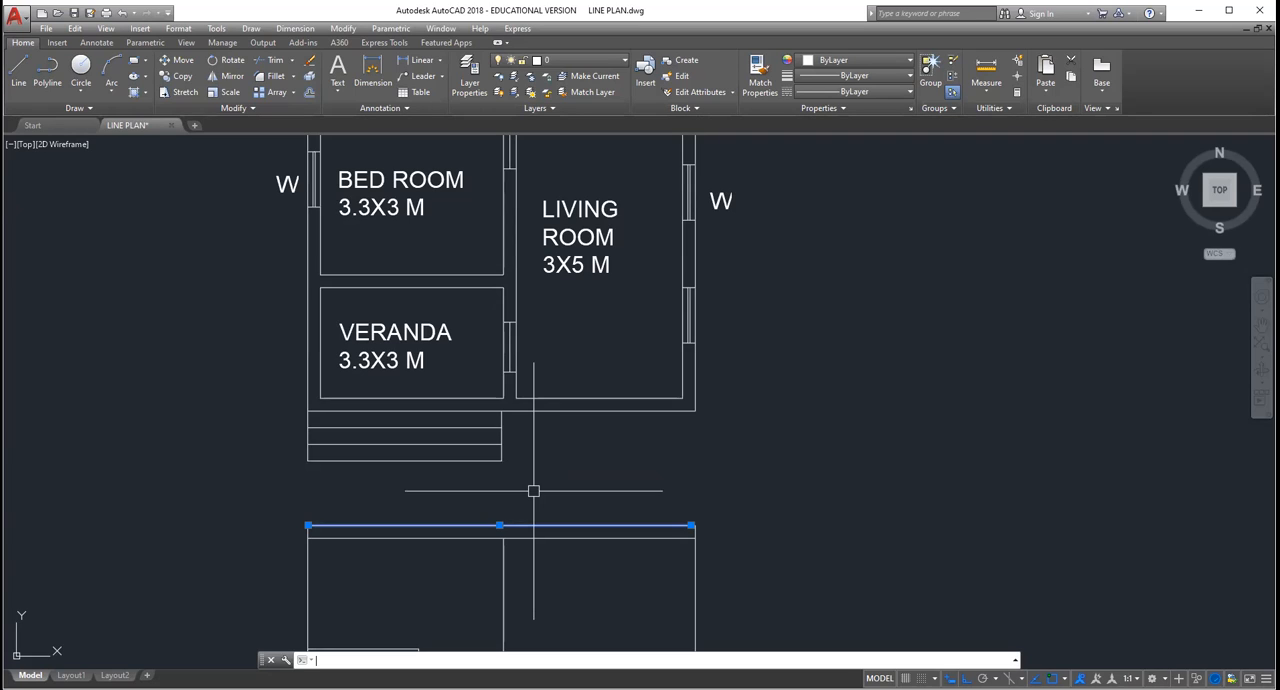
{"action": "scroll", "coordinate": [740, 492], "scroll_direction": "down", "scroll_amount": 6}
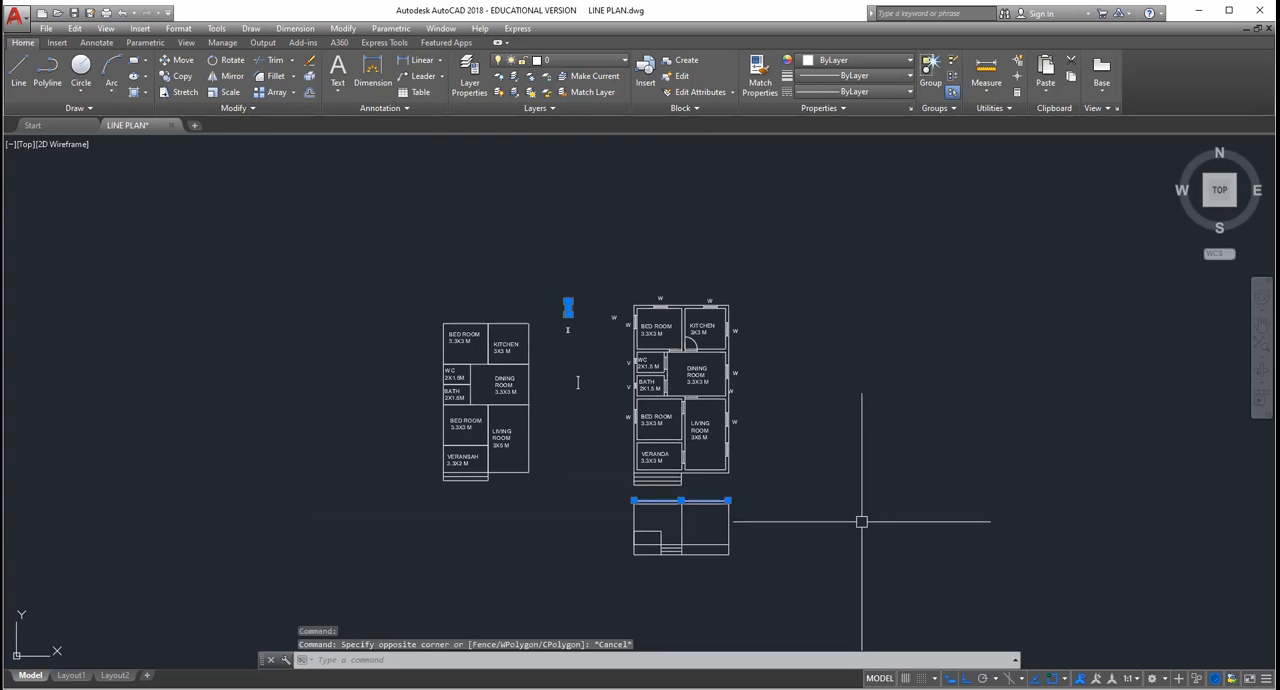
{"action": "key", "text": "Escape"}
{"action": "key", "text": "Escape"}
{"action": "scroll", "coordinate": [750, 523], "scroll_direction": "up", "scroll_amount": 2}
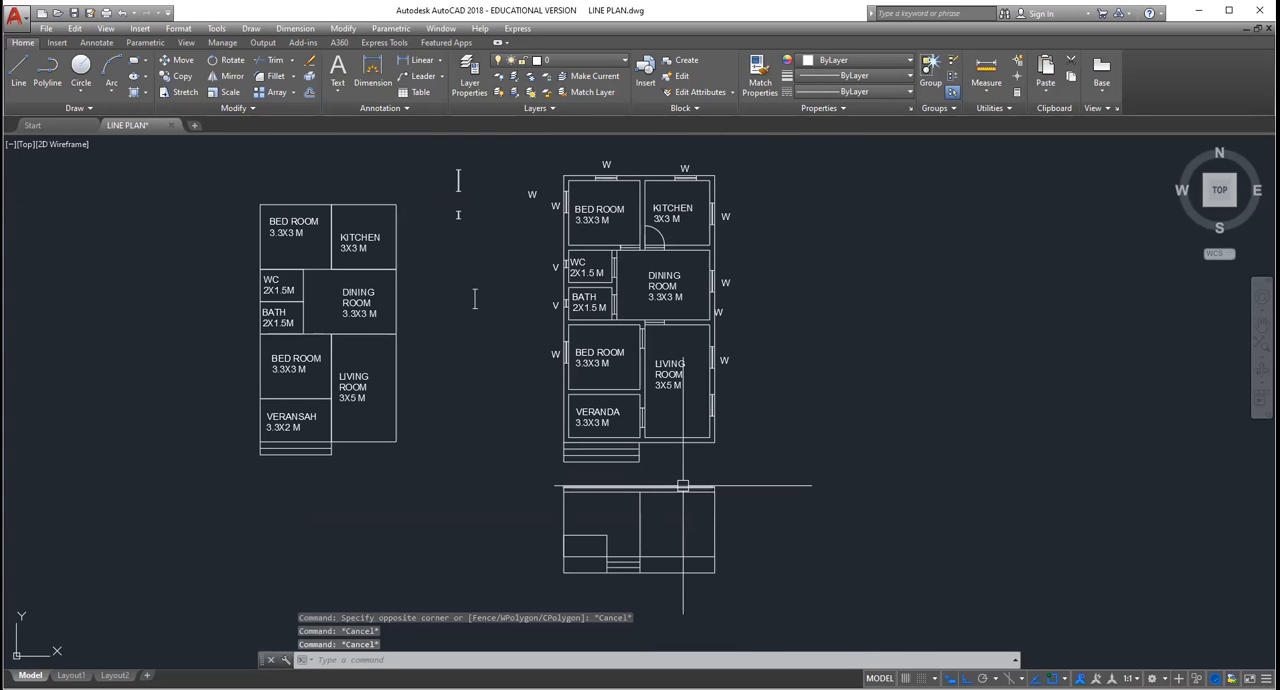
Step: Thin the elevation's roof slab by replacing its top line with one about halfway down, and trim the ends projecting above it
{"action": "scroll", "coordinate": [693, 481], "scroll_direction": "up", "scroll_amount": 4}
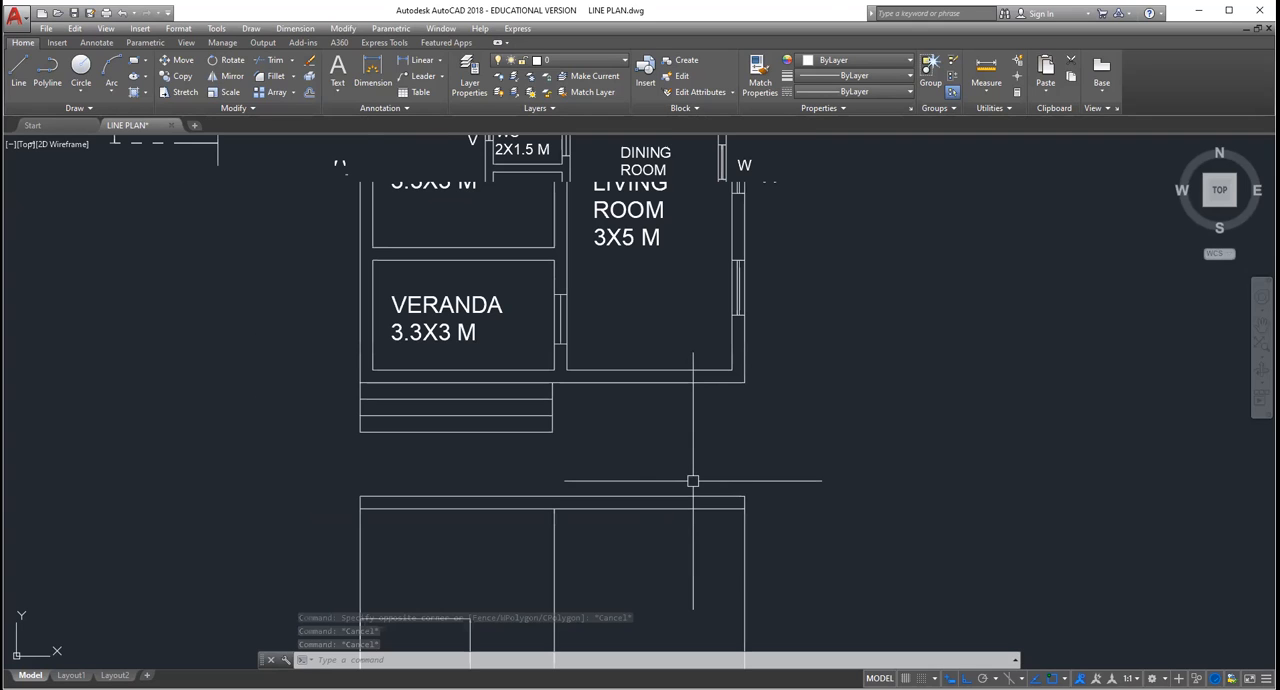
{"action": "left_click", "coordinate": [672, 496]}
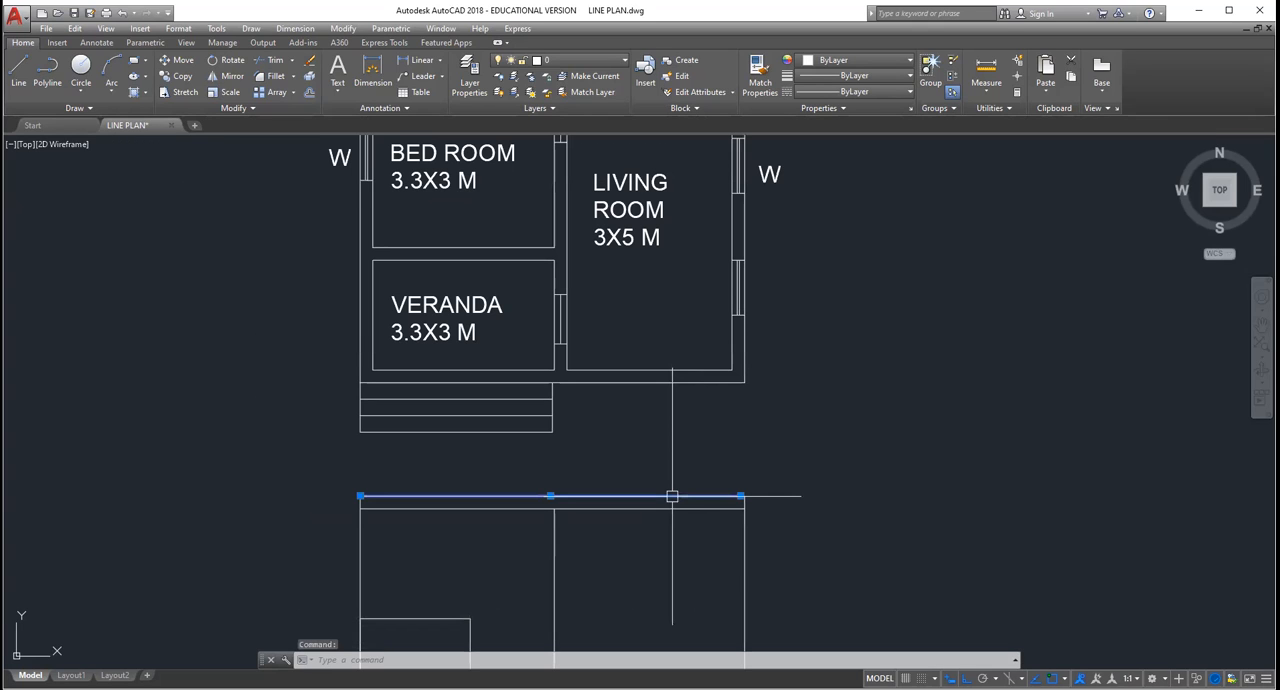
{"action": "key", "text": "Delete"}
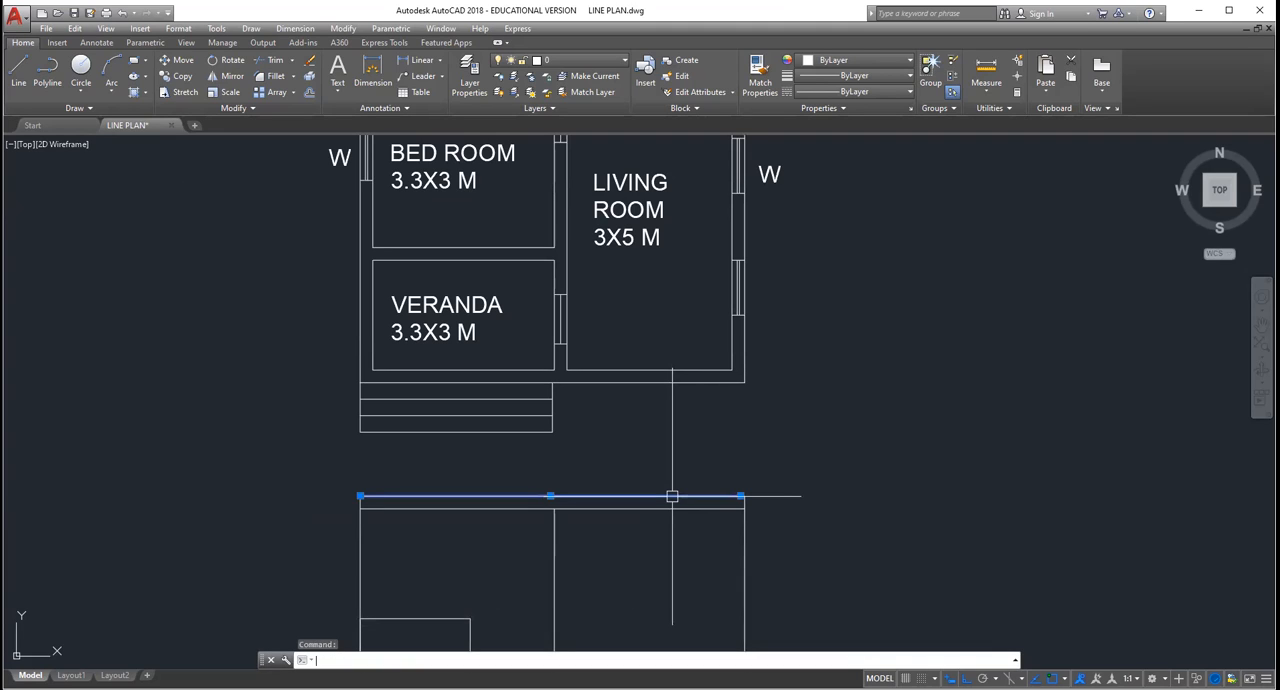
{"action": "key", "text": "Escape"}
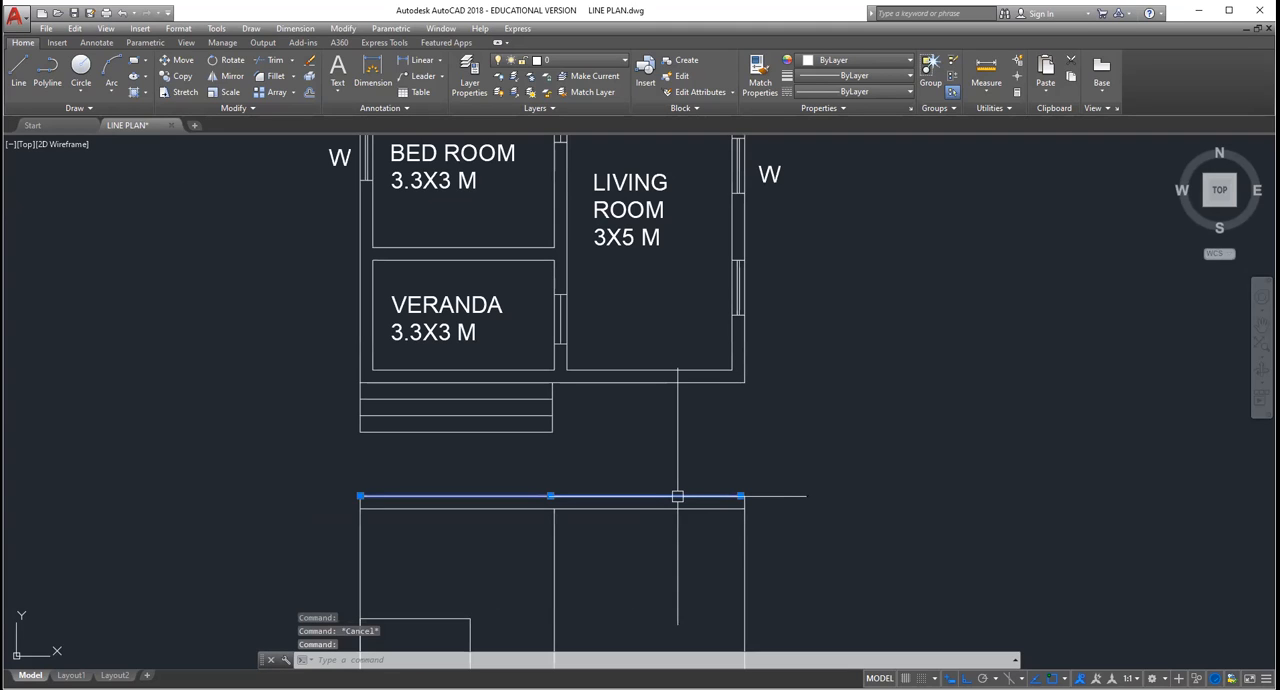
{"action": "key", "text": "BackSpace"}
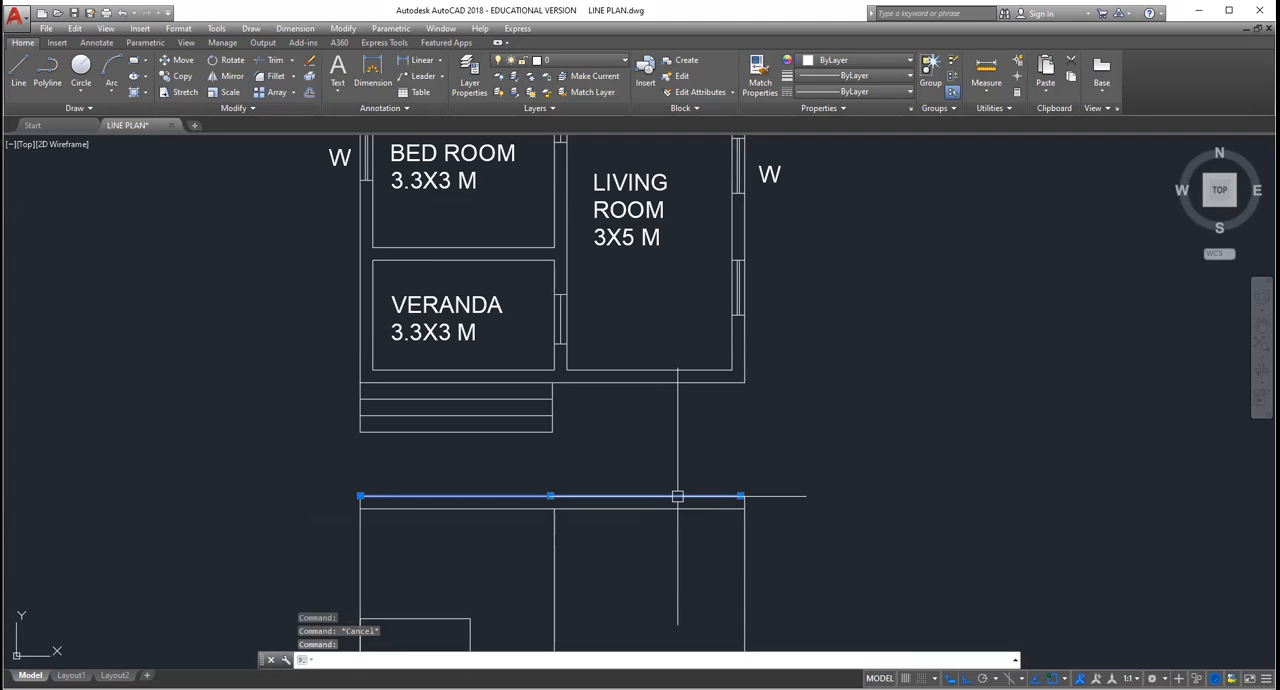
{"action": "key", "text": "Escape"}
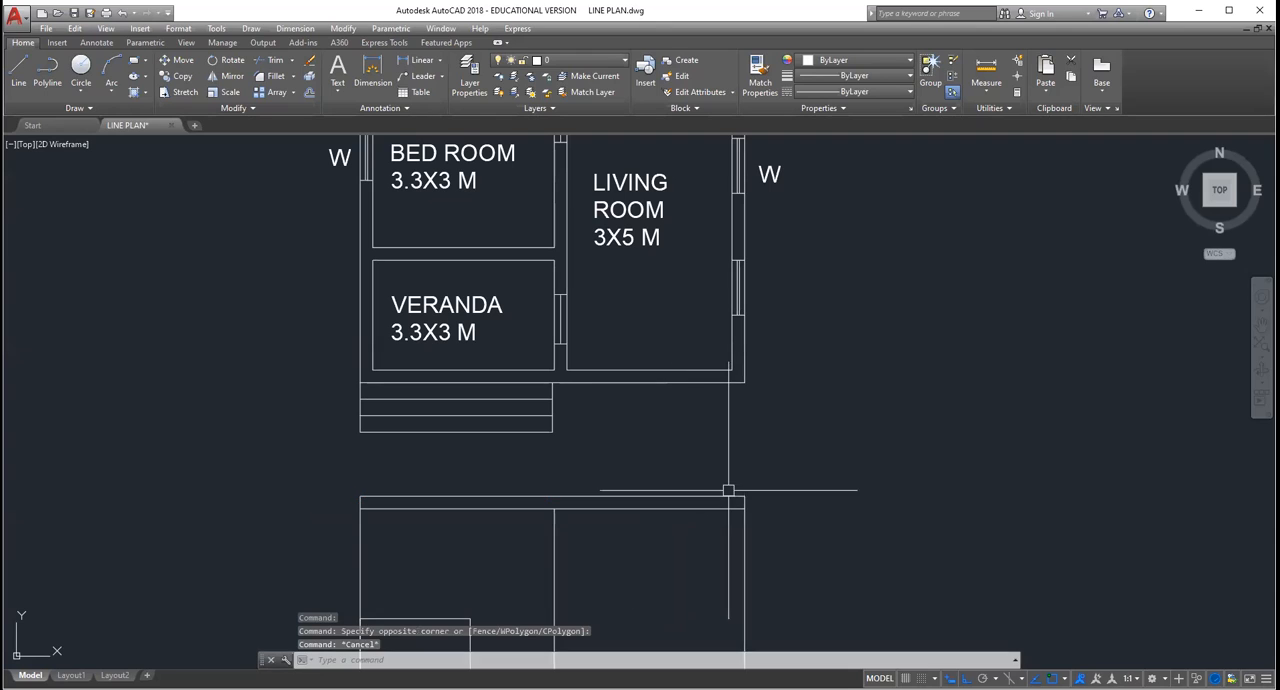
{"action": "left_click", "coordinate": [668, 496]}
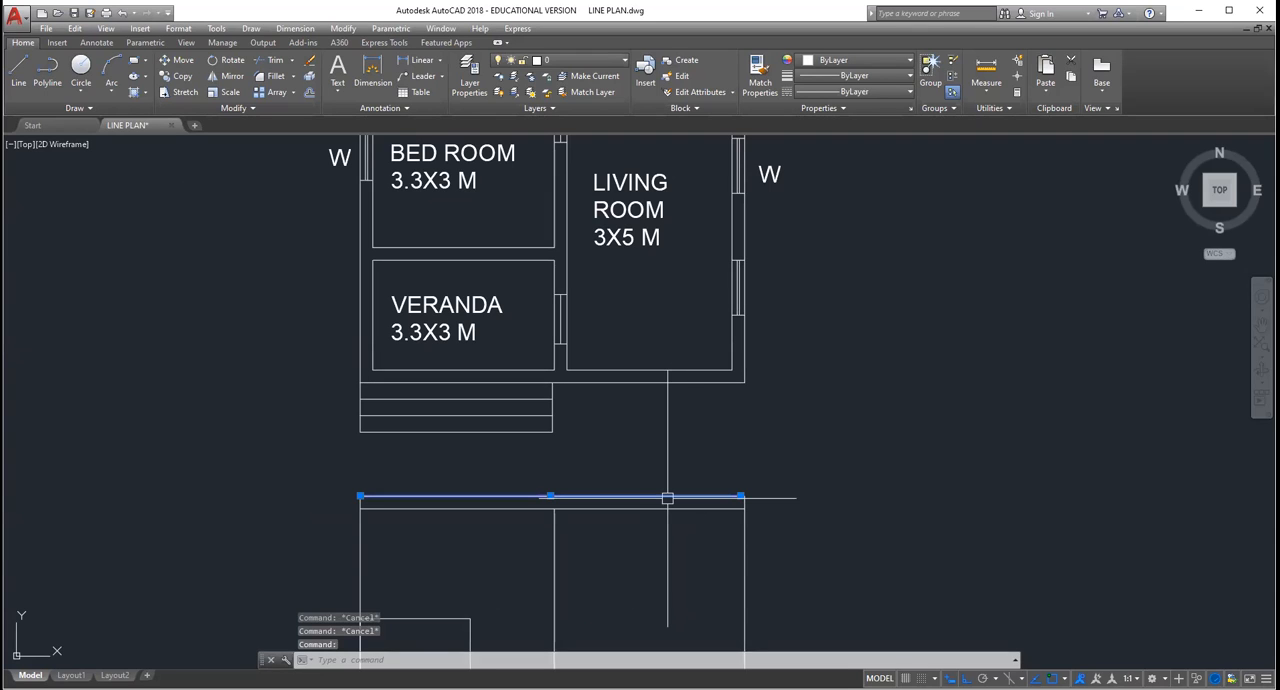
{"action": "key", "text": "Delete"}
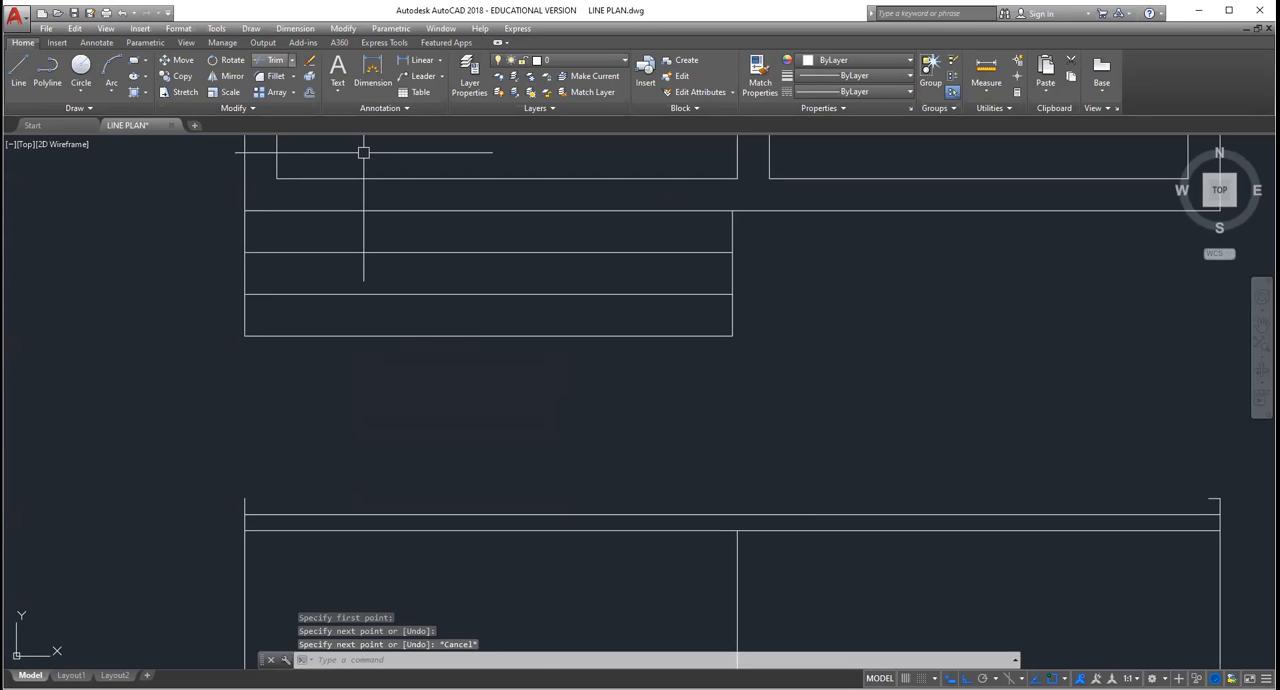
{"action": "left_click", "coordinate": [280, 61]}
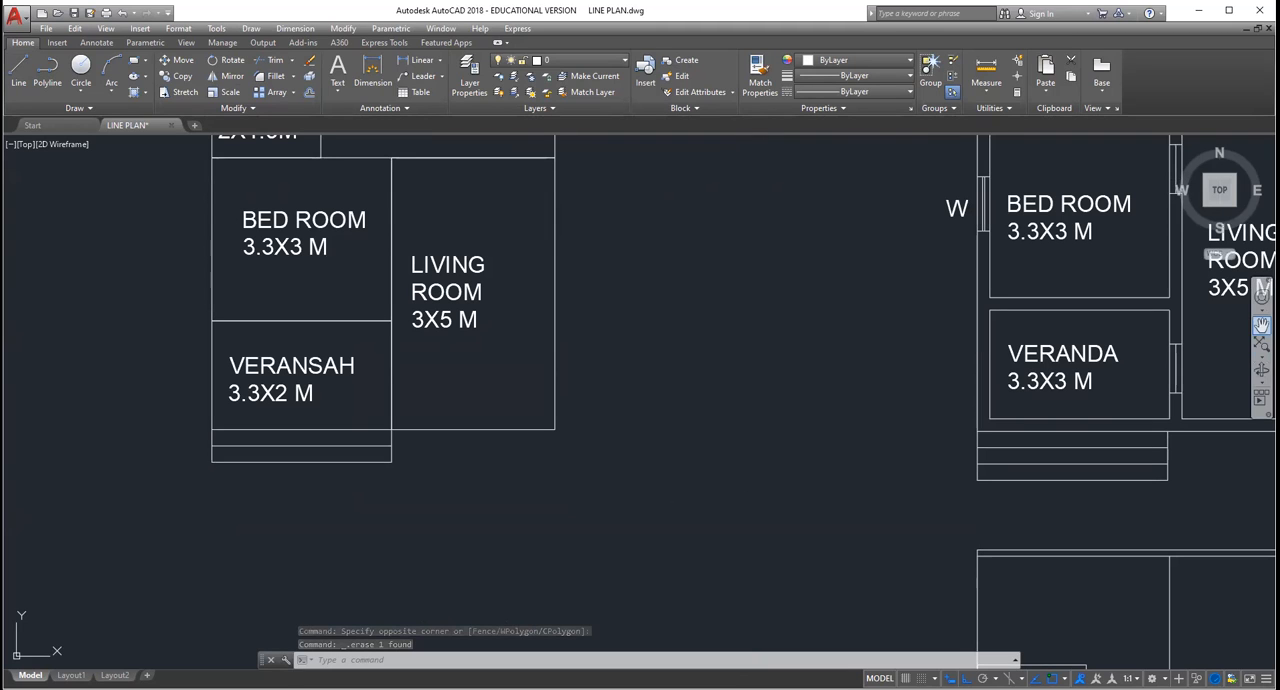
{"action": "left_click", "coordinate": [1261, 325]}
{"action": "left_click_drag", "start_coordinate": [1071, 515], "coordinate": [666, 384]}
{"action": "left_click_drag", "start_coordinate": [668, 551], "coordinate": [671, 552]}
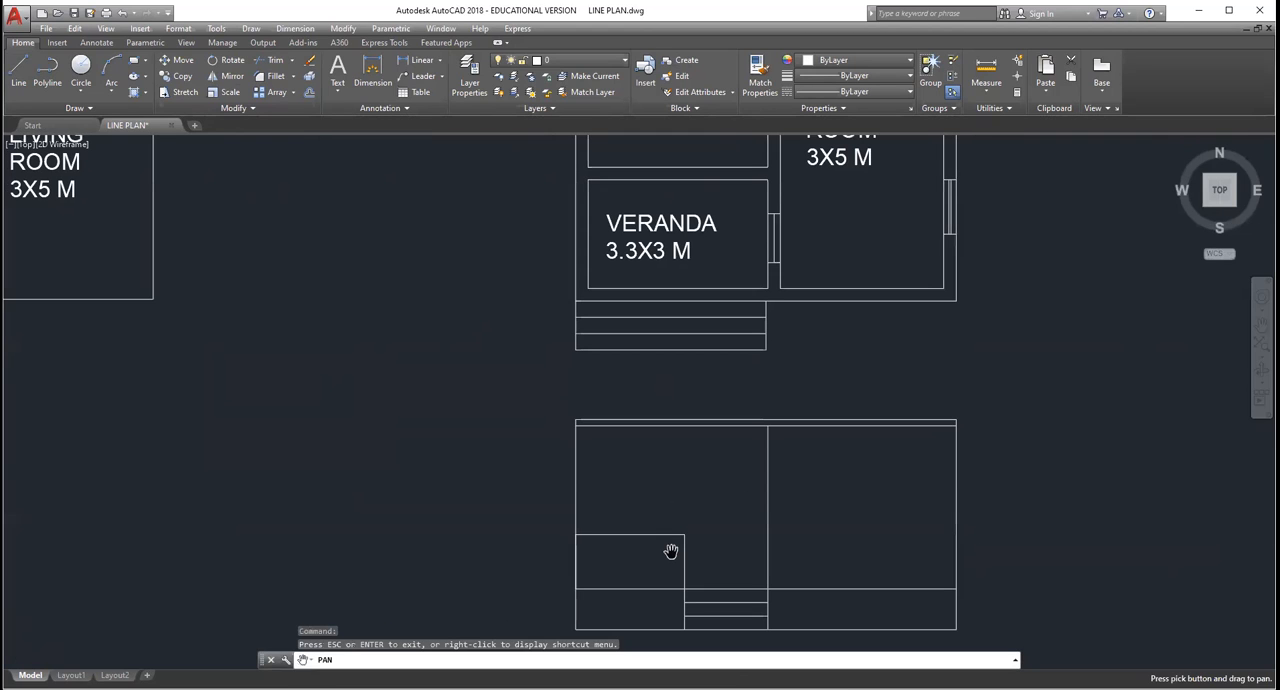
{"action": "key", "text": "Escape"}
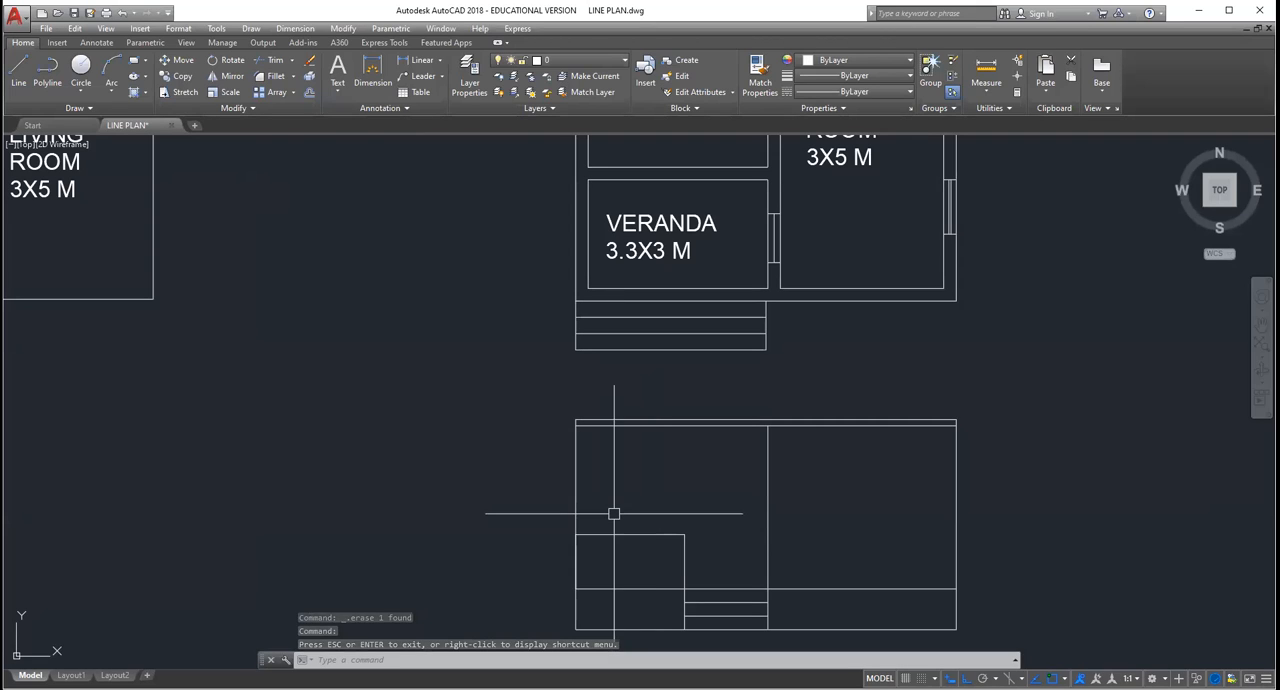
{"action": "left_click", "coordinate": [18, 72]}
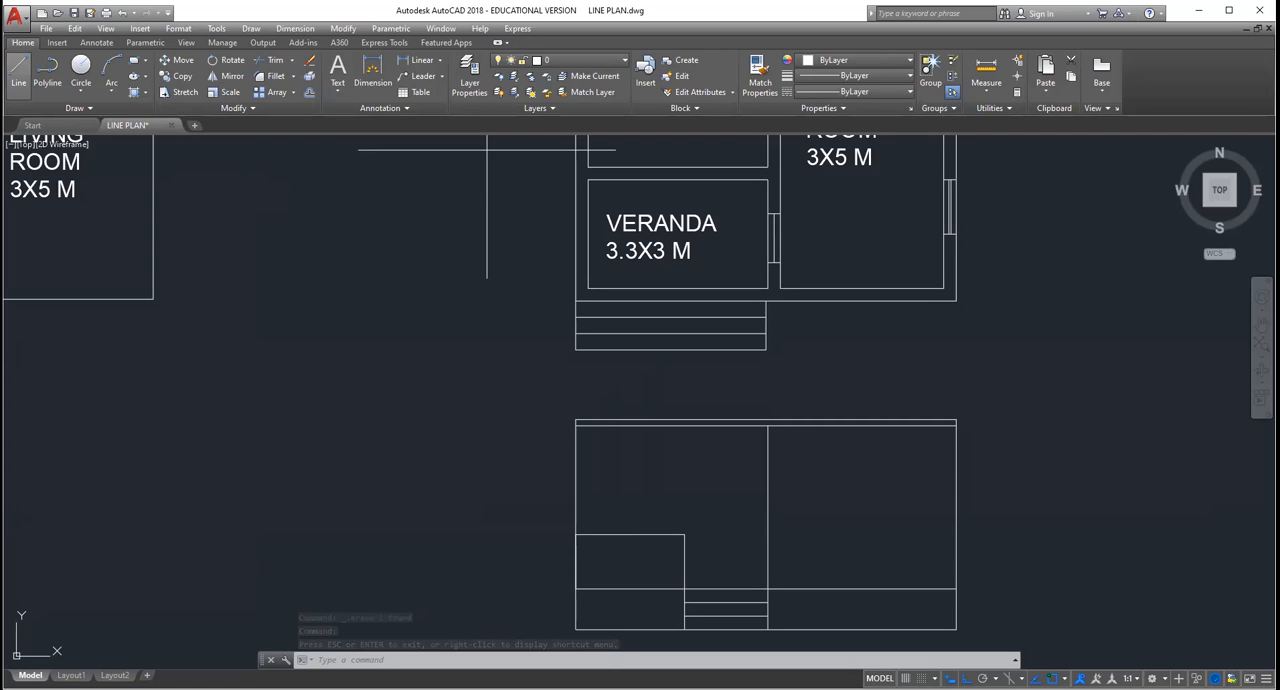
{"action": "key", "text": "Escape"}
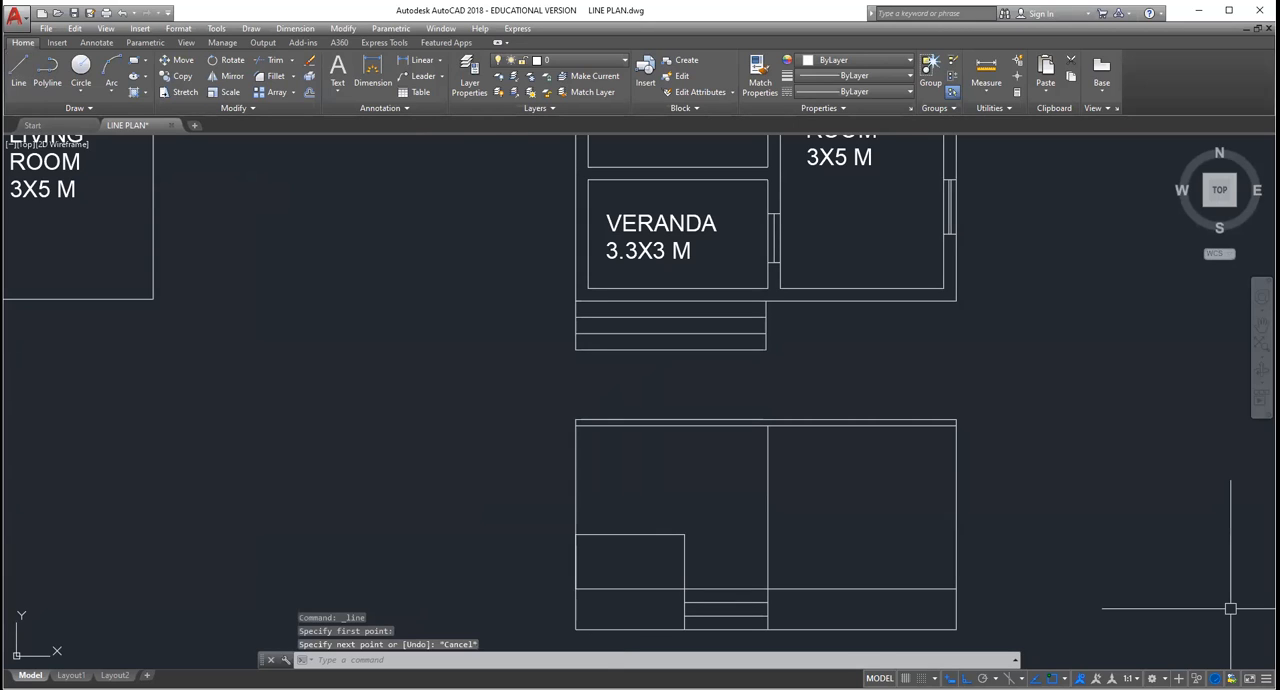
Step: Rotate the upper loose window symbol between the two plans to a horizontal position
{"action": "middle_click_drag", "start_coordinate": [740, 306], "coordinate": [748, 412]}
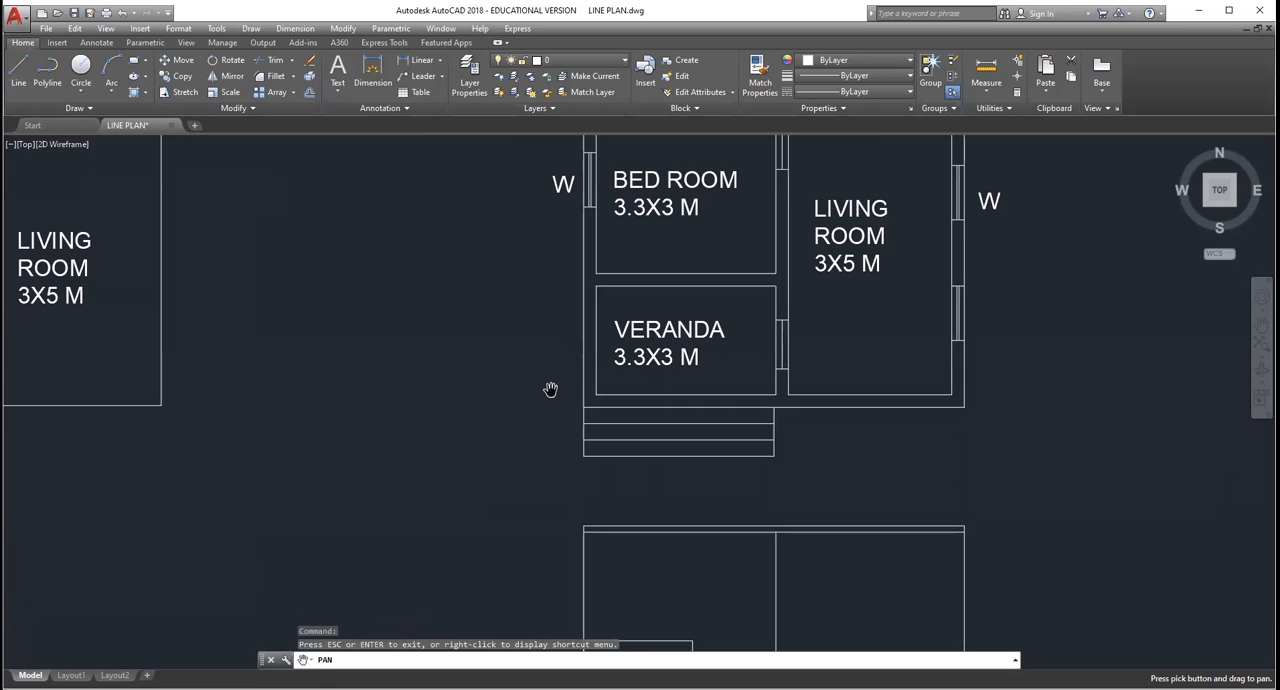
{"action": "left_click_drag", "start_coordinate": [550, 389], "coordinate": [642, 642]}
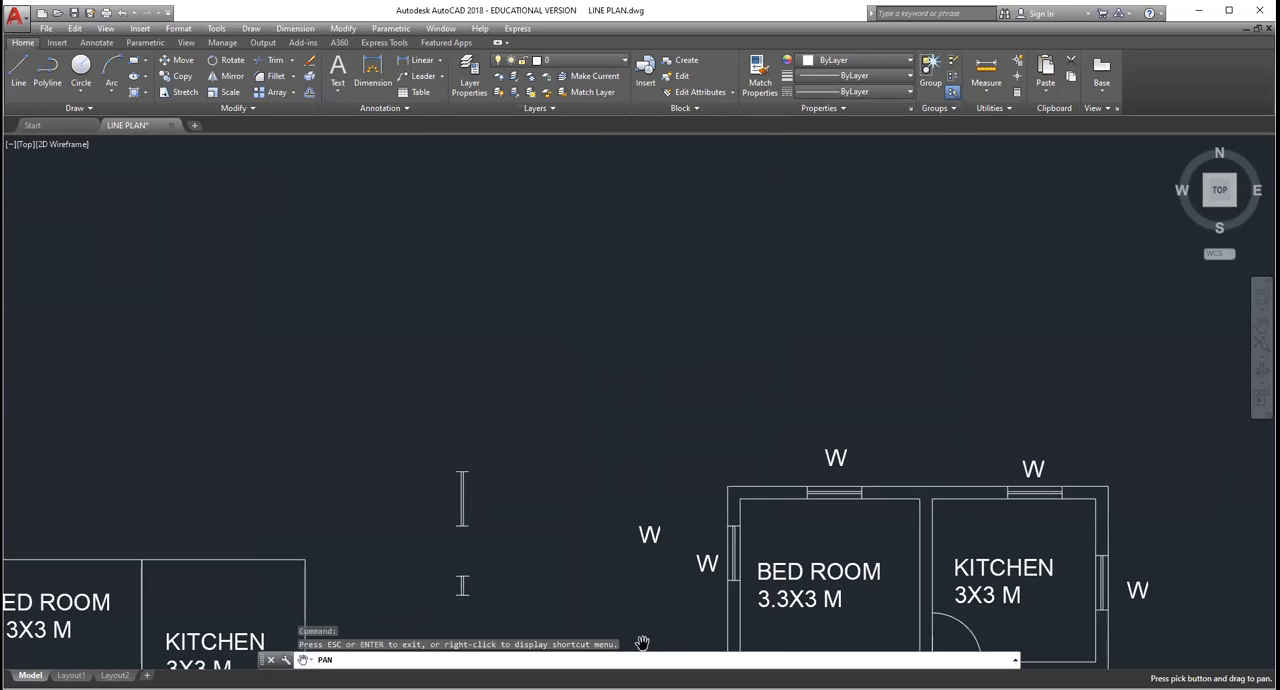
{"action": "key", "text": "Escape"}
{"action": "key", "text": "Escape"}
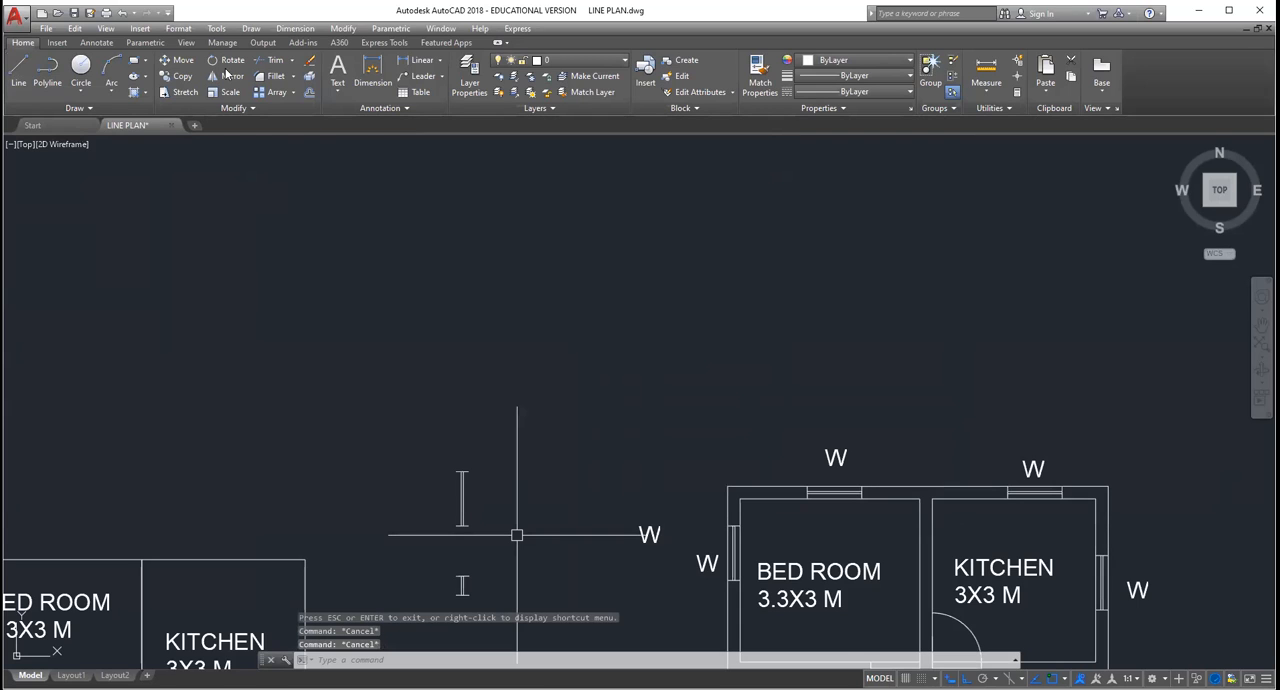
{"action": "left_click", "coordinate": [517, 535]}
{"action": "left_click", "coordinate": [426, 444]}
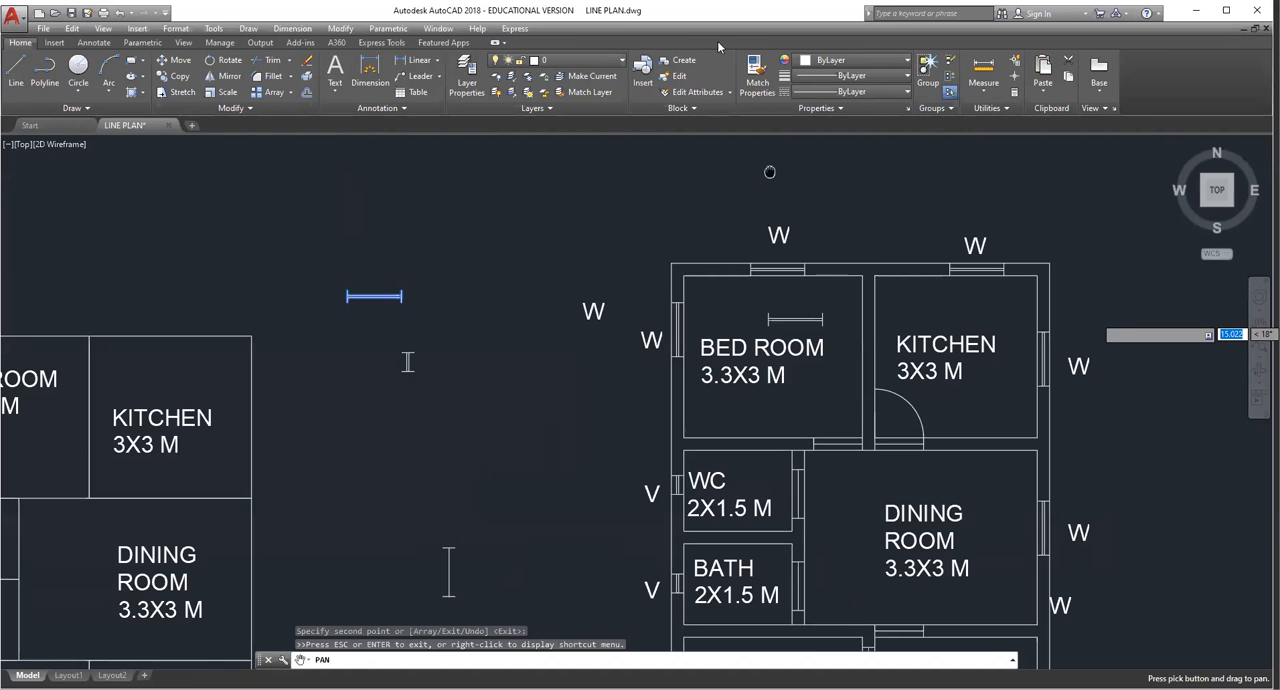
Step: Copy the horizontal window symbol into the front wall of the double-line plan's living room
{"action": "left_click_drag", "start_coordinate": [639, 311], "coordinate": [589, 191]}
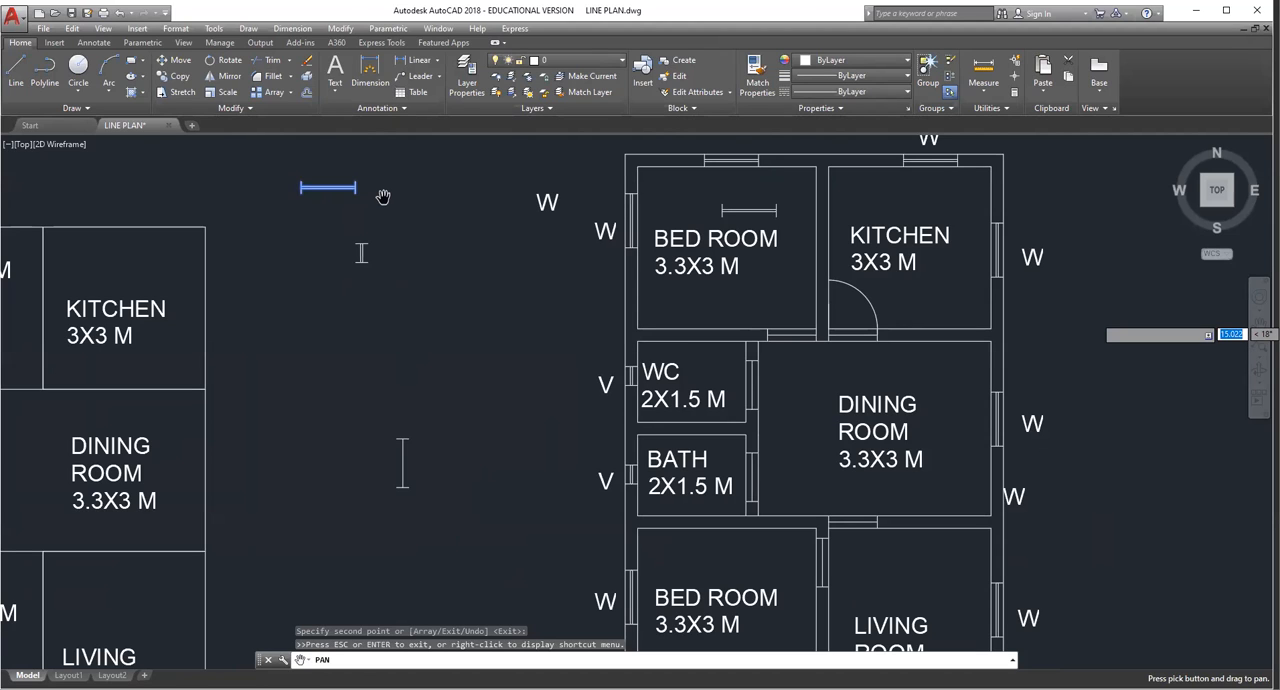
{"action": "scroll", "coordinate": [384, 197], "scroll_direction": "down", "scroll_amount": 2}
{"action": "middle_click_drag", "start_coordinate": [706, 573], "coordinate": [766, 383]}
{"action": "scroll", "coordinate": [766, 383], "scroll_direction": "up", "scroll_amount": 2}
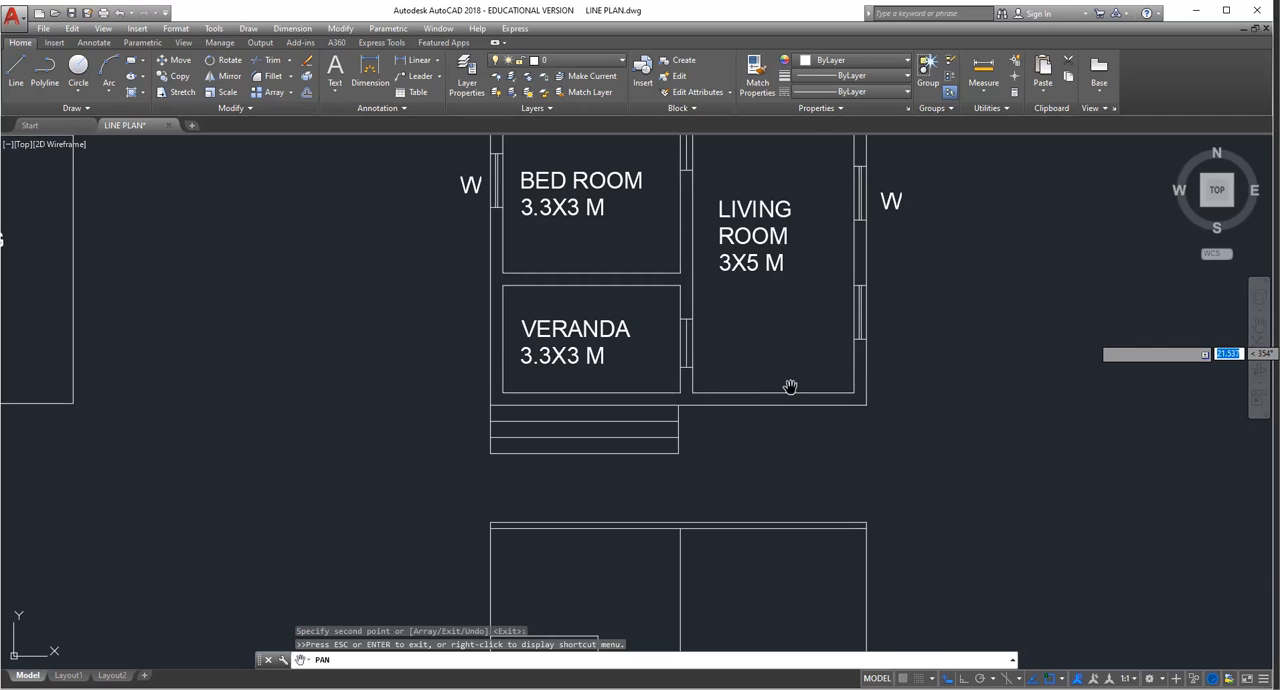
{"action": "key", "text": "Escape"}
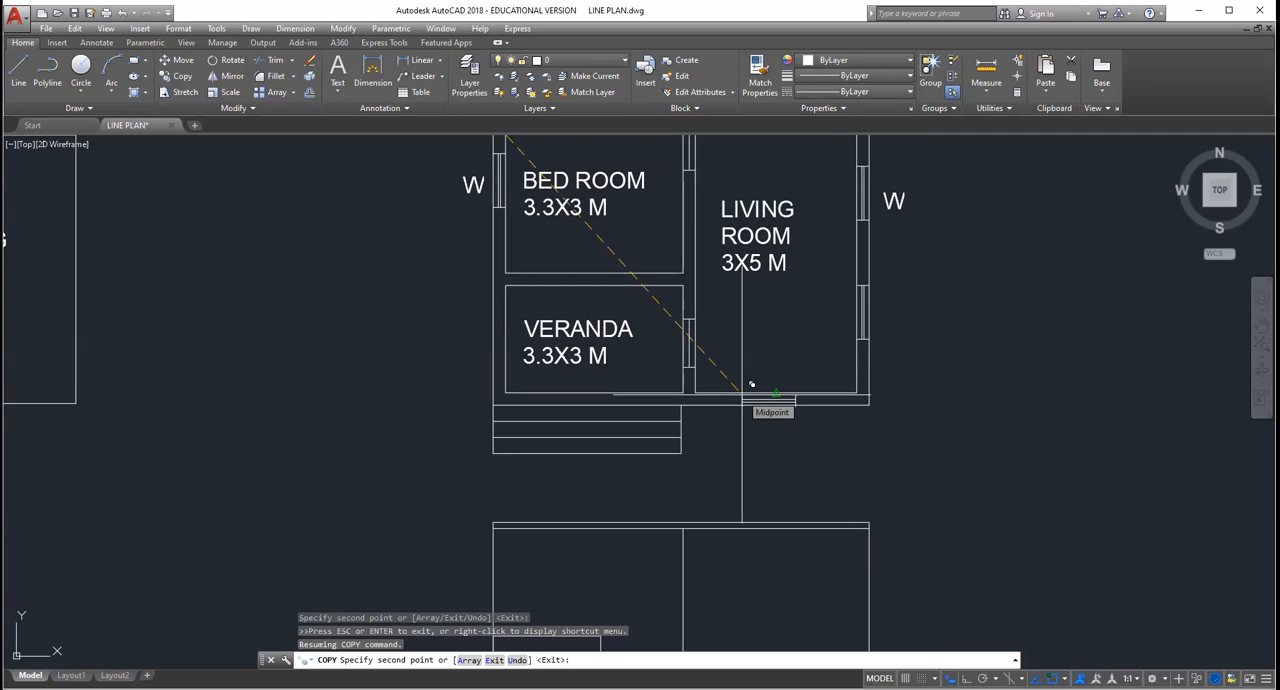
{"action": "key", "text": "Escape"}
{"action": "scroll", "coordinate": [762, 359], "scroll_direction": "down", "scroll_amount": 3}
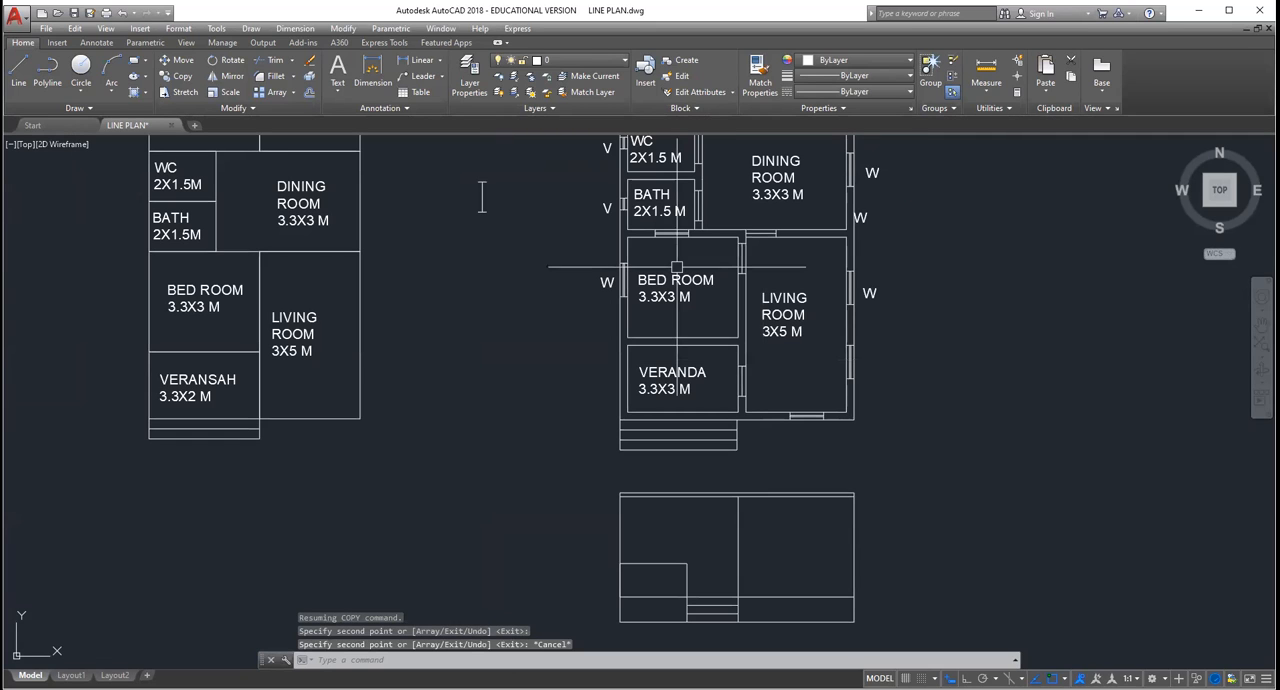
{"action": "key", "text": "Escape"}
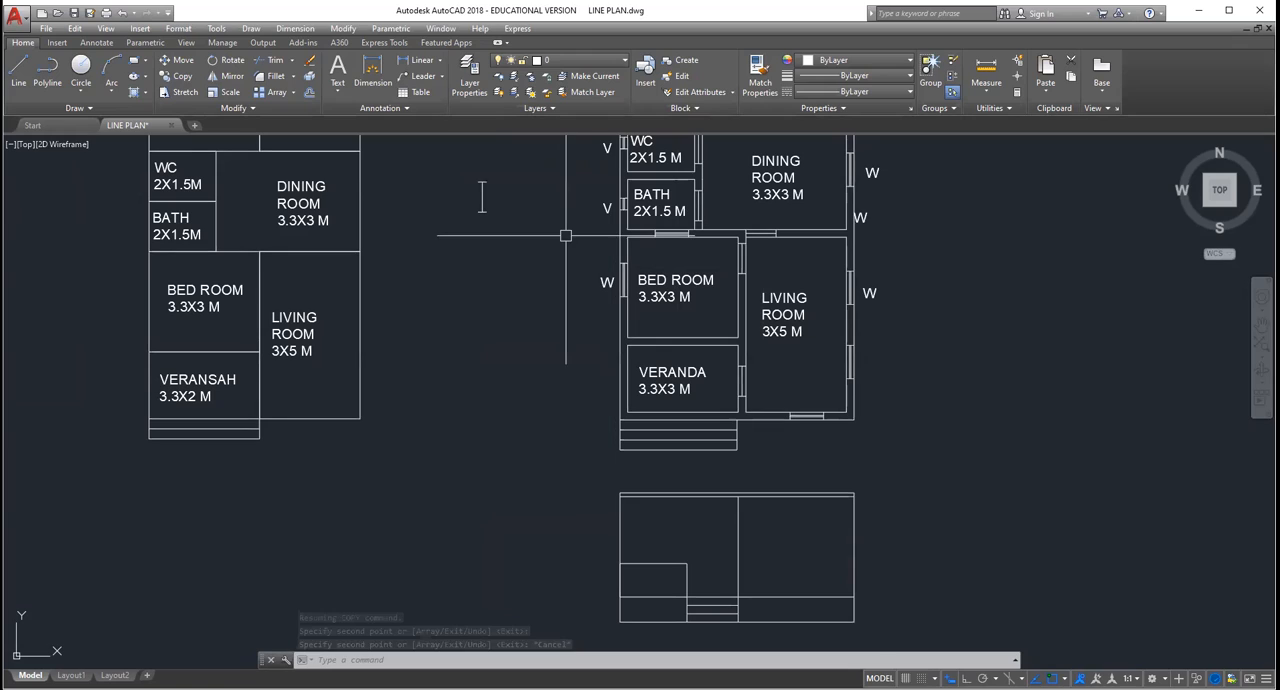
{"action": "key", "text": "Escape"}
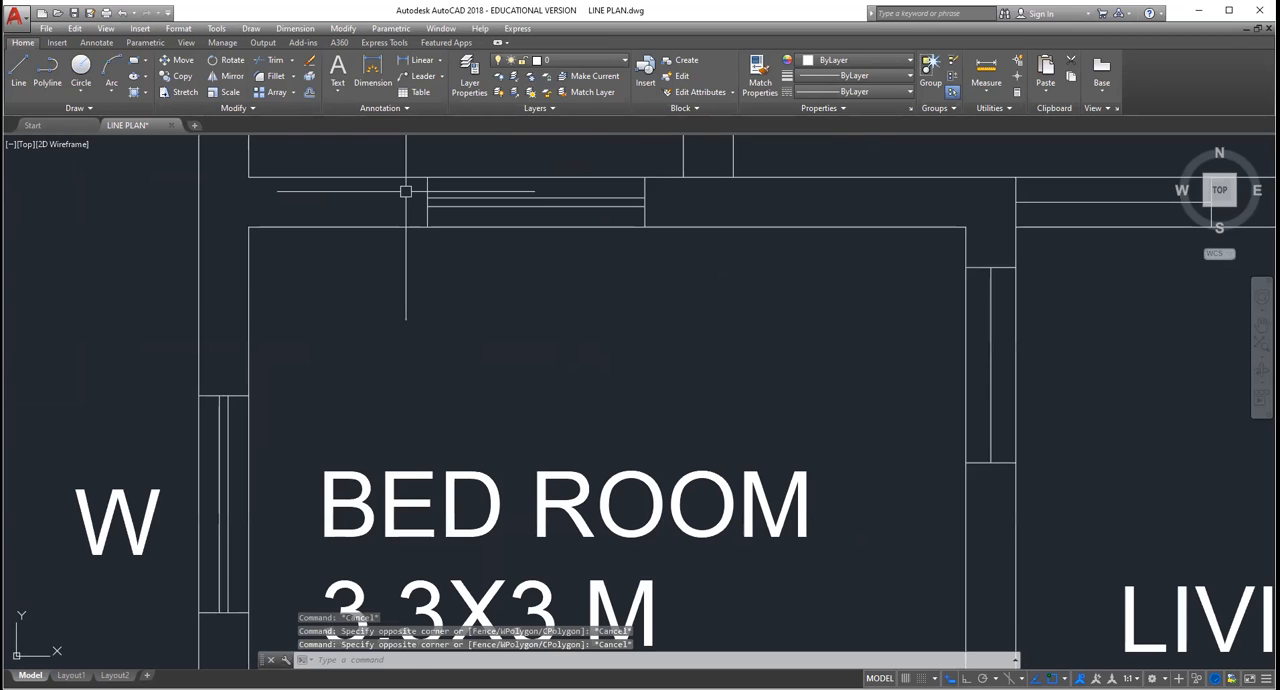
Step: Erase the stray window copy above the lower bedroom and copy the horizontal window symbol into the wall between that bedroom and the veranda
{"action": "left_click", "coordinate": [406, 192]}
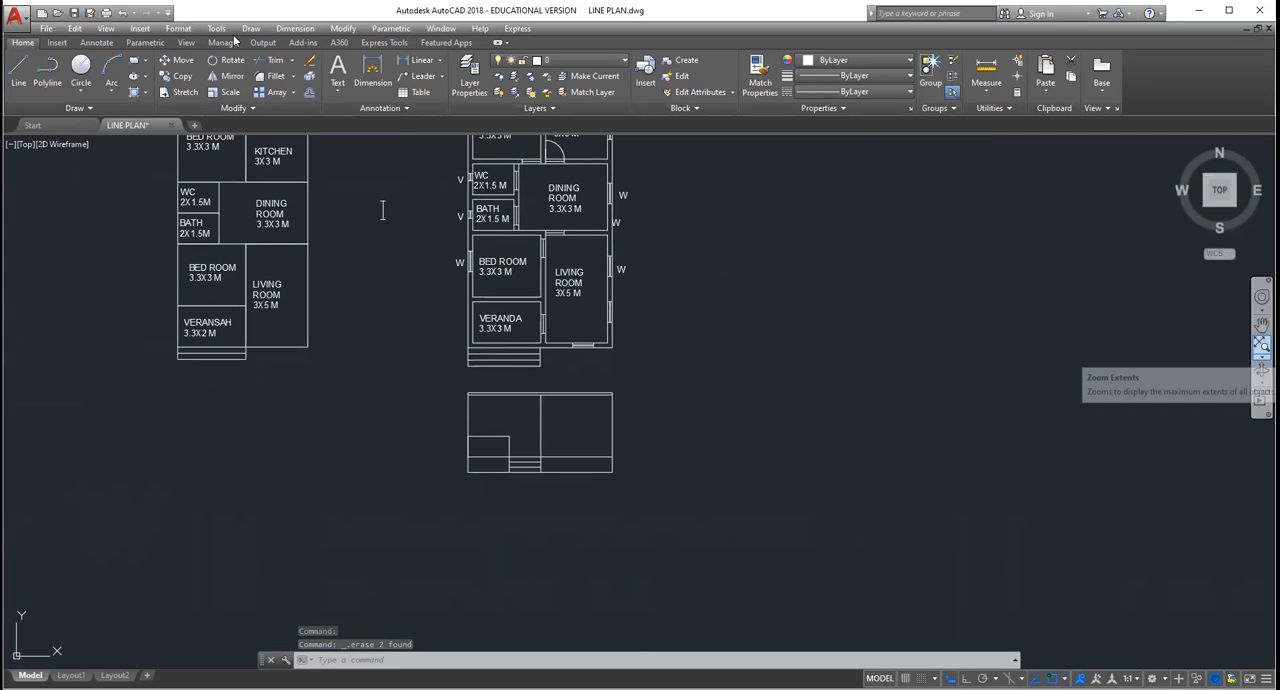
{"action": "left_click", "coordinate": [192, 76]}
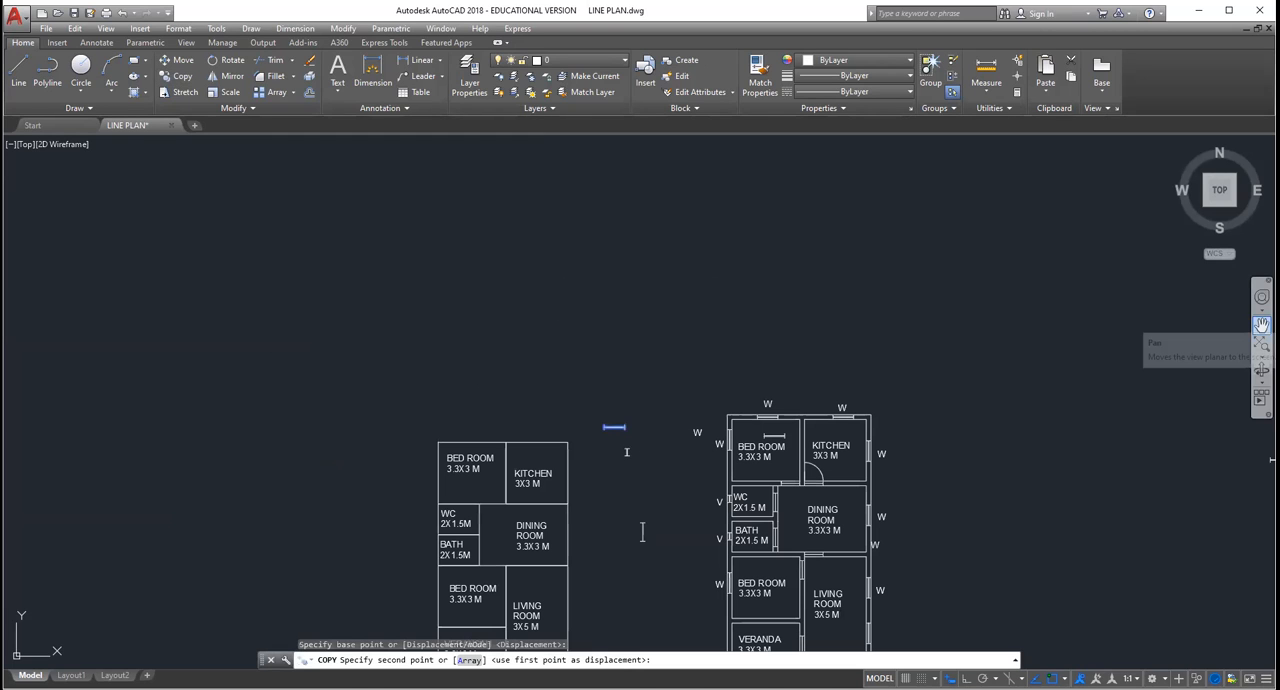
{"action": "left_click", "coordinate": [1262, 325]}
{"action": "left_click_drag", "start_coordinate": [771, 645], "coordinate": [772, 561]}
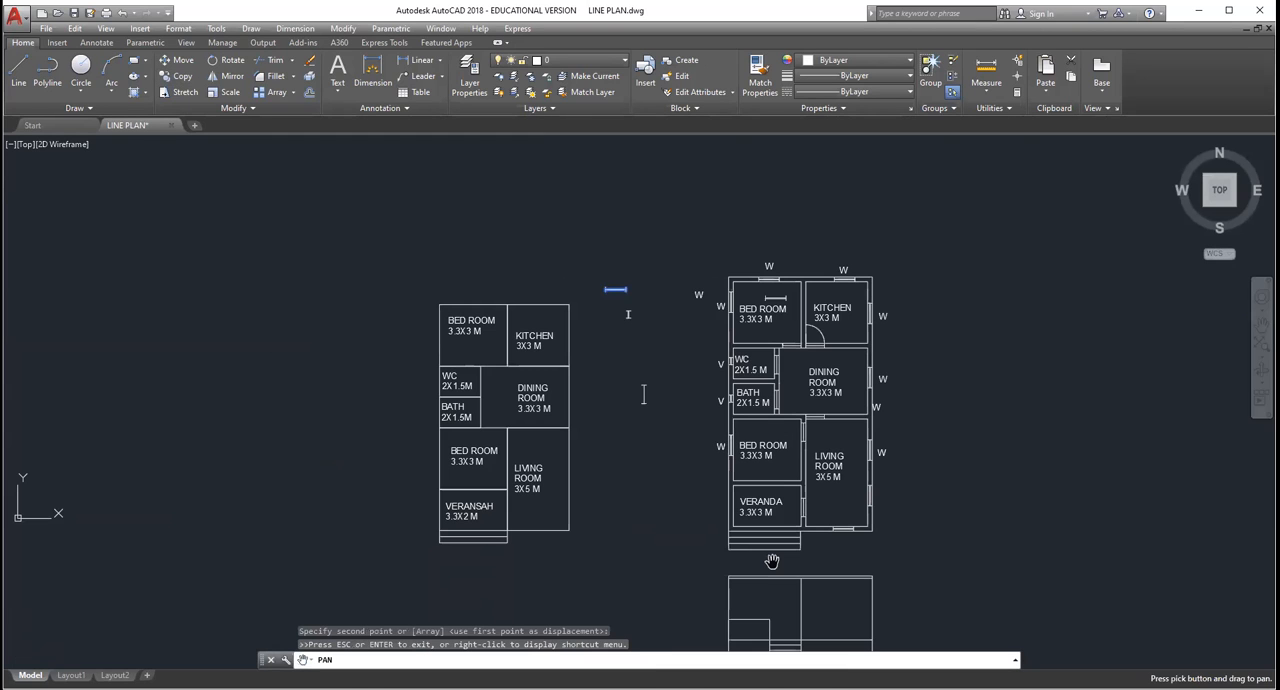
{"action": "scroll", "coordinate": [772, 561], "scroll_direction": "up", "scroll_amount": 4}
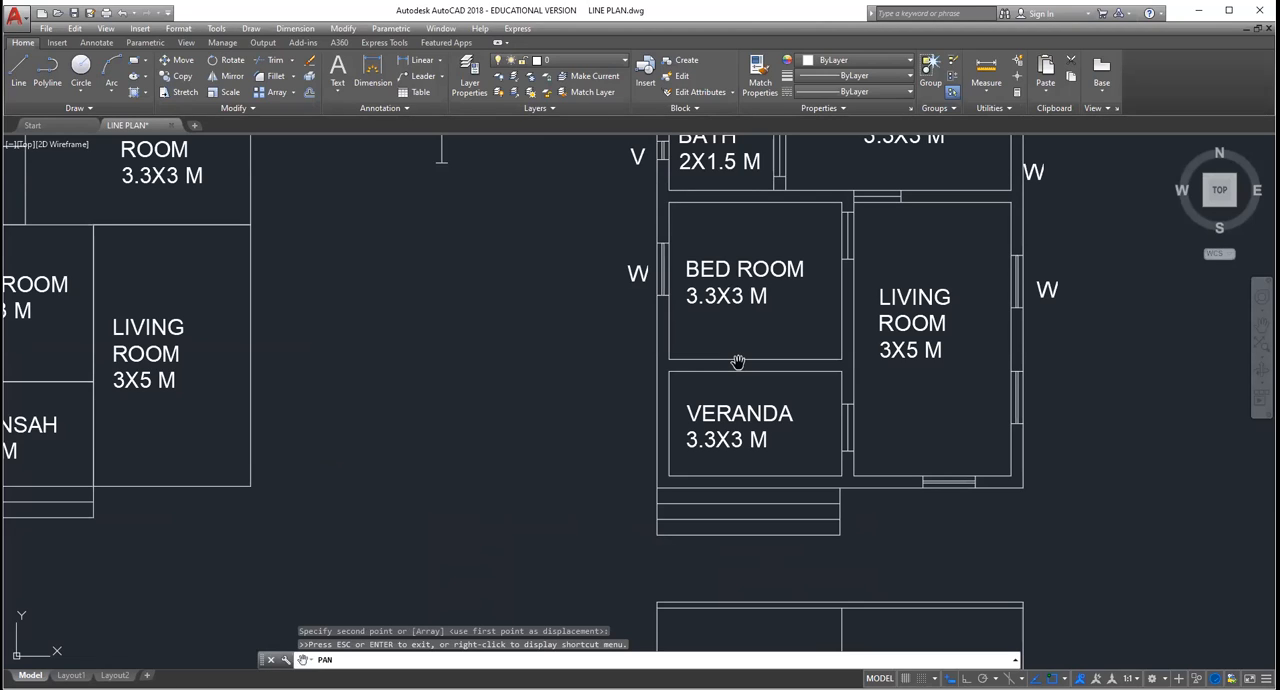
{"action": "left_click_drag", "start_coordinate": [737, 362], "coordinate": [714, 234]}
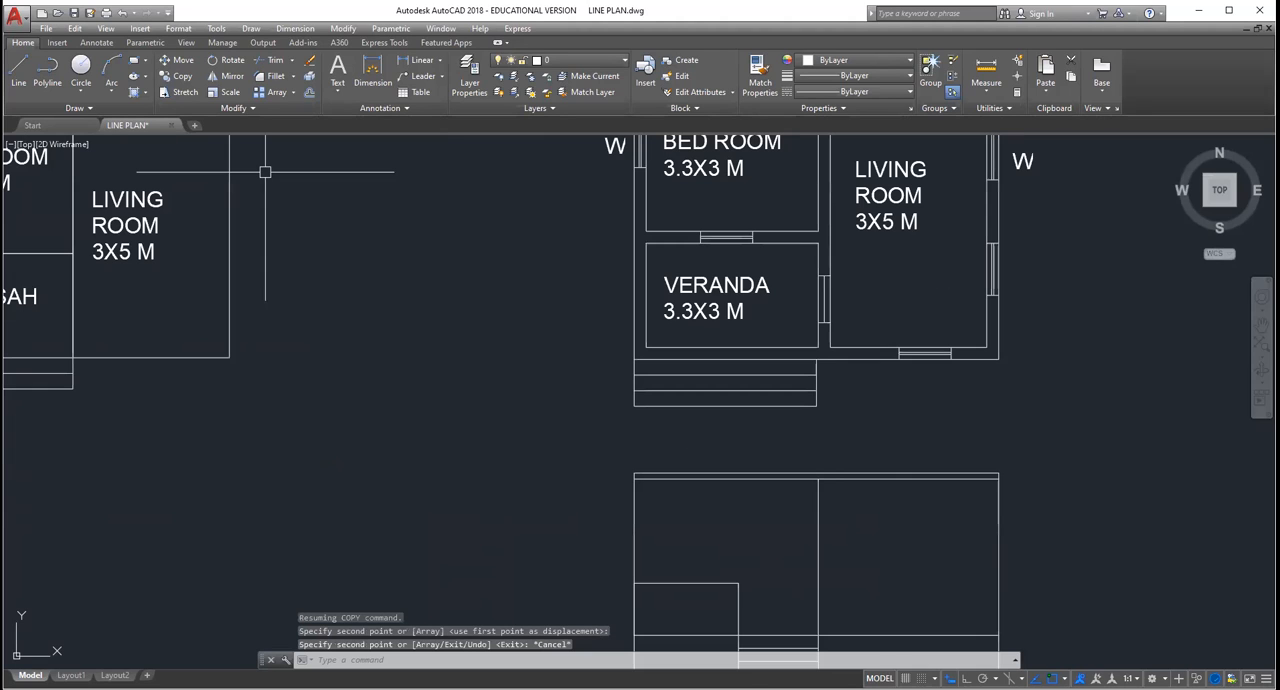
{"action": "key", "text": "Escape"}
{"action": "key", "text": "Escape"}
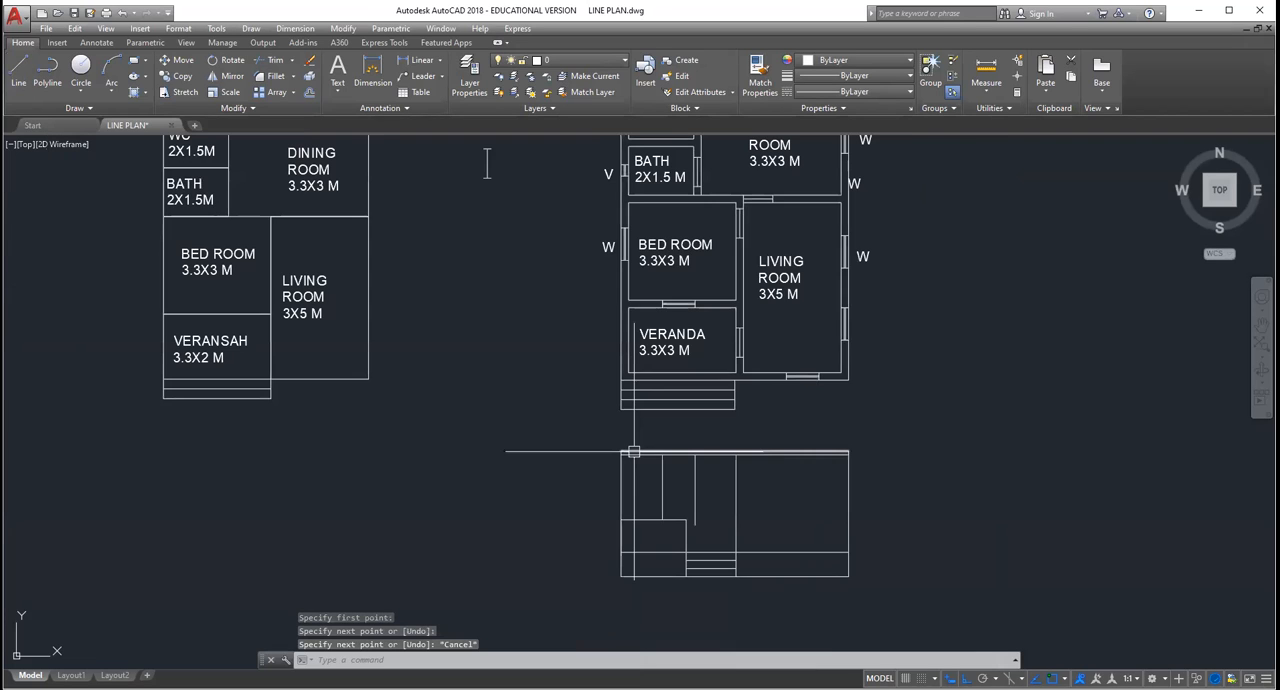
Step: Draw elevation verticals aligned with both ends of the bedroom-veranda window, and a horizontal line across them just above the low veranda wall
{"action": "scroll", "coordinate": [633, 452], "scroll_direction": "up", "scroll_amount": 2}
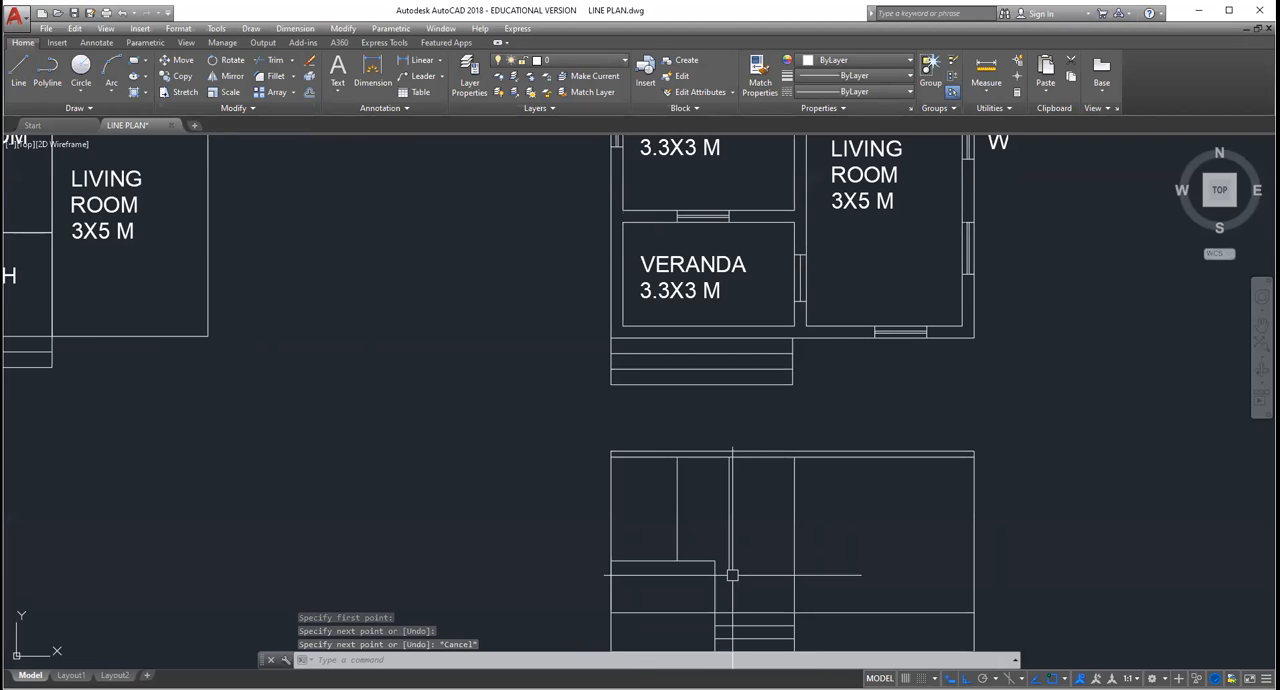
{"action": "scroll", "coordinate": [732, 575], "scroll_direction": "up", "scroll_amount": 4}
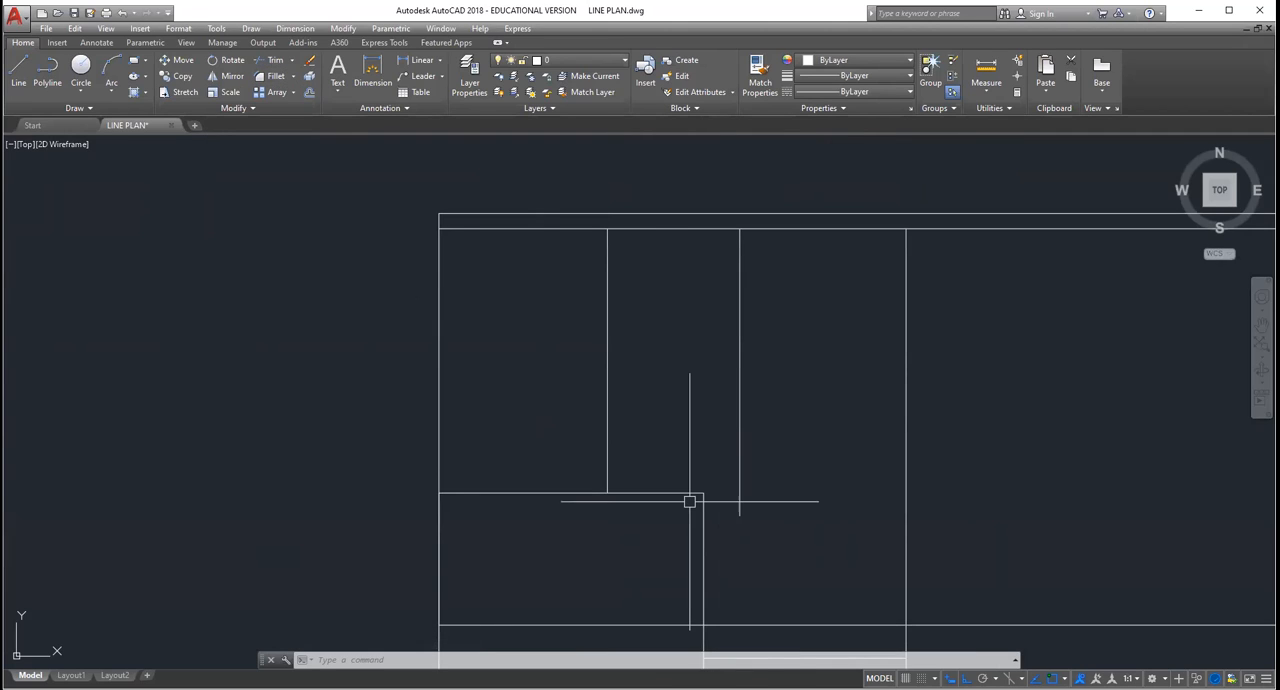
{"action": "left_click", "coordinate": [310, 93]}
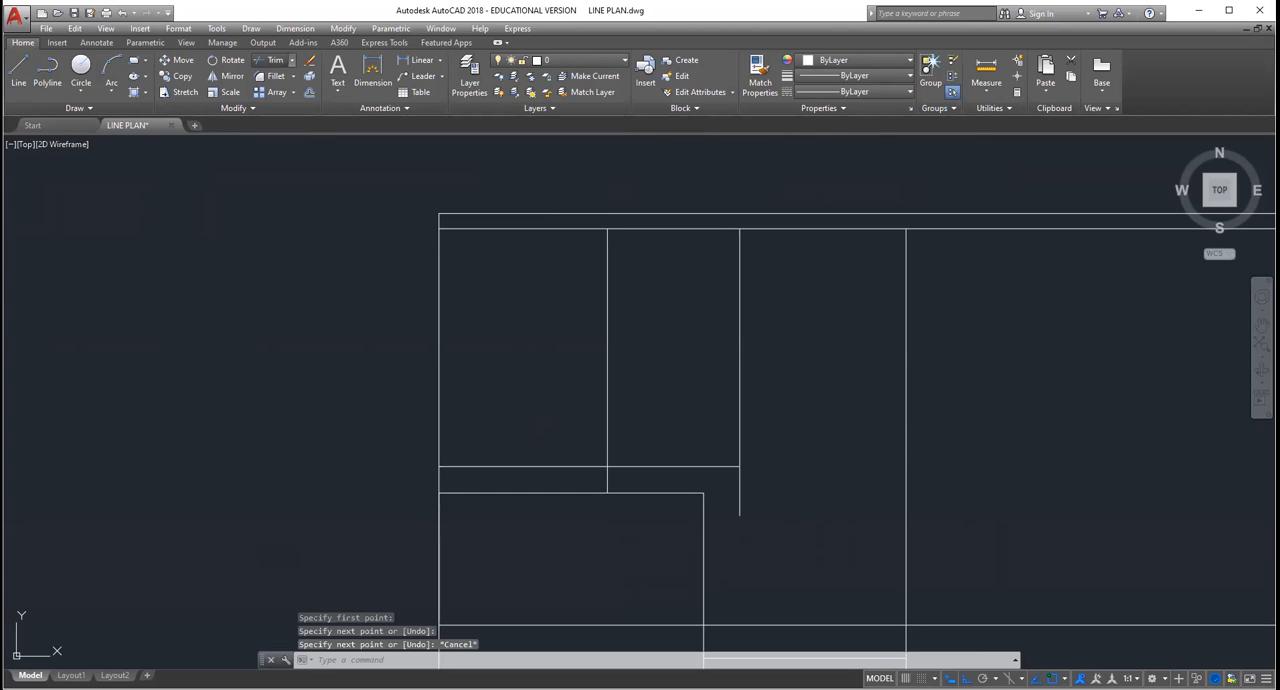
Step: Trim the overhanging lines to leave a closed rectangle below the slab, and add a horizontal line across it below mid-height
{"action": "left_click", "coordinate": [275, 60]}
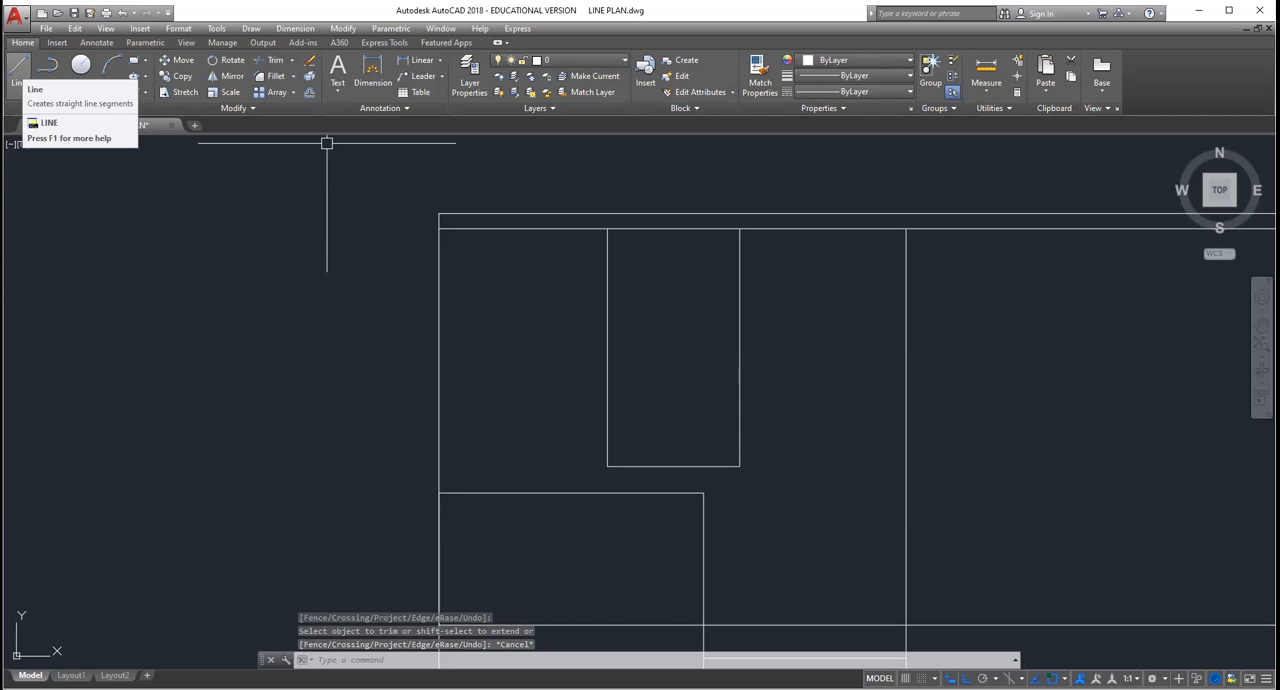
{"action": "left_click", "coordinate": [18, 70]}
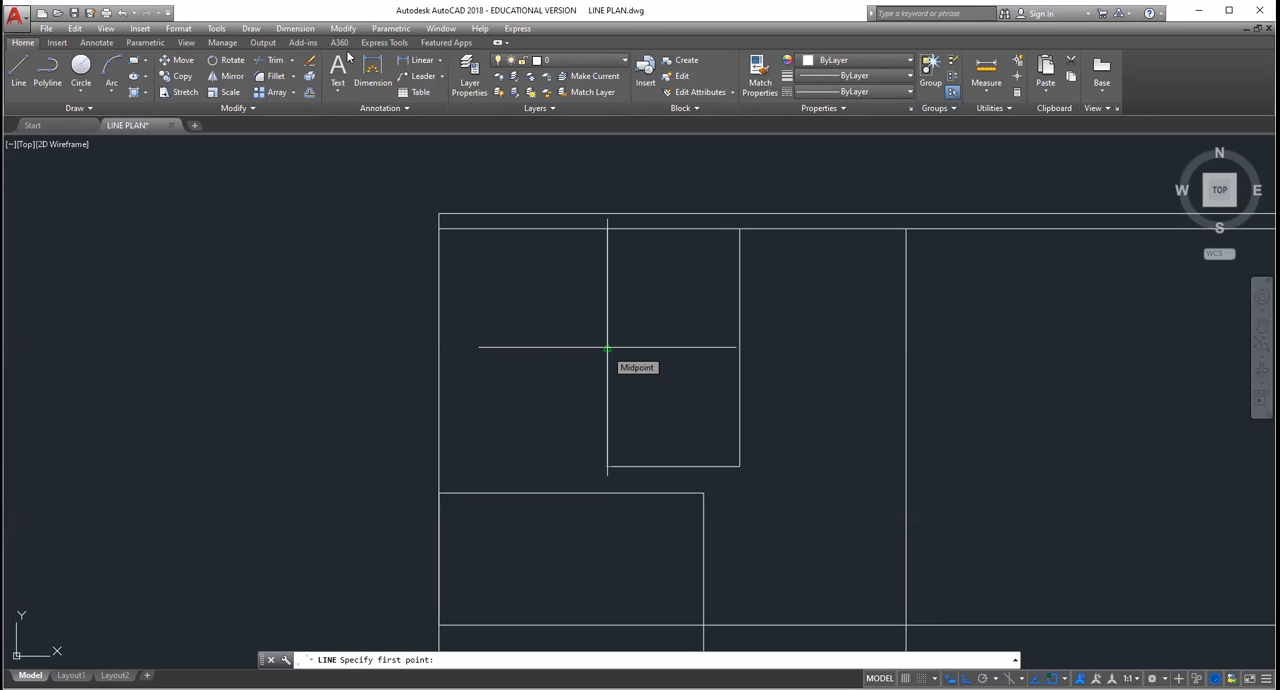
{"action": "right_click", "coordinate": [269, 65]}
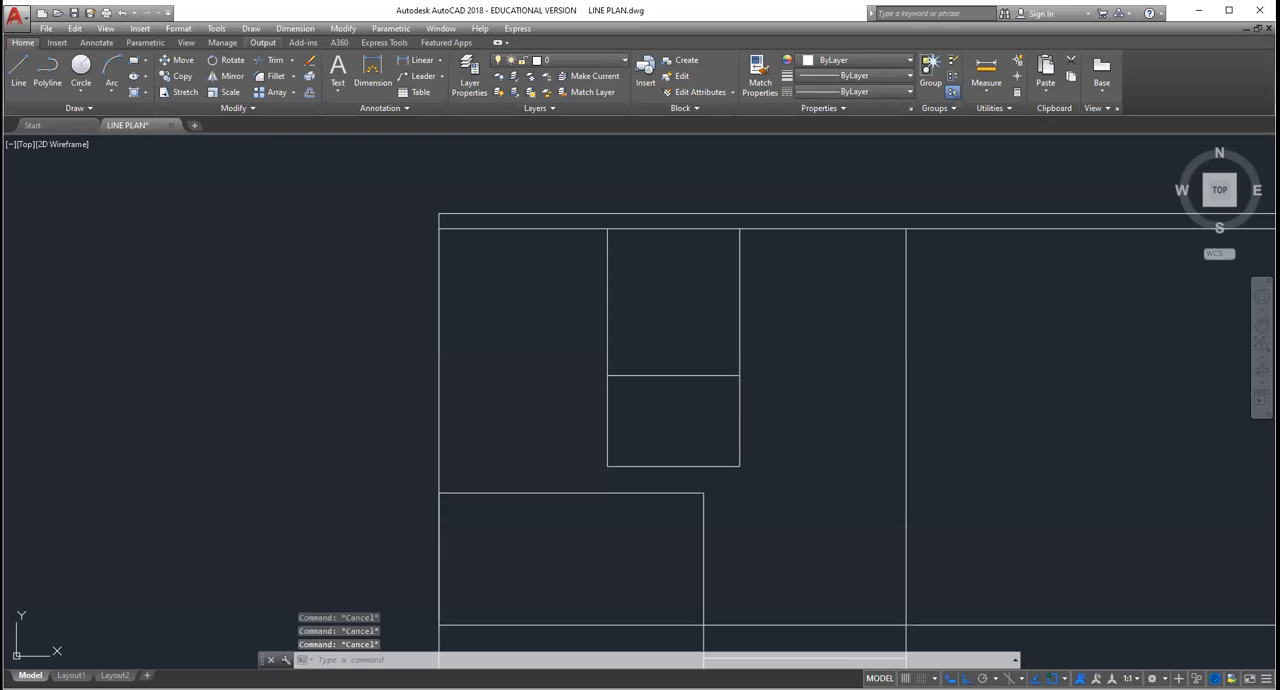
Step: Replace the overlong left vertical with a short edge closing the window rectangle in the elevation, and erase the stray slanted line beside it
{"action": "left_click", "coordinate": [607, 326]}
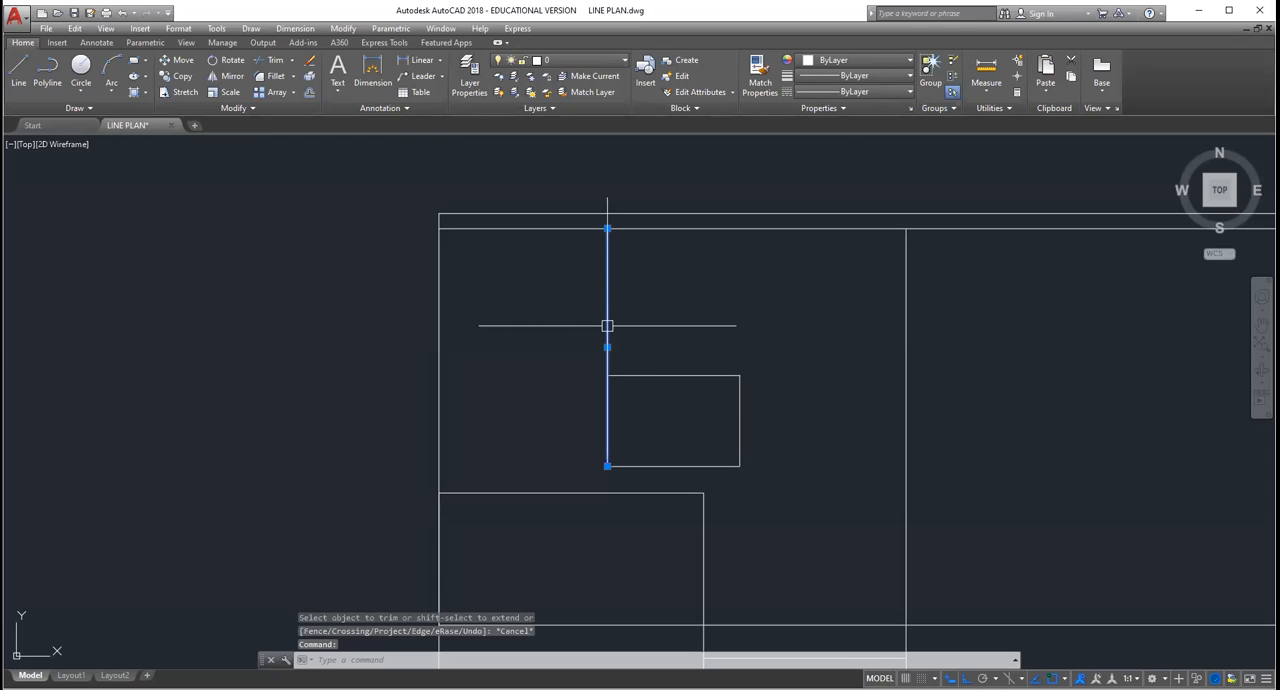
{"action": "key", "text": "Escape"}
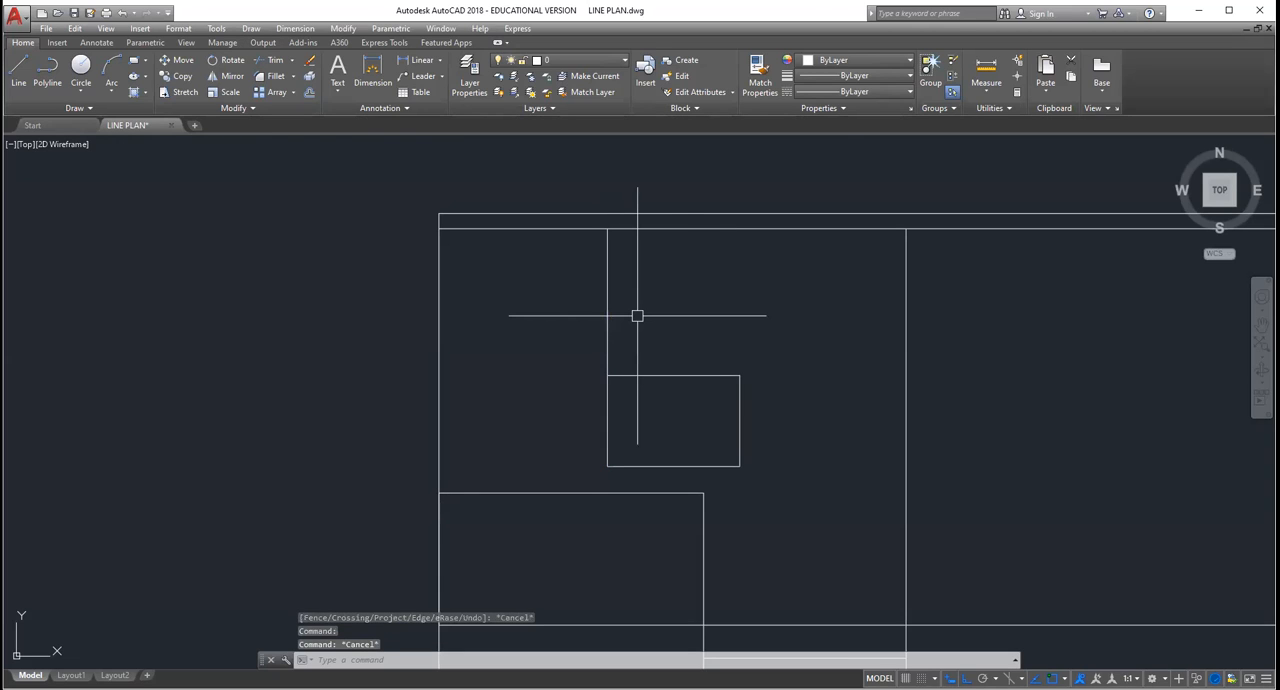
{"action": "left_click", "coordinate": [637, 316]}
{"action": "key", "text": "Escape"}
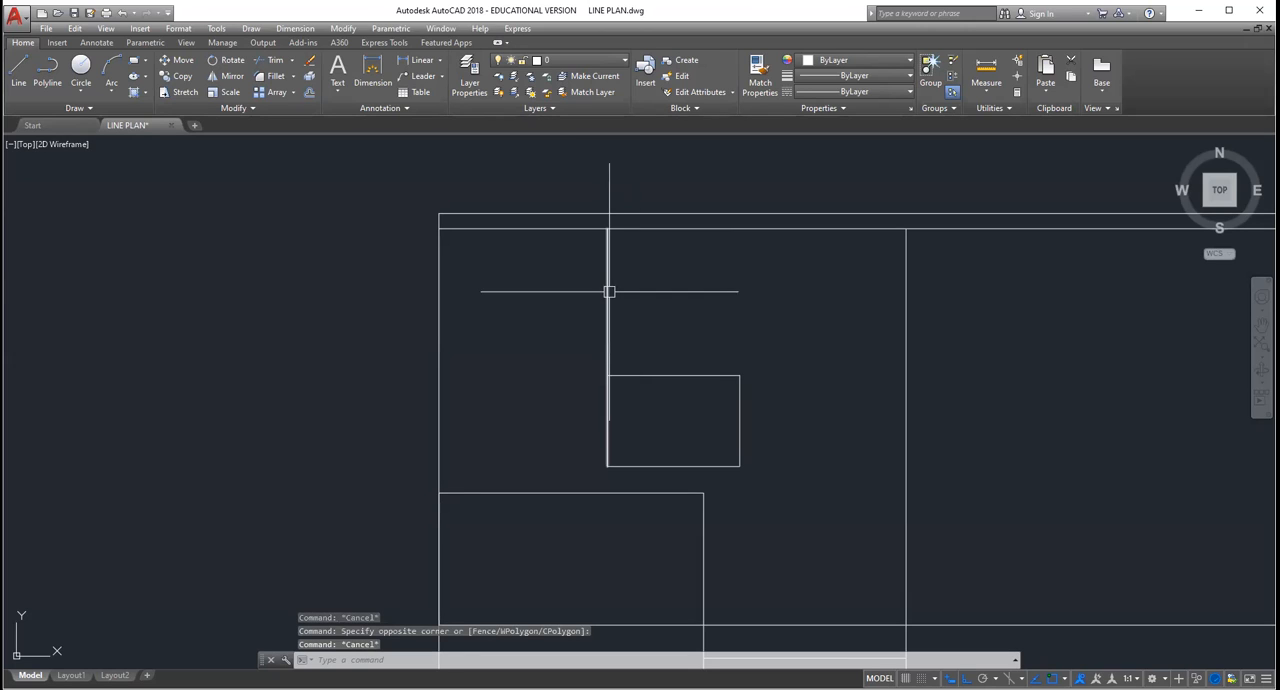
{"action": "left_click", "coordinate": [609, 292]}
{"action": "key", "text": "Delete"}
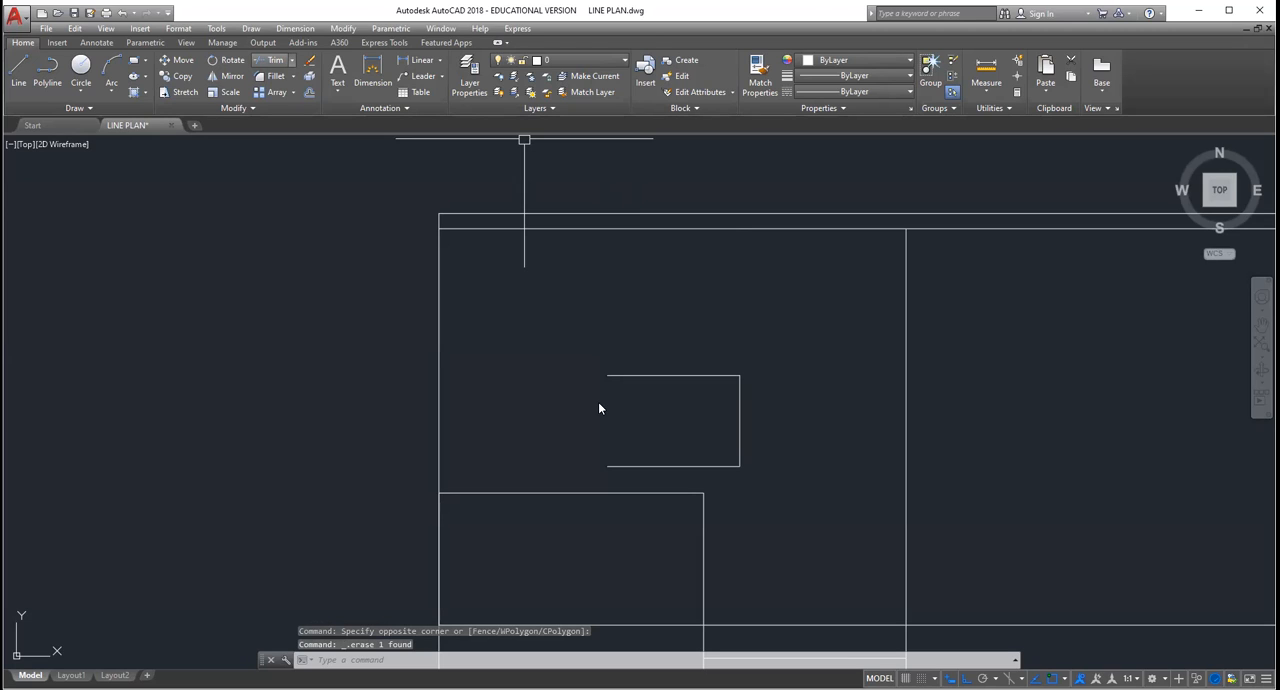
{"action": "mouse_move", "coordinate": [596, 401]}
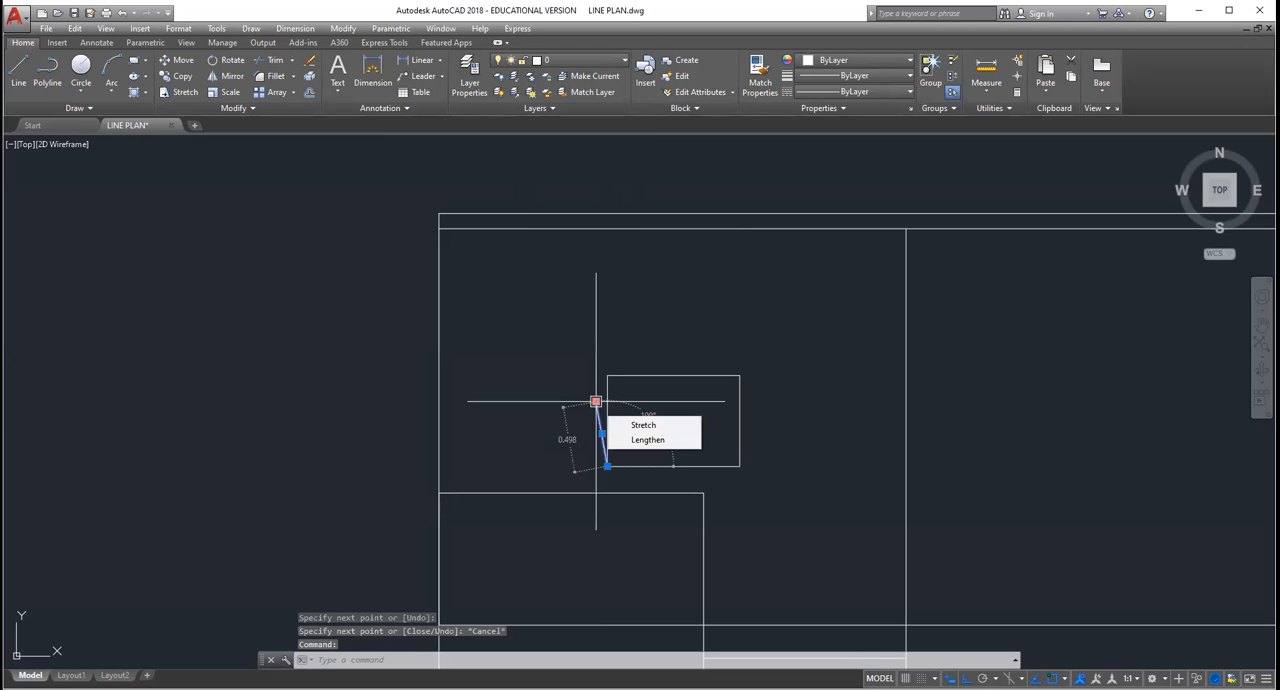
{"action": "key", "text": "Delete"}
{"action": "middle_click_drag", "start_coordinate": [663, 407], "coordinate": [621, 396]}
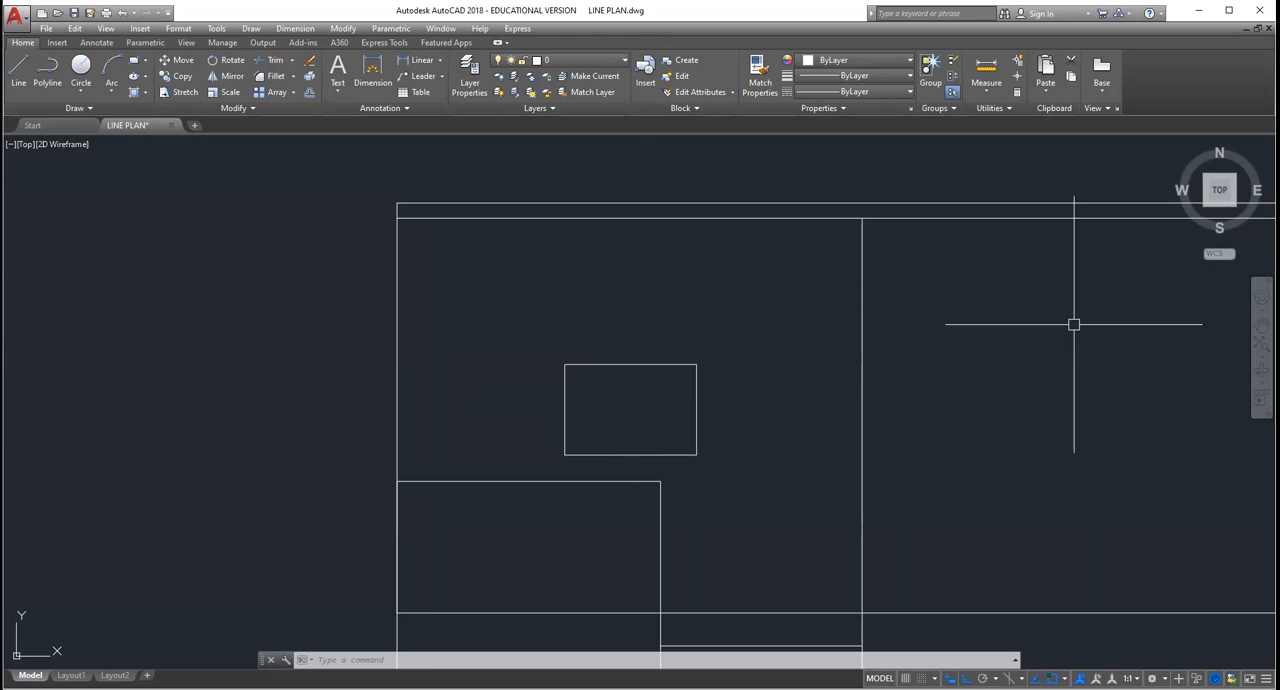
Step: Copy the framed two-pane window above the veranda wall into the elevation's right-hand bay at the same height
{"action": "scroll", "coordinate": [1074, 324], "scroll_direction": "down", "scroll_amount": 3}
{"action": "scroll", "coordinate": [1049, 338], "scroll_direction": "up", "scroll_amount": 3}
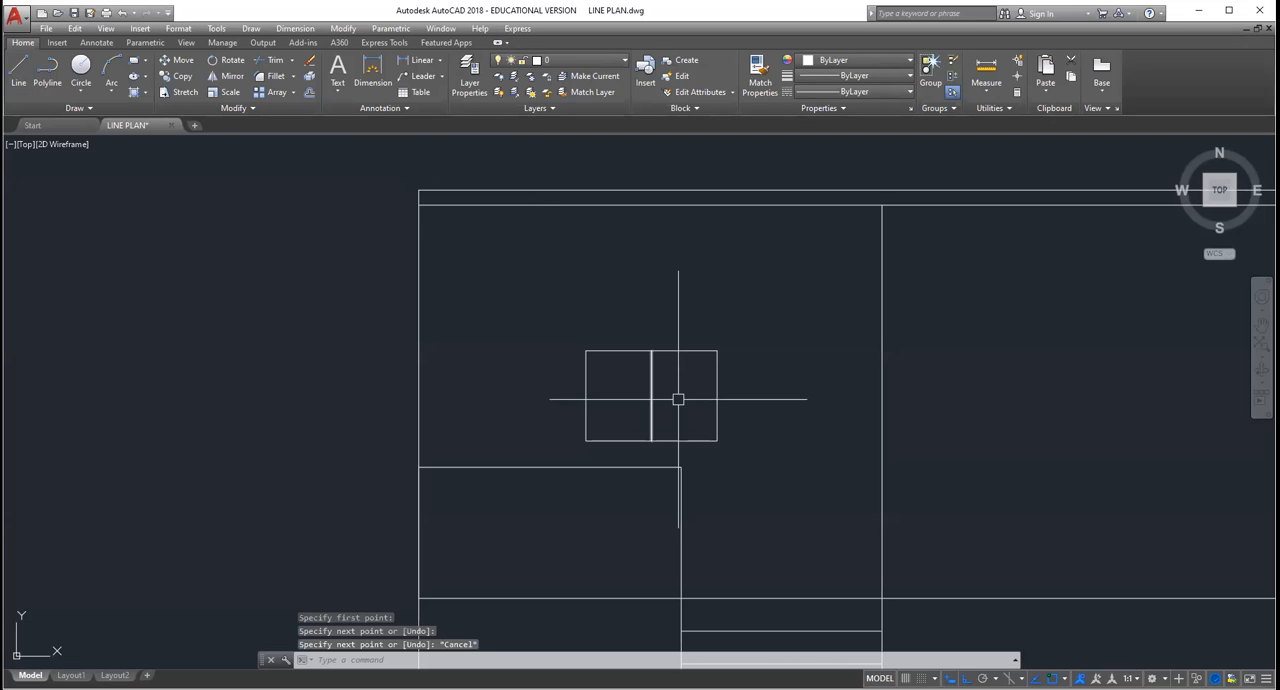
{"action": "scroll", "coordinate": [663, 344], "scroll_direction": "up", "scroll_amount": 2}
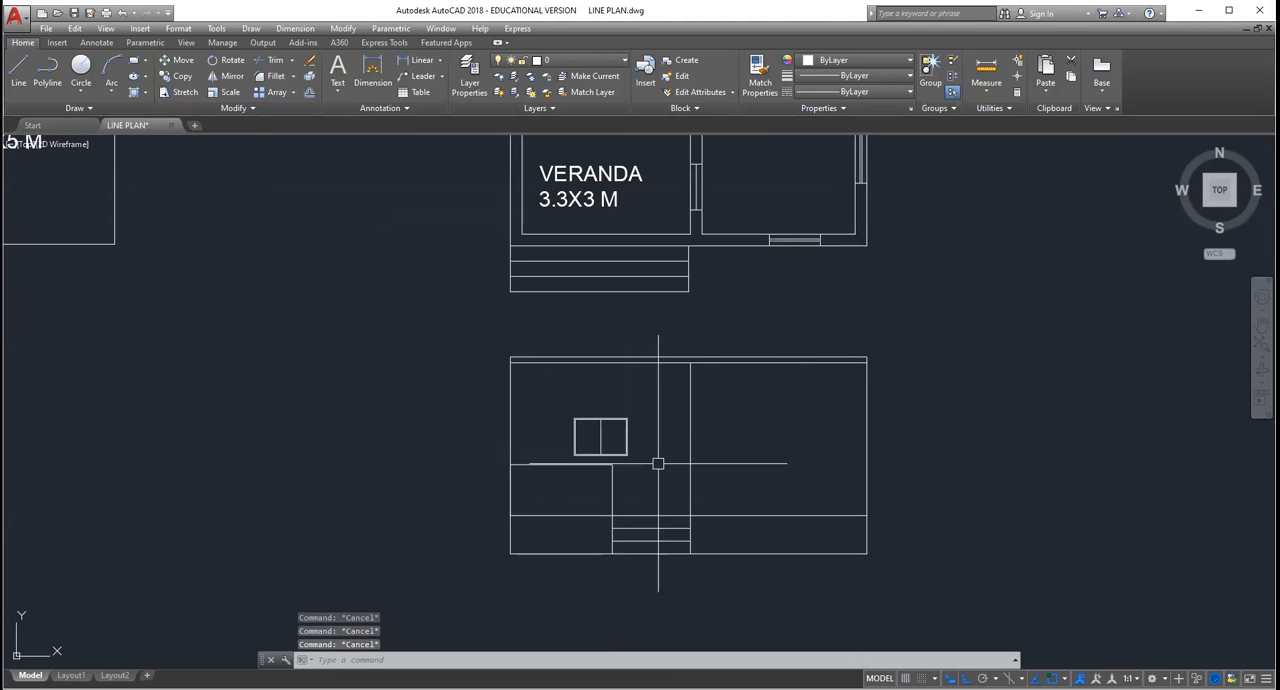
{"action": "left_click", "coordinate": [658, 463]}
{"action": "left_click", "coordinate": [555, 394]}
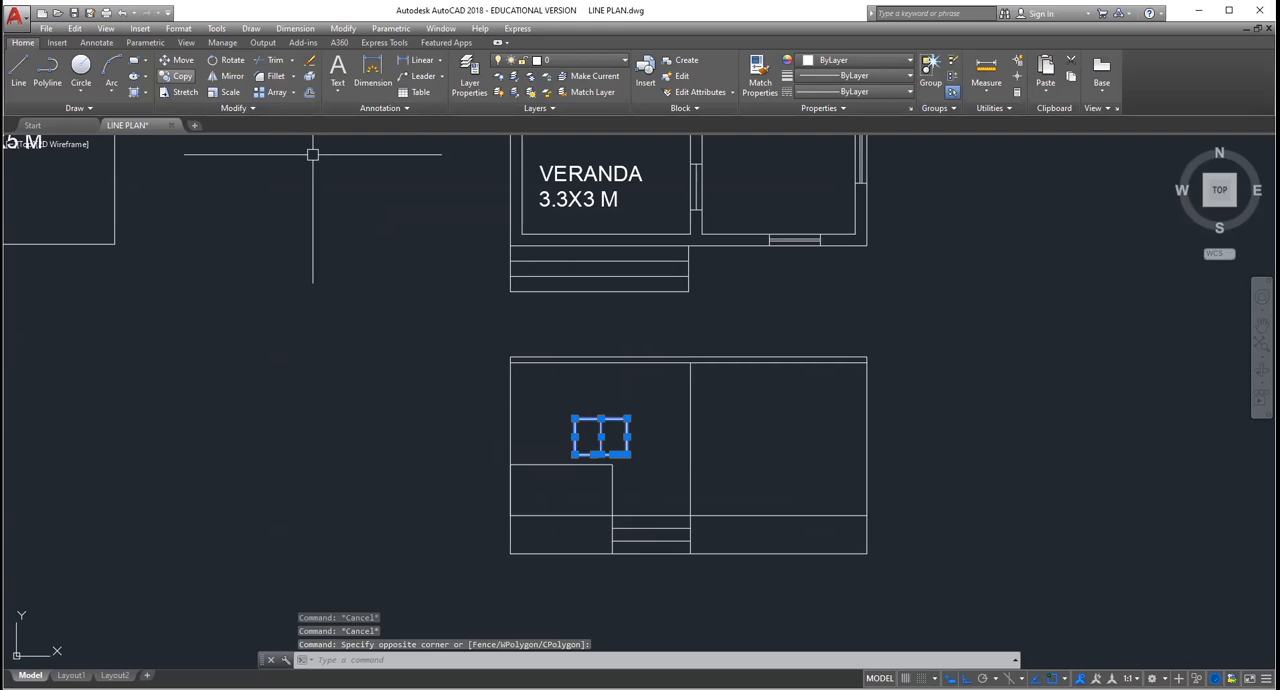
{"action": "left_click", "coordinate": [573, 417]}
{"action": "left_click", "coordinate": [750, 417]}
{"action": "key", "text": "Escape"}
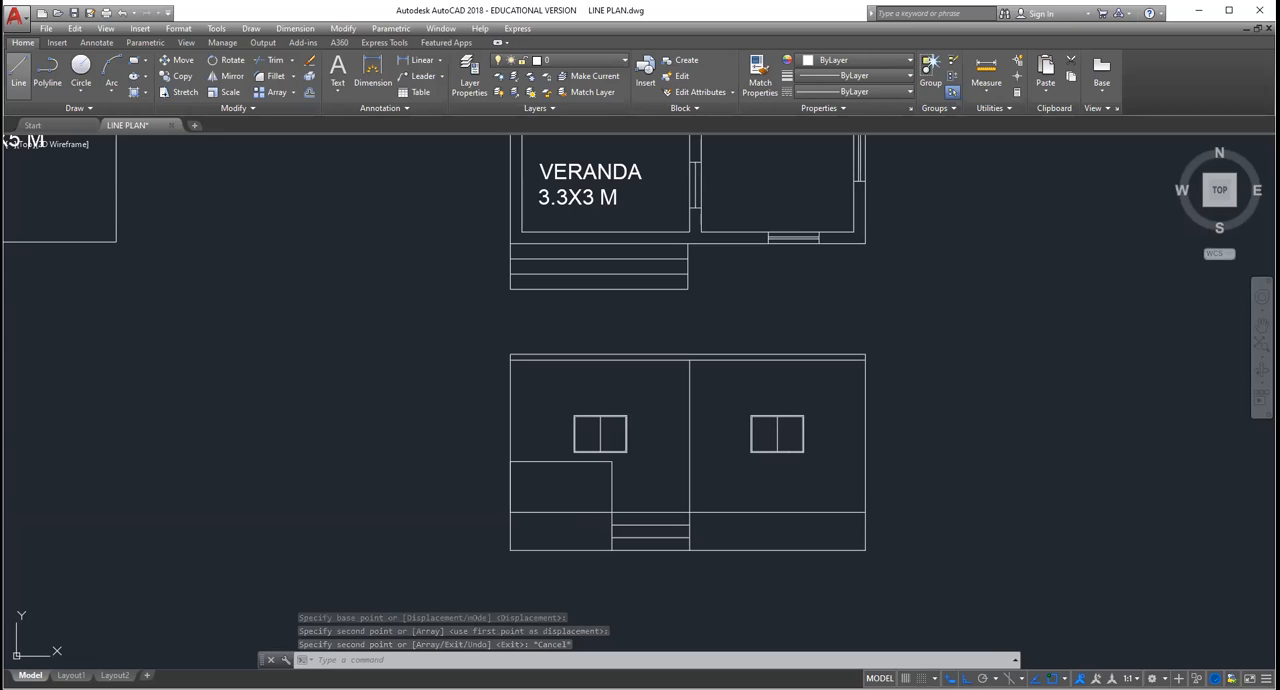
{"action": "left_click", "coordinate": [18, 72]}
{"action": "scroll", "coordinate": [598, 457], "scroll_direction": "up", "scroll_amount": 2}
{"action": "scroll", "coordinate": [587, 463], "scroll_direction": "up", "scroll_amount": 2}
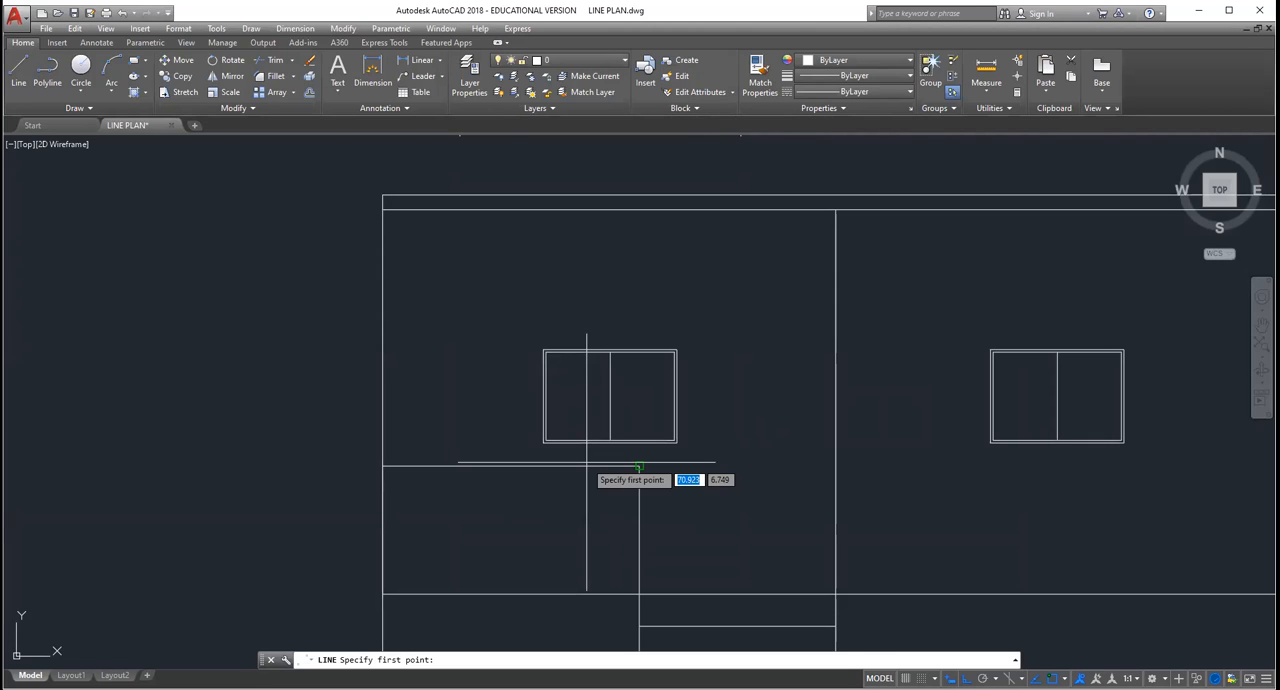
{"action": "key", "text": "Escape"}
Step: Create a donut with diameters 0.5 and 0.375 in the empty space left of the elevation
{"action": "left_click", "coordinate": [91, 108]}
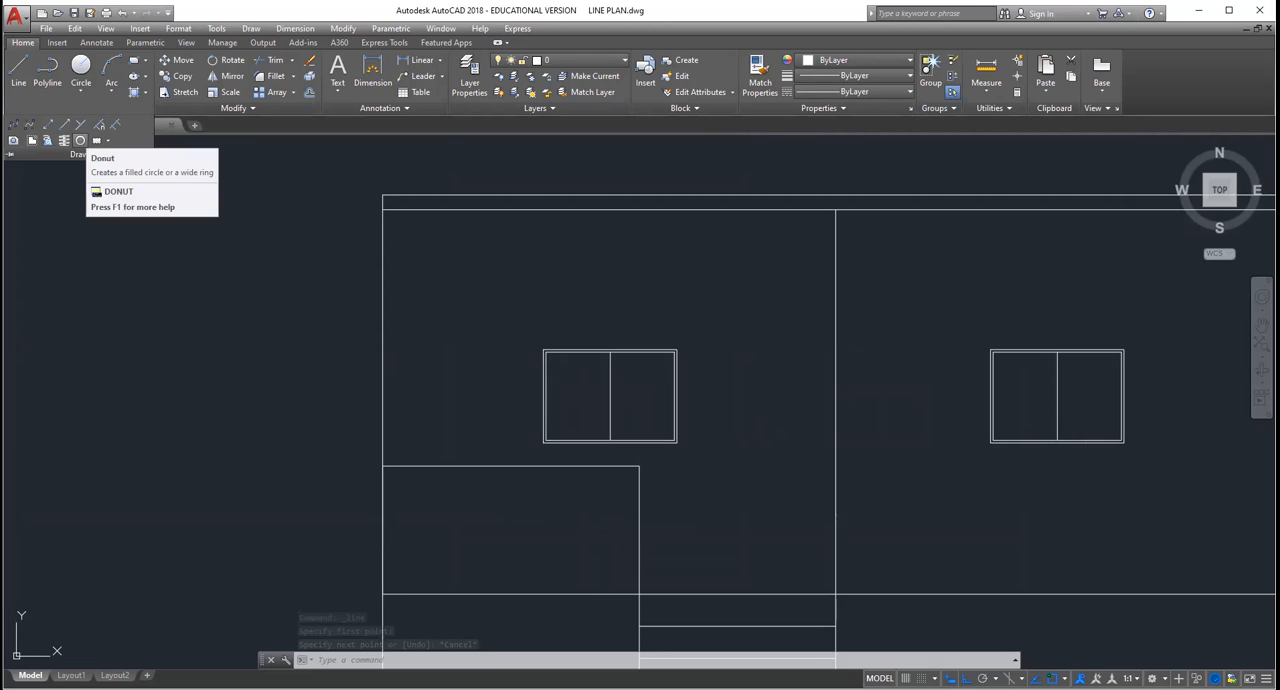
{"action": "left_click", "coordinate": [80, 140]}
{"action": "left_click", "coordinate": [153, 342]}
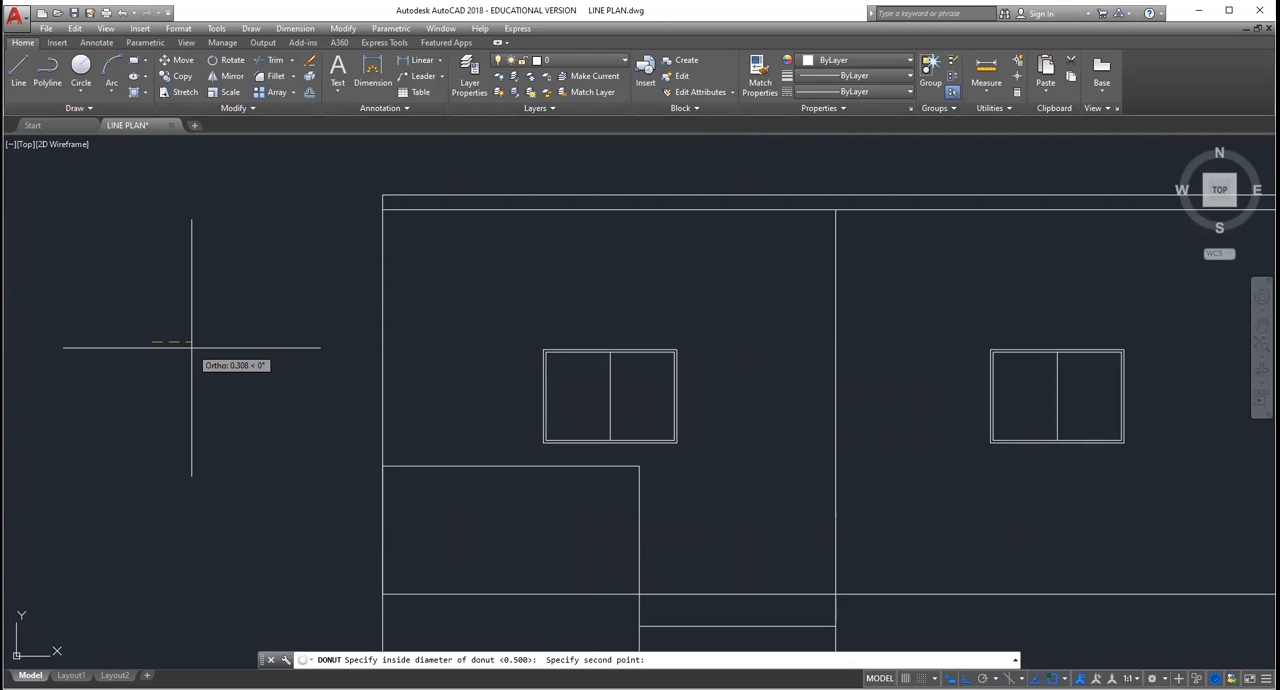
{"action": "type", "text": "0.5"}
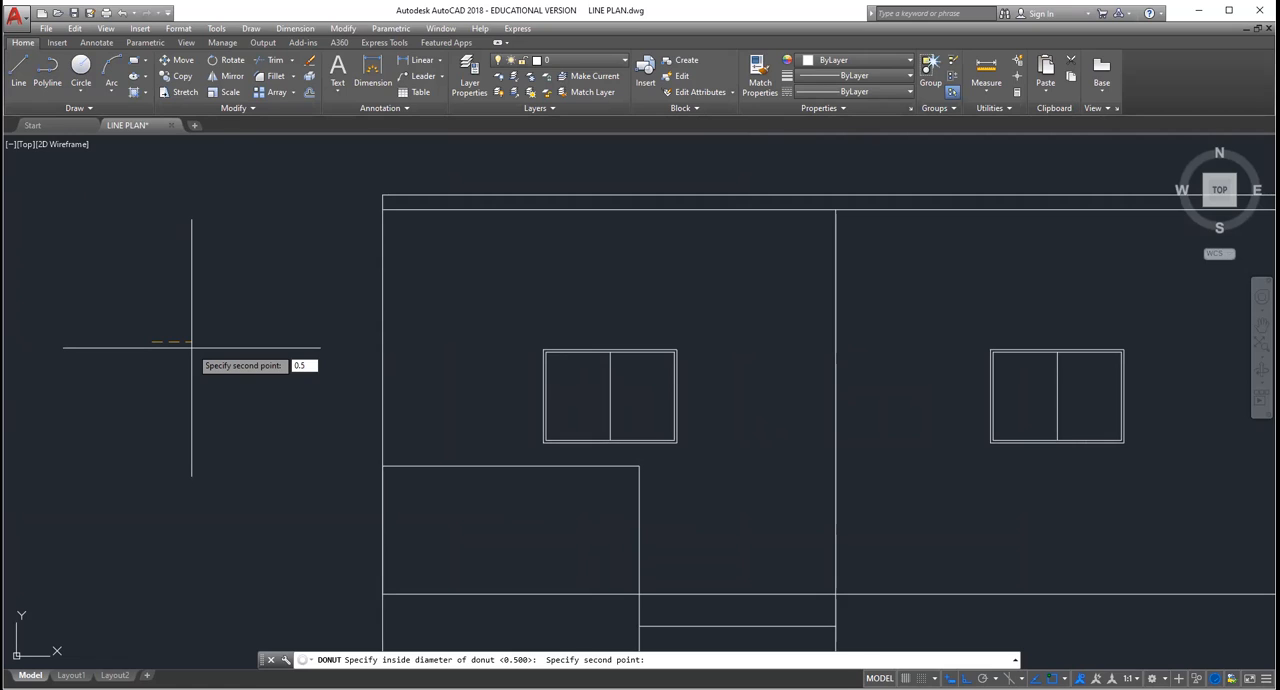
{"action": "key", "text": "Return"}
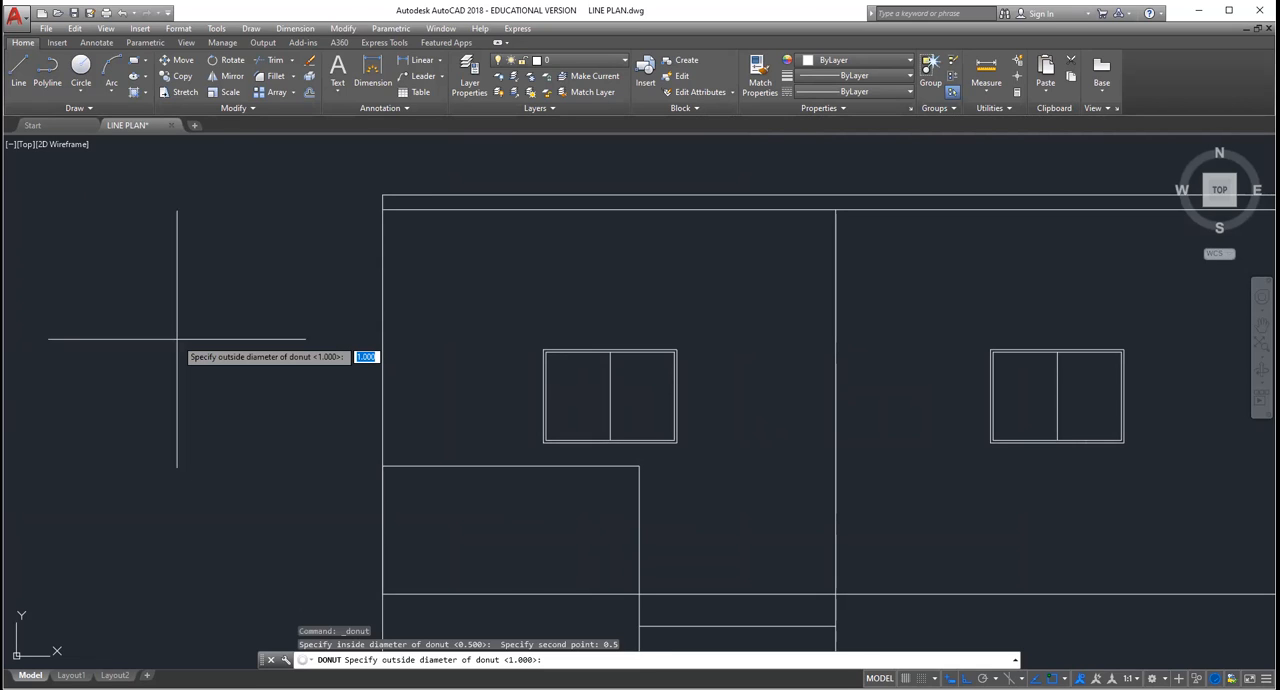
{"action": "type", "text": "0.375"}
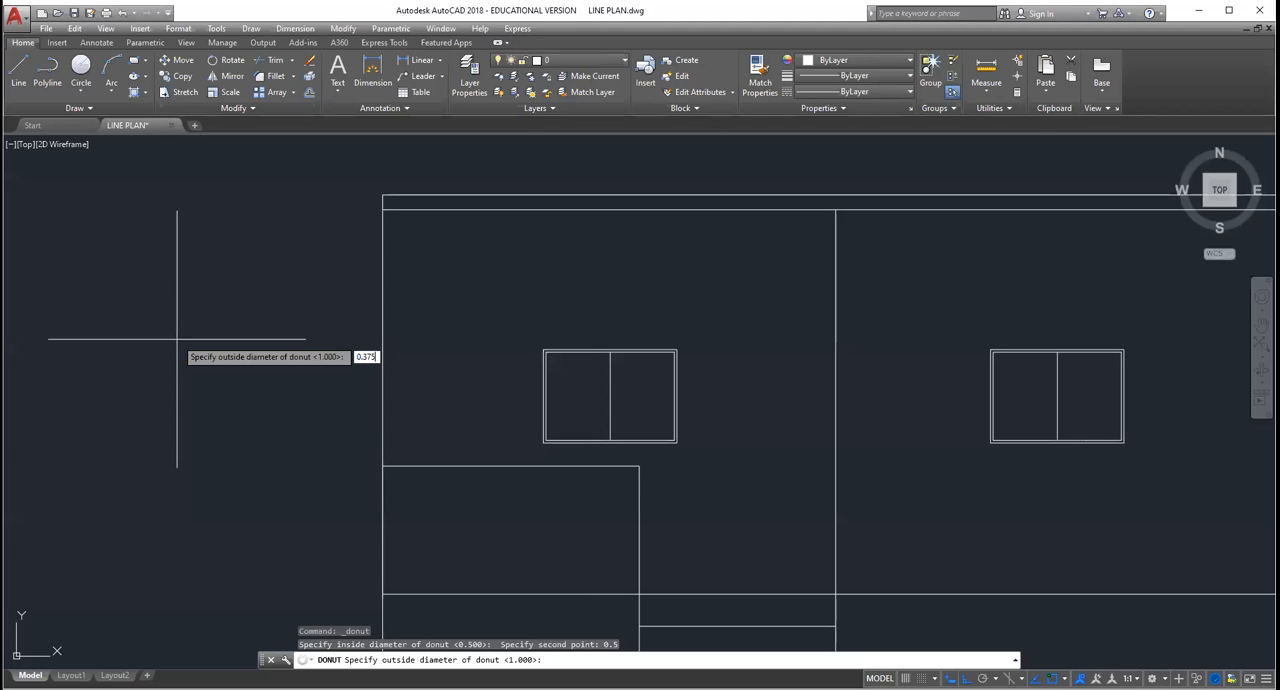
{"action": "key", "text": "Return"}
{"action": "left_click", "coordinate": [199, 372]}
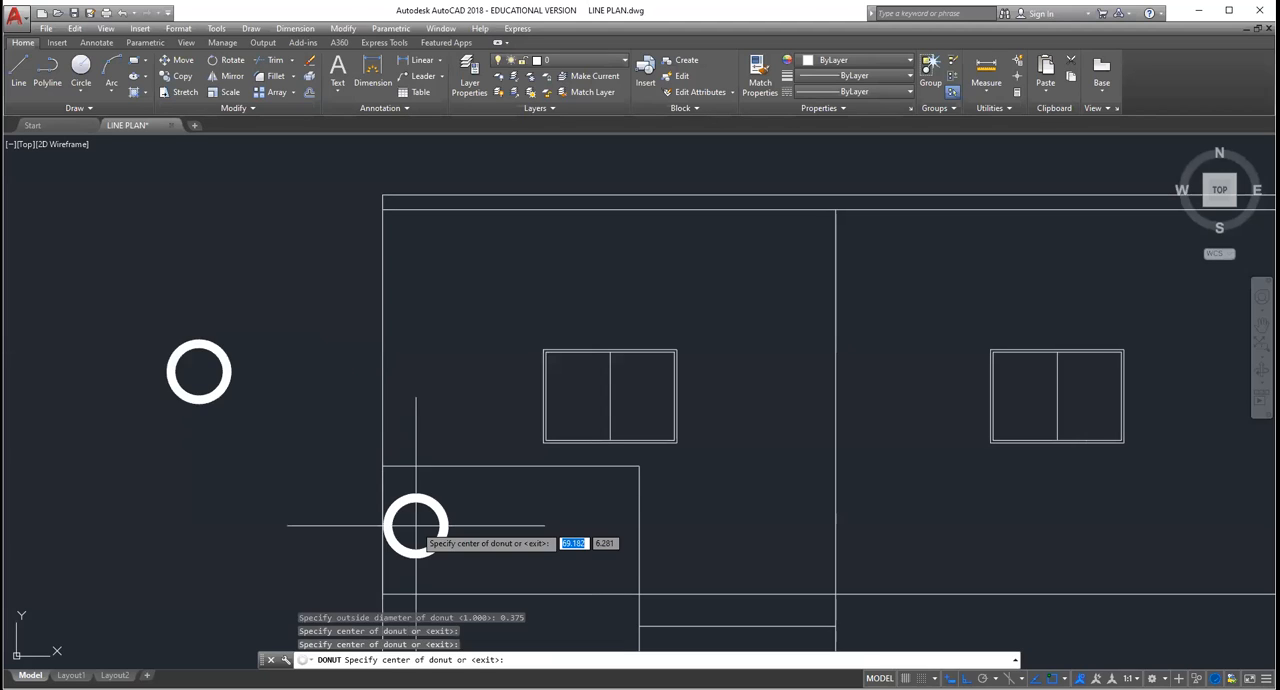
Step: Place three donuts in a row across the low veranda wall and erase the spare donut outside the elevation
{"action": "left_click", "coordinate": [416, 525]}
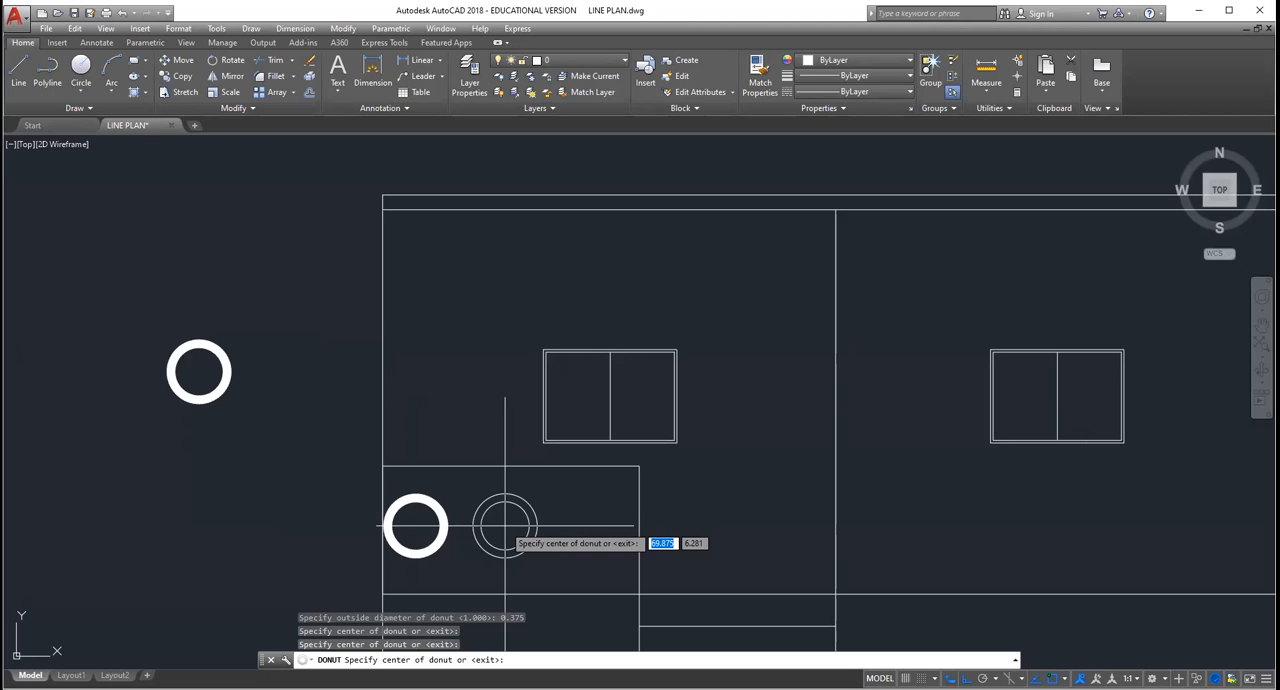
{"action": "left_click", "coordinate": [505, 525]}
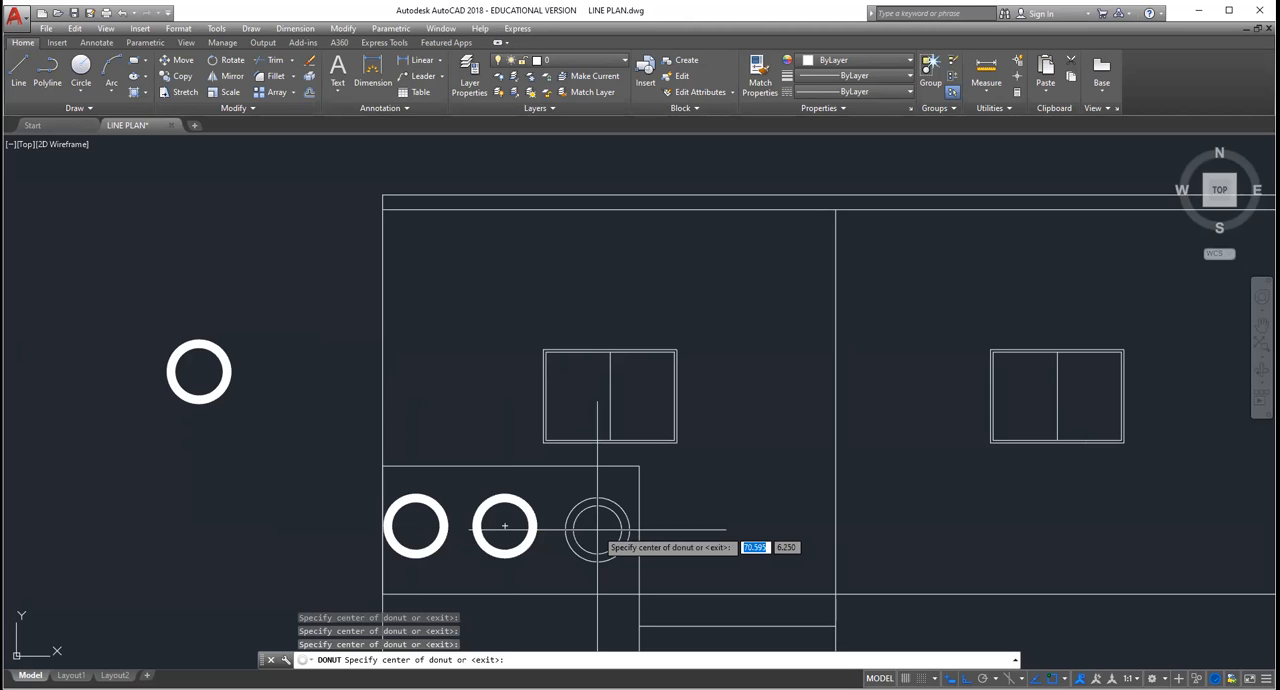
{"action": "left_click", "coordinate": [597, 529]}
{"action": "key", "text": "Escape"}
{"action": "left_click", "coordinate": [304, 447]}
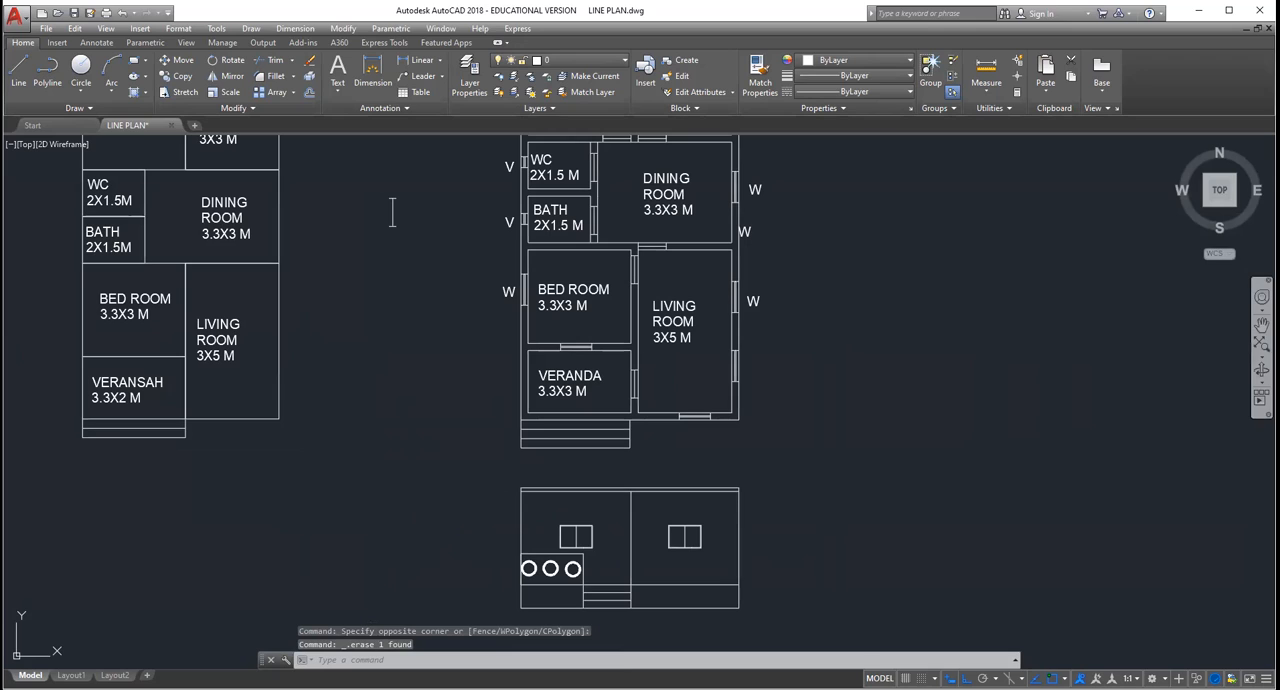
Step: Examine the front elevation, with its windows and veranda wall openings, against the floor plan above it
{"action": "middle_click_drag", "start_coordinate": [811, 608], "coordinate": [808, 528]}
{"action": "scroll", "coordinate": [808, 527], "scroll_direction": "up", "scroll_amount": 2}
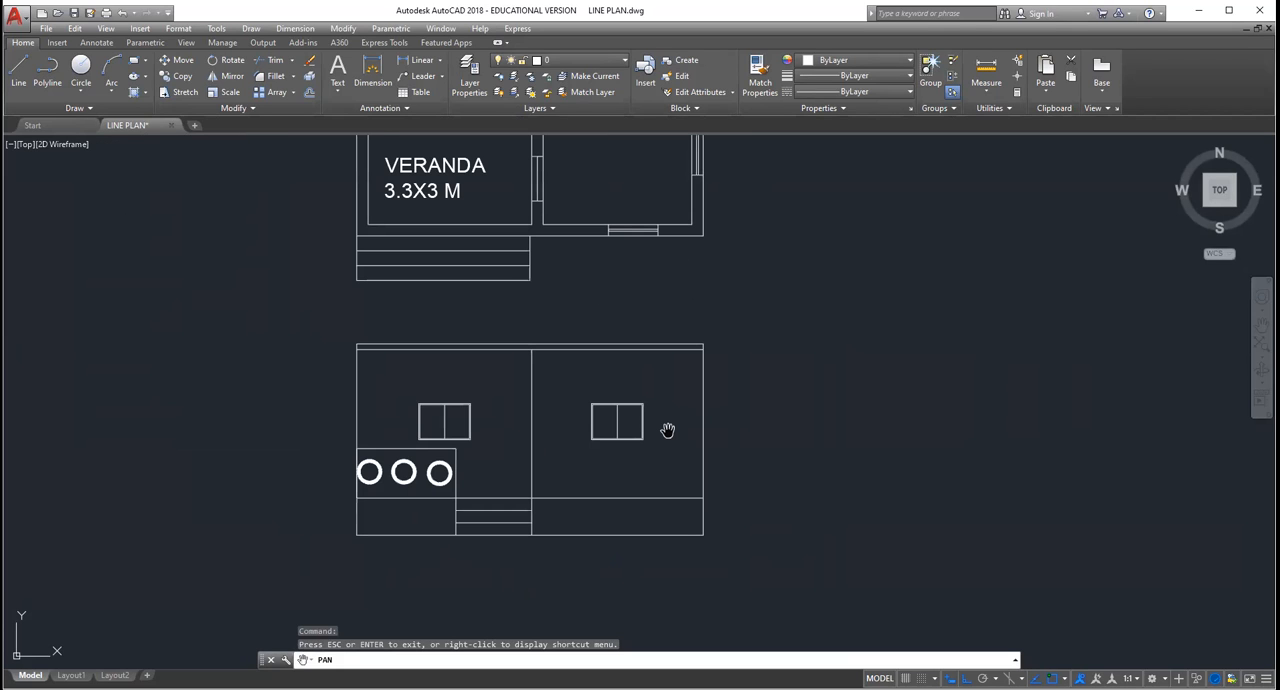
{"action": "key", "text": "Escape"}
{"action": "key", "text": "Escape"}
{"action": "key", "text": "Escape"}
{"action": "middle_click", "coordinate": [384, 480]}
{"action": "middle_click", "coordinate": [384, 481]}
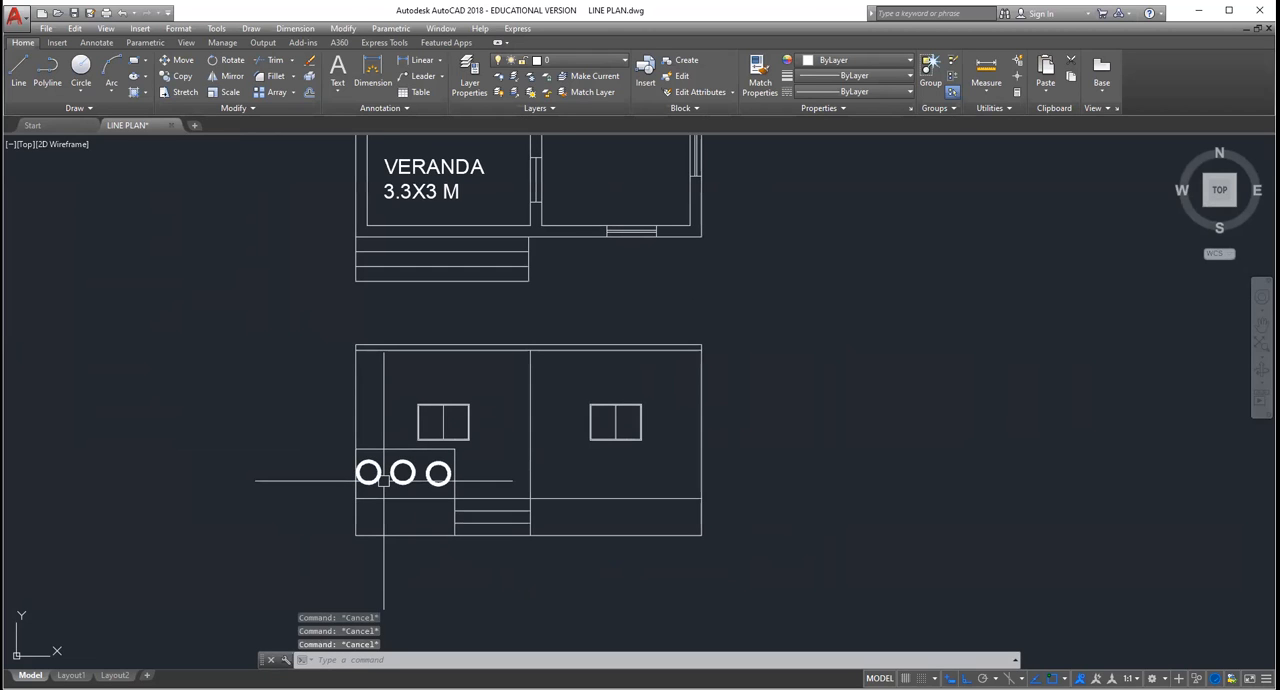
{"action": "scroll", "coordinate": [722, 423], "scroll_direction": "down", "scroll_amount": 2}
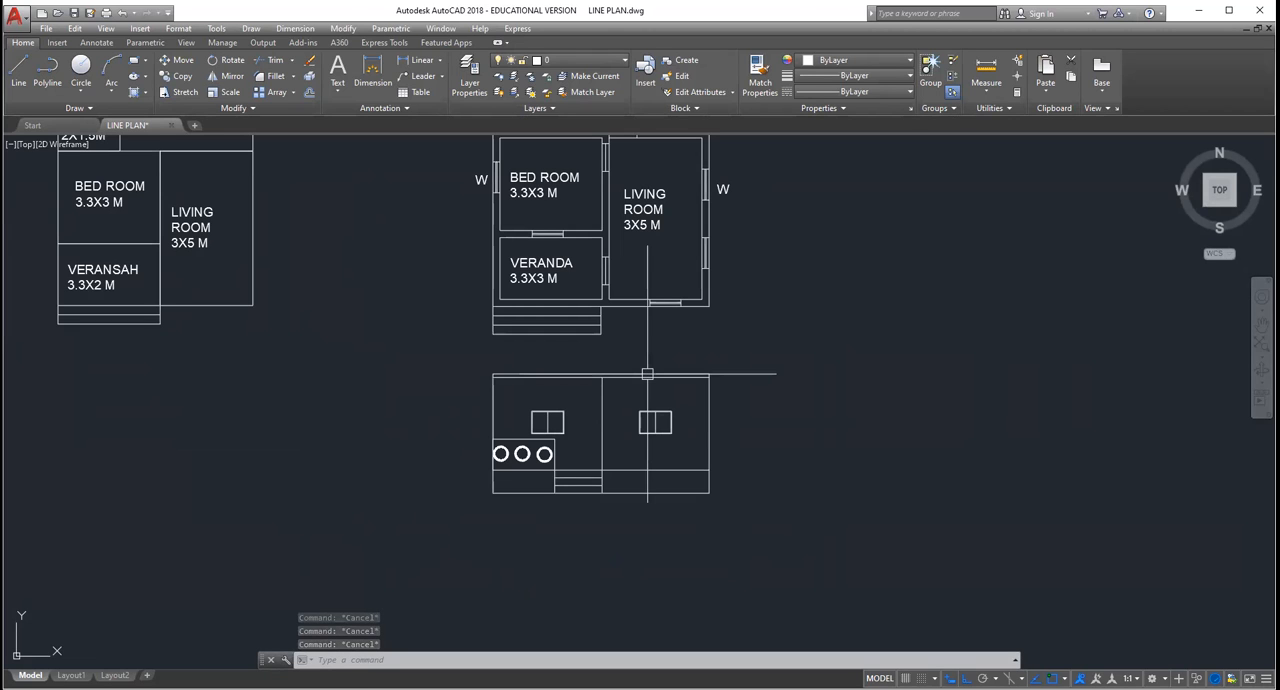
{"action": "scroll", "coordinate": [726, 423], "scroll_direction": "up", "scroll_amount": 2}
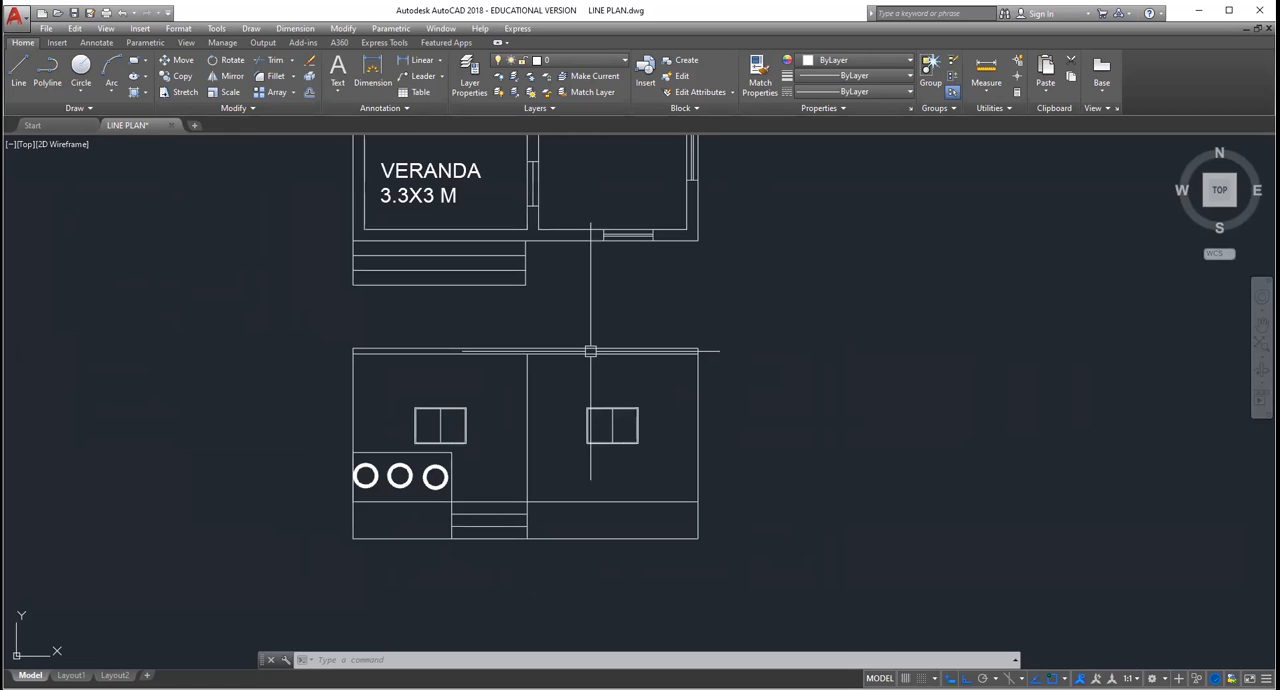
{"action": "scroll", "coordinate": [541, 258], "scroll_direction": "down", "scroll_amount": 2}
{"action": "scroll", "coordinate": [541, 258], "scroll_direction": "up", "scroll_amount": 2}
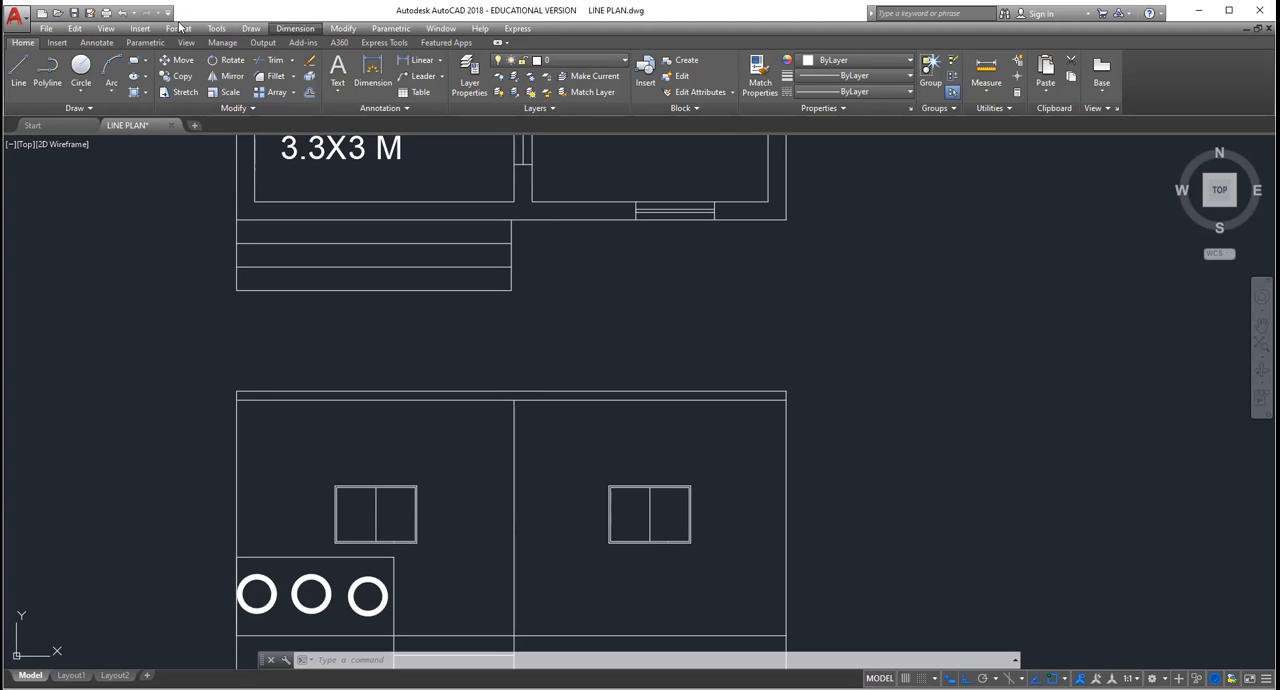
{"action": "left_click", "coordinate": [143, 28]}
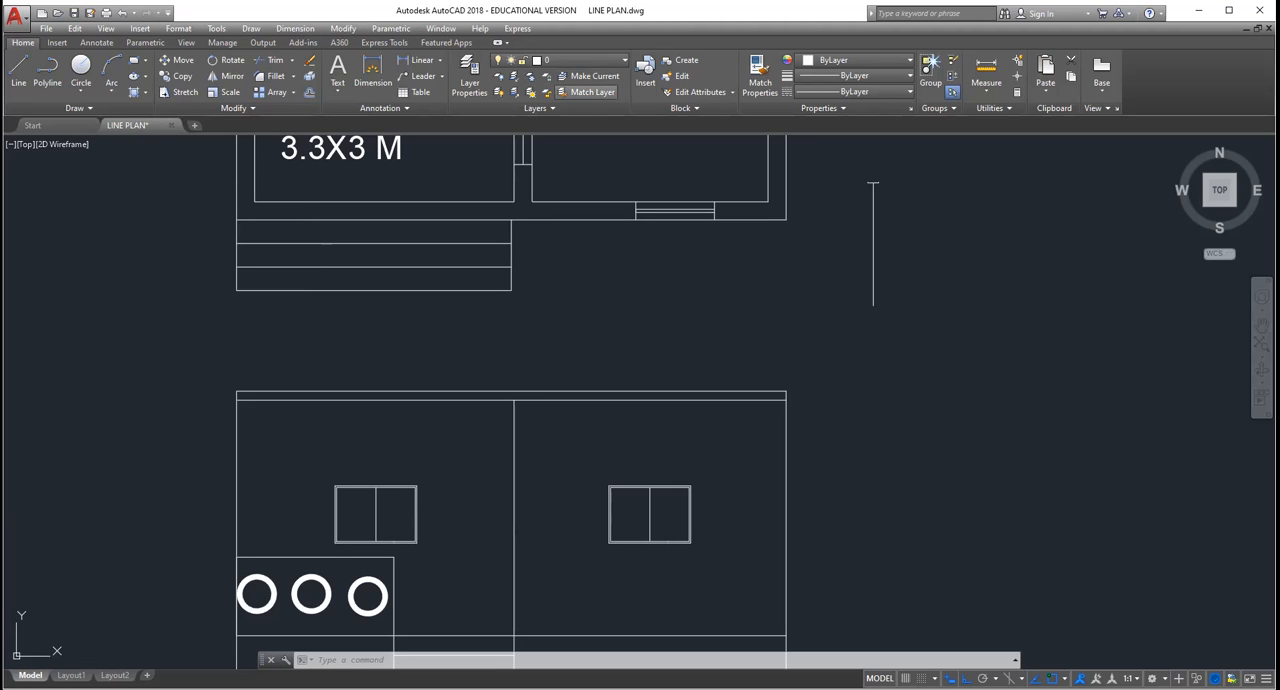
{"action": "key", "text": "Escape"}
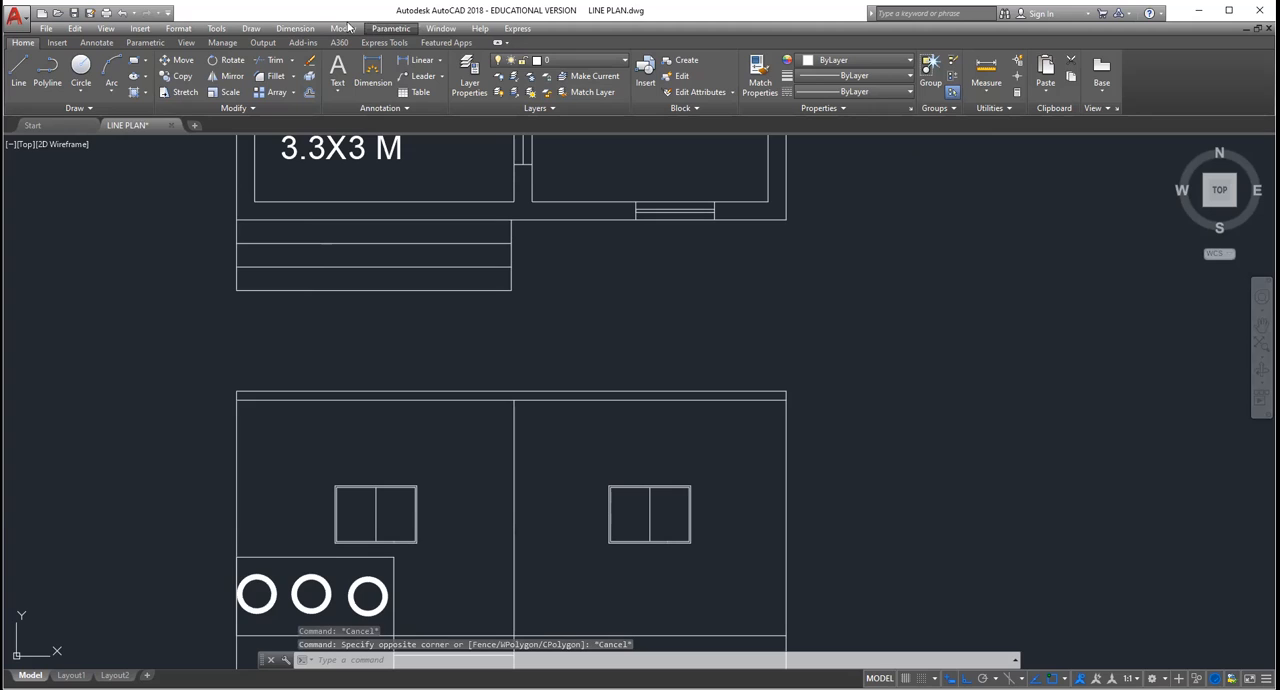
{"action": "left_click", "coordinate": [348, 27]}
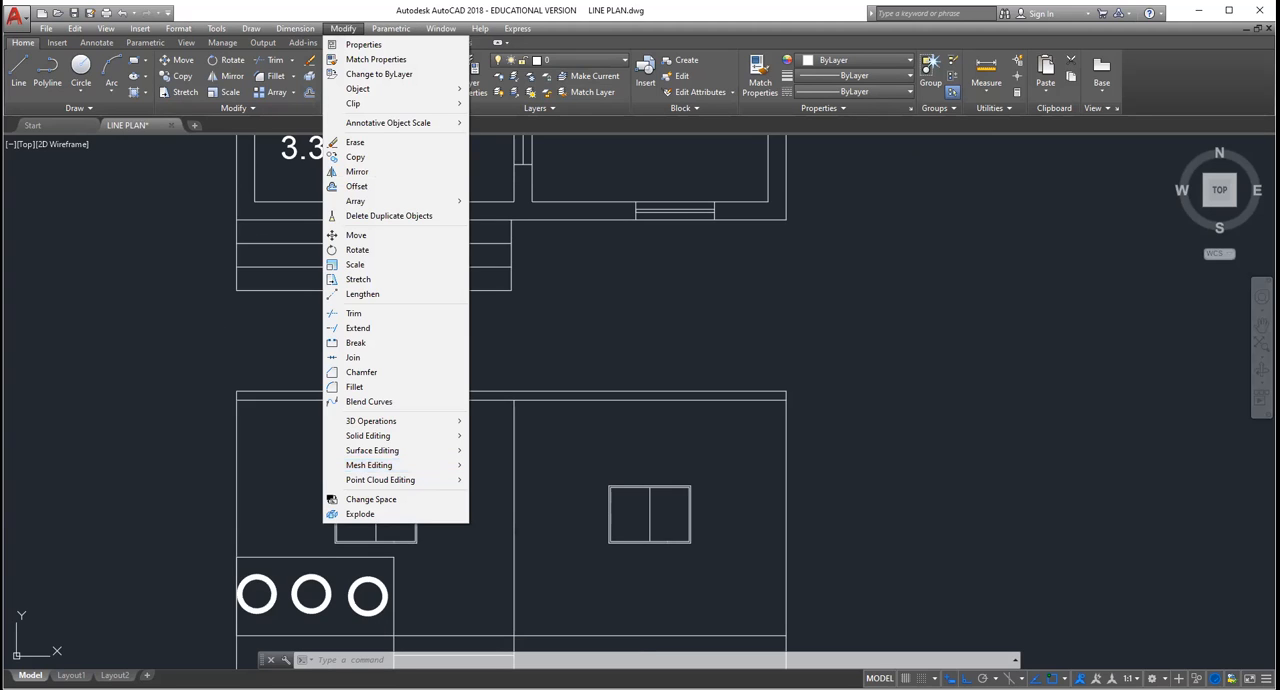
{"action": "left_click", "coordinate": [252, 481]}
{"action": "scroll", "coordinate": [252, 481], "scroll_direction": "down", "scroll_amount": 2}
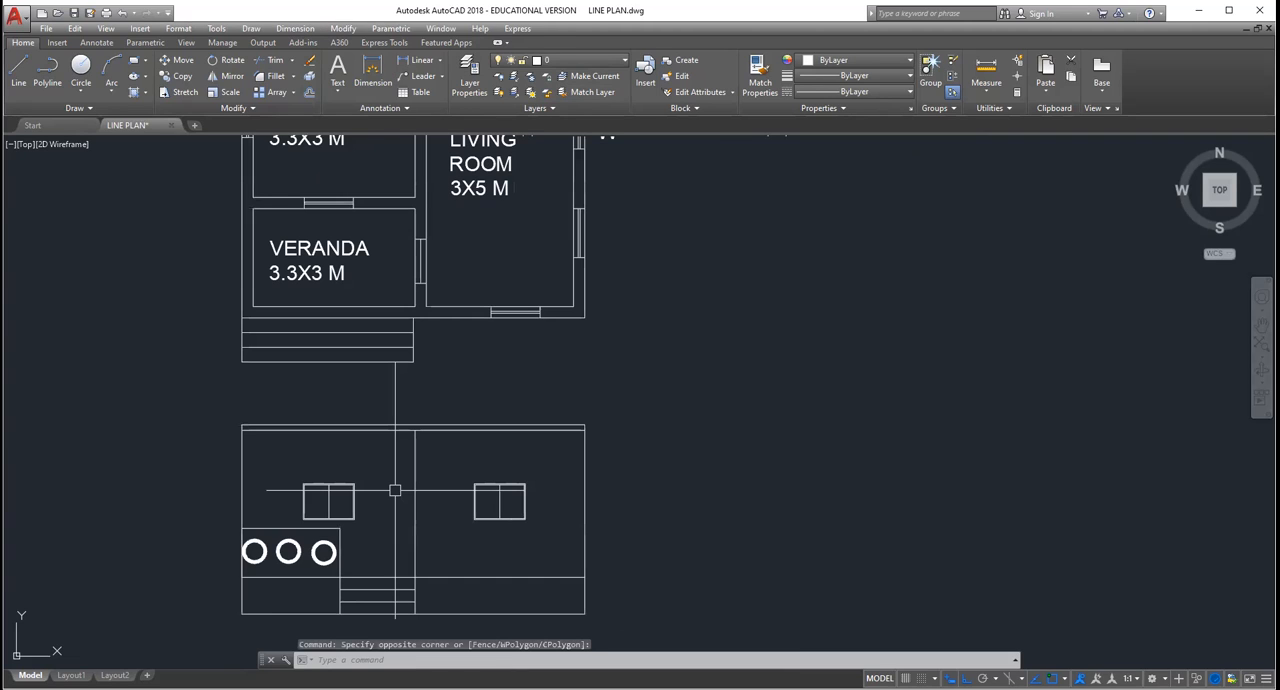
{"action": "scroll", "coordinate": [379, 520], "scroll_direction": "up", "scroll_amount": 6}
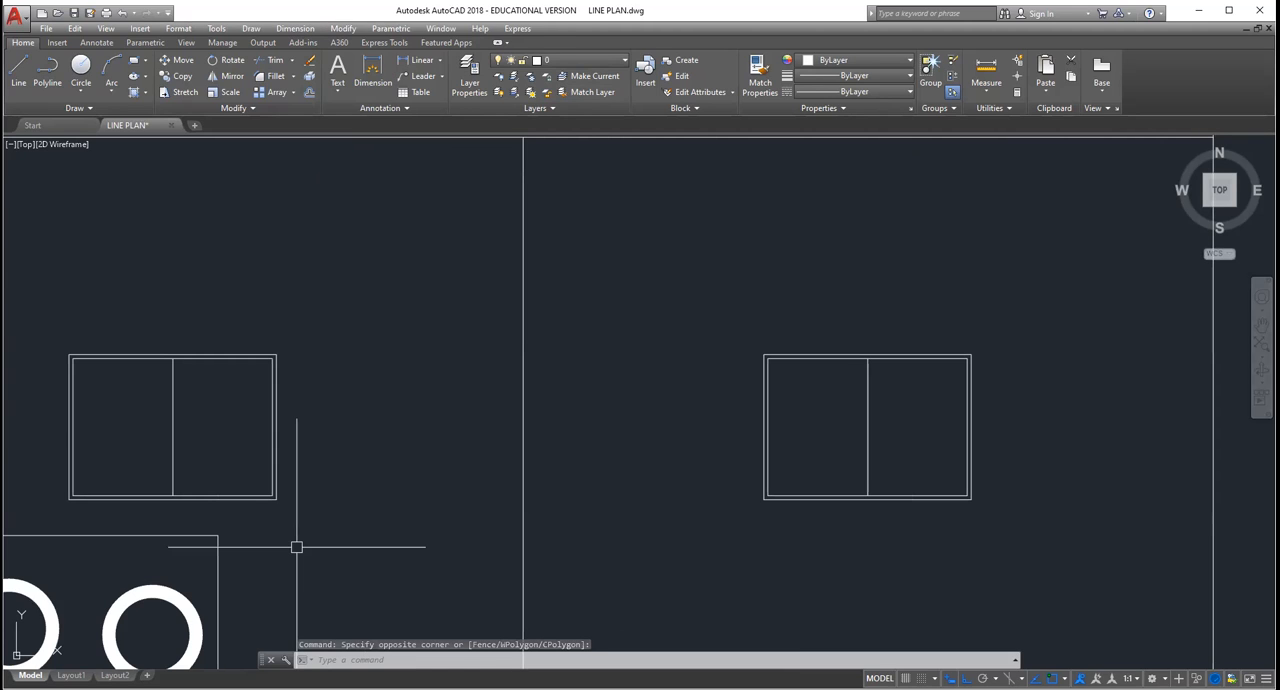
{"action": "scroll", "coordinate": [425, 560], "scroll_direction": "down", "scroll_amount": 4}
{"action": "scroll", "coordinate": [621, 496], "scroll_direction": "down", "scroll_amount": 6}
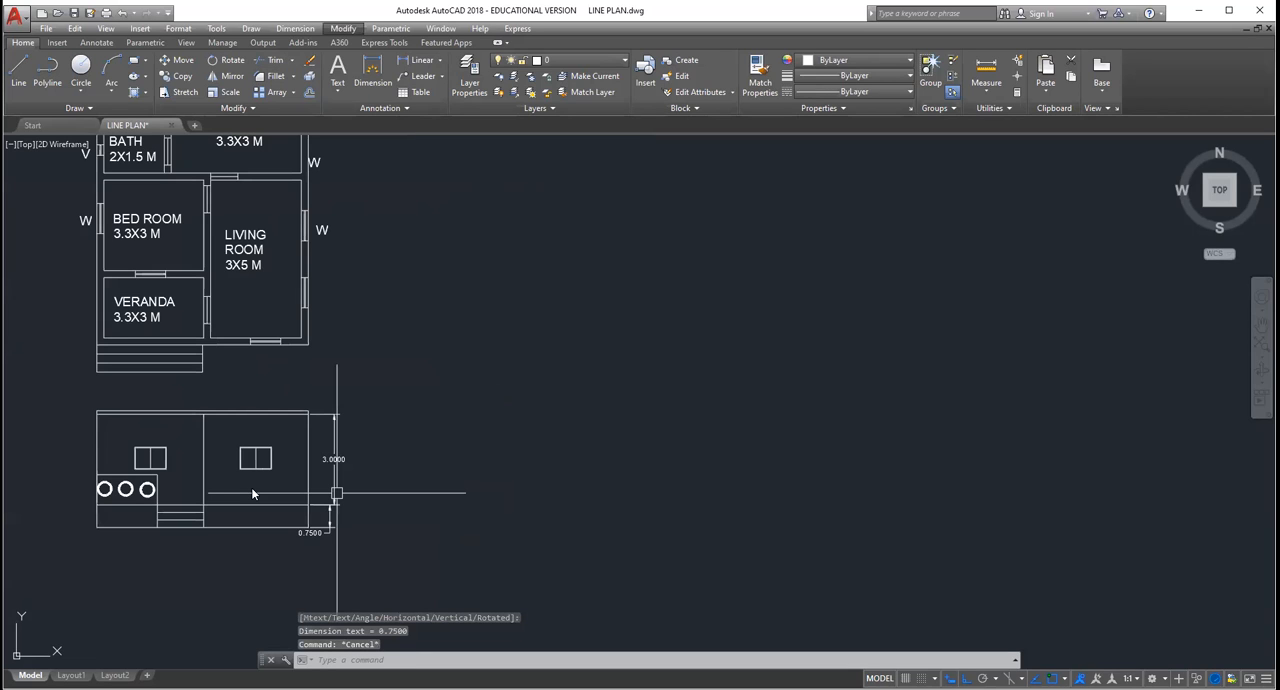
Step: Erase the stray horizontal window symbol lying inside the upper bedroom, above its room label
{"action": "scroll", "coordinate": [253, 494], "scroll_direction": "down", "scroll_amount": 2}
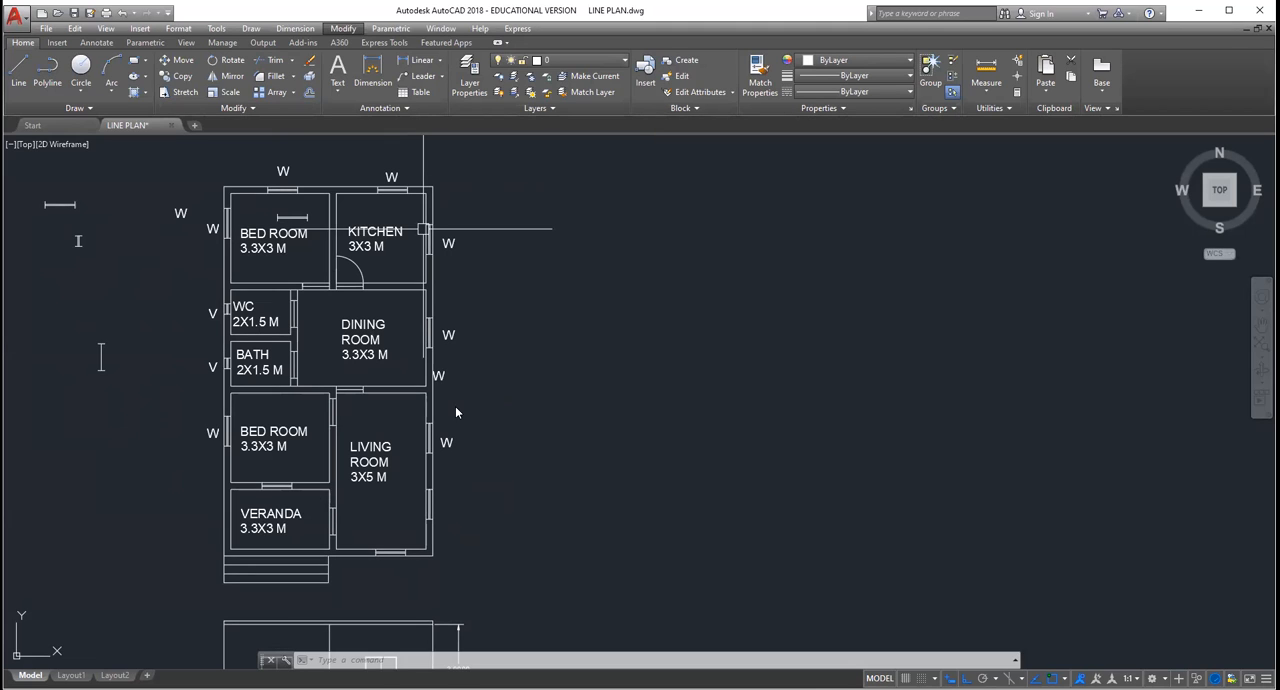
{"action": "scroll", "coordinate": [443, 402], "scroll_direction": "down", "scroll_amount": 2}
{"action": "scroll", "coordinate": [403, 237], "scroll_direction": "up", "scroll_amount": 2}
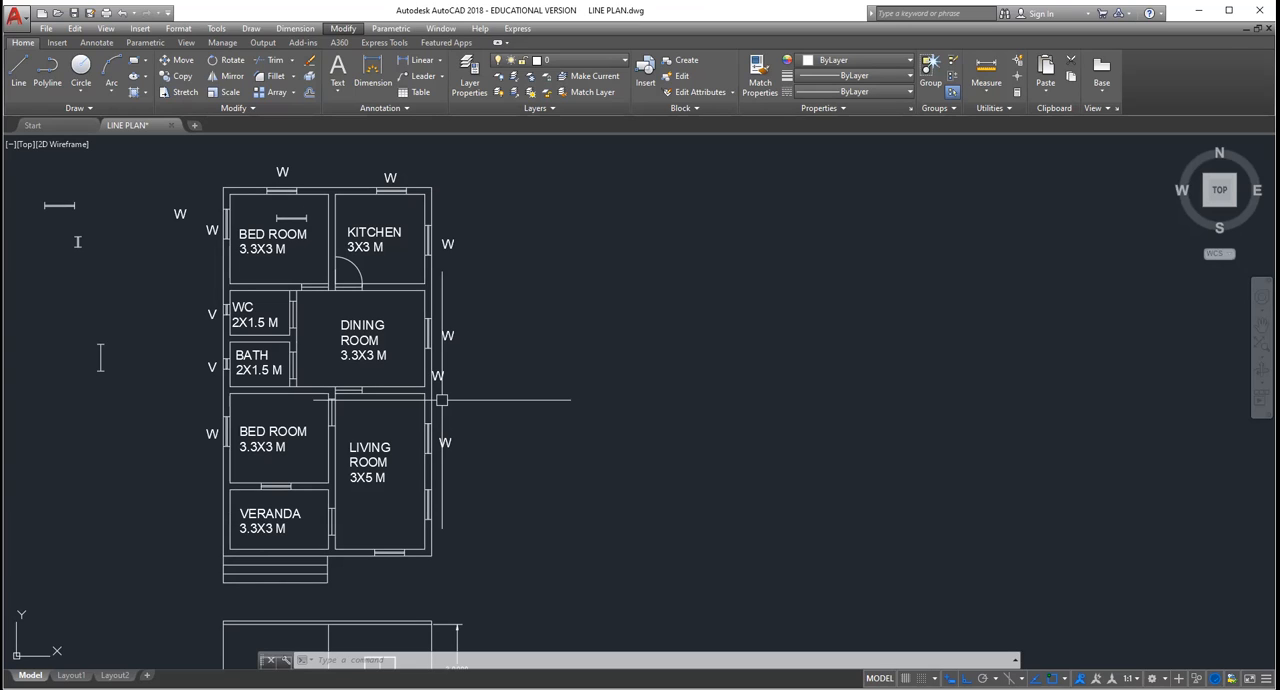
{"action": "key", "text": "Escape"}
{"action": "key", "text": "Escape"}
{"action": "left_click", "coordinate": [283, 217]}
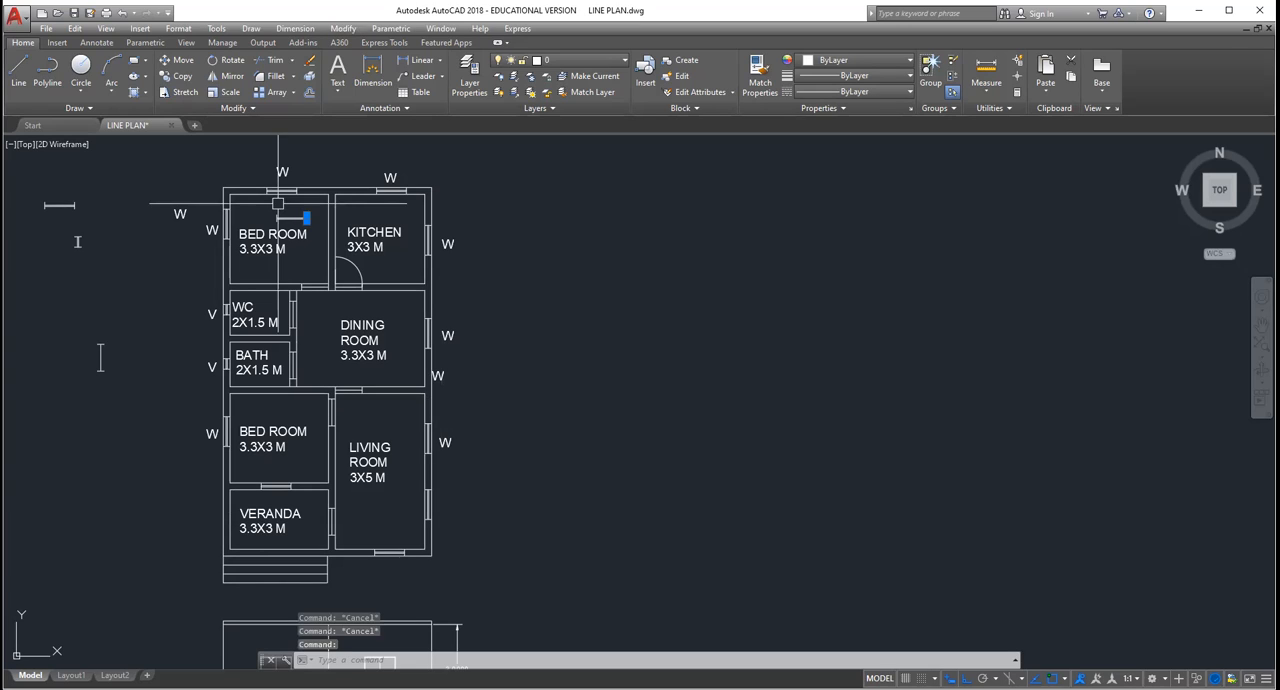
{"action": "key", "text": "Escape"}
{"action": "left_click", "coordinate": [283, 216]}
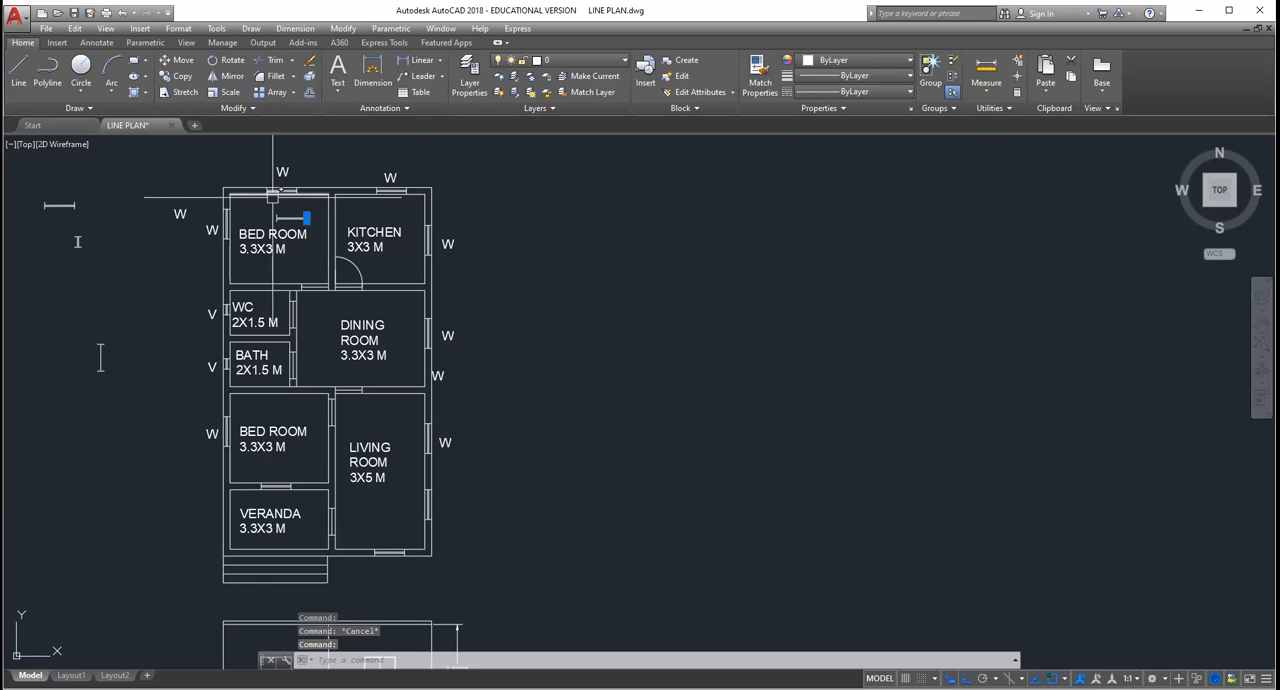
{"action": "key", "text": "Escape"}
{"action": "scroll", "coordinate": [301, 213], "scroll_direction": "up", "scroll_amount": 5}
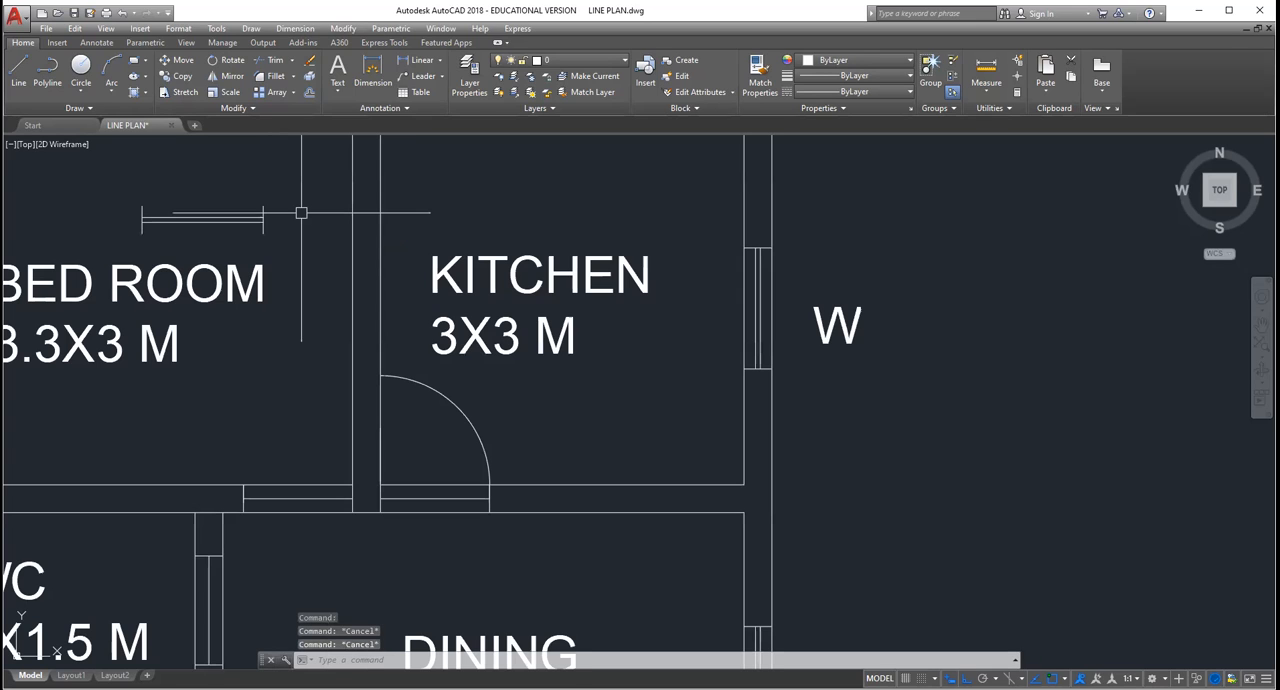
{"action": "key", "text": "Escape"}
{"action": "left_click", "coordinate": [297, 191]}
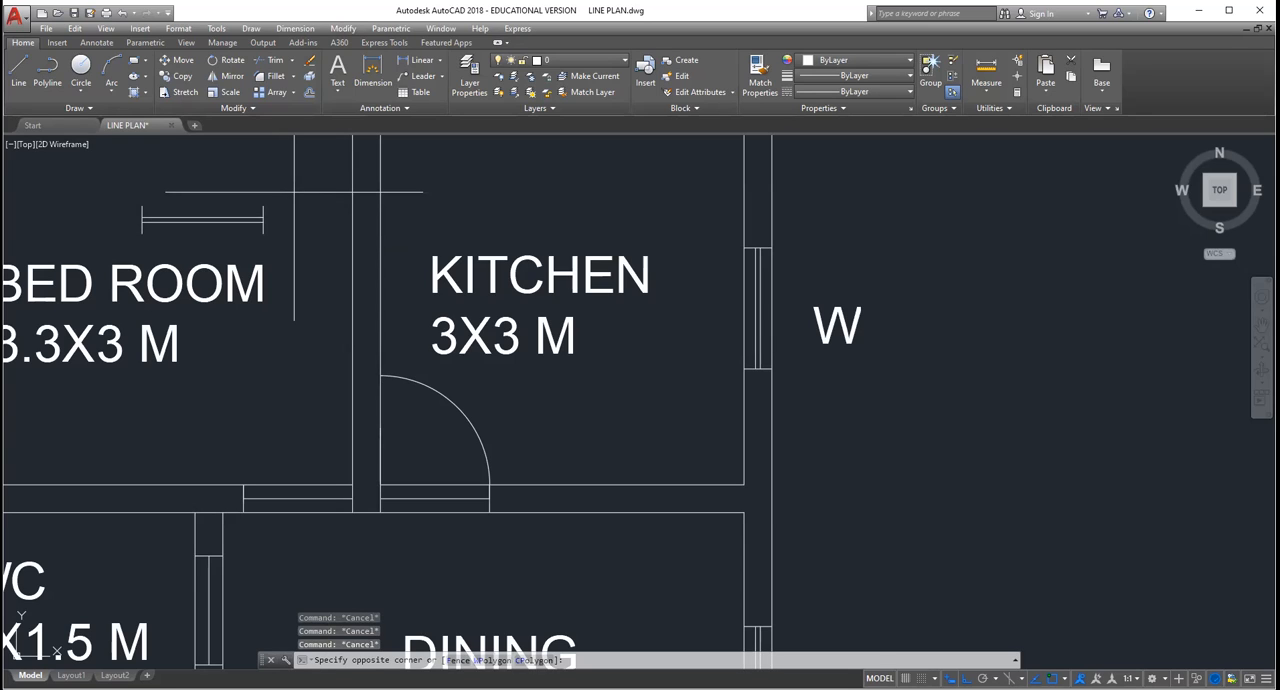
{"action": "left_click", "coordinate": [115, 248]}
{"action": "key", "text": "Delete"}
{"action": "scroll", "coordinate": [43, 226], "scroll_direction": "down", "scroll_amount": 5}
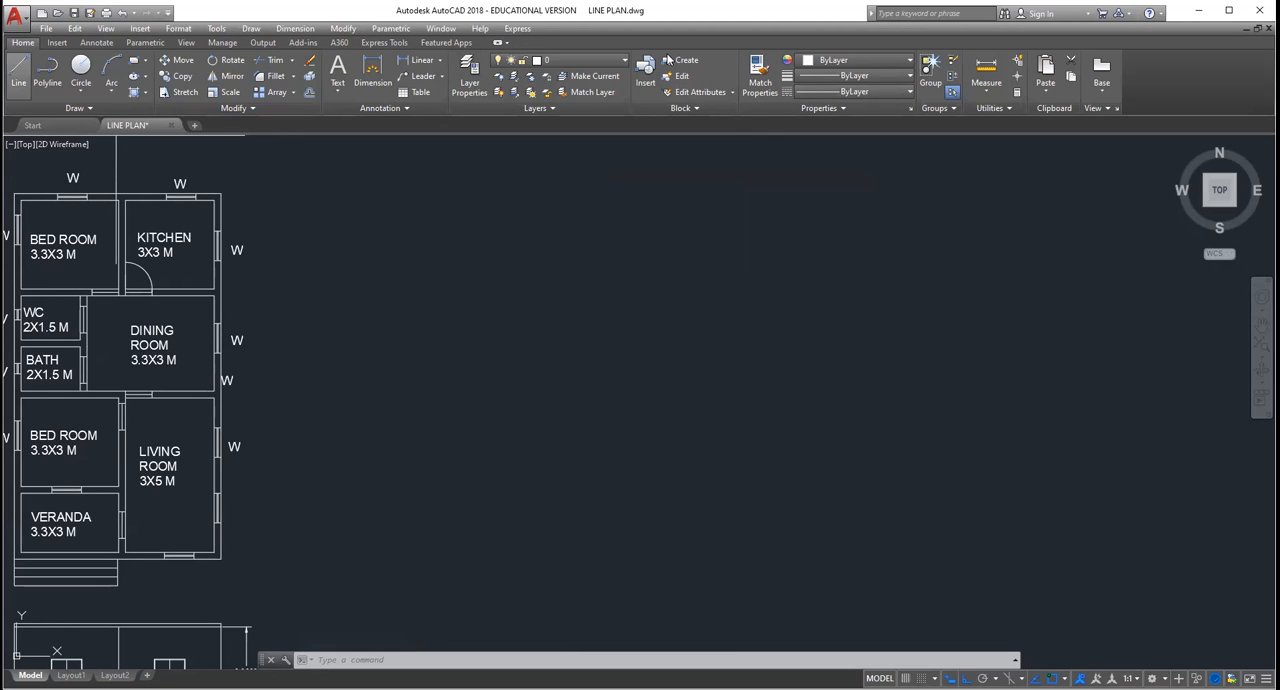
Step: Load the ISO dash space linetype ACAD_ISO03W100 from acad.lin into the drawing
{"action": "left_click", "coordinate": [858, 93]}
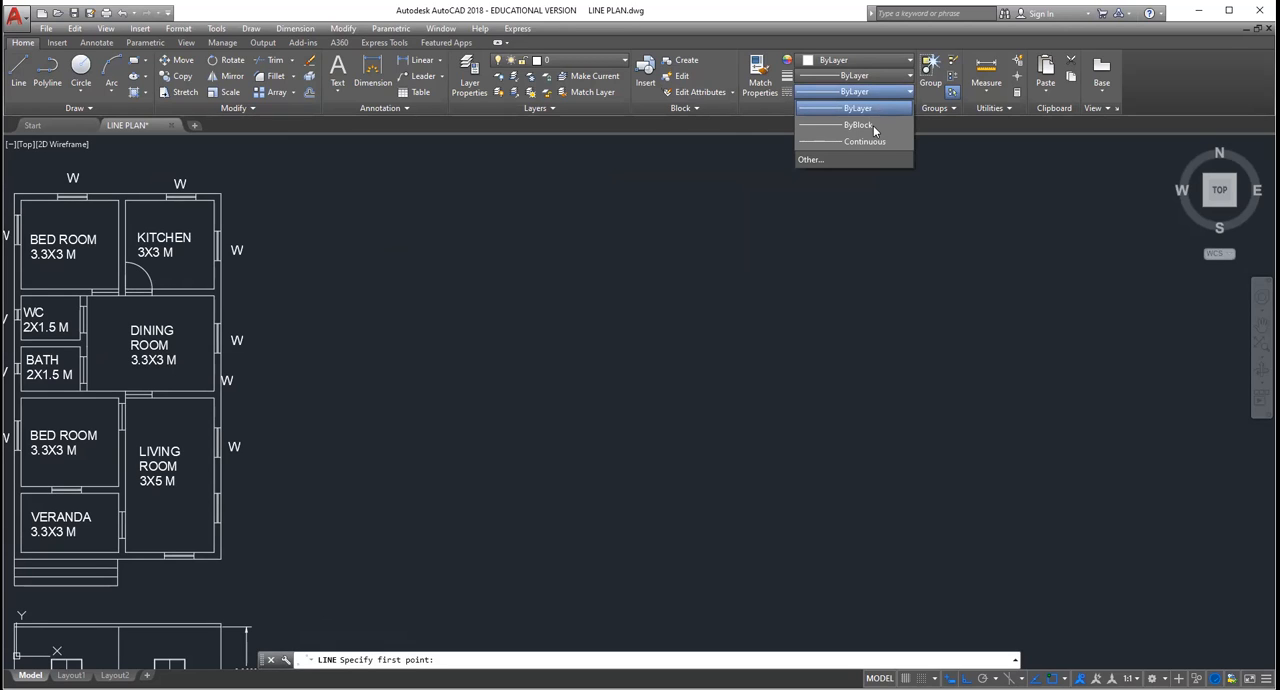
{"action": "left_click", "coordinate": [820, 161]}
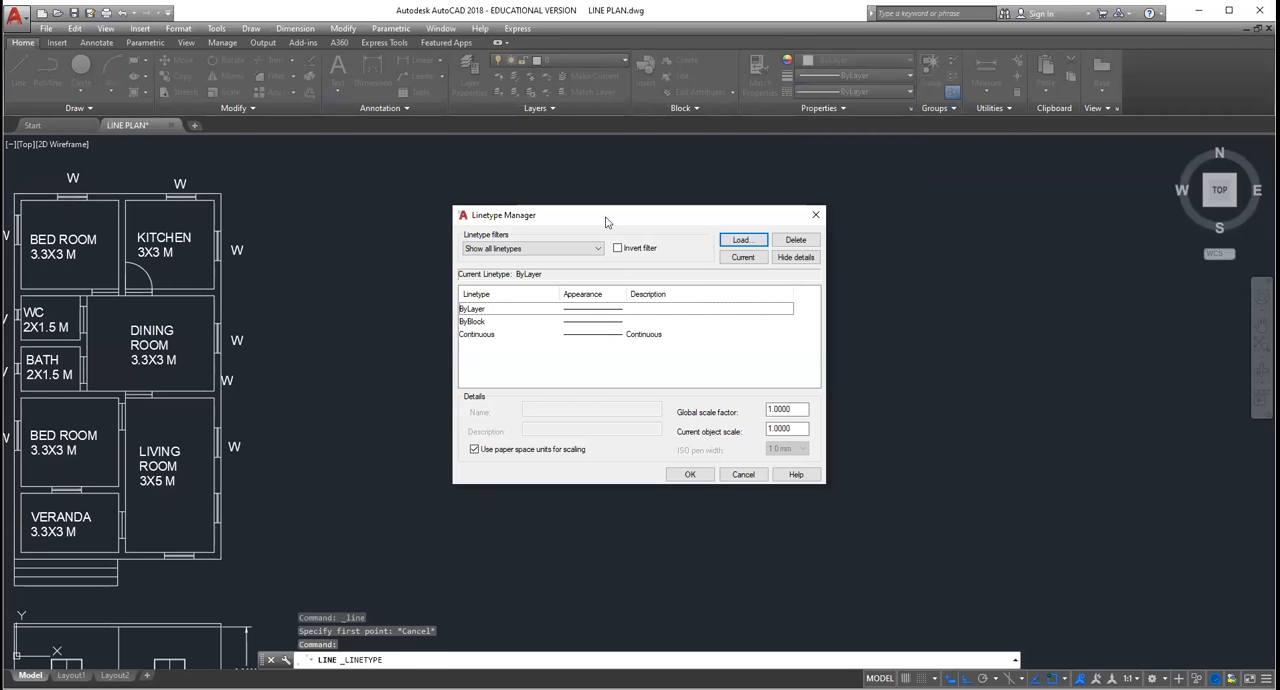
{"action": "left_click", "coordinate": [752, 246]}
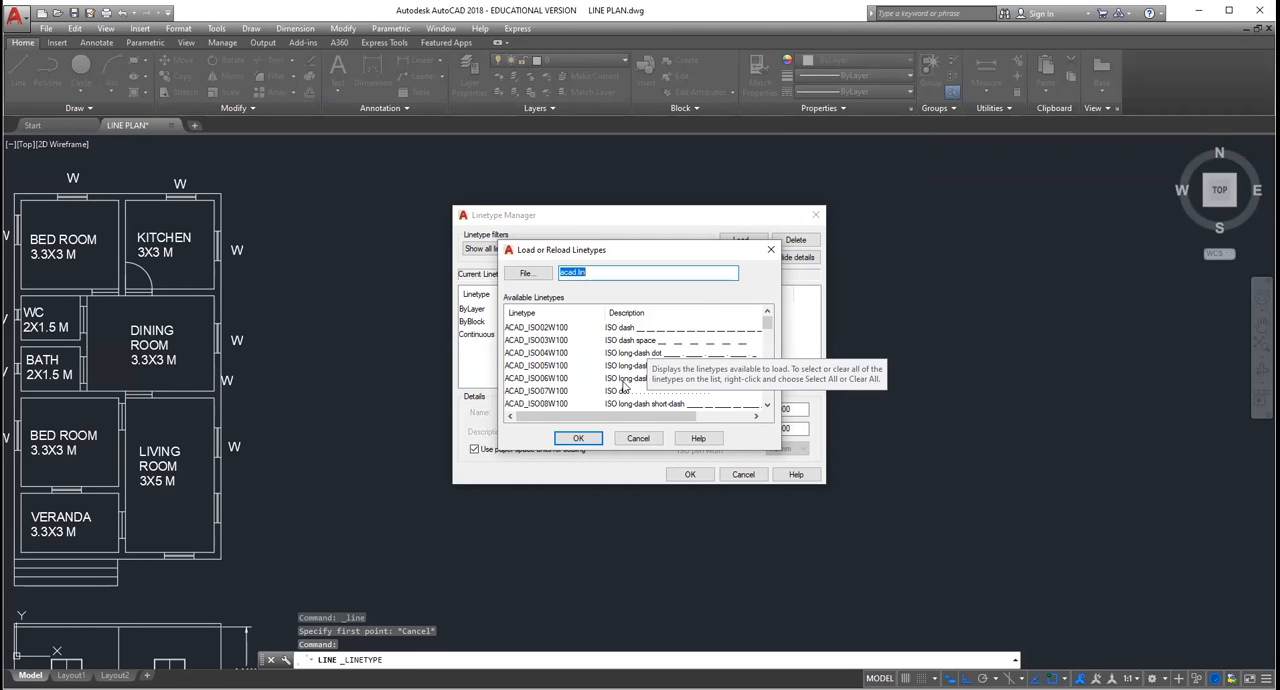
{"action": "scroll", "coordinate": [624, 386], "scroll_direction": "down", "scroll_amount": 3}
{"action": "scroll", "coordinate": [624, 386], "scroll_direction": "down", "scroll_amount": 3}
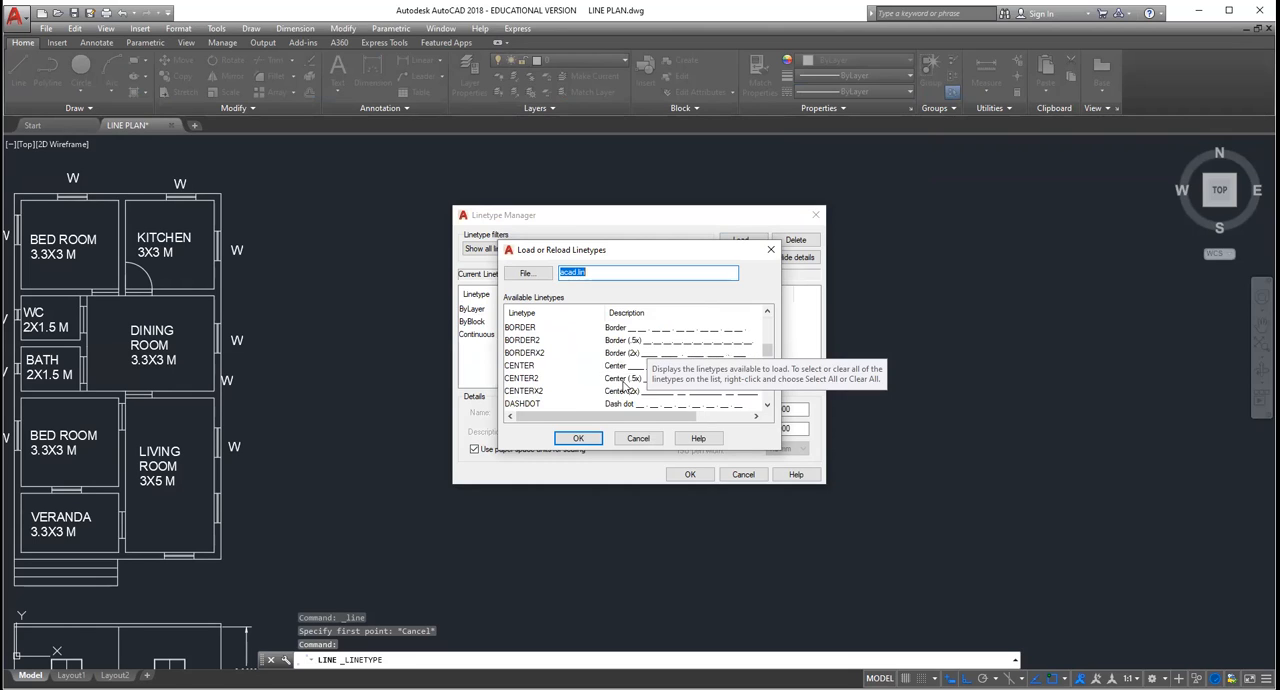
{"action": "scroll", "coordinate": [624, 384], "scroll_direction": "up", "scroll_amount": 5}
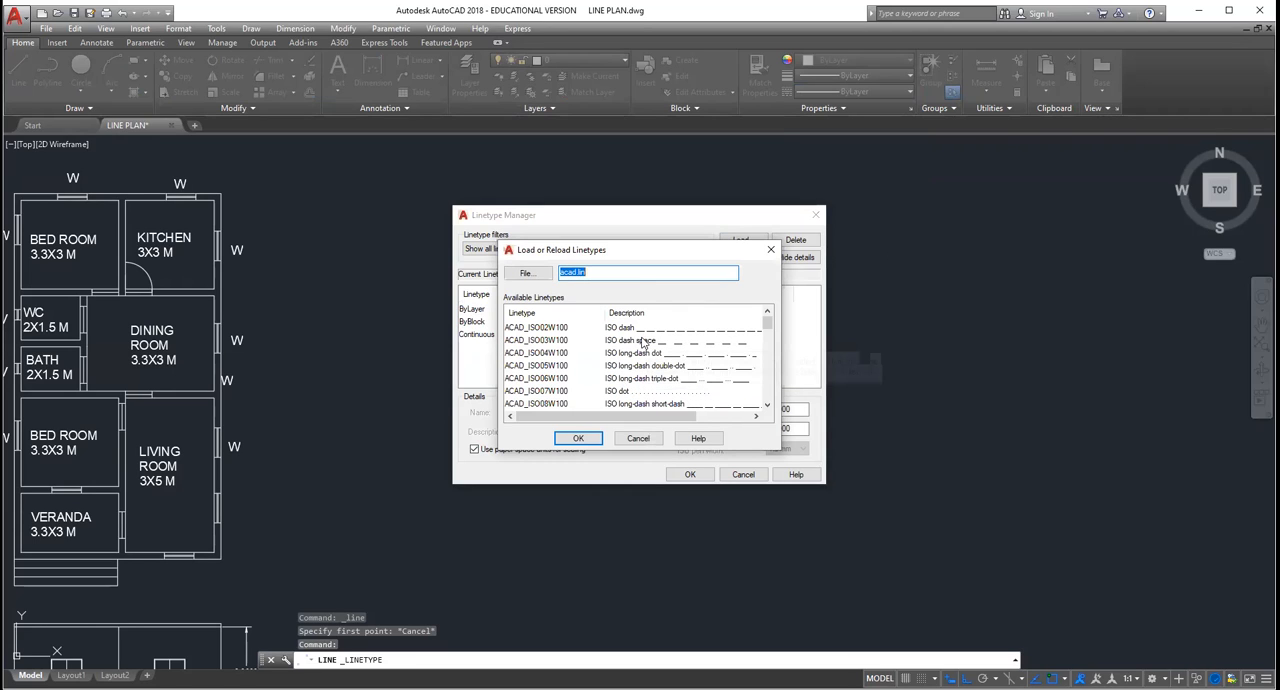
{"action": "left_click", "coordinate": [643, 341]}
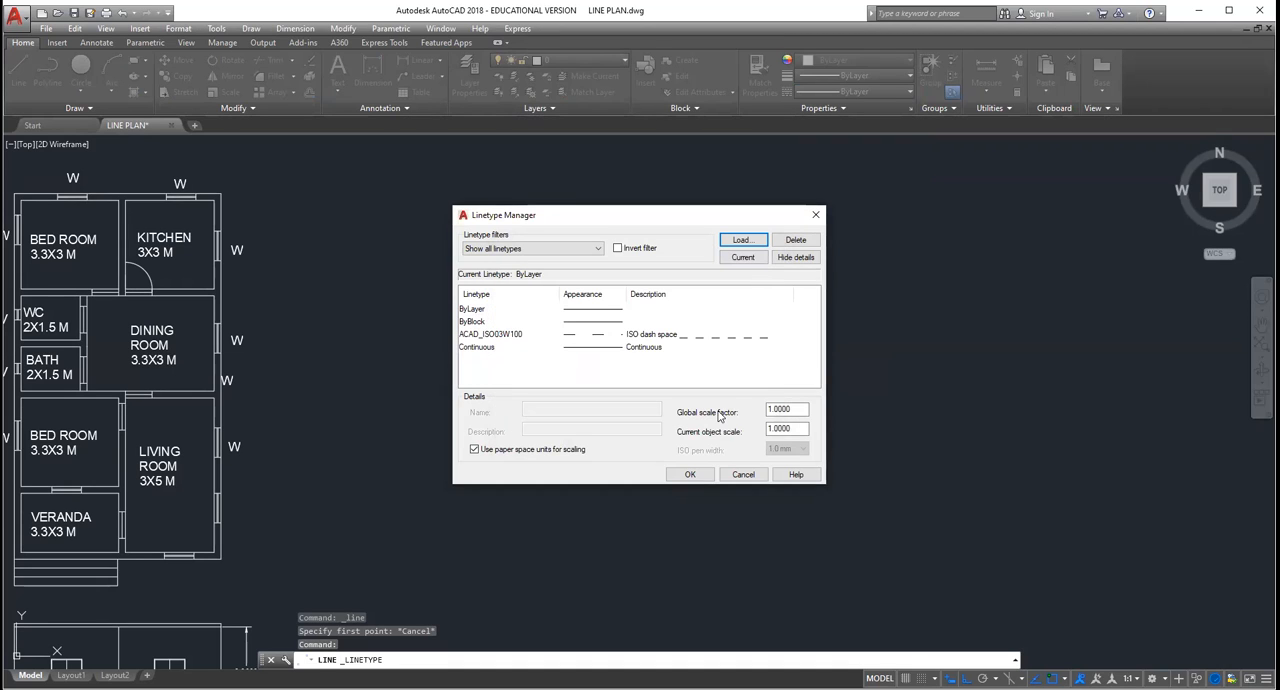
Step: Set the linetype global scale factor to 0.25 with ACAD_ISO03W100 selected
{"action": "left_click", "coordinate": [676, 335]}
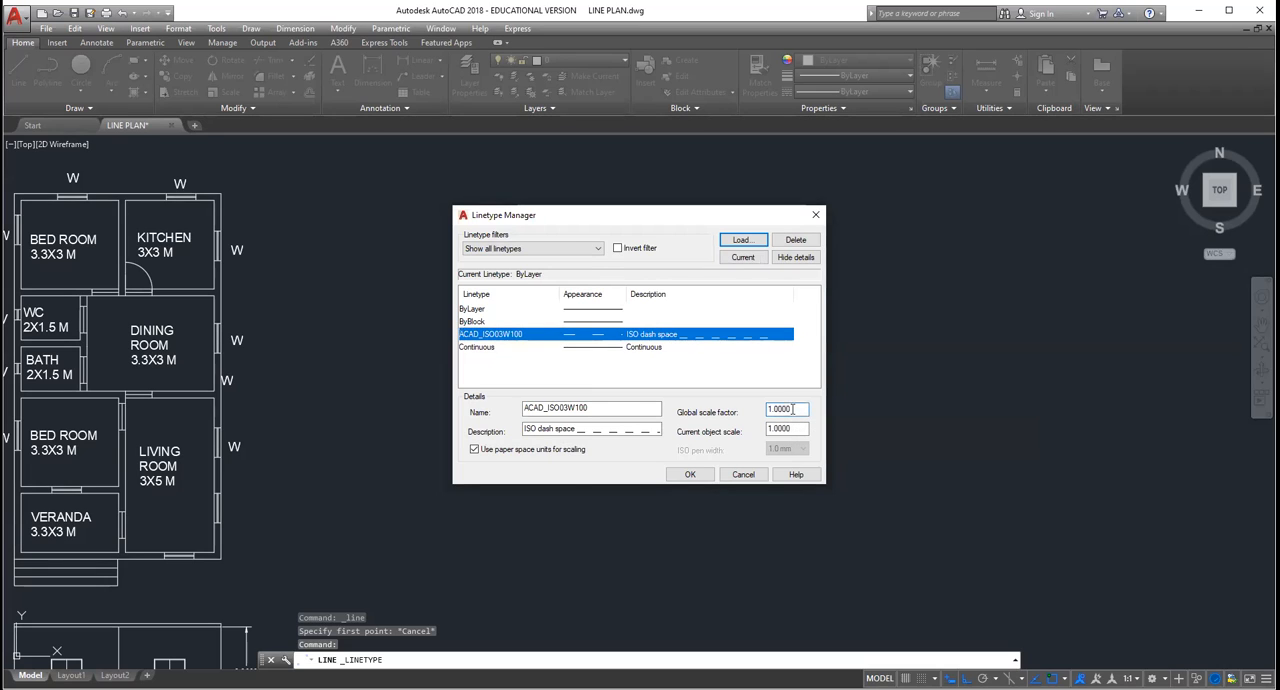
{"action": "key", "text": "BackSpace"}
{"action": "key", "text": "BackSpace"}
{"action": "key", "text": "BackSpace"}
{"action": "key", "text": "BackSpace"}
{"action": "key", "text": "BackSpace"}
{"action": "key", "text": "BackSpace"}
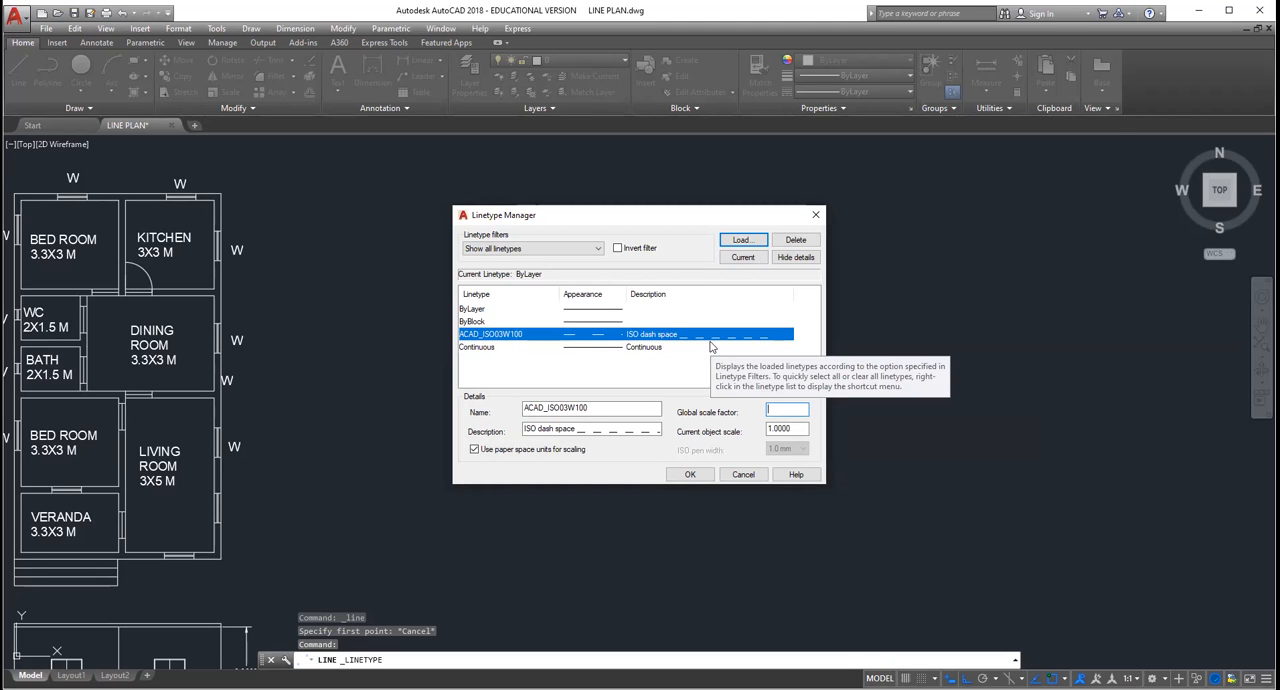
{"action": "type", "text": "0"}
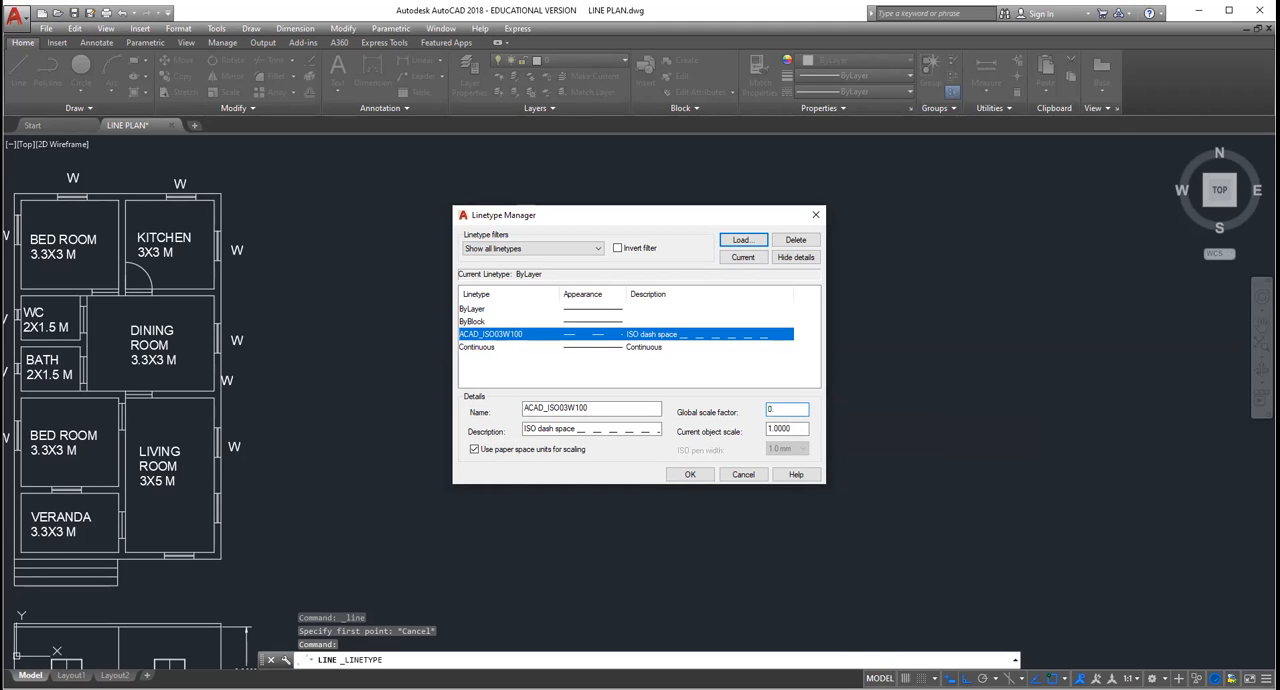
{"action": "type", "text": ".25"}
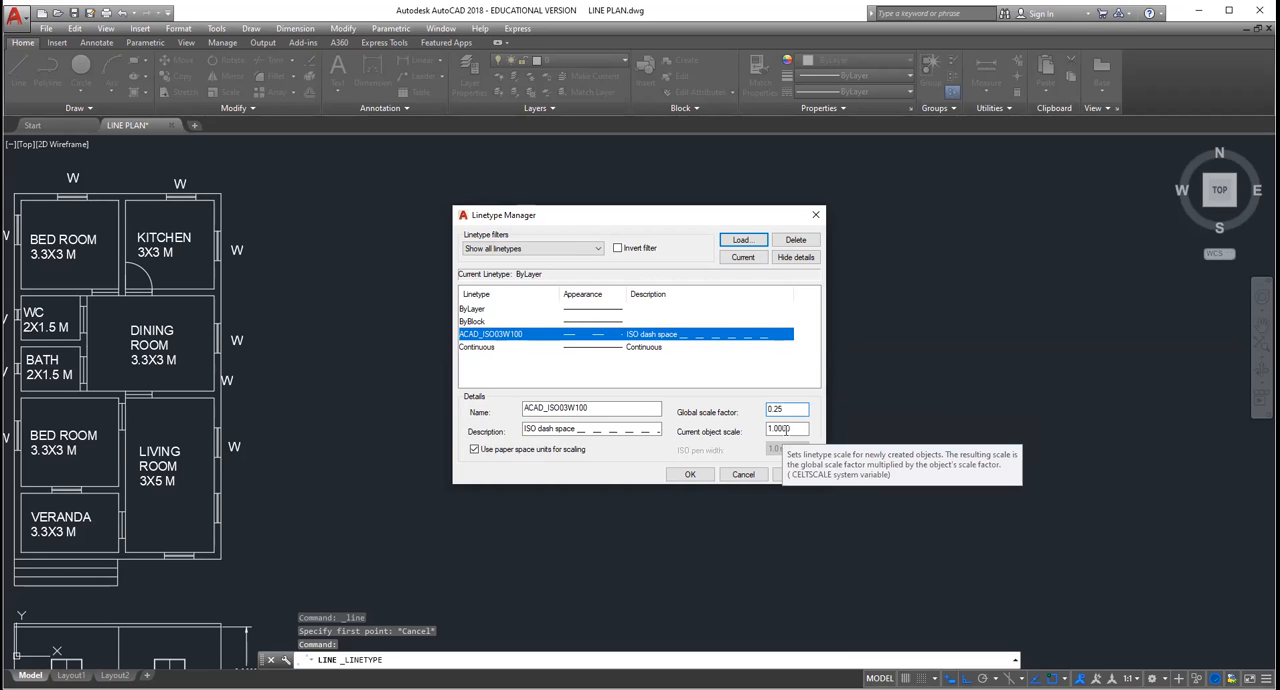
Step: Set the linetype current object scale to 0.25 and apply the linetype settings
{"action": "left_click", "coordinate": [785, 428]}
{"action": "key", "text": "BackSpace"}
{"action": "key", "text": "BackSpace"}
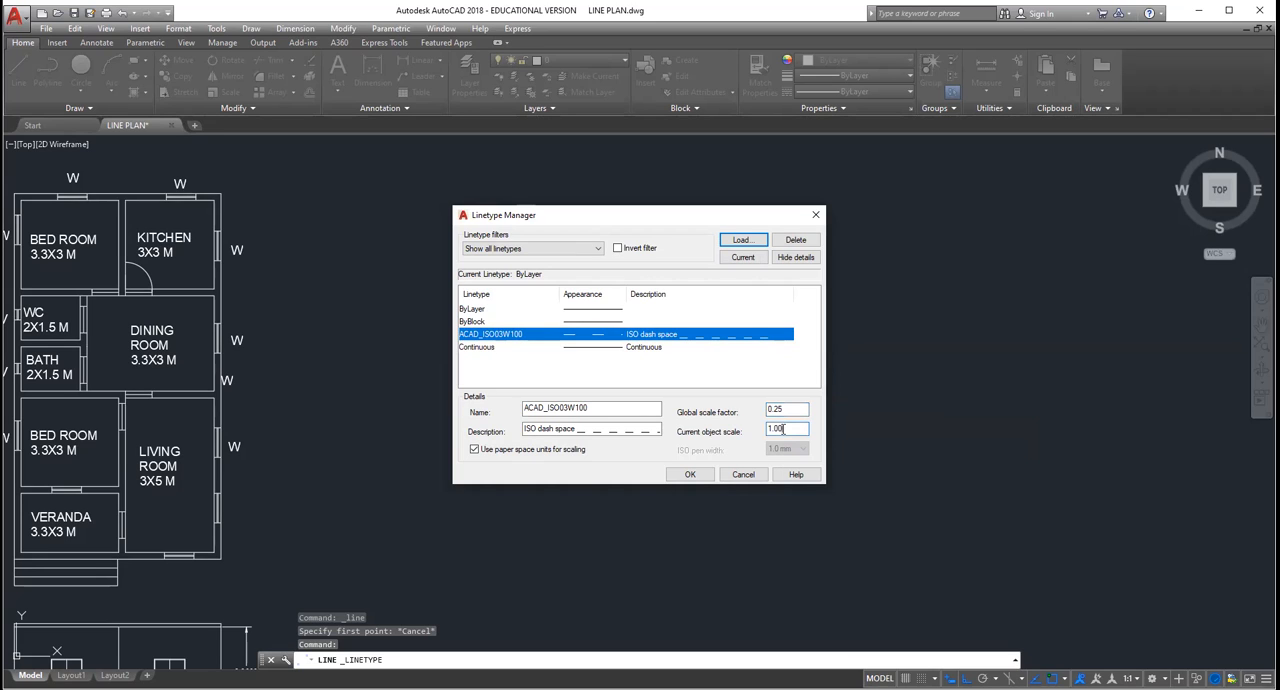
{"action": "key", "text": "BackSpace"}
{"action": "key", "text": "BackSpace"}
{"action": "key", "text": "BackSpace"}
{"action": "key", "text": "BackSpace"}
{"action": "type", "text": "00."}
{"action": "key", "text": "BackSpace"}
{"action": "type", "text": ".25"}
{"action": "left_click", "coordinate": [701, 480]}
Step: Start a line and make ACAD_ISO03W100 the current linetype
{"action": "scroll", "coordinate": [648, 378], "scroll_direction": "down", "scroll_amount": 6}
{"action": "scroll", "coordinate": [644, 386], "scroll_direction": "up", "scroll_amount": 5}
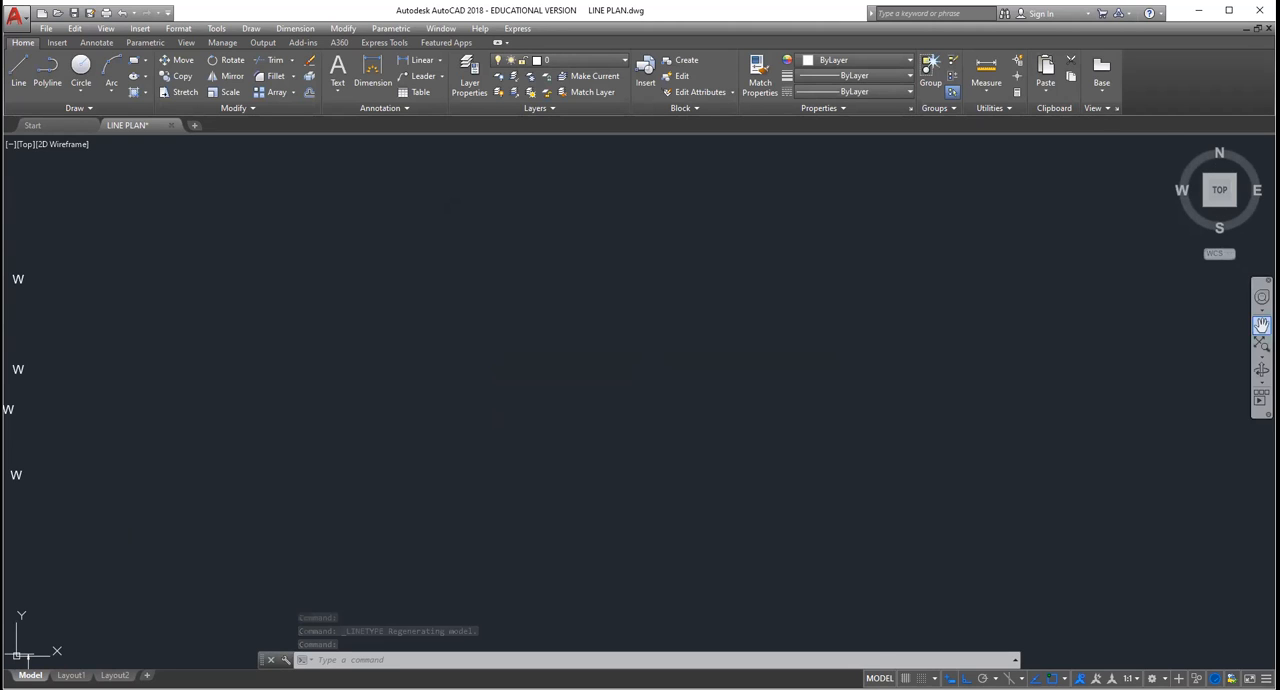
{"action": "left_click", "coordinate": [1262, 325]}
{"action": "left_click_drag", "start_coordinate": [154, 520], "coordinate": [360, 455]}
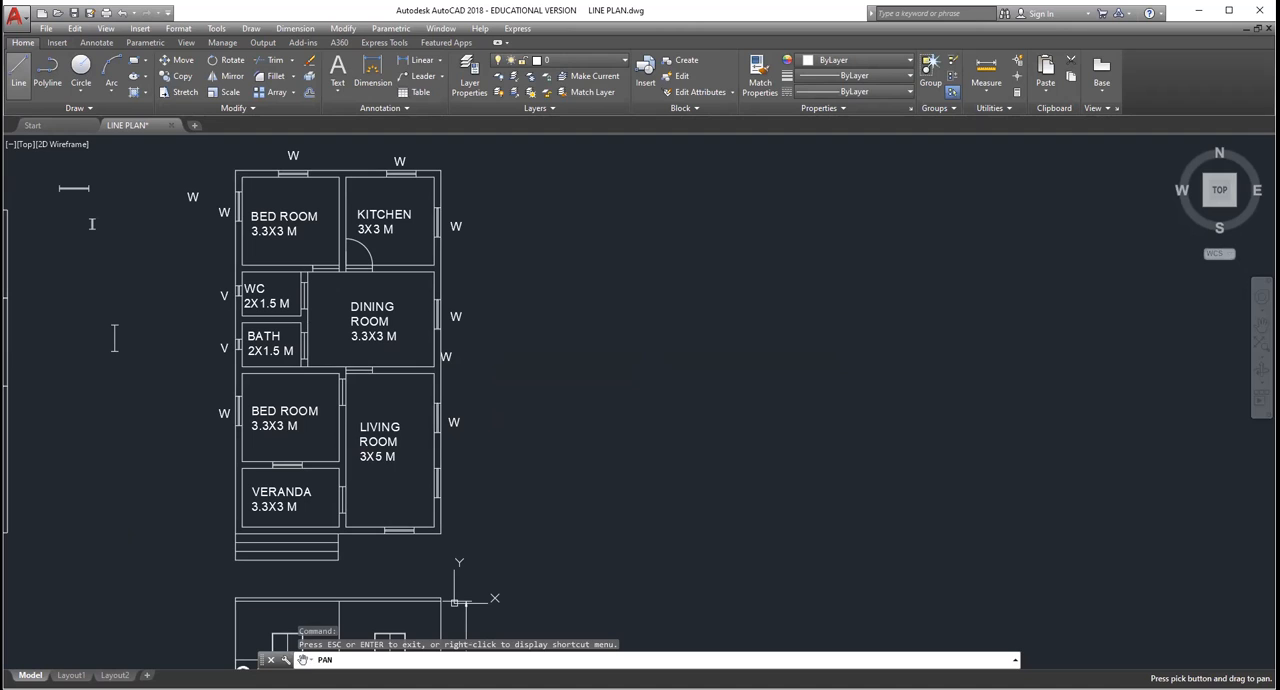
{"action": "left_click", "coordinate": [18, 66]}
{"action": "left_click", "coordinate": [855, 91]}
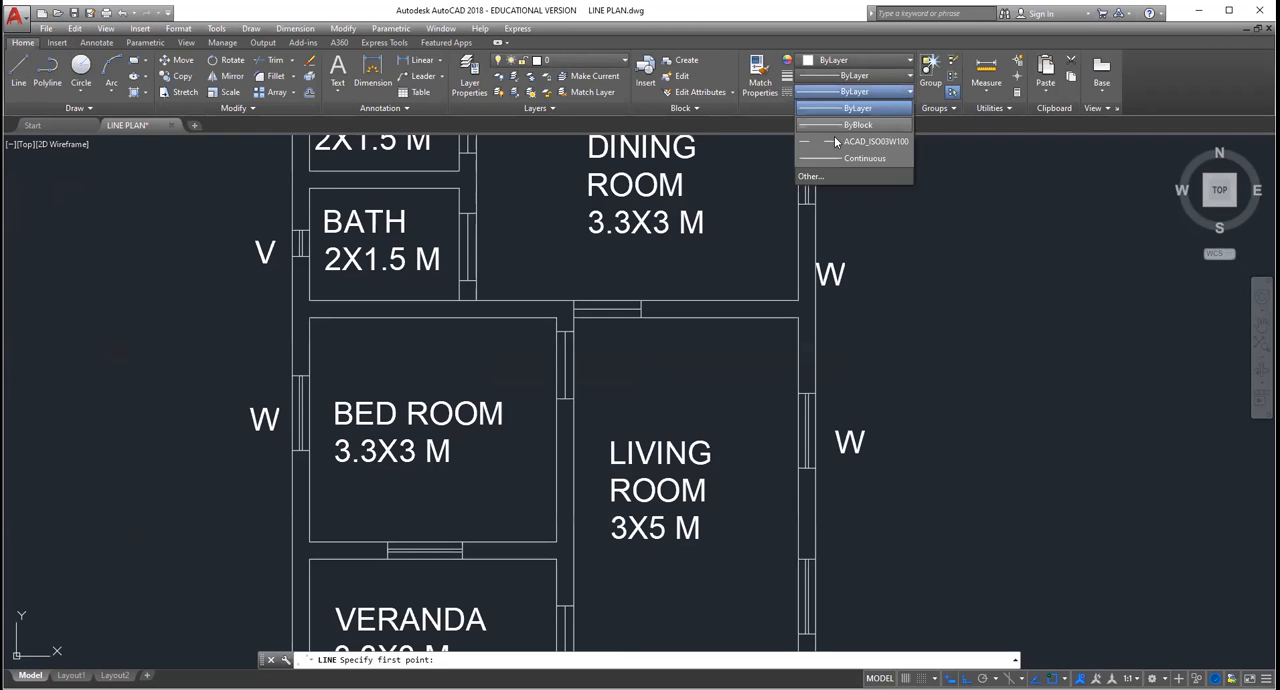
{"action": "left_click", "coordinate": [855, 104]}
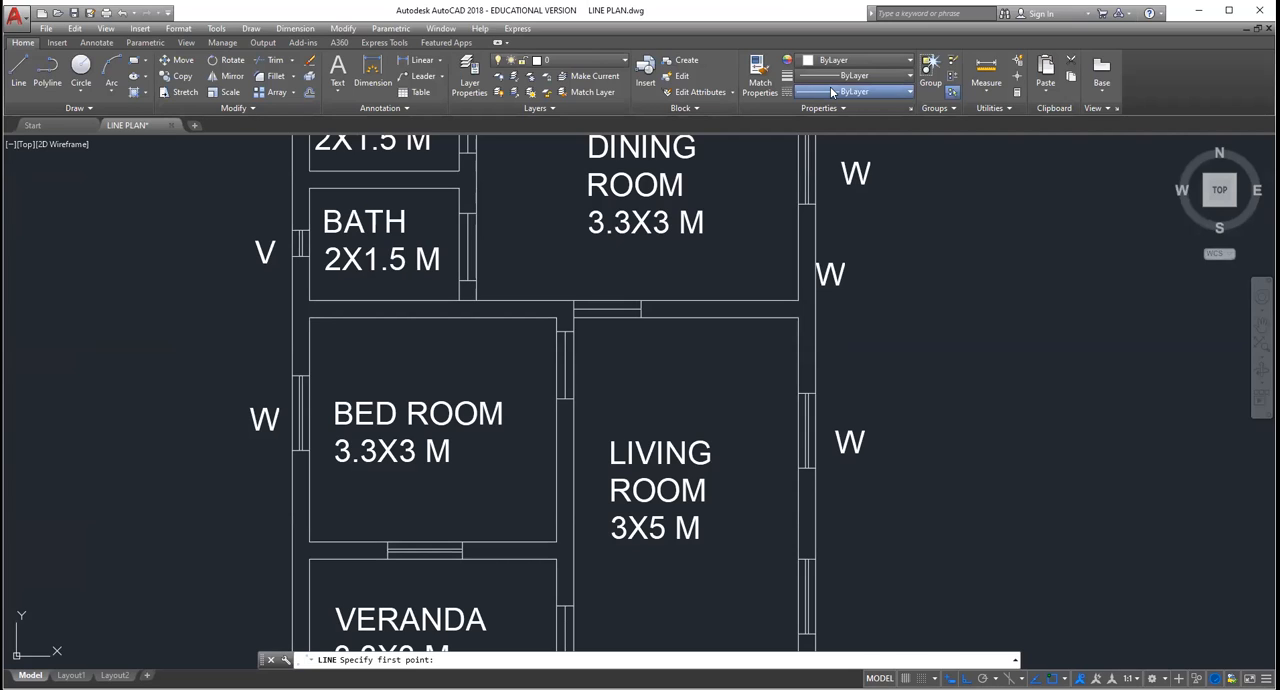
{"action": "left_click", "coordinate": [836, 149]}
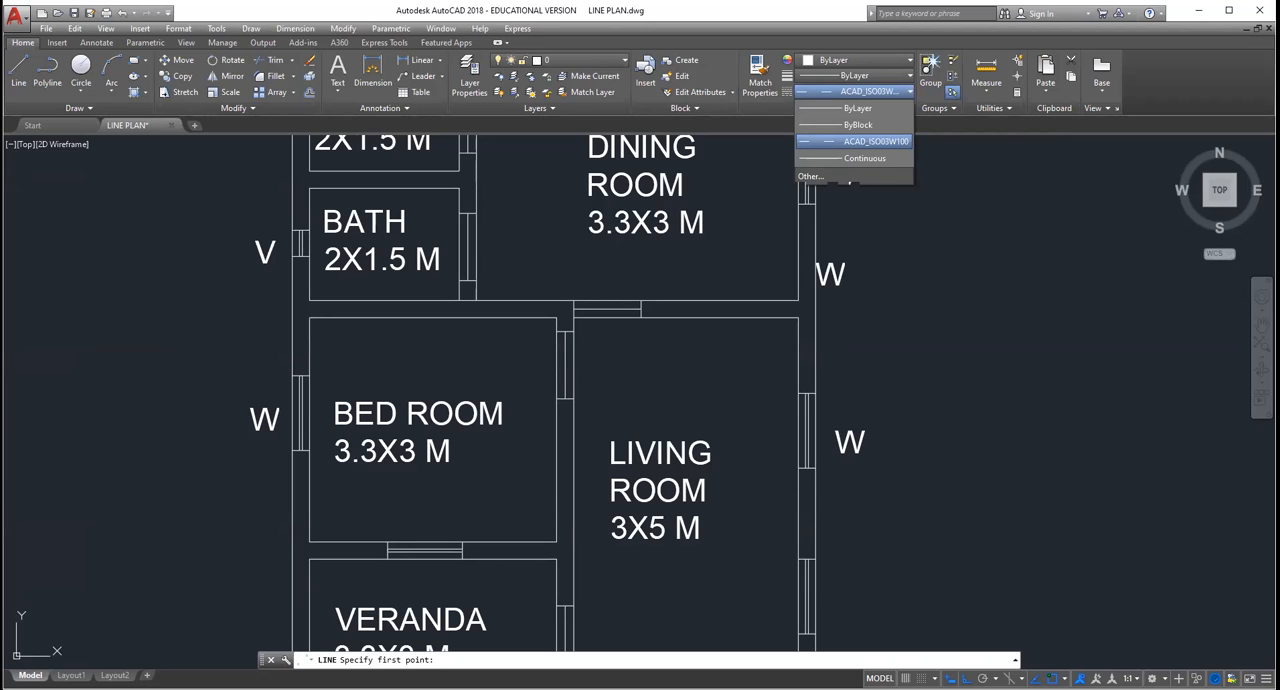
Step: Draw a horizontal line about 9.86 long across the lower bedroom and living room and check its dash spacing
{"action": "left_click", "coordinate": [150, 392]}
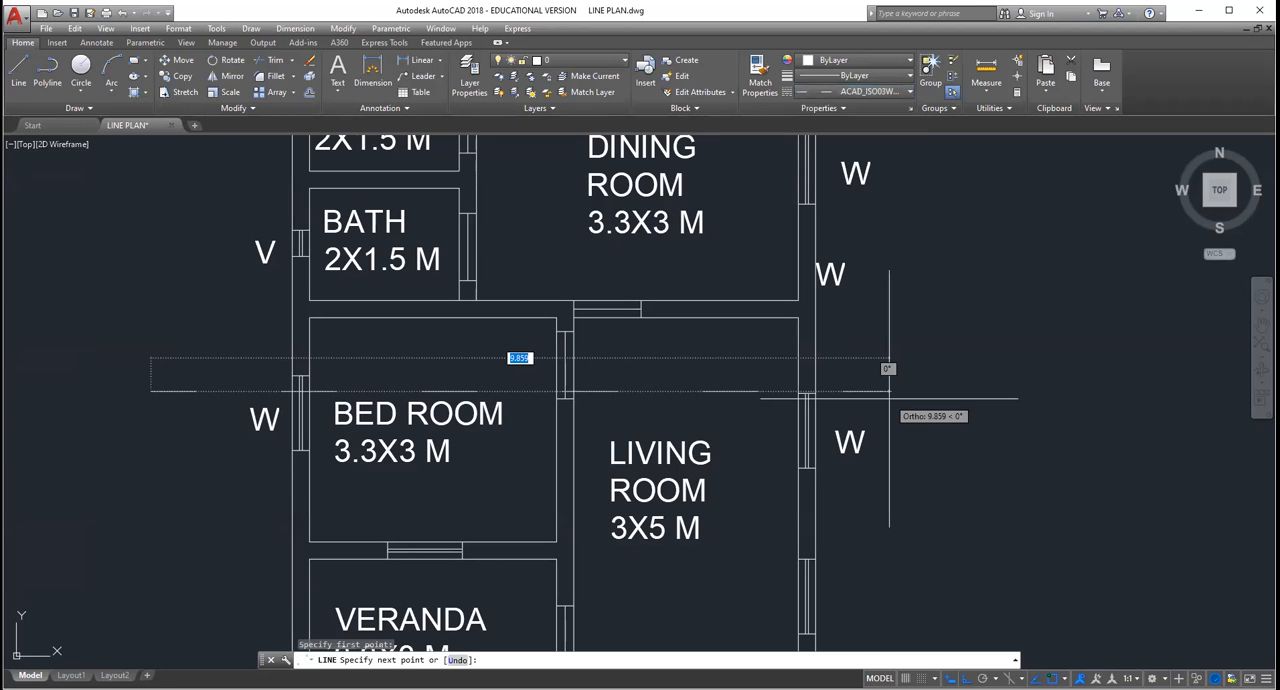
{"action": "key", "text": "Escape"}
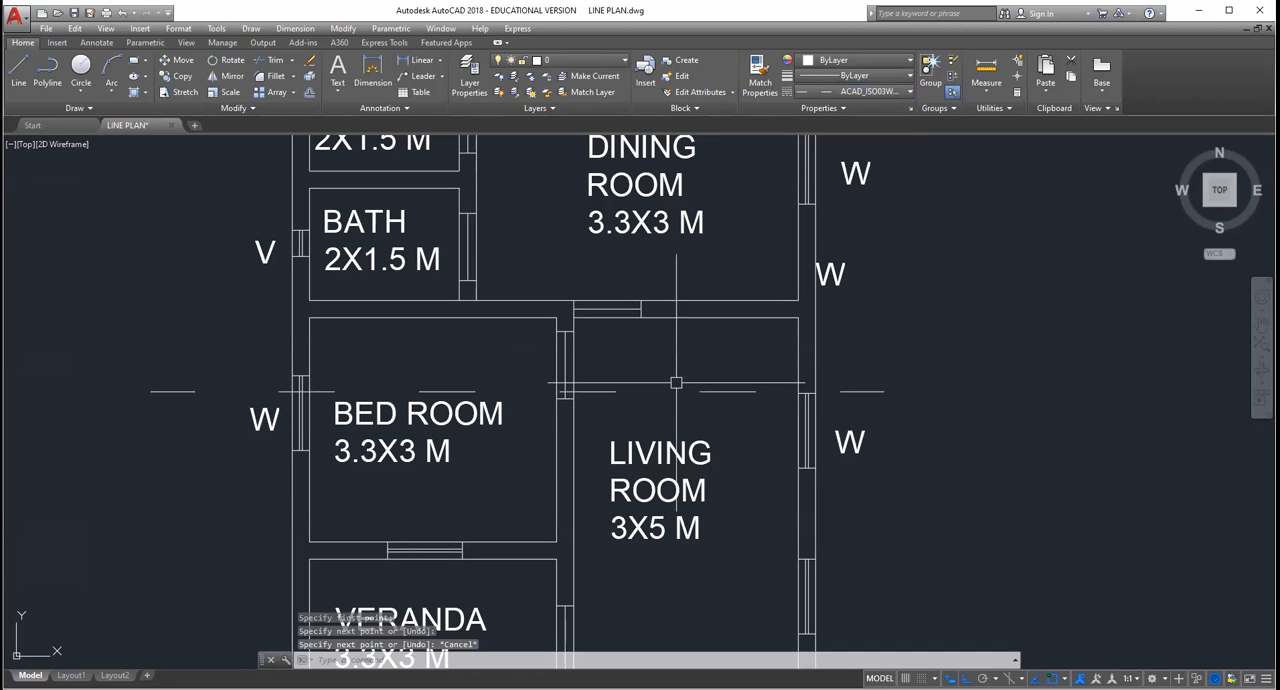
{"action": "middle_click", "coordinate": [676, 383]}
{"action": "scroll", "coordinate": [676, 383], "scroll_direction": "up", "scroll_amount": 4}
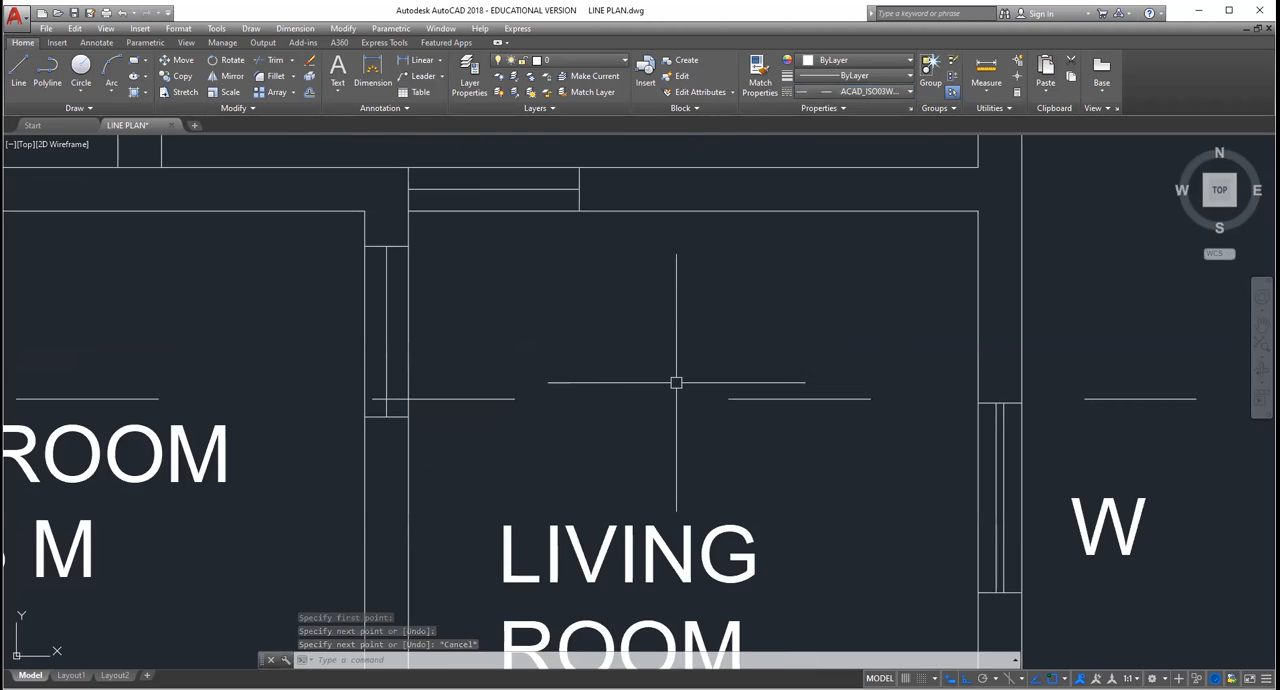
{"action": "scroll", "coordinate": [676, 383], "scroll_direction": "down", "scroll_amount": 4}
{"action": "scroll", "coordinate": [676, 383], "scroll_direction": "down", "scroll_amount": 2}
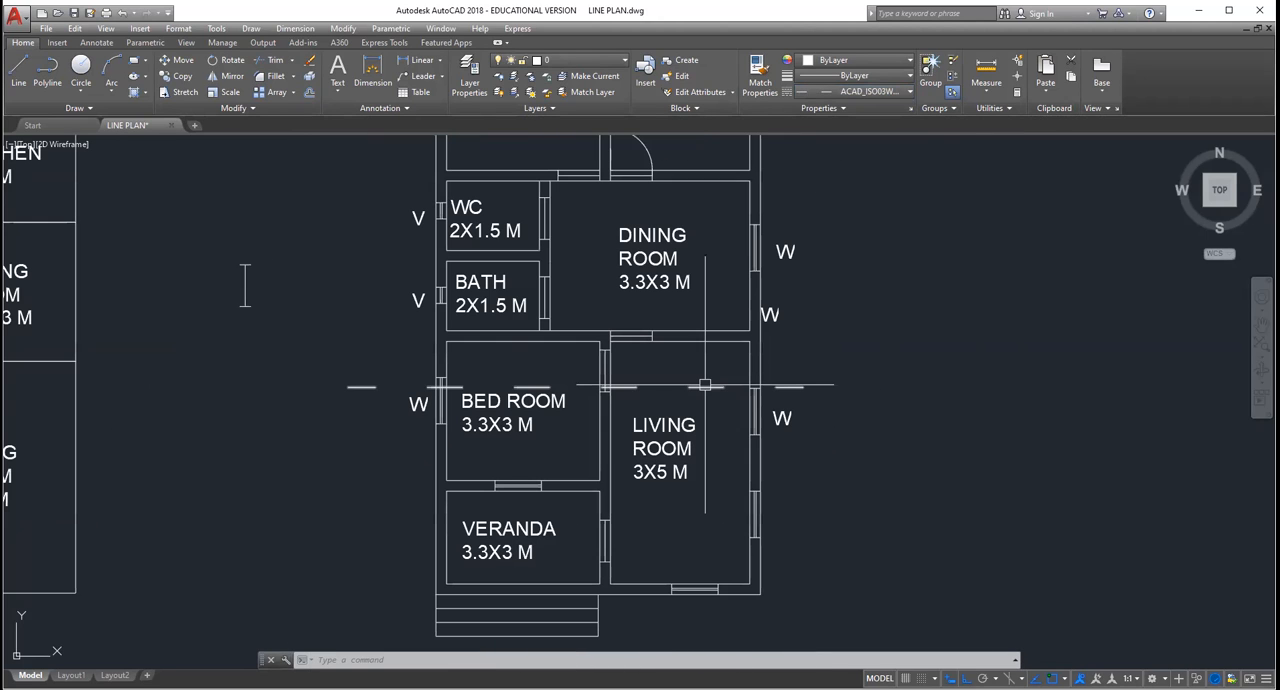
Step: Erase the horizontal dashed line crossing the lower bedroom and living room
{"action": "left_click", "coordinate": [705, 385]}
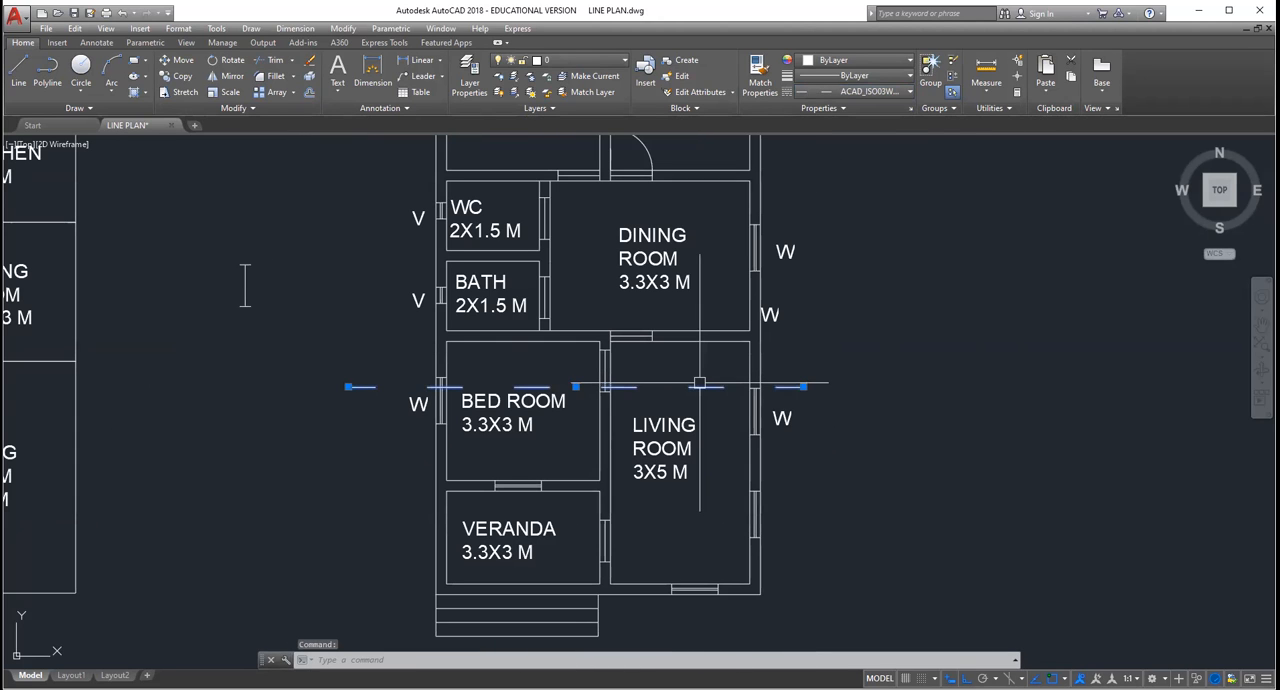
{"action": "mouse_move", "coordinate": [699, 383]}
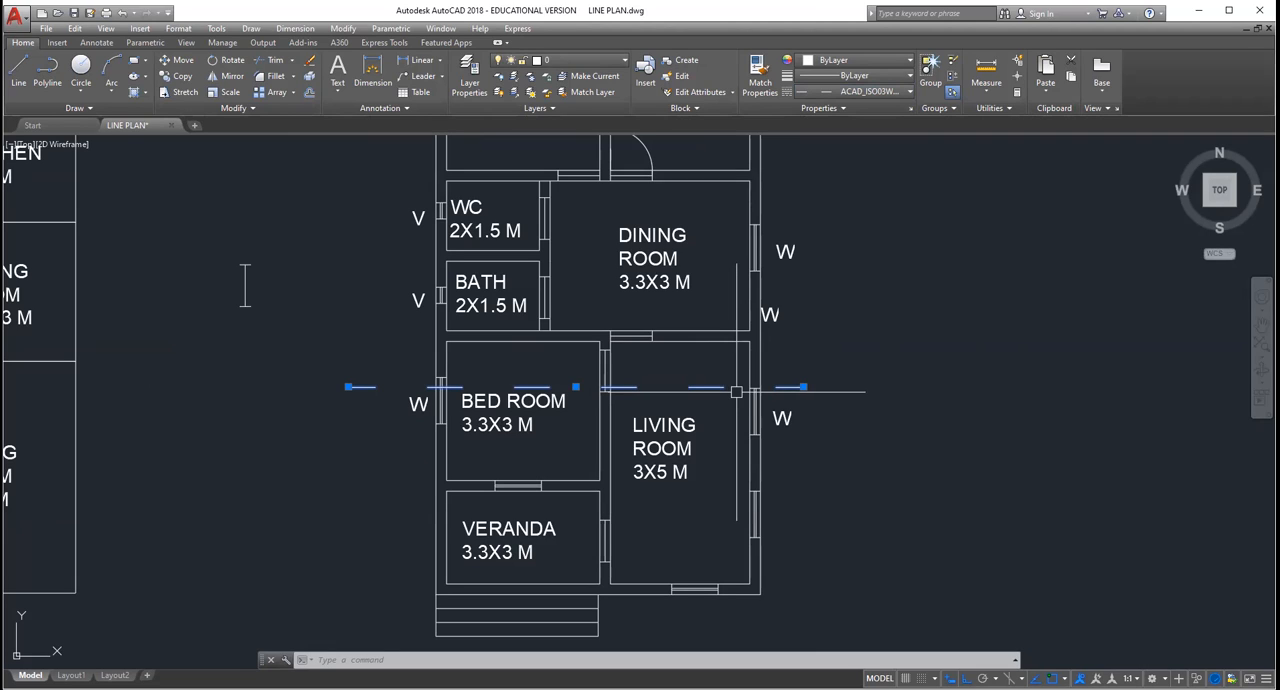
{"action": "key", "text": "Delete"}
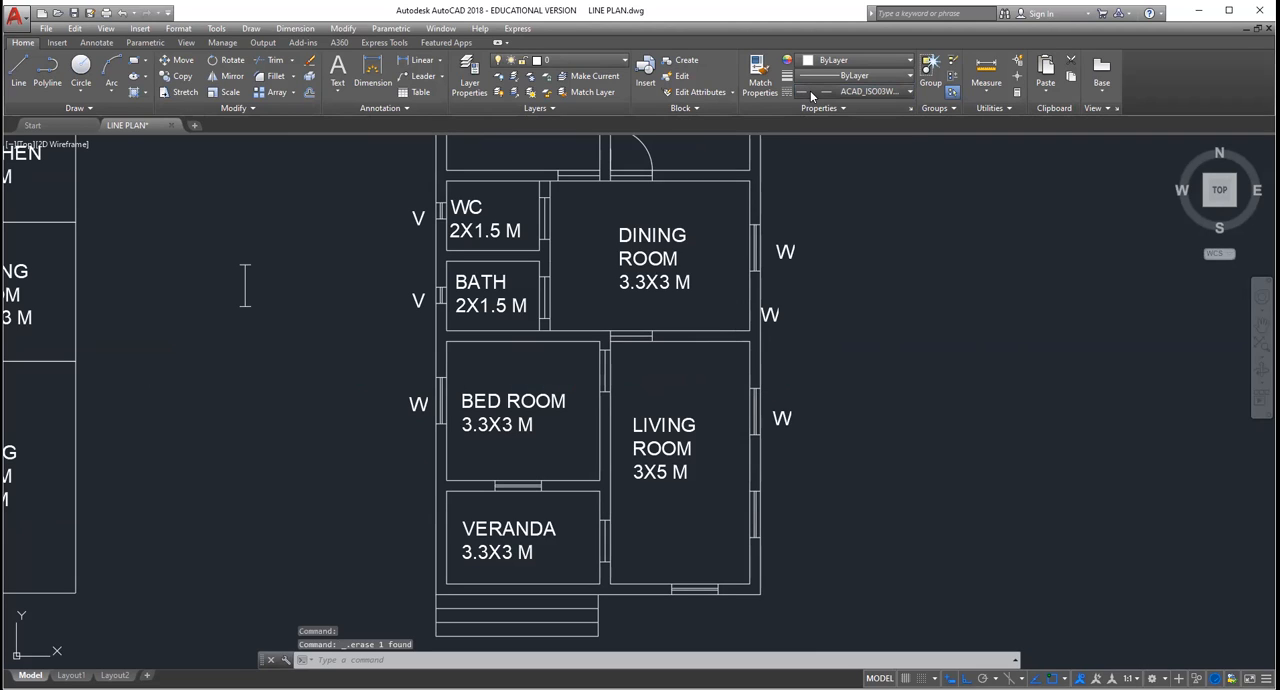
Step: Load the ISO dash linetype ACAD_ISO02W100 from acad.lin into the drawing
{"action": "left_click", "coordinate": [811, 92]}
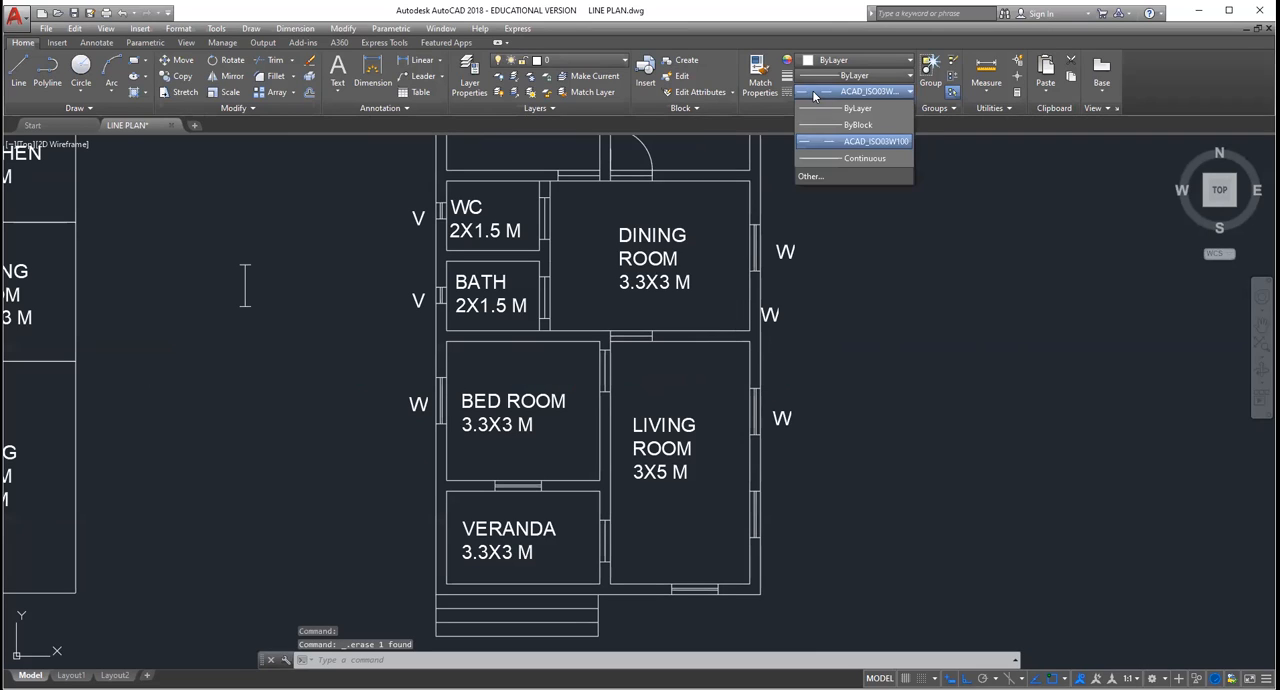
{"action": "left_click", "coordinate": [846, 177]}
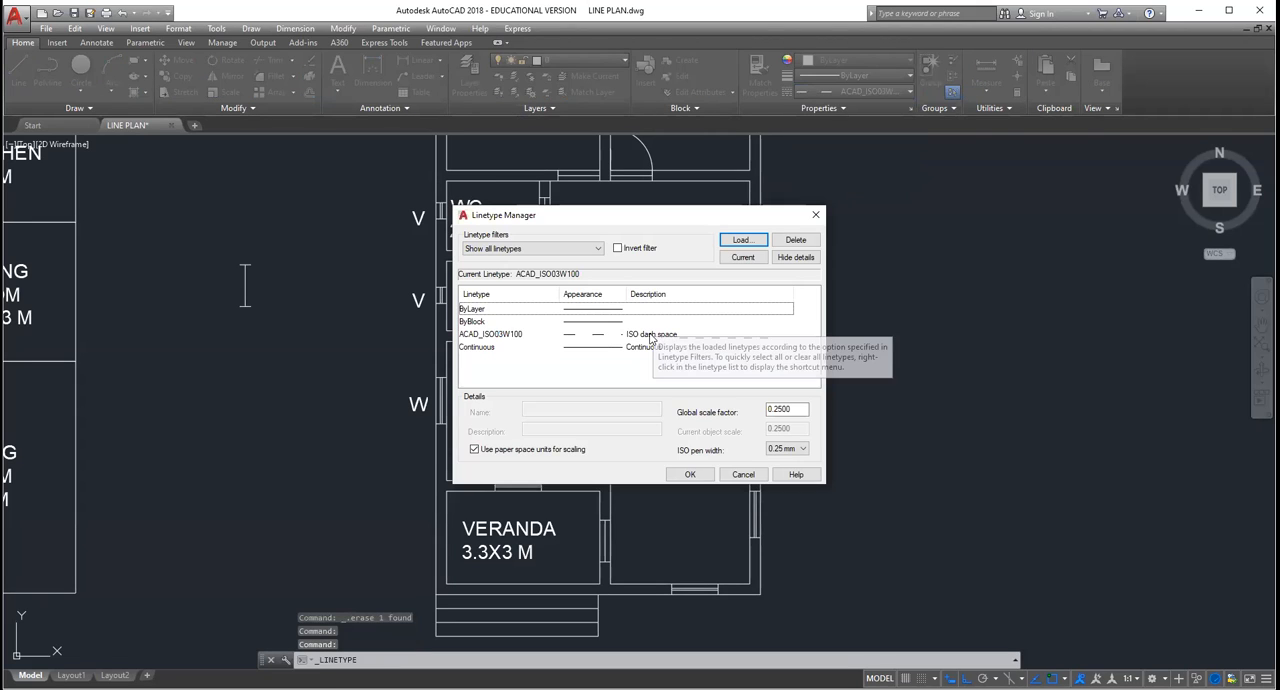
{"action": "left_click", "coordinate": [652, 340]}
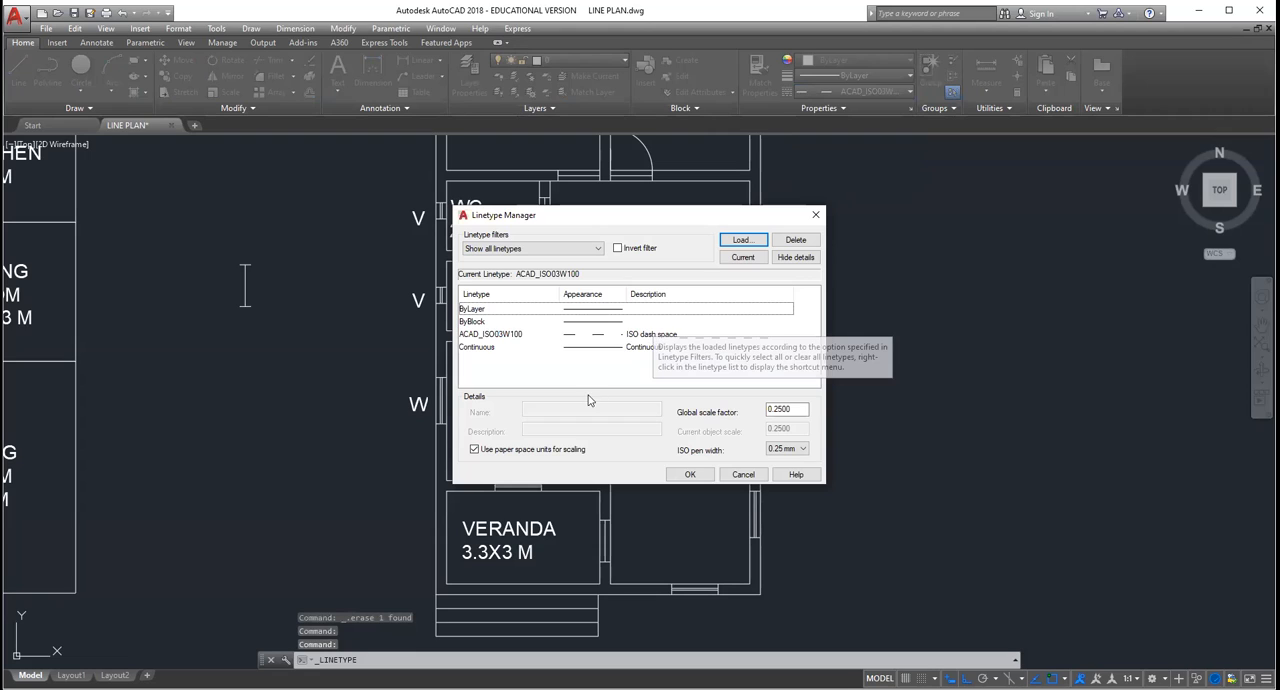
{"action": "left_click", "coordinate": [754, 240]}
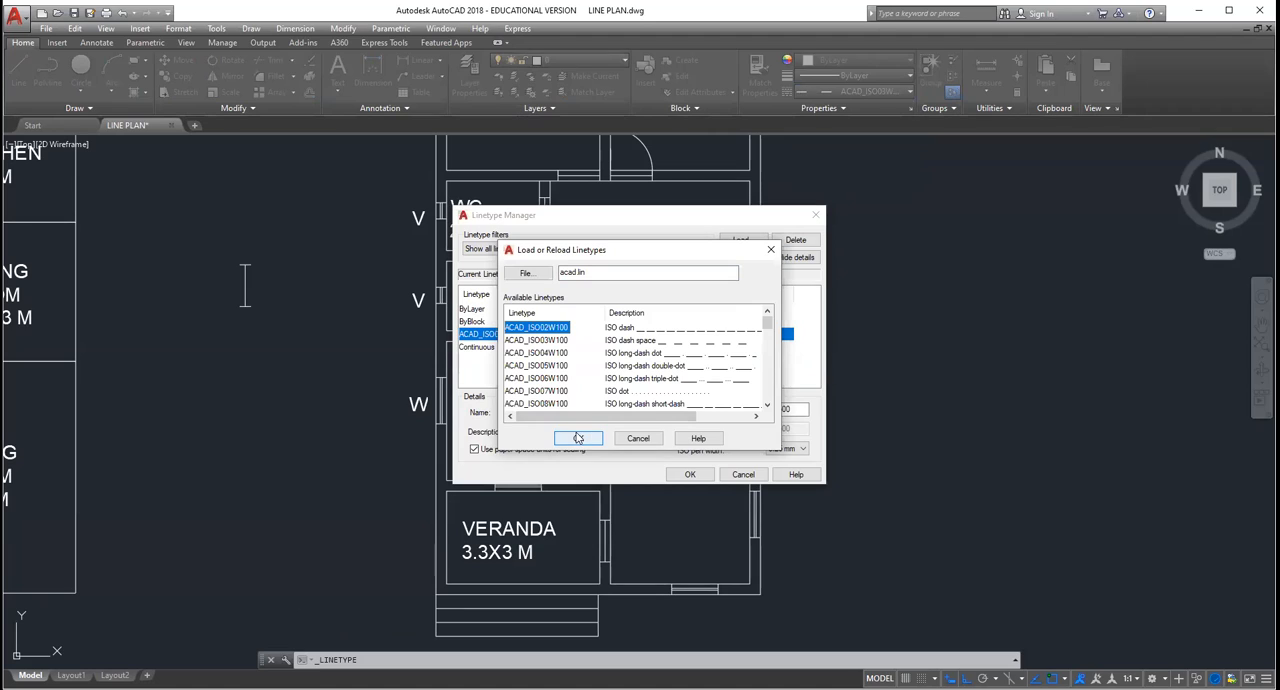
{"action": "key", "text": "Return"}
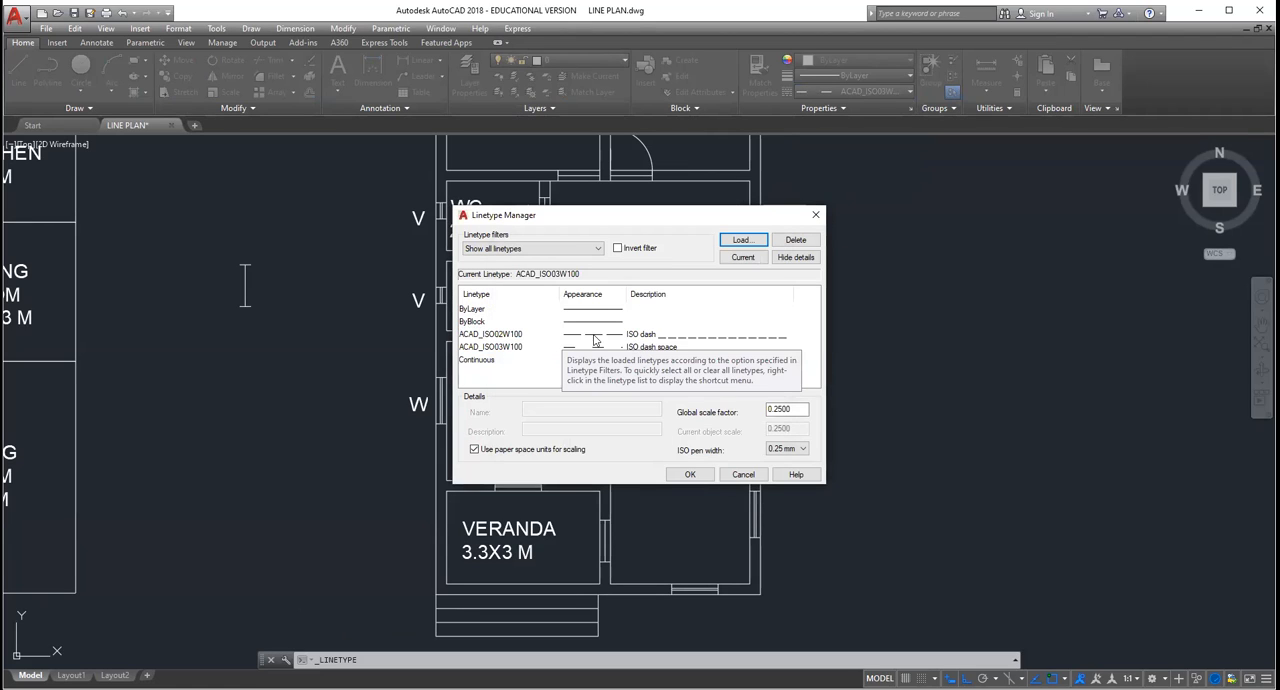
Step: Select the ACAD_ISO02W100 linetype and set the ISO pen width to 0.7 mm
{"action": "left_click", "coordinate": [521, 334]}
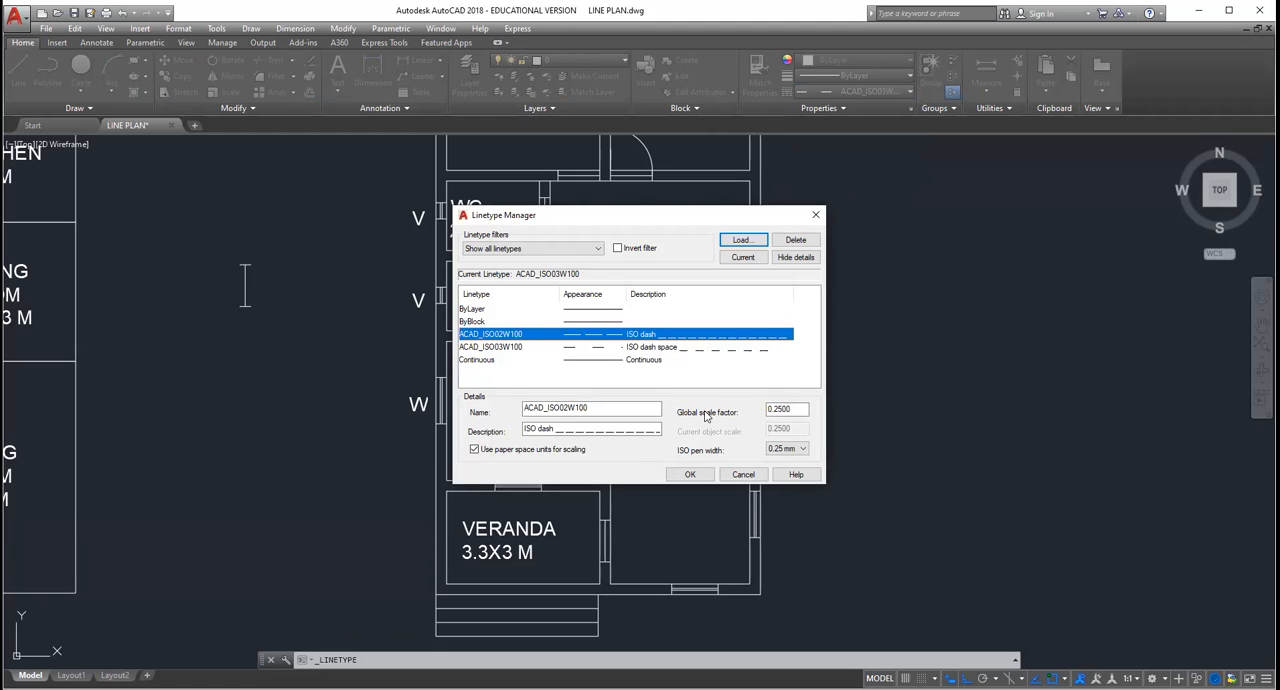
{"action": "left_click", "coordinate": [800, 408]}
{"action": "left_click", "coordinate": [788, 448]}
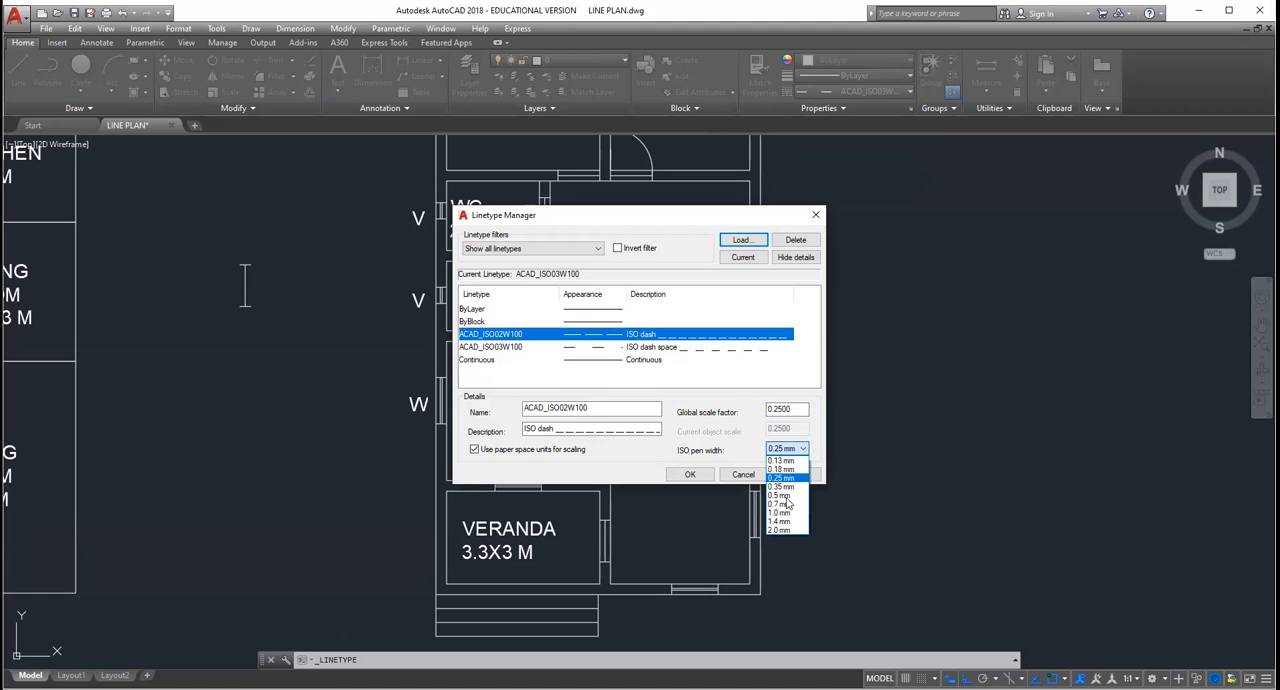
{"action": "left_click", "coordinate": [788, 510]}
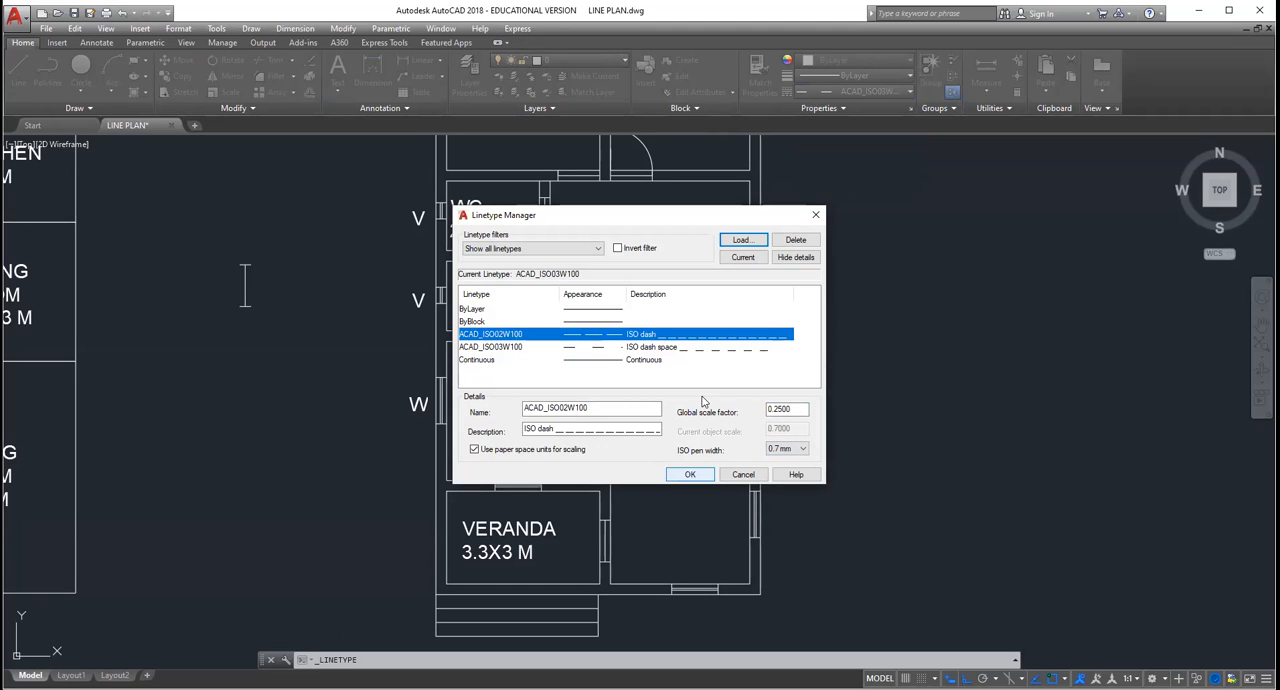
{"action": "key", "text": "Return"}
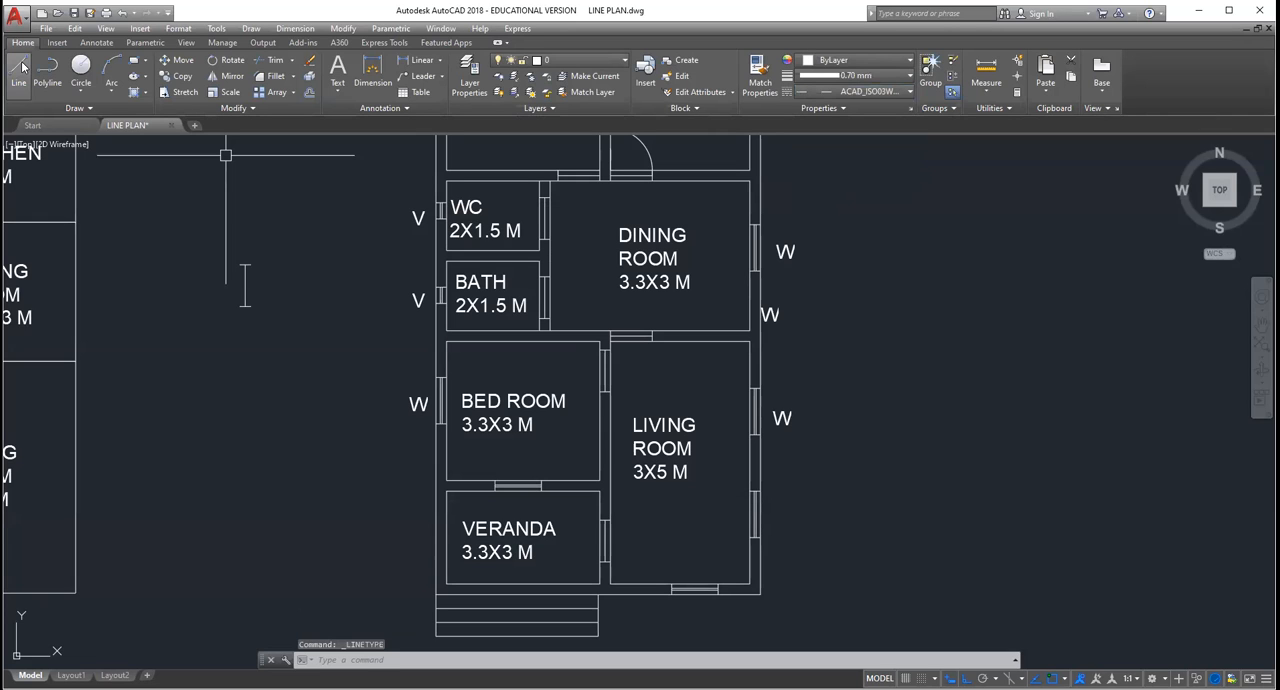
Step: Make ACAD_ISO02W100 current and draw a horizontal section line across the lower bedroom and living room, with short upward ticks at both ends
{"action": "left_click", "coordinate": [855, 90]}
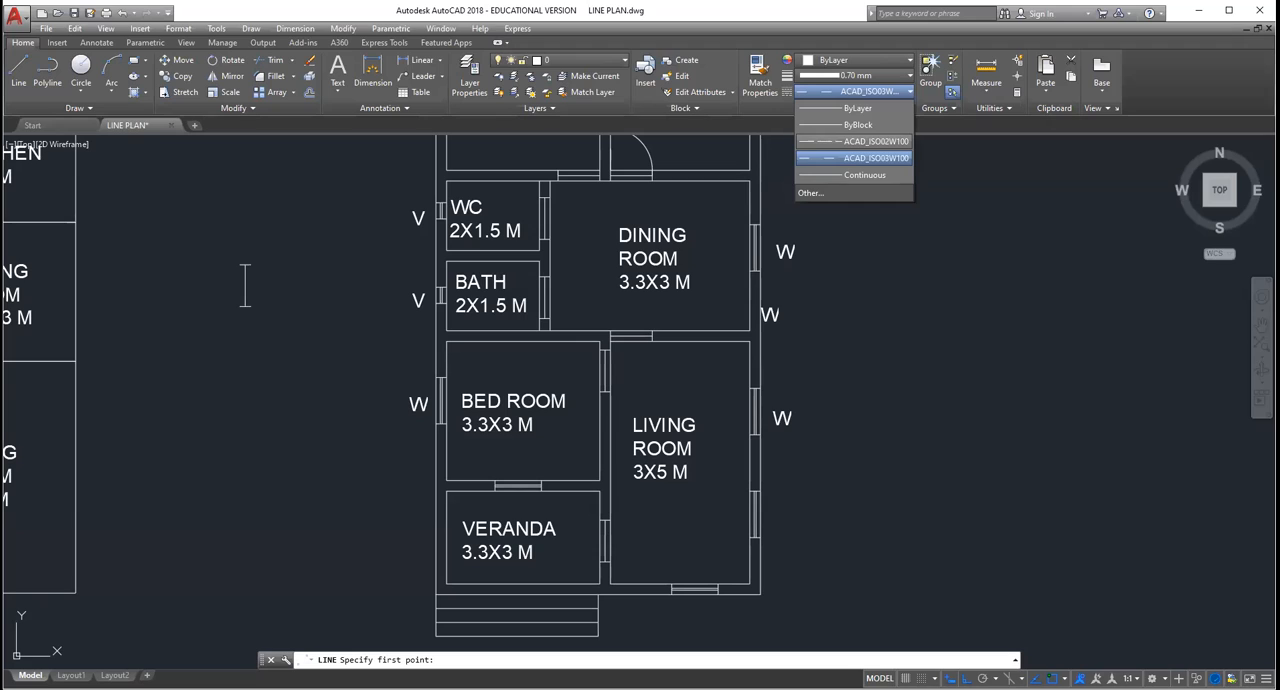
{"action": "left_click", "coordinate": [855, 141]}
{"action": "left_click", "coordinate": [783, 392]}
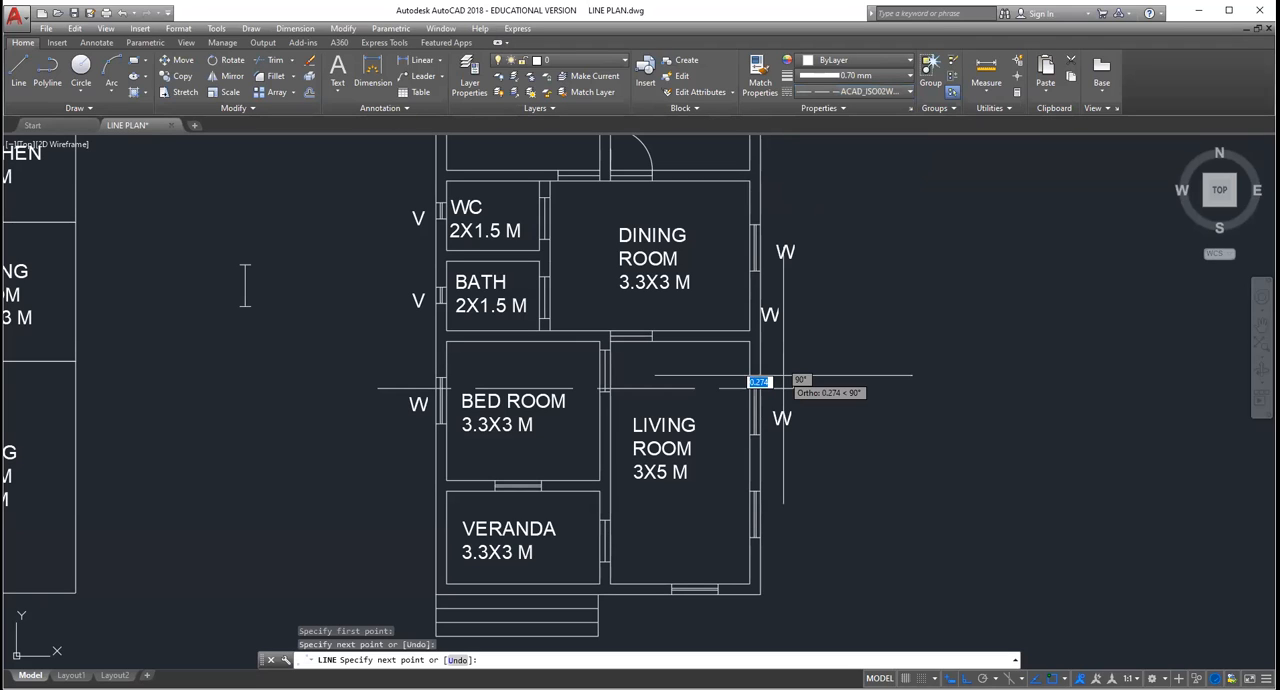
{"action": "key", "text": "Escape"}
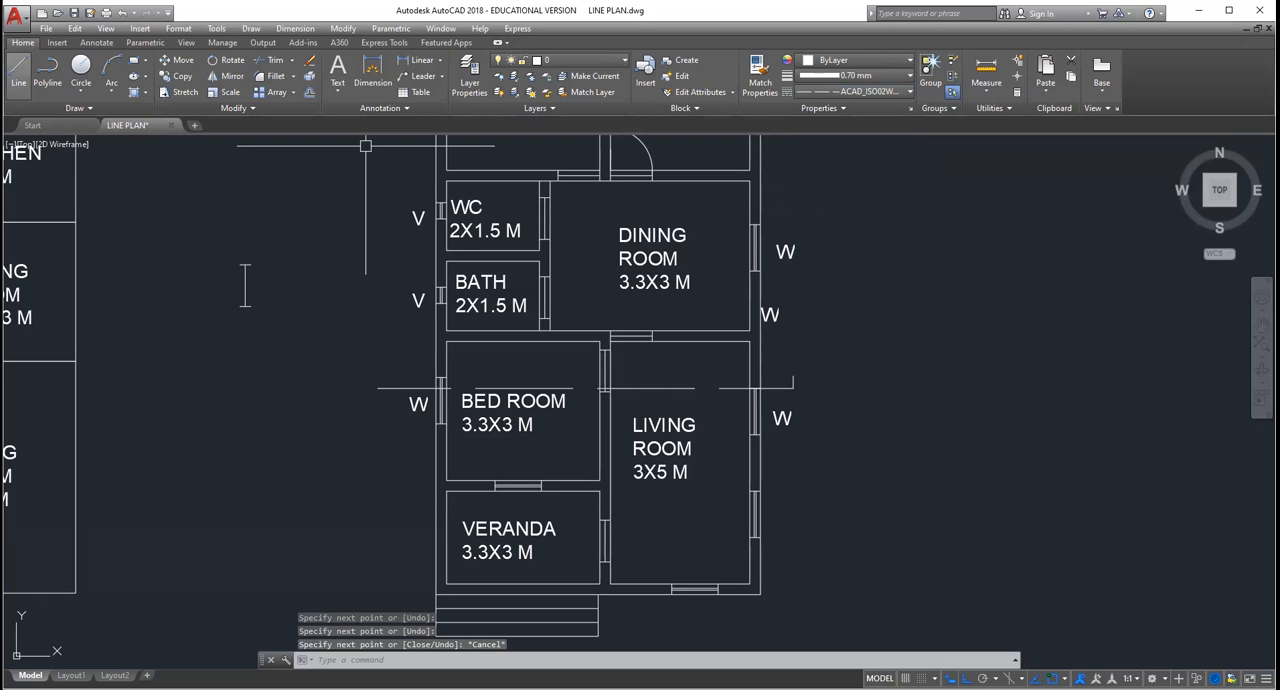
{"action": "key", "text": "Escape"}
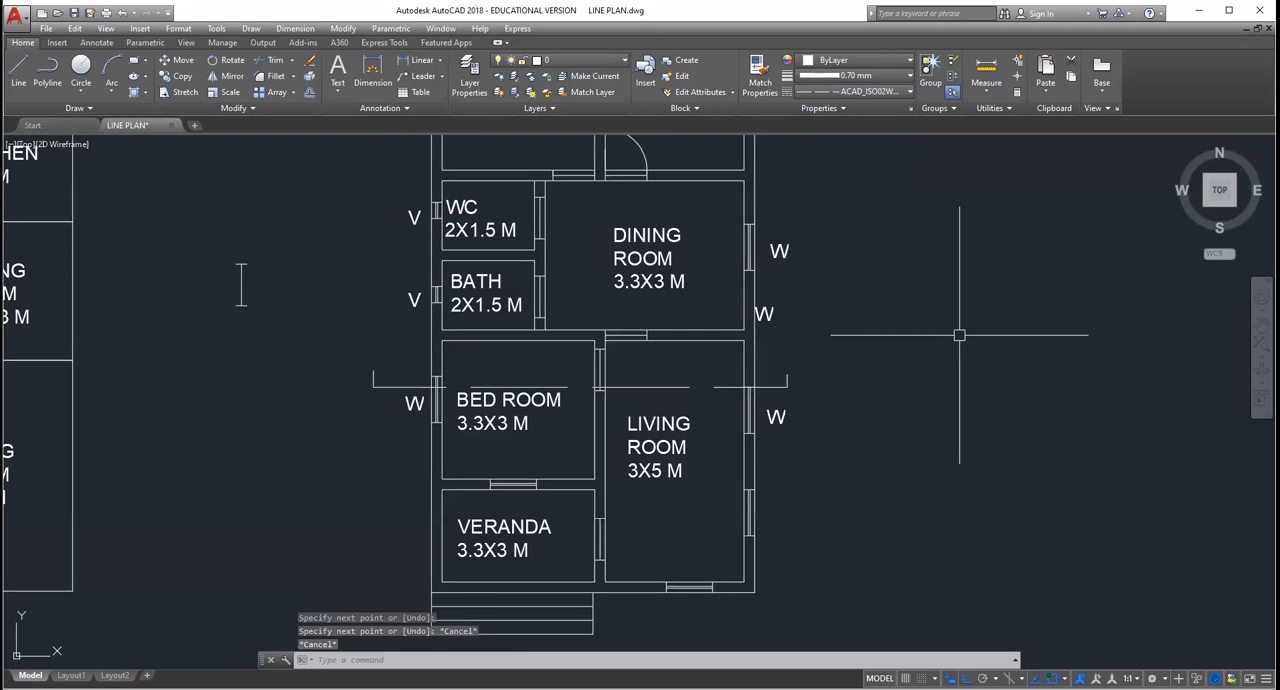
{"action": "scroll", "coordinate": [853, 395], "scroll_direction": "down", "scroll_amount": 2}
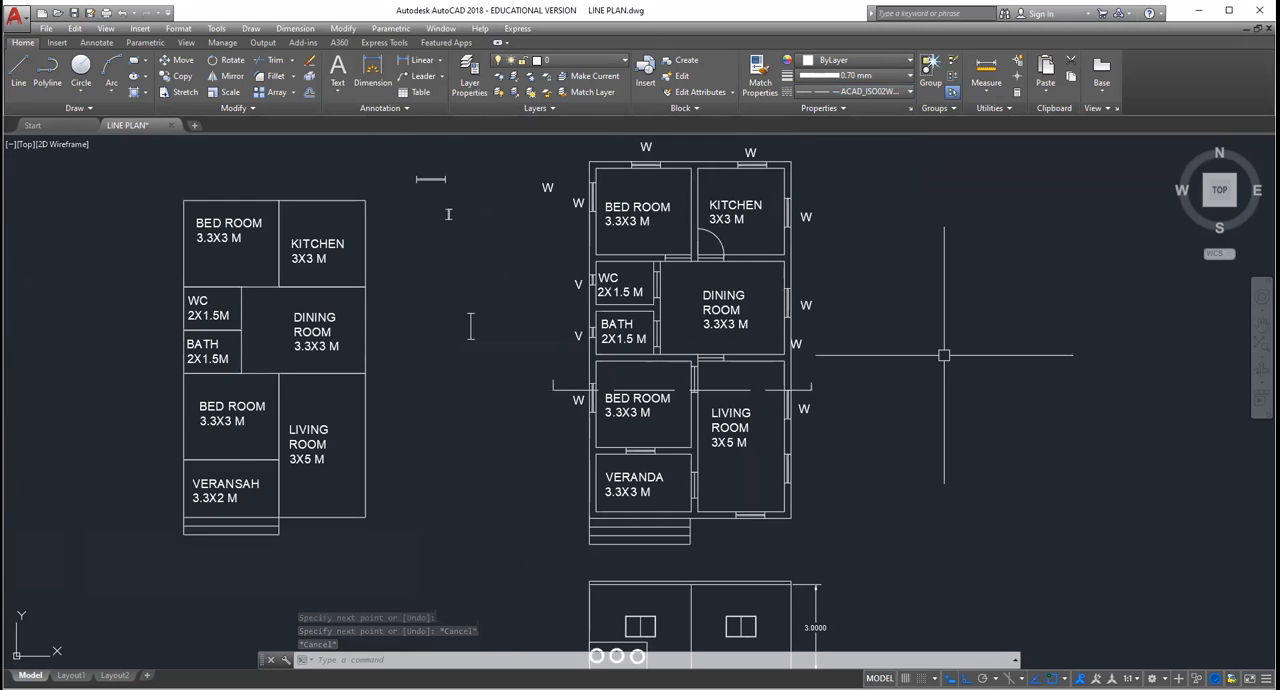
{"action": "left_click", "coordinate": [1262, 325]}
{"action": "left_click_drag", "start_coordinate": [1041, 395], "coordinate": [894, 407]}
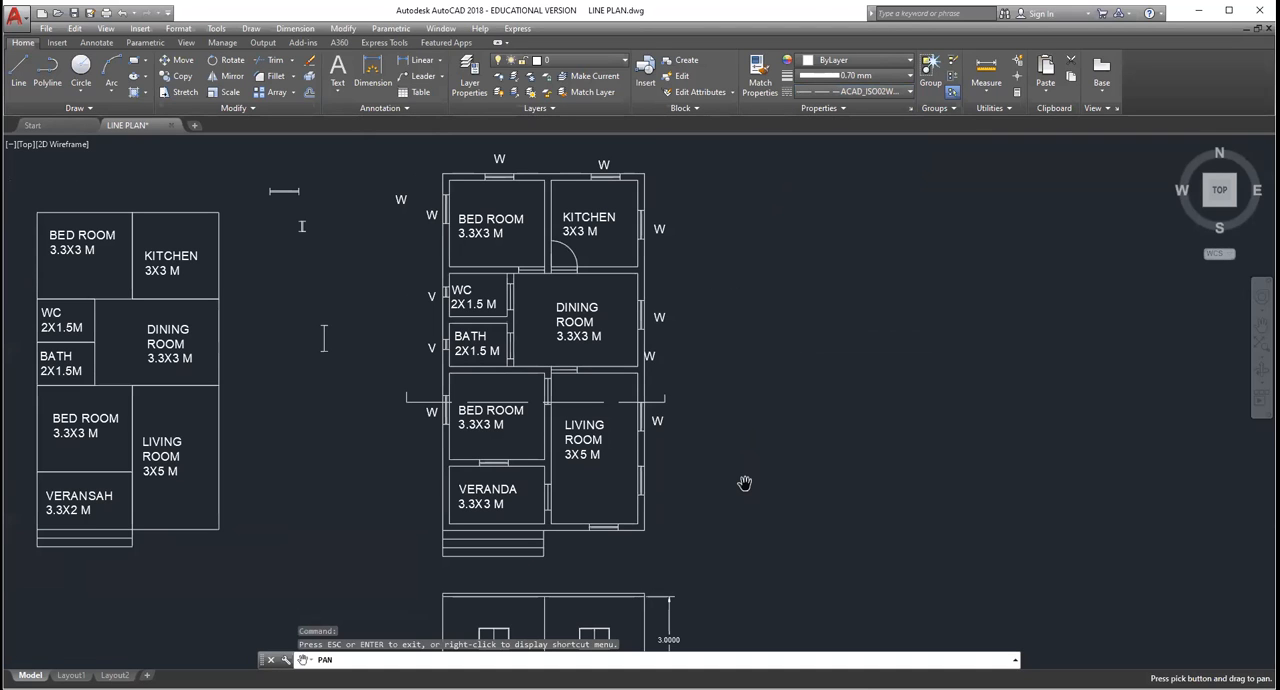
{"action": "key", "text": "Escape"}
{"action": "key", "text": "Escape"}
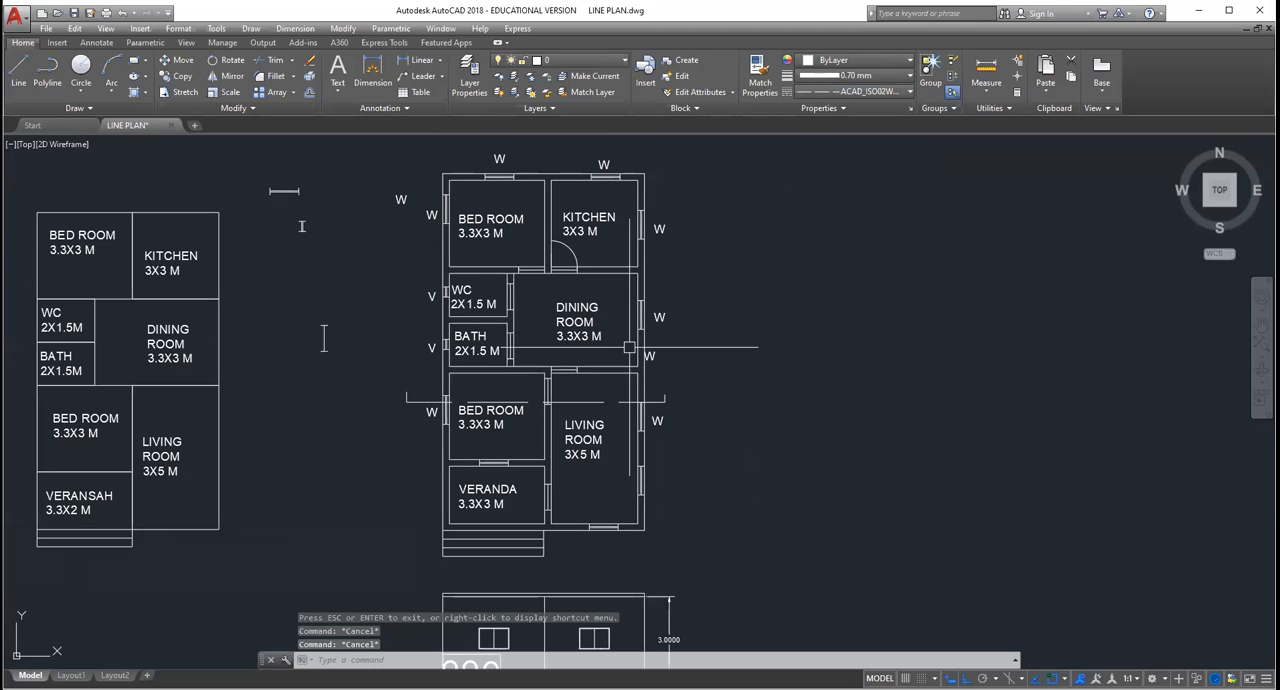
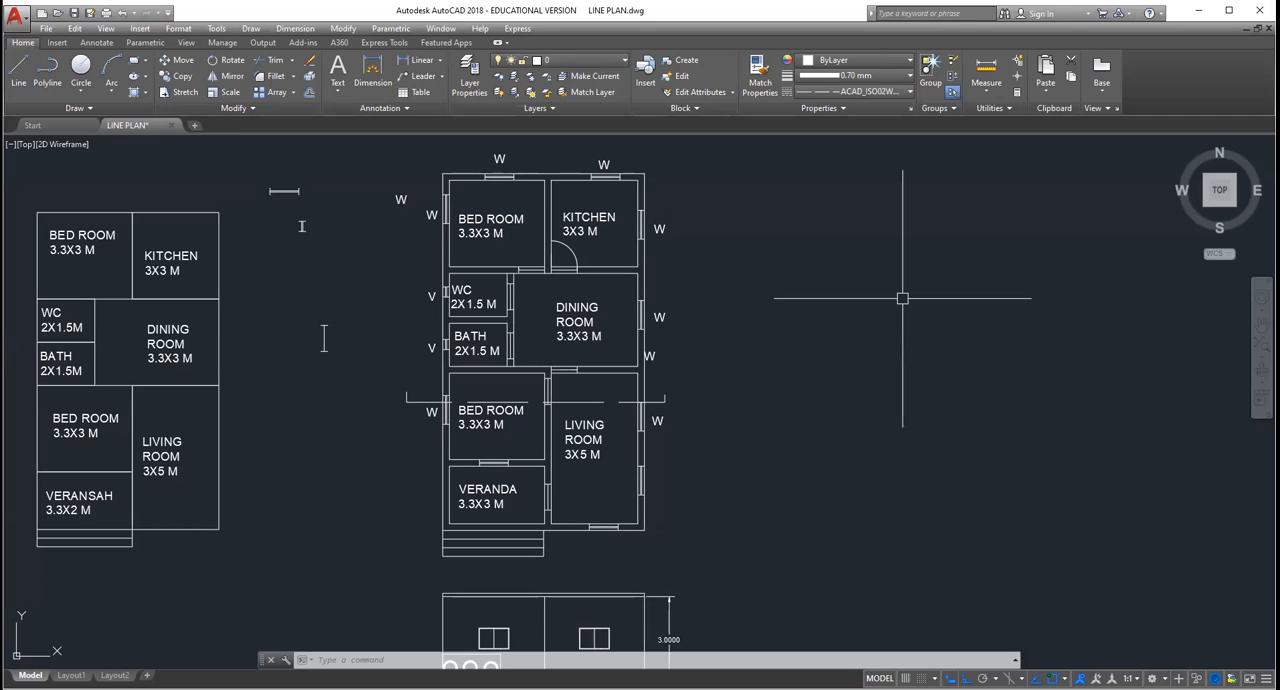
Step: Set the current linetype for new lines to Continuous
{"action": "left_click", "coordinate": [18, 72]}
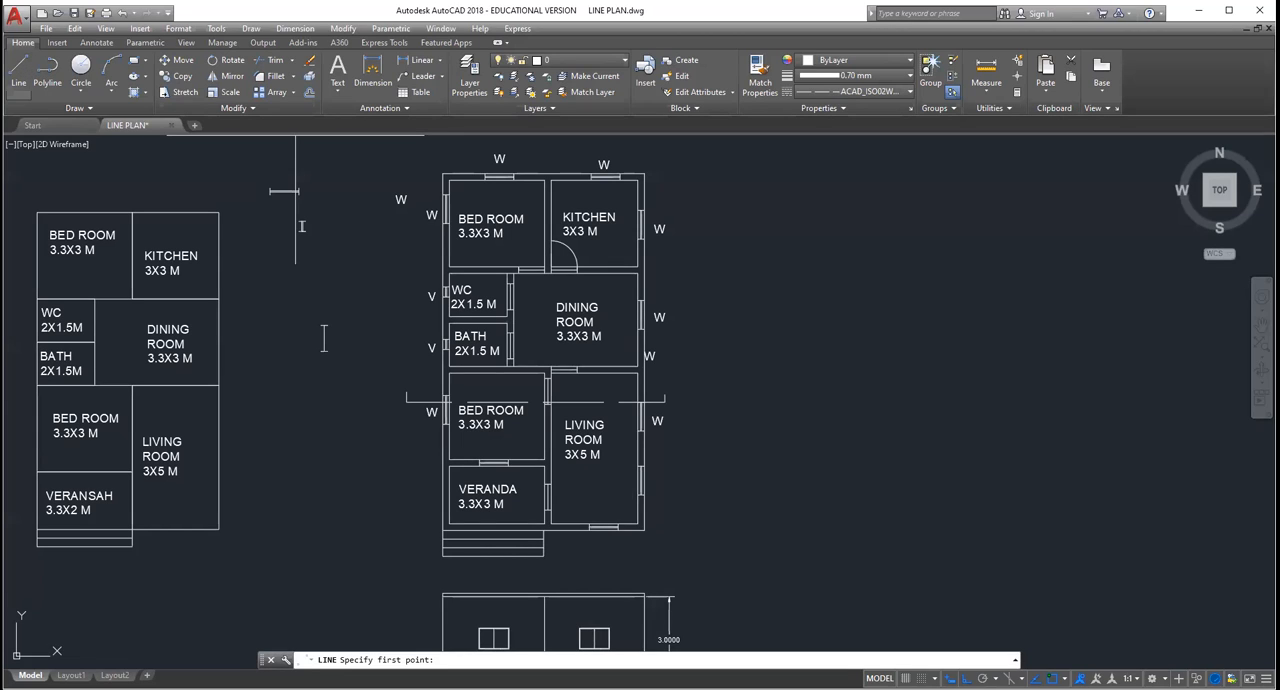
{"action": "left_click", "coordinate": [18, 71]}
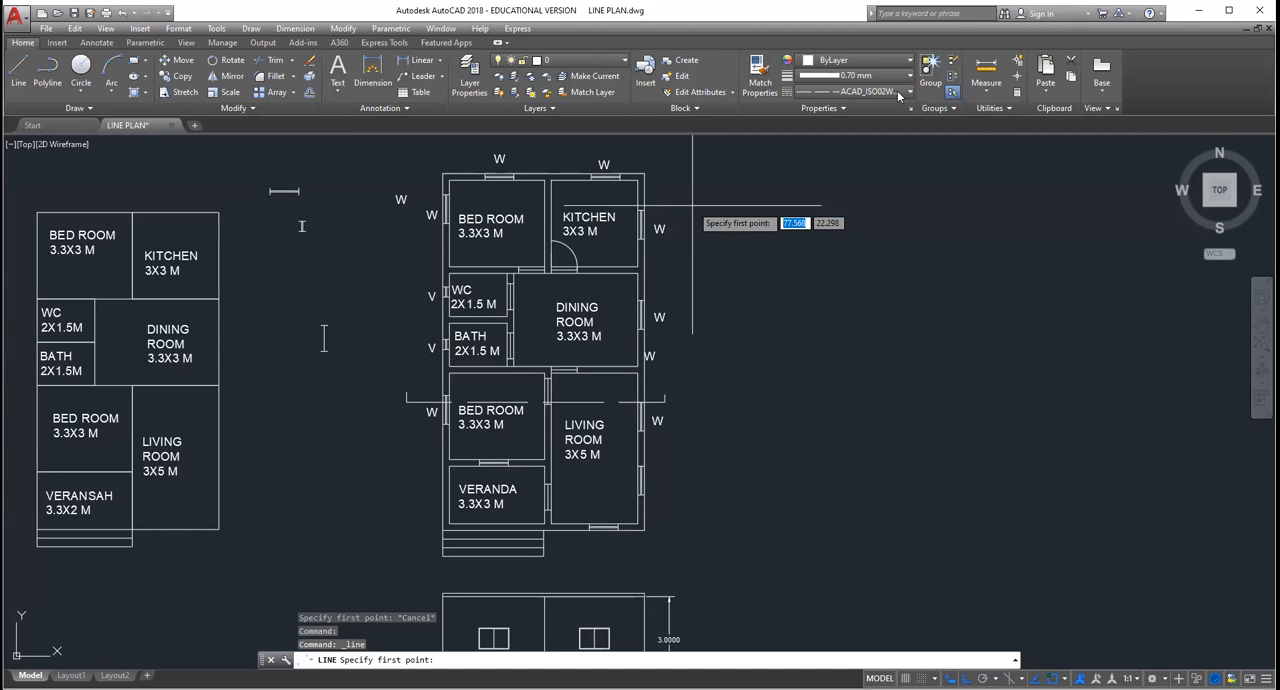
{"action": "left_click", "coordinate": [855, 91]}
{"action": "left_click", "coordinate": [863, 176]}
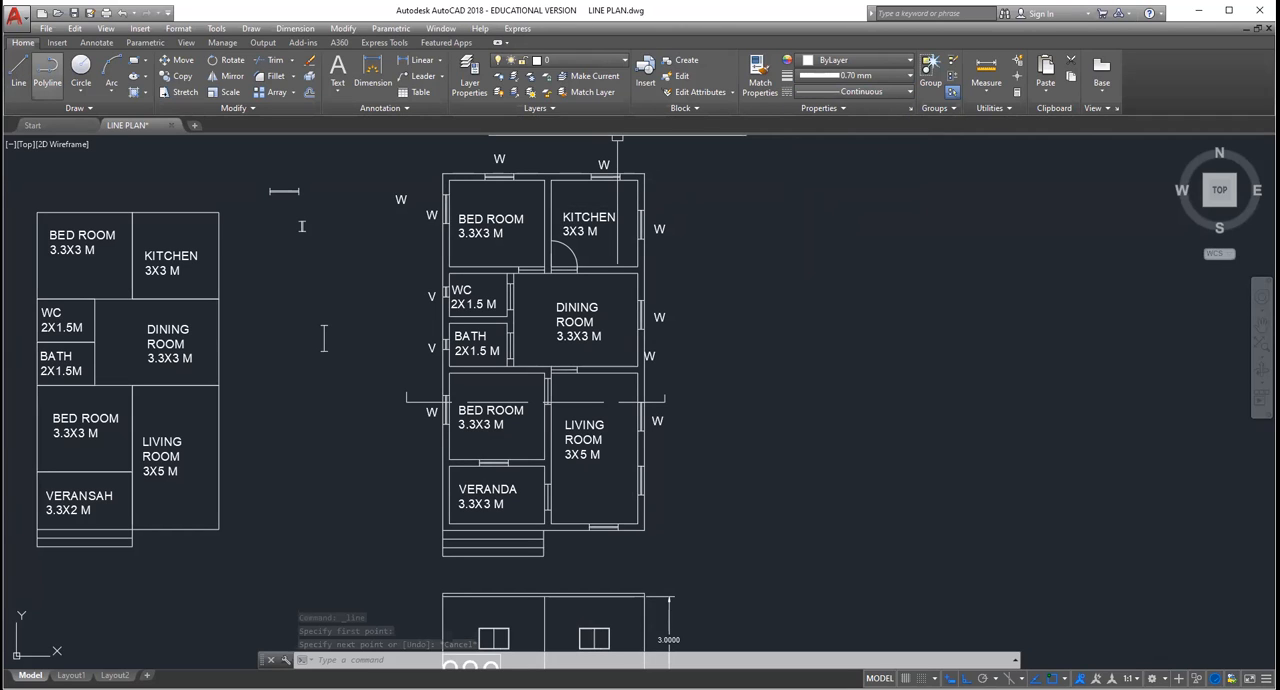
{"action": "left_click", "coordinate": [18, 72]}
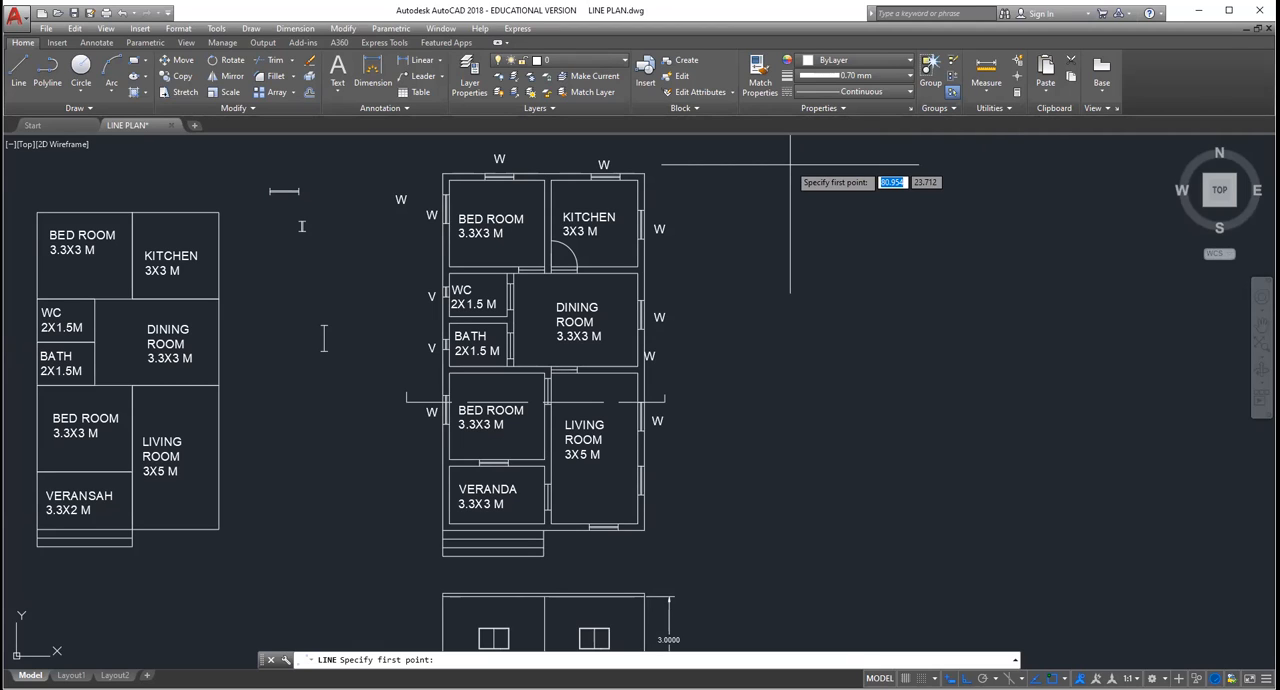
{"action": "left_click", "coordinate": [796, 277]}
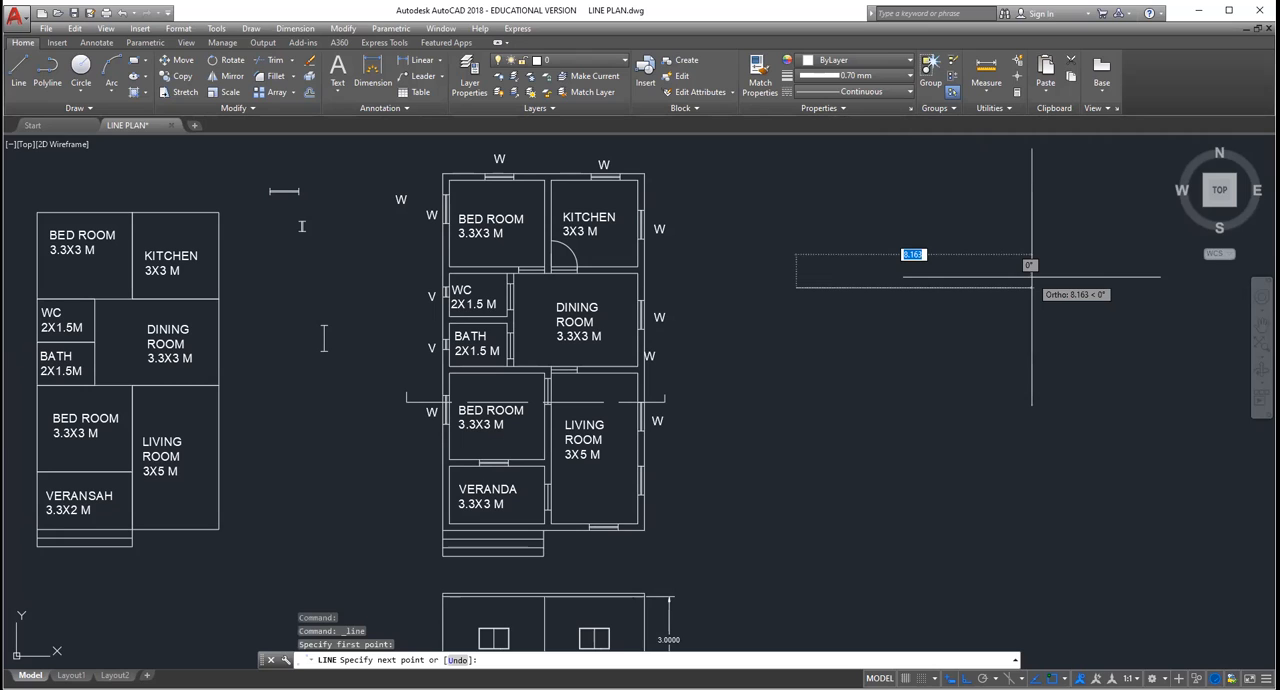
{"action": "key", "text": "Escape"}
Step: Examine where the dashed section line cuts the walls, windows and door opening of the lower bedroom and living room
{"action": "scroll", "coordinate": [470, 350], "scroll_direction": "up", "scroll_amount": 4}
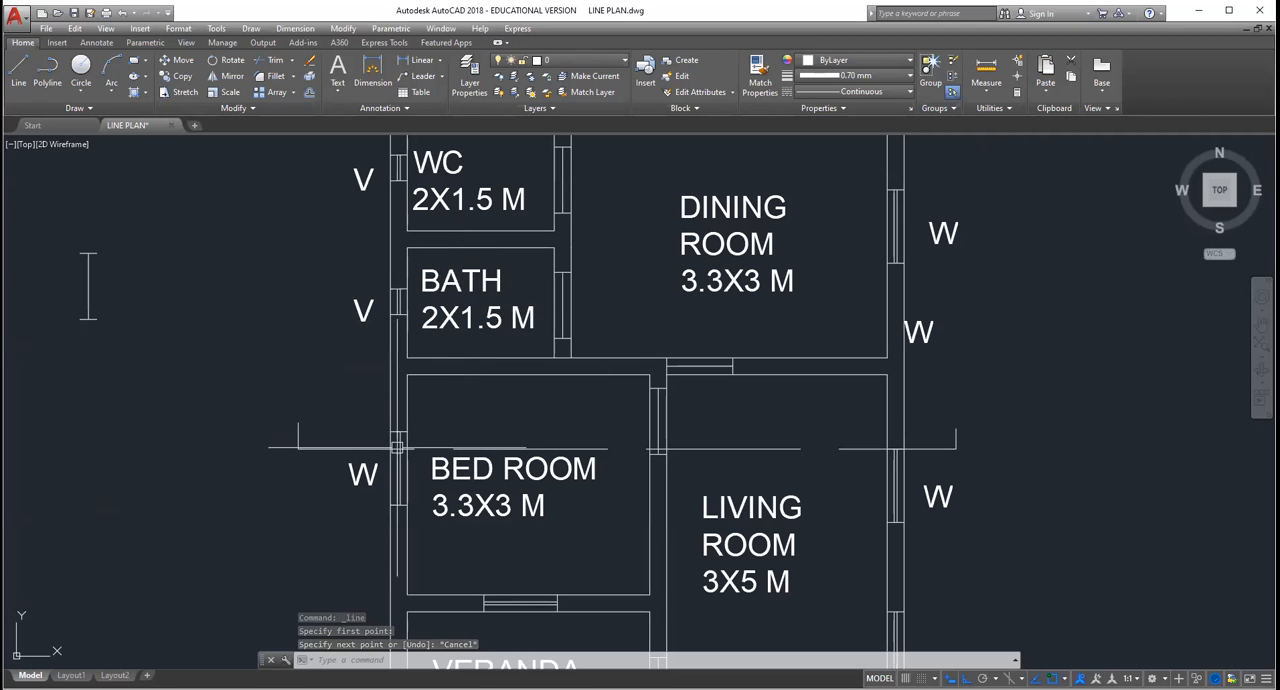
{"action": "scroll", "coordinate": [395, 448], "scroll_direction": "up", "scroll_amount": 2}
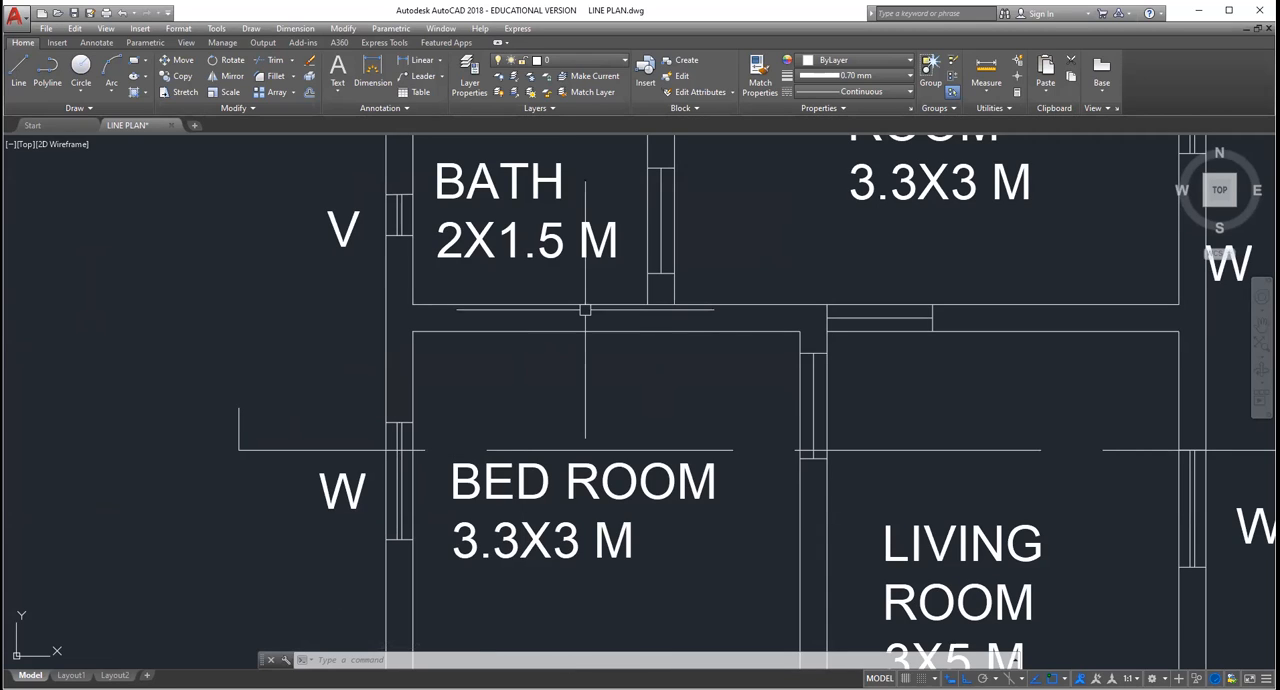
{"action": "scroll", "coordinate": [813, 422], "scroll_direction": "up", "scroll_amount": 2}
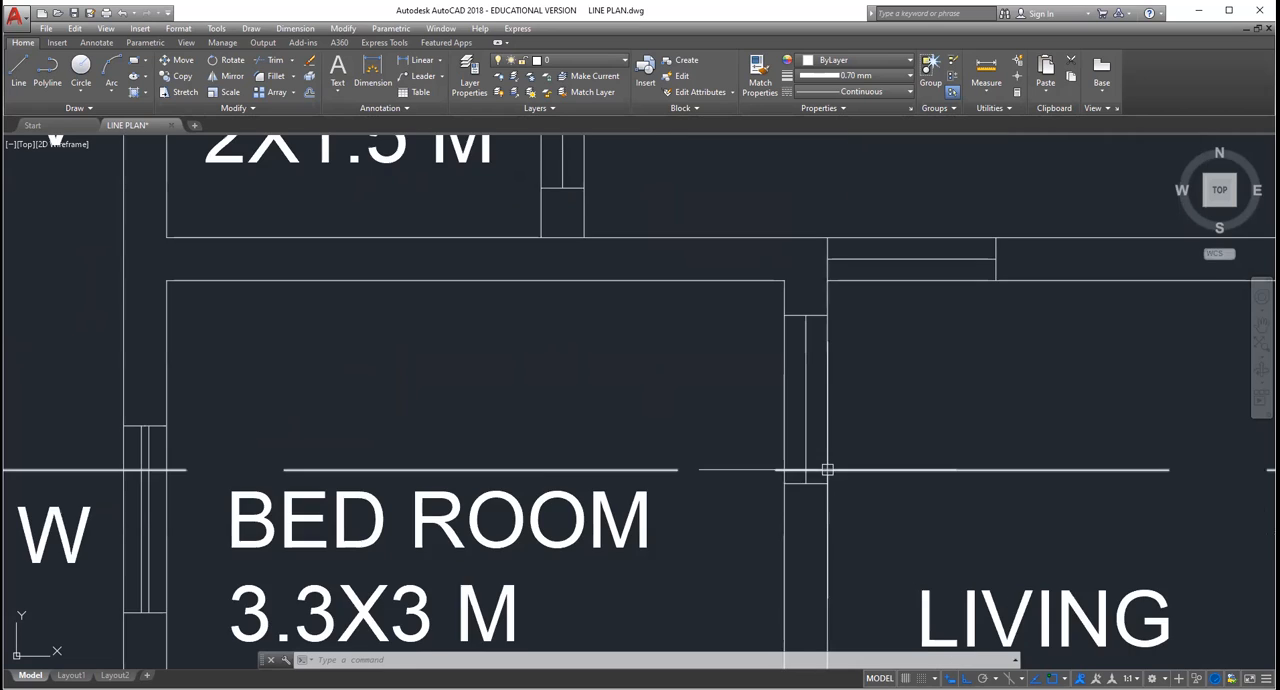
{"action": "scroll", "coordinate": [818, 398], "scroll_direction": "down", "scroll_amount": 2}
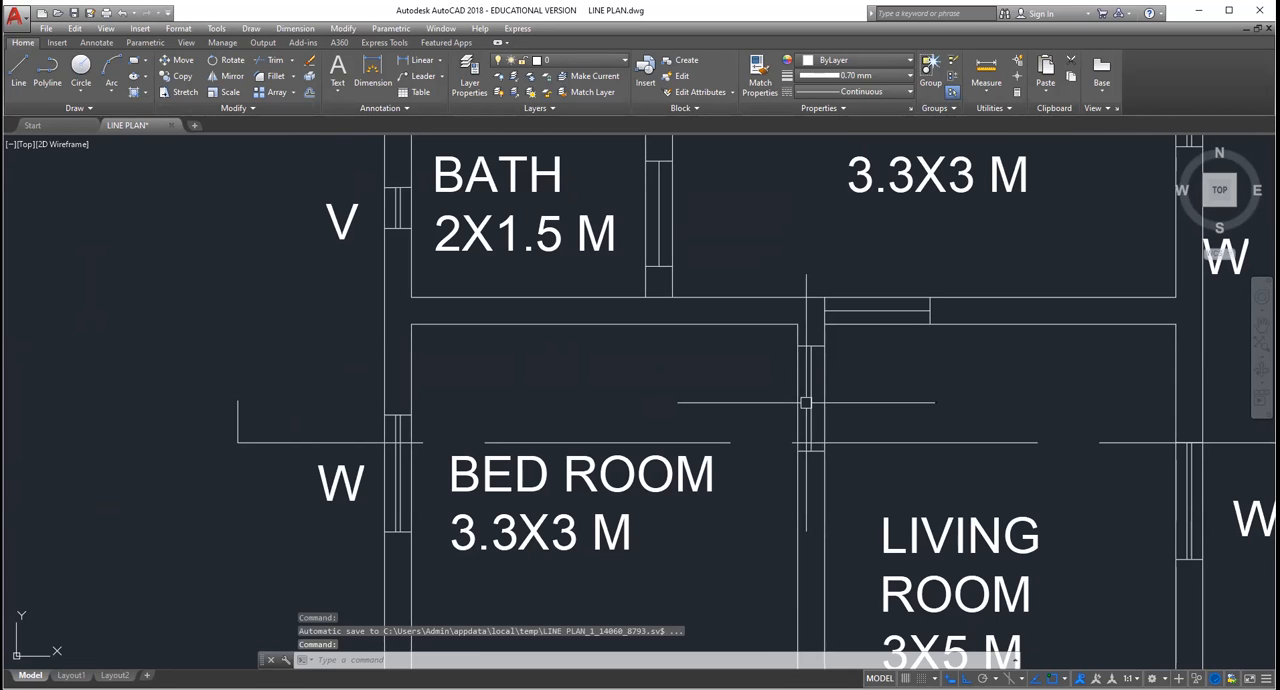
{"action": "scroll", "coordinate": [806, 403], "scroll_direction": "down", "scroll_amount": 2}
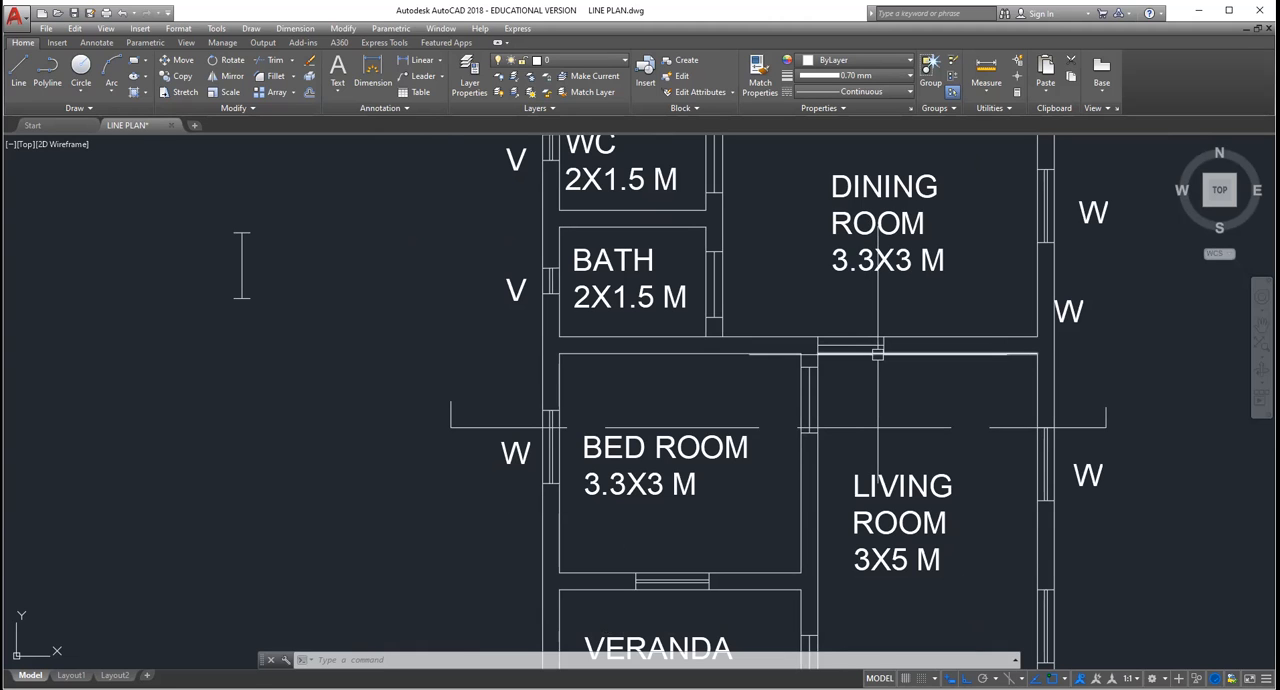
{"action": "scroll", "coordinate": [883, 376], "scroll_direction": "down", "scroll_amount": 2}
{"action": "scroll", "coordinate": [883, 376], "scroll_direction": "up", "scroll_amount": 2}
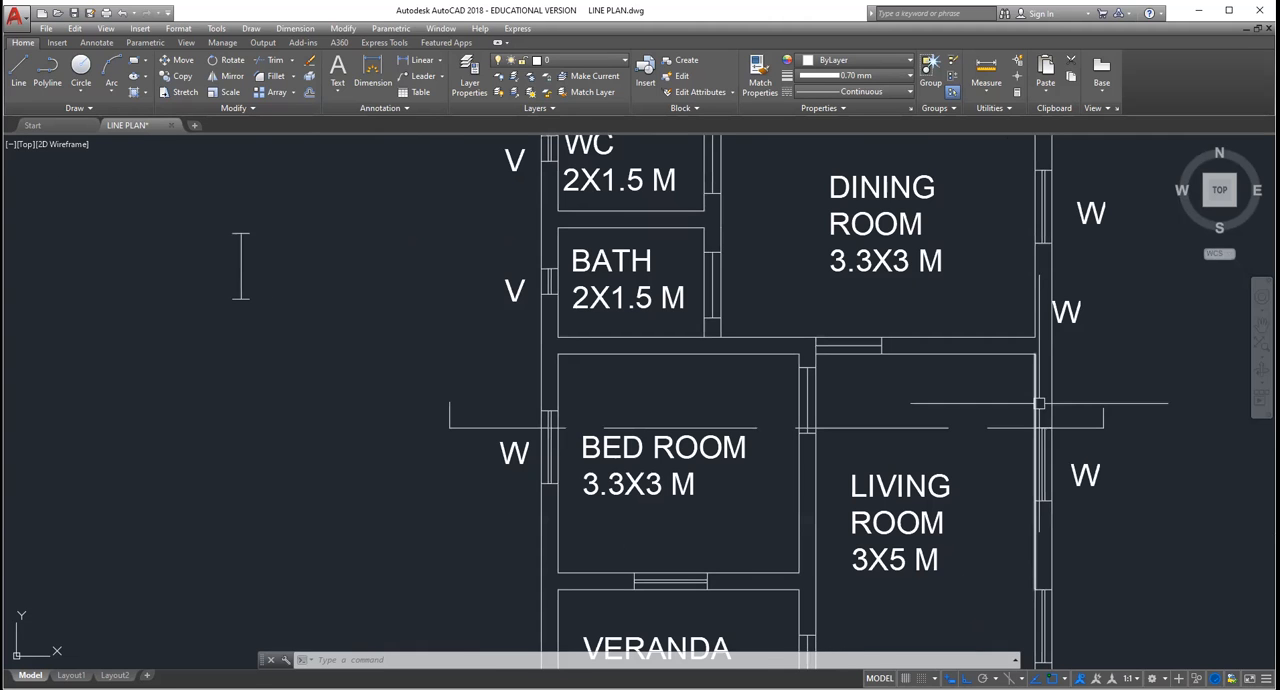
{"action": "scroll", "coordinate": [1060, 452], "scroll_direction": "up", "scroll_amount": 2}
{"action": "scroll", "coordinate": [1060, 452], "scroll_direction": "up", "scroll_amount": 2}
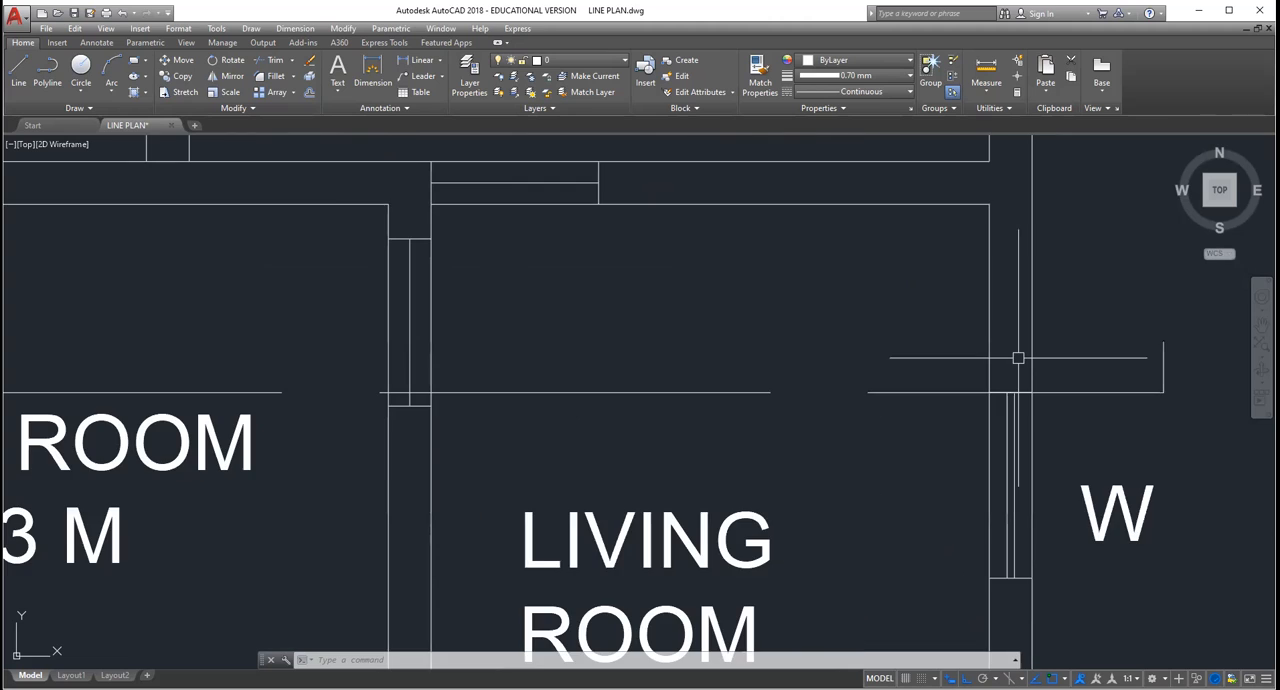
{"action": "scroll", "coordinate": [1018, 357], "scroll_direction": "down", "scroll_amount": 2}
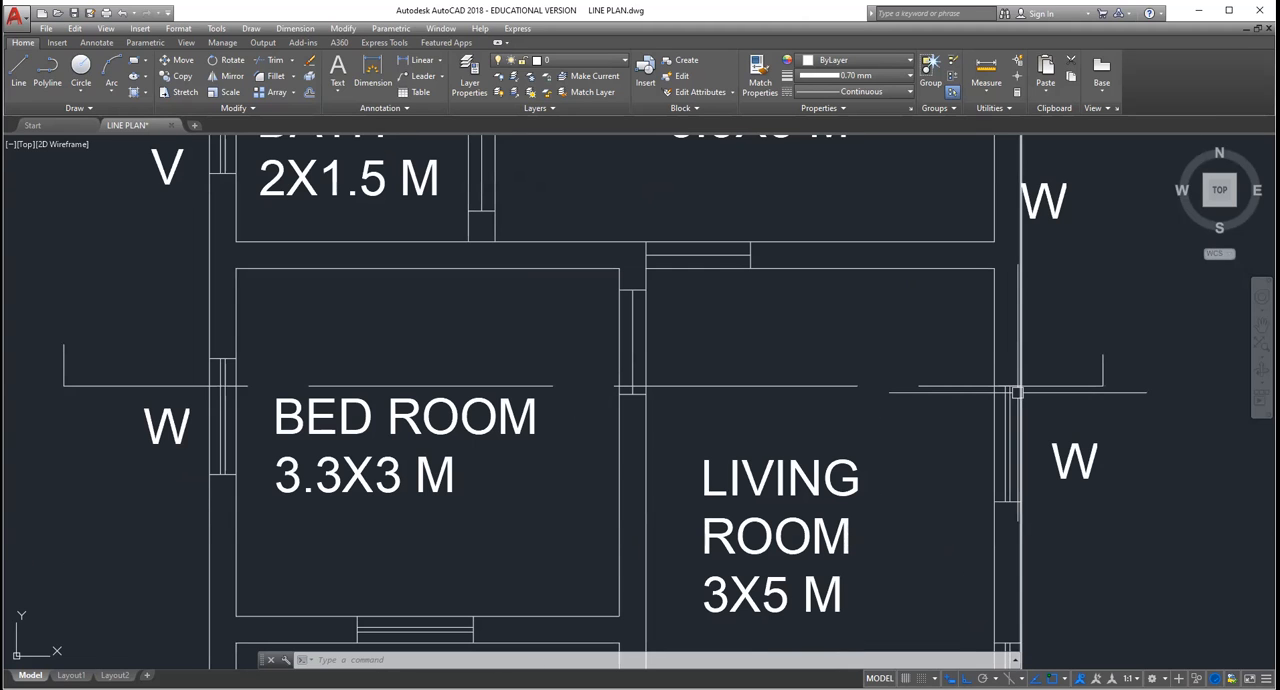
{"action": "scroll", "coordinate": [1017, 392], "scroll_direction": "up", "scroll_amount": 3}
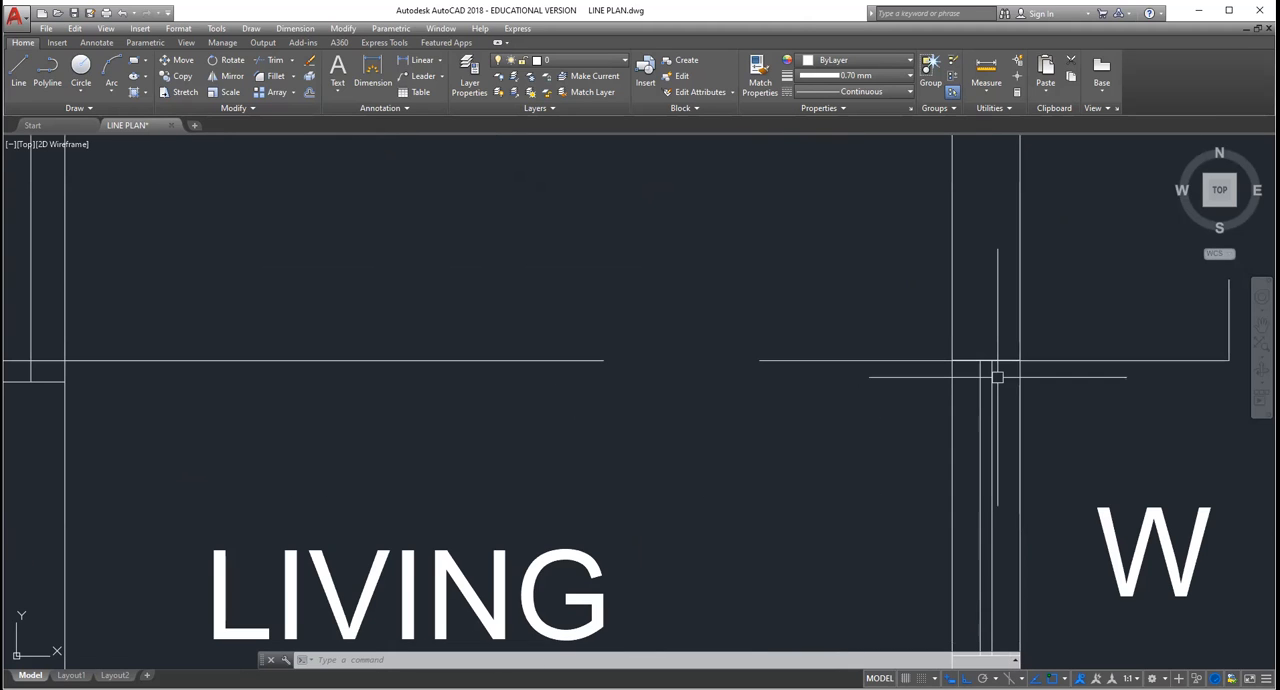
{"action": "scroll", "coordinate": [1017, 400], "scroll_direction": "down", "scroll_amount": 5}
{"action": "scroll", "coordinate": [975, 388], "scroll_direction": "up", "scroll_amount": 3}
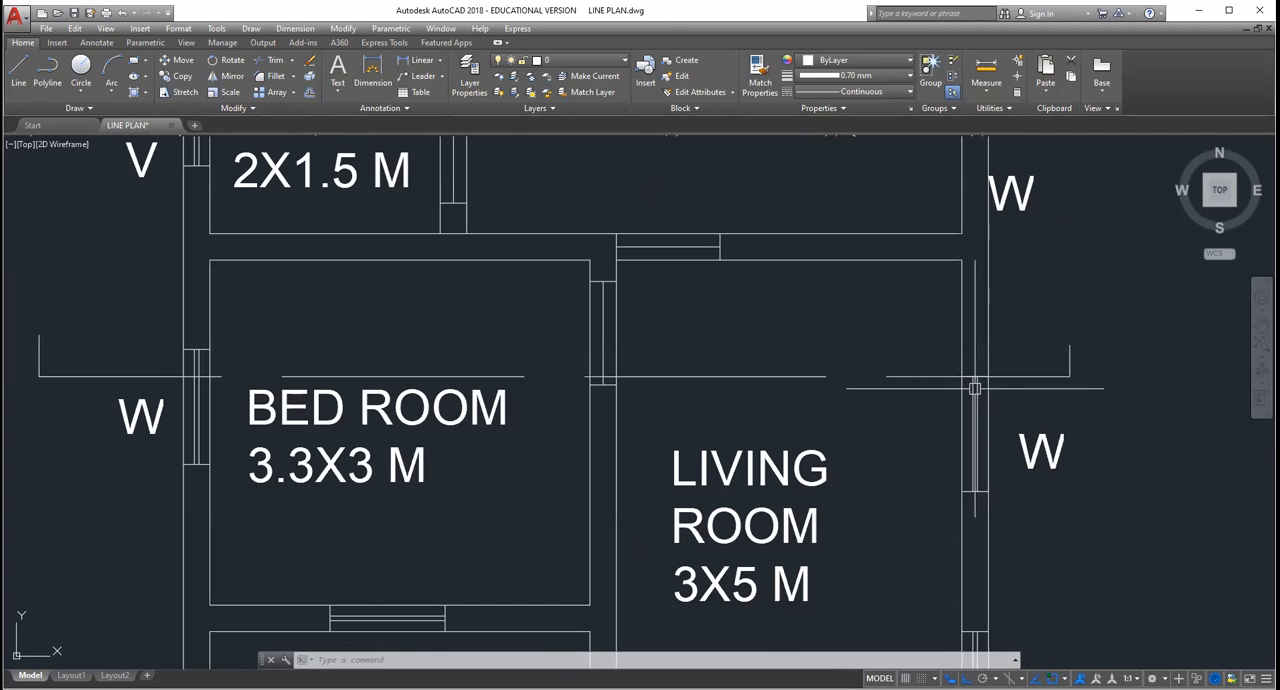
{"action": "scroll", "coordinate": [975, 386], "scroll_direction": "up", "scroll_amount": 3}
{"action": "scroll", "coordinate": [977, 373], "scroll_direction": "up", "scroll_amount": 3}
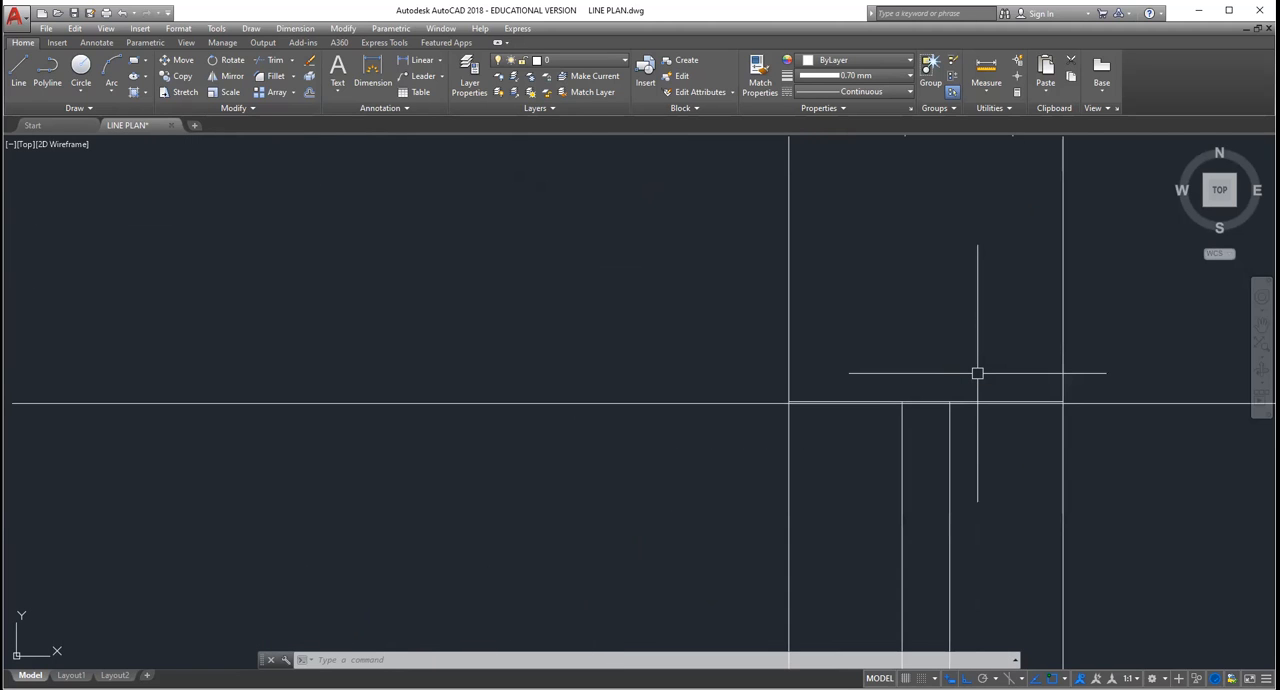
{"action": "scroll", "coordinate": [977, 373], "scroll_direction": "down", "scroll_amount": 2}
{"action": "scroll", "coordinate": [977, 373], "scroll_direction": "down", "scroll_amount": 3}
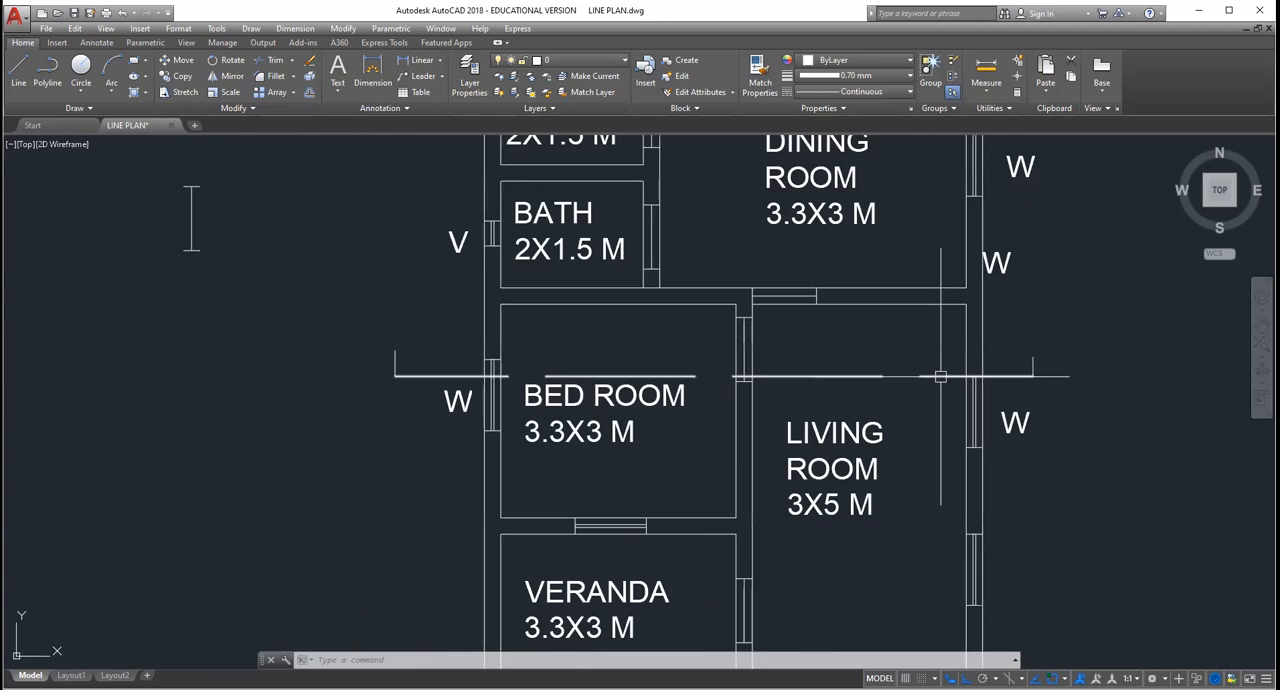
{"action": "scroll", "coordinate": [971, 375], "scroll_direction": "up", "scroll_amount": 2}
{"action": "scroll", "coordinate": [995, 296], "scroll_direction": "down", "scroll_amount": 2}
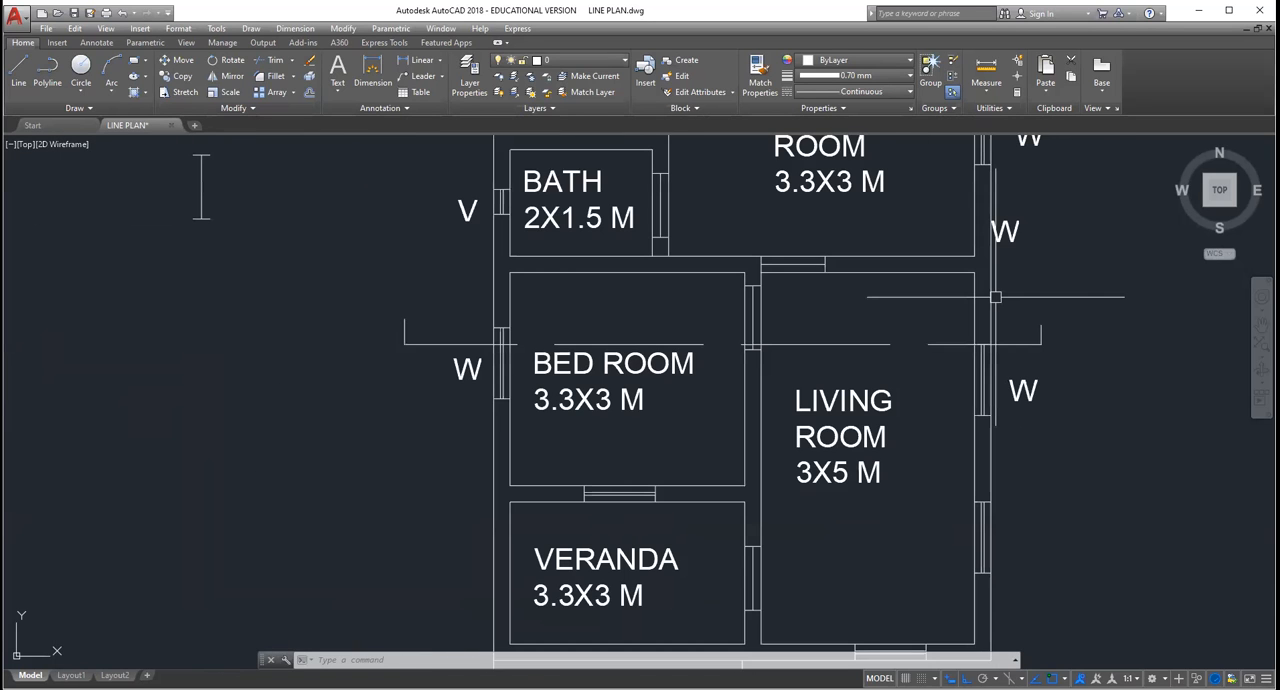
{"action": "scroll", "coordinate": [995, 296], "scroll_direction": "down", "scroll_amount": 2}
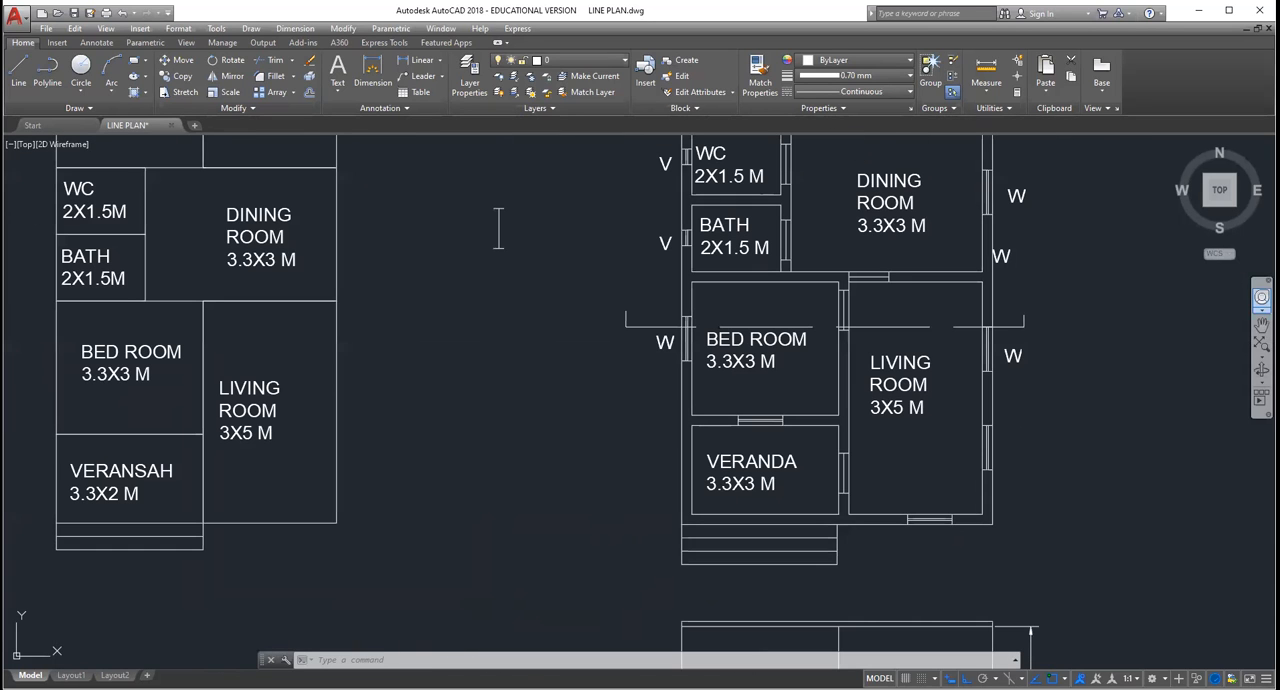
Step: Beside the plan, draw a long horizontal base line, and from its left end a 0.02 segment followed by a 3.3 vertical wall line
{"action": "left_click", "coordinate": [1261, 325]}
{"action": "left_click_drag", "start_coordinate": [1179, 331], "coordinate": [714, 354]}
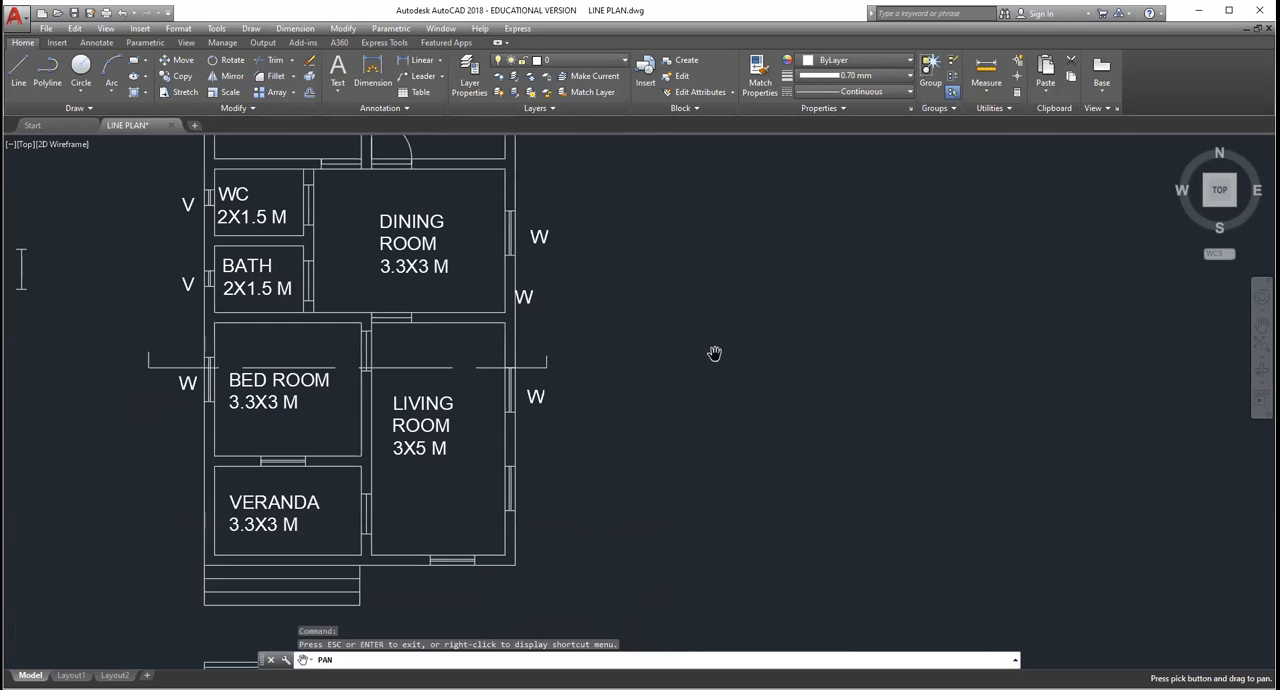
{"action": "scroll", "coordinate": [714, 354], "scroll_direction": "down", "scroll_amount": 2}
{"action": "scroll", "coordinate": [714, 354], "scroll_direction": "up", "scroll_amount": 2}
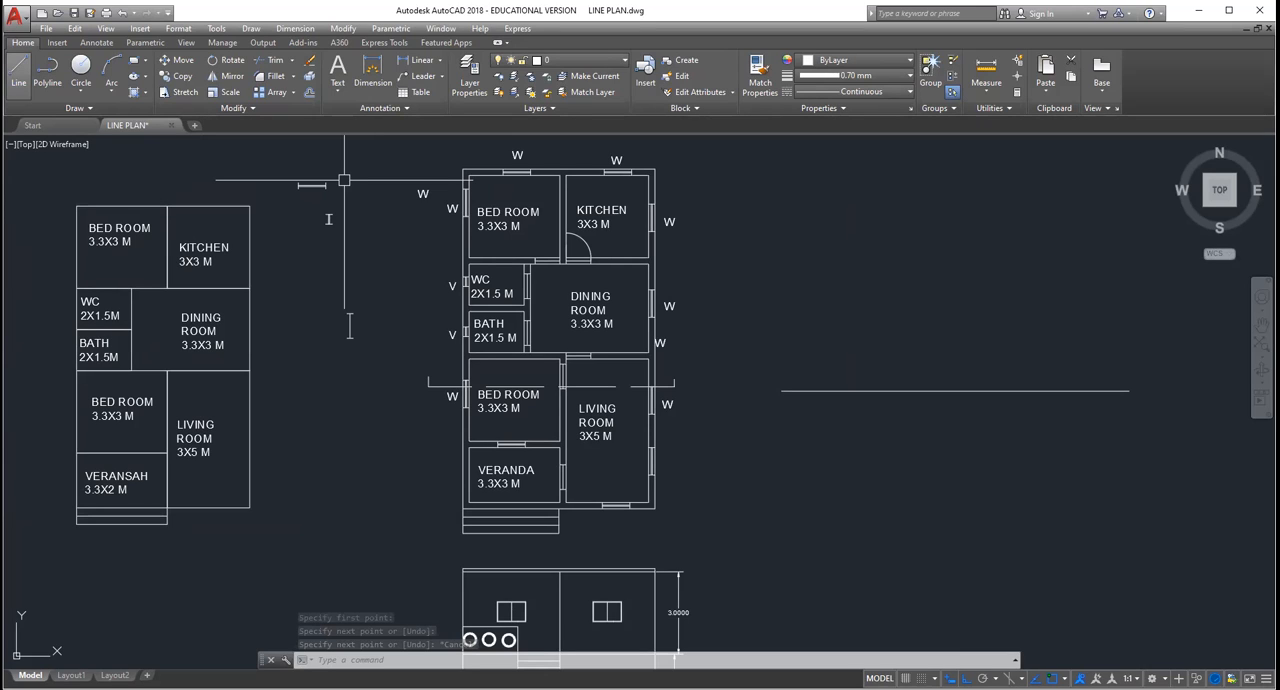
{"action": "left_click", "coordinate": [18, 72]}
{"action": "left_click", "coordinate": [781, 391]}
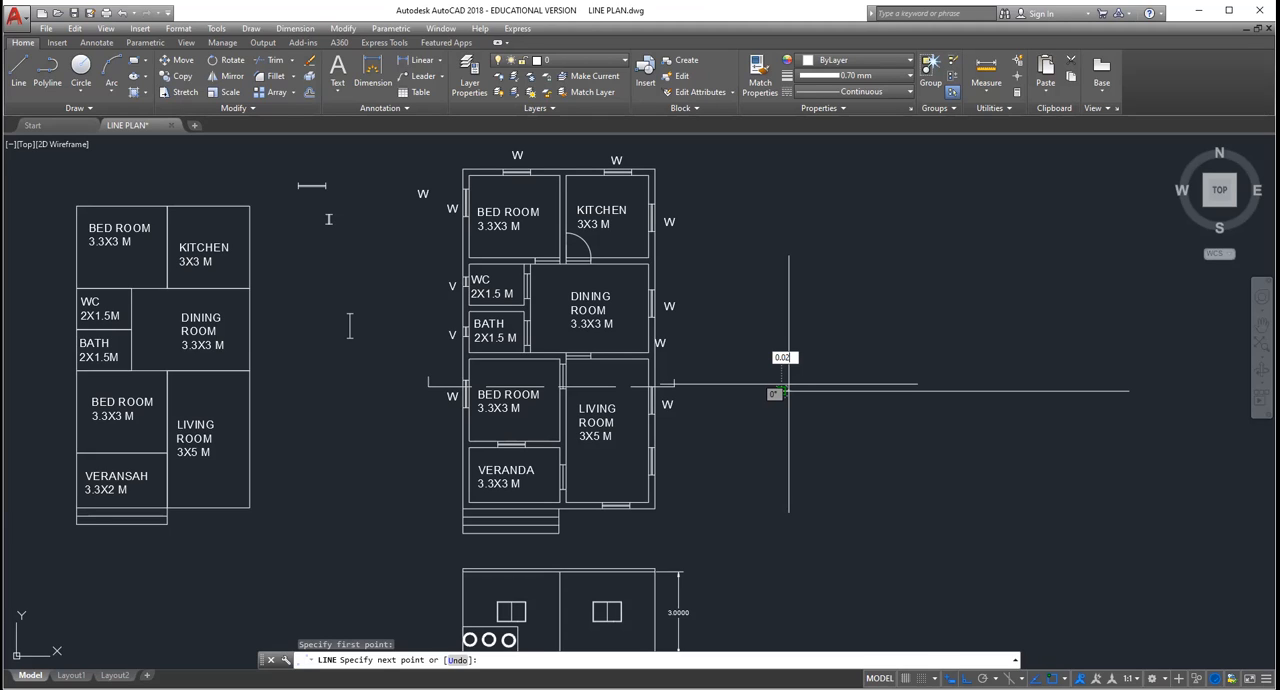
{"action": "key", "text": "Return"}
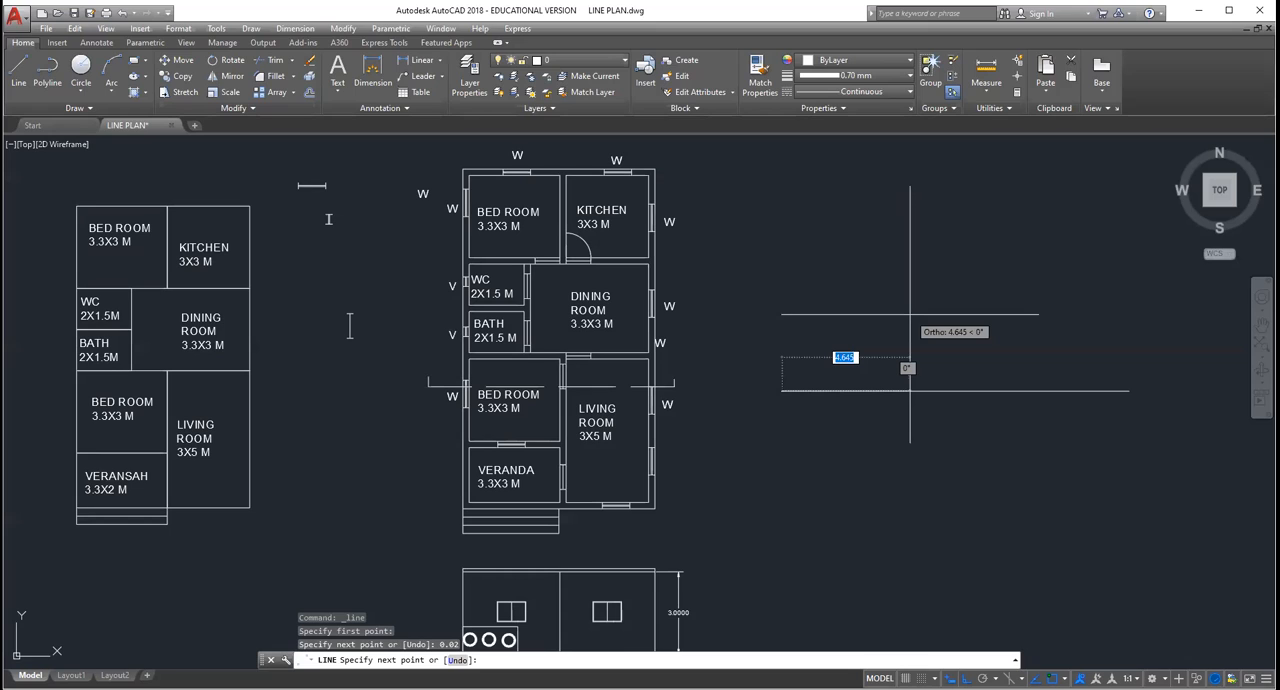
{"action": "scroll", "coordinate": [870, 333], "scroll_direction": "up", "scroll_amount": 1}
{"action": "scroll", "coordinate": [791, 353], "scroll_direction": "down", "scroll_amount": 1}
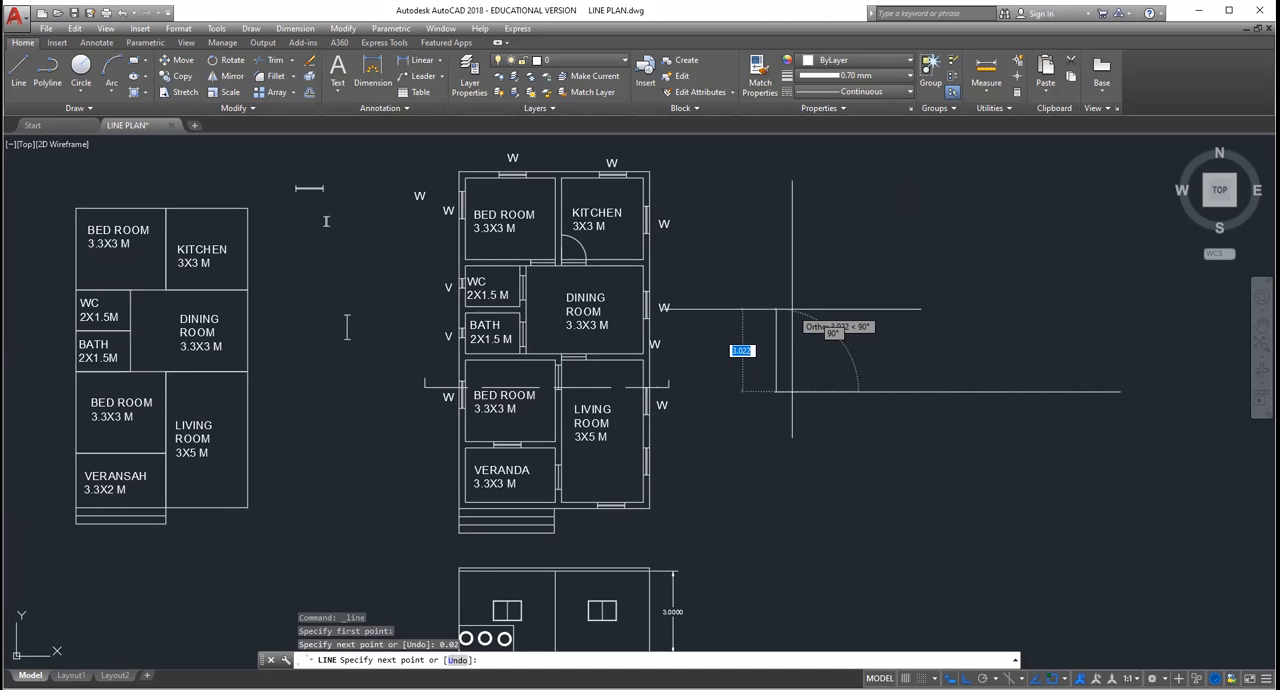
{"action": "type", "text": "3.3"}
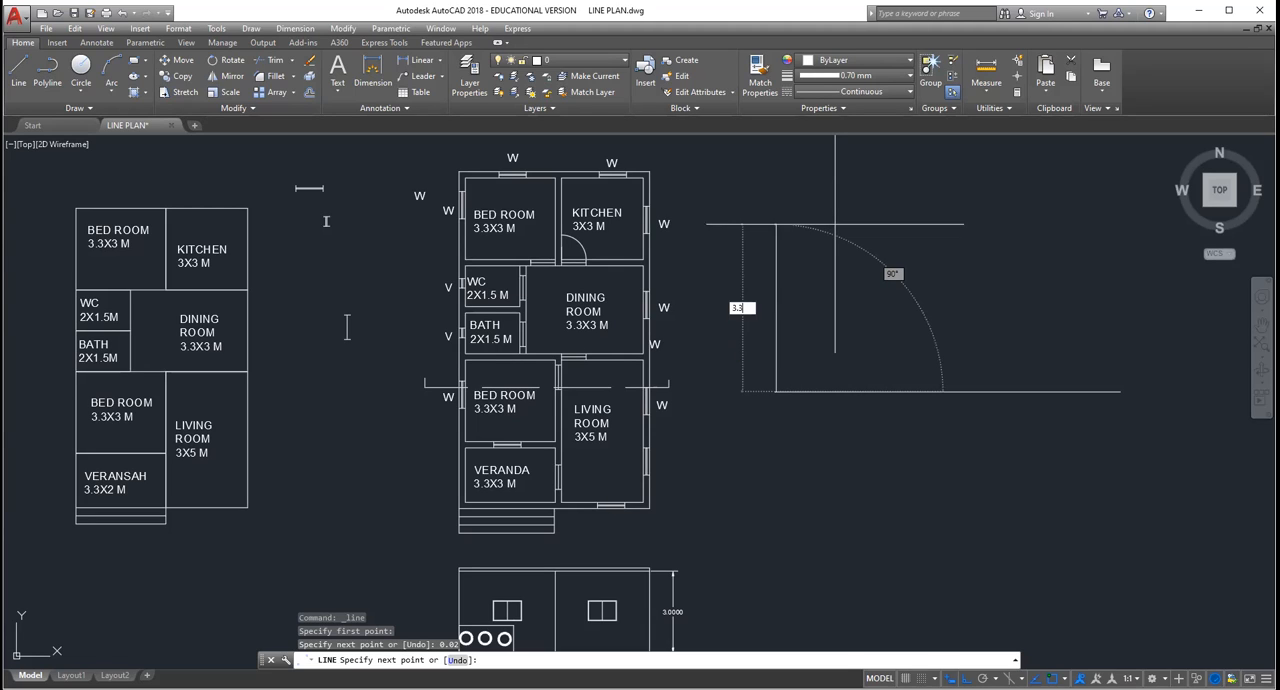
{"action": "key", "text": "Return"}
{"action": "key", "text": "Escape"}
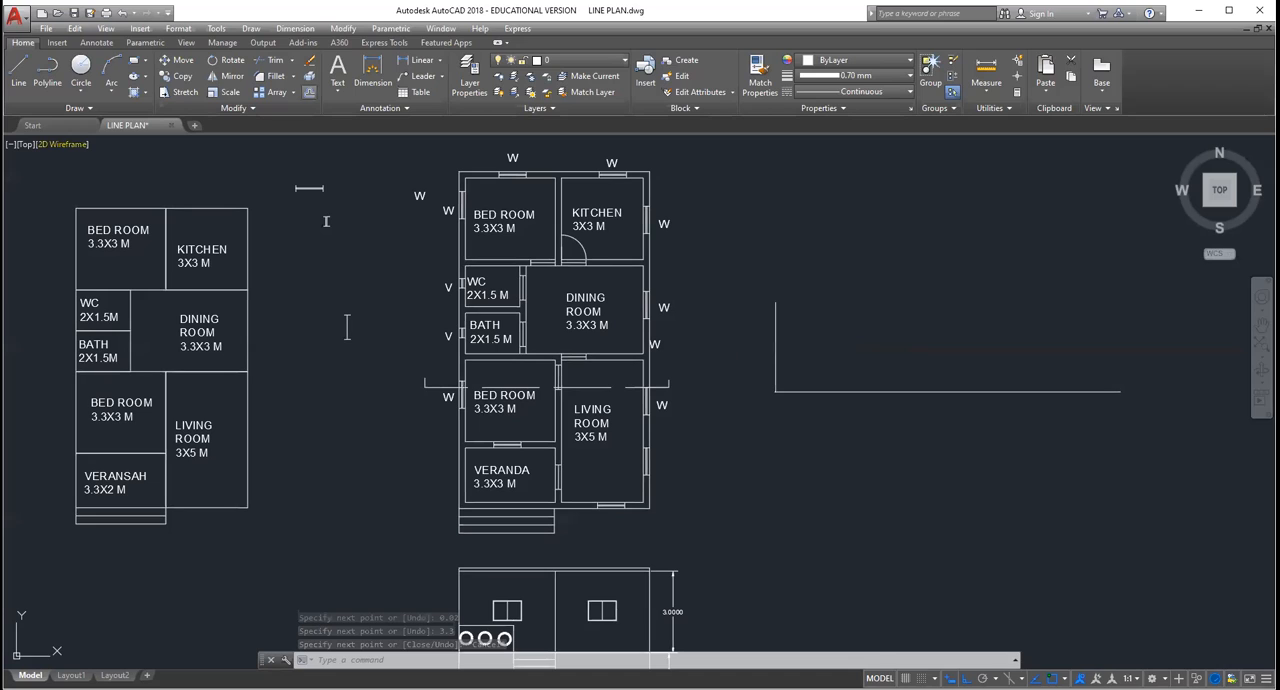
Step: Offset the vertical wall line 0.23 to the right for the wall thickness, and offset its inner face 3 across the bedroom
{"action": "left_click", "coordinate": [310, 92]}
{"action": "scroll", "coordinate": [776, 383], "scroll_direction": "up", "scroll_amount": 2}
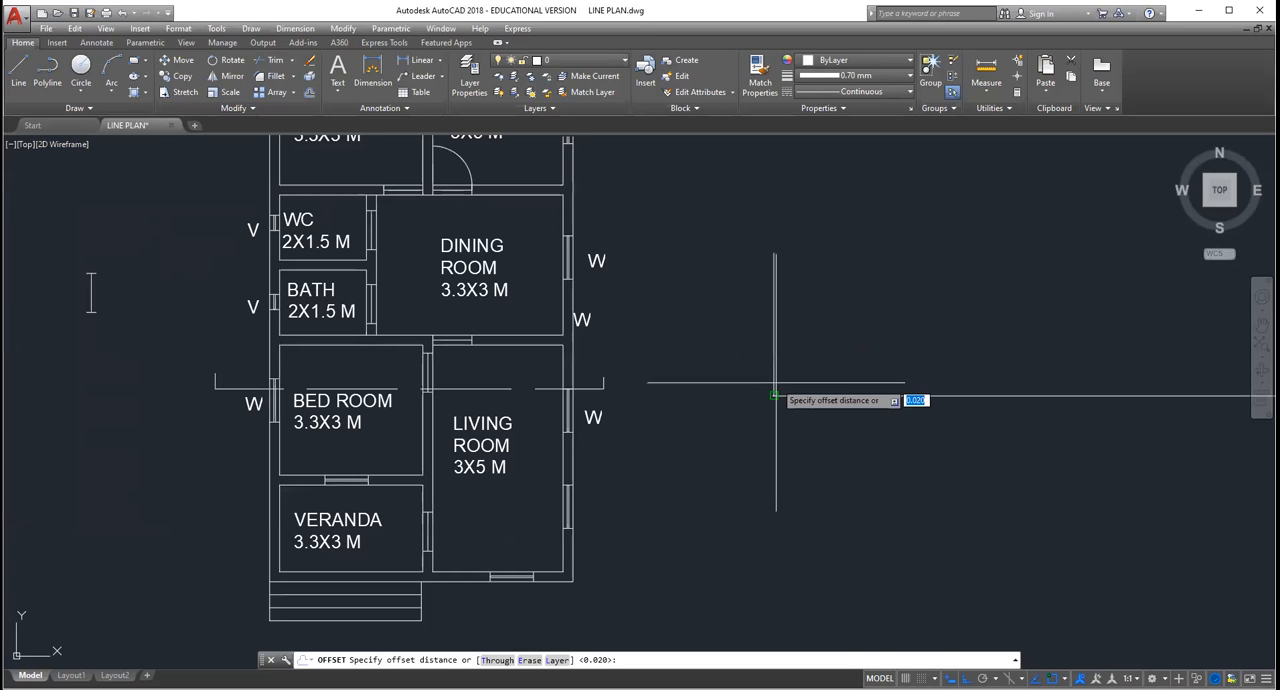
{"action": "key", "text": "Escape"}
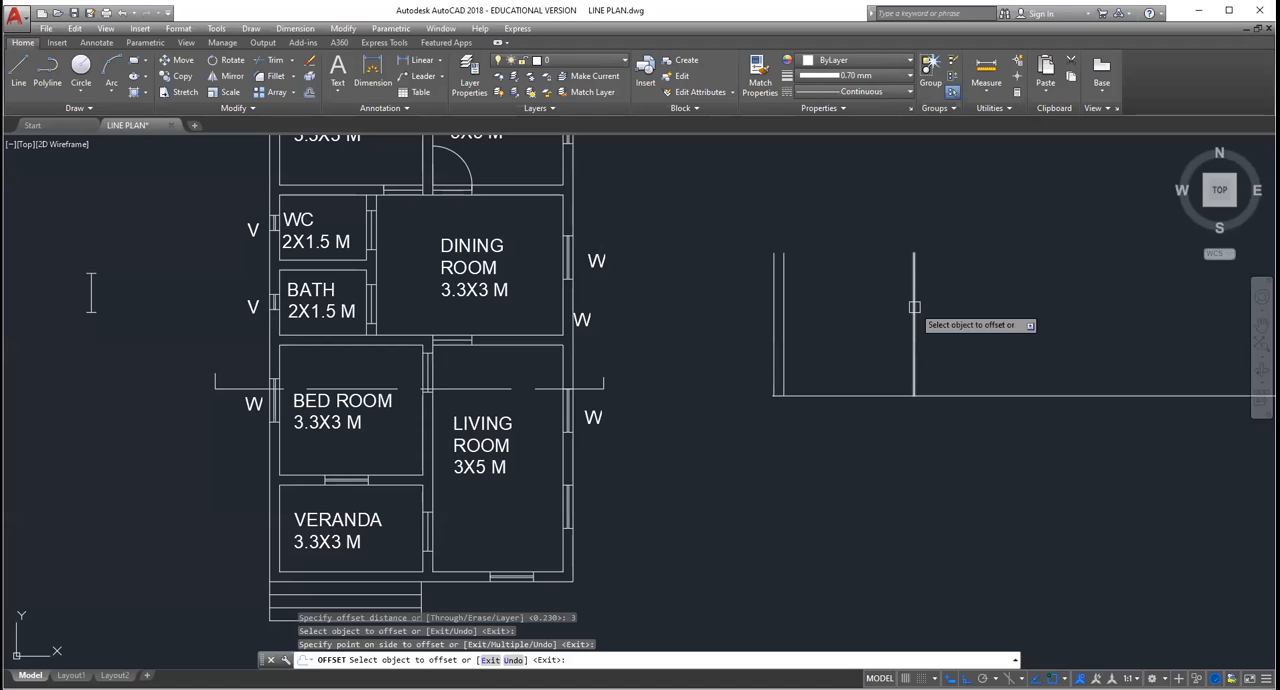
{"action": "key", "text": "Escape"}
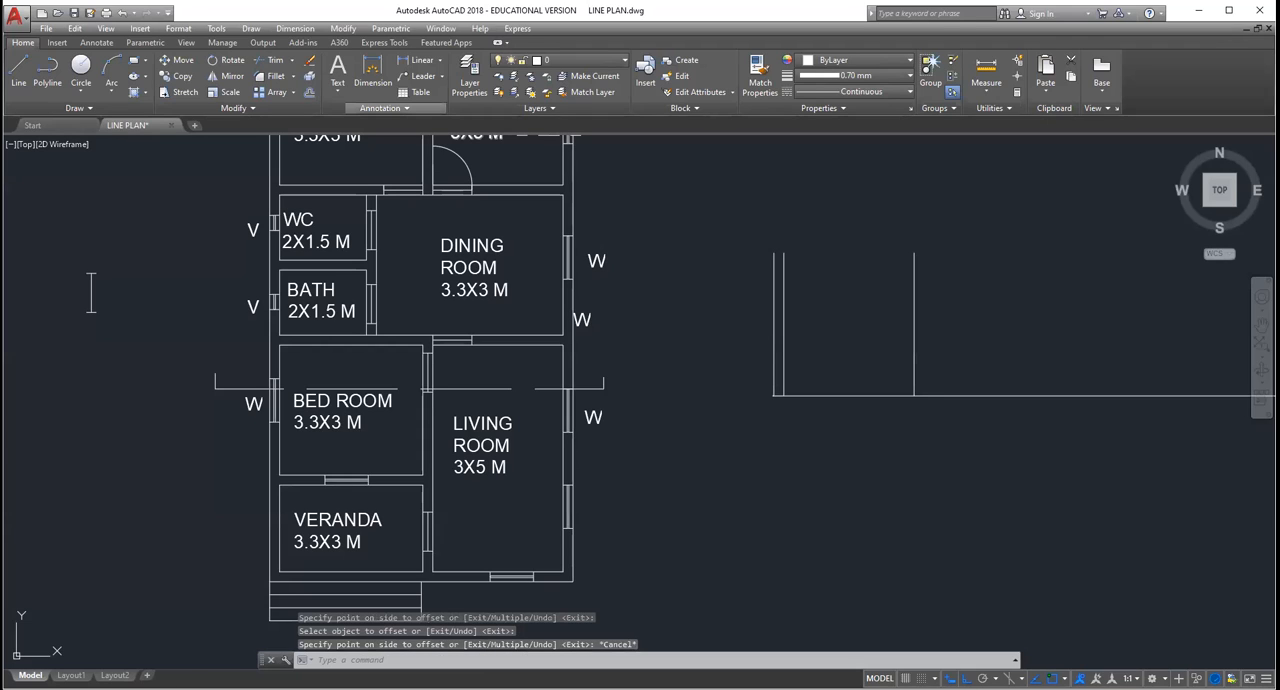
Step: Offset the vertical line at the bedroom's far side 0.23 to the right to form the middle wall
{"action": "key", "text": "Return"}
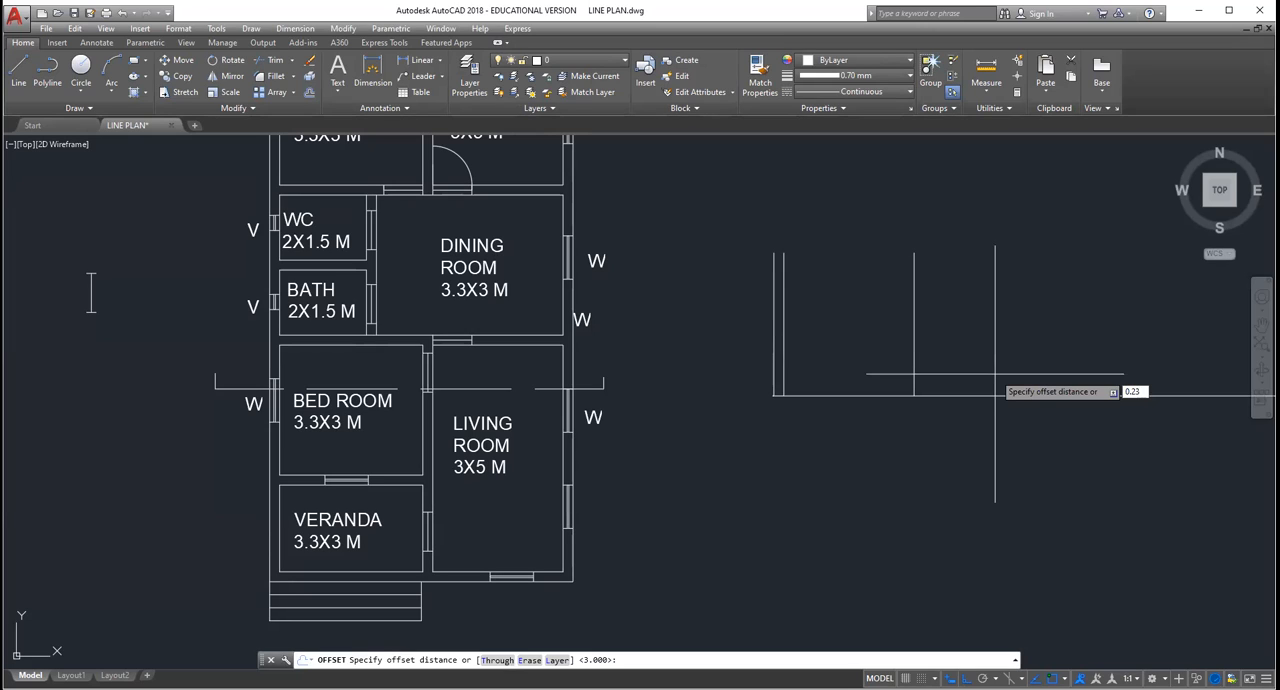
{"action": "key", "text": "Return"}
{"action": "left_click", "coordinate": [913, 330]}
{"action": "left_click", "coordinate": [922, 330]}
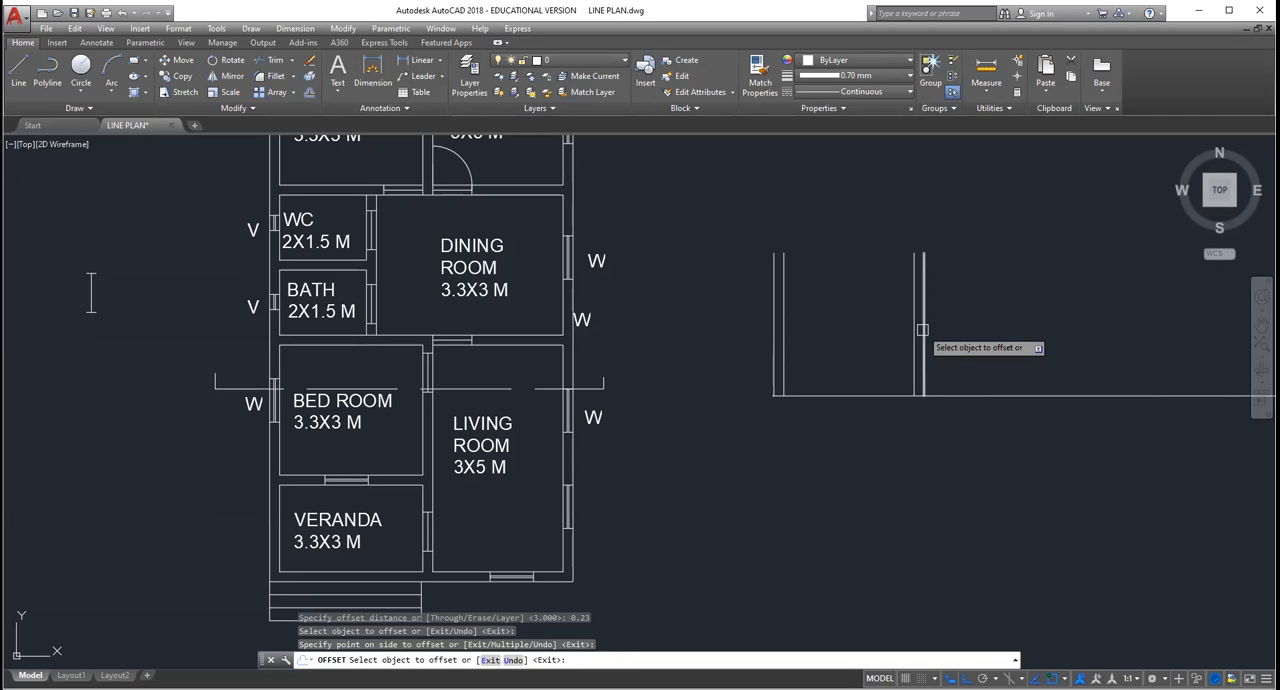
{"action": "key", "text": "Return"}
{"action": "key", "text": "Return"}
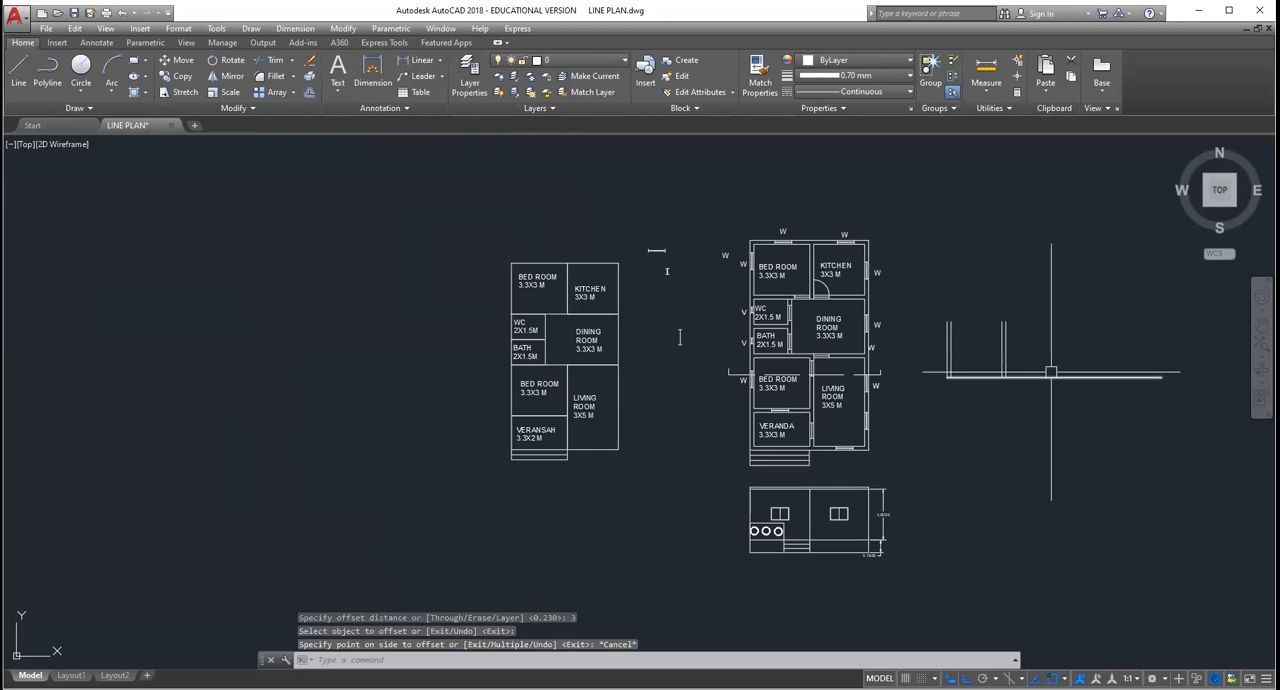
{"action": "scroll", "coordinate": [1050, 372], "scroll_direction": "up", "scroll_amount": 5}
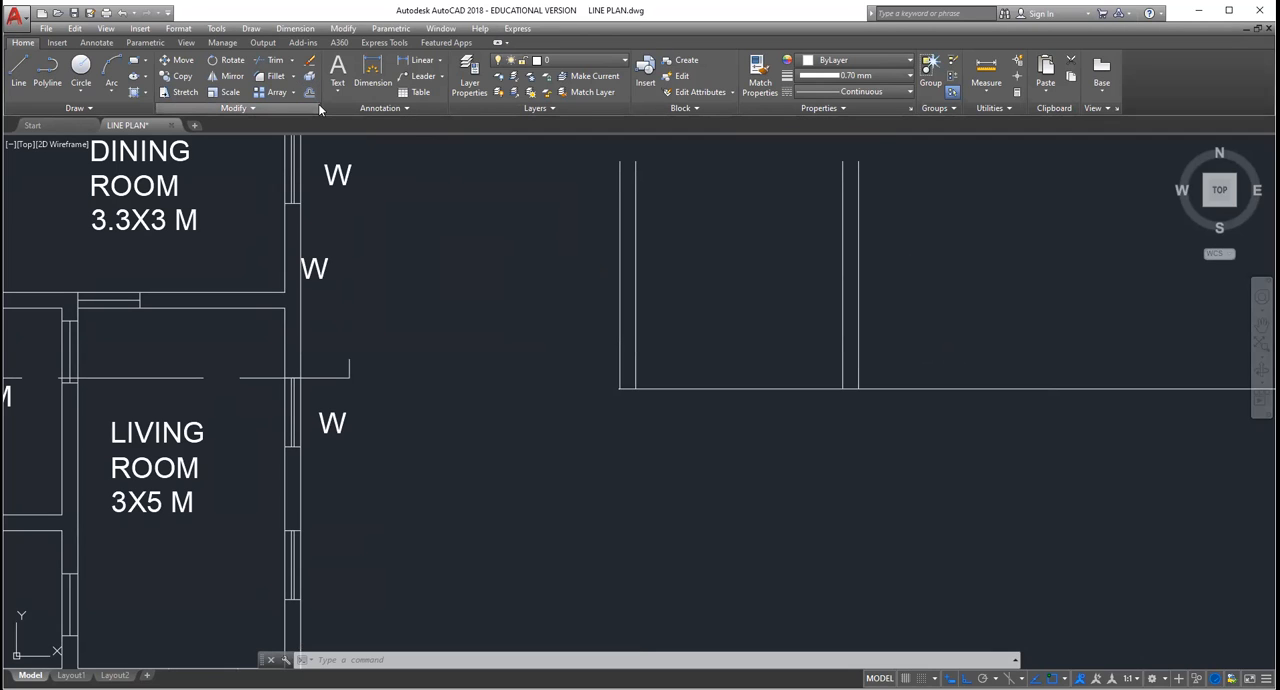
{"action": "left_click", "coordinate": [859, 305]}
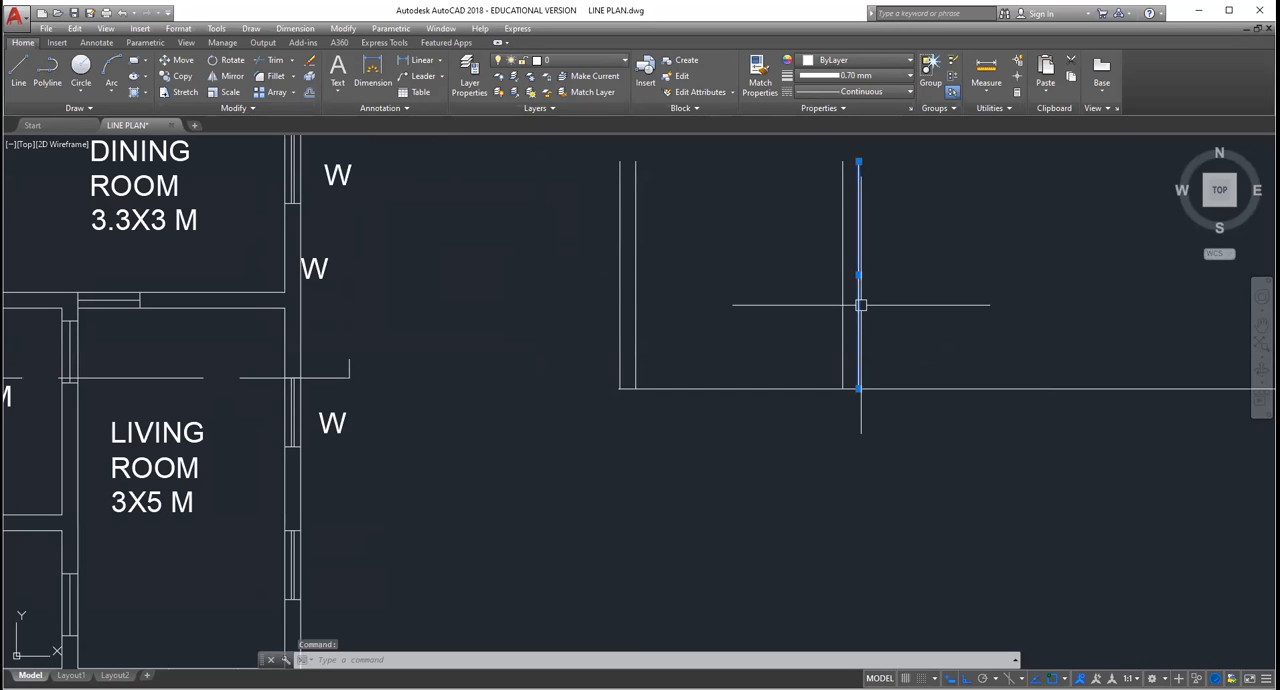
{"action": "key", "text": "Escape"}
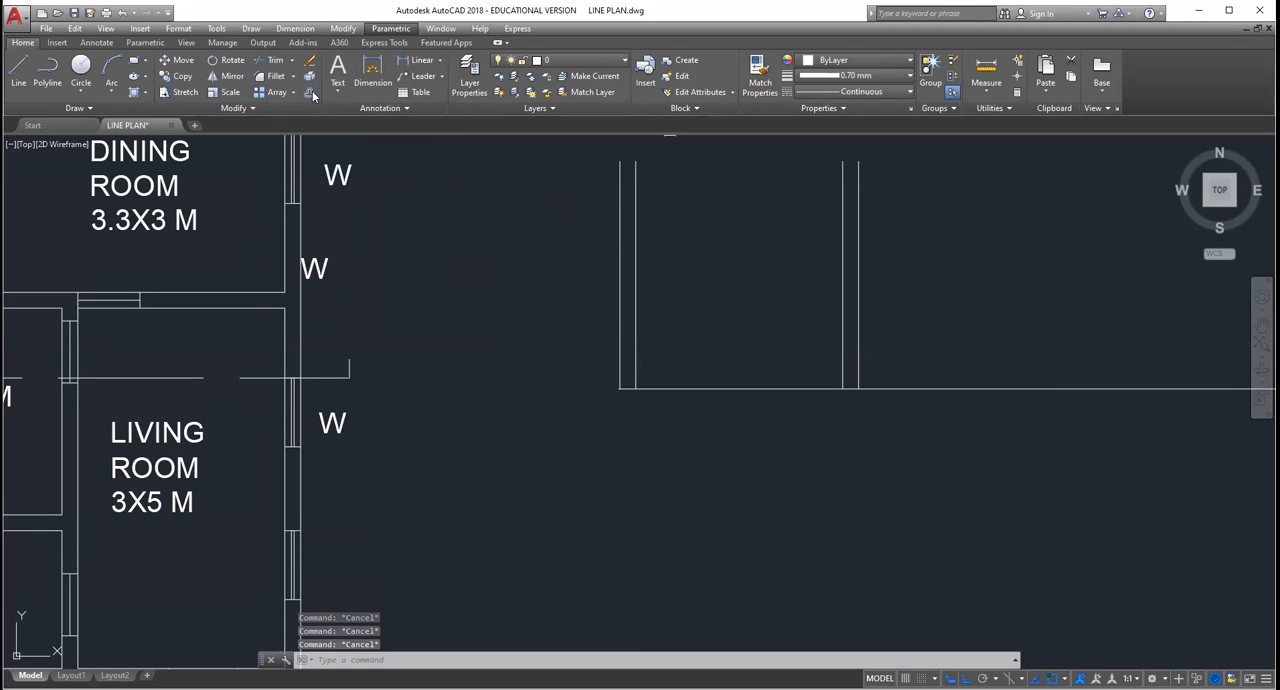
Step: Offset the middle wall's right face across the living room, and offset that line 0.23 to the right for the far outer wall
{"action": "left_click", "coordinate": [308, 92]}
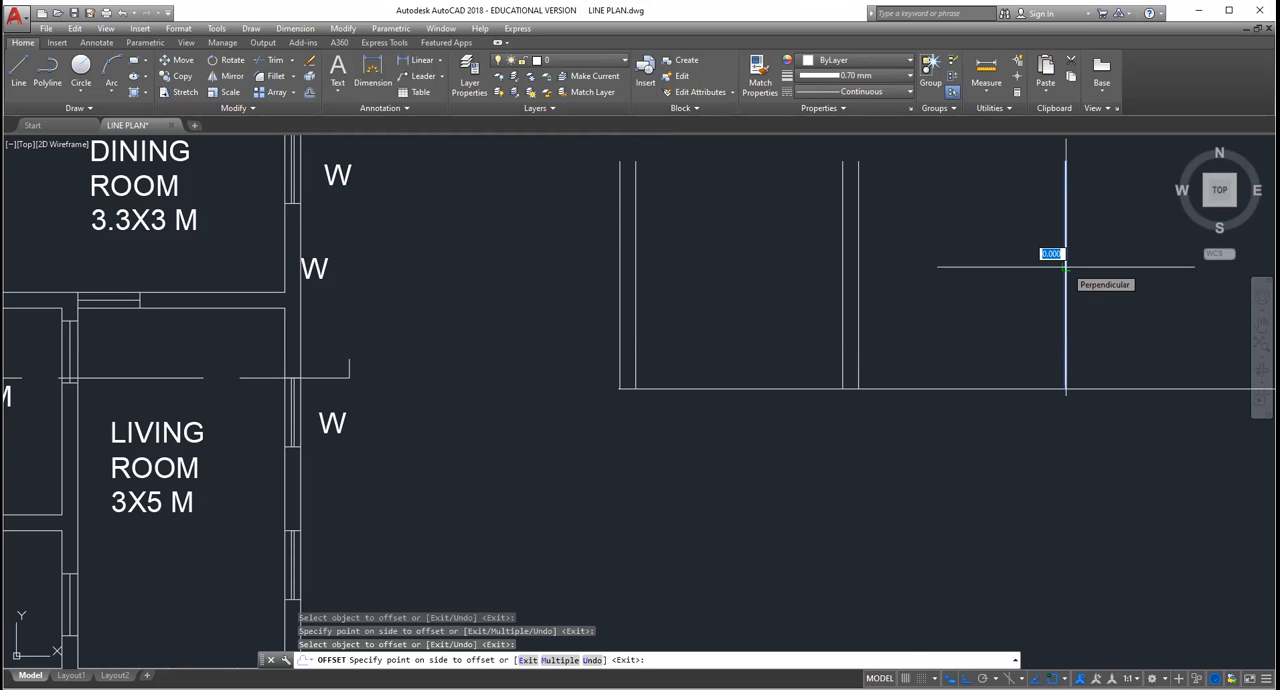
{"action": "type", "text": "0.23"}
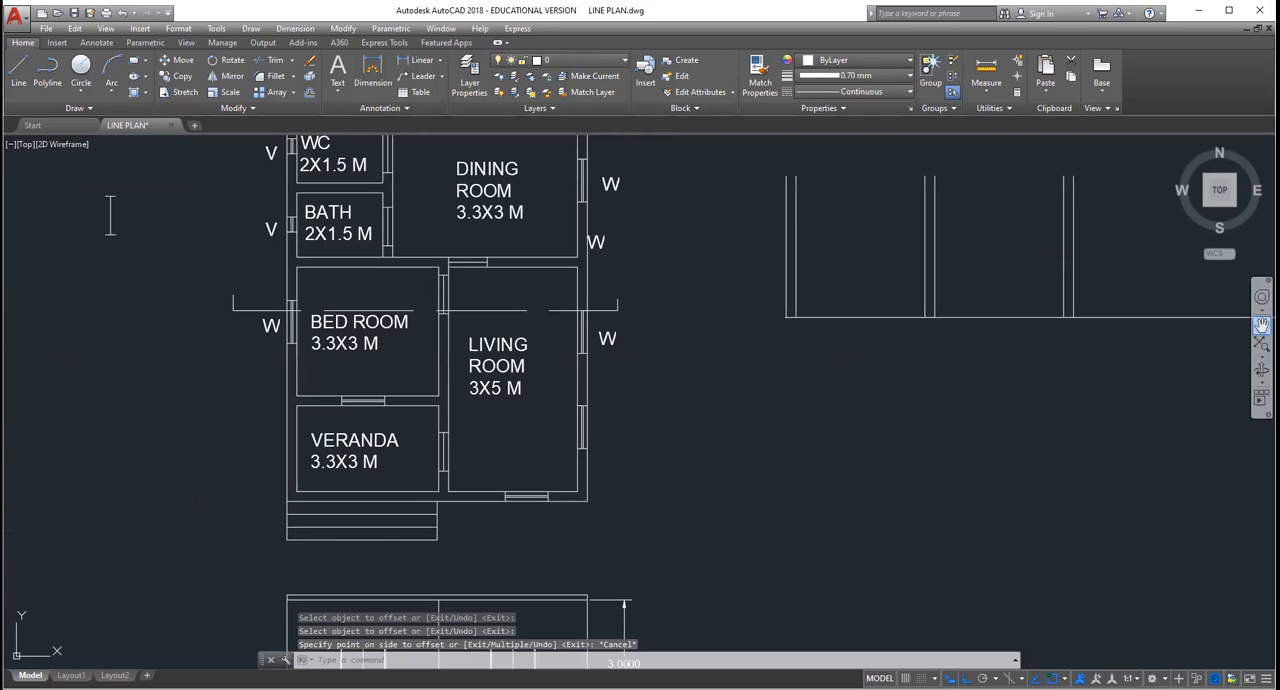
Step: Trim off the part of the base line that runs past the section view's far outer wall
{"action": "left_click", "coordinate": [1262, 325]}
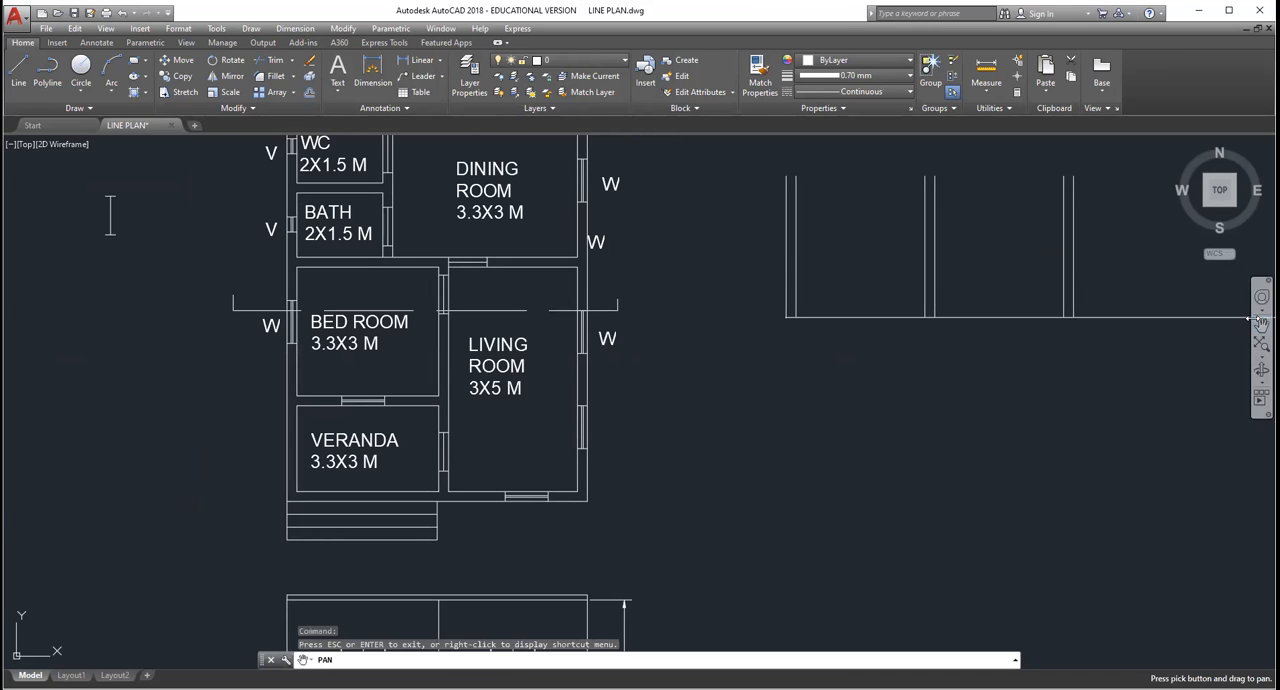
{"action": "left_click_drag", "start_coordinate": [1212, 394], "coordinate": [1067, 430]}
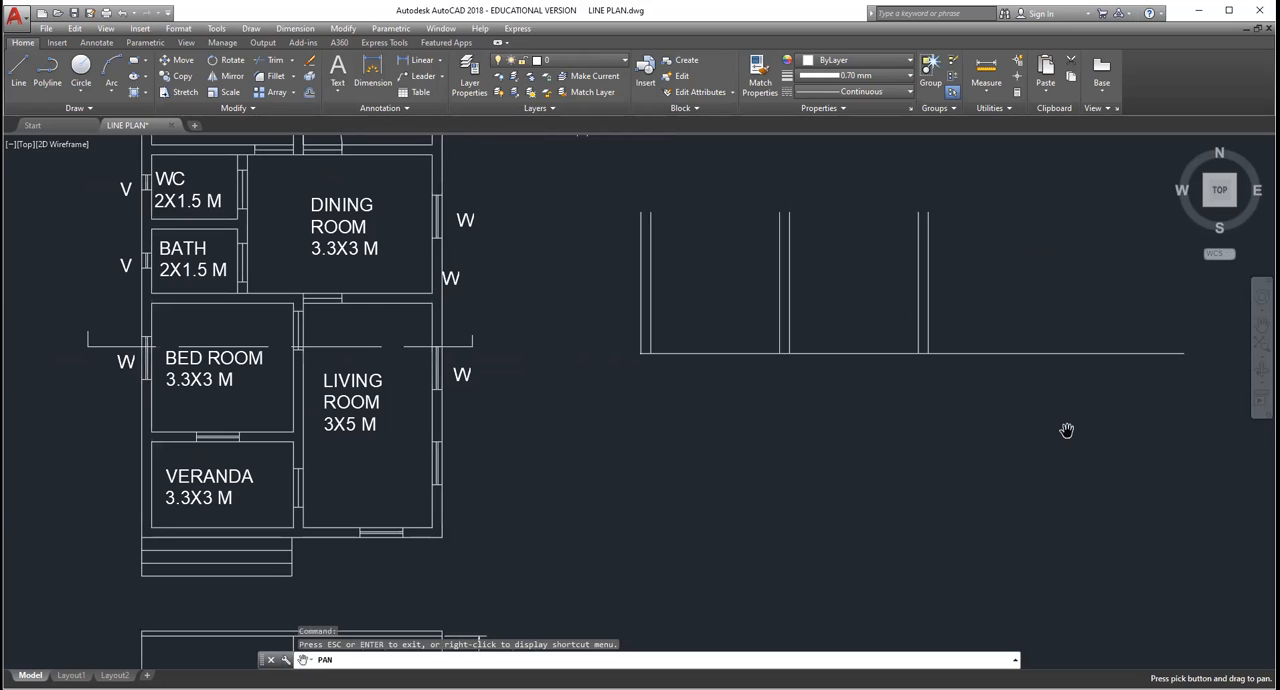
{"action": "key", "text": "Escape"}
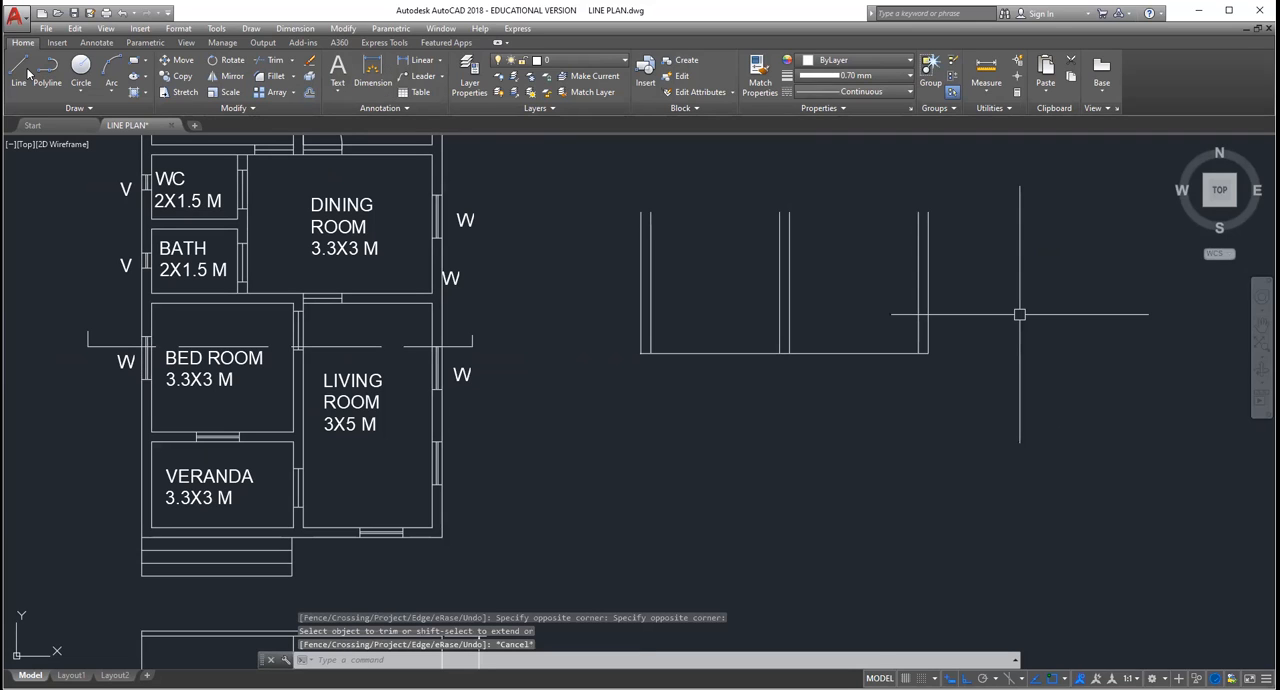
{"action": "key", "text": "Escape"}
{"action": "key", "text": "Escape"}
{"action": "key", "text": "Escape"}
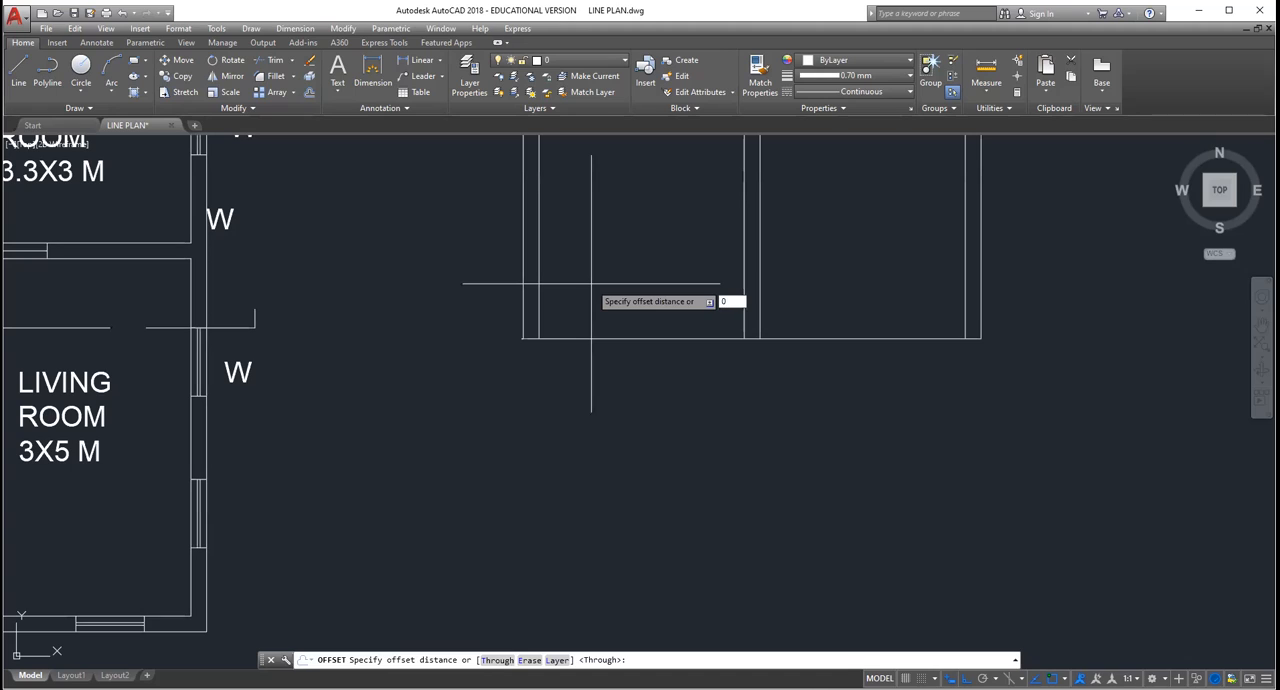
Step: Offset the section view's base line 0.02 upward, and close the tops of the walls with one horizontal line
{"action": "type", "text": ".02"}
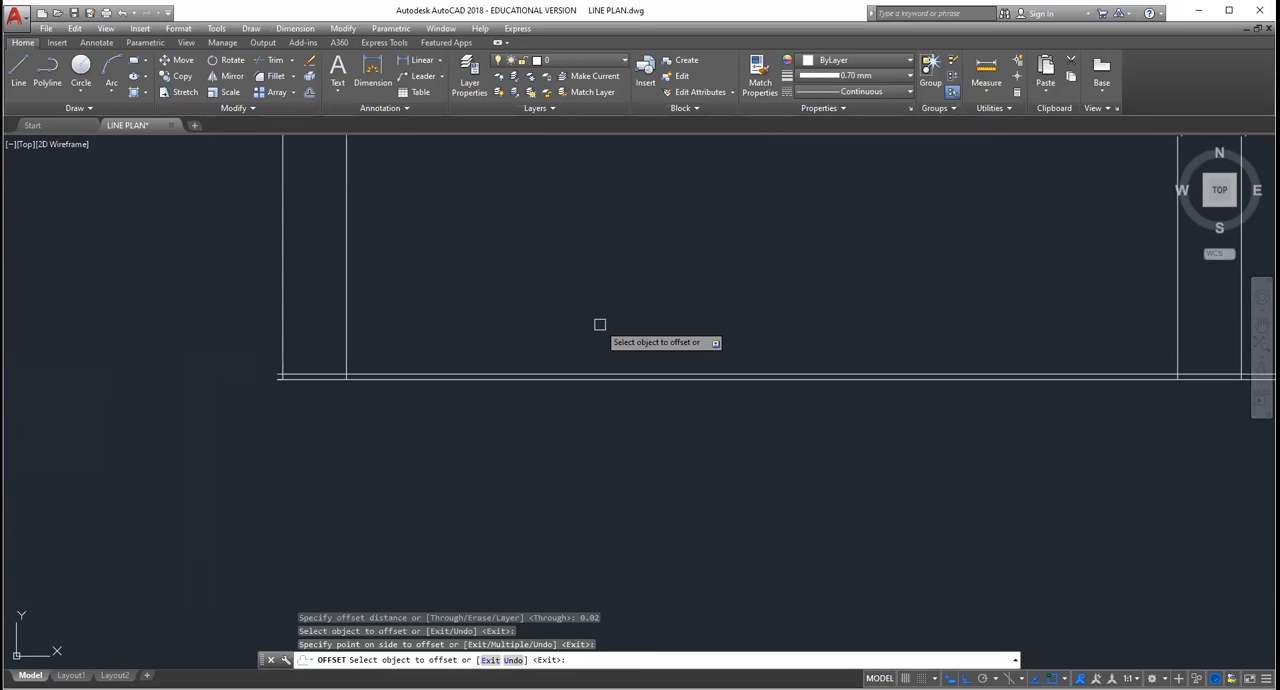
{"action": "scroll", "coordinate": [600, 324], "scroll_direction": "down", "scroll_amount": 2}
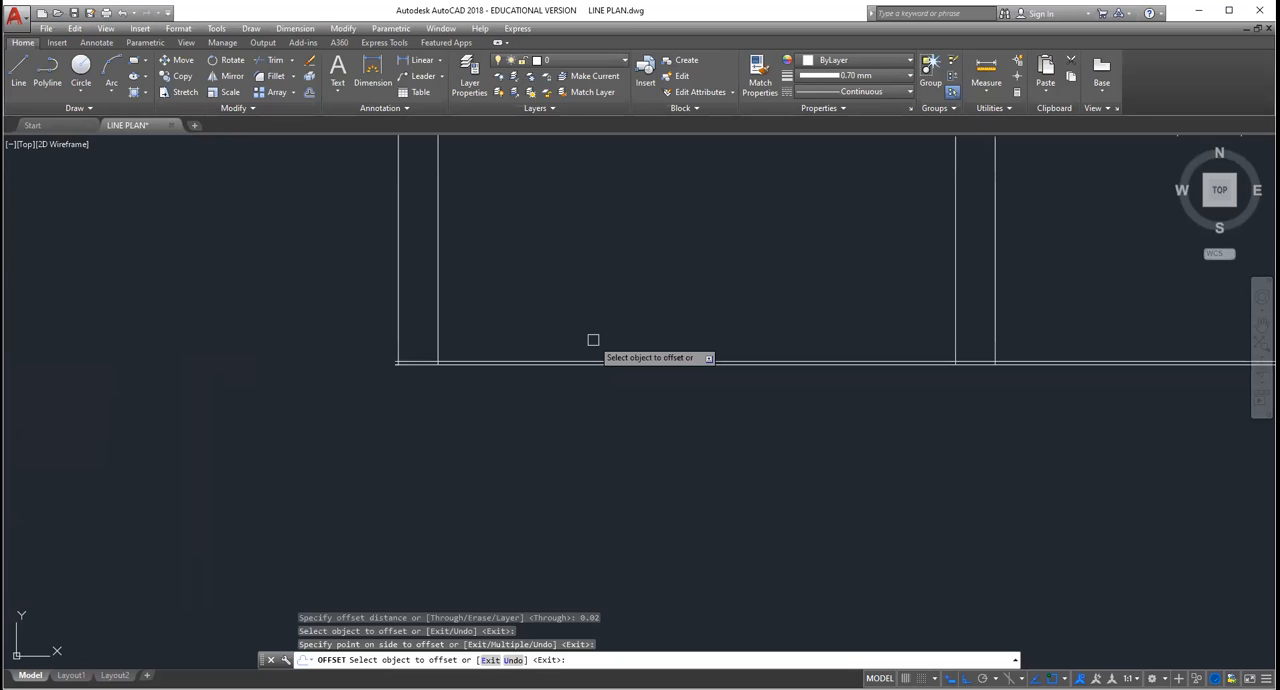
{"action": "scroll", "coordinate": [593, 340], "scroll_direction": "down", "scroll_amount": 3}
{"action": "middle_click_drag", "start_coordinate": [593, 340], "coordinate": [887, 494]}
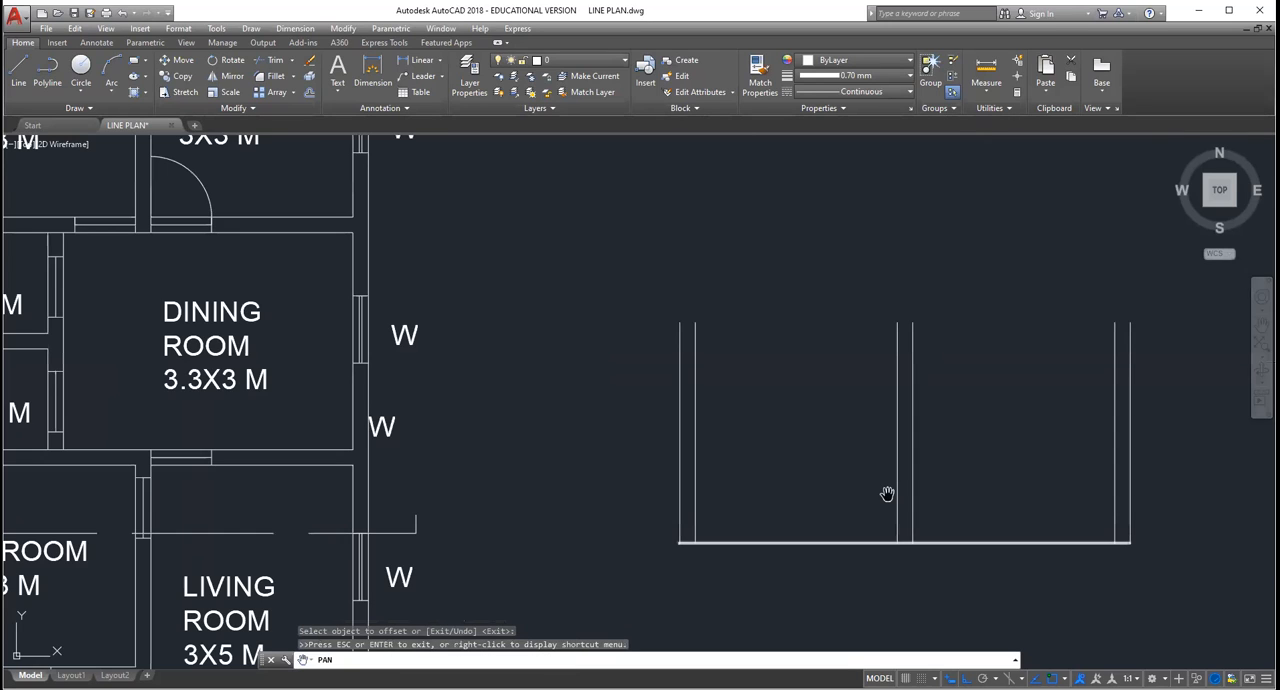
{"action": "scroll", "coordinate": [887, 494], "scroll_direction": "up", "scroll_amount": 2}
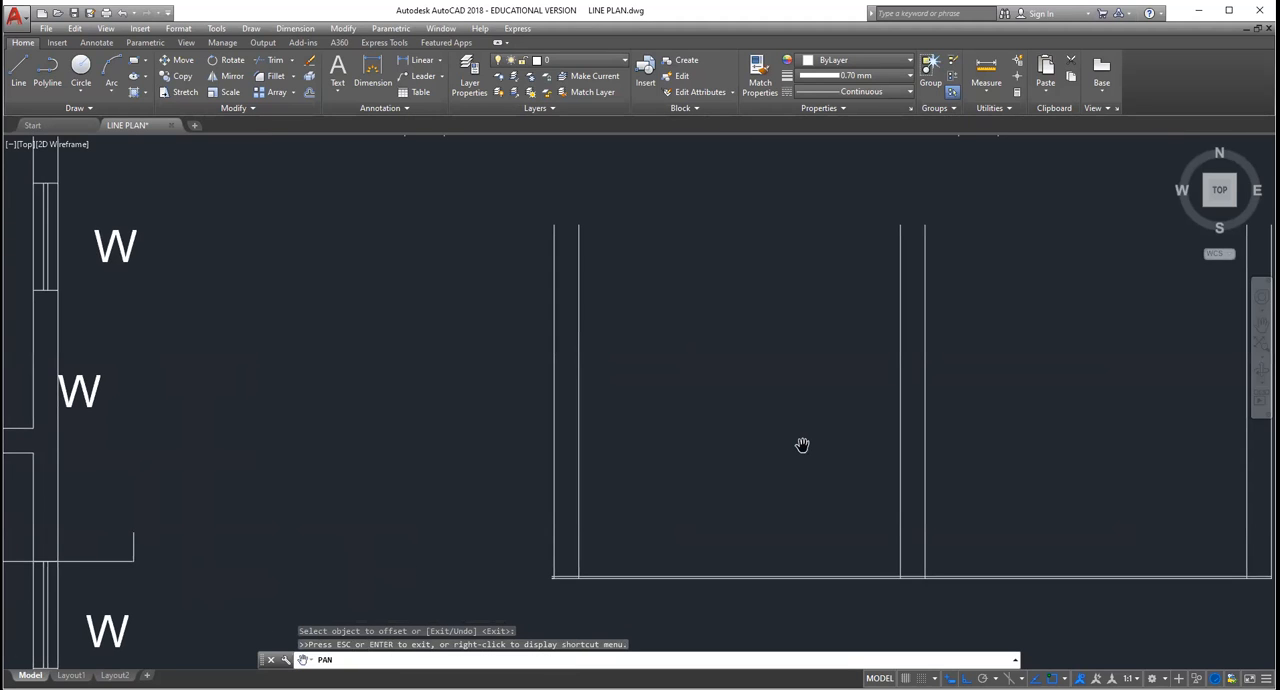
{"action": "scroll", "coordinate": [629, 237], "scroll_direction": "down", "scroll_amount": 2}
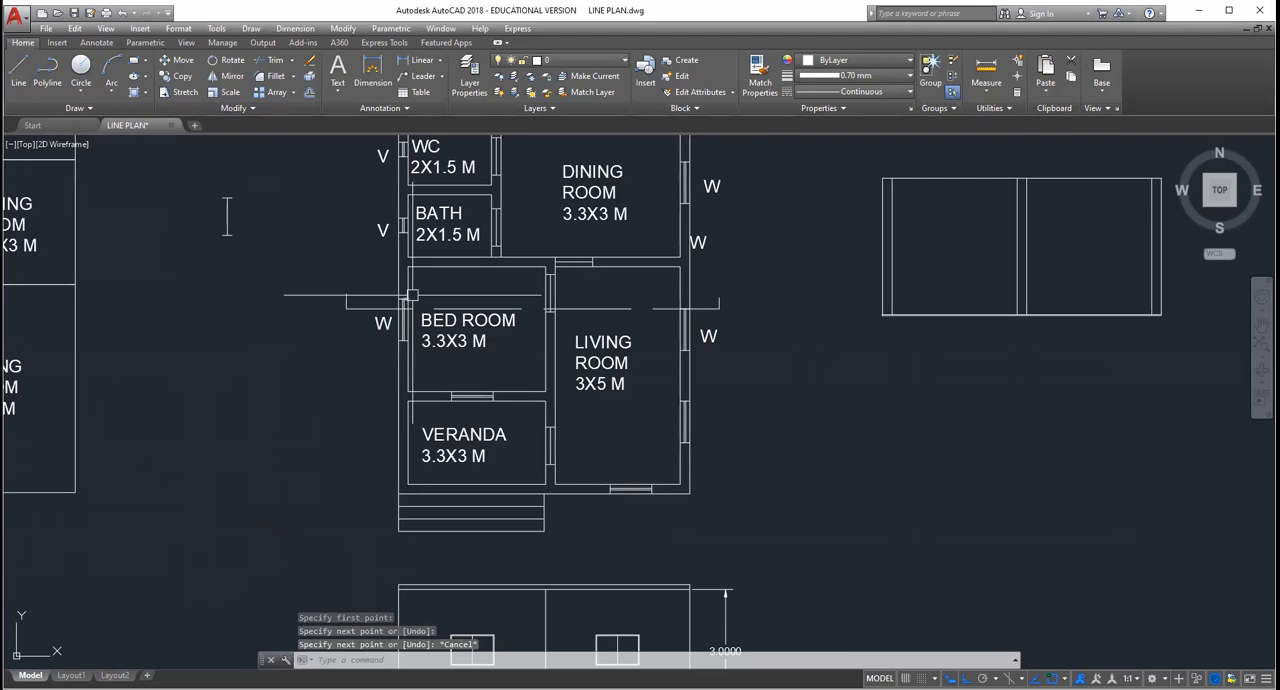
Step: Compare the openings cut by the dashed section line in the bedroom and living room with the section view
{"action": "scroll", "coordinate": [411, 296], "scroll_direction": "up", "scroll_amount": 5}
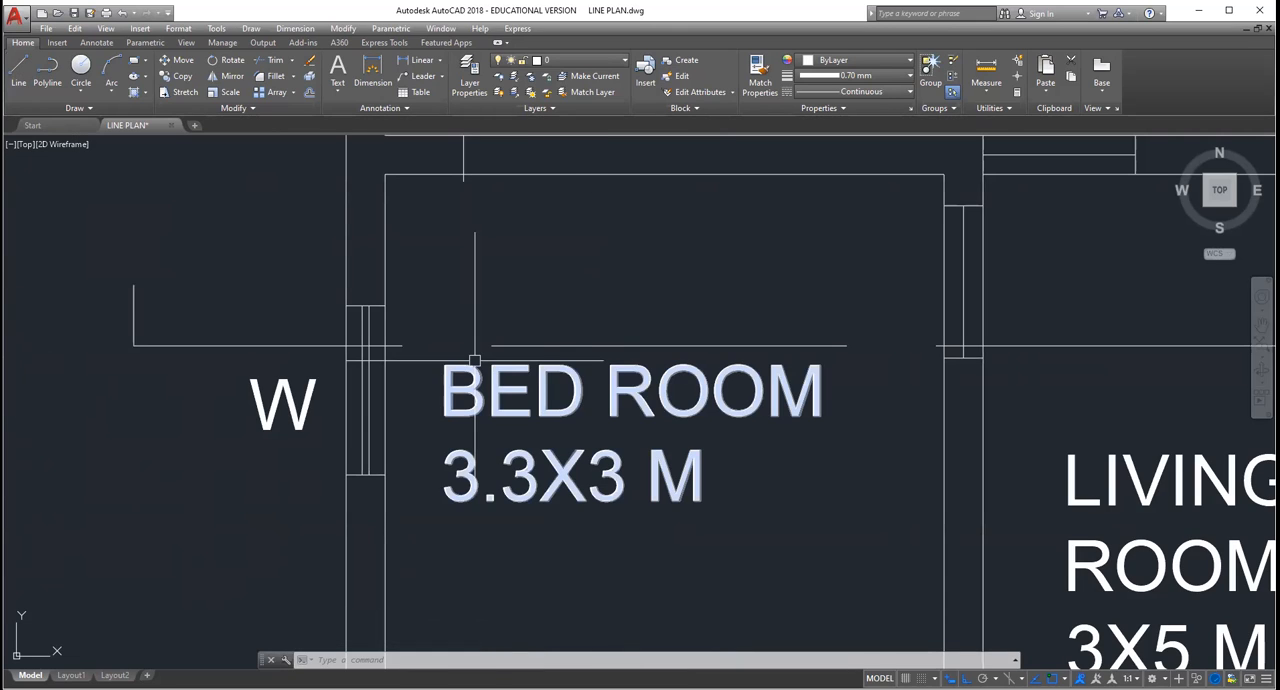
{"action": "scroll", "coordinate": [474, 360], "scroll_direction": "down", "scroll_amount": 3}
{"action": "scroll", "coordinate": [411, 337], "scroll_direction": "down", "scroll_amount": 3}
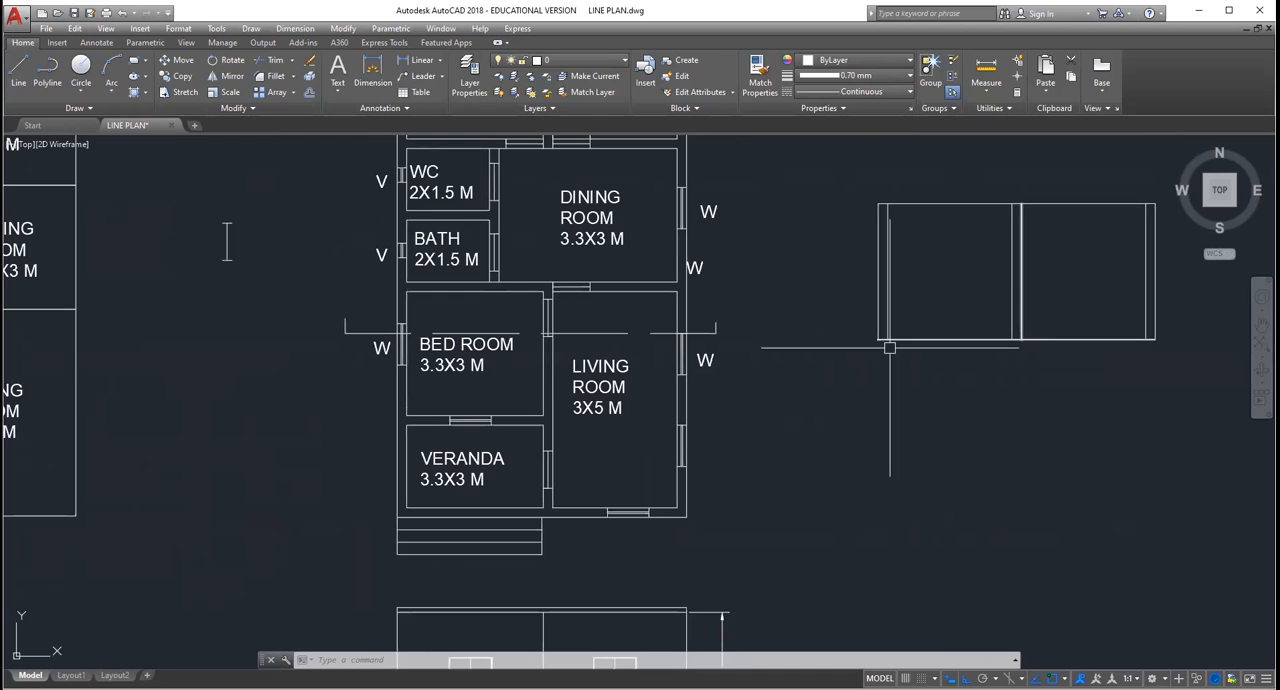
{"action": "scroll", "coordinate": [773, 347], "scroll_direction": "down", "scroll_amount": 2}
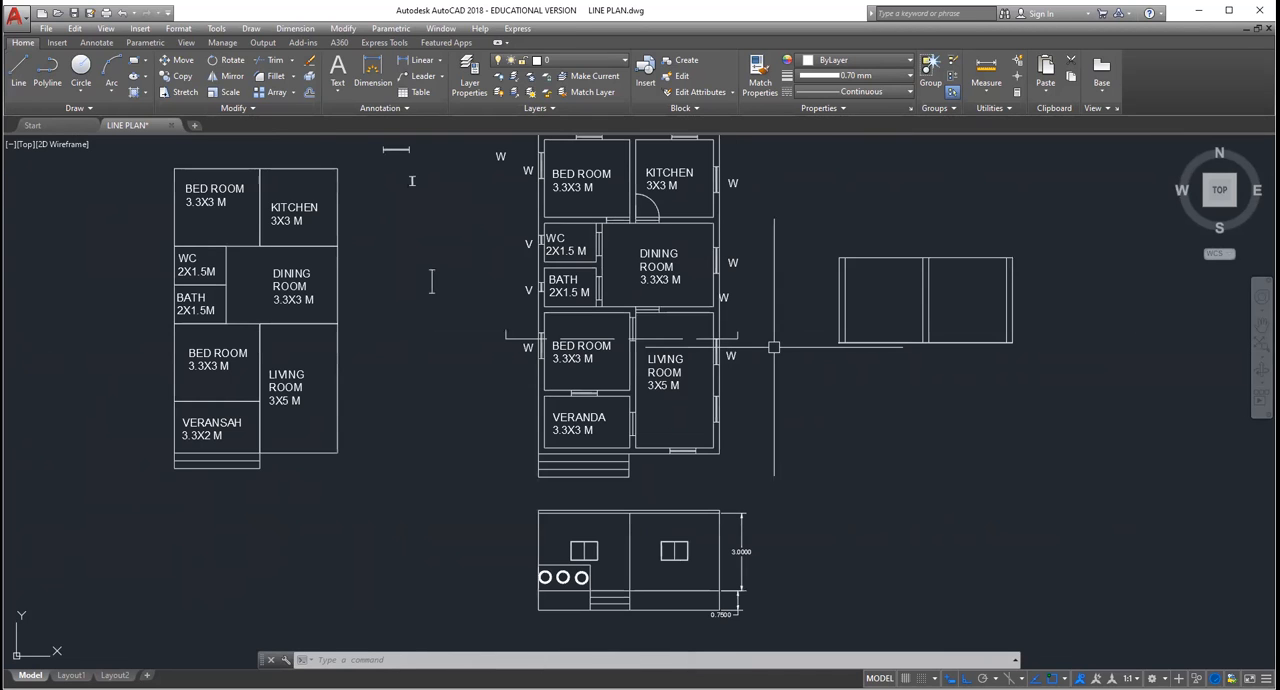
{"action": "scroll", "coordinate": [902, 297], "scroll_direction": "up", "scroll_amount": 3}
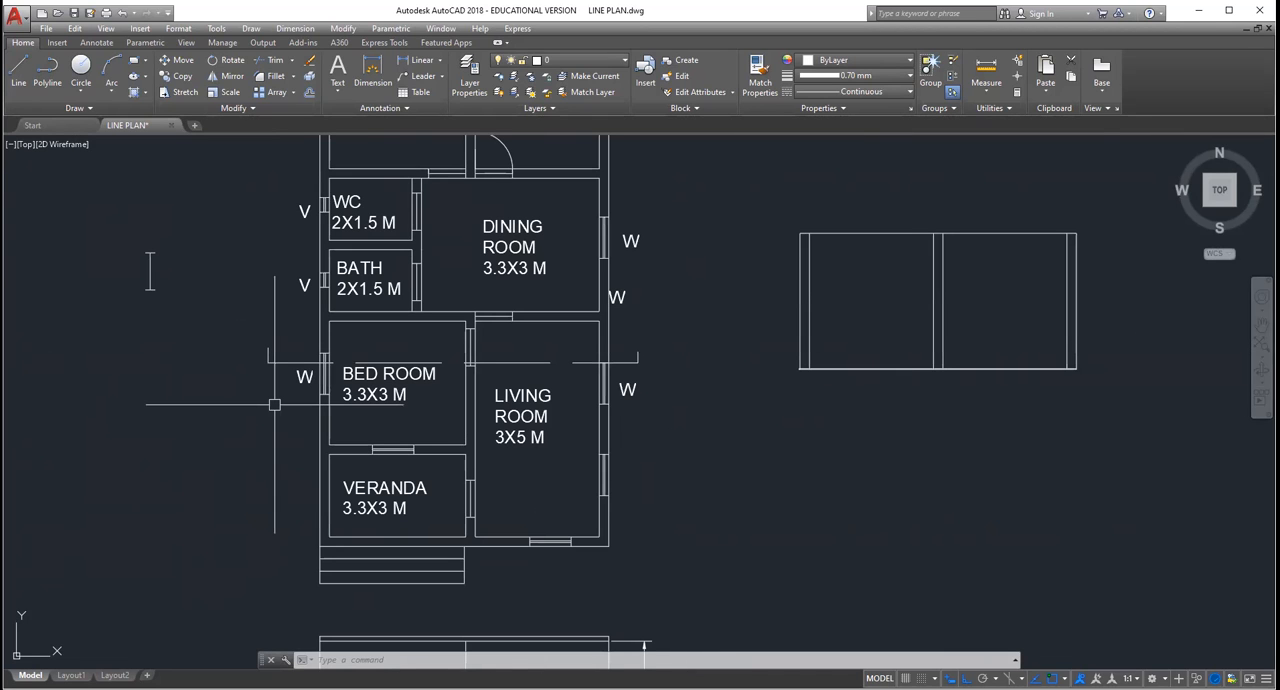
{"action": "scroll", "coordinate": [310, 397], "scroll_direction": "up", "scroll_amount": 4}
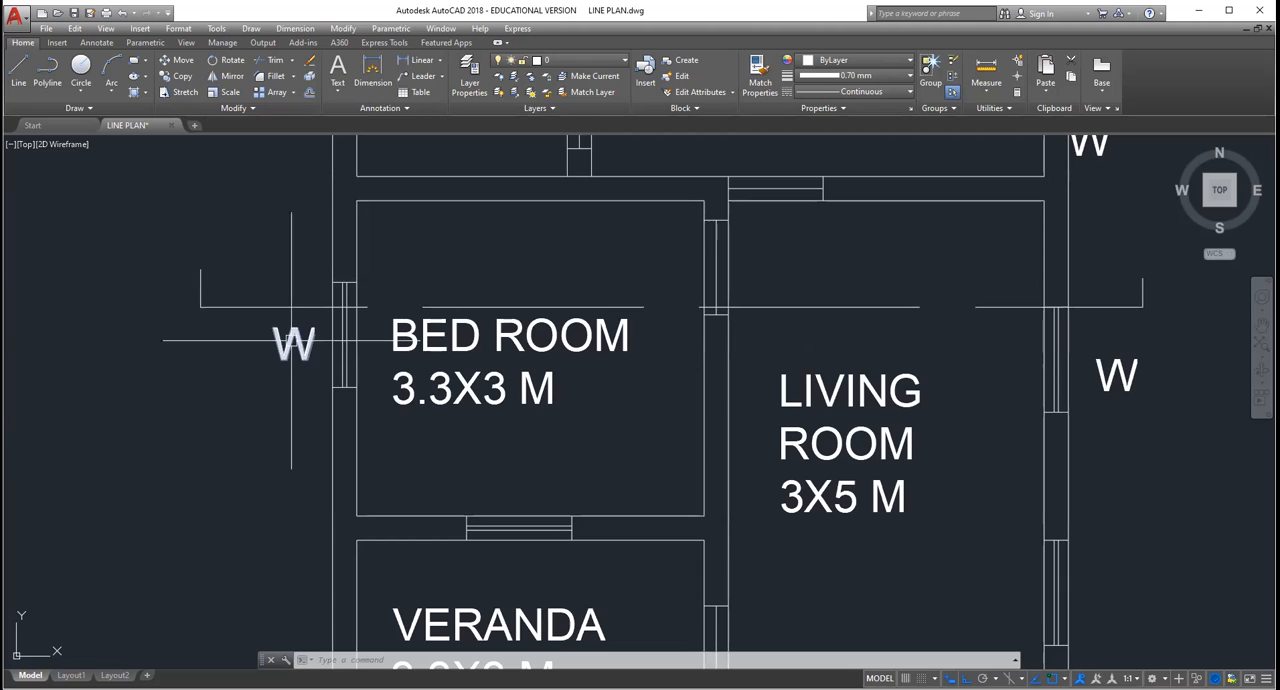
{"action": "scroll", "coordinate": [280, 303], "scroll_direction": "down", "scroll_amount": 5}
{"action": "scroll", "coordinate": [276, 182], "scroll_direction": "up", "scroll_amount": 2}
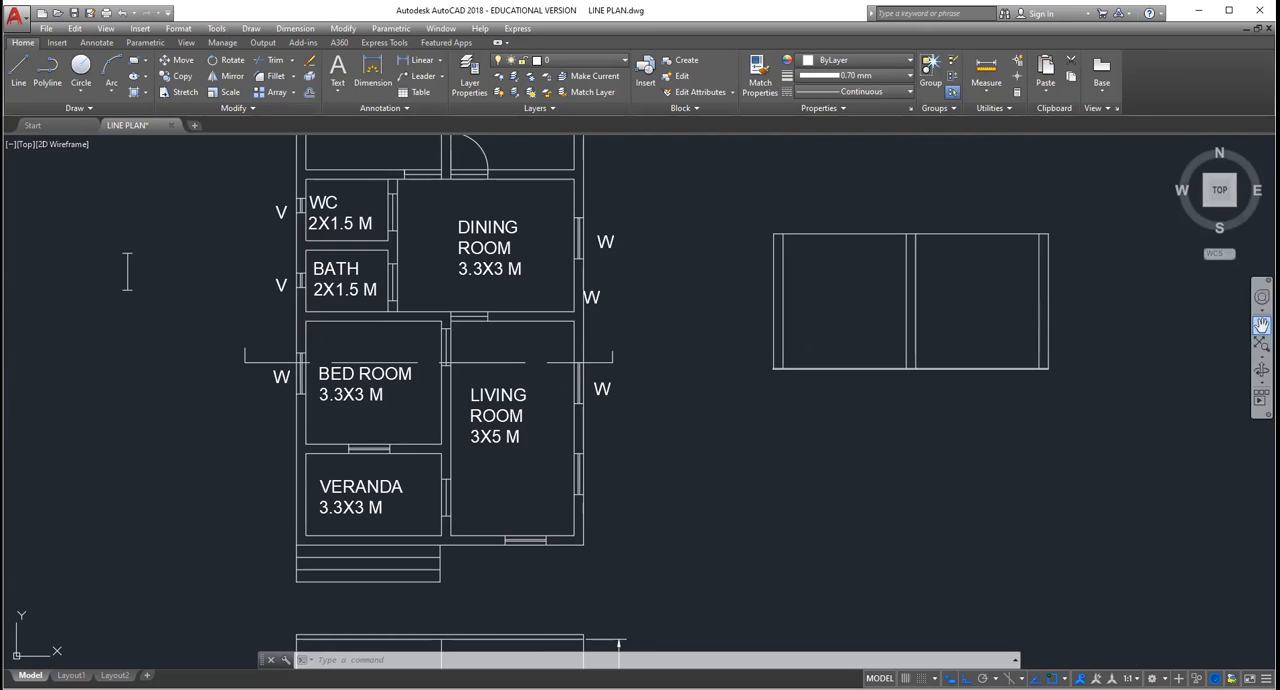
Step: Copy the spare horizontal window symbol outside the plan to a distance of 1.2
{"action": "left_click", "coordinate": [1261, 325]}
{"action": "left_click_drag", "start_coordinate": [398, 226], "coordinate": [489, 369]}
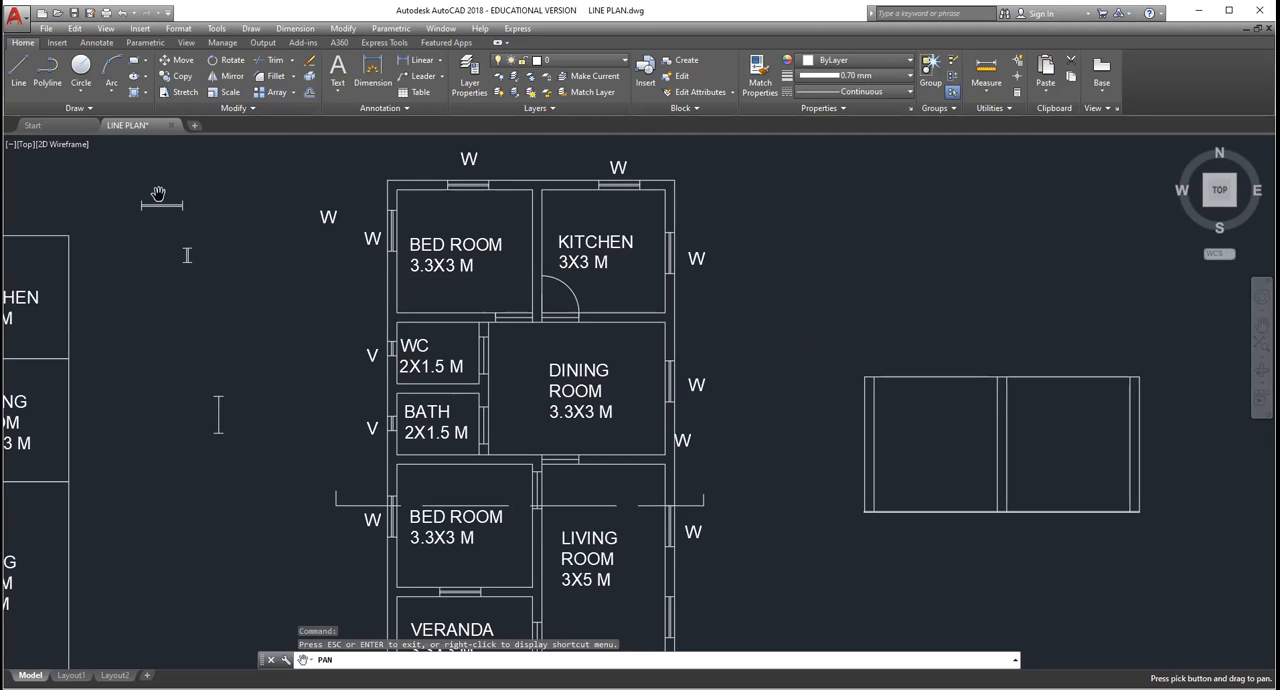
{"action": "key", "text": "Escape"}
{"action": "left_click", "coordinate": [172, 205]}
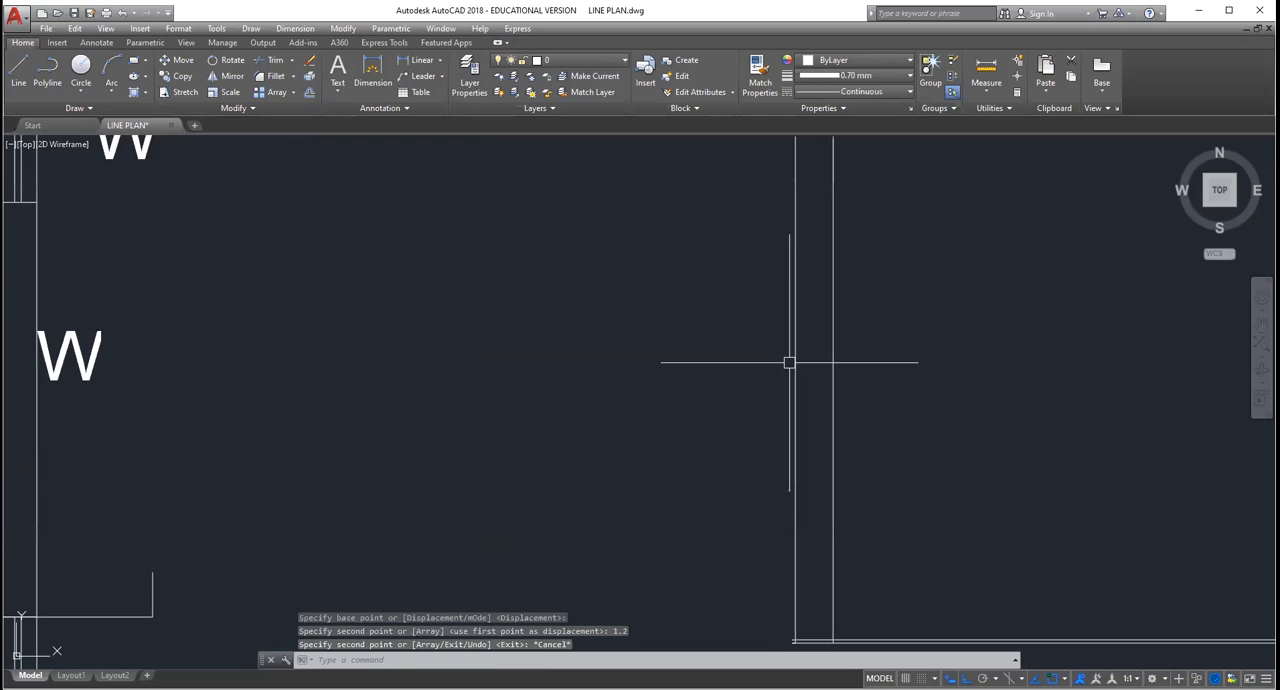
{"action": "scroll", "coordinate": [789, 362], "scroll_direction": "down", "scroll_amount": 4}
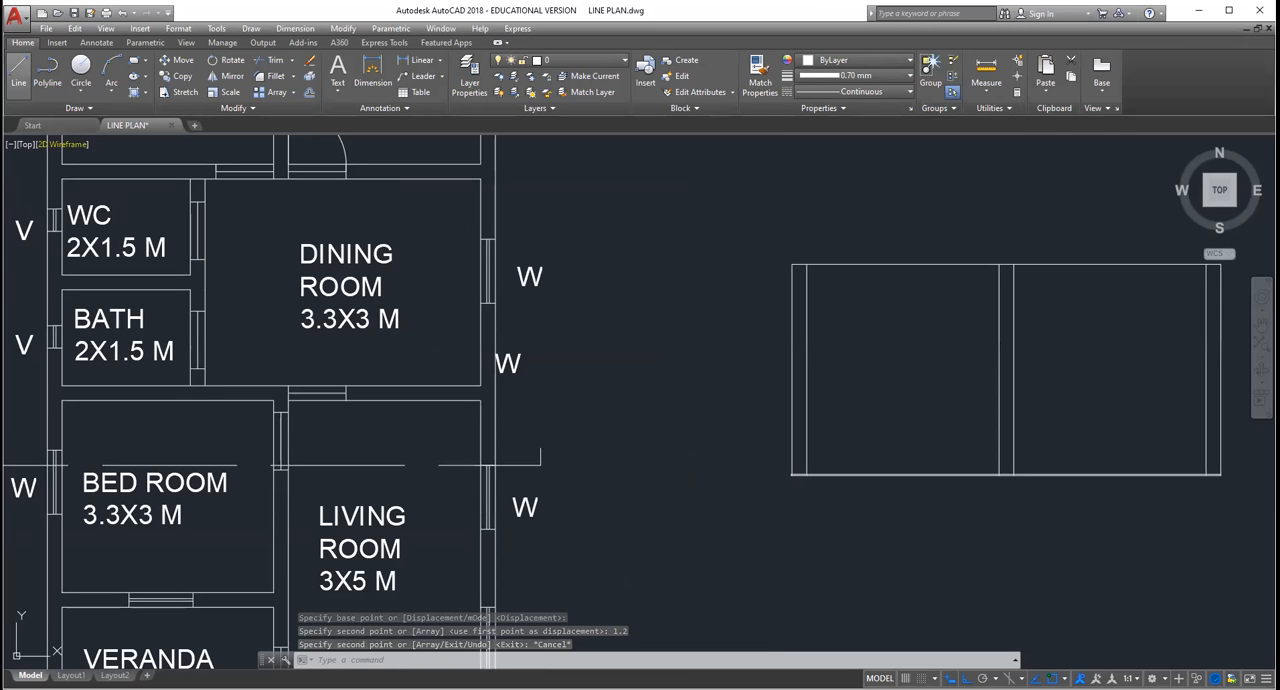
{"action": "left_click", "coordinate": [18, 70]}
{"action": "scroll", "coordinate": [819, 468], "scroll_direction": "up", "scroll_amount": 3}
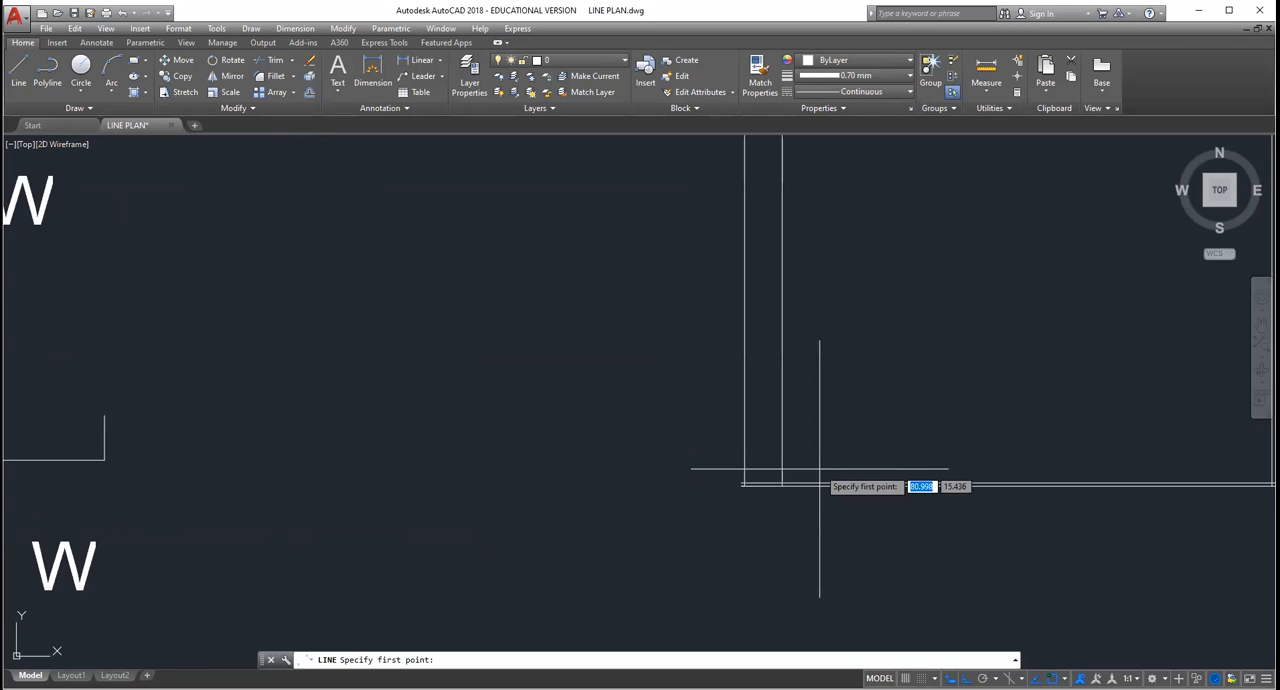
{"action": "scroll", "coordinate": [819, 468], "scroll_direction": "up", "scroll_amount": 2}
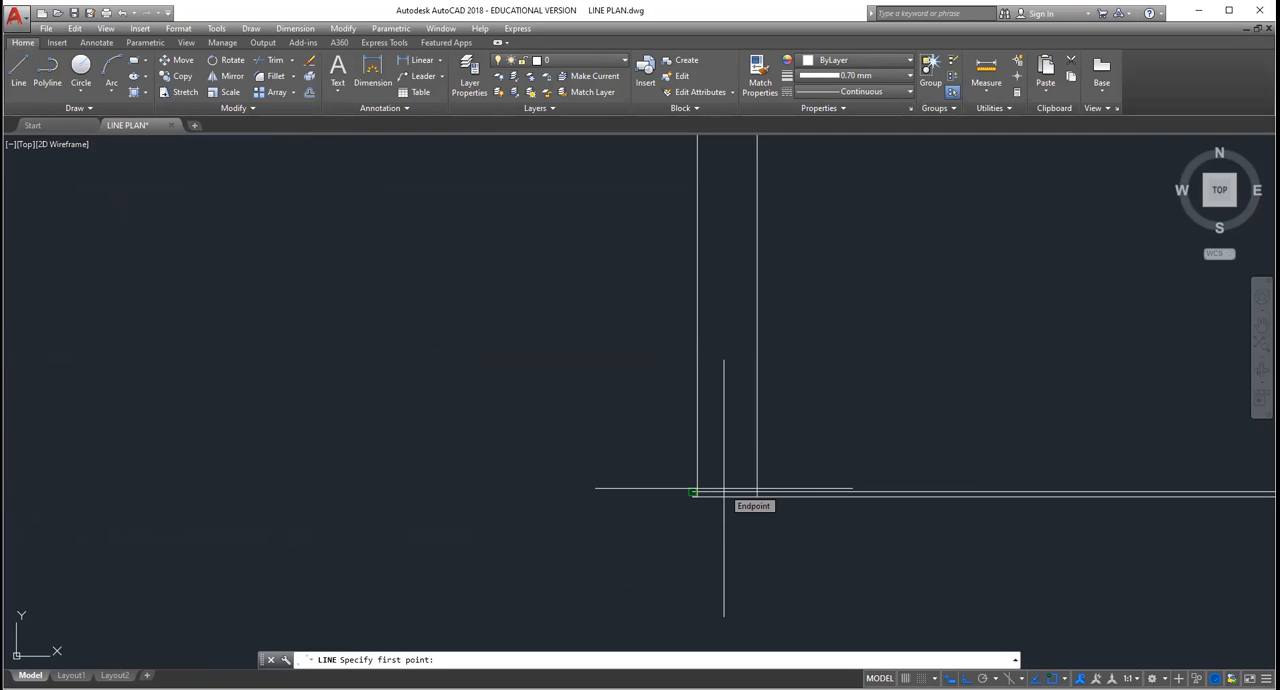
{"action": "scroll", "coordinate": [730, 465], "scroll_direction": "up", "scroll_amount": 2}
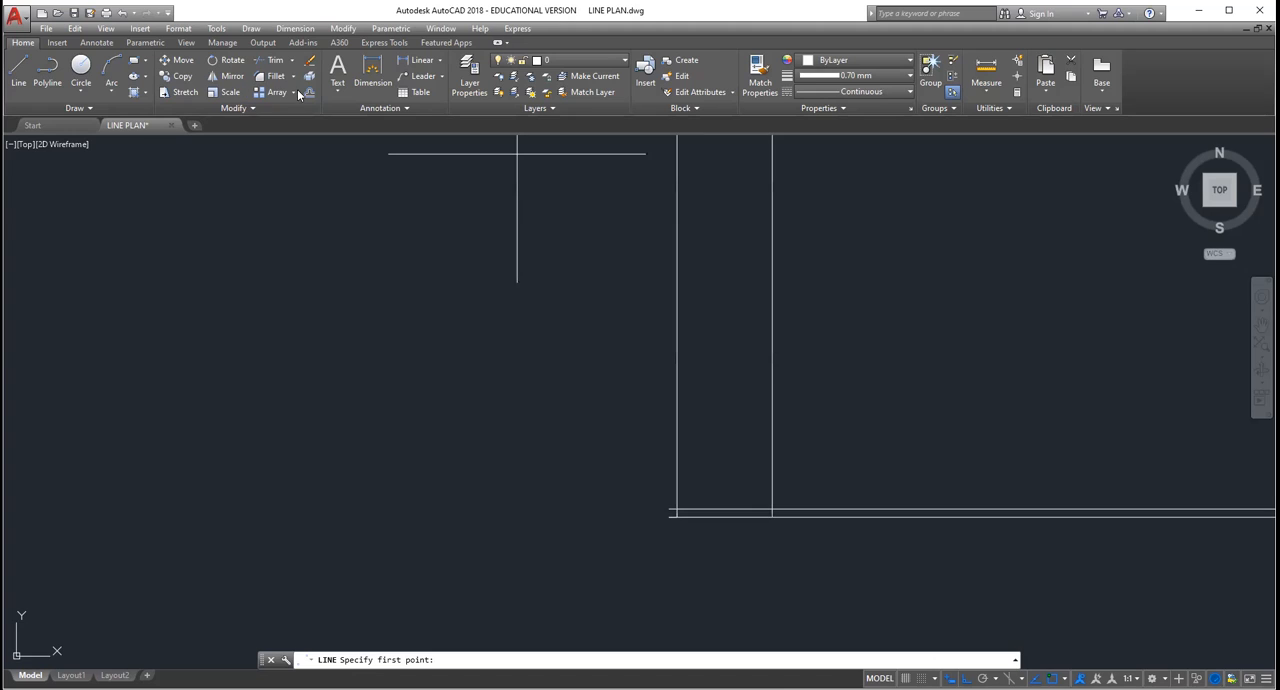
Step: Offset the upper of the section view's two base lines 1.2 upward as the window sill level
{"action": "left_click", "coordinate": [310, 92]}
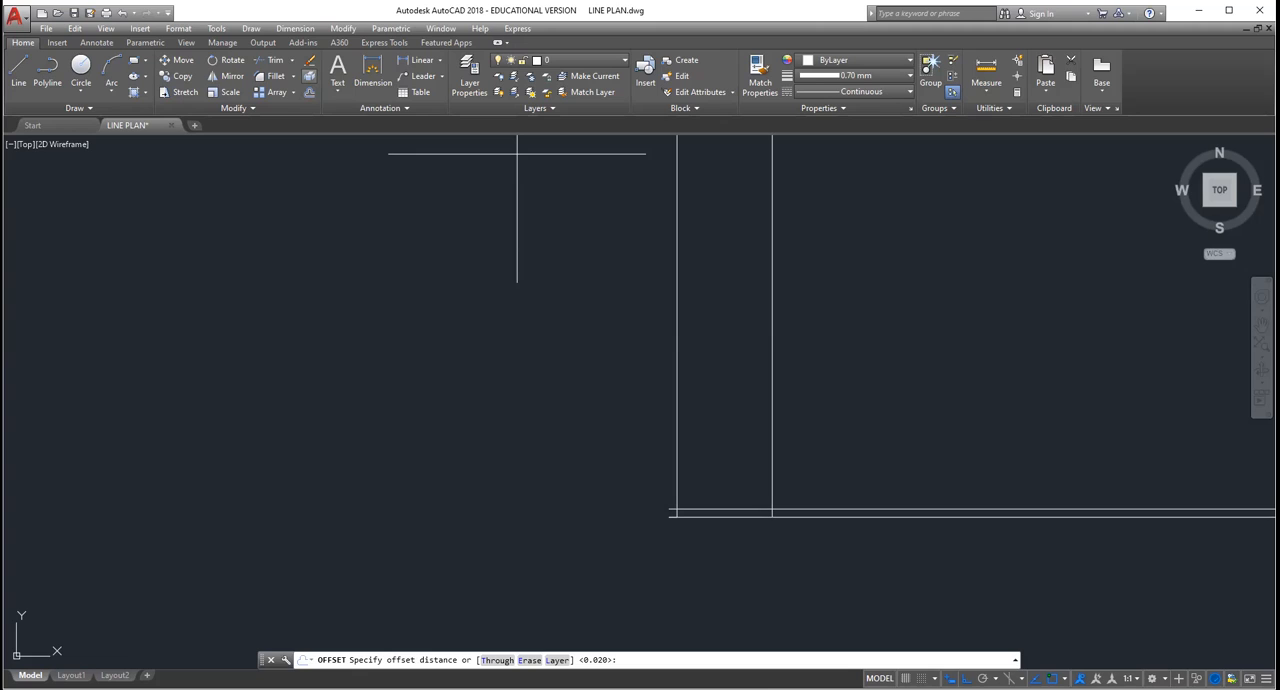
{"action": "key", "text": "Escape"}
{"action": "key", "text": "Escape"}
{"action": "key", "text": "Escape"}
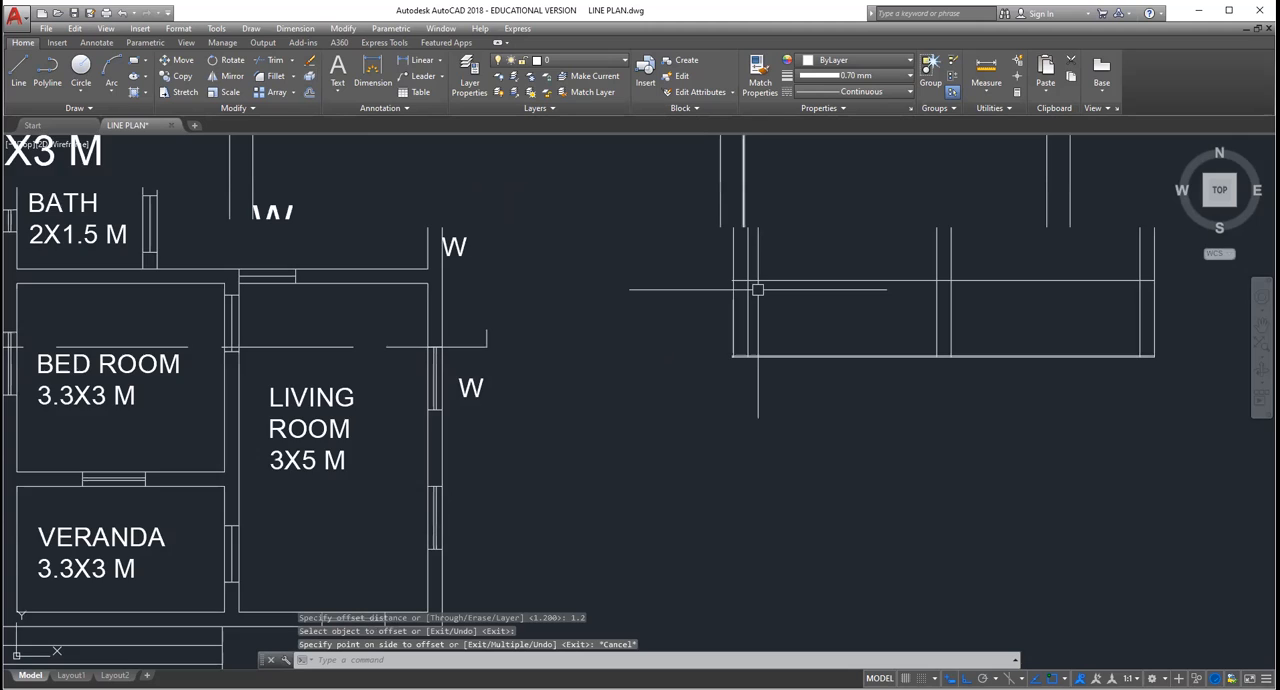
{"action": "scroll", "coordinate": [757, 290], "scroll_direction": "up", "scroll_amount": 5}
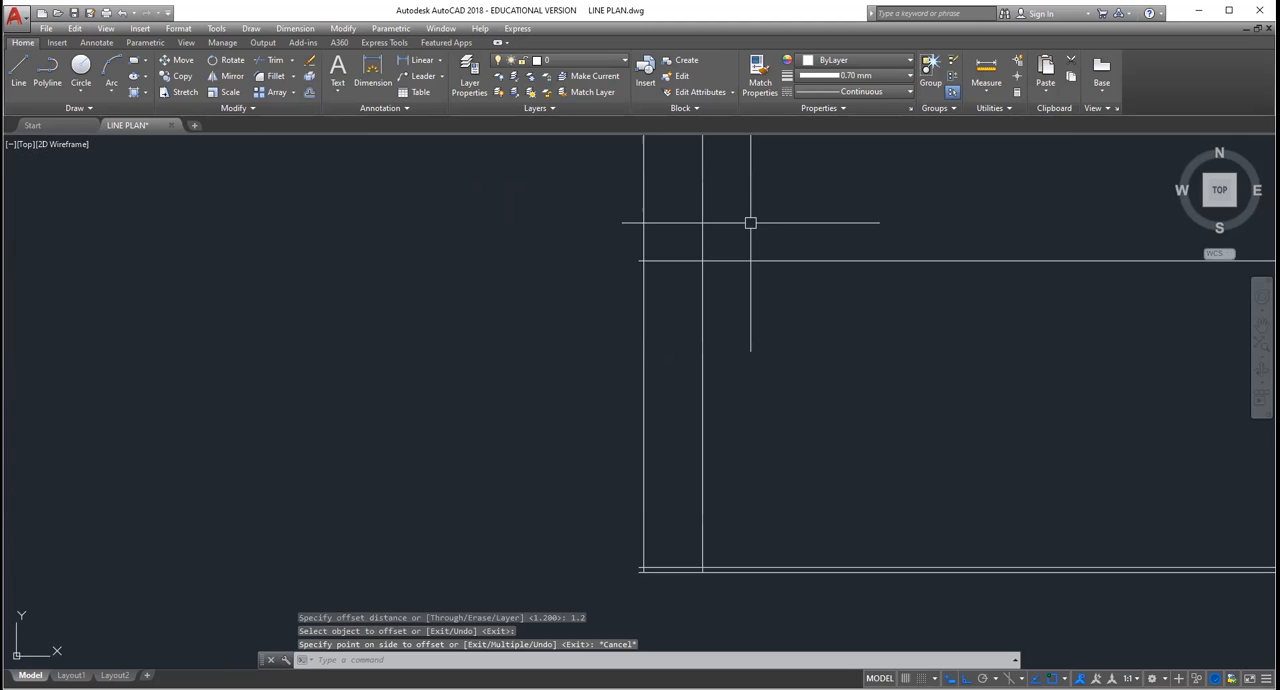
{"action": "scroll", "coordinate": [750, 222], "scroll_direction": "down", "scroll_amount": 4}
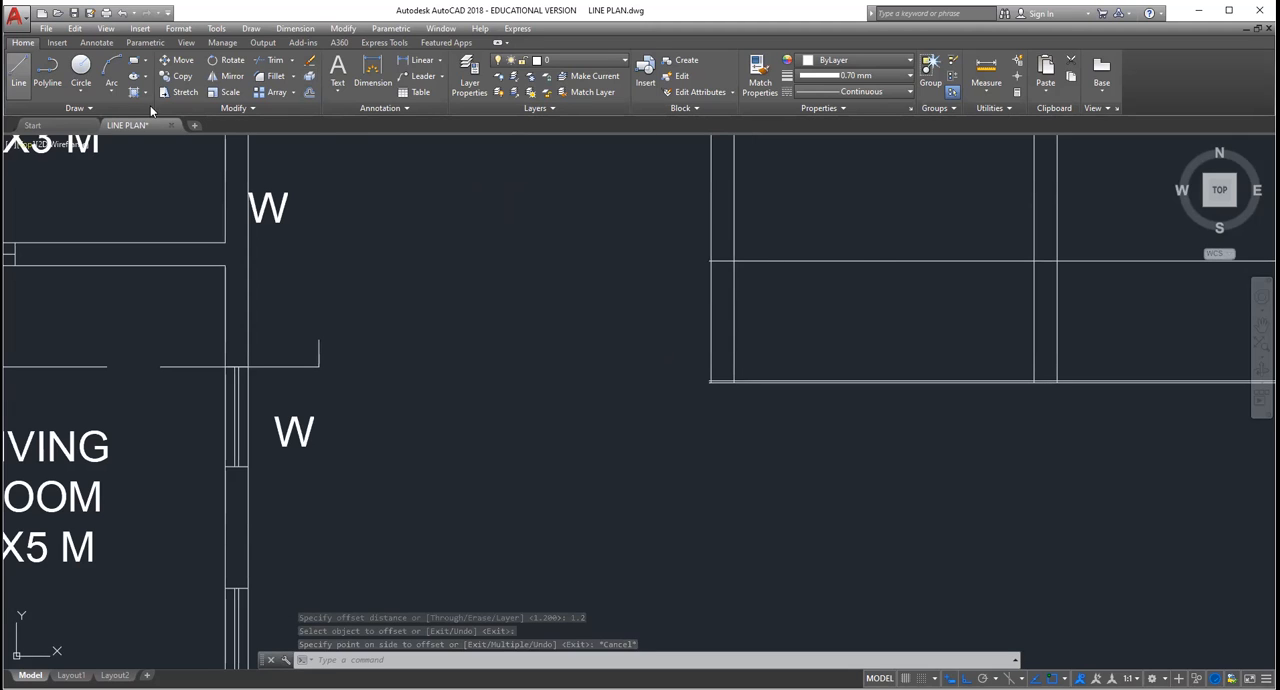
Step: Turn the spare window symbols upright and copy one onto each of the section view's three walls, standing on the sill line
{"action": "scroll", "coordinate": [246, 158], "scroll_direction": "down", "scroll_amount": 6}
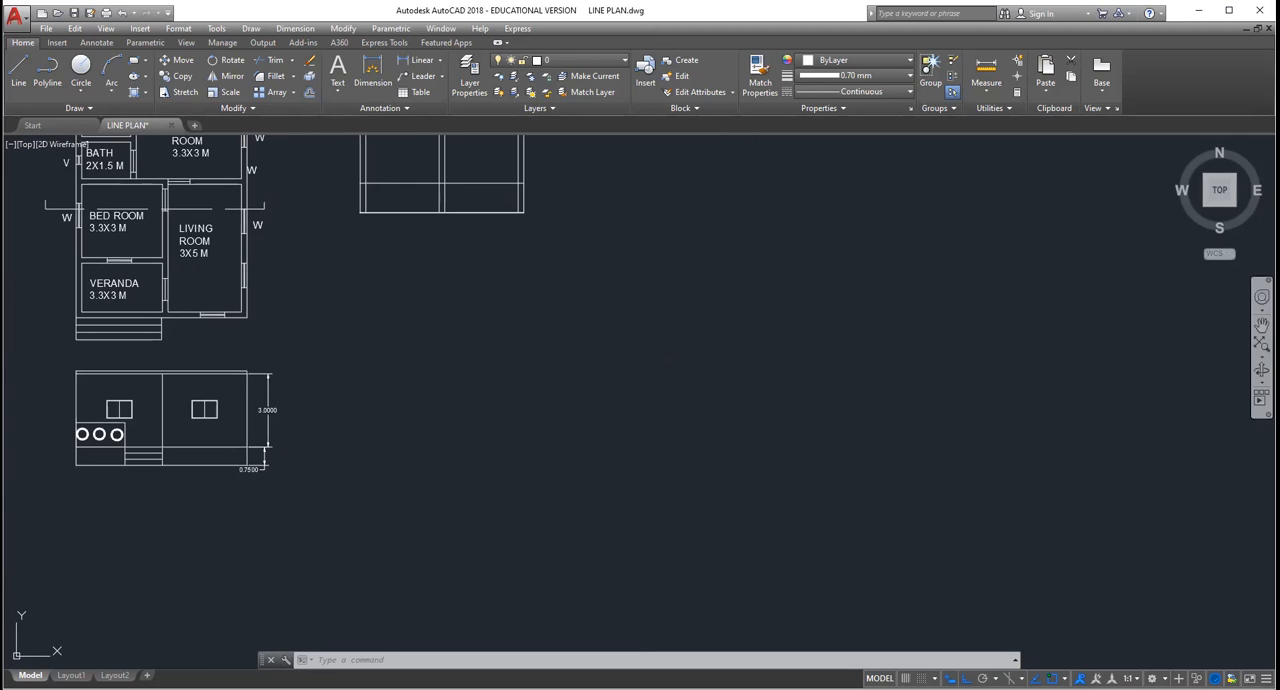
{"action": "scroll", "coordinate": [120, 160], "scroll_direction": "up", "scroll_amount": 5}
{"action": "middle_click_drag", "start_coordinate": [120, 160], "coordinate": [367, 269]}
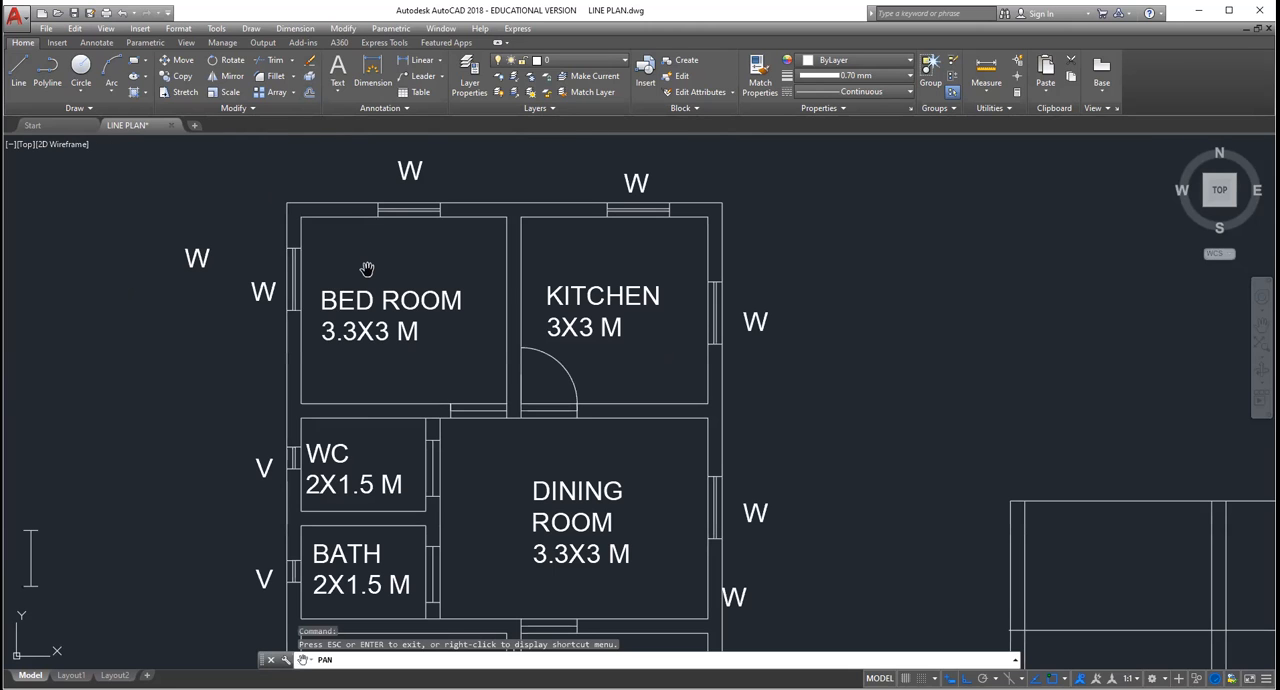
{"action": "scroll", "coordinate": [367, 269], "scroll_direction": "down", "scroll_amount": 5}
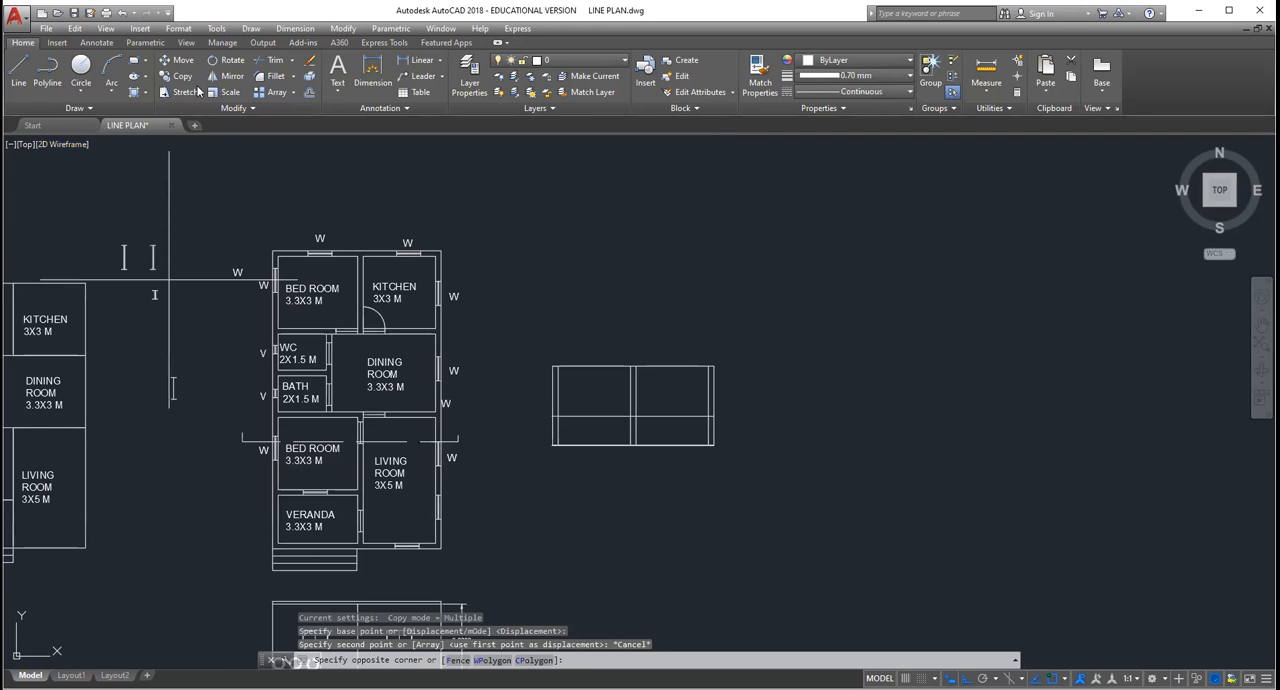
{"action": "left_click", "coordinate": [143, 237]}
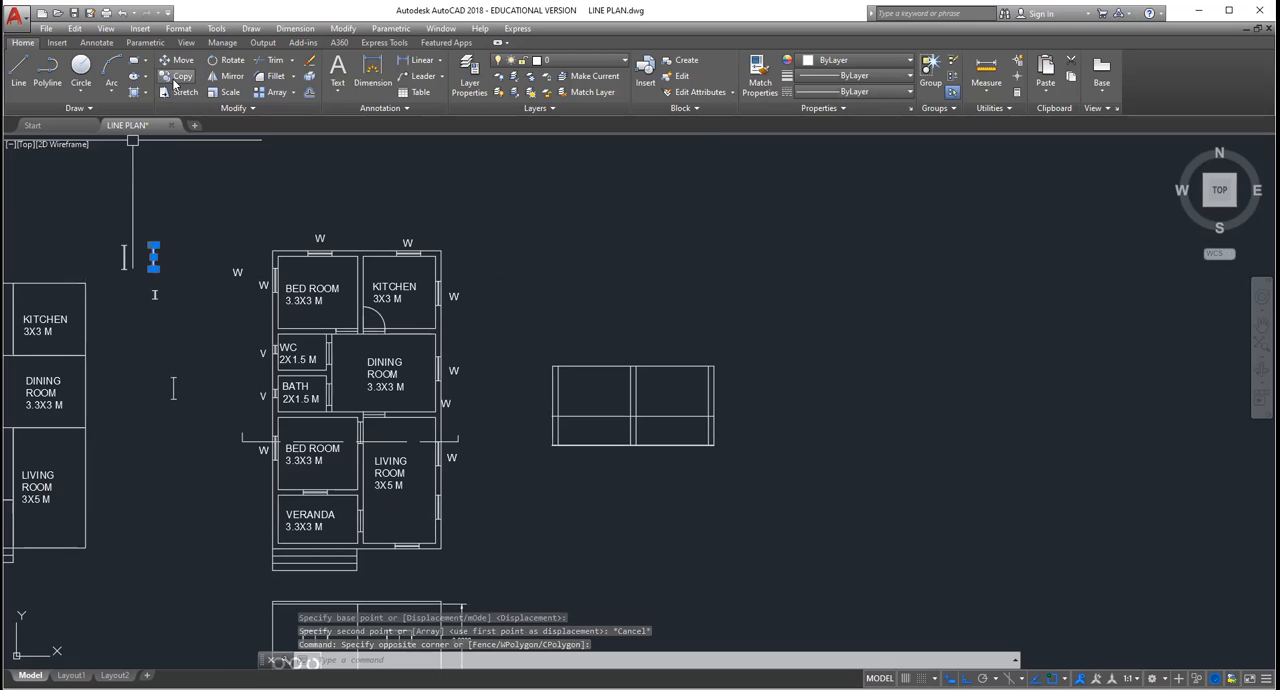
{"action": "left_click", "coordinate": [177, 83]}
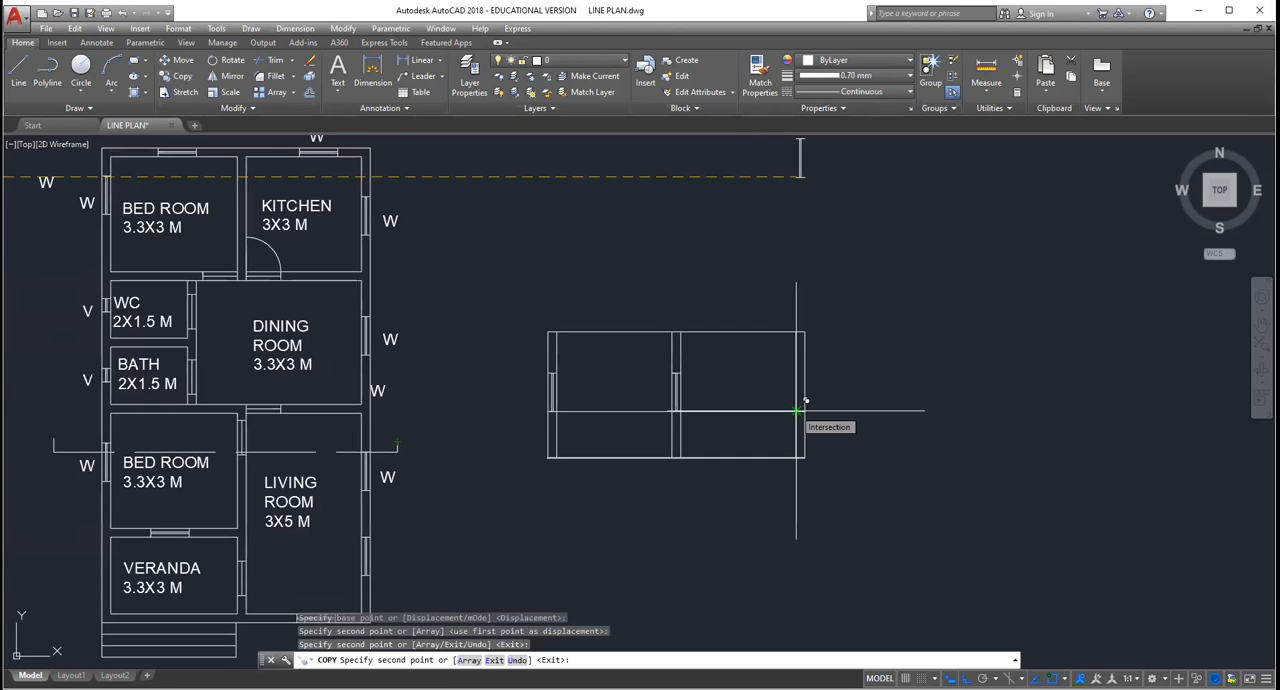
{"action": "key", "text": "Escape"}
Step: Erase the window symbol in the section view's middle wall together with the horizontal sill line
{"action": "scroll", "coordinate": [688, 392], "scroll_direction": "up", "scroll_amount": 6}
{"action": "left_click", "coordinate": [645, 298]}
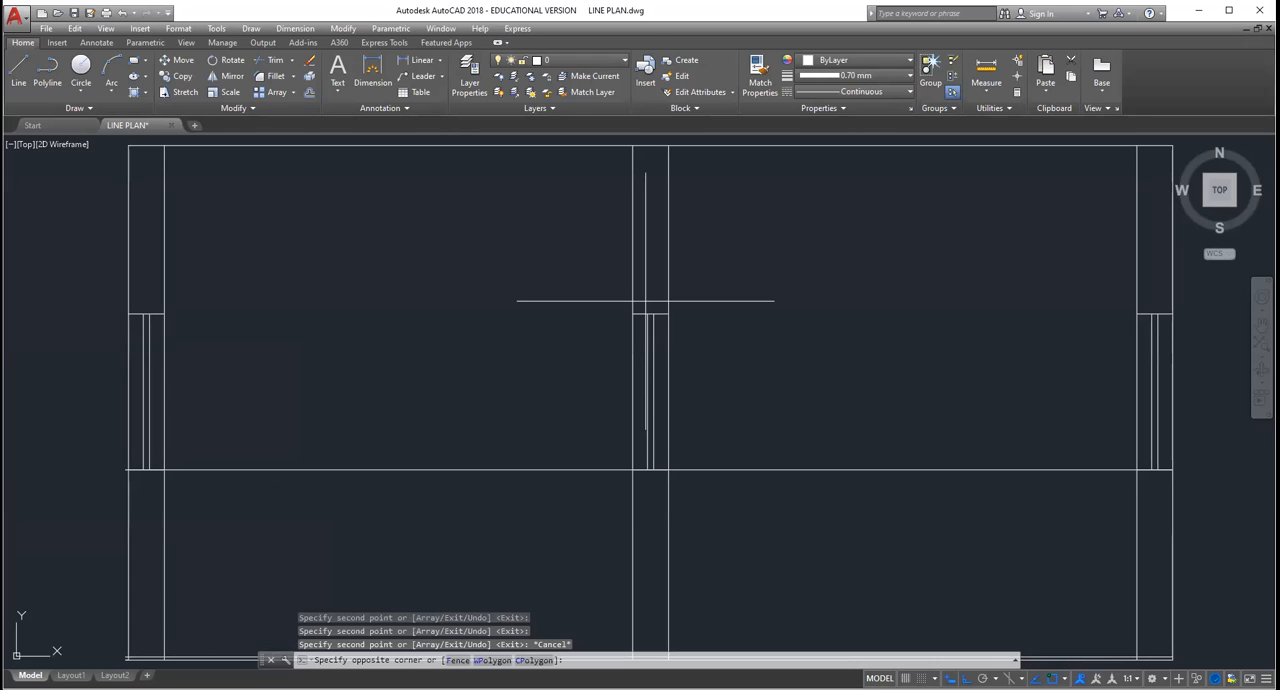
{"action": "left_click", "coordinate": [645, 301]}
{"action": "key", "text": "Delete"}
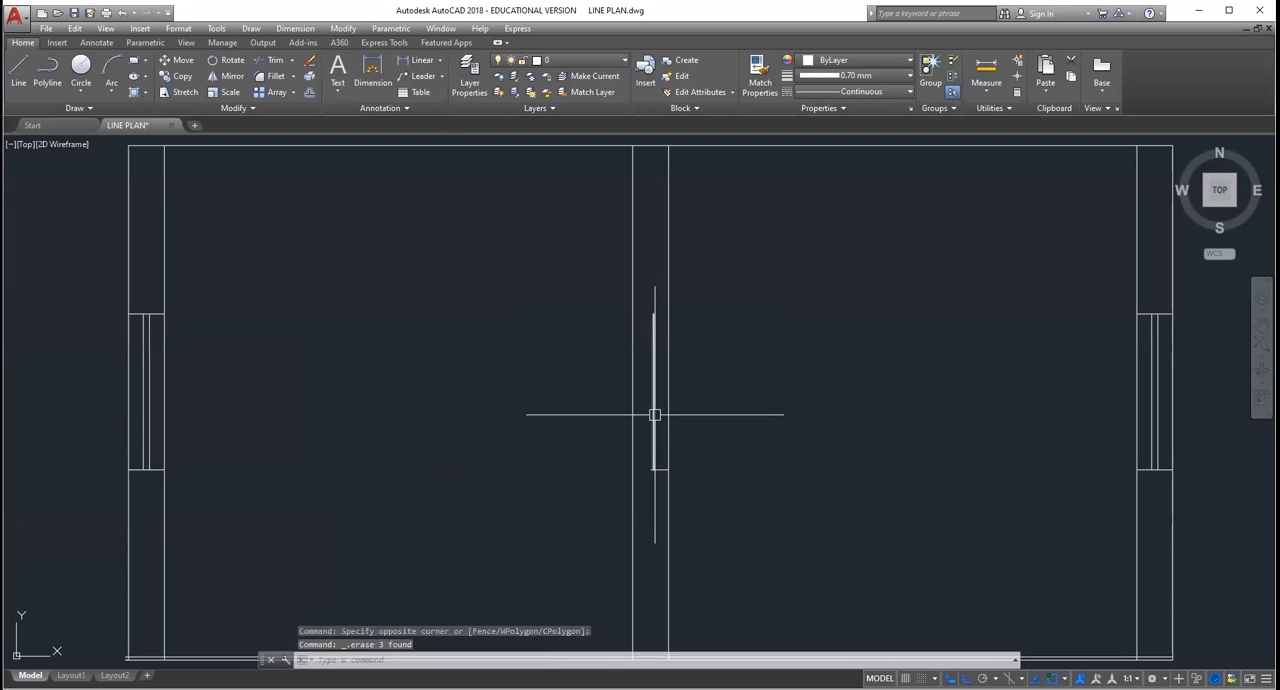
{"action": "left_click", "coordinate": [655, 414]}
{"action": "key", "text": "Delete"}
{"action": "scroll", "coordinate": [621, 334], "scroll_direction": "down", "scroll_amount": 6}
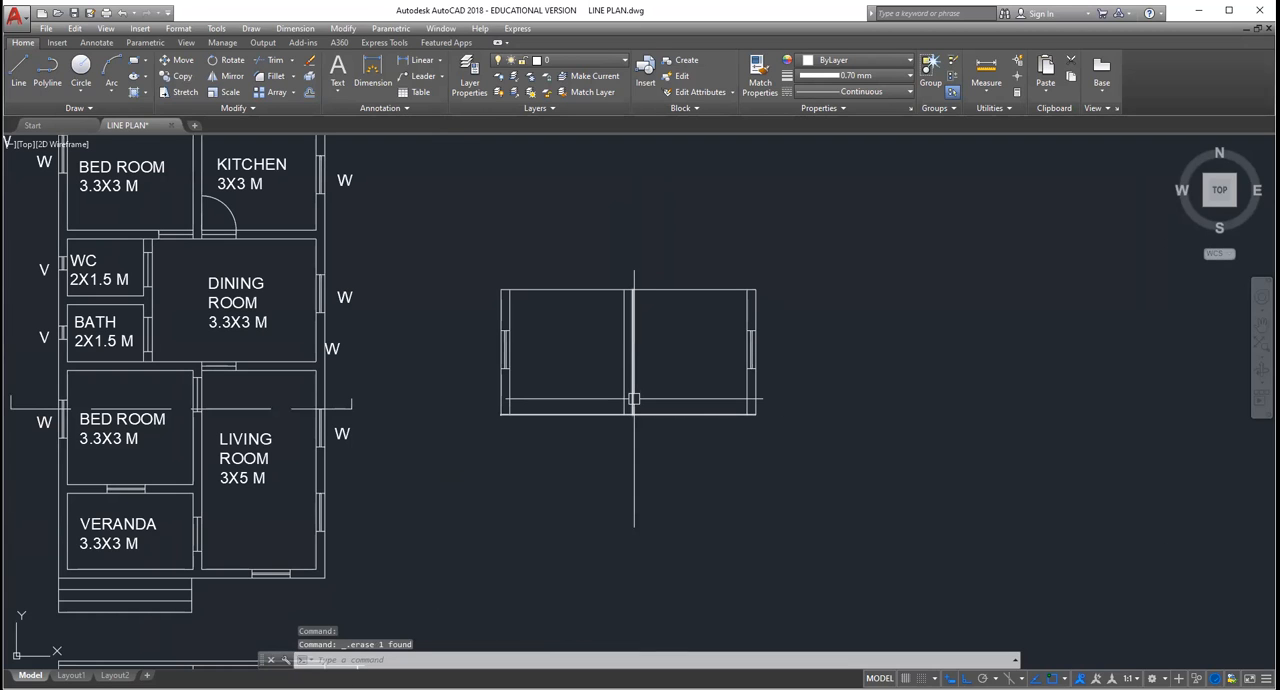
{"action": "scroll", "coordinate": [634, 399], "scroll_direction": "up", "scroll_amount": 5}
{"action": "scroll", "coordinate": [603, 385], "scroll_direction": "up", "scroll_amount": 2}
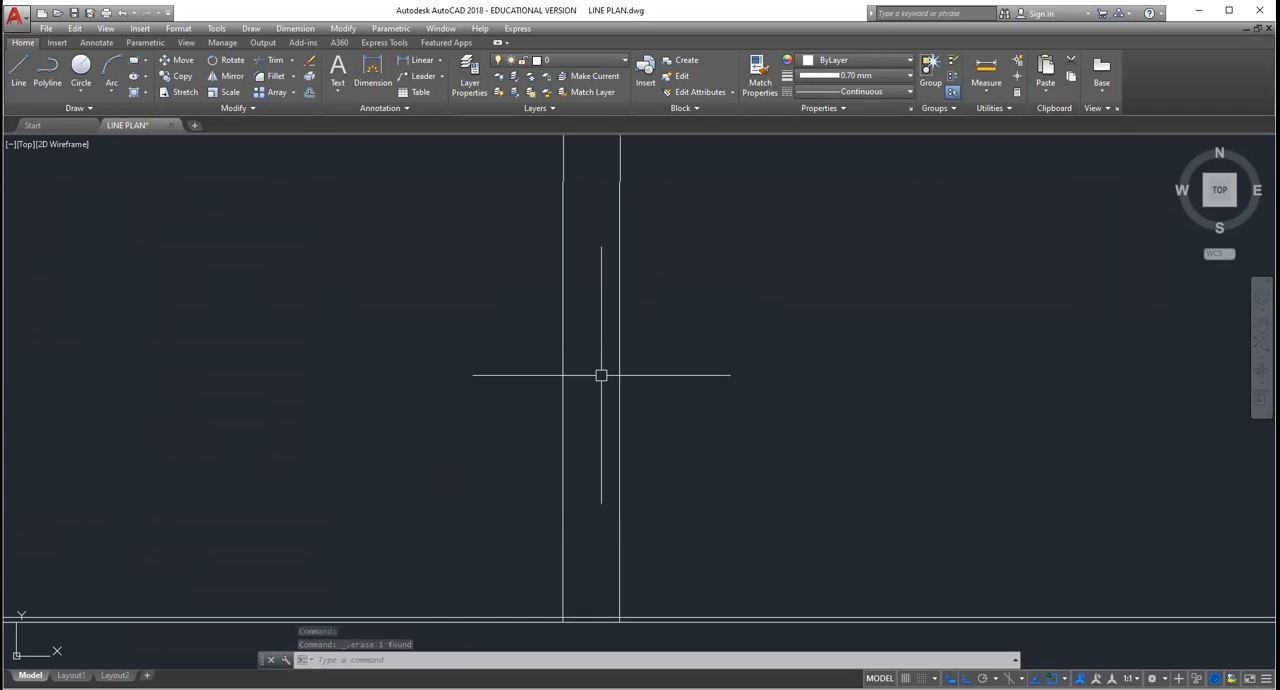
Step: Draw the door in the section view's middle wall as a head line across the wall and a centre line down to the floor
{"action": "scroll", "coordinate": [594, 450], "scroll_direction": "down", "scroll_amount": 6}
{"action": "scroll", "coordinate": [596, 447], "scroll_direction": "up", "scroll_amount": 2}
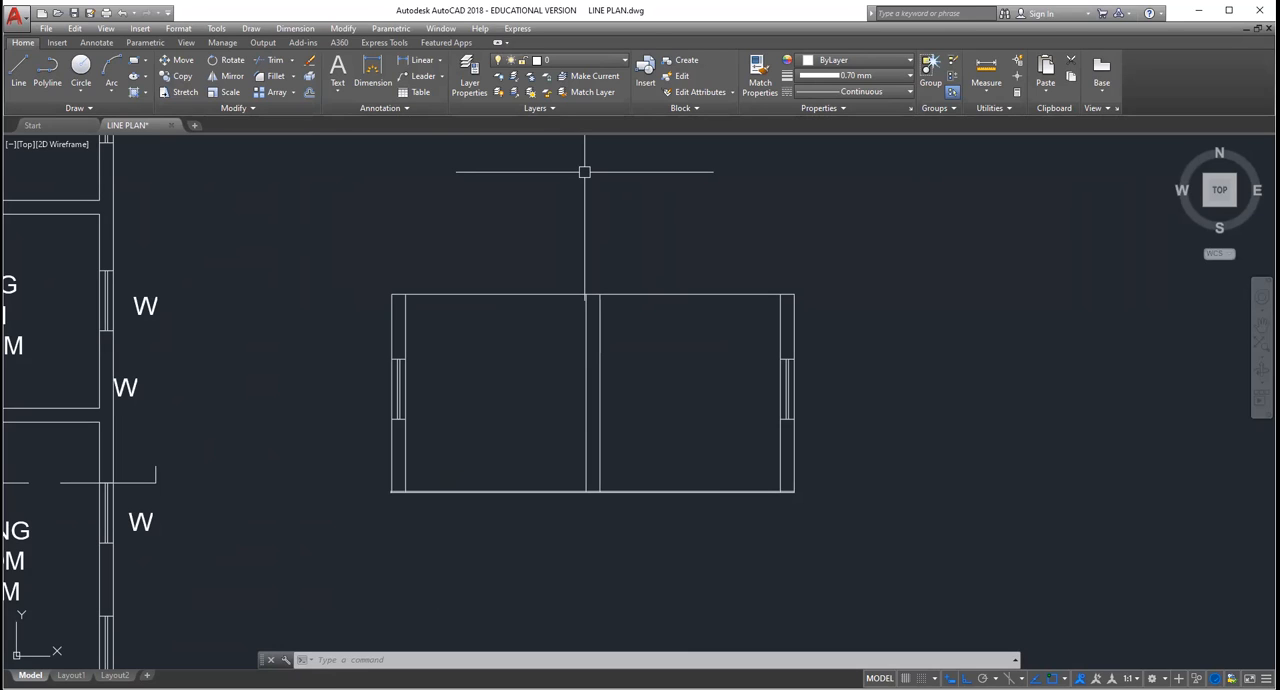
{"action": "middle_click_drag", "start_coordinate": [583, 282], "coordinate": [535, 279]}
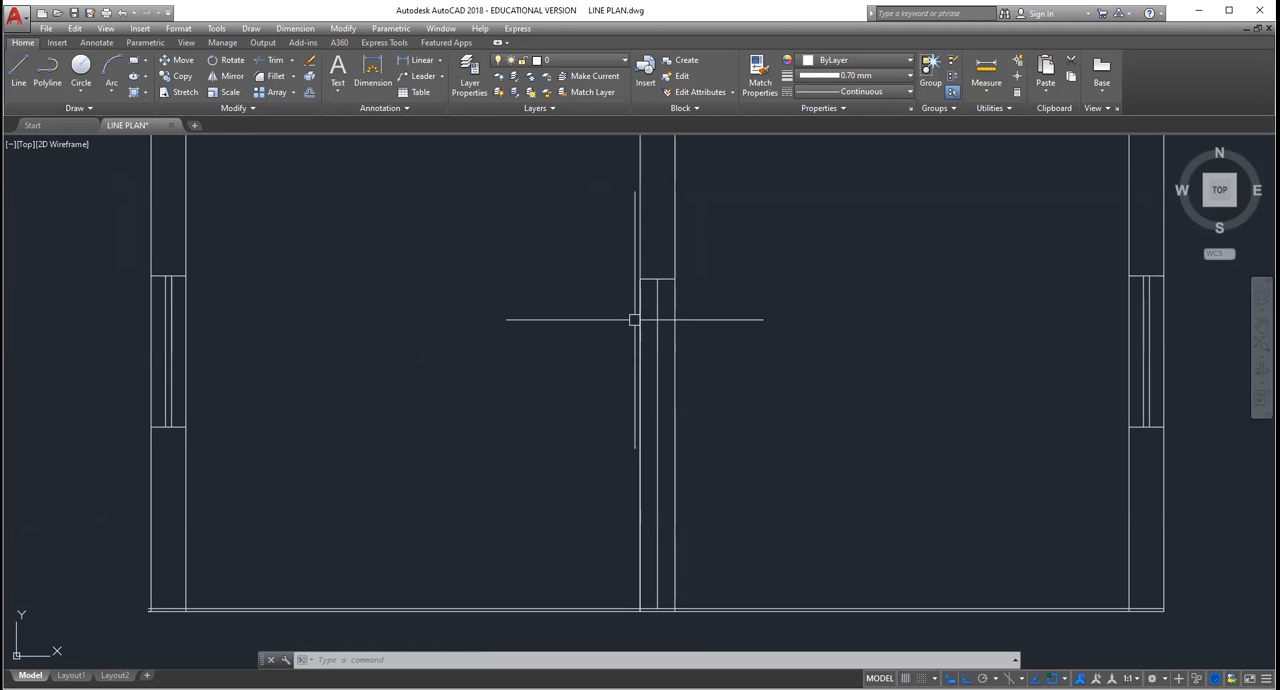
{"action": "scroll", "coordinate": [634, 320], "scroll_direction": "down", "scroll_amount": 2}
{"action": "scroll", "coordinate": [634, 320], "scroll_direction": "down", "scroll_amount": 2}
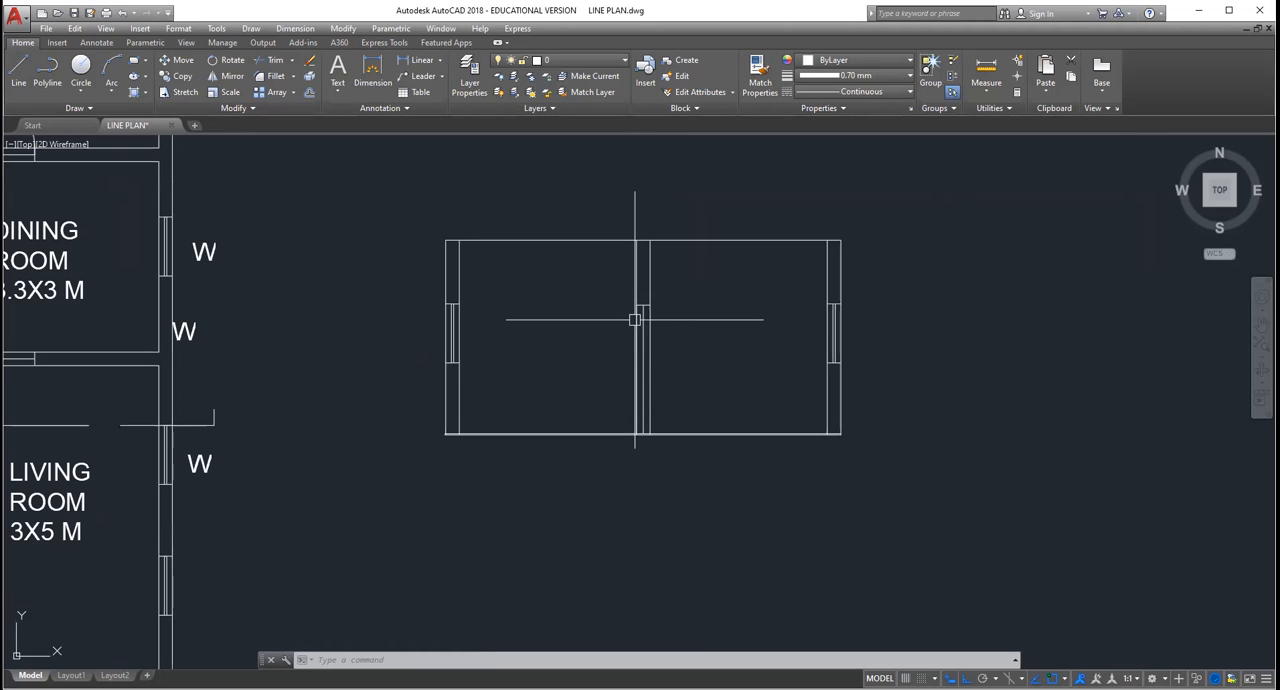
{"action": "scroll", "coordinate": [634, 320], "scroll_direction": "up", "scroll_amount": 4}
{"action": "scroll", "coordinate": [634, 320], "scroll_direction": "down", "scroll_amount": 4}
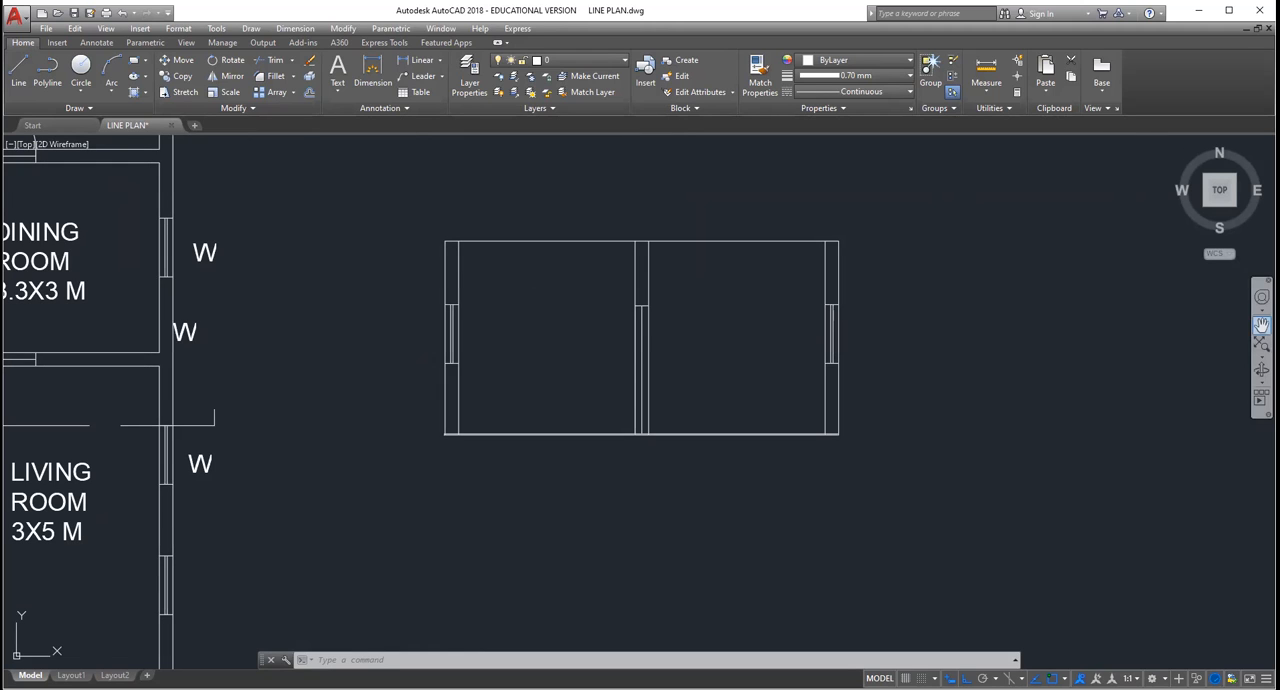
Step: Draw the door opening beside the middle wall, running 0.9 across from the end of the door head and straight down to the base line
{"action": "left_click", "coordinate": [1261, 325]}
{"action": "scroll", "coordinate": [843, 345], "scroll_direction": "down", "scroll_amount": 2}
{"action": "scroll", "coordinate": [320, 289], "scroll_direction": "up", "scroll_amount": 2}
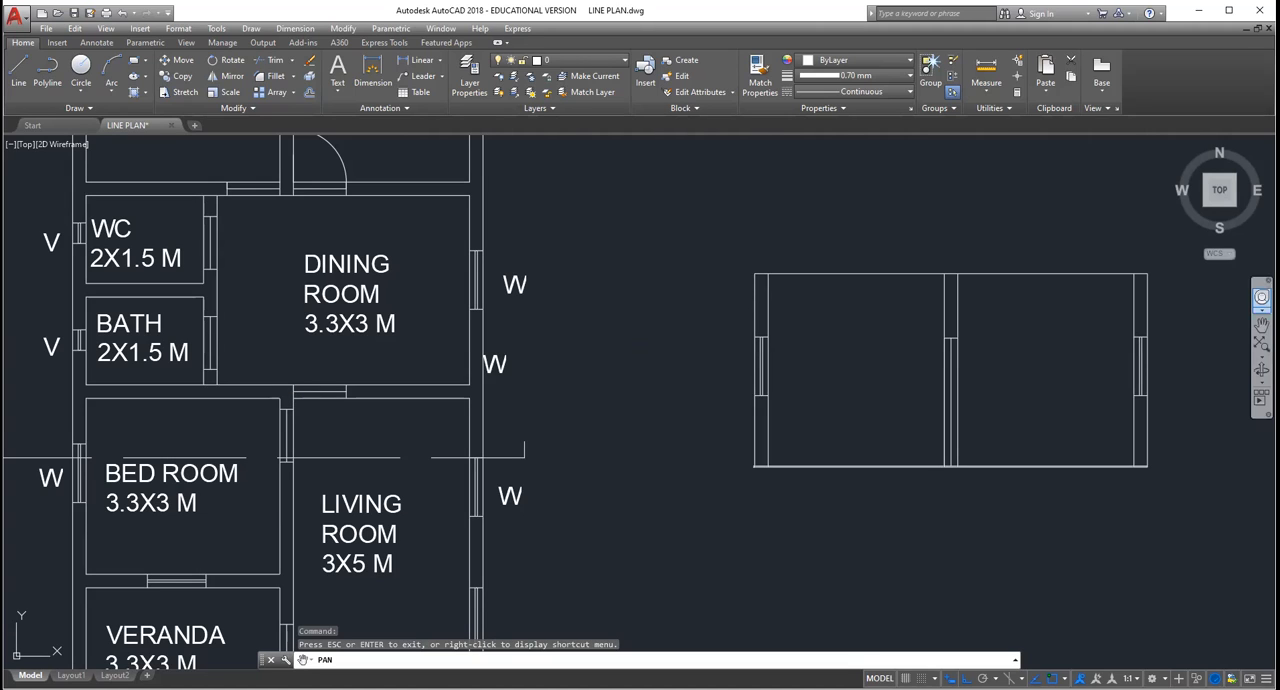
{"action": "left_click_drag", "start_coordinate": [1039, 326], "coordinate": [617, 372]}
{"action": "scroll", "coordinate": [617, 372], "scroll_direction": "up", "scroll_amount": 2}
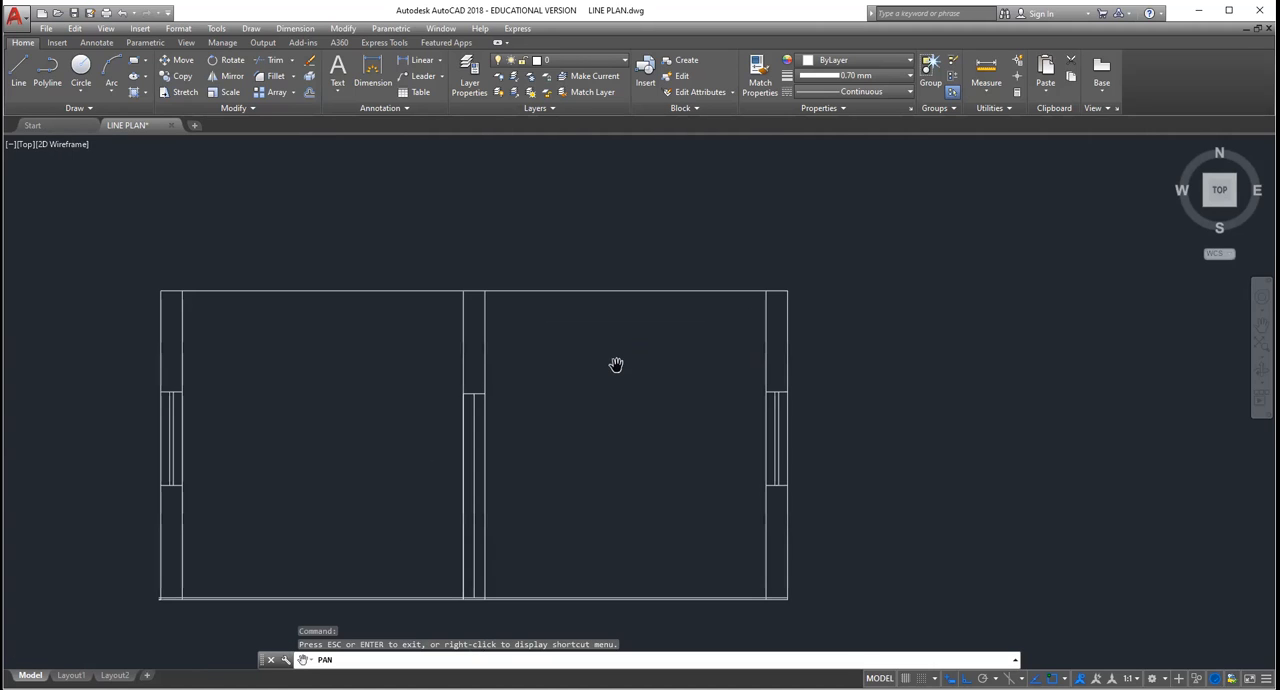
{"action": "left_click", "coordinate": [18, 65]}
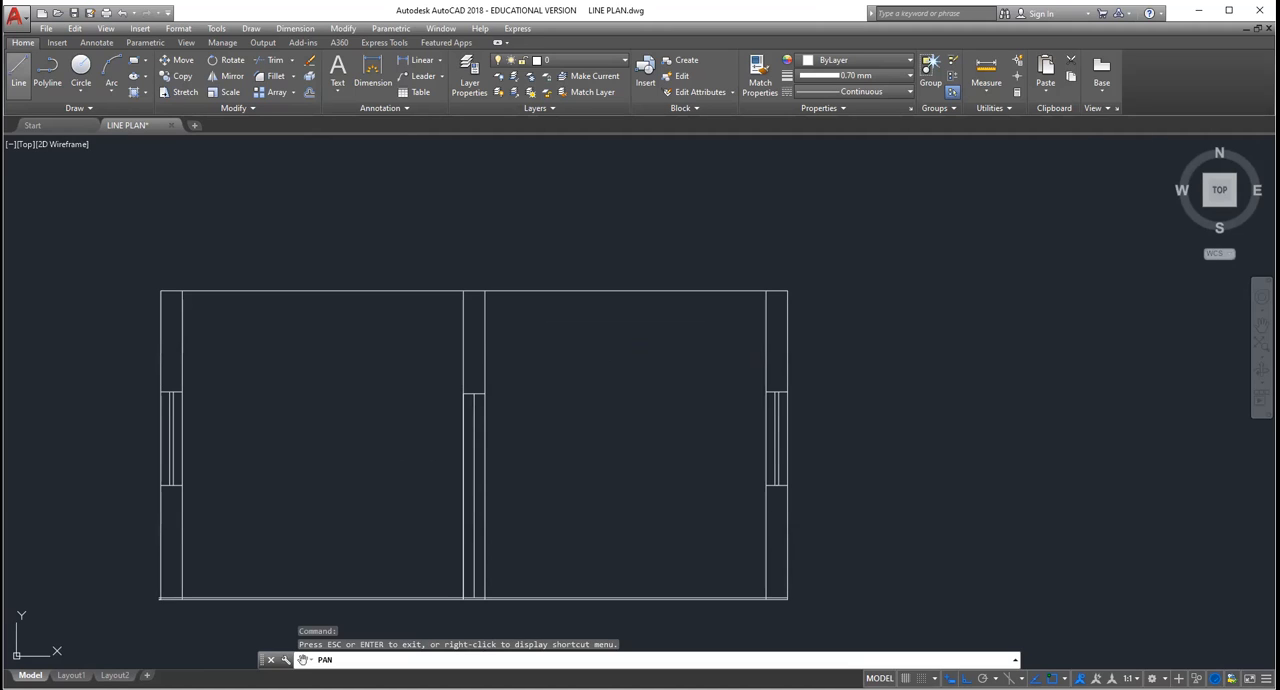
{"action": "key", "text": "Escape"}
{"action": "left_click", "coordinate": [485, 394]}
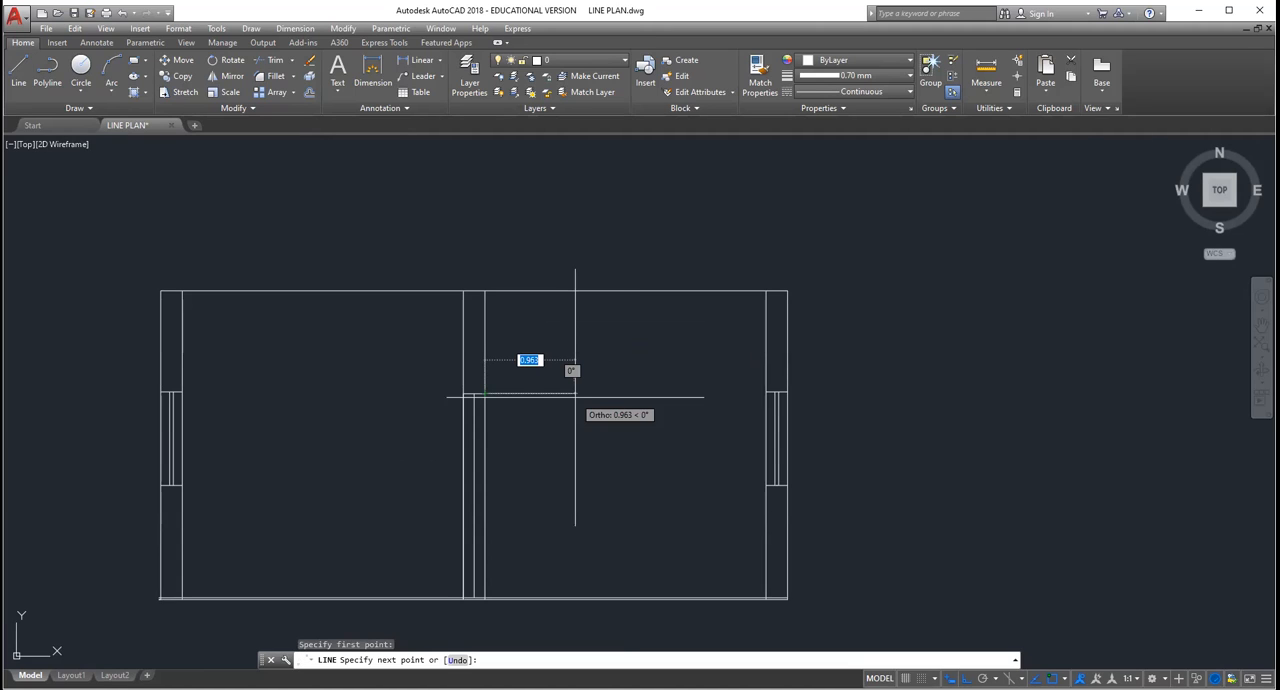
{"action": "type", "text": "0.9"}
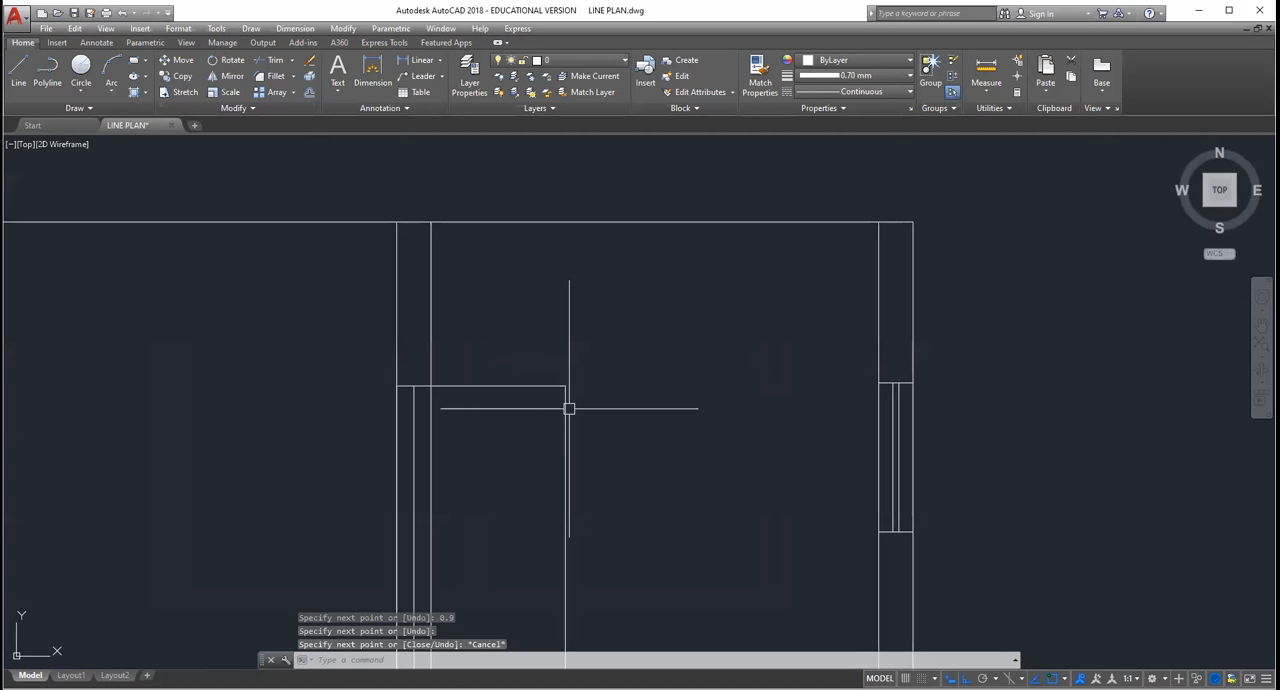
{"action": "scroll", "coordinate": [569, 408], "scroll_direction": "down", "scroll_amount": 2}
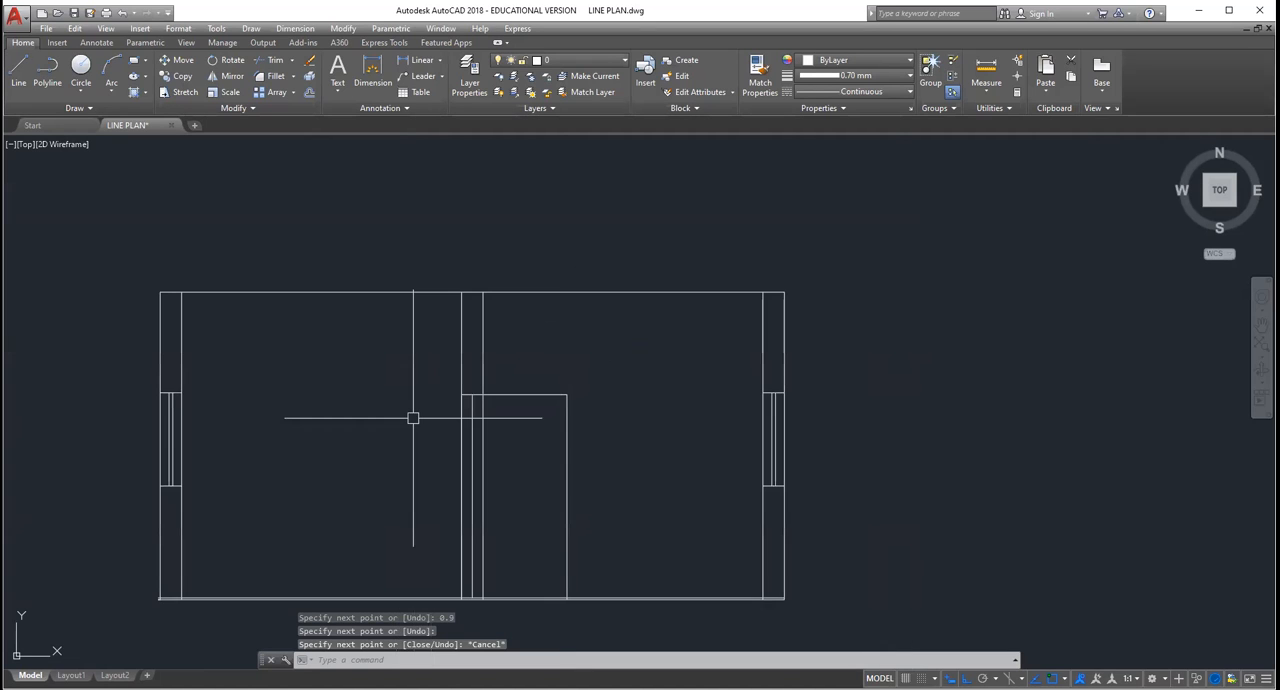
Step: Examine the head levels of the outer wall's window and of the middle wall's door in the section view
{"action": "scroll", "coordinate": [282, 410], "scroll_direction": "down", "scroll_amount": 2}
{"action": "scroll", "coordinate": [233, 391], "scroll_direction": "up", "scroll_amount": 2}
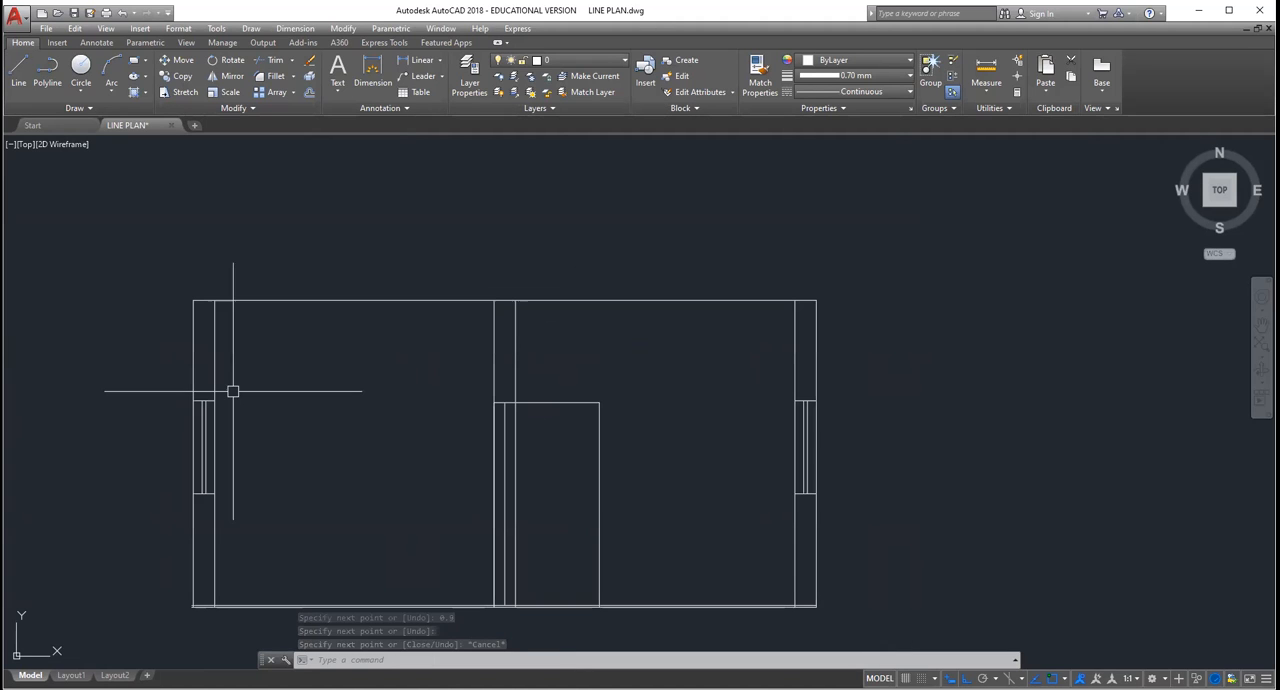
{"action": "scroll", "coordinate": [202, 386], "scroll_direction": "up", "scroll_amount": 4}
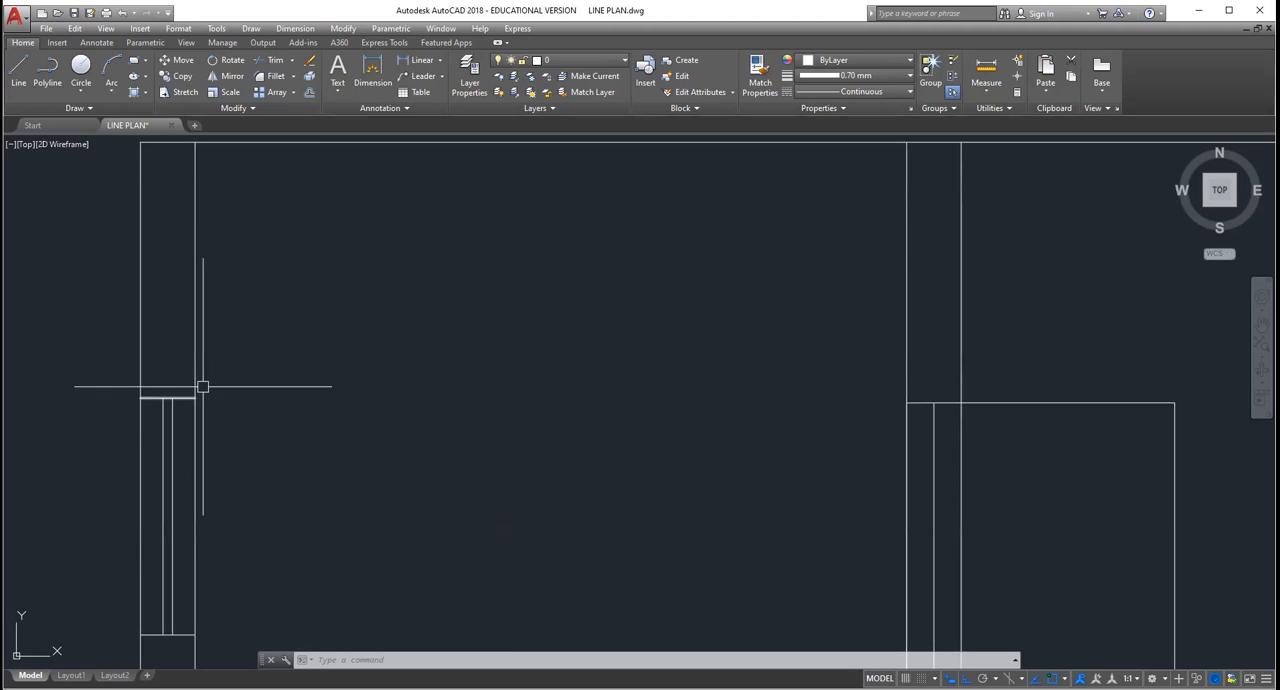
{"action": "scroll", "coordinate": [142, 406], "scroll_direction": "down", "scroll_amount": 2}
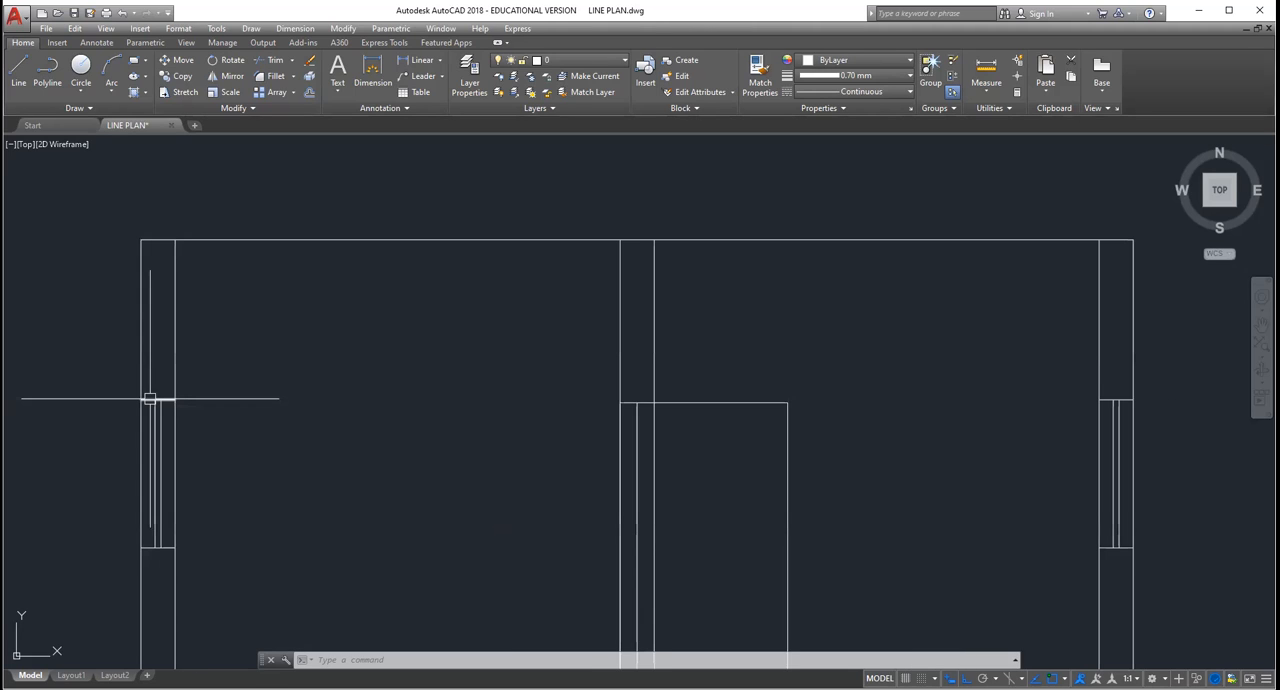
{"action": "scroll", "coordinate": [150, 397], "scroll_direction": "up", "scroll_amount": 2}
{"action": "scroll", "coordinate": [154, 397], "scroll_direction": "down", "scroll_amount": 2}
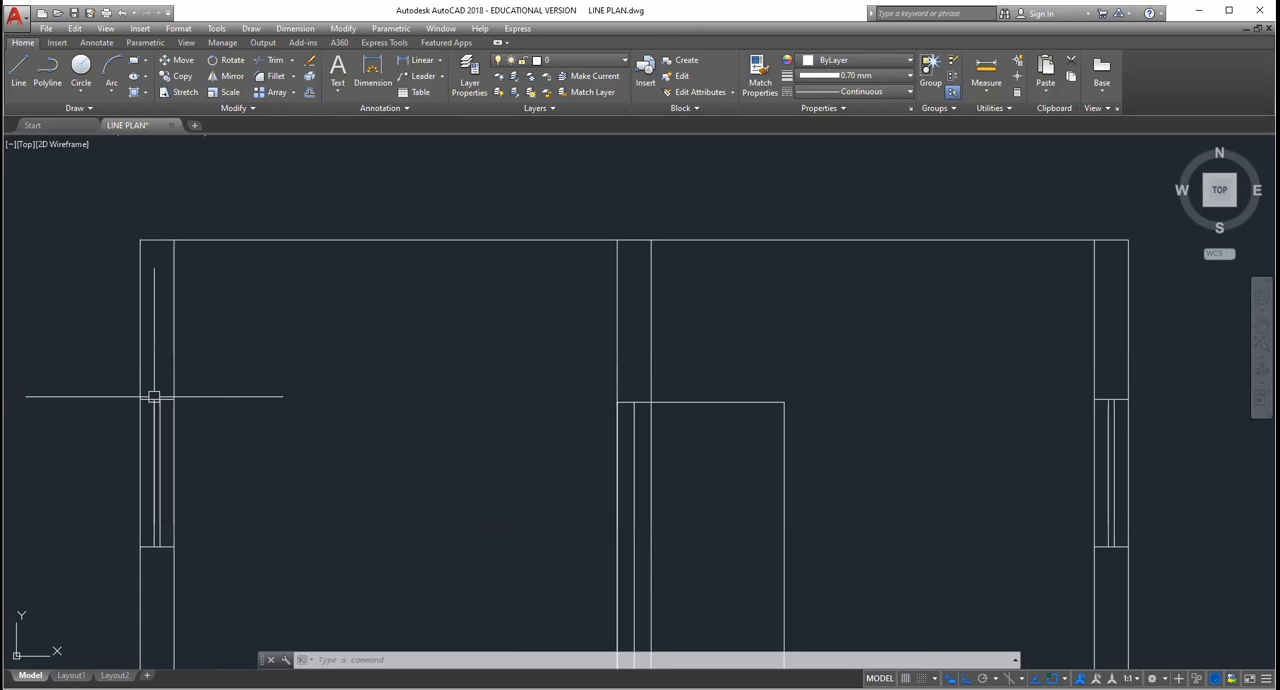
{"action": "scroll", "coordinate": [185, 417], "scroll_direction": "up", "scroll_amount": 2}
{"action": "scroll", "coordinate": [181, 381], "scroll_direction": "down", "scroll_amount": 2}
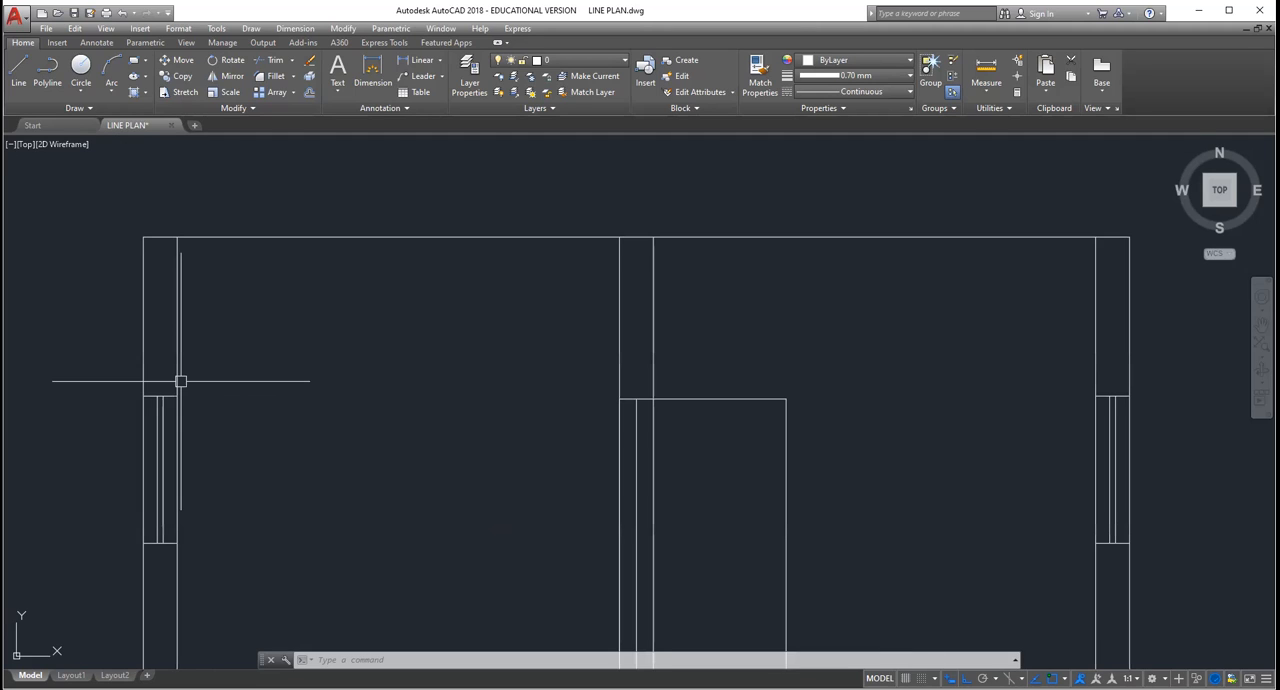
{"action": "scroll", "coordinate": [181, 381], "scroll_direction": "down", "scroll_amount": 4}
{"action": "scroll", "coordinate": [422, 440], "scroll_direction": "up", "scroll_amount": 4}
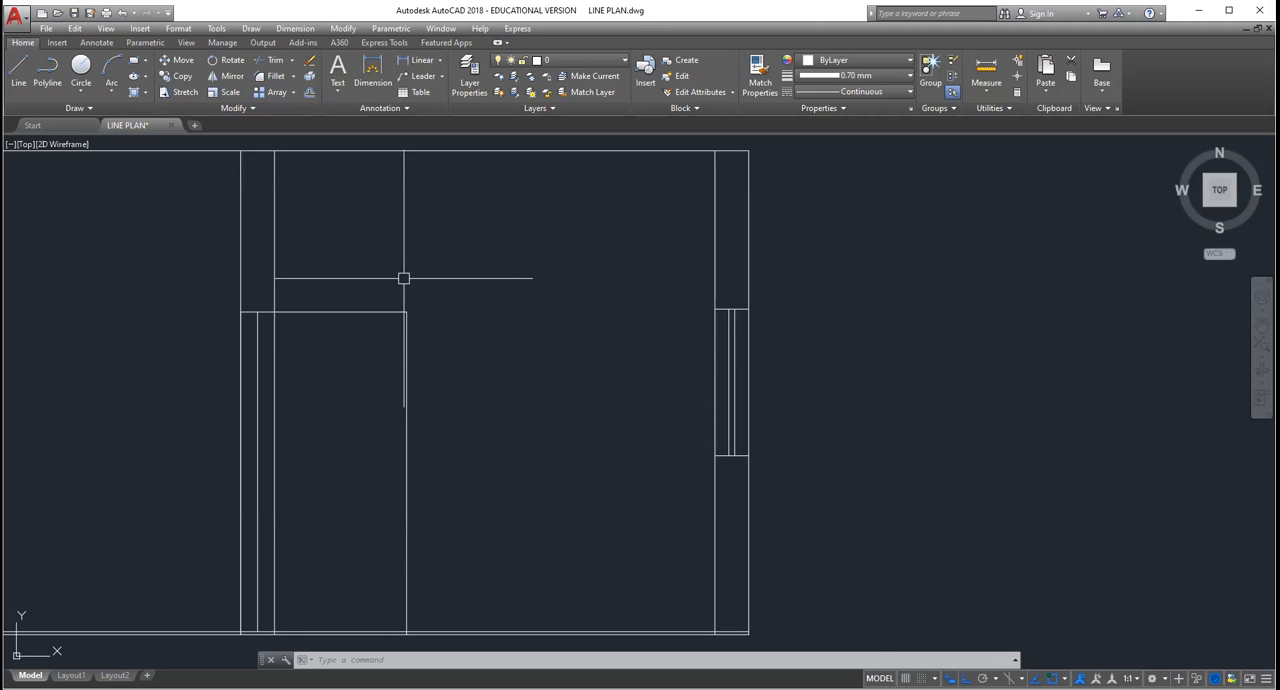
{"action": "scroll", "coordinate": [403, 278], "scroll_direction": "up", "scroll_amount": 2}
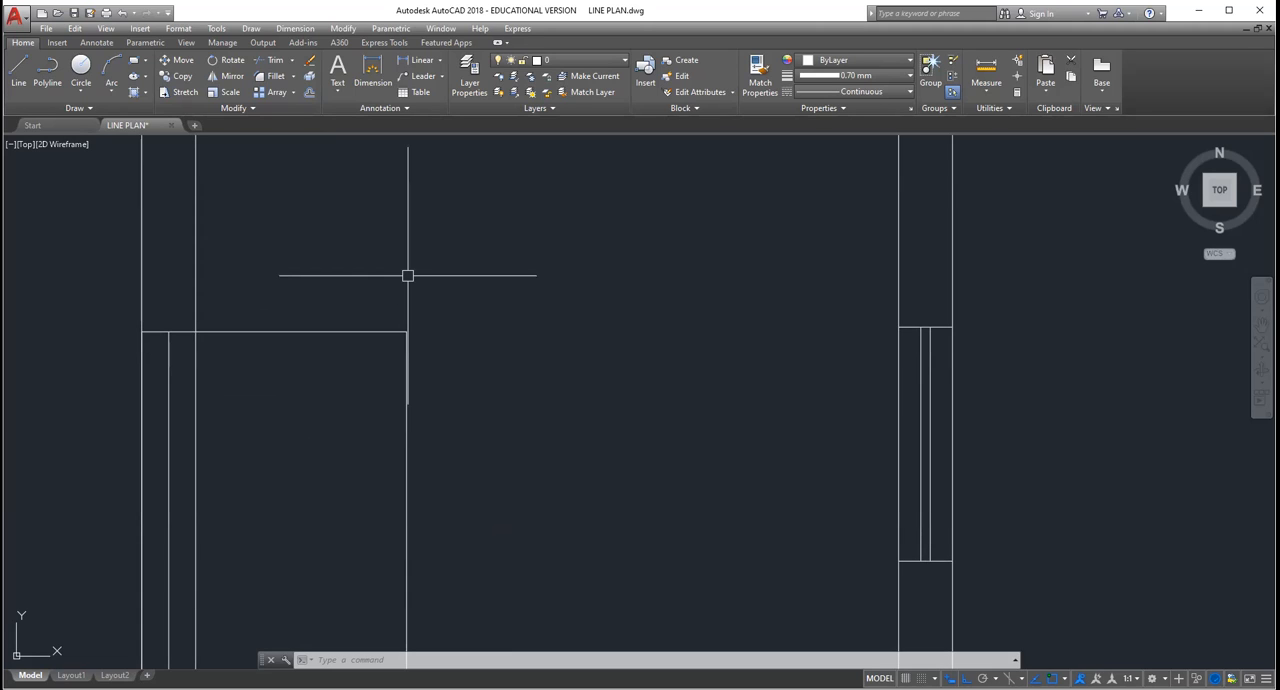
{"action": "scroll", "coordinate": [407, 276], "scroll_direction": "down", "scroll_amount": 2}
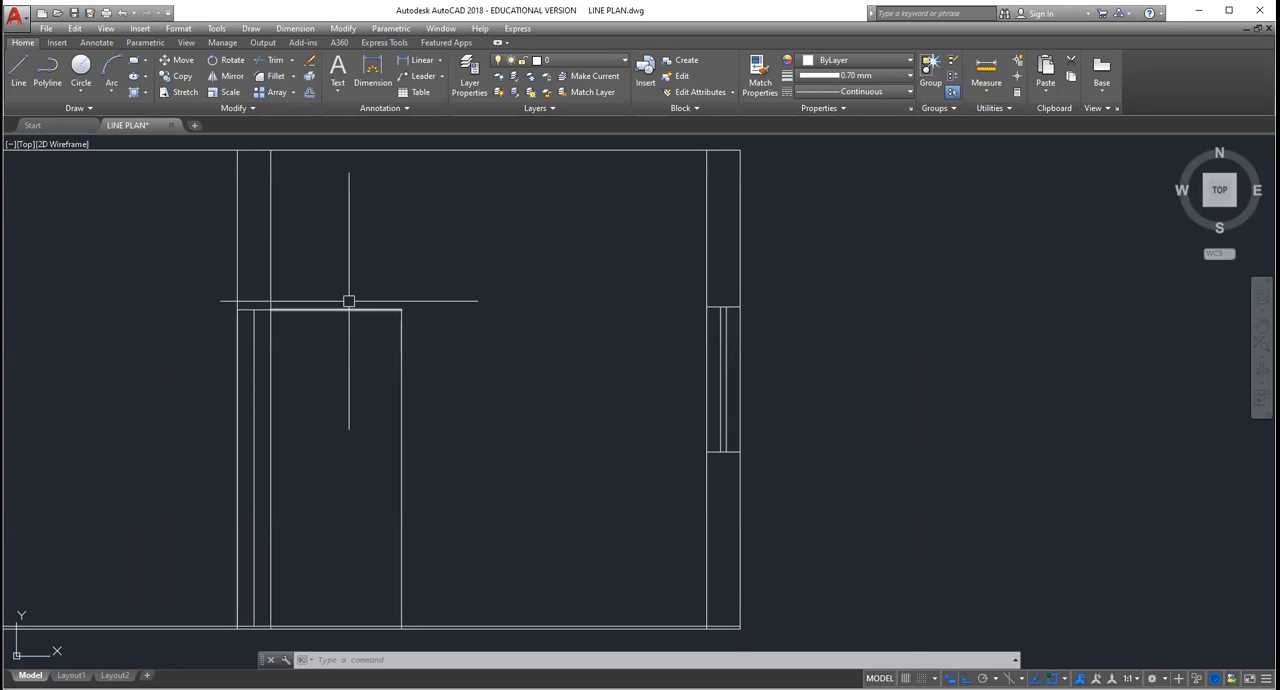
{"action": "scroll", "coordinate": [360, 300], "scroll_direction": "down", "scroll_amount": 2}
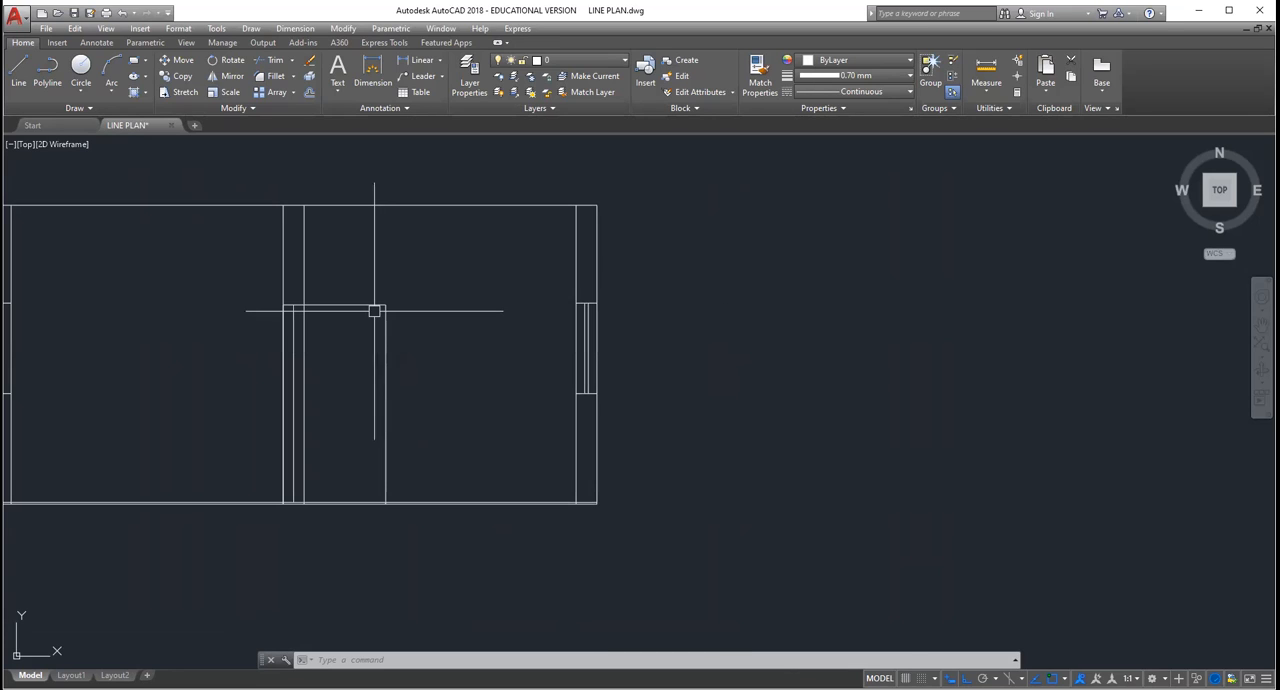
{"action": "scroll", "coordinate": [374, 311], "scroll_direction": "up", "scroll_amount": 4}
{"action": "scroll", "coordinate": [378, 291], "scroll_direction": "down", "scroll_amount": 1}
{"action": "scroll", "coordinate": [379, 289], "scroll_direction": "up", "scroll_amount": 1}
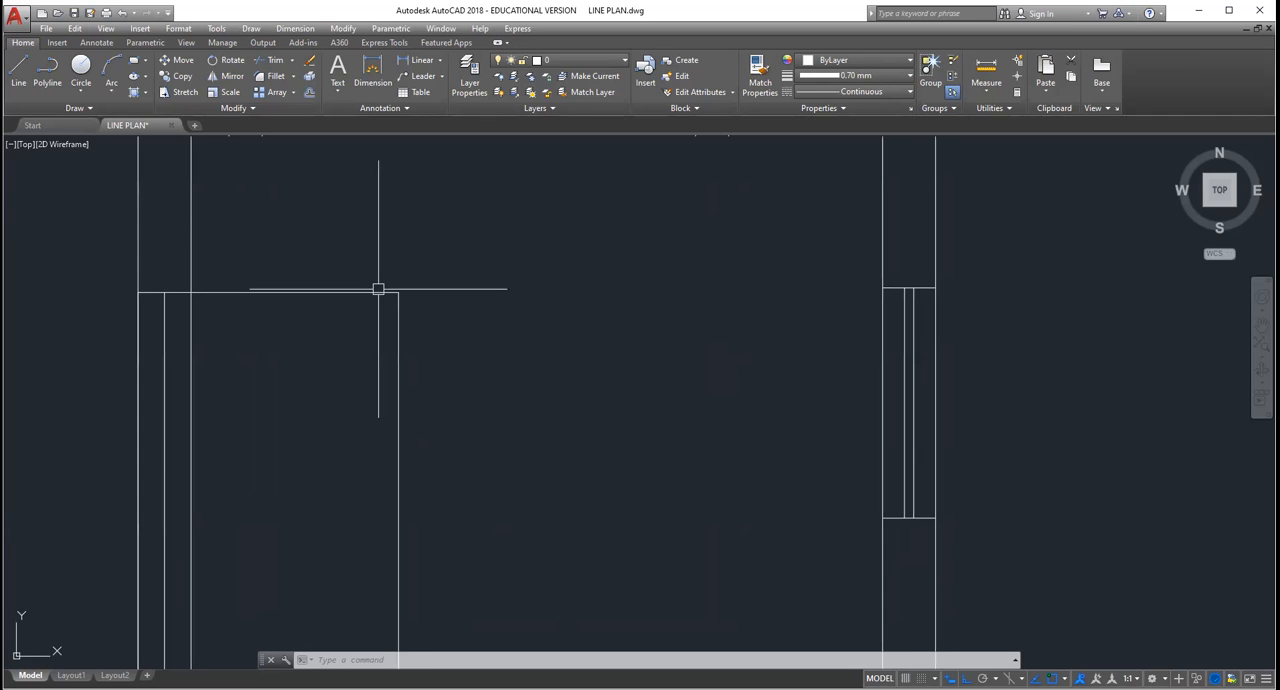
{"action": "scroll", "coordinate": [378, 289], "scroll_direction": "down", "scroll_amount": 4}
{"action": "scroll", "coordinate": [302, 273], "scroll_direction": "up", "scroll_amount": 2}
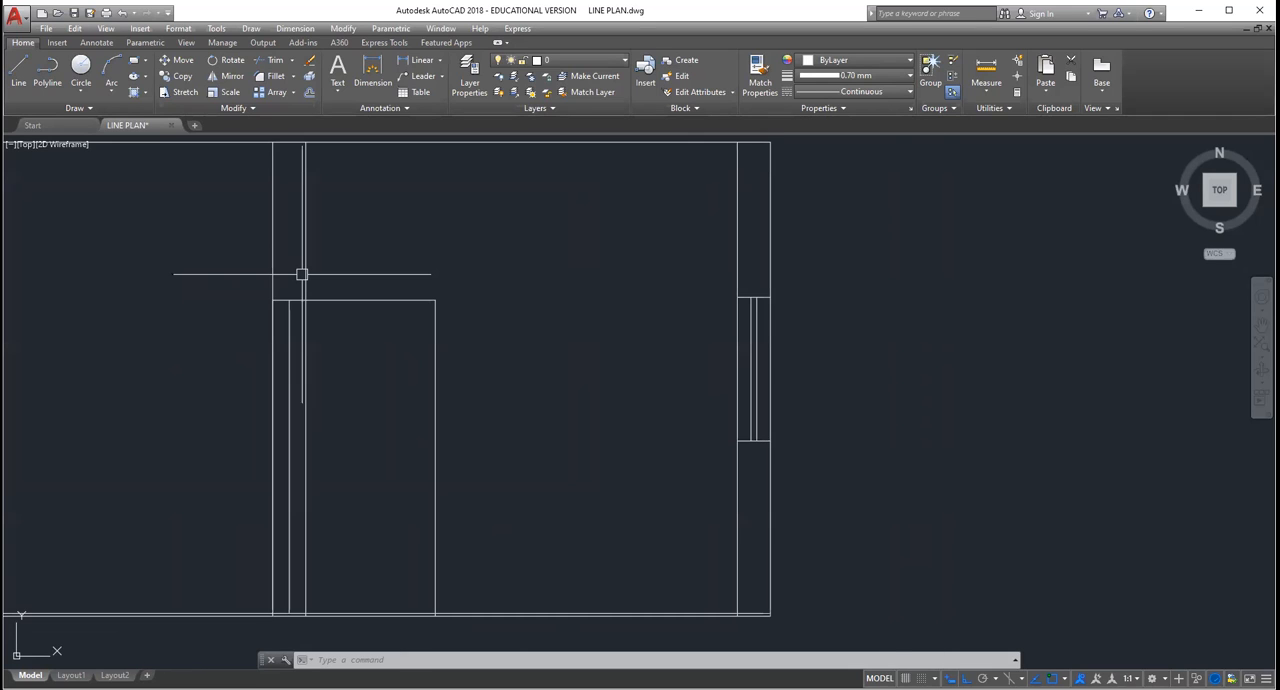
Step: Draw a frame line 0.05 above the door head, spanning the middle wall and the full width of the door opening
{"action": "scroll", "coordinate": [303, 300], "scroll_direction": "up", "scroll_amount": 2}
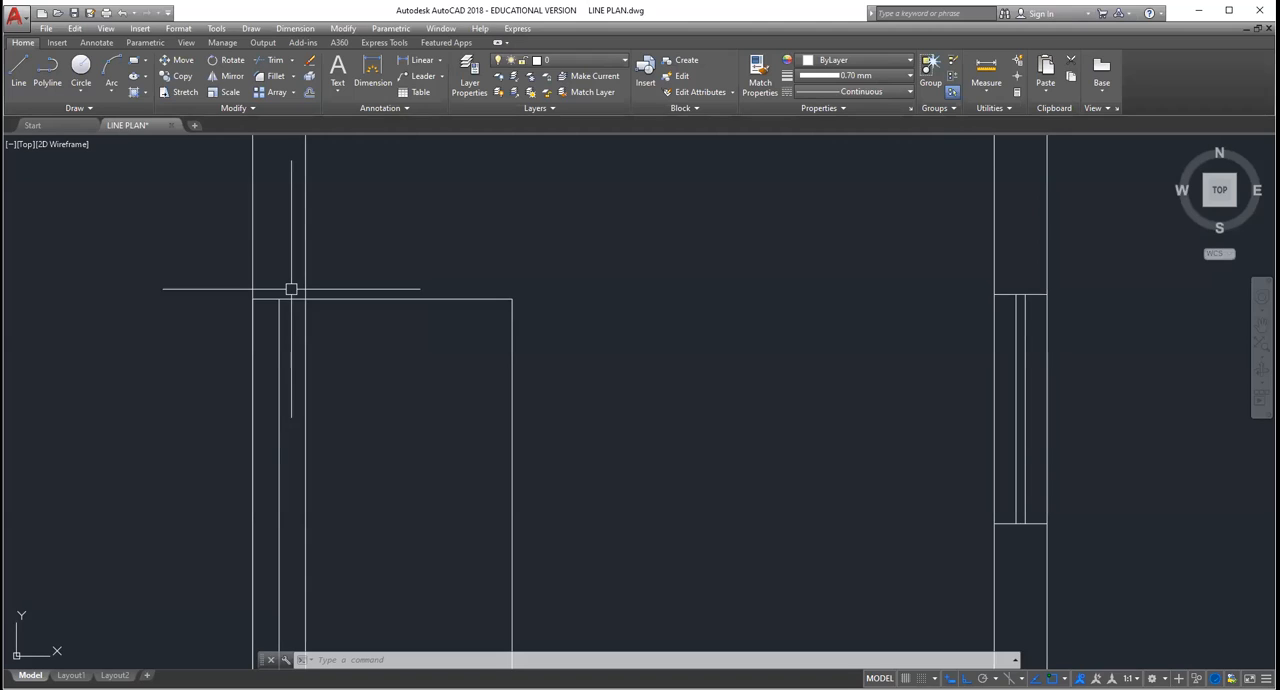
{"action": "left_click", "coordinate": [20, 66]}
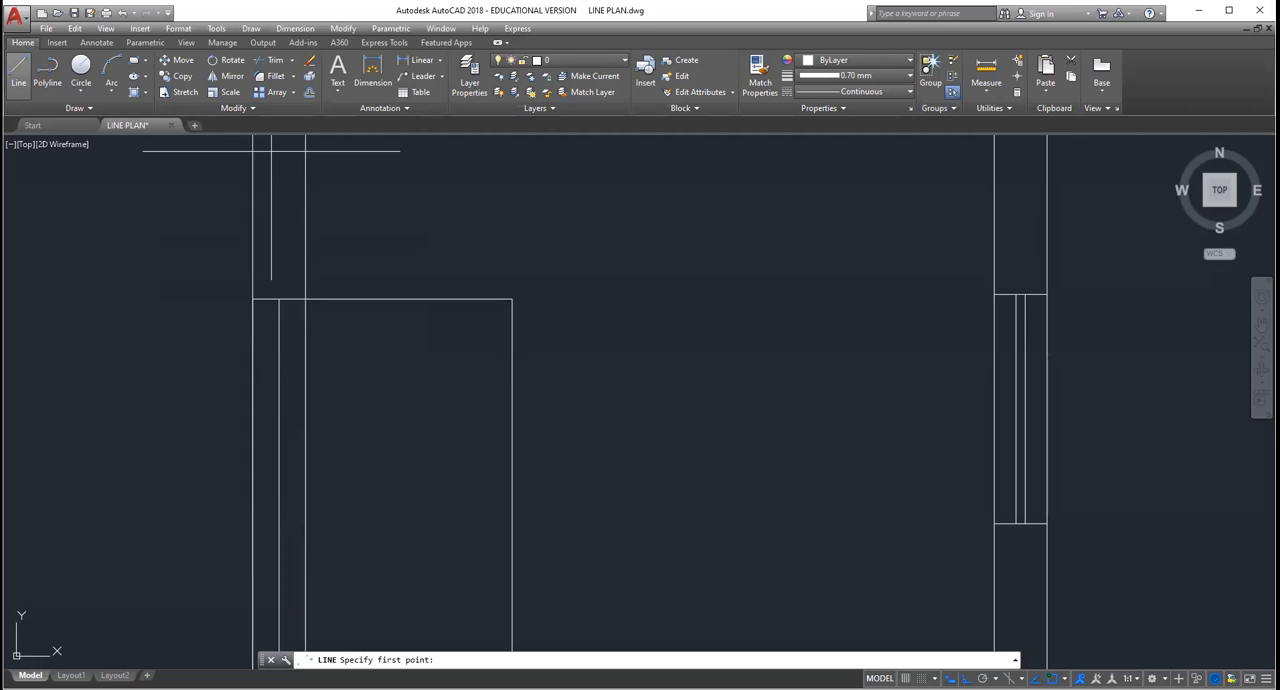
{"action": "left_click", "coordinate": [252, 296]}
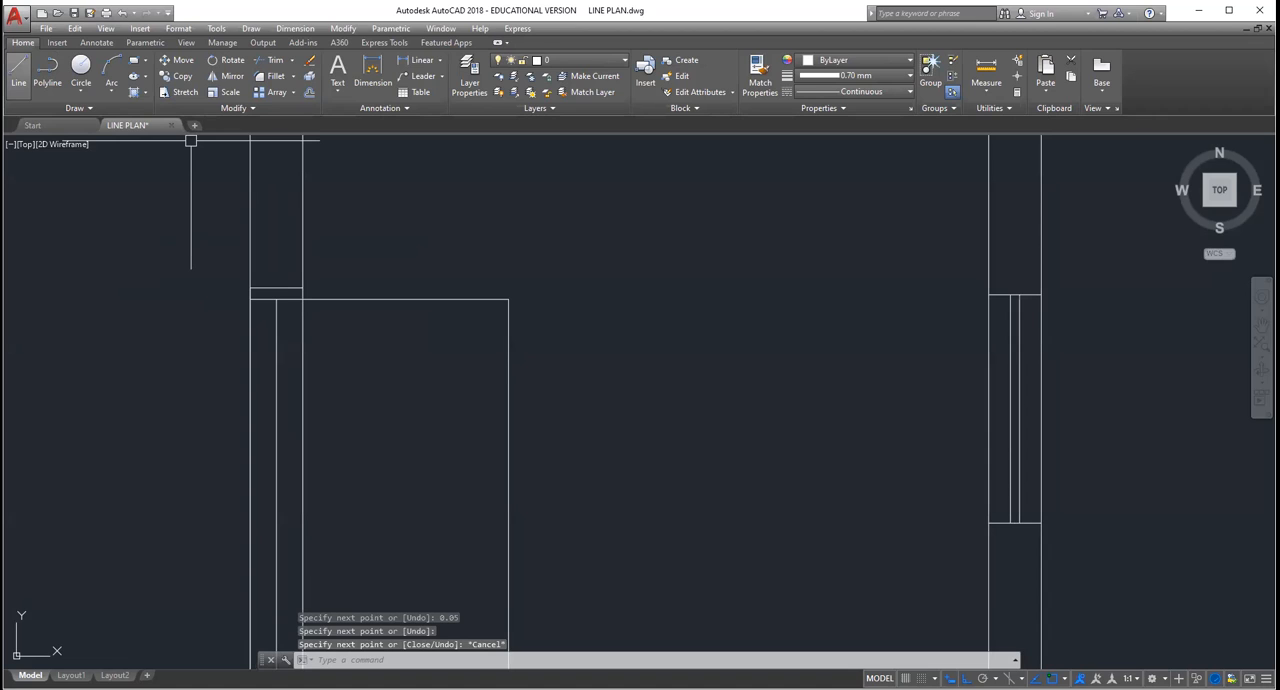
{"action": "scroll", "coordinate": [505, 311], "scroll_direction": "down", "scroll_amount": 5}
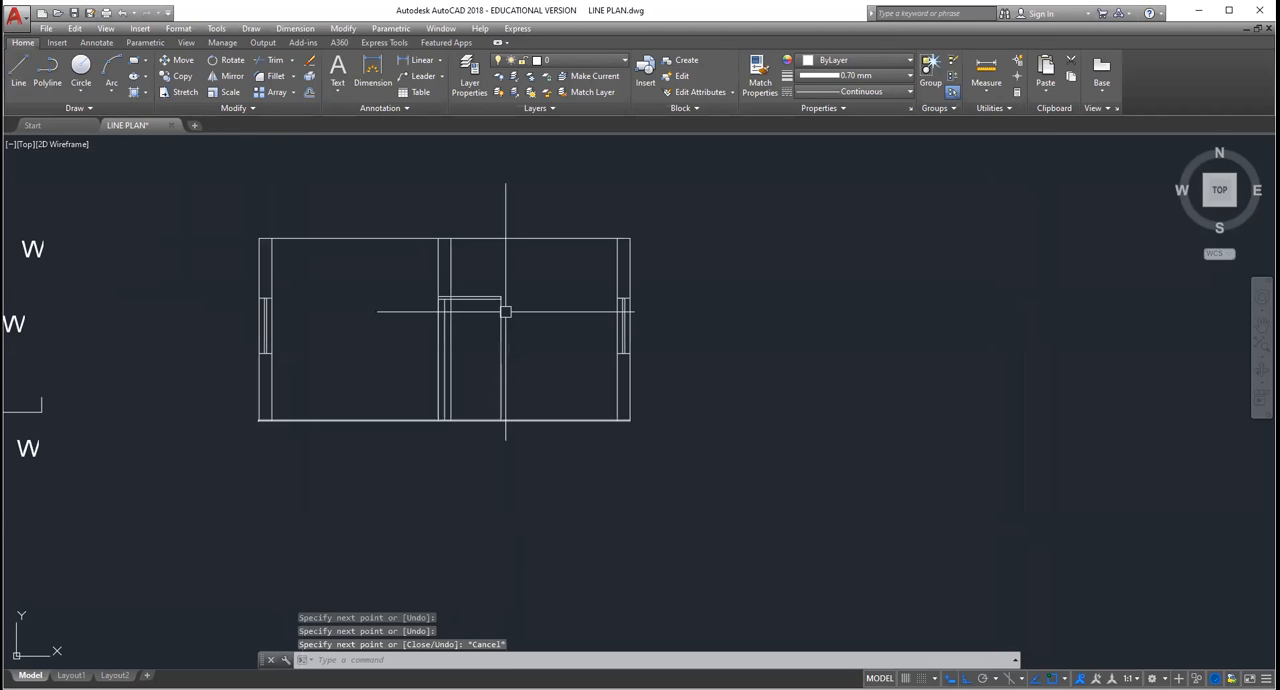
{"action": "scroll", "coordinate": [320, 305], "scroll_direction": "up", "scroll_amount": 5}
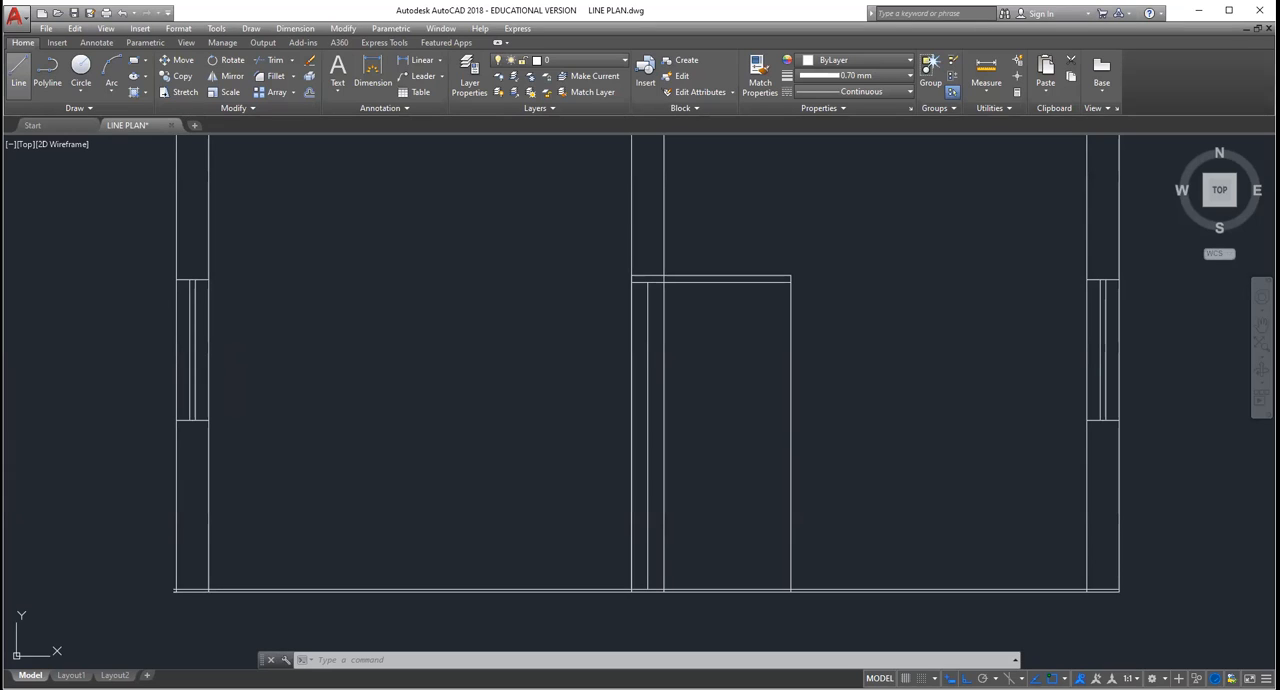
{"action": "left_click", "coordinate": [18, 72]}
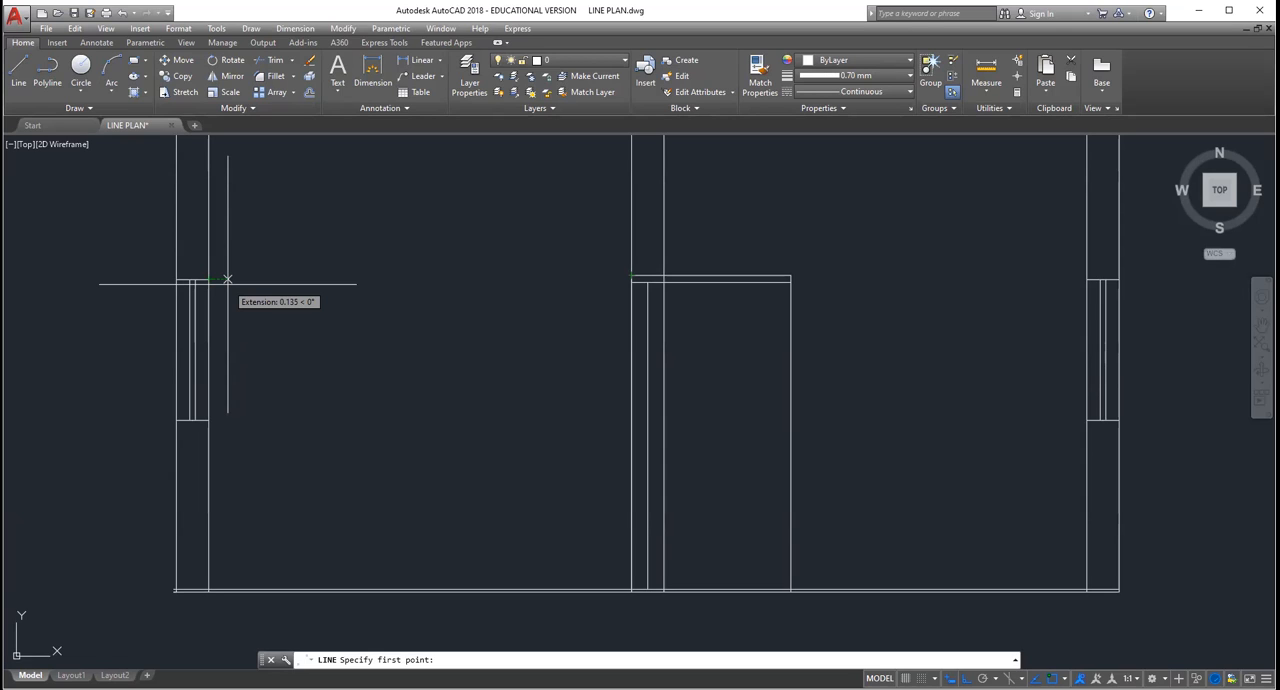
{"action": "left_click", "coordinate": [215, 261]}
{"action": "type", "text": "0.2"}
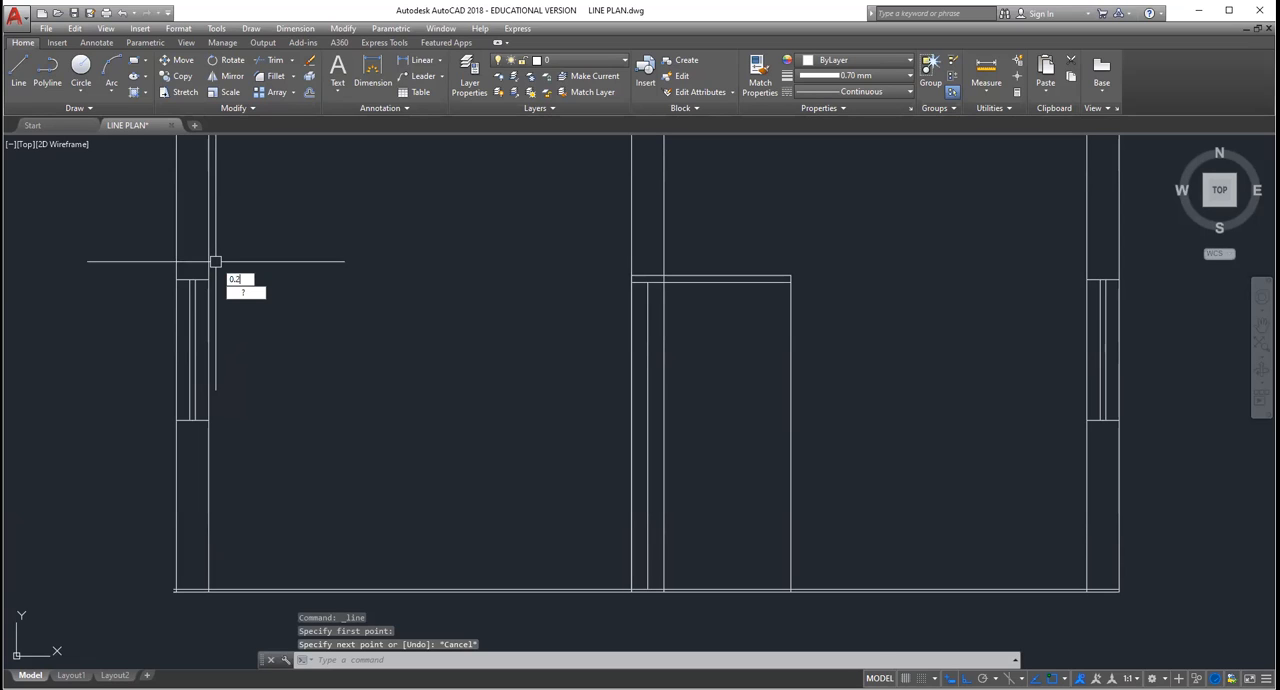
{"action": "key", "text": "Escape"}
{"action": "key", "text": "Escape"}
{"action": "key", "text": "Escape"}
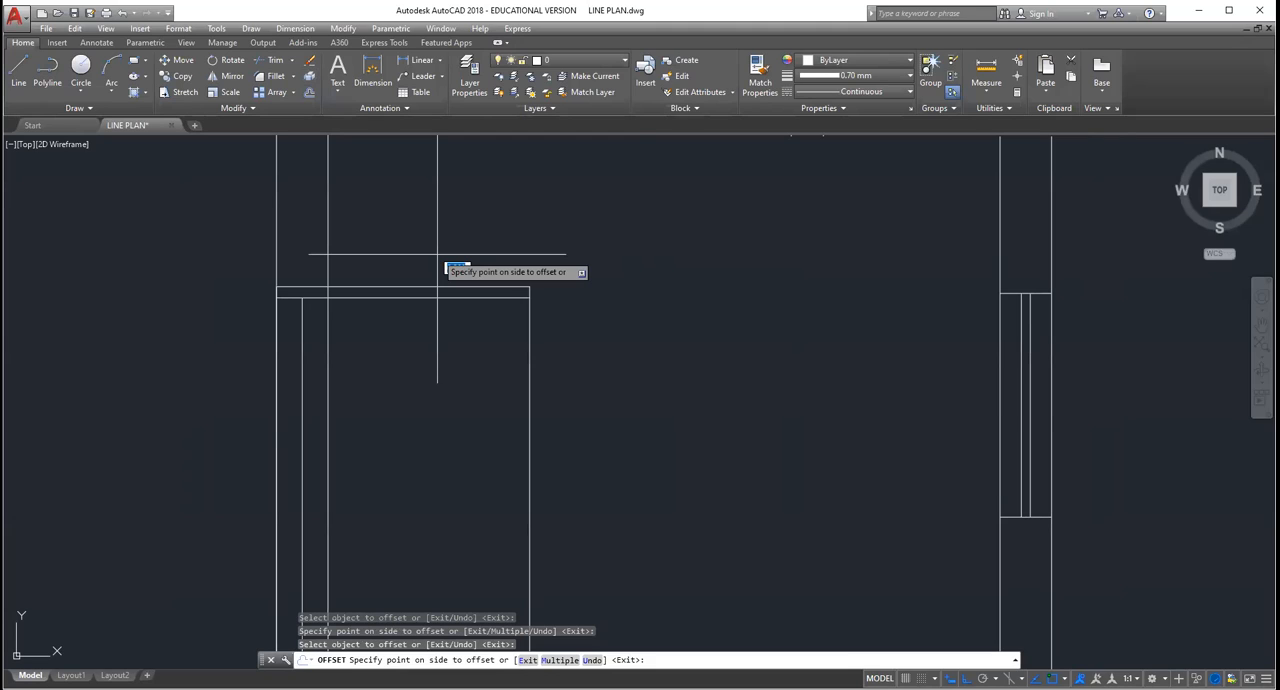
Step: Offset the head line of the window in the section view's left wall 0.2 downward
{"action": "scroll", "coordinate": [440, 290], "scroll_direction": "down", "scroll_amount": 2}
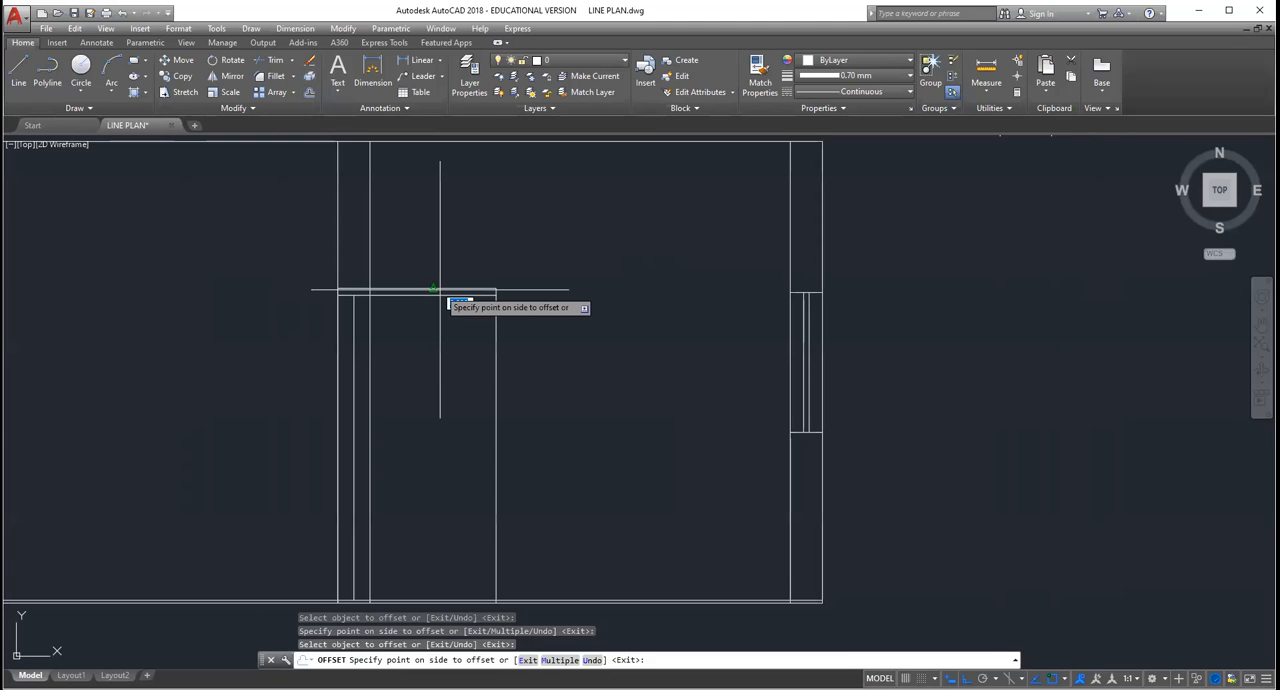
{"action": "scroll", "coordinate": [440, 290], "scroll_direction": "down", "scroll_amount": 2}
{"action": "key", "text": "Escape"}
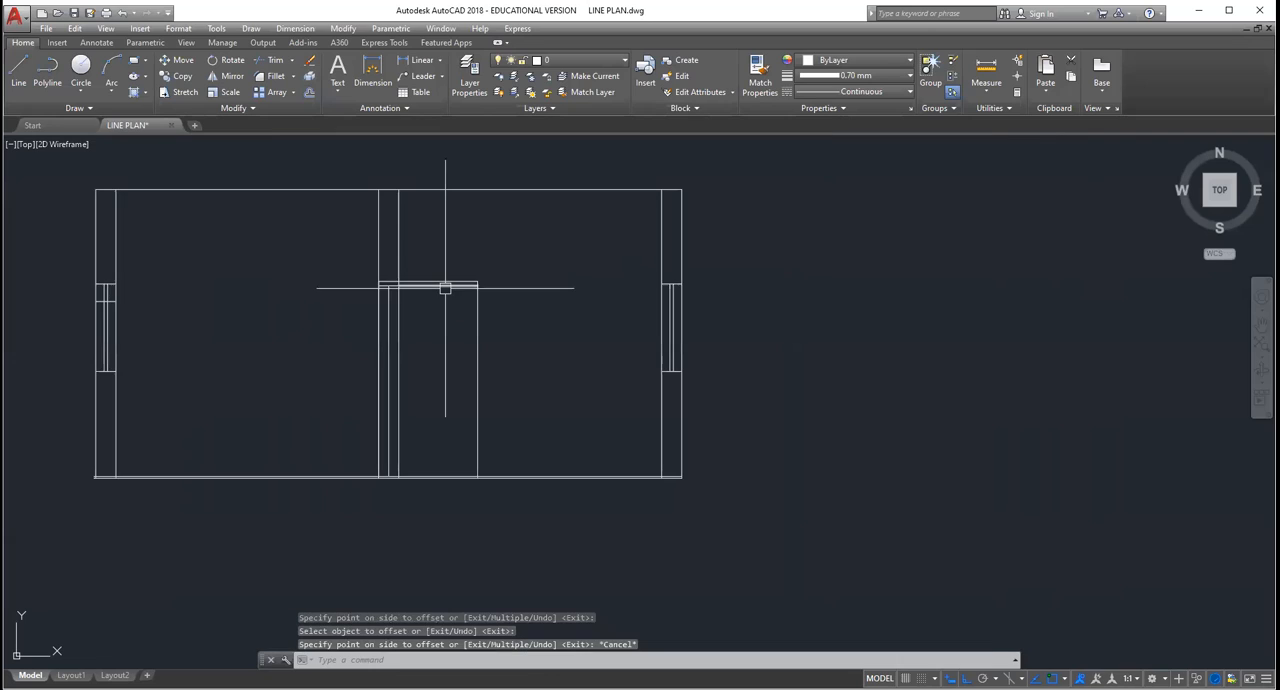
{"action": "key", "text": "Escape"}
{"action": "key", "text": "Escape"}
{"action": "key", "text": "Escape"}
Step: Examine the door's frame lines and the outer walls' windows in the section view
{"action": "scroll", "coordinate": [446, 287], "scroll_direction": "up", "scroll_amount": 4}
{"action": "scroll", "coordinate": [448, 285], "scroll_direction": "up", "scroll_amount": 4}
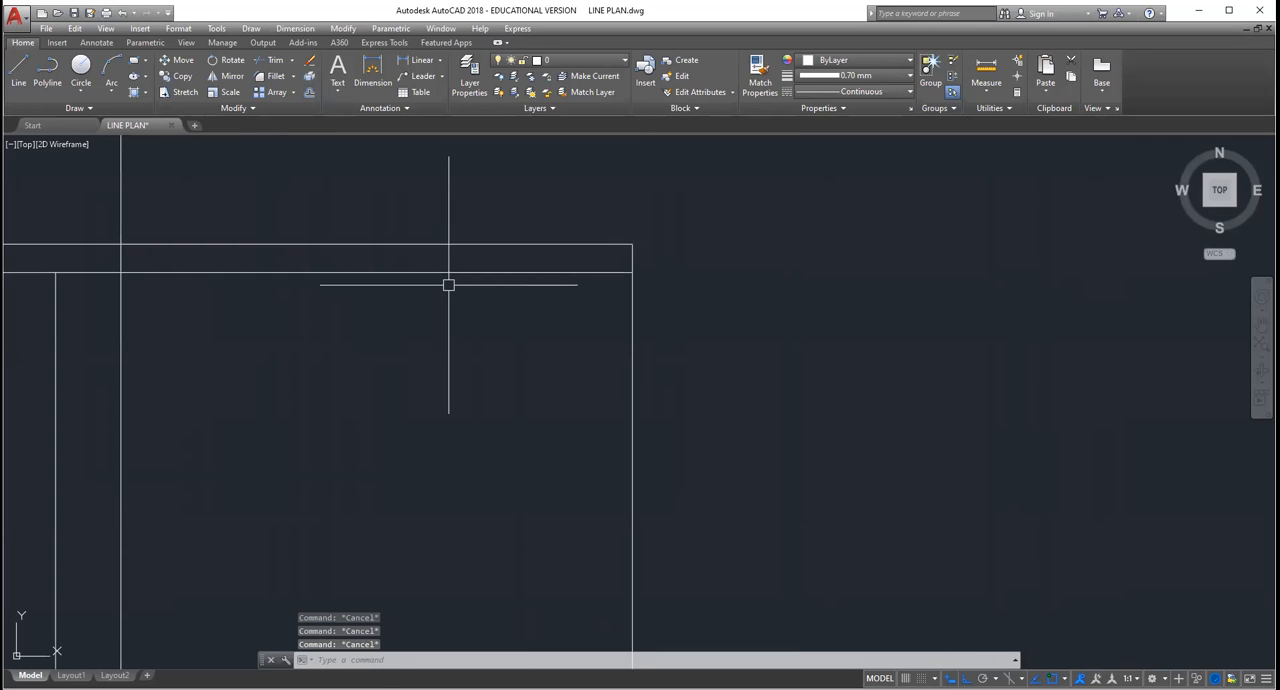
{"action": "scroll", "coordinate": [448, 285], "scroll_direction": "down", "scroll_amount": 2}
{"action": "scroll", "coordinate": [448, 285], "scroll_direction": "down", "scroll_amount": 2}
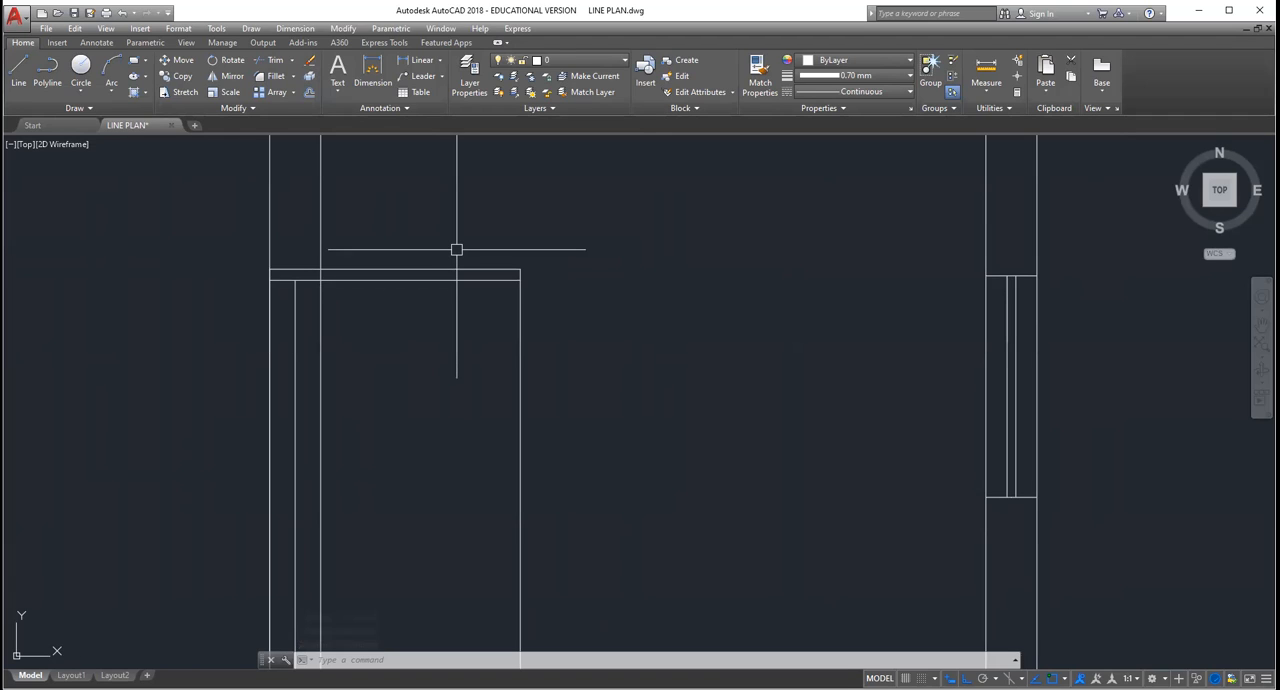
{"action": "scroll", "coordinate": [456, 249], "scroll_direction": "down", "scroll_amount": 2}
{"action": "scroll", "coordinate": [456, 249], "scroll_direction": "down", "scroll_amount": 2}
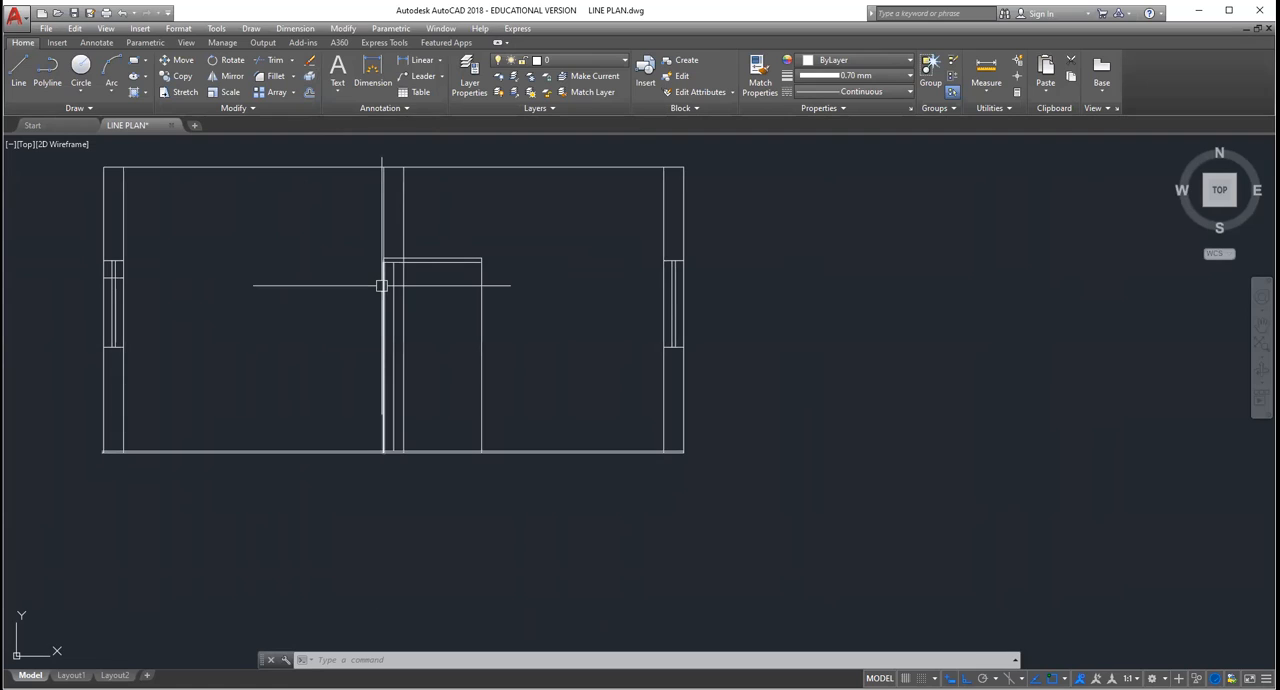
{"action": "scroll", "coordinate": [381, 286], "scroll_direction": "up", "scroll_amount": 2}
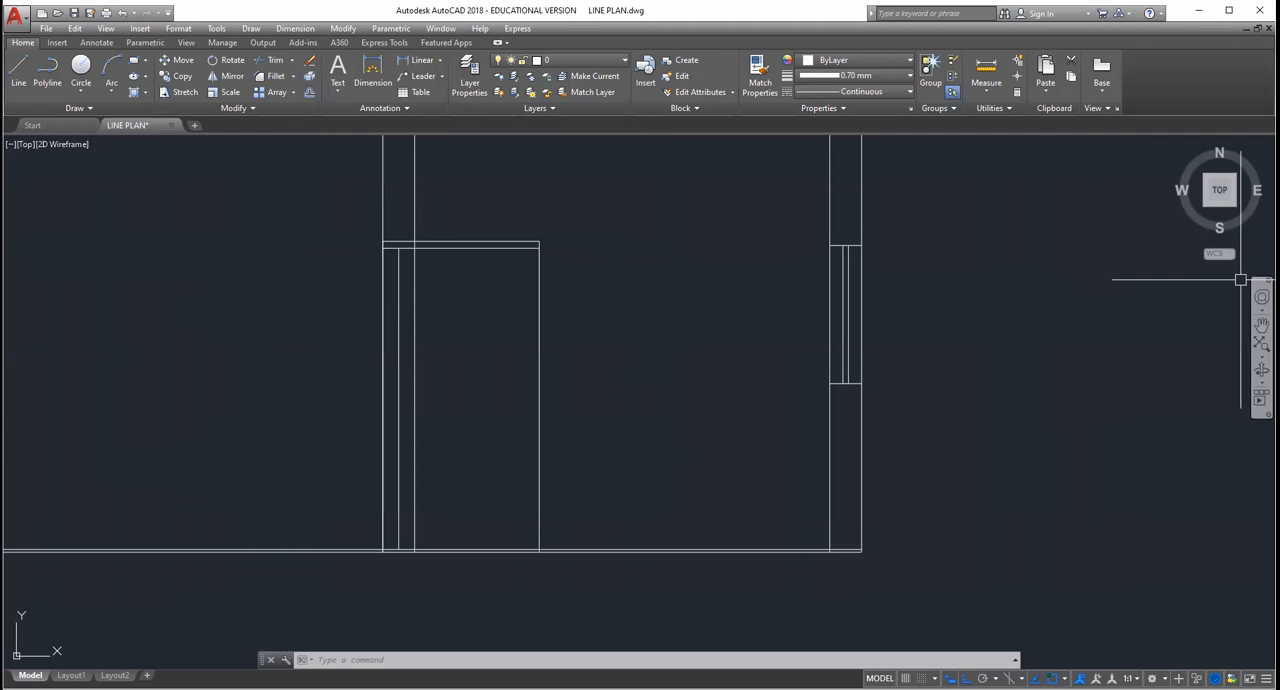
{"action": "left_click", "coordinate": [1262, 325]}
{"action": "left_click_drag", "start_coordinate": [466, 339], "coordinate": [766, 331]}
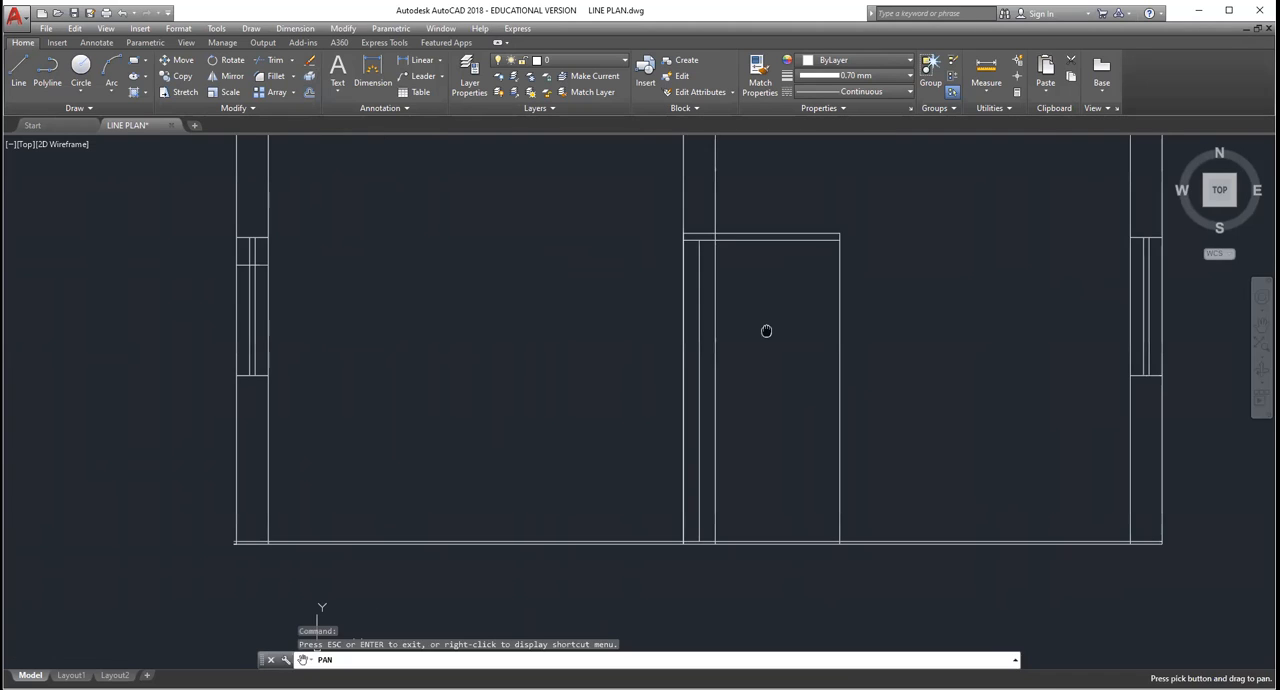
Step: Erase the line 0.2 below the window head in the section view's left wall
{"action": "scroll", "coordinate": [366, 283], "scroll_direction": "up", "scroll_amount": 2}
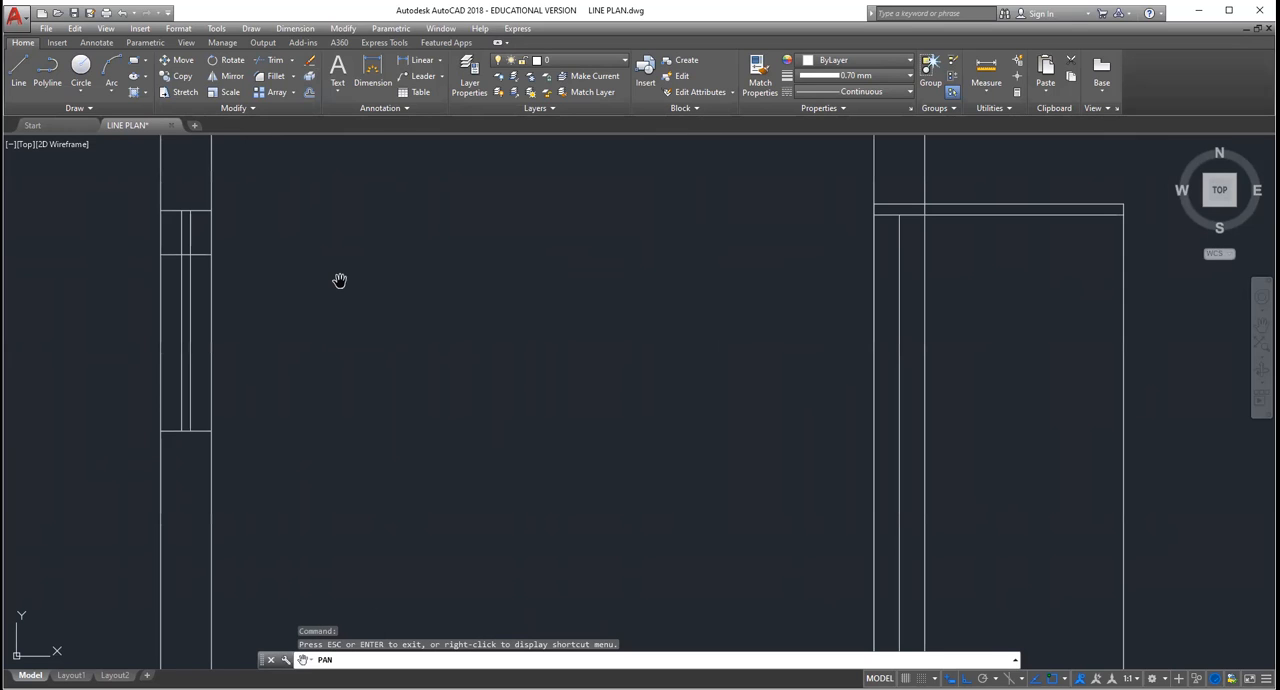
{"action": "left_click_drag", "start_coordinate": [290, 279], "coordinate": [308, 269]}
{"action": "scroll", "coordinate": [274, 283], "scroll_direction": "down", "scroll_amount": 4}
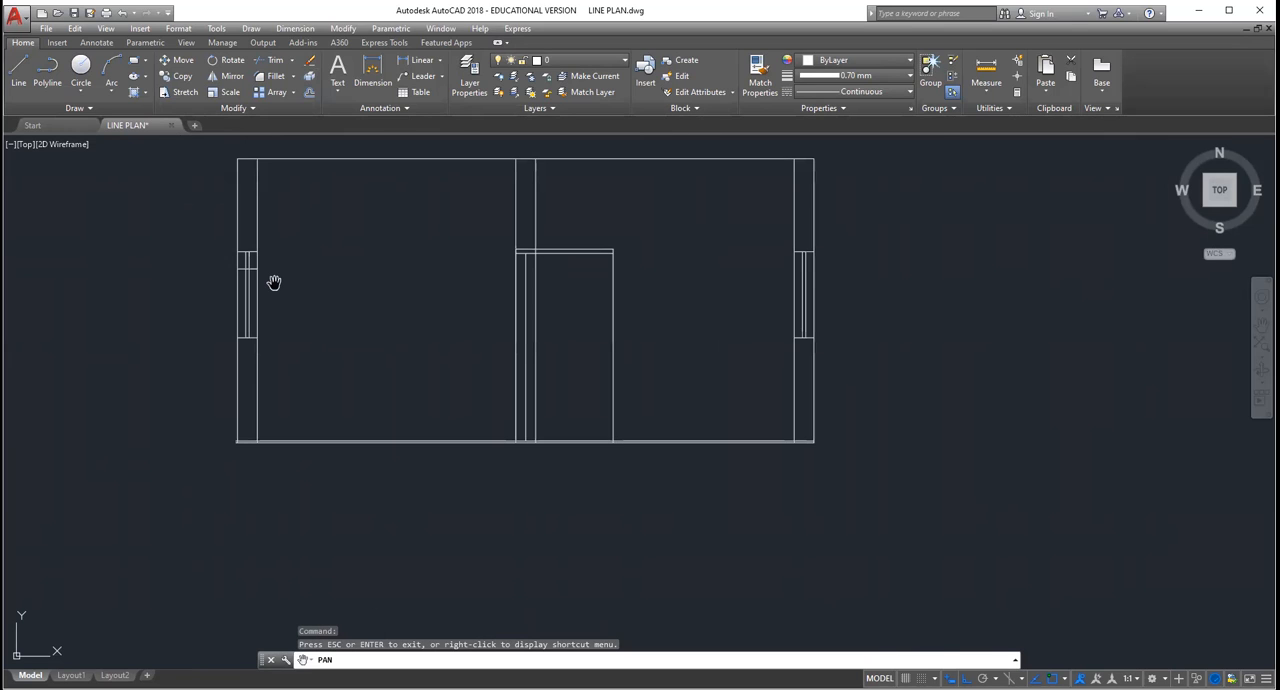
{"action": "scroll", "coordinate": [238, 256], "scroll_direction": "up", "scroll_amount": 2}
{"action": "scroll", "coordinate": [238, 256], "scroll_direction": "up", "scroll_amount": 2}
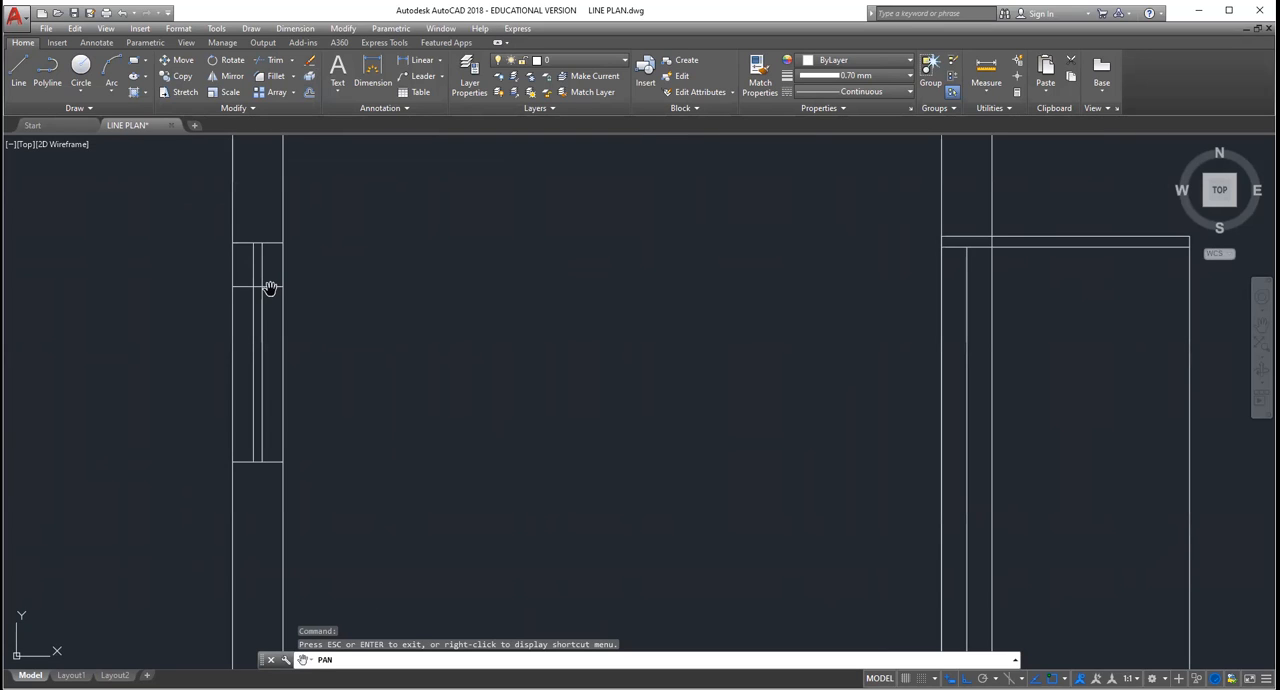
{"action": "key", "text": "Escape"}
{"action": "key", "text": "Escape"}
{"action": "key", "text": "Escape"}
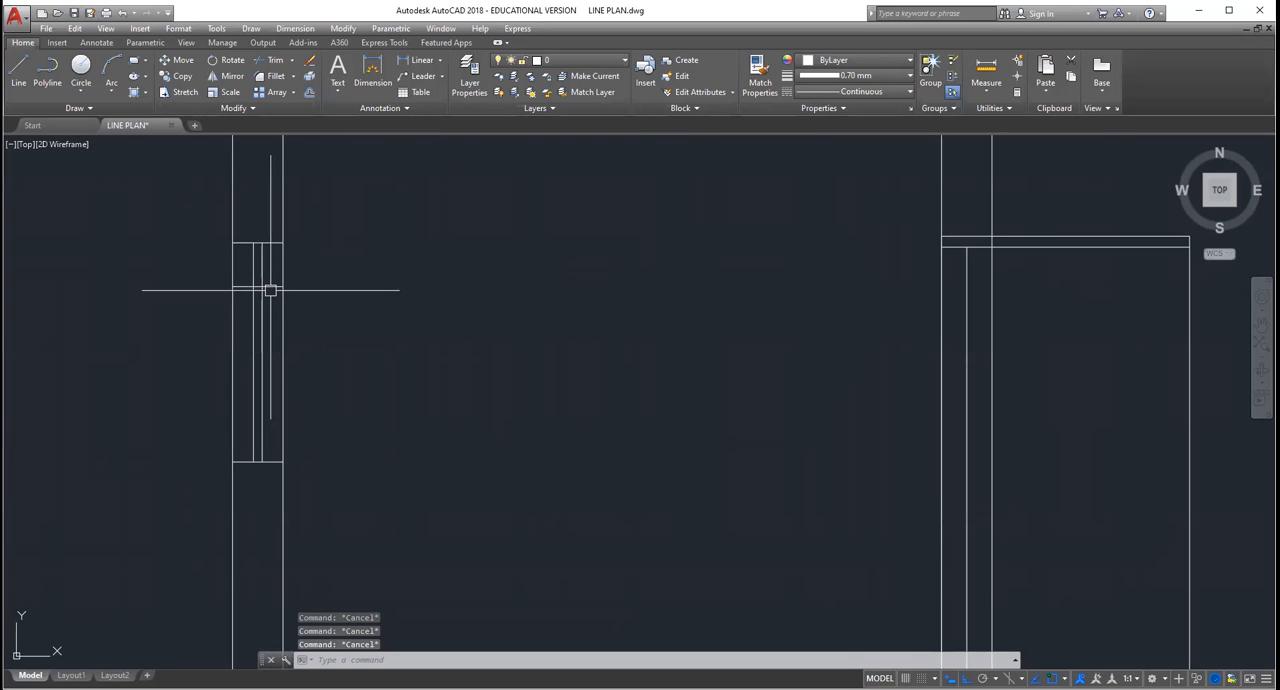
{"action": "left_click", "coordinate": [270, 286]}
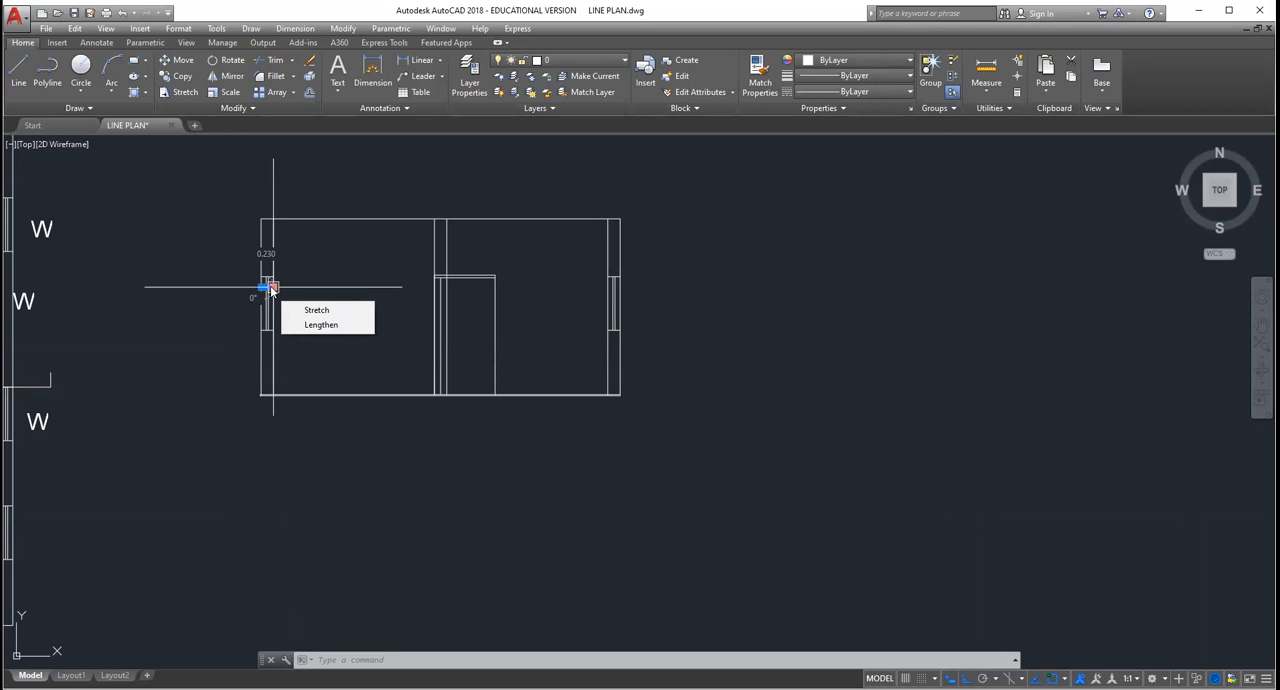
{"action": "scroll", "coordinate": [233, 328], "scroll_direction": "up", "scroll_amount": 8}
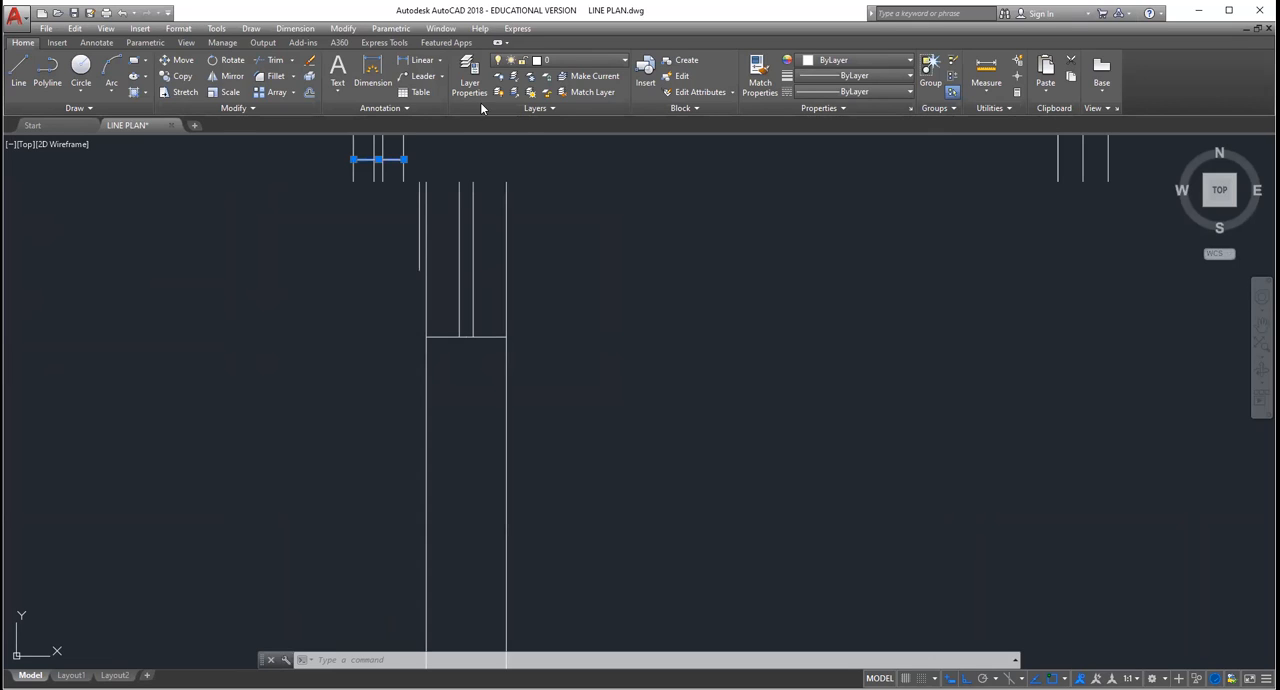
{"action": "middle_click_drag", "start_coordinate": [577, 444], "coordinate": [526, 258]}
{"action": "scroll", "coordinate": [526, 258], "scroll_direction": "down", "scroll_amount": 2}
{"action": "scroll", "coordinate": [525, 288], "scroll_direction": "down", "scroll_amount": 3}
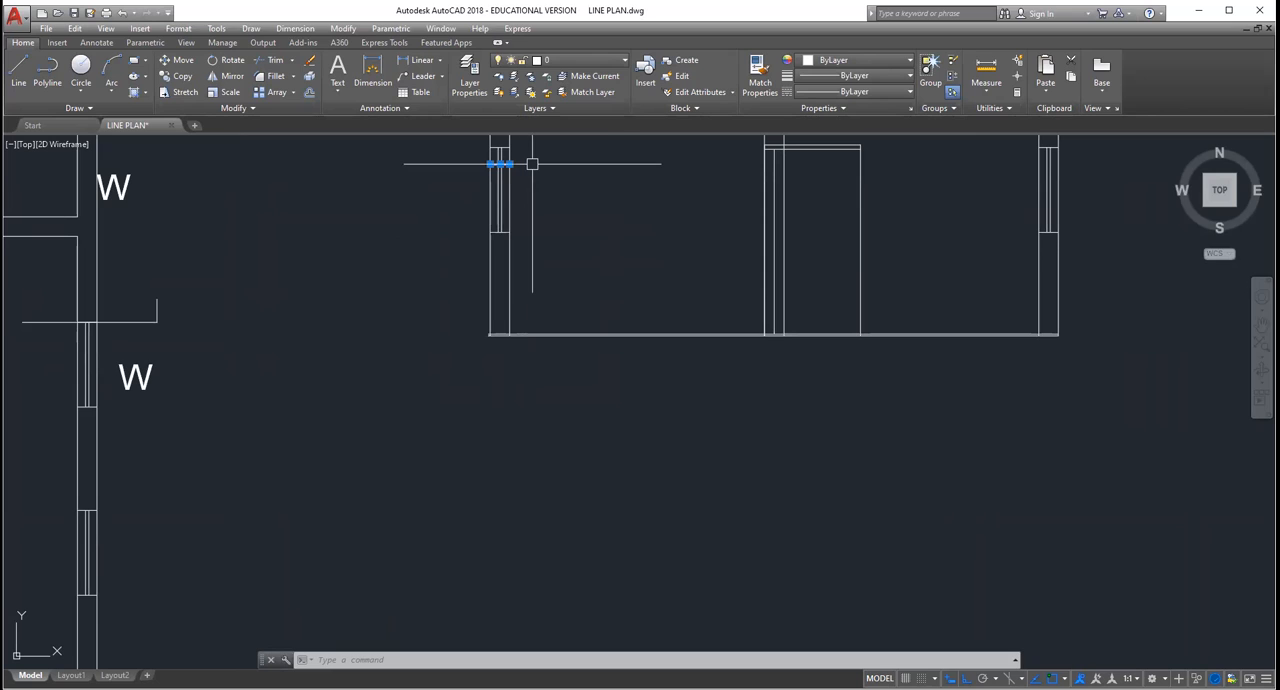
{"action": "key", "text": "Delete"}
{"action": "scroll", "coordinate": [532, 163], "scroll_direction": "down", "scroll_amount": 2}
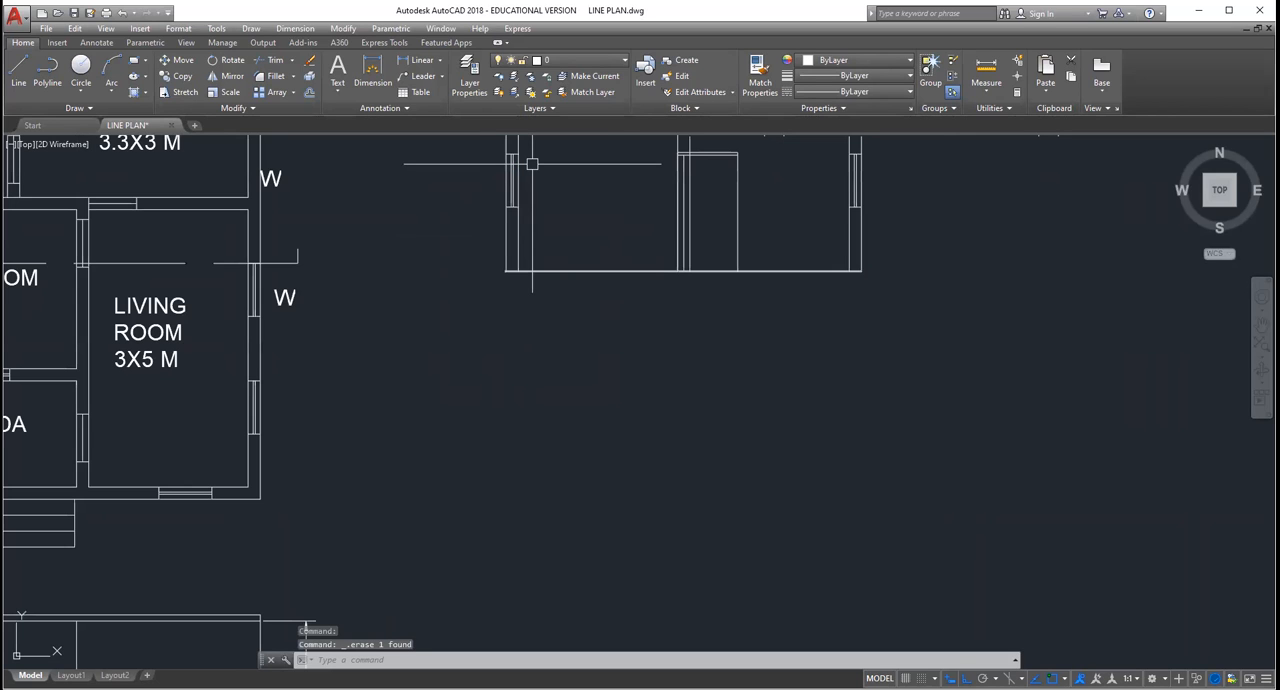
Step: Examine the window and wall lines of the left wall in the section view
{"action": "scroll", "coordinate": [532, 163], "scroll_direction": "up", "scroll_amount": 2}
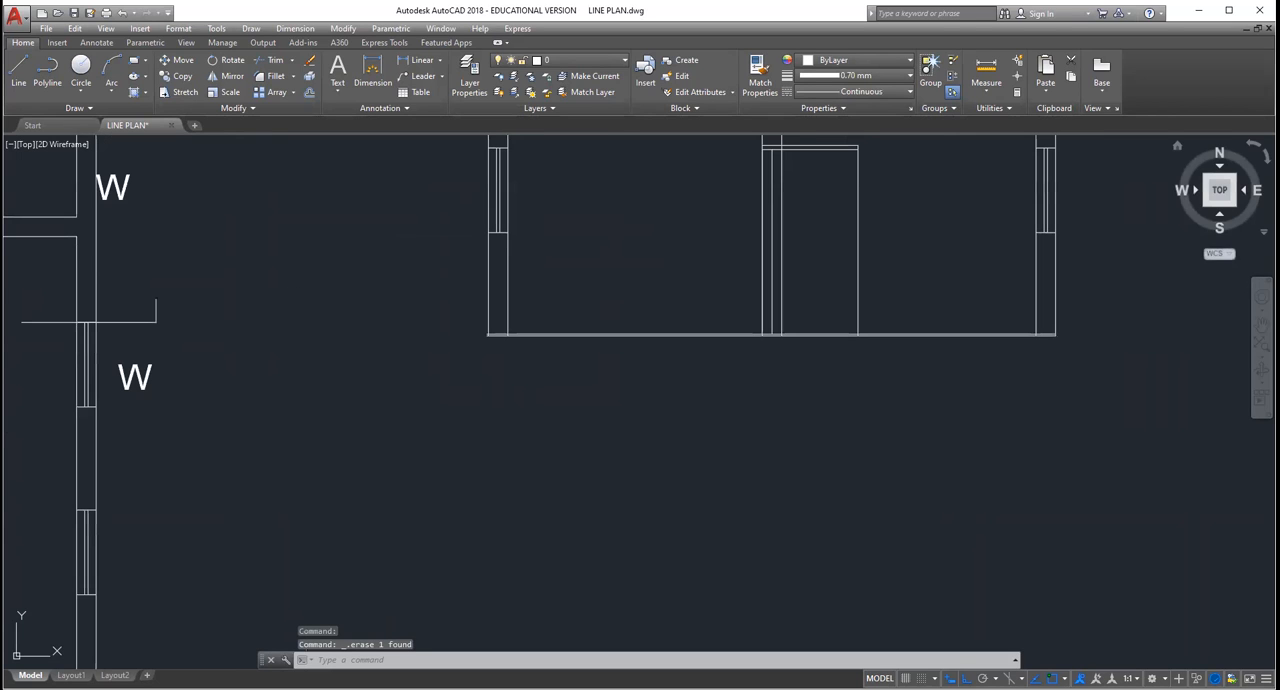
{"action": "left_click", "coordinate": [1261, 325]}
{"action": "left_click_drag", "start_coordinate": [618, 254], "coordinate": [677, 486]}
{"action": "scroll", "coordinate": [567, 427], "scroll_direction": "up", "scroll_amount": 2}
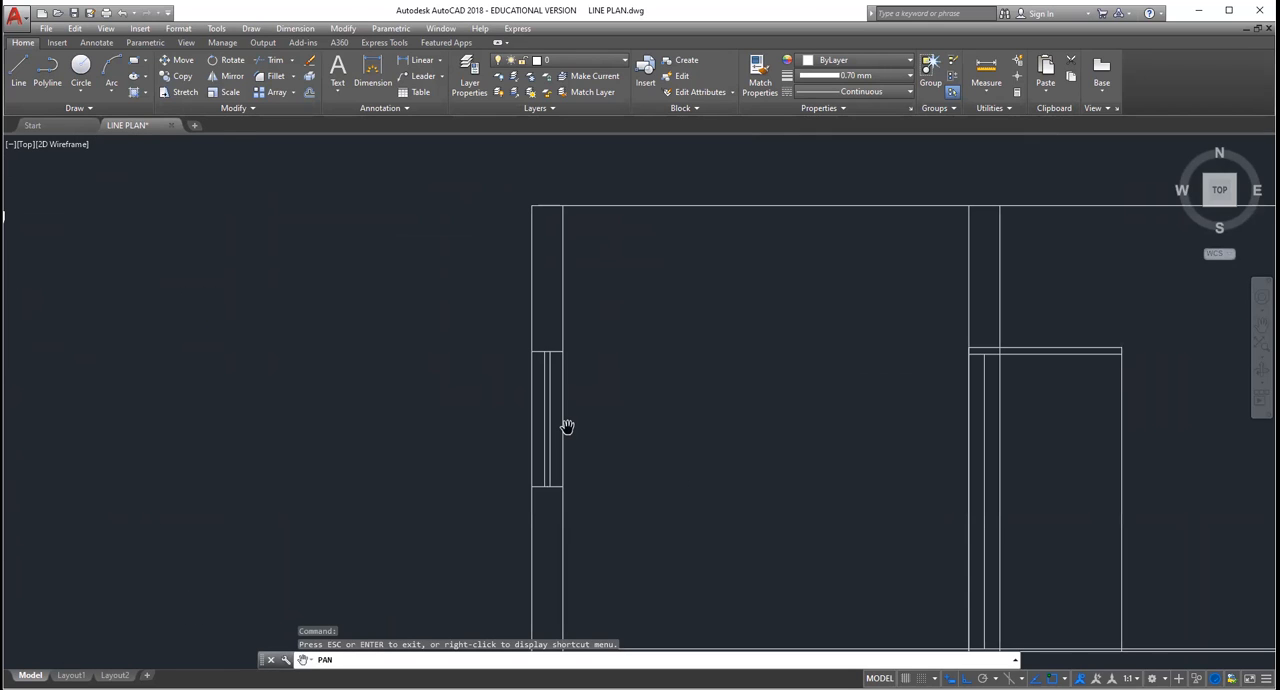
{"action": "scroll", "coordinate": [567, 427], "scroll_direction": "down", "scroll_amount": 2}
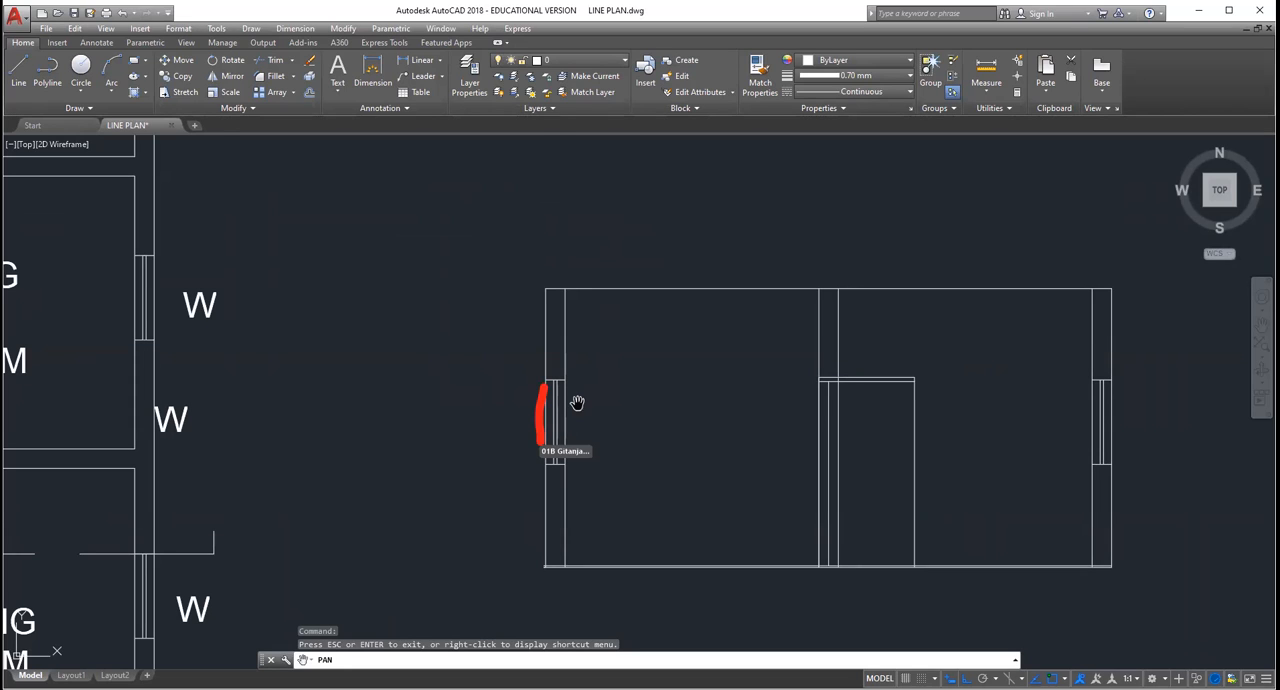
{"action": "scroll", "coordinate": [577, 402], "scroll_direction": "up", "scroll_amount": 3}
{"action": "scroll", "coordinate": [575, 402], "scroll_direction": "down", "scroll_amount": 2}
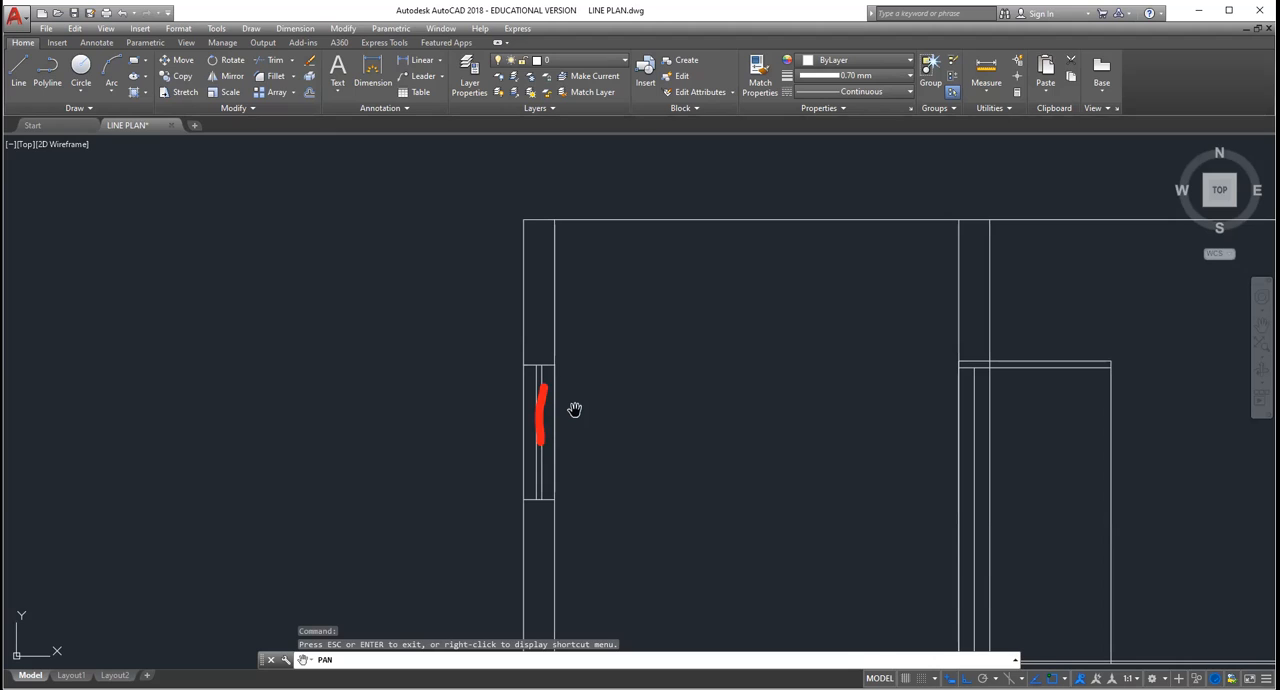
{"action": "scroll", "coordinate": [575, 410], "scroll_direction": "down", "scroll_amount": 2}
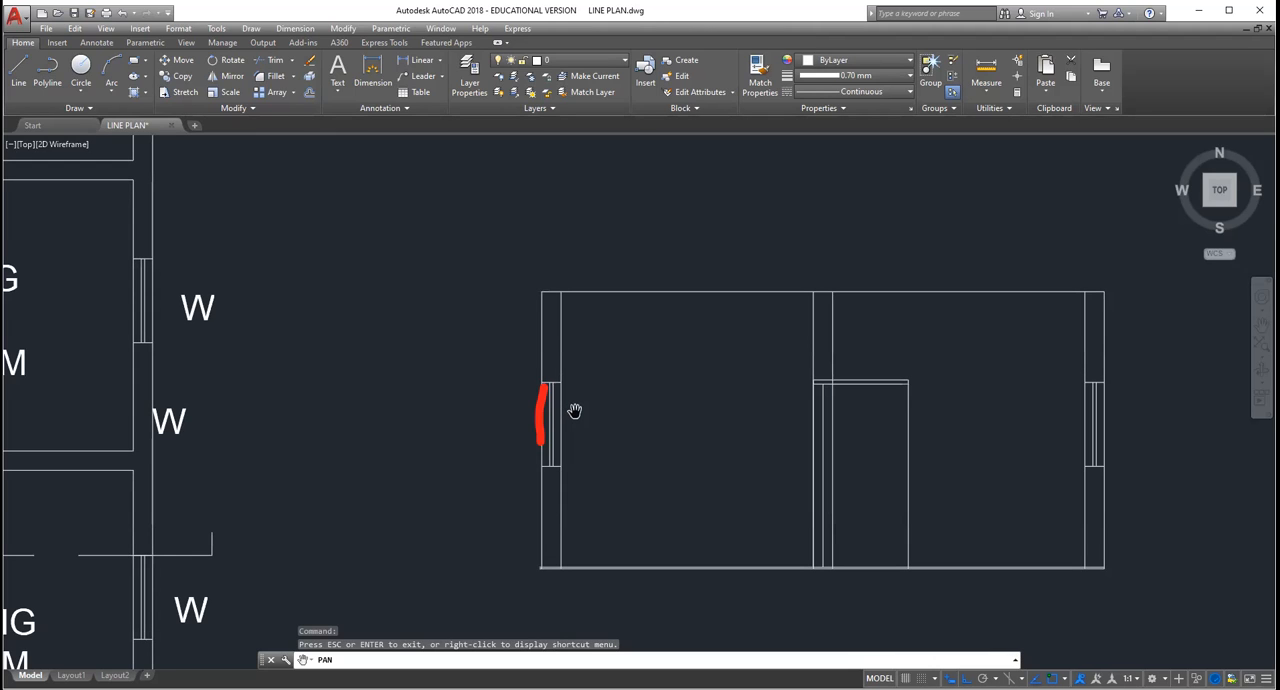
{"action": "scroll", "coordinate": [575, 410], "scroll_direction": "up", "scroll_amount": 2}
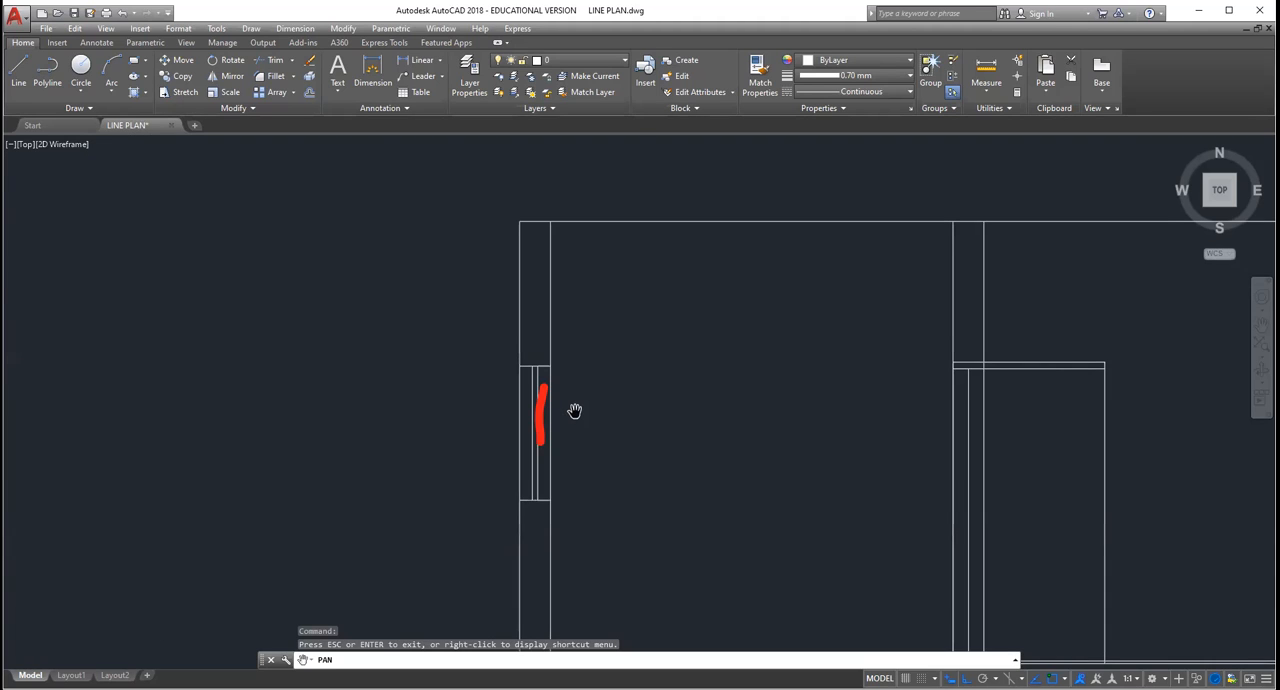
{"action": "scroll", "coordinate": [575, 410], "scroll_direction": "down", "scroll_amount": 1}
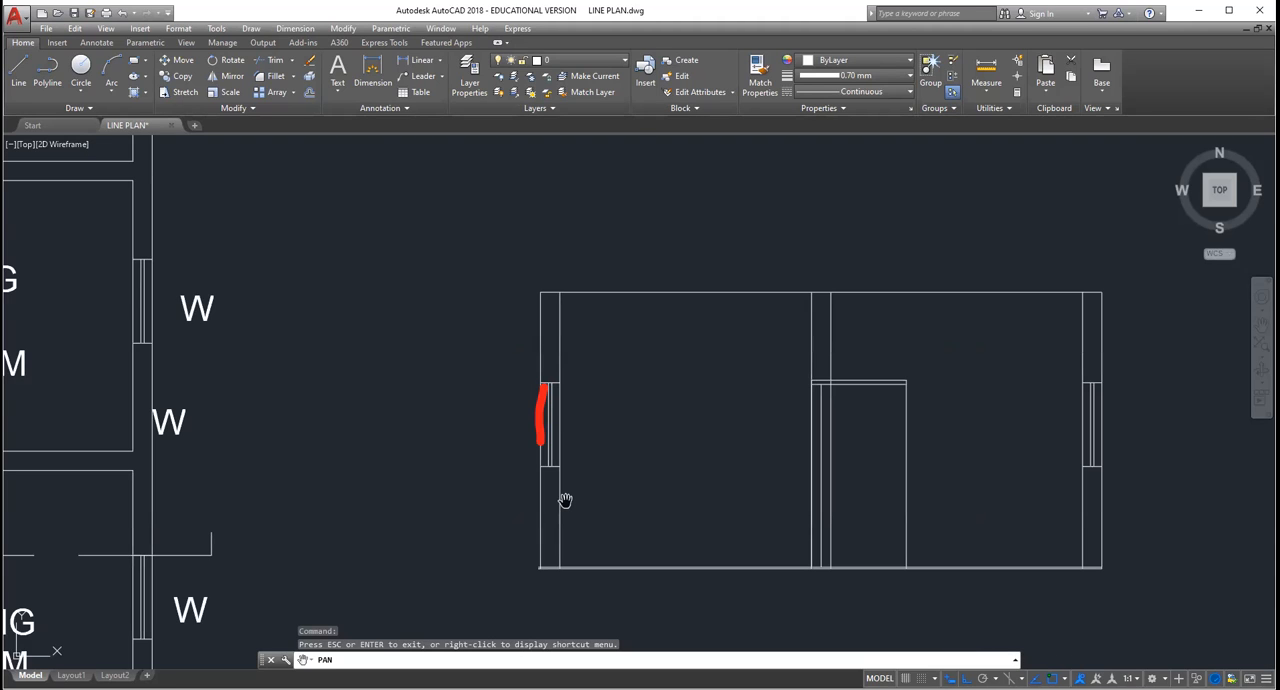
{"action": "scroll", "coordinate": [565, 500], "scroll_direction": "down", "scroll_amount": 1}
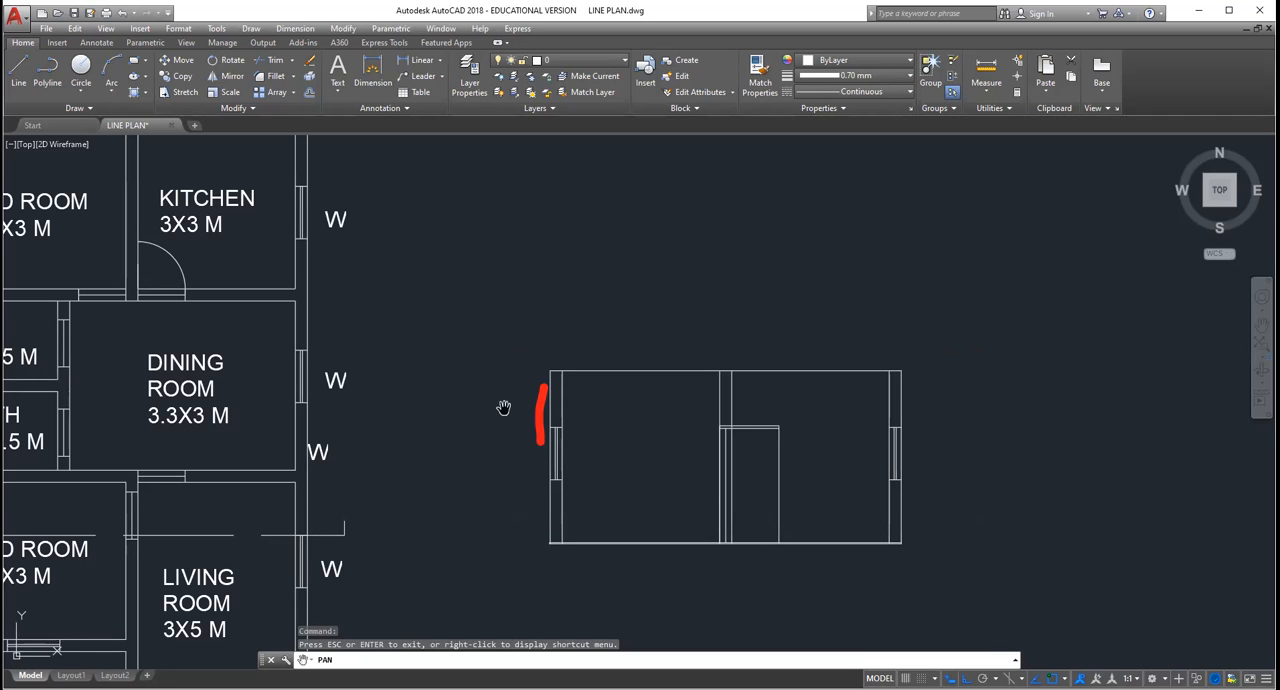
Step: Examine which windows, walls and door the section line crosses through the bed room and living room of the floor plan
{"action": "left_click_drag", "start_coordinate": [447, 402], "coordinate": [583, 394]}
{"action": "left_click_drag", "start_coordinate": [446, 505], "coordinate": [547, 483]}
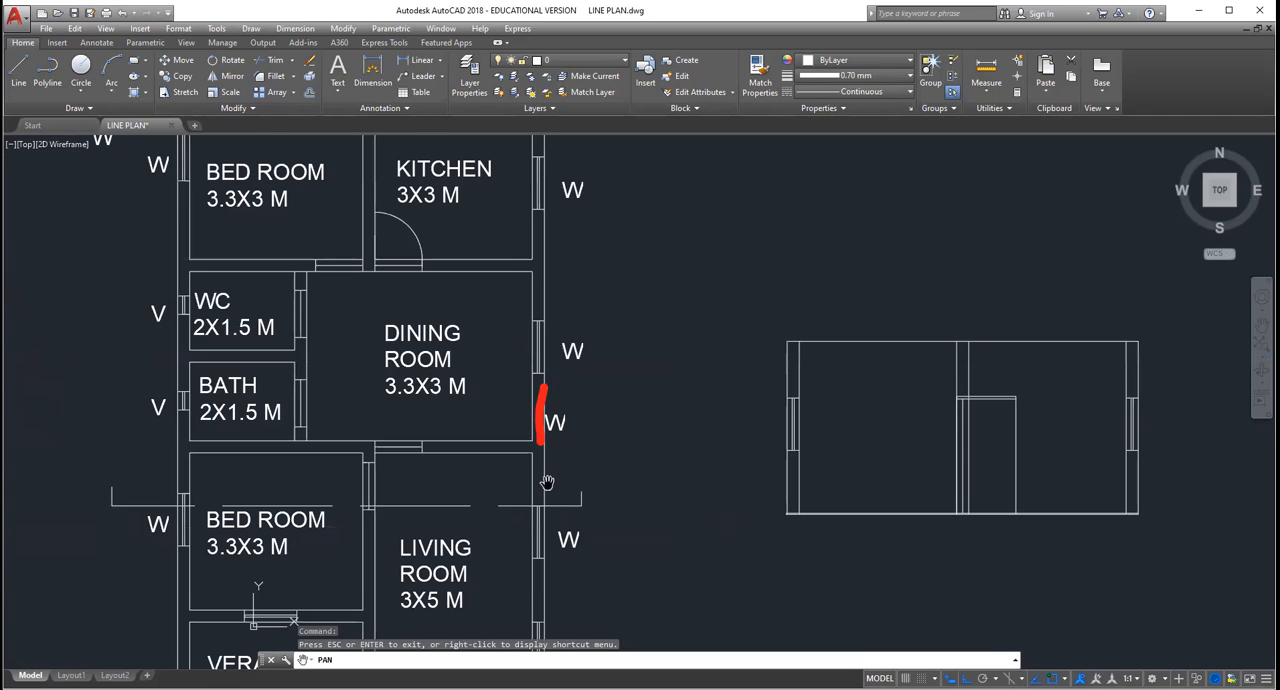
{"action": "scroll", "coordinate": [547, 483], "scroll_direction": "down", "scroll_amount": 2}
{"action": "scroll", "coordinate": [404, 512], "scroll_direction": "up", "scroll_amount": 2}
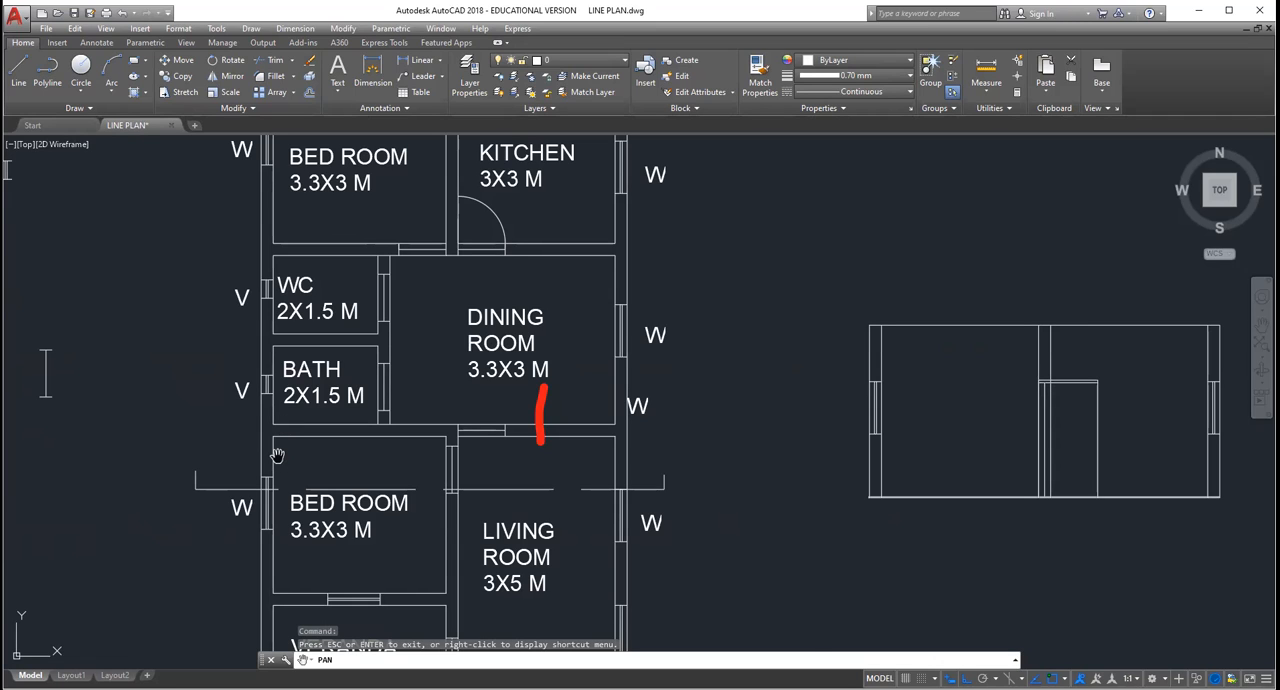
{"action": "scroll", "coordinate": [277, 455], "scroll_direction": "up", "scroll_amount": 2}
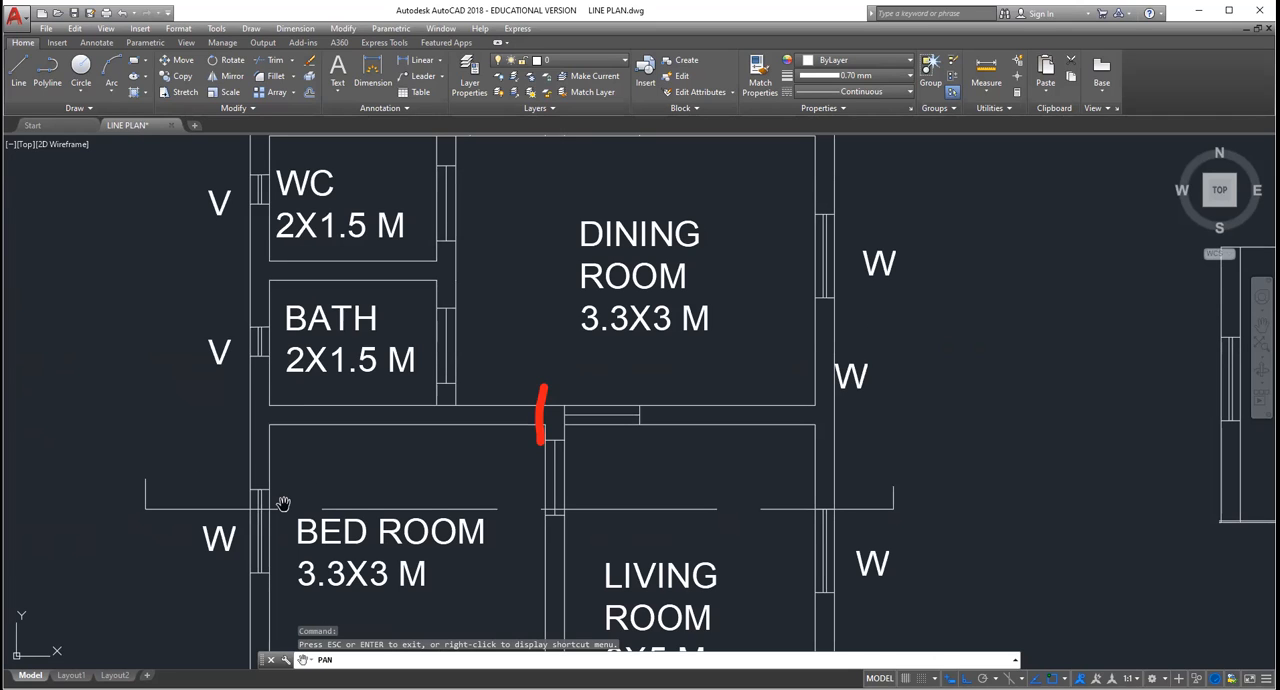
{"action": "scroll", "coordinate": [344, 513], "scroll_direction": "down", "scroll_amount": 2}
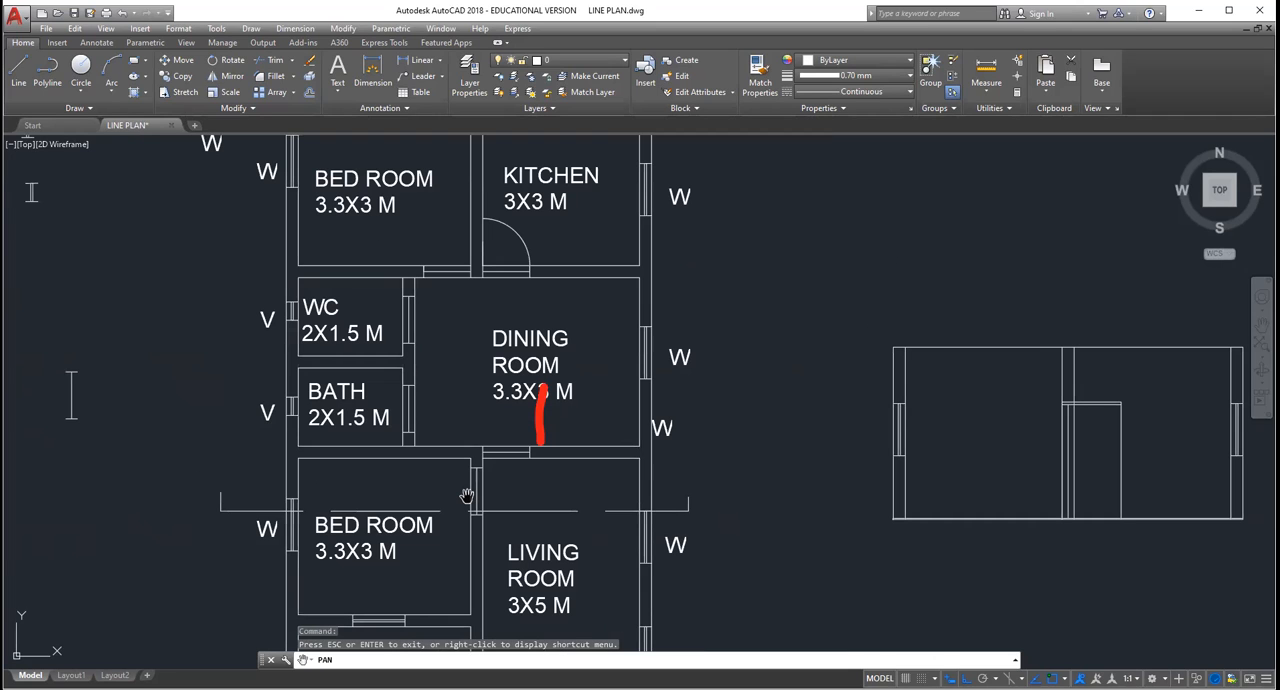
{"action": "scroll", "coordinate": [470, 497], "scroll_direction": "down", "scroll_amount": 1}
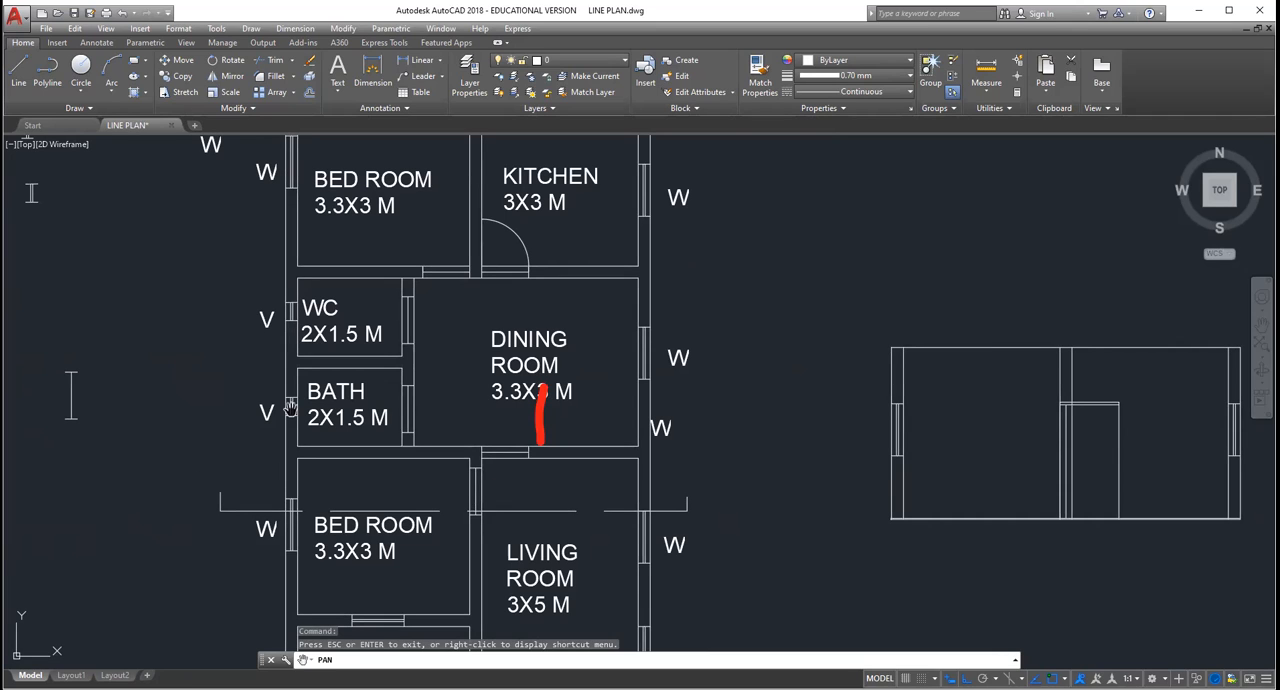
{"action": "scroll", "coordinate": [315, 513], "scroll_direction": "up", "scroll_amount": 2}
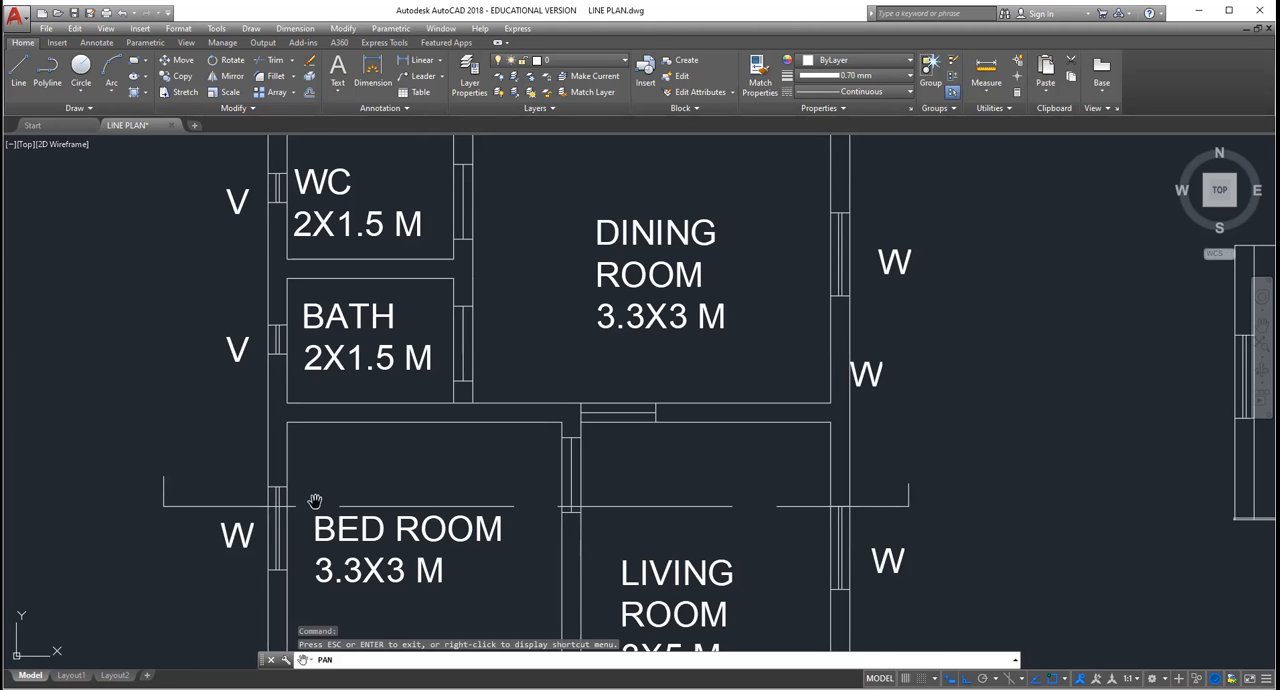
{"action": "scroll", "coordinate": [307, 511], "scroll_direction": "up", "scroll_amount": 2}
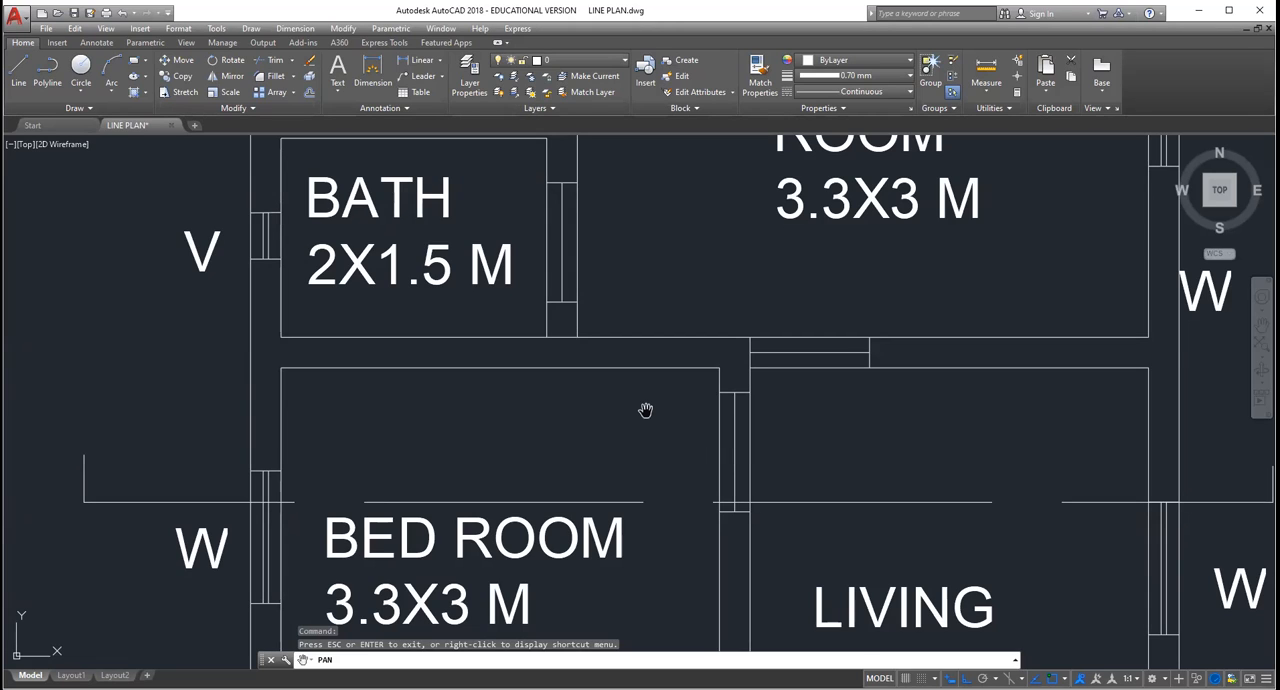
{"action": "scroll", "coordinate": [645, 410], "scroll_direction": "up", "scroll_amount": 2}
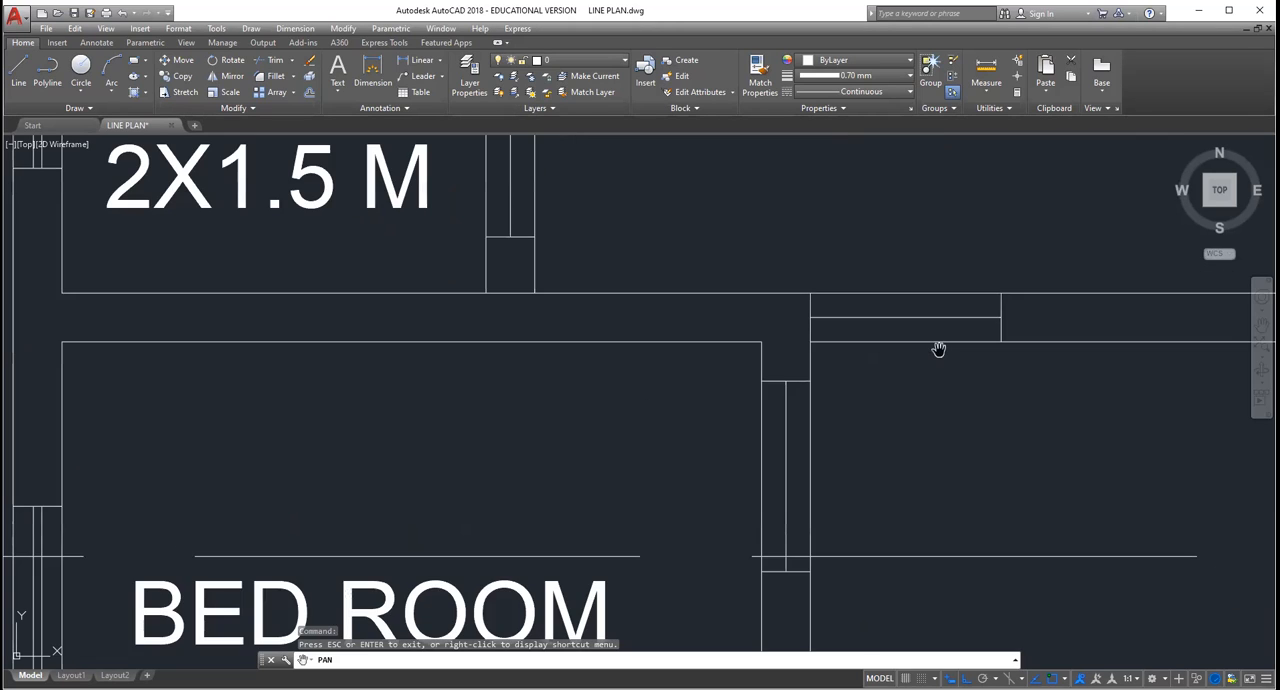
{"action": "scroll", "coordinate": [911, 348], "scroll_direction": "down", "scroll_amount": 2}
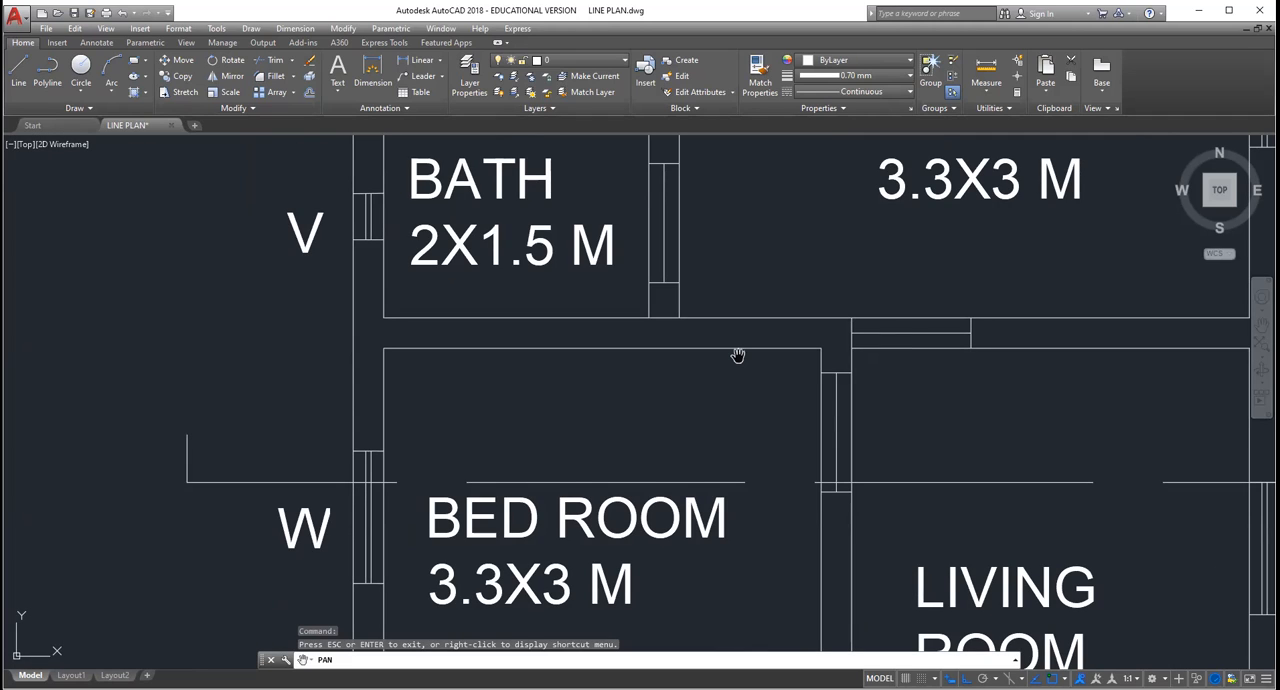
{"action": "scroll", "coordinate": [397, 285], "scroll_direction": "down", "scroll_amount": 2}
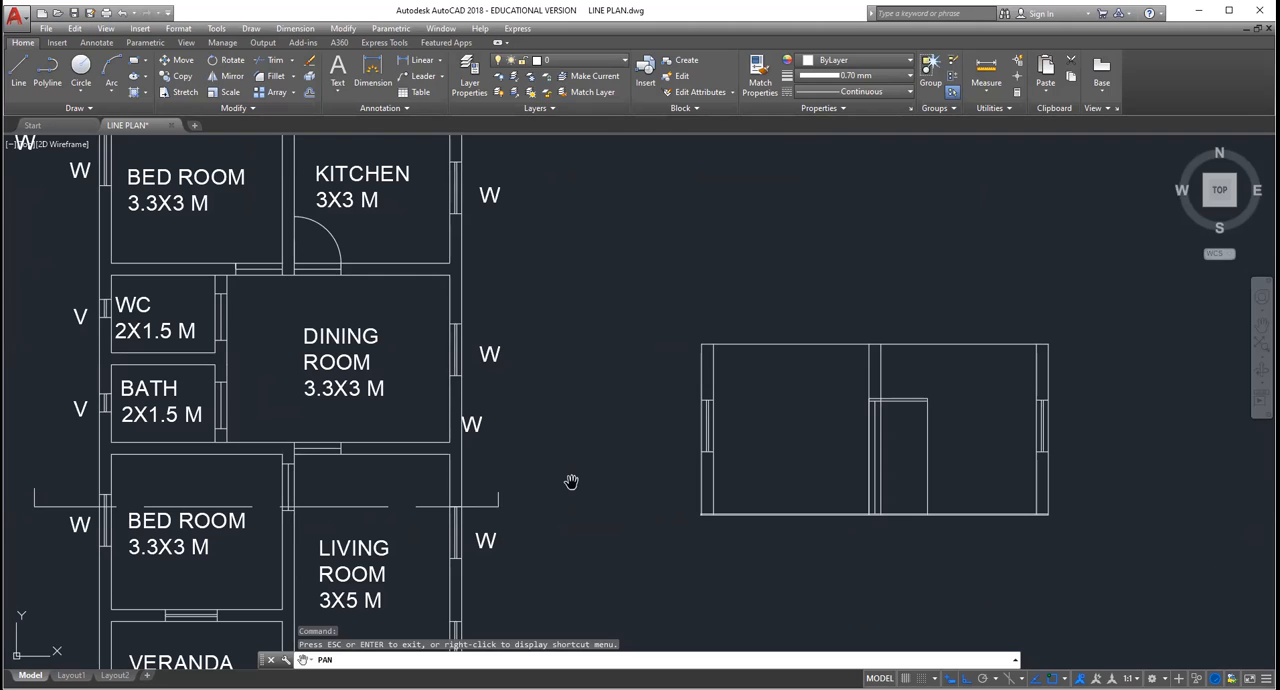
Step: Compare the section view's walls, windows and door opening with the floor plan along the section line
{"action": "scroll", "coordinate": [965, 405], "scroll_direction": "up", "scroll_amount": 4}
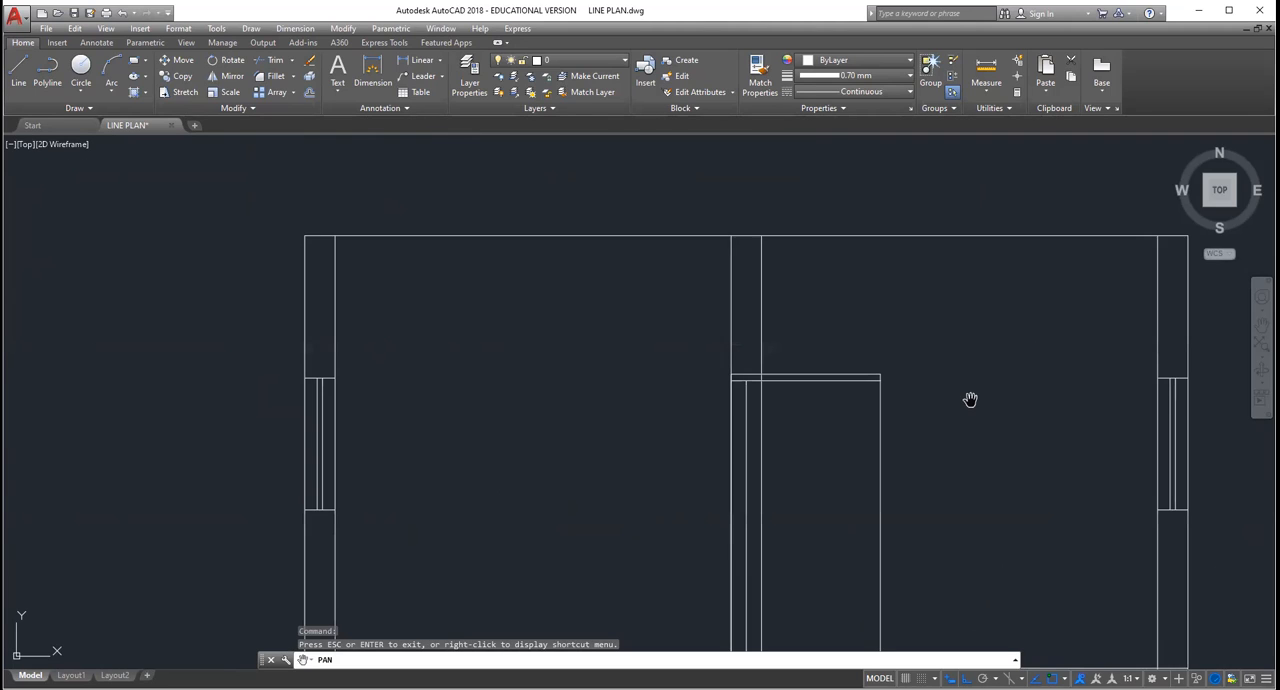
{"action": "scroll", "coordinate": [970, 400], "scroll_direction": "down", "scroll_amount": 2}
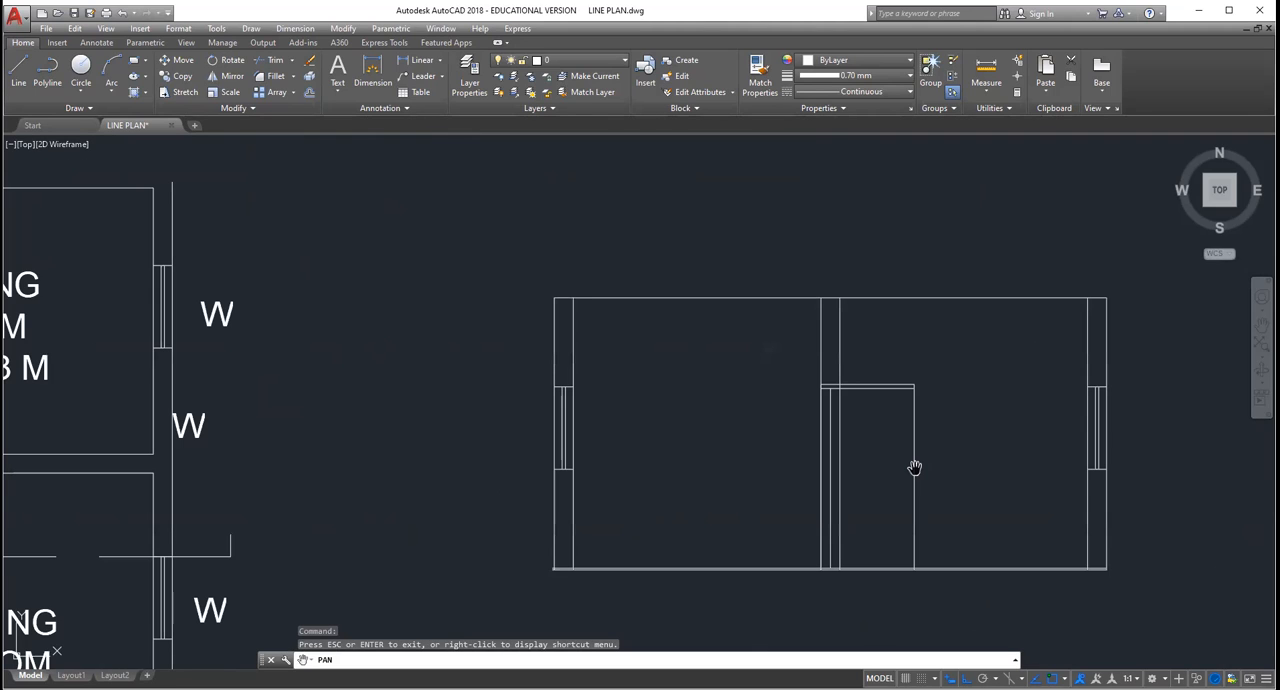
{"action": "key", "text": "Escape"}
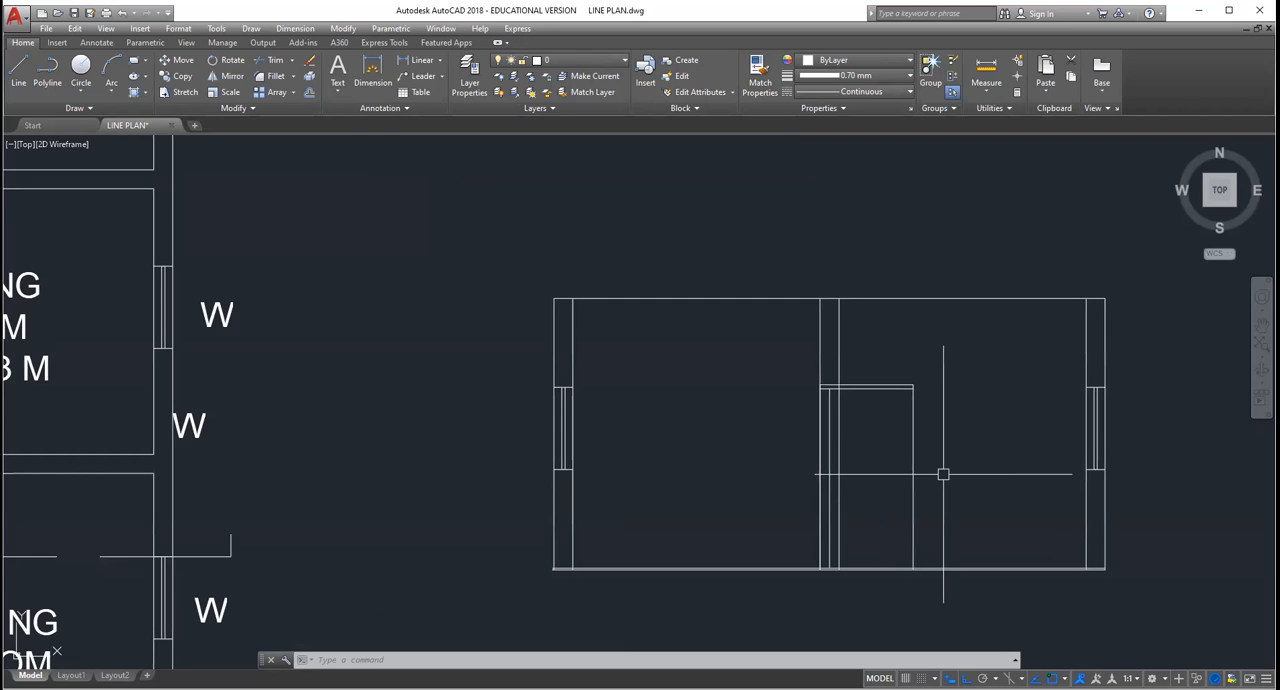
{"action": "scroll", "coordinate": [943, 474], "scroll_direction": "down", "scroll_amount": 4}
{"action": "scroll", "coordinate": [808, 507], "scroll_direction": "up", "scroll_amount": 2}
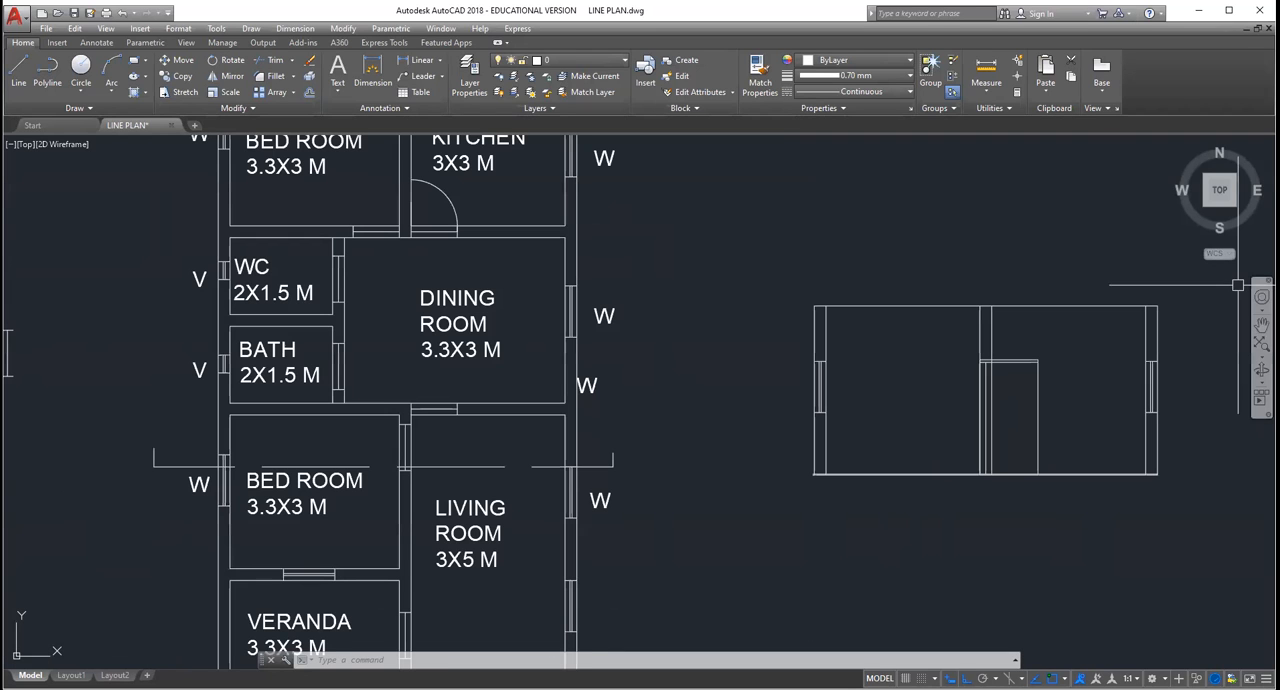
{"action": "scroll", "coordinate": [995, 325], "scroll_direction": "down", "scroll_amount": 2}
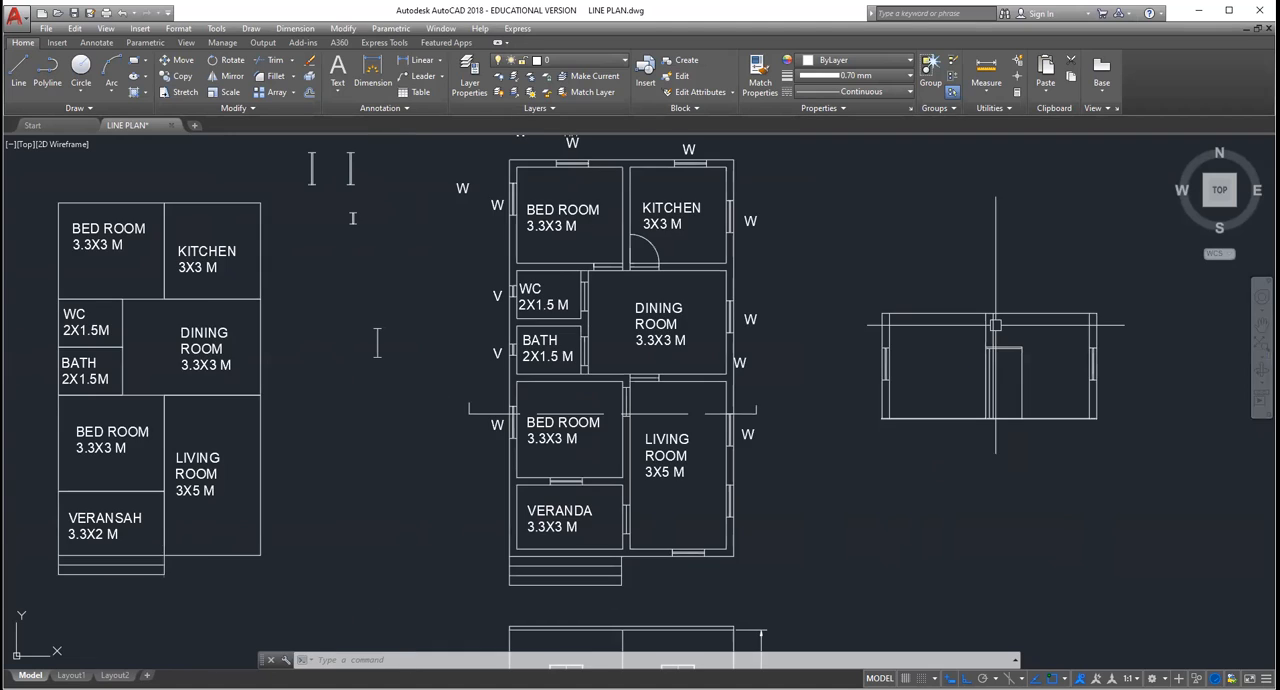
{"action": "scroll", "coordinate": [890, 371], "scroll_direction": "up", "scroll_amount": 2}
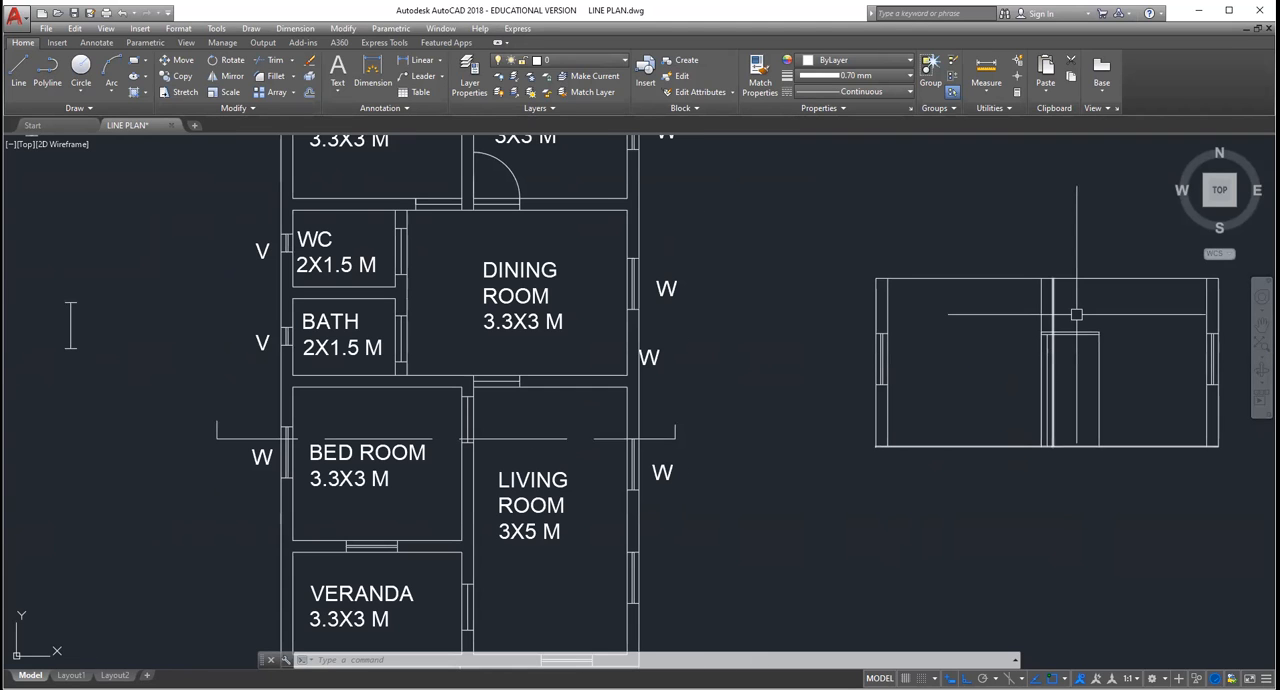
{"action": "scroll", "coordinate": [742, 357], "scroll_direction": "down", "scroll_amount": 2}
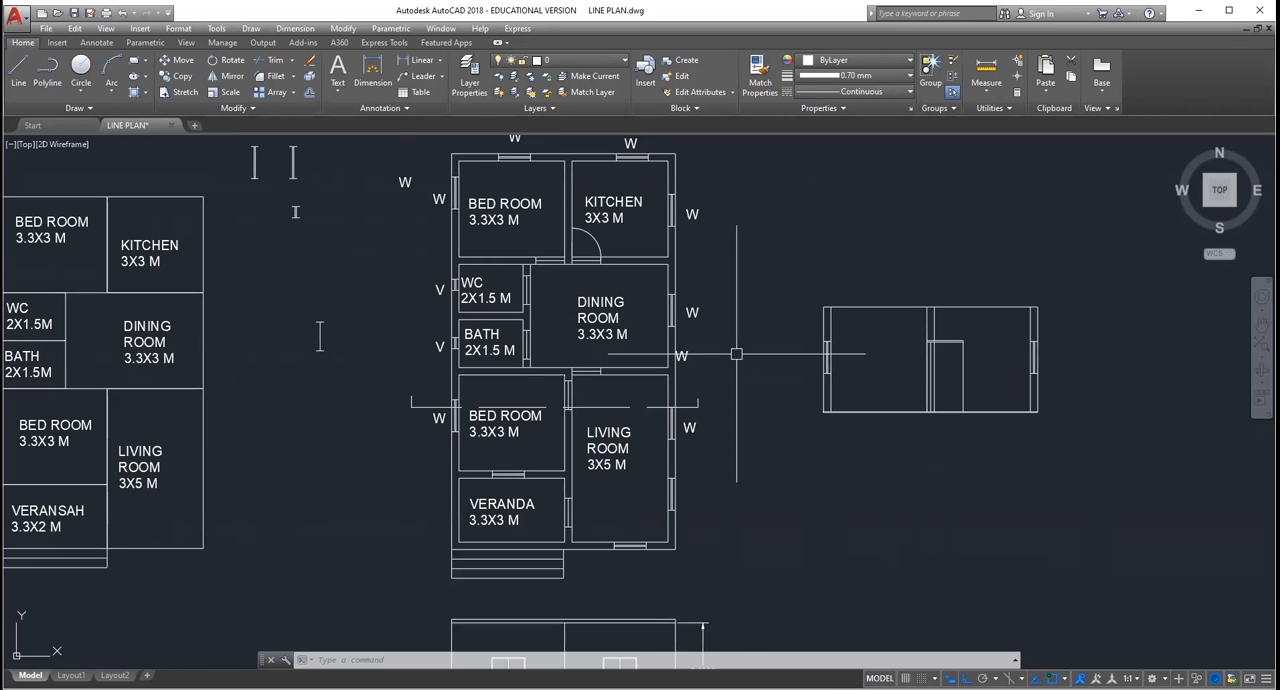
{"action": "scroll", "coordinate": [736, 354], "scroll_direction": "up", "scroll_amount": 2}
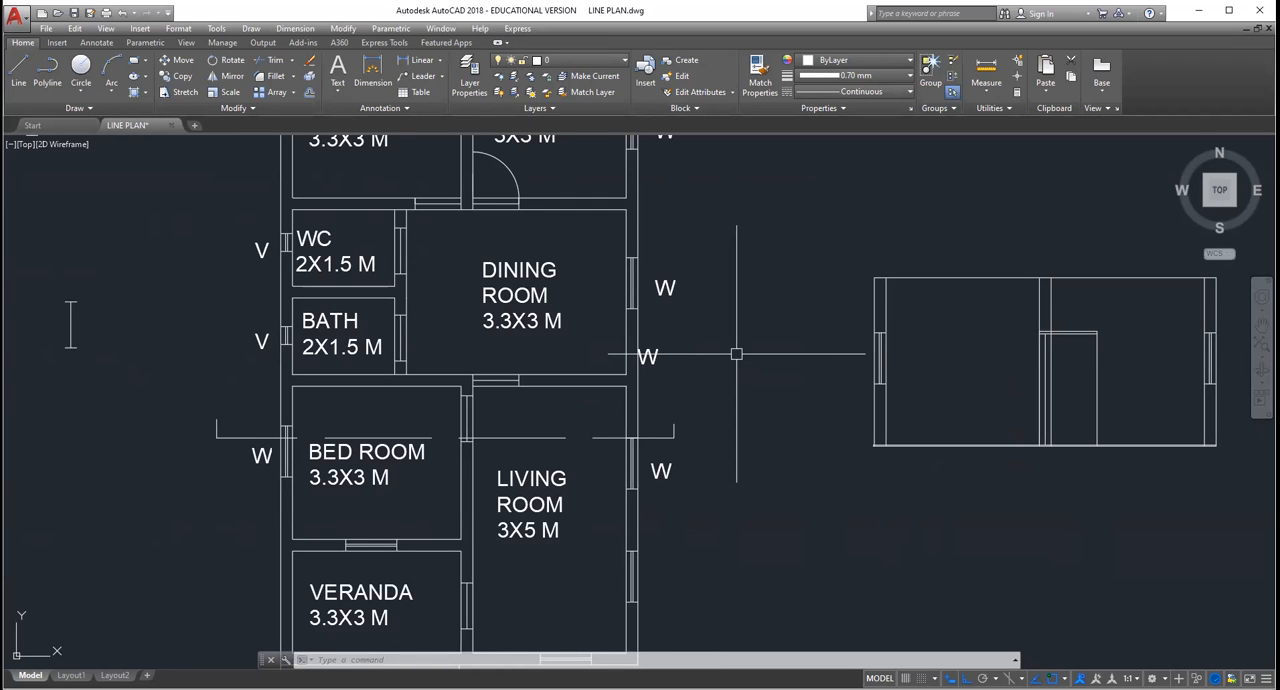
{"action": "scroll", "coordinate": [736, 354], "scroll_direction": "up", "scroll_amount": 2}
{"action": "scroll", "coordinate": [736, 354], "scroll_direction": "down", "scroll_amount": 4}
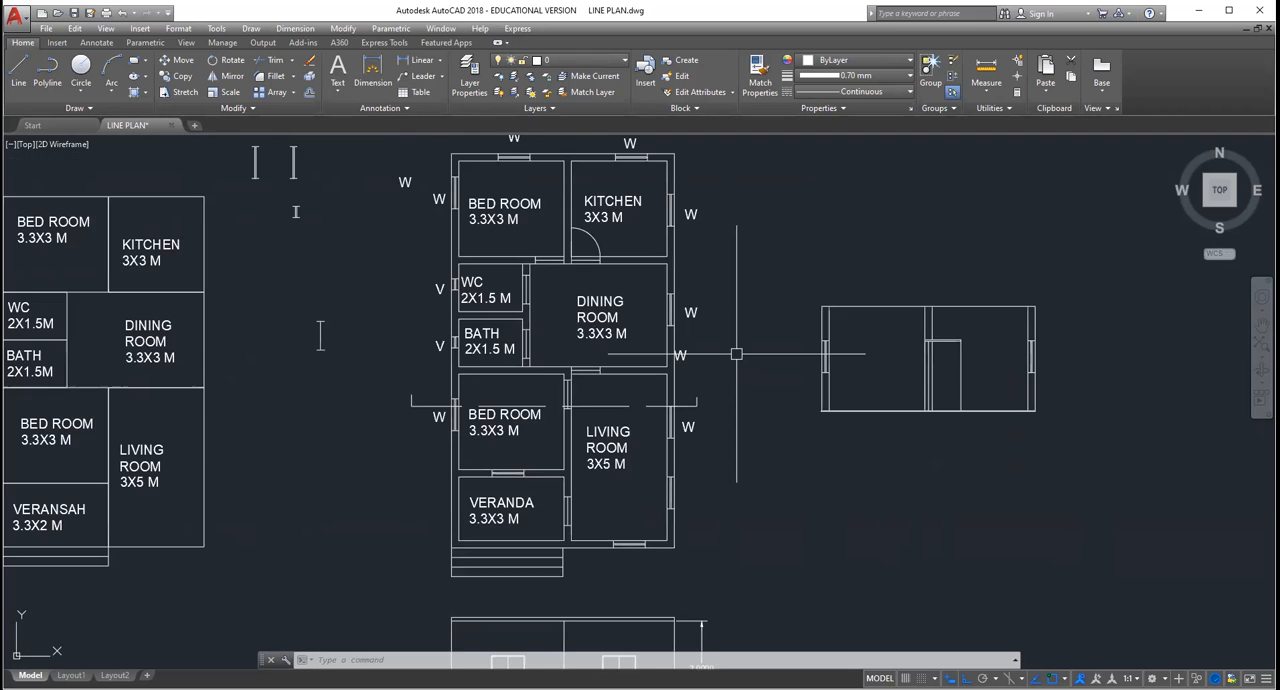
Step: Examine where the section line crosses the bed room's outer wall window and the living room in the floor plan
{"action": "scroll", "coordinate": [736, 354], "scroll_direction": "up", "scroll_amount": 4}
{"action": "scroll", "coordinate": [736, 354], "scroll_direction": "down", "scroll_amount": 9}
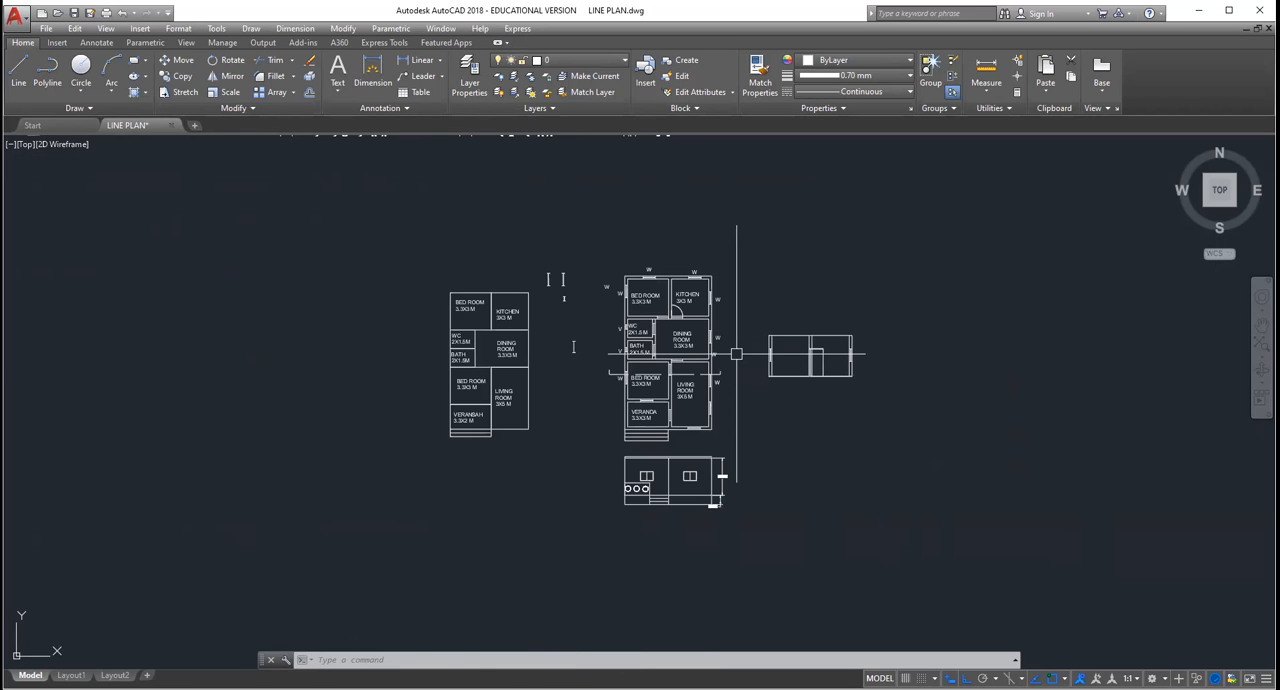
{"action": "scroll", "coordinate": [736, 354], "scroll_direction": "up", "scroll_amount": 6}
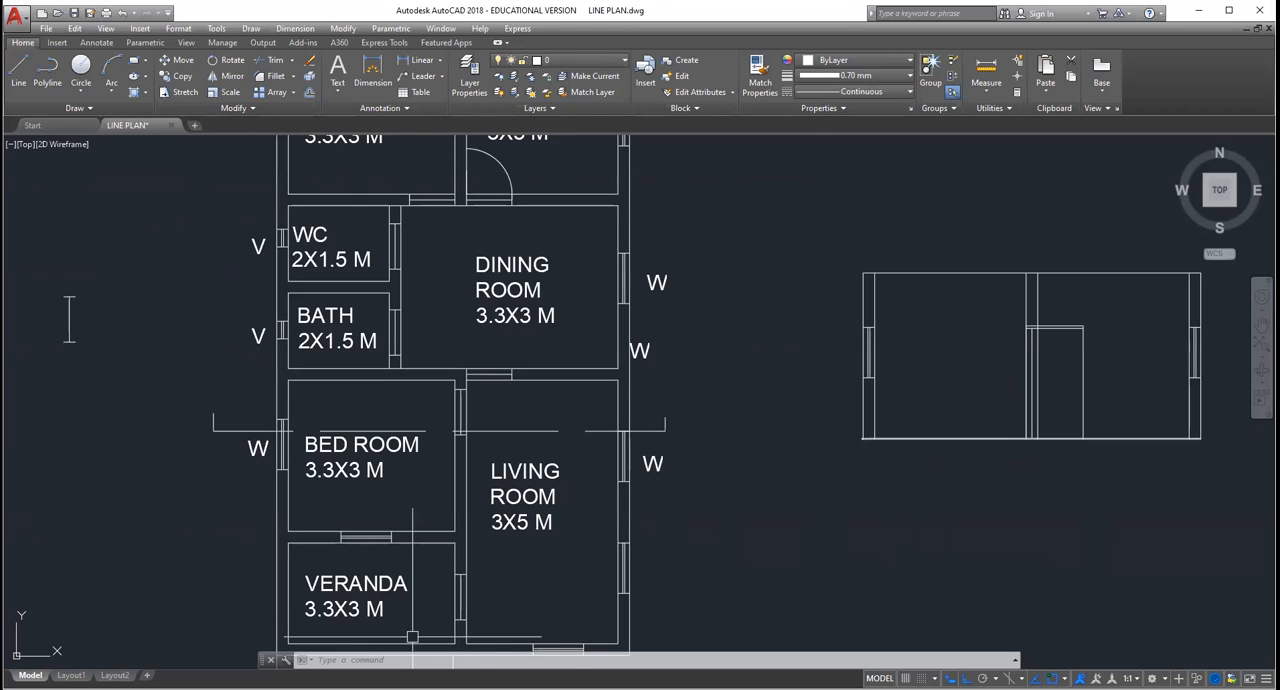
{"action": "scroll", "coordinate": [782, 431], "scroll_direction": "up", "scroll_amount": 2}
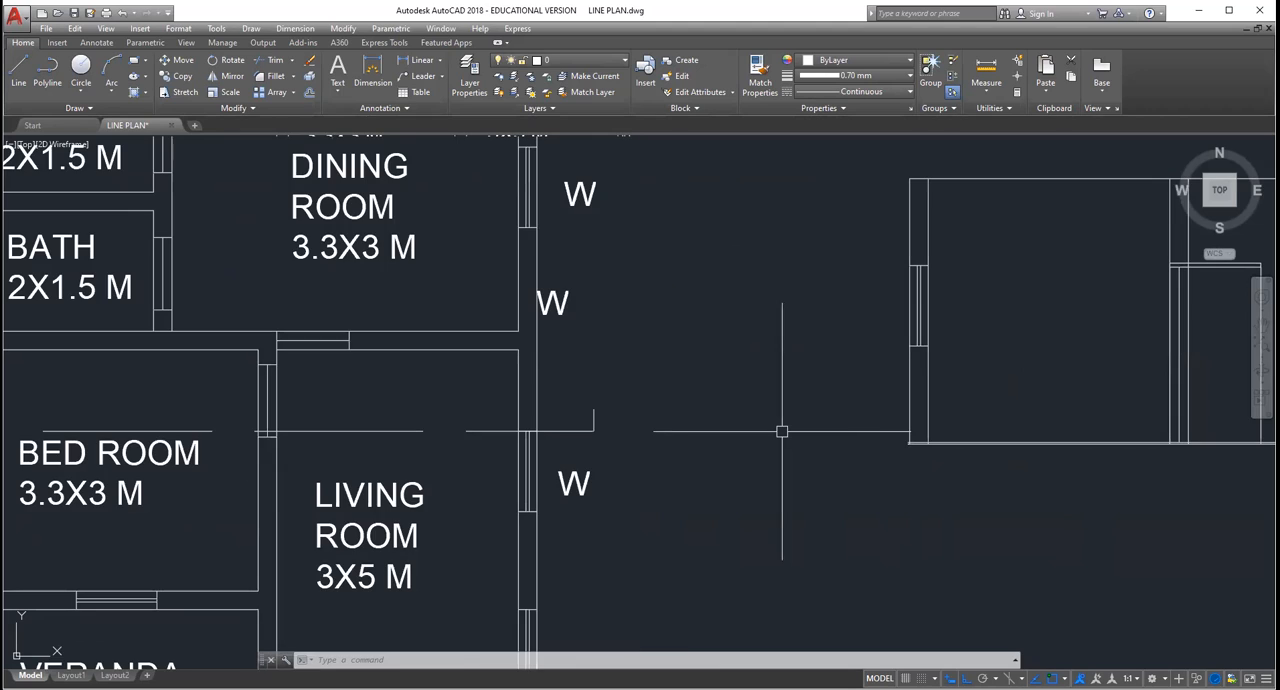
{"action": "scroll", "coordinate": [782, 431], "scroll_direction": "down", "scroll_amount": 3}
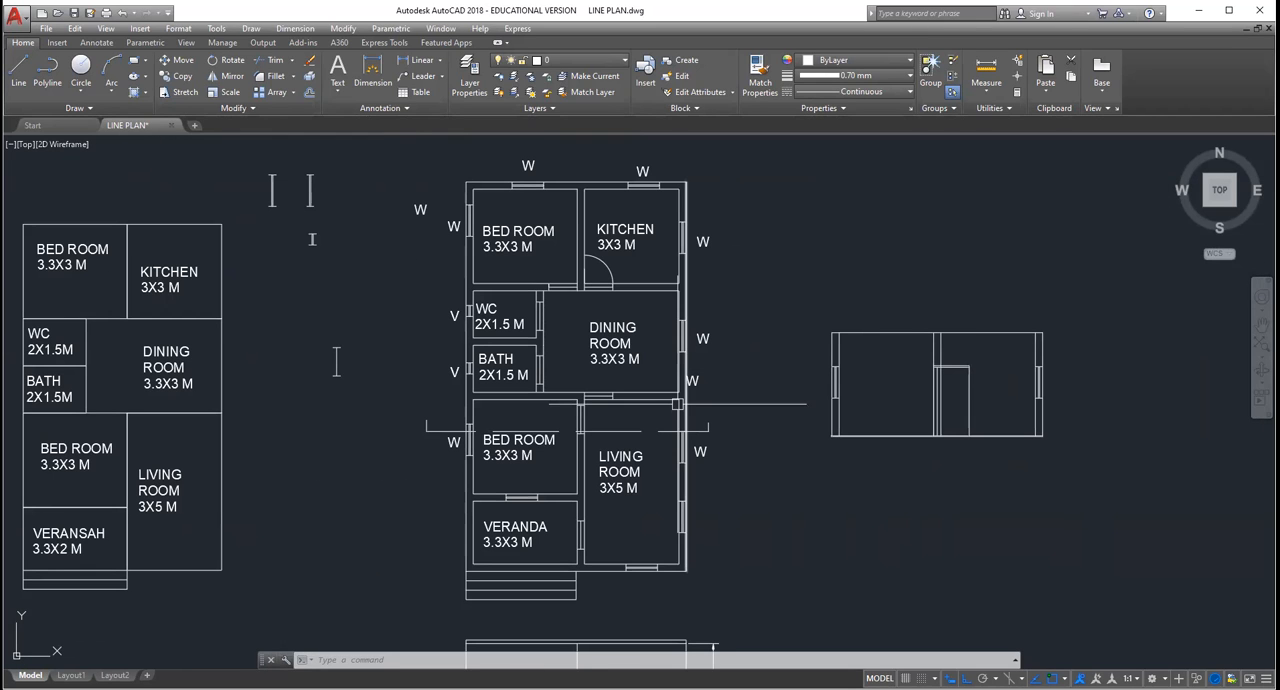
{"action": "scroll", "coordinate": [502, 427], "scroll_direction": "down", "scroll_amount": 2}
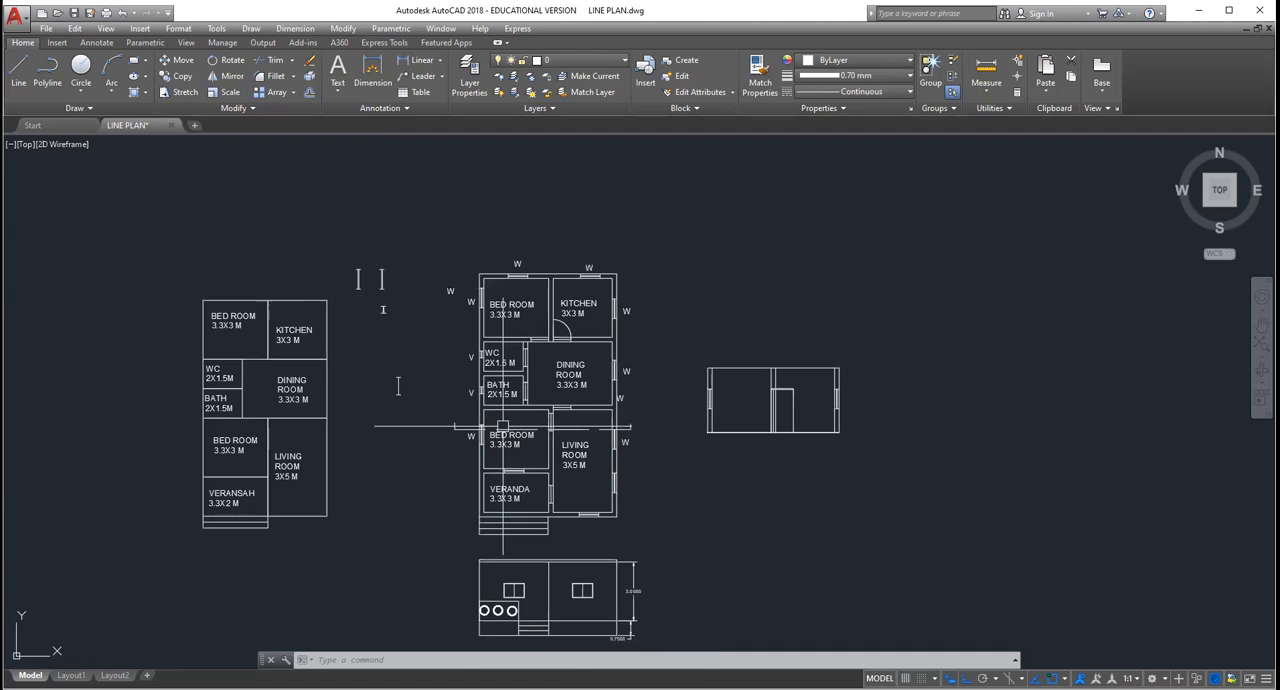
{"action": "scroll", "coordinate": [502, 427], "scroll_direction": "up", "scroll_amount": 4}
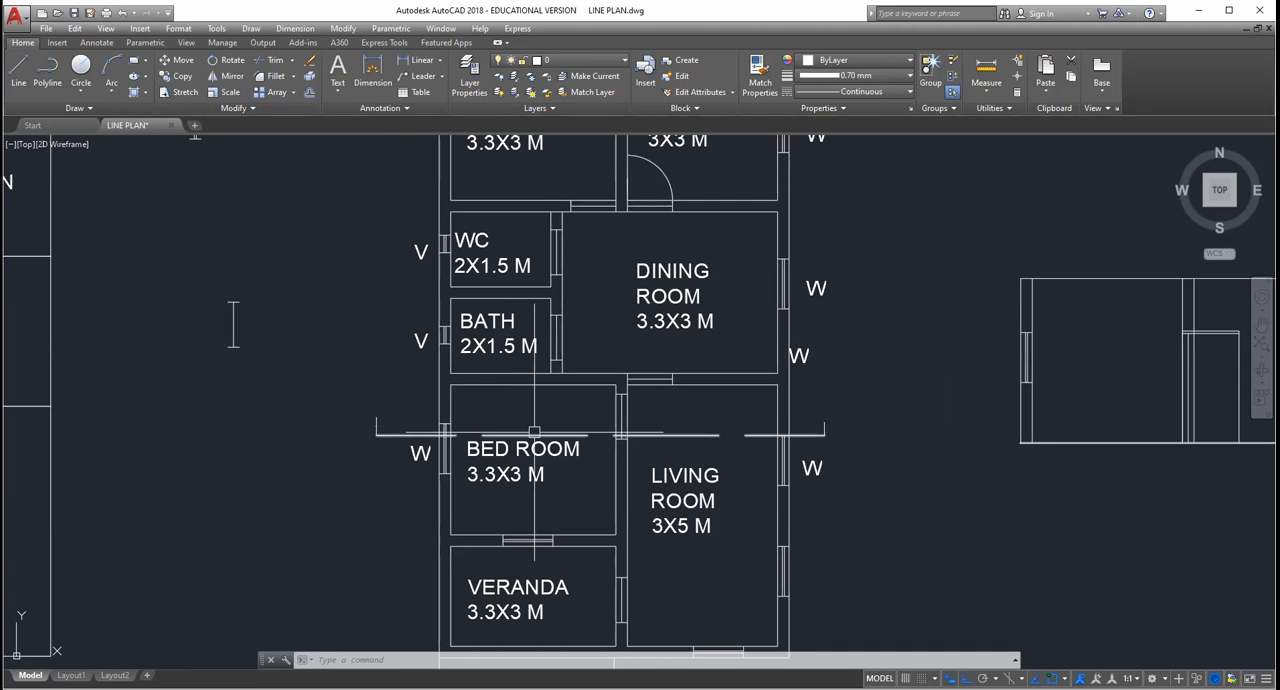
{"action": "scroll", "coordinate": [534, 432], "scroll_direction": "up", "scroll_amount": 4}
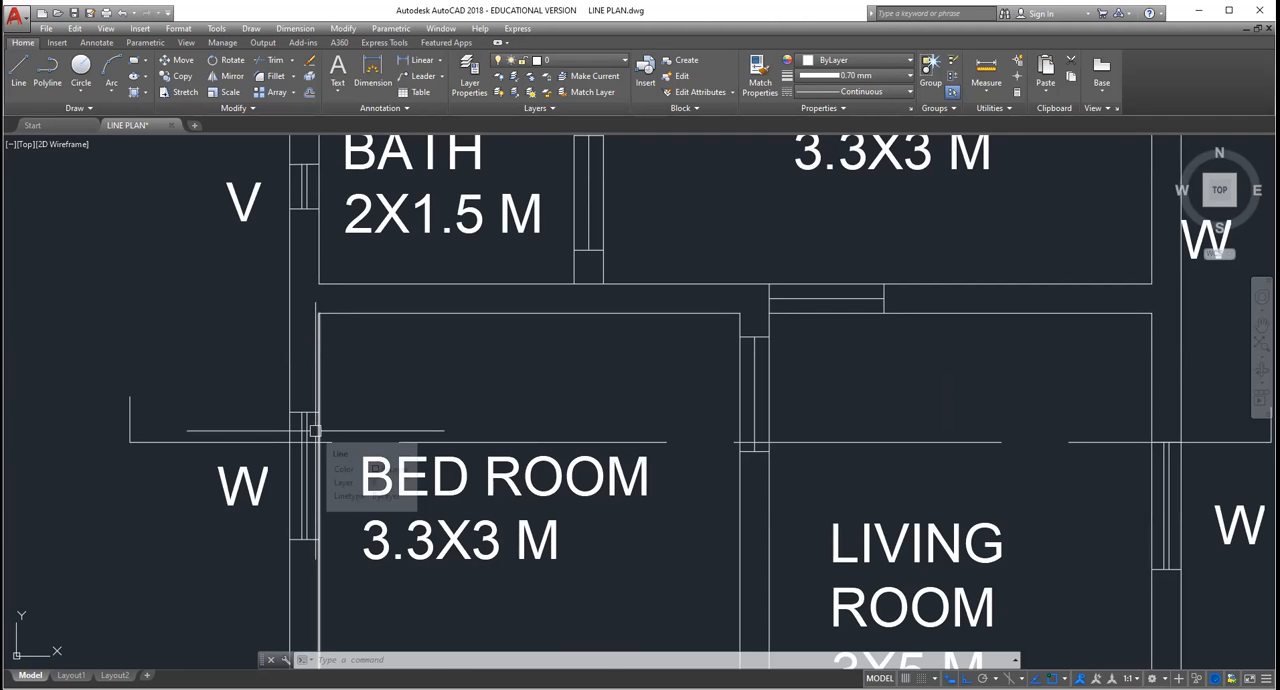
{"action": "scroll", "coordinate": [583, 434], "scroll_direction": "down", "scroll_amount": 2}
{"action": "scroll", "coordinate": [523, 430], "scroll_direction": "up", "scroll_amount": 2}
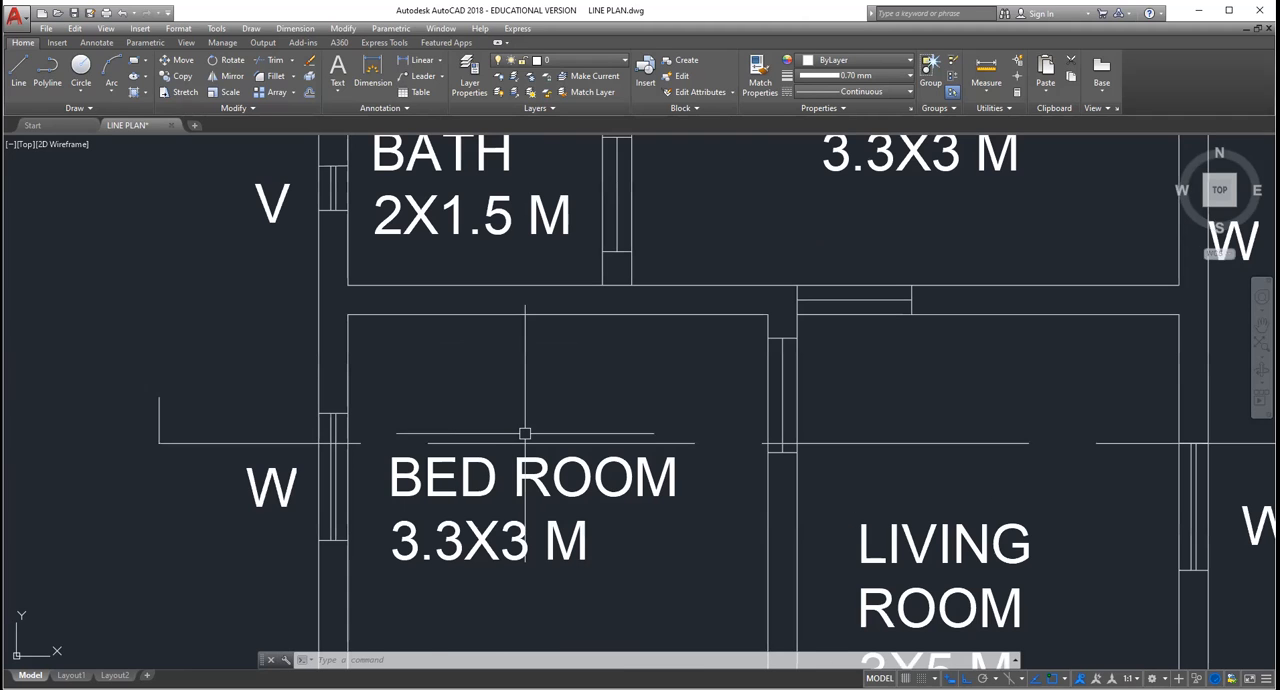
{"action": "scroll", "coordinate": [512, 435], "scroll_direction": "down", "scroll_amount": 3}
{"action": "scroll", "coordinate": [966, 390], "scroll_direction": "up", "scroll_amount": 3}
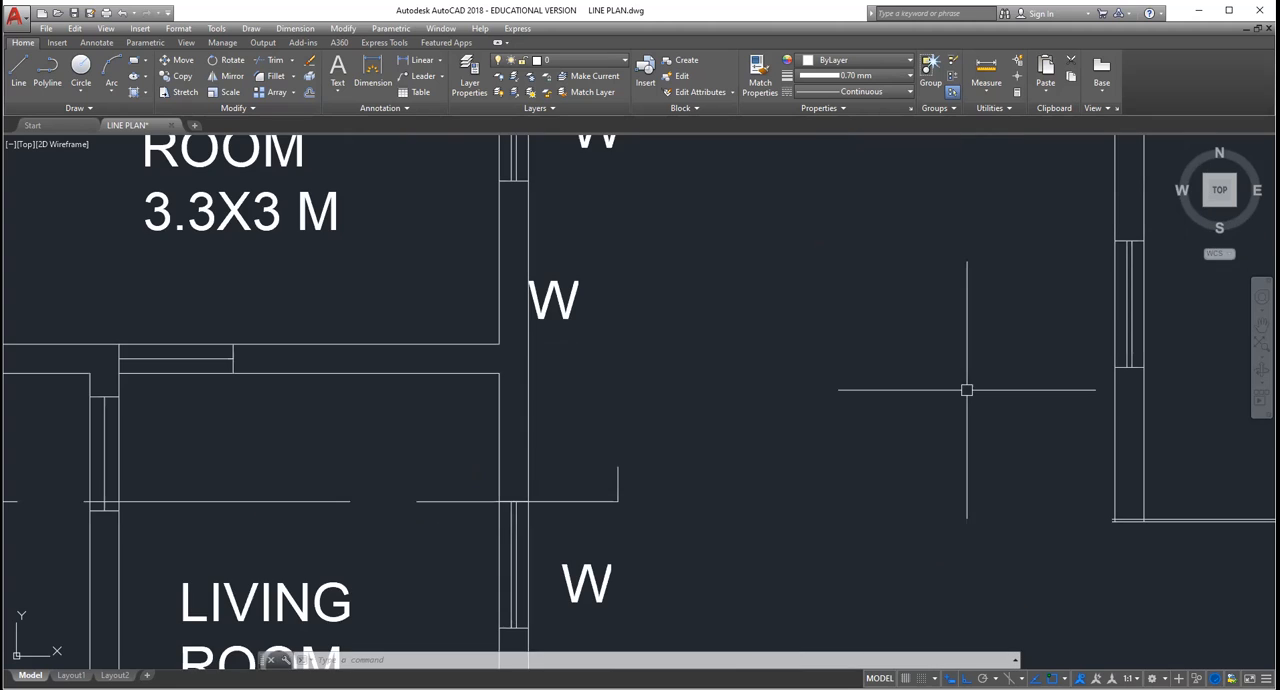
Step: Examine the section view's outer wall, window, floor line and door opening beside the floor plan
{"action": "scroll", "coordinate": [1089, 240], "scroll_direction": "down", "scroll_amount": 2}
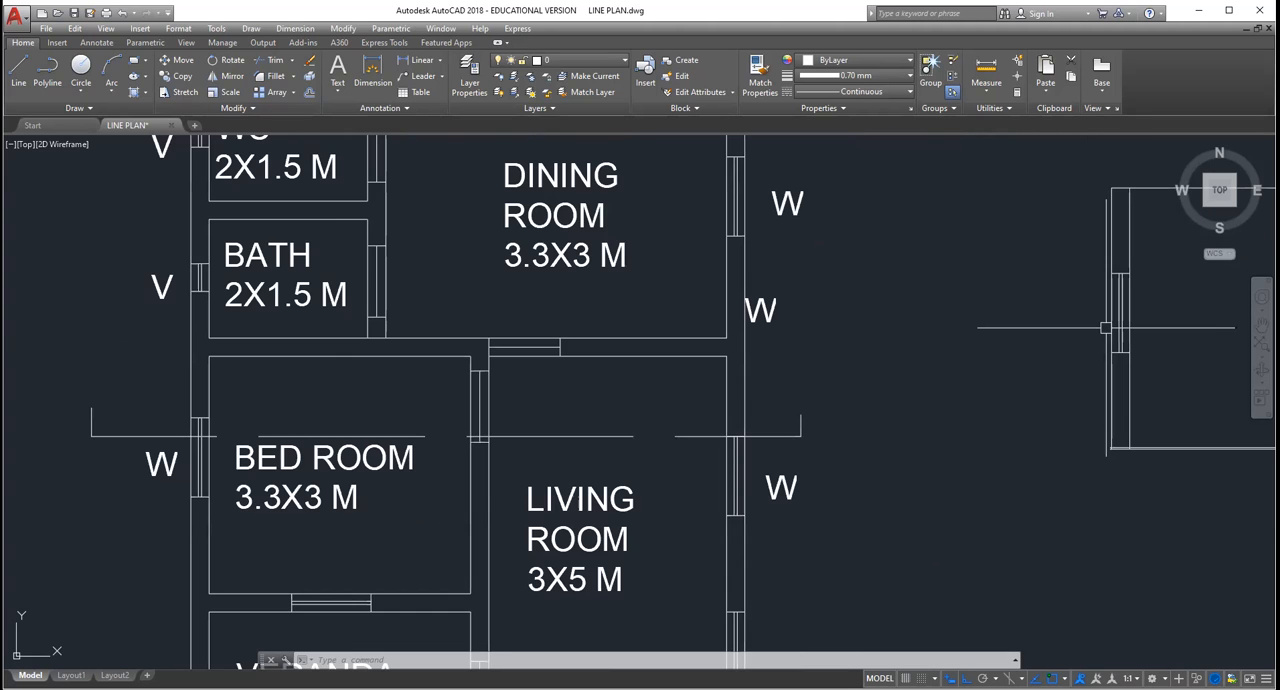
{"action": "scroll", "coordinate": [1105, 327], "scroll_direction": "down", "scroll_amount": 3}
{"action": "scroll", "coordinate": [1110, 427], "scroll_direction": "up", "scroll_amount": 2}
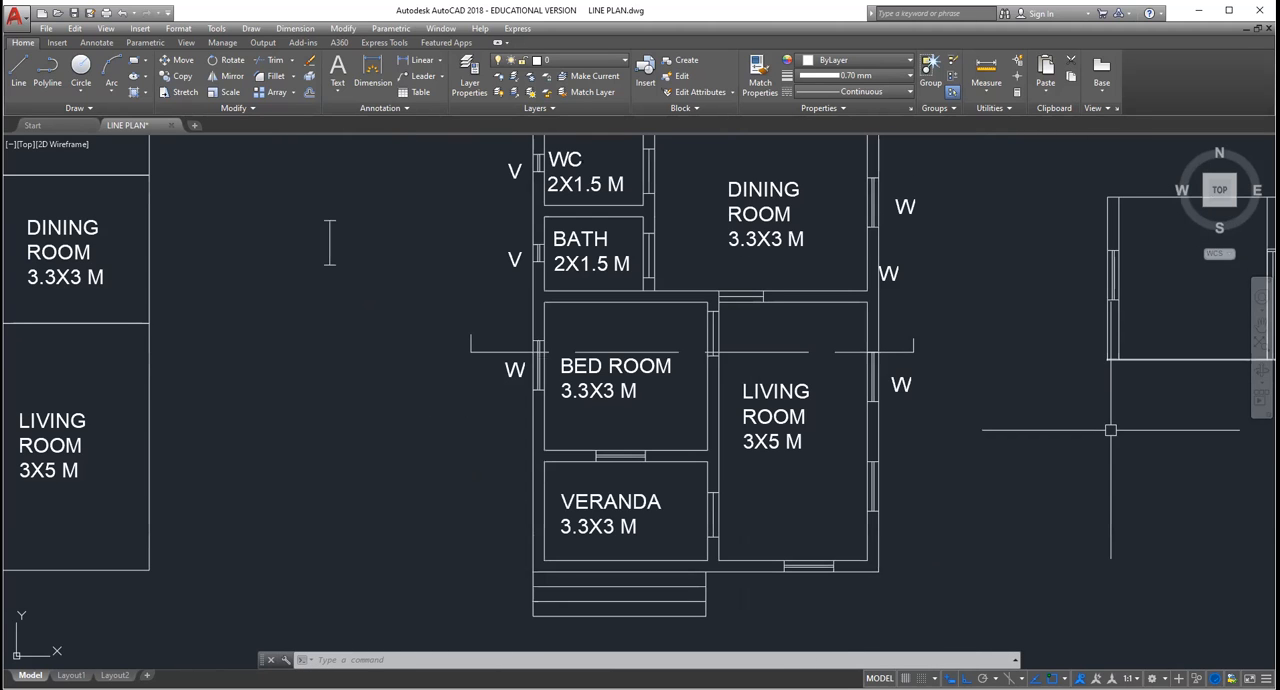
{"action": "scroll", "coordinate": [1110, 430], "scroll_direction": "up", "scroll_amount": 2}
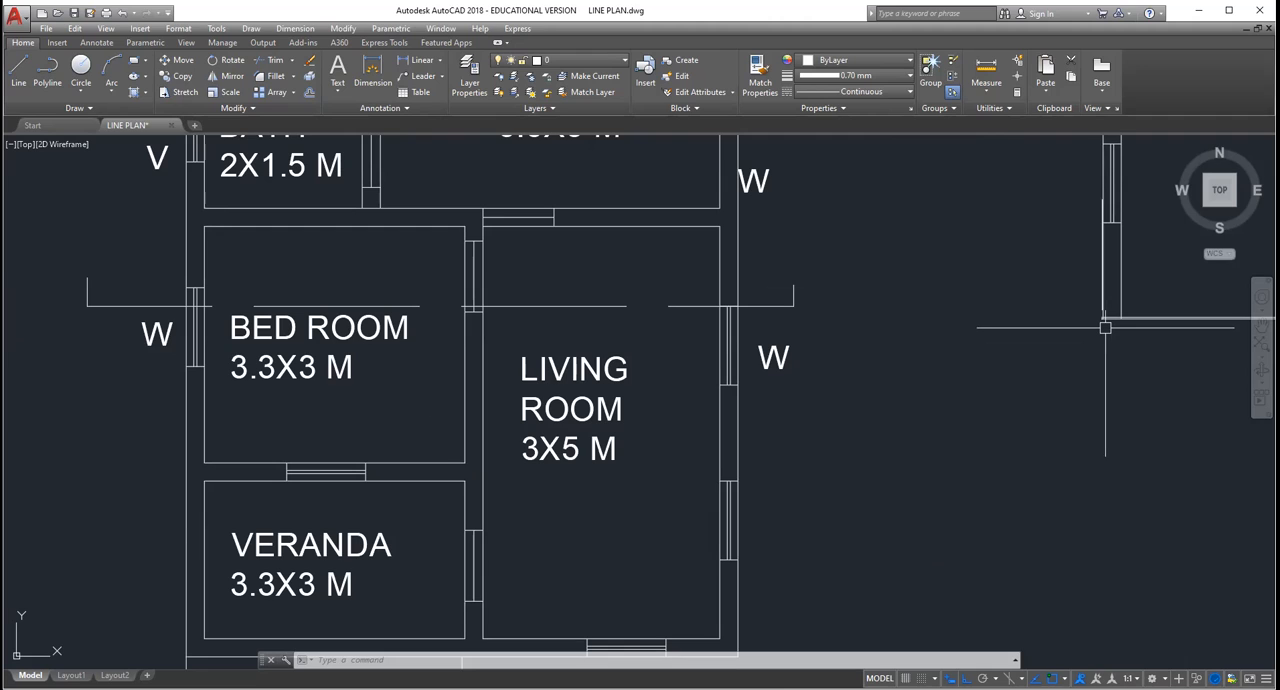
{"action": "scroll", "coordinate": [1105, 328], "scroll_direction": "up", "scroll_amount": 5}
{"action": "scroll", "coordinate": [1105, 328], "scroll_direction": "down", "scroll_amount": 3}
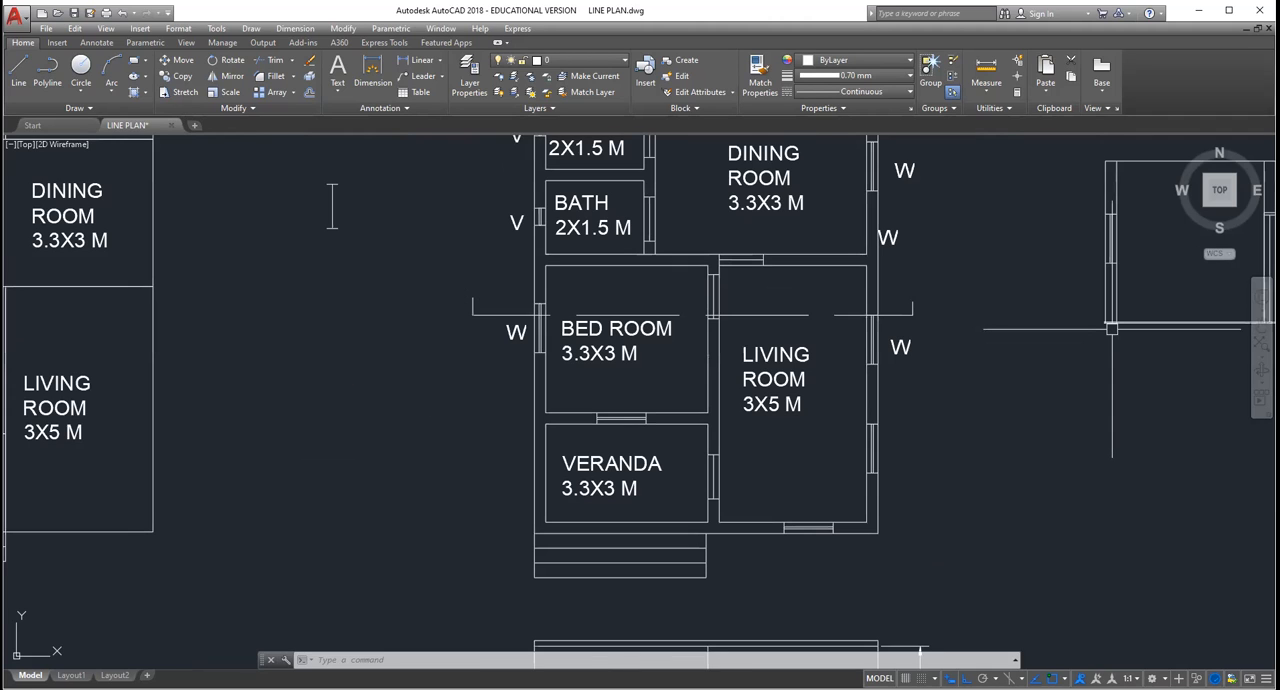
{"action": "scroll", "coordinate": [1111, 328], "scroll_direction": "down", "scroll_amount": 2}
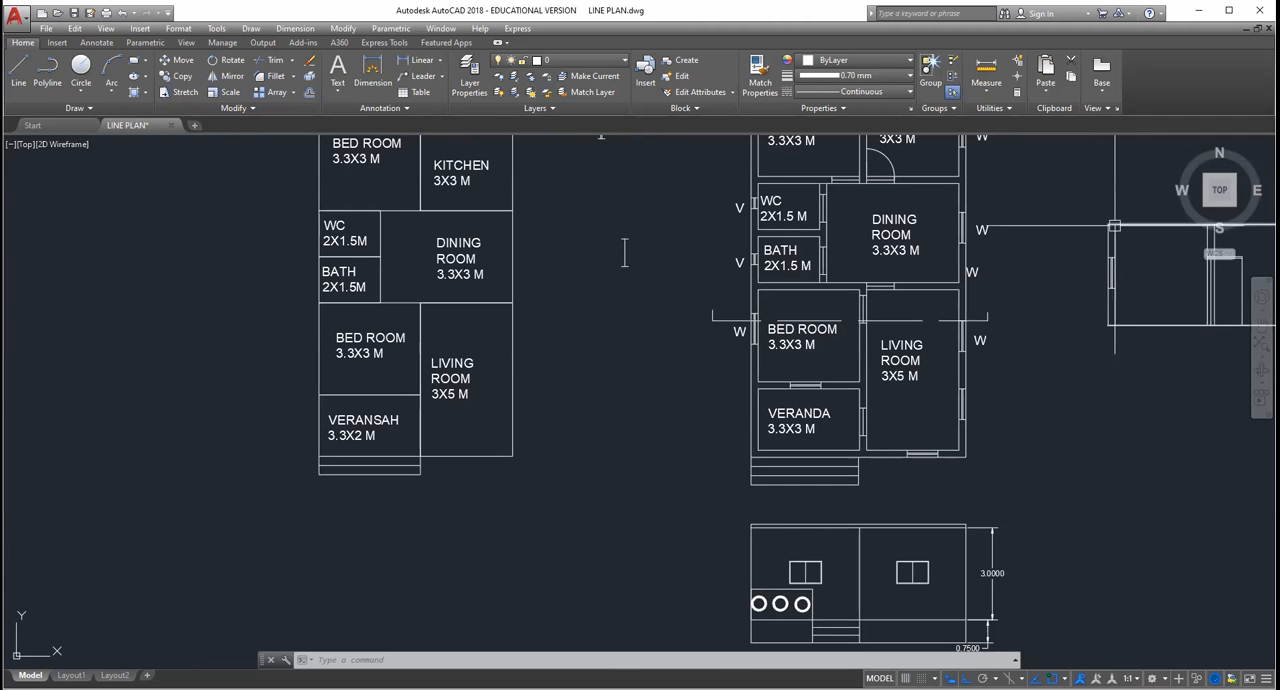
{"action": "scroll", "coordinate": [1118, 257], "scroll_direction": "up", "scroll_amount": 4}
{"action": "scroll", "coordinate": [1118, 257], "scroll_direction": "down", "scroll_amount": 4}
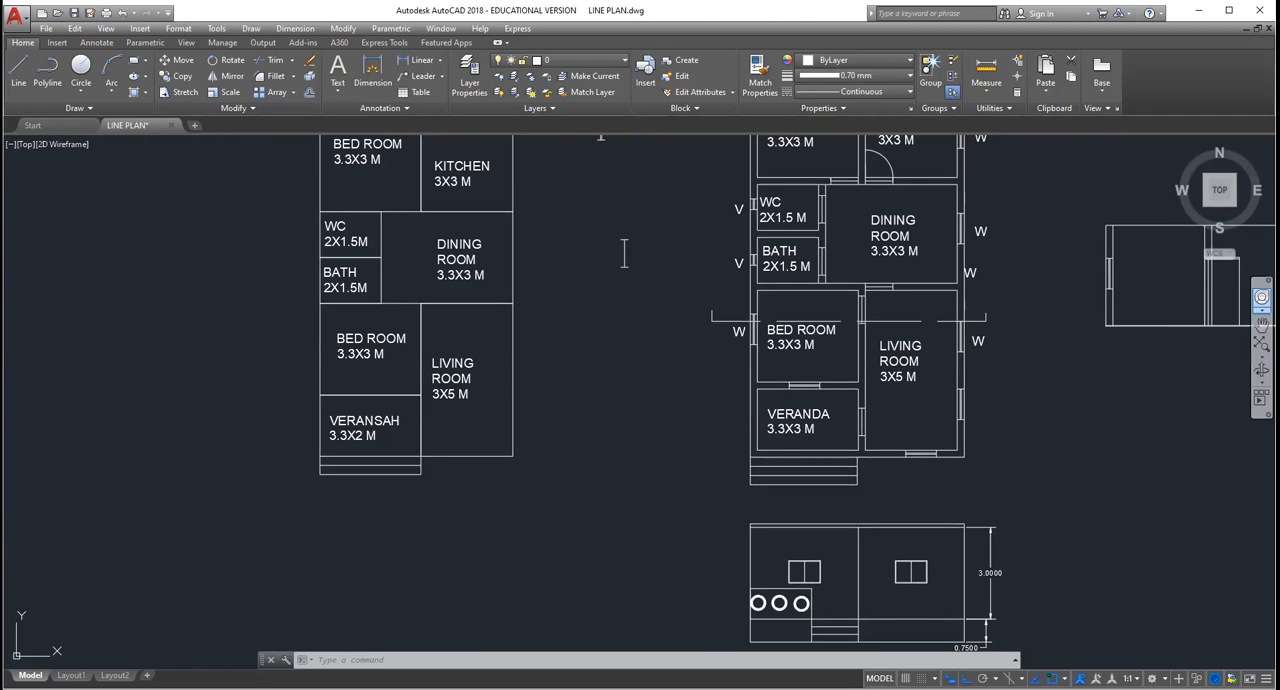
{"action": "left_click", "coordinate": [1262, 325]}
{"action": "left_click_drag", "start_coordinate": [1245, 245], "coordinate": [1121, 298]}
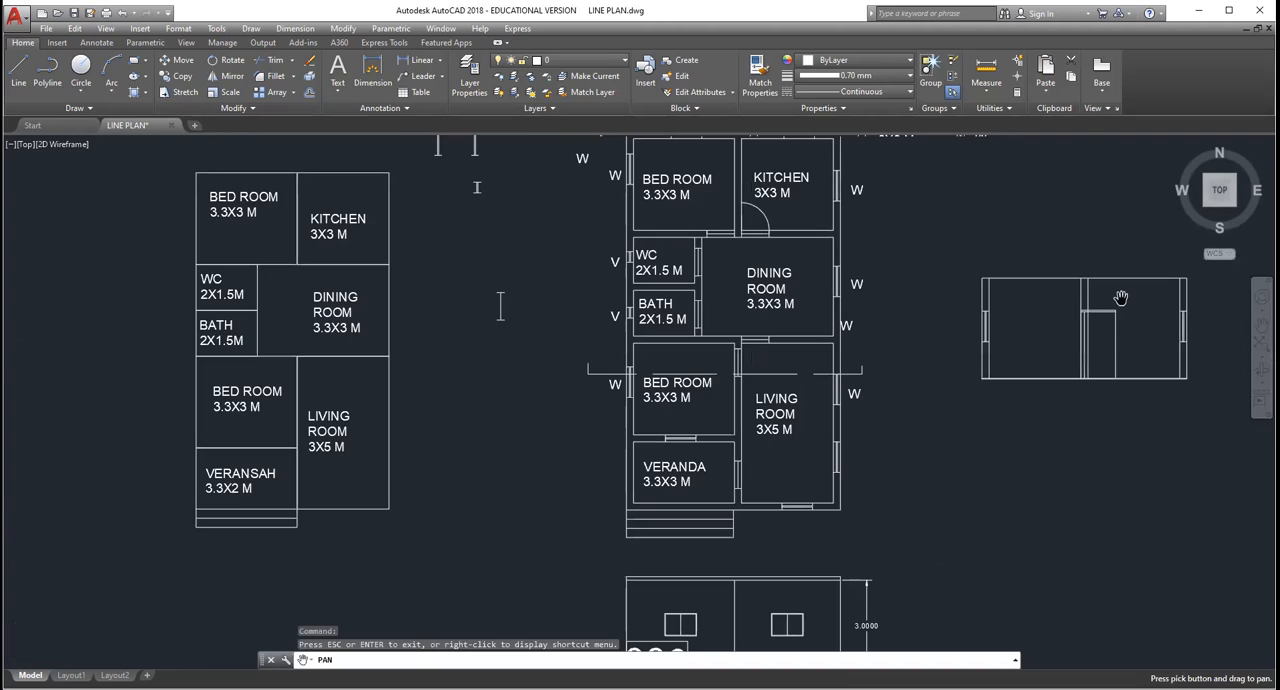
{"action": "scroll", "coordinate": [1121, 298], "scroll_direction": "up", "scroll_amount": 2}
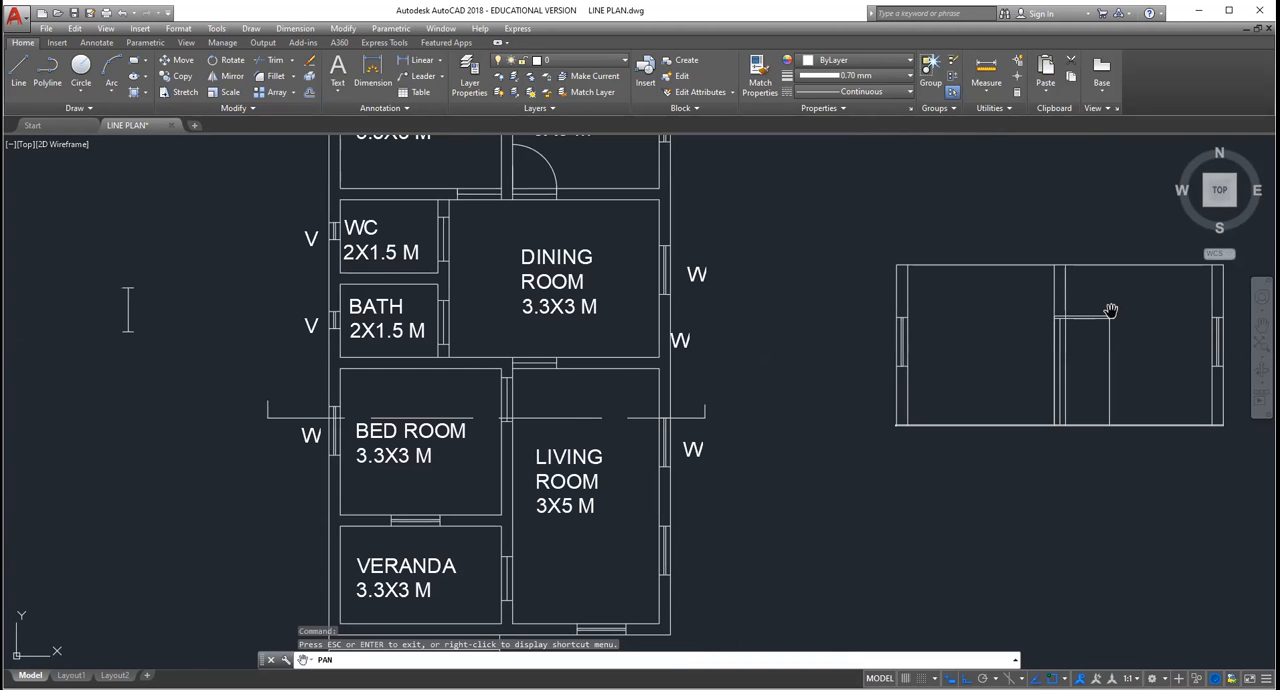
{"action": "scroll", "coordinate": [1110, 311], "scroll_direction": "down", "scroll_amount": 2}
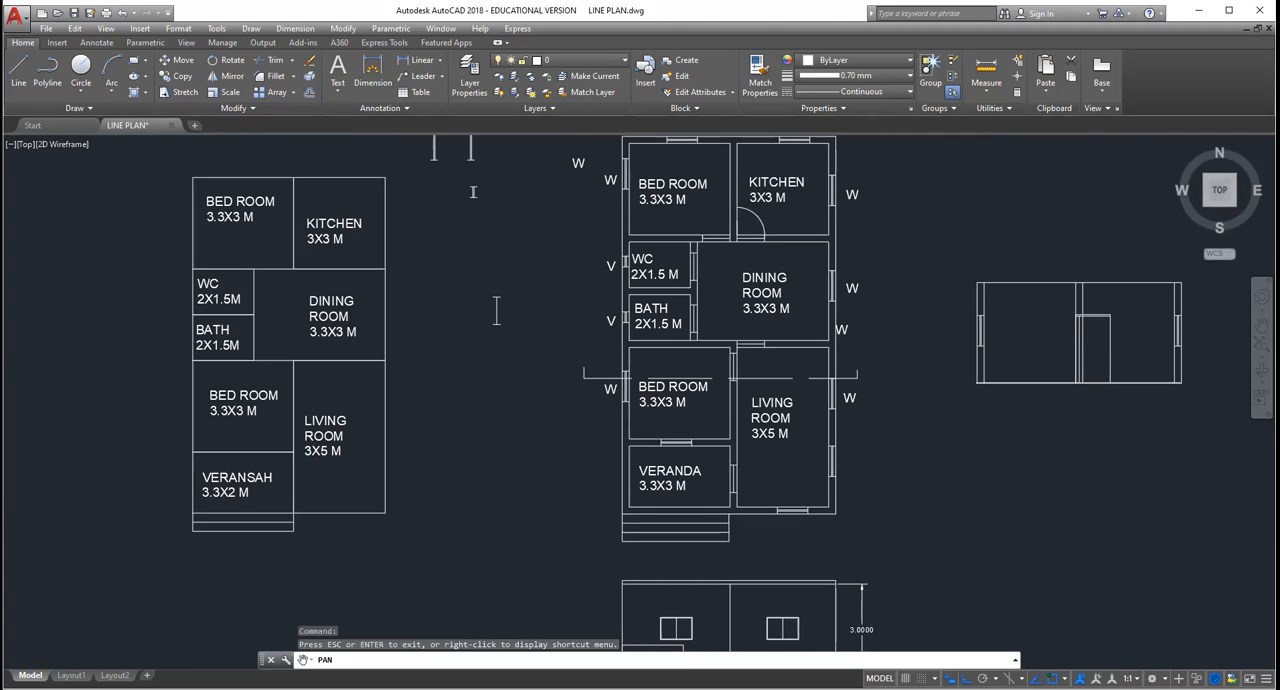
Step: Trace the section line in the floor plan from the bed room's outer window across the room to the inner wall
{"action": "scroll", "coordinate": [1114, 320], "scroll_direction": "up", "scroll_amount": 2}
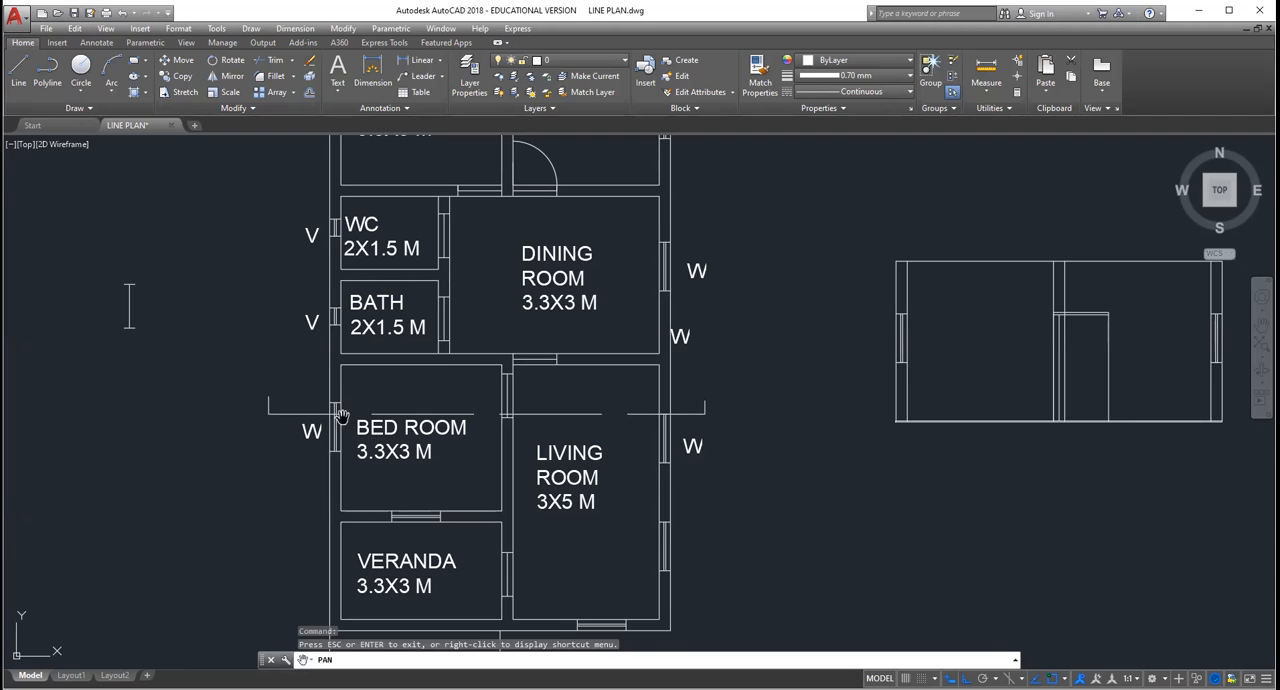
{"action": "scroll", "coordinate": [341, 415], "scroll_direction": "up", "scroll_amount": 2}
{"action": "scroll", "coordinate": [341, 415], "scroll_direction": "down", "scroll_amount": 2}
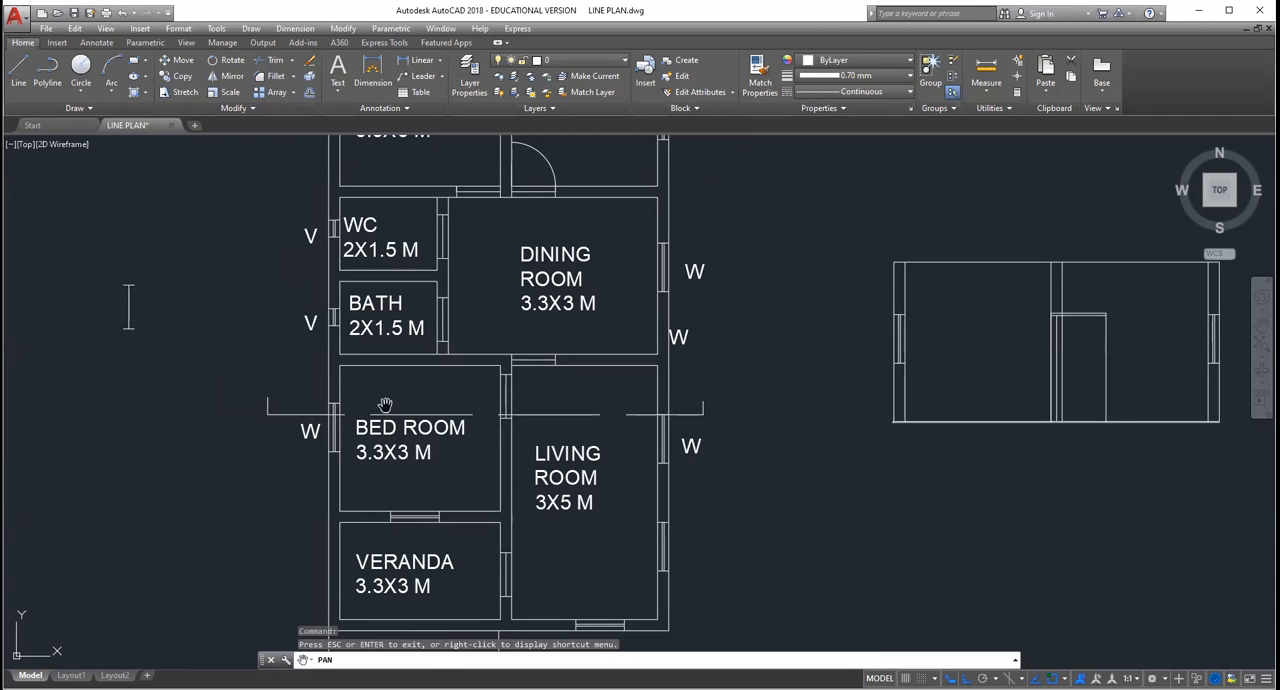
{"action": "scroll", "coordinate": [361, 404], "scroll_direction": "up", "scroll_amount": 4}
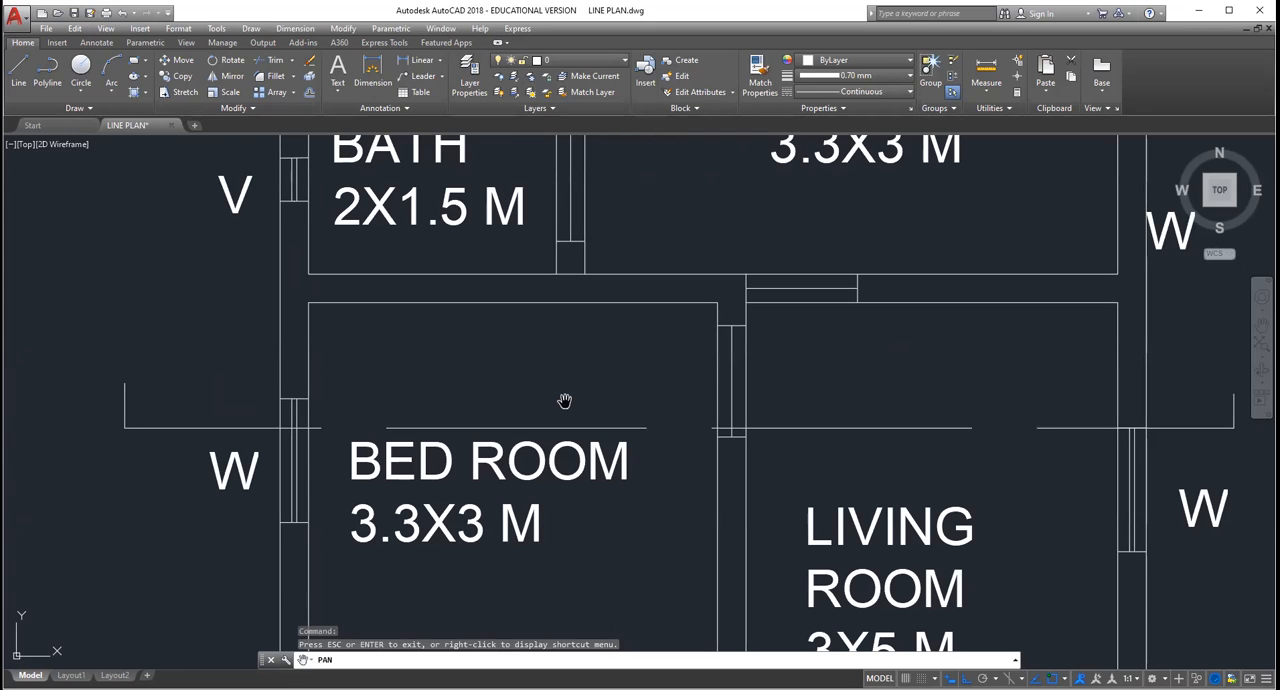
{"action": "scroll", "coordinate": [566, 406], "scroll_direction": "up", "scroll_amount": 2}
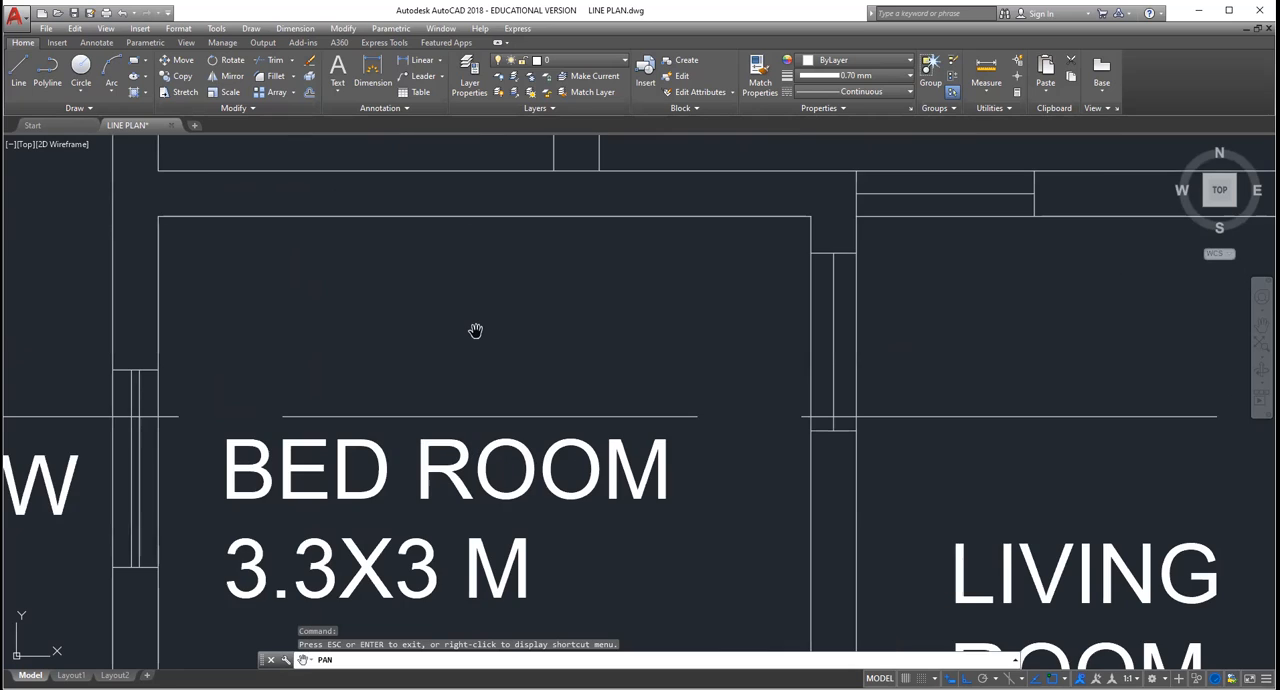
{"action": "scroll", "coordinate": [475, 330], "scroll_direction": "down", "scroll_amount": 2}
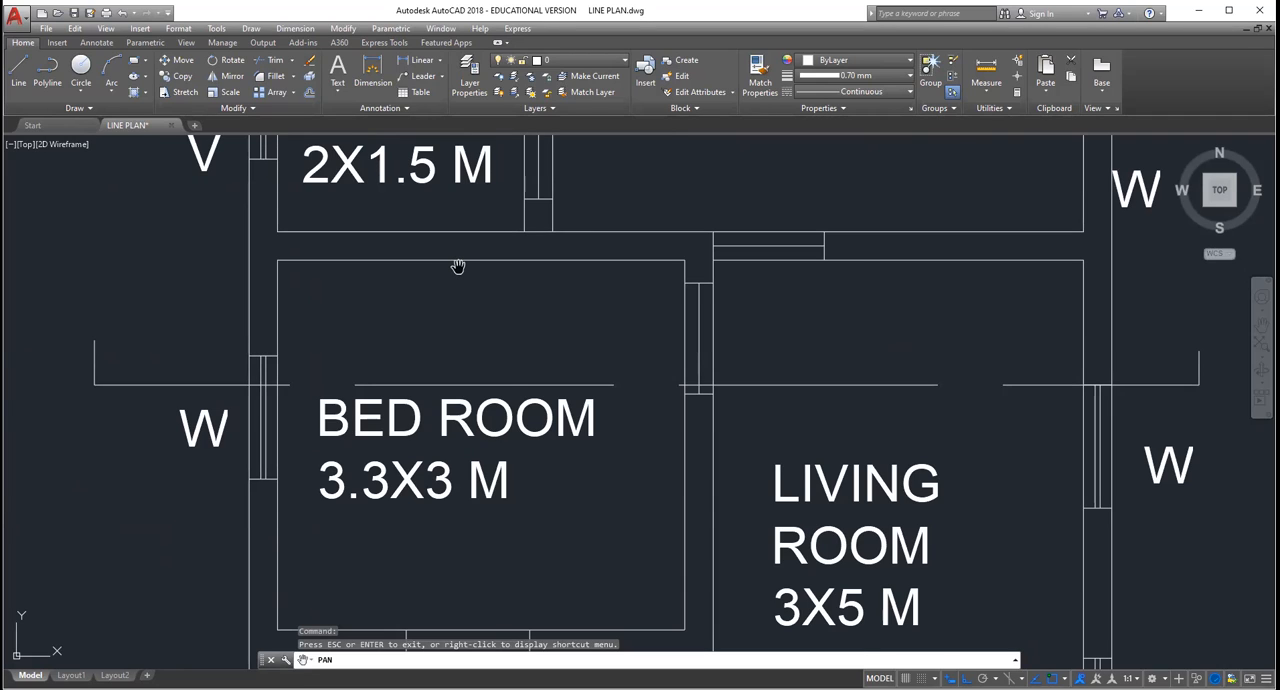
{"action": "scroll", "coordinate": [457, 266], "scroll_direction": "up", "scroll_amount": 2}
{"action": "scroll", "coordinate": [434, 248], "scroll_direction": "down", "scroll_amount": 2}
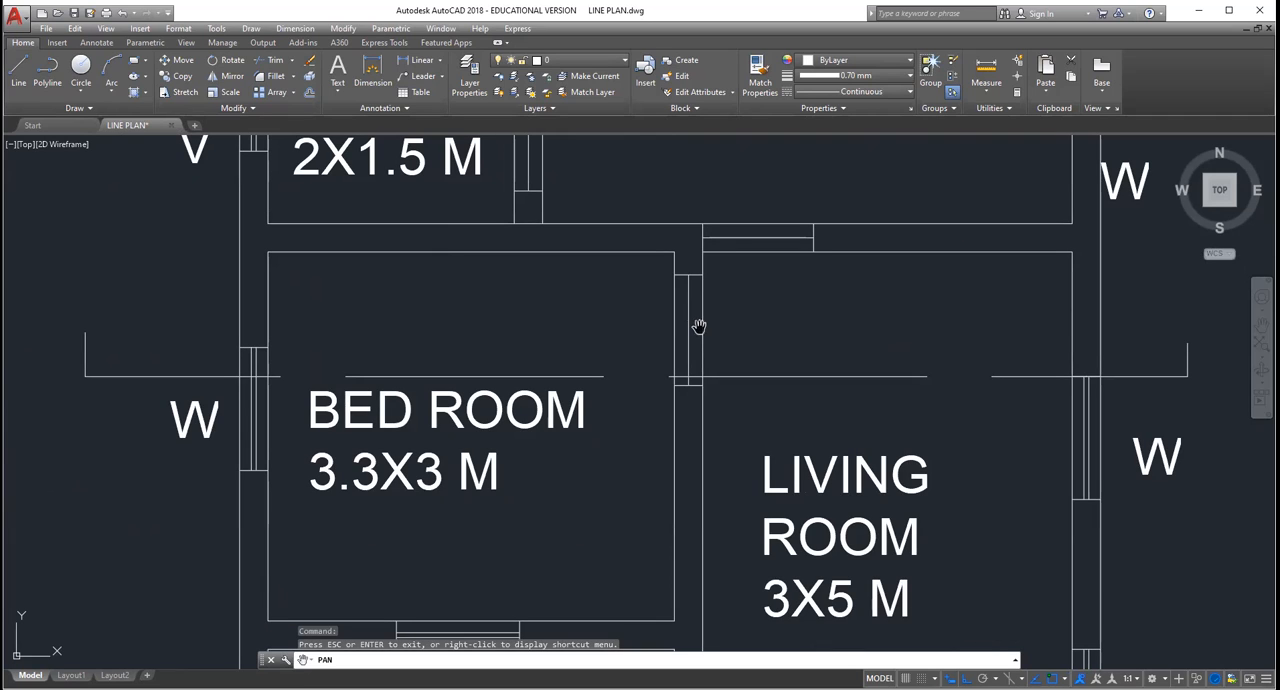
Step: Examine the door in the wall between bed room and living room and the opening between living room and dining room
{"action": "scroll", "coordinate": [700, 336], "scroll_direction": "down", "scroll_amount": 2}
{"action": "scroll", "coordinate": [698, 410], "scroll_direction": "up", "scroll_amount": 3}
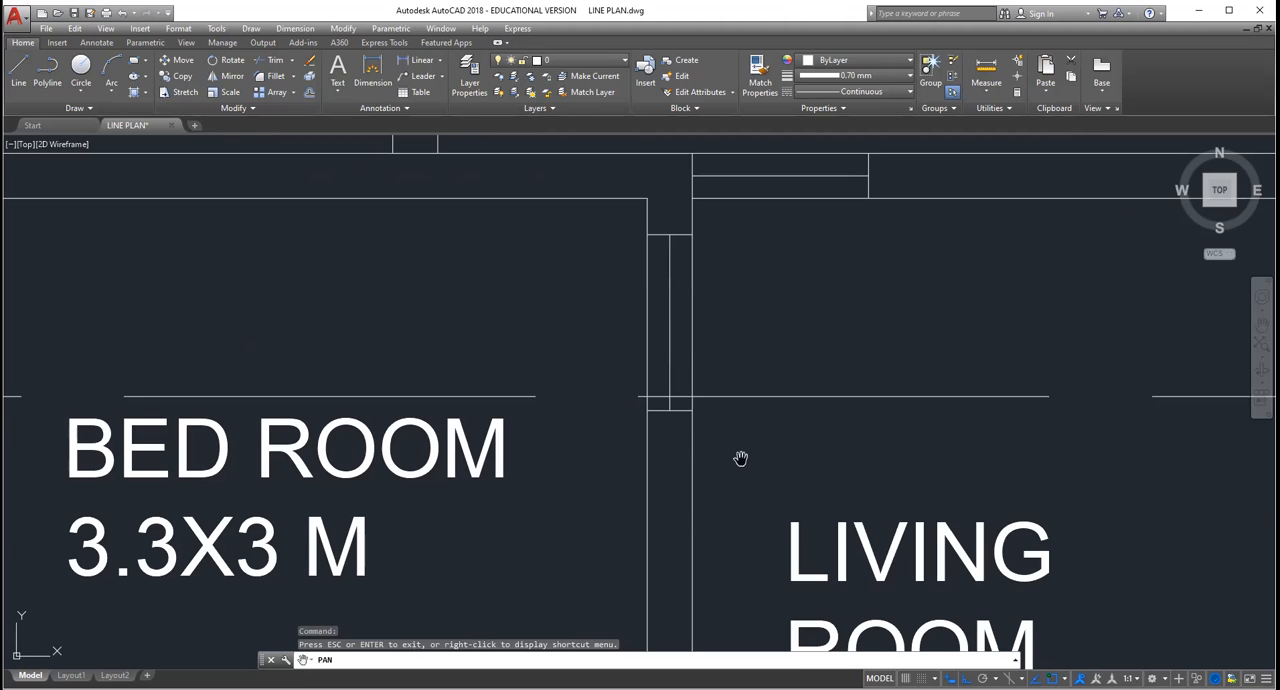
{"action": "scroll", "coordinate": [766, 248], "scroll_direction": "down", "scroll_amount": 1}
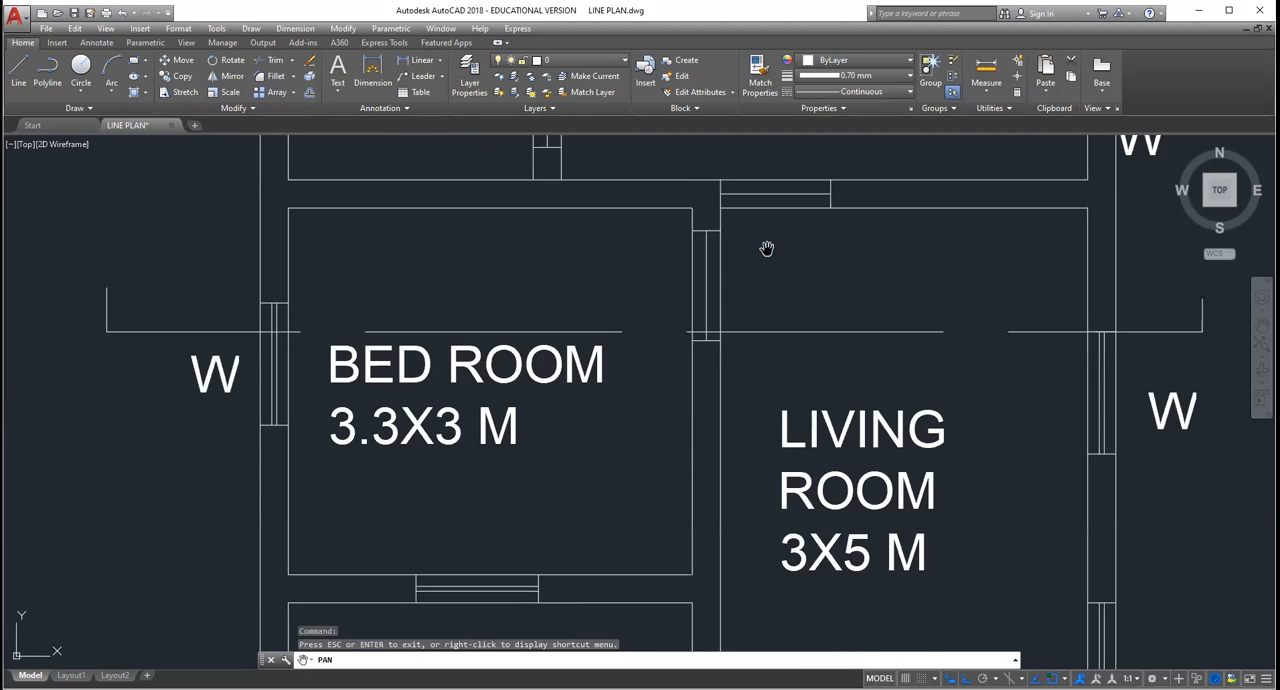
{"action": "scroll", "coordinate": [766, 248], "scroll_direction": "up", "scroll_amount": 2}
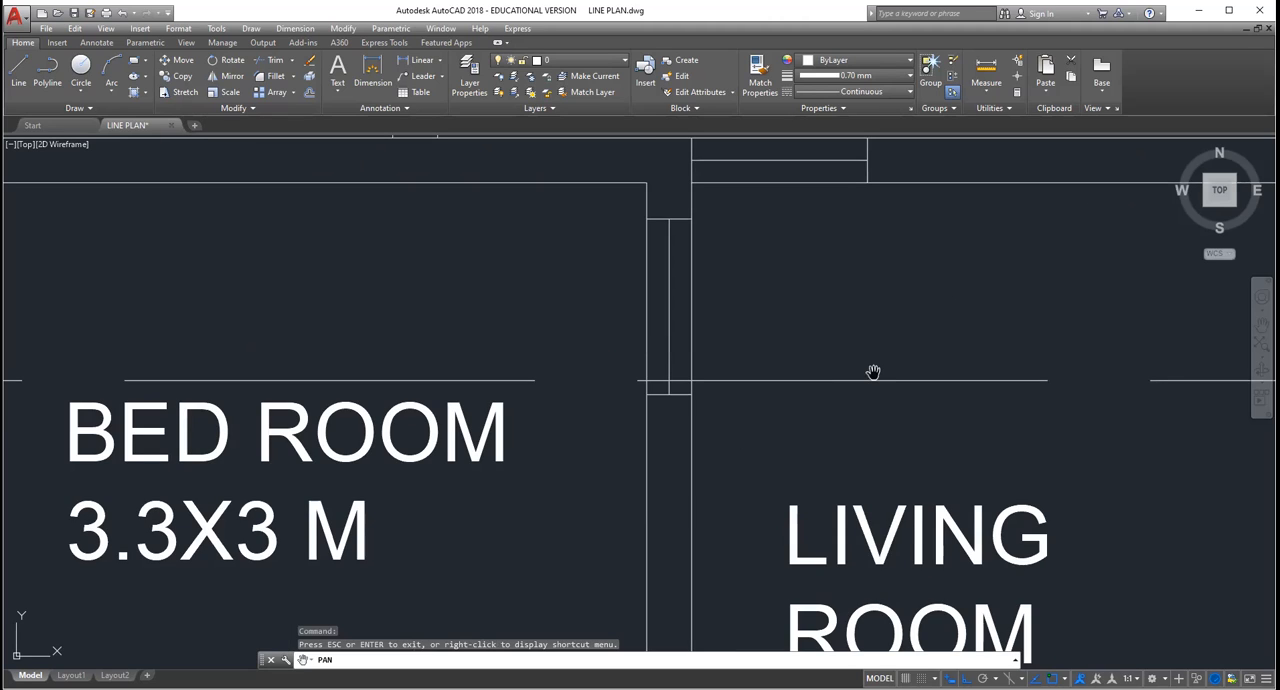
{"action": "scroll", "coordinate": [777, 225], "scroll_direction": "up", "scroll_amount": 2}
{"action": "scroll", "coordinate": [779, 245], "scroll_direction": "down", "scroll_amount": 3}
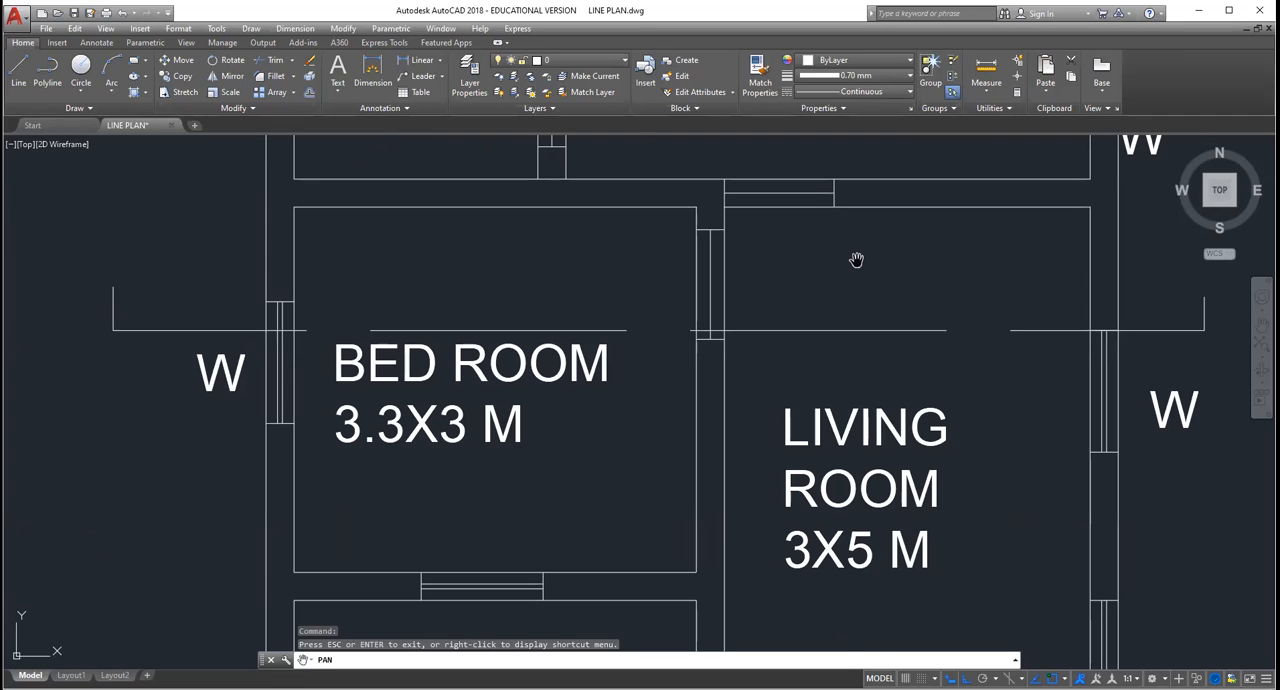
{"action": "scroll", "coordinate": [793, 208], "scroll_direction": "up", "scroll_amount": 2}
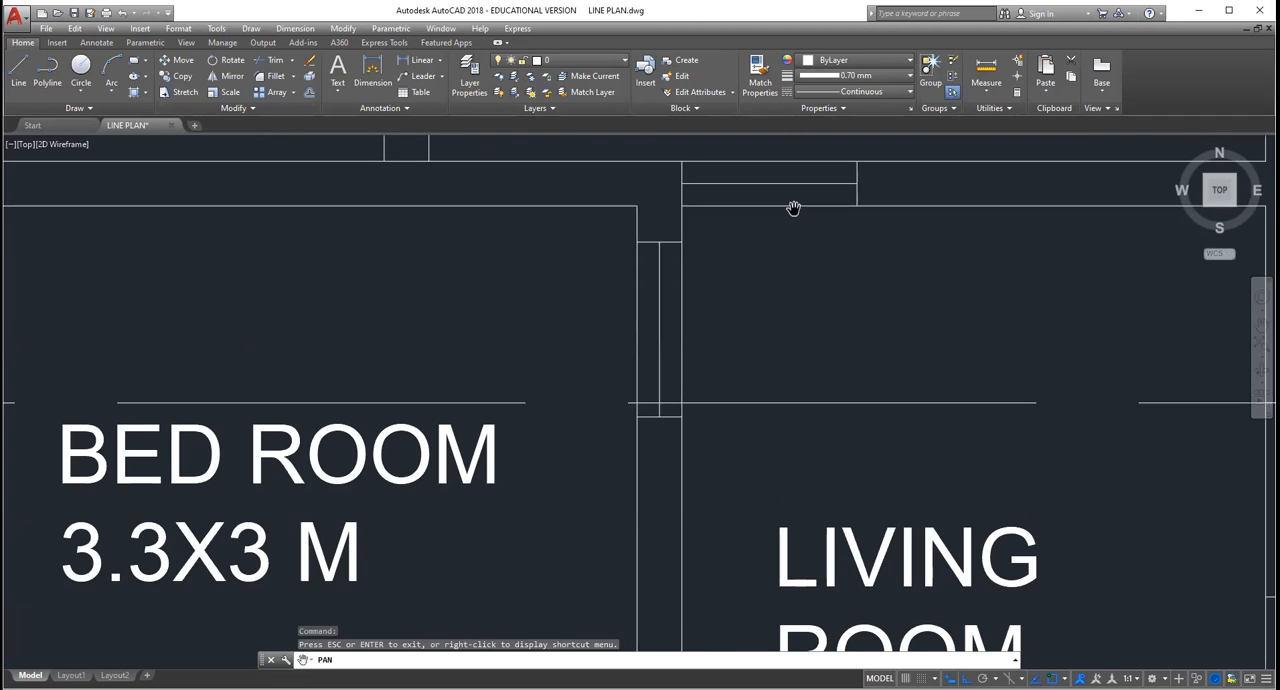
{"action": "scroll", "coordinate": [793, 208], "scroll_direction": "up", "scroll_amount": 2}
{"action": "scroll", "coordinate": [793, 208], "scroll_direction": "down", "scroll_amount": 2}
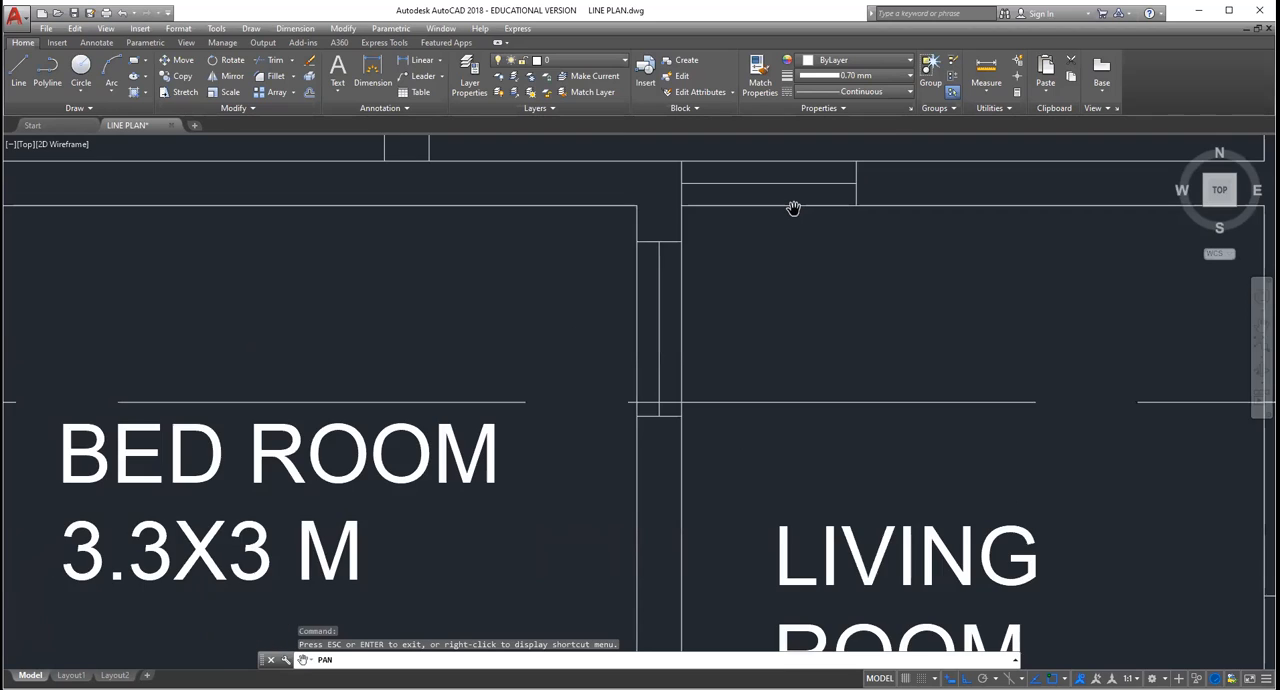
{"action": "scroll", "coordinate": [793, 208], "scroll_direction": "down", "scroll_amount": 2}
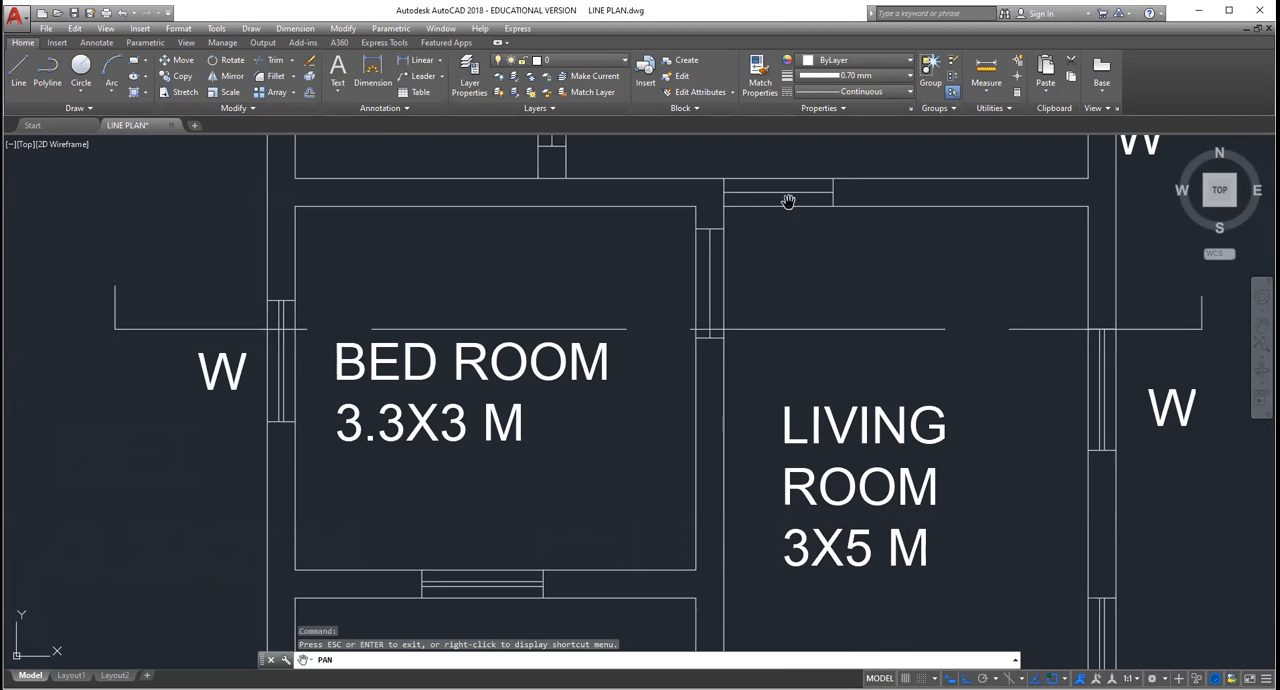
{"action": "scroll", "coordinate": [788, 202], "scroll_direction": "up", "scroll_amount": 2}
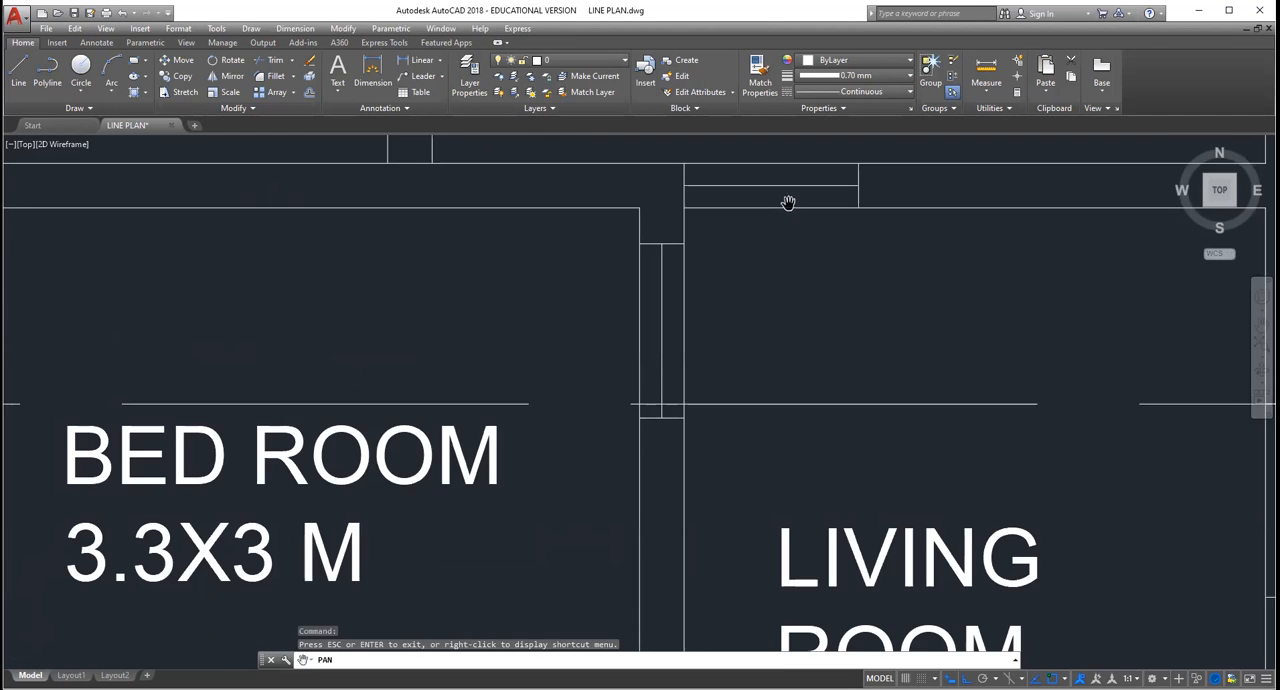
{"action": "scroll", "coordinate": [809, 278], "scroll_direction": "down", "scroll_amount": 2}
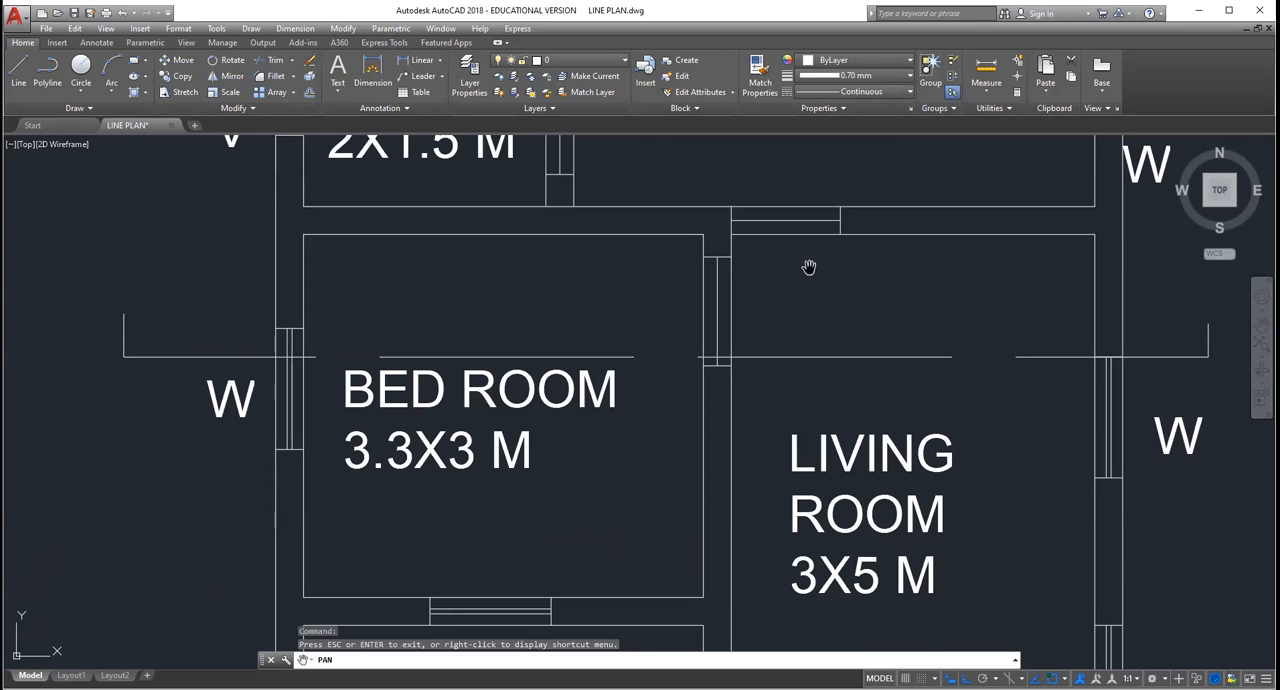
Step: Examine where the section line meets the window in the living room's outer wall in the floor plan
{"action": "scroll", "coordinate": [1111, 318], "scroll_direction": "down", "scroll_amount": 2}
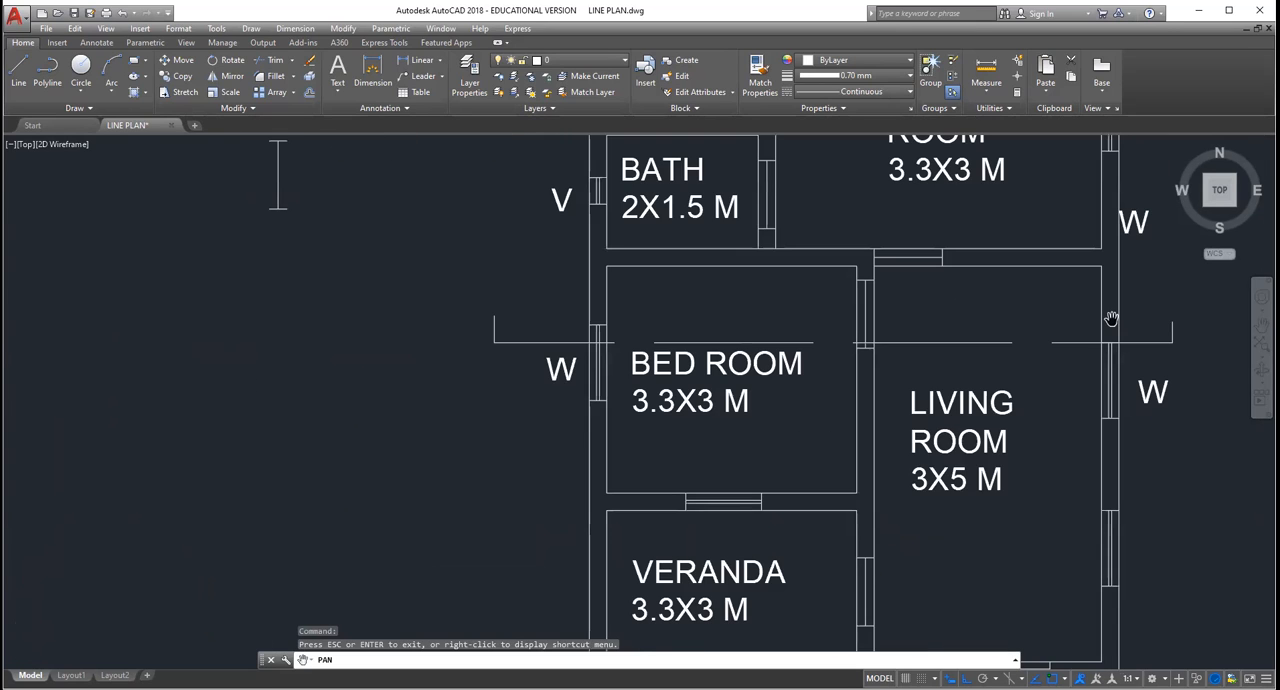
{"action": "scroll", "coordinate": [1111, 318], "scroll_direction": "up", "scroll_amount": 4}
{"action": "scroll", "coordinate": [1120, 350], "scroll_direction": "up", "scroll_amount": 4}
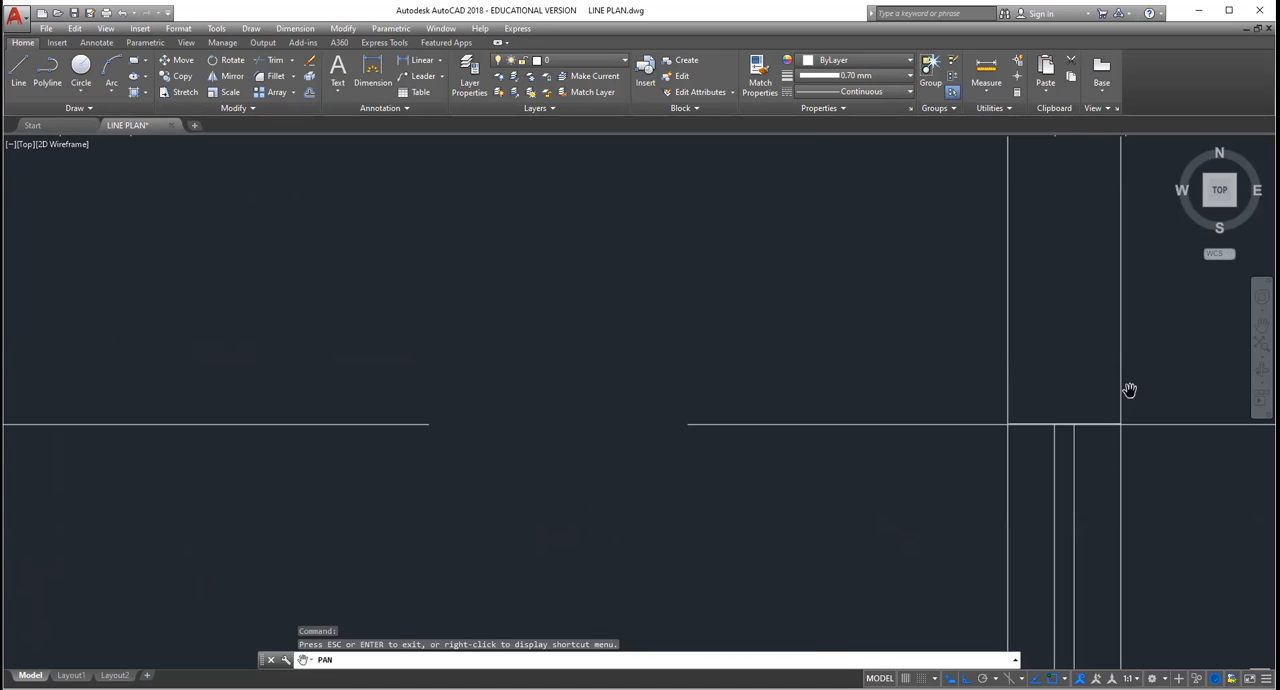
{"action": "scroll", "coordinate": [1129, 390], "scroll_direction": "up", "scroll_amount": 4}
{"action": "scroll", "coordinate": [978, 472], "scroll_direction": "up", "scroll_amount": 2}
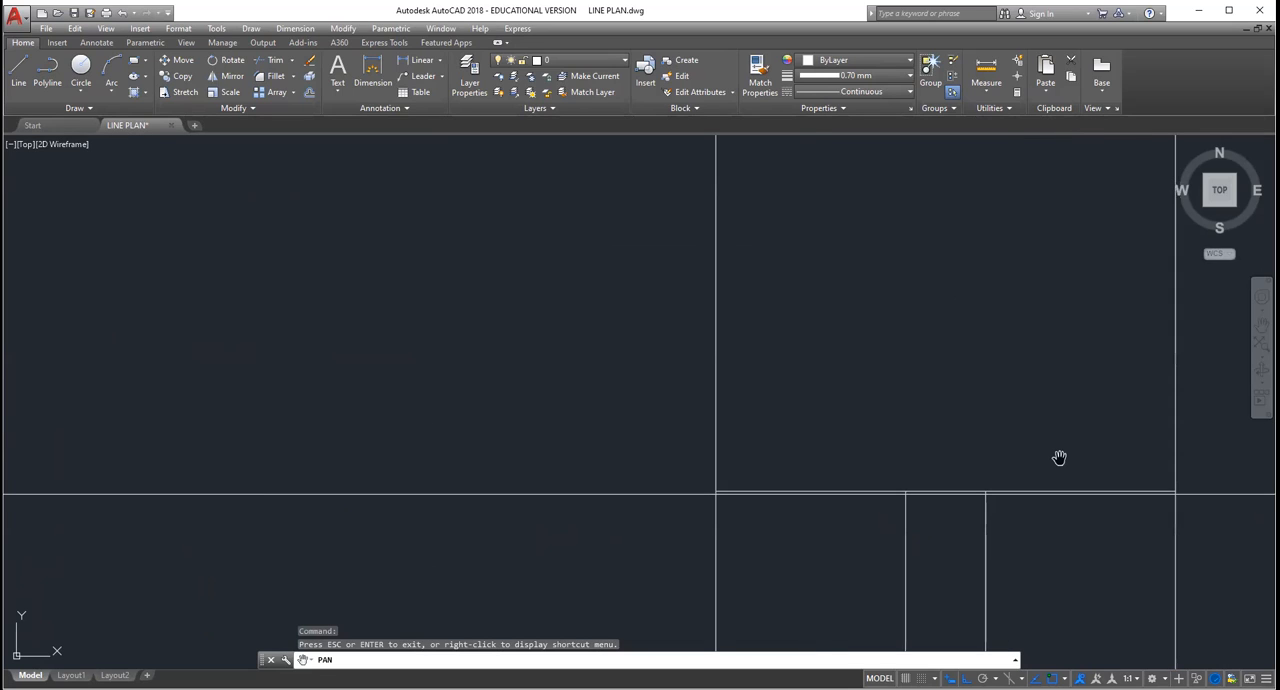
{"action": "scroll", "coordinate": [961, 486], "scroll_direction": "up", "scroll_amount": 2}
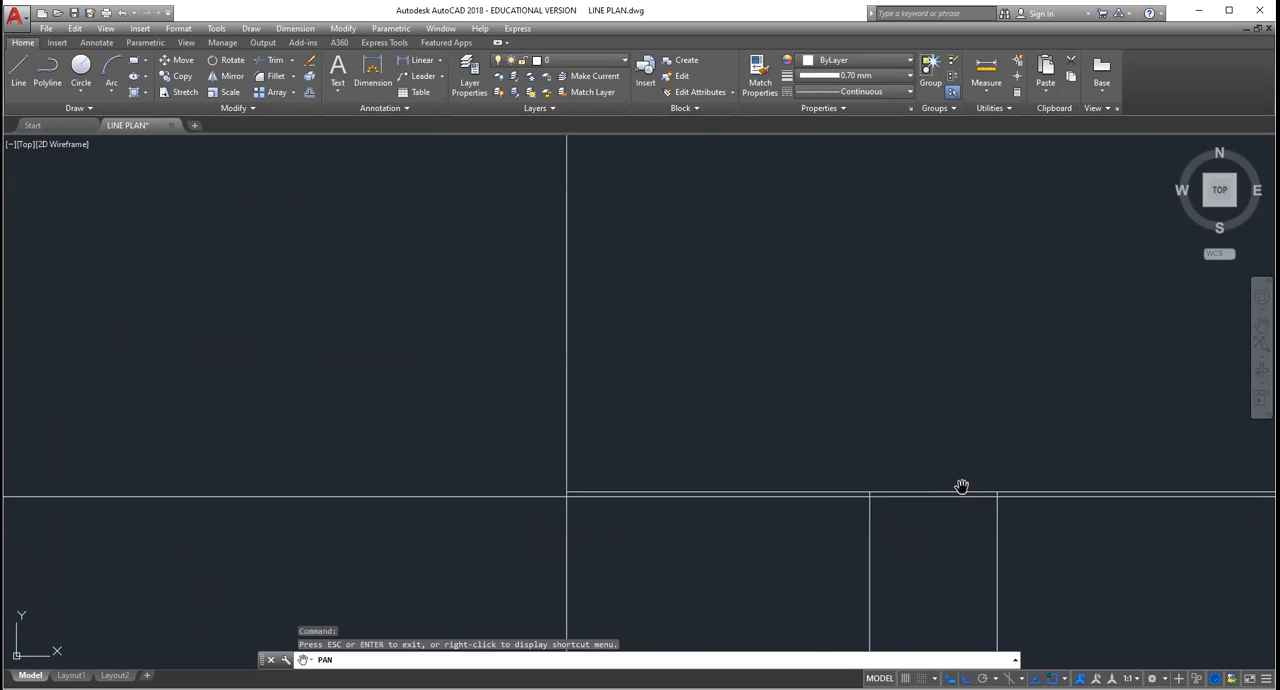
{"action": "scroll", "coordinate": [961, 486], "scroll_direction": "down", "scroll_amount": 6}
{"action": "scroll", "coordinate": [1036, 478], "scroll_direction": "down", "scroll_amount": 5}
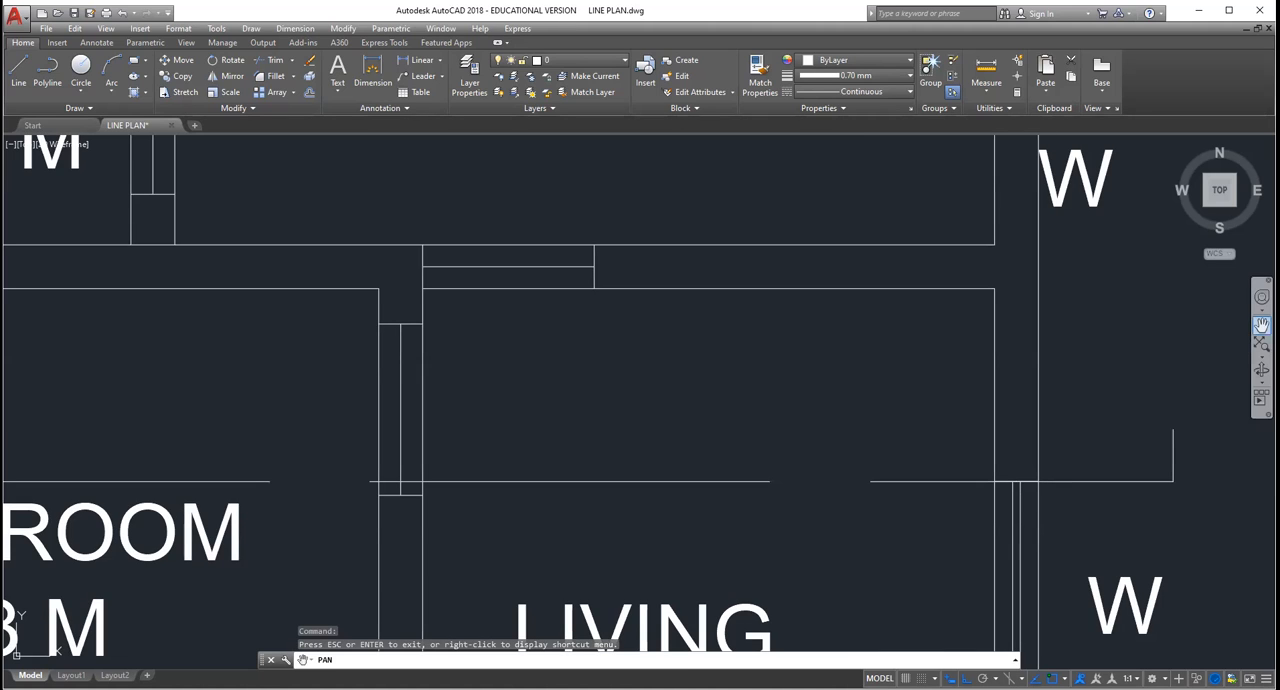
{"action": "scroll", "coordinate": [811, 403], "scroll_direction": "down", "scroll_amount": 5}
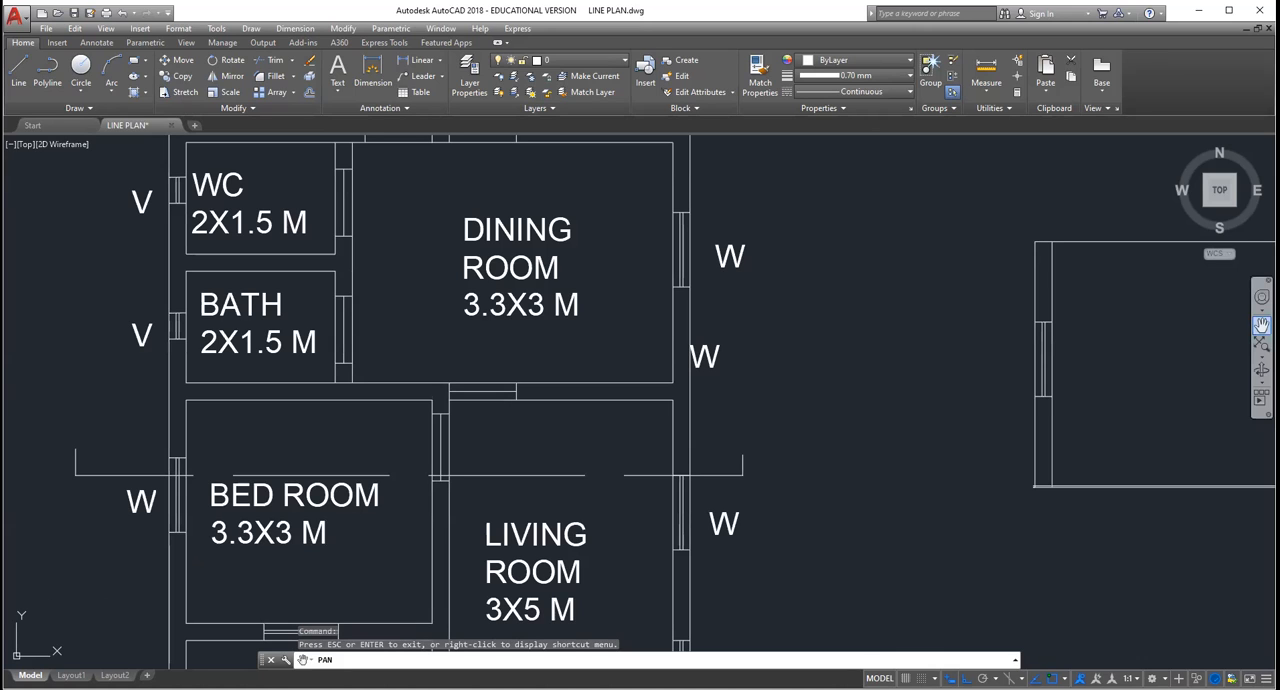
Step: Examine the section view's outer walls, windows, inner wall and door opening beside the floor plan
{"action": "left_click_drag", "start_coordinate": [1155, 363], "coordinate": [679, 425]}
{"action": "scroll", "coordinate": [1145, 367], "scroll_direction": "down", "scroll_amount": 3}
{"action": "scroll", "coordinate": [679, 425], "scroll_direction": "up", "scroll_amount": 4}
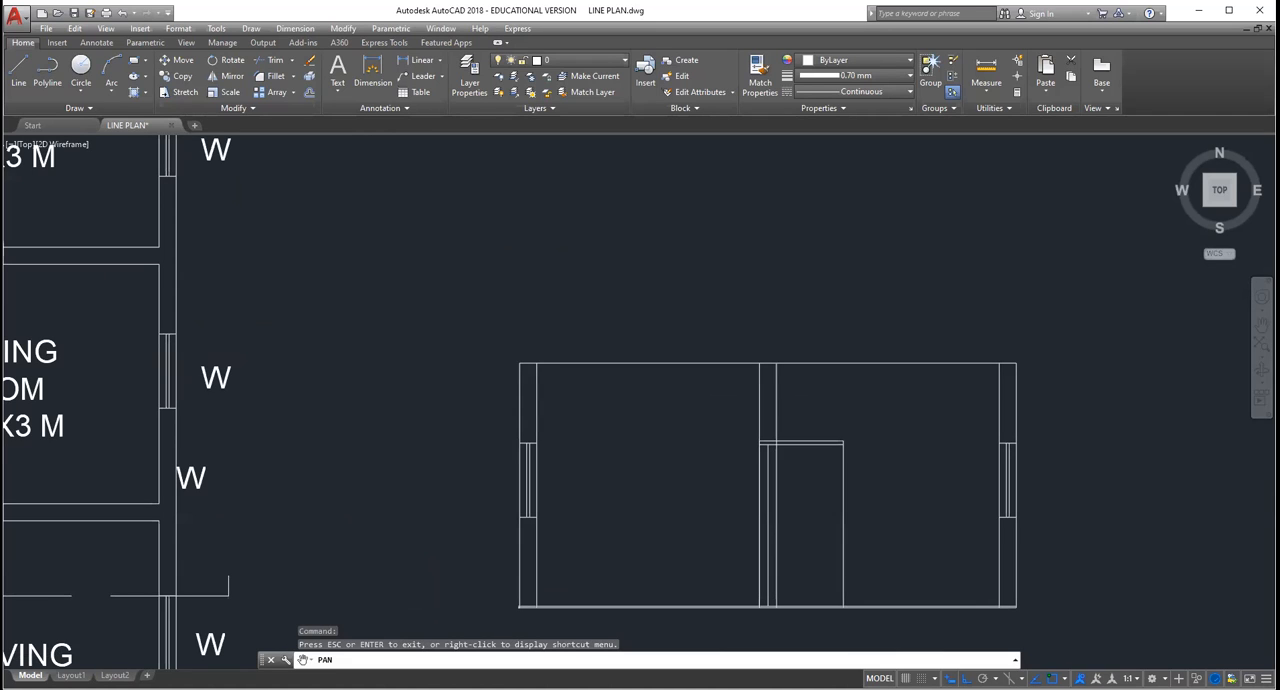
{"action": "scroll", "coordinate": [676, 316], "scroll_direction": "down", "scroll_amount": 2}
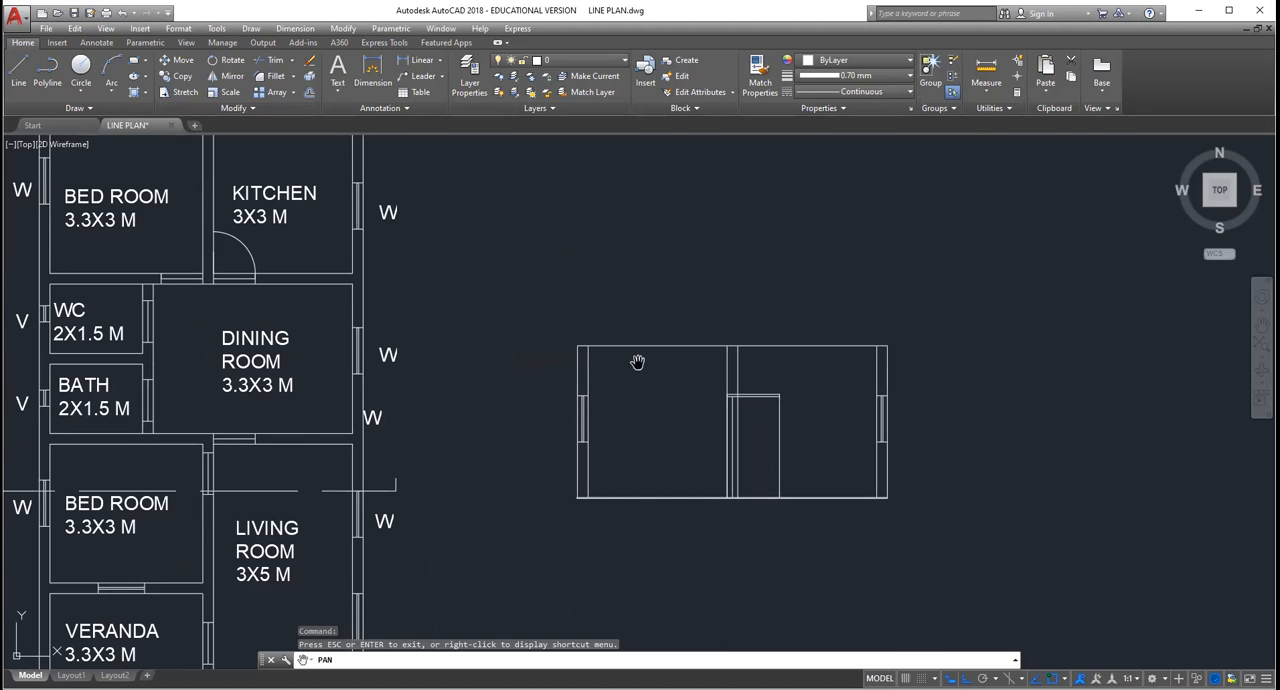
Step: Add a 0.15 m thick roof slab across the full width above the section view's walls
{"action": "key", "text": "Escape"}
{"action": "key", "text": "Escape"}
{"action": "key", "text": "Escape"}
{"action": "scroll", "coordinate": [656, 442], "scroll_direction": "up", "scroll_amount": 2}
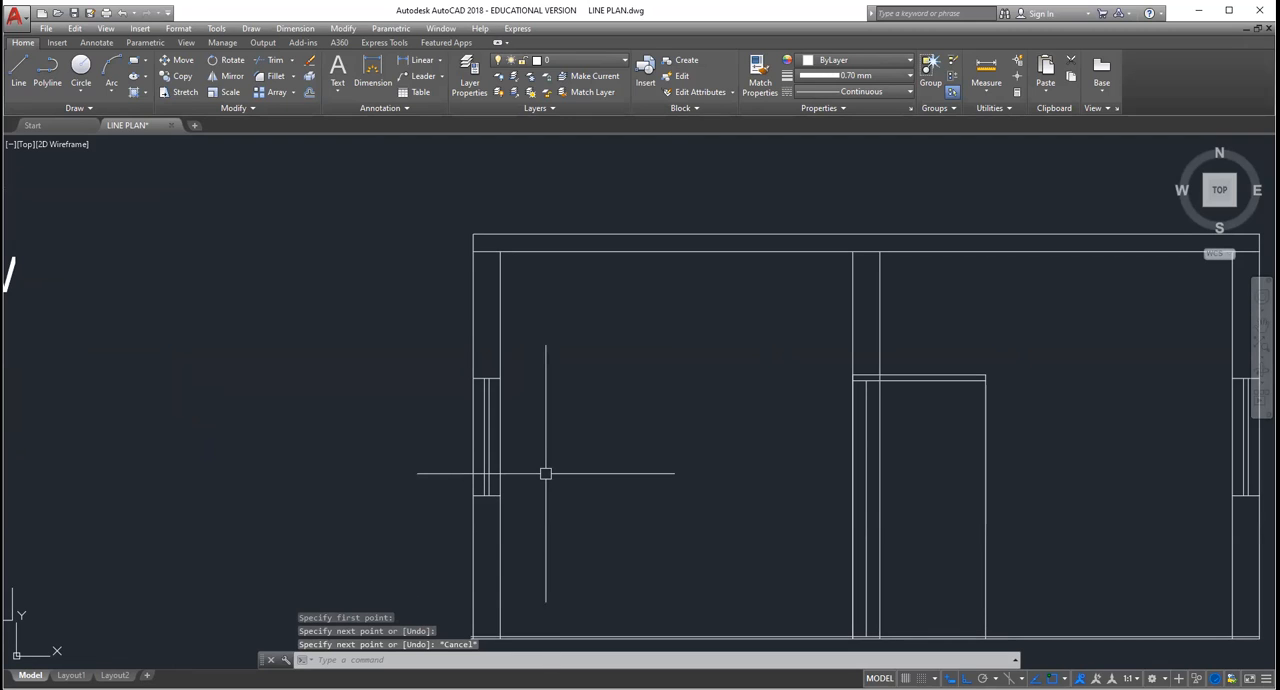
{"action": "scroll", "coordinate": [503, 300], "scroll_direction": "down", "scroll_amount": 4}
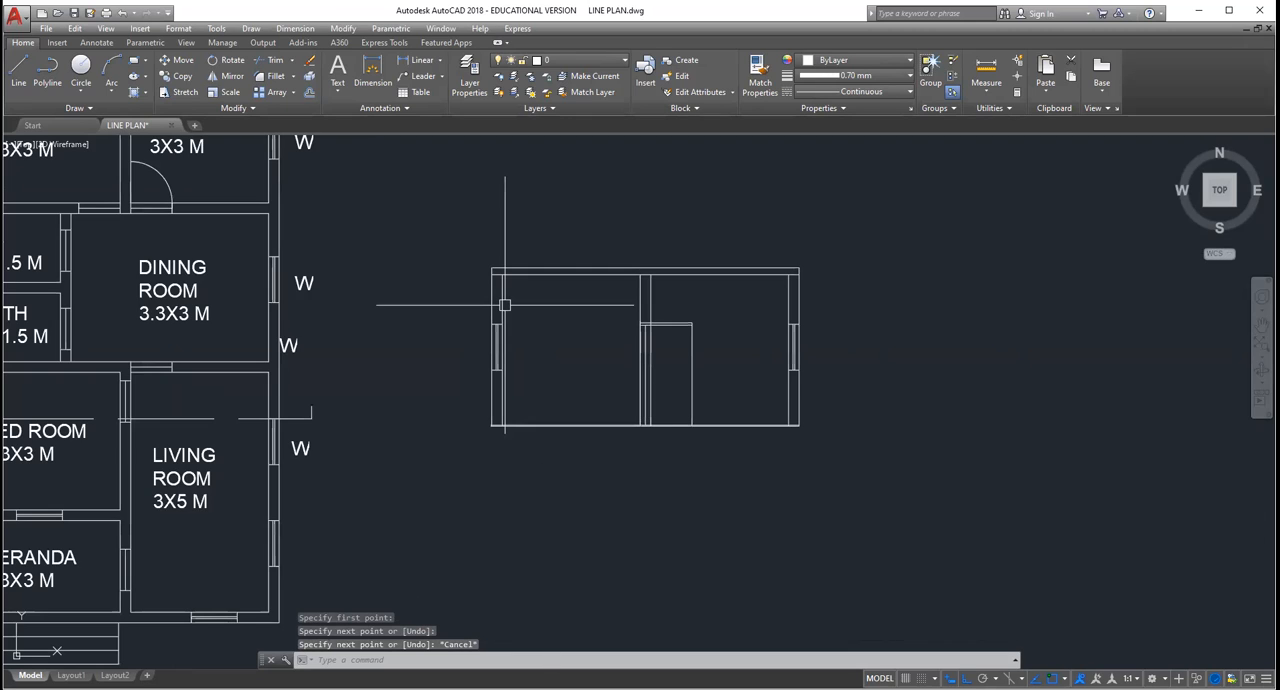
{"action": "scroll", "coordinate": [505, 305], "scroll_direction": "up", "scroll_amount": 2}
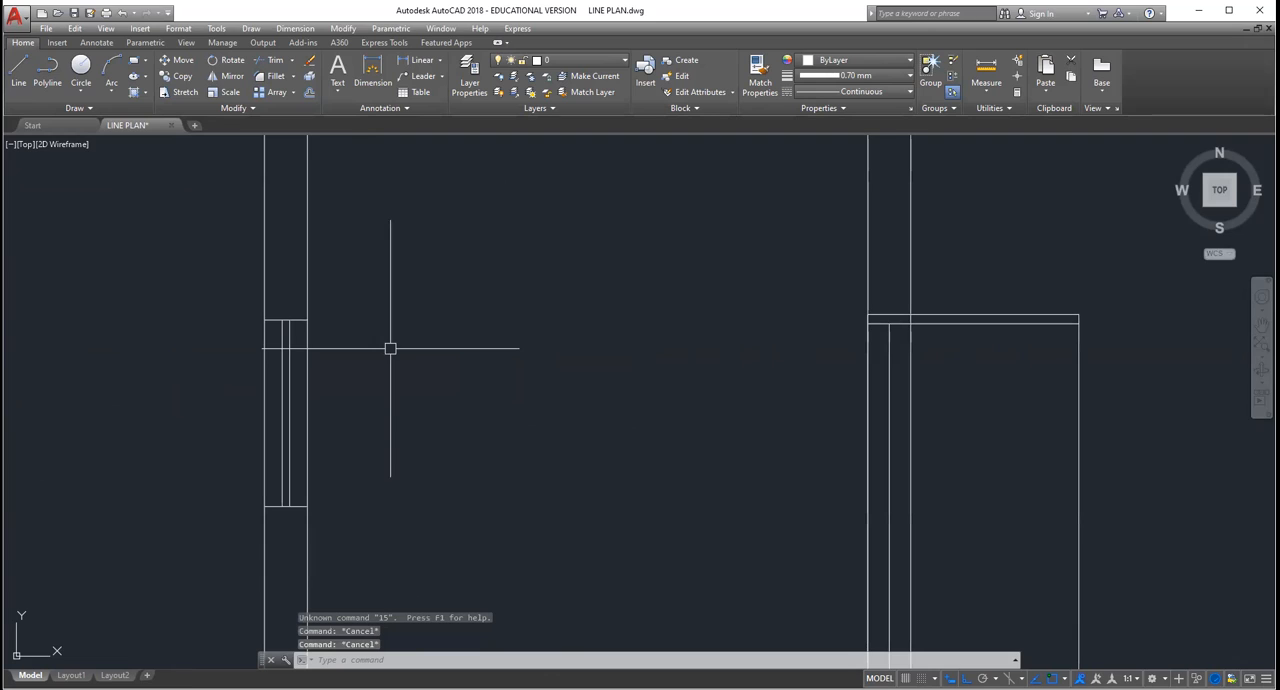
{"action": "left_click", "coordinate": [298, 319]}
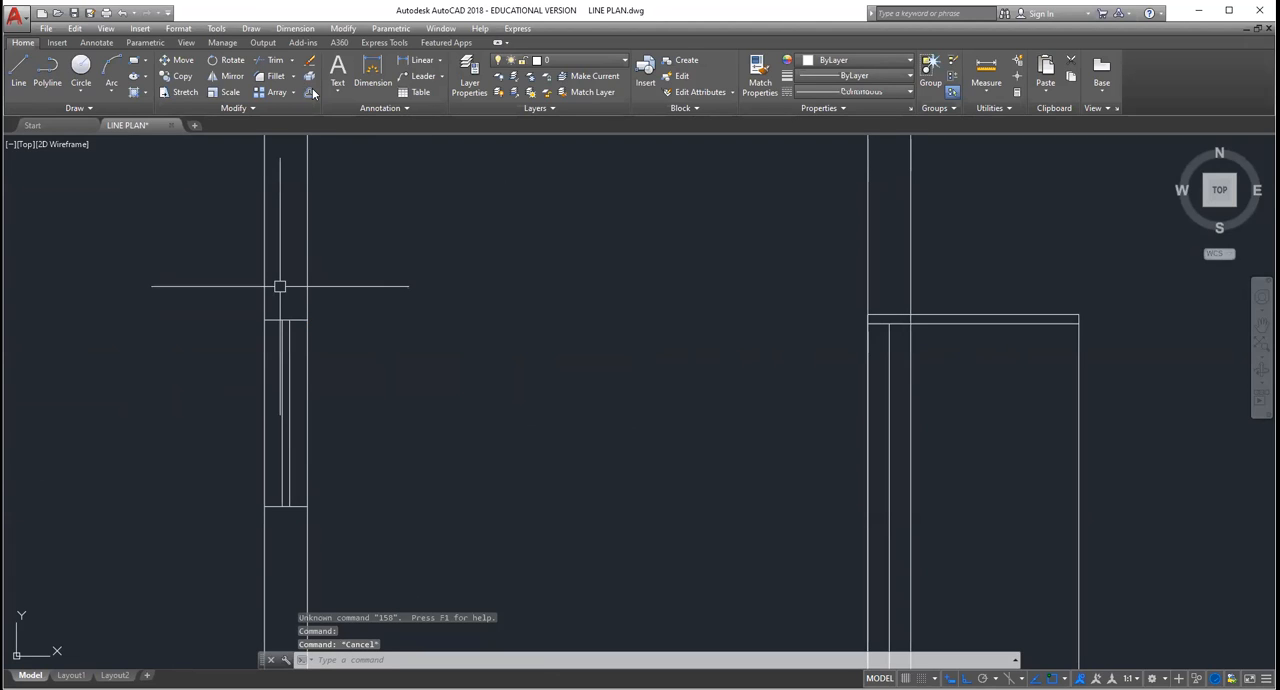
{"action": "key", "text": "Escape"}
{"action": "key", "text": "Escape"}
{"action": "left_click", "coordinate": [317, 96]}
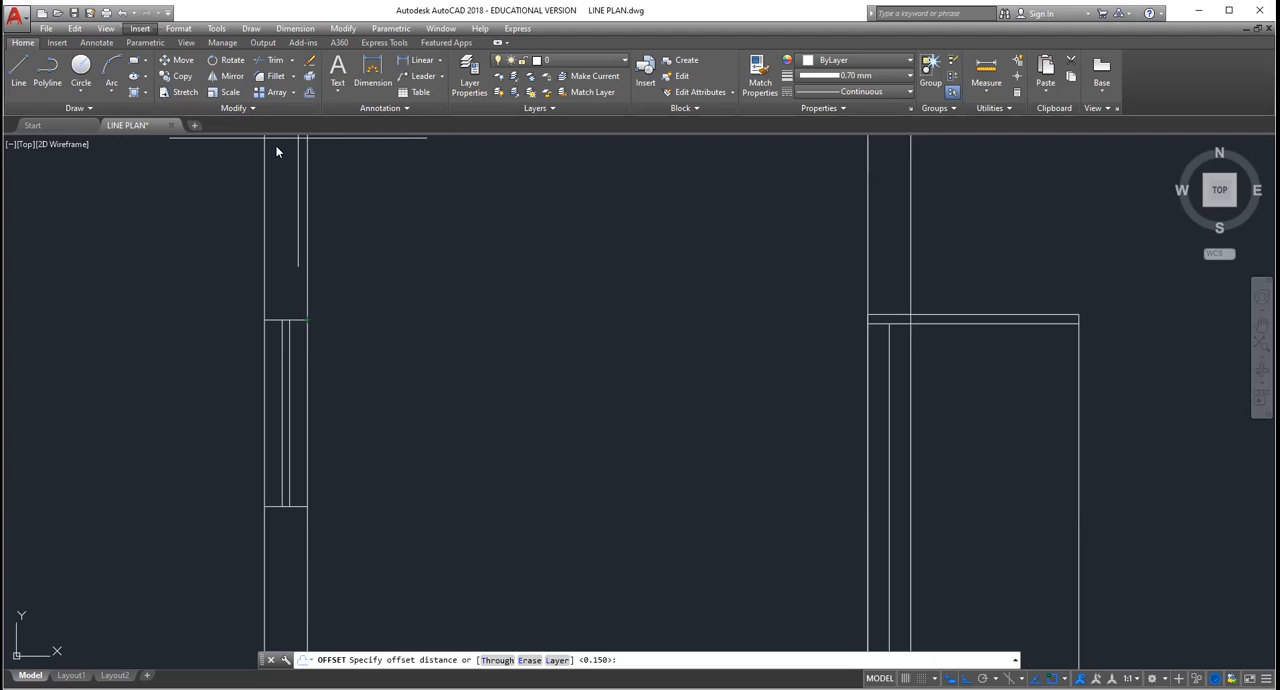
{"action": "left_click", "coordinate": [178, 28]}
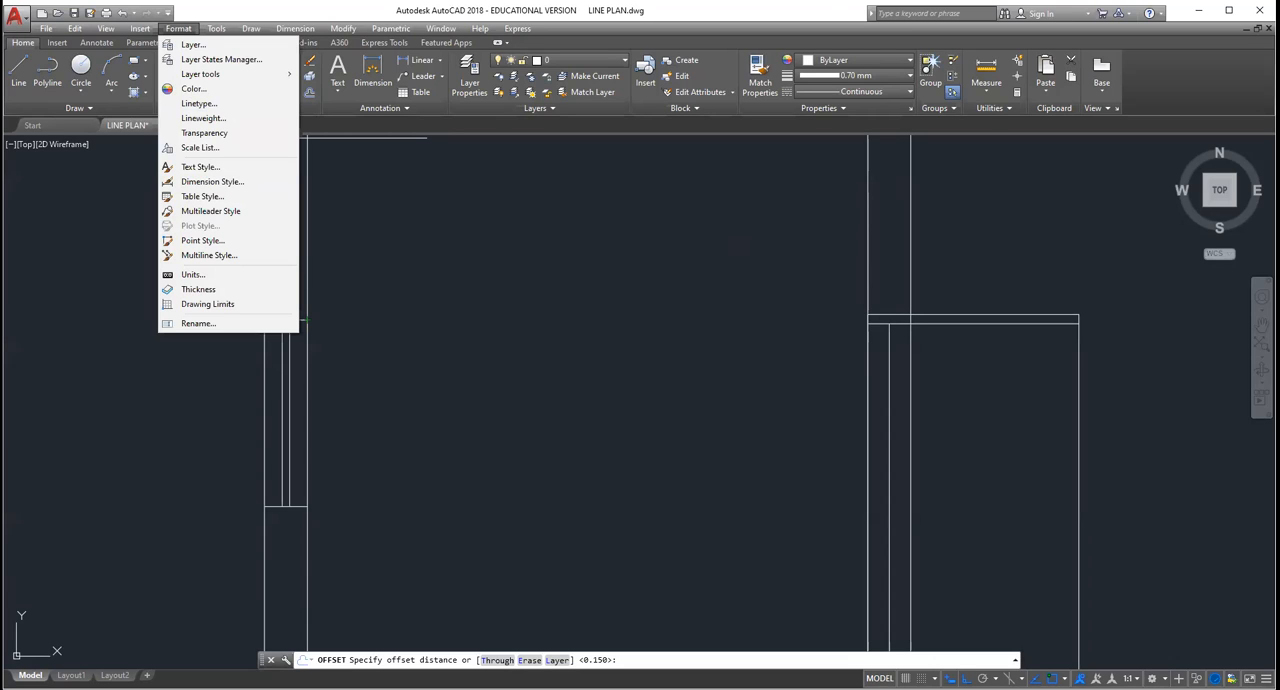
{"action": "key", "text": "Escape"}
{"action": "scroll", "coordinate": [321, 291], "scroll_direction": "up", "scroll_amount": 2}
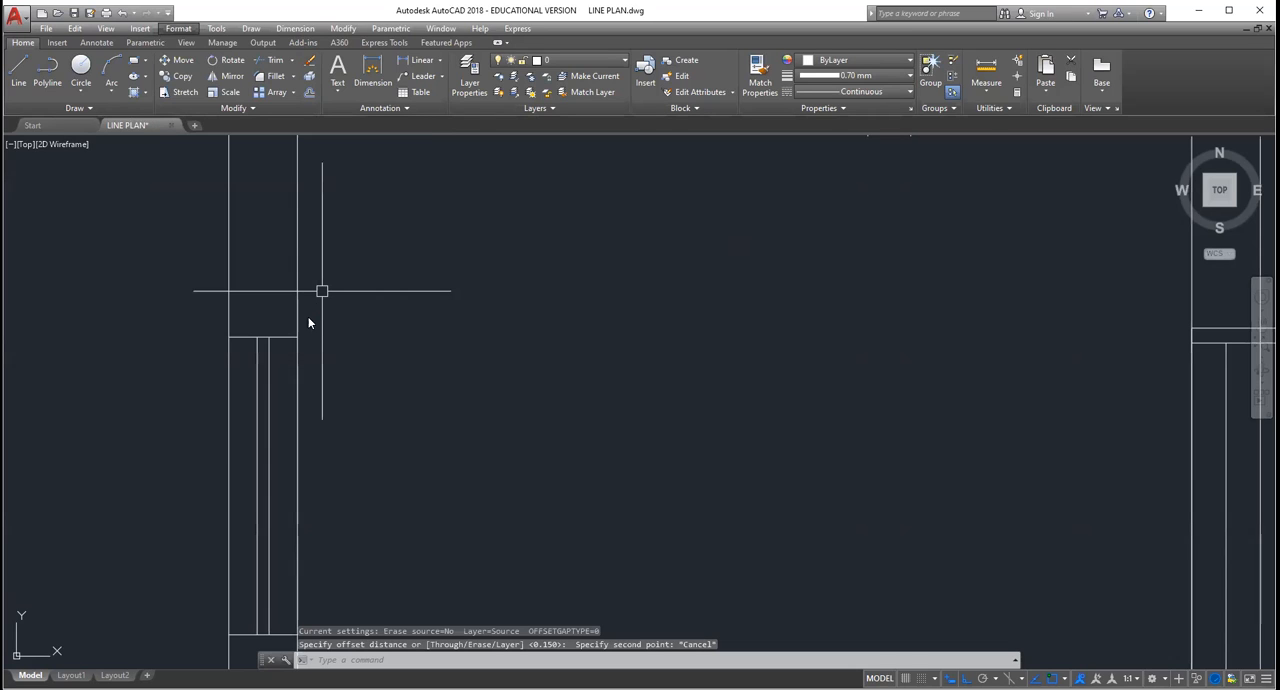
{"action": "scroll", "coordinate": [316, 337], "scroll_direction": "down", "scroll_amount": 3}
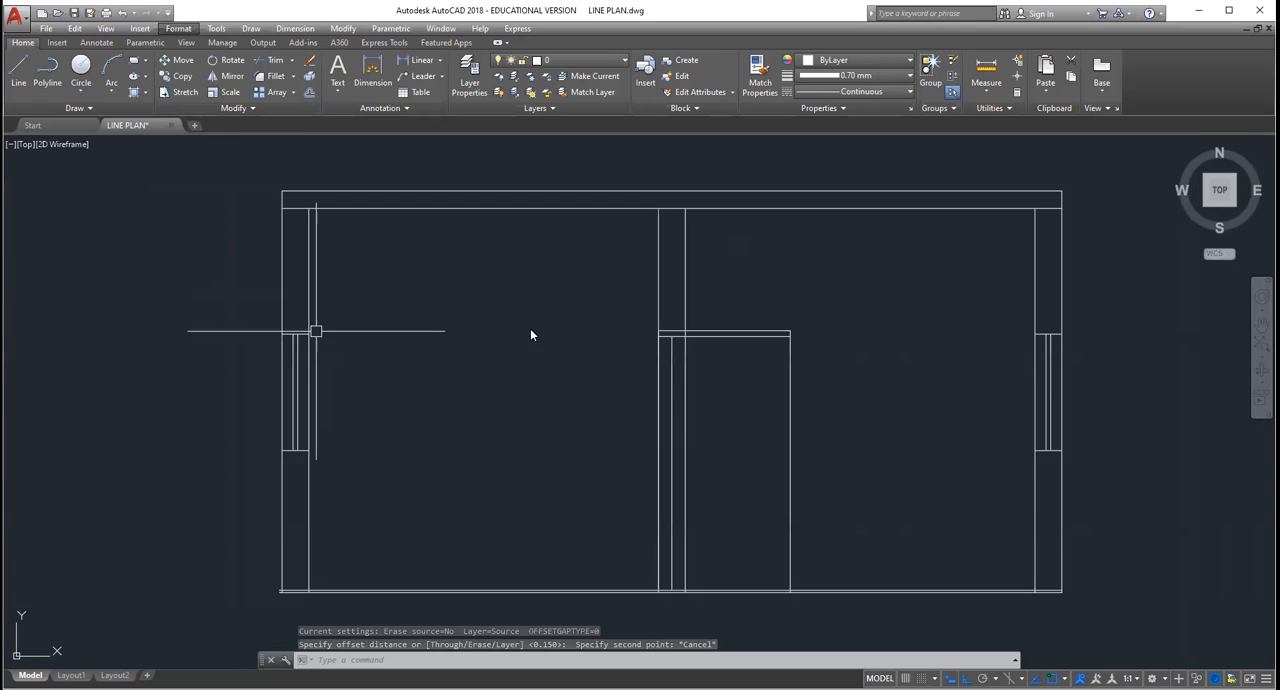
{"action": "scroll", "coordinate": [477, 221], "scroll_direction": "down", "scroll_amount": 2}
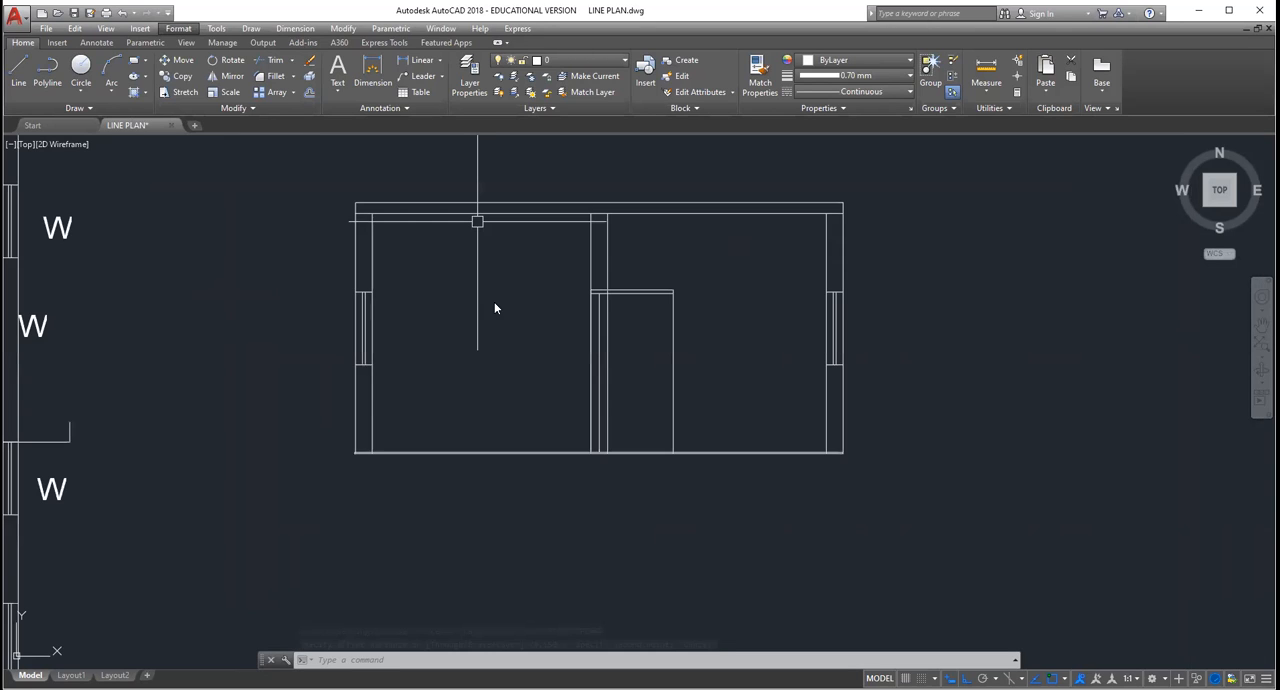
{"action": "scroll", "coordinate": [497, 315], "scroll_direction": "up", "scroll_amount": 4}
{"action": "scroll", "coordinate": [497, 312], "scroll_direction": "down", "scroll_amount": 4}
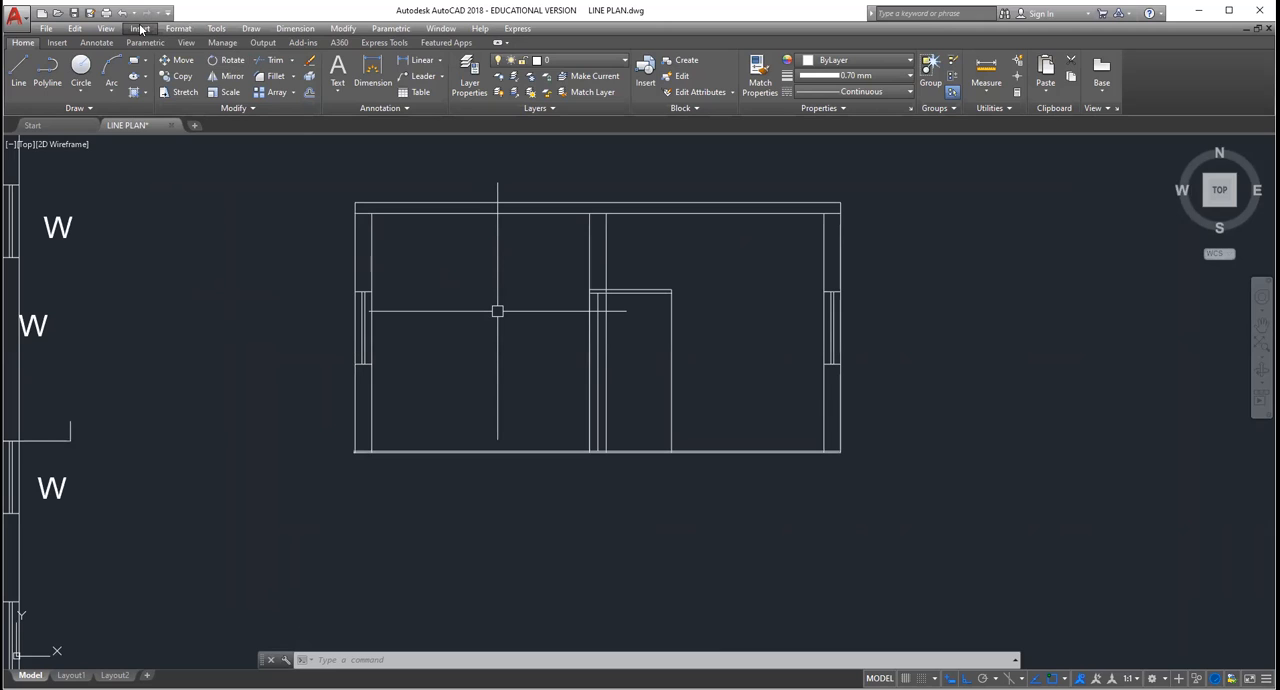
{"action": "left_click", "coordinate": [178, 30]}
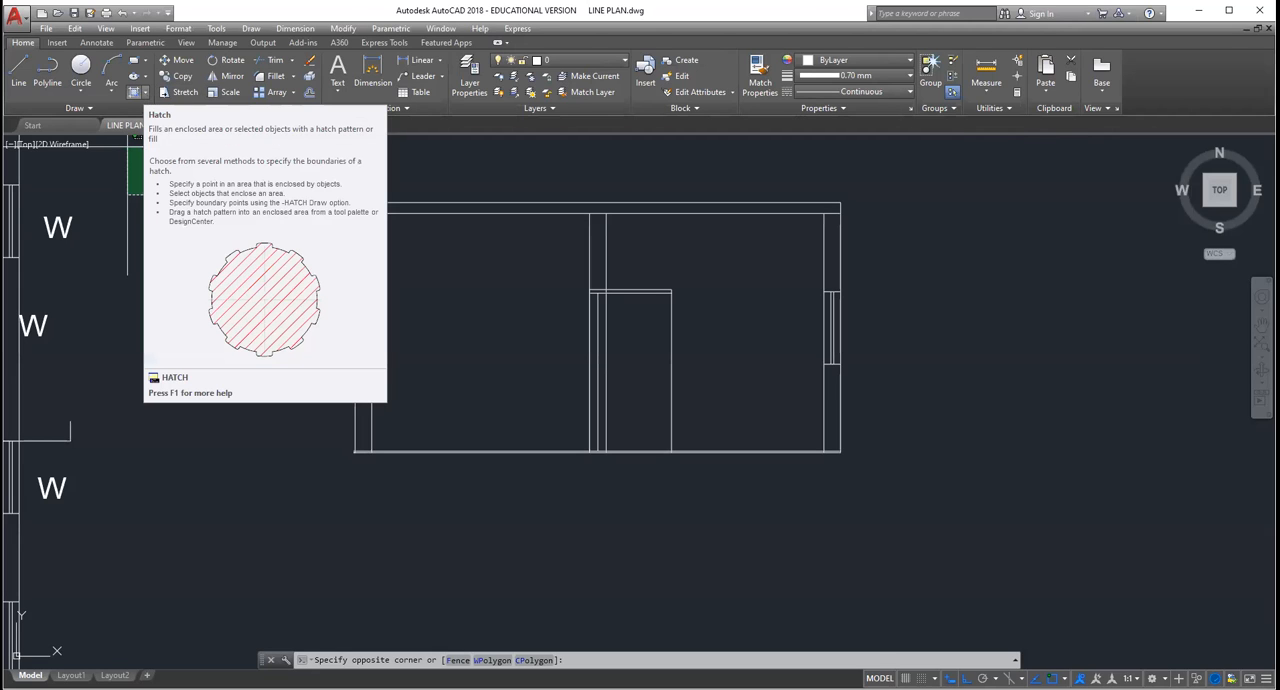
{"action": "scroll", "coordinate": [338, 188], "scroll_direction": "up", "scroll_amount": 2}
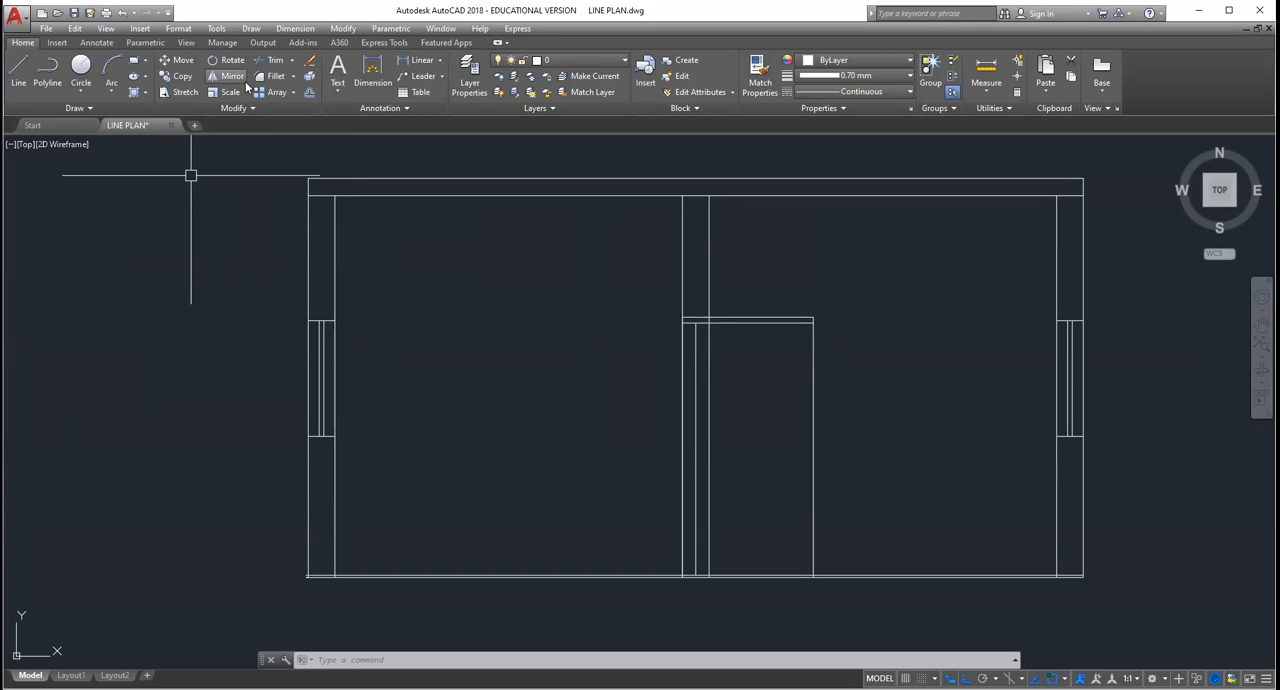
Step: Offset the window head lines upward by 0.15 to form lintels over both outer wall windows in the section view
{"action": "left_click", "coordinate": [310, 92]}
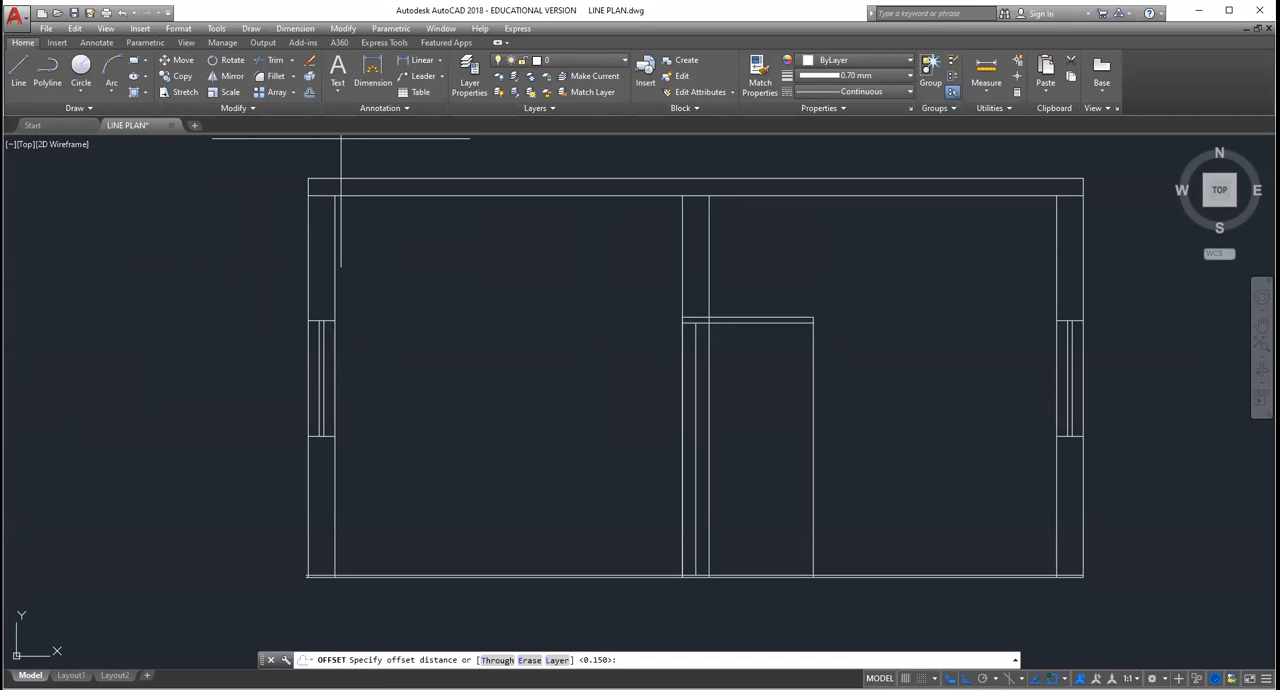
{"action": "key", "text": "Escape"}
{"action": "scroll", "coordinate": [315, 341], "scroll_direction": "up", "scroll_amount": 4}
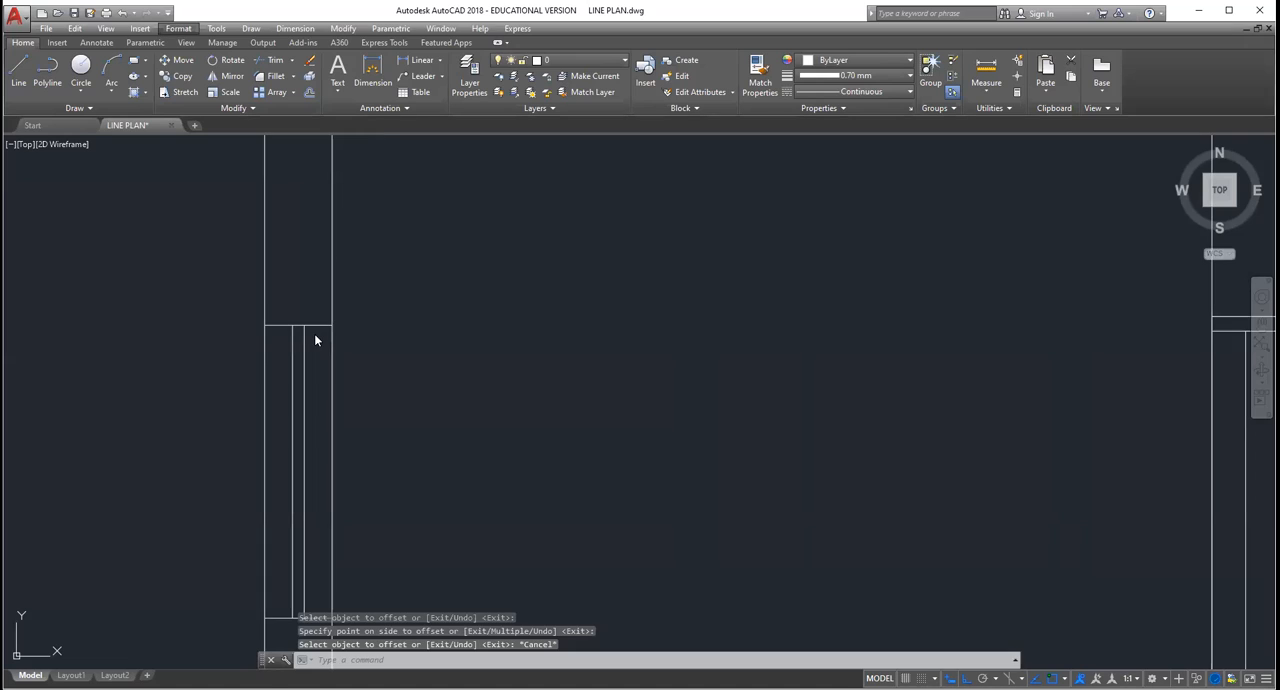
{"action": "left_click", "coordinate": [571, 411]}
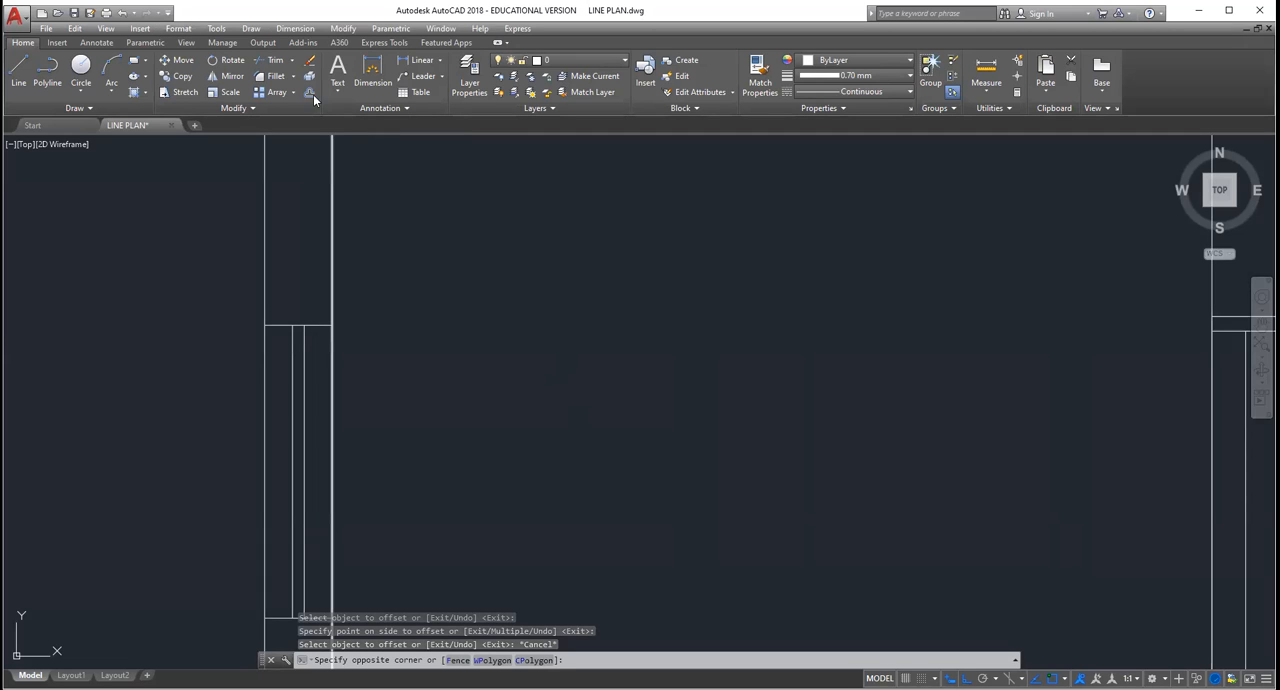
{"action": "key", "text": "Escape"}
{"action": "key", "text": "Escape"}
{"action": "key", "text": "Escape"}
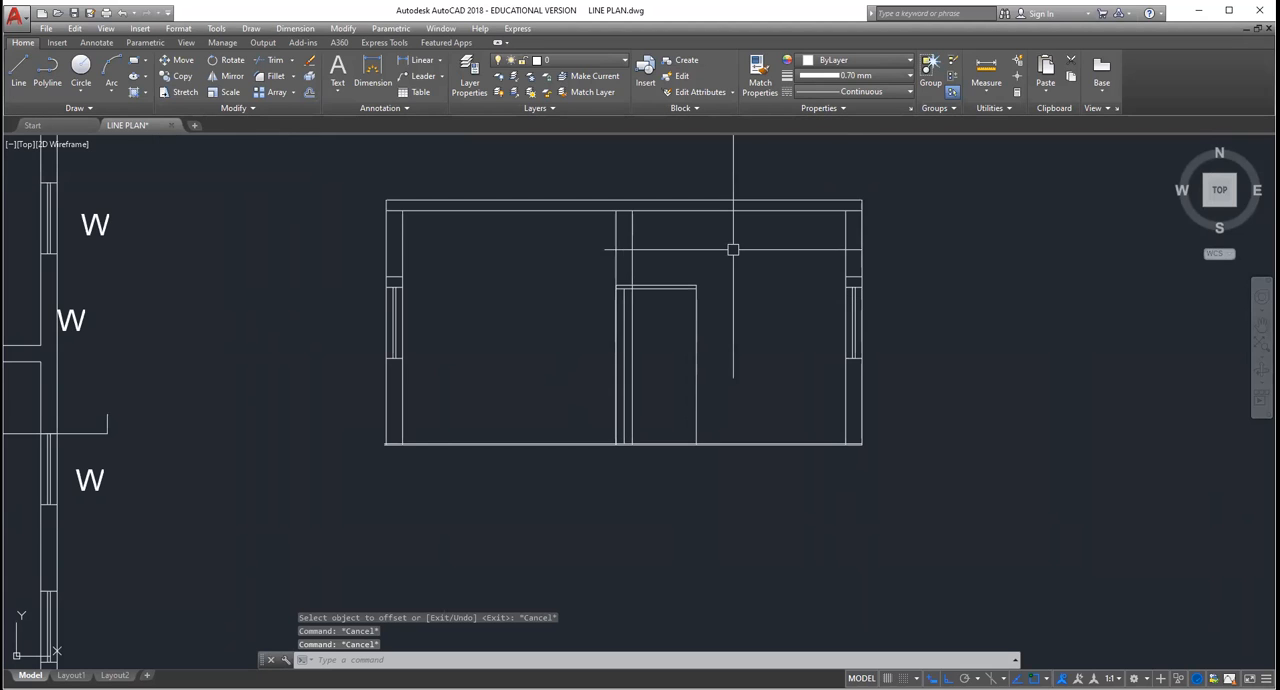
Step: Hatch the area between the outer wall and the inner wall in the section view with the BRICK pattern at scale 1
{"action": "scroll", "coordinate": [725, 270], "scroll_direction": "up", "scroll_amount": 2}
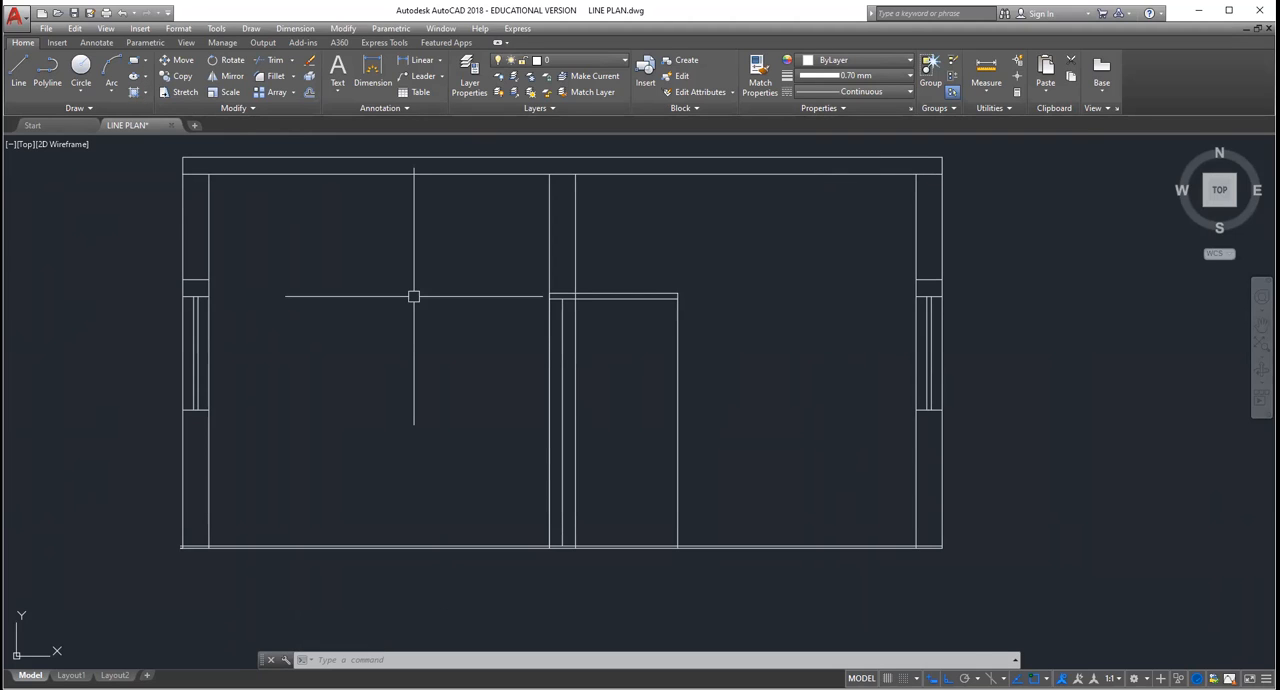
{"action": "scroll", "coordinate": [414, 296], "scroll_direction": "down", "scroll_amount": 2}
{"action": "scroll", "coordinate": [416, 302], "scroll_direction": "up", "scroll_amount": 2}
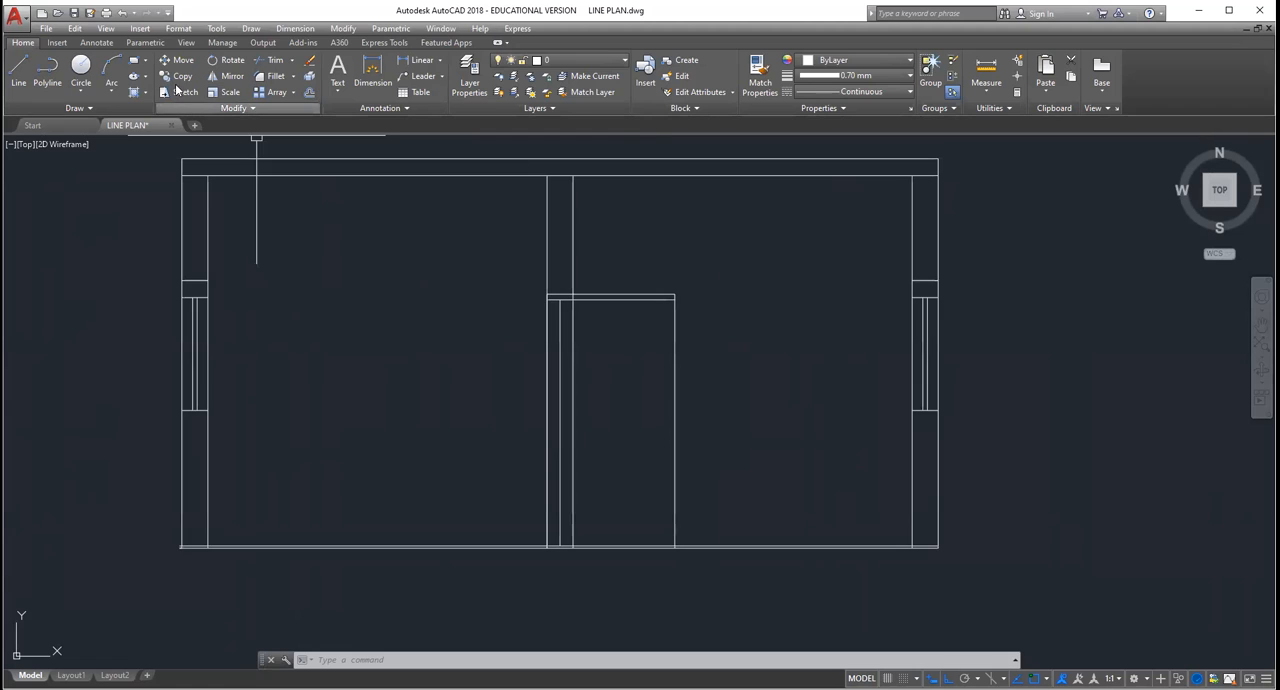
{"action": "left_click", "coordinate": [145, 92]}
{"action": "left_click", "coordinate": [166, 113]}
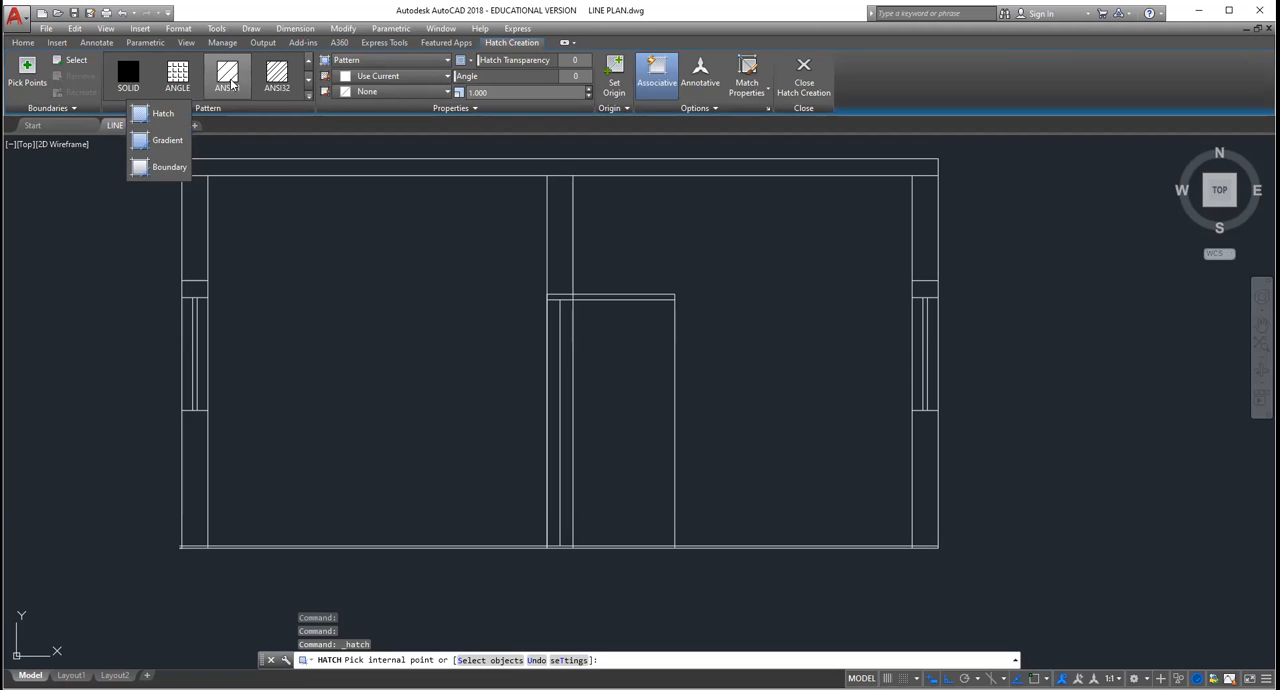
{"action": "left_click", "coordinate": [307, 84]}
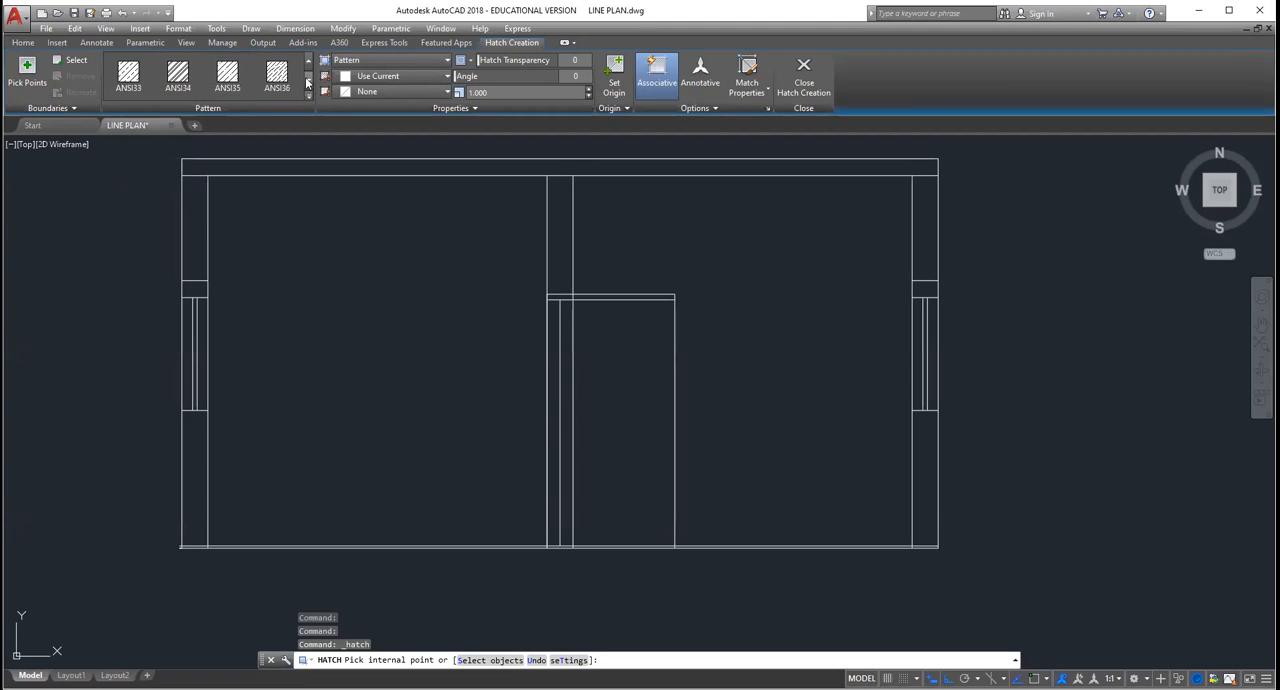
{"action": "left_click", "coordinate": [307, 96]}
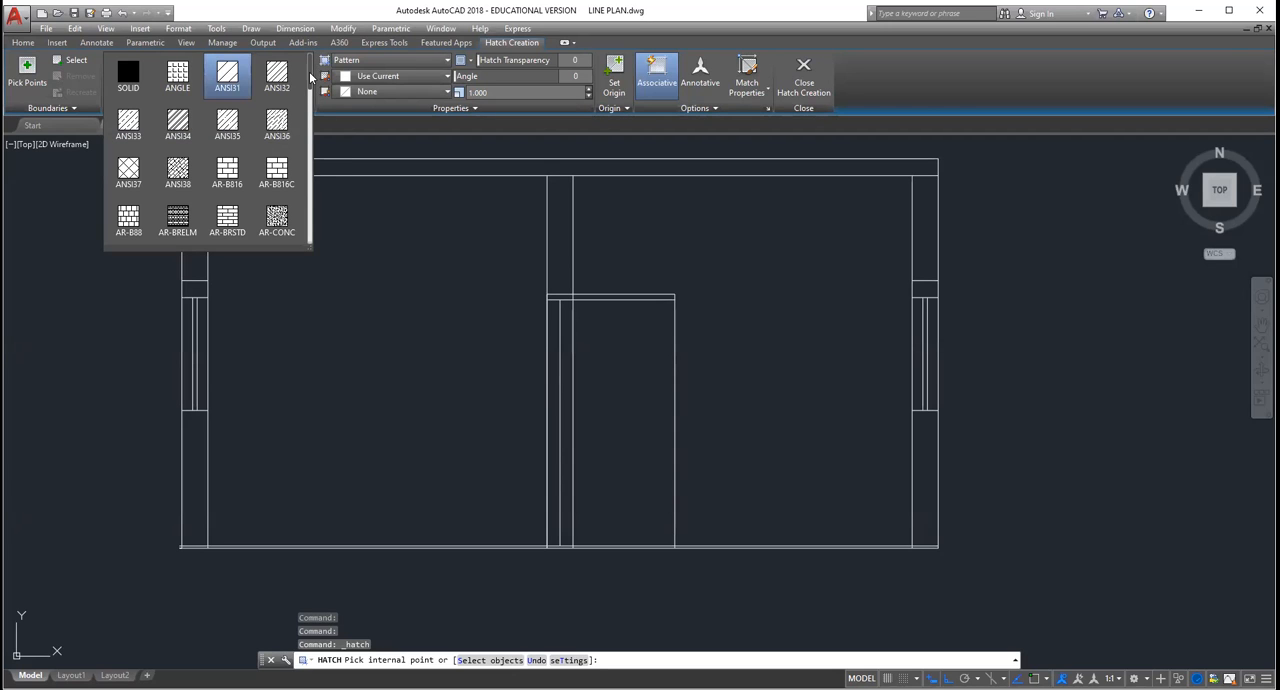
{"action": "scroll", "coordinate": [310, 92], "scroll_direction": "down", "scroll_amount": 1}
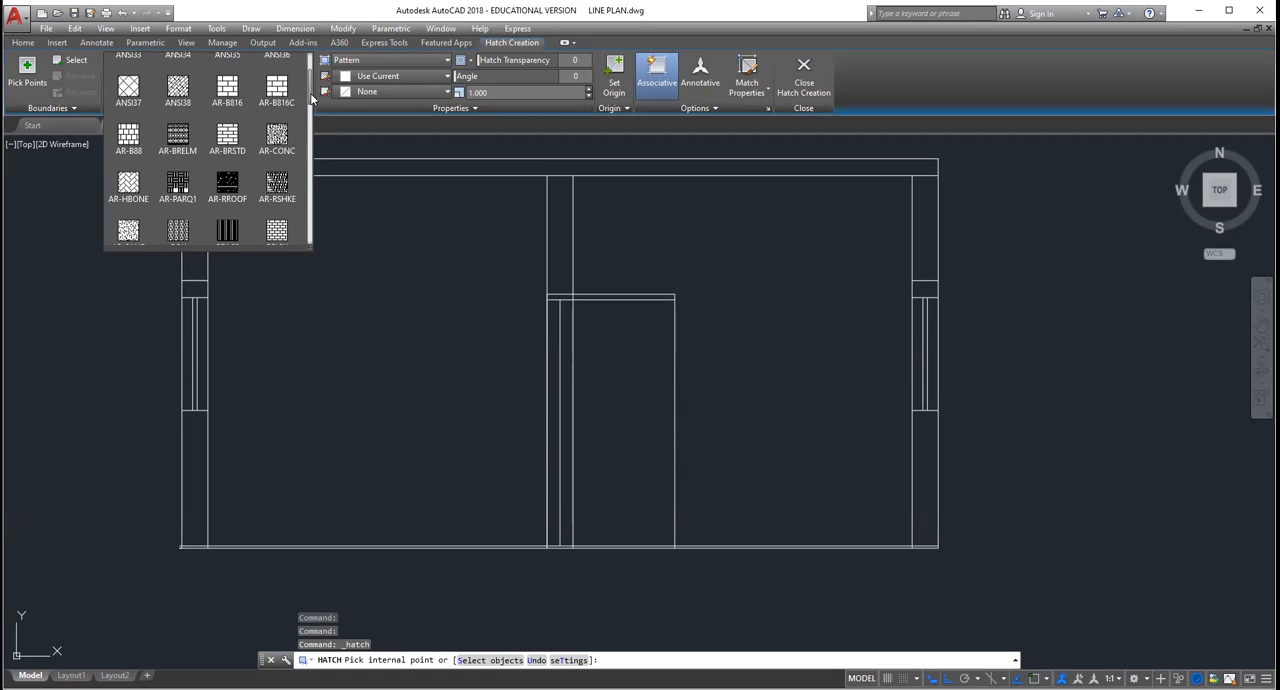
{"action": "scroll", "coordinate": [311, 100], "scroll_direction": "down", "scroll_amount": 1}
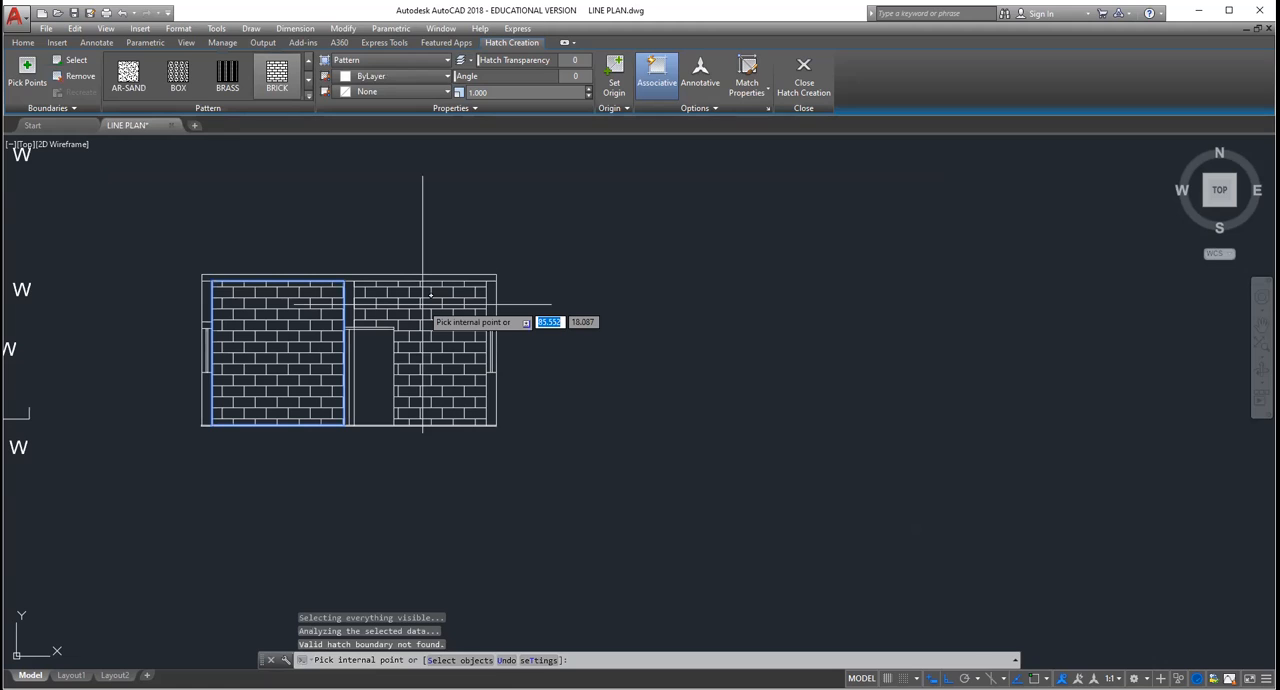
{"action": "key", "text": "Escape"}
Step: Delete the brick hatch from the room area of the section view
{"action": "scroll", "coordinate": [425, 305], "scroll_direction": "up", "scroll_amount": 4}
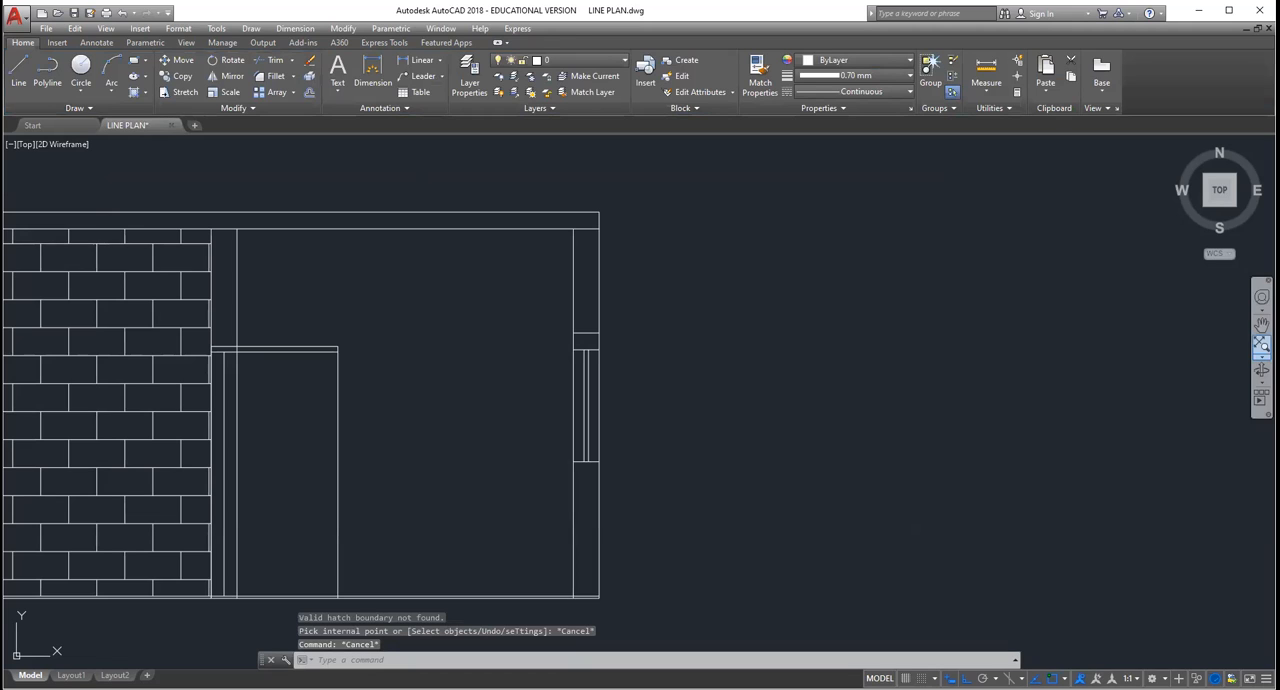
{"action": "left_click", "coordinate": [285, 320]}
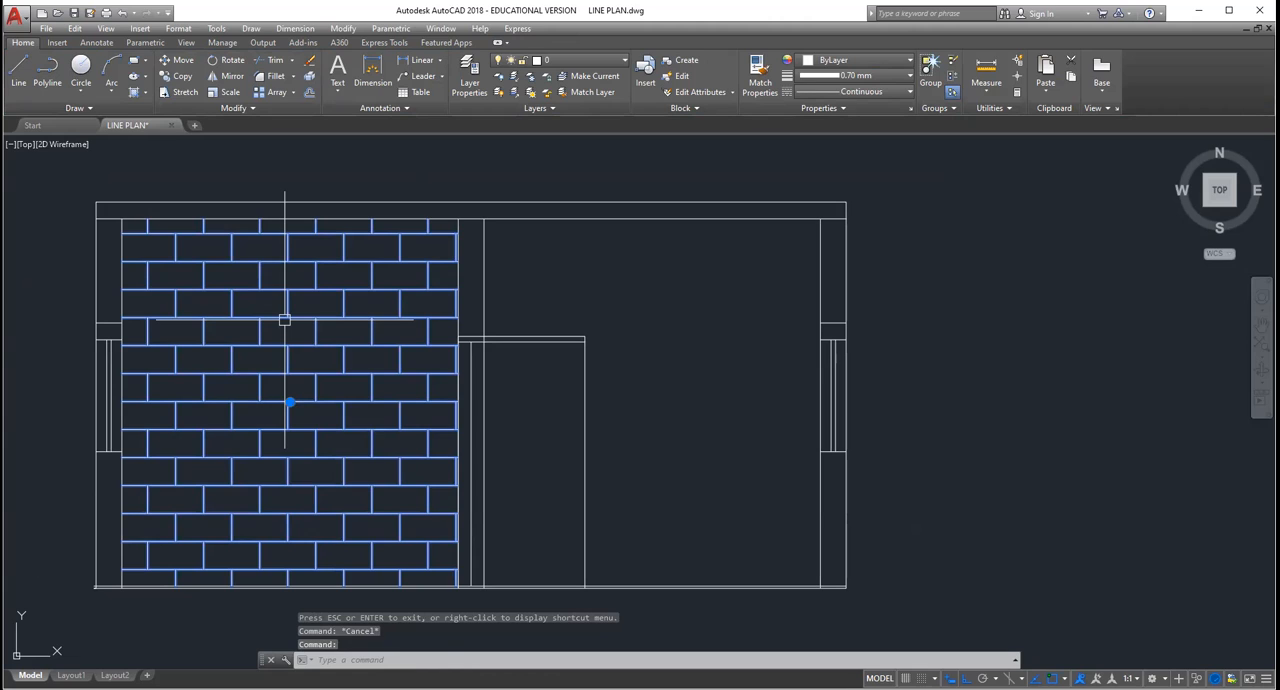
{"action": "key", "text": "Delete"}
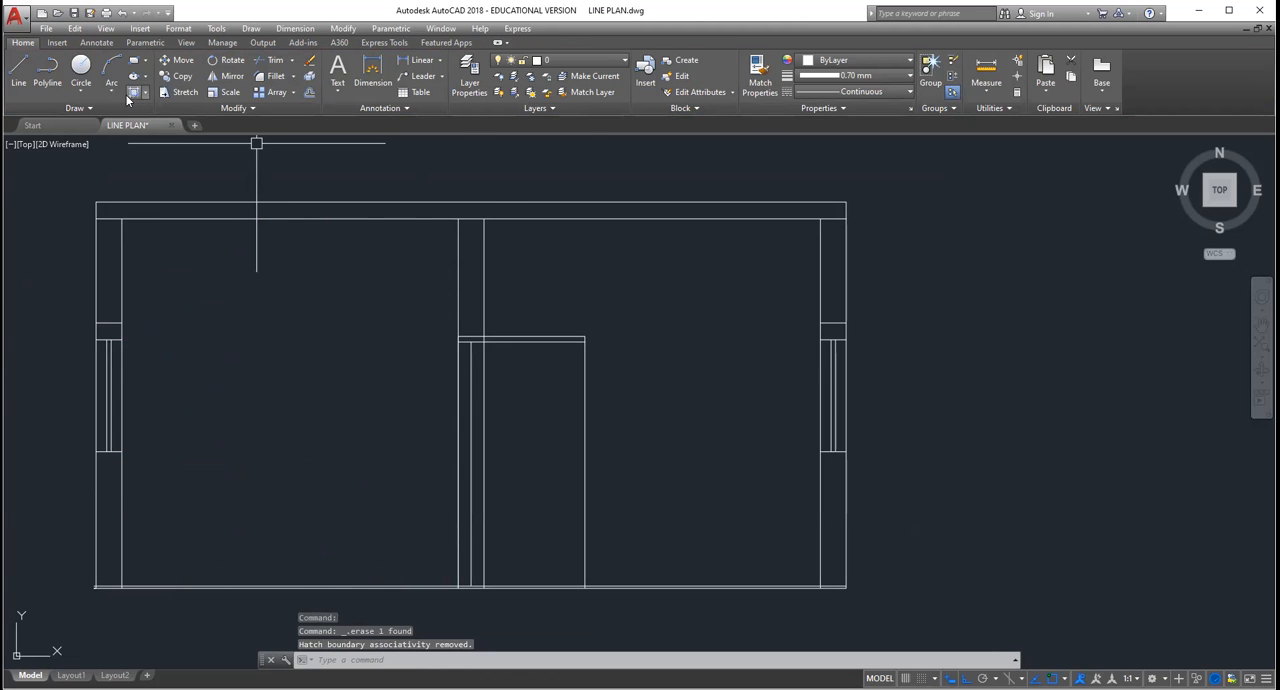
Step: Fill one pane of each front elevation window with the GR_LINEAR gradient in blue and yellow
{"action": "left_click", "coordinate": [133, 92]}
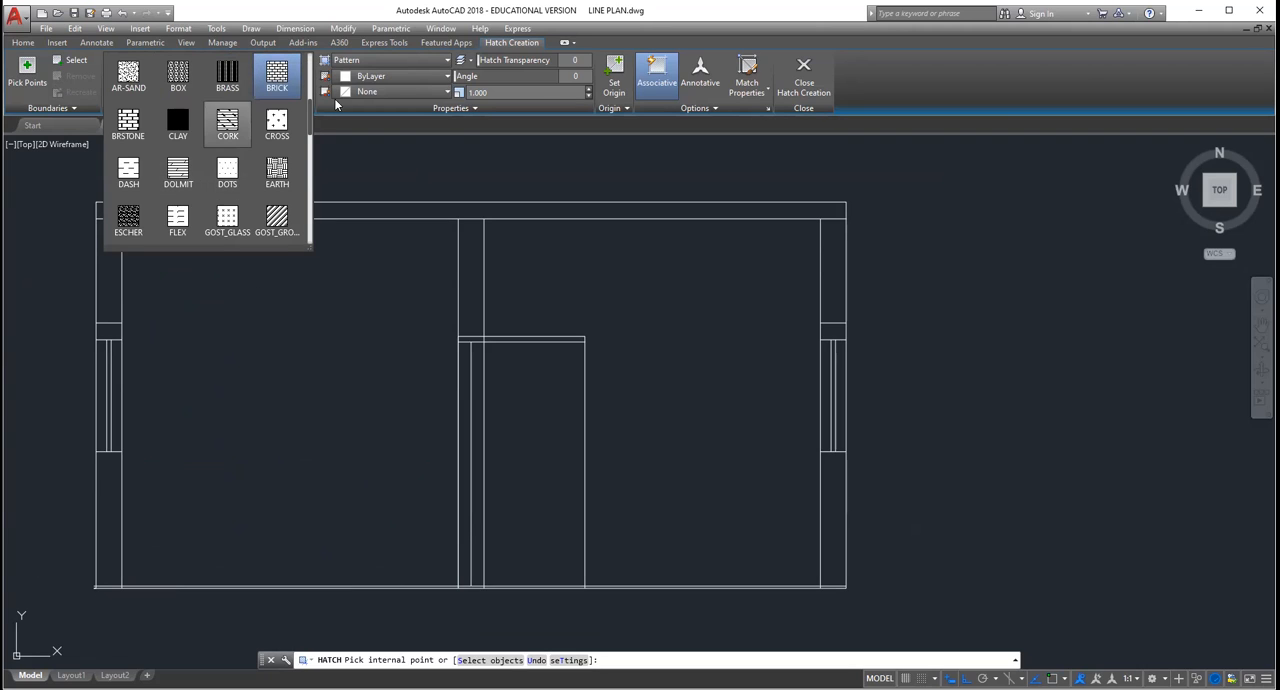
{"action": "left_click_drag", "start_coordinate": [311, 117], "coordinate": [311, 139]}
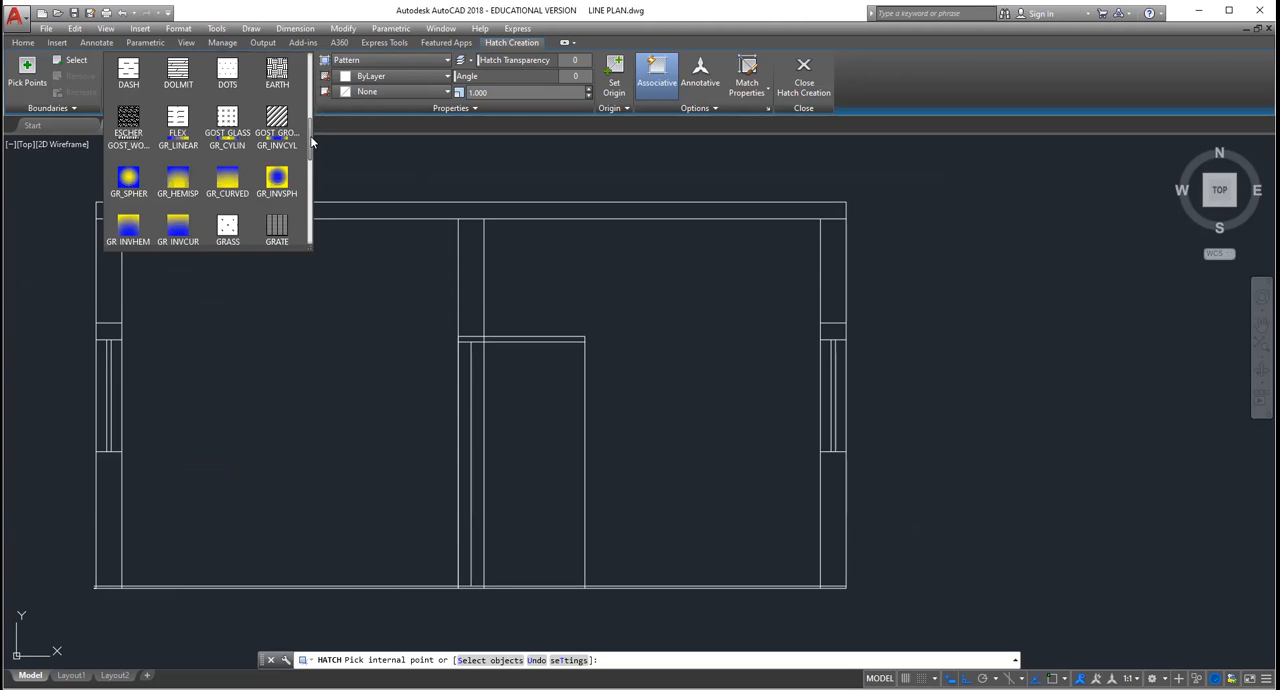
{"action": "left_click", "coordinate": [172, 135]}
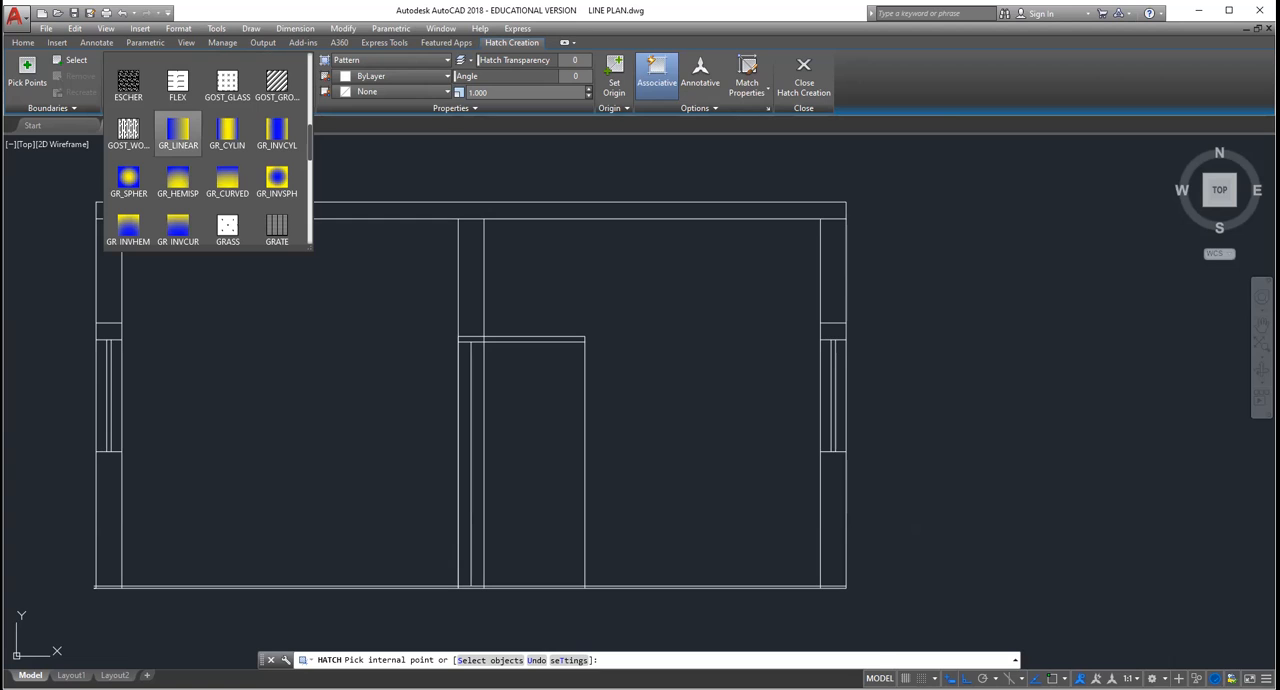
{"action": "middle_click_drag", "start_coordinate": [363, 357], "coordinate": [1215, 311]}
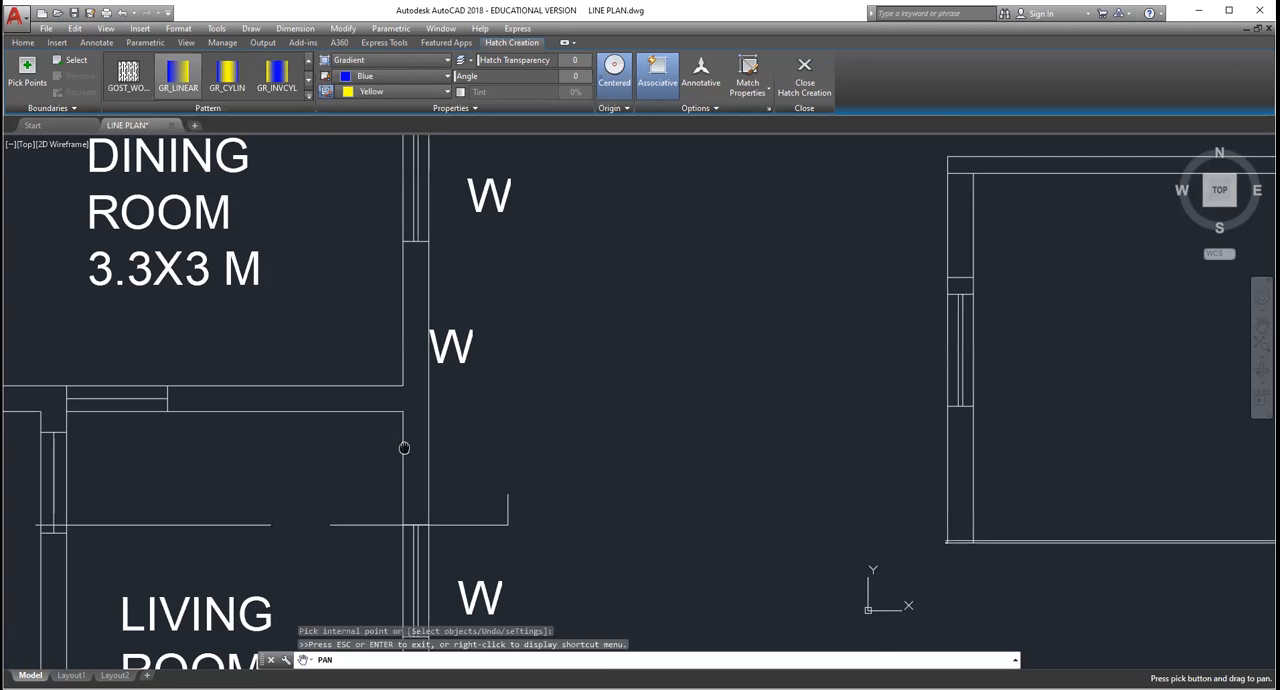
{"action": "scroll", "coordinate": [404, 448], "scroll_direction": "down", "scroll_amount": 3}
{"action": "scroll", "coordinate": [660, 313], "scroll_direction": "down", "scroll_amount": 2}
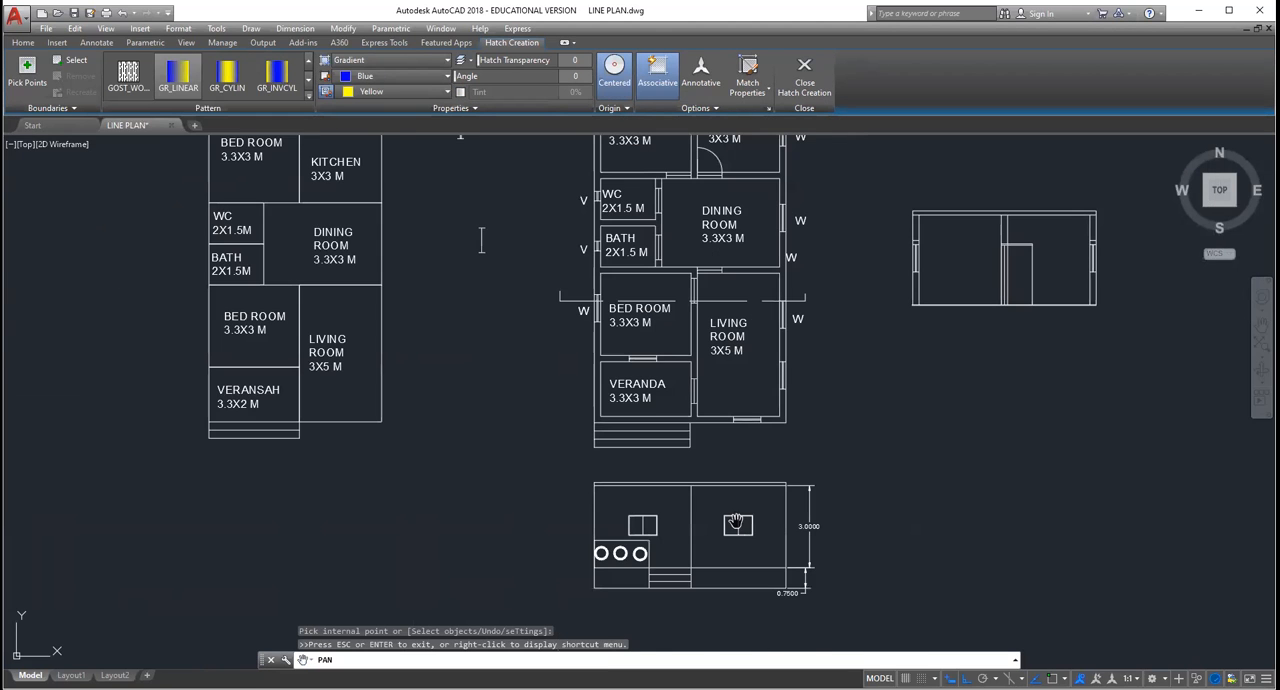
{"action": "scroll", "coordinate": [736, 522], "scroll_direction": "up", "scroll_amount": 3}
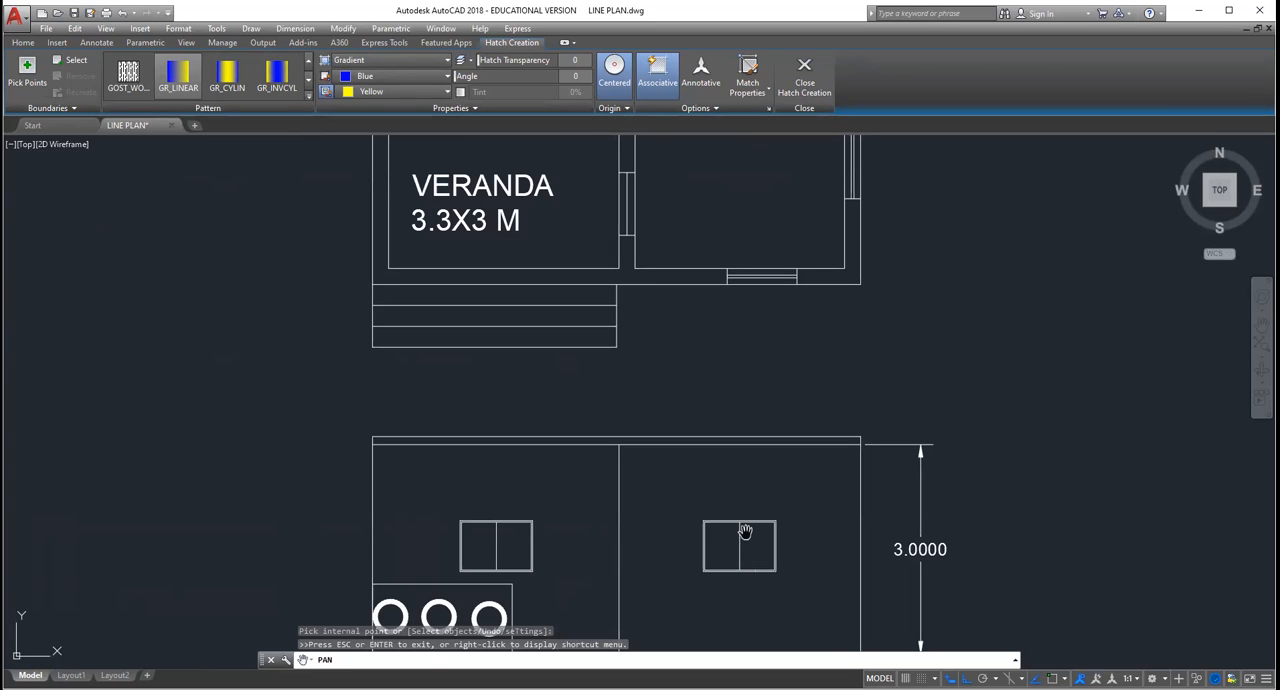
{"action": "key", "text": "Escape"}
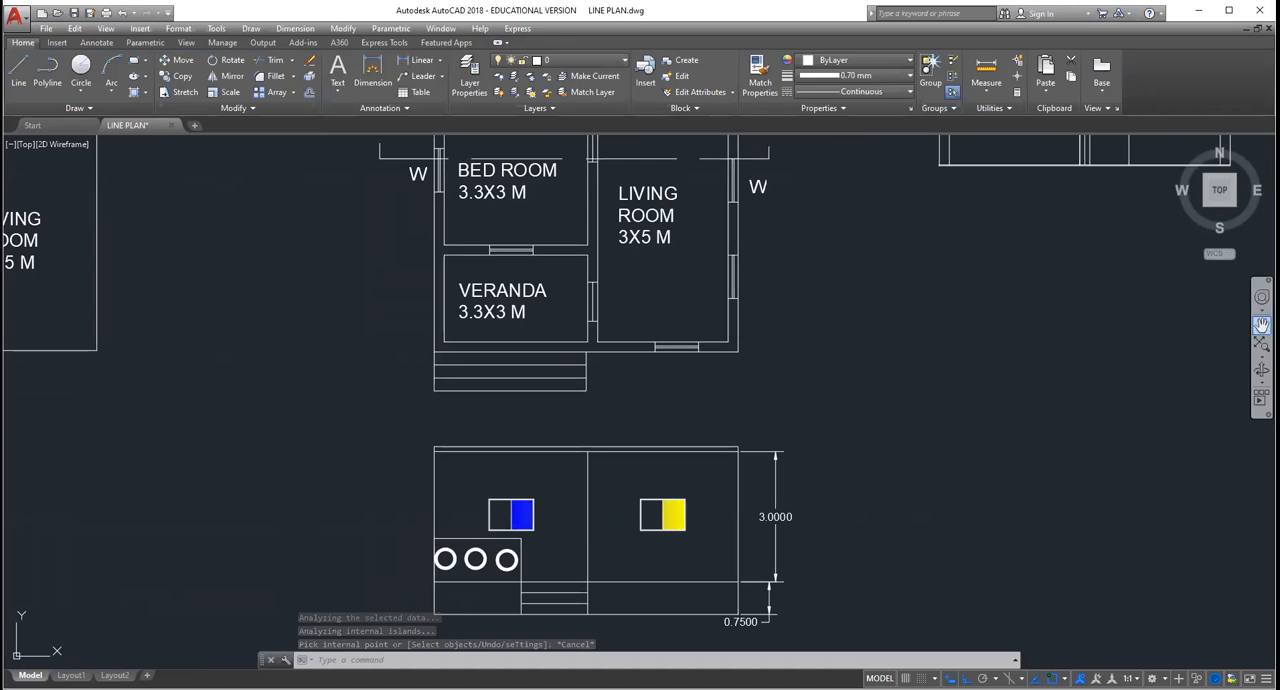
Step: Fill the remaining pane of both front elevation windows with the blue and yellow GR_LINEAR gradient
{"action": "left_click", "coordinate": [1262, 325]}
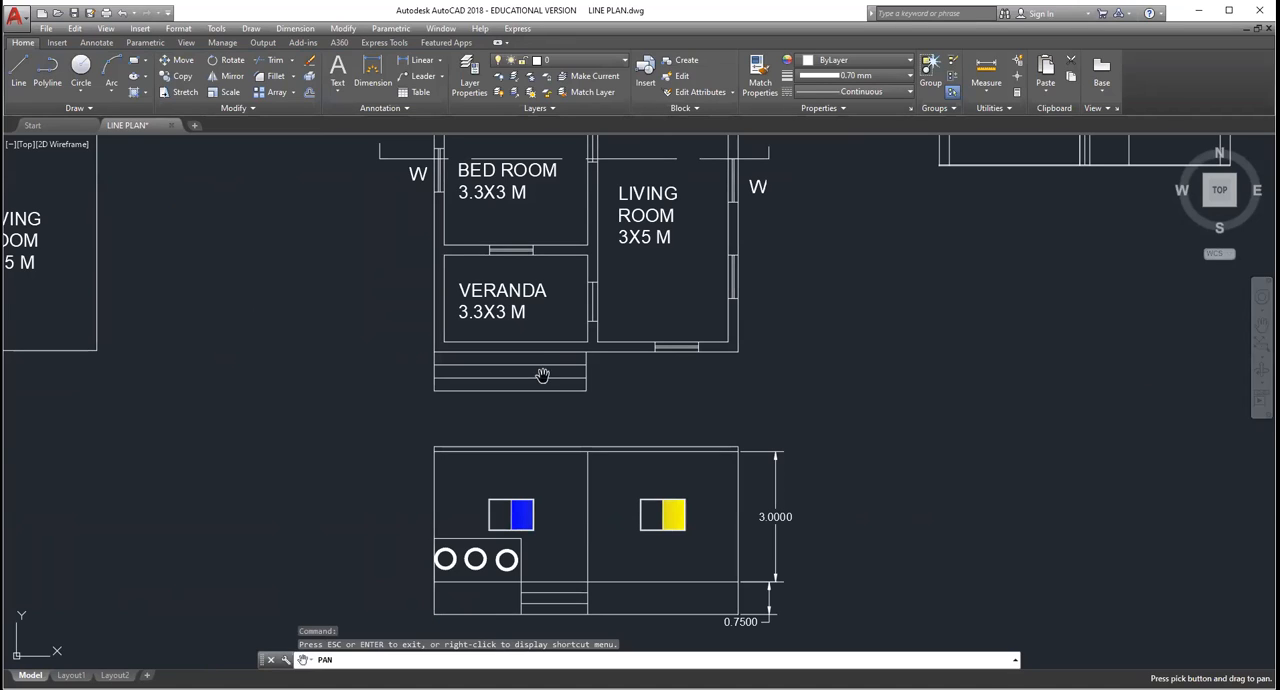
{"action": "left_click", "coordinate": [145, 91]}
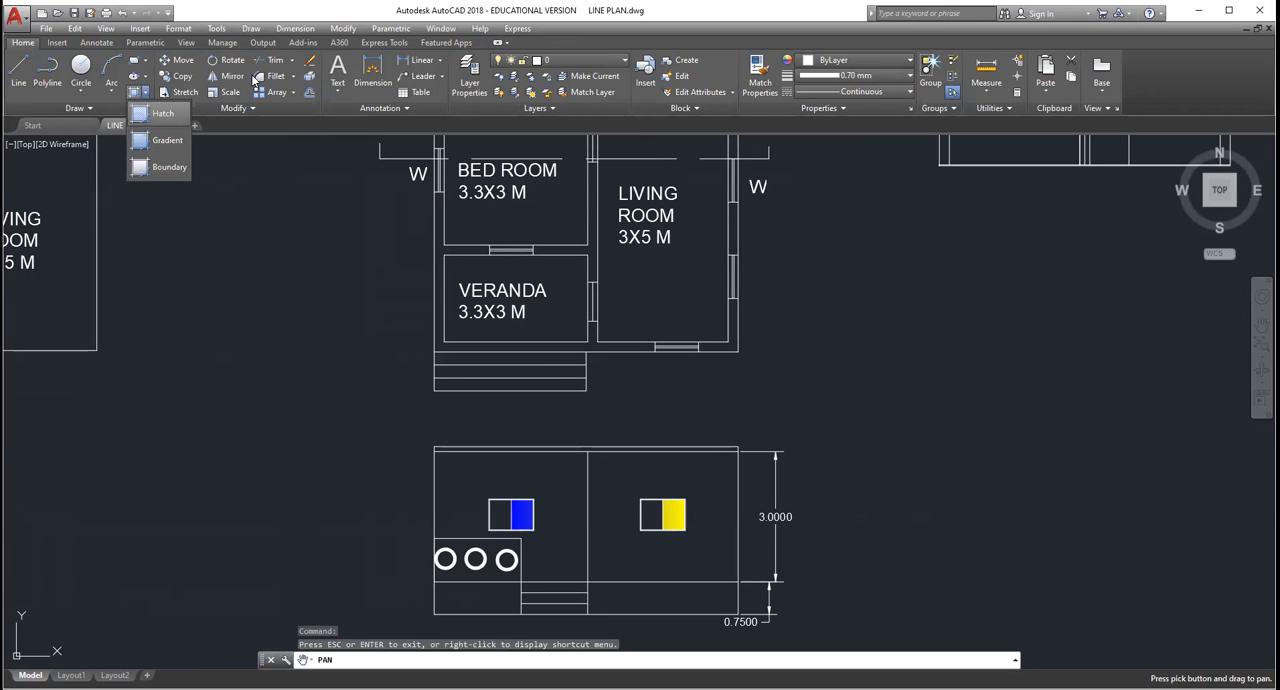
{"action": "left_click", "coordinate": [307, 98]}
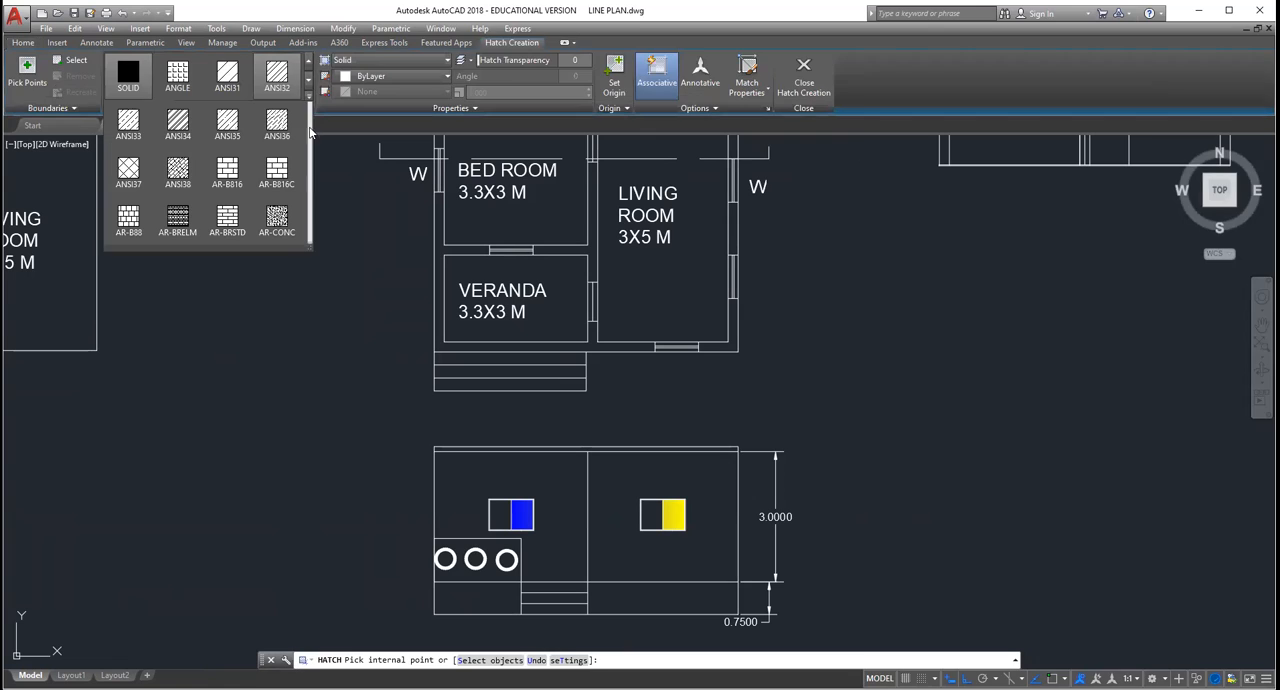
{"action": "left_click", "coordinate": [309, 123]}
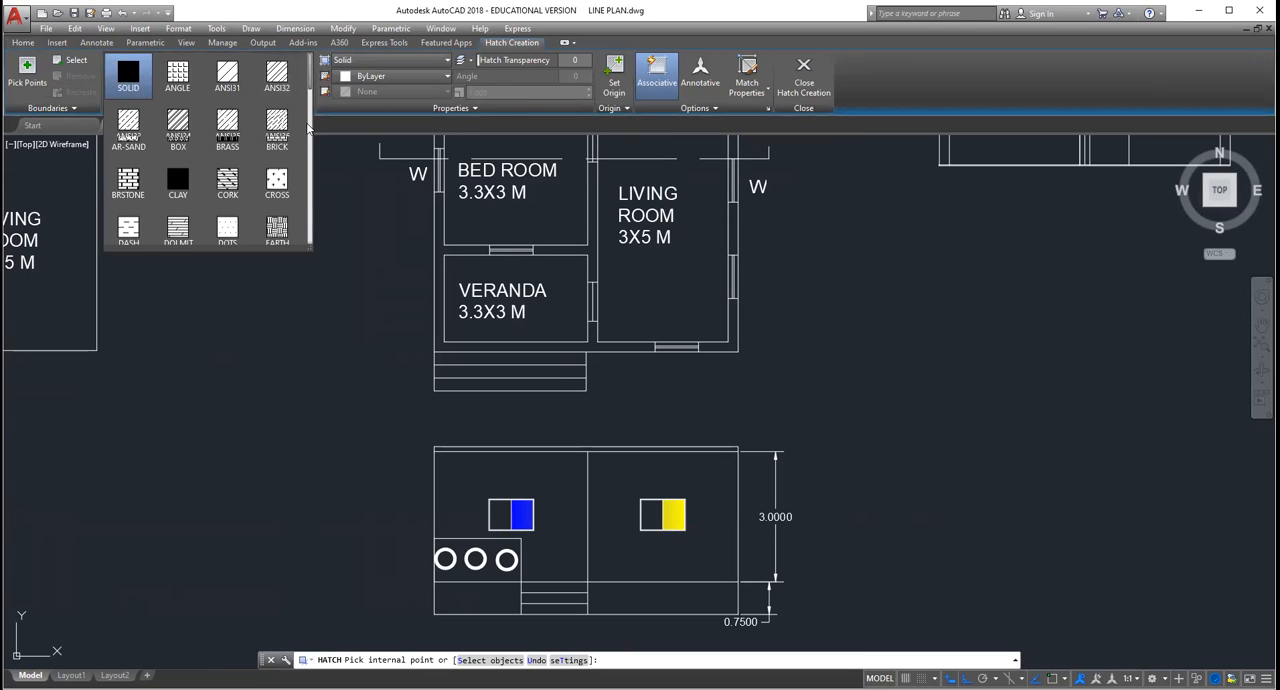
{"action": "left_click", "coordinate": [306, 140]}
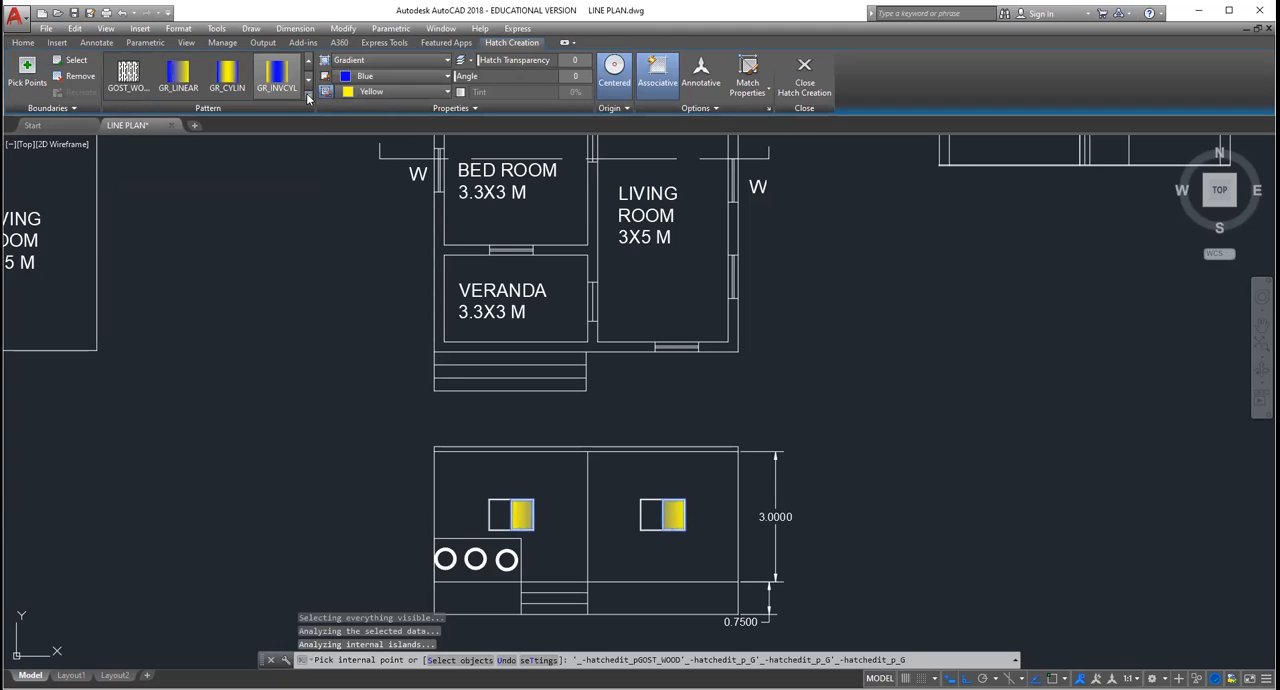
{"action": "left_click", "coordinate": [308, 96]}
{"action": "left_click", "coordinate": [180, 76]}
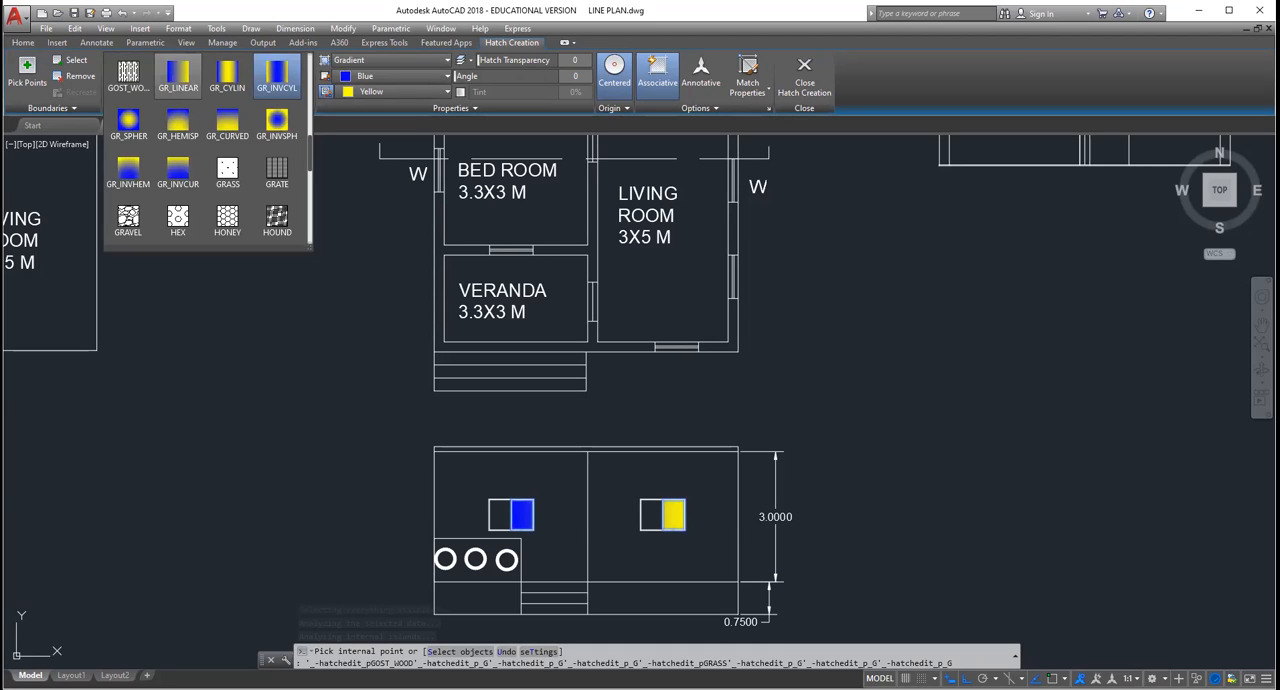
{"action": "key", "text": "Escape"}
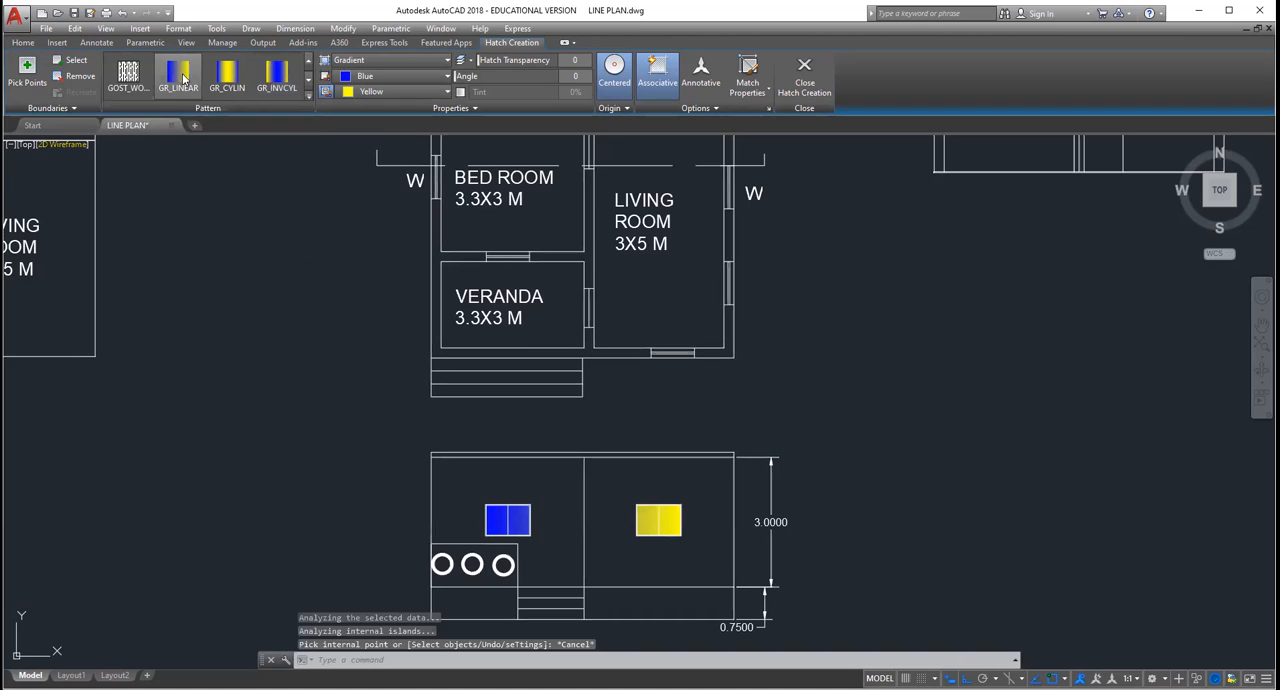
{"action": "key", "text": "Escape"}
Step: Hatch the section view's left outer wall above and below the window and the inner wall above the door with ANSI32 at scale 1
{"action": "left_click", "coordinate": [145, 92]}
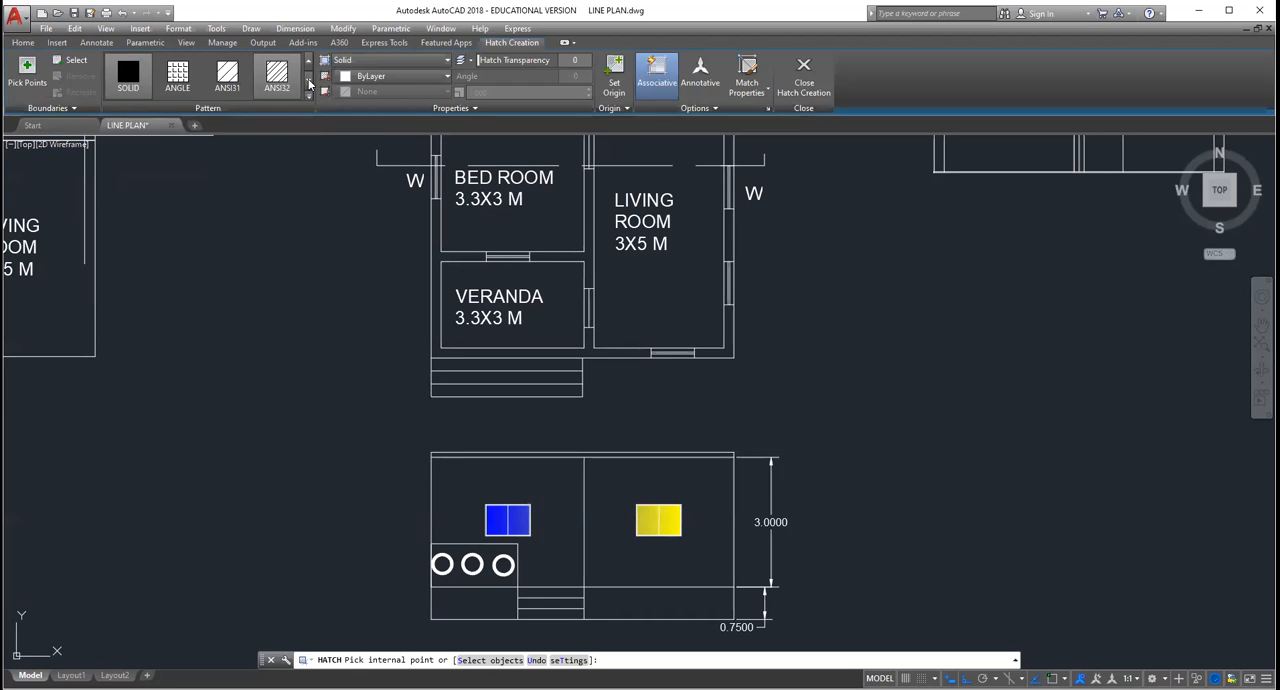
{"action": "left_click", "coordinate": [309, 80]}
{"action": "left_click", "coordinate": [309, 80]}
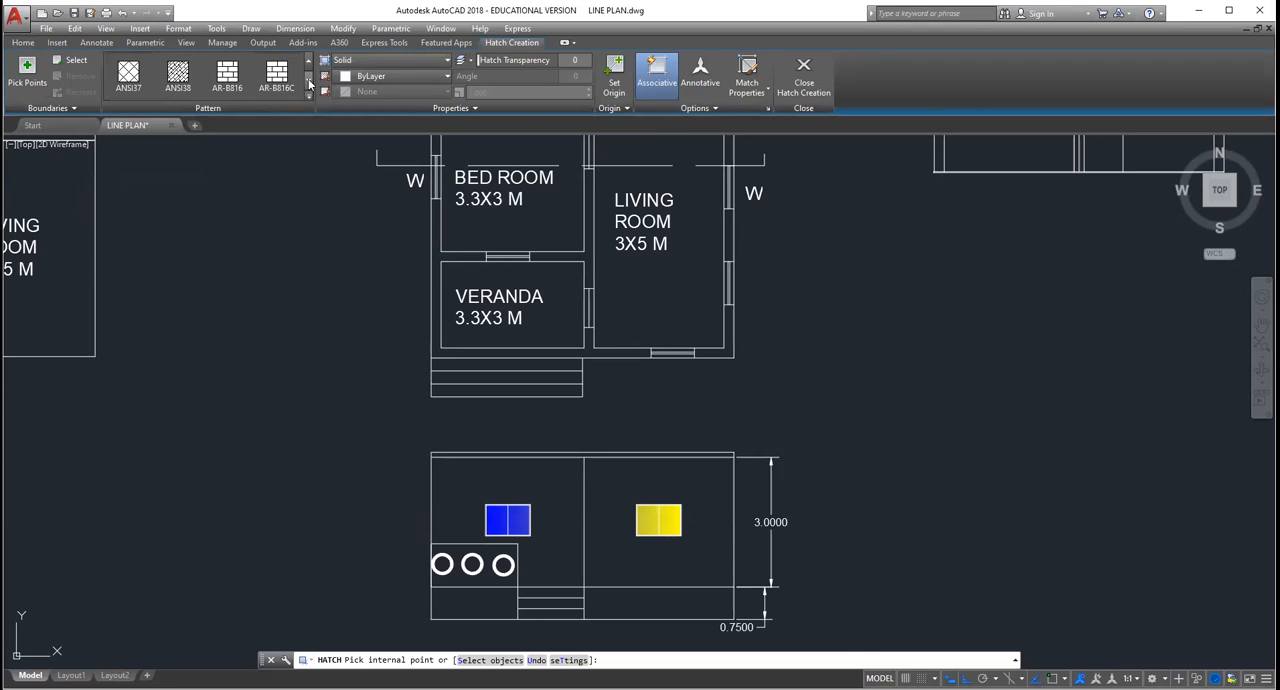
{"action": "left_click", "coordinate": [309, 62]}
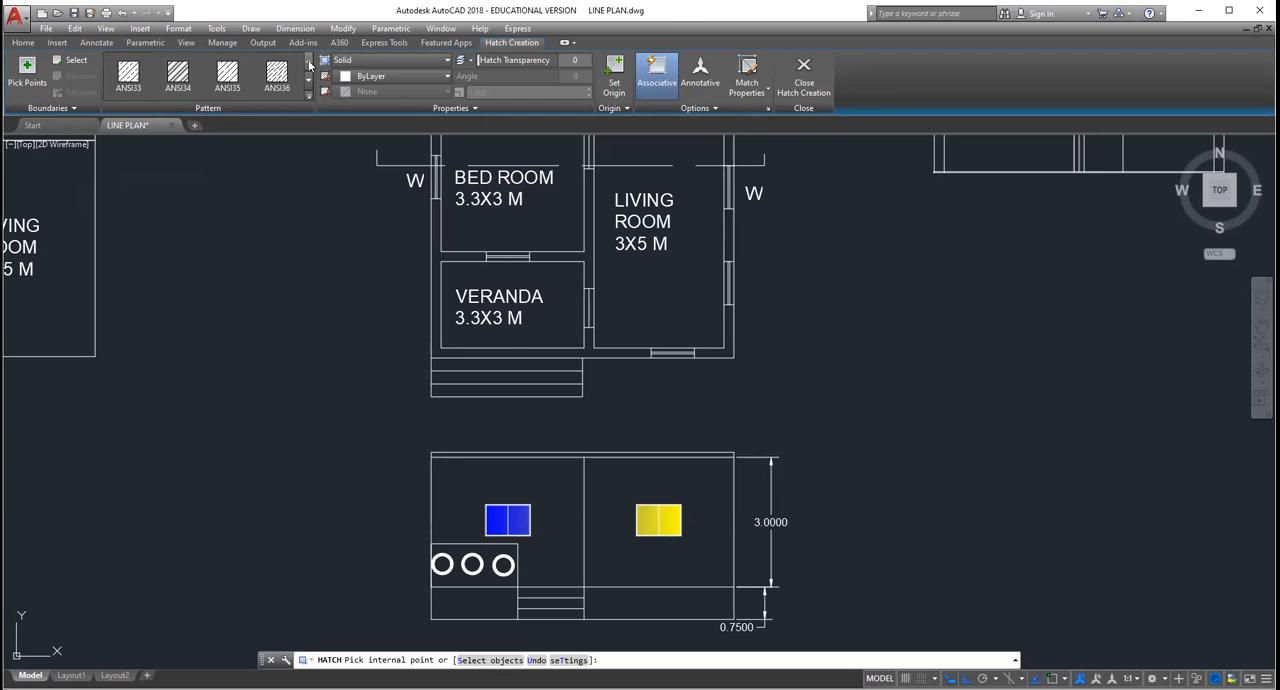
{"action": "left_click", "coordinate": [309, 62]}
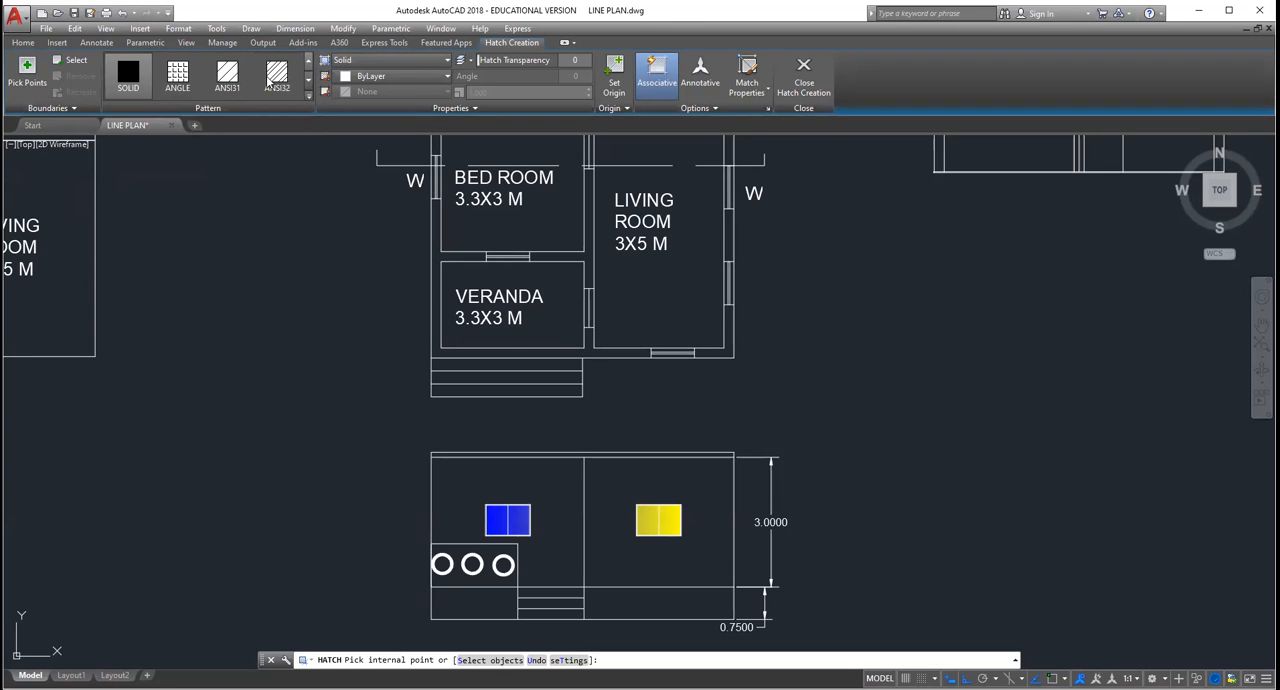
{"action": "left_click", "coordinate": [270, 84]}
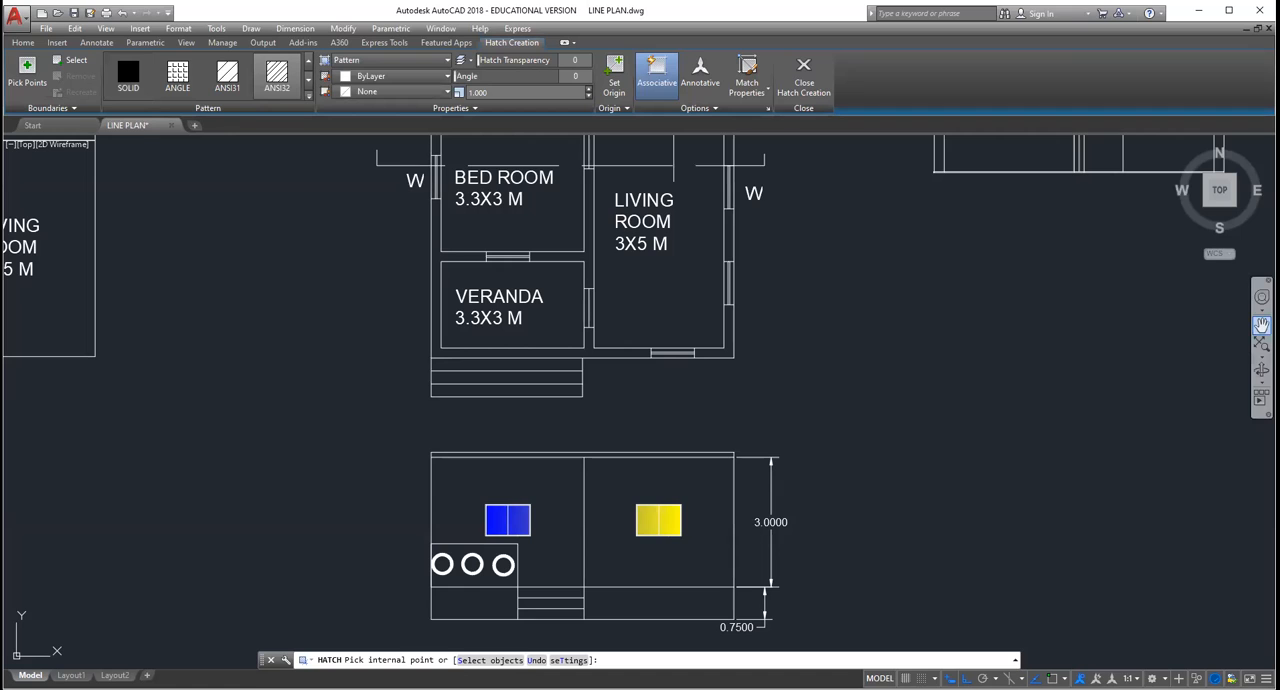
{"action": "left_click", "coordinate": [1262, 325]}
{"action": "left_click_drag", "start_coordinate": [874, 139], "coordinate": [655, 398]}
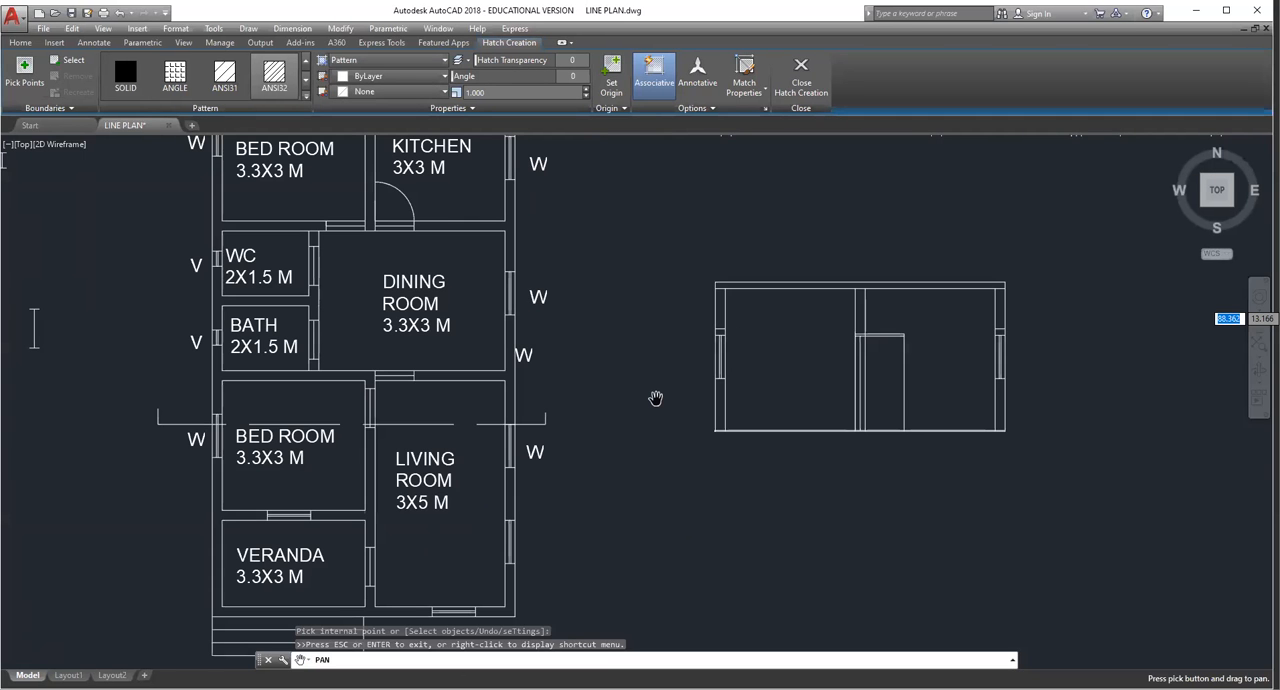
{"action": "scroll", "coordinate": [655, 398], "scroll_direction": "up", "scroll_amount": 2}
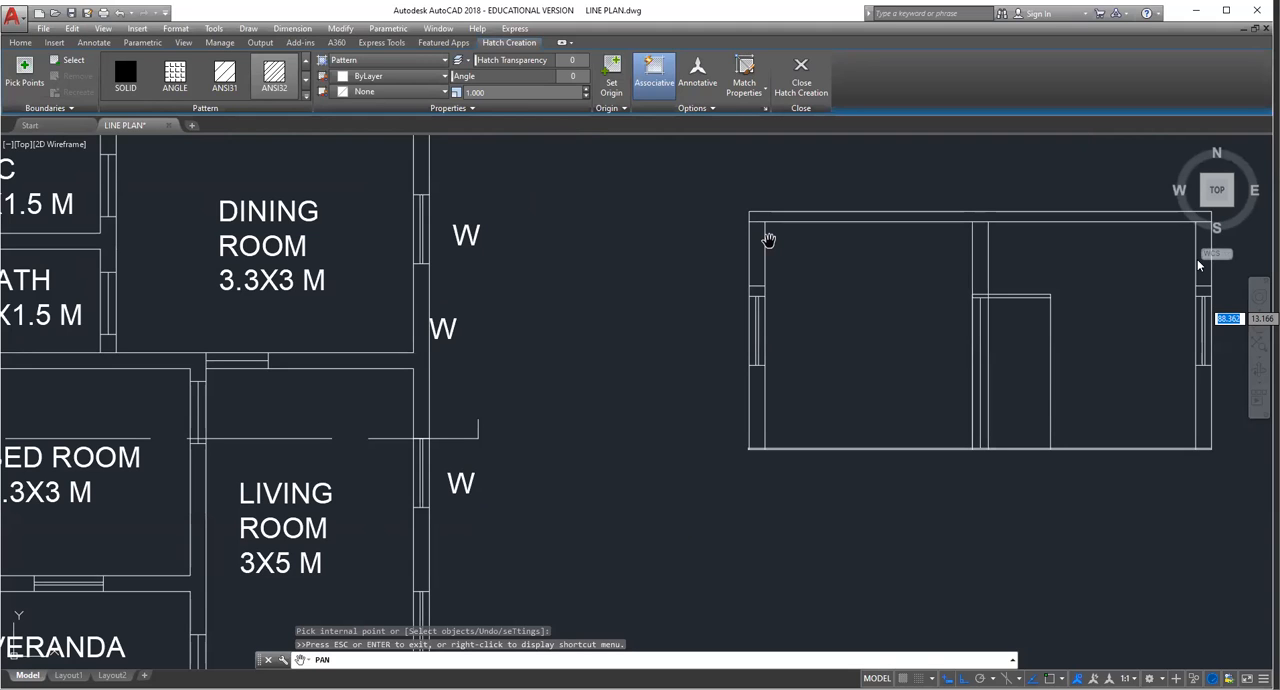
{"action": "left_click", "coordinate": [1088, 318]}
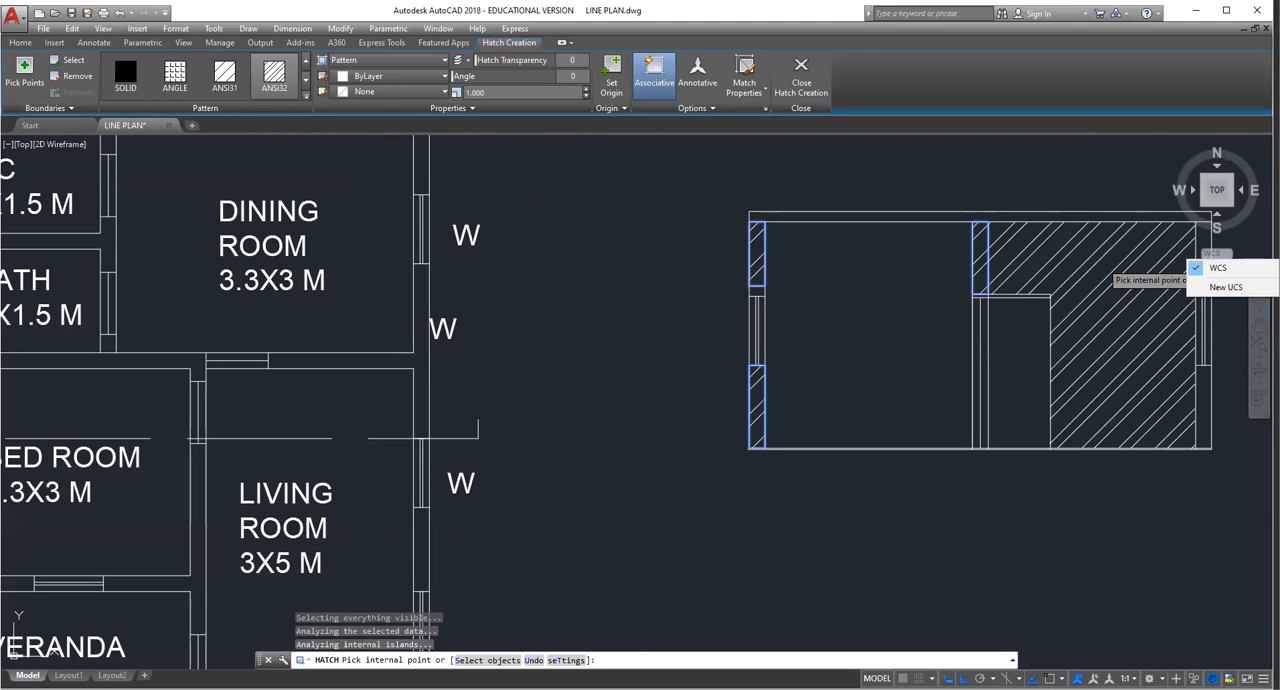
{"action": "key", "text": "Escape"}
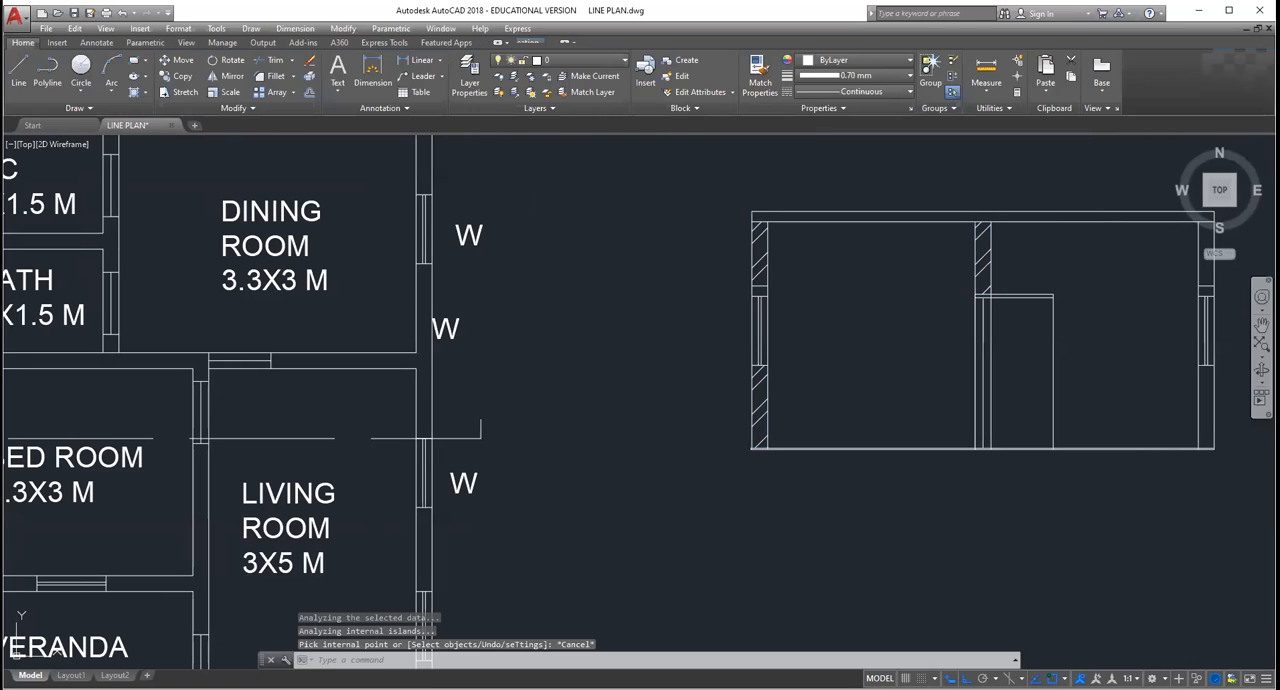
Step: Hatch the section view's right outer wall above and below its window with the ANSI32 pattern at scale 1
{"action": "middle_click_drag", "start_coordinate": [1175, 343], "coordinate": [931, 403]}
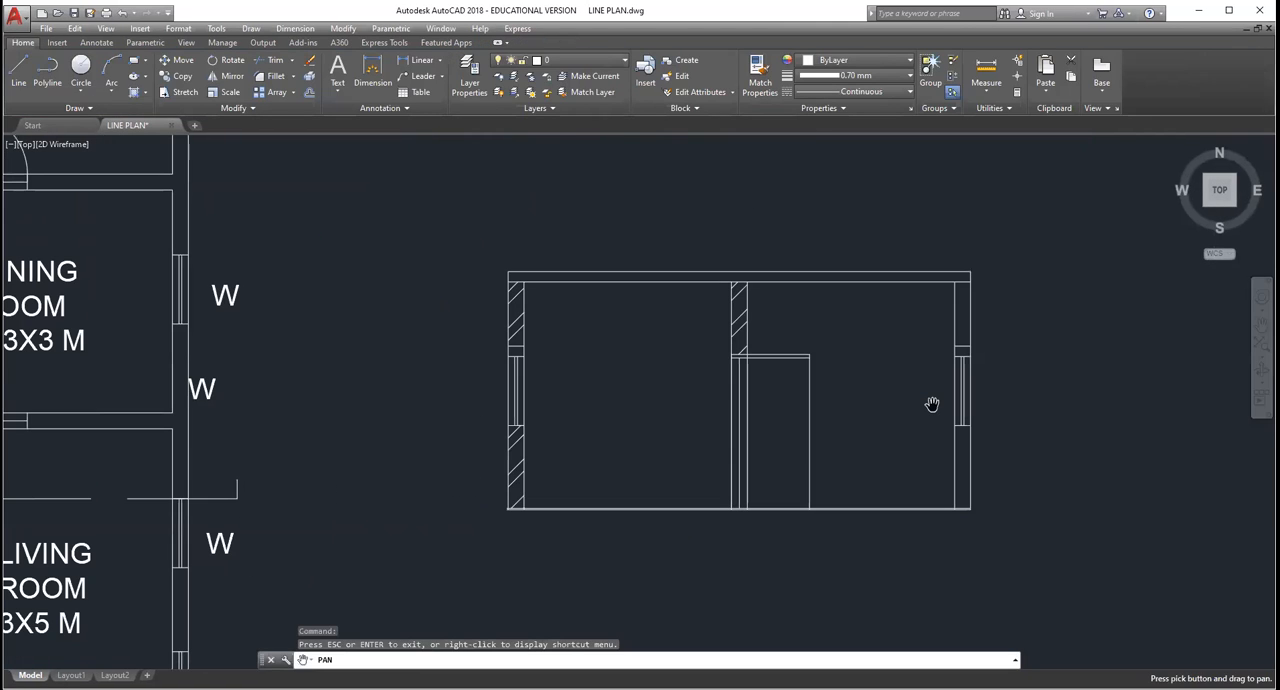
{"action": "key", "text": "Escape"}
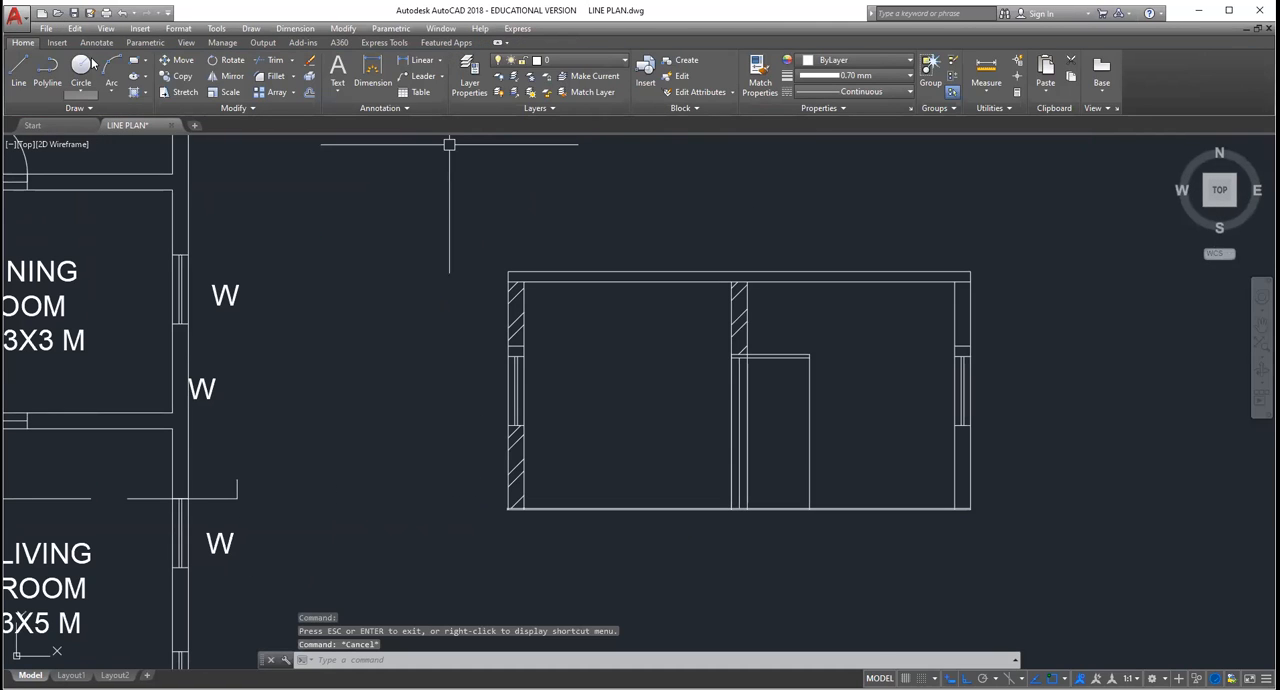
{"action": "left_click", "coordinate": [146, 93]}
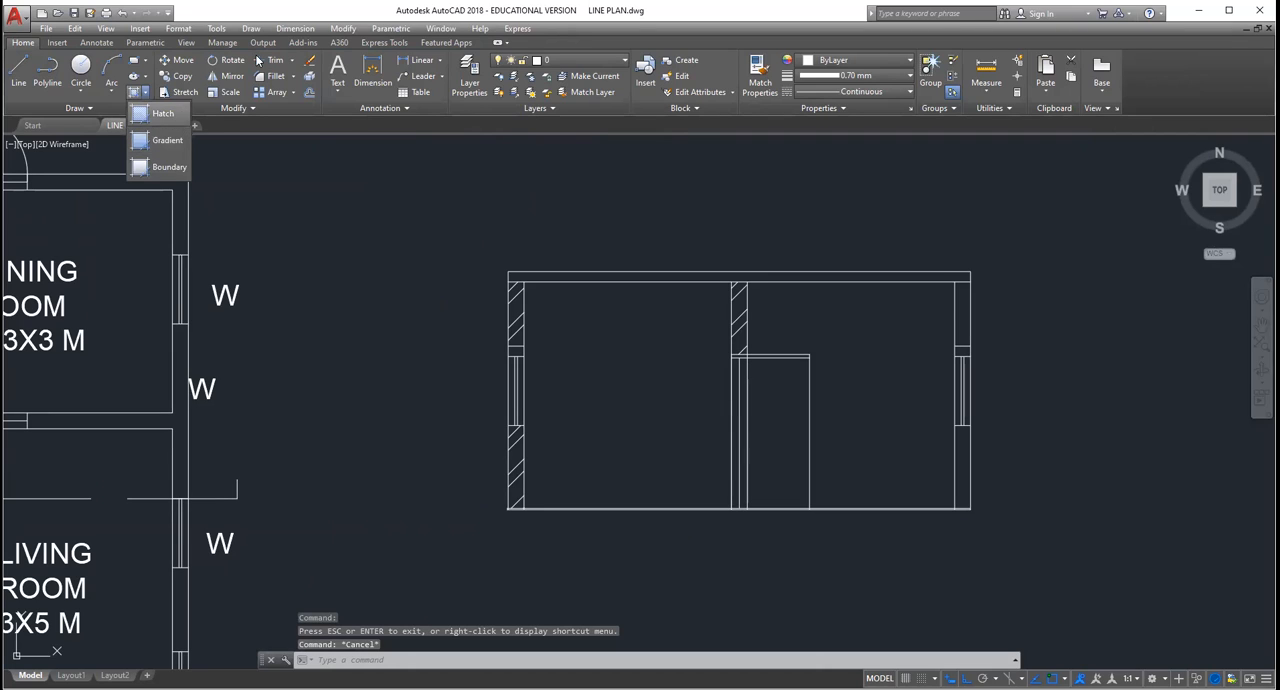
{"action": "left_click", "coordinate": [165, 114]}
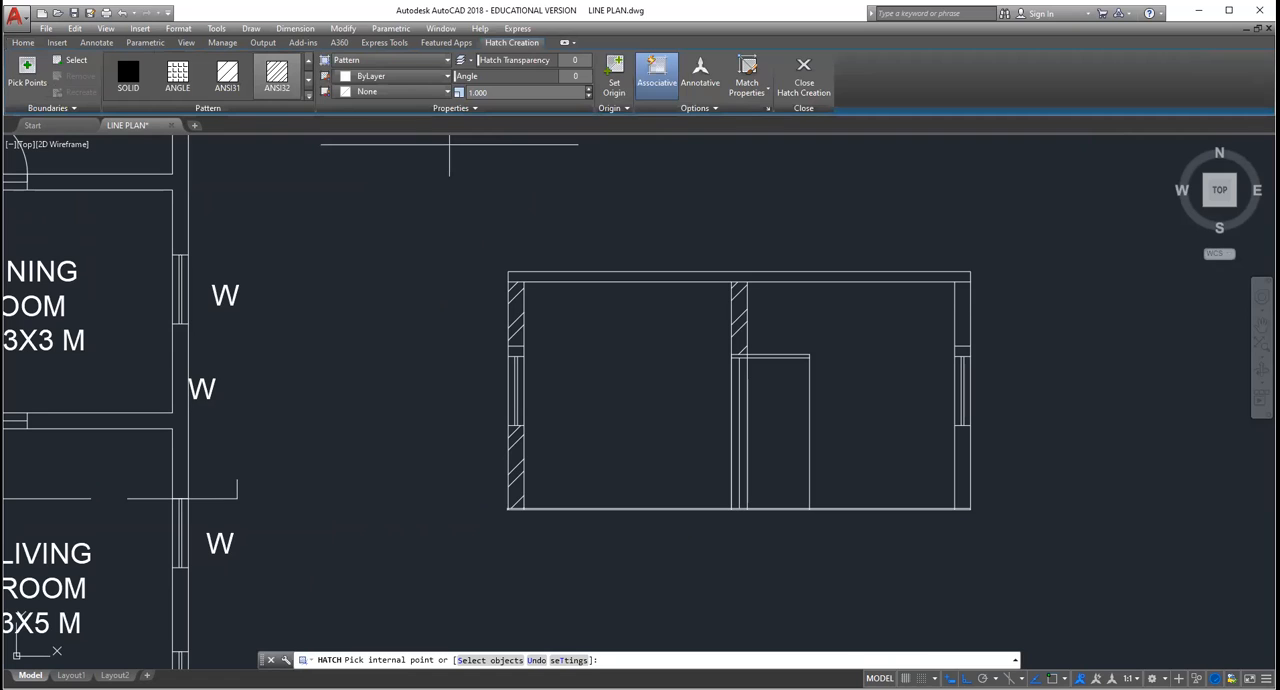
{"action": "left_click", "coordinate": [963, 439]}
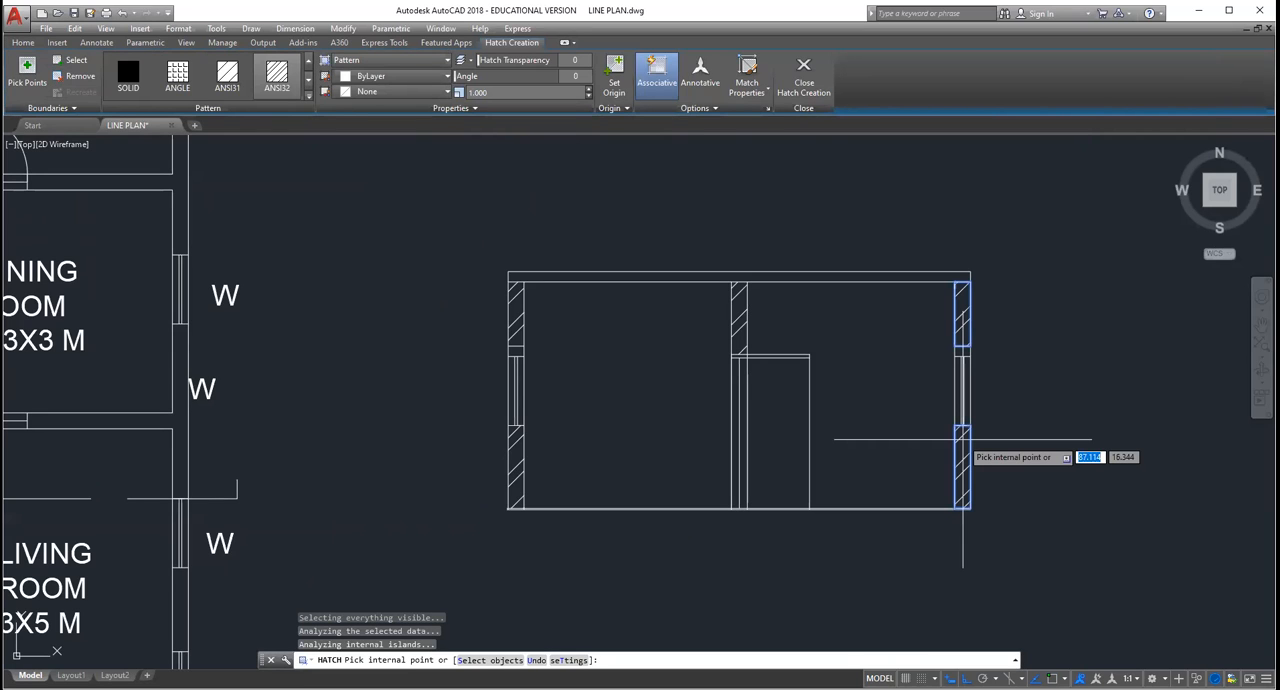
{"action": "key", "text": "Escape"}
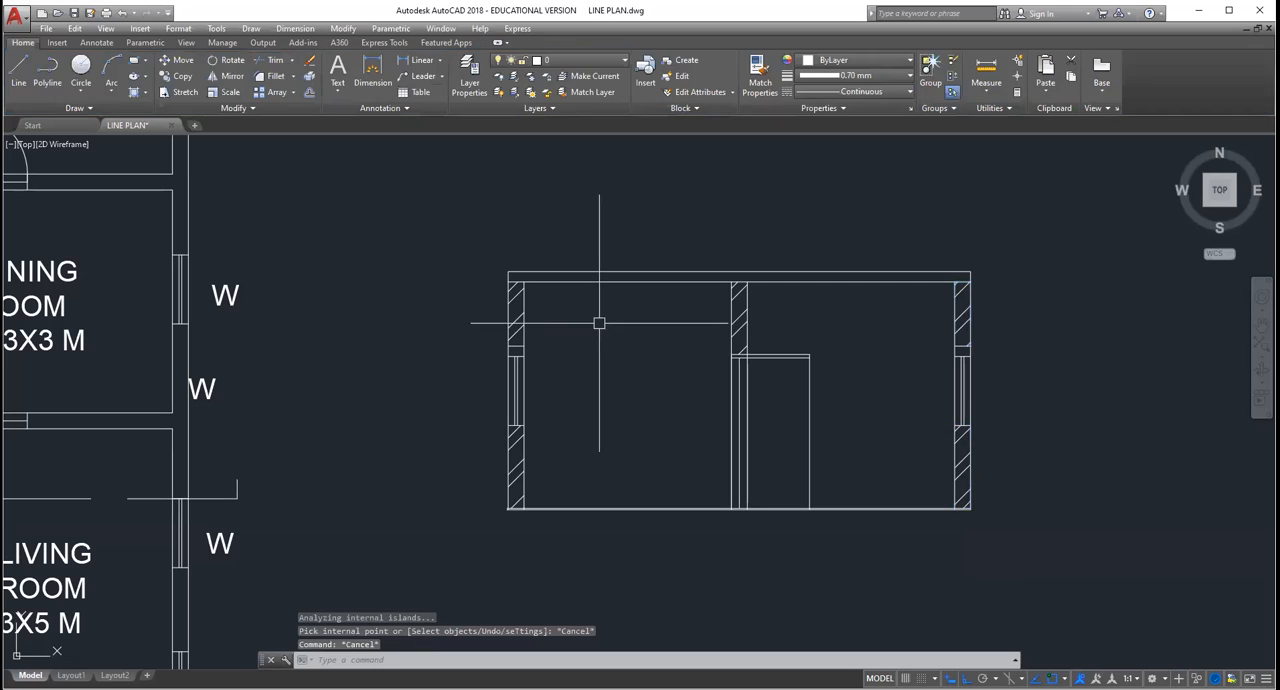
Step: Hatch the lintel over the left outer wall's window in the section view
{"action": "left_click", "coordinate": [146, 91]}
{"action": "left_click", "coordinate": [156, 114]}
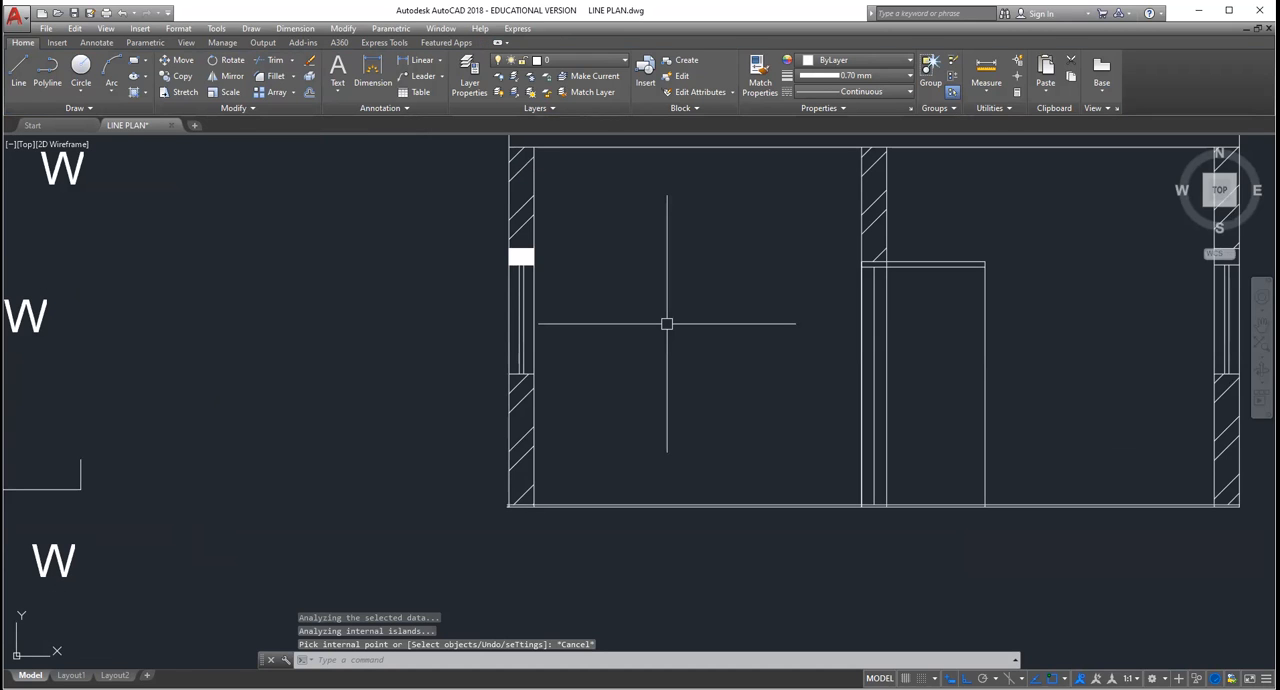
Step: Hatch the inner wall's part of the door lintel in the section view with the AR-CONC pattern at scale 0.79
{"action": "scroll", "coordinate": [885, 260], "scroll_direction": "up", "scroll_amount": 3}
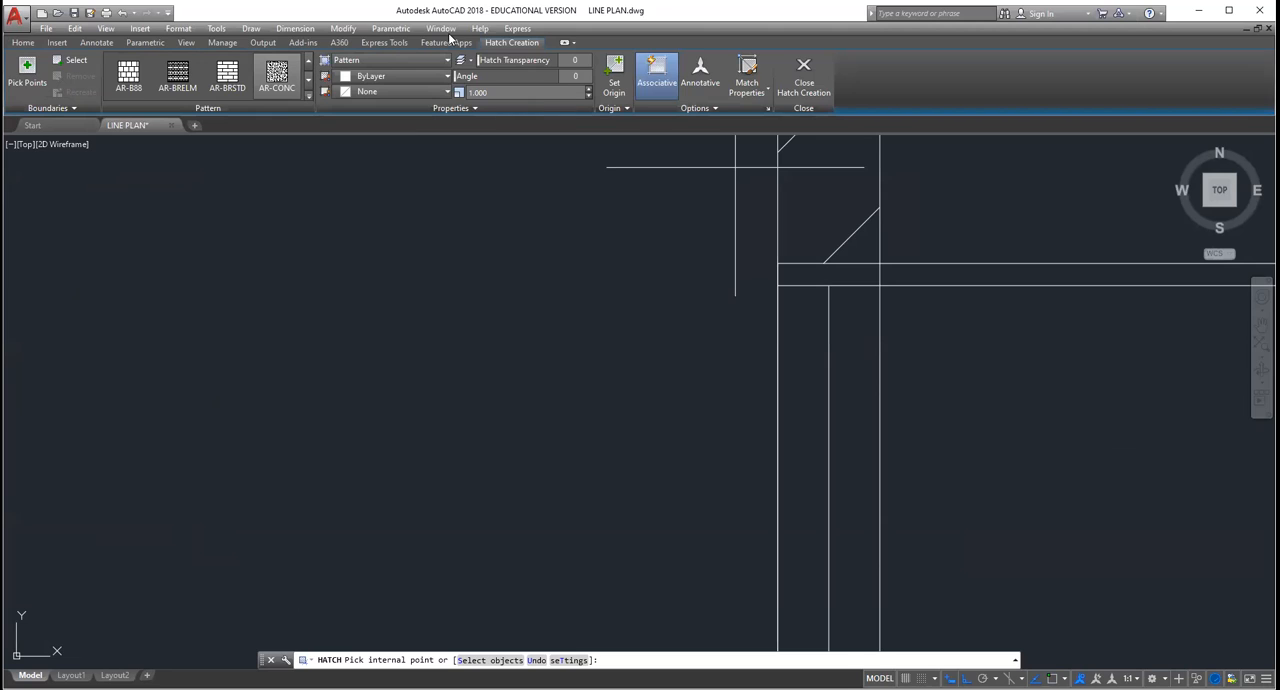
{"action": "left_click", "coordinate": [589, 96]}
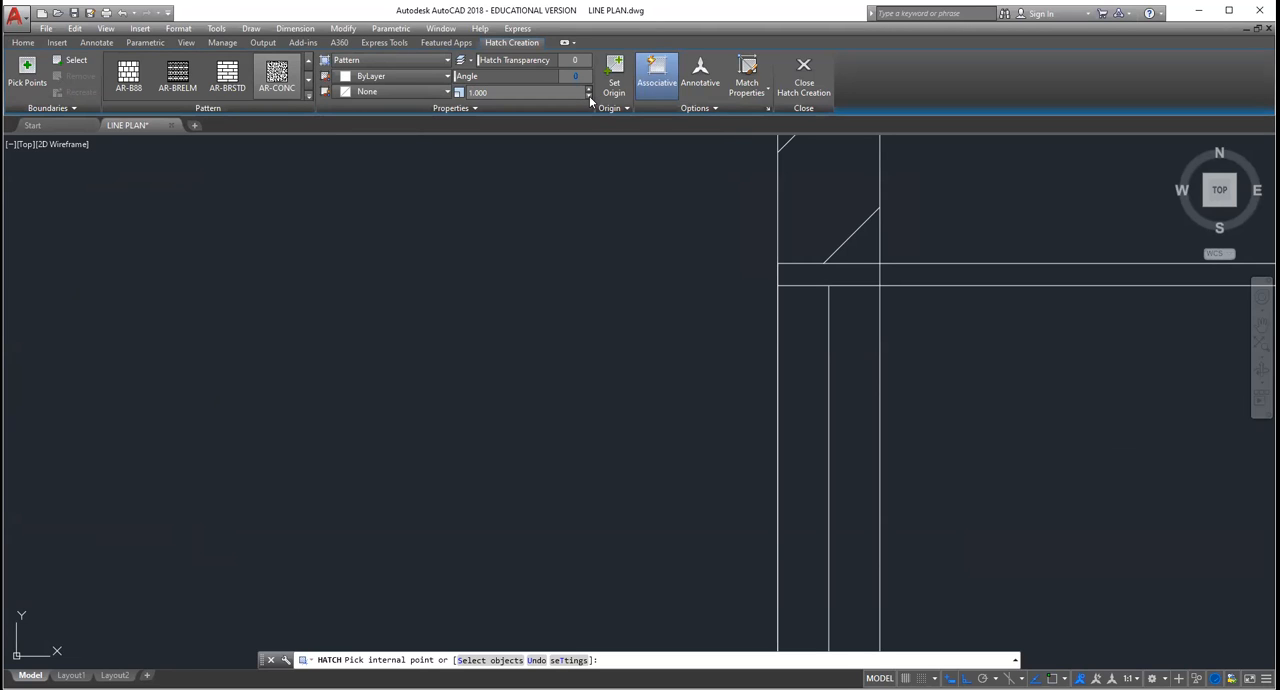
{"action": "left_click", "coordinate": [589, 96]}
{"action": "left_click", "coordinate": [569, 91]}
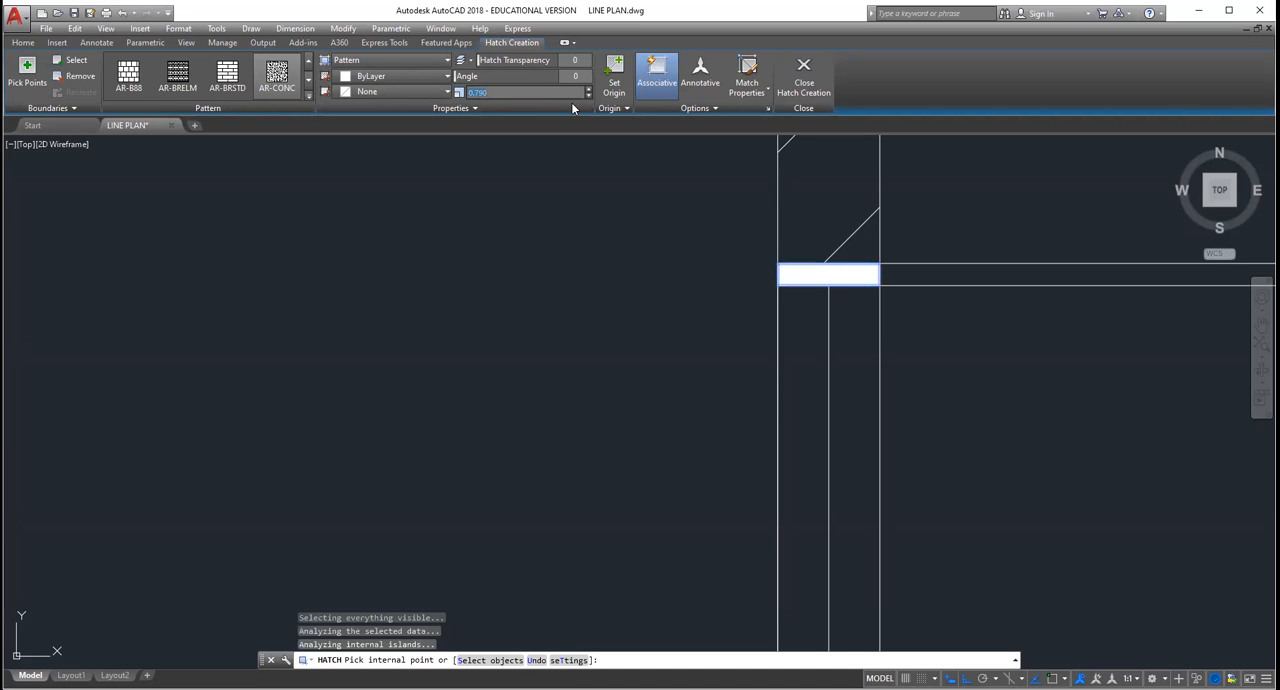
{"action": "key", "text": "BackSpace"}
{"action": "type", "text": "0.0"}
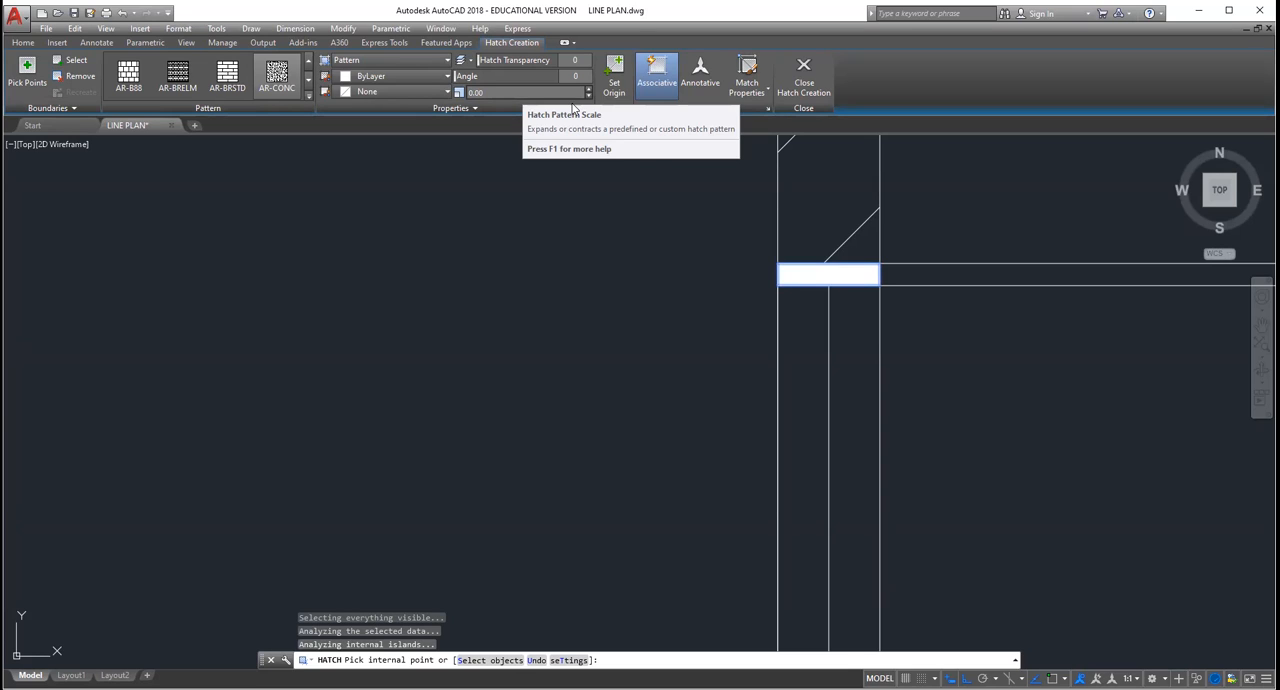
{"action": "key", "text": "BackSpace"}
{"action": "key", "text": "BackSpace"}
{"action": "key", "text": "BackSpace"}
{"action": "key", "text": "Return"}
{"action": "left_click", "coordinate": [756, 375]}
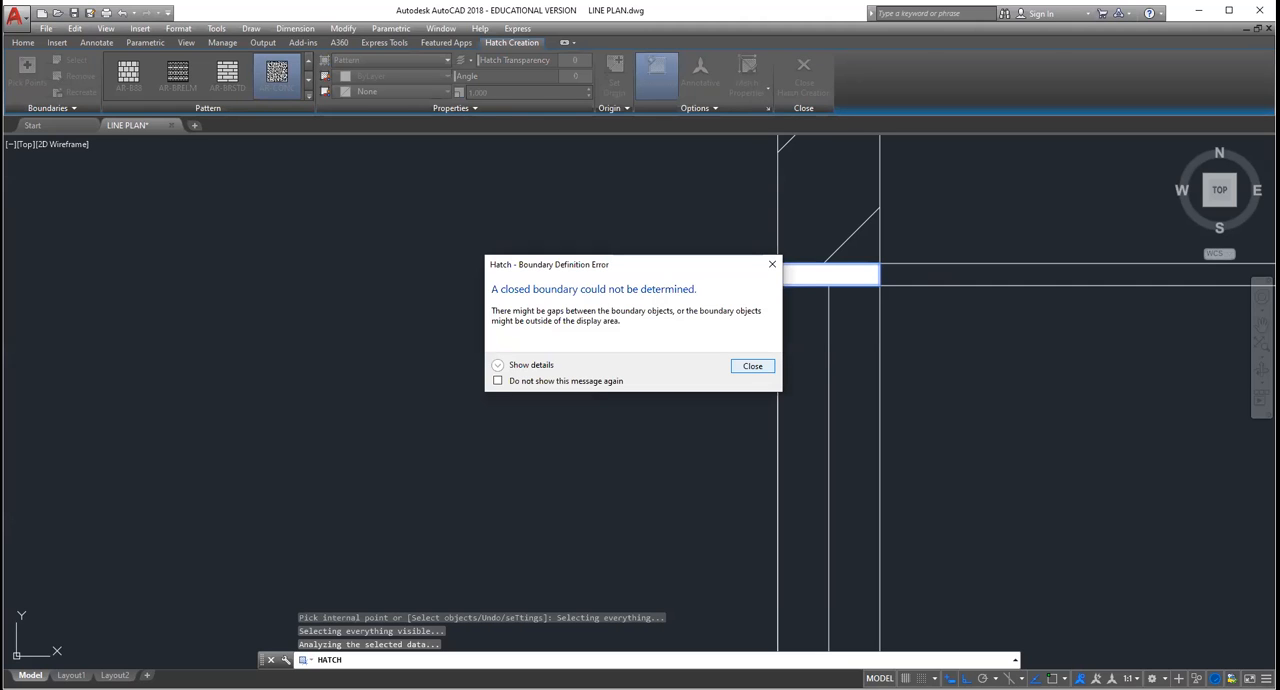
{"action": "key", "text": "Escape"}
{"action": "key", "text": "Escape"}
Step: Hatch the inner wall's part of the door lintel in the section view with the AR-CONC pattern at scale 1
{"action": "left_click", "coordinate": [146, 92]}
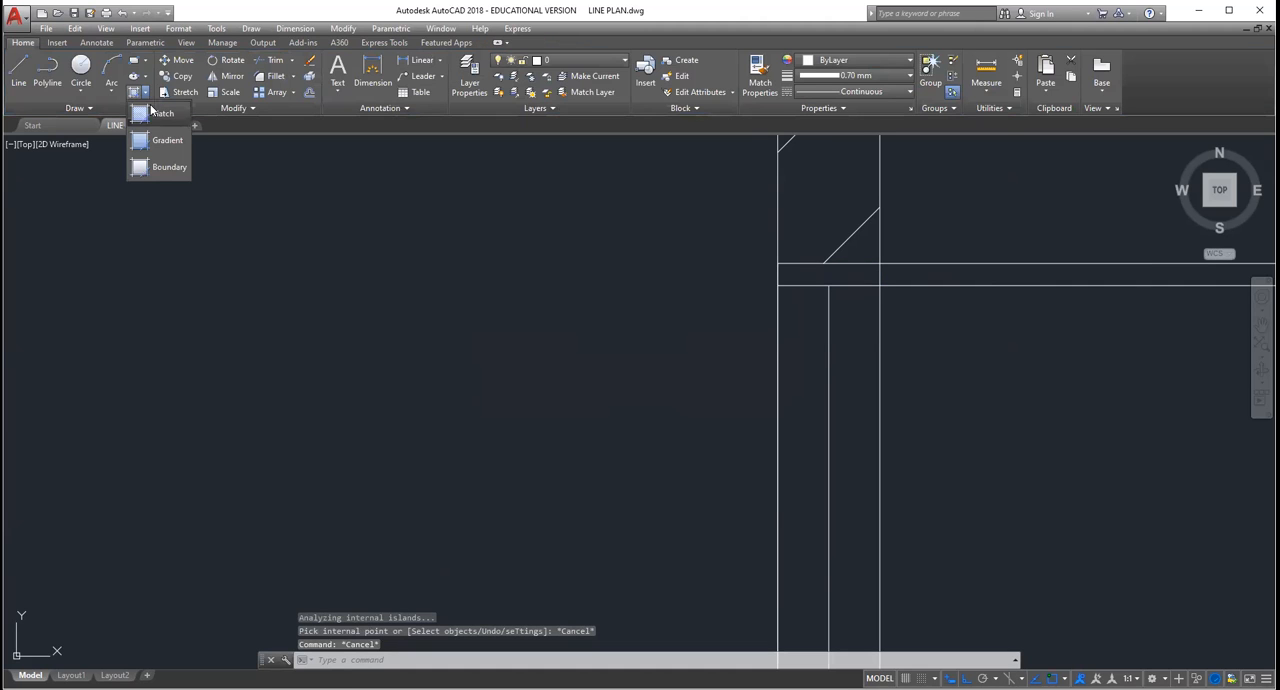
{"action": "left_click", "coordinate": [160, 113]}
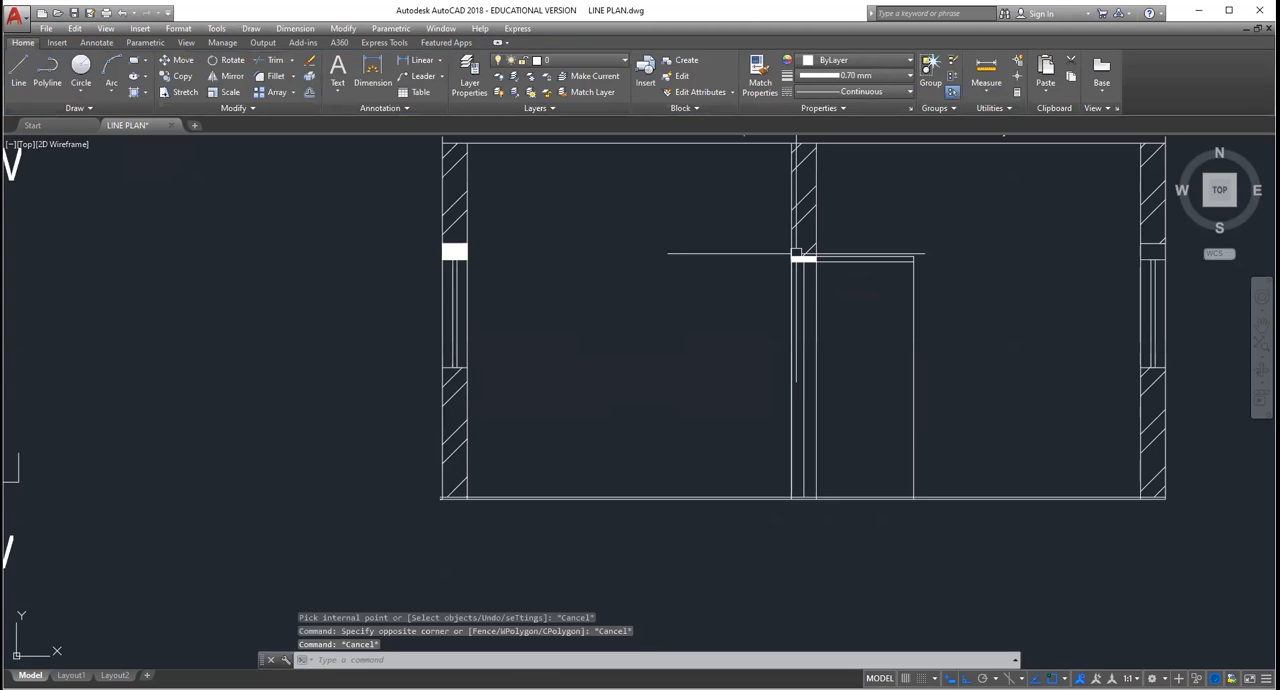
Step: Try another AR-CONC hatch in the section view with the pattern scale set to 15
{"action": "scroll", "coordinate": [796, 254], "scroll_direction": "up", "scroll_amount": 2}
{"action": "scroll", "coordinate": [511, 268], "scroll_direction": "up", "scroll_amount": 4}
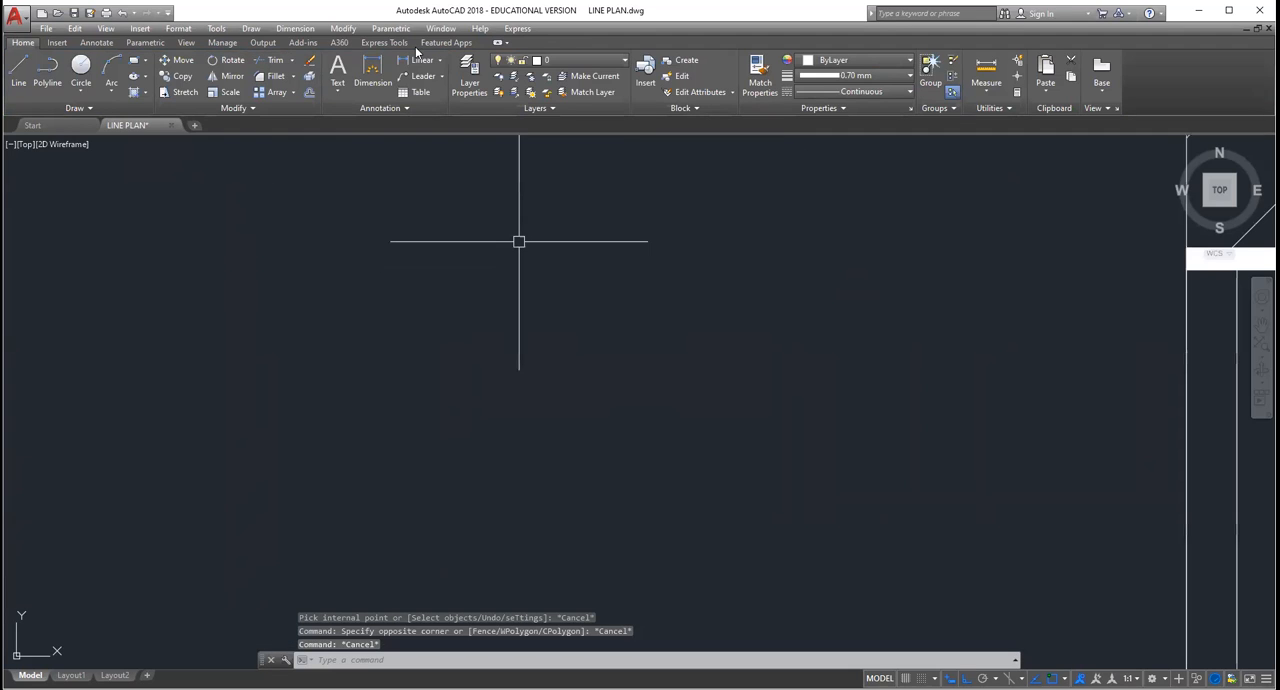
{"action": "left_click", "coordinate": [137, 96]}
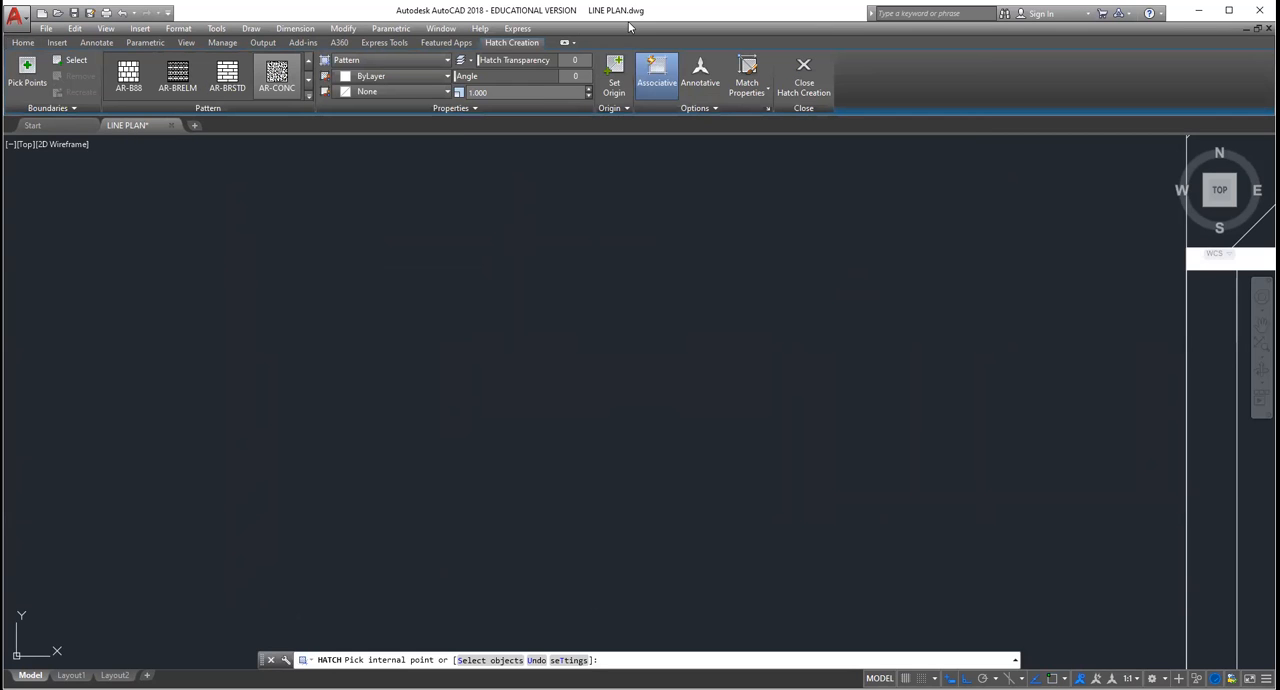
{"action": "left_click", "coordinate": [490, 93]}
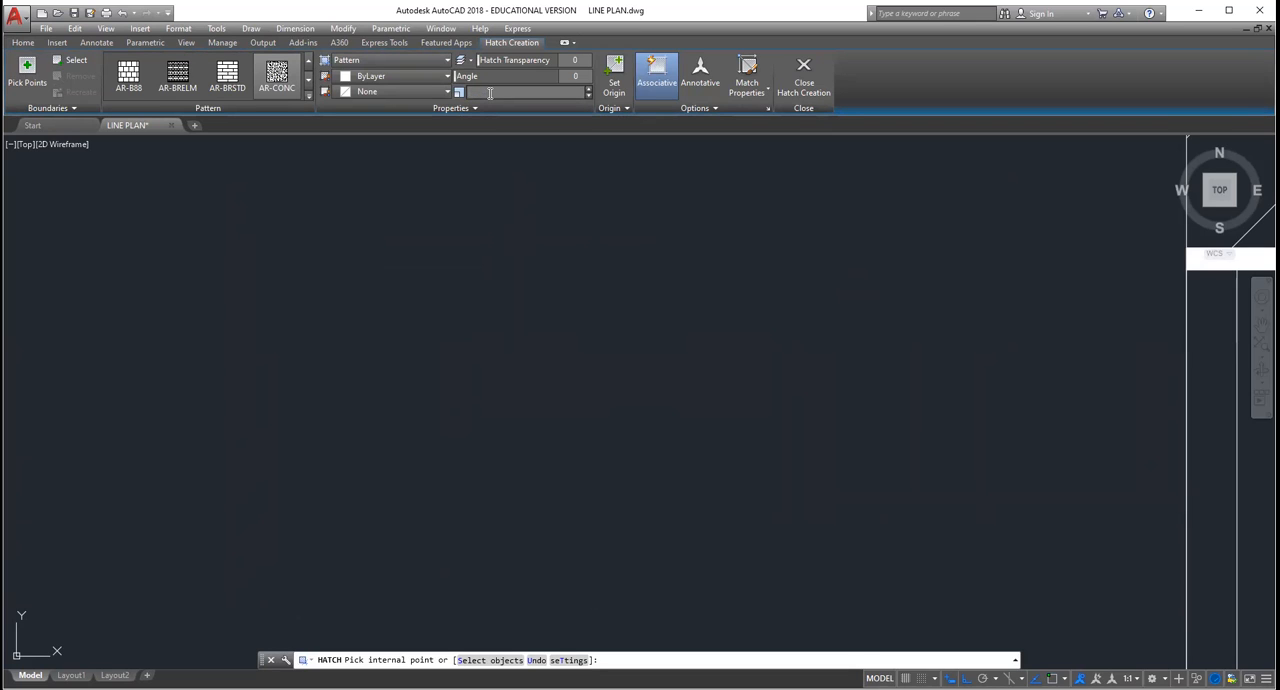
{"action": "type", "text": "15"}
{"action": "key", "text": "Return"}
{"action": "left_click", "coordinate": [514, 408]}
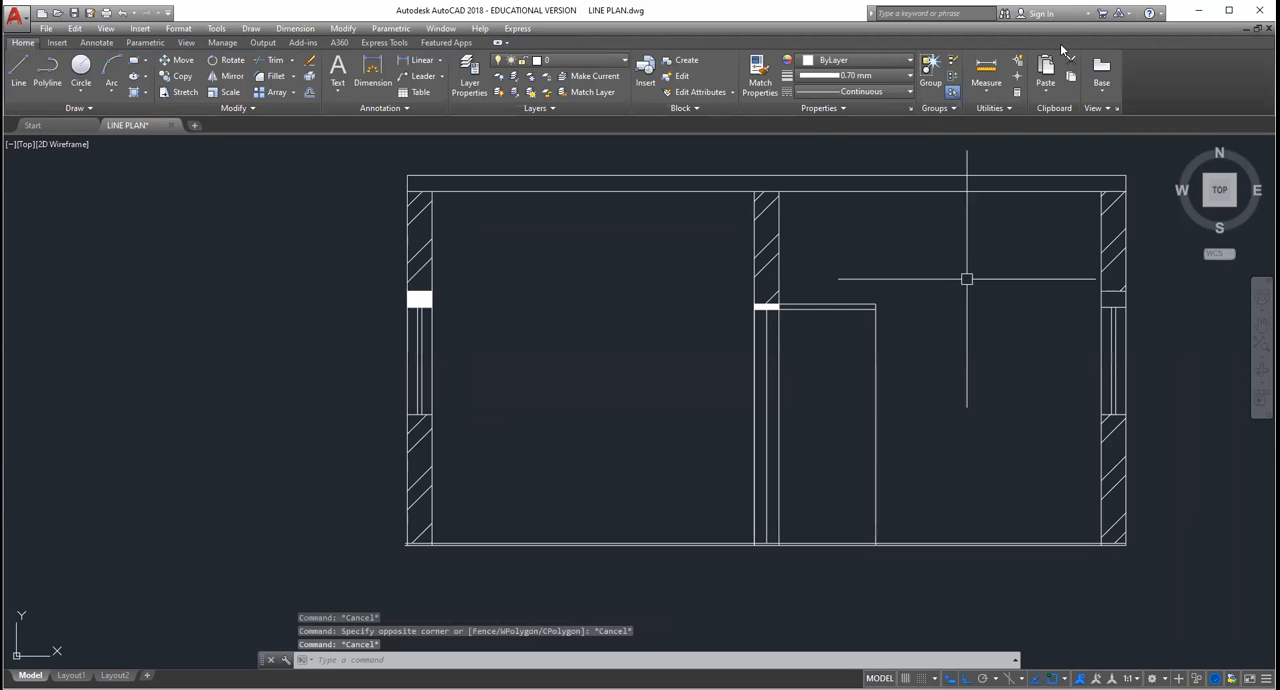
{"action": "key", "text": "Escape"}
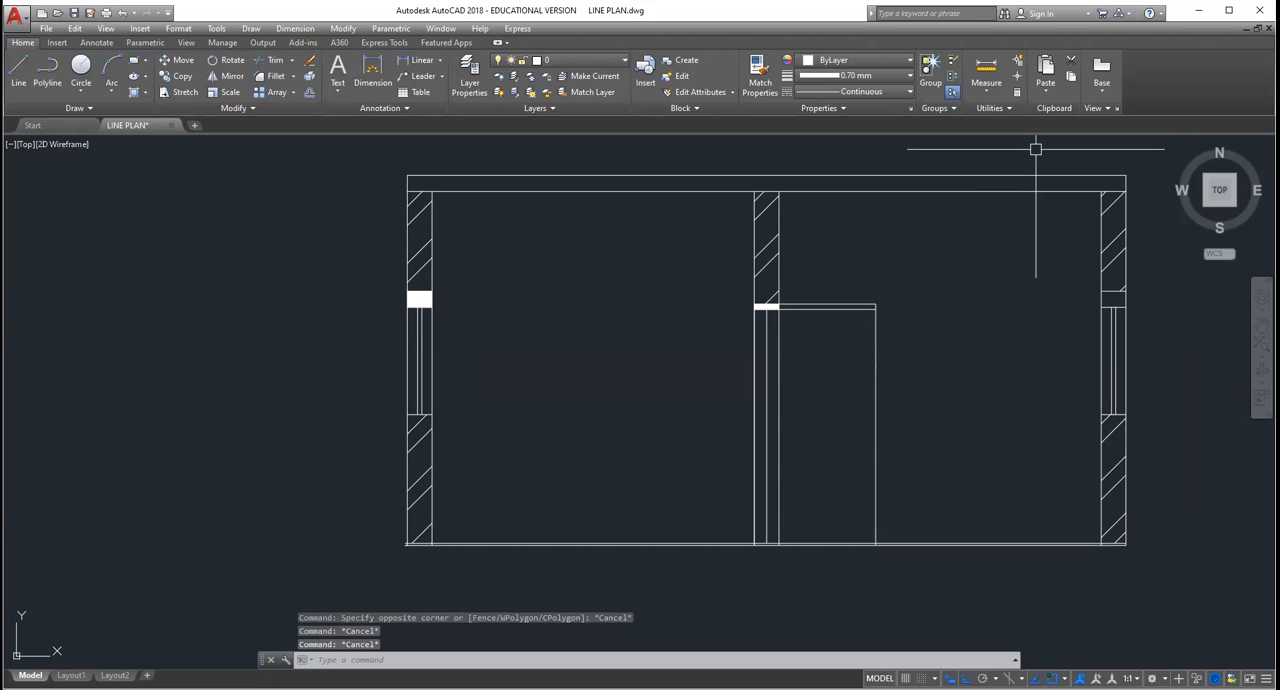
{"action": "left_click", "coordinate": [523, 348]}
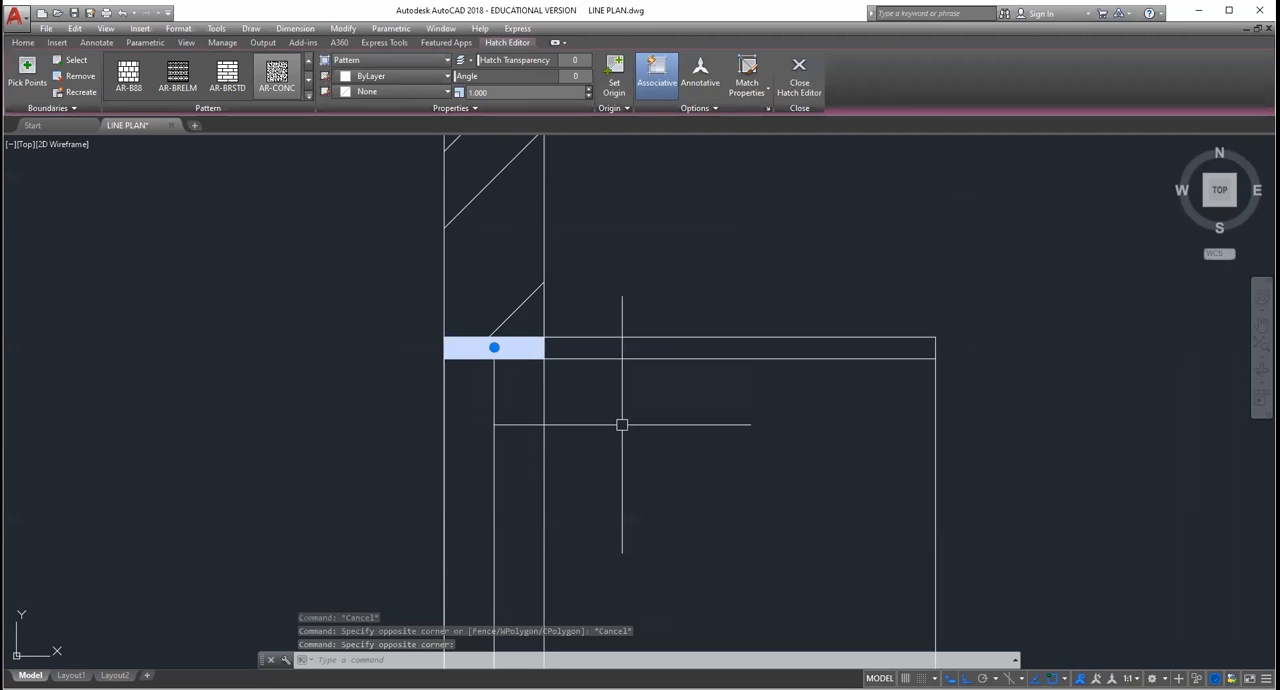
{"action": "key", "text": "Escape"}
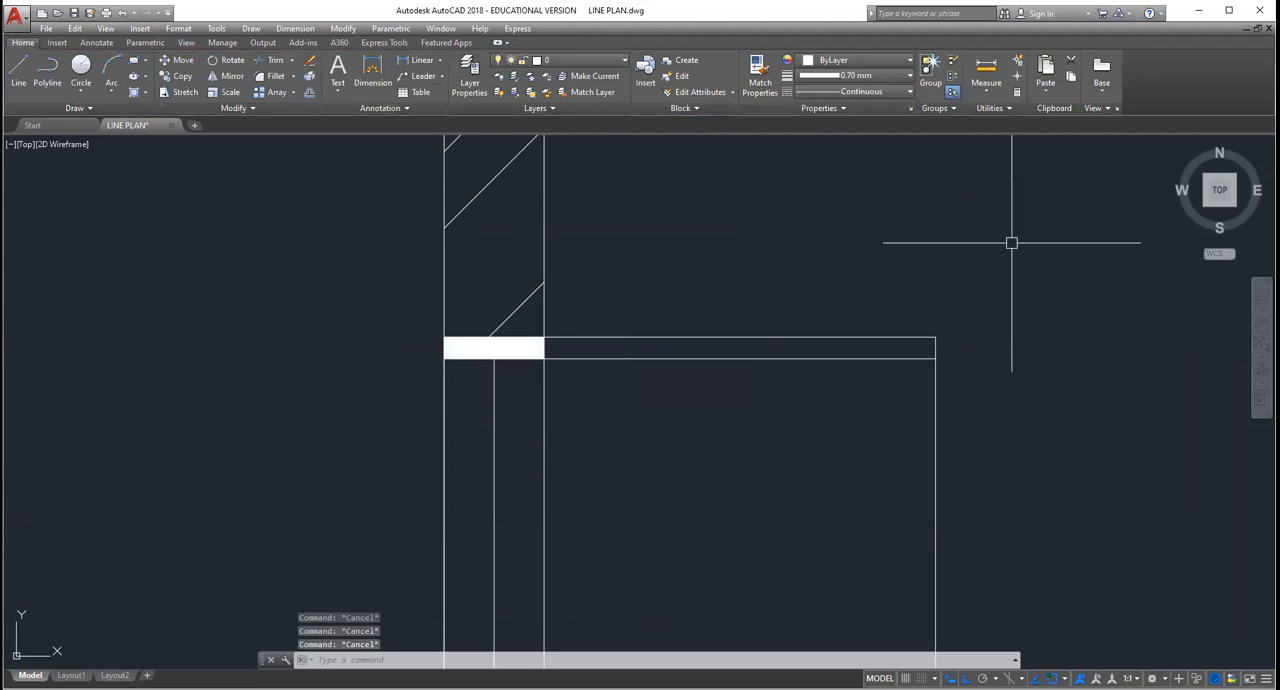
{"action": "scroll", "coordinate": [1011, 242], "scroll_direction": "down", "scroll_amount": 5}
{"action": "scroll", "coordinate": [999, 255], "scroll_direction": "up", "scroll_amount": 4}
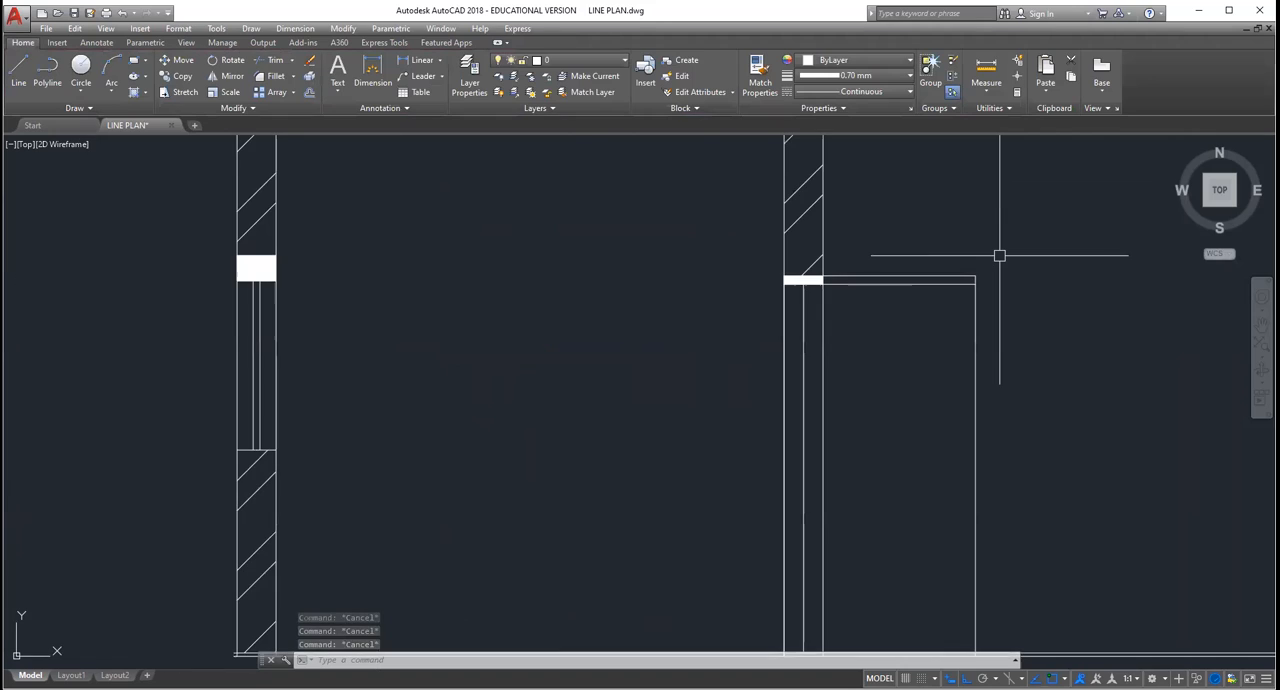
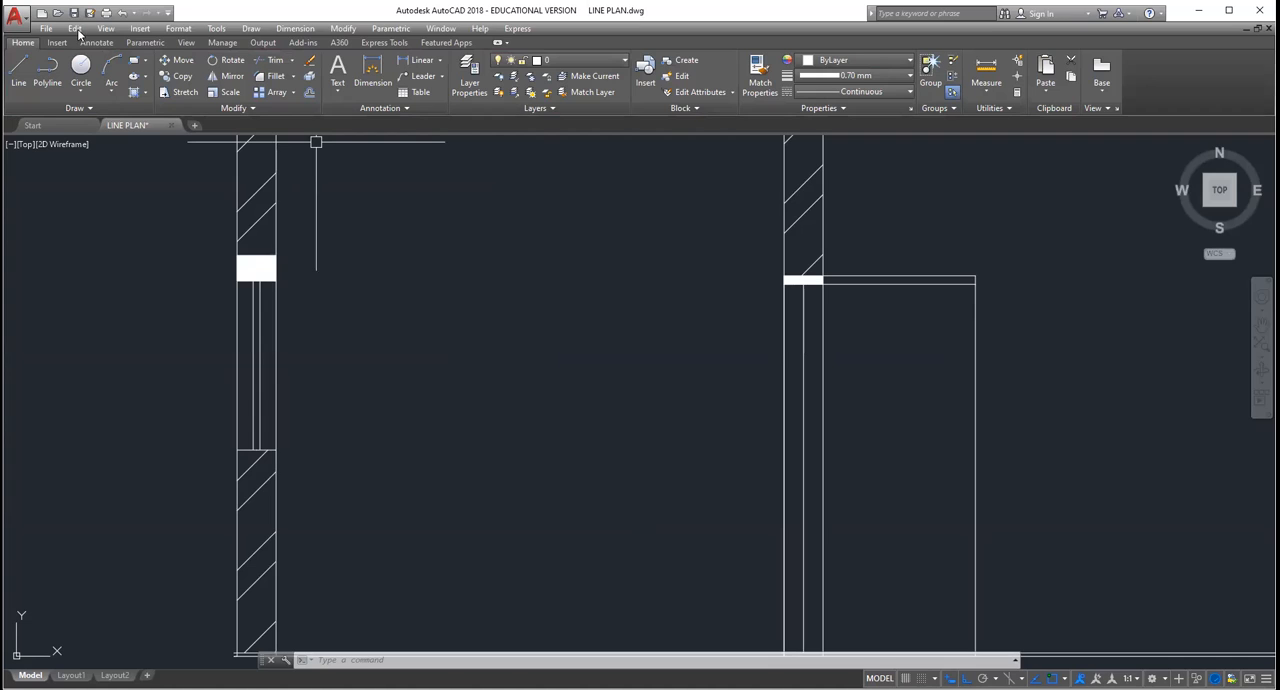
Step: Try to hatch the window lintel in the section's outer wall with the AR-CONC pattern at scale 12
{"action": "left_click", "coordinate": [138, 93]}
{"action": "left_click", "coordinate": [286, 76]}
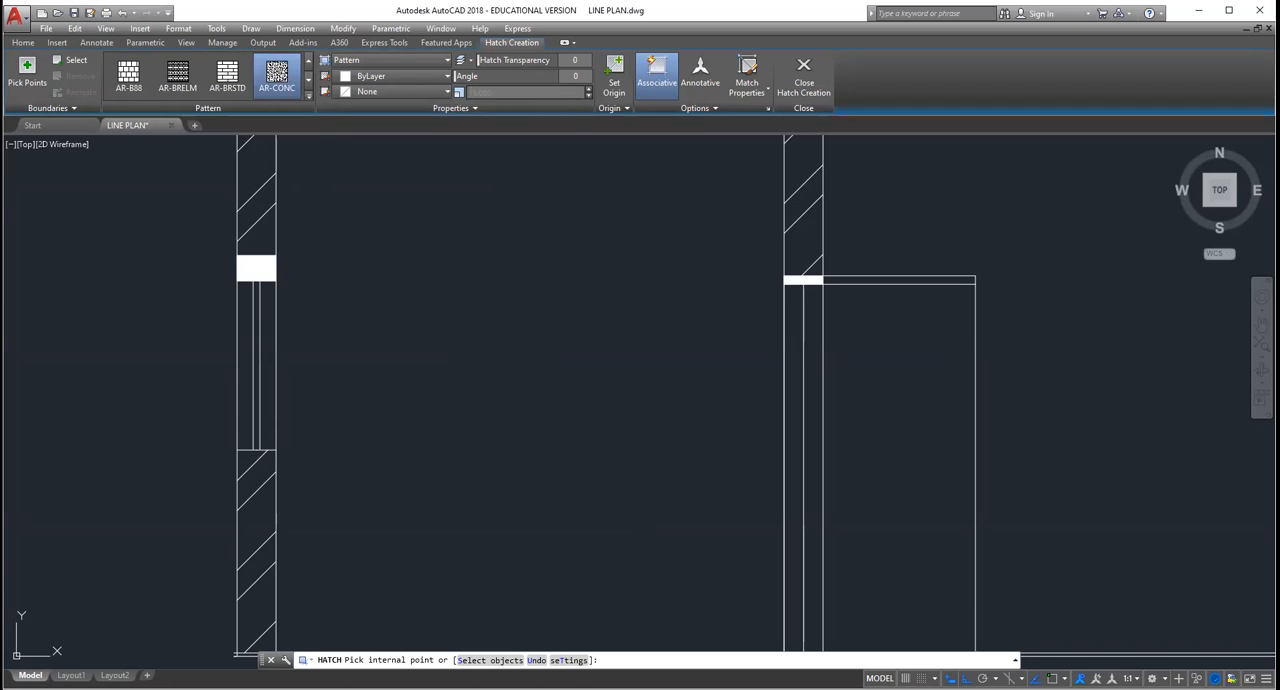
{"action": "left_click", "coordinate": [588, 97]}
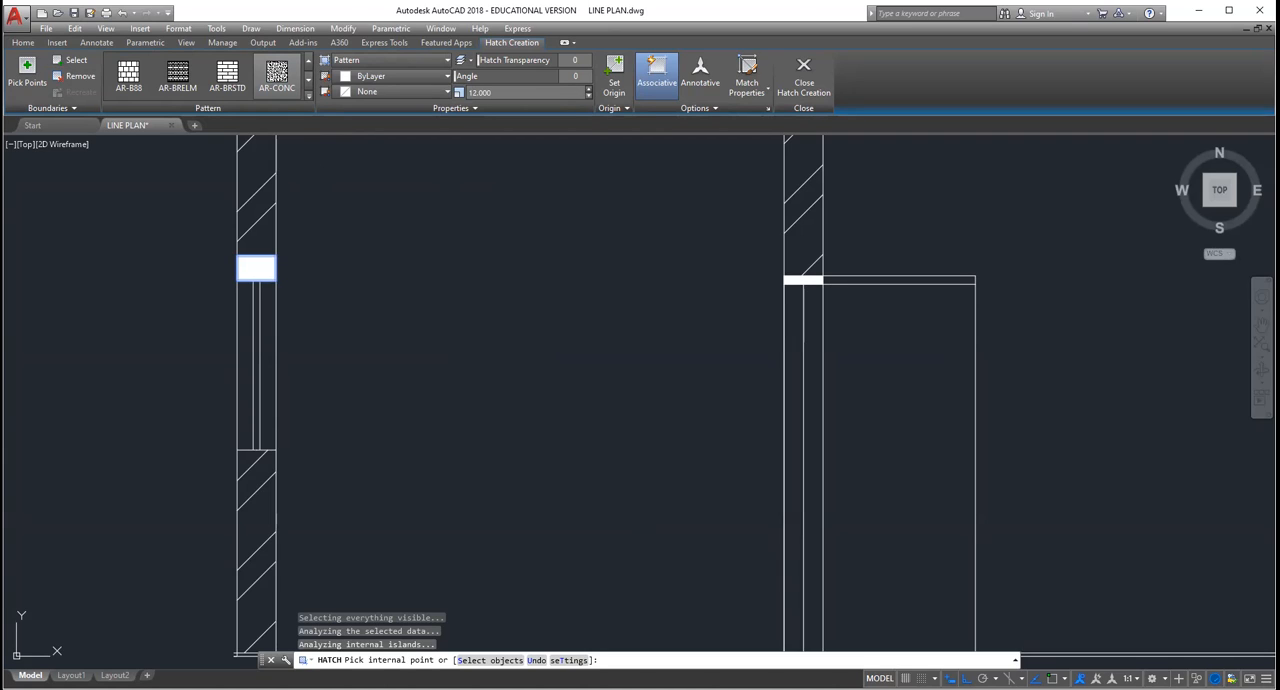
{"action": "left_click", "coordinate": [294, 82]}
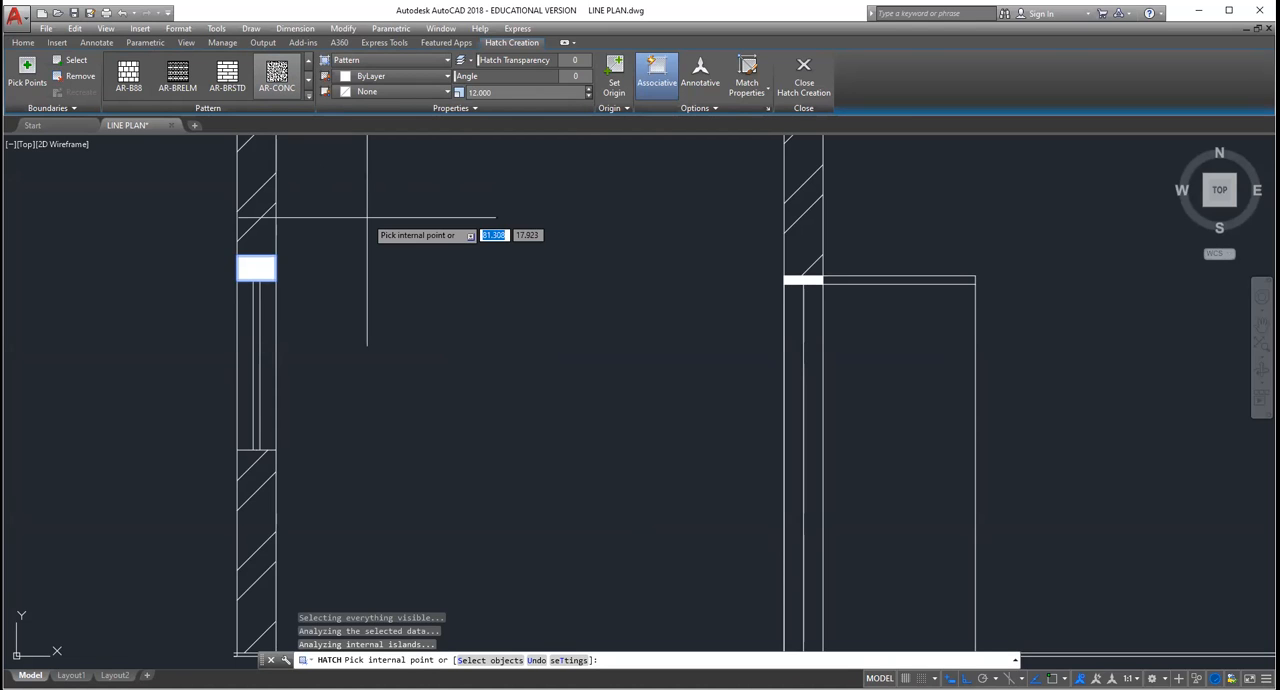
{"action": "key", "text": "Escape"}
{"action": "key", "text": "Escape"}
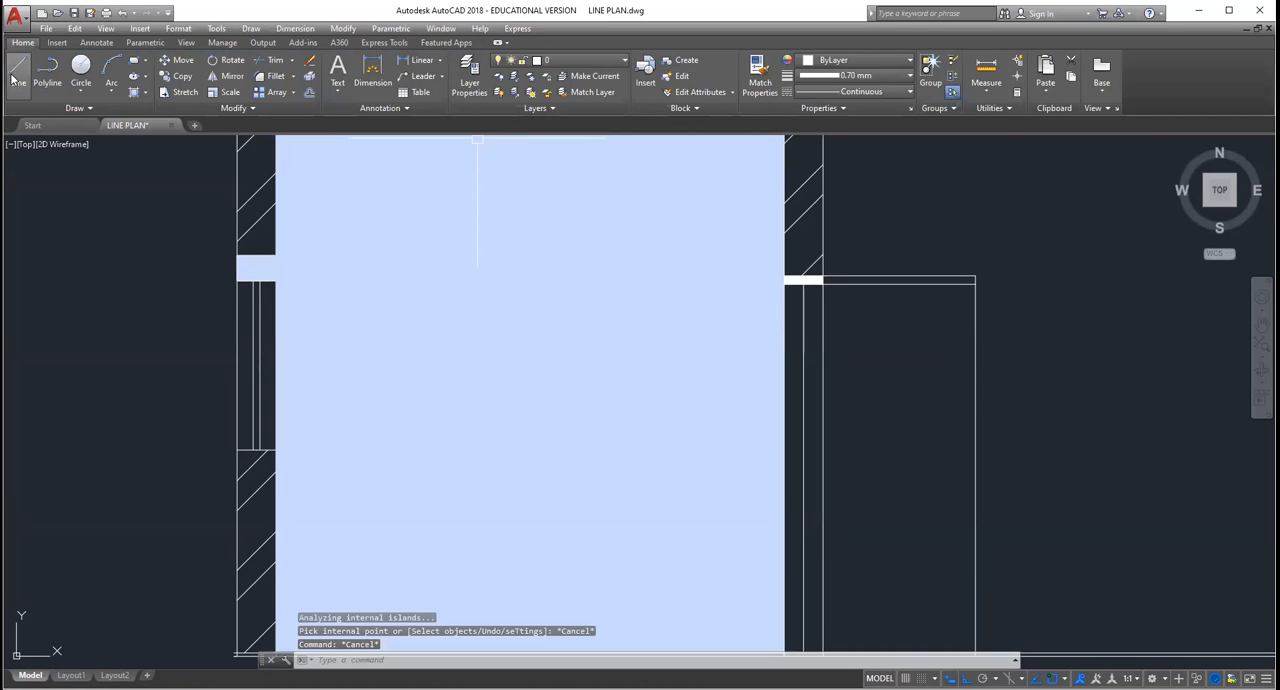
{"action": "left_click", "coordinate": [145, 93]}
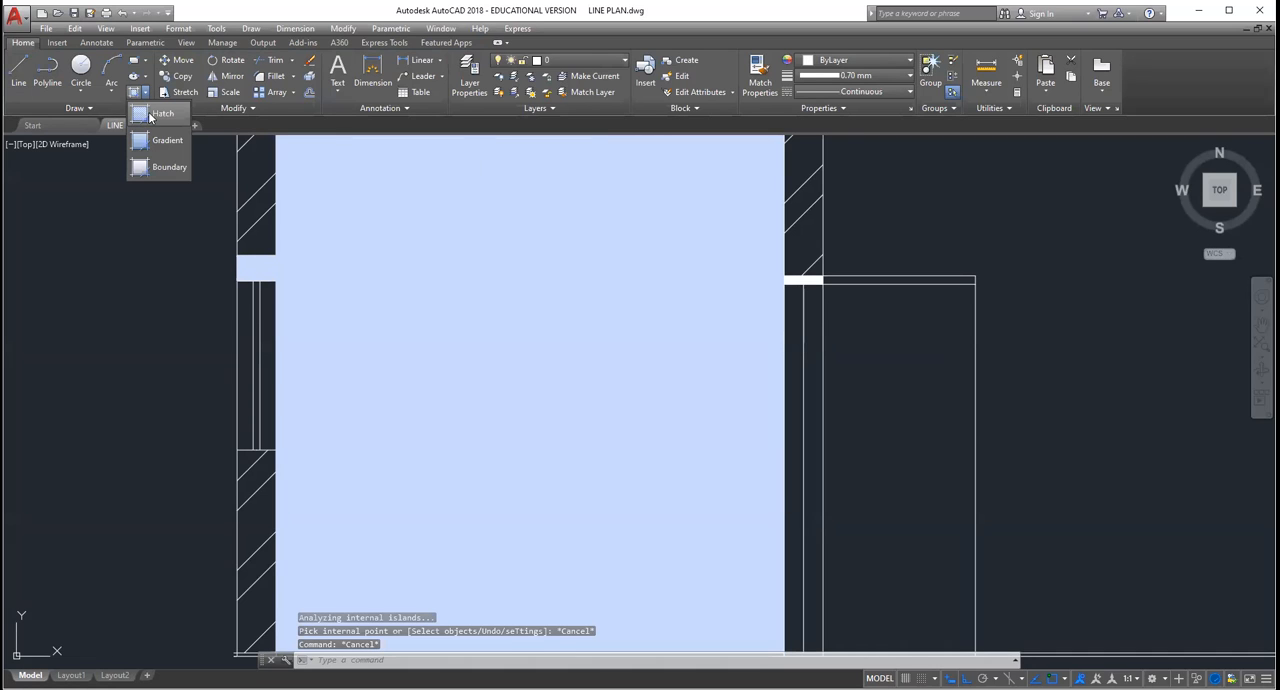
{"action": "left_click", "coordinate": [150, 115]}
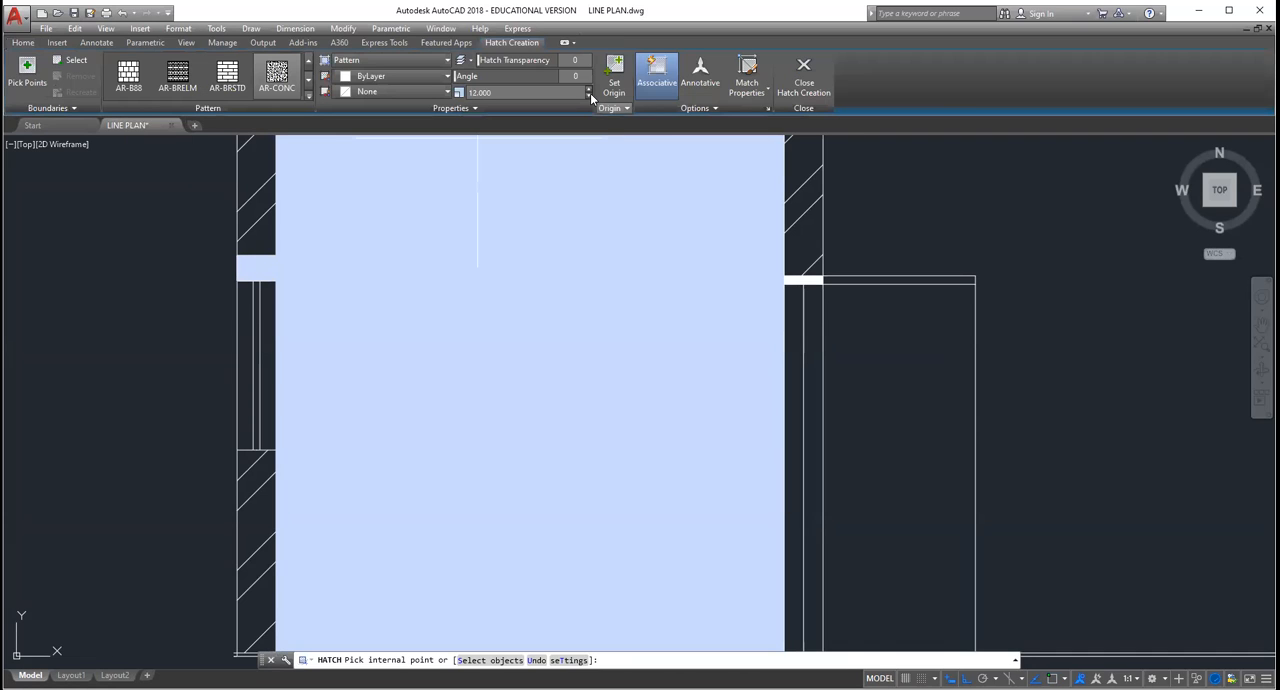
{"action": "left_click", "coordinate": [589, 93]}
{"action": "left_click", "coordinate": [589, 93]}
{"action": "left_click", "coordinate": [589, 93]}
{"action": "left_click", "coordinate": [589, 93]}
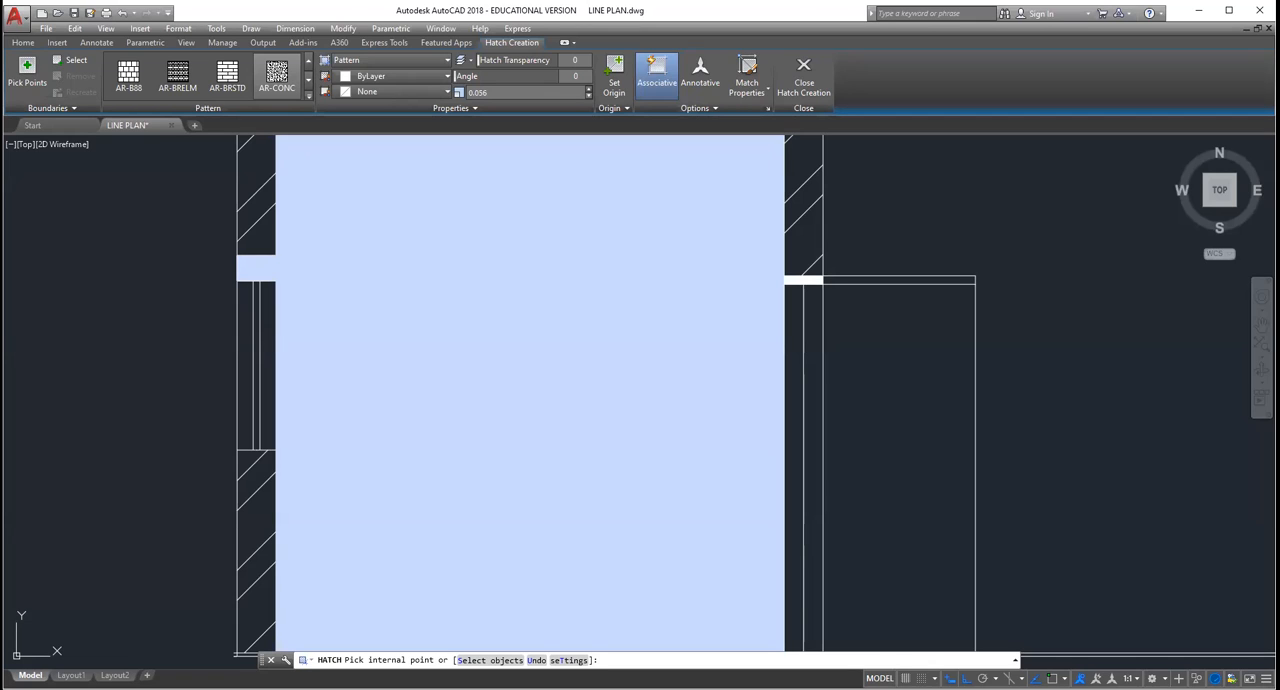
{"action": "key", "text": "Escape"}
{"action": "key", "text": "Escape"}
{"action": "key", "text": "Escape"}
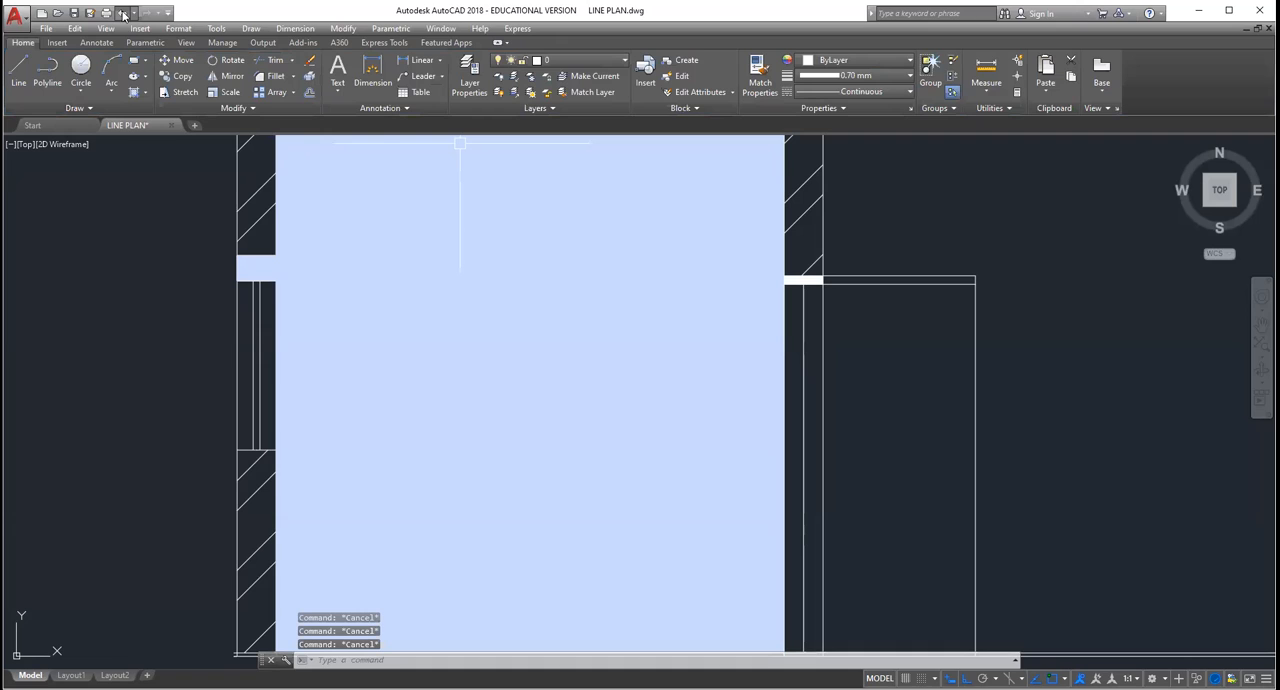
Step: Undo the recent hatch operations and view changes around the section's lintels
{"action": "left_click", "coordinate": [122, 13]}
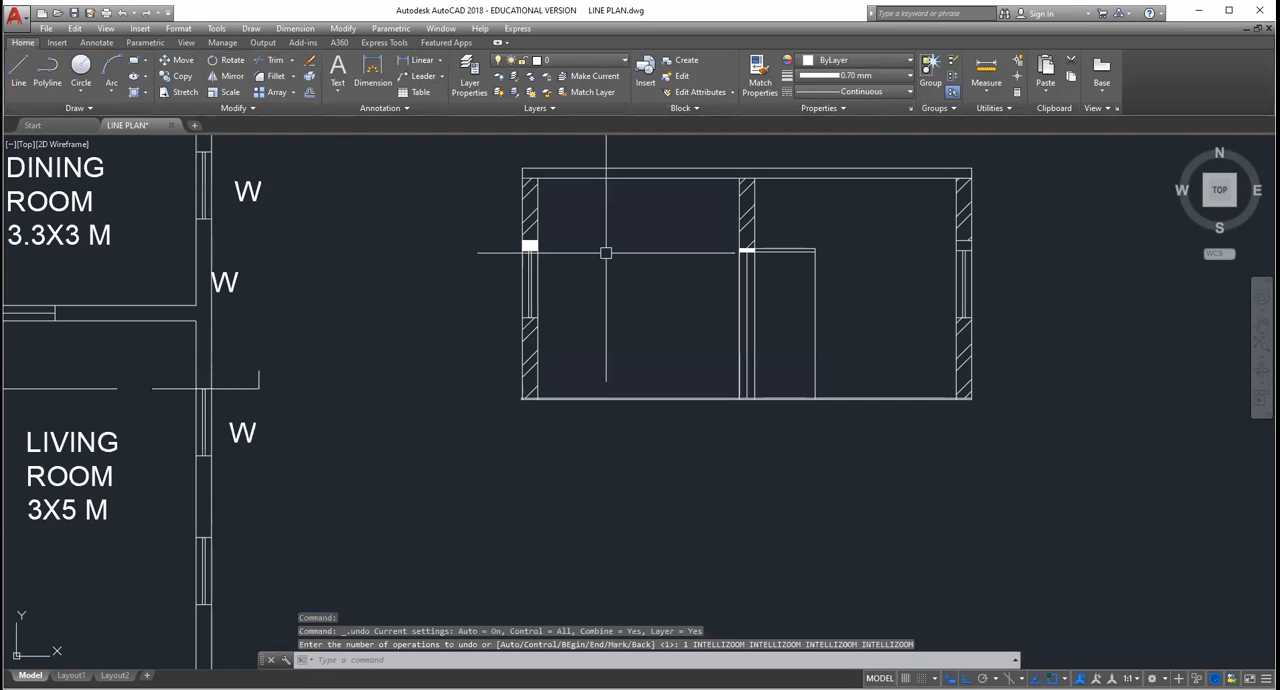
{"action": "scroll", "coordinate": [605, 253], "scroll_direction": "up", "scroll_amount": 5}
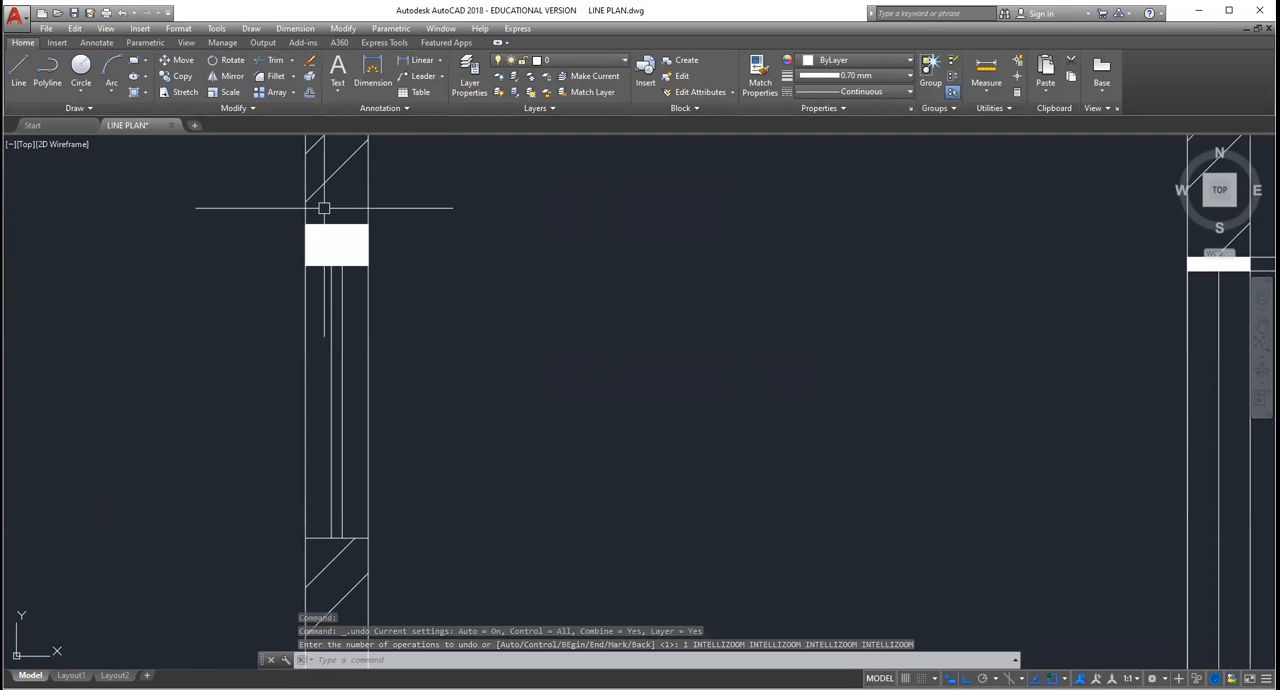
{"action": "left_click", "coordinate": [120, 14]}
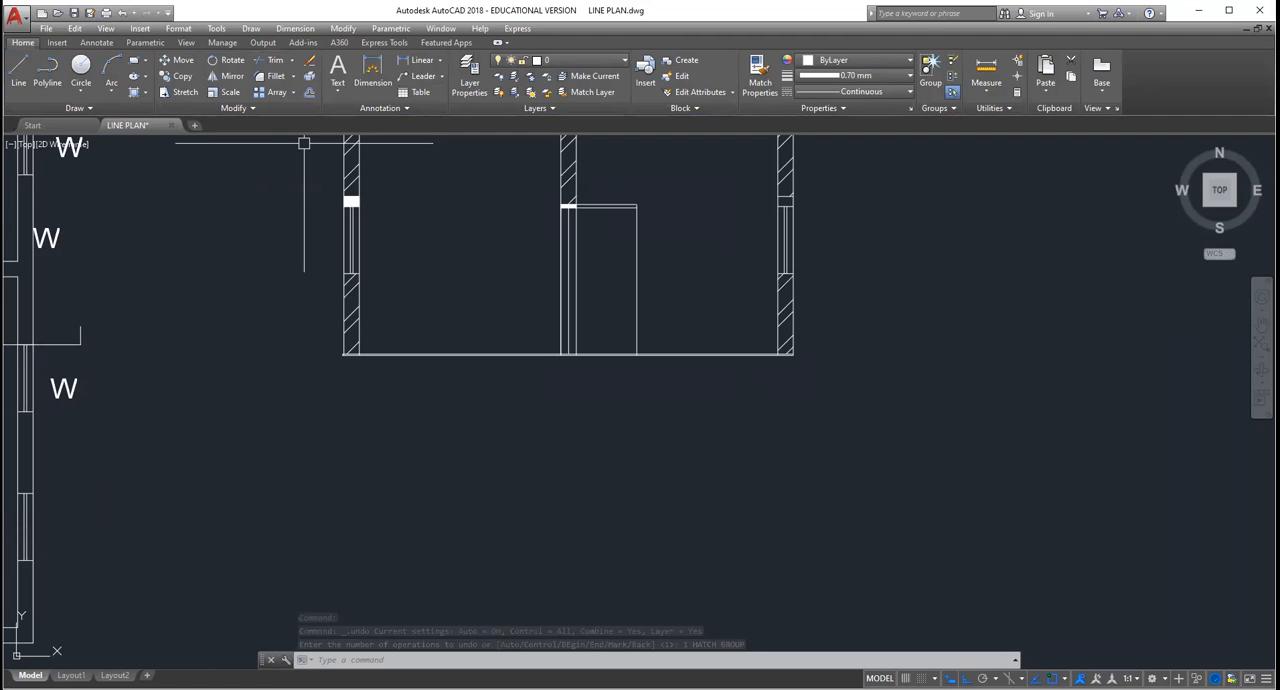
{"action": "left_click", "coordinate": [120, 13]}
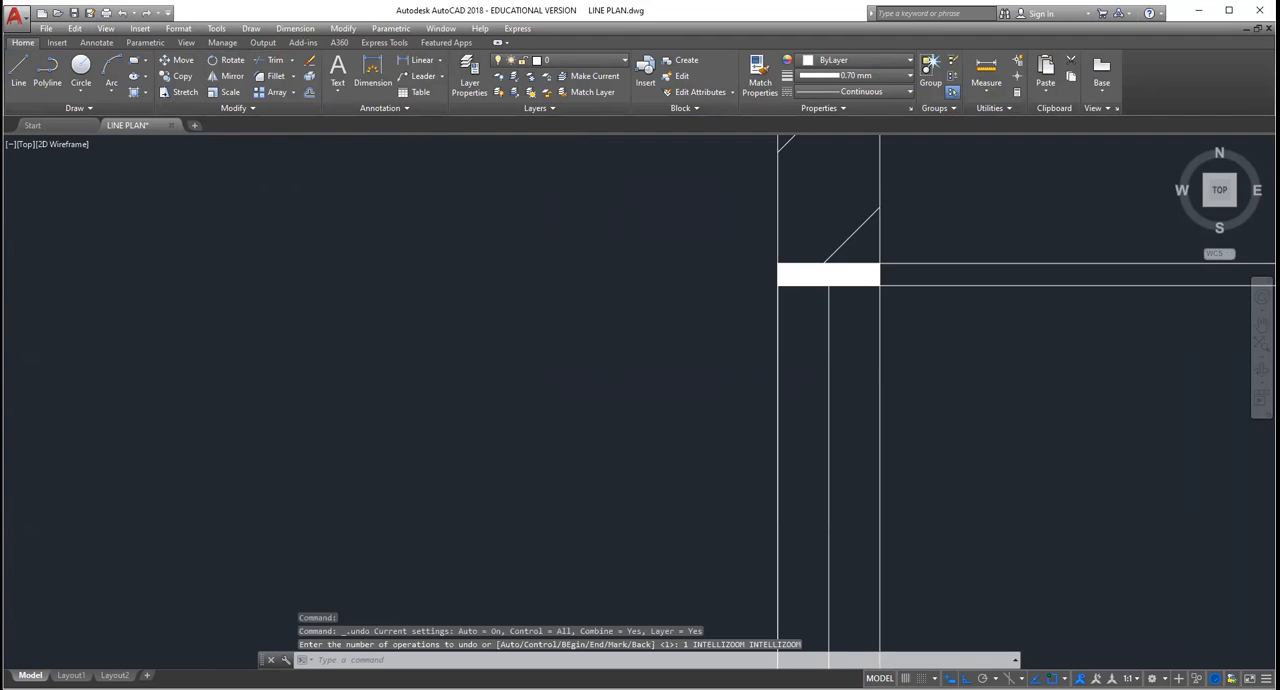
{"action": "scroll", "coordinate": [714, 276], "scroll_direction": "down", "scroll_amount": 5}
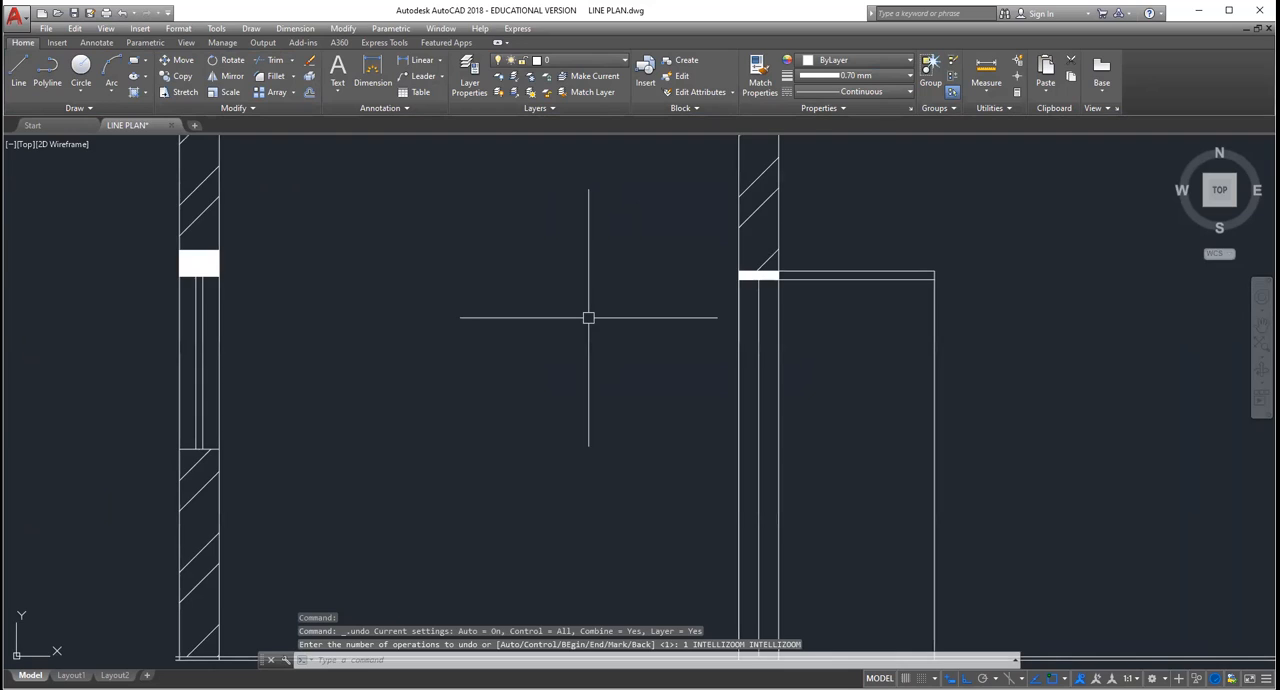
{"action": "left_click", "coordinate": [120, 13]}
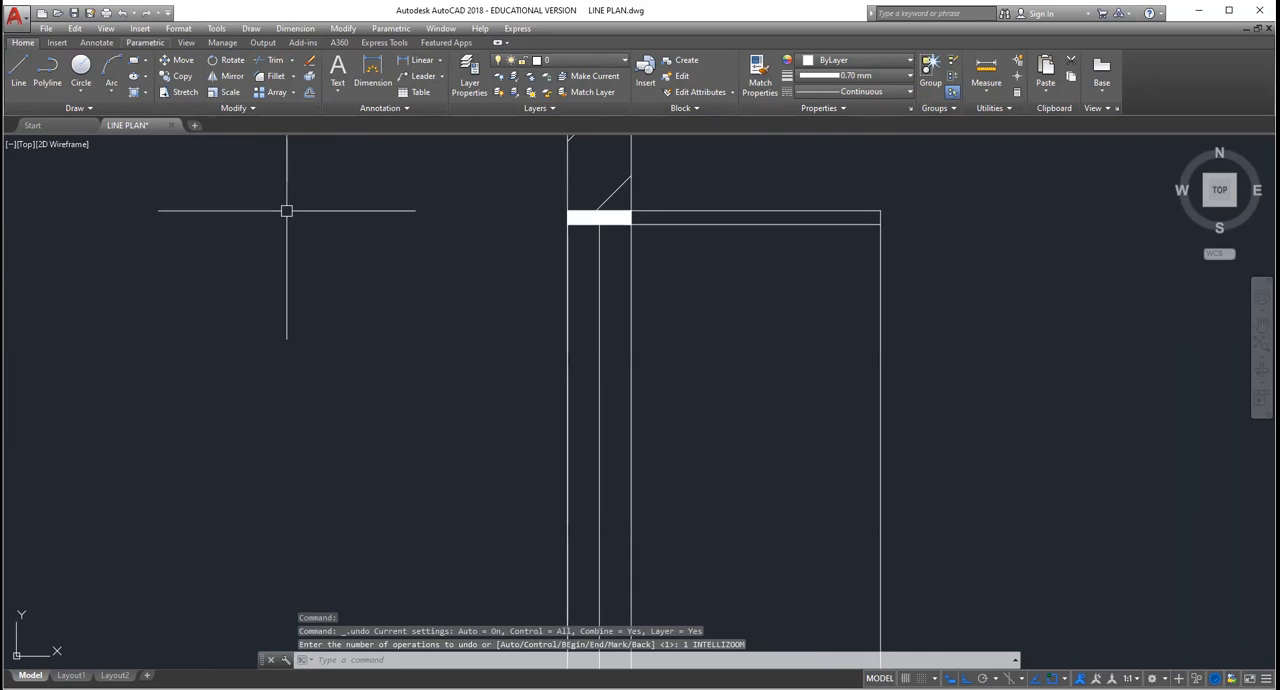
{"action": "scroll", "coordinate": [286, 210], "scroll_direction": "down", "scroll_amount": 5}
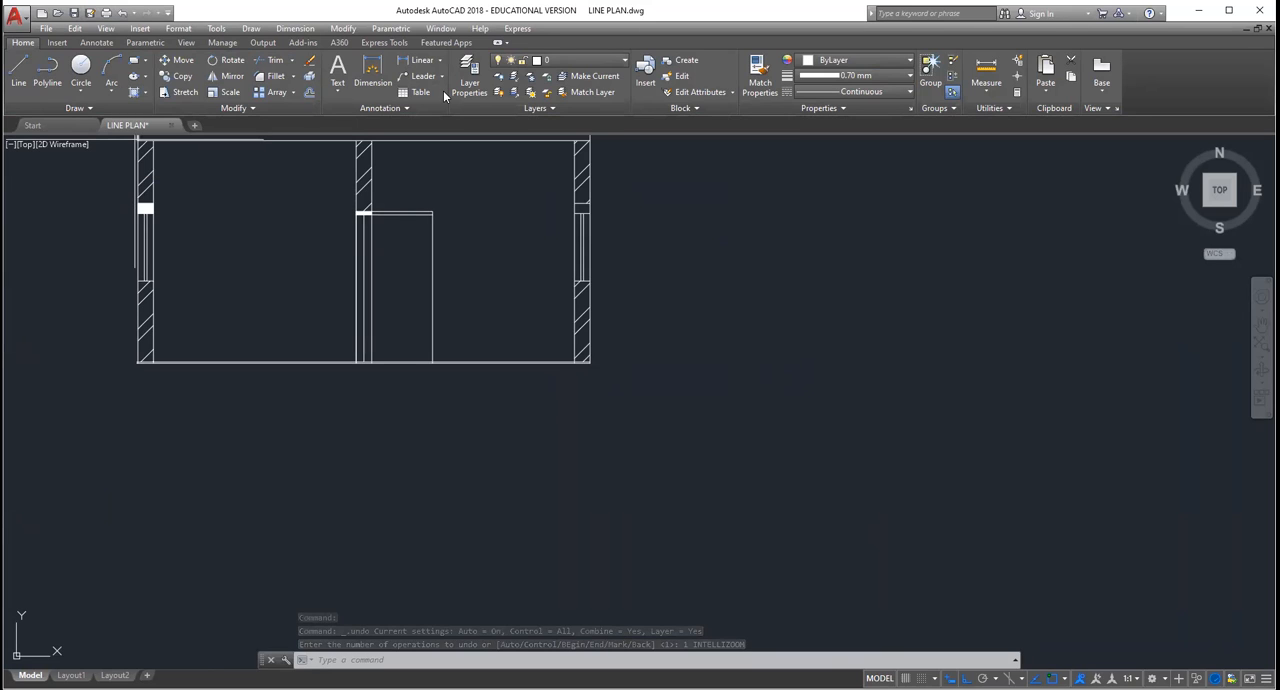
Step: Try filling the section's right-hand room with the AR-CONC hatch at scale 12, and delete that hatch
{"action": "type", "text": "h"}
{"action": "key", "text": "Return"}
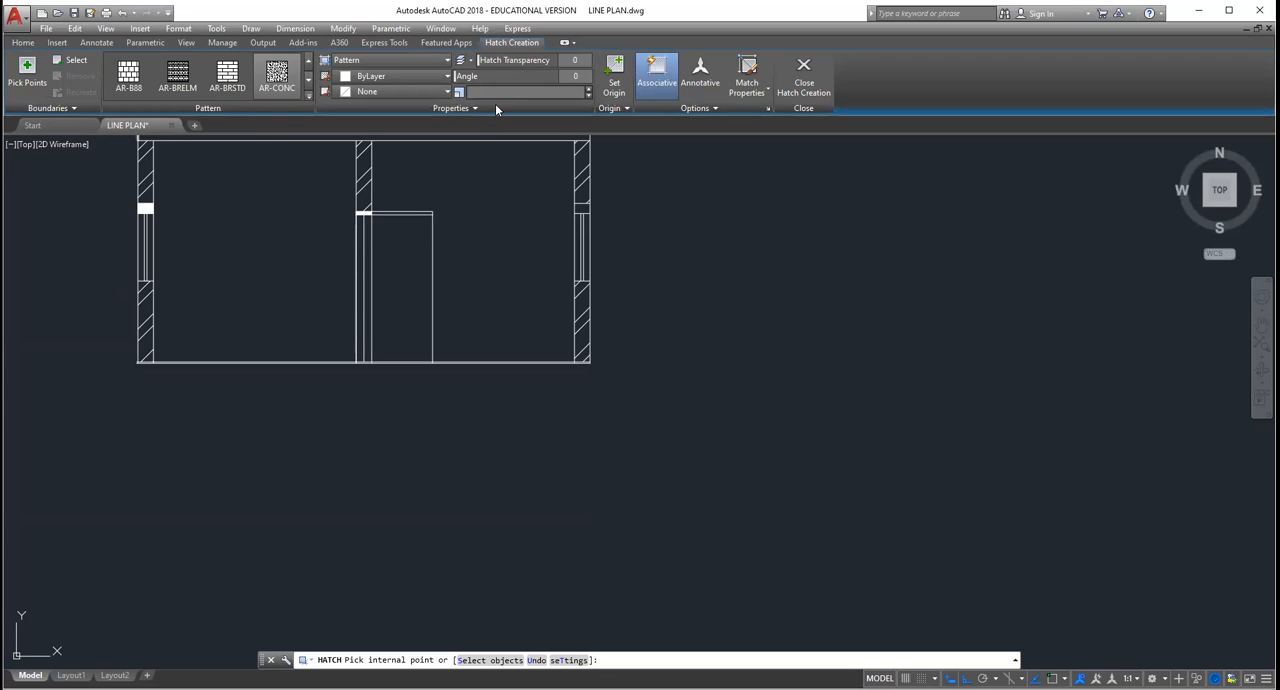
{"action": "type", "text": "12"}
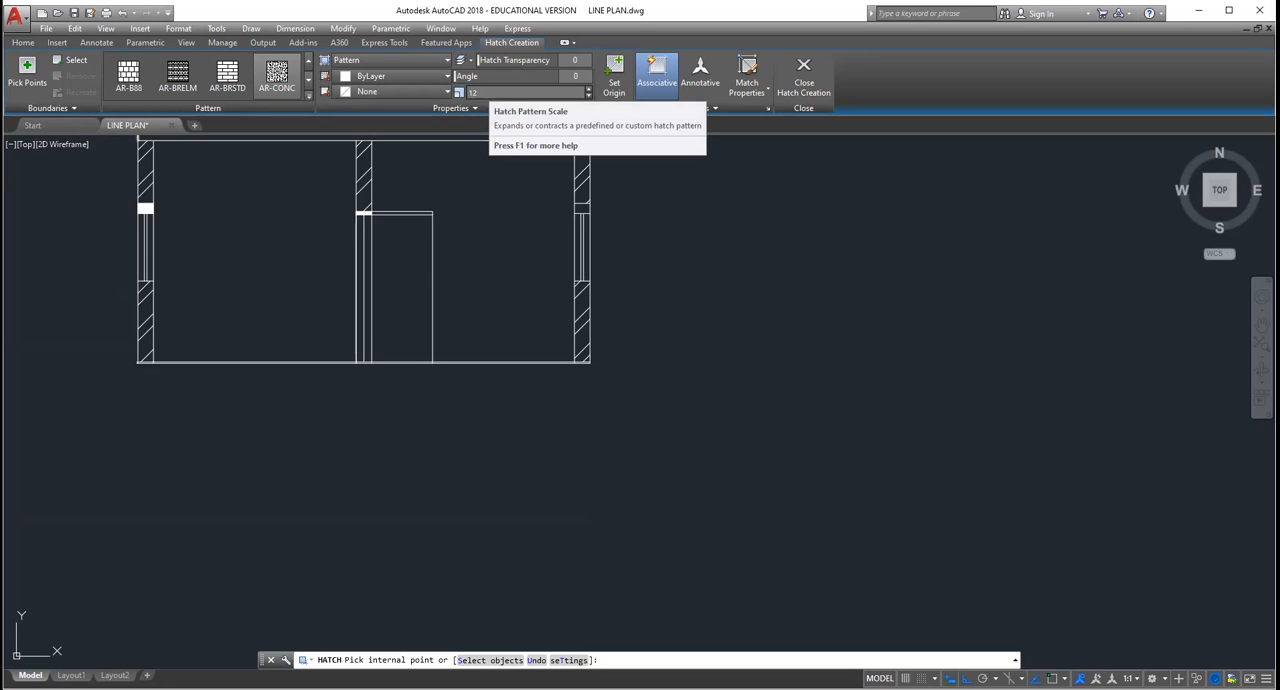
{"action": "left_click", "coordinate": [513, 203]}
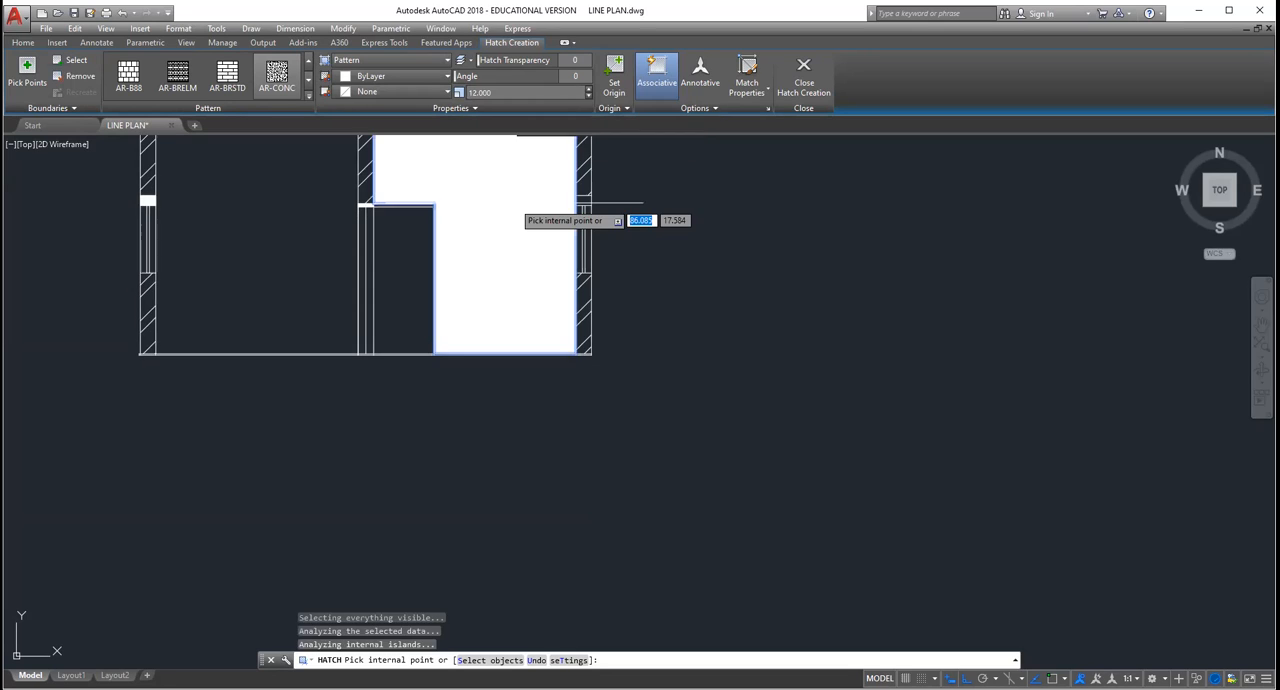
{"action": "key", "text": "Escape"}
{"action": "left_click", "coordinate": [500, 201]}
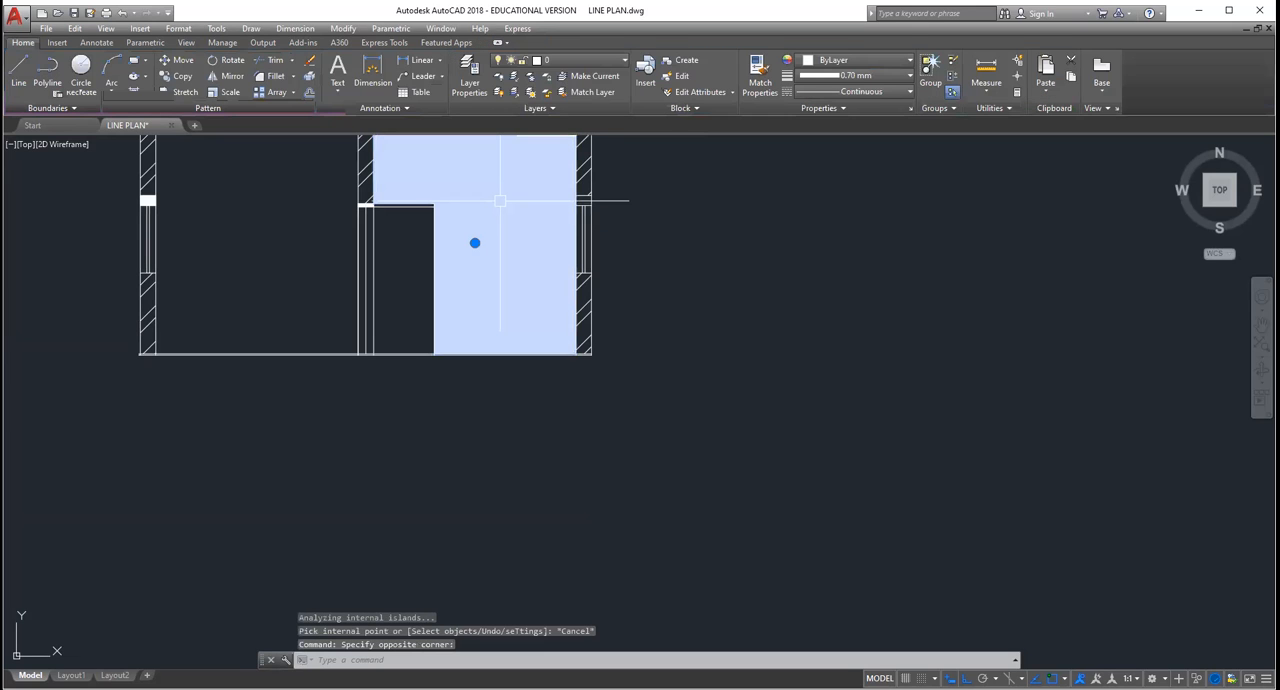
{"action": "key", "text": "Delete"}
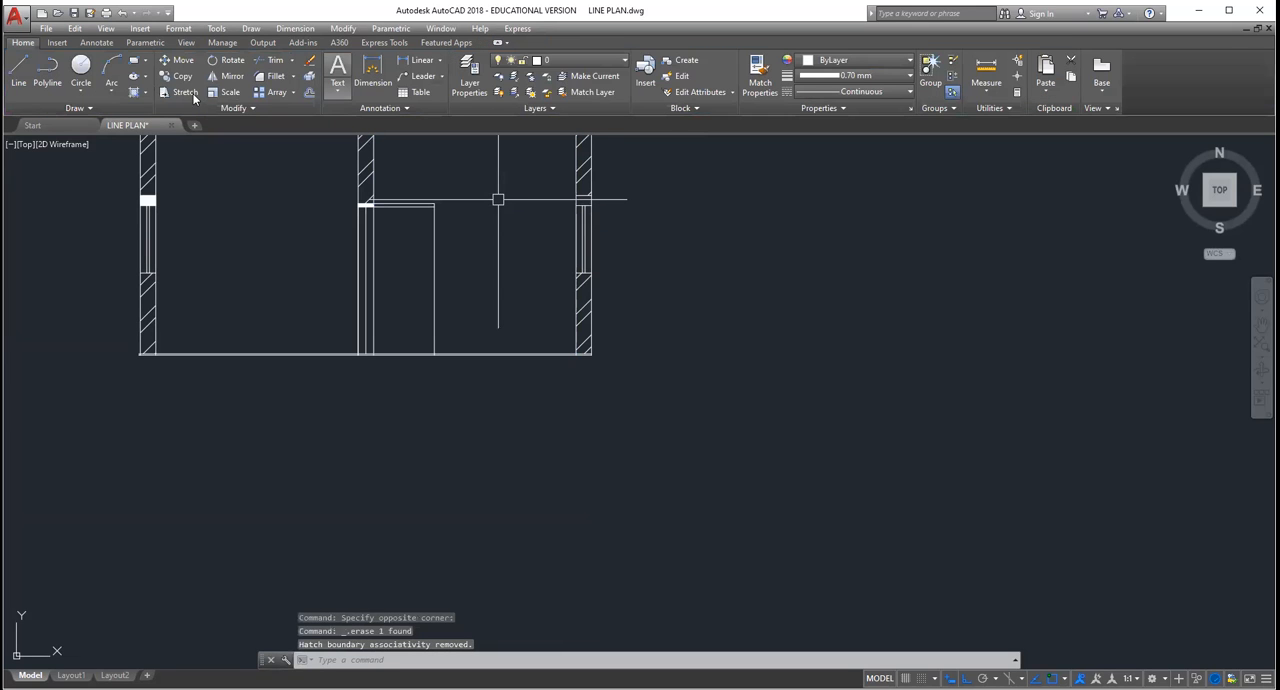
Step: Start a hatch with the BRICK pattern inside the section's right-hand room, around the door opening
{"action": "left_click", "coordinate": [146, 94]}
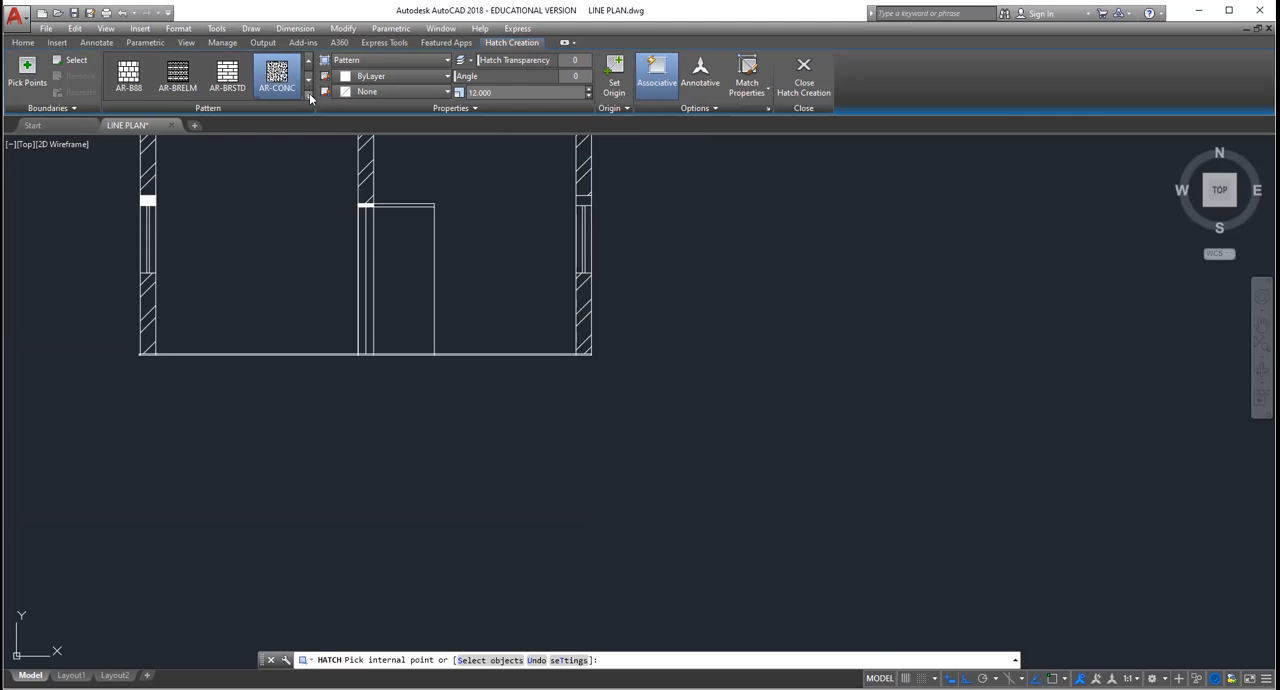
{"action": "left_click", "coordinate": [309, 93]}
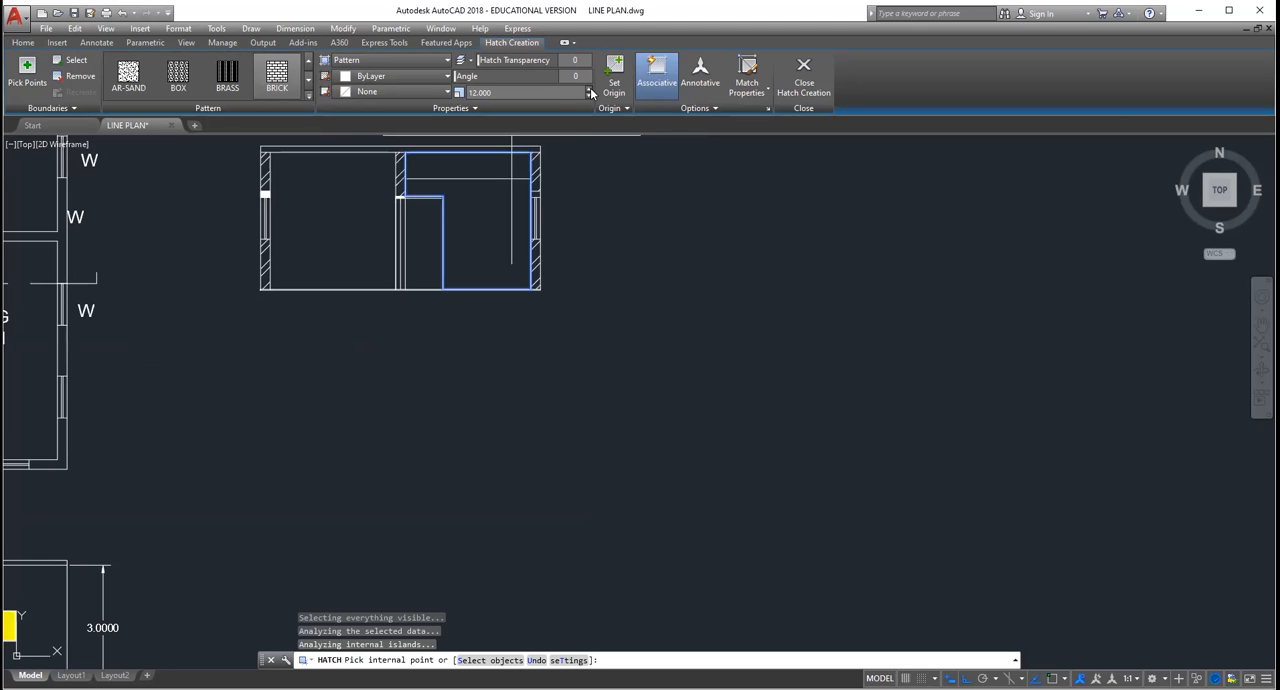
{"action": "left_click", "coordinate": [589, 89]}
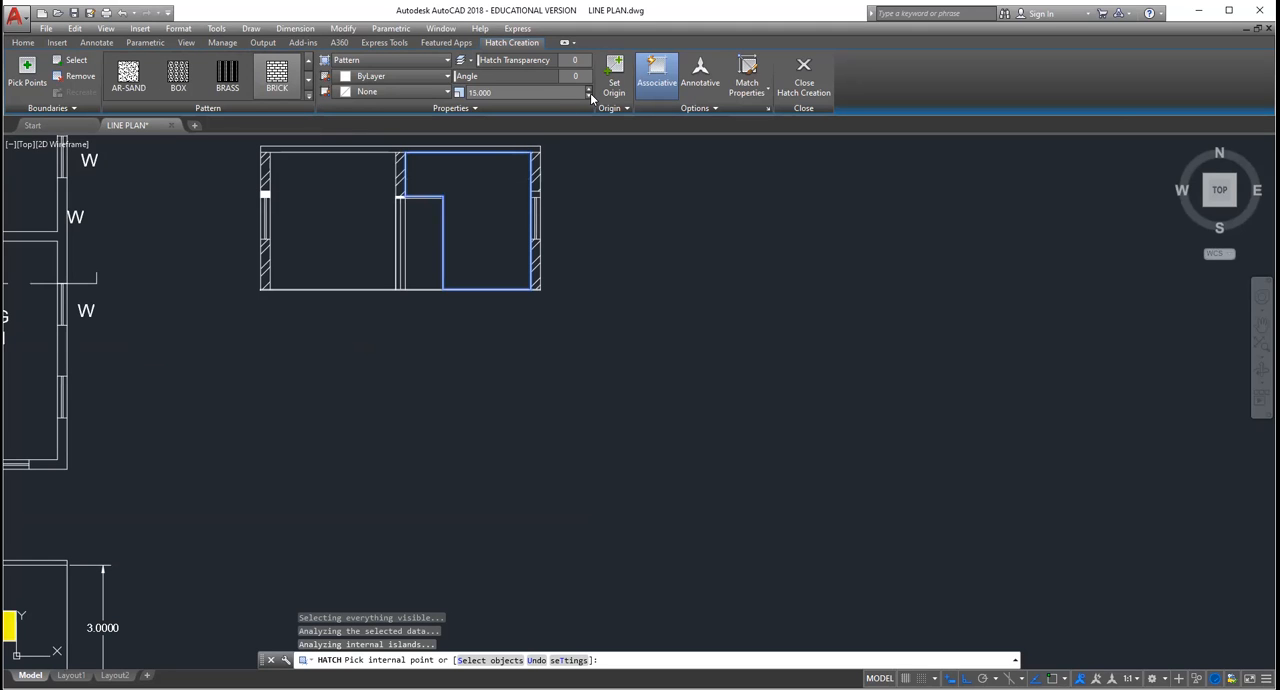
Step: Try reducing the BRICK hatch scale in the section's right-hand room to 0.870
{"action": "left_click", "coordinate": [589, 95]}
{"action": "left_click", "coordinate": [589, 95]}
{"action": "left_click", "coordinate": [589, 95]}
{"action": "scroll", "coordinate": [531, 151], "scroll_direction": "up", "scroll_amount": 5}
{"action": "left_click", "coordinate": [589, 95]}
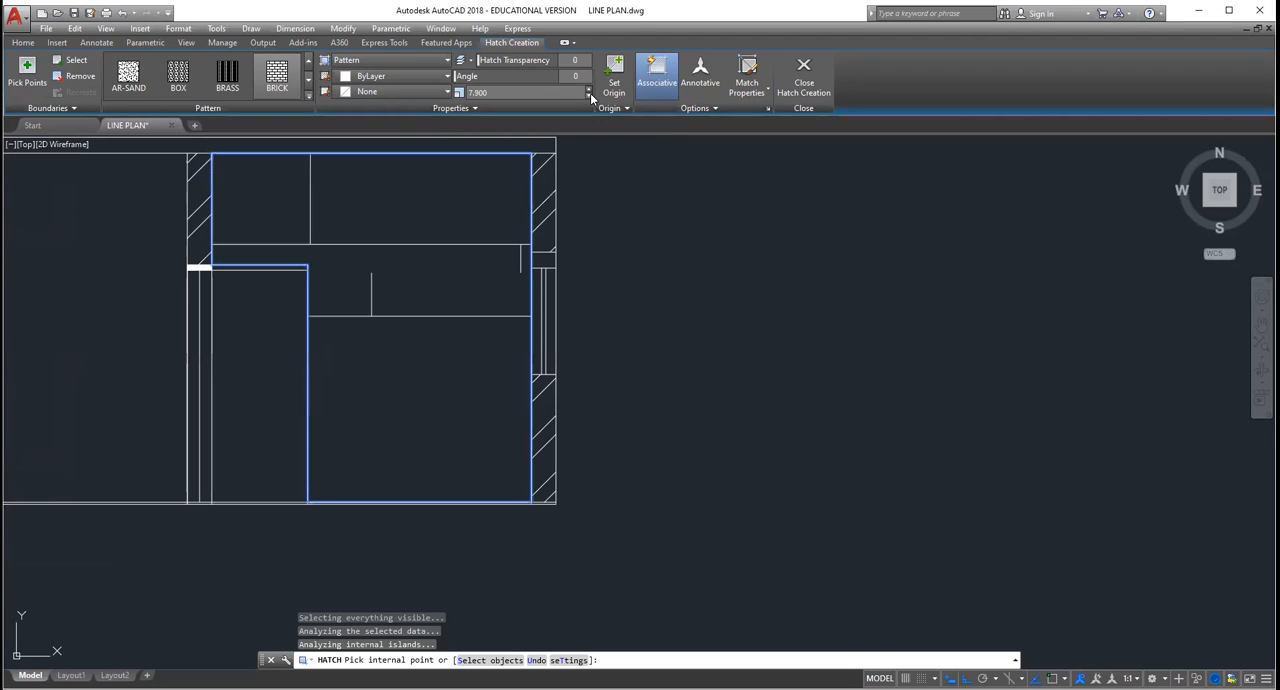
{"action": "left_click", "coordinate": [590, 95]}
{"action": "left_click", "coordinate": [590, 95]}
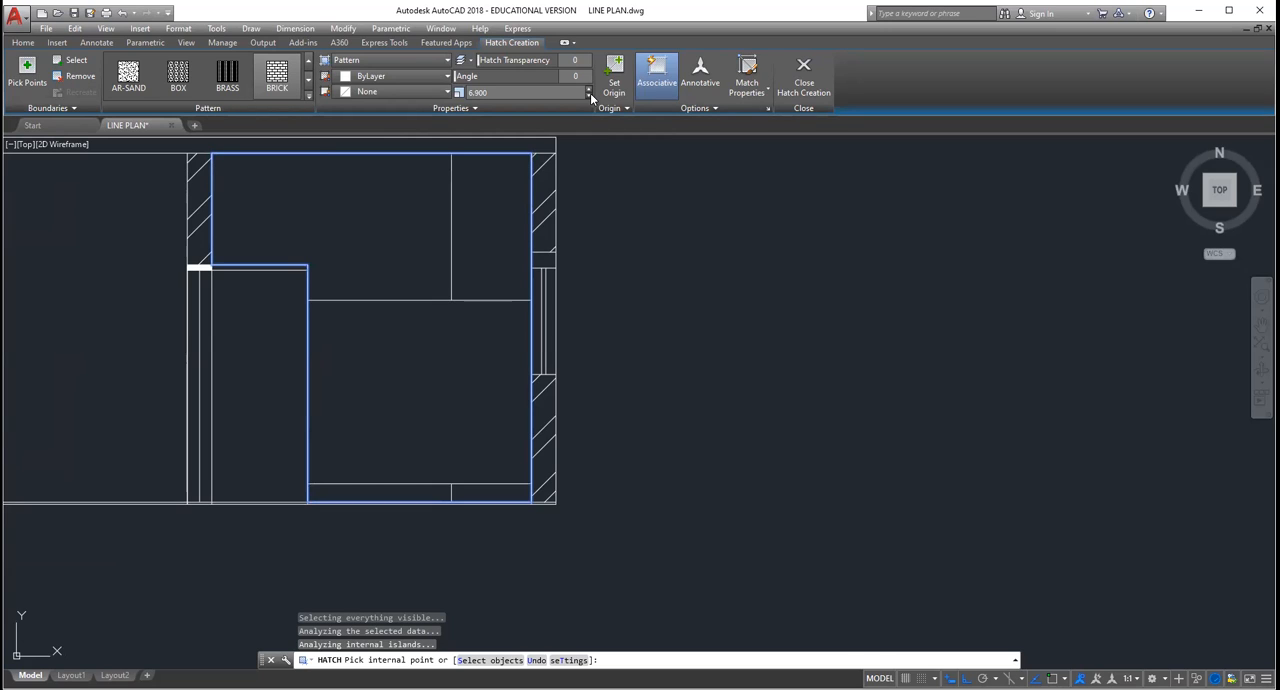
{"action": "left_click", "coordinate": [590, 95]}
{"action": "left_click", "coordinate": [590, 95]}
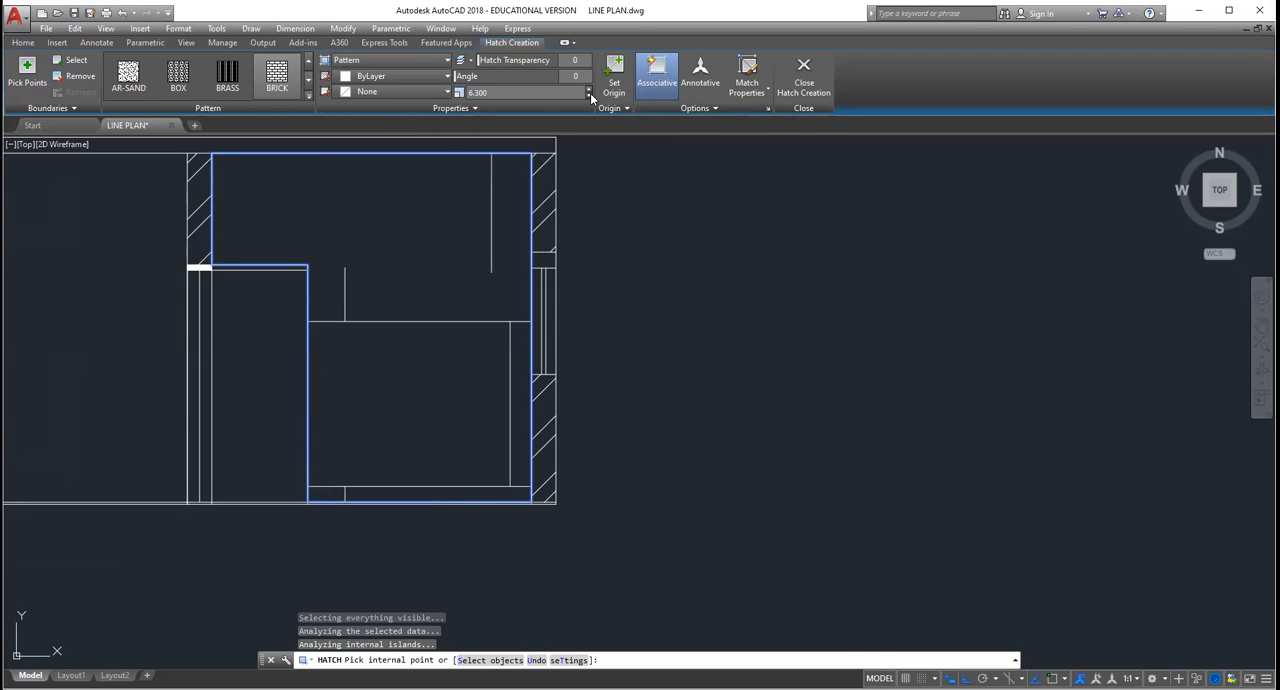
{"action": "left_click", "coordinate": [590, 95]}
{"action": "left_click", "coordinate": [590, 95]}
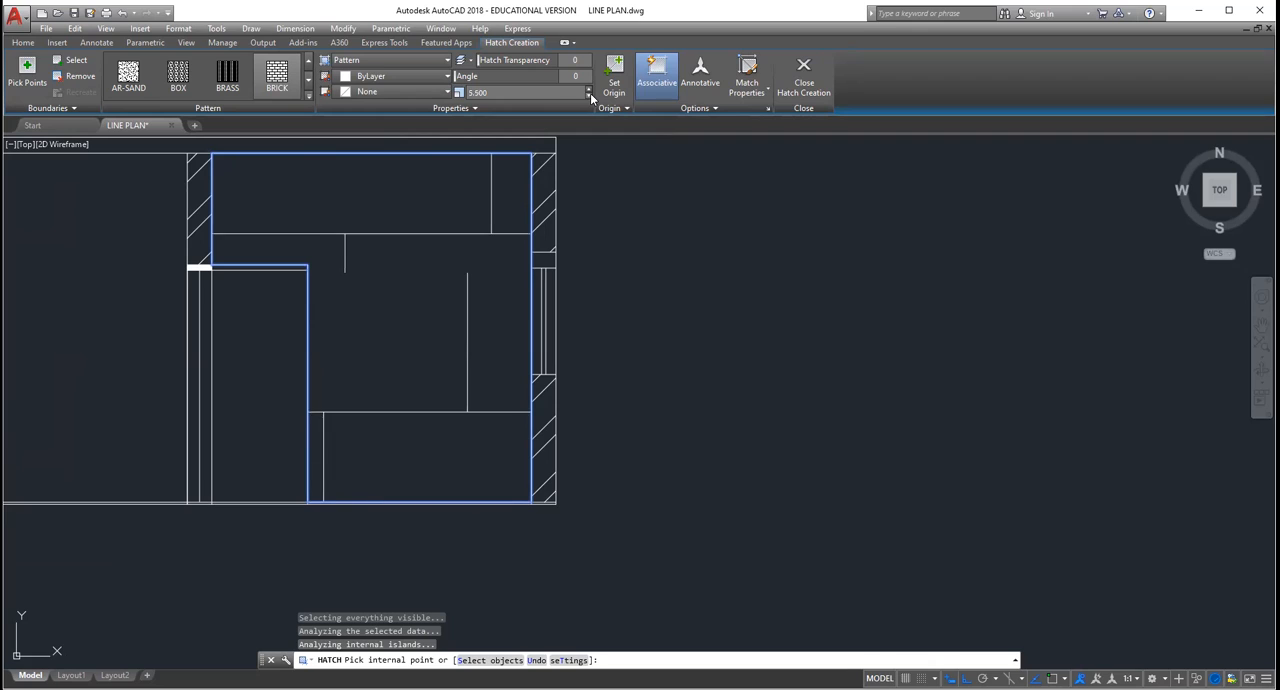
{"action": "left_click", "coordinate": [590, 95]}
{"action": "left_click", "coordinate": [590, 95]}
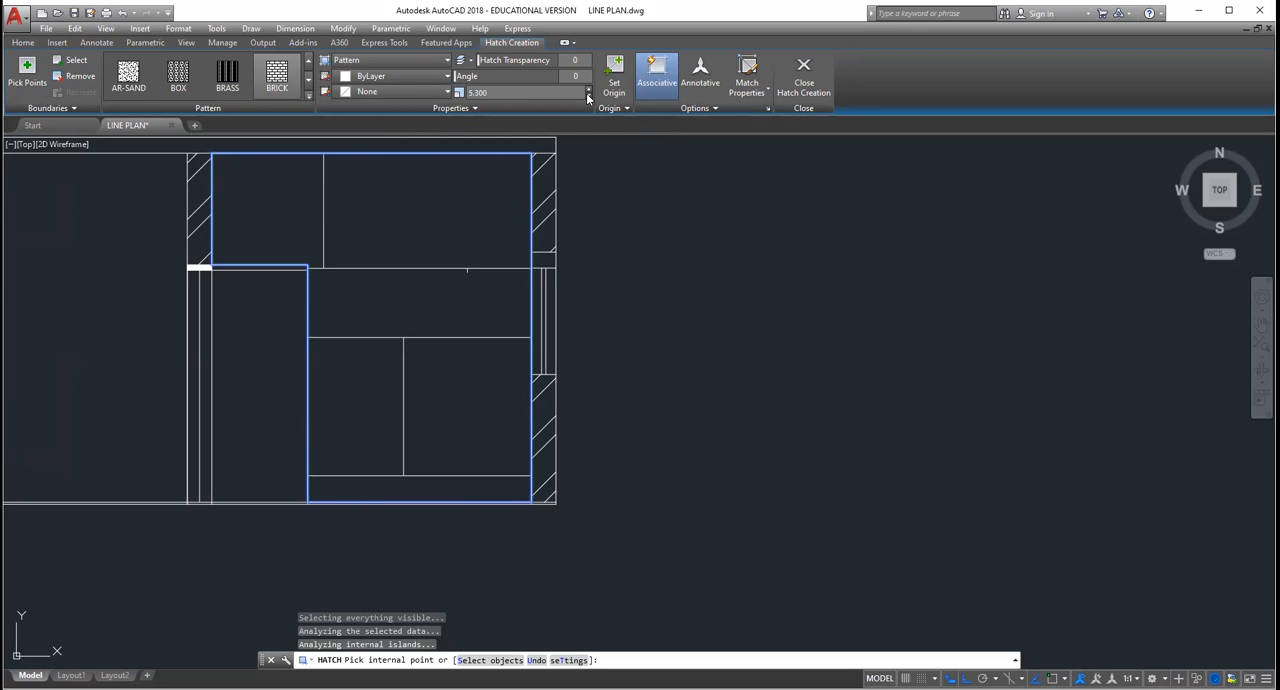
{"action": "left_click", "coordinate": [589, 96]}
{"action": "left_click", "coordinate": [589, 96]}
{"action": "left_click", "coordinate": [589, 96]}
{"action": "left_click", "coordinate": [589, 96]}
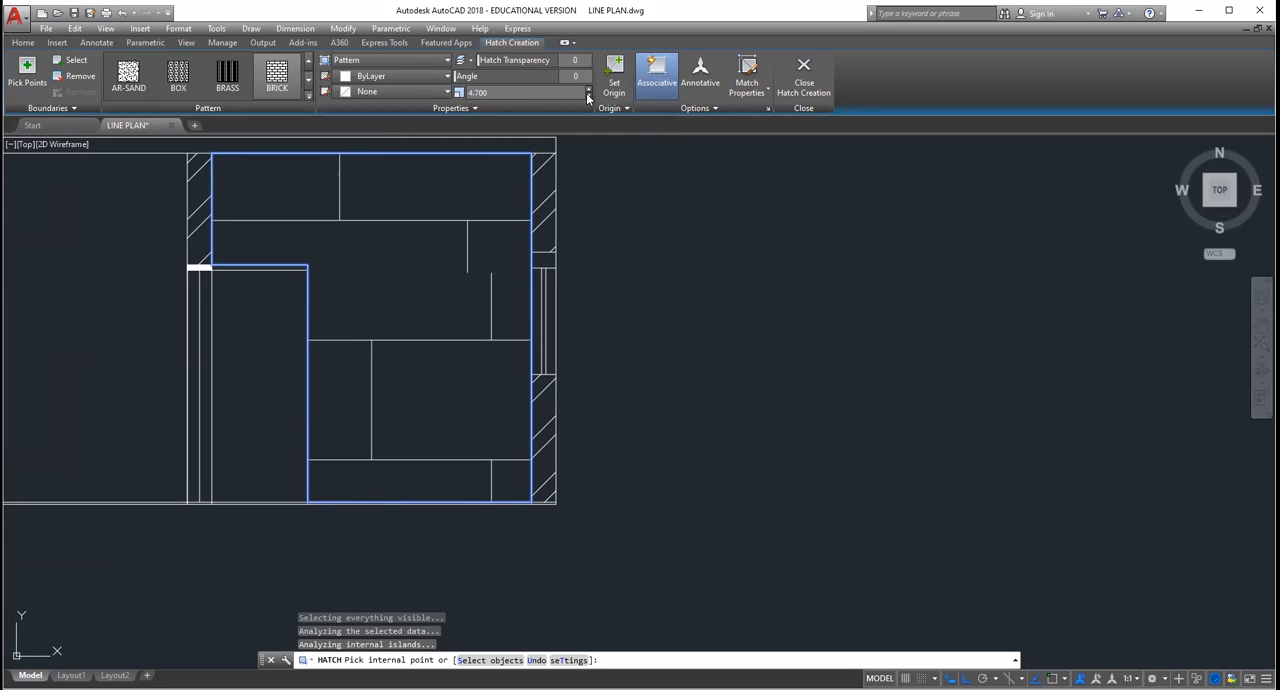
{"action": "left_click", "coordinate": [588, 96]}
{"action": "left_click", "coordinate": [588, 96]}
{"action": "left_click", "coordinate": [588, 96]}
{"action": "left_click", "coordinate": [588, 96]}
{"action": "left_click", "coordinate": [588, 96]}
{"action": "left_click", "coordinate": [588, 96]}
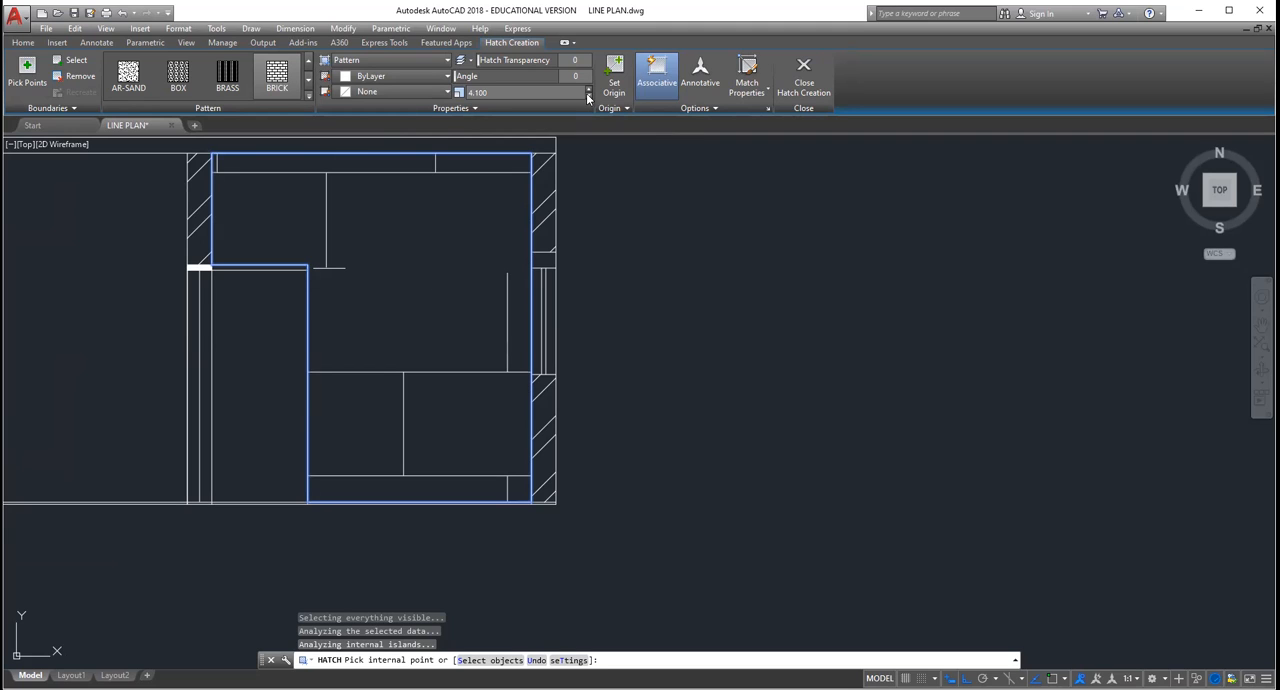
{"action": "left_click", "coordinate": [588, 96]}
{"action": "left_click", "coordinate": [588, 96]}
{"action": "left_click", "coordinate": [588, 96]}
{"action": "left_click", "coordinate": [588, 96]}
{"action": "left_click", "coordinate": [588, 96]}
{"action": "left_click", "coordinate": [588, 96]}
{"action": "left_click", "coordinate": [588, 96]}
{"action": "left_click", "coordinate": [588, 96]}
{"action": "left_click", "coordinate": [588, 96]}
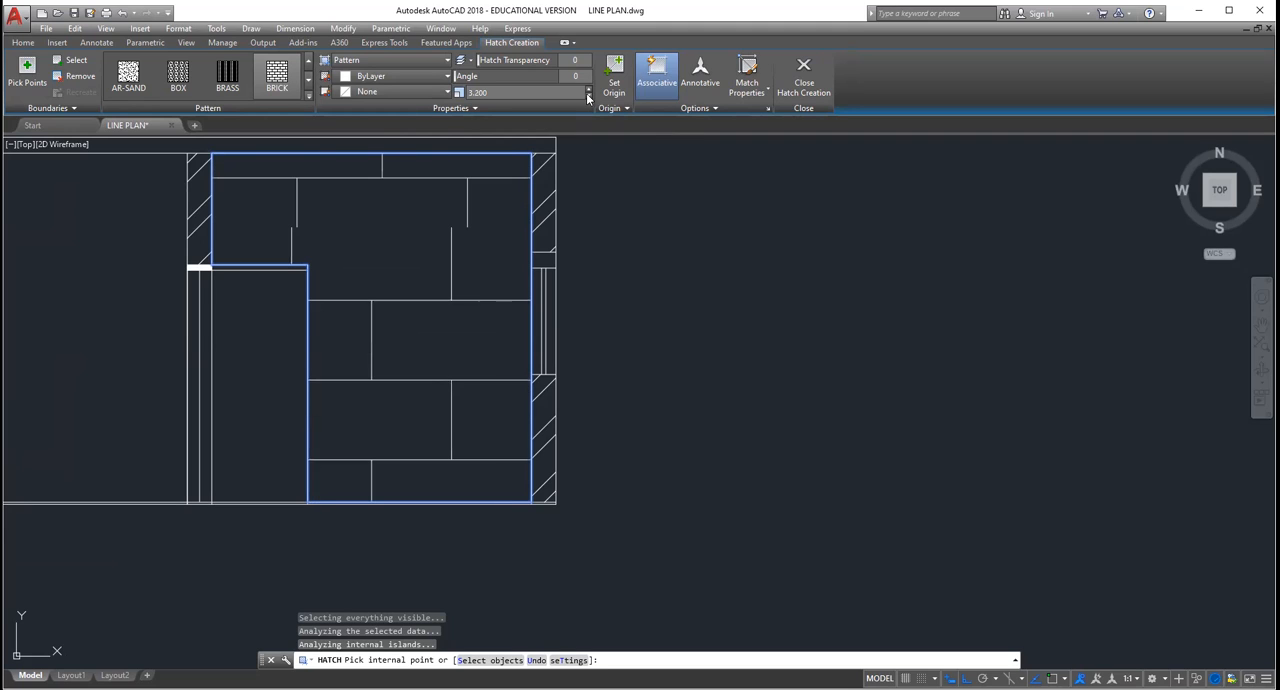
{"action": "left_click", "coordinate": [588, 96]}
{"action": "left_click", "coordinate": [588, 96]}
{"action": "left_click", "coordinate": [588, 96]}
{"action": "left_click", "coordinate": [588, 96]}
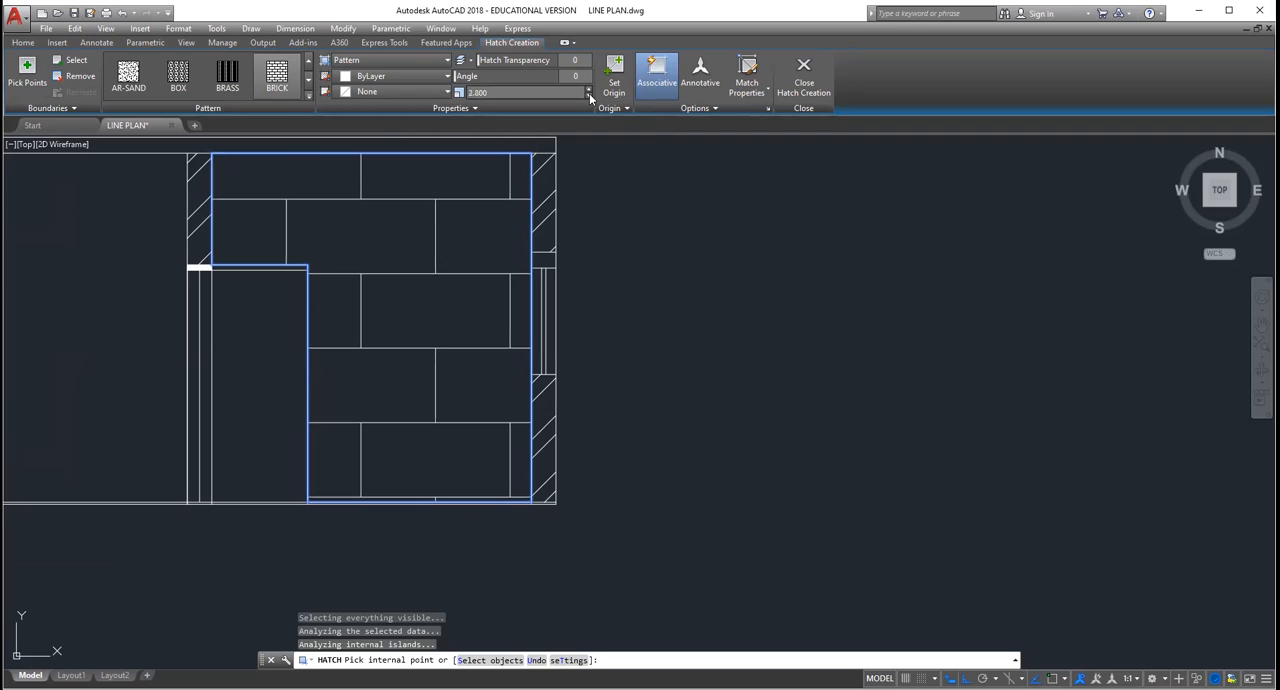
{"action": "left_click", "coordinate": [589, 94]}
{"action": "left_click", "coordinate": [589, 94]}
{"action": "left_click", "coordinate": [589, 94]}
{"action": "left_click", "coordinate": [589, 94]}
{"action": "left_click", "coordinate": [589, 94]}
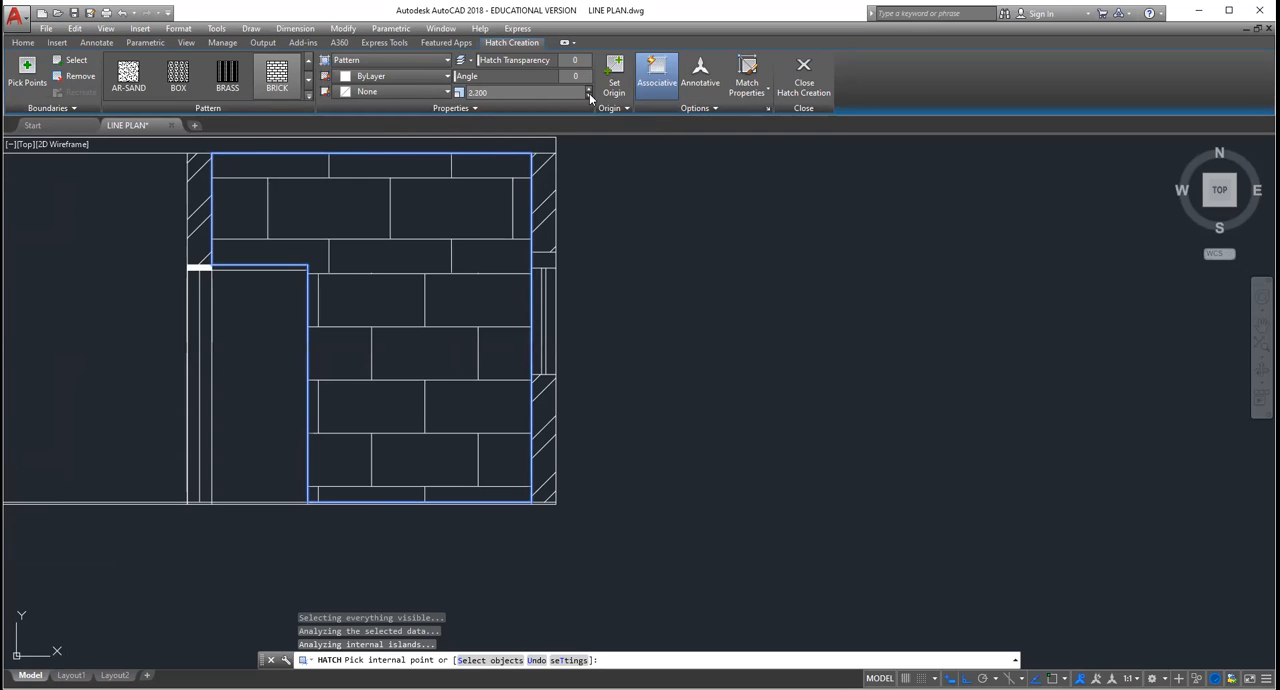
{"action": "left_click", "coordinate": [589, 94]}
{"action": "left_click", "coordinate": [589, 94]}
{"action": "left_click", "coordinate": [589, 94]}
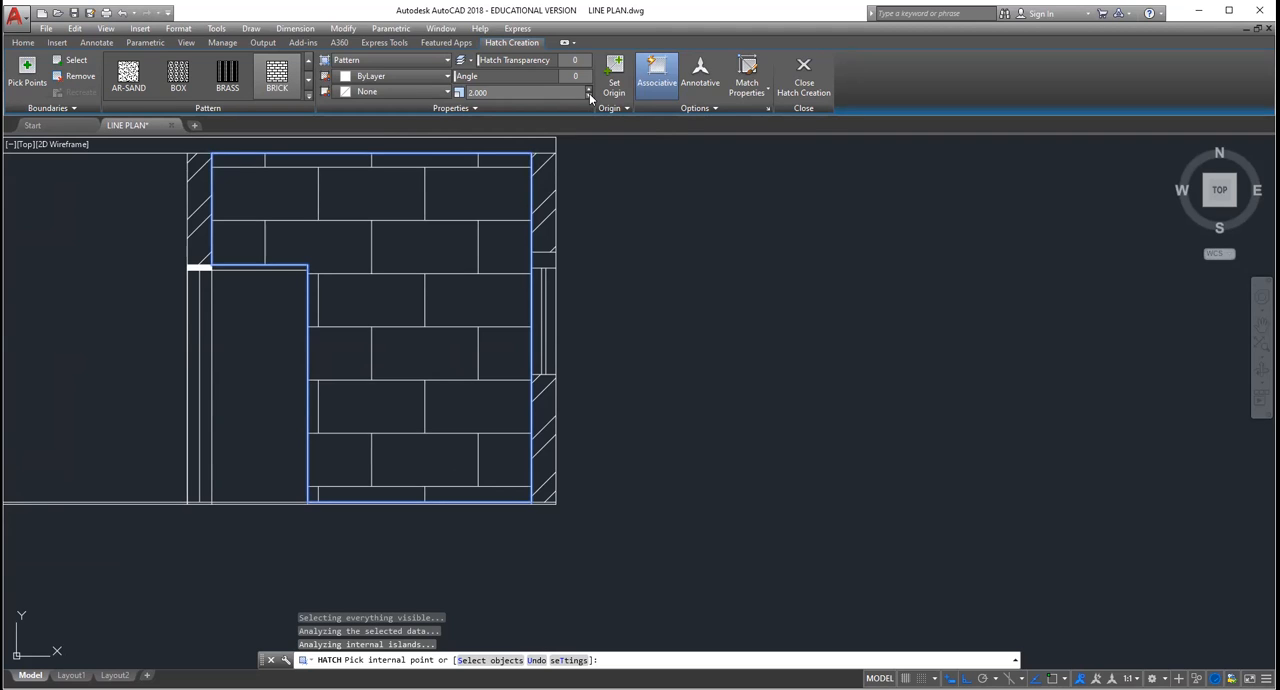
{"action": "left_click", "coordinate": [589, 94]}
{"action": "left_click", "coordinate": [589, 94]}
{"action": "left_click", "coordinate": [589, 94]}
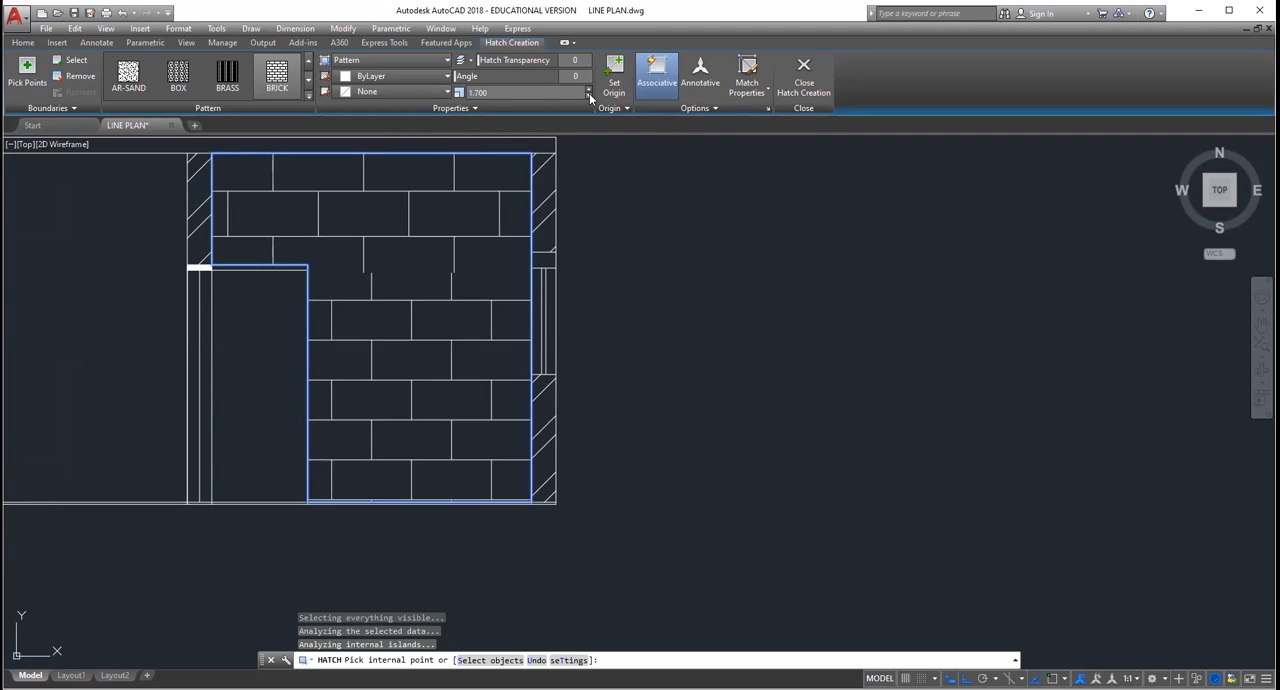
{"action": "left_click", "coordinate": [589, 94]}
{"action": "left_click", "coordinate": [589, 94]}
{"action": "left_click", "coordinate": [589, 94]}
{"action": "left_click", "coordinate": [589, 94]}
{"action": "left_click", "coordinate": [589, 94]}
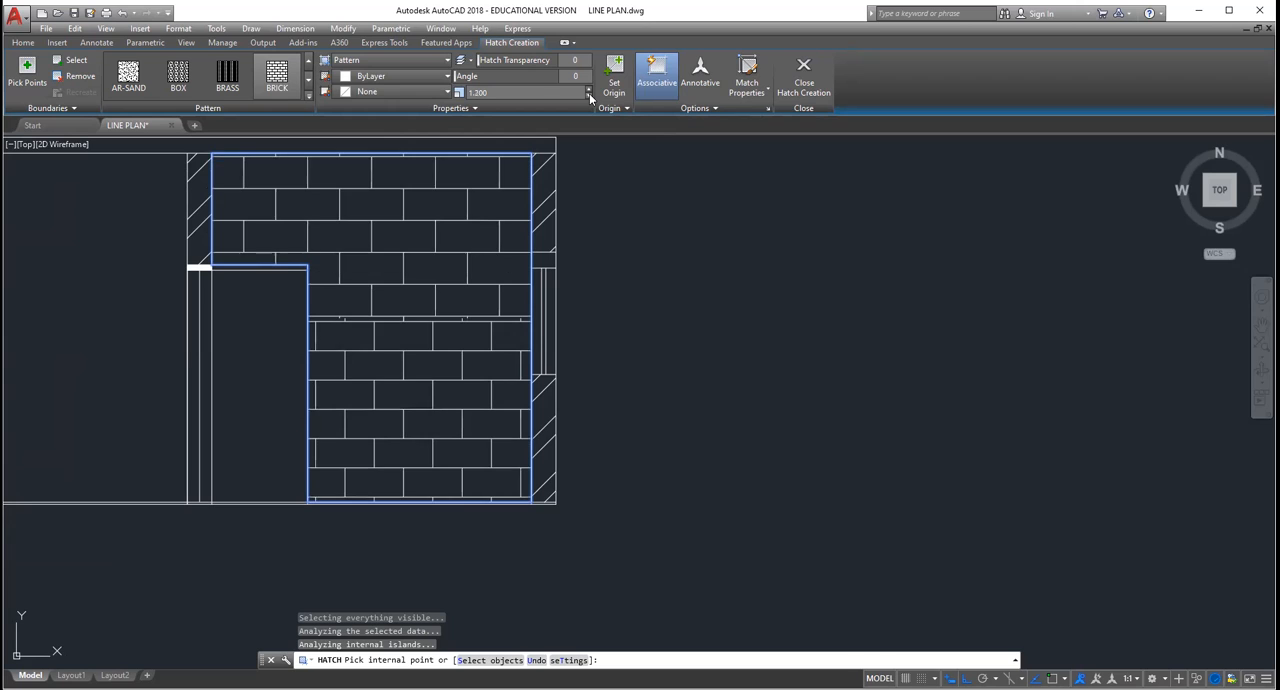
{"action": "left_click", "coordinate": [589, 94]}
{"action": "left_click", "coordinate": [589, 94]}
{"action": "left_click", "coordinate": [589, 94]}
{"action": "left_click", "coordinate": [589, 94]}
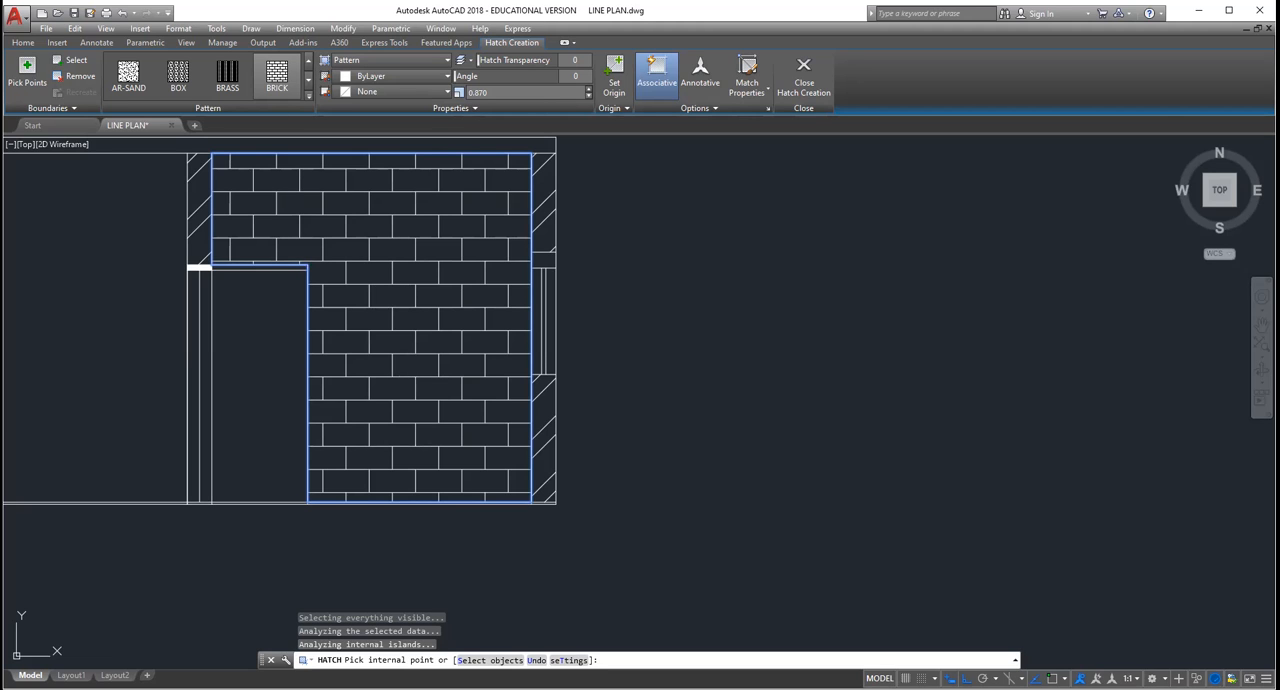
Step: Finish the hatch command and delete the BRICK hatch from the section's right-hand room
{"action": "key", "text": "Escape"}
{"action": "left_click", "coordinate": [347, 164]}
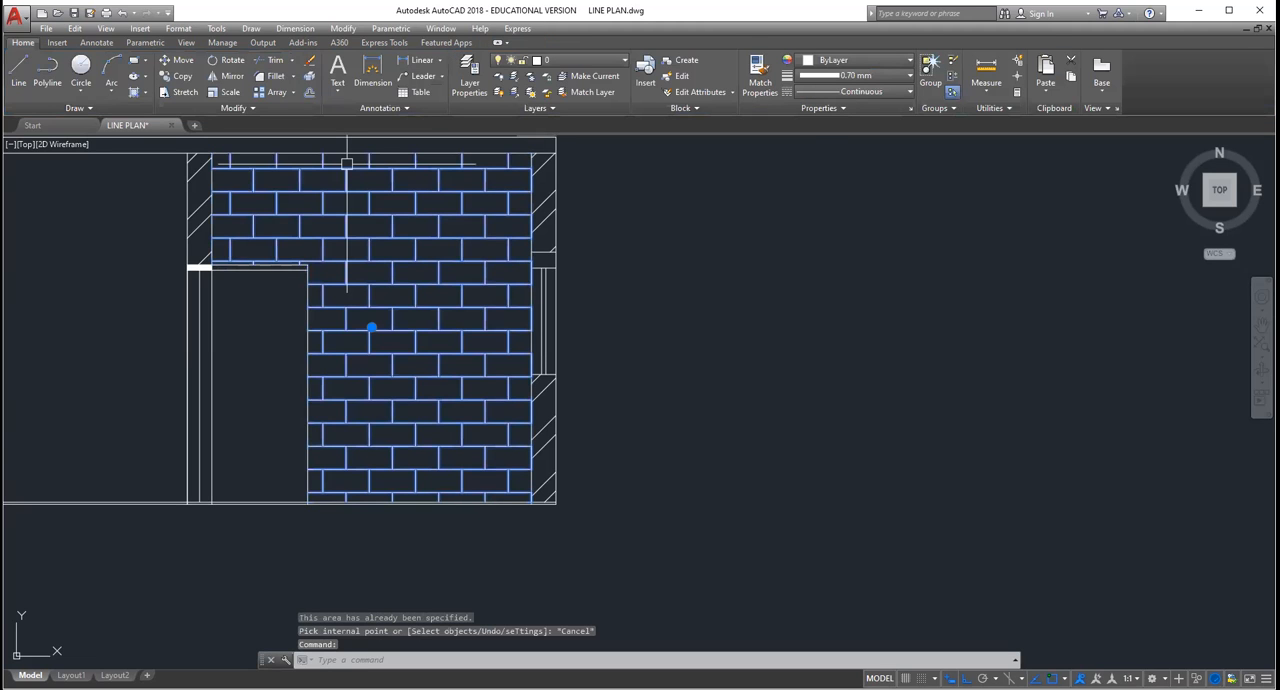
{"action": "key", "text": "Delete"}
Step: Examine the floor line along the base of the section between its two outer walls
{"action": "scroll", "coordinate": [305, 261], "scroll_direction": "down", "scroll_amount": 3}
{"action": "scroll", "coordinate": [305, 261], "scroll_direction": "up", "scroll_amount": 4}
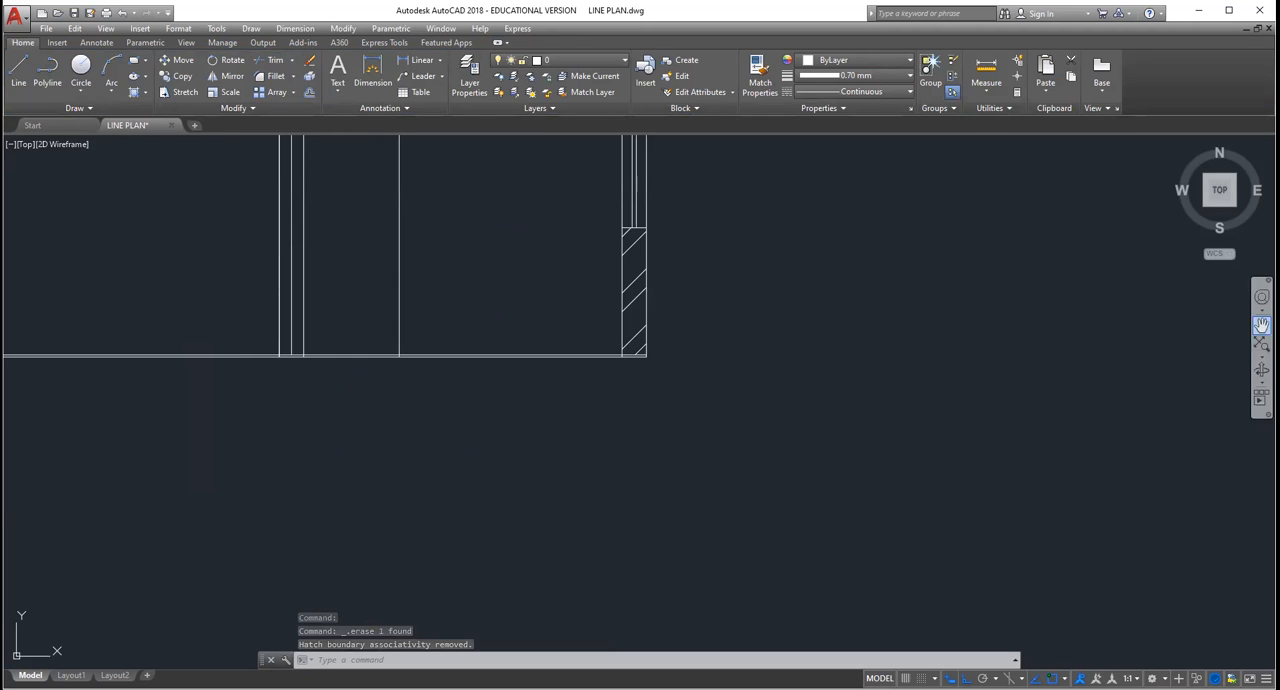
{"action": "left_click", "coordinate": [1262, 325]}
{"action": "left_click_drag", "start_coordinate": [279, 248], "coordinate": [511, 260]}
{"action": "left_click_drag", "start_coordinate": [385, 376], "coordinate": [431, 333]}
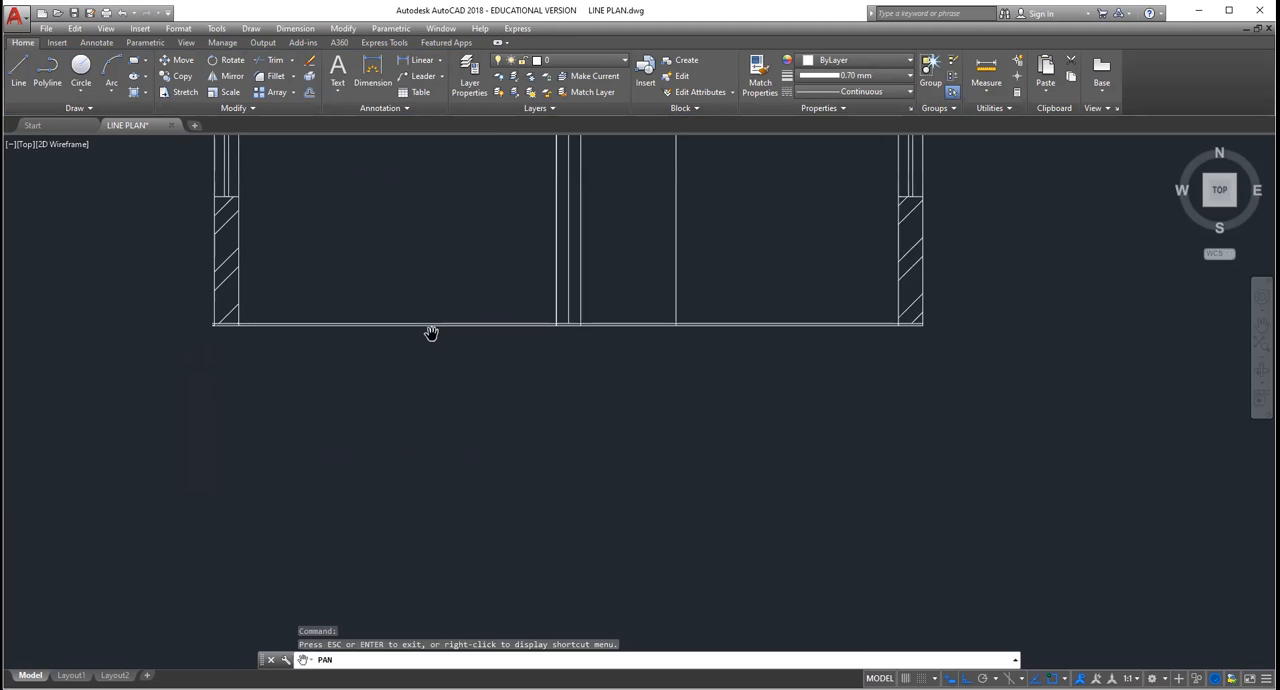
{"action": "scroll", "coordinate": [253, 275], "scroll_direction": "up", "scroll_amount": 2}
{"action": "scroll", "coordinate": [253, 275], "scroll_direction": "down", "scroll_amount": 2}
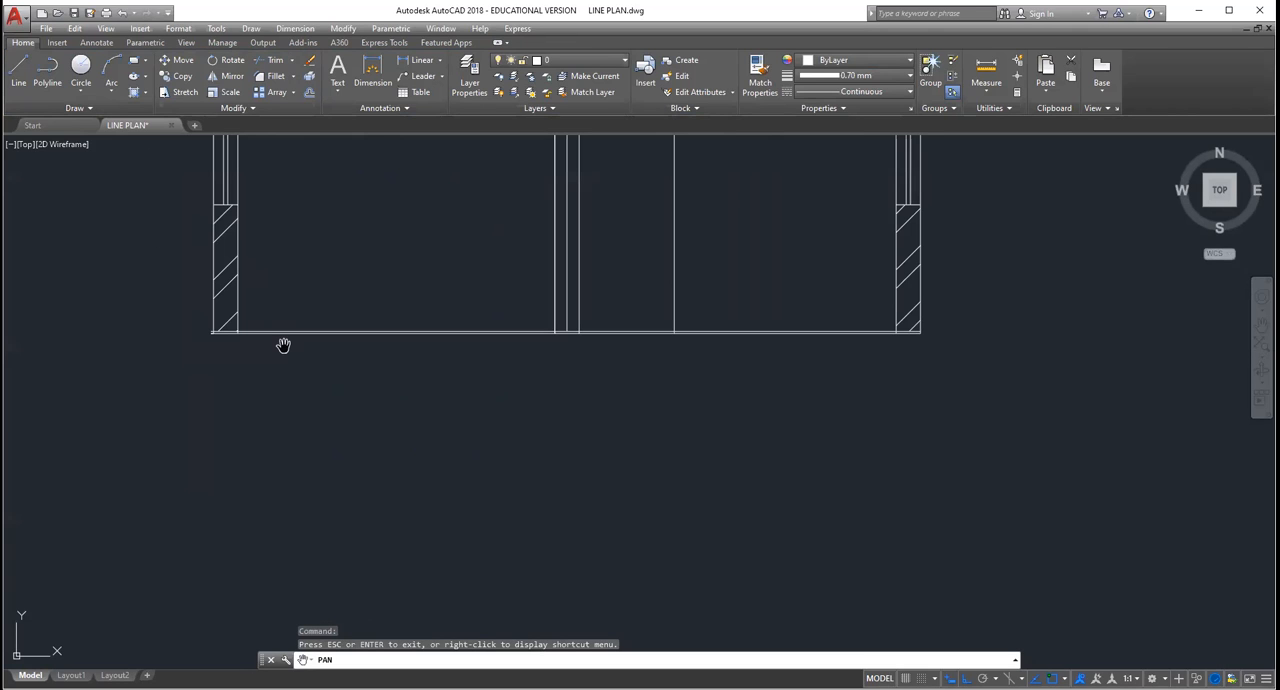